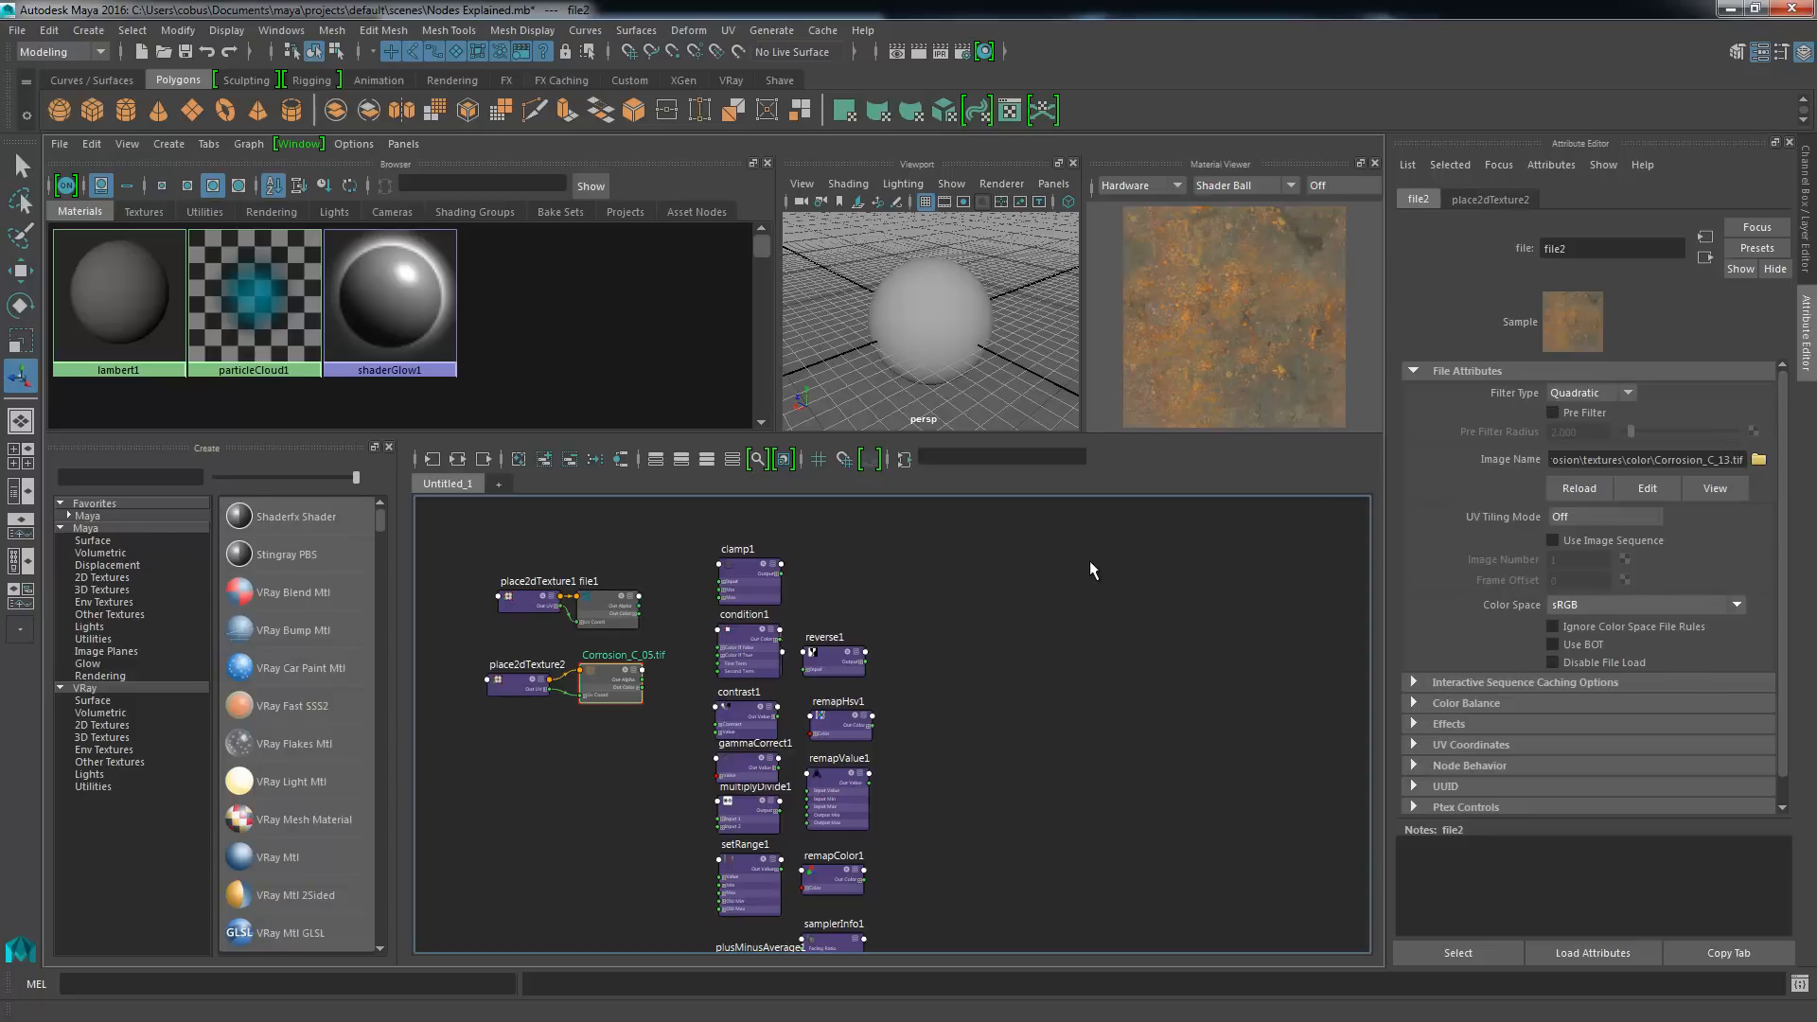
- Assign a new Blinn material to the sphere
click(904, 309)
alt+drag(951, 357, 953, 293)
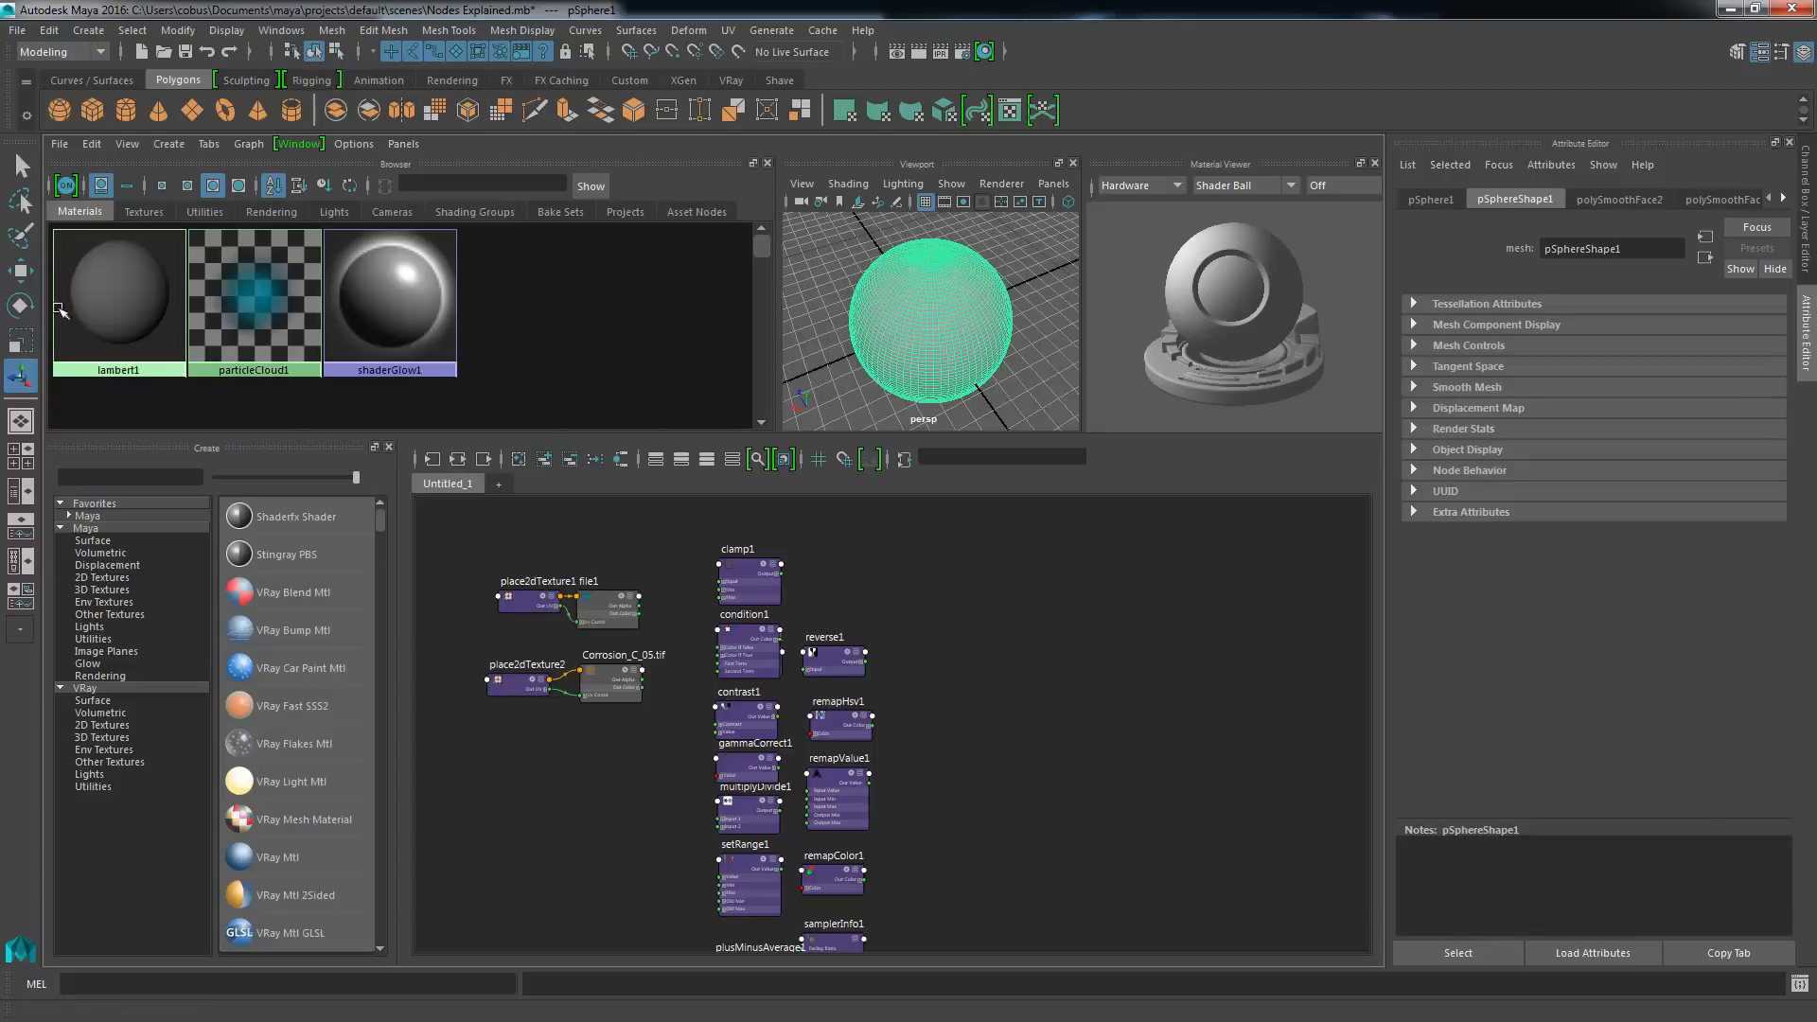
click(144, 212)
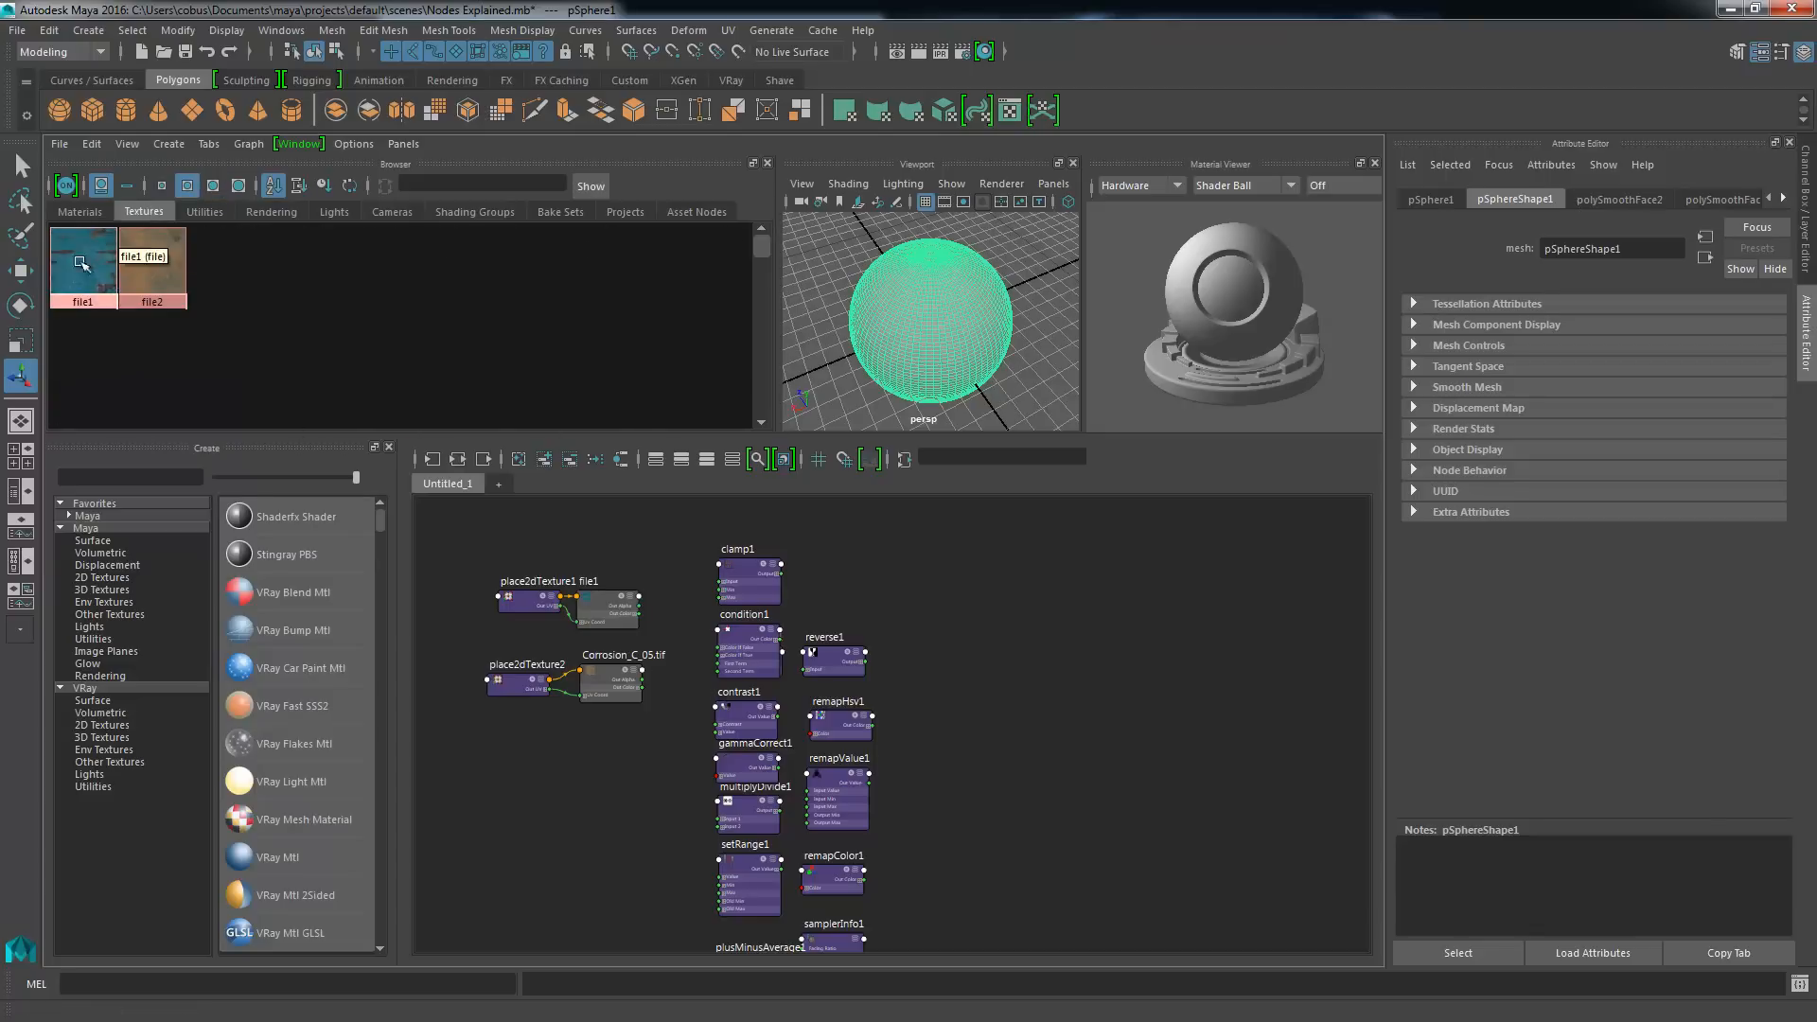
click(204, 212)
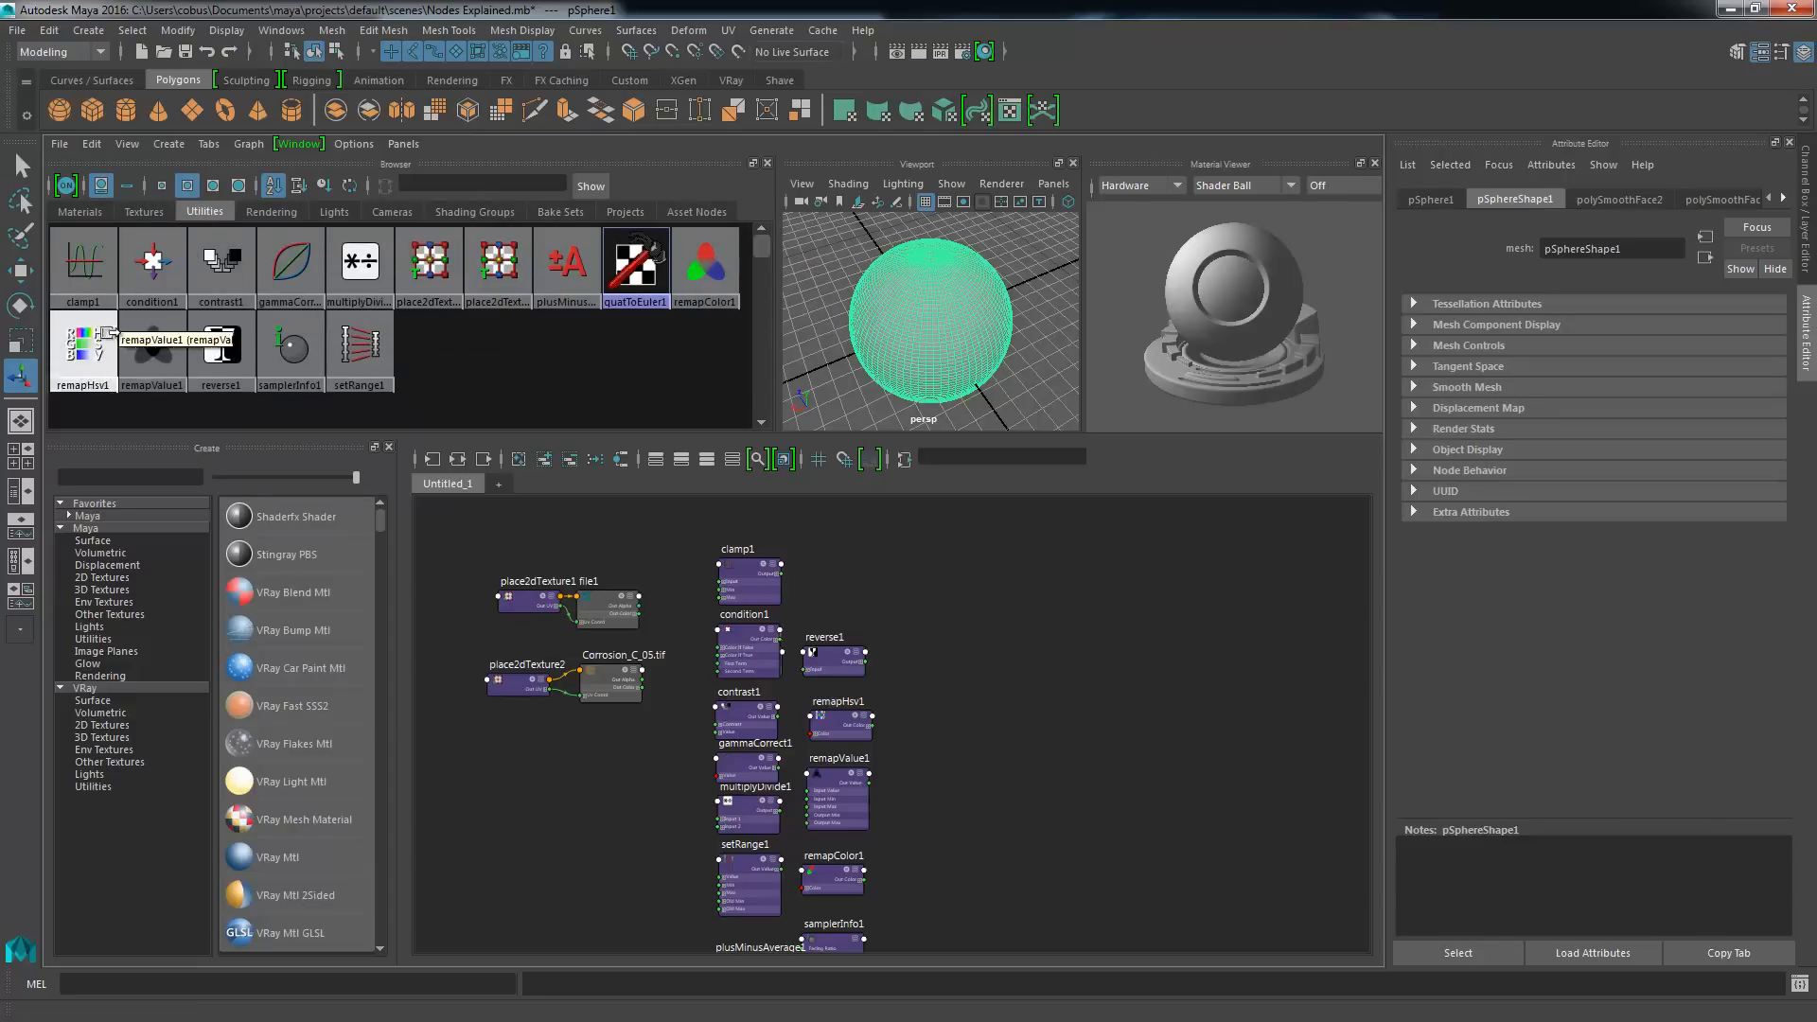
click(66, 213)
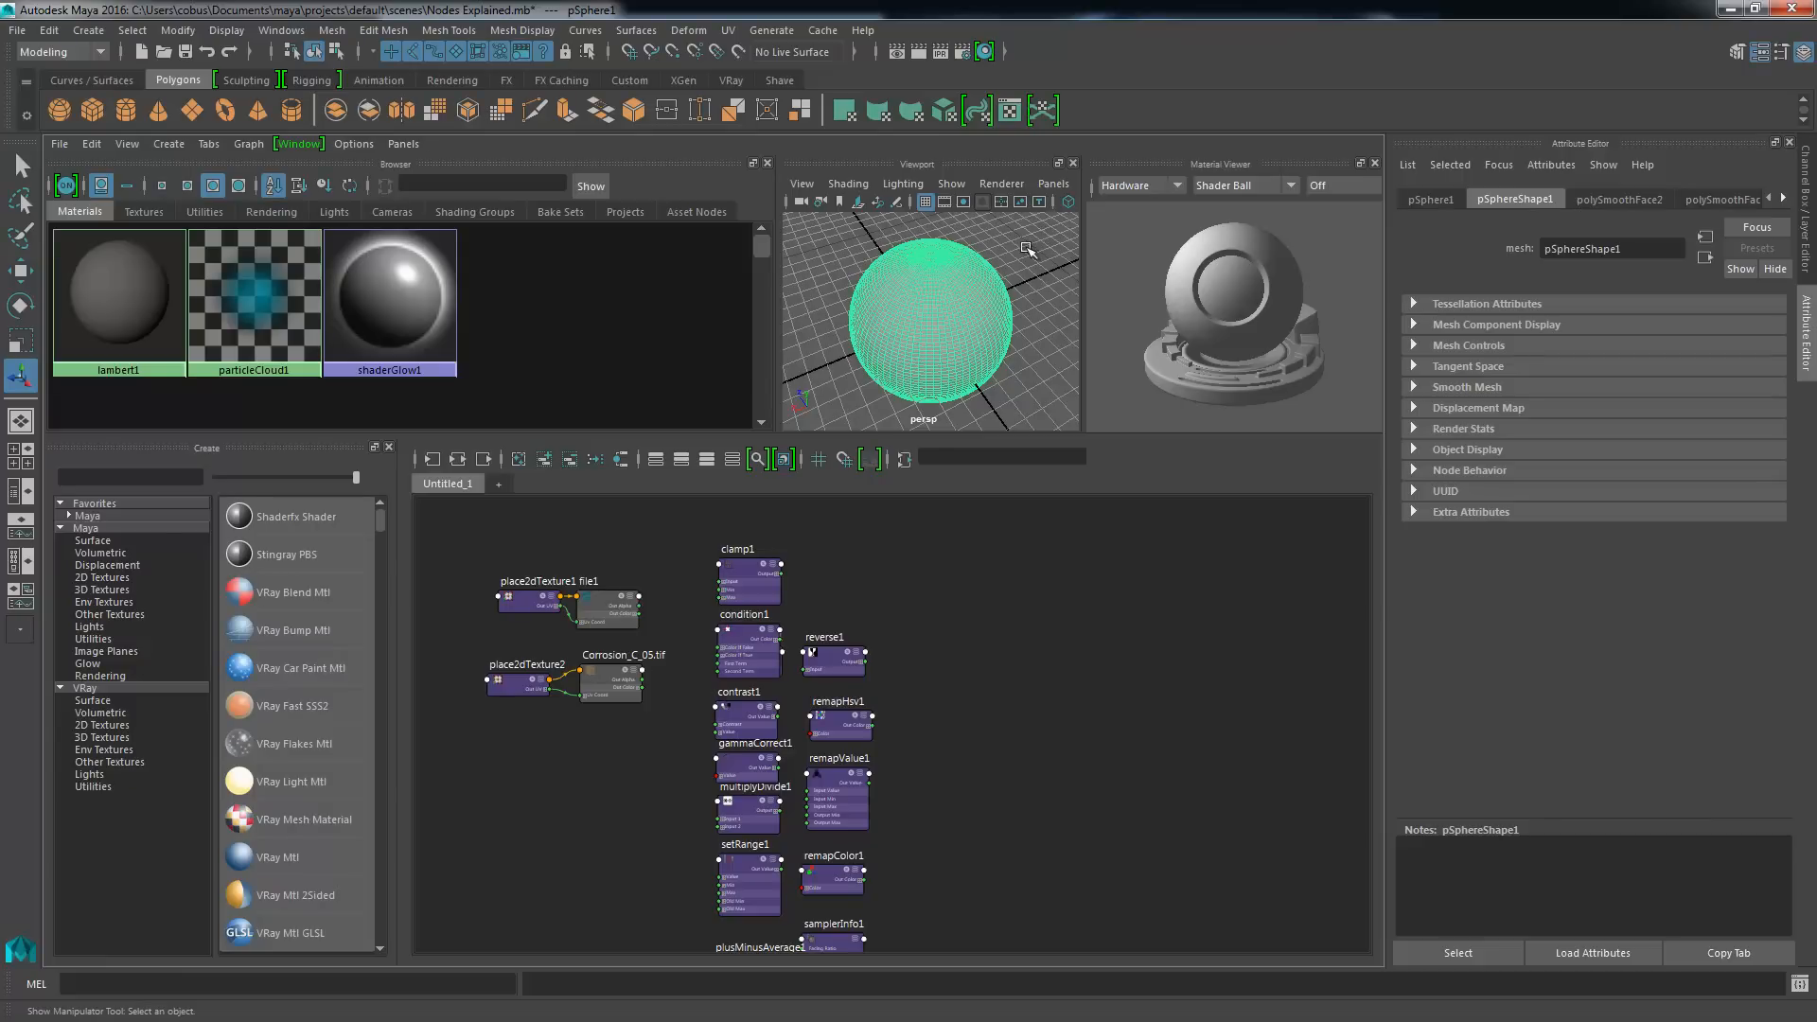
right_drag(1027, 251, 1001, 727)
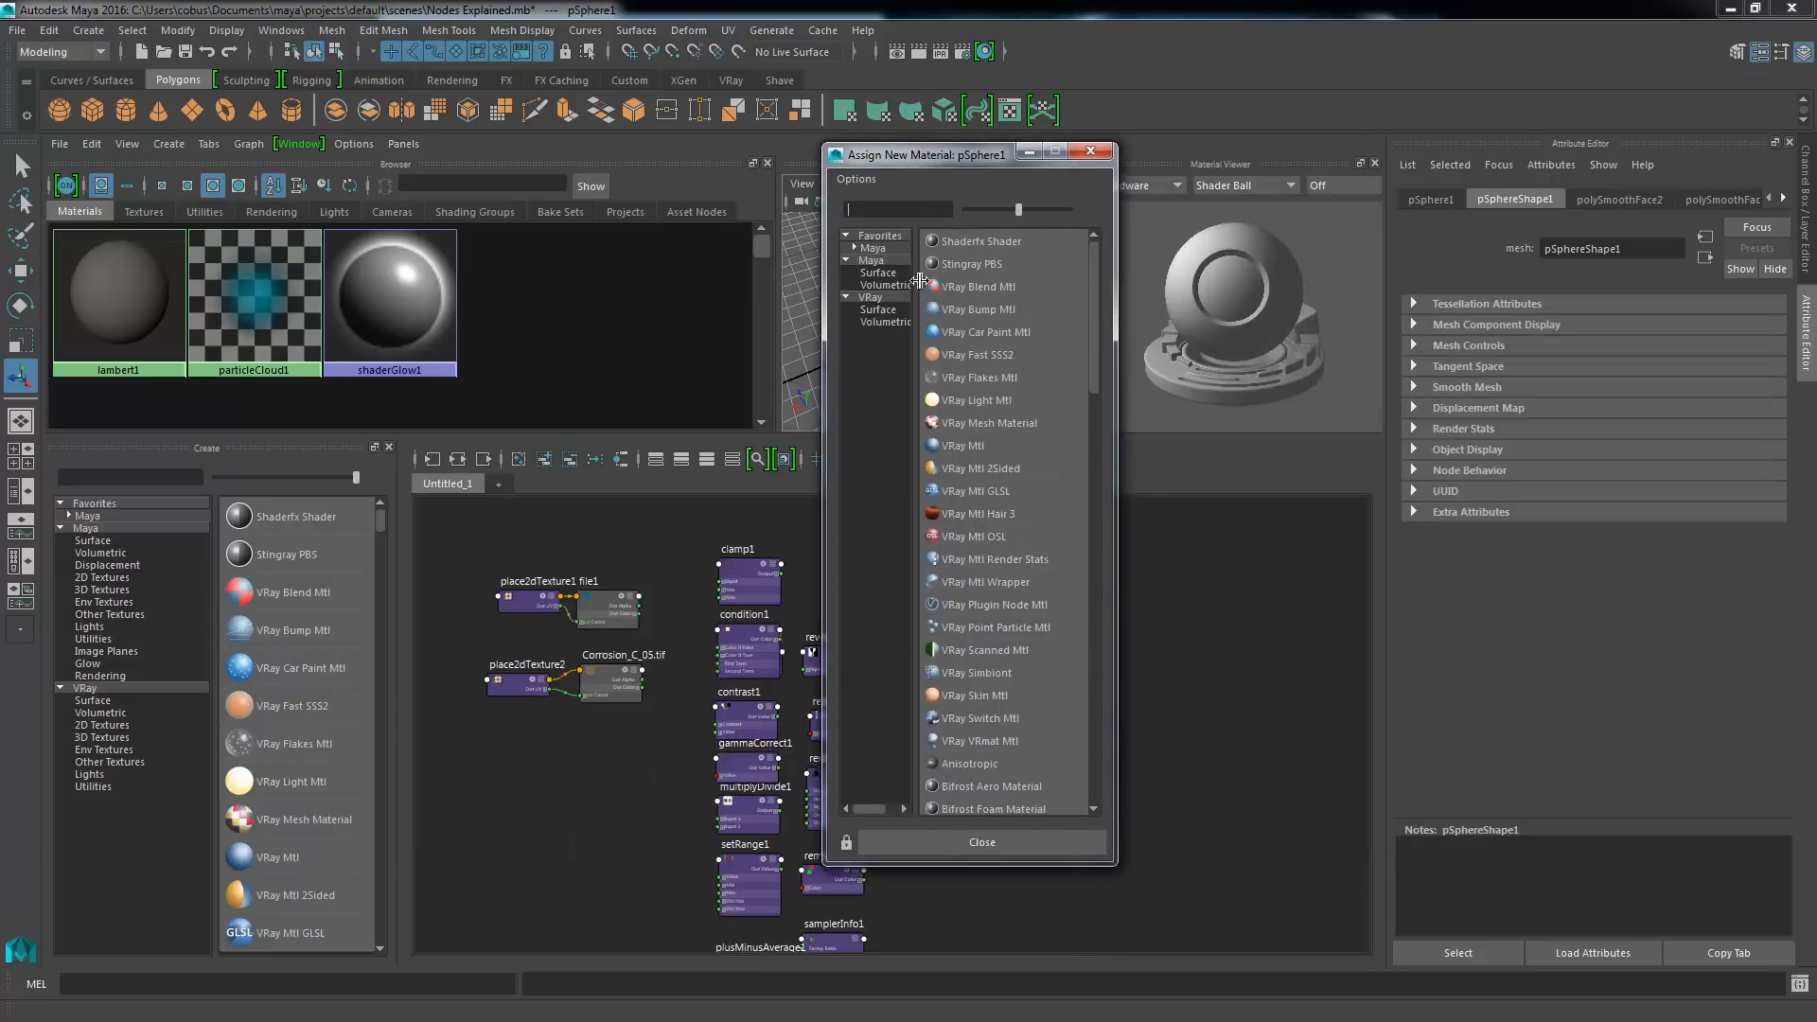
scroll(1096, 271, down, 7)
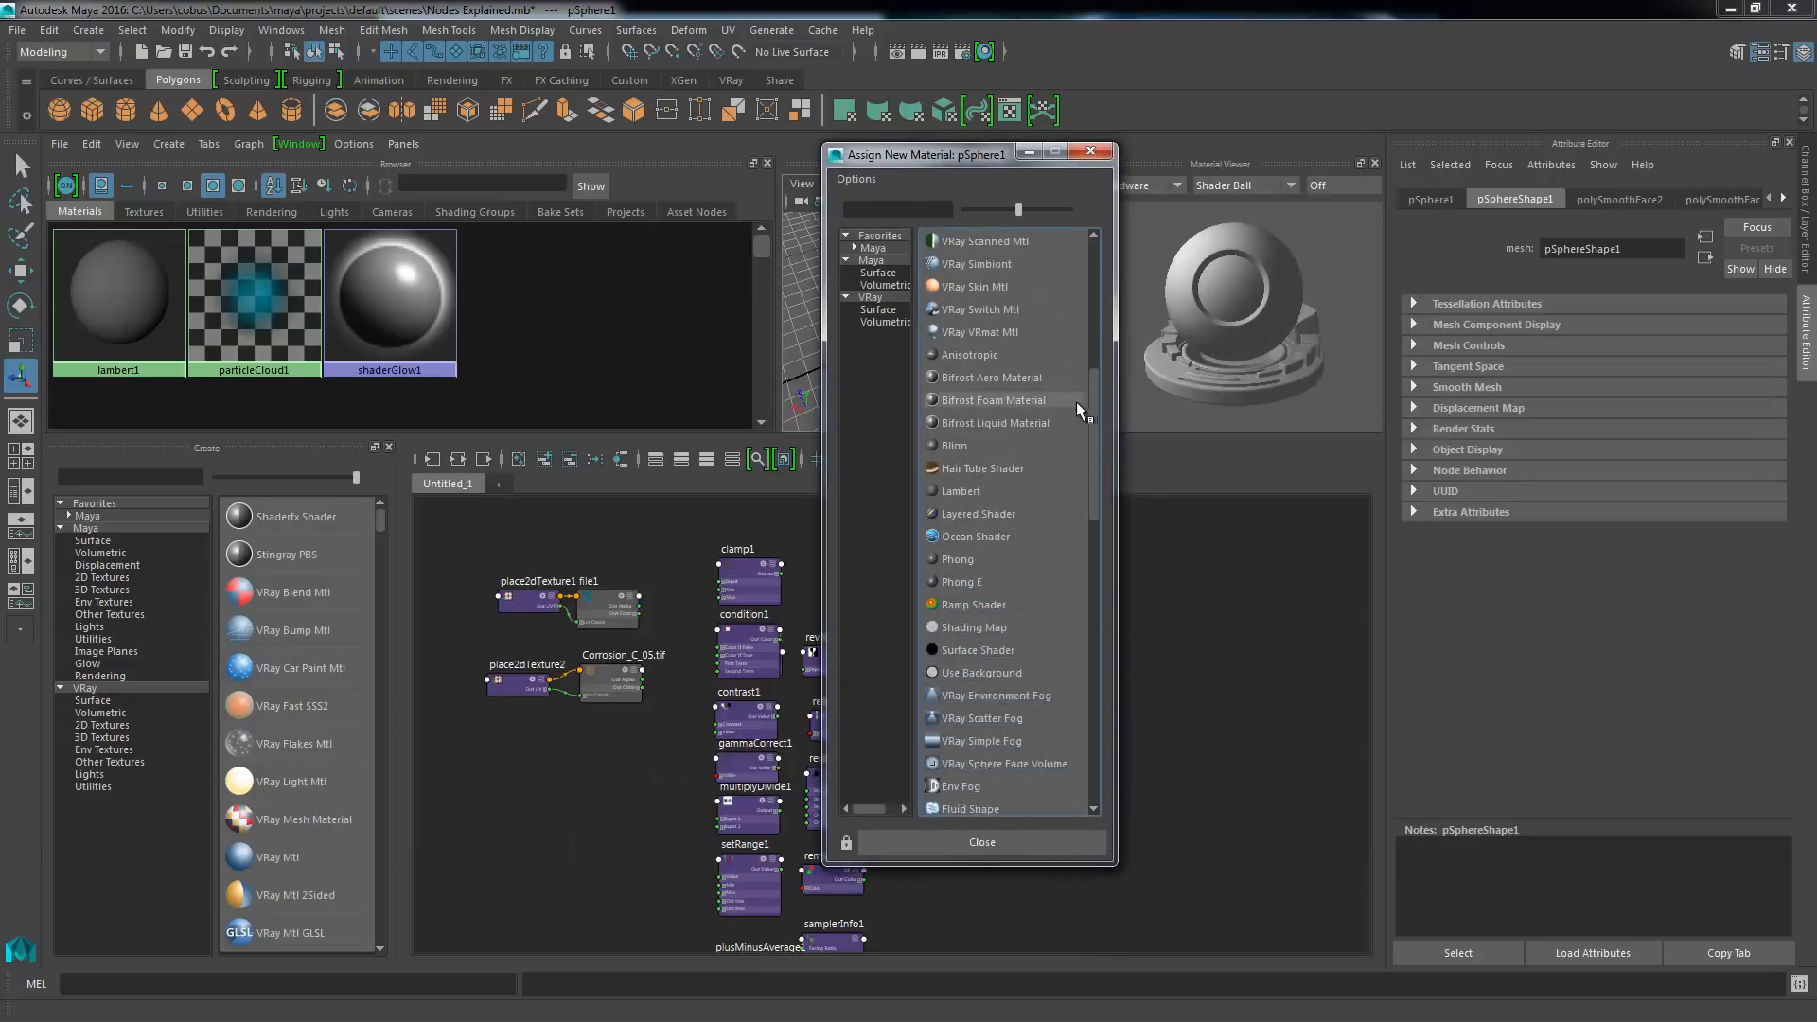
scroll(1075, 414, up, 1)
click(960, 399)
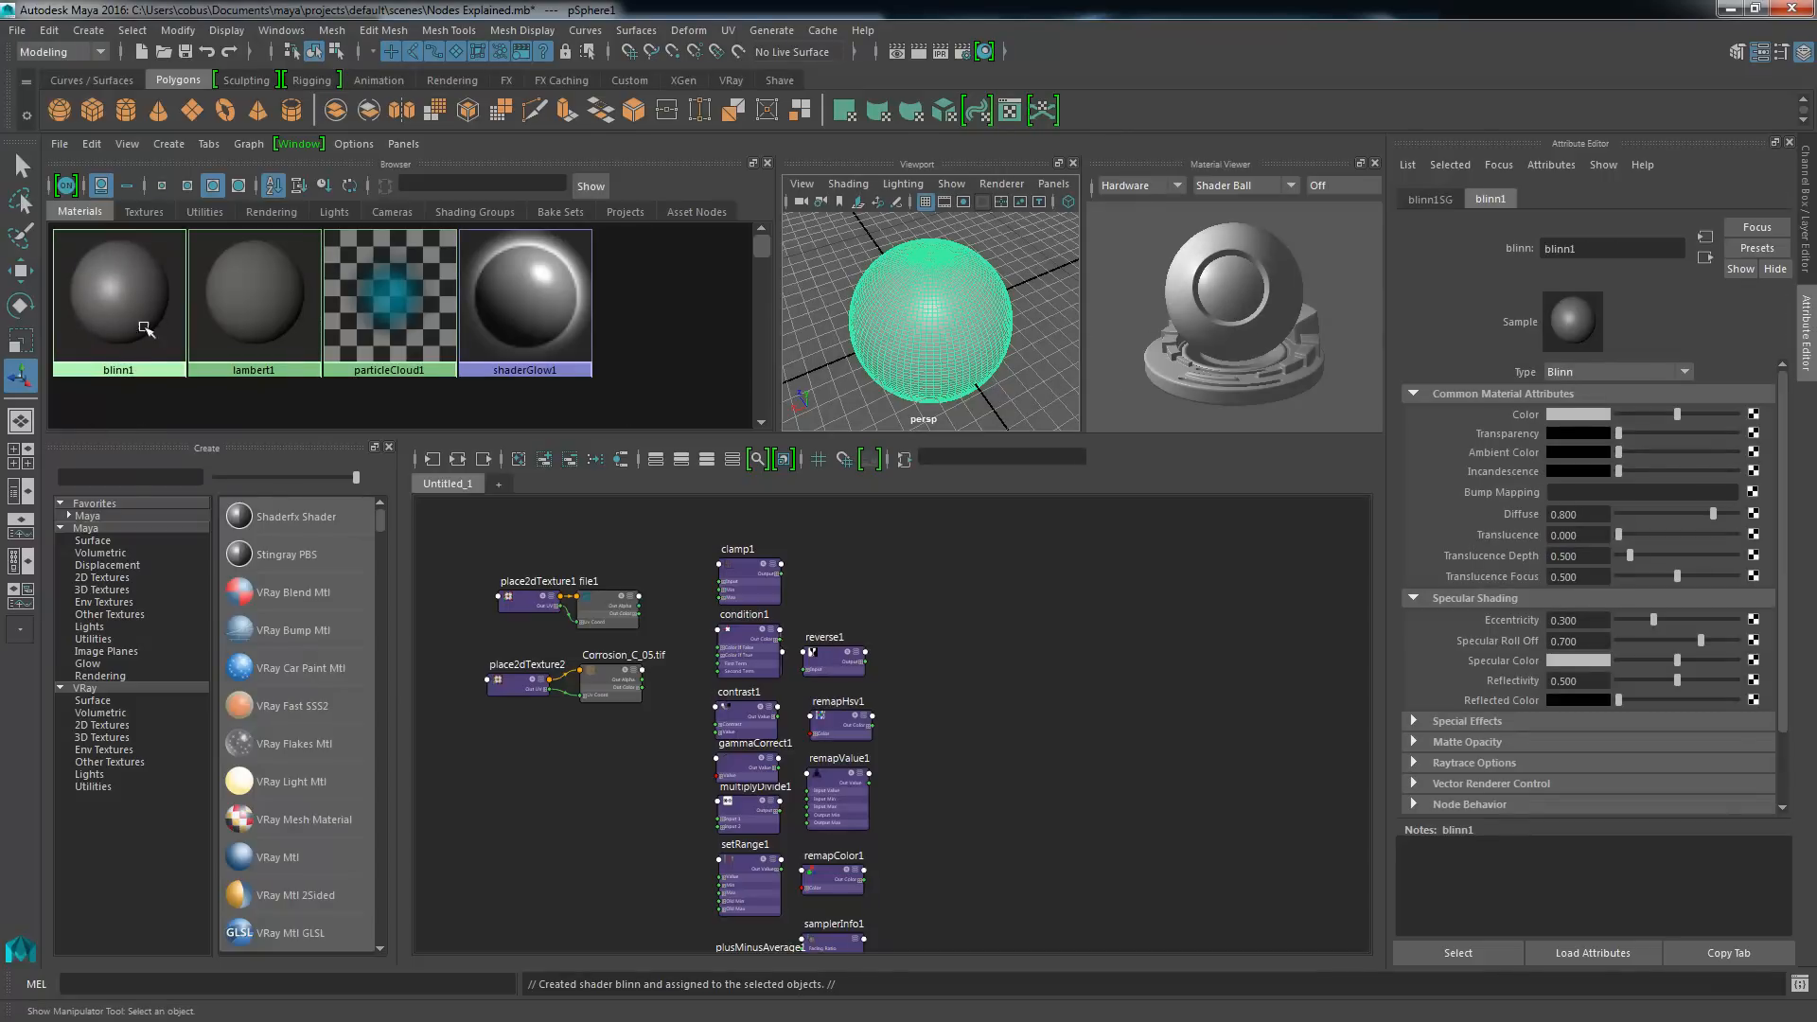
- Rename the sphere's Blinn material to test_material
double_click(1576, 260)
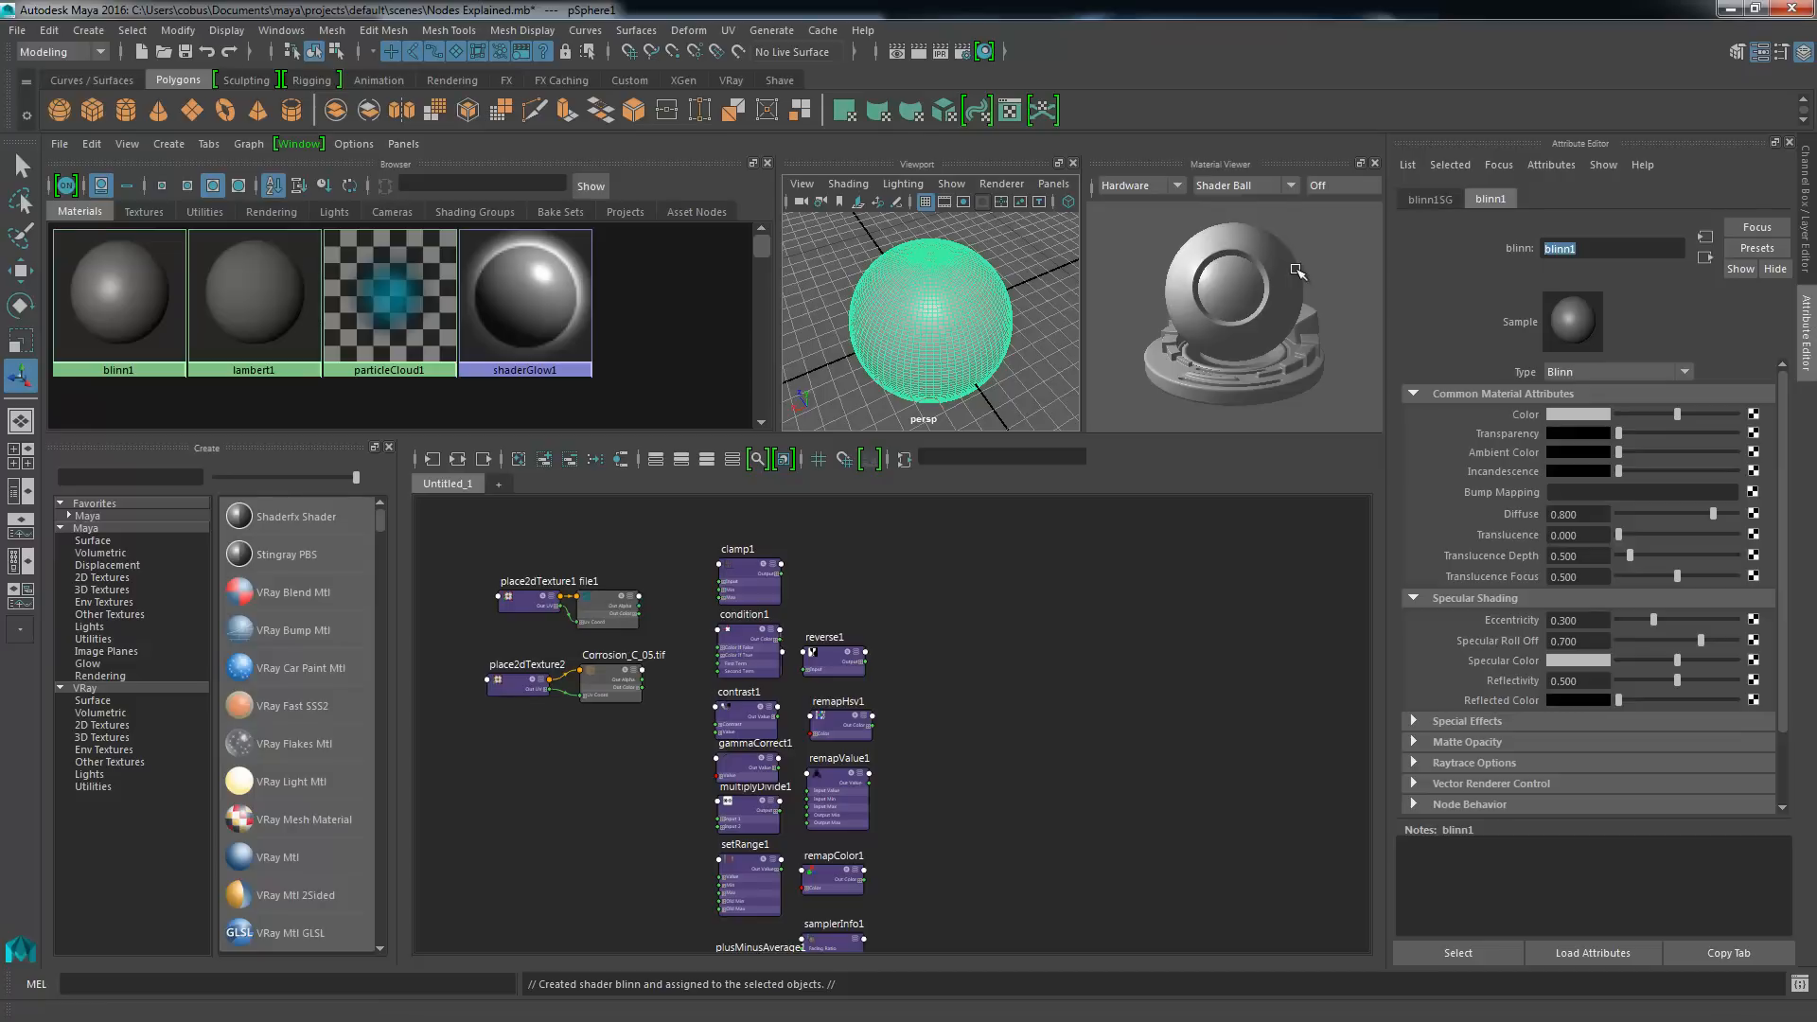
text(test_material)
key(Return)
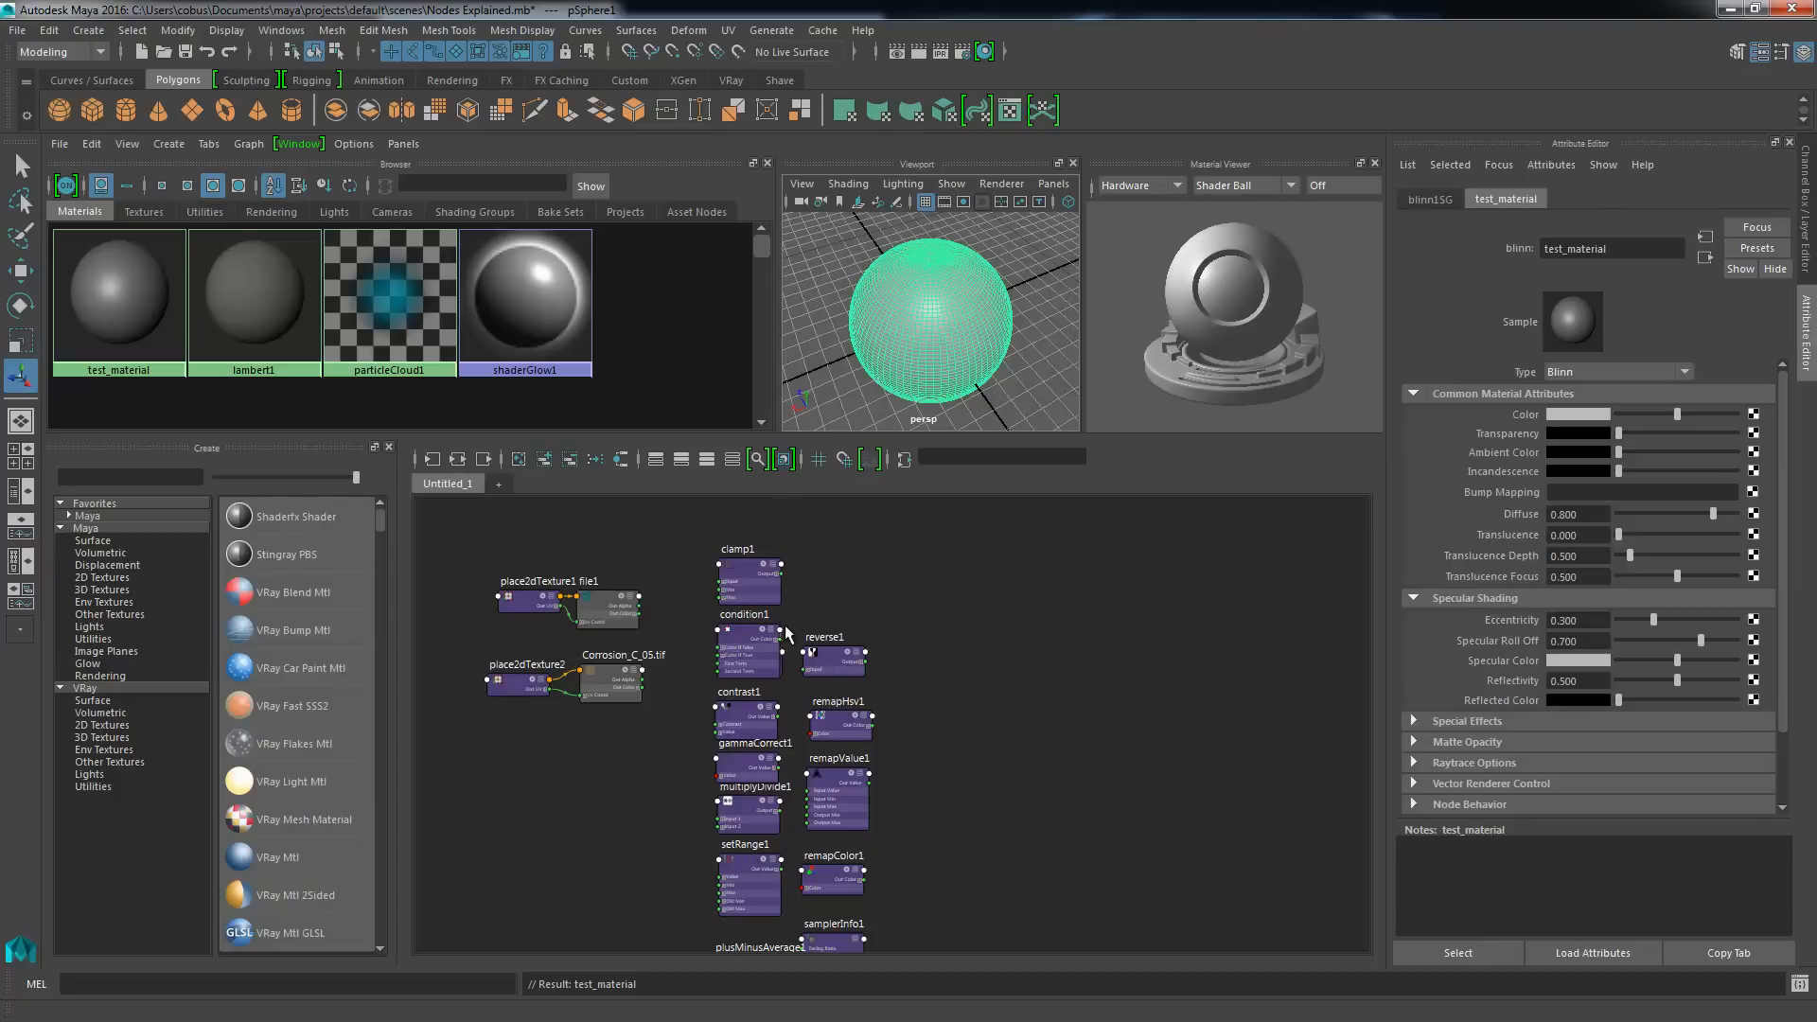
- Add test_material and its shading group to the node graph, beside the existing utility nodes
alt+middle_drag(810, 768, 844, 737)
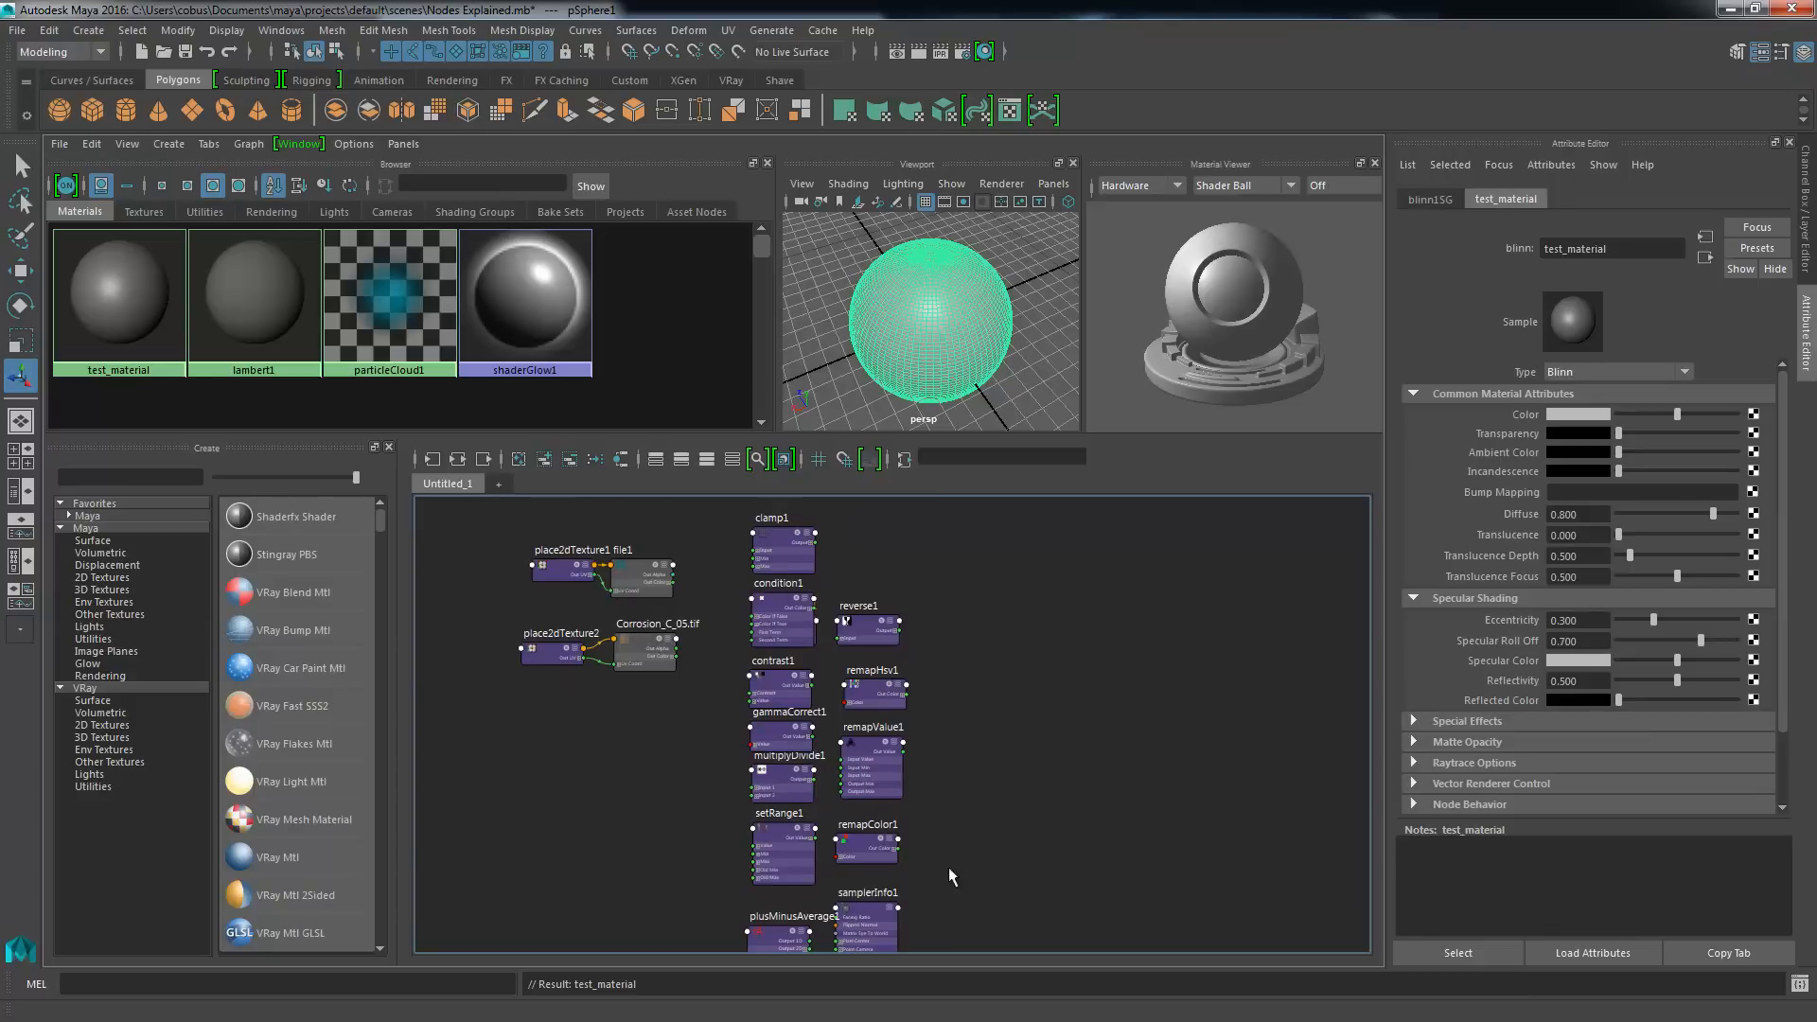
scroll(935, 802, down, 2)
alt+middle_drag(935, 803, 912, 726)
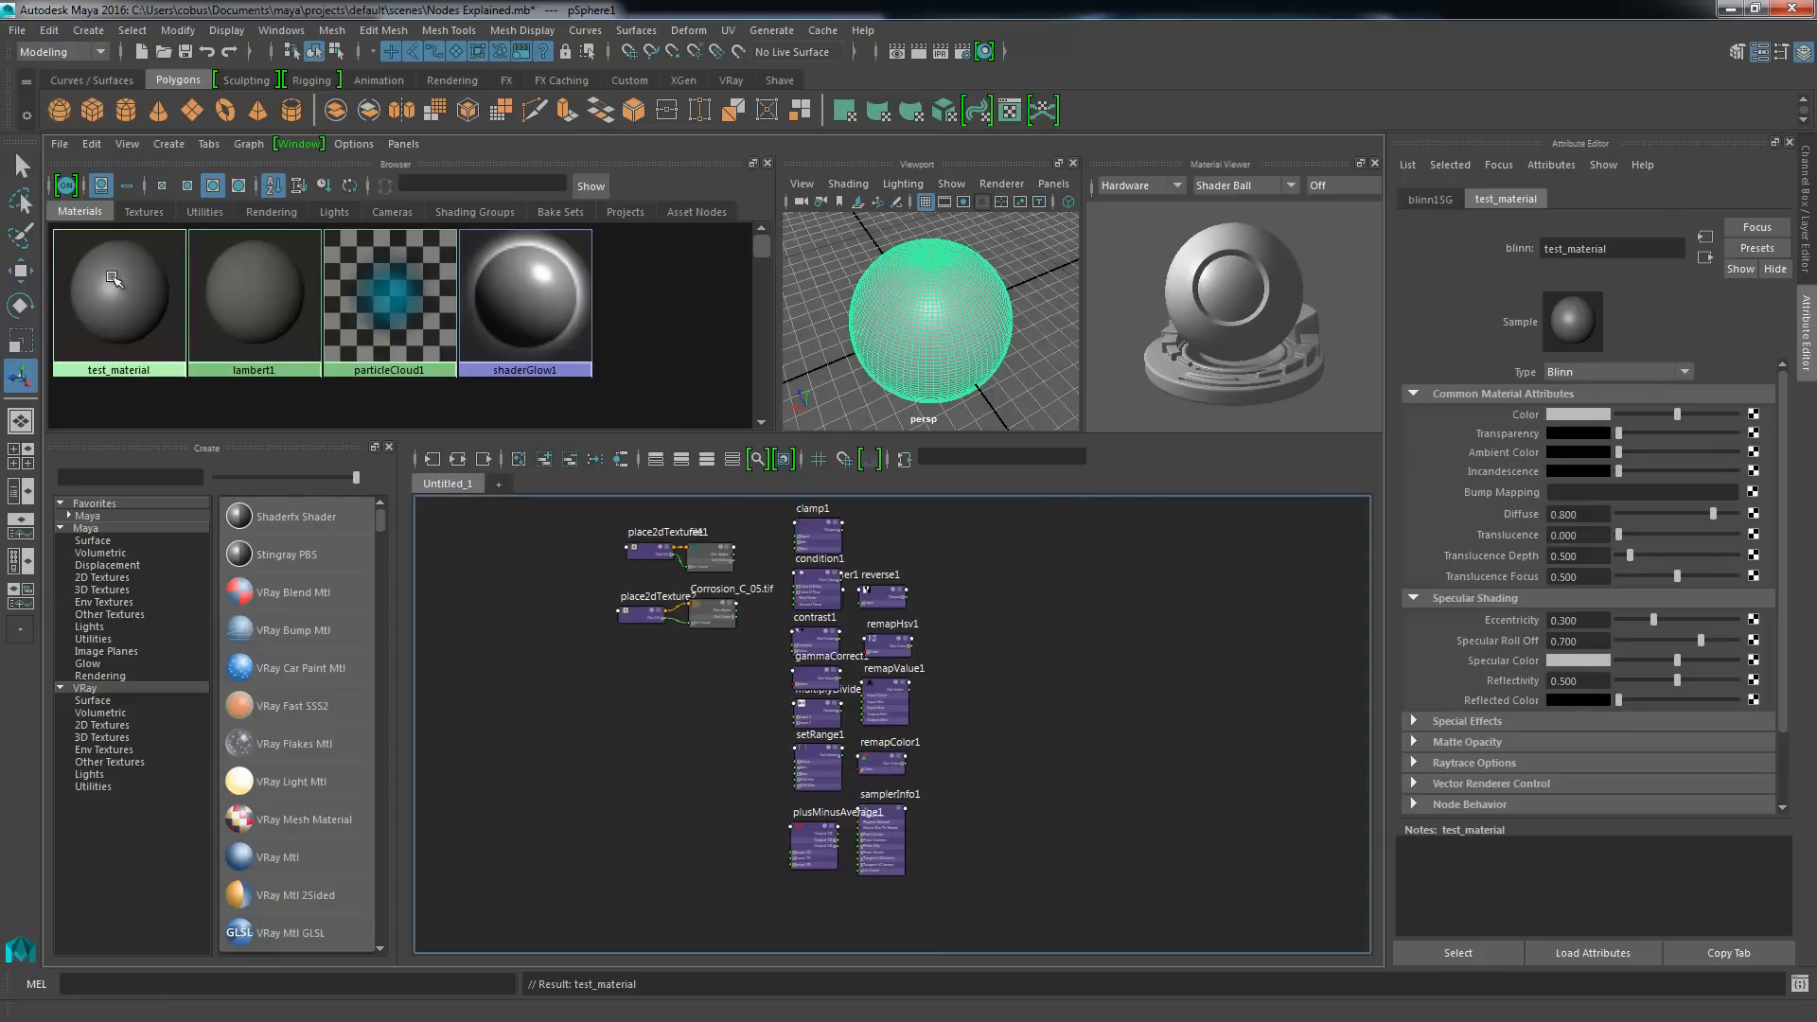
middle_drag(123, 301, 1060, 647)
key(a)
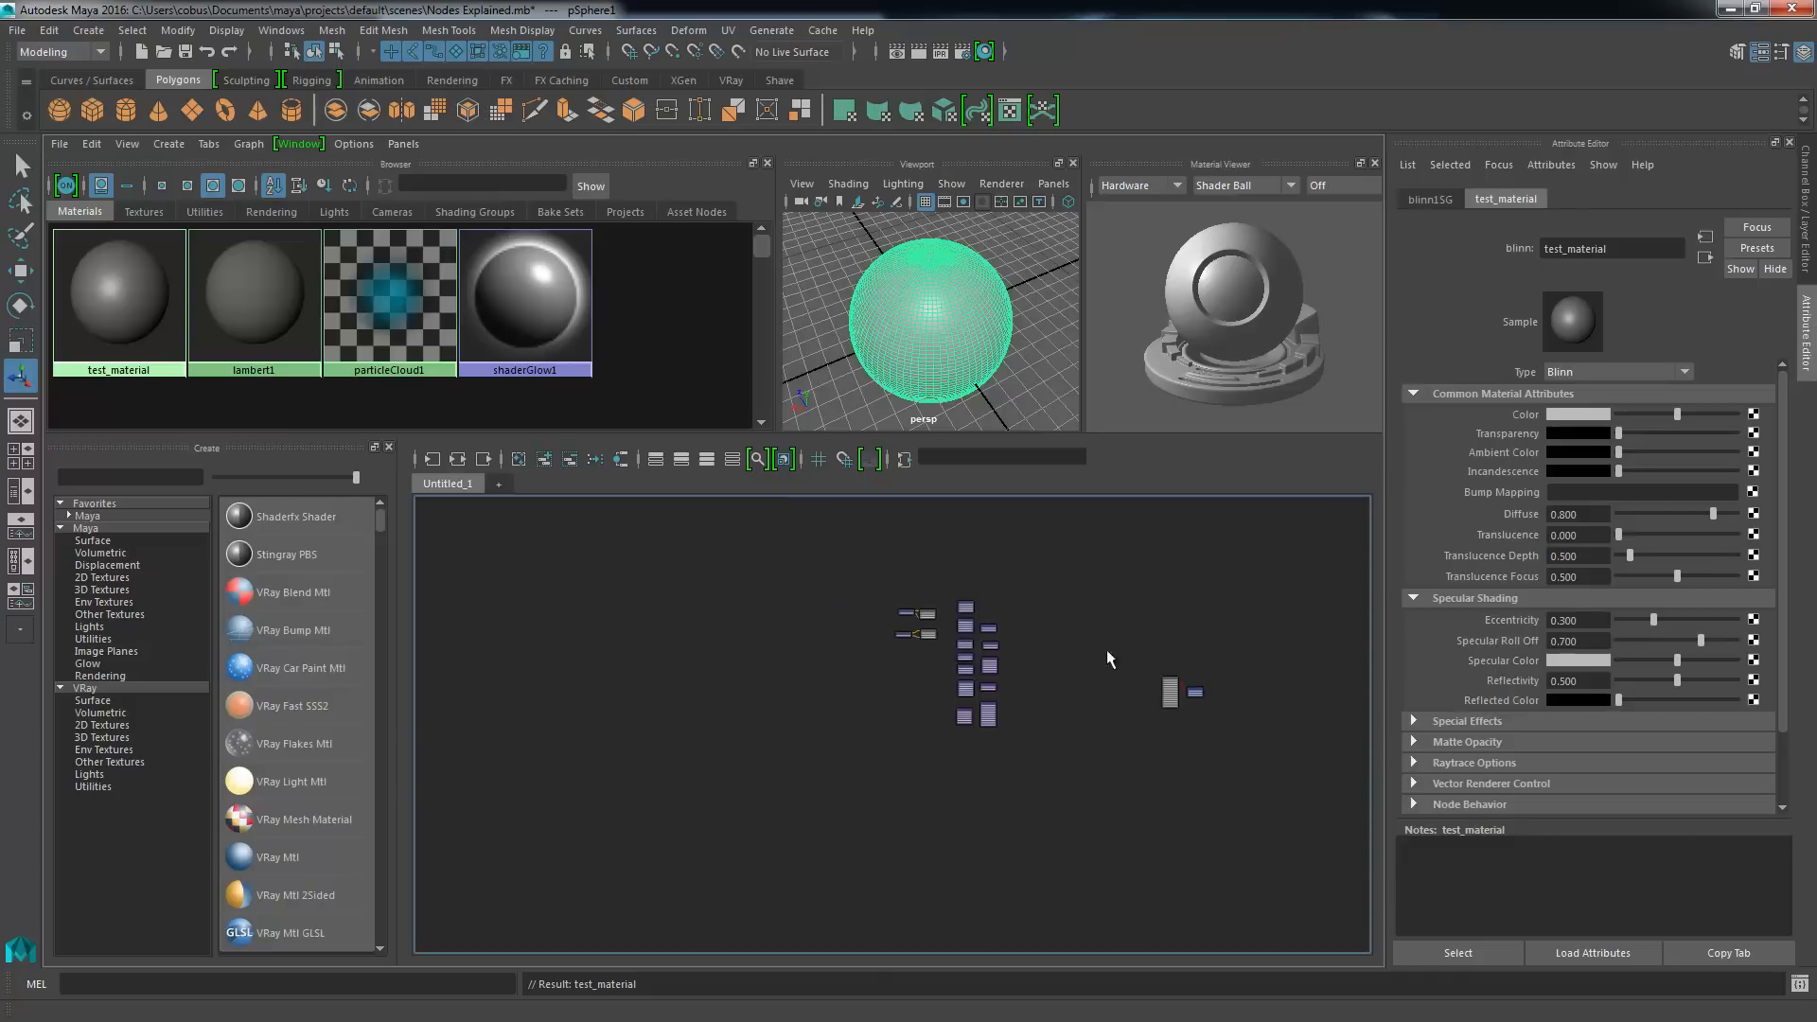
click(1170, 691)
scroll(1135, 691, up, 4)
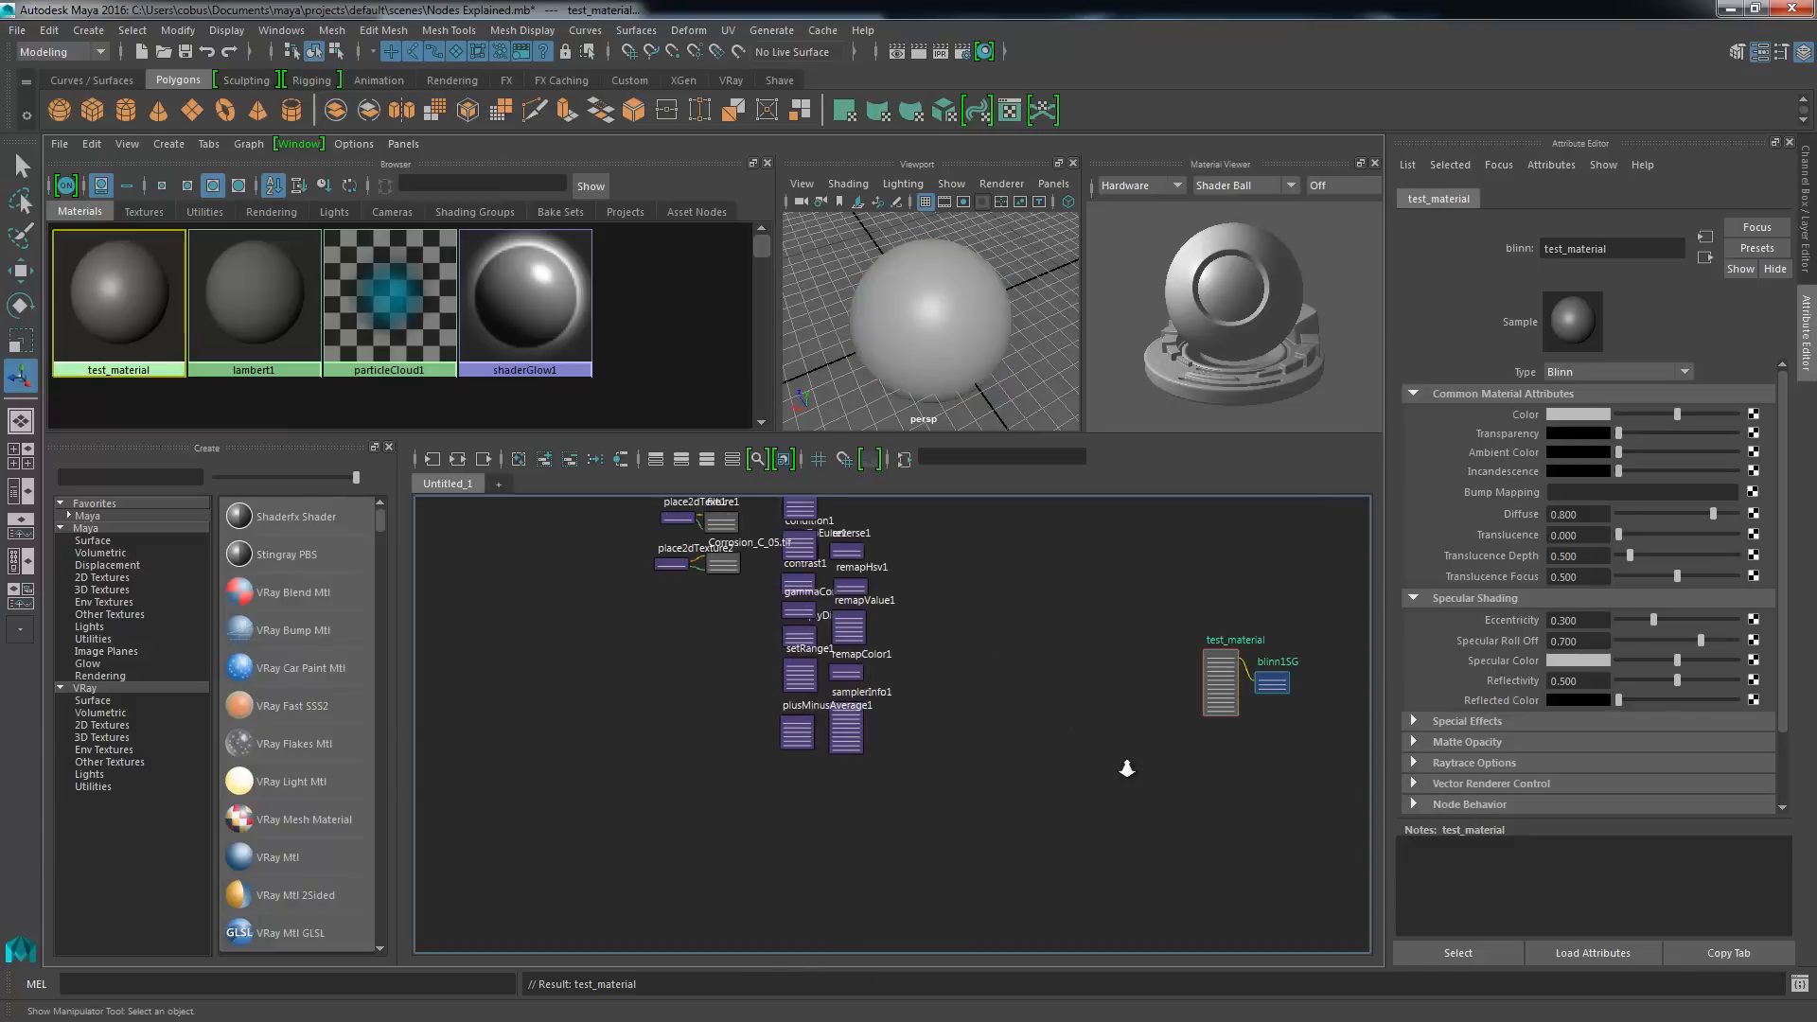
drag(1178, 771, 904, 667)
scroll(991, 701, up, 3)
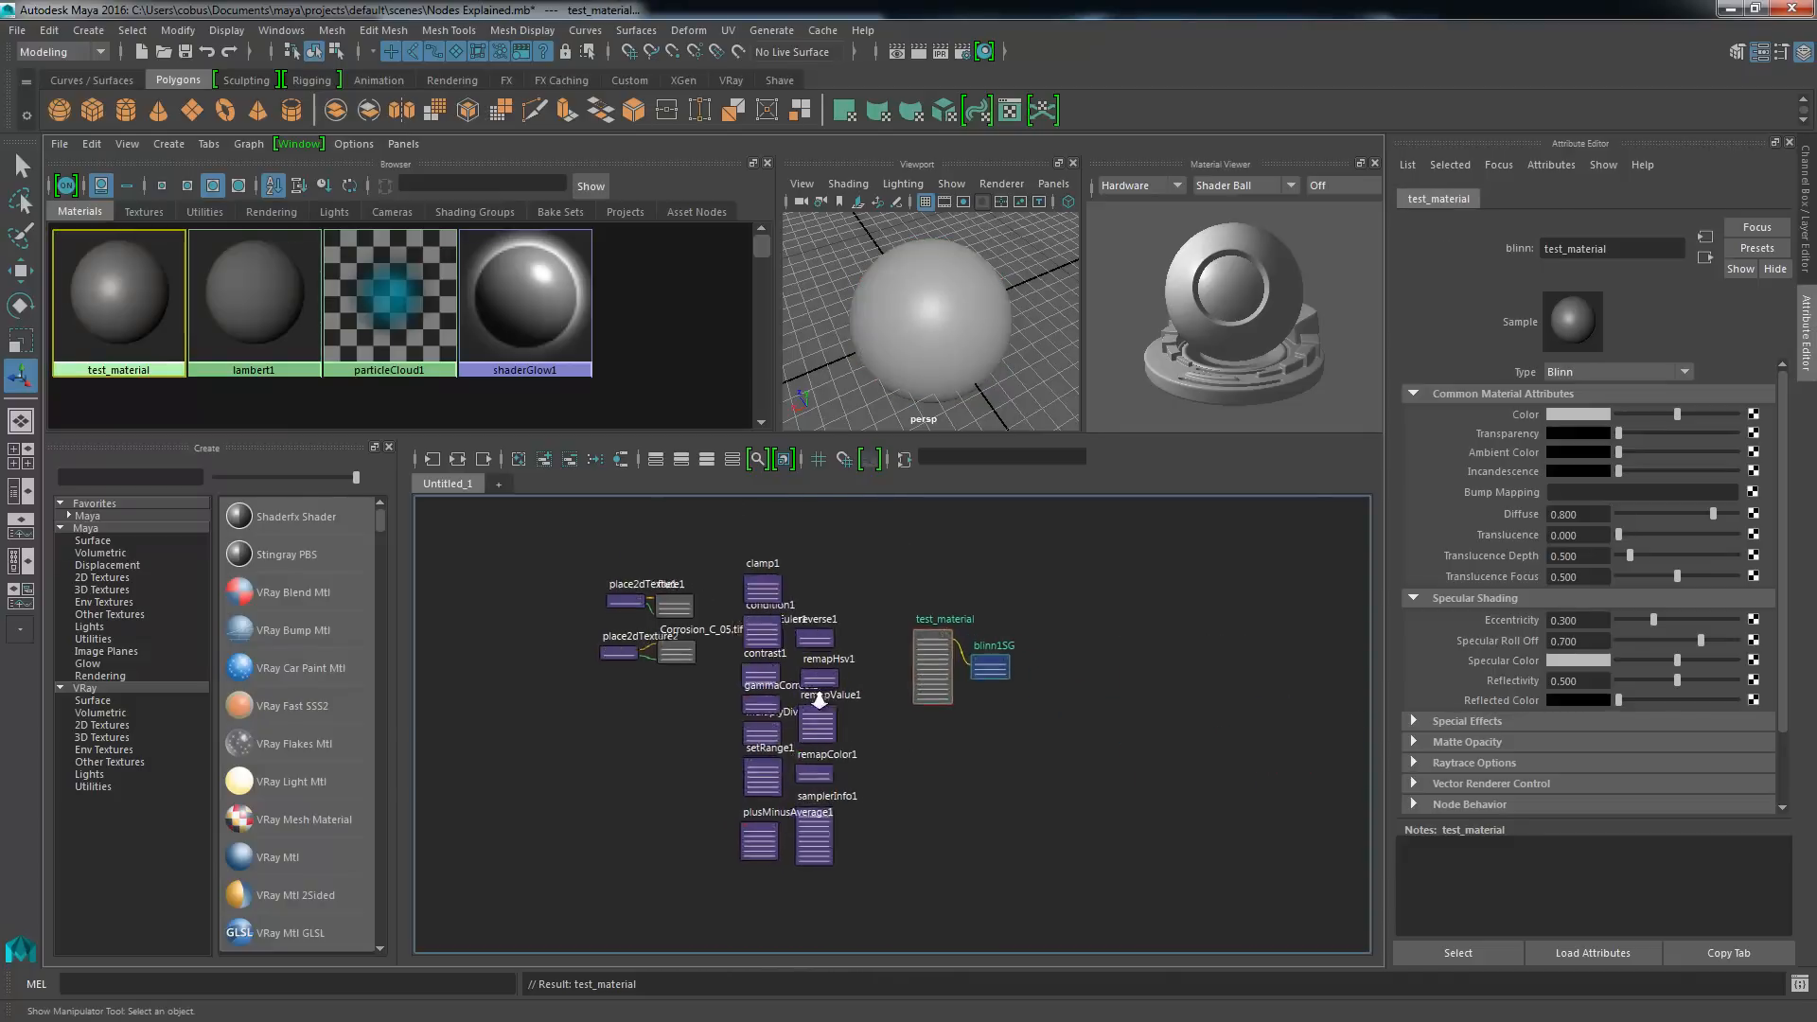
middle_drag(991, 701, 1041, 714)
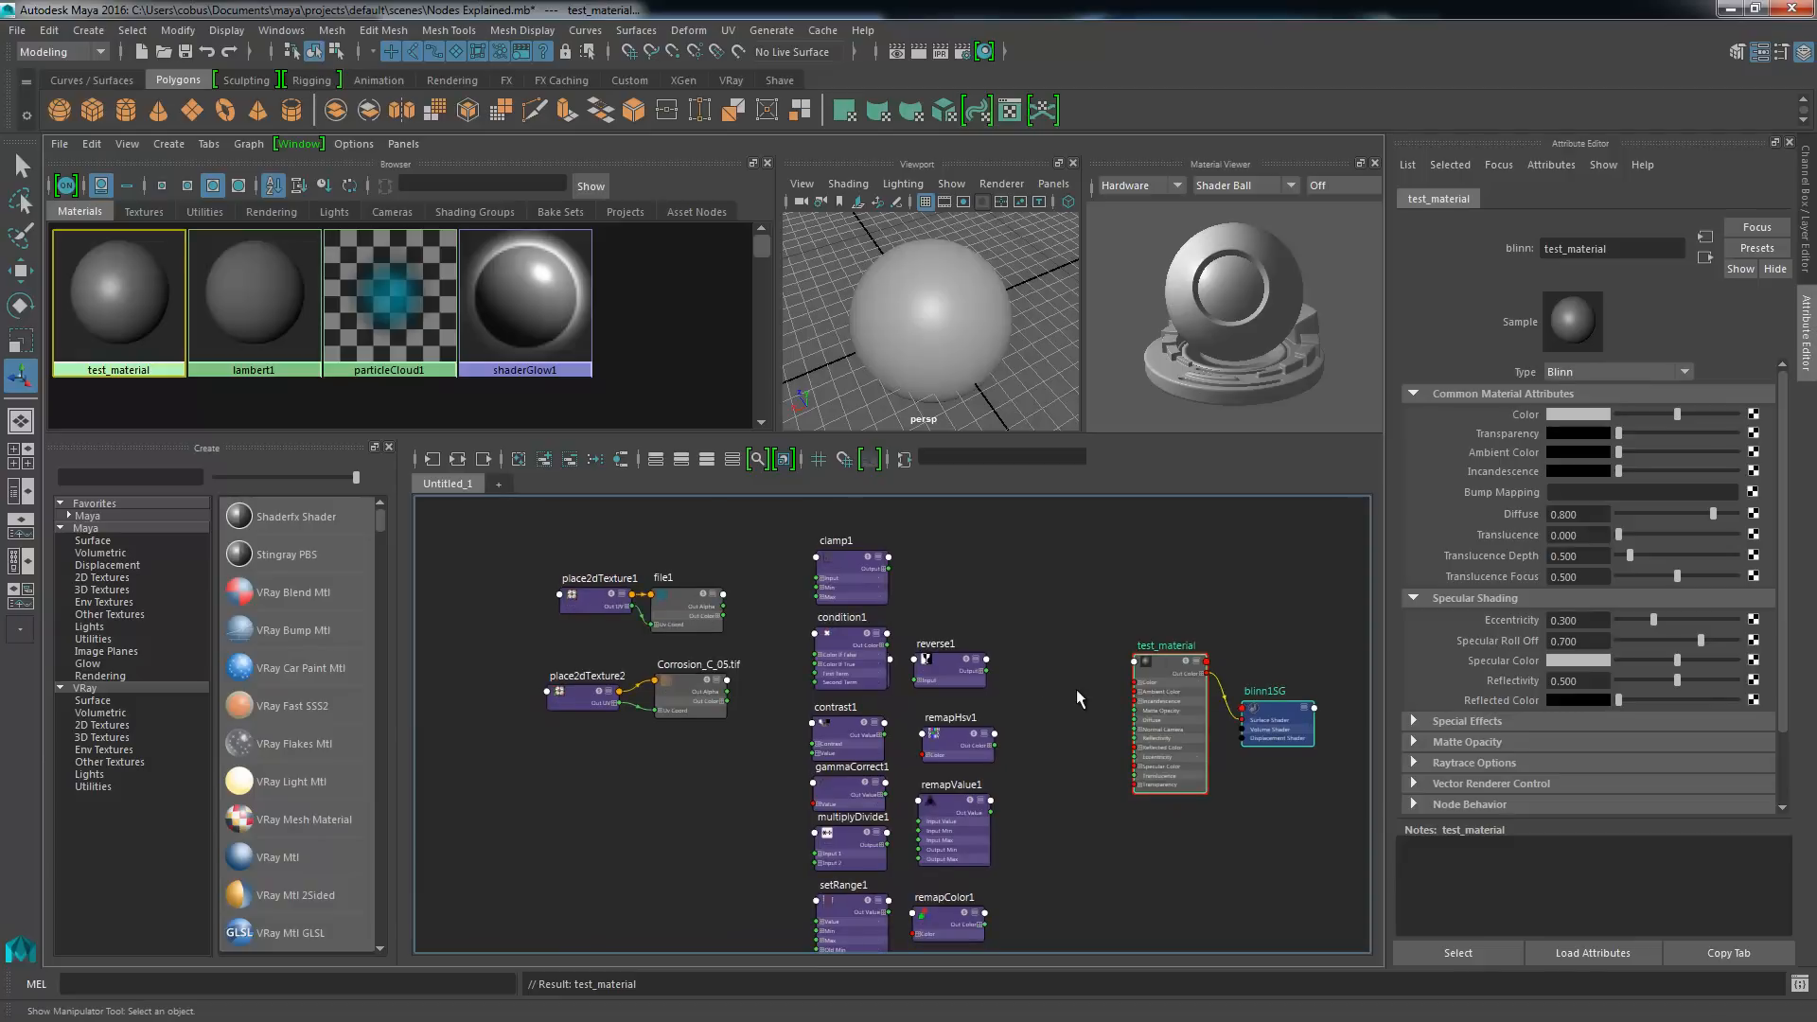
- Move the test_material node and its shading group farther from the utility nodes in the graph
scroll(1078, 700, down, 3)
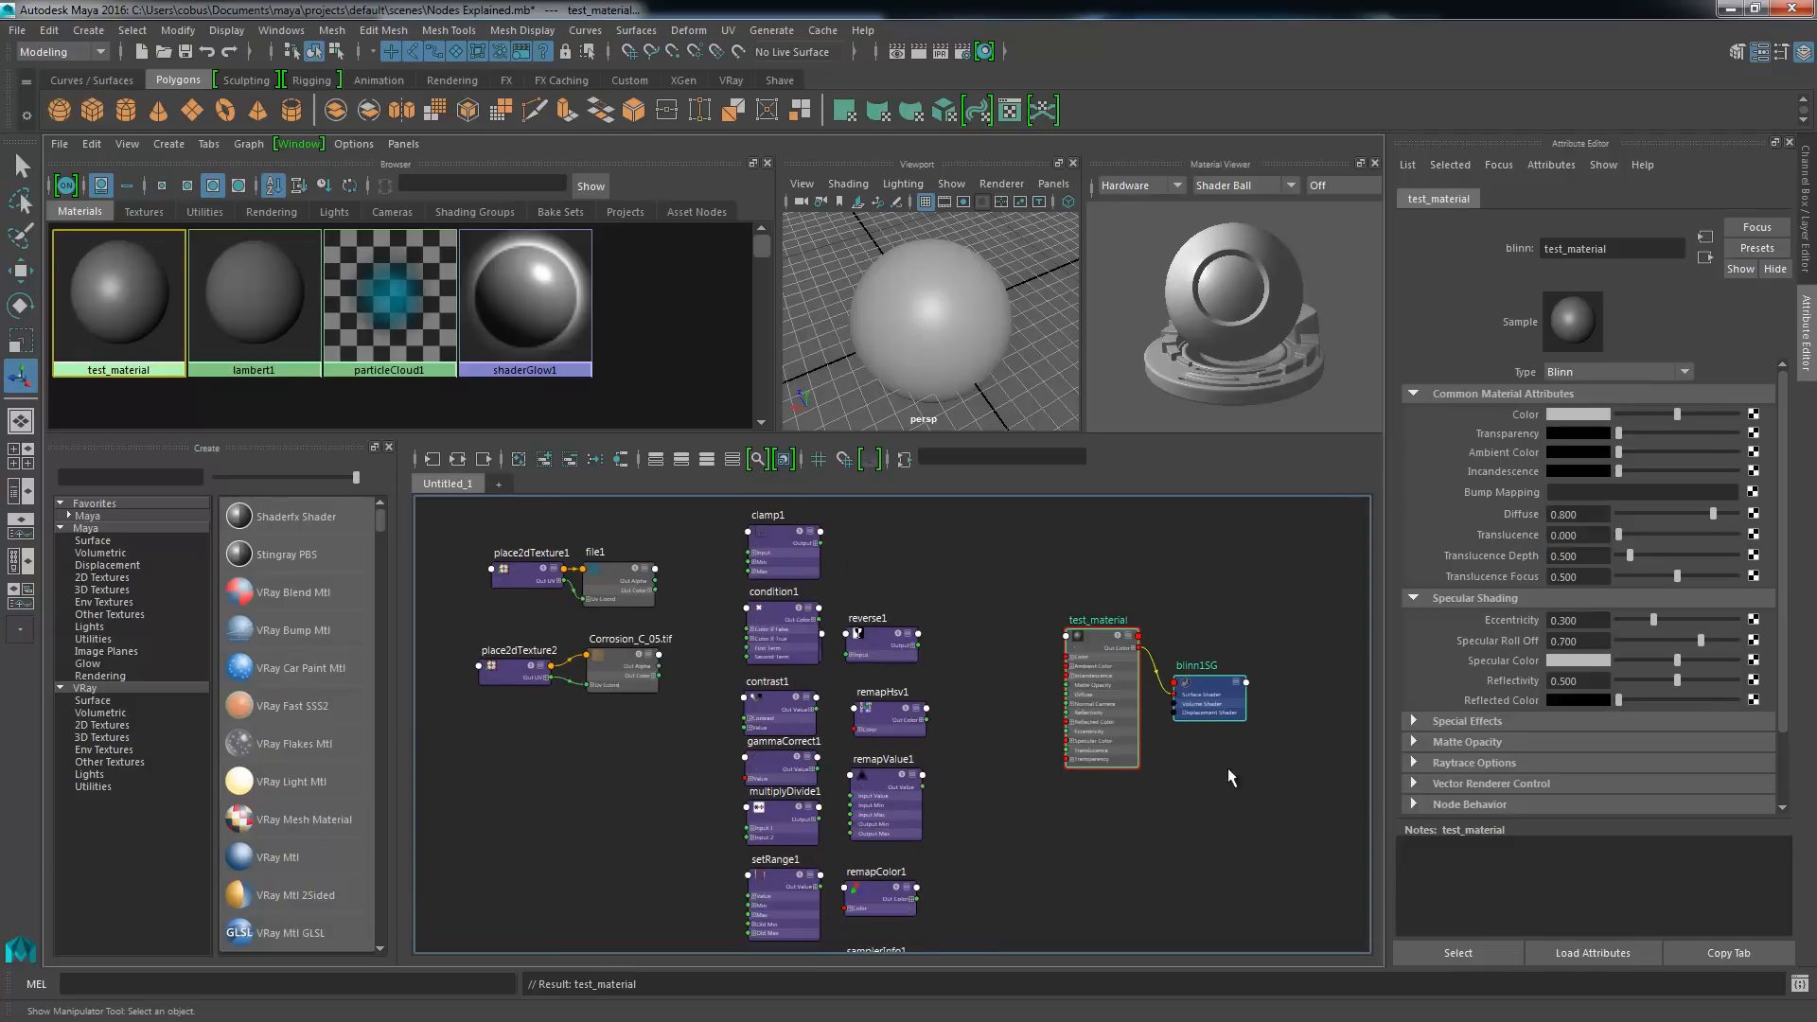
scroll(1188, 783, up, 3)
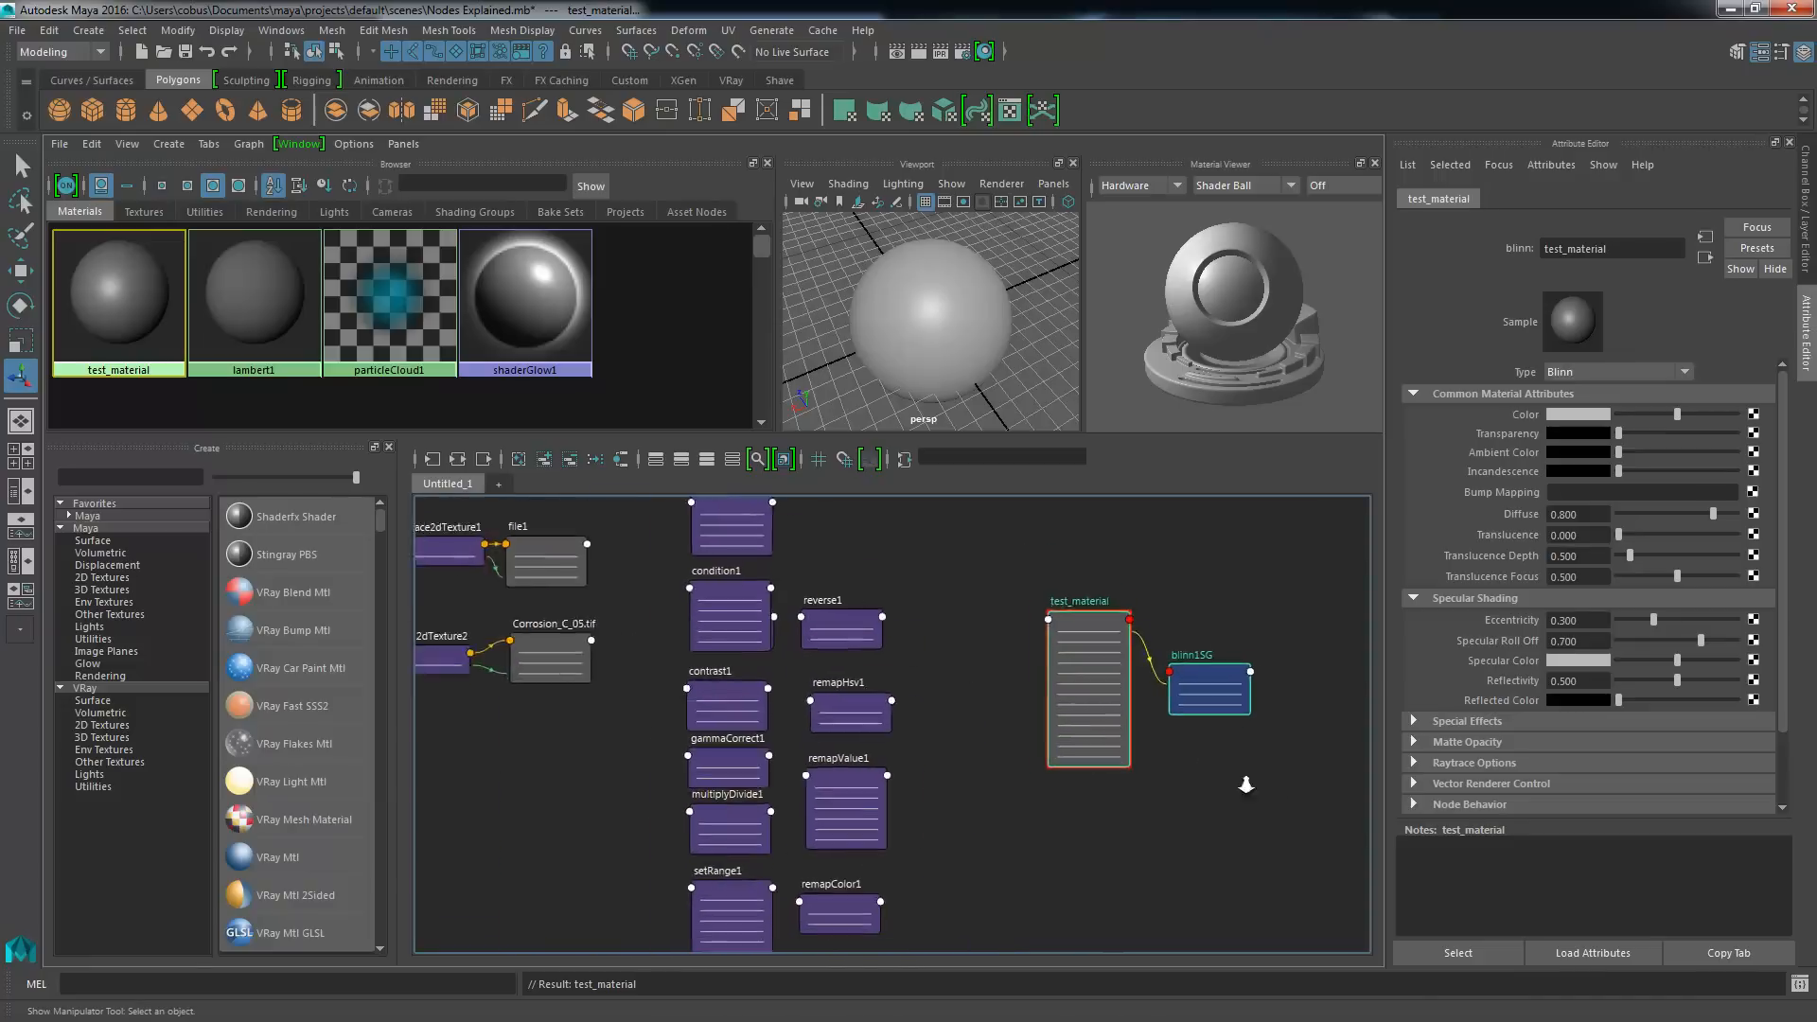
mouse_move(997, 740)
alt+middle_down()
mouse_move(977, 696)
mouse_move(943, 709)
mouse_move(1006, 523)
mouse_move(1148, 750)
mouse_move(1001, 712)
alt+middle_up()
scroll(1135, 757, up, 4)
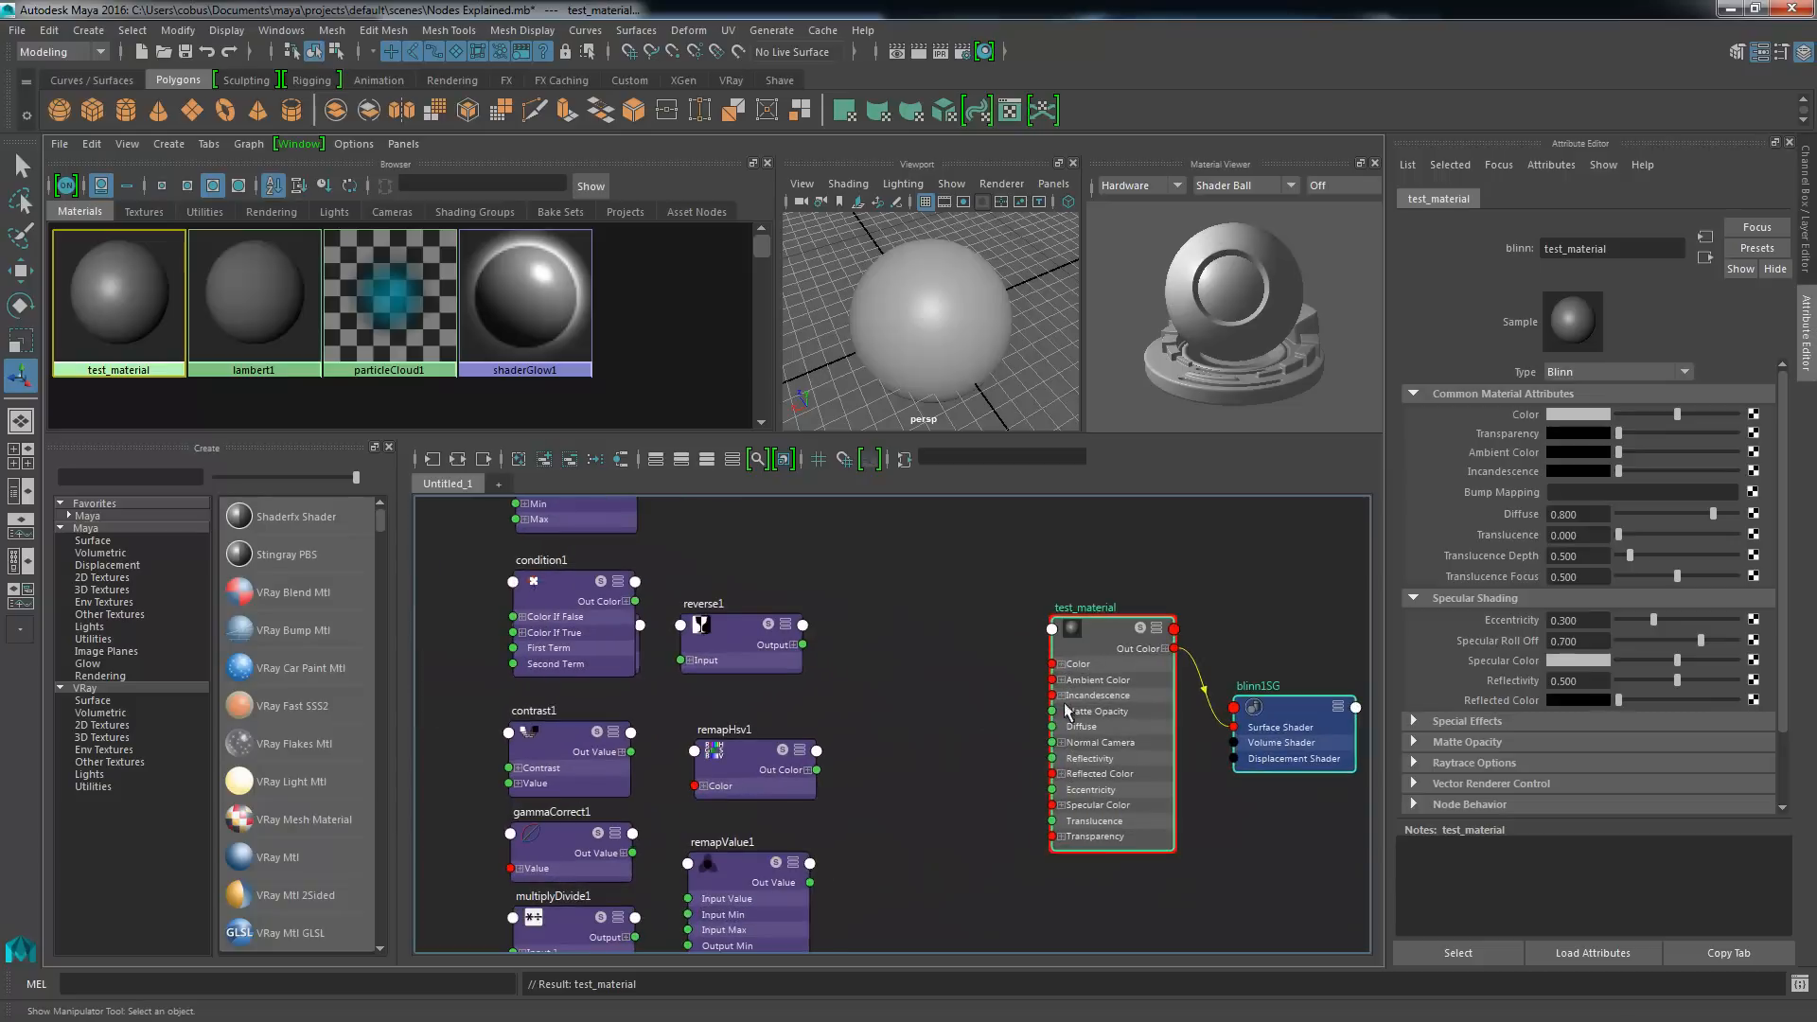
drag(1054, 587, 1327, 884)
drag(1111, 749, 1218, 791)
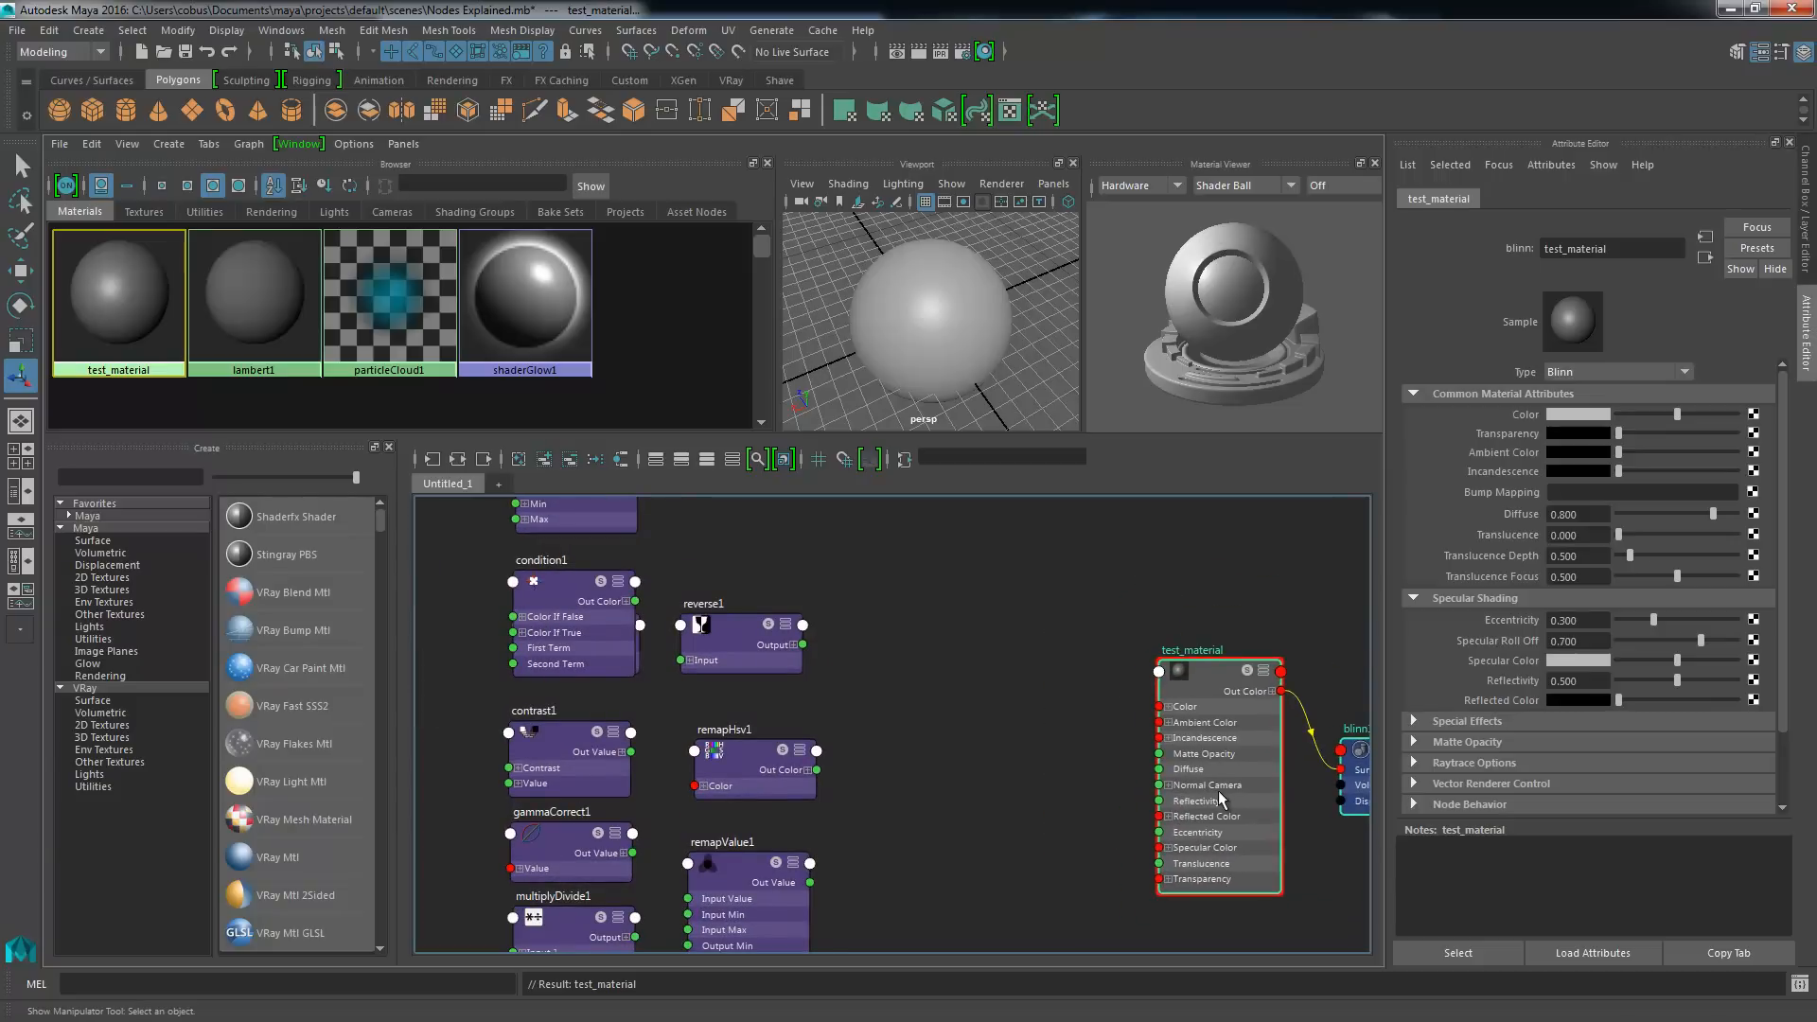
- Examine the utility nodes in the graph, focusing on clamp1's input, min, max and output ports
alt+middle_drag(946, 640, 1094, 571)
scroll(1060, 813, up, 2)
alt+middle_drag(1104, 871, 1074, 547)
alt+middle_drag(1109, 918, 871, 896)
scroll(804, 757, up, 3)
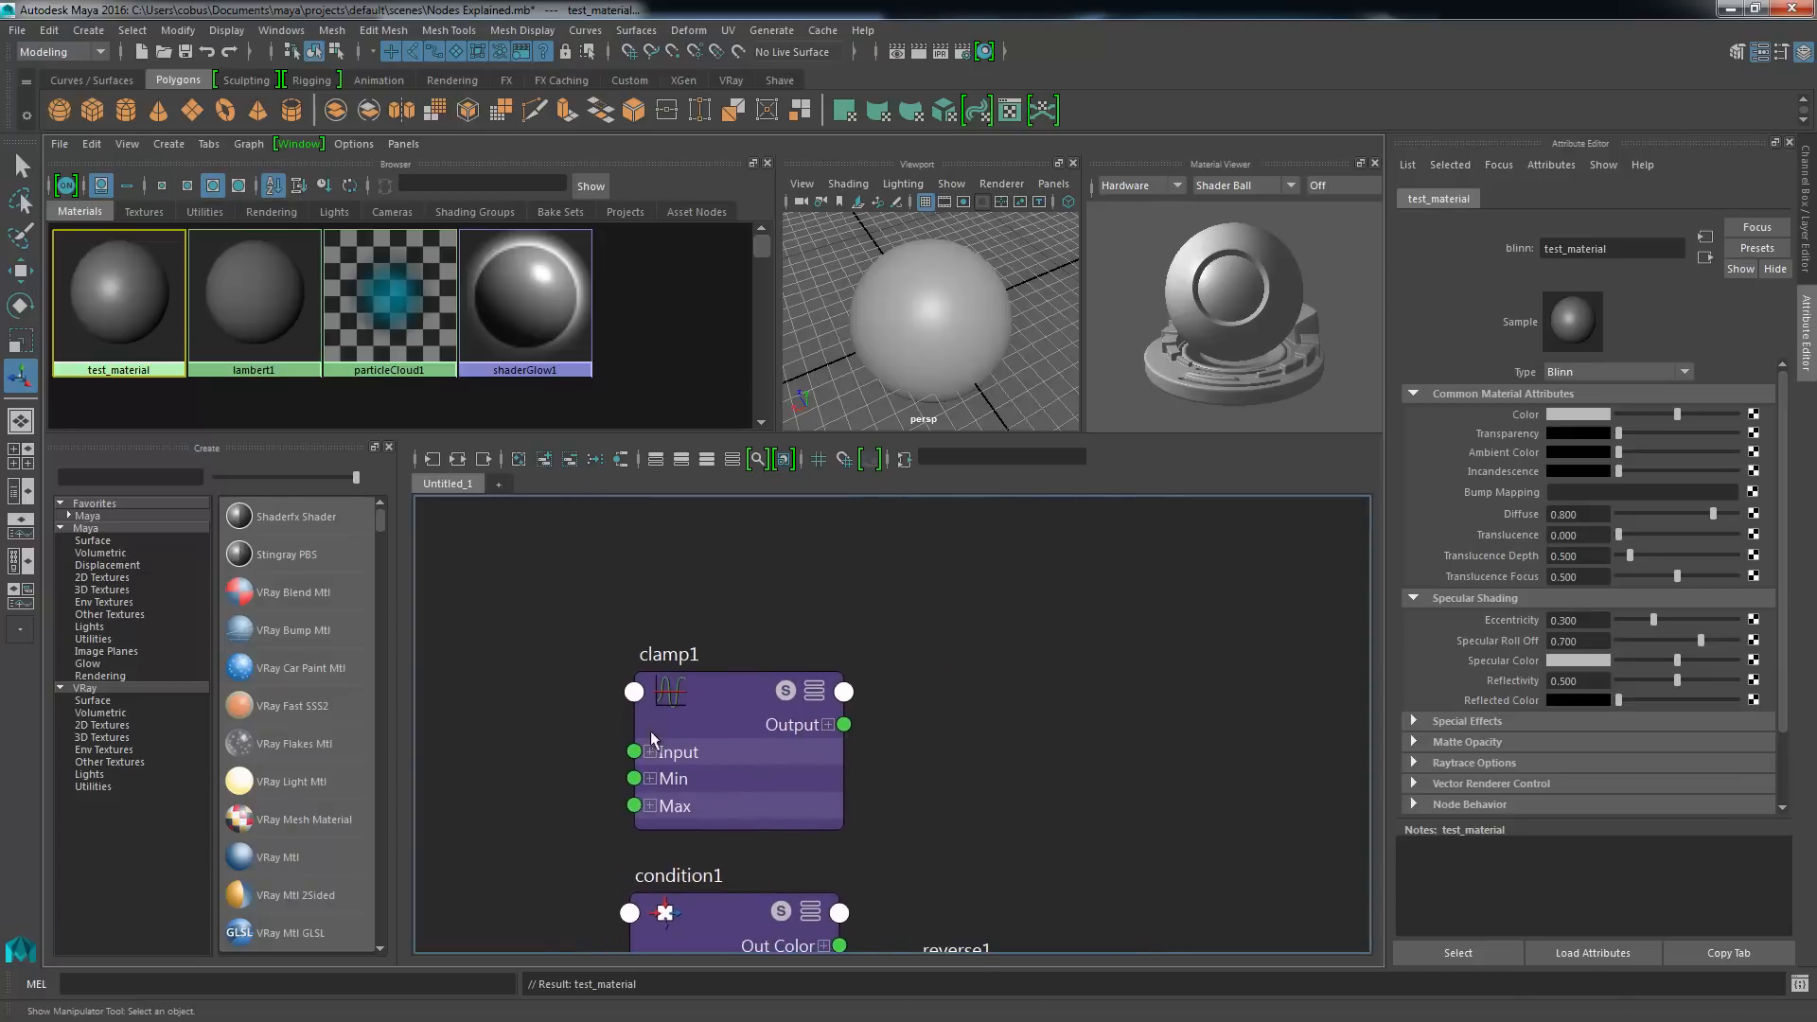
mouse_move(771, 689)
alt+middle_down()
mouse_move(771, 504)
mouse_move(814, 700)
mouse_move(766, 678)
alt+middle_up()
alt+right_drag(975, 714, 620, 678)
alt+middle_drag(835, 828, 912, 802)
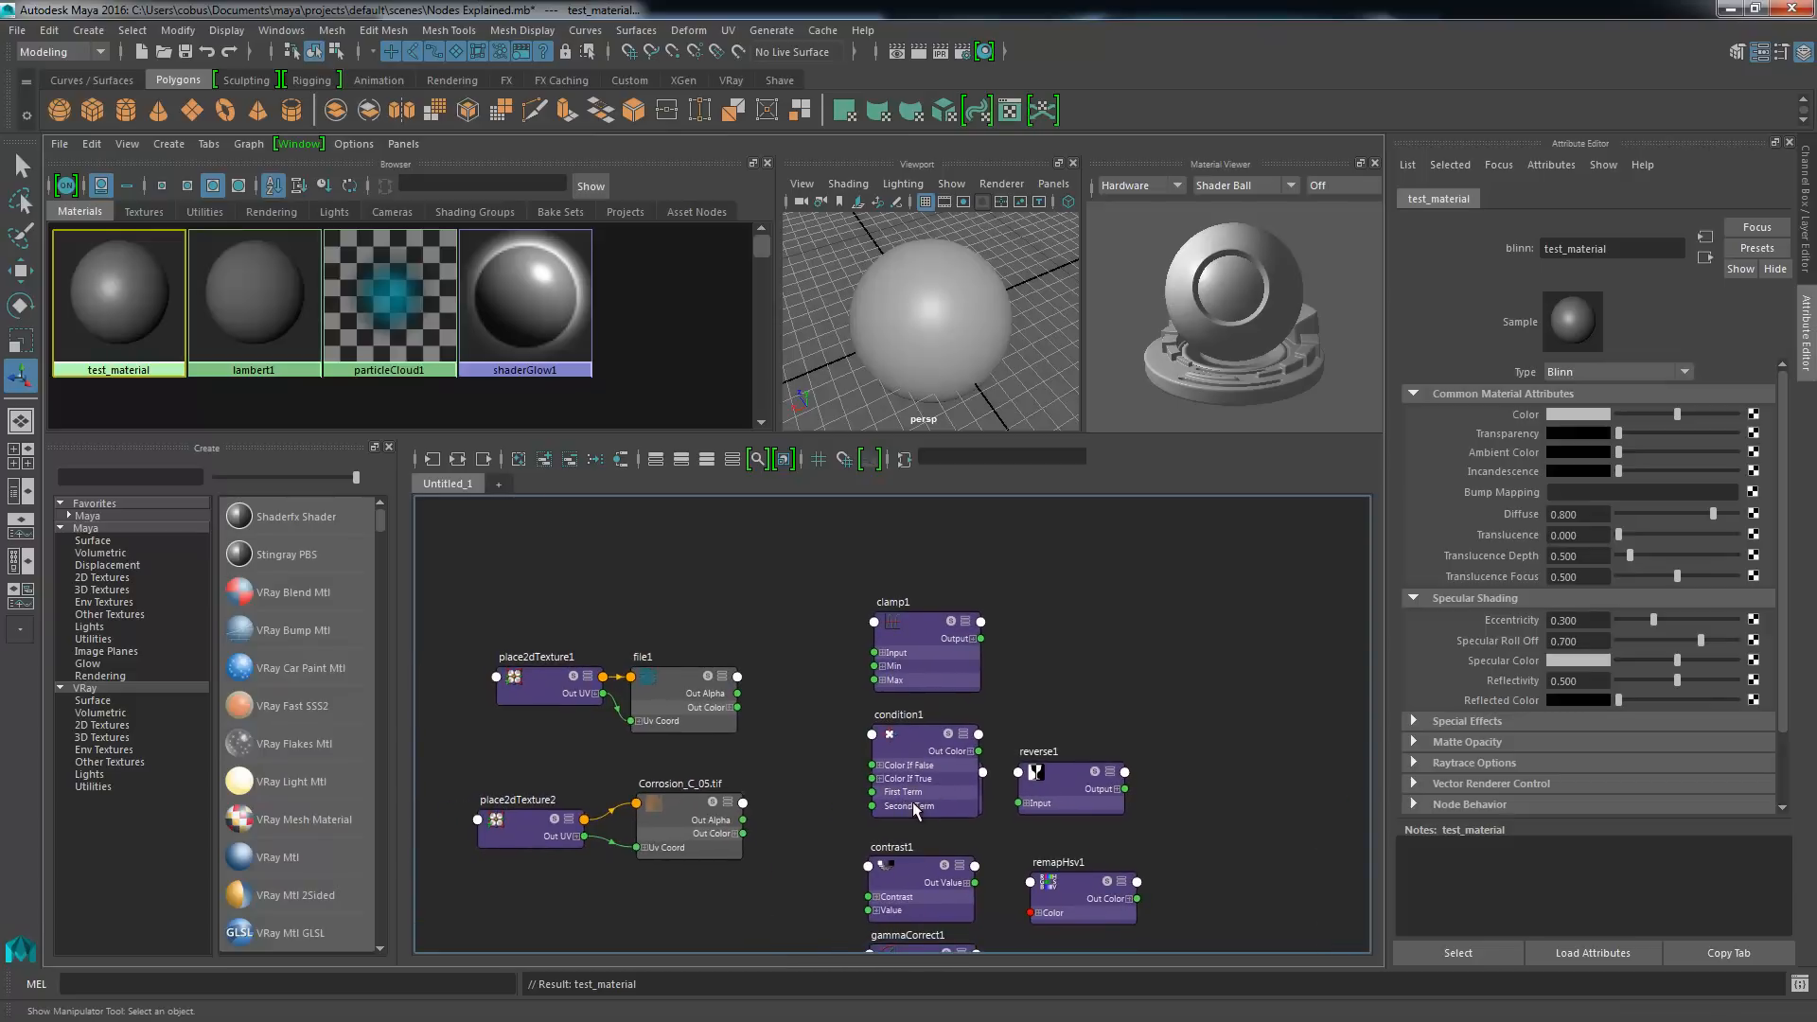
- Inspect the attributes and previews of the two corrosion file texture nodes, file1 and file2
alt+middle_drag(824, 760, 1047, 727)
alt+right_drag(882, 789, 1070, 791)
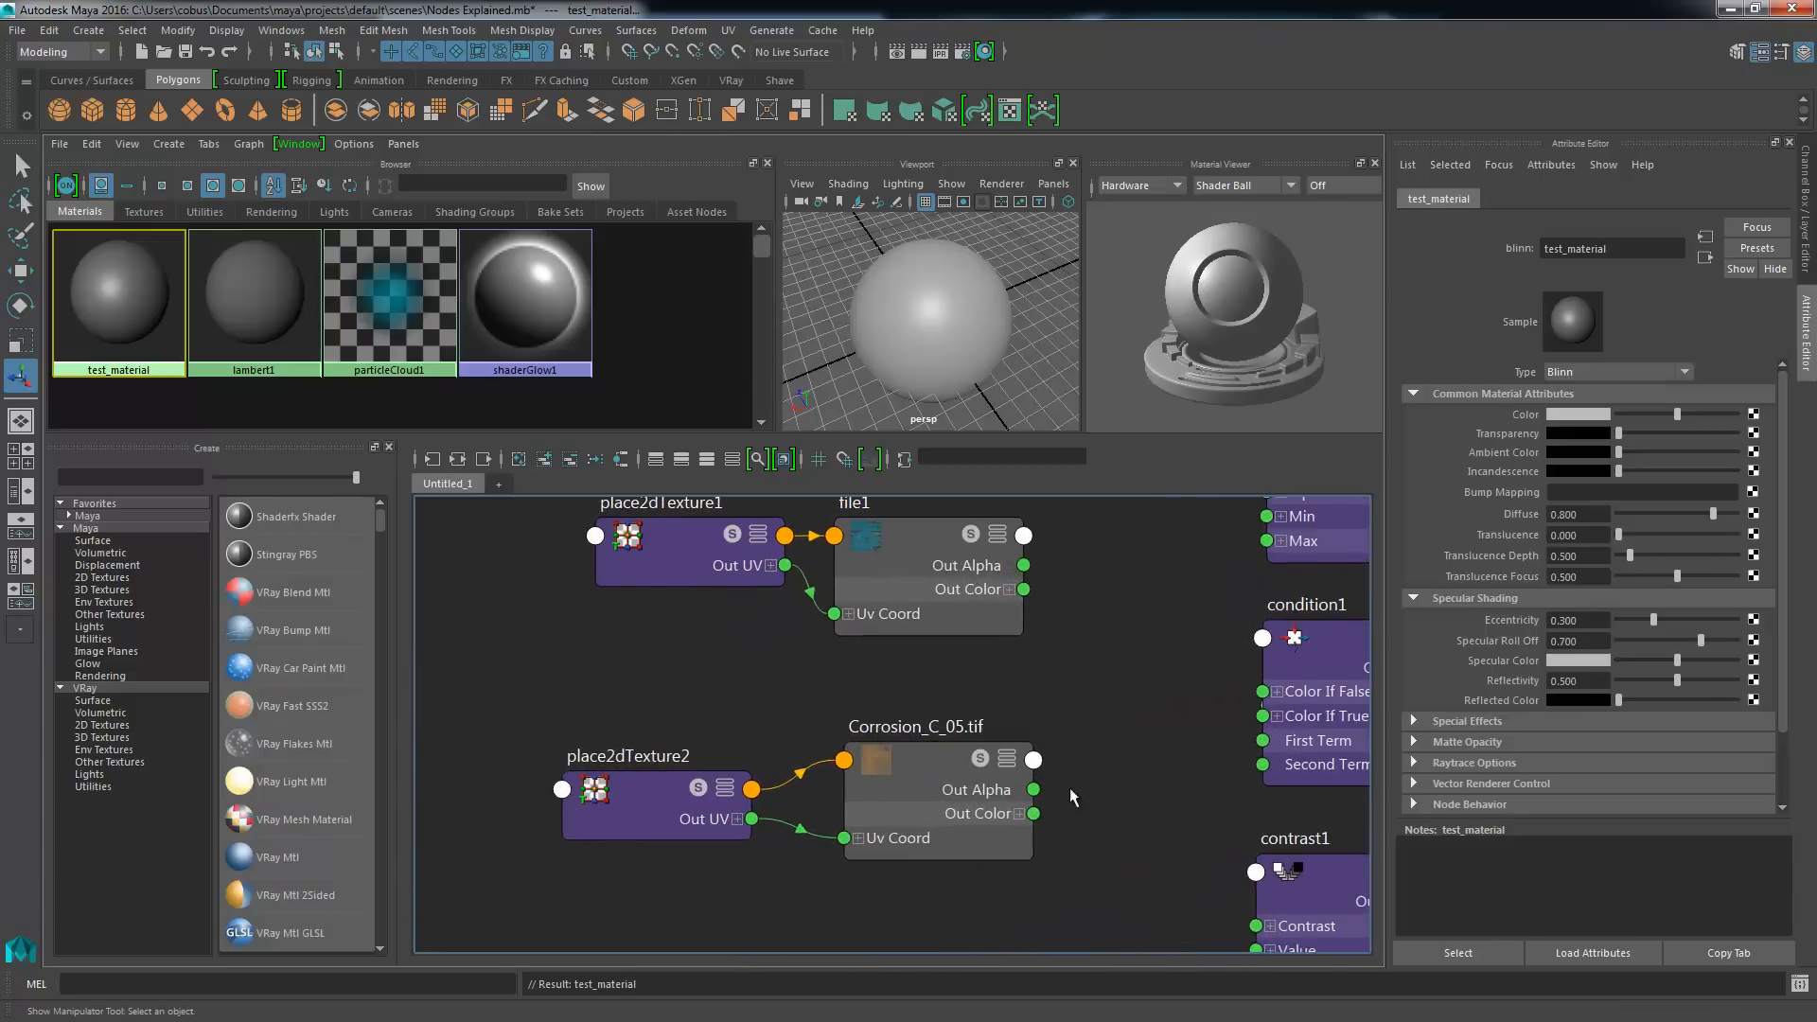
alt+middle_drag(943, 748, 979, 801)
alt+right_drag(981, 811, 878, 801)
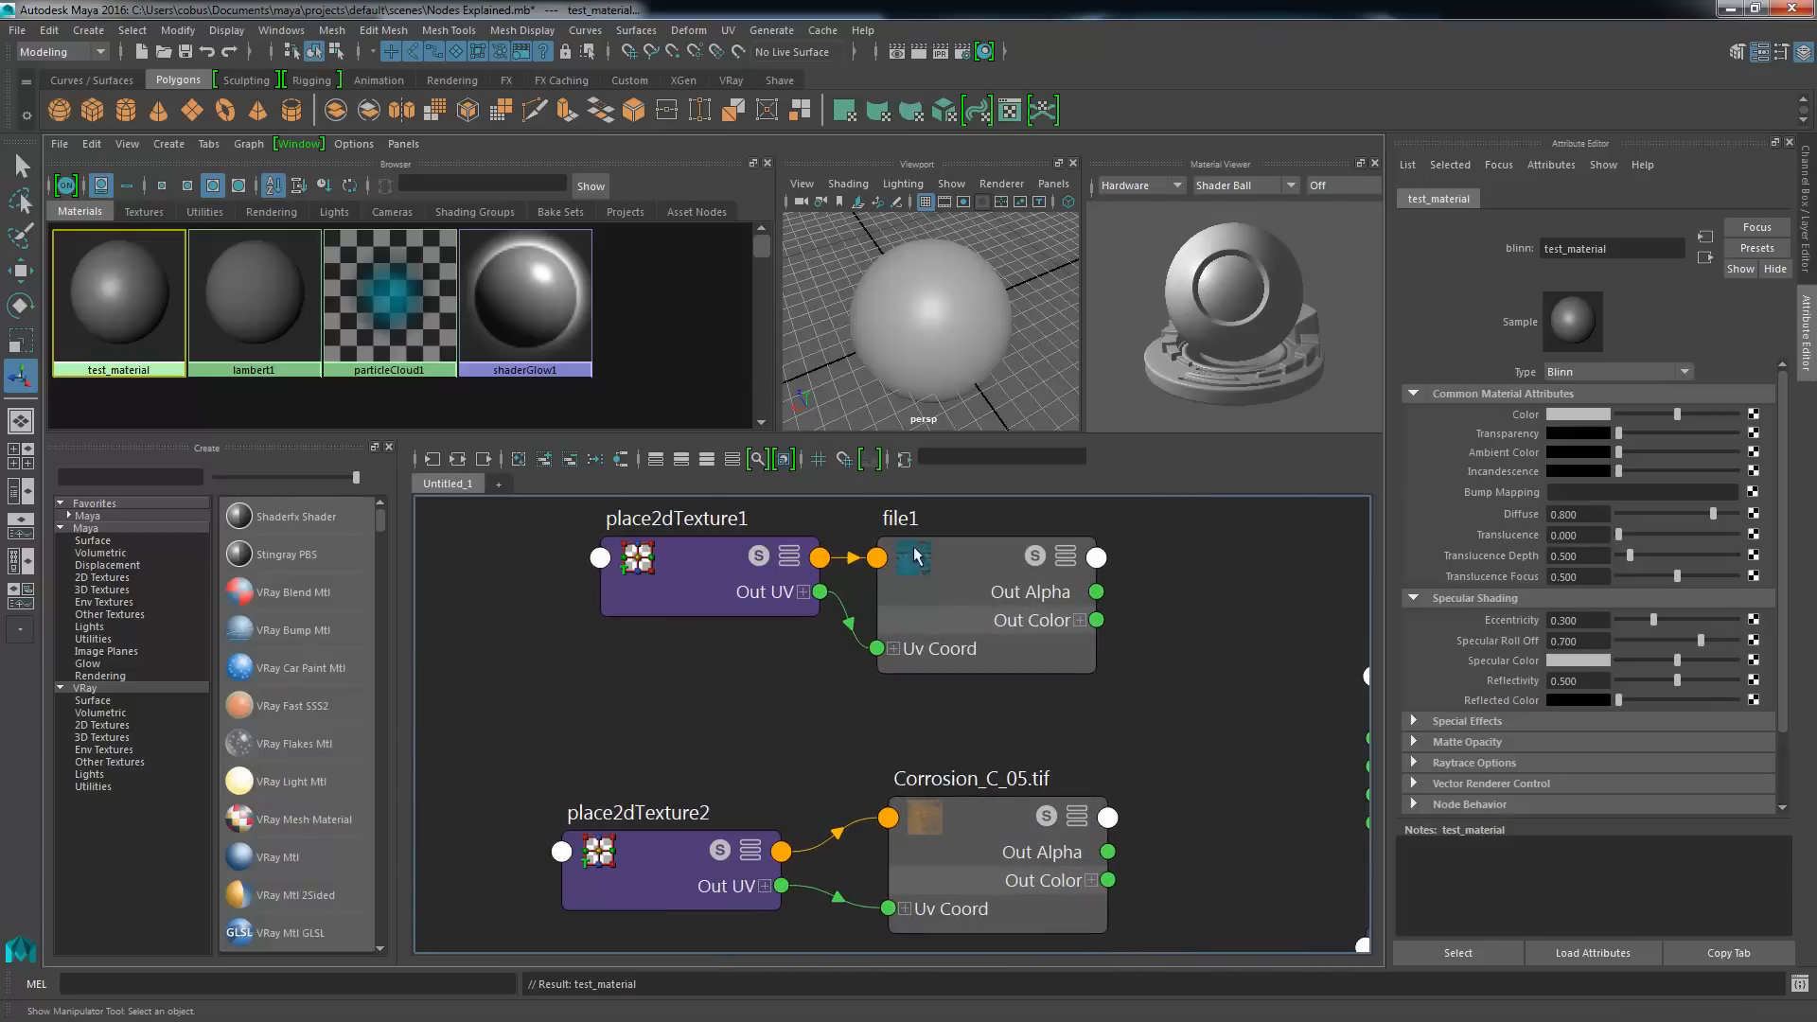
click(915, 596)
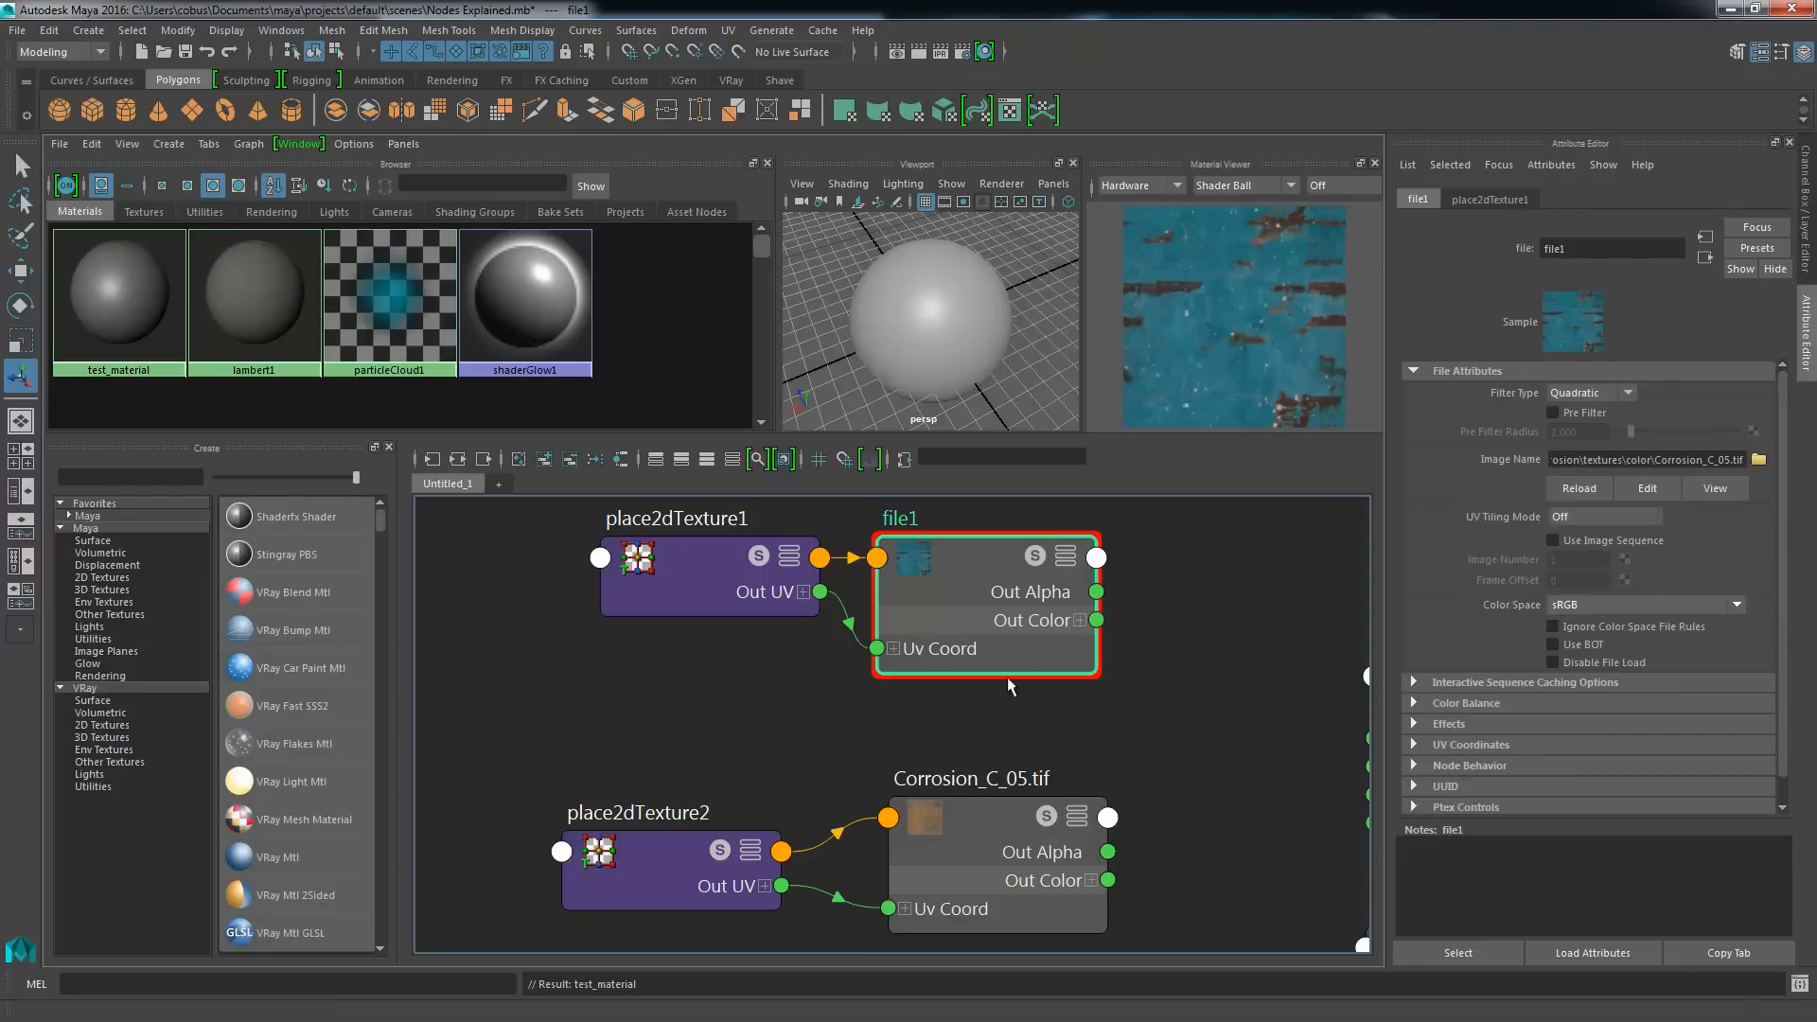
click(964, 865)
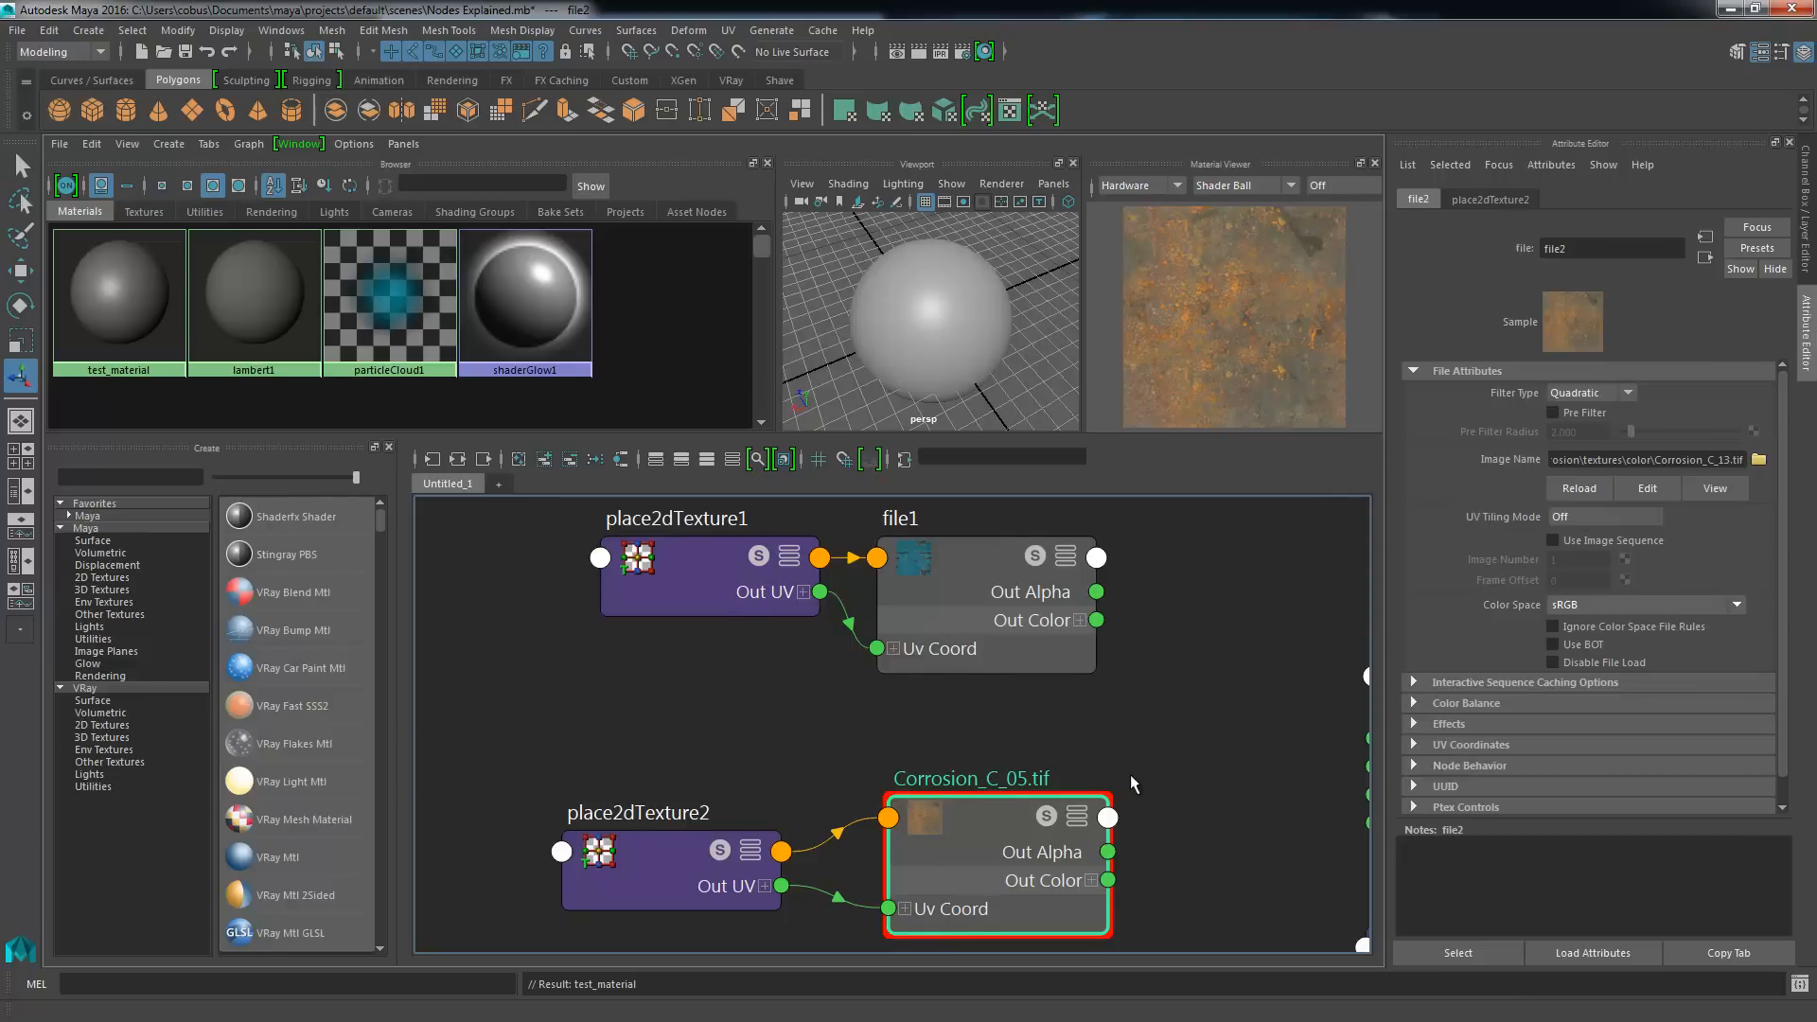
- Move file1 together with its place2dTexture1 node past the utility nodes, next to test_material
alt+middle_drag(1129, 774, 903, 682)
alt+right_drag(903, 681, 781, 652)
alt+middle_drag(782, 655, 768, 667)
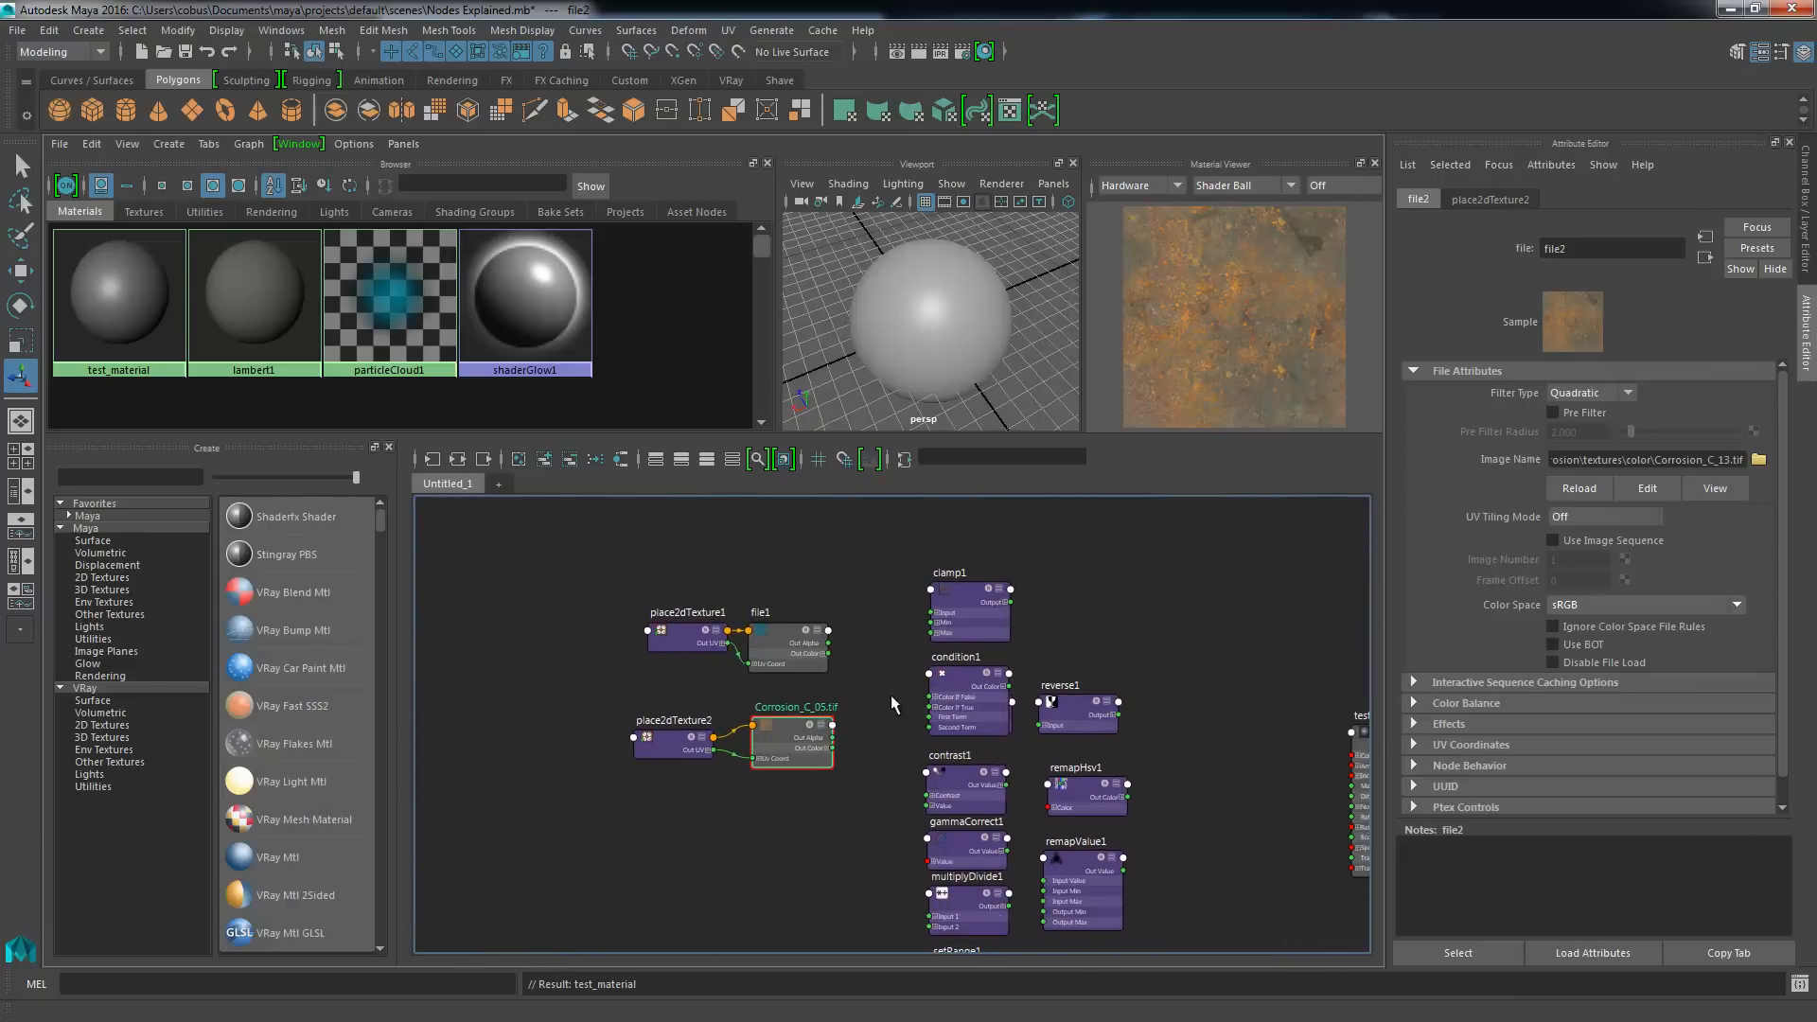
drag(609, 592, 866, 693)
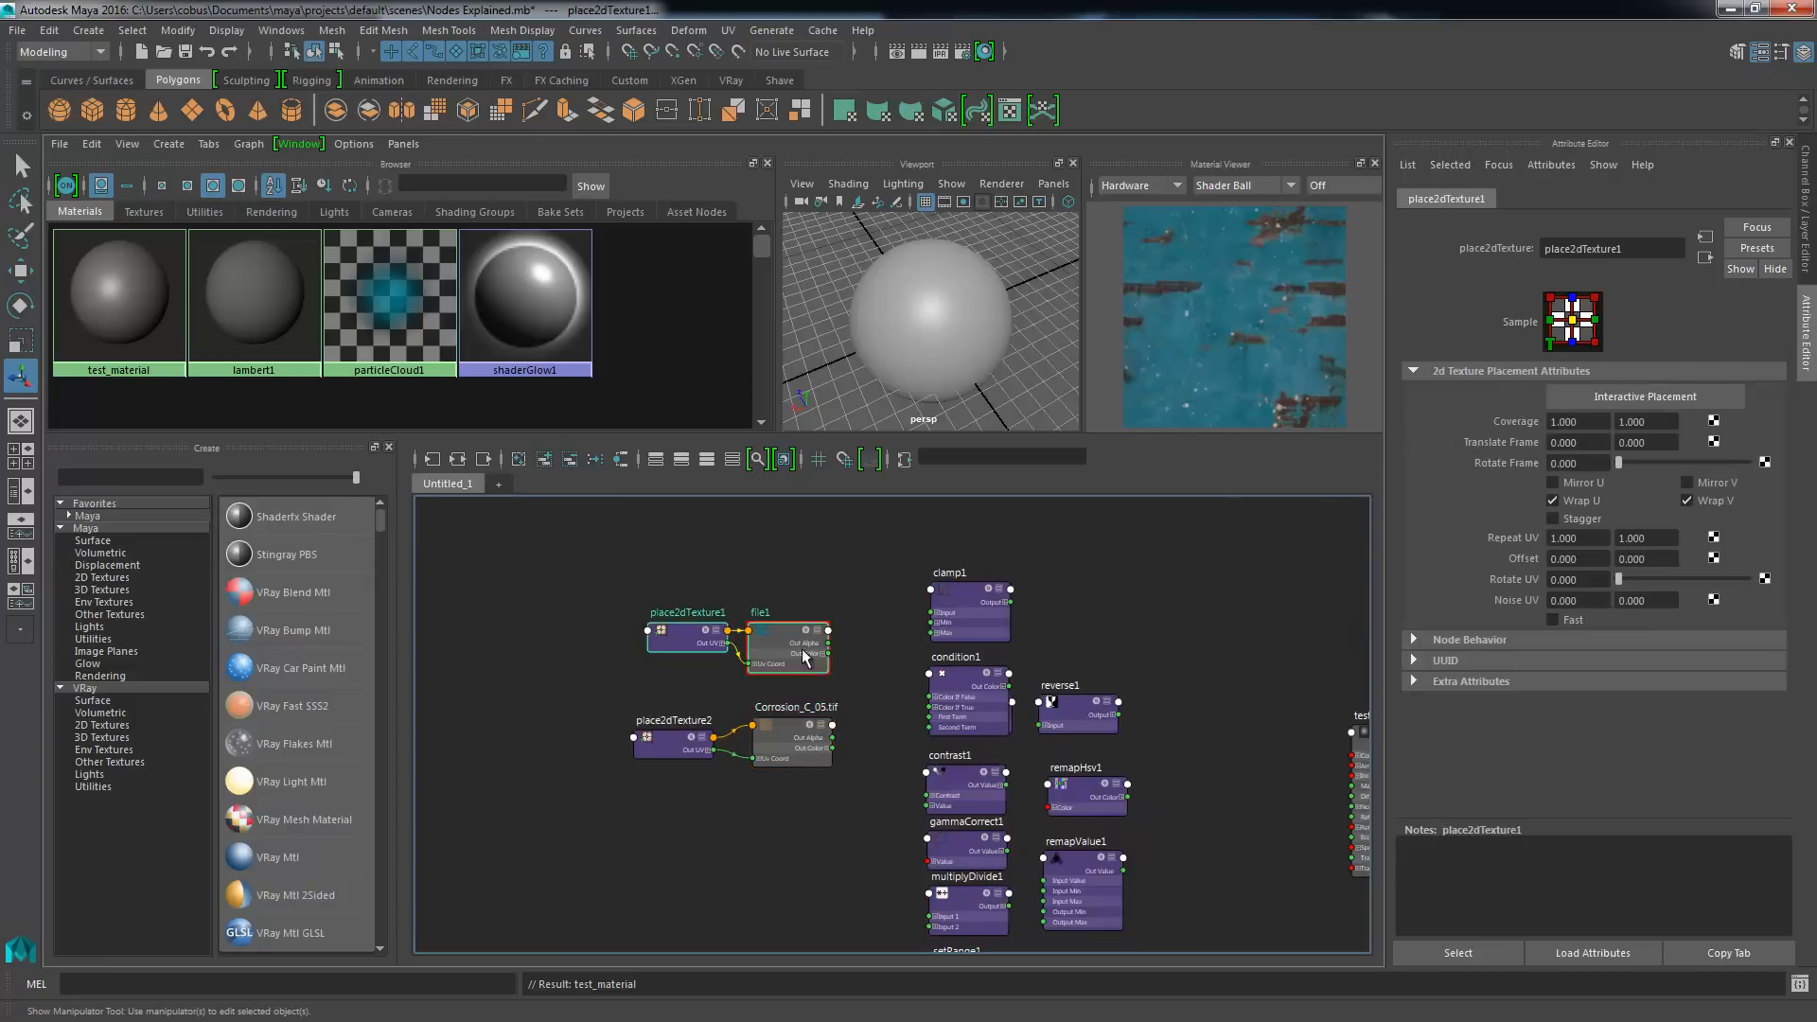
drag(790, 648, 1282, 619)
alt+middle_drag(1204, 673, 973, 674)
scroll(973, 673, up, 5)
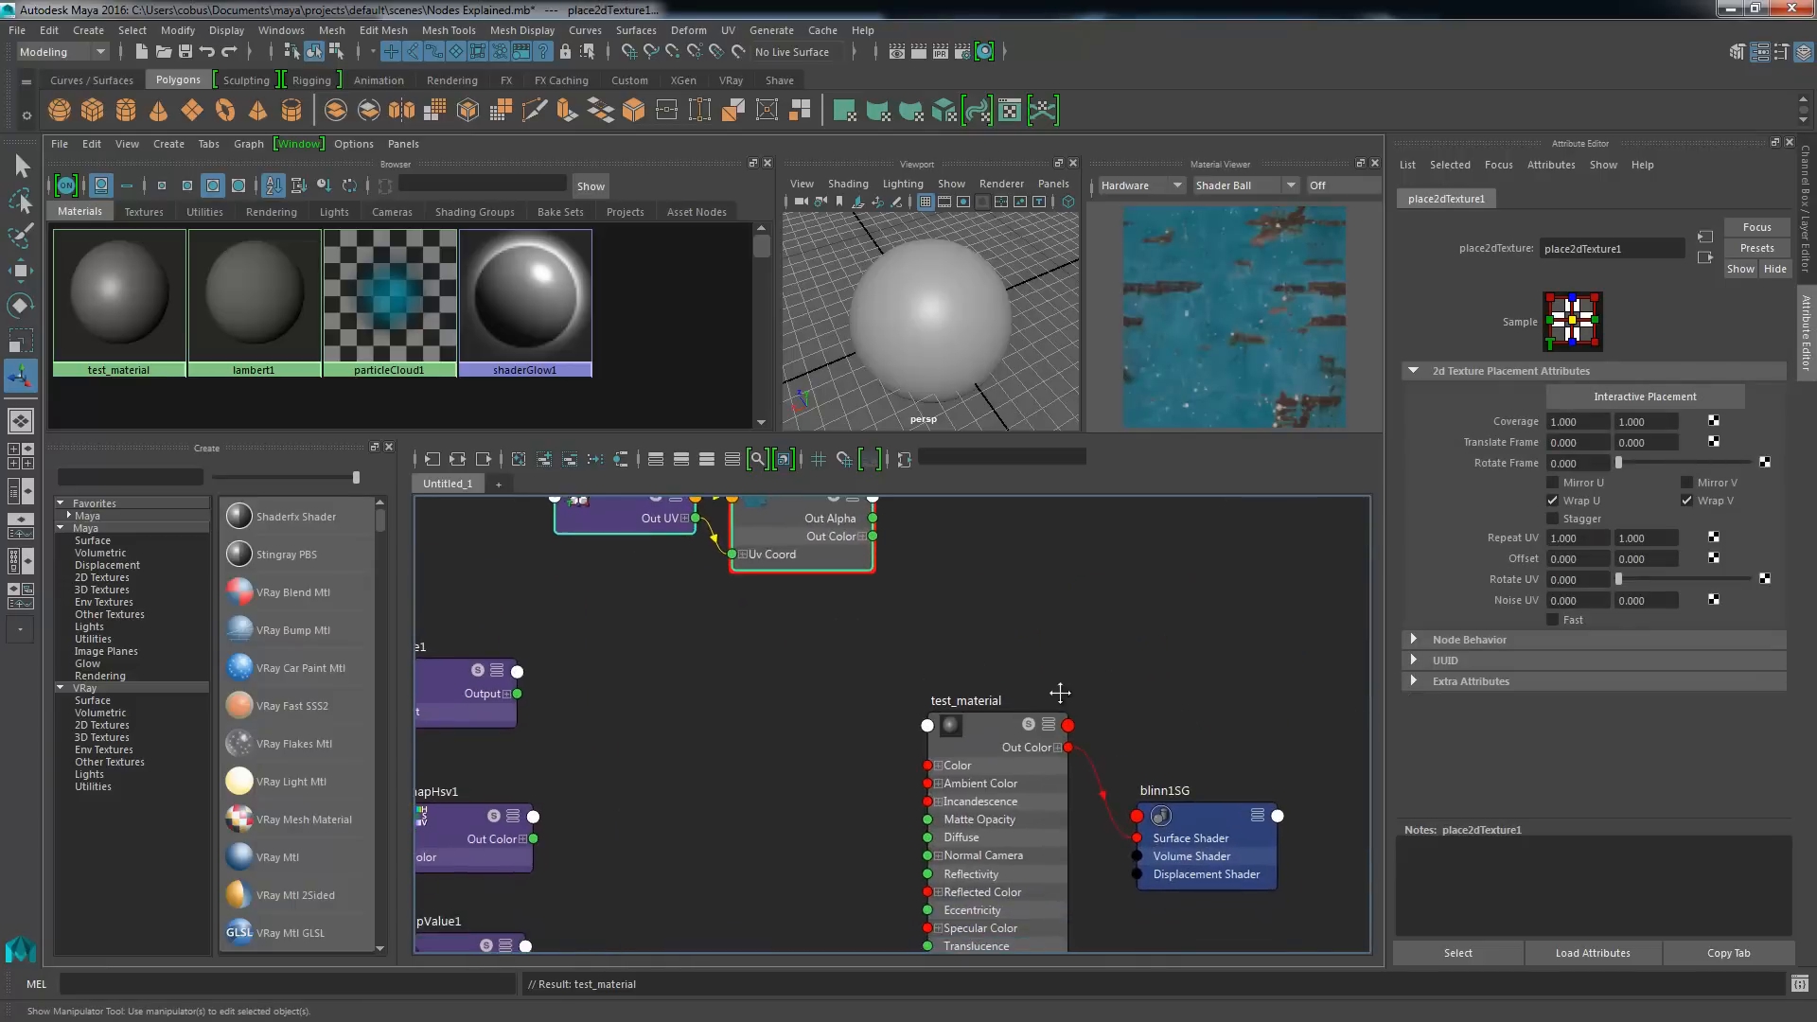
- Raise the test_material node and lower the place2dTexture1 and file1 pair so they sit close together
drag(994, 716, 1004, 640)
alt+middle_drag(1070, 608, 1138, 698)
click(1138, 702)
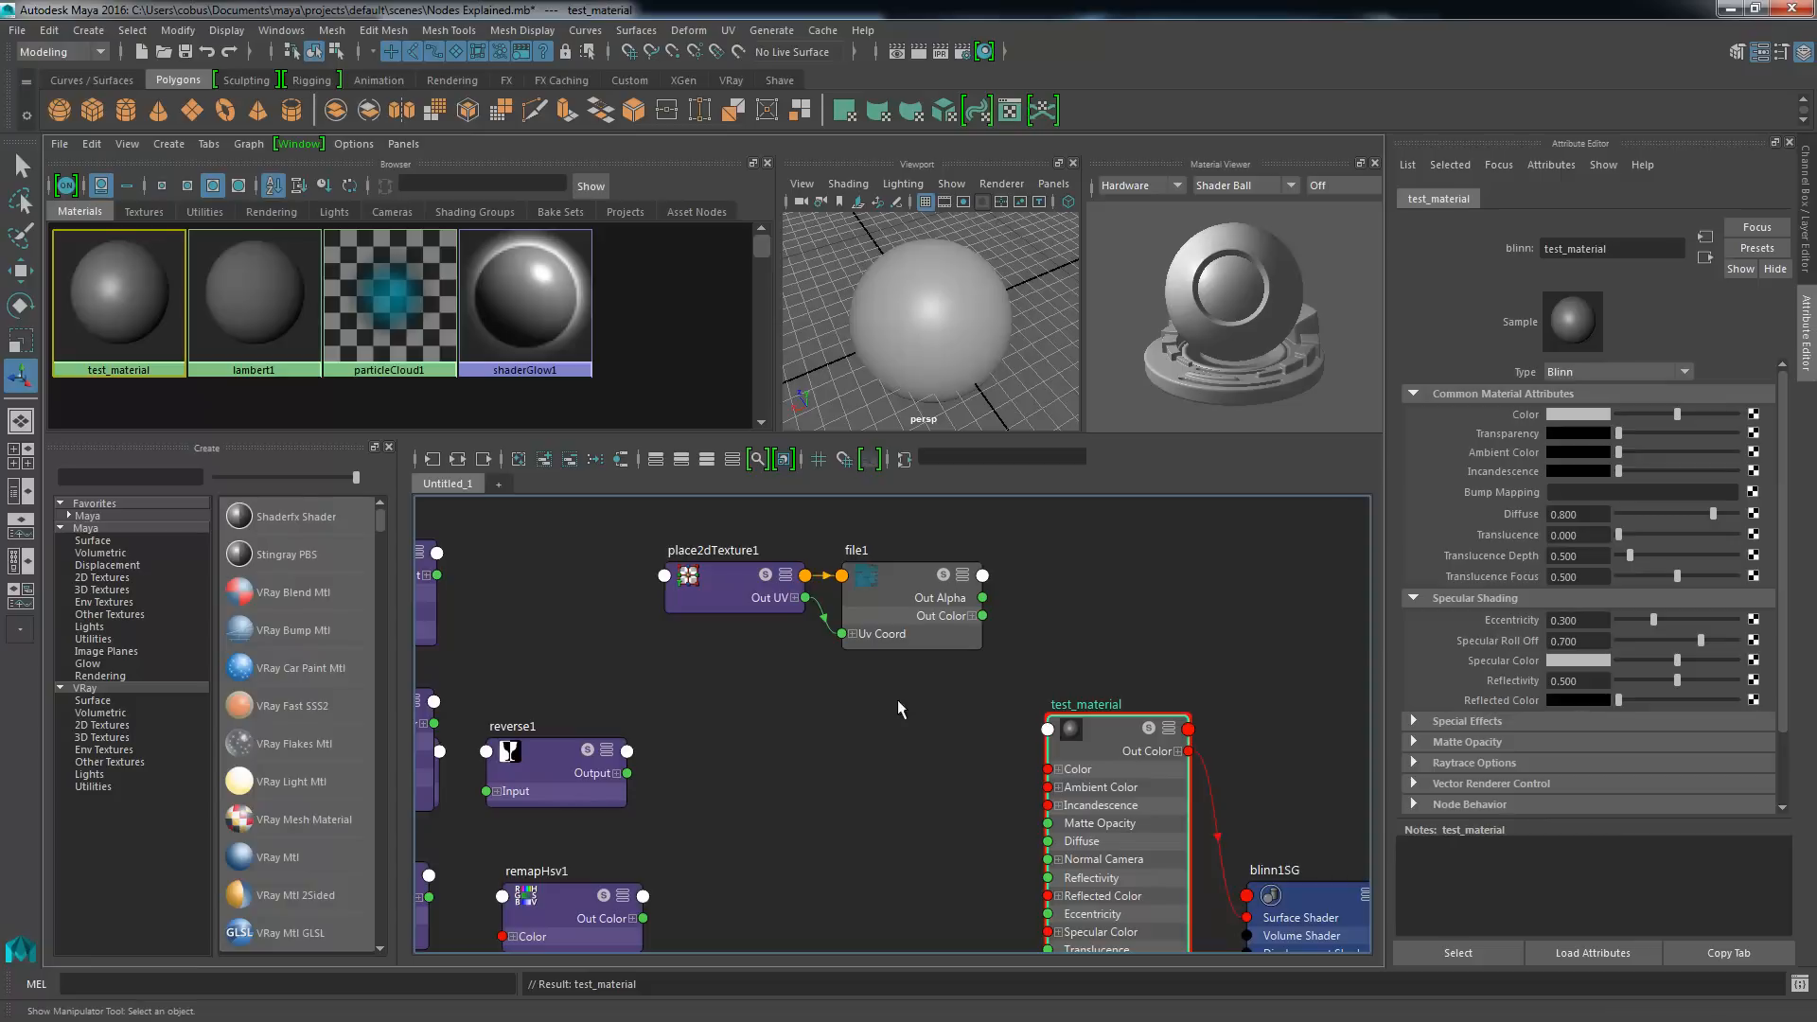
drag(613, 520, 981, 653)
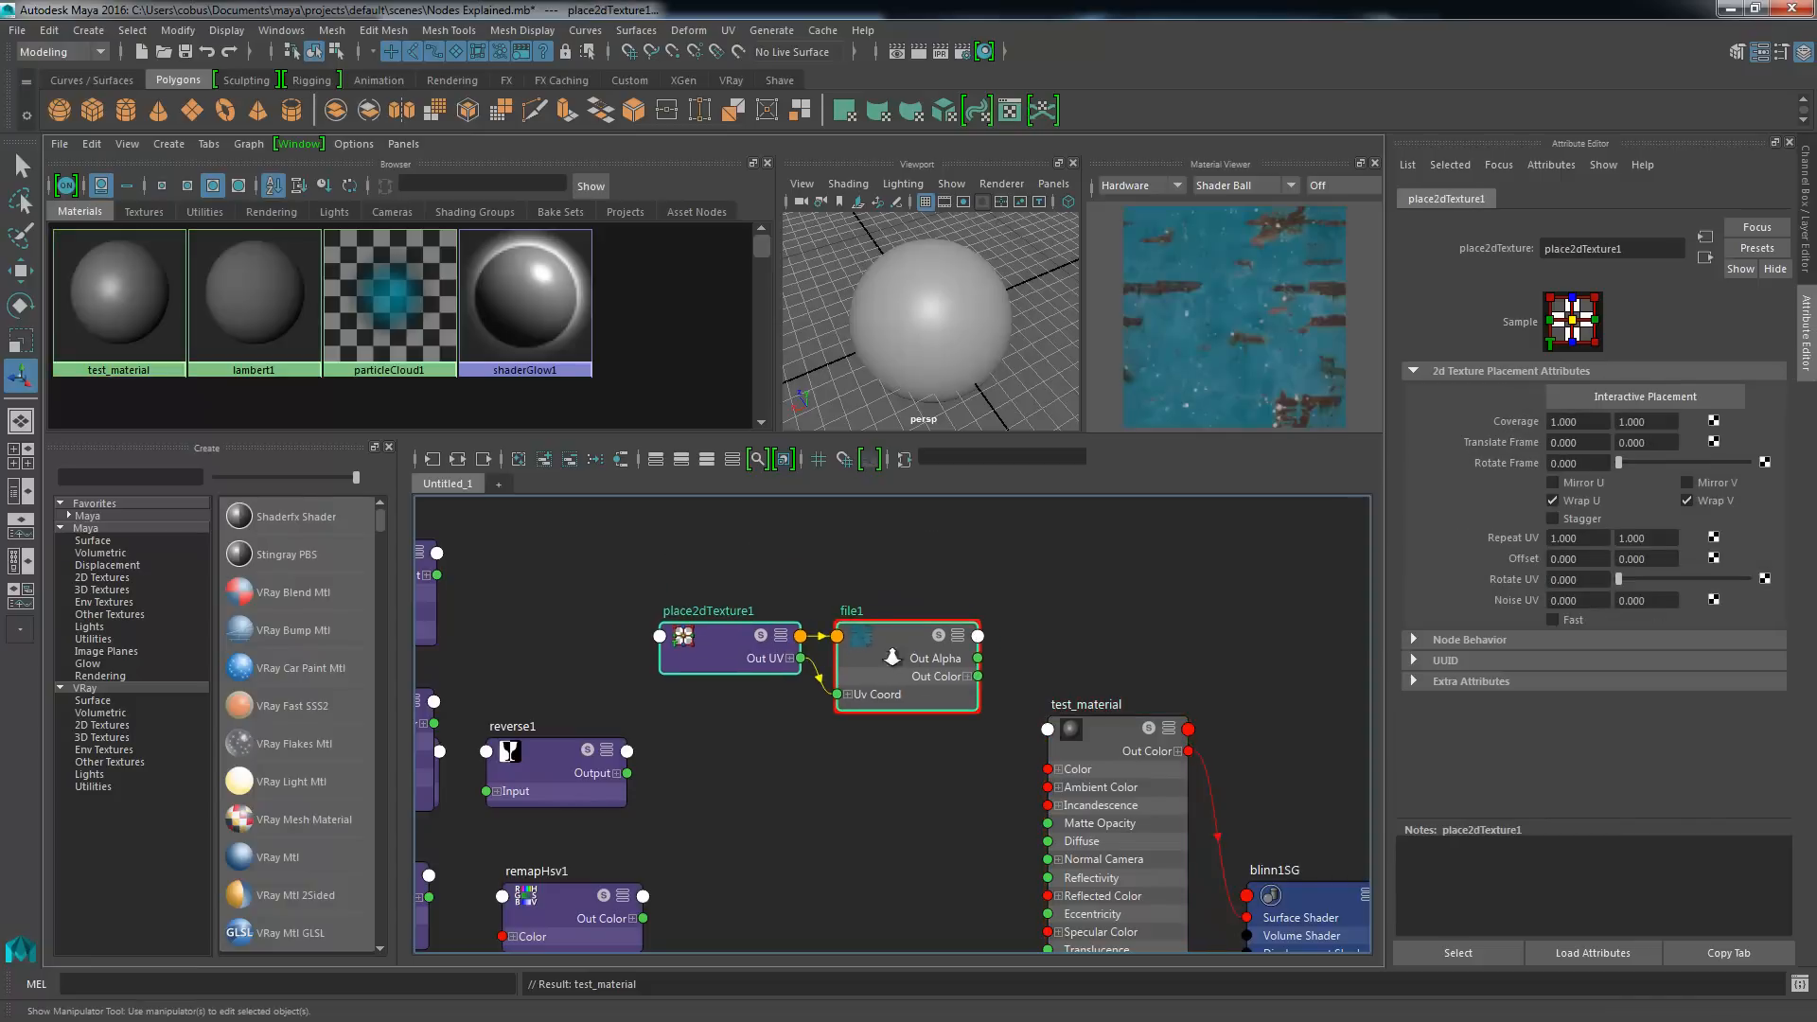
scroll(902, 589, up, 3)
alt+middle_drag(855, 637, 916, 656)
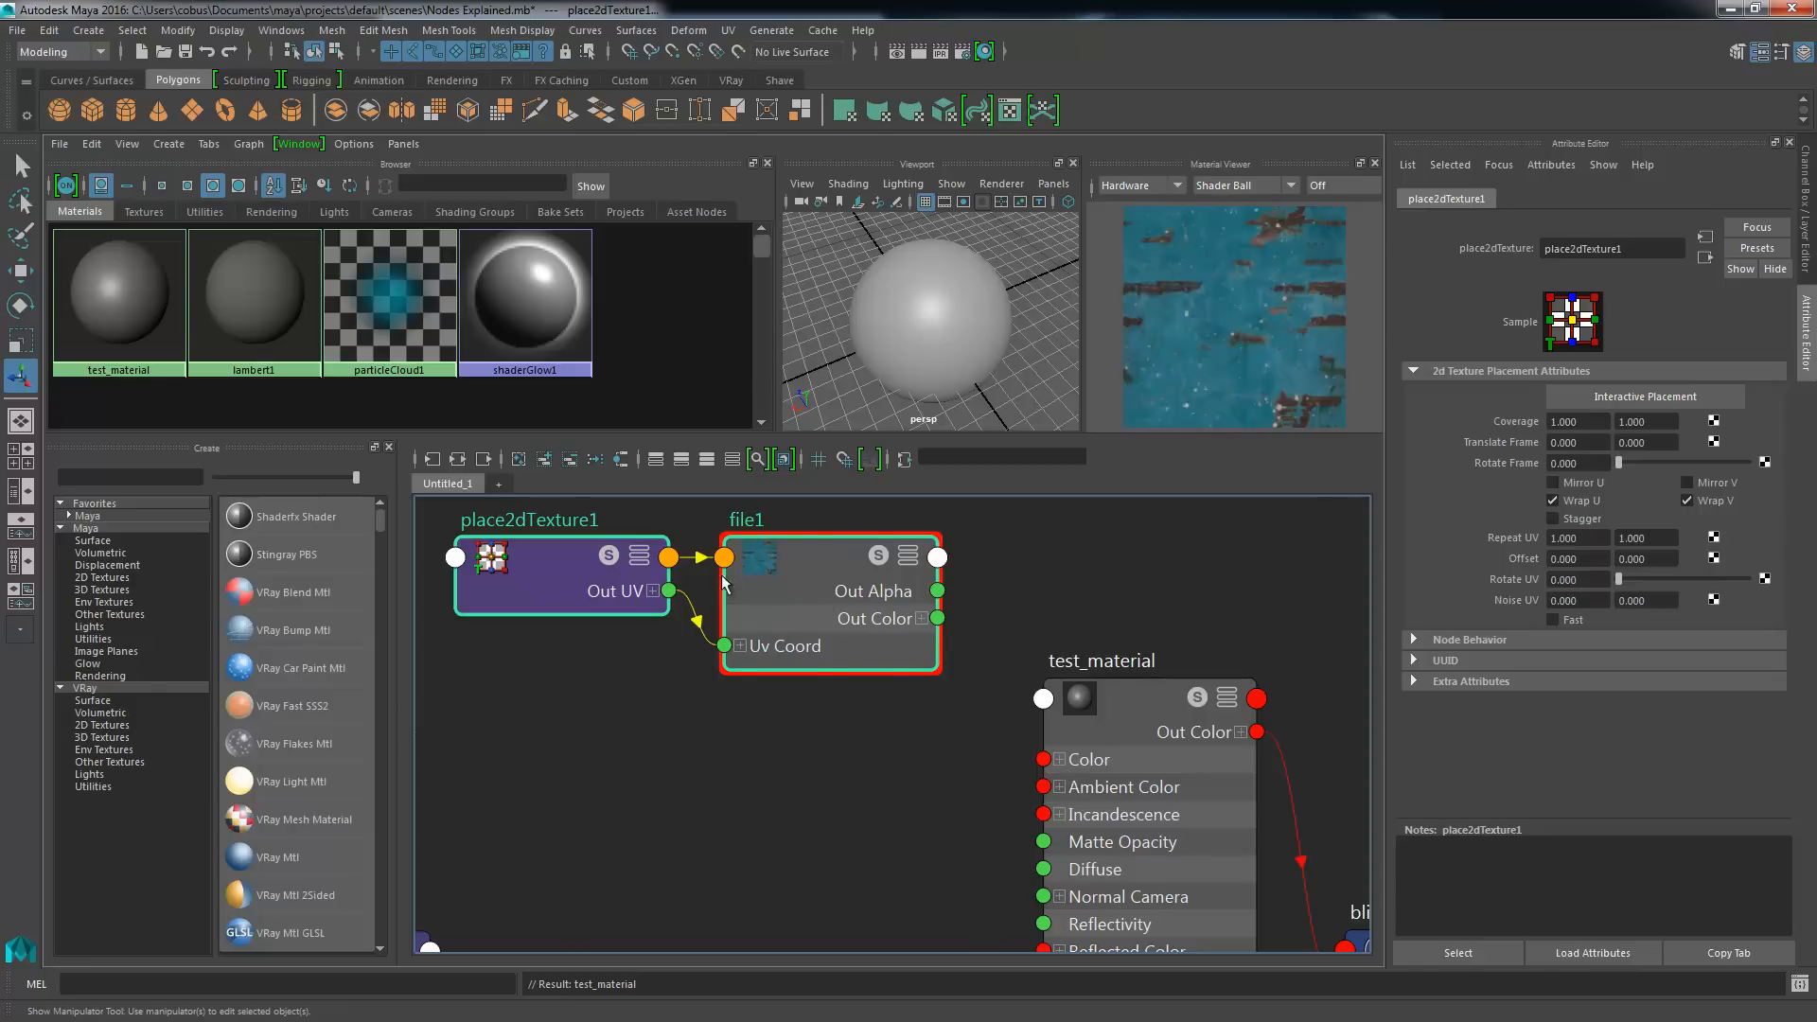
- Examine file1's image path and find the File node among Maya's 2D textures
click(757, 558)
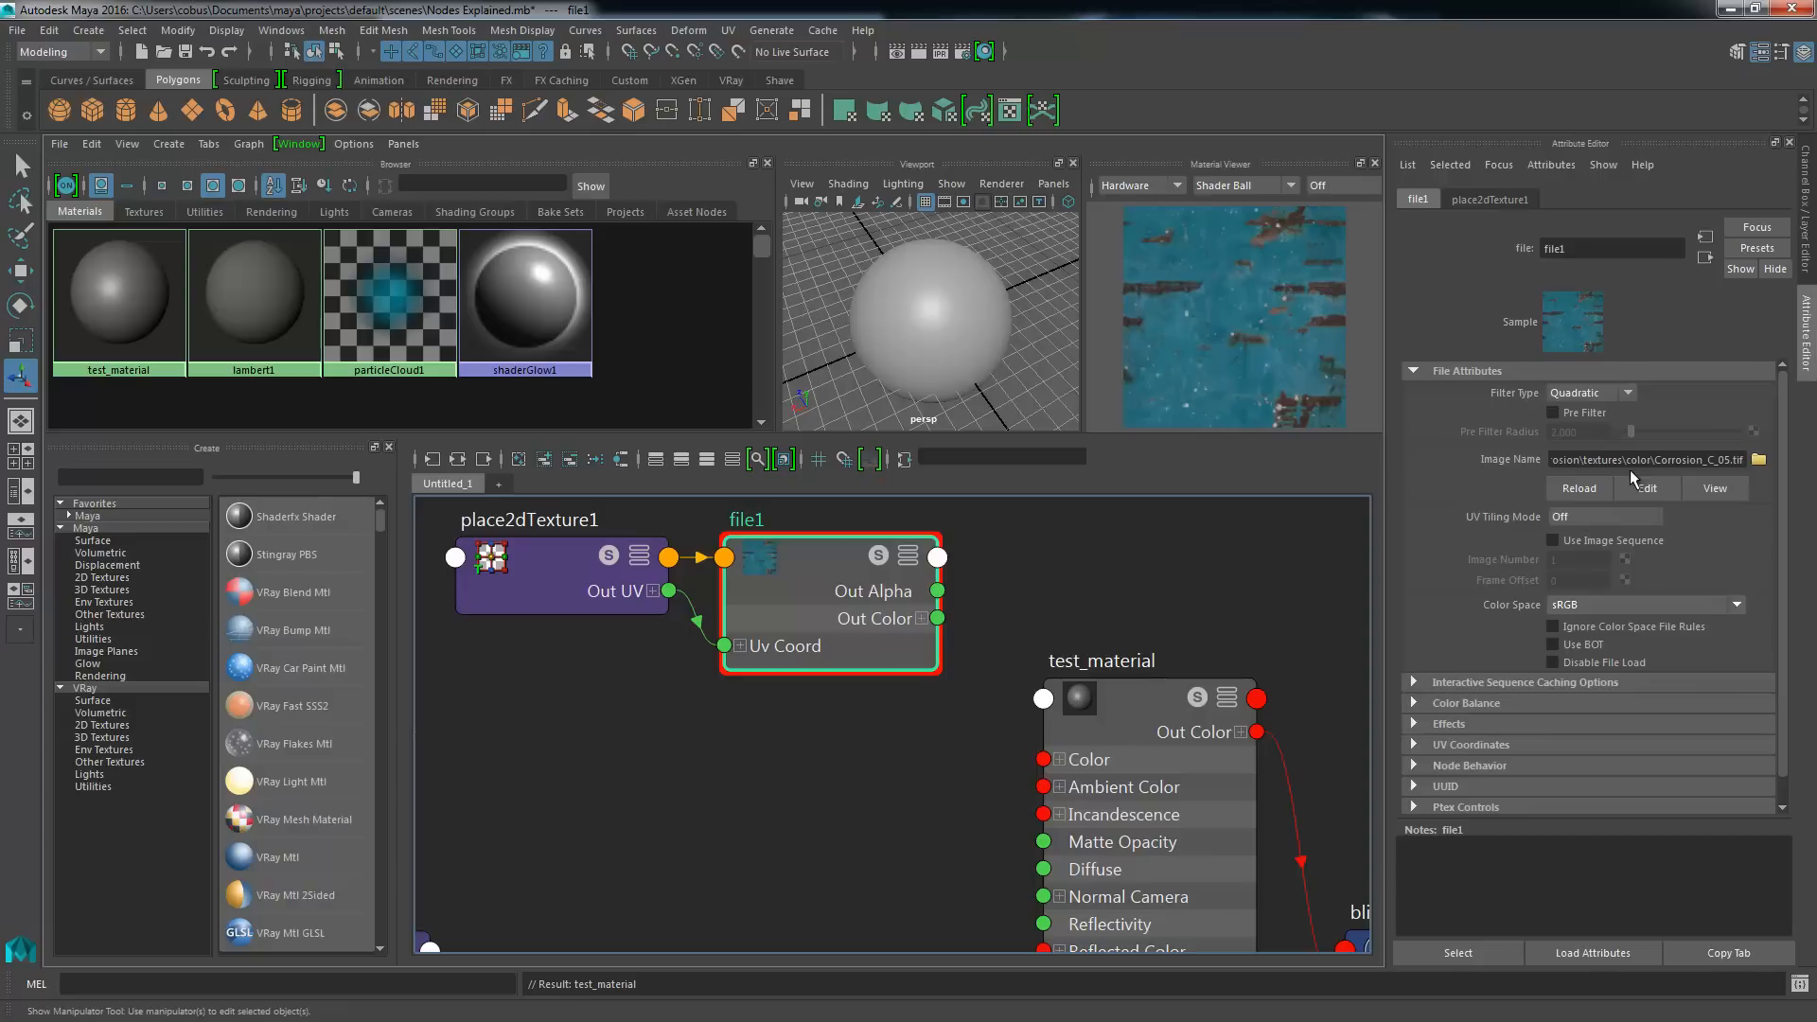
click(118, 588)
click(120, 577)
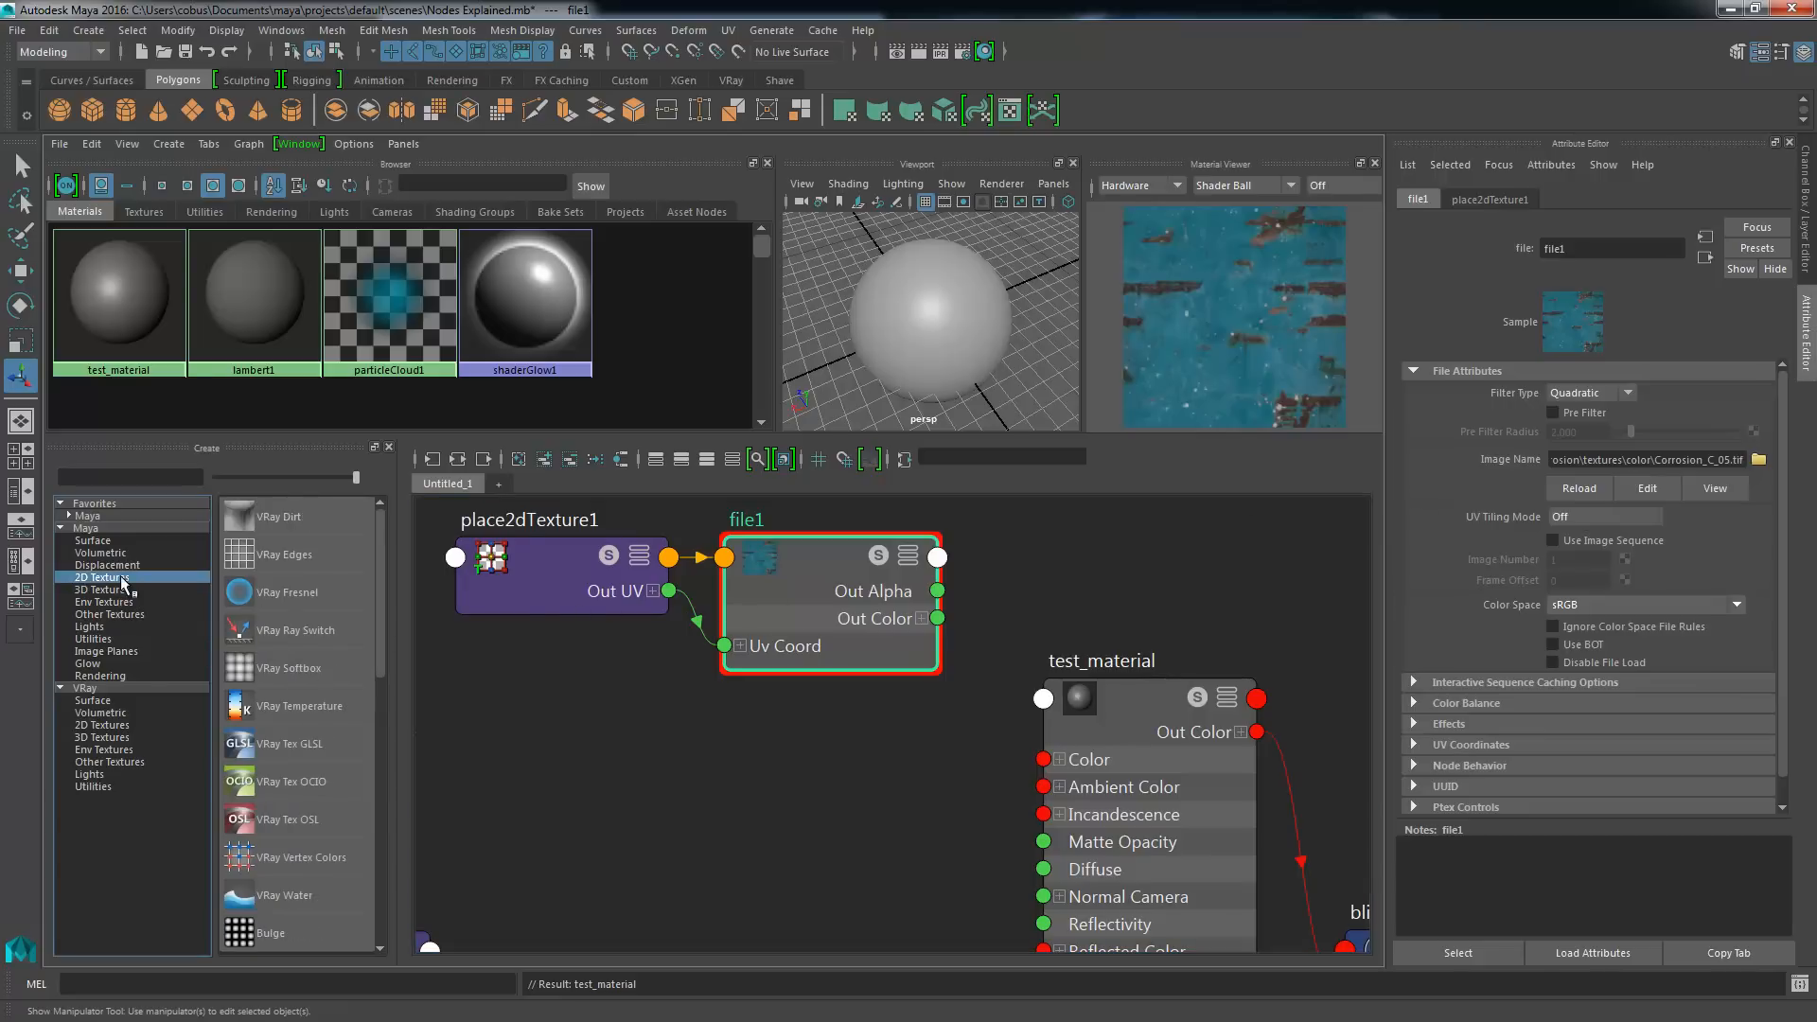
drag(384, 672, 388, 776)
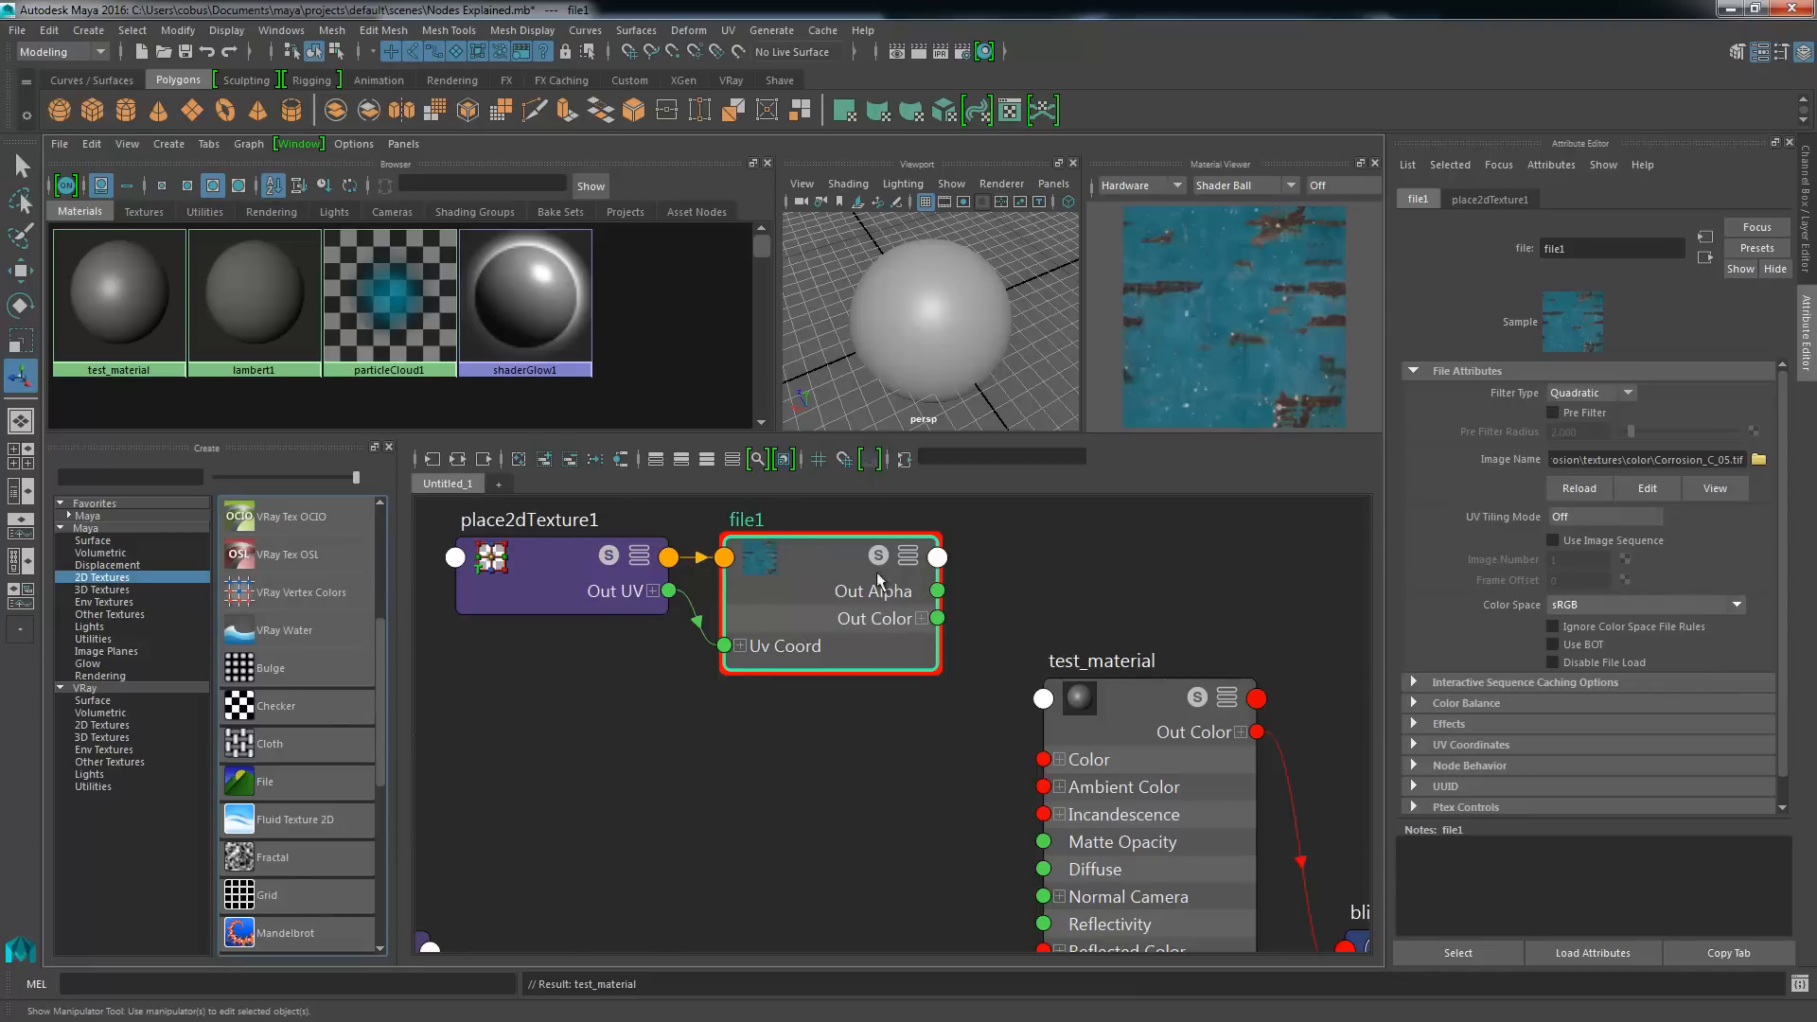
drag(1746, 461, 1574, 462)
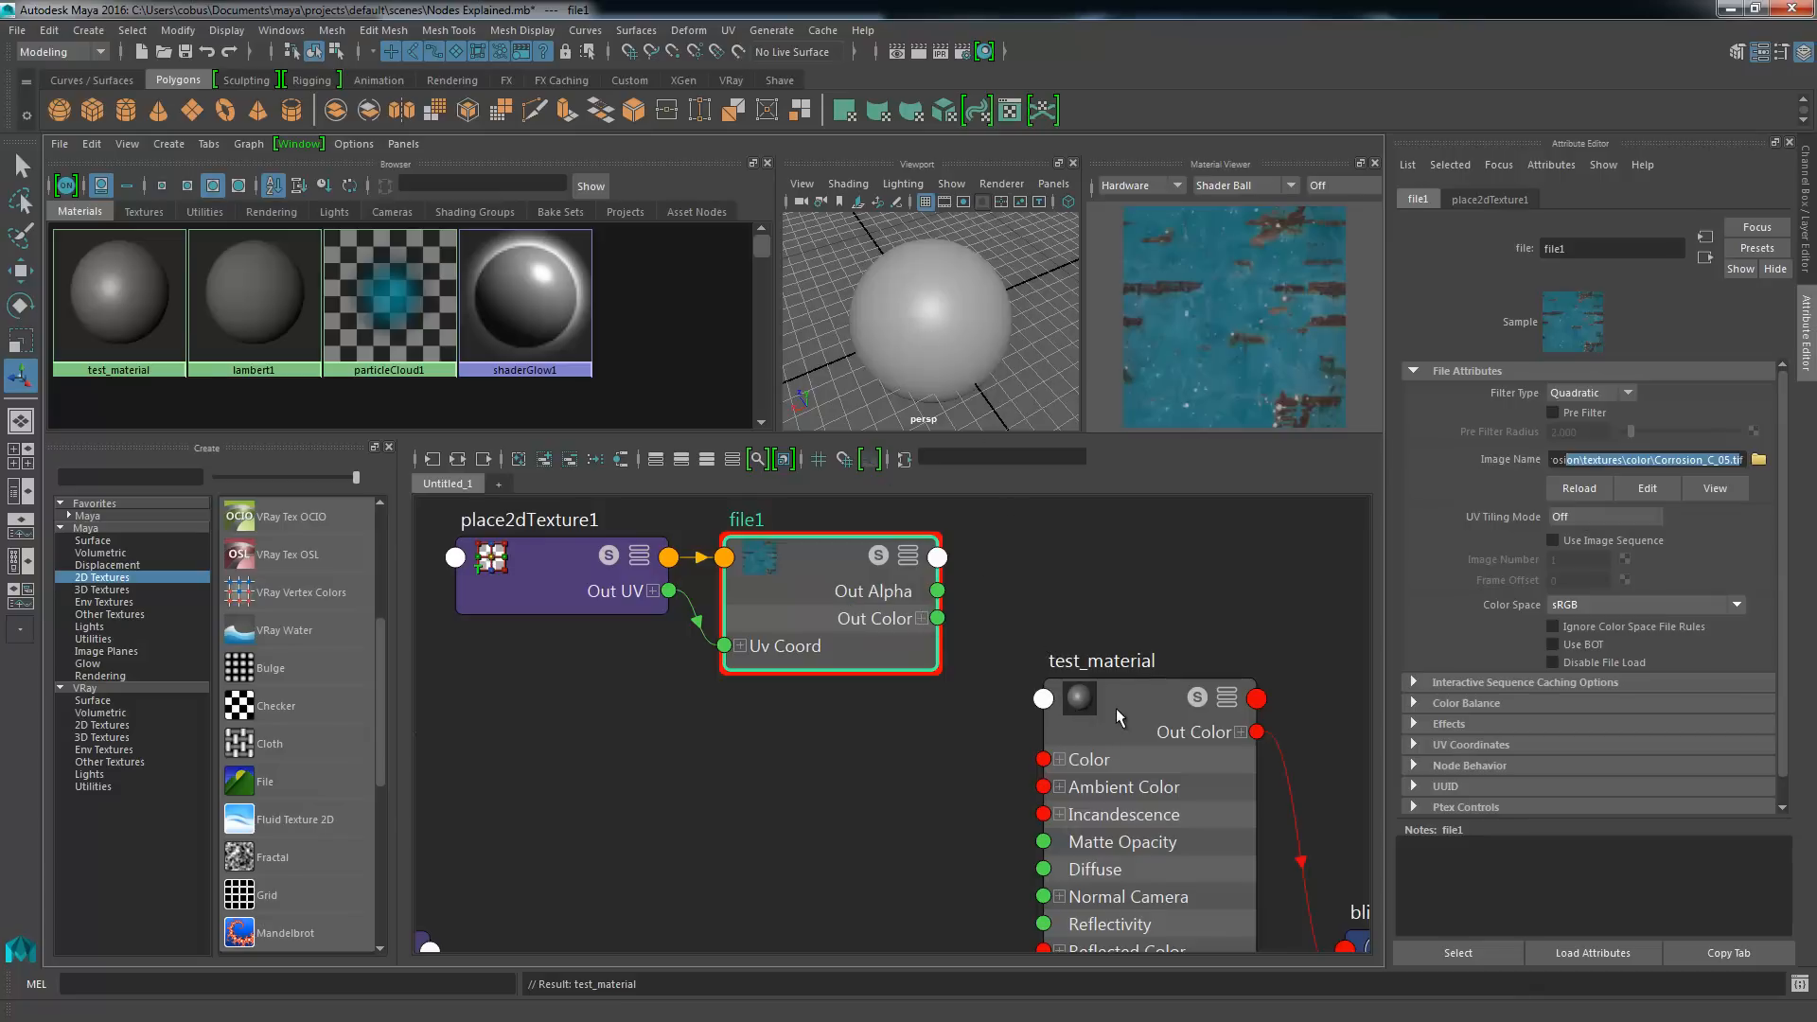
- Adjust the spacing of file1 and test_material, and connect file1's Out Color to test_material's Color input
drag(1119, 719, 1132, 669)
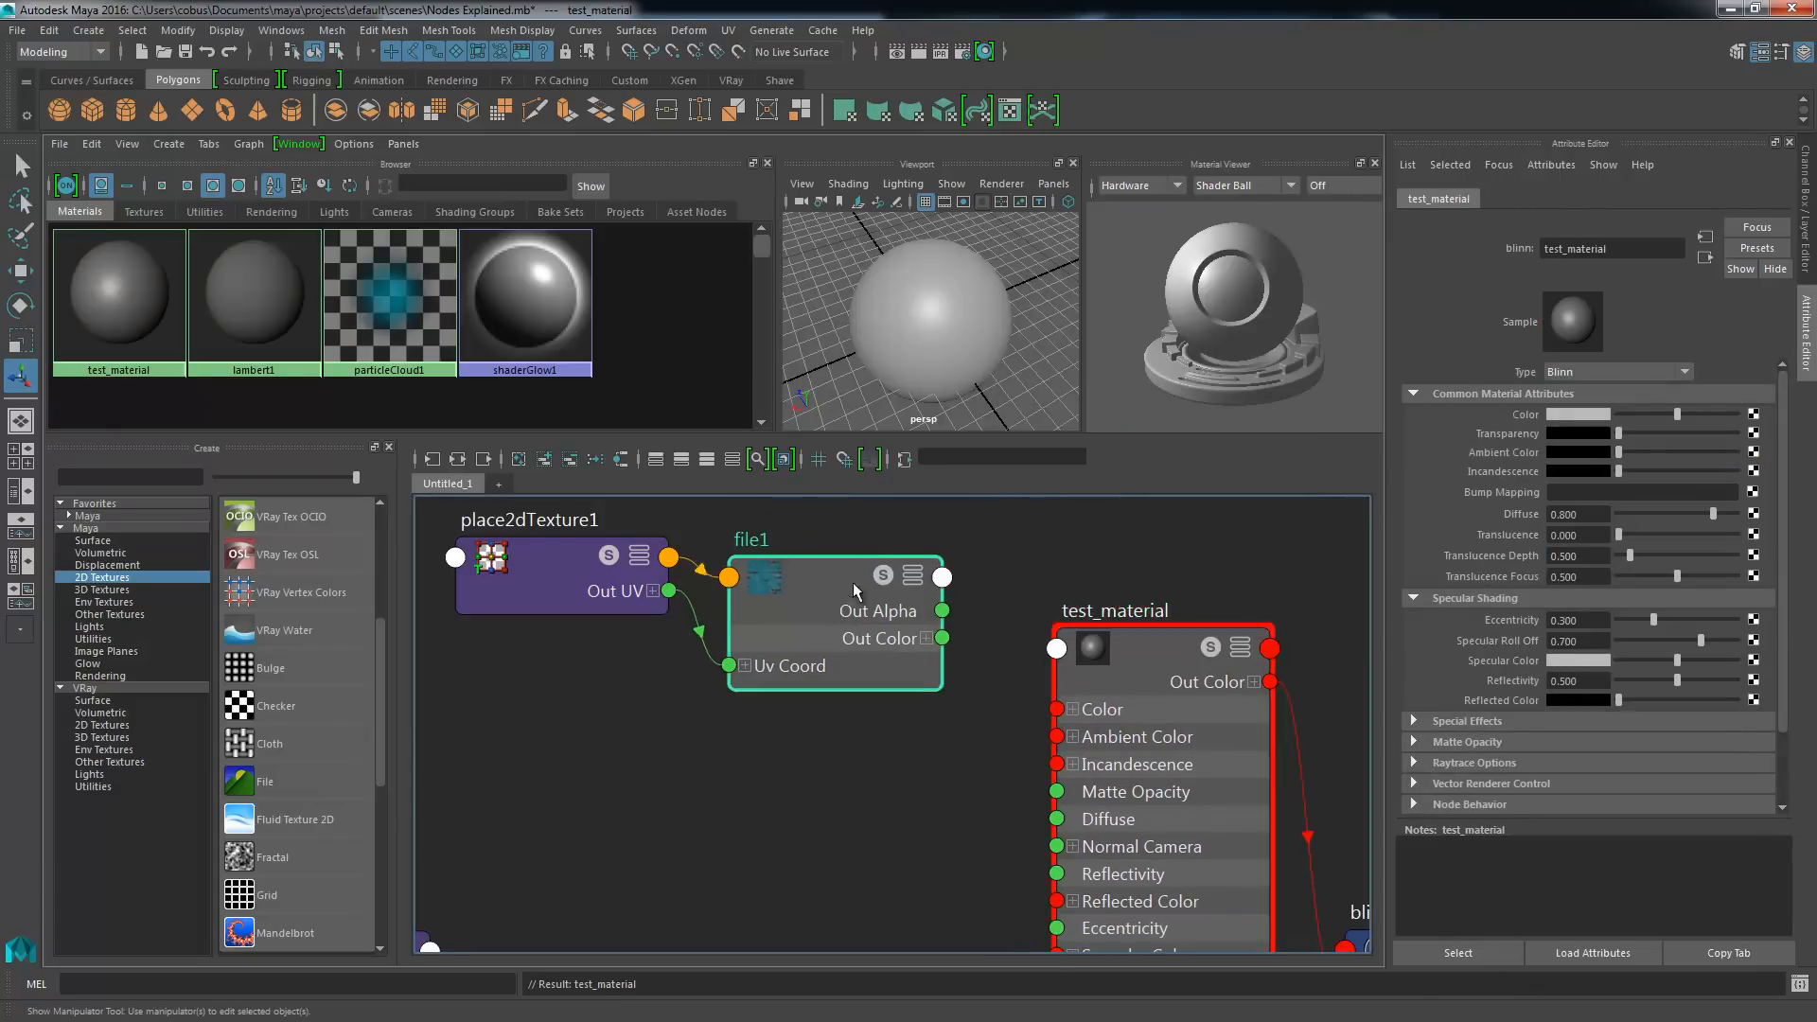
drag(854, 591, 890, 579)
drag(1166, 689, 1170, 710)
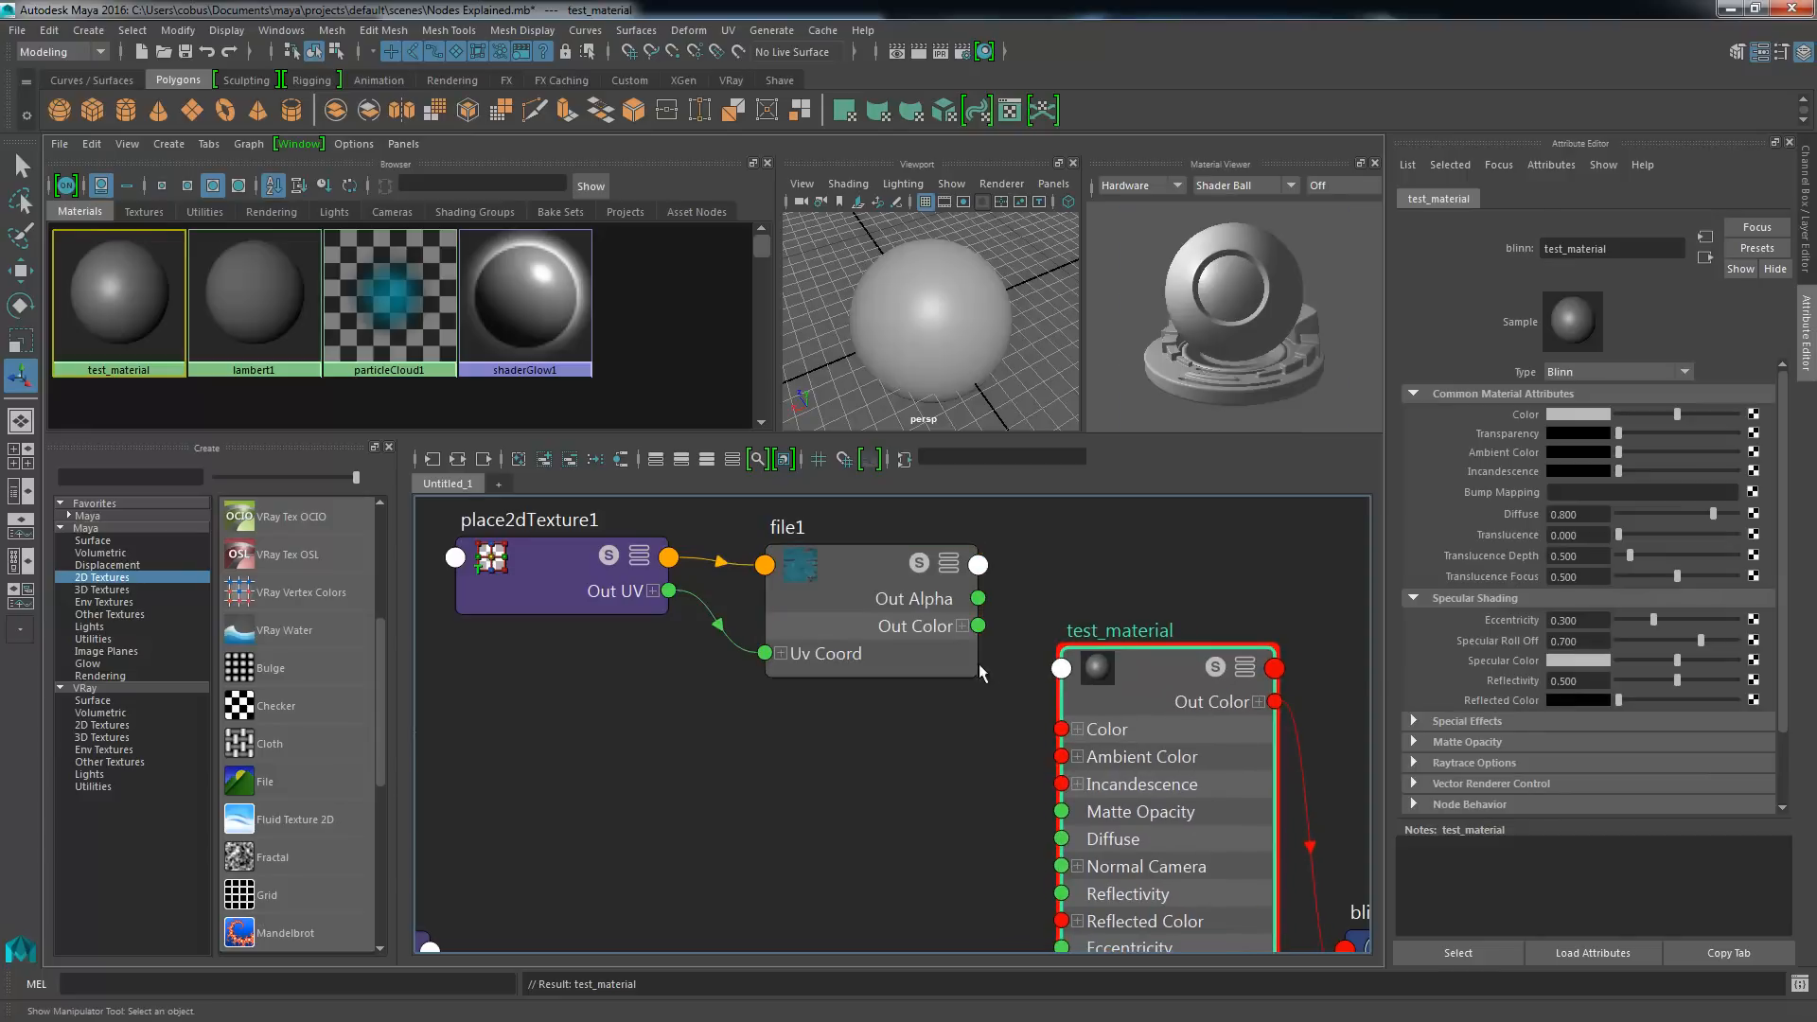
drag(979, 625, 1062, 728)
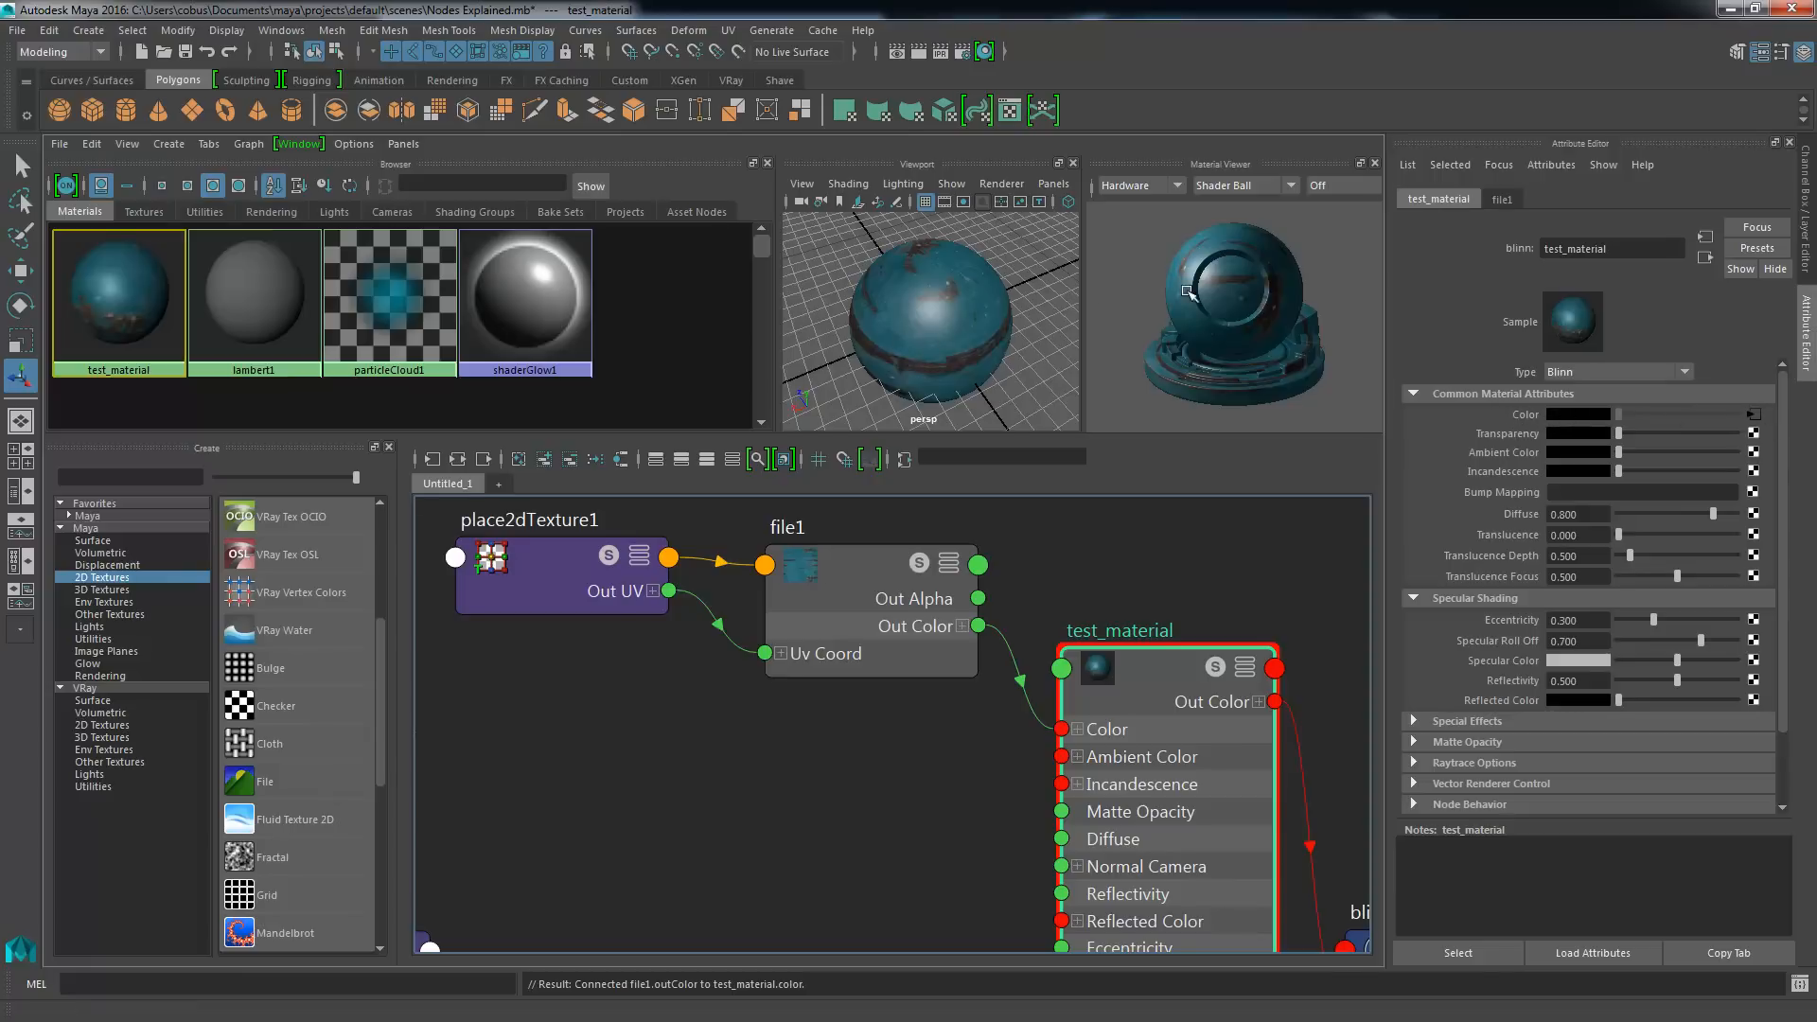
- Examine the textured sphere from several angles and trace the connections from file1 through test_material to blinn1SG
mouse_move(965, 332)
alt+mouse_down()
mouse_move(921, 252)
mouse_move(937, 267)
mouse_move(946, 280)
mouse_move(890, 248)
mouse_move(1041, 437)
mouse_move(1003, 360)
mouse_move(1032, 236)
mouse_move(1055, 397)
mouse_move(915, 414)
mouse_move(984, 284)
mouse_move(1075, 383)
mouse_move(945, 341)
alt+mouse_up()
mouse_move(946, 341)
alt+right_down()
mouse_move(988, 341)
mouse_move(947, 342)
alt+right_up()
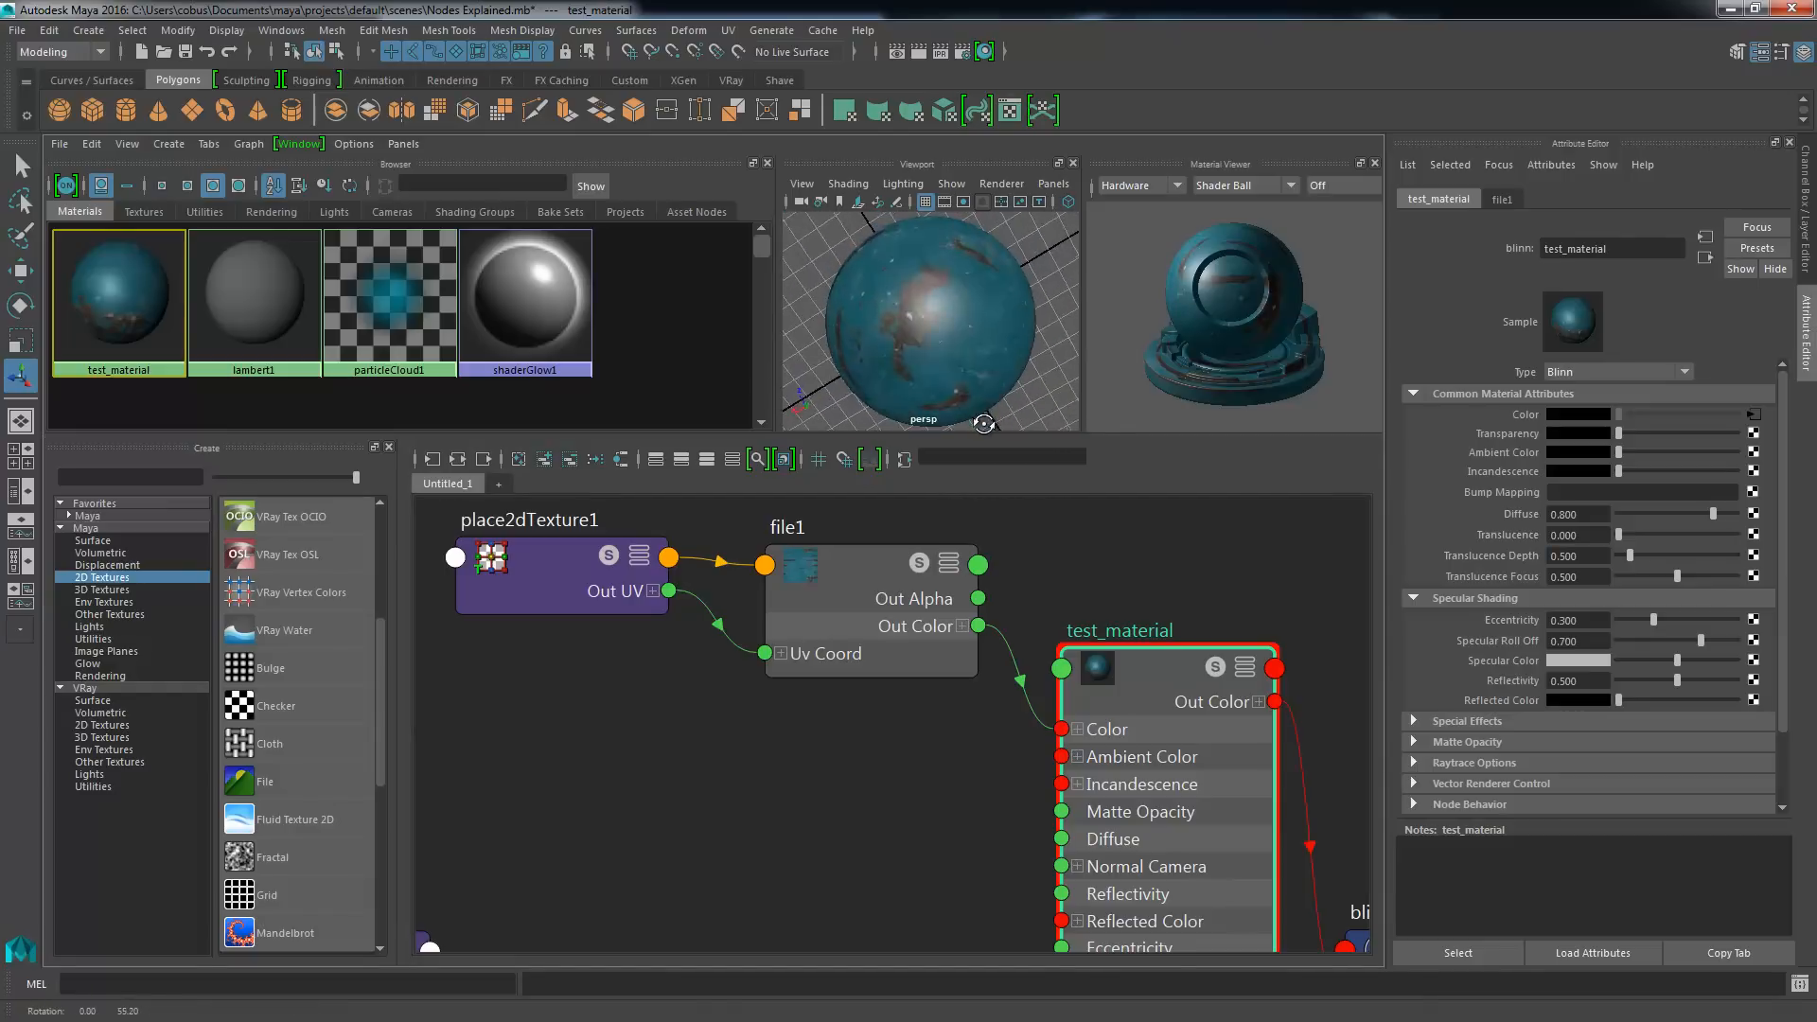
alt+drag(947, 343, 991, 281)
alt+drag(928, 347, 961, 384)
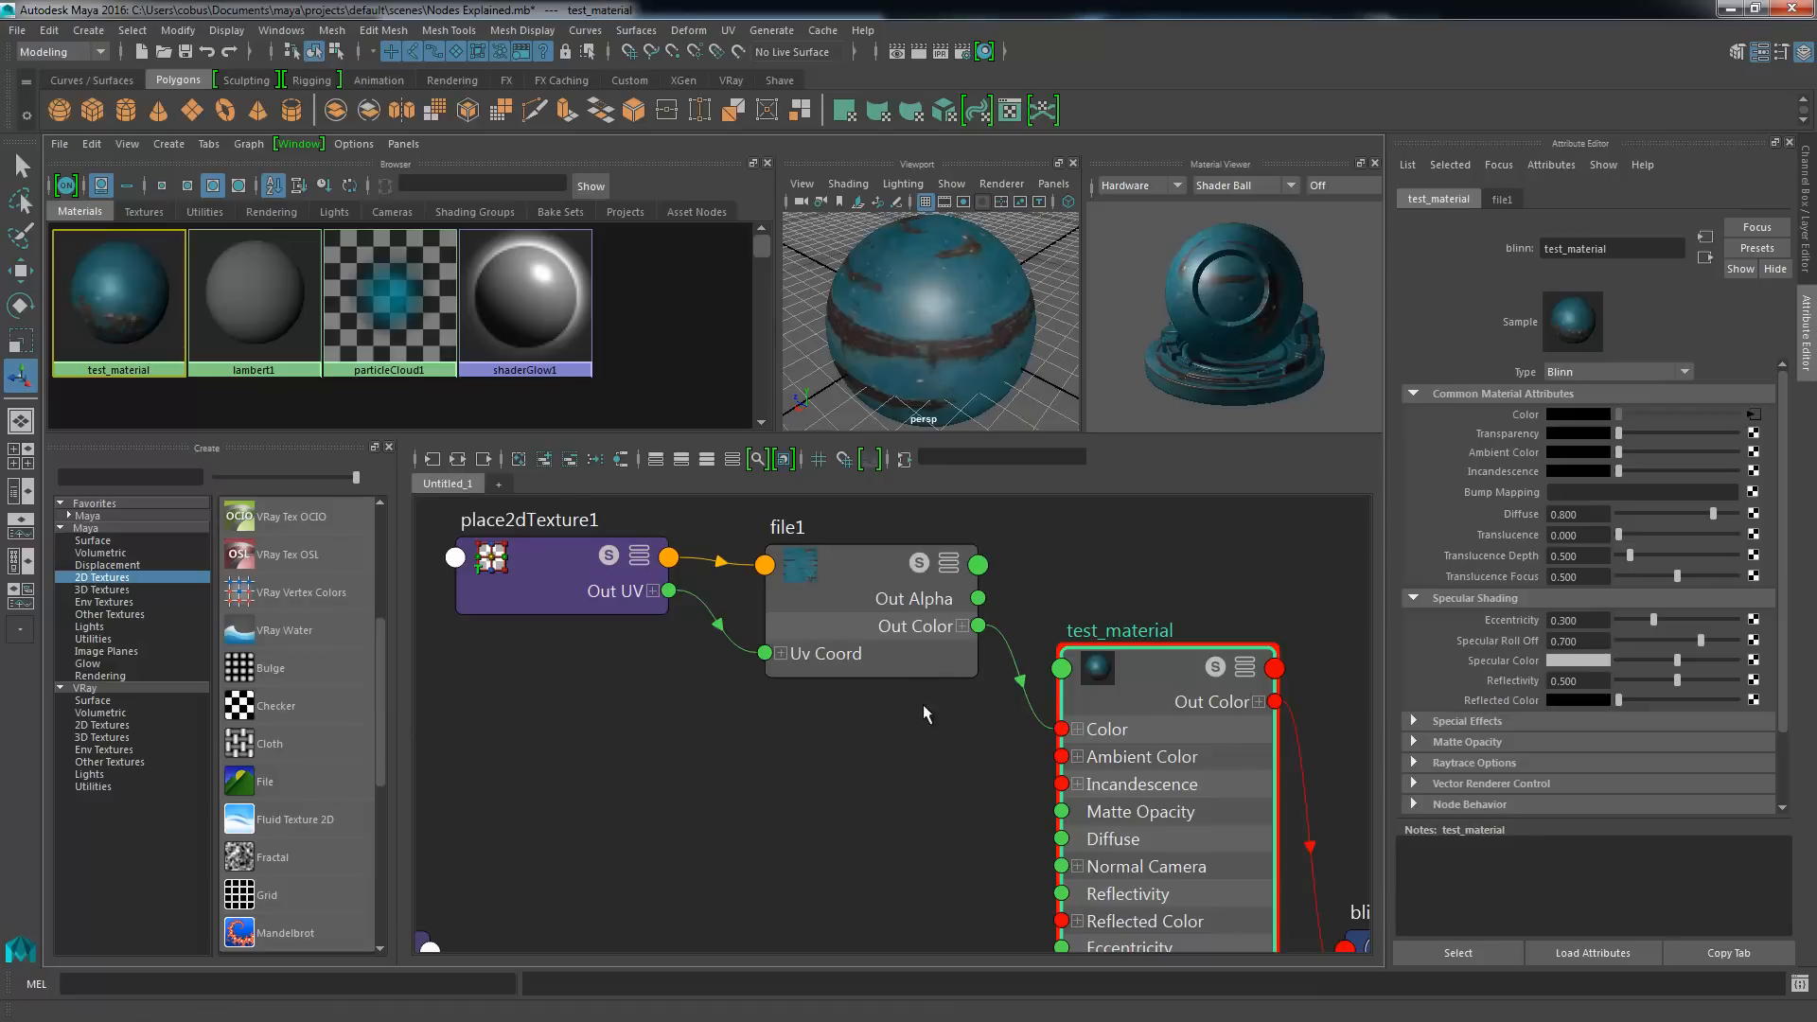
alt+middle_drag(835, 712, 808, 674)
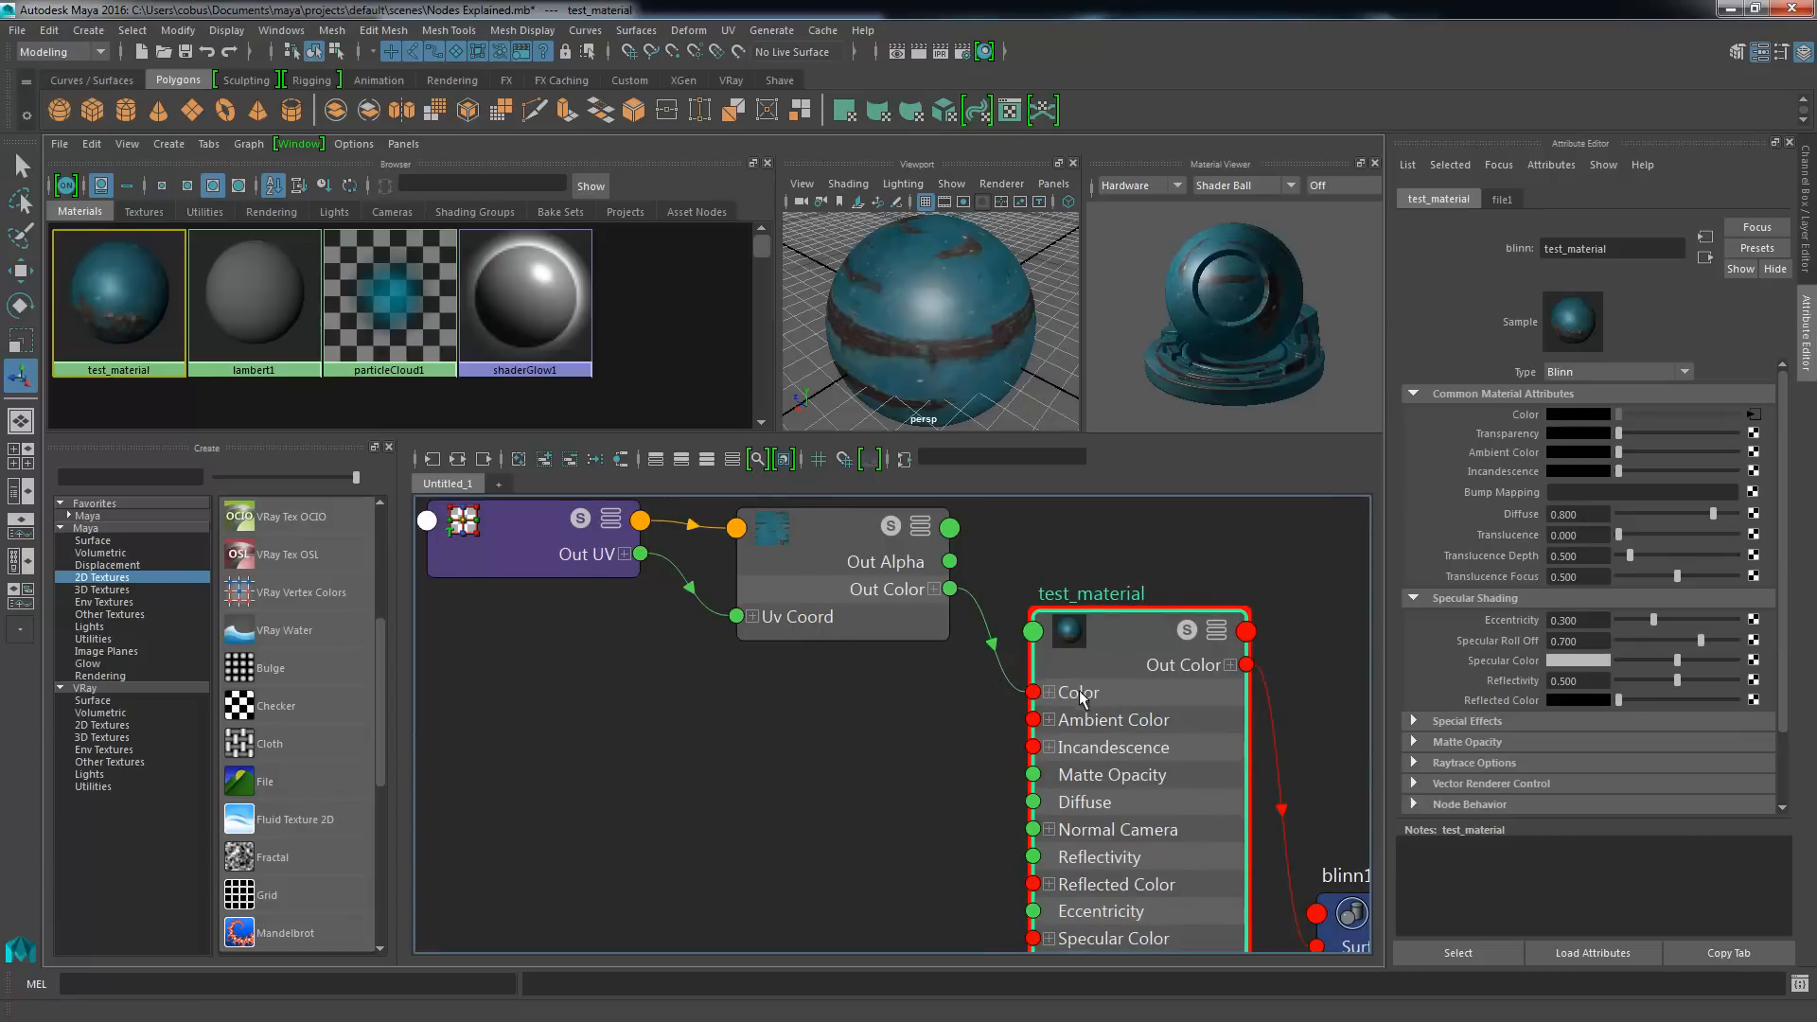
alt+middle_drag(1323, 856, 1207, 875)
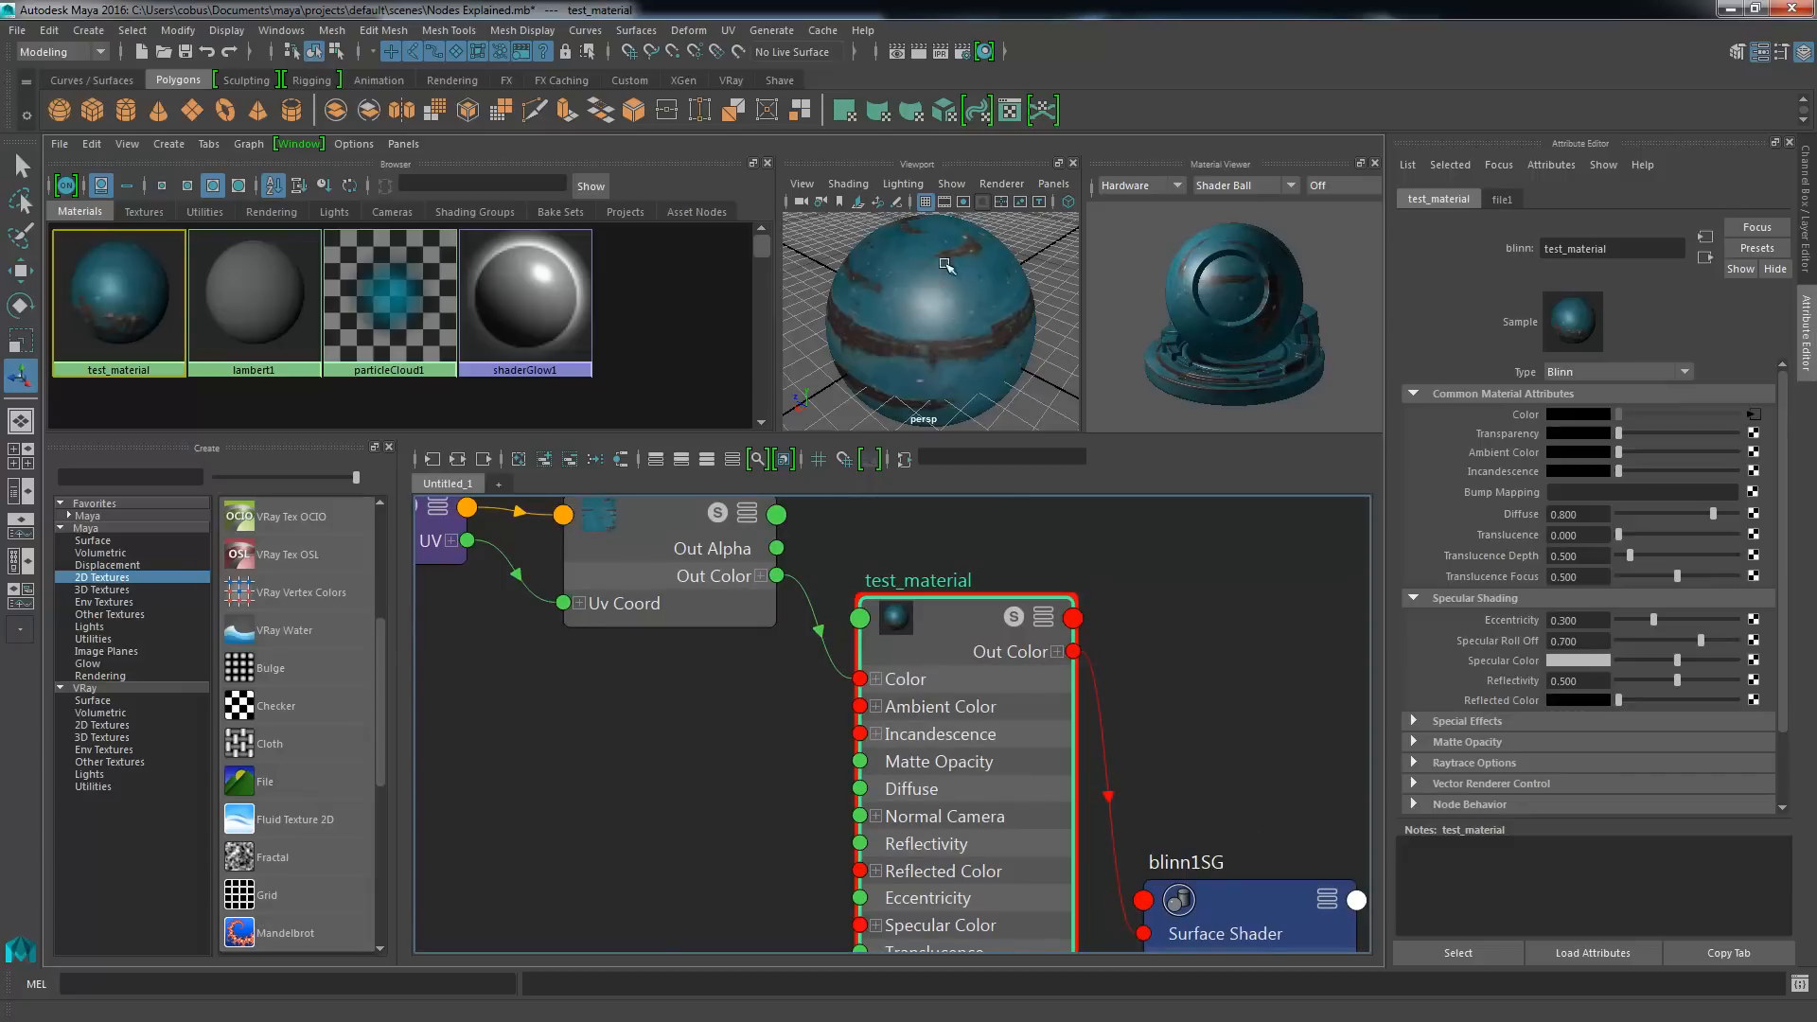
click(924, 335)
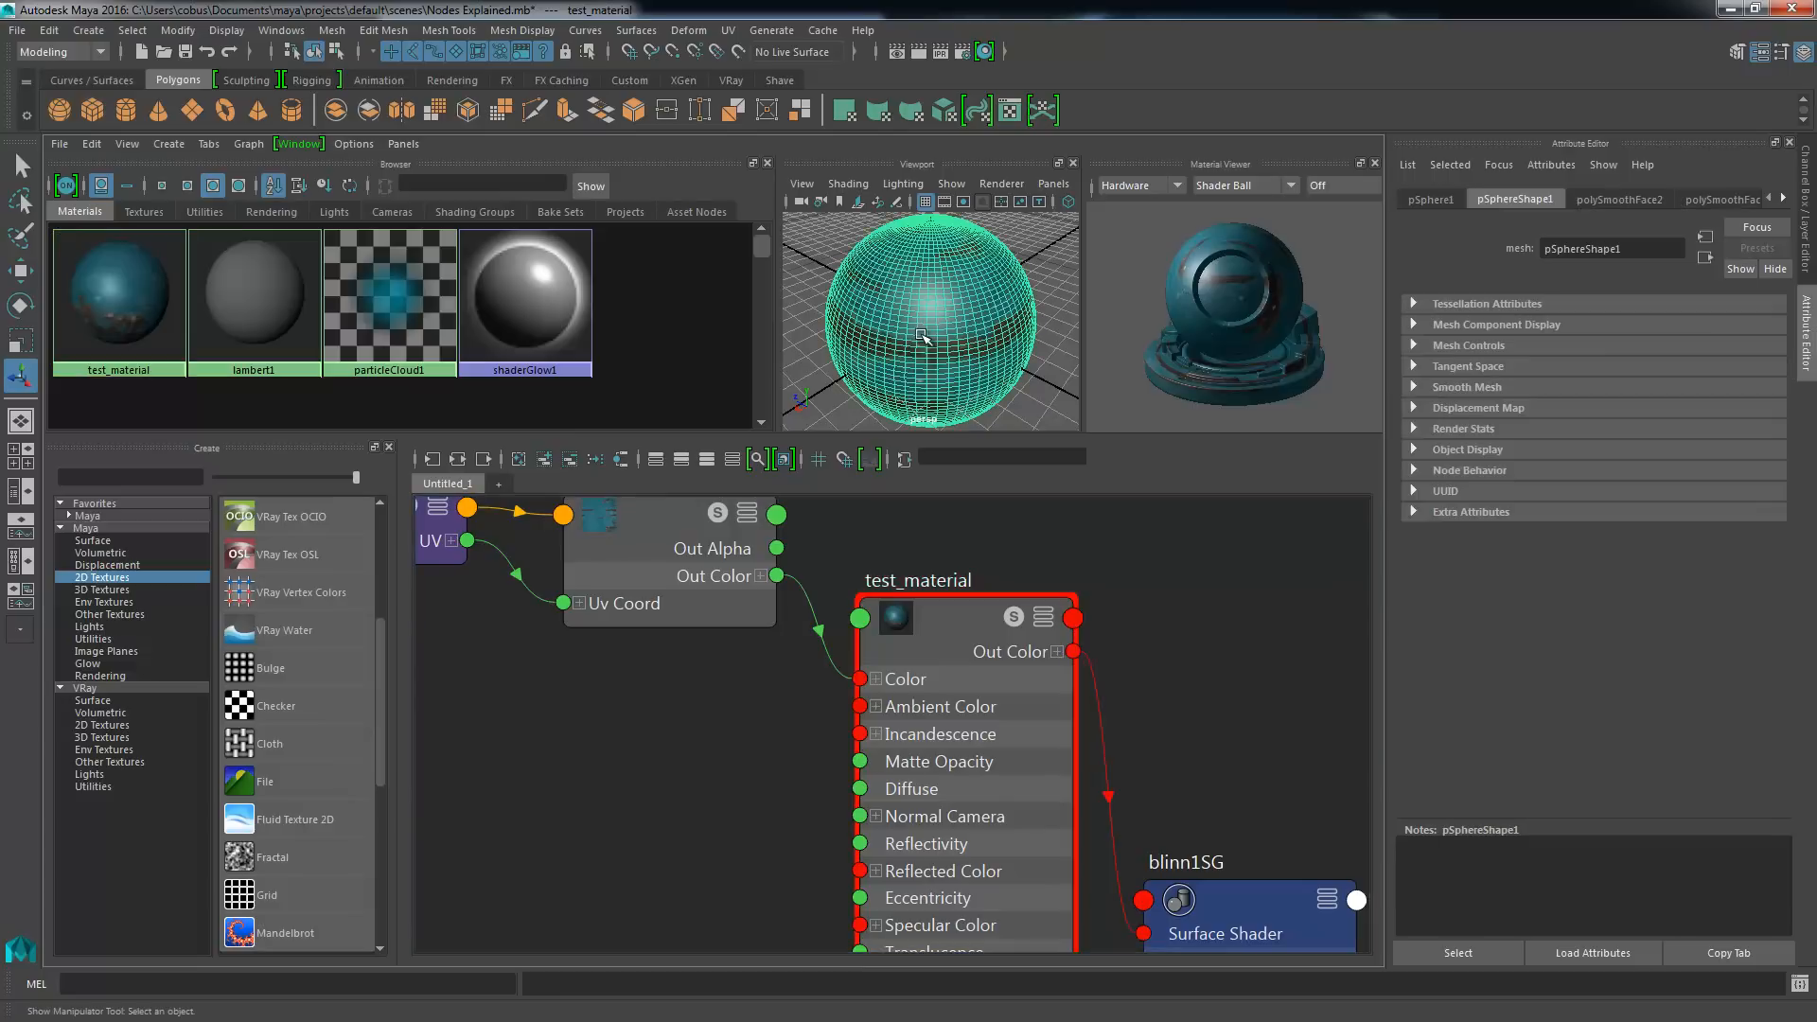
click(1043, 263)
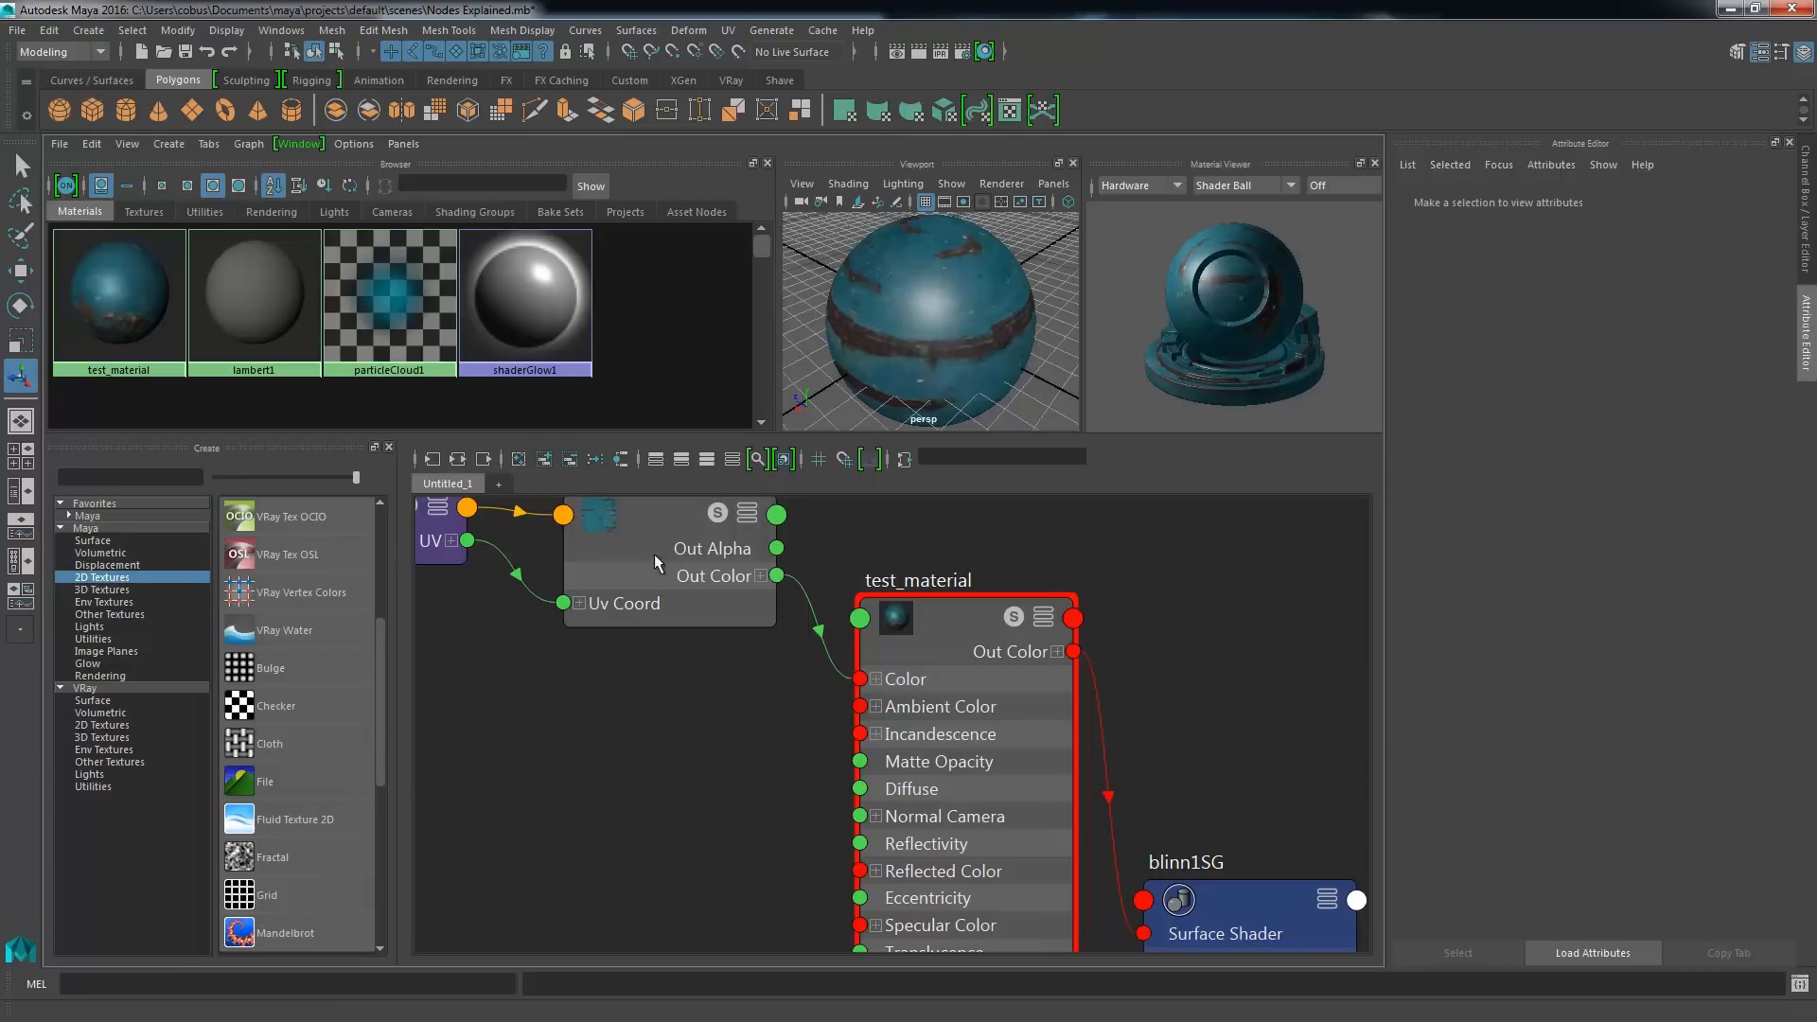
- Solo the file1 node to preview its texture output on its own
alt+middle_drag(739, 602, 709, 689)
scroll(794, 693, up, 3)
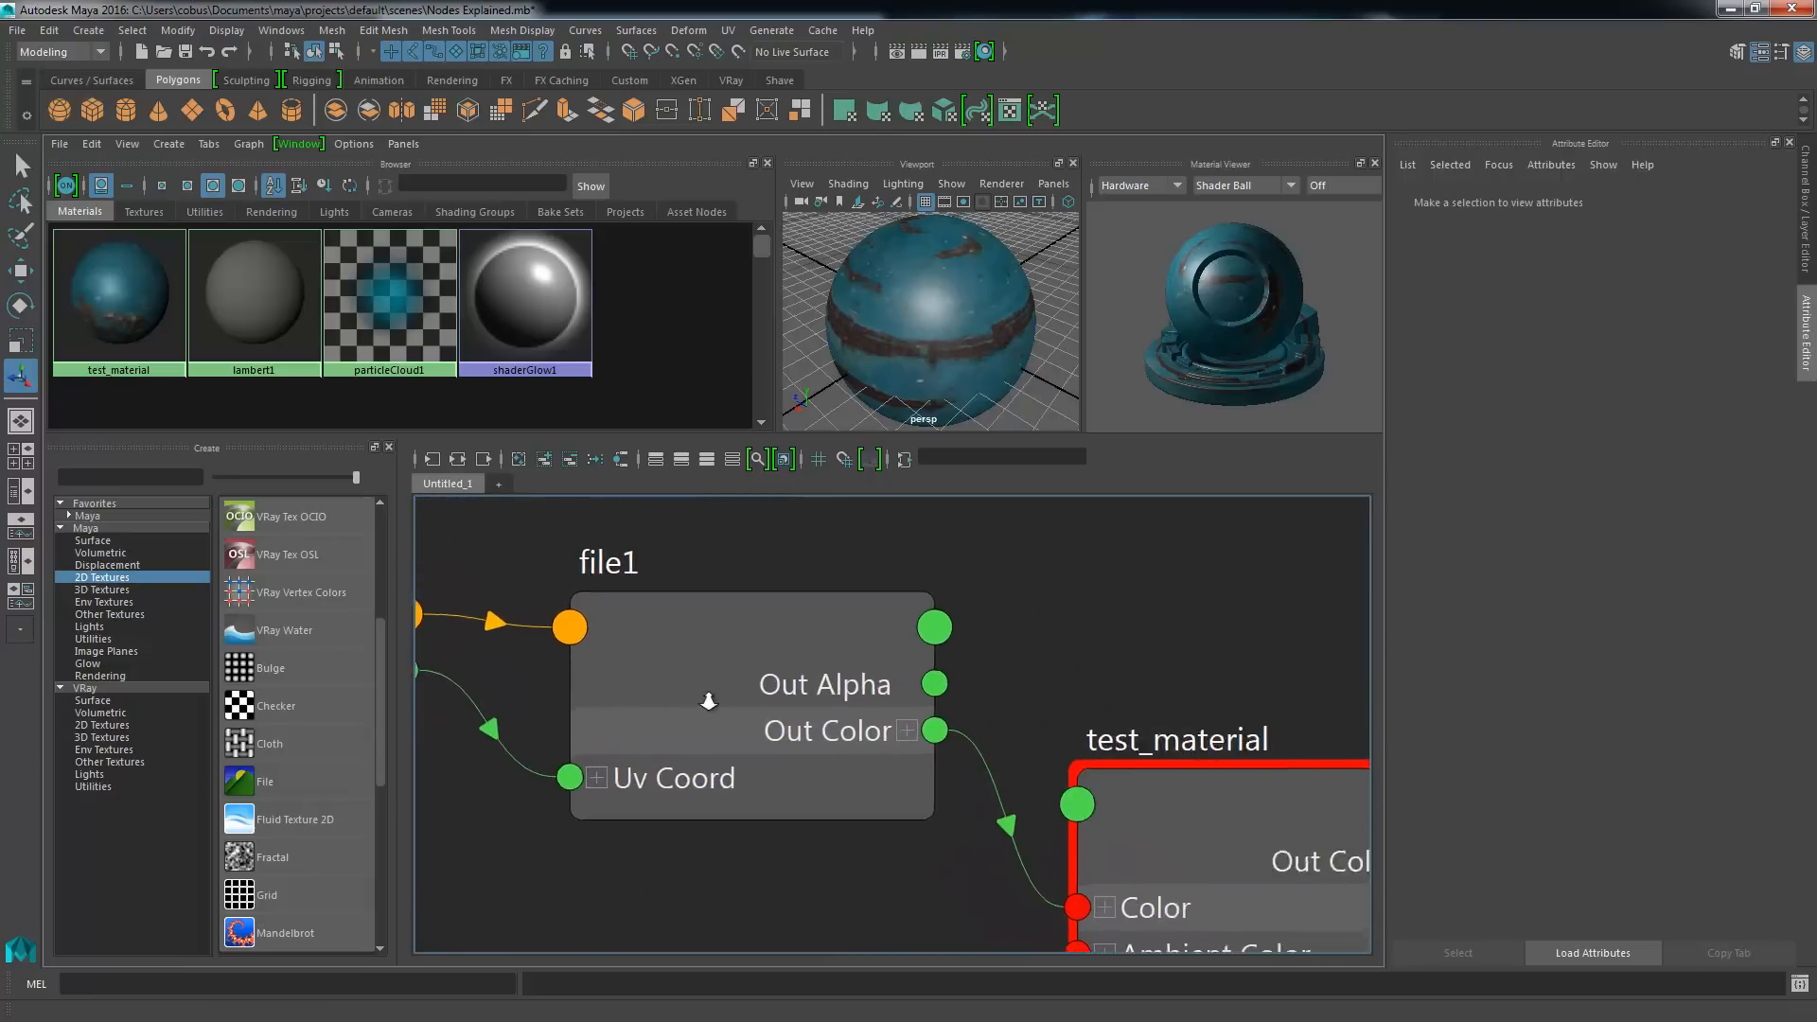
scroll(709, 689, up, 2)
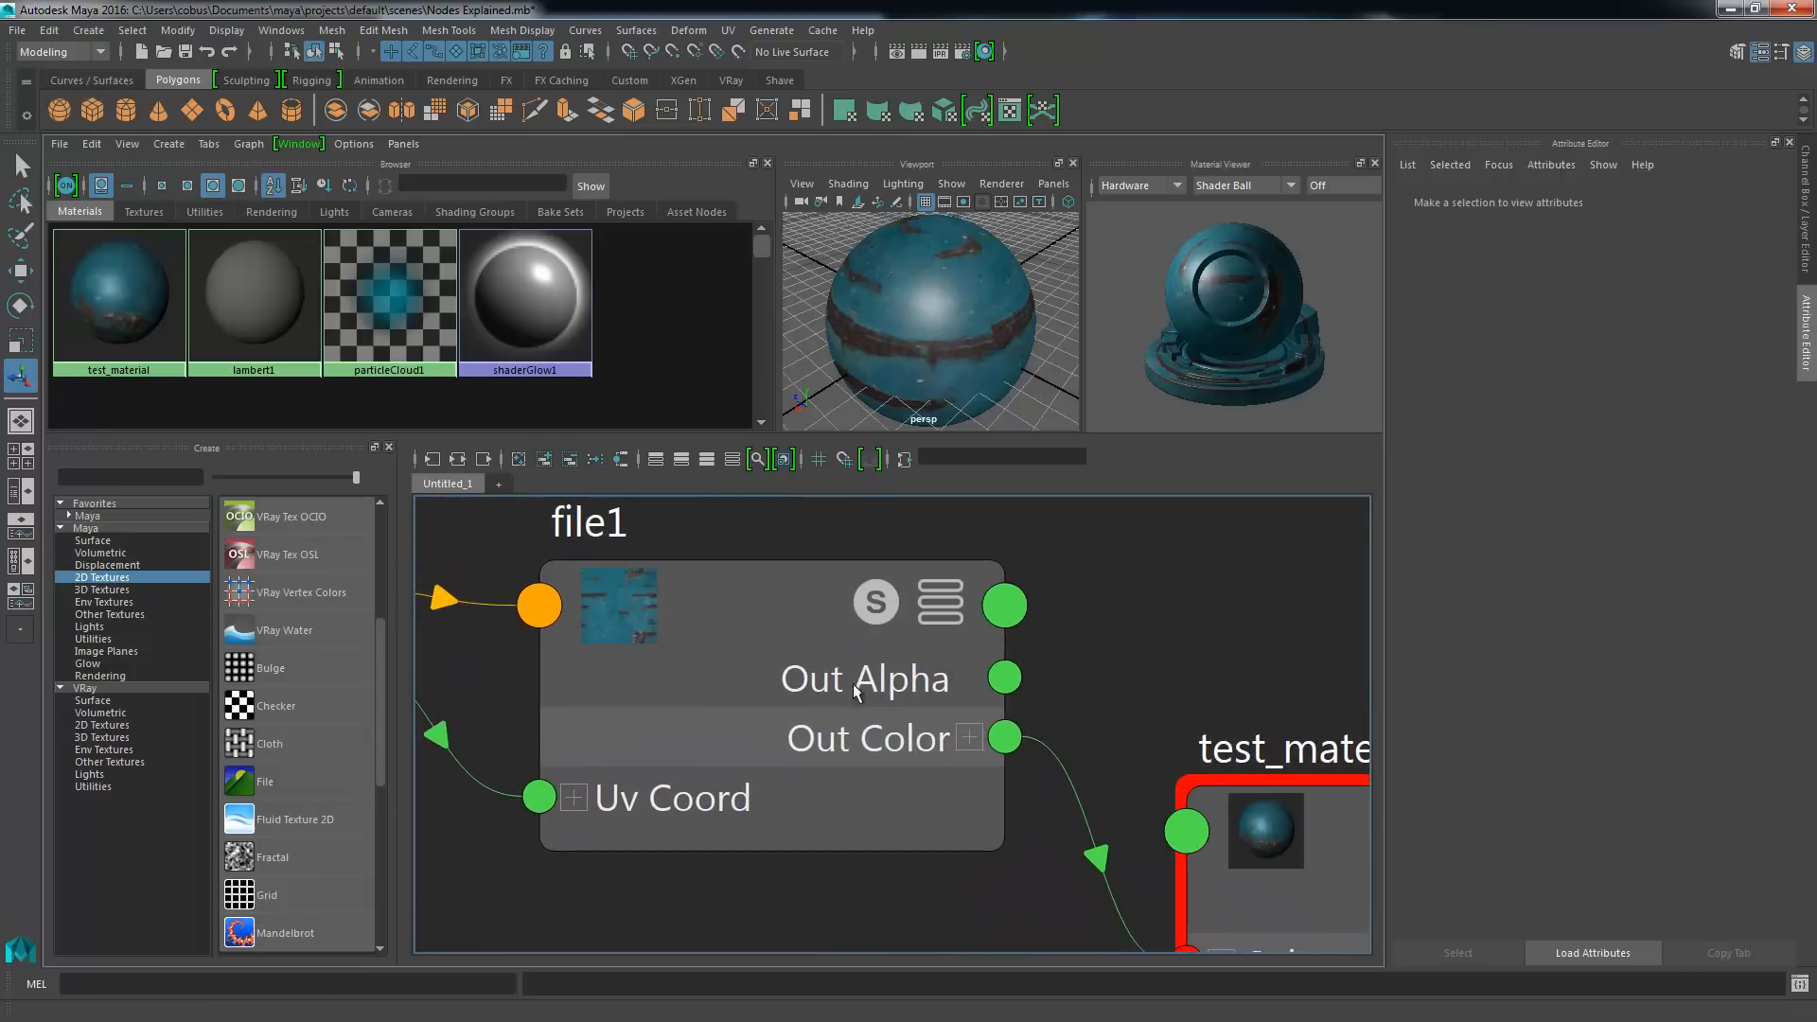
click(871, 607)
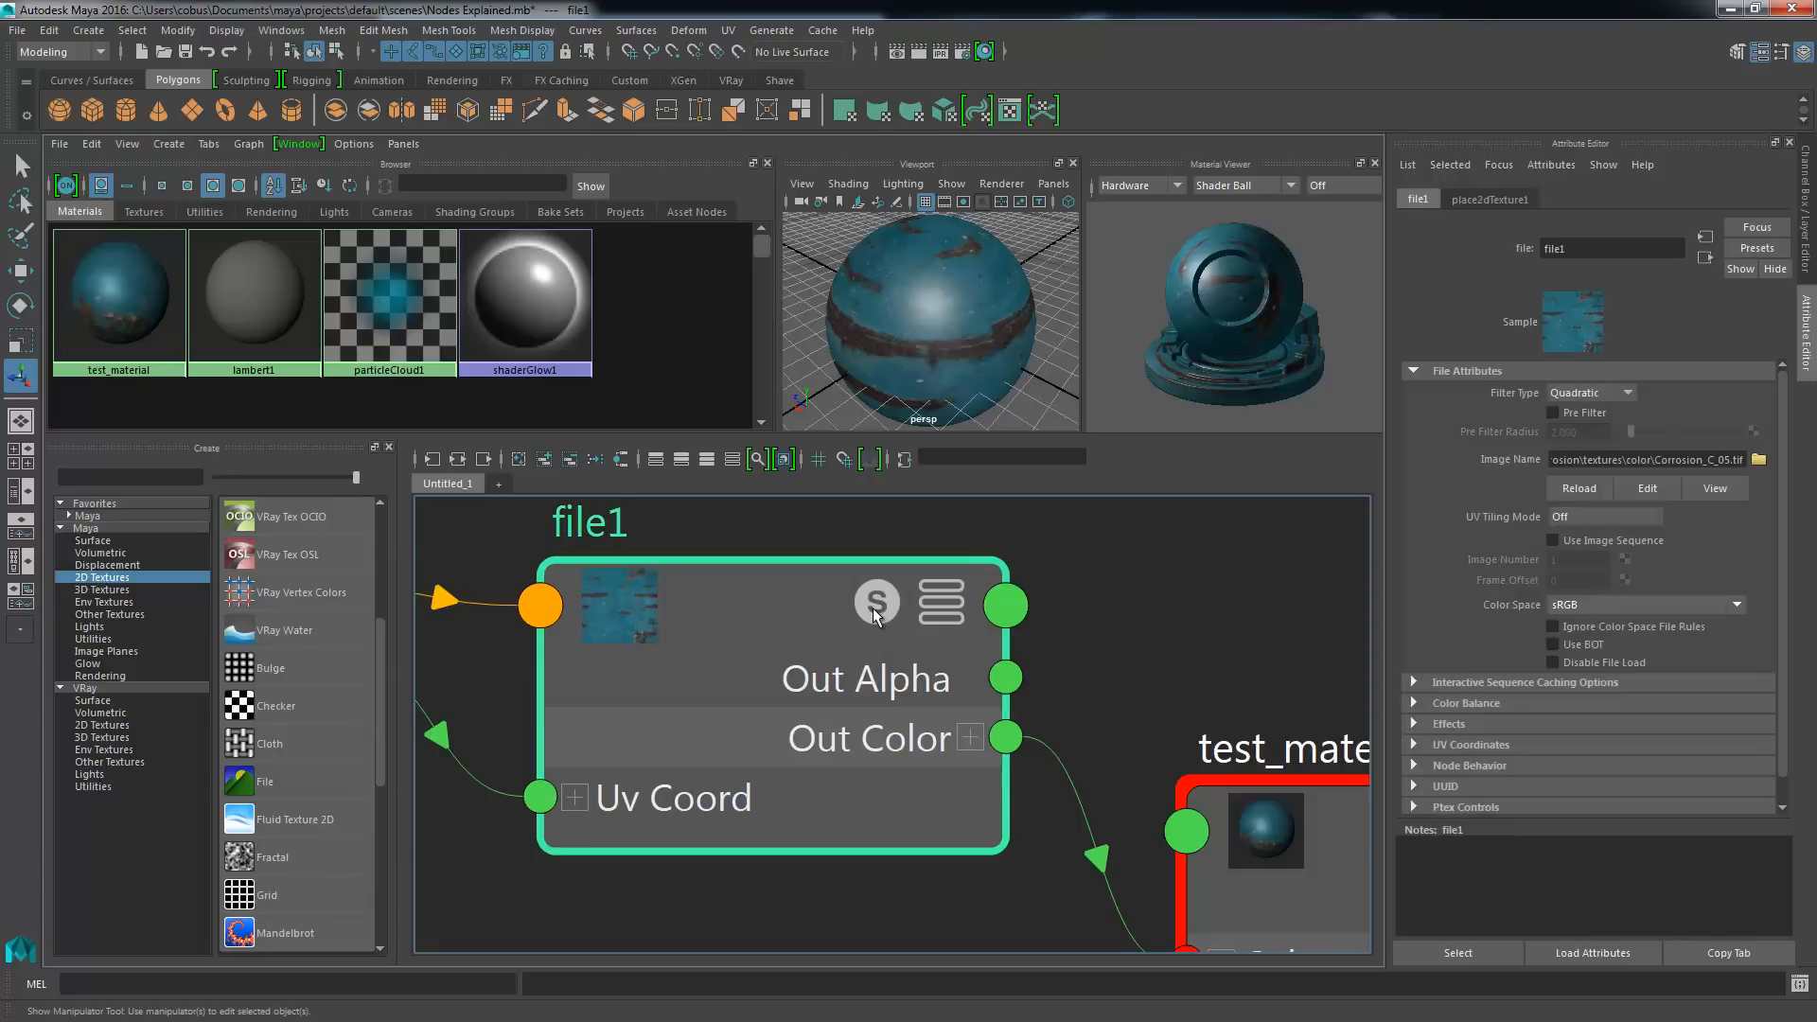
click(874, 607)
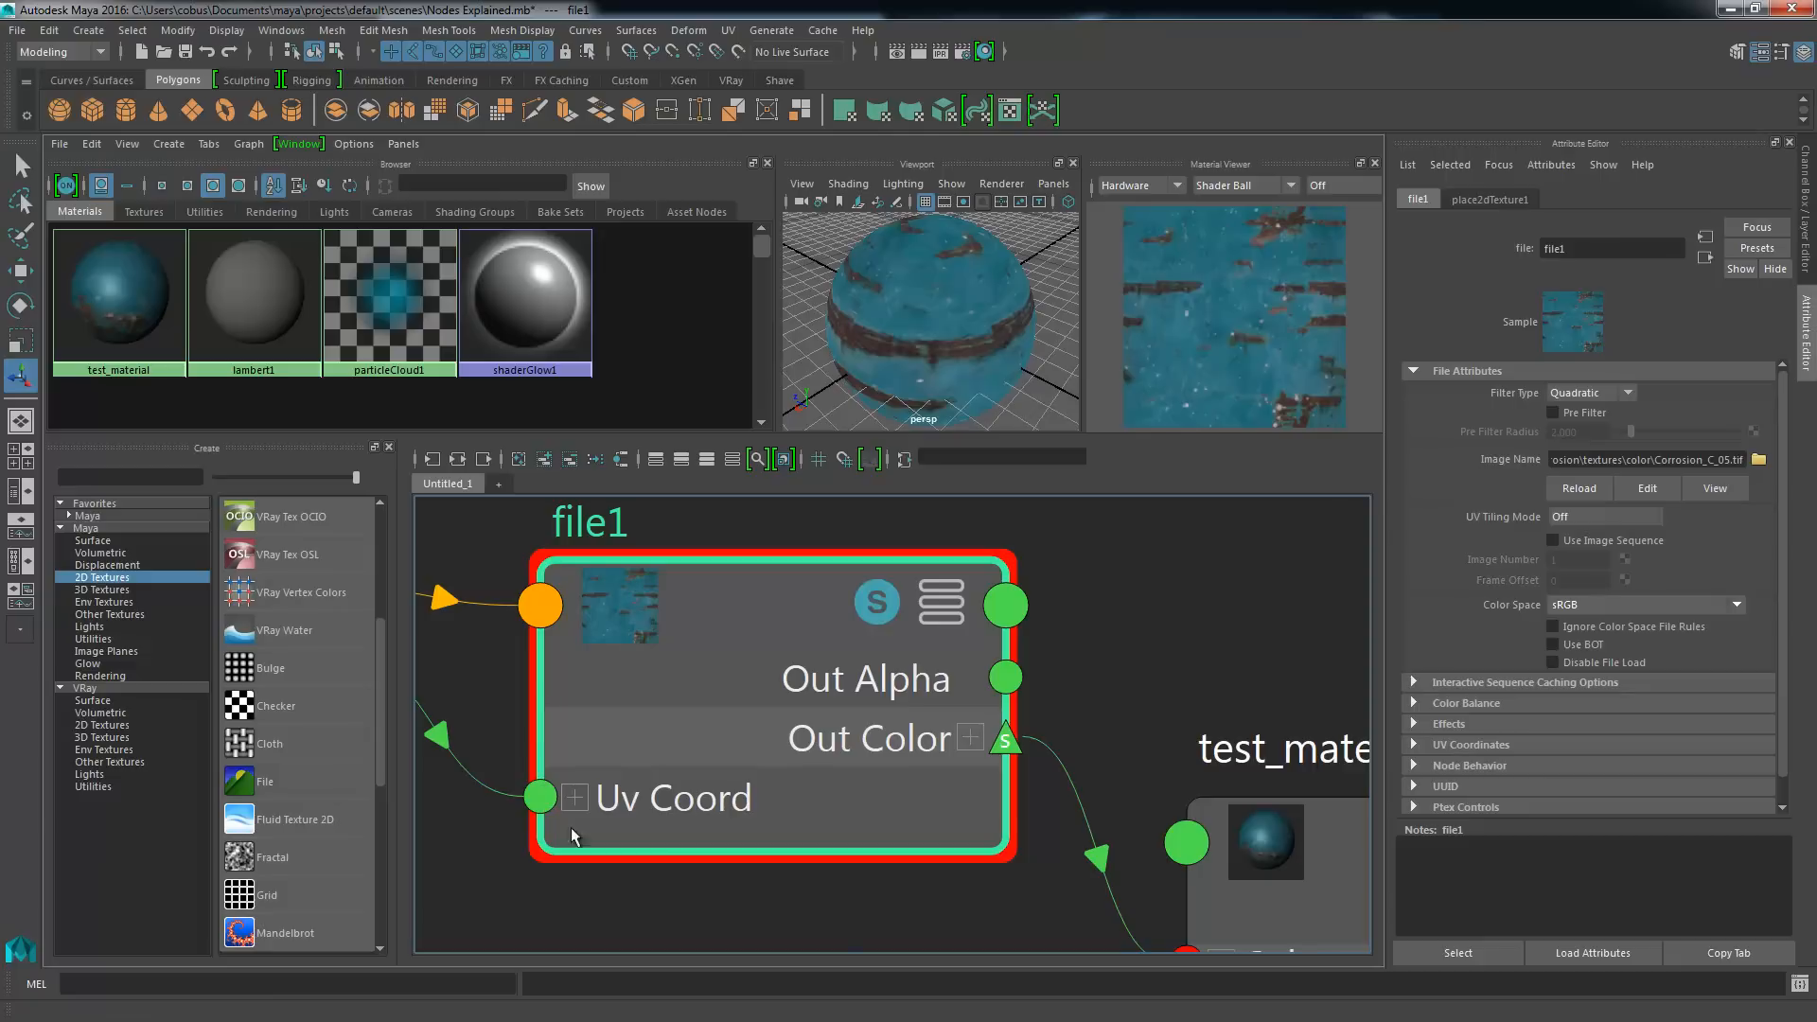
- Compare the soloed file1 texture on the sphere with the node network, and turn file1's solo mode off
scroll(1048, 769, down, 5)
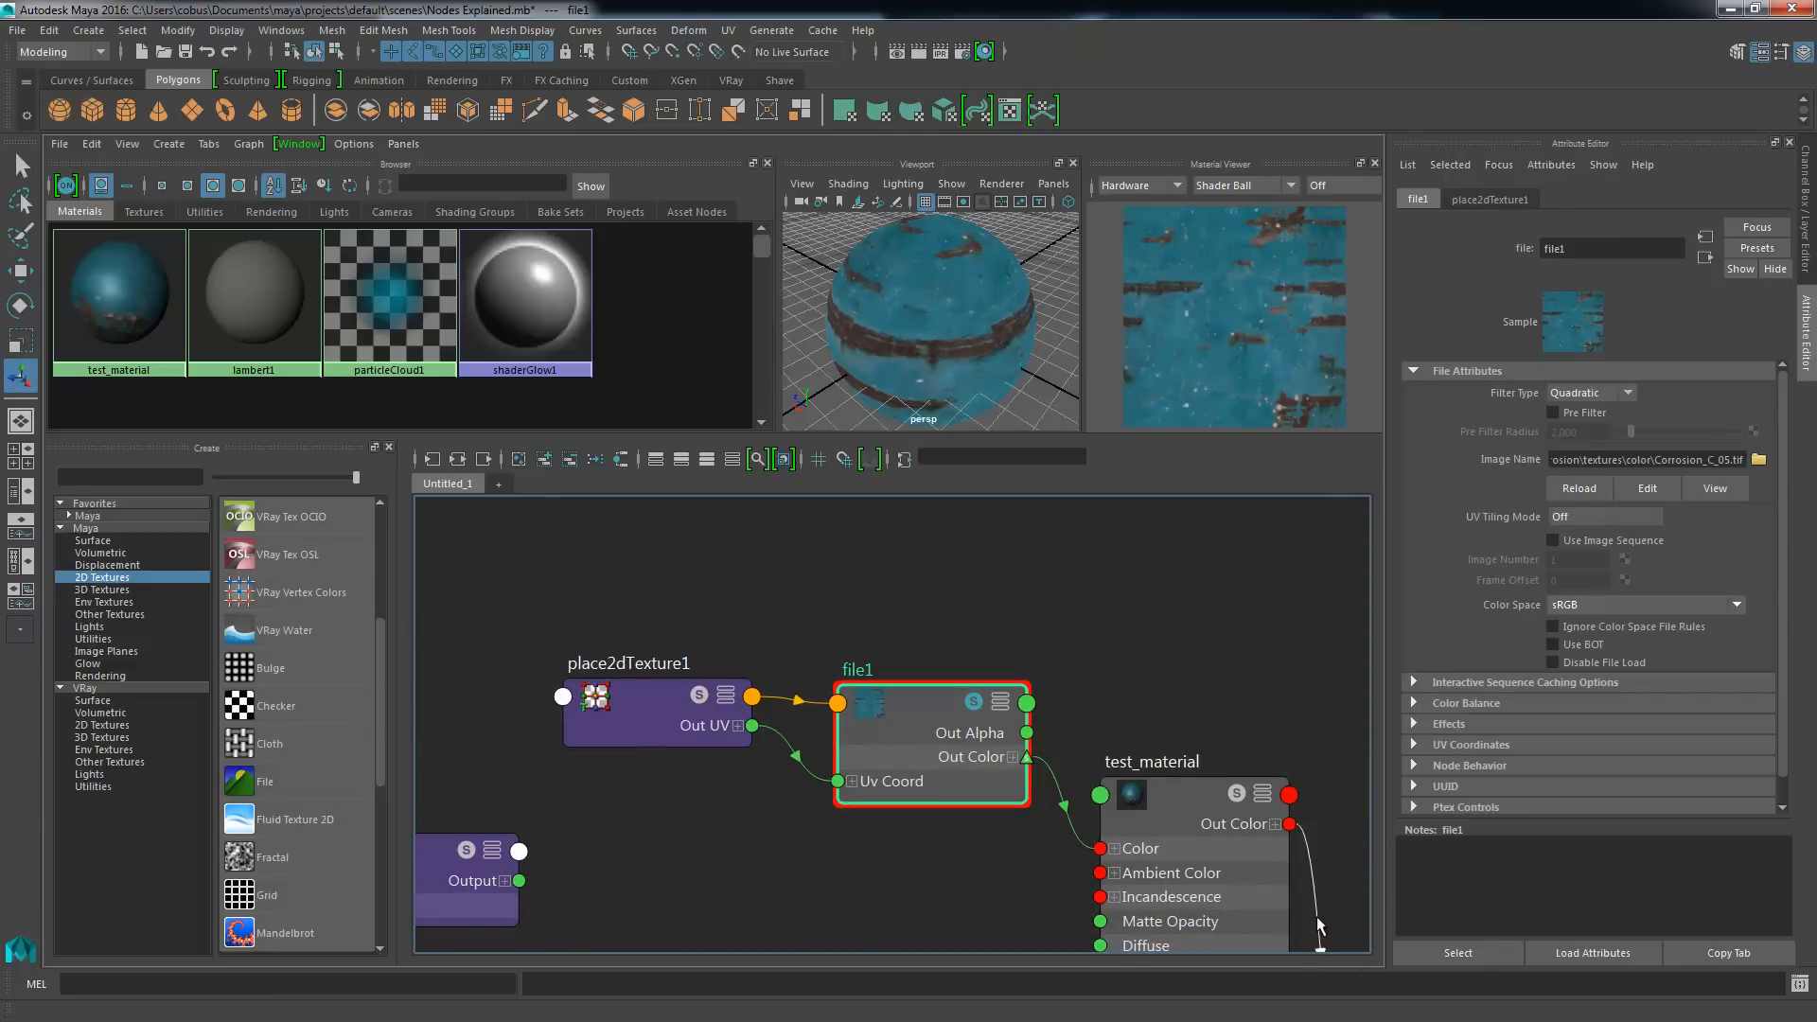
alt+middle_drag(1073, 672, 1023, 782)
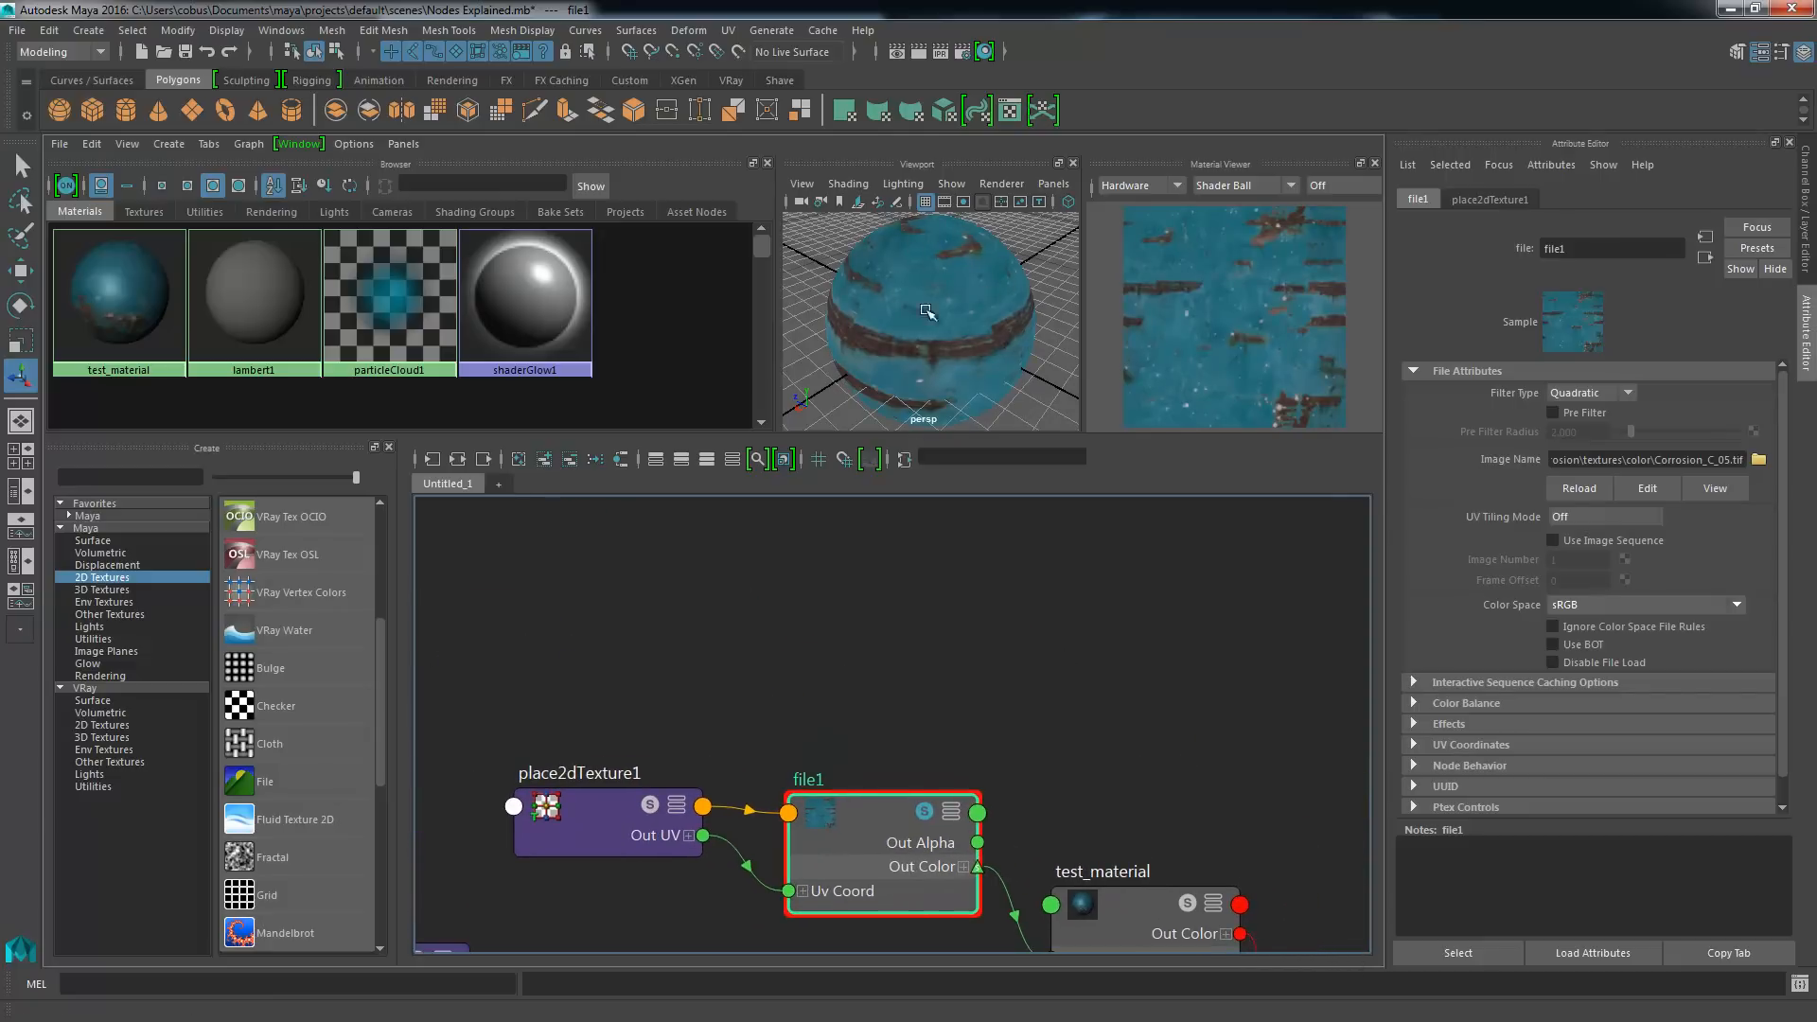
alt+middle_drag(851, 702, 1008, 539)
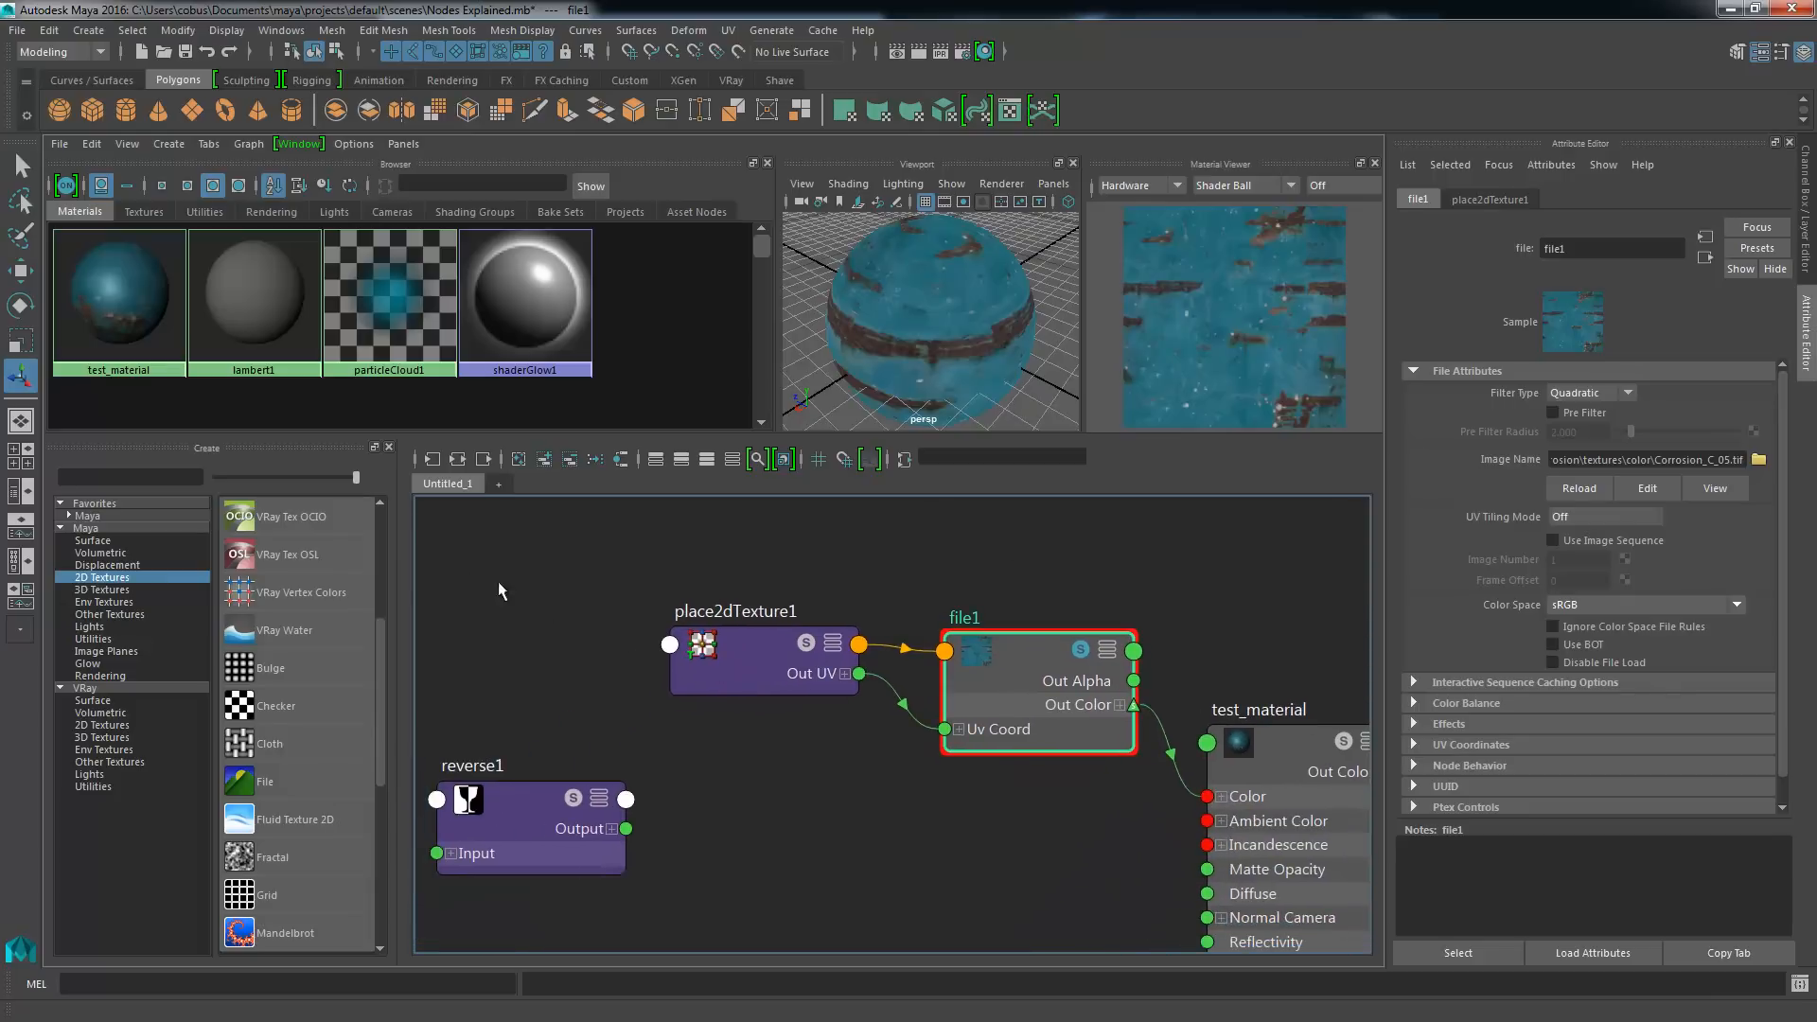
alt+middle_drag(500, 589, 624, 583)
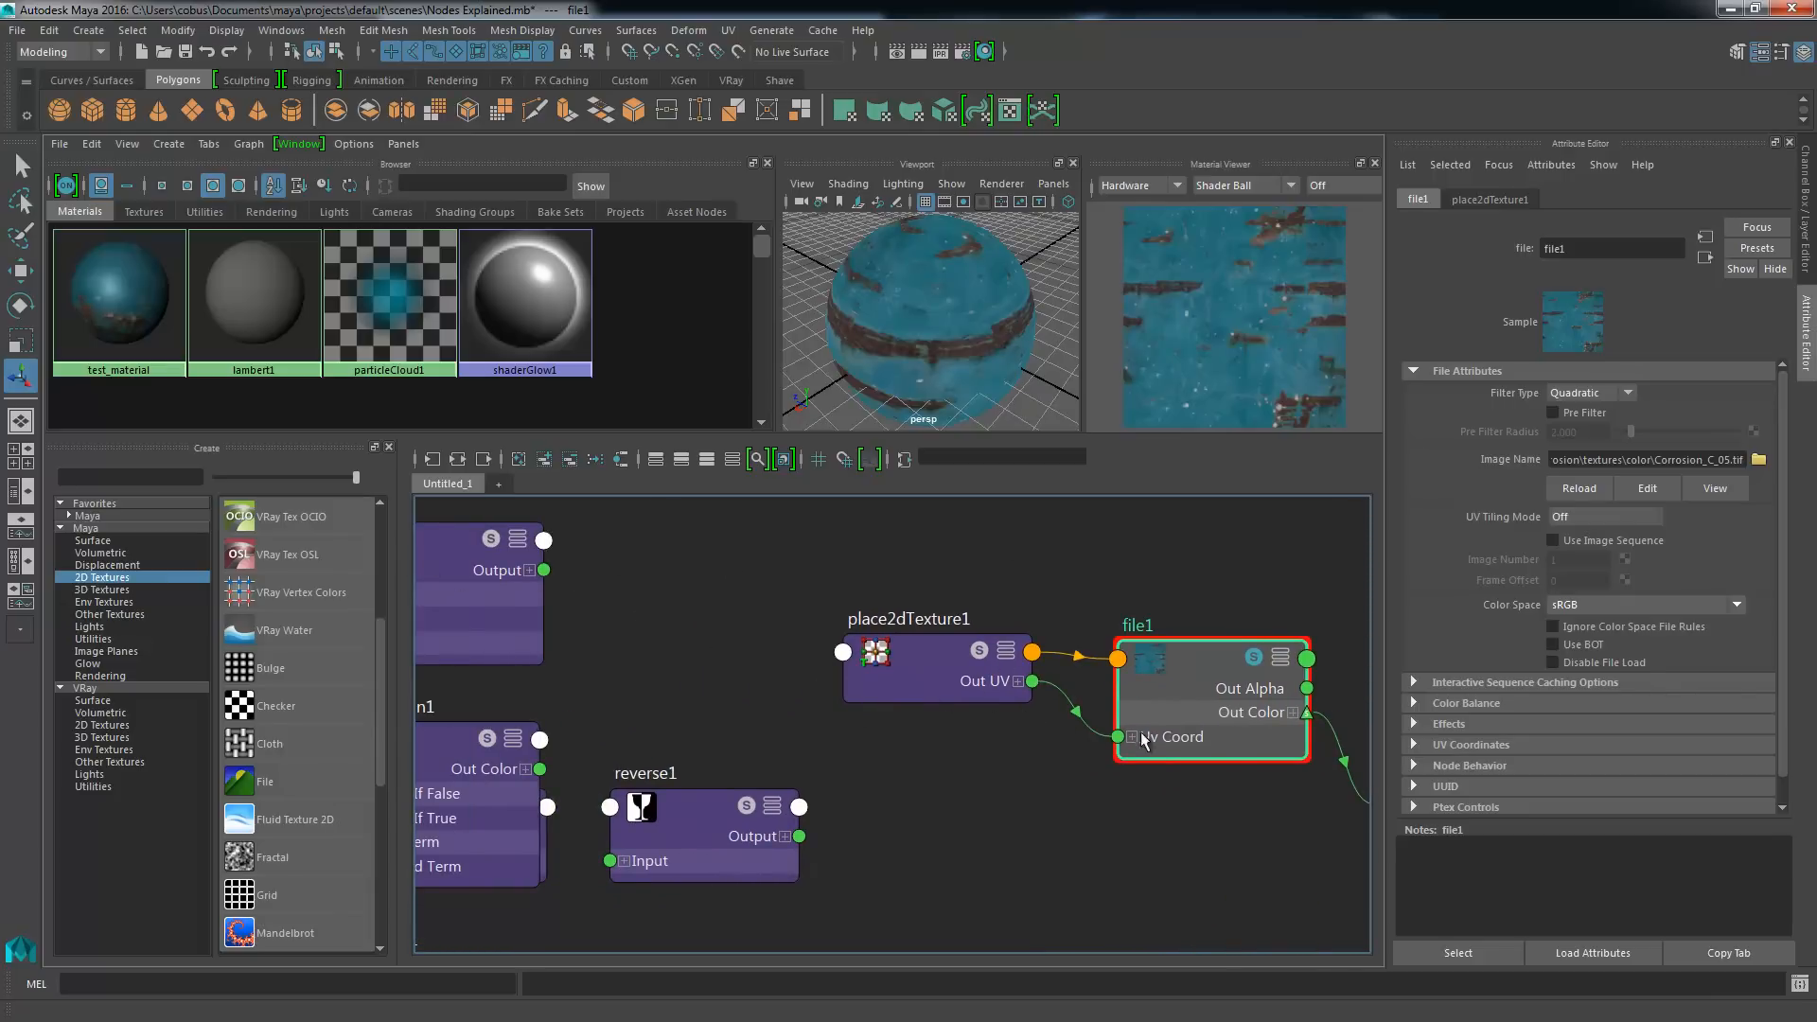
alt+middle_drag(1201, 695, 911, 633)
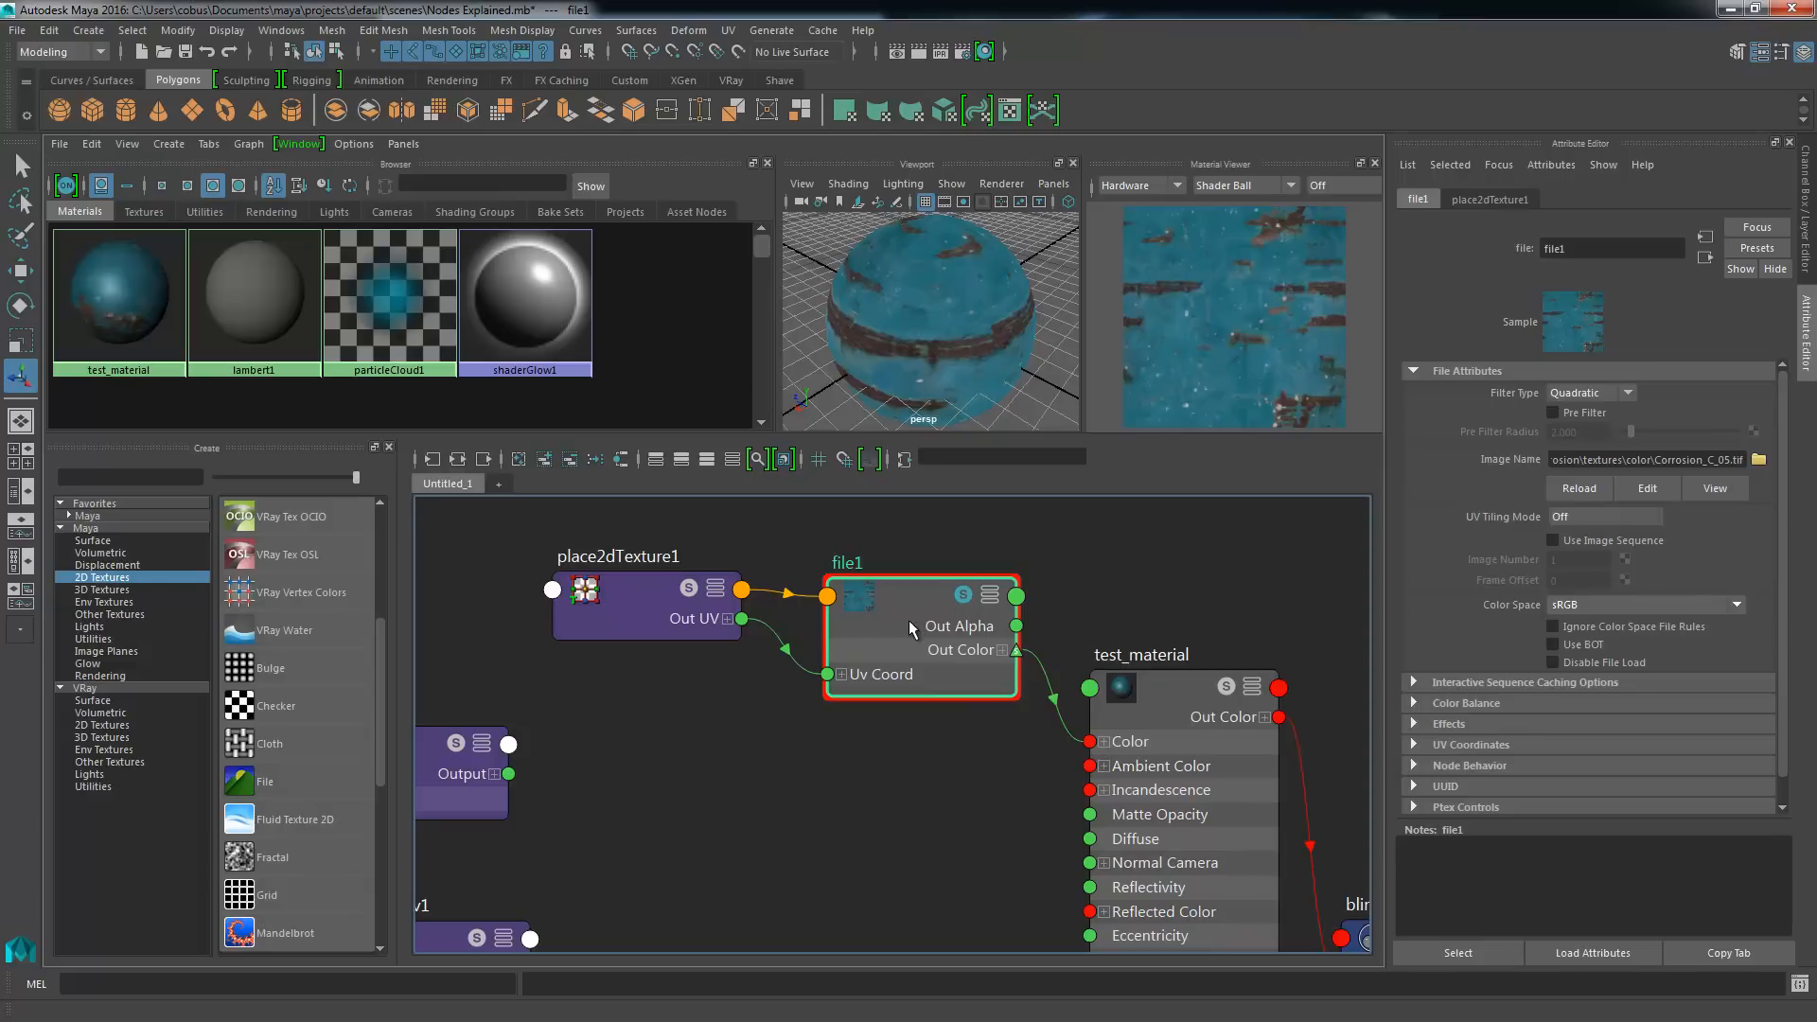
click(963, 600)
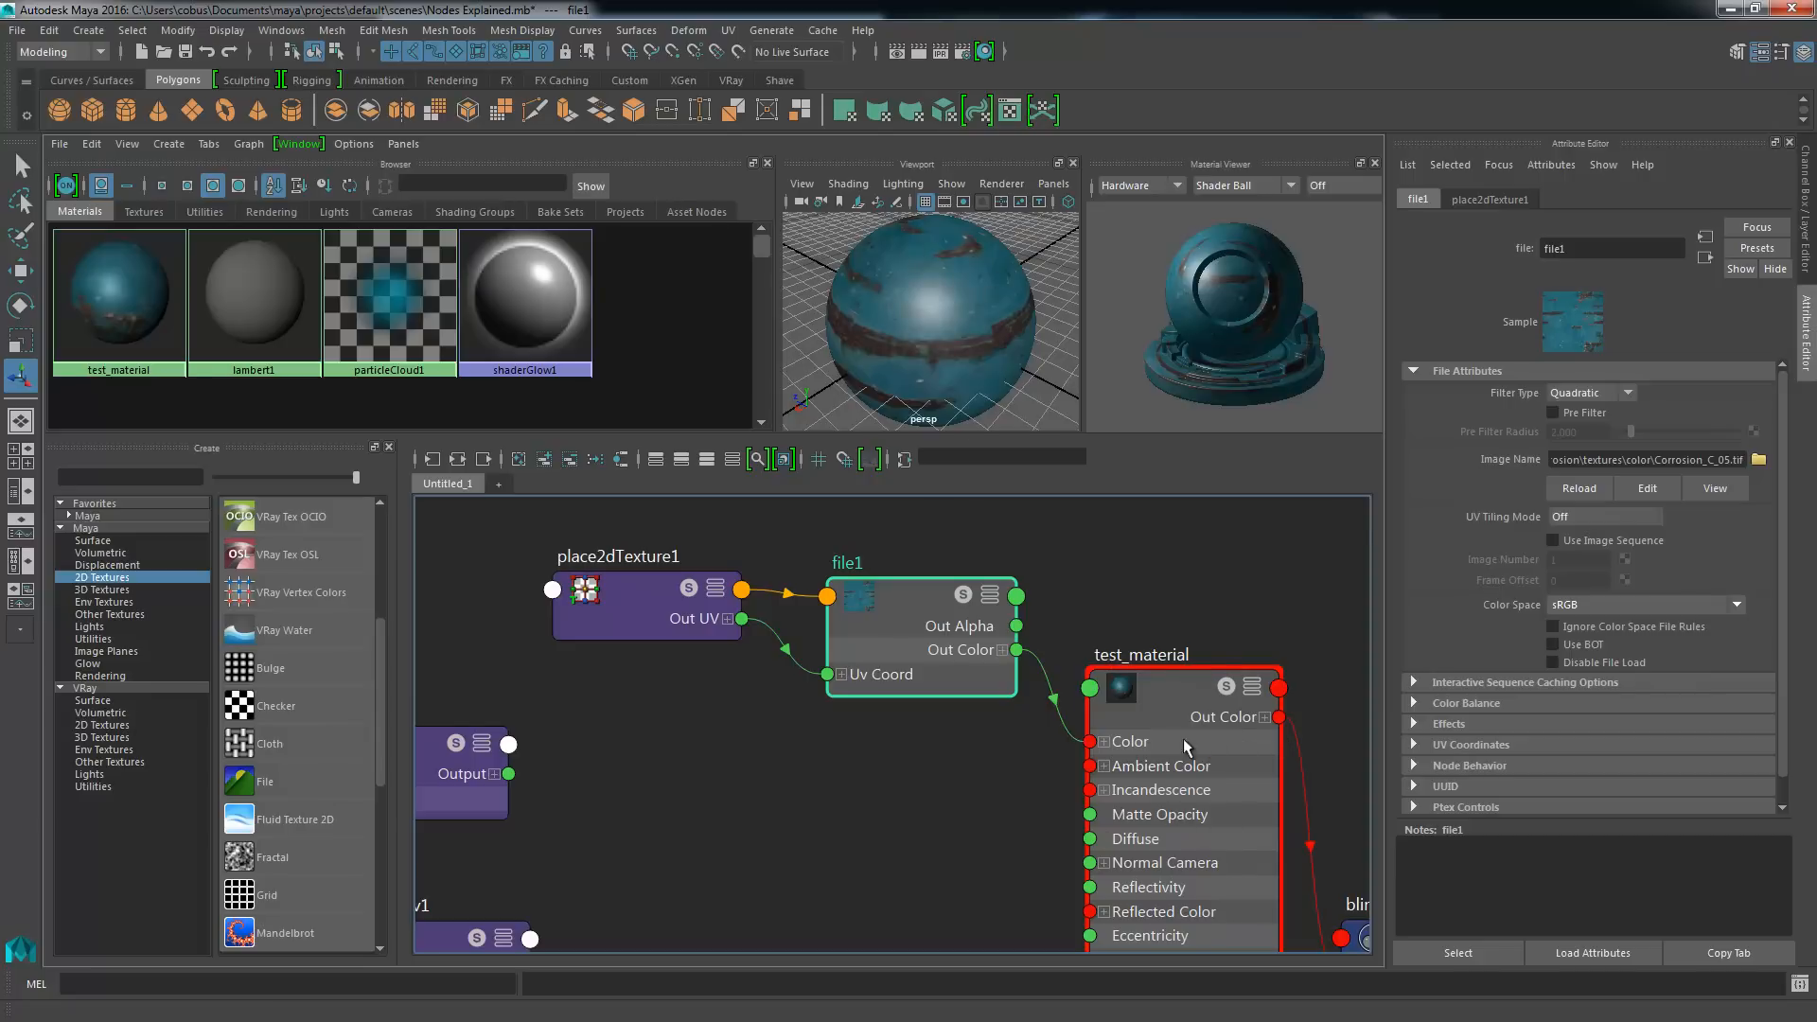
- Move the place2dTexture2 and Corrosion_C_05.tif nodes past the utility nodes, placing them below the place2dTexture1 and file1 pair
alt+middle_drag(870, 742, 948, 779)
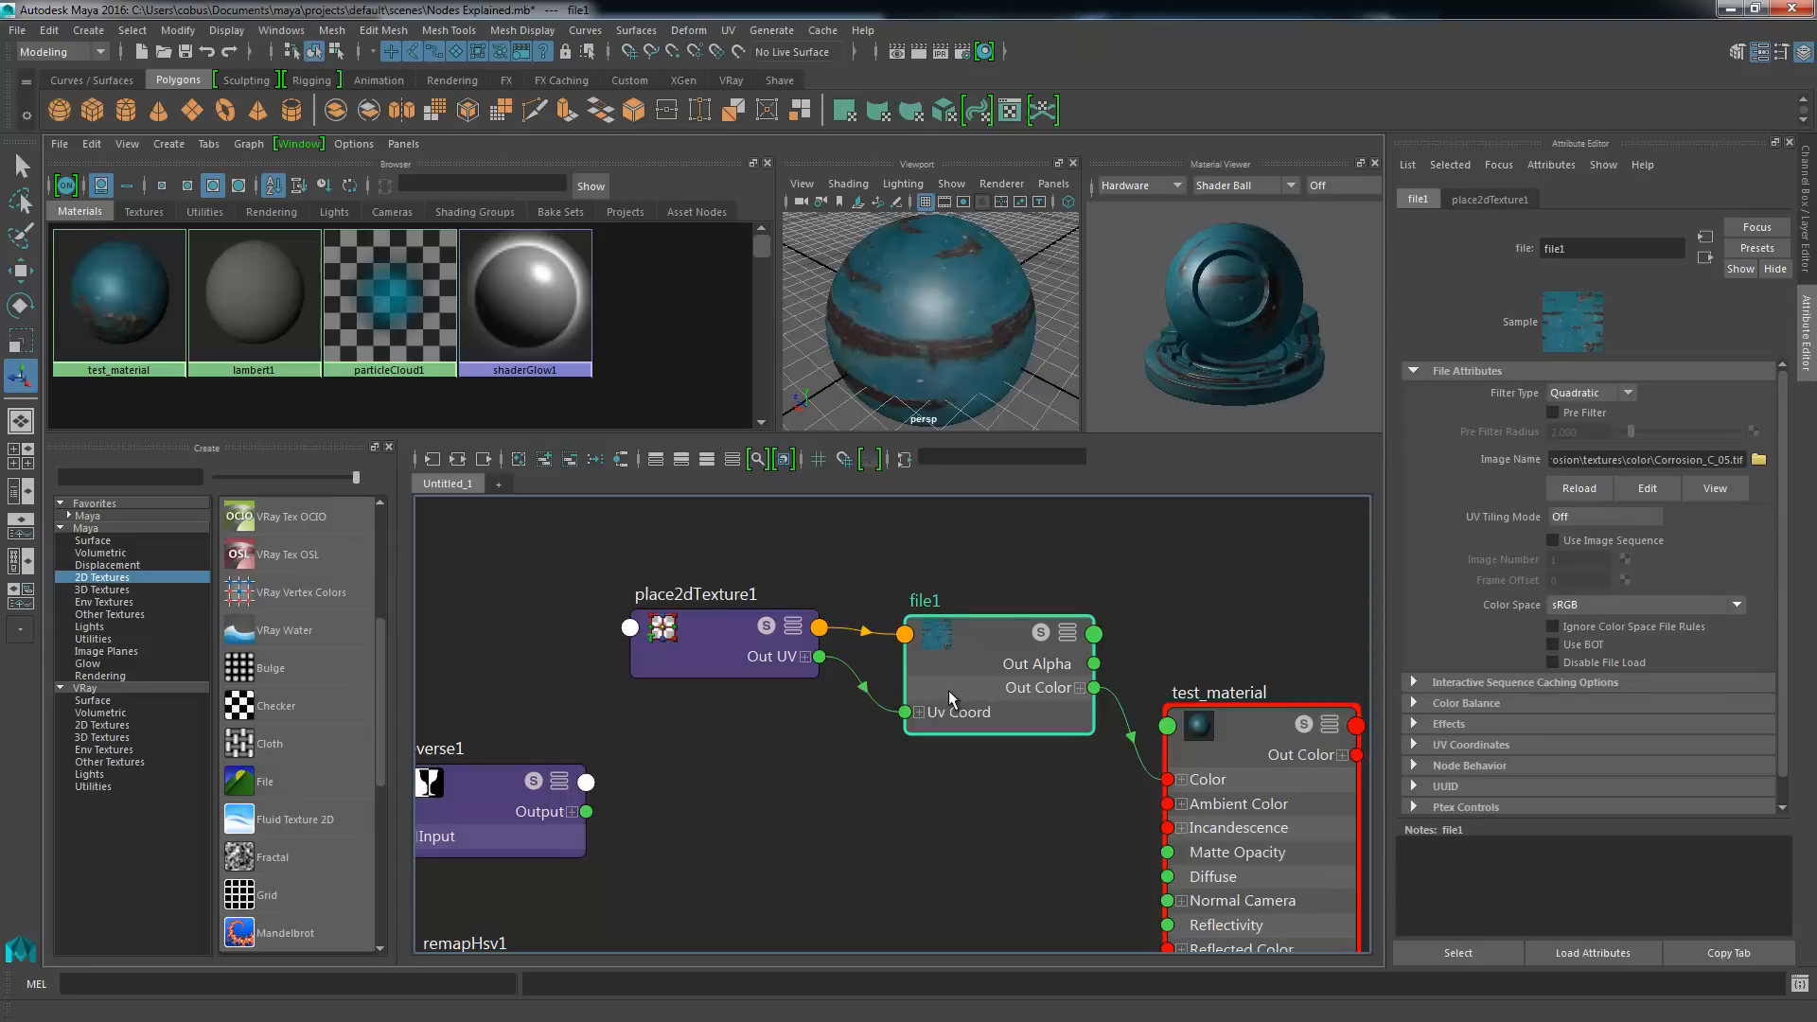
click(1217, 678)
scroll(1065, 632, up, 2)
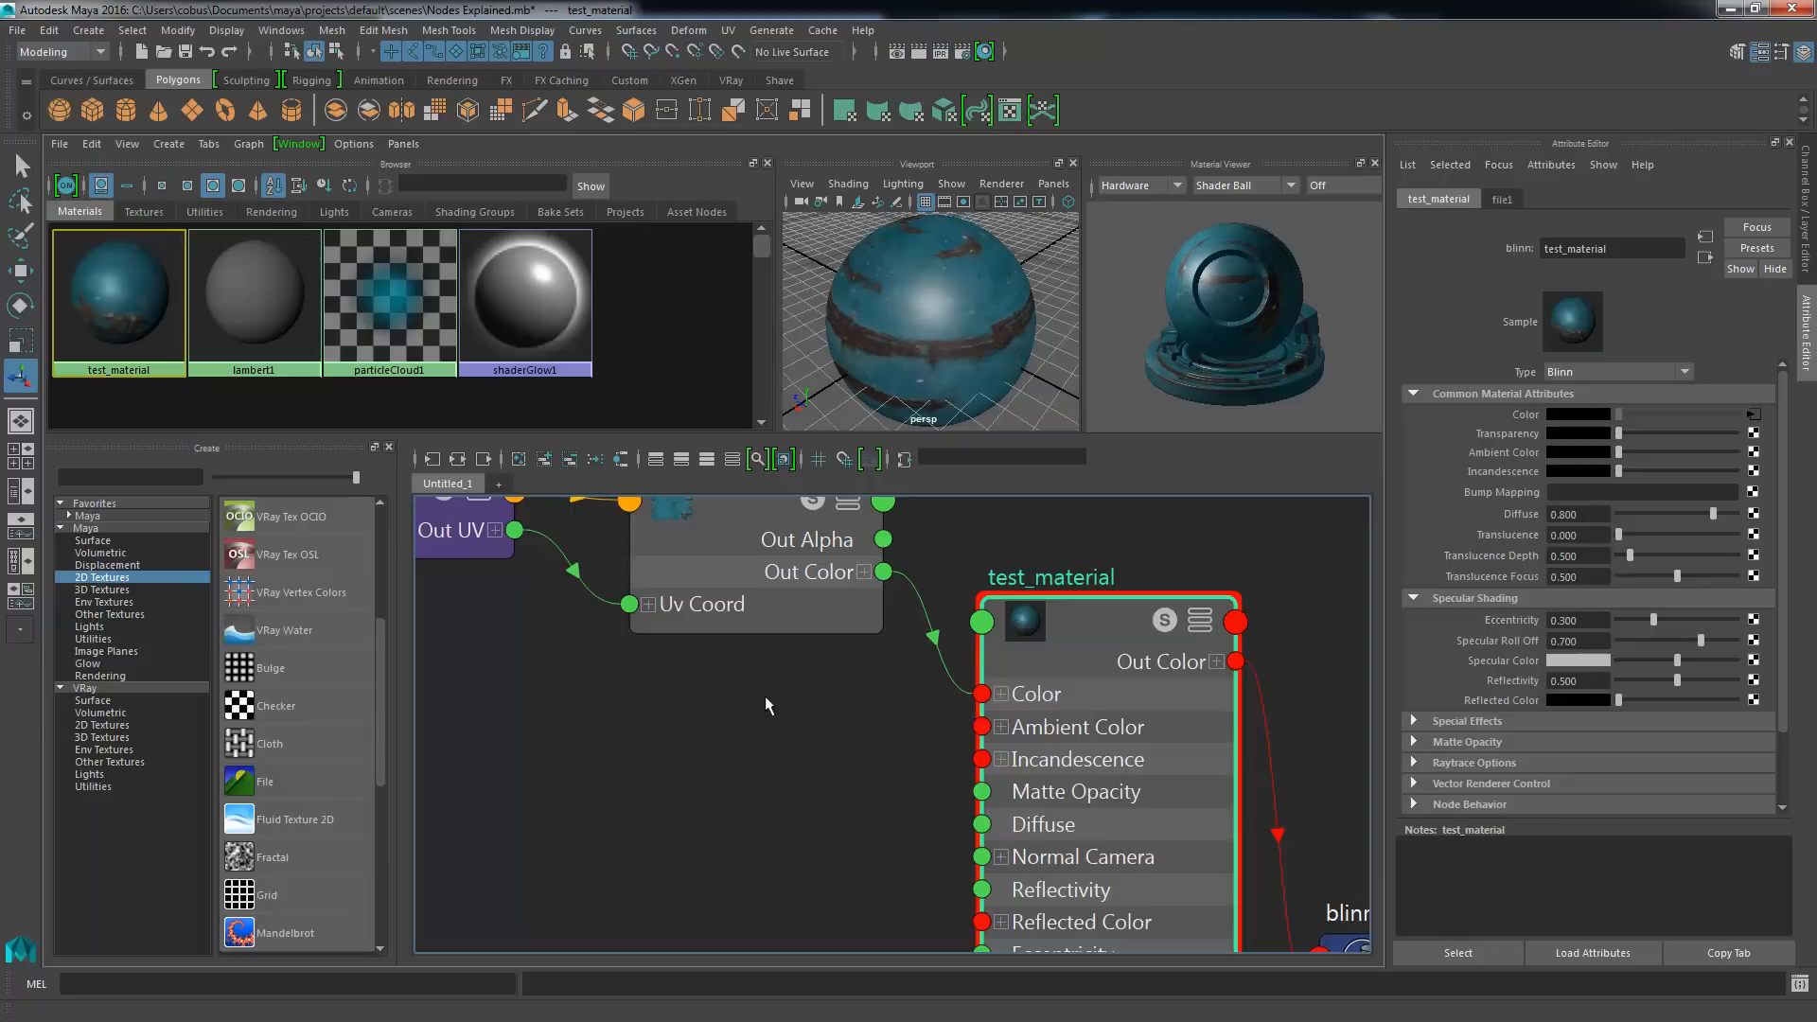
alt+middle_drag(787, 697, 1021, 711)
scroll(1022, 711, down, 3)
alt+middle_drag(762, 744, 1058, 698)
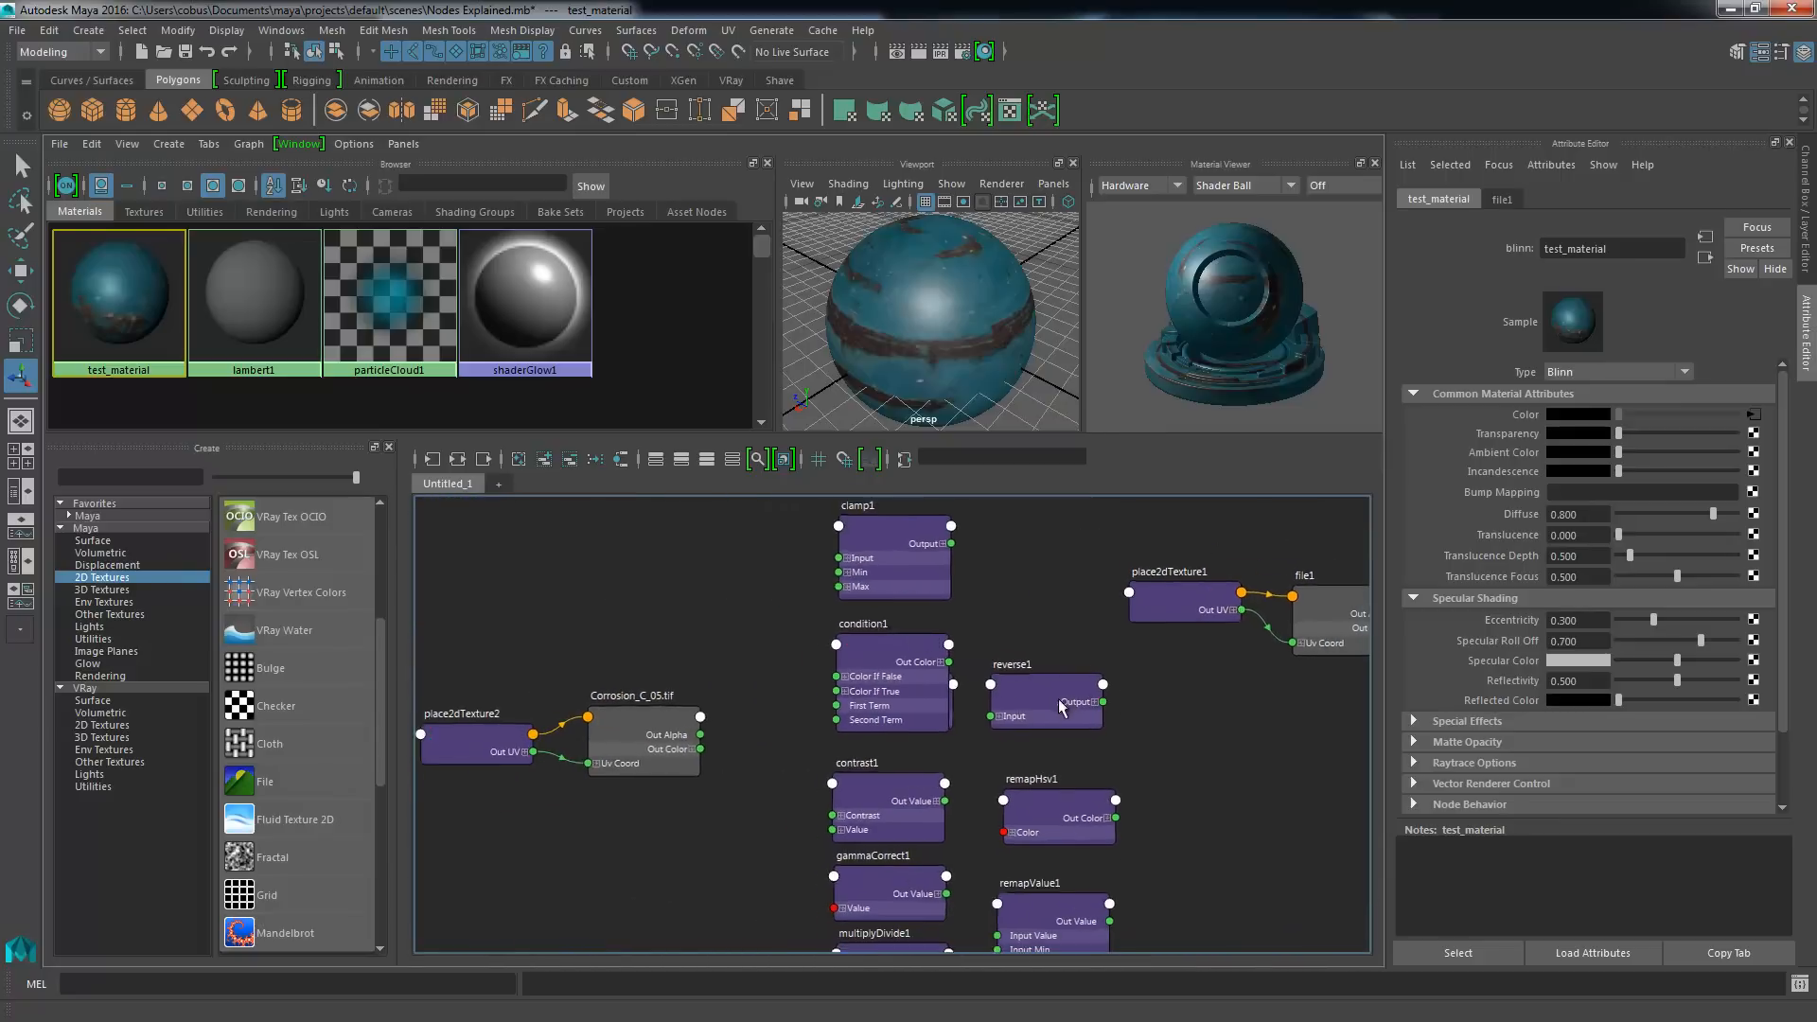
drag(471, 643, 1363, 712)
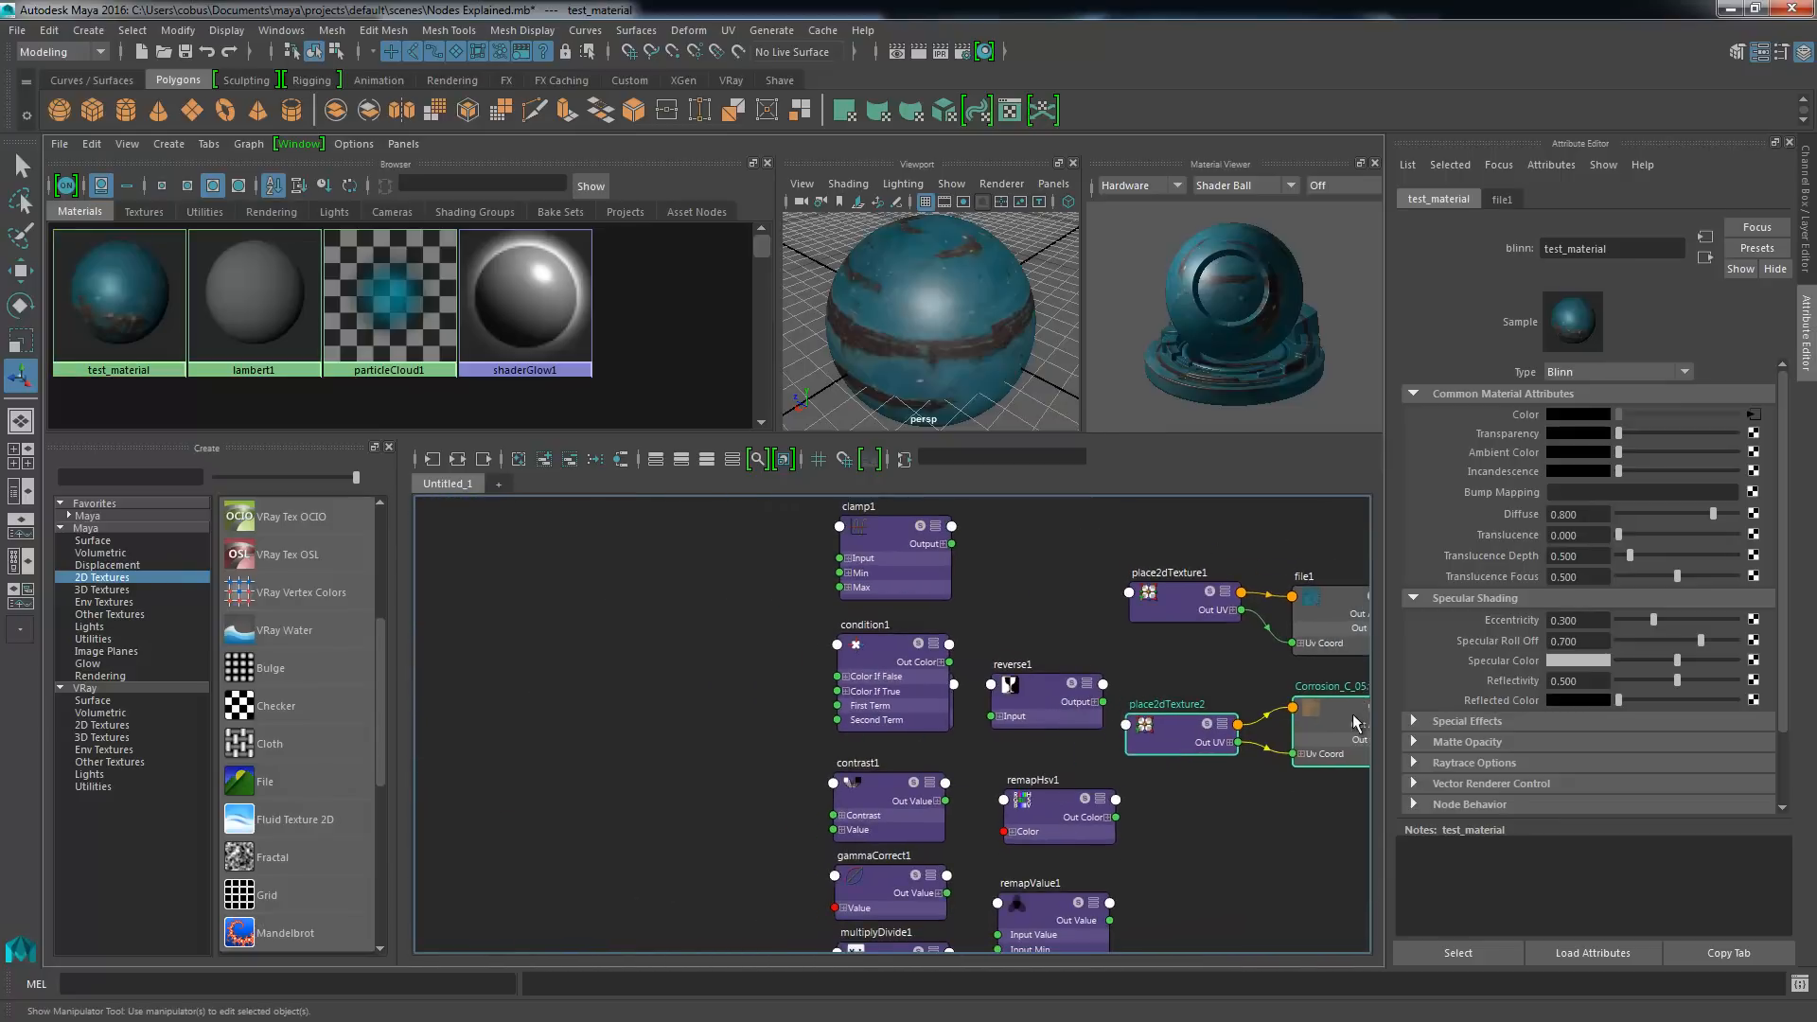
- Select all the utility nodes from clamp1 to samplerInfo1 and move them farther away from the texture nodes
alt+middle_drag(1267, 764, 1035, 804)
scroll(1035, 804, down, 3)
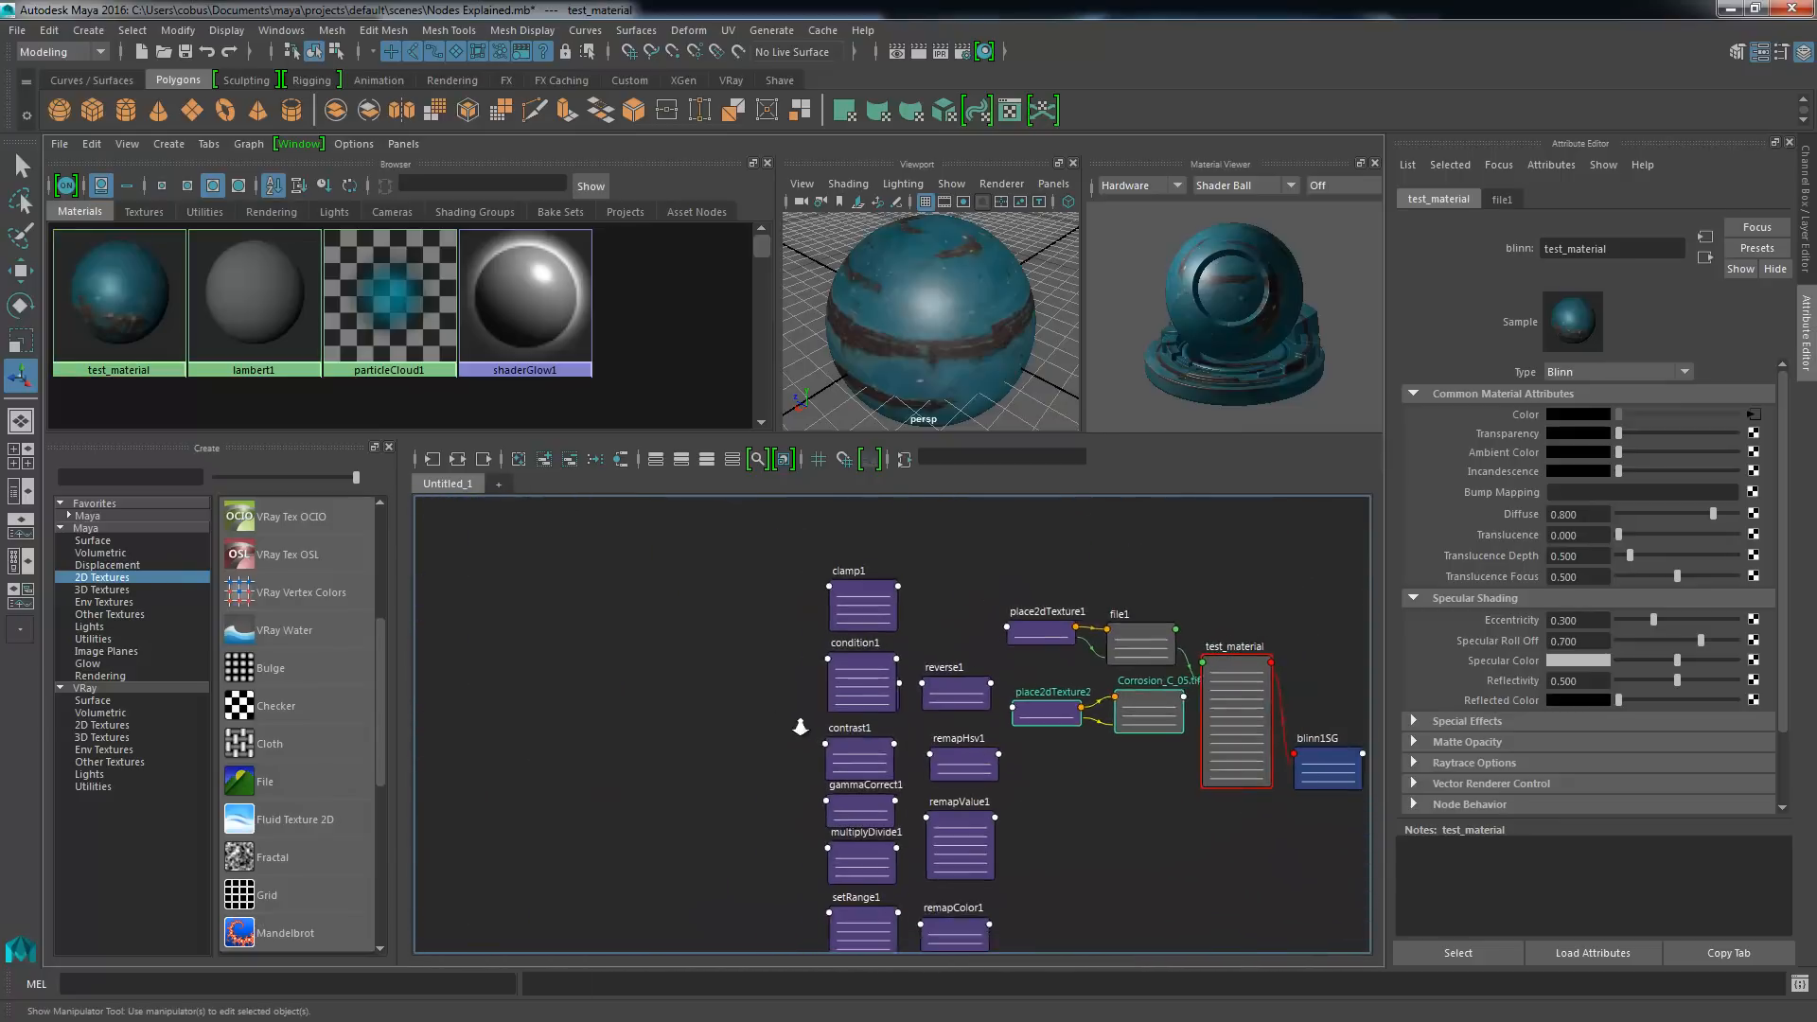
drag(775, 576, 993, 947)
scroll(984, 881, down, 2)
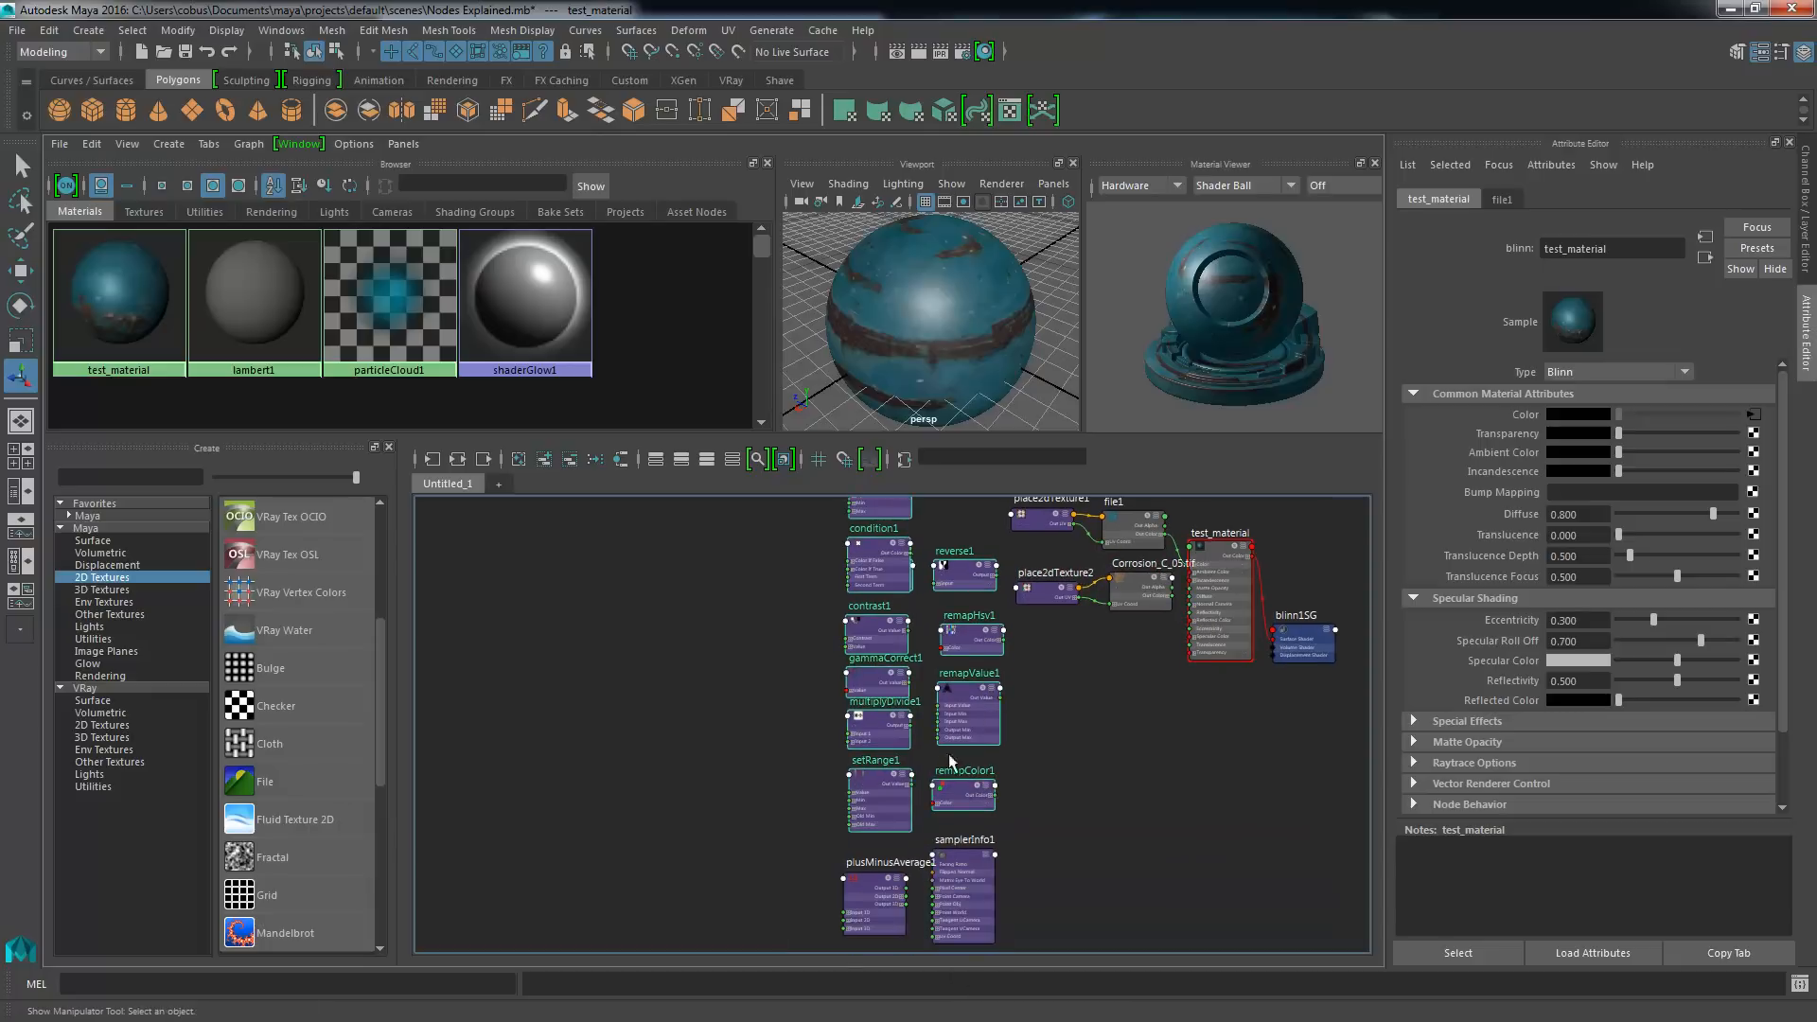
alt+middle_drag(984, 851, 1041, 833)
drag(822, 511, 1002, 833)
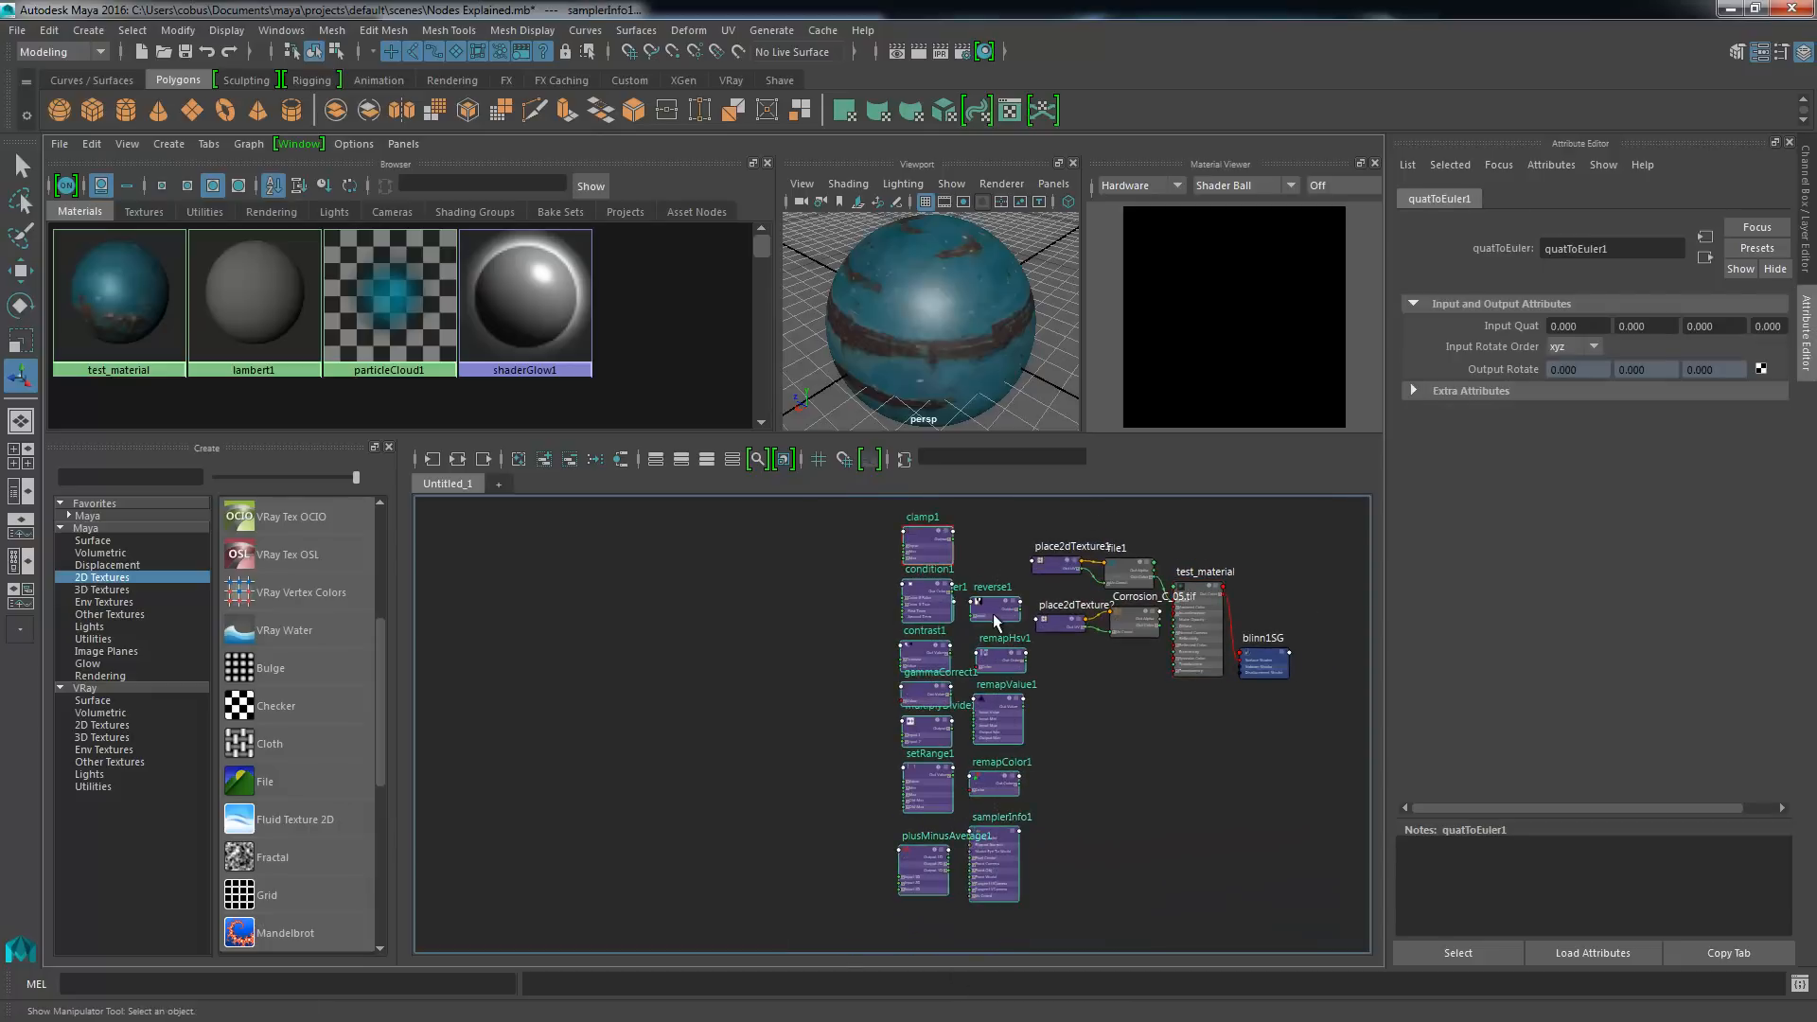
drag(991, 612, 827, 625)
- Lower the place2dTexture2 and Corrosion_C_05.tif pair and line it up beneath file1, beside test_material
alt+middle_drag(944, 600, 823, 669)
alt+right_drag(851, 662, 1192, 776)
alt+middle_drag(1135, 734, 603, 653)
alt+right_drag(732, 675, 833, 725)
scroll(833, 725, down, 3)
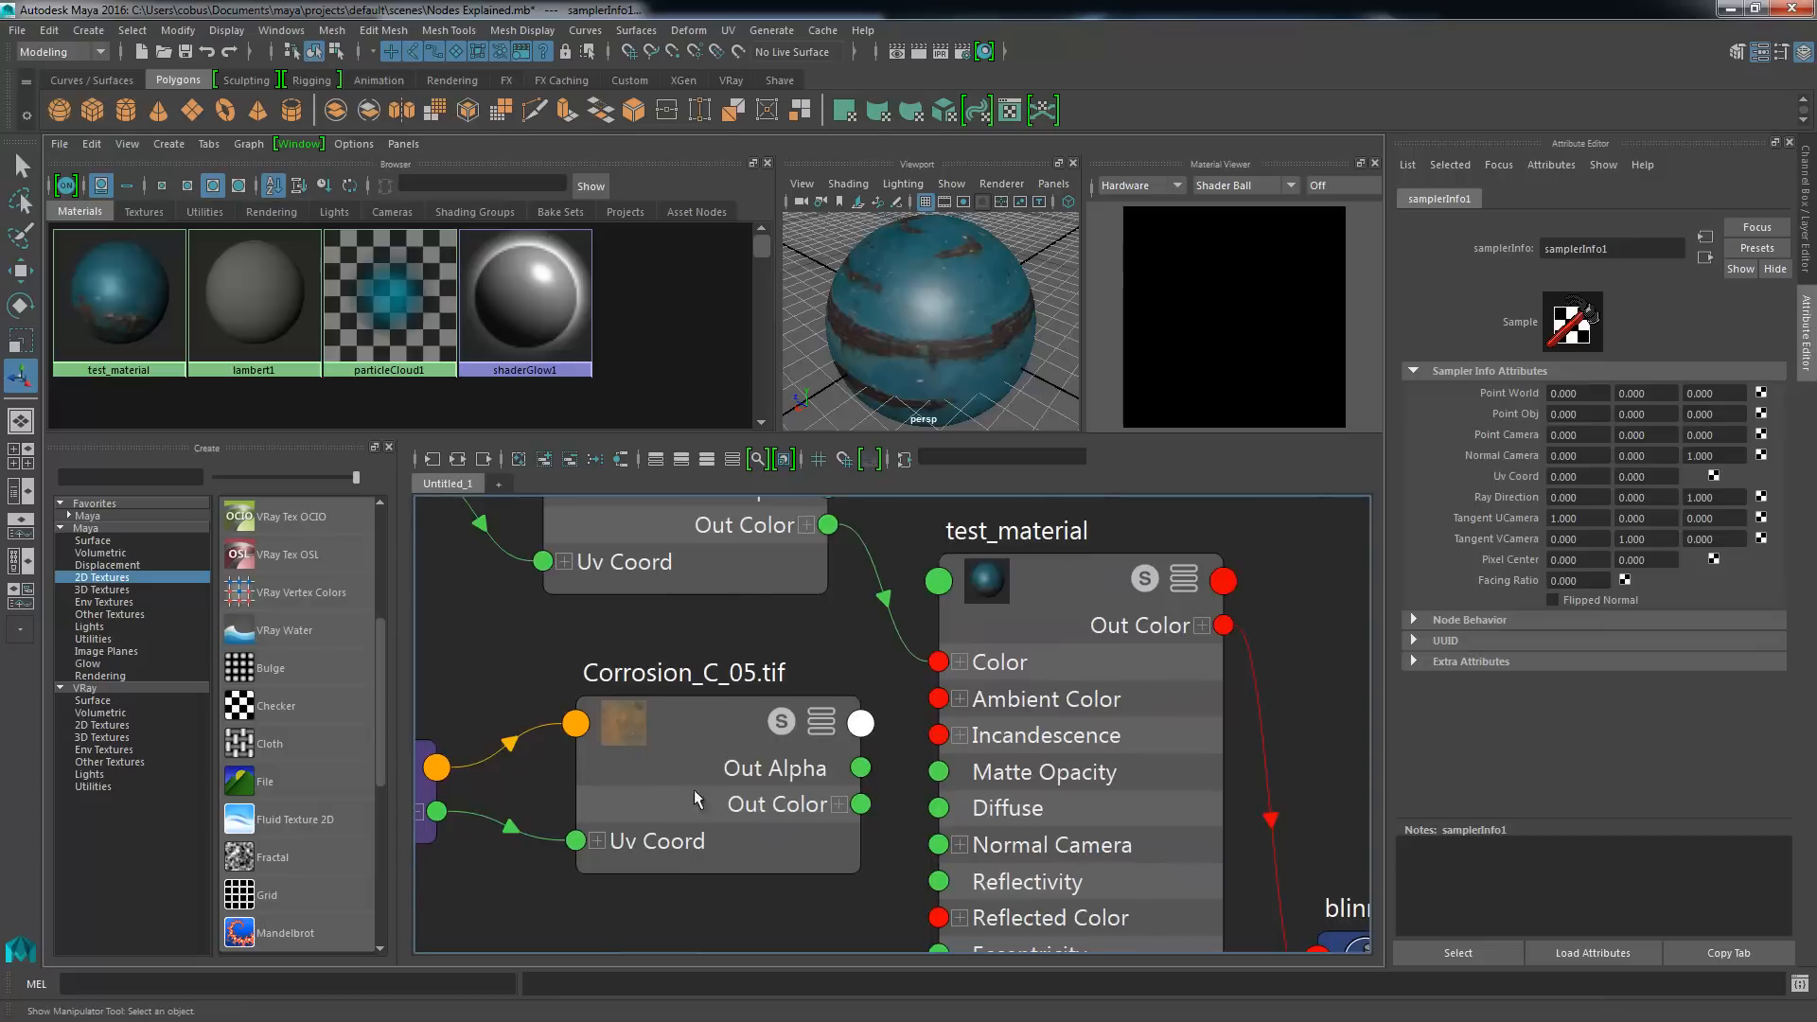
scroll(695, 789, up, 3)
drag(568, 649, 939, 823)
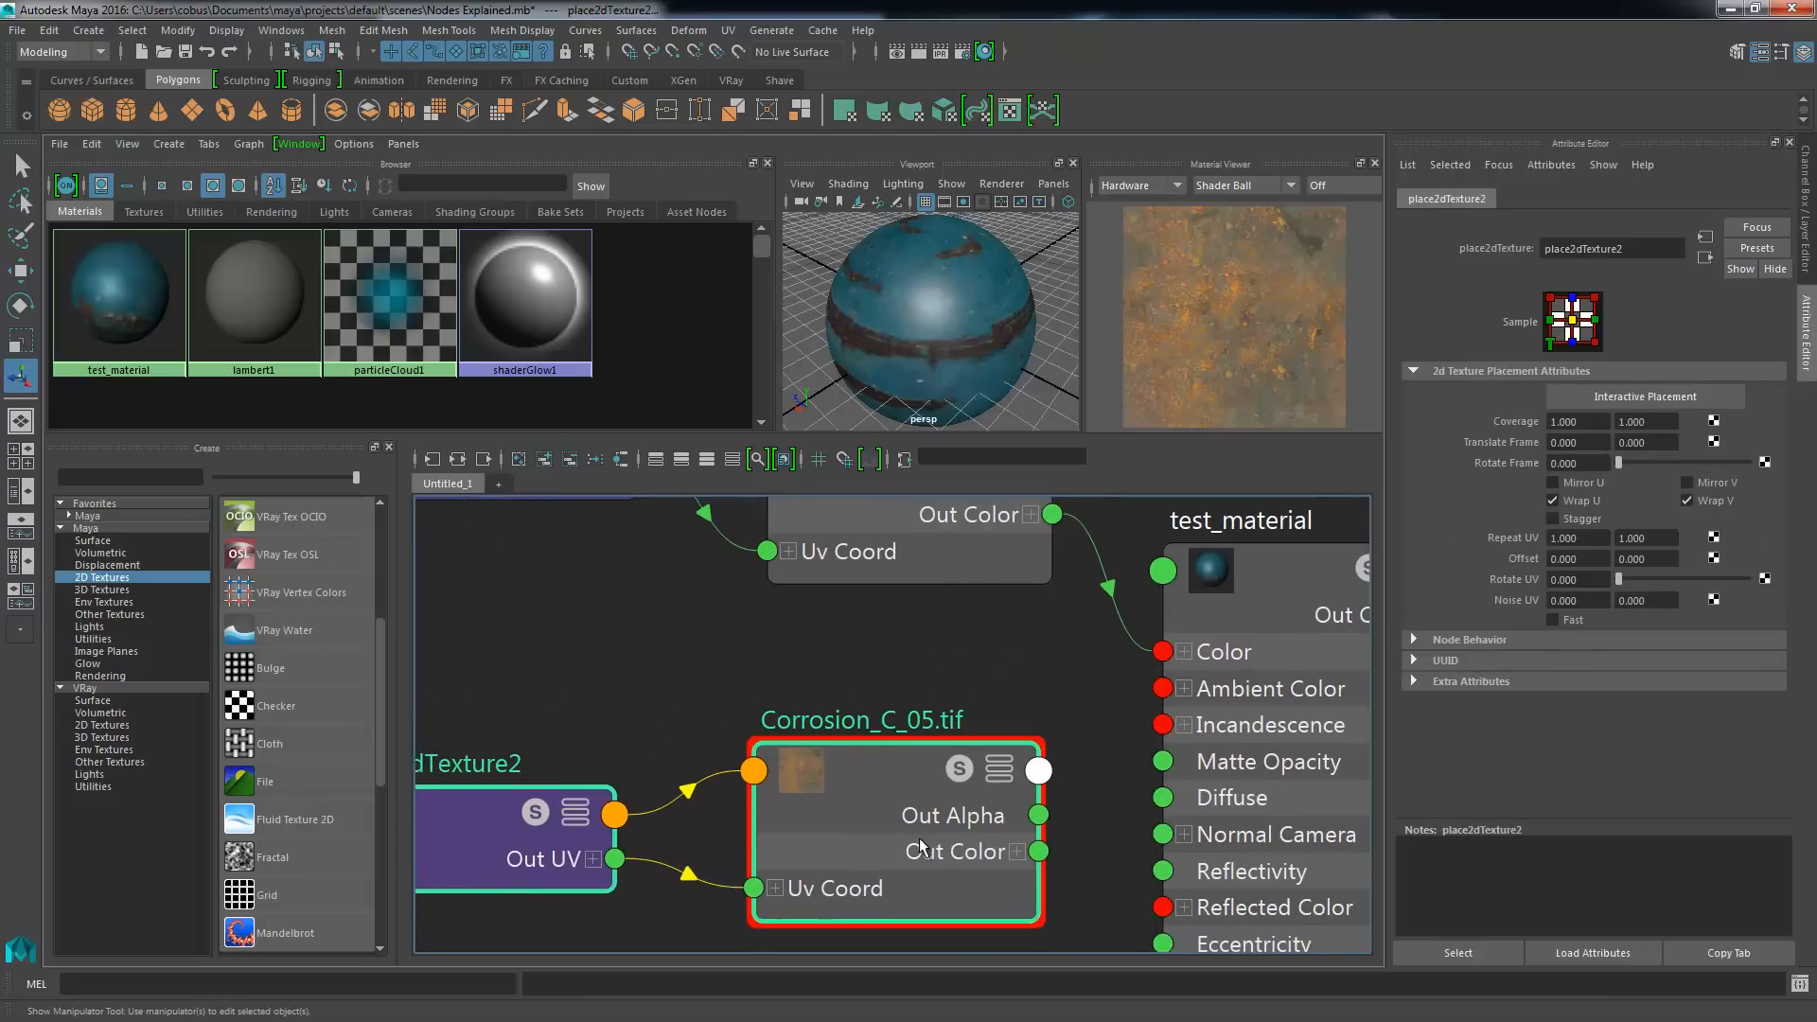
- Connect Corrosion_C_05.tif's Out Color to test_material's Color input in place of file1
scroll(984, 693, down, 2)
scroll(984, 694, up, 1)
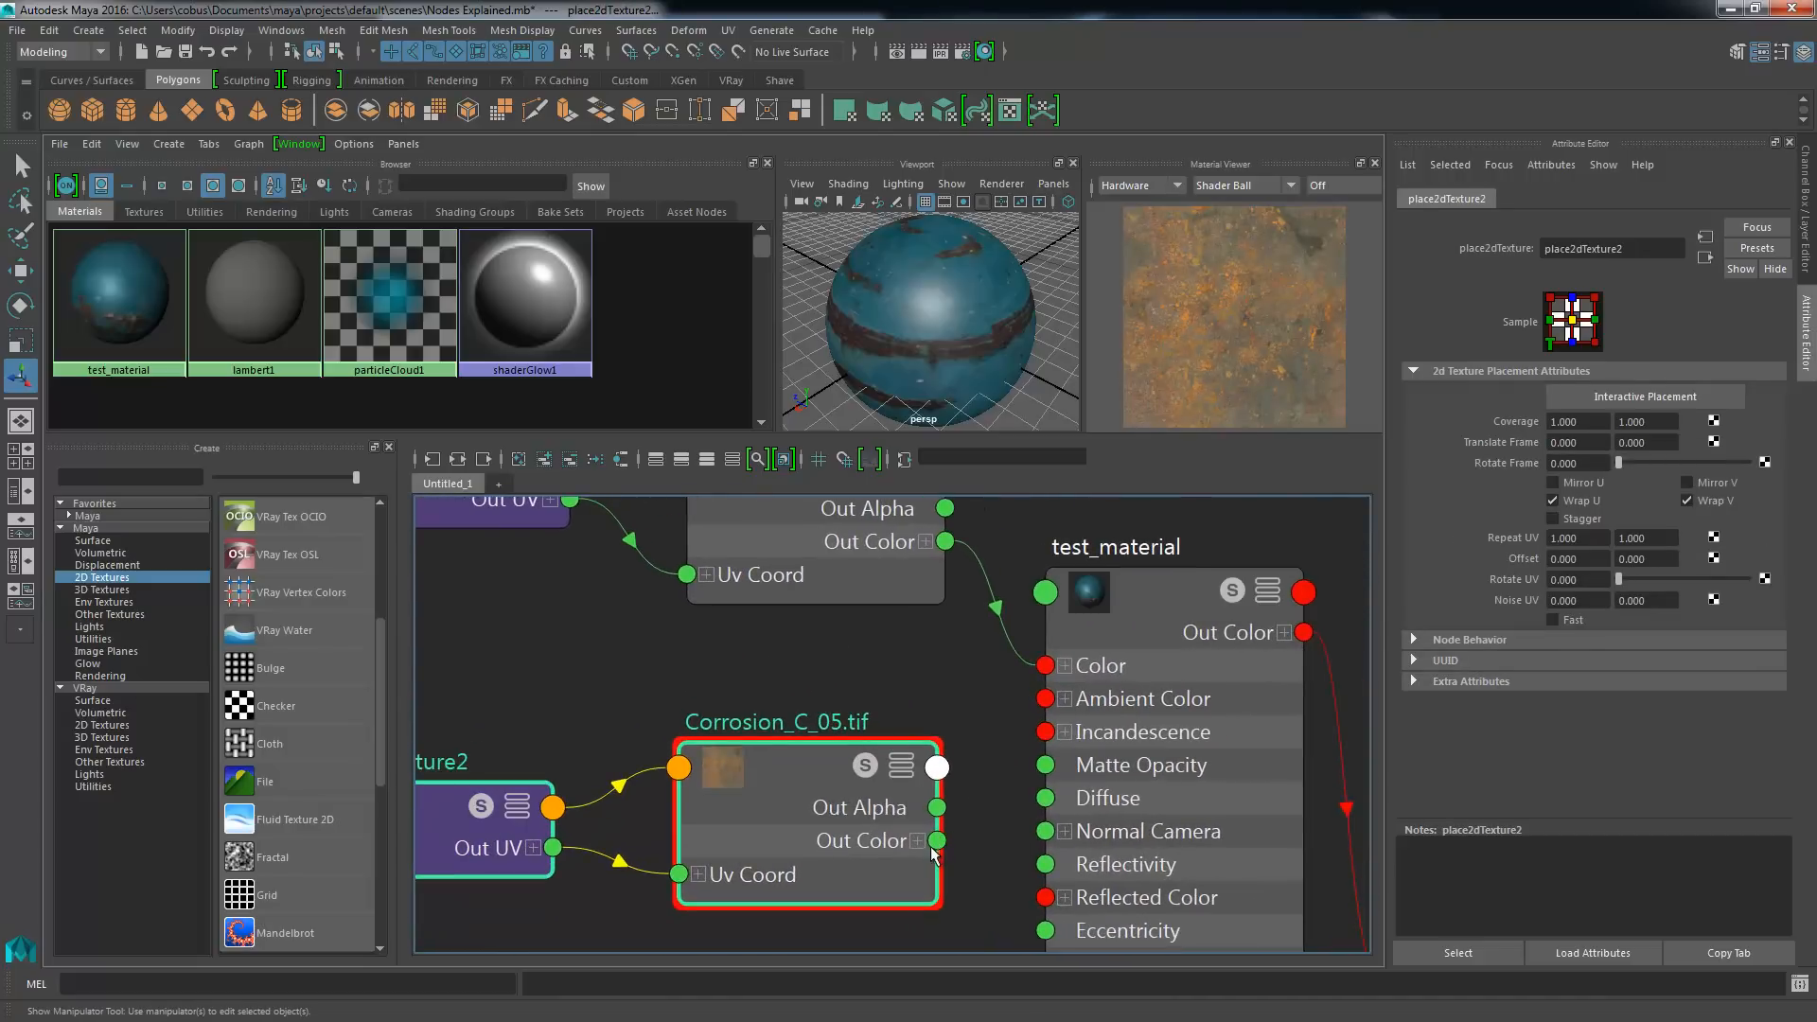
drag(937, 841, 1045, 666)
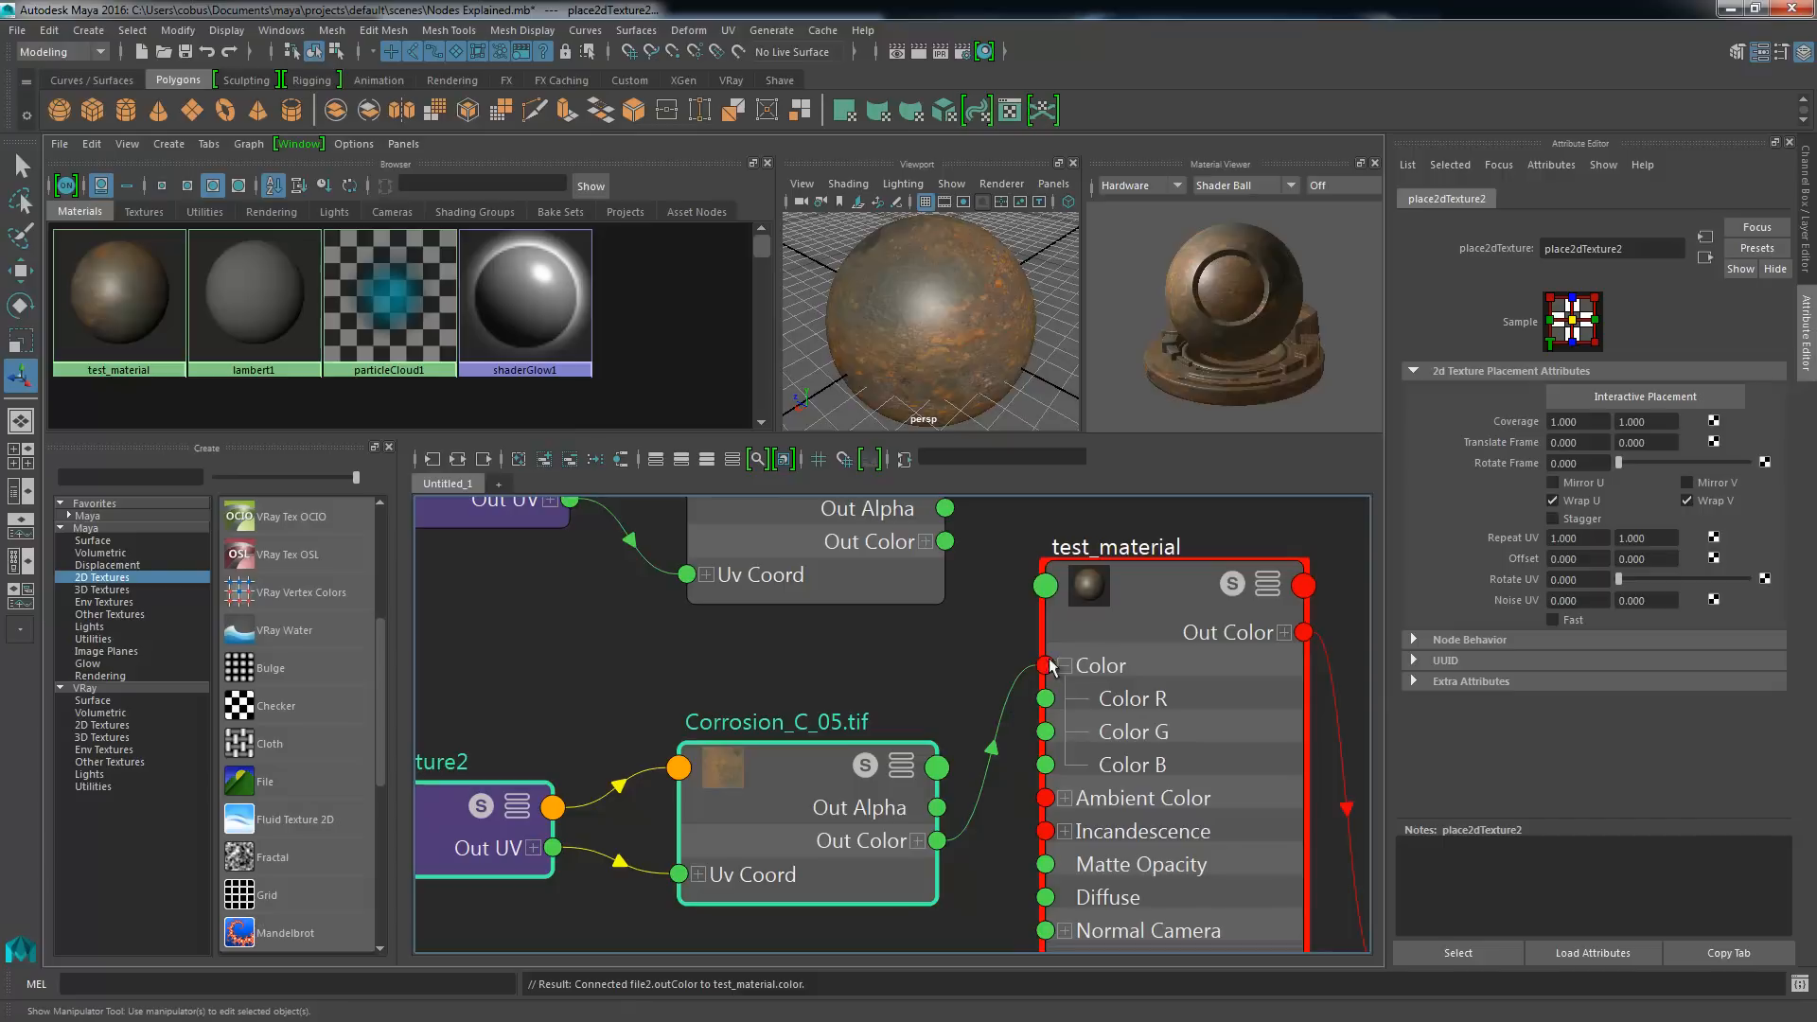
- Compare both file nodes' outputs with test_material's Color input, and select the connection coming from Corrosion_C_05.tif
alt+middle_drag(860, 542, 937, 631)
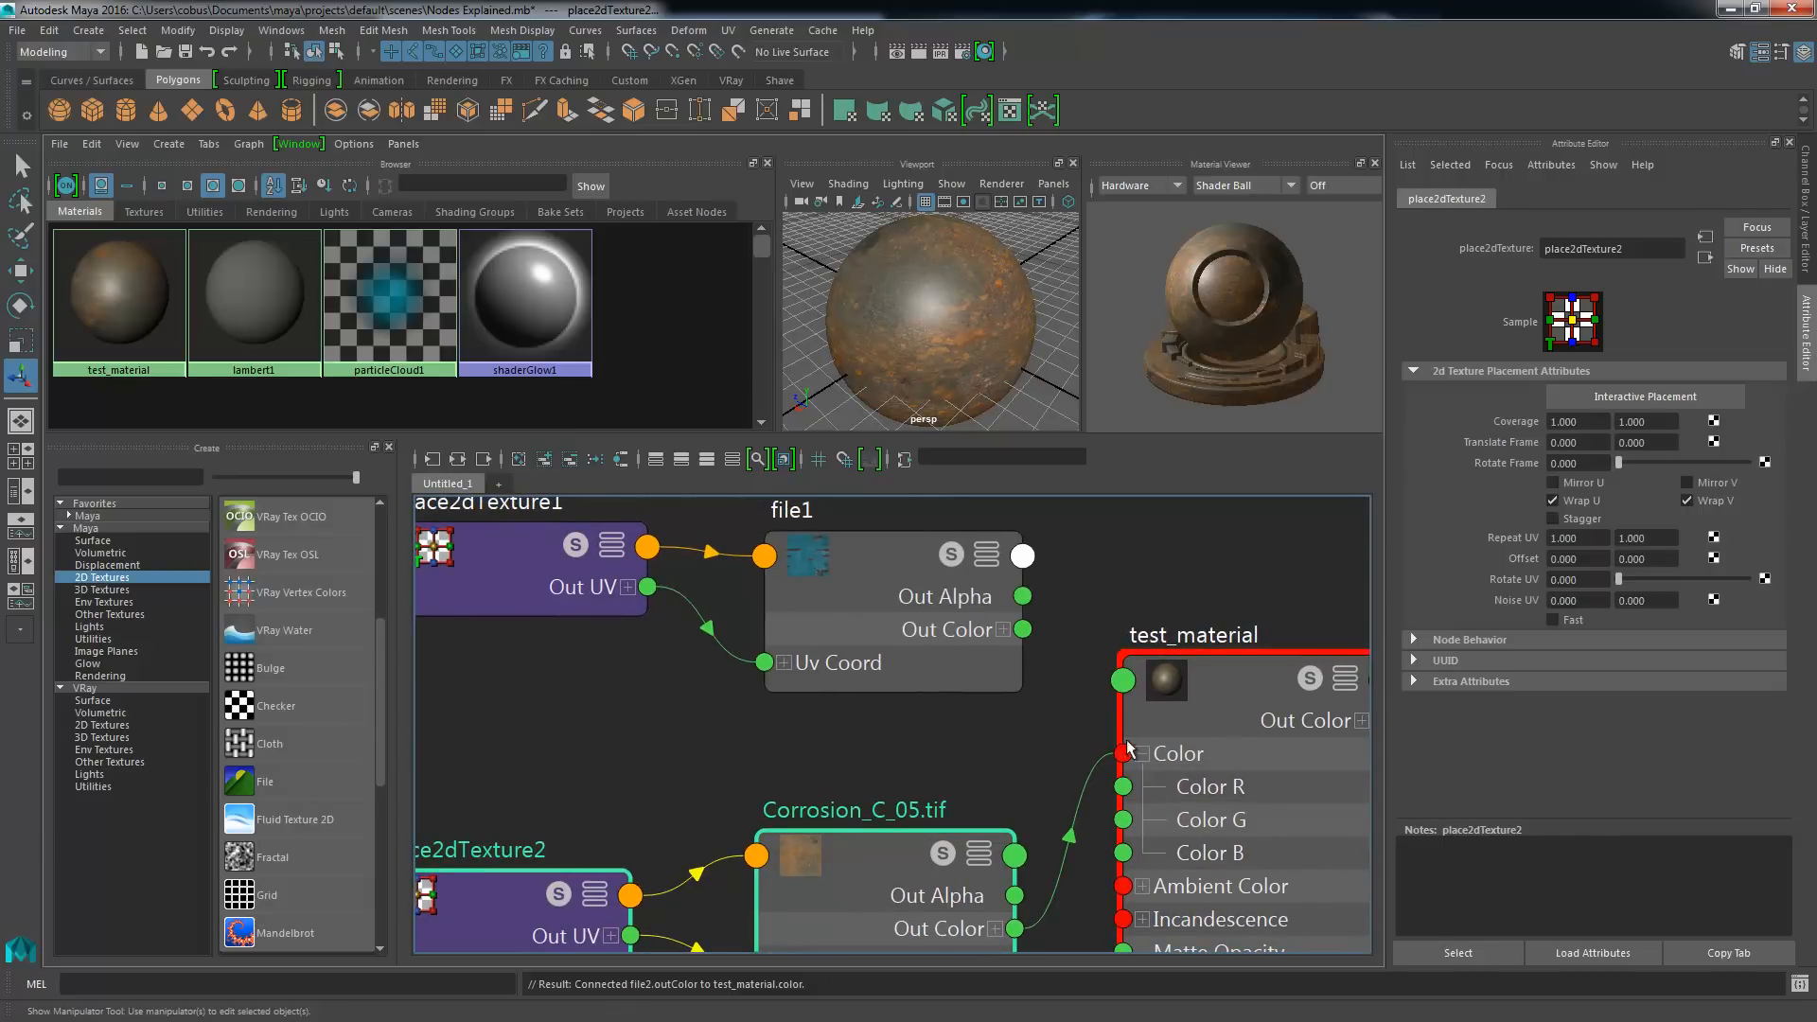
alt+middle_drag(1027, 735, 1002, 677)
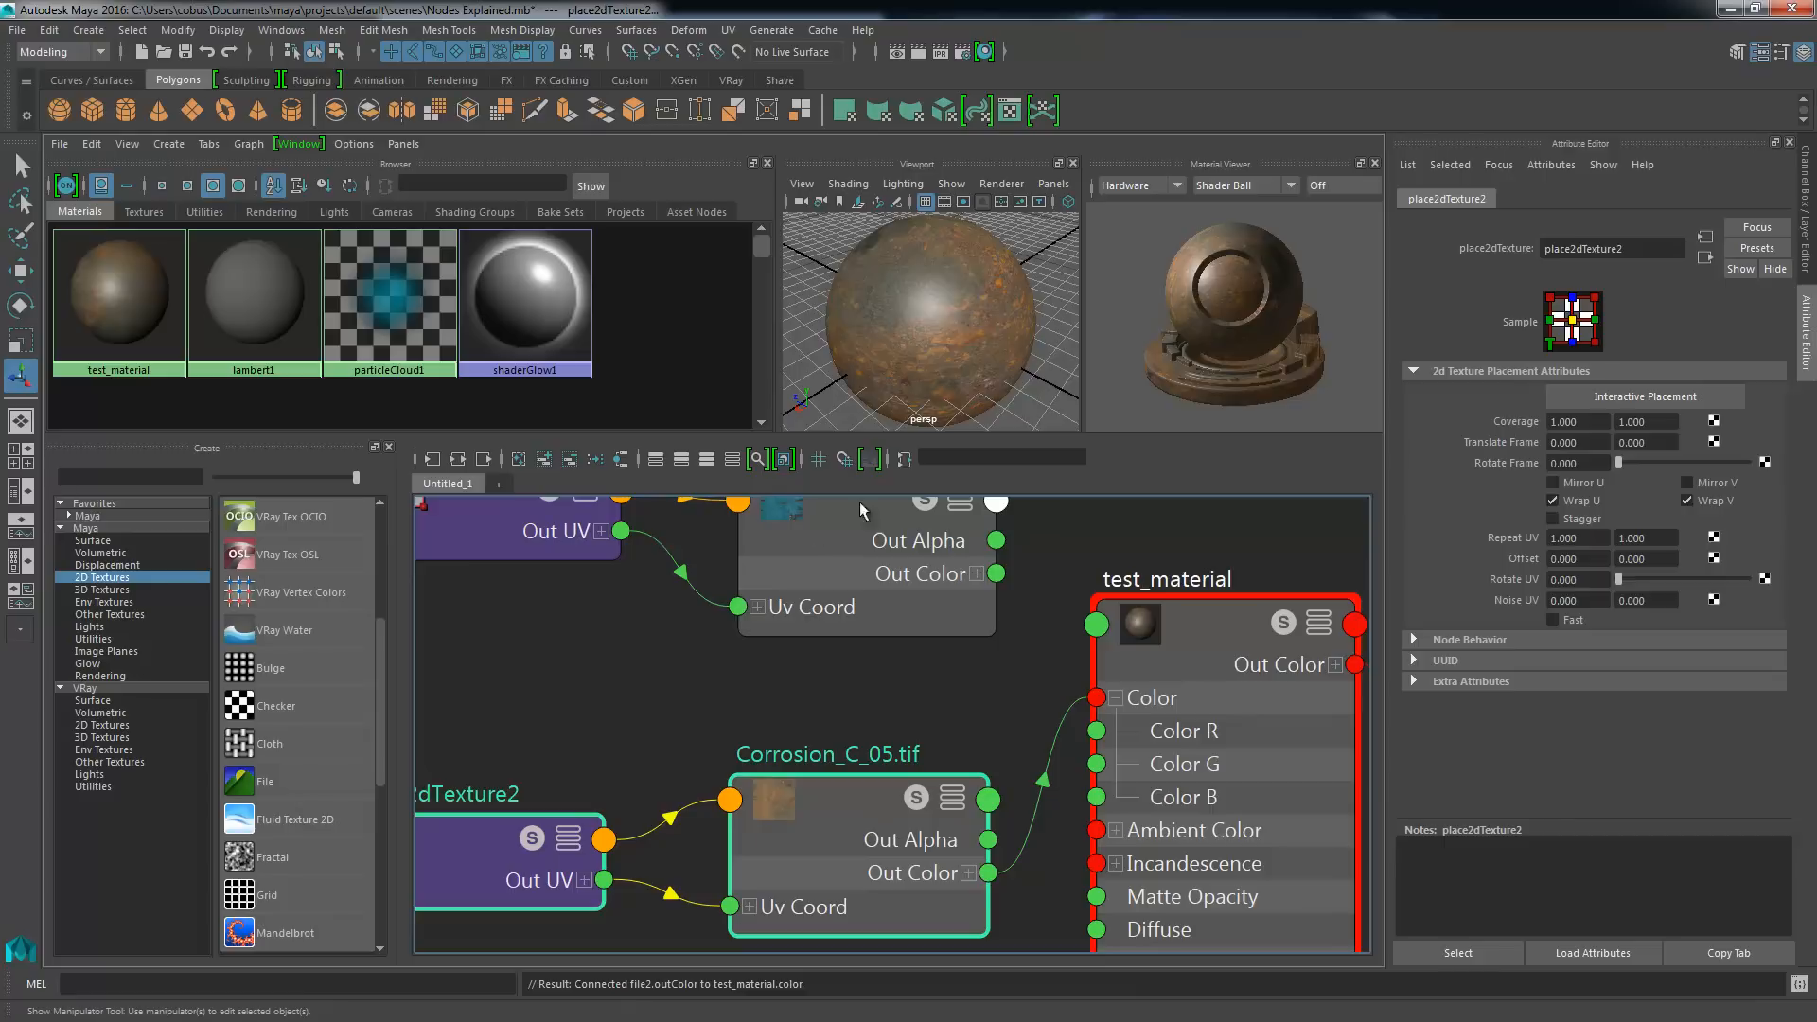
alt+middle_drag(859, 501, 876, 704)
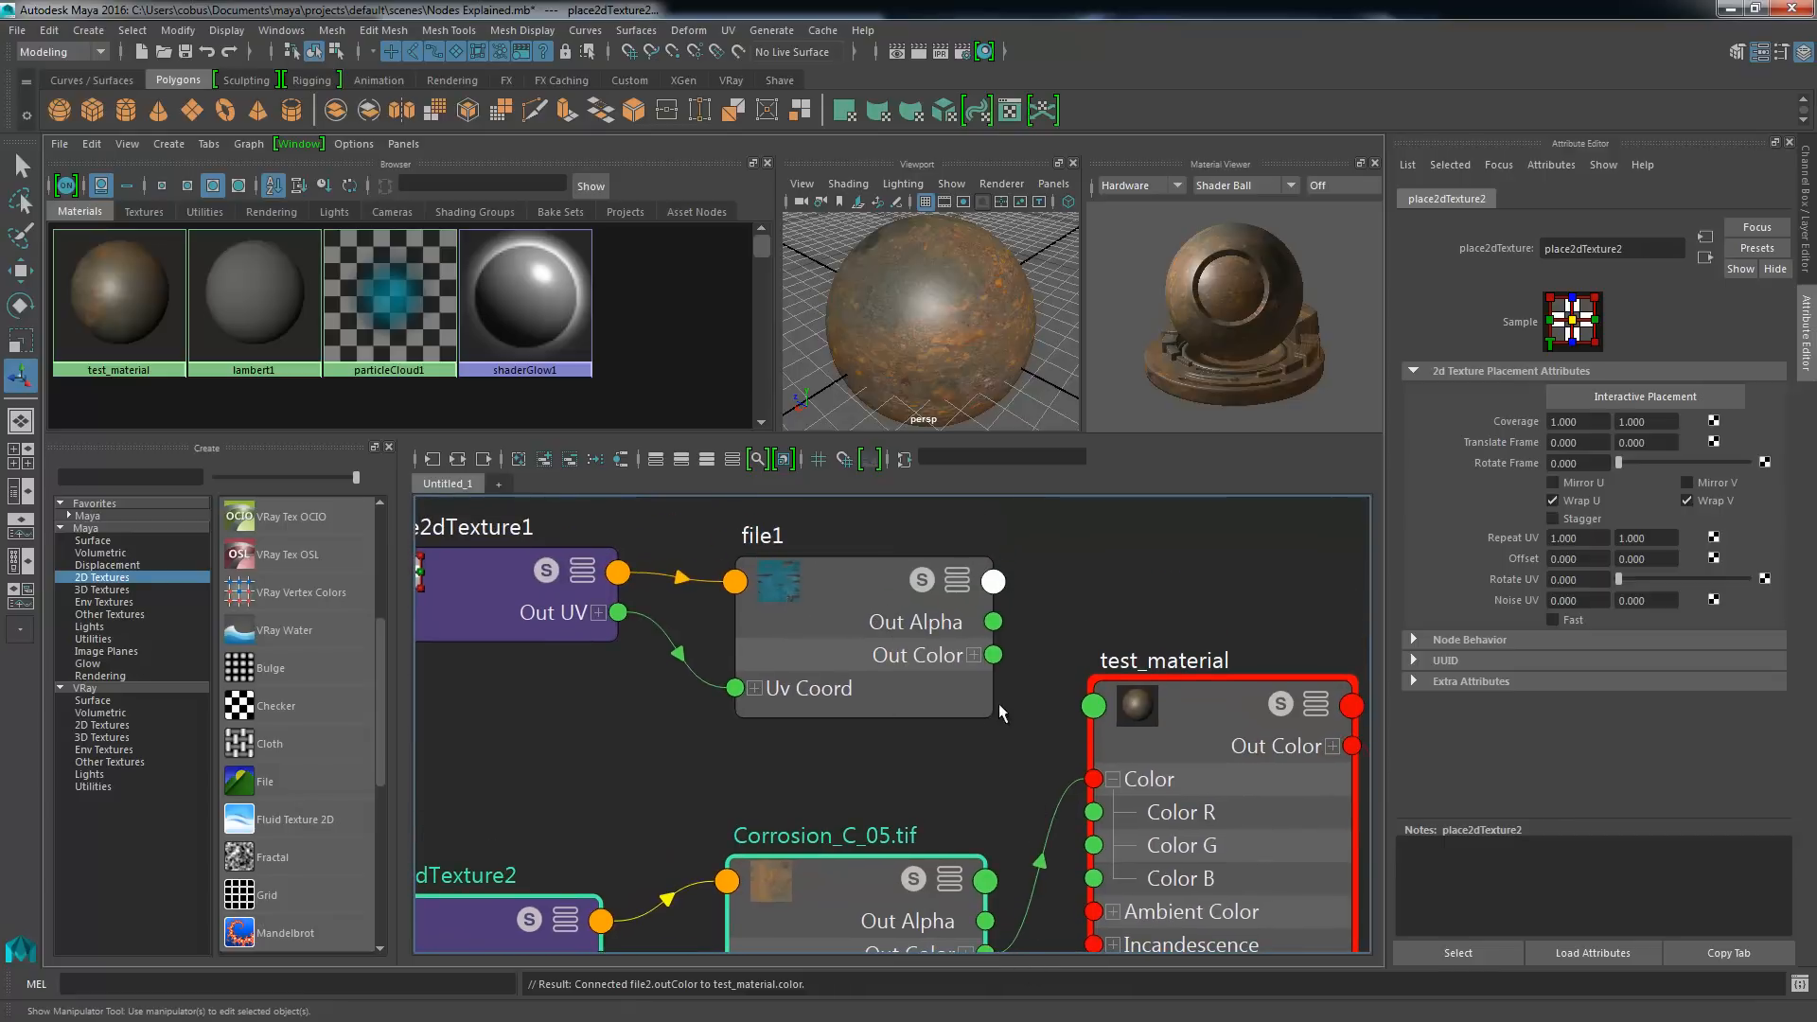
click(1052, 918)
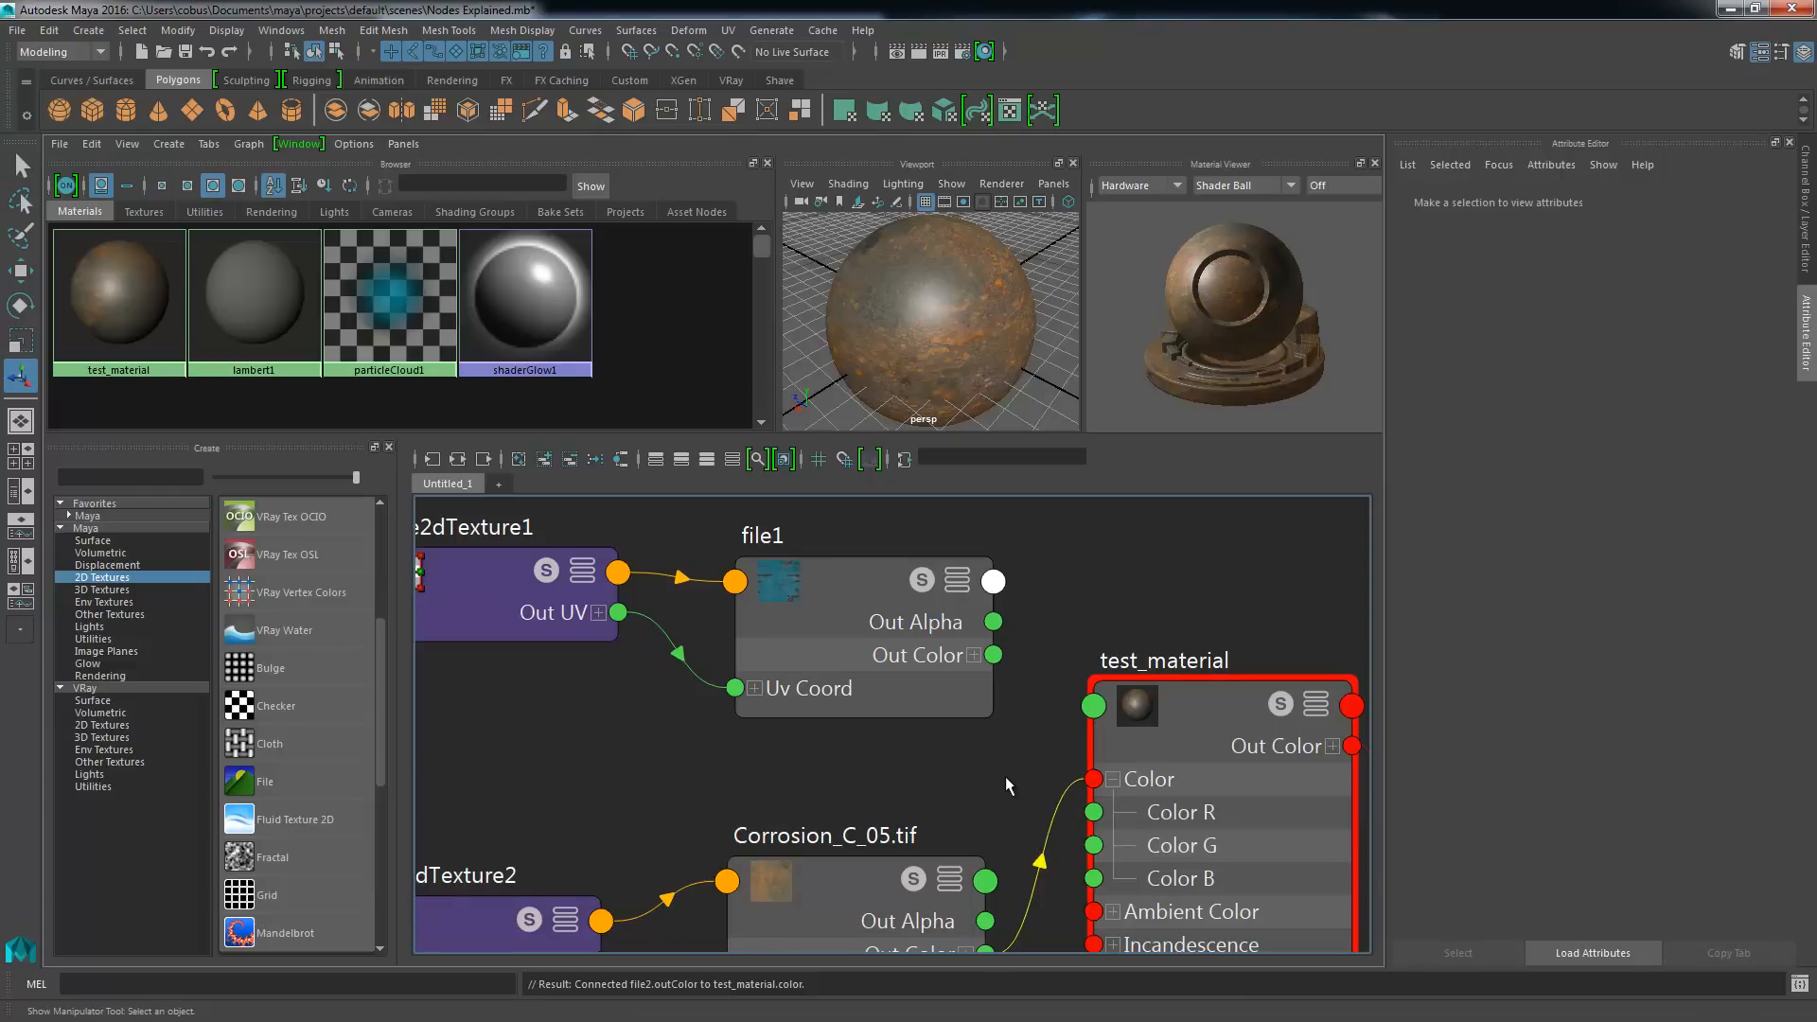
alt+middle_drag(1029, 864, 1037, 754)
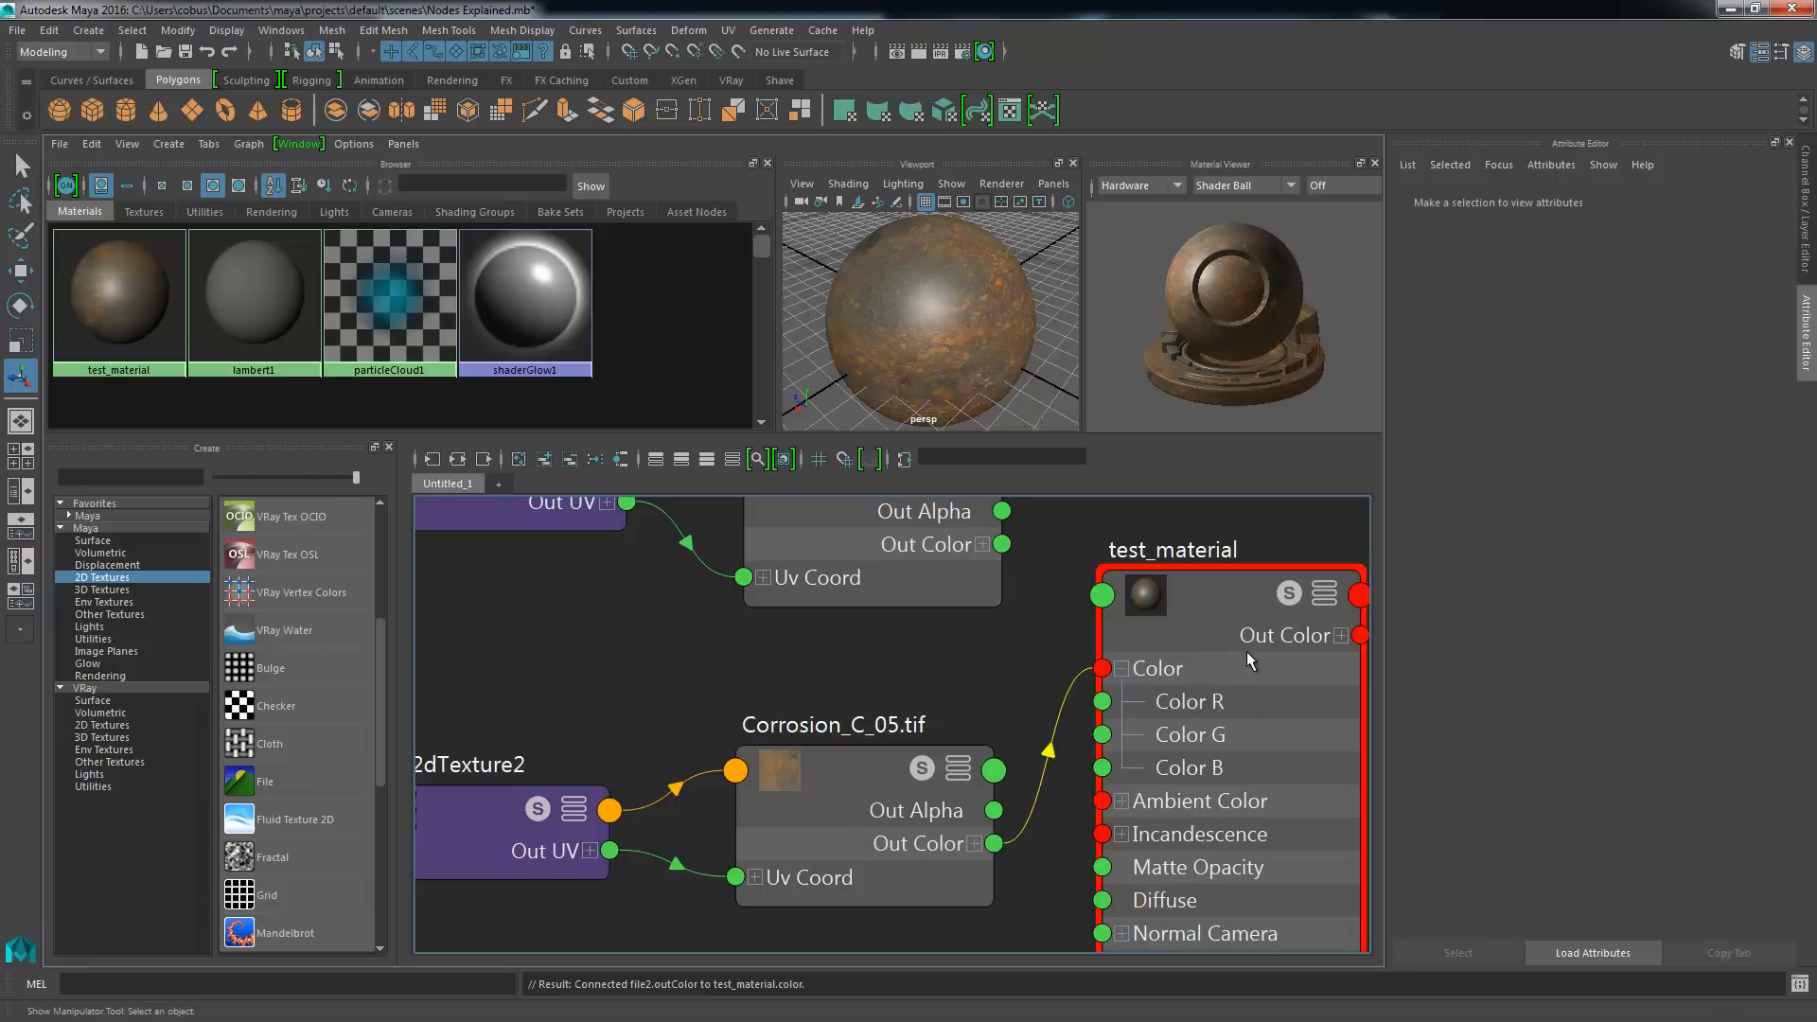
- Move both place2dTexture and file node pairs farther from test_material and delete the connection between Corrosion_C_05.tif and its Color input
scroll(1170, 757, down, 1)
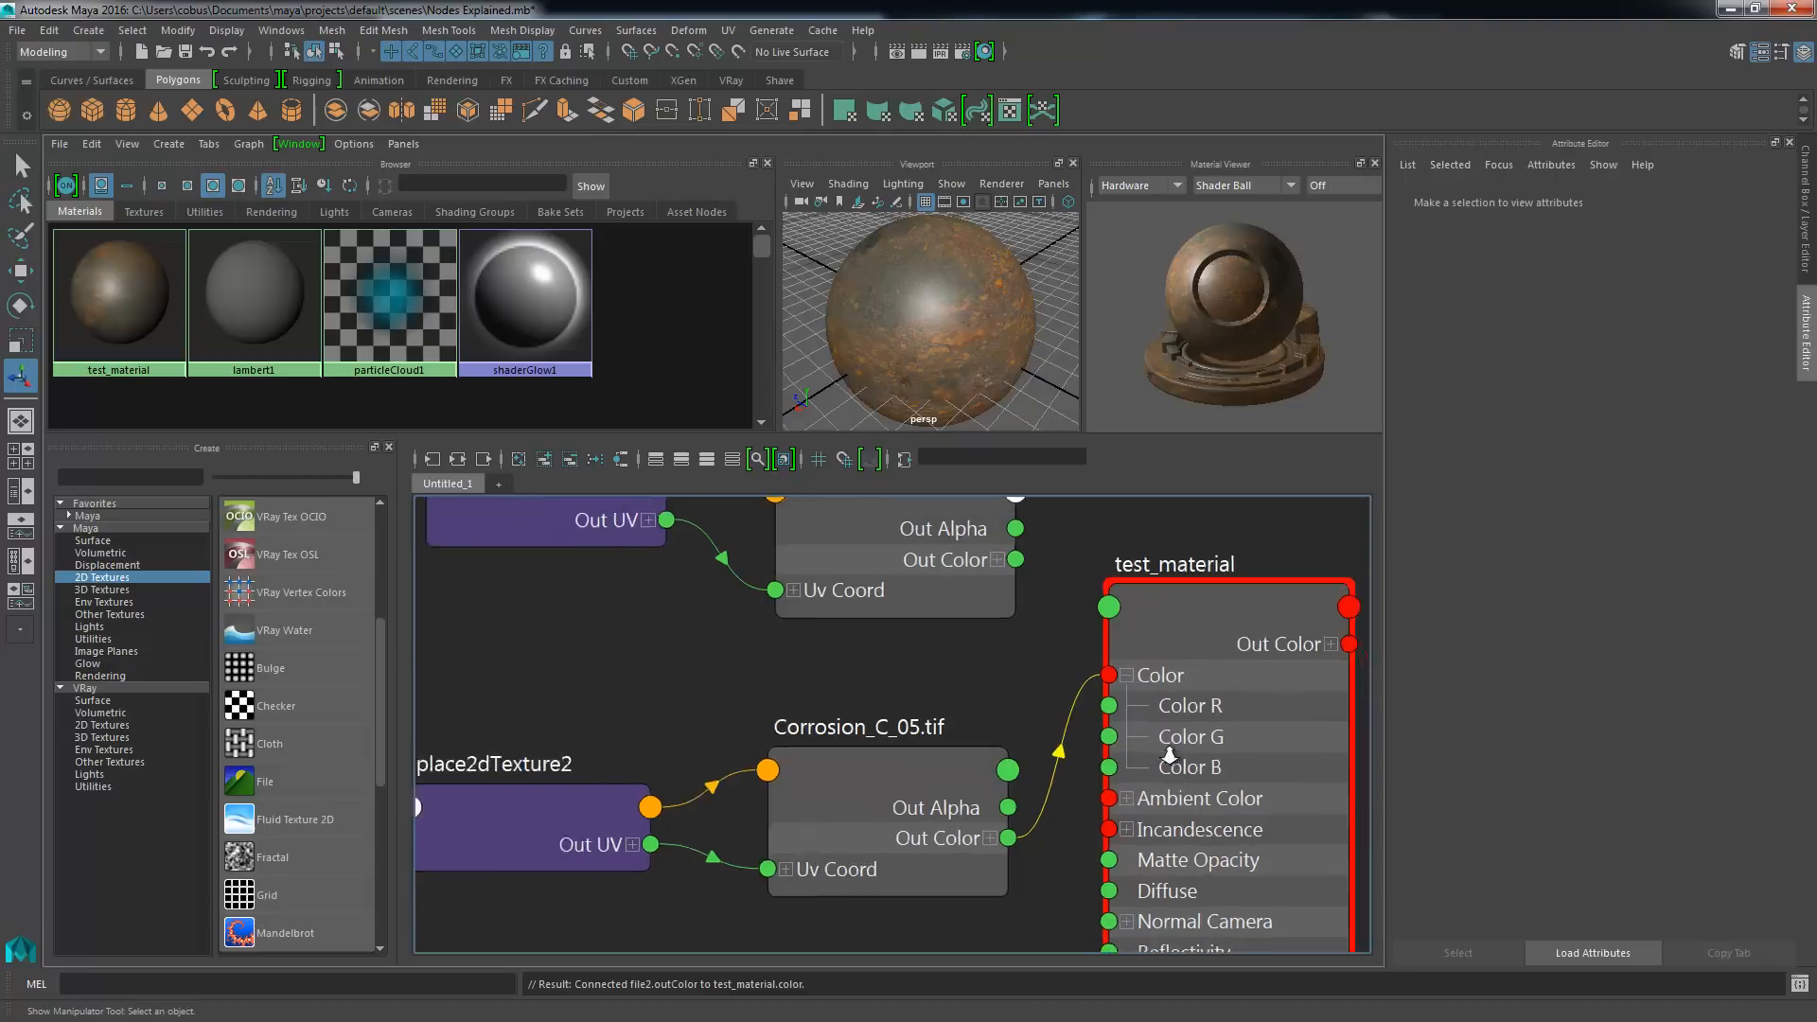
scroll(1171, 754, down, 3)
alt+middle_drag(981, 768, 941, 734)
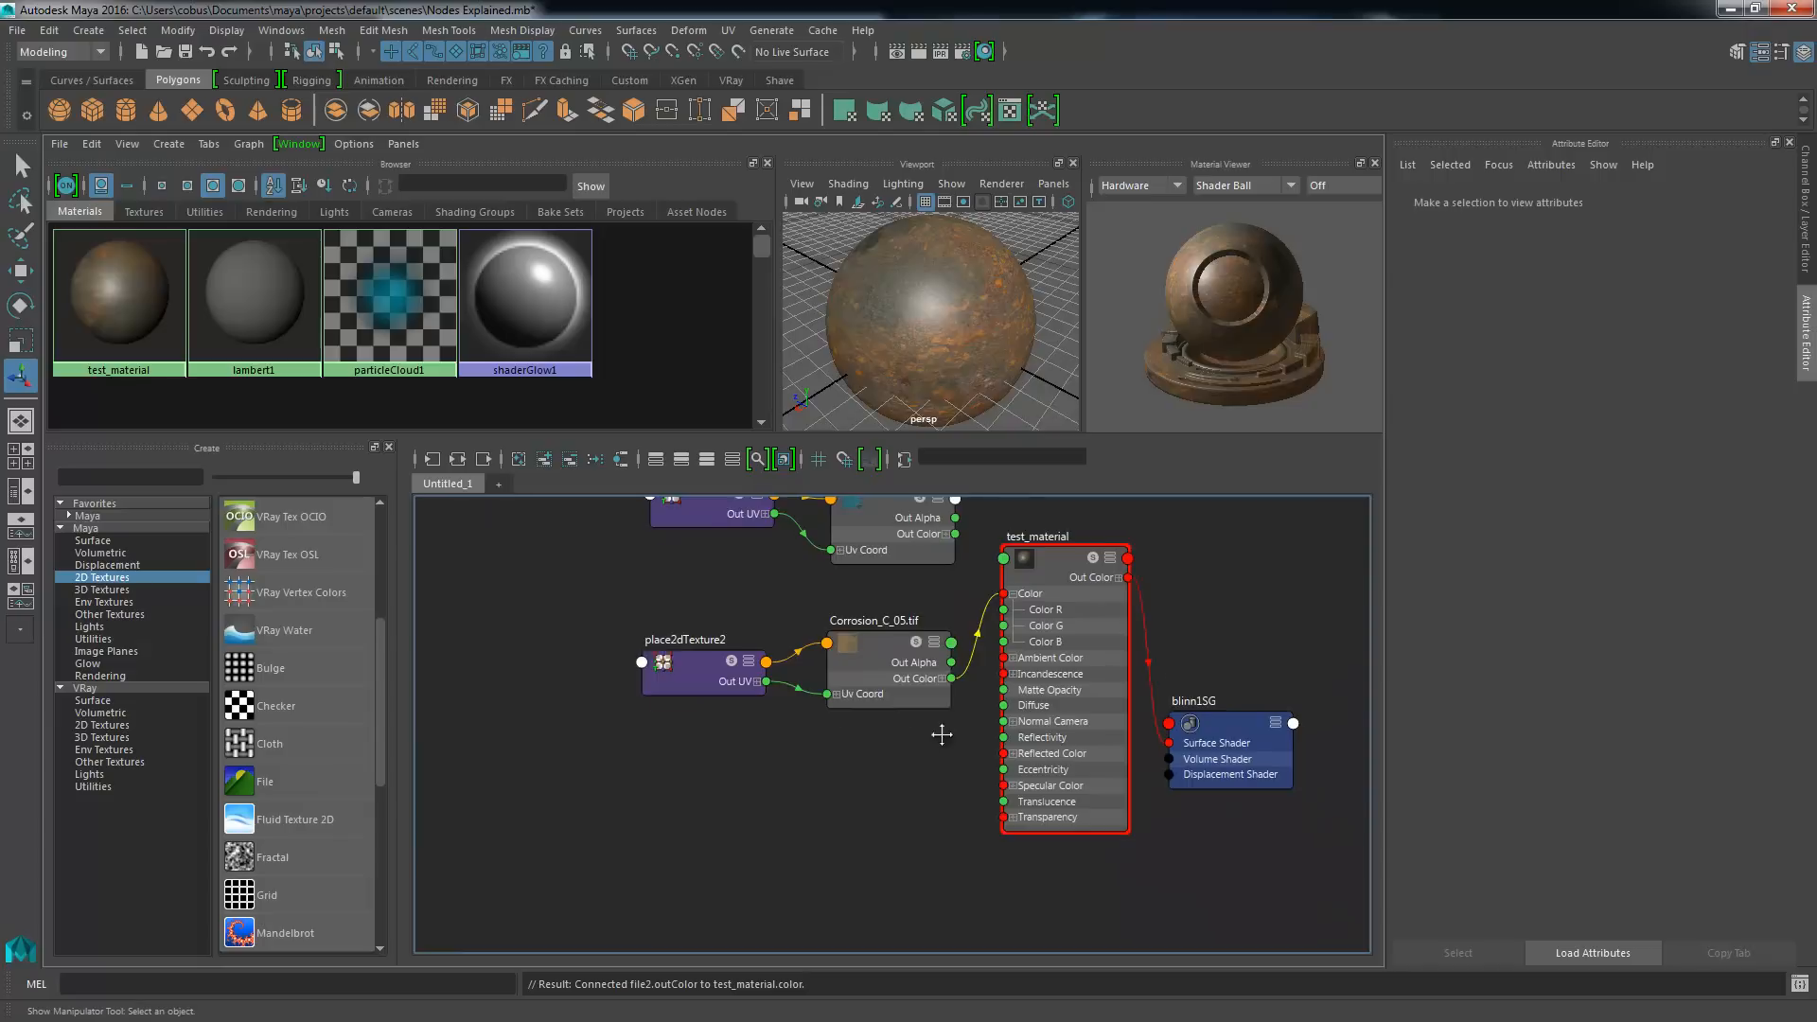
scroll(975, 757, down, 3)
scroll(992, 765, up, 5)
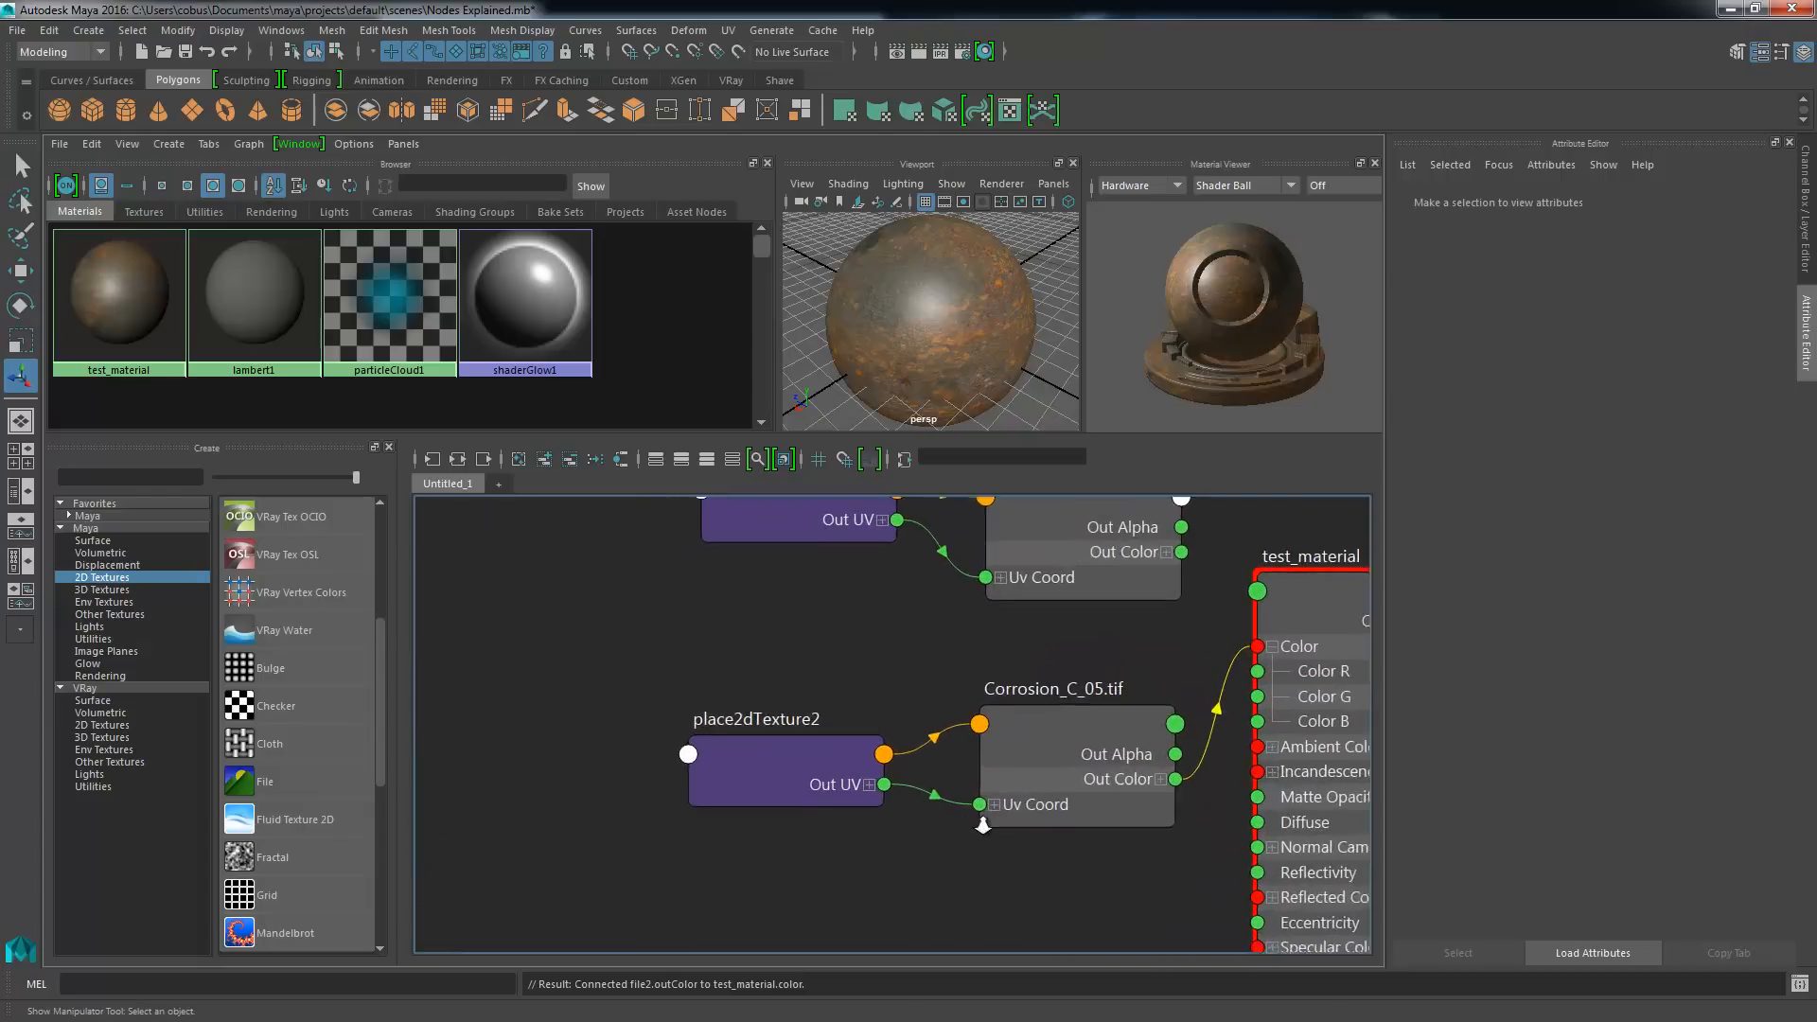
alt+middle_drag(843, 693, 735, 776)
drag(527, 566, 1088, 937)
alt+middle_drag(1088, 932, 854, 940)
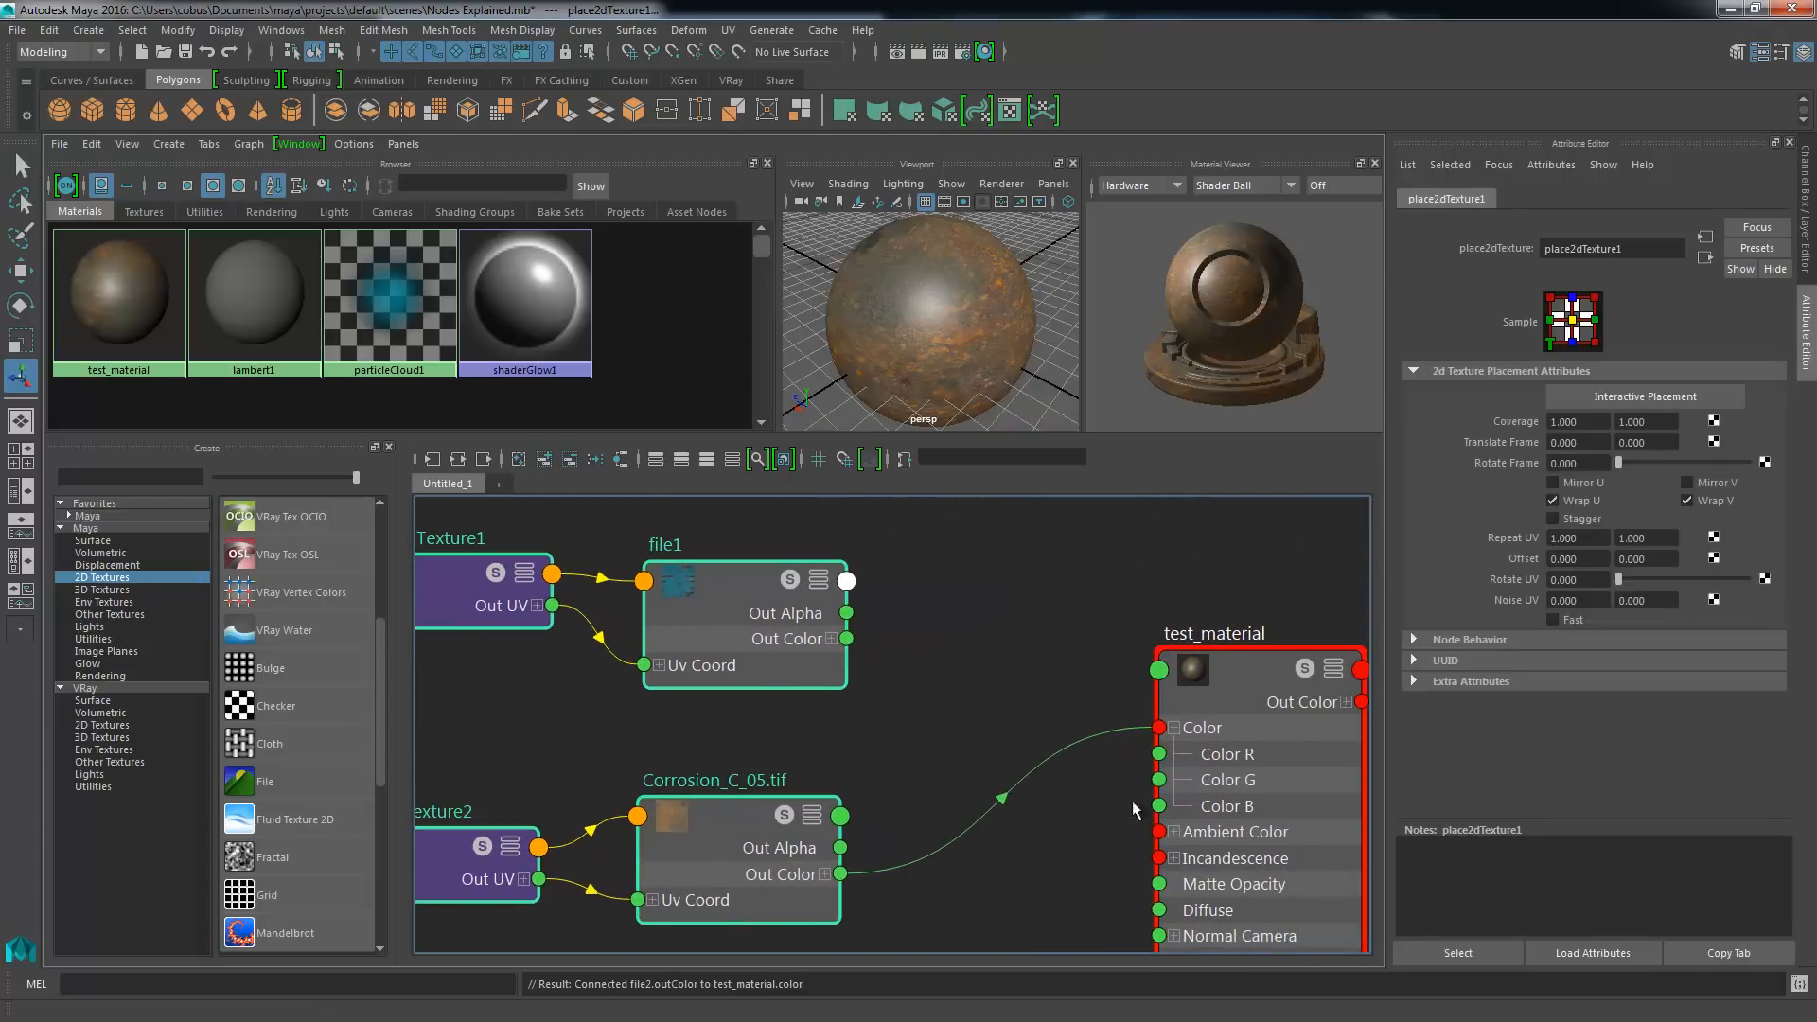
drag(939, 598, 1033, 873)
key(Delete)
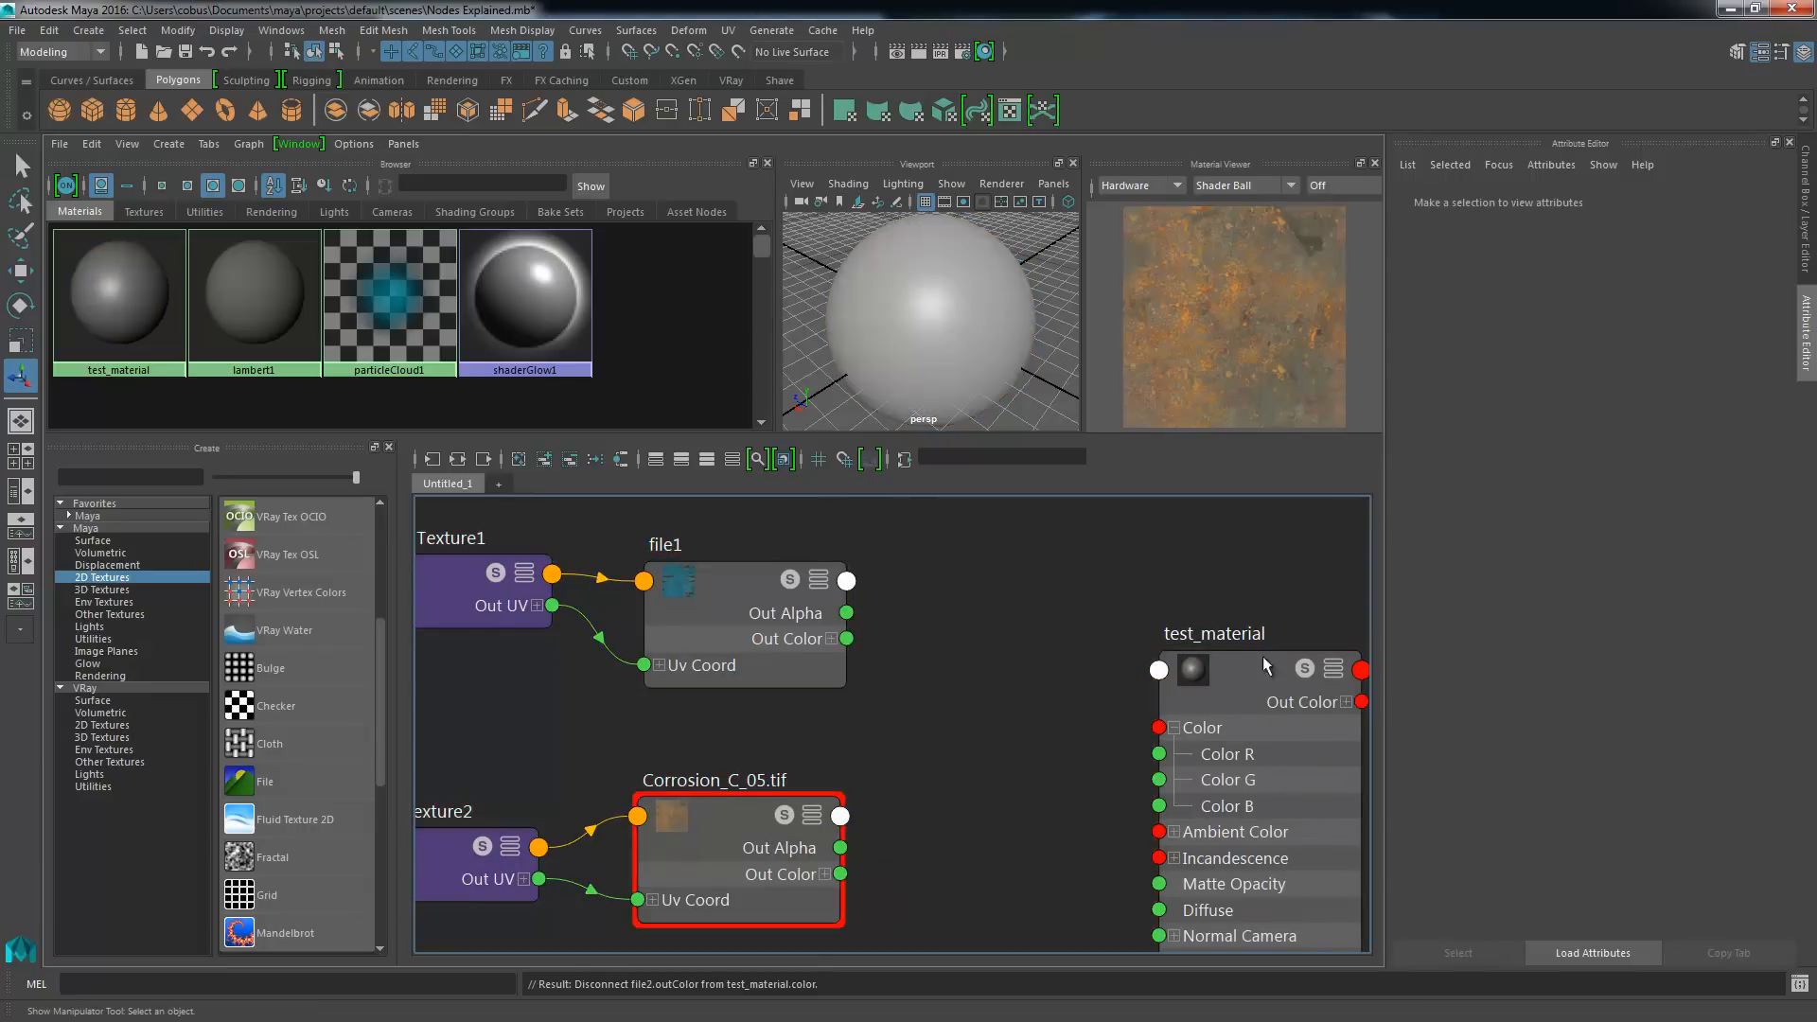
- Create a Layered Texture node, place it beside test_material, and move the two file node pairs away to make room for it
scroll(1168, 685, down, 5)
alt+middle_drag(755, 762, 945, 852)
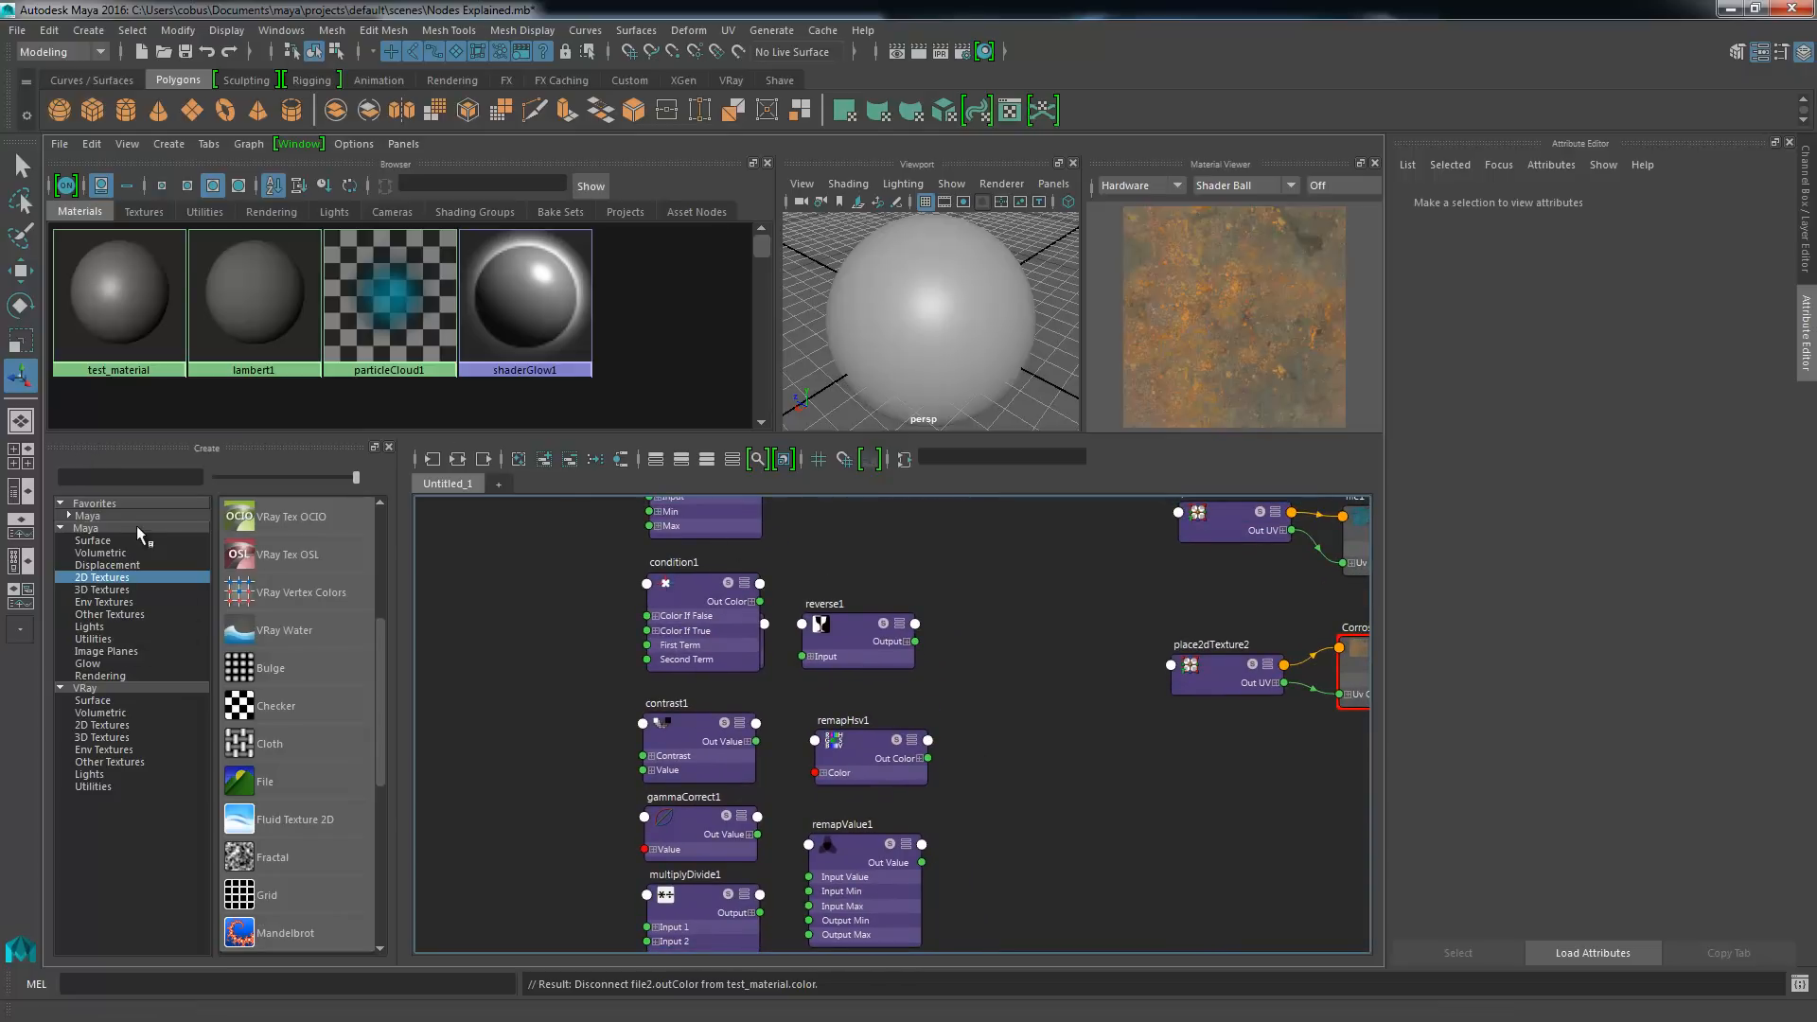
click(94, 616)
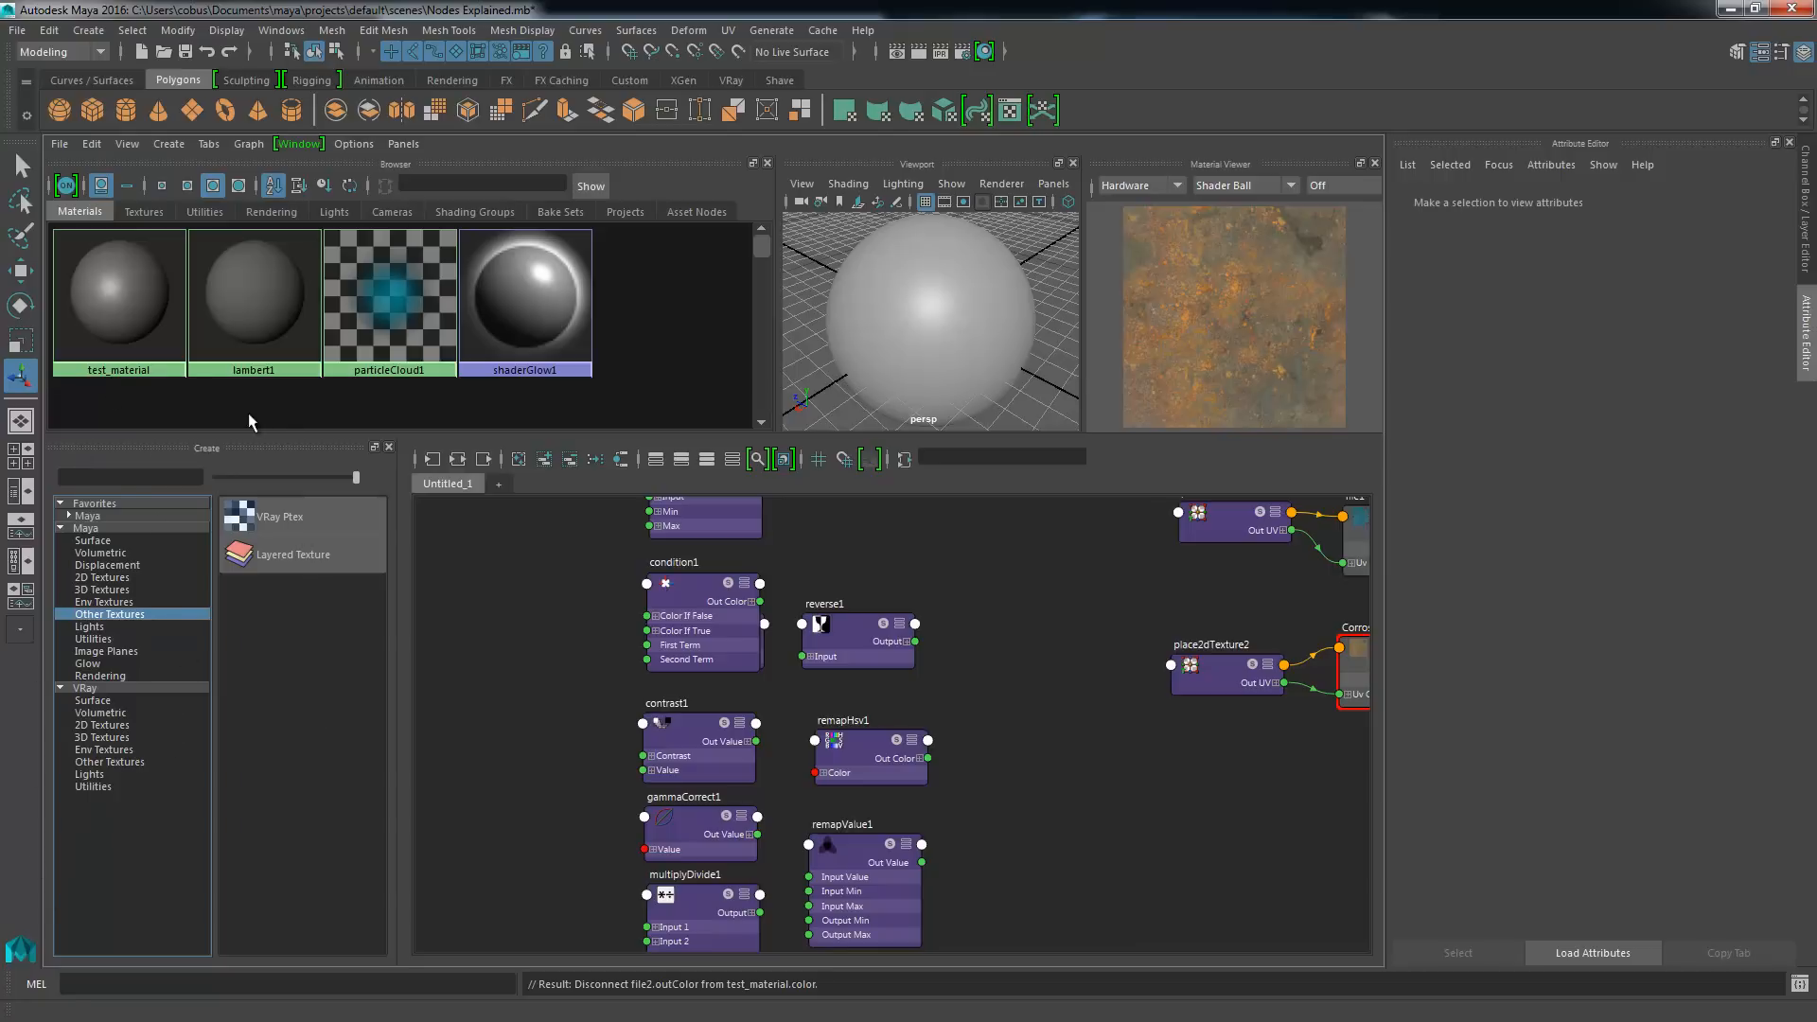
click(280, 558)
alt+middle_drag(1282, 722, 876, 782)
drag(946, 696, 1112, 662)
drag(642, 553, 992, 806)
drag(985, 750, 848, 759)
- Select layeredTexture1 and set up its attributes with two layers, removing the surplus one
click(1100, 679)
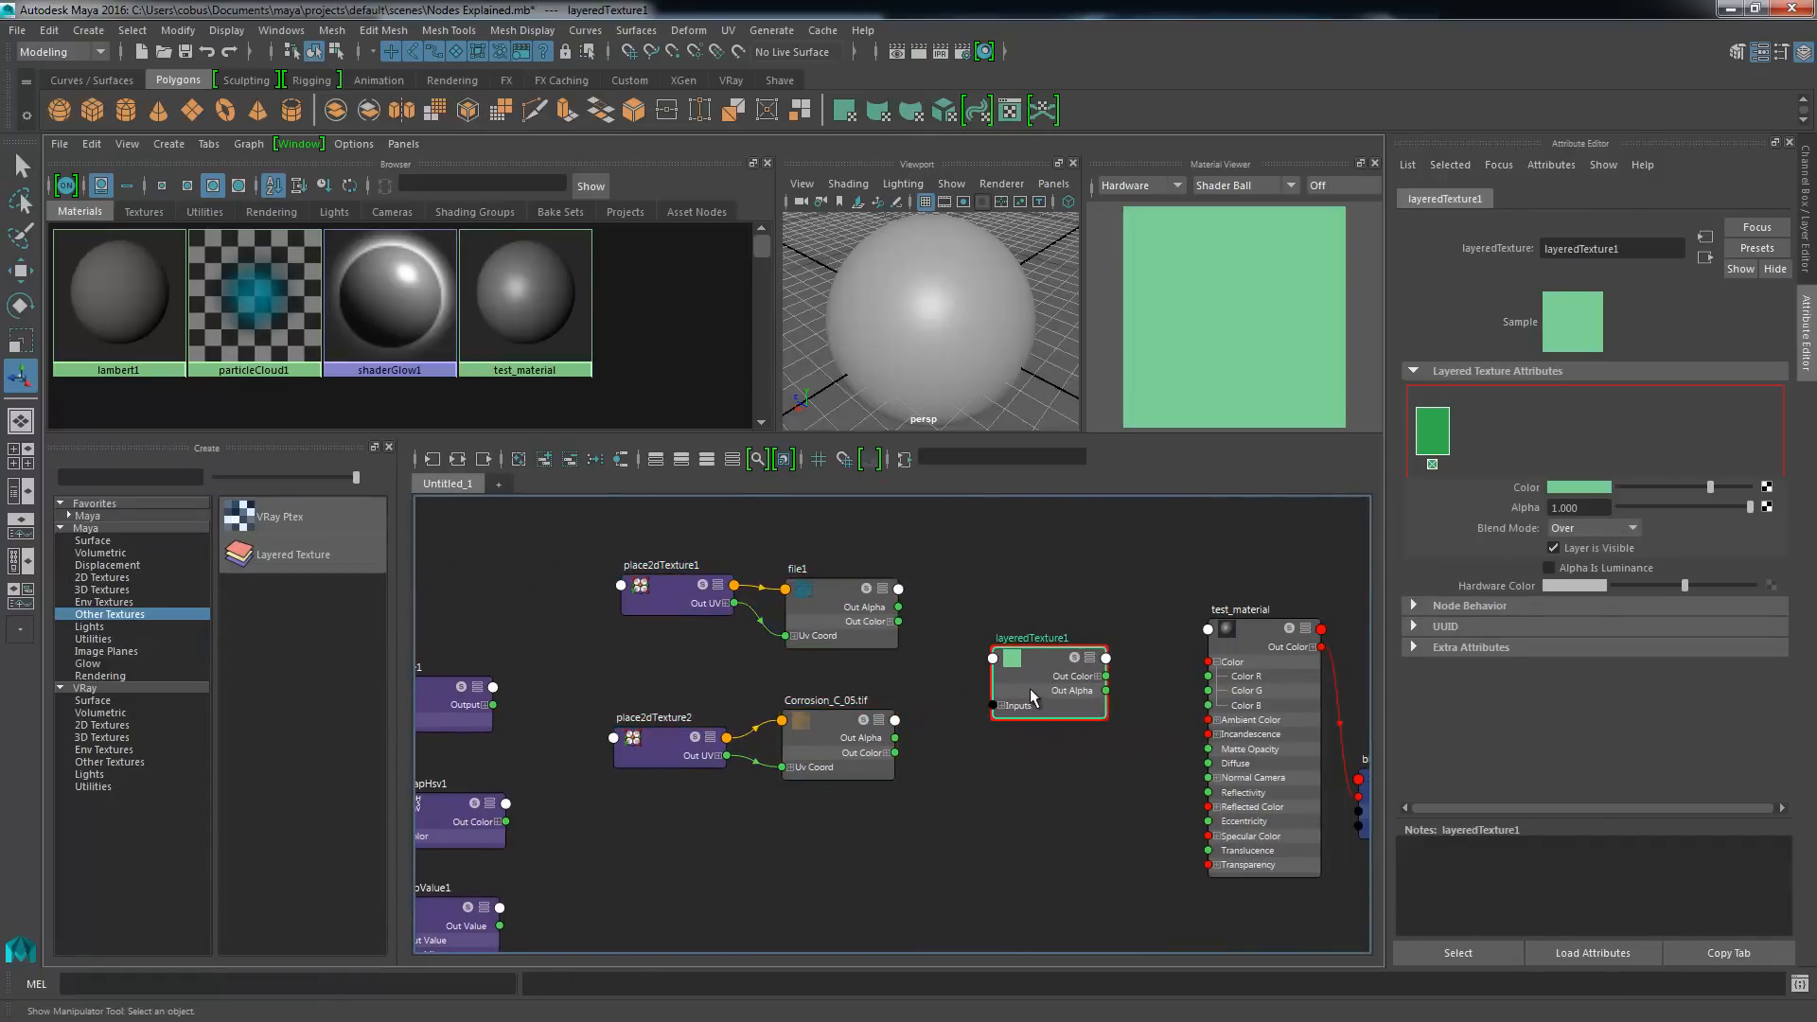
scroll(1030, 689, up, 2)
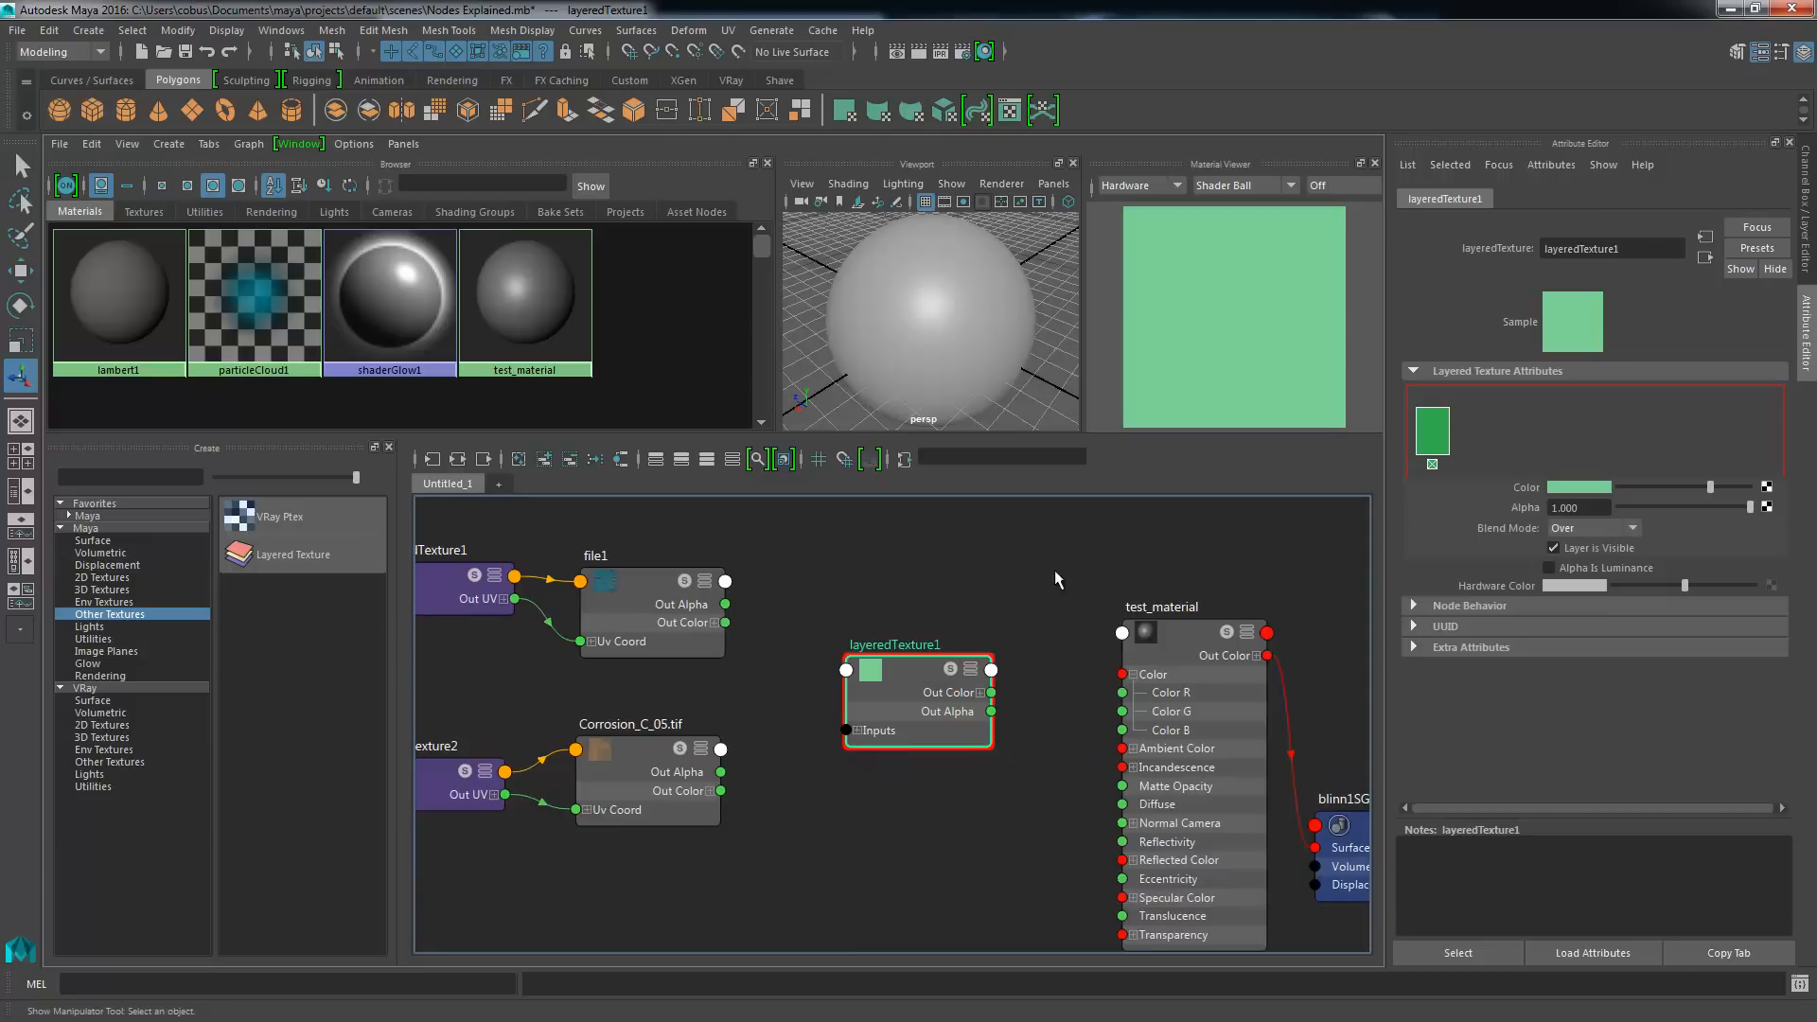
drag(901, 683, 910, 680)
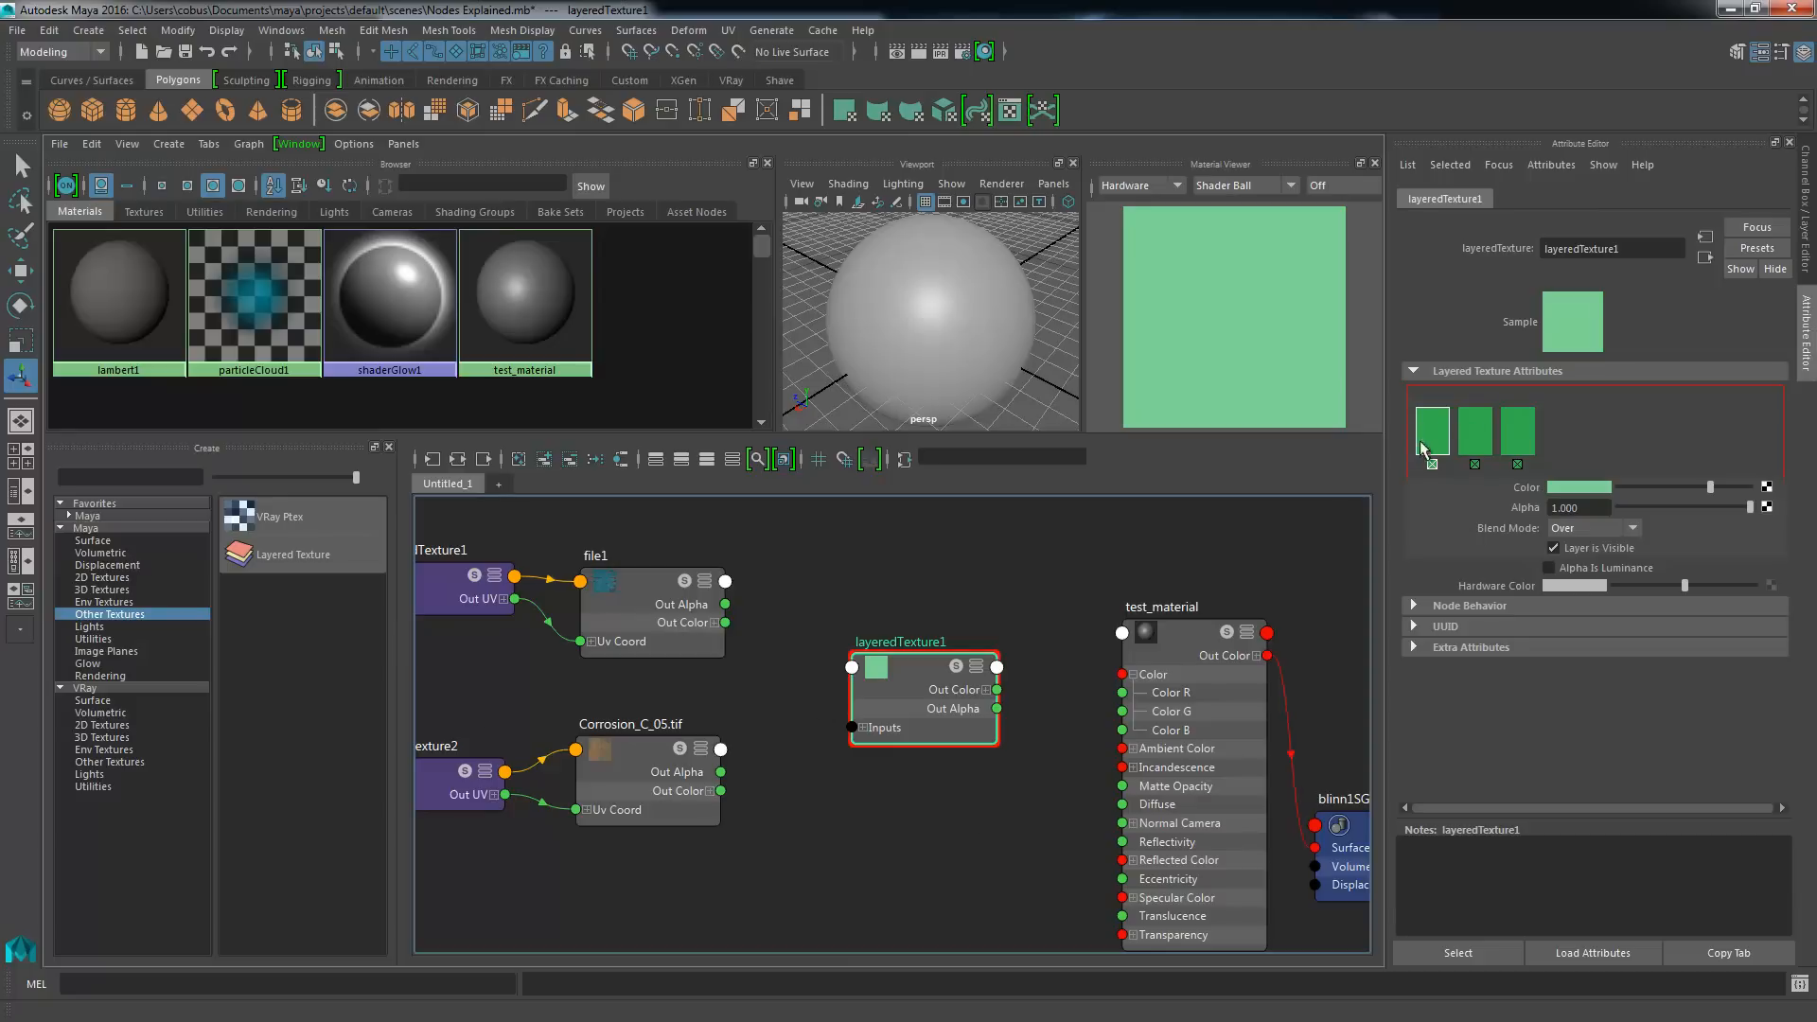
click(1474, 465)
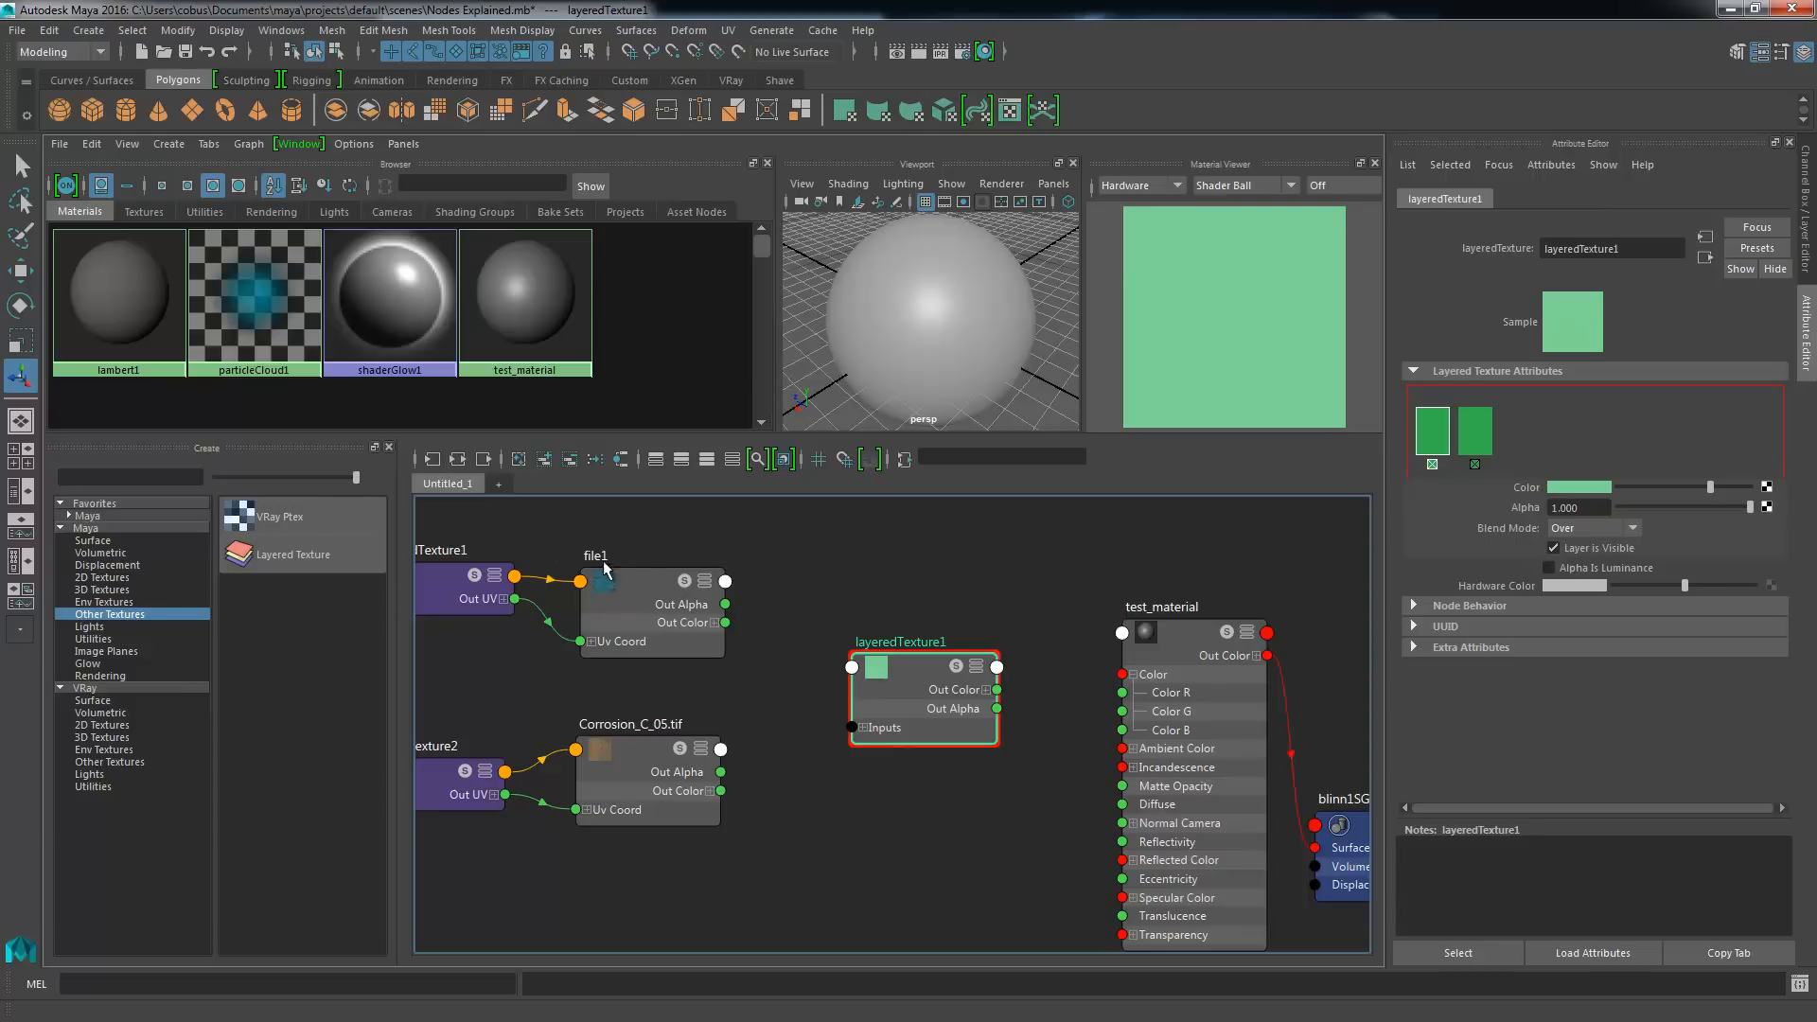
- Connect file1's Out Color to the color of layeredTexture1's first layer
alt+right_drag(602, 605, 936, 632)
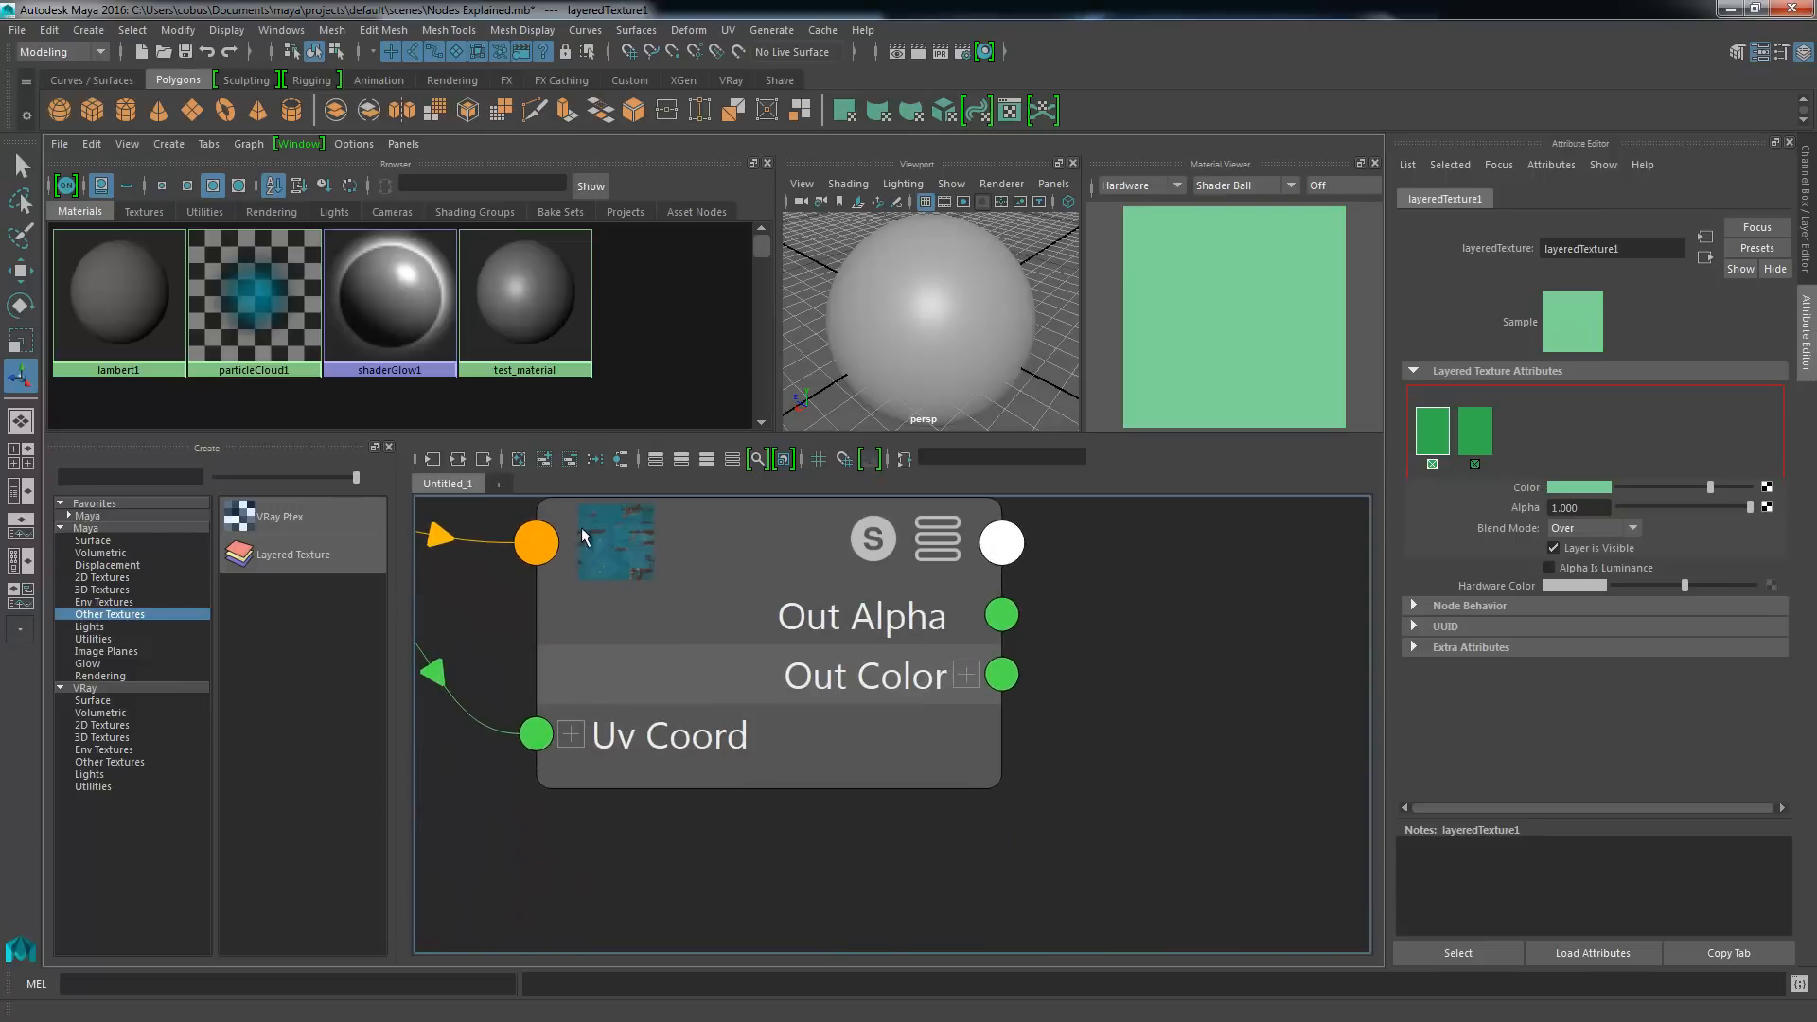
click(599, 526)
scroll(1094, 678, down, 5)
alt+middle_drag(996, 610, 816, 613)
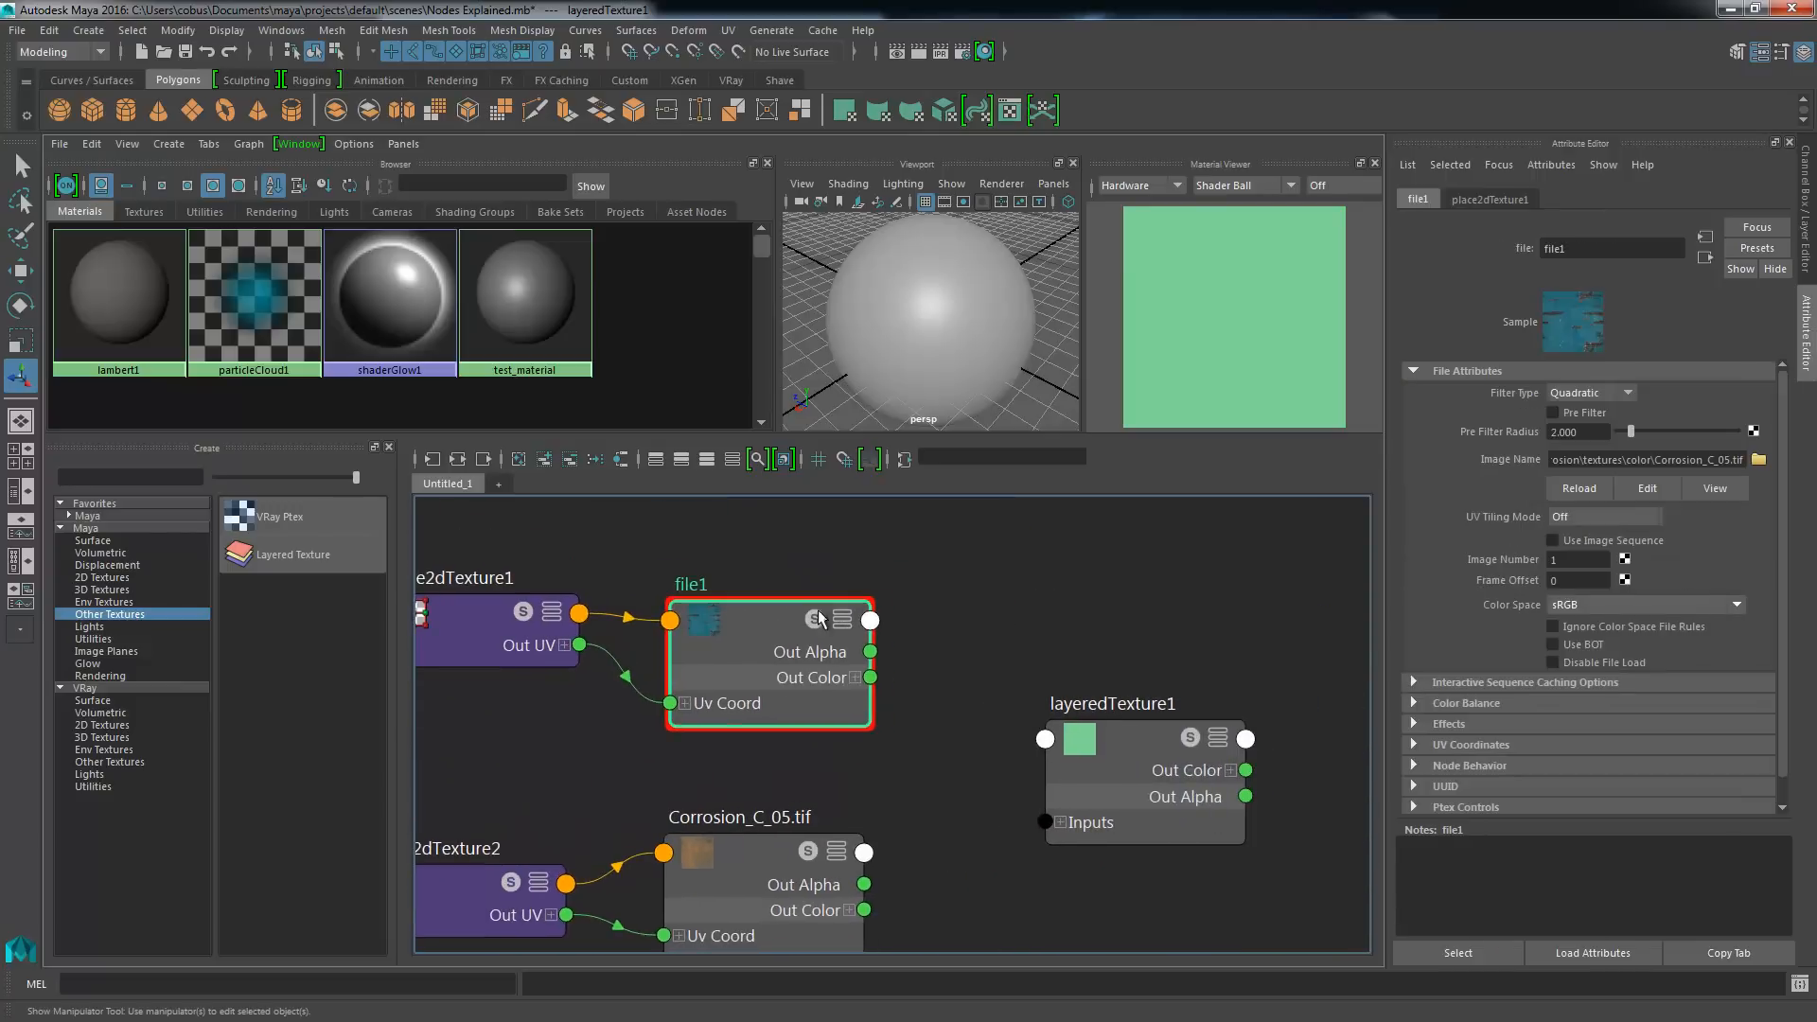
alt+right_drag(655, 620, 766, 626)
alt+middle_drag(948, 642, 524, 507)
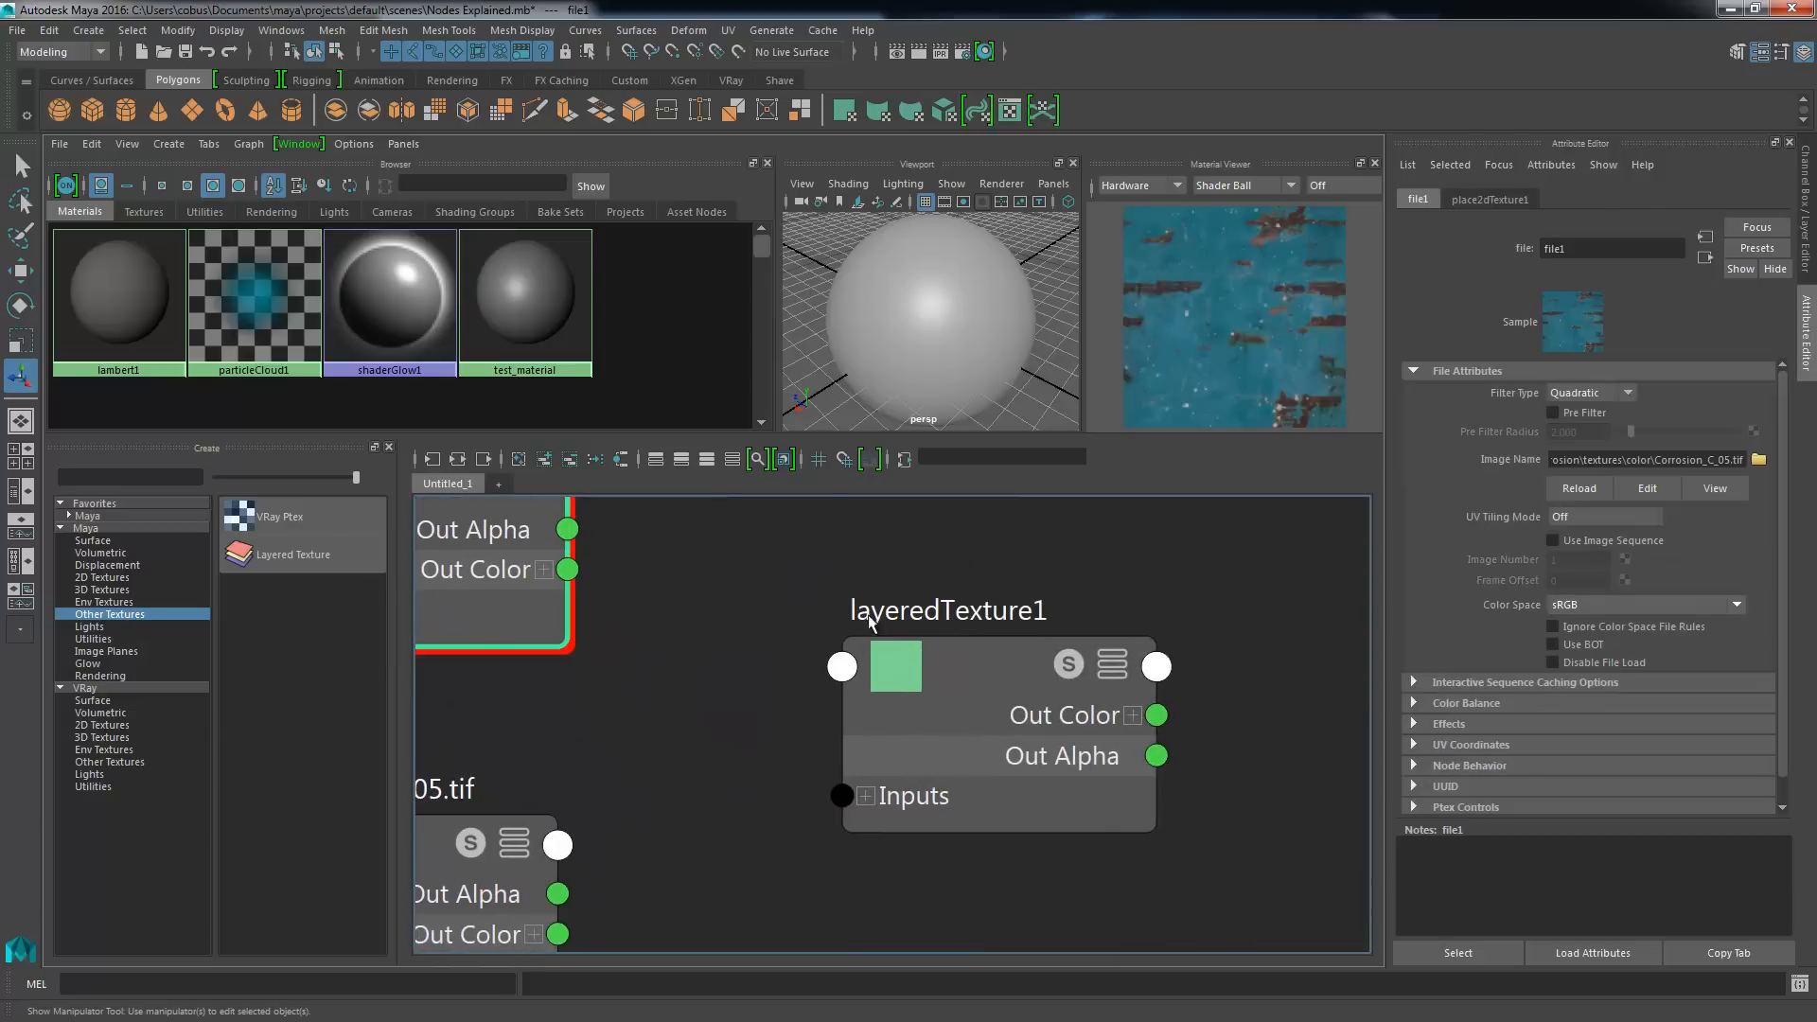
alt+middle_drag(882, 675, 984, 661)
scroll(1114, 752, down, 2)
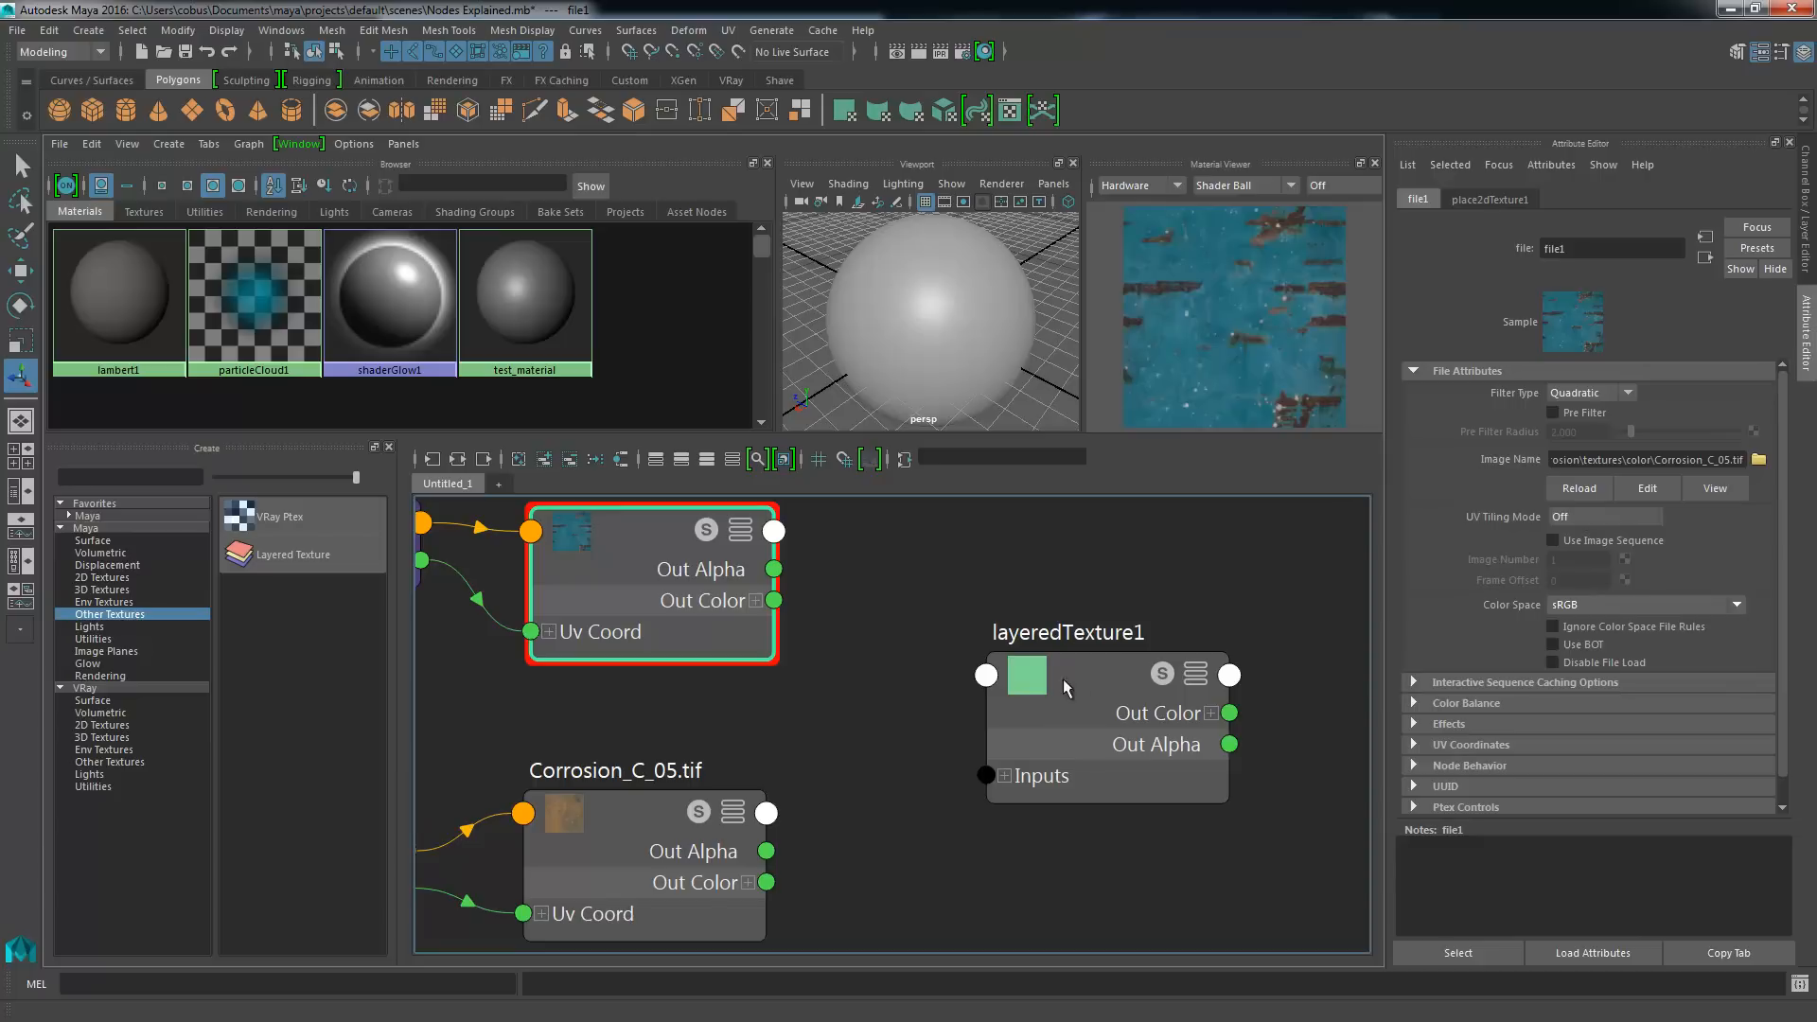
click(1028, 681)
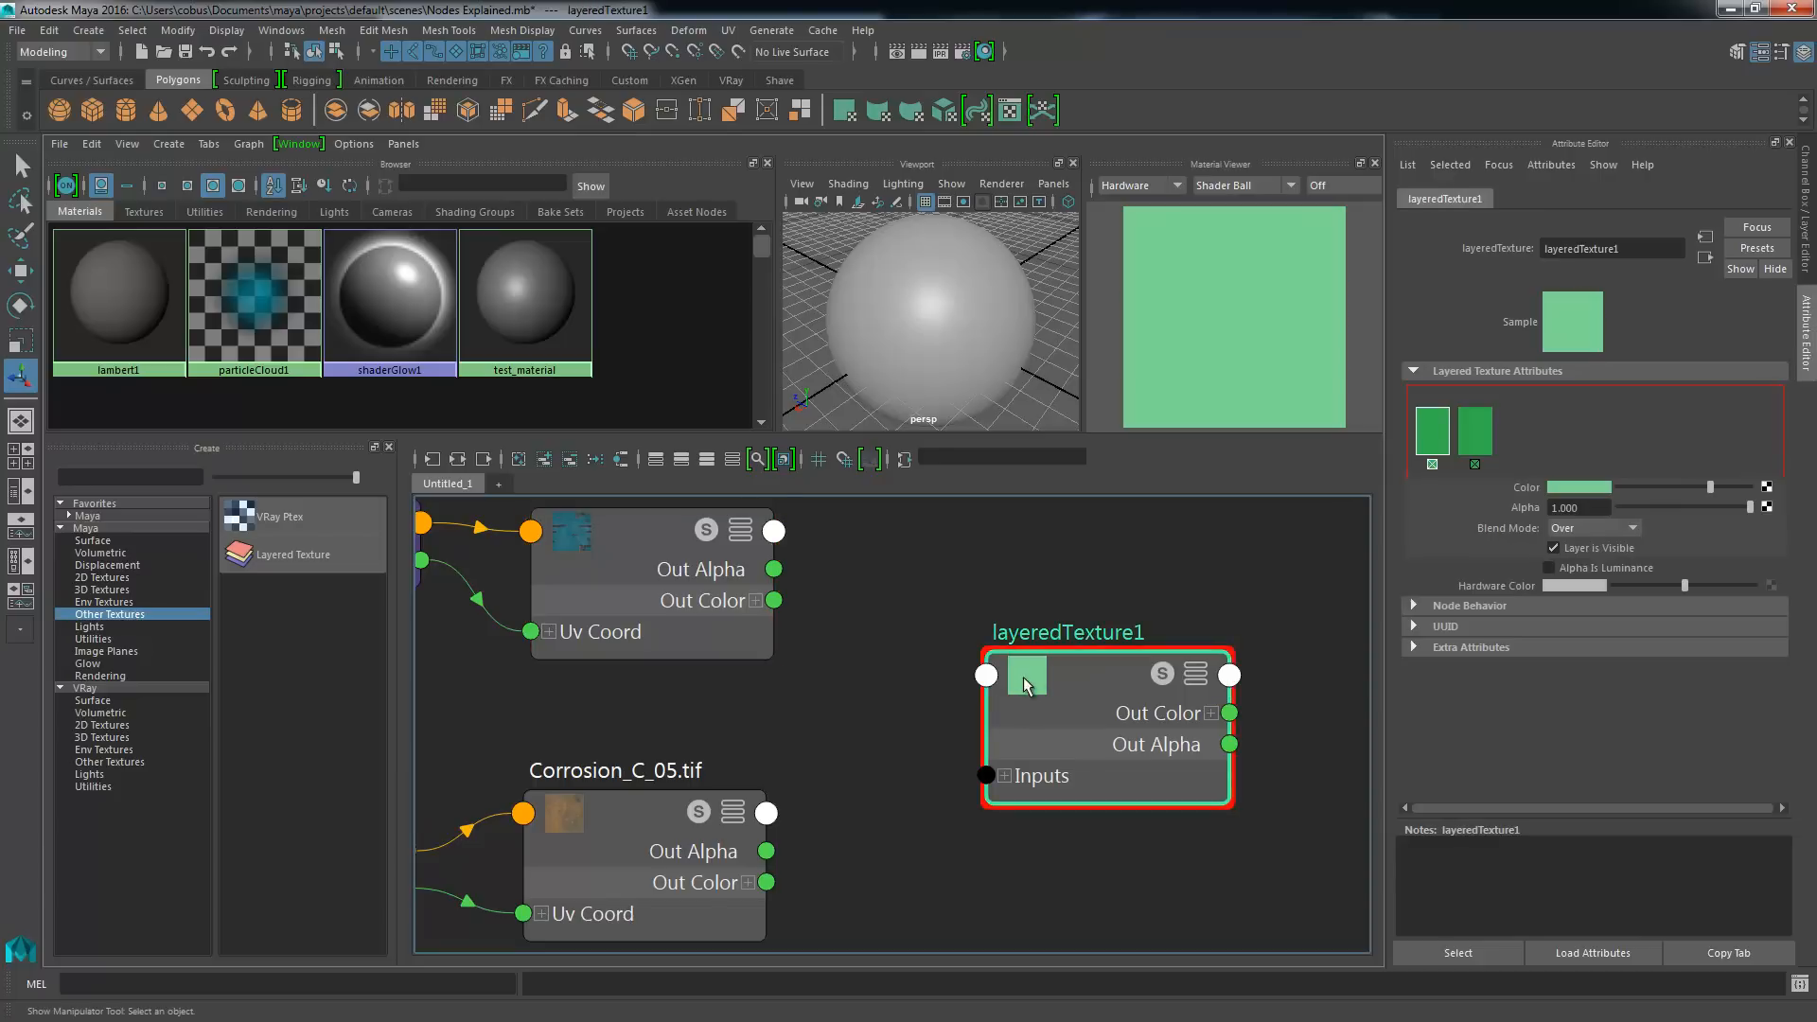
middle_drag(574, 536, 1525, 494)
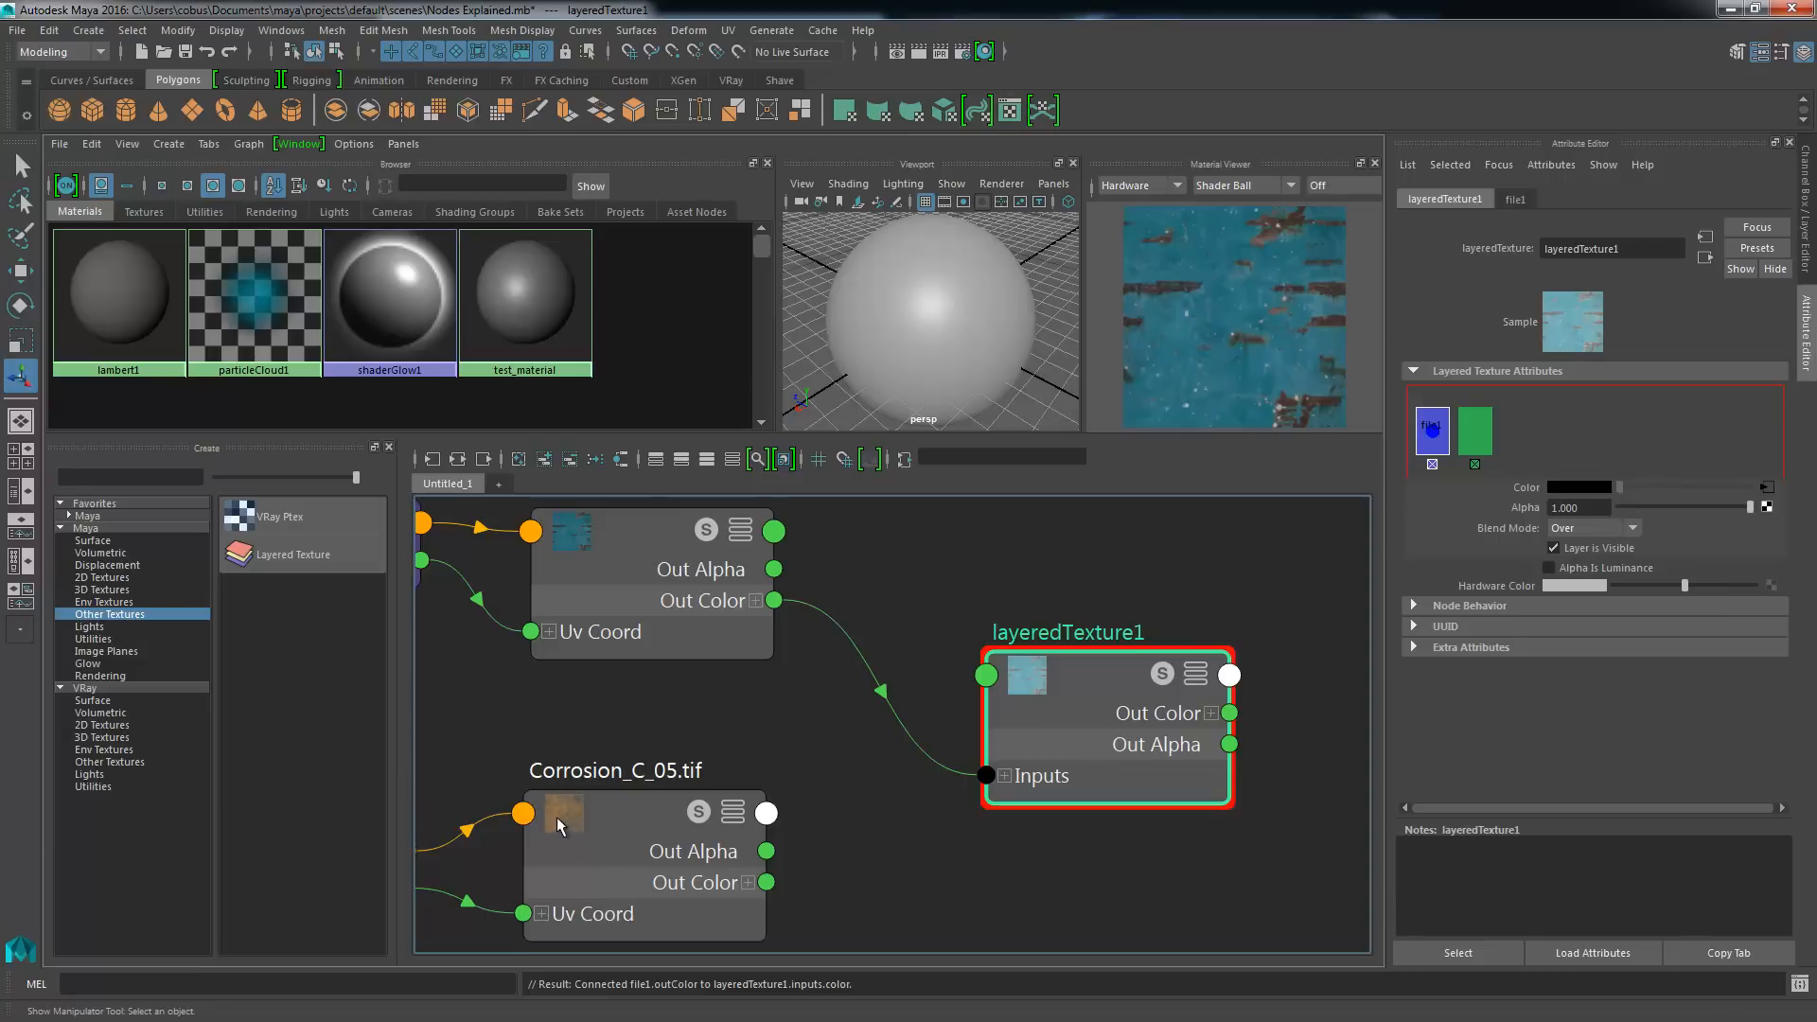
middle_drag(556, 815, 1484, 436)
middle_drag(1530, 424, 1533, 425)
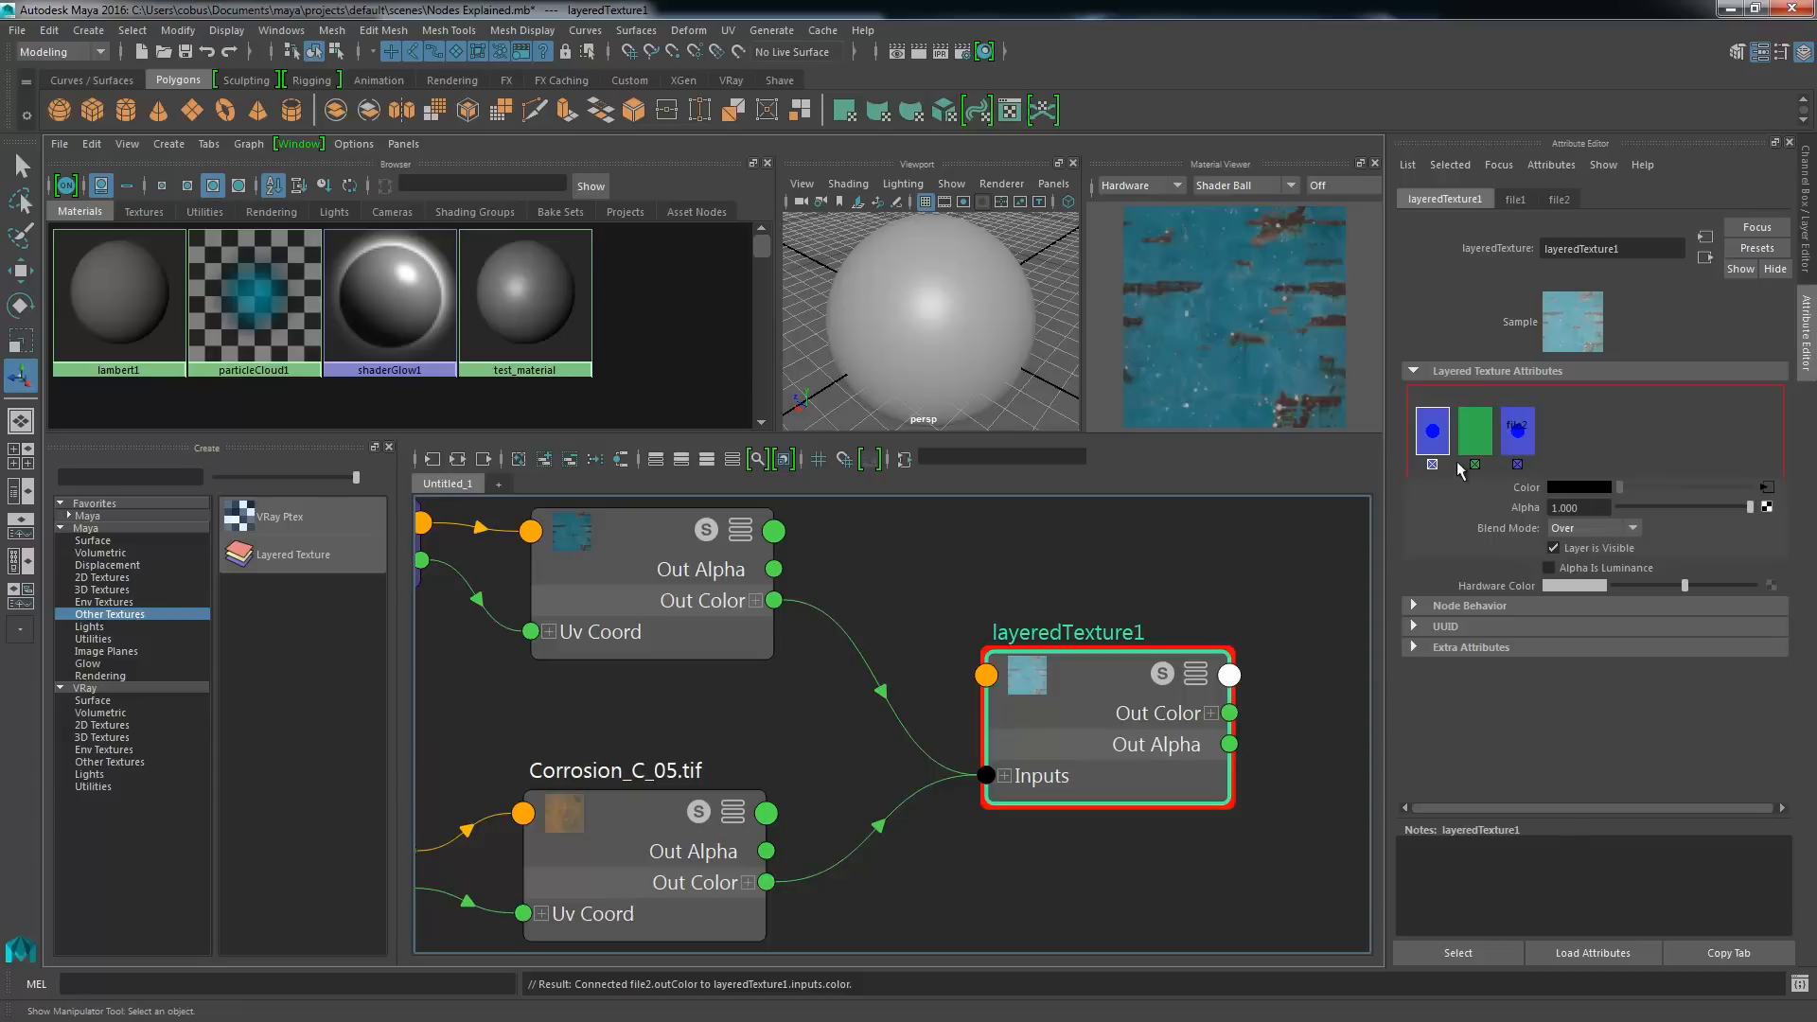
click(1518, 465)
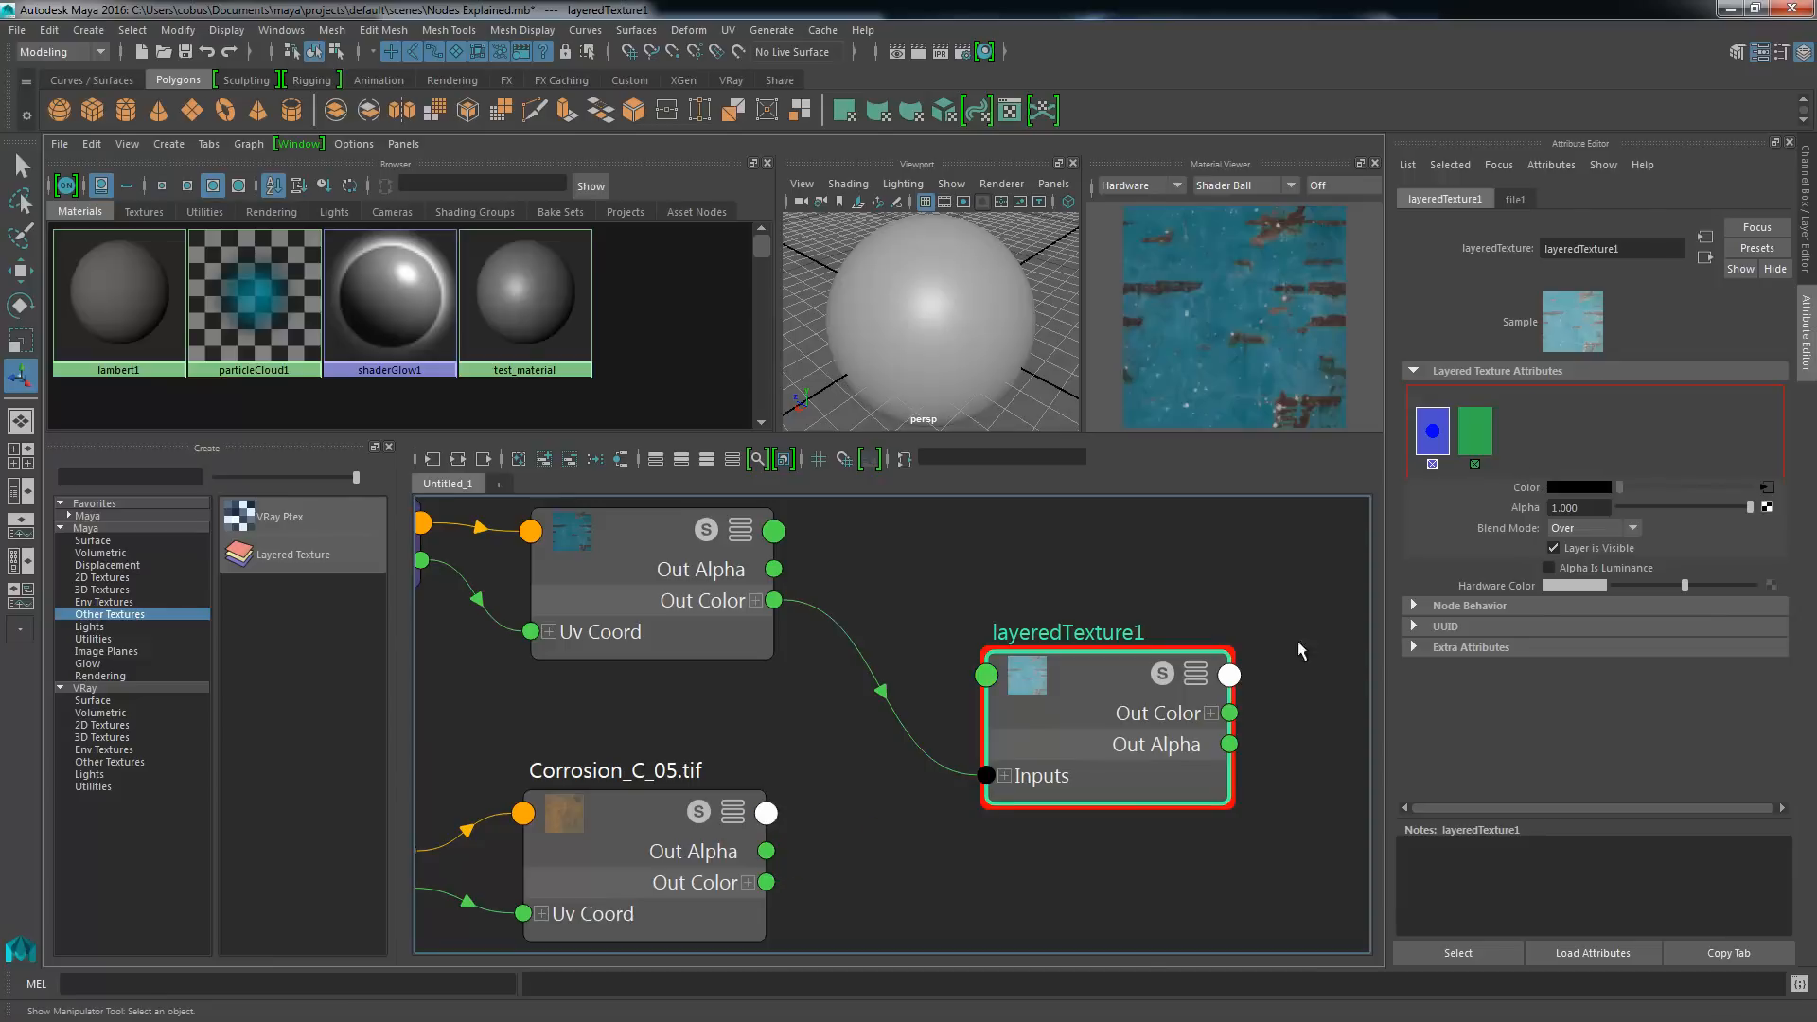
- Select layeredTexture1's second layer and connect Corrosion_C_05.tif's Out Color to its color
click(1479, 435)
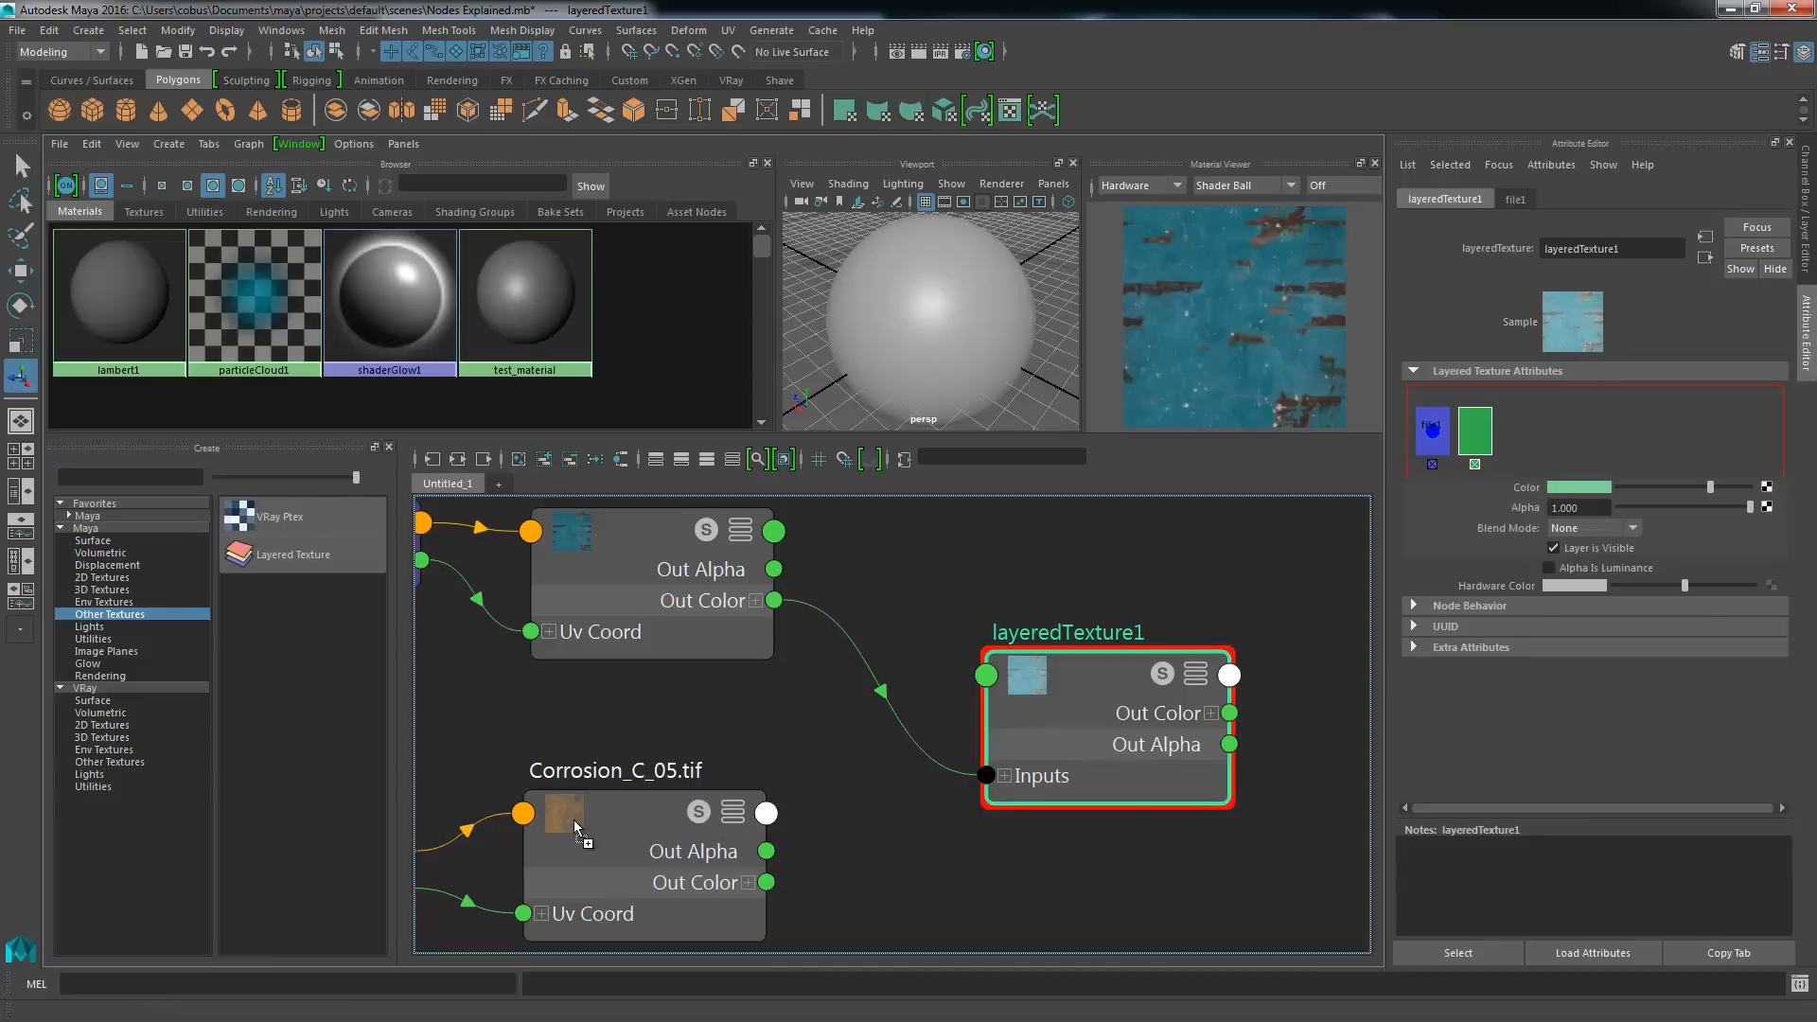
middle_drag(575, 826, 1508, 491)
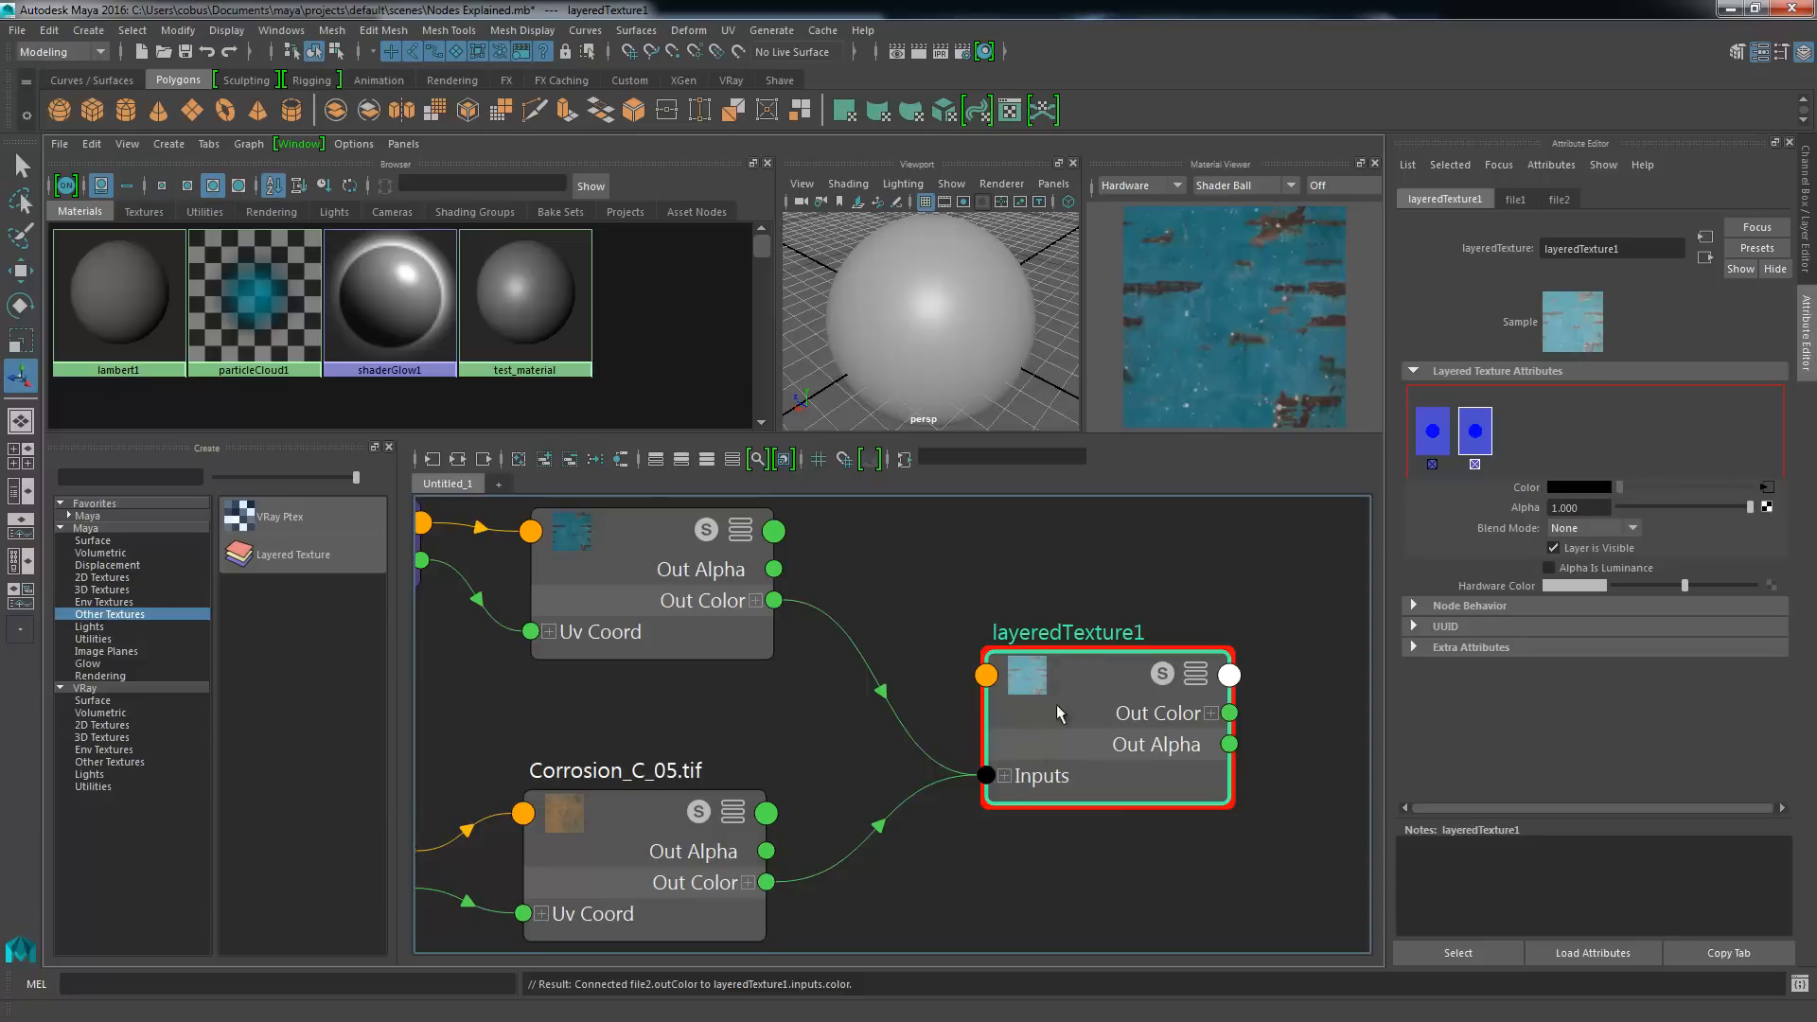
- Connect layeredTexture1's Out Color to test_material's Color input and inspect the layered texture on the sphere
scroll(1058, 715, up, 2)
alt+middle_drag(1058, 714, 724, 659)
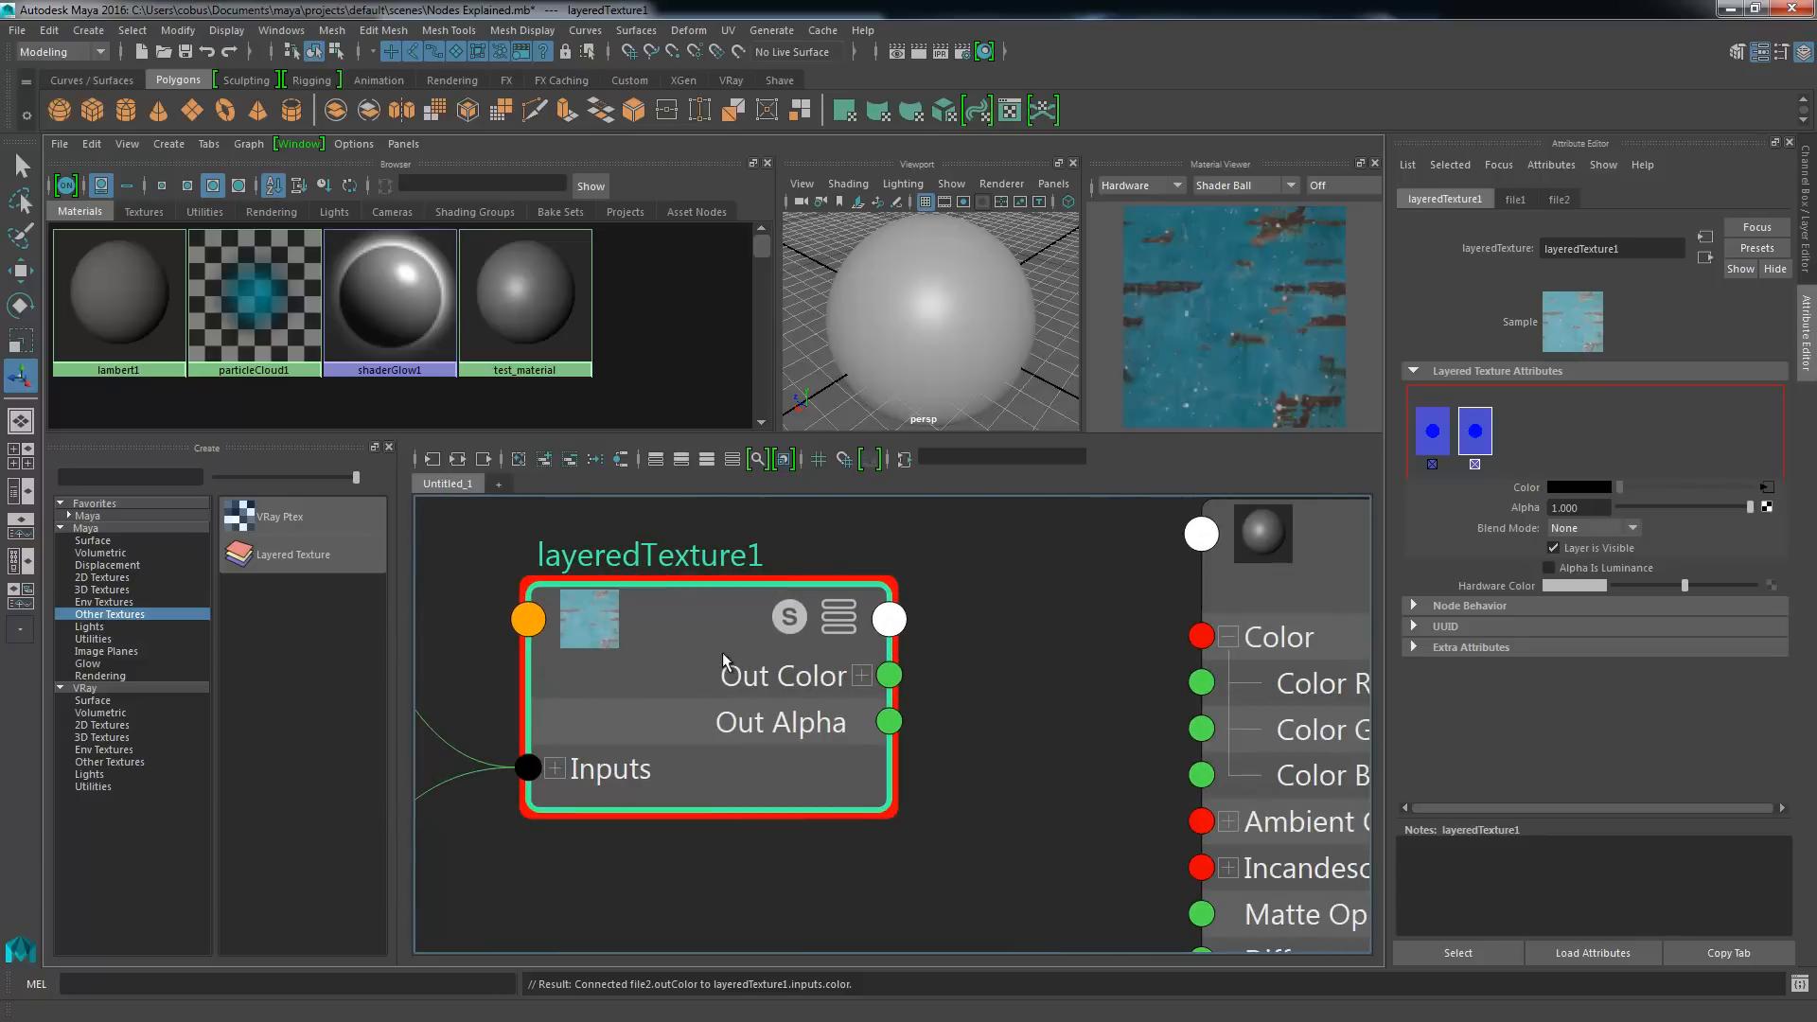
alt+middle_drag(959, 722, 888, 677)
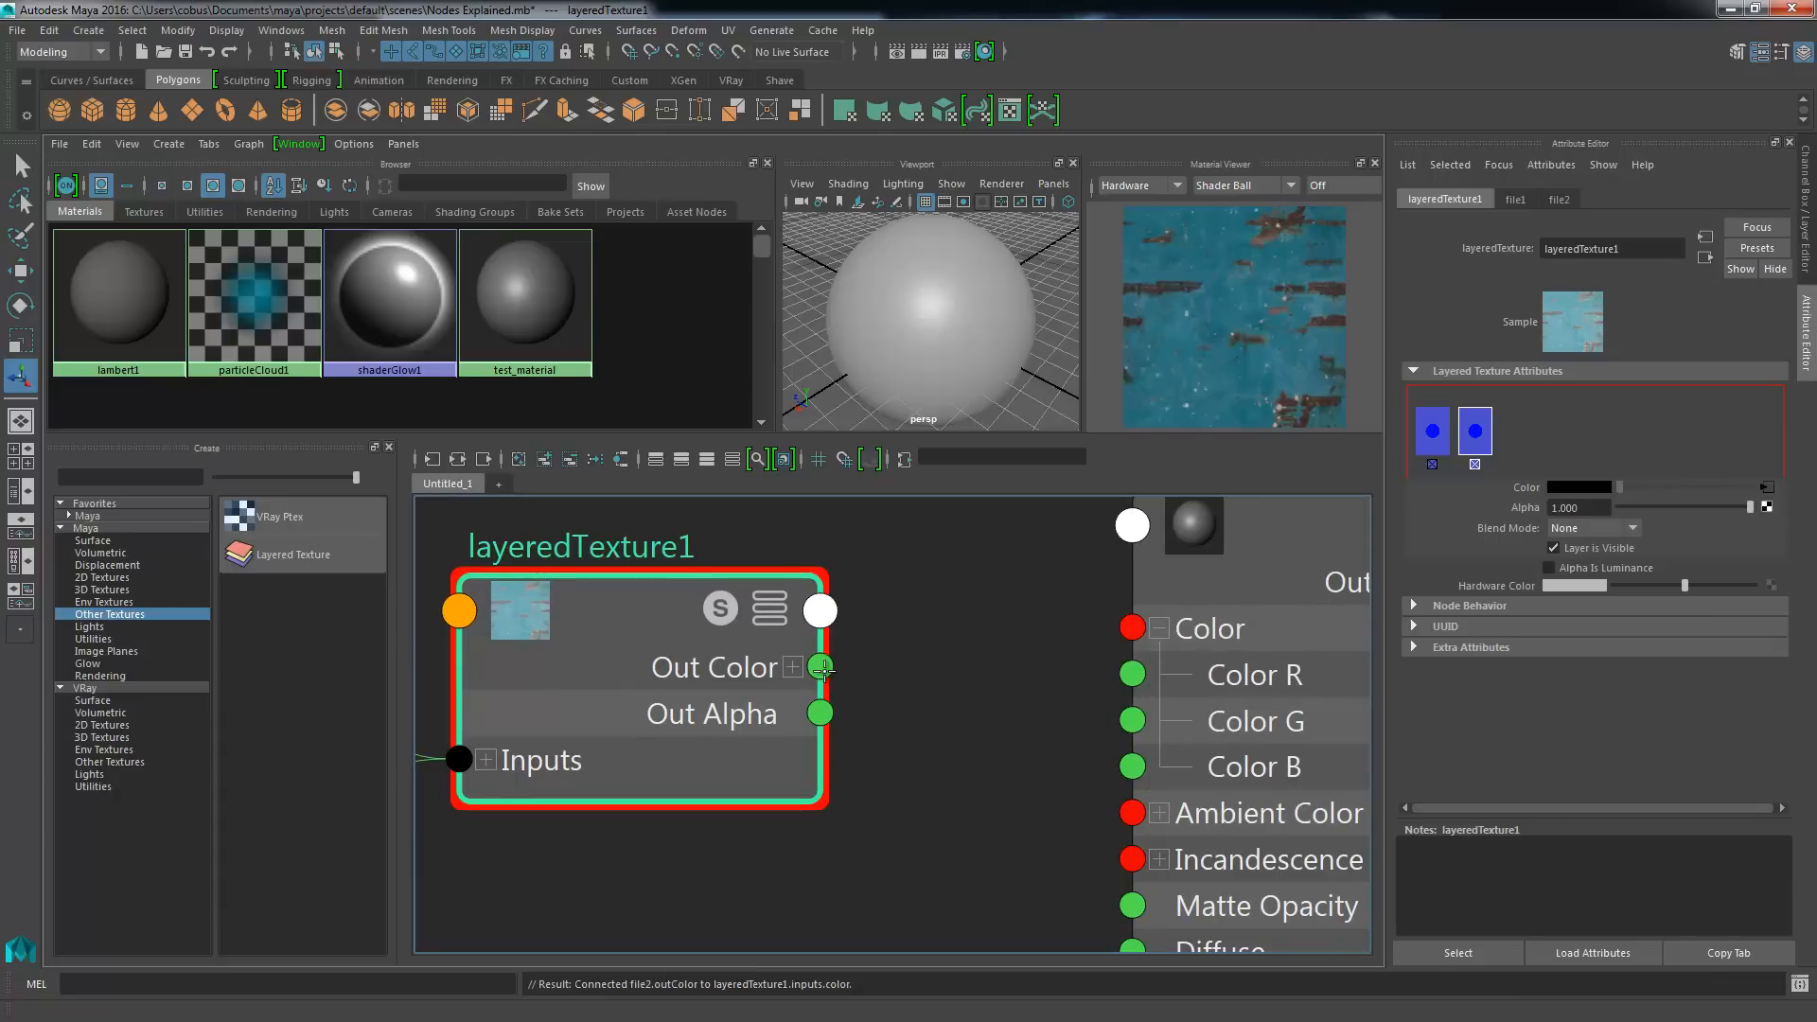
drag(822, 668, 1136, 628)
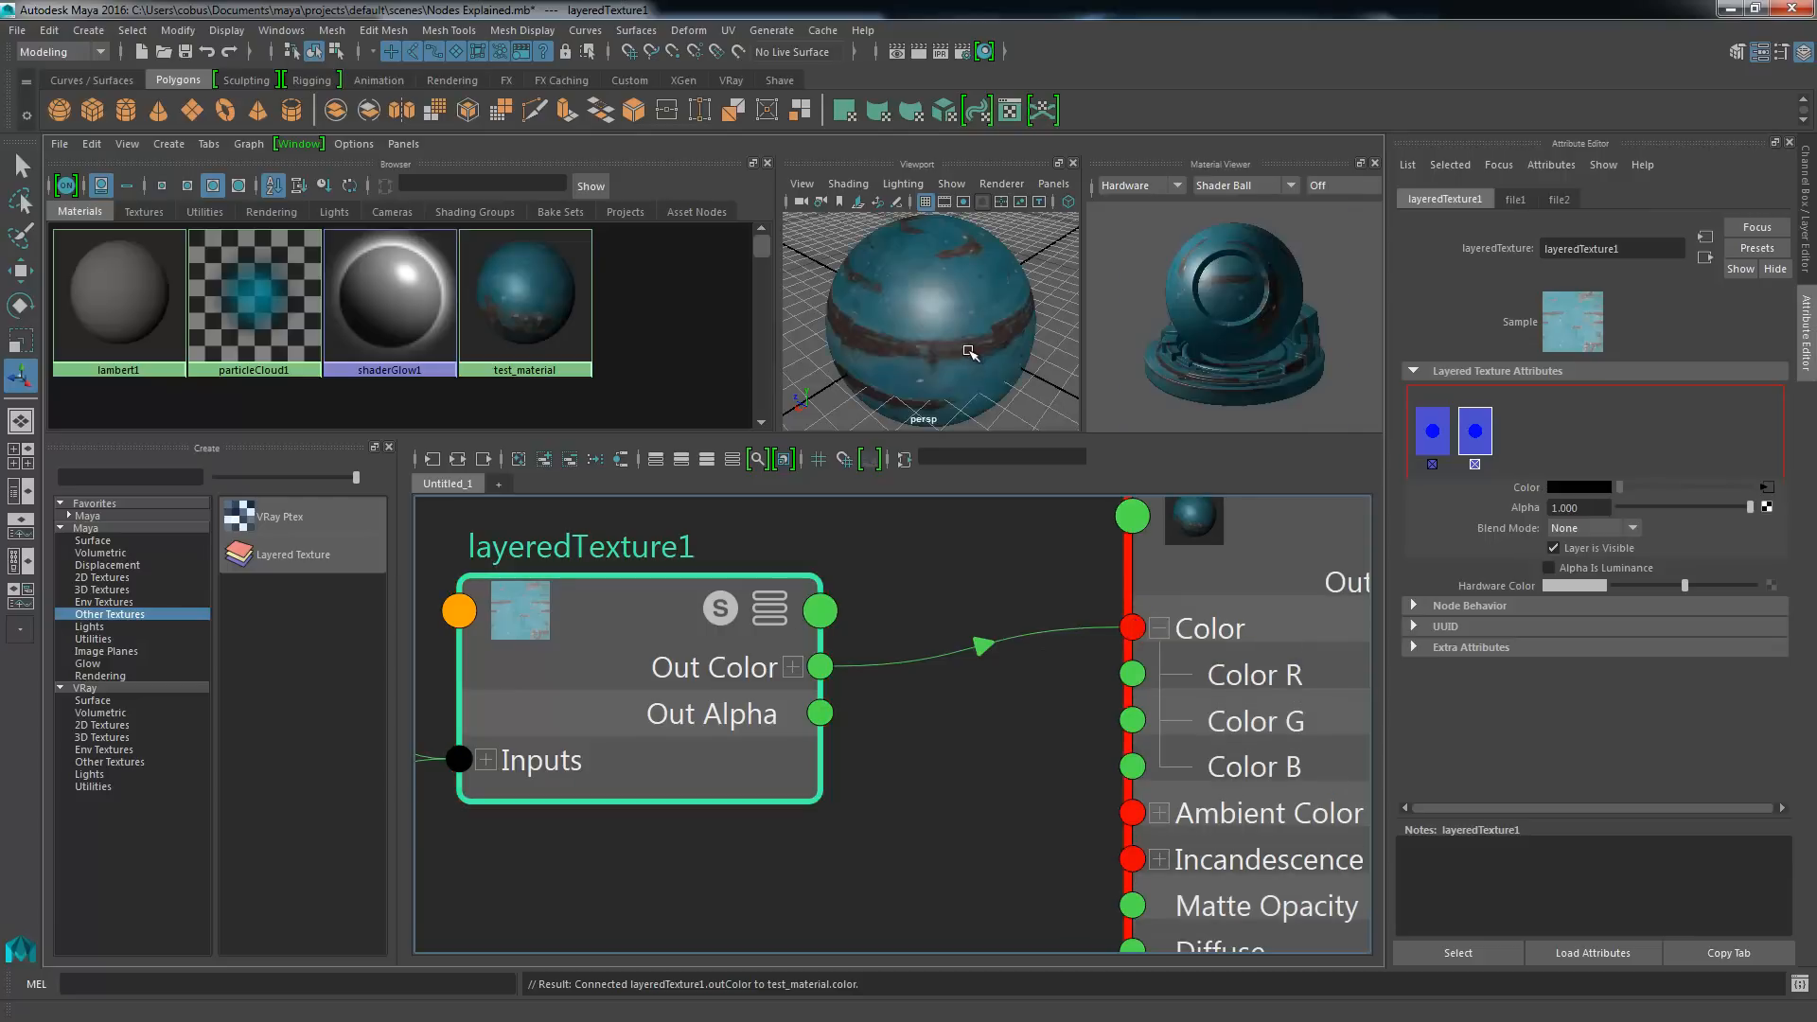
alt+middle_drag(653, 653, 457, 728)
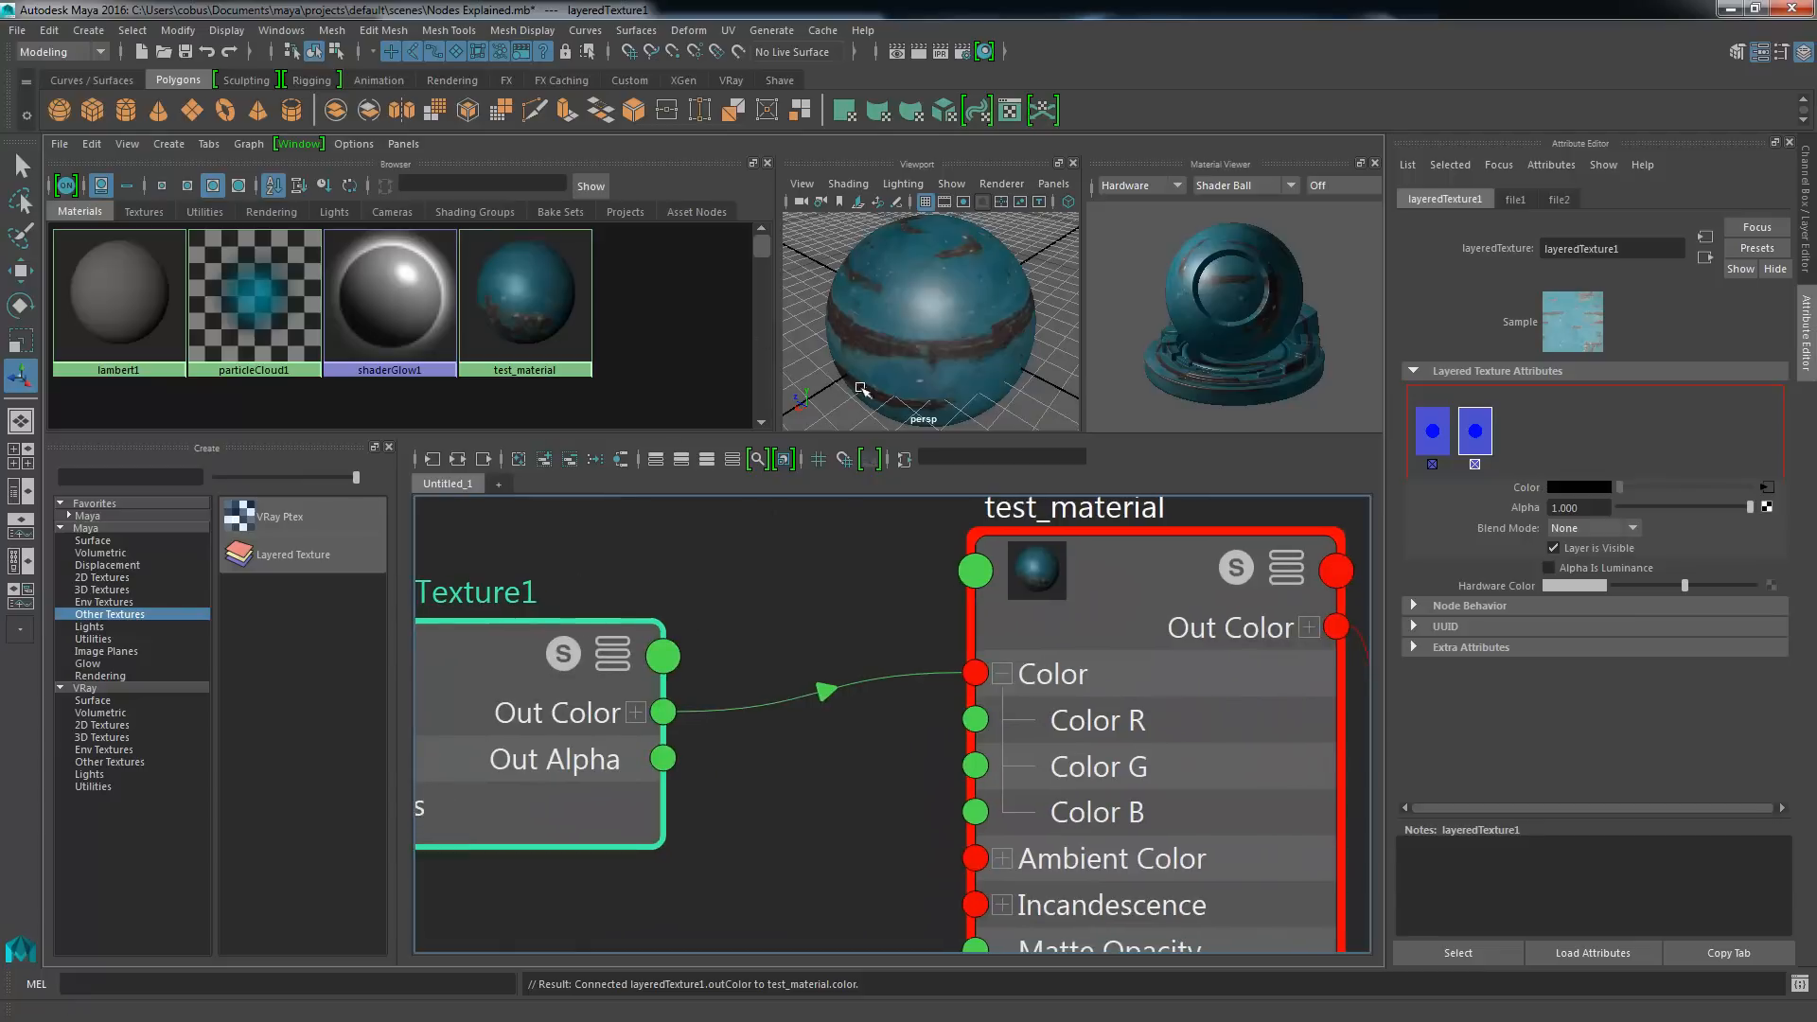
alt+drag(876, 379, 903, 325)
alt+middle_drag(702, 708, 921, 723)
scroll(719, 696, down, 6)
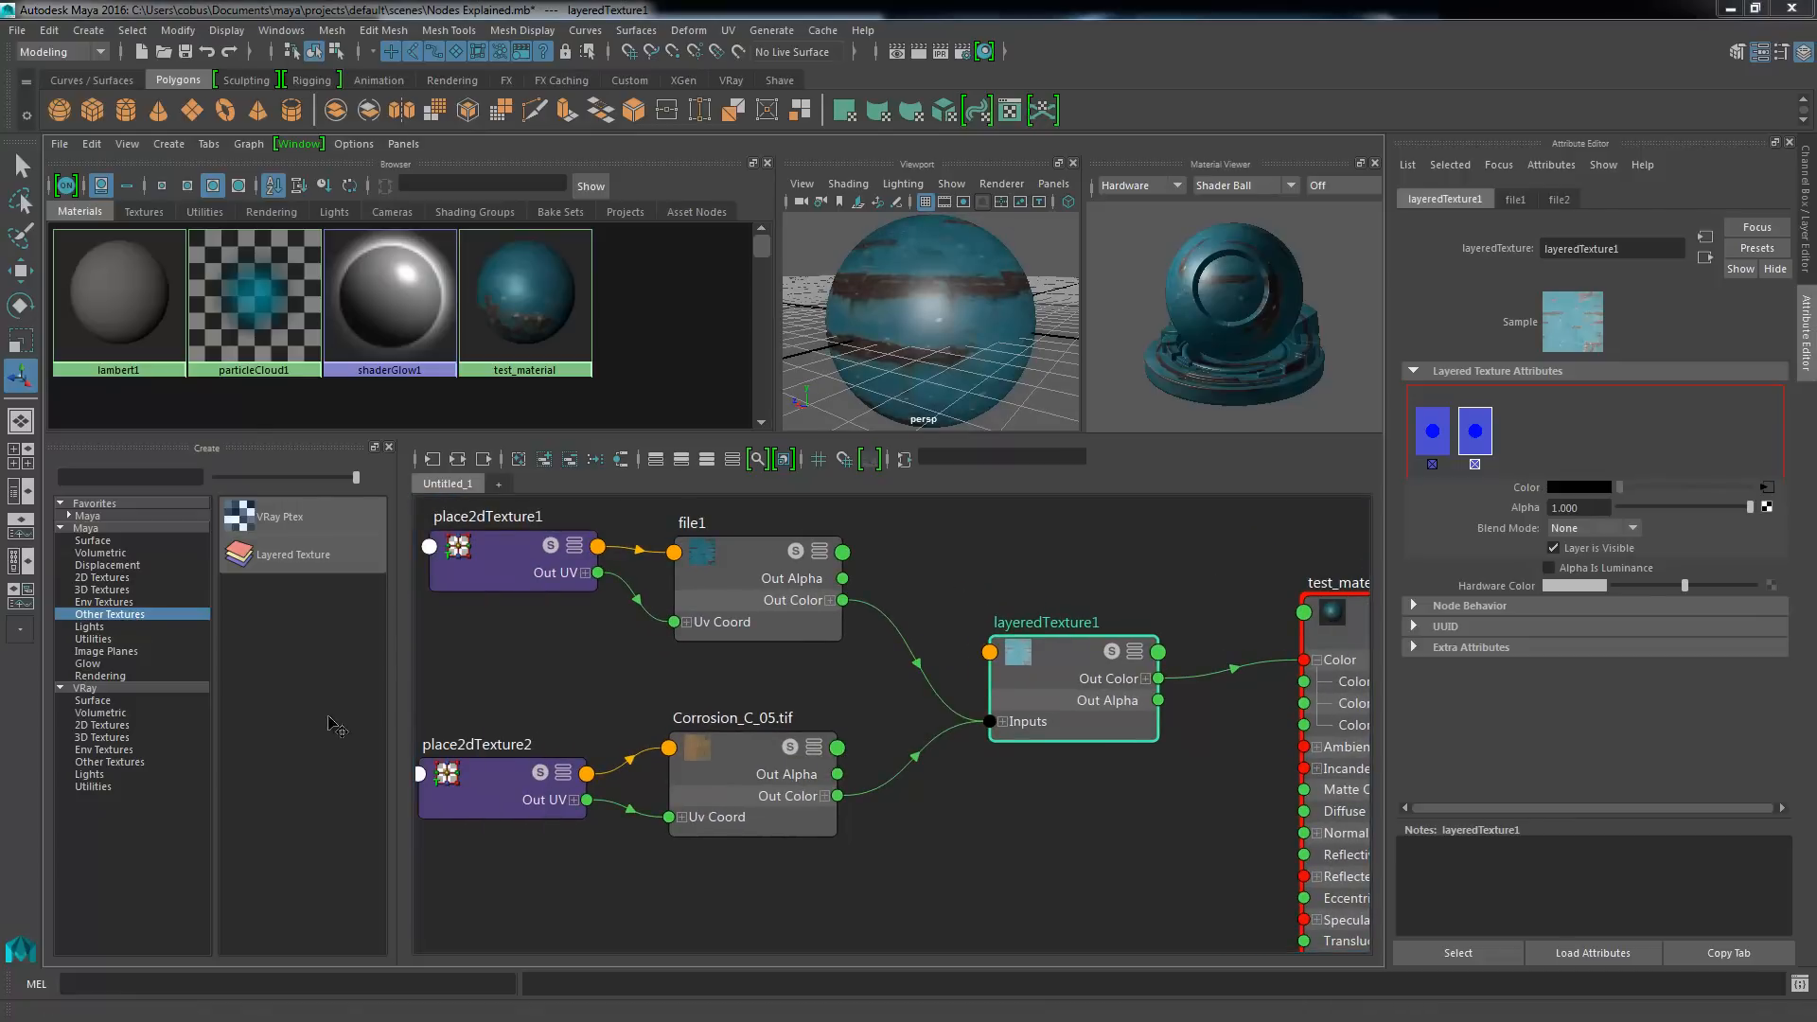
- Switch to Photoshop, maximize its window, and create a new 1024 x 1024 pixel RGB document with a white background
key(alt+Tab)
drag(878, 338, 1250, 46)
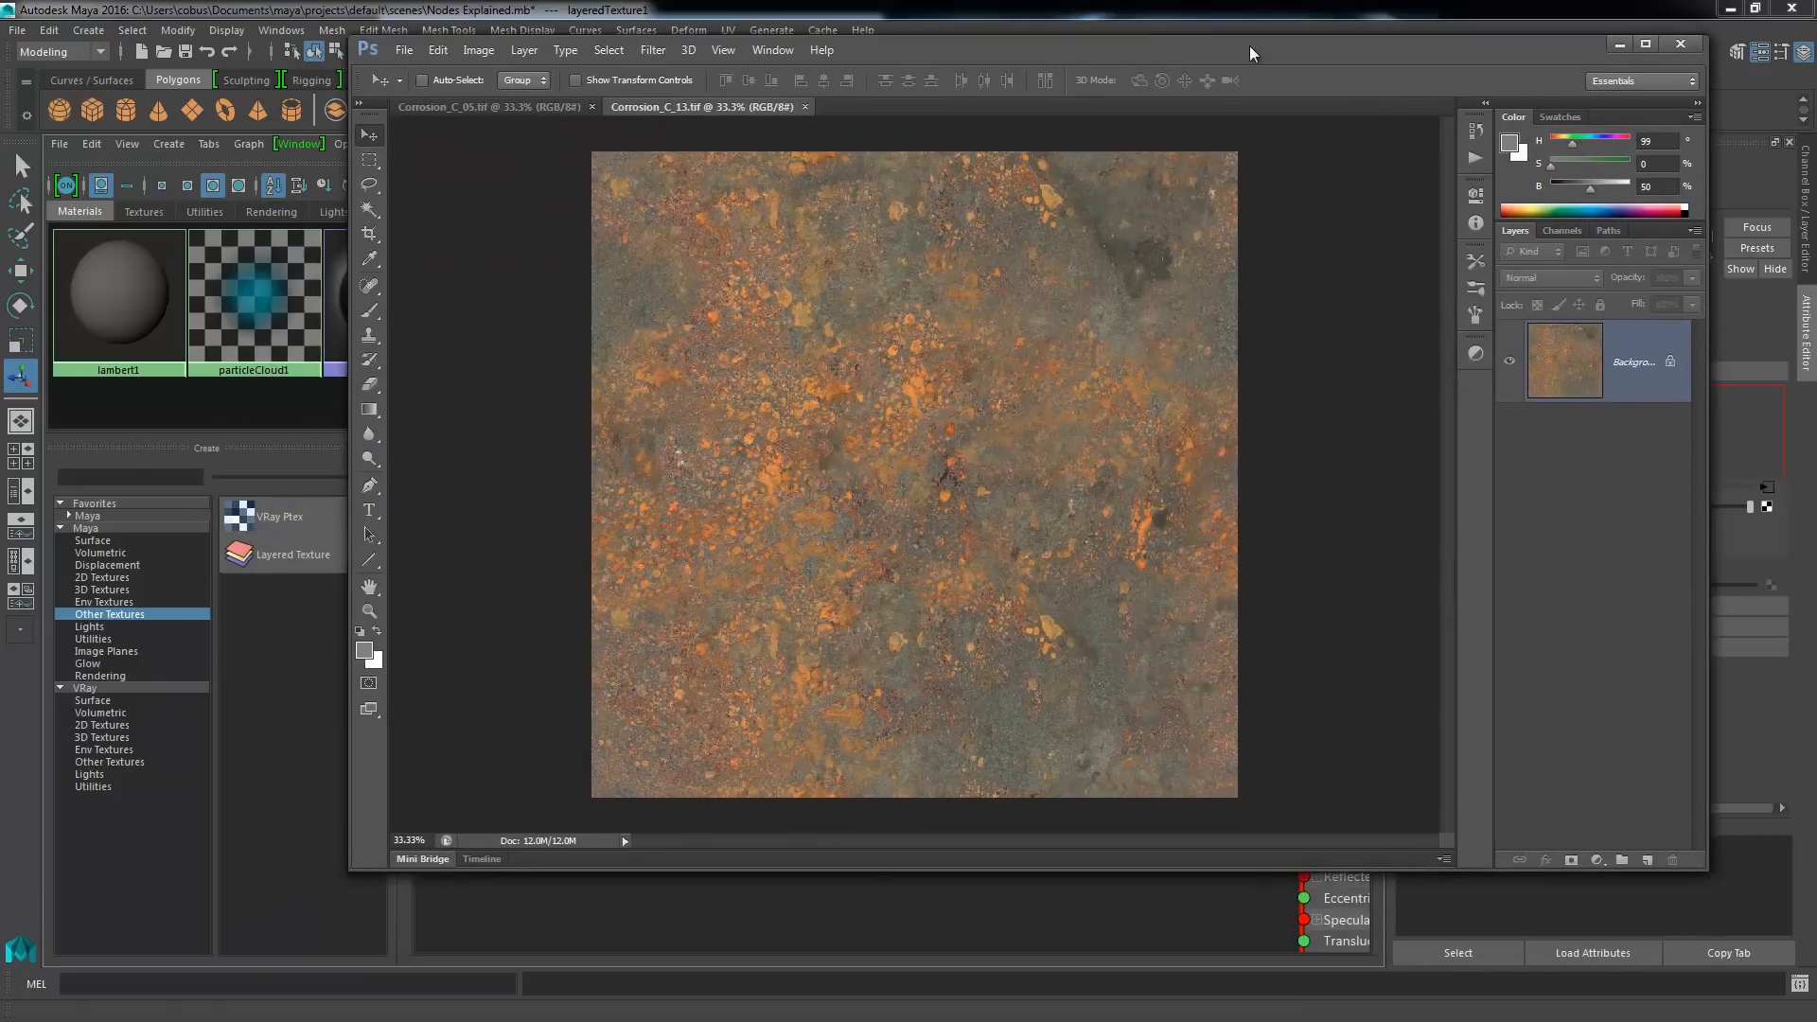
double_click(1249, 45)
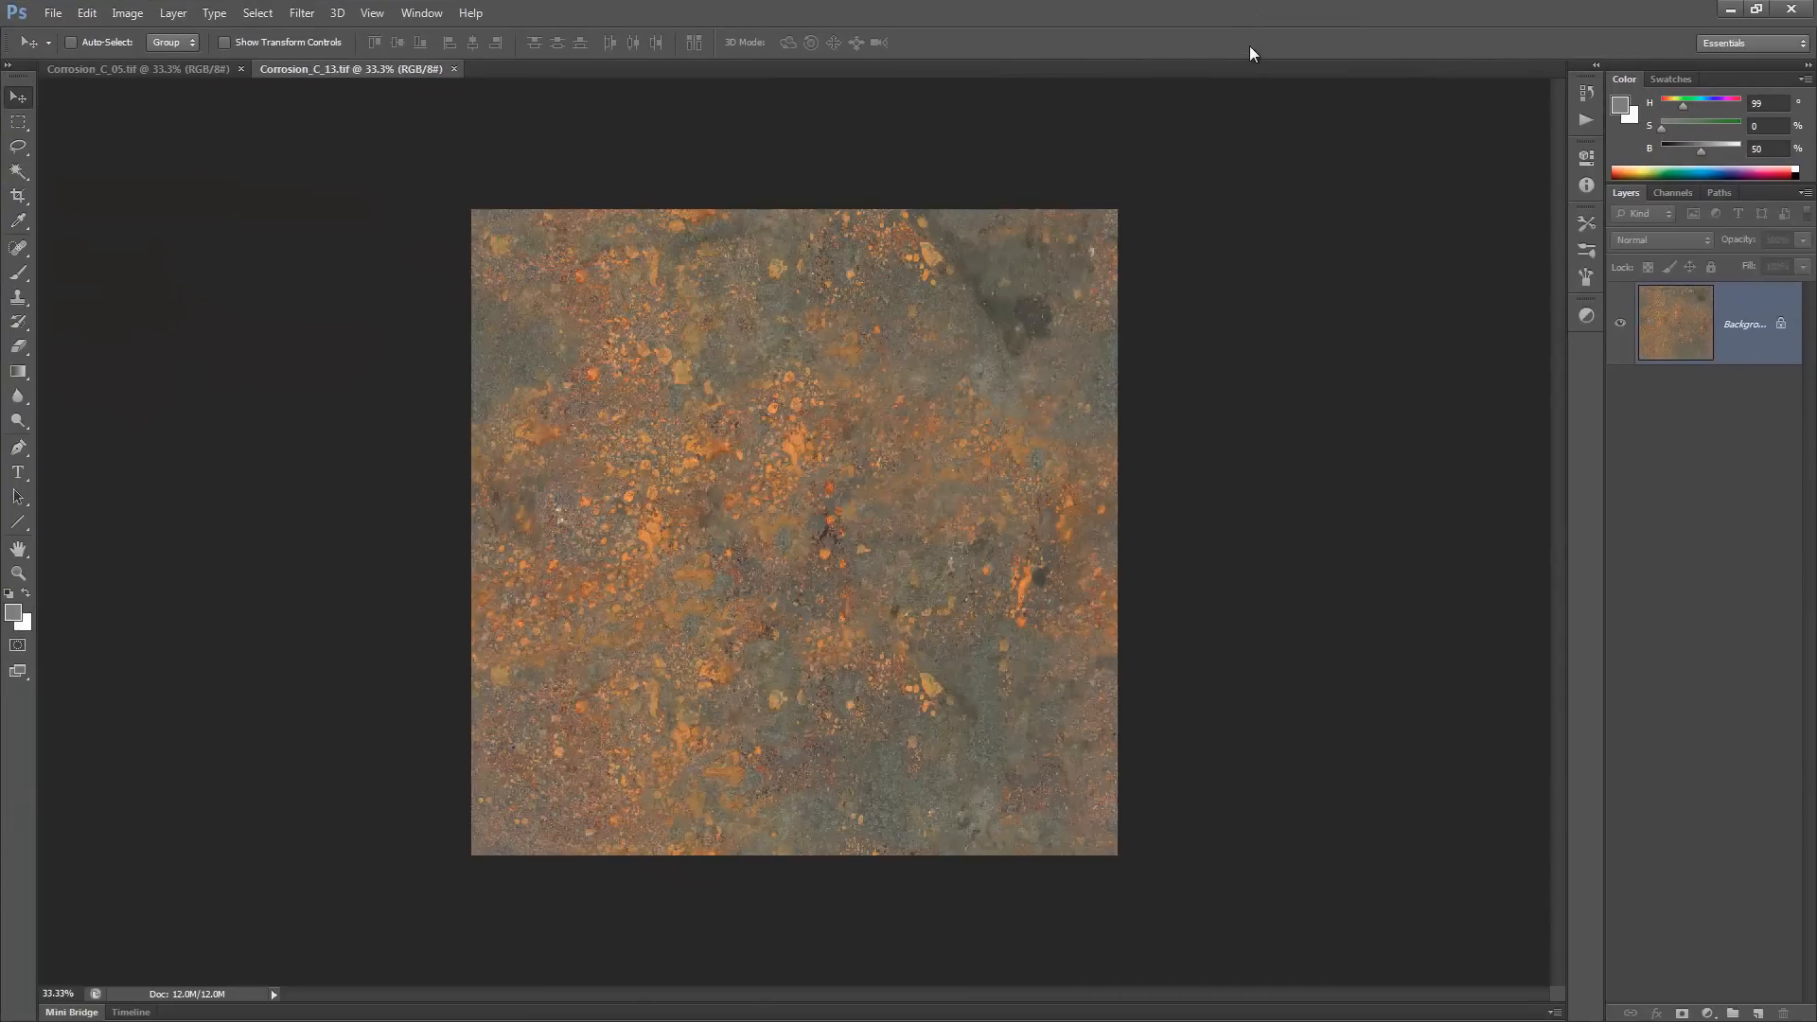
click(57, 14)
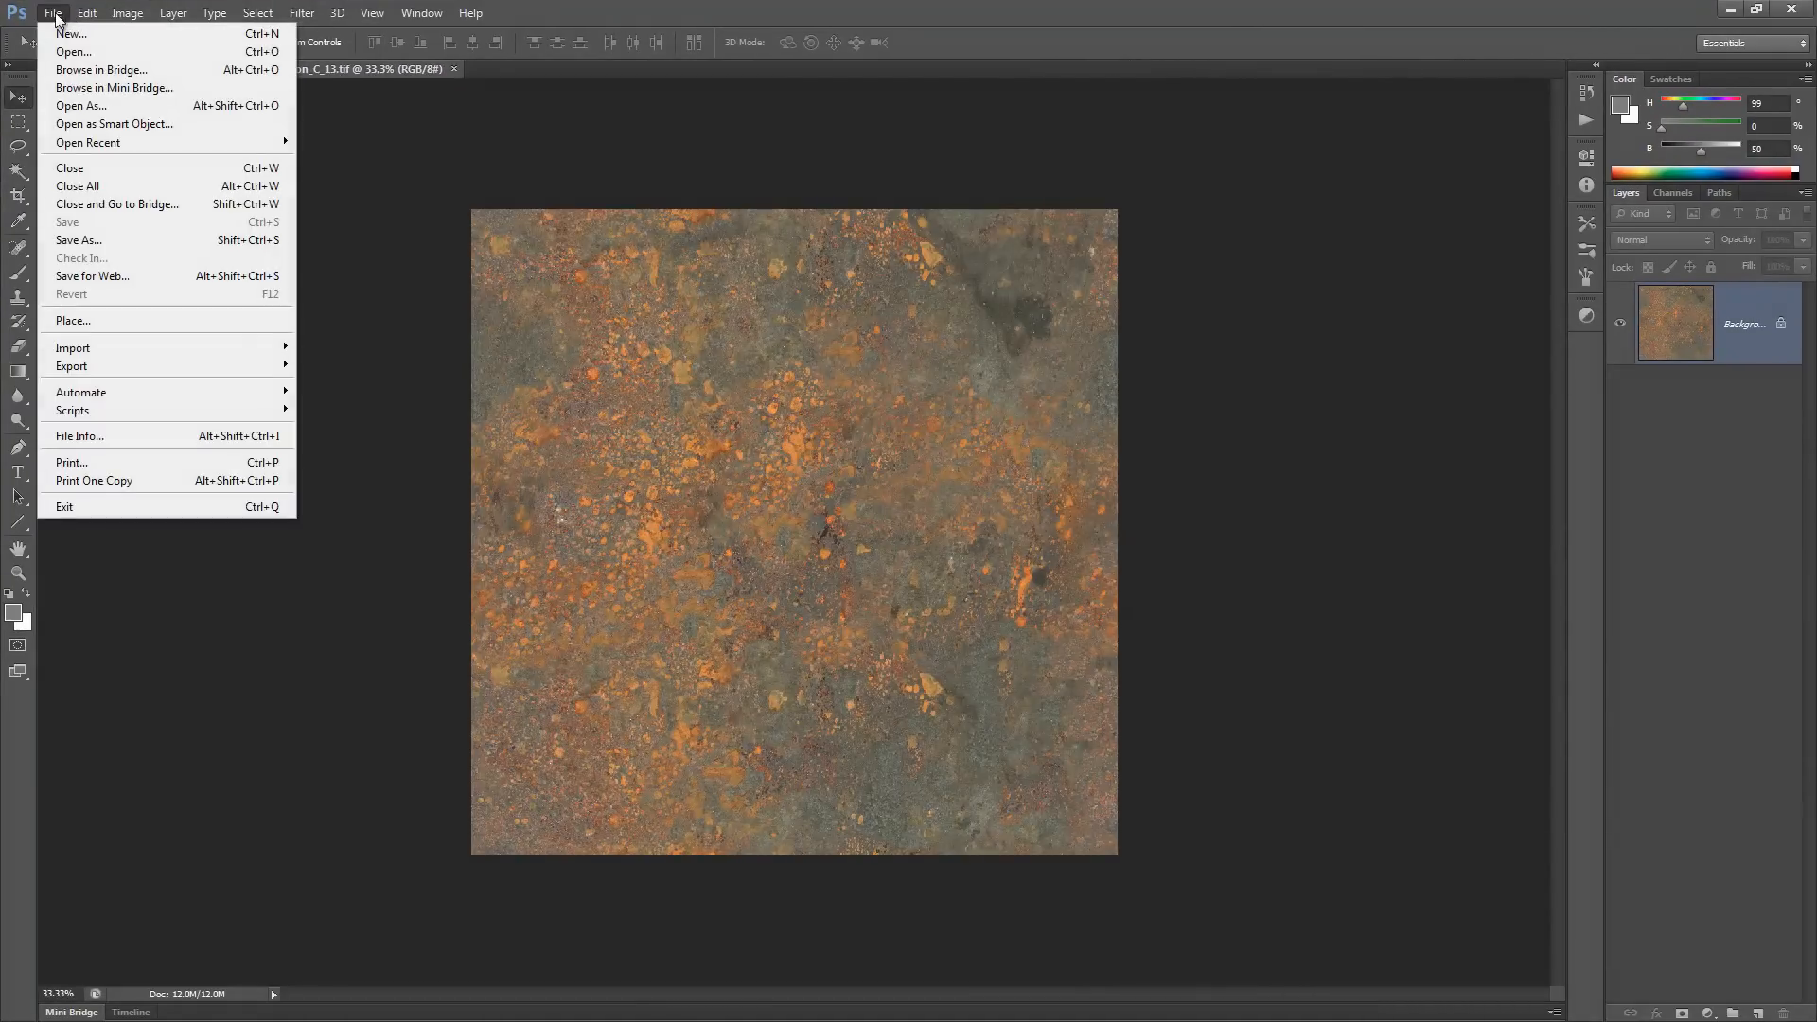
click(71, 33)
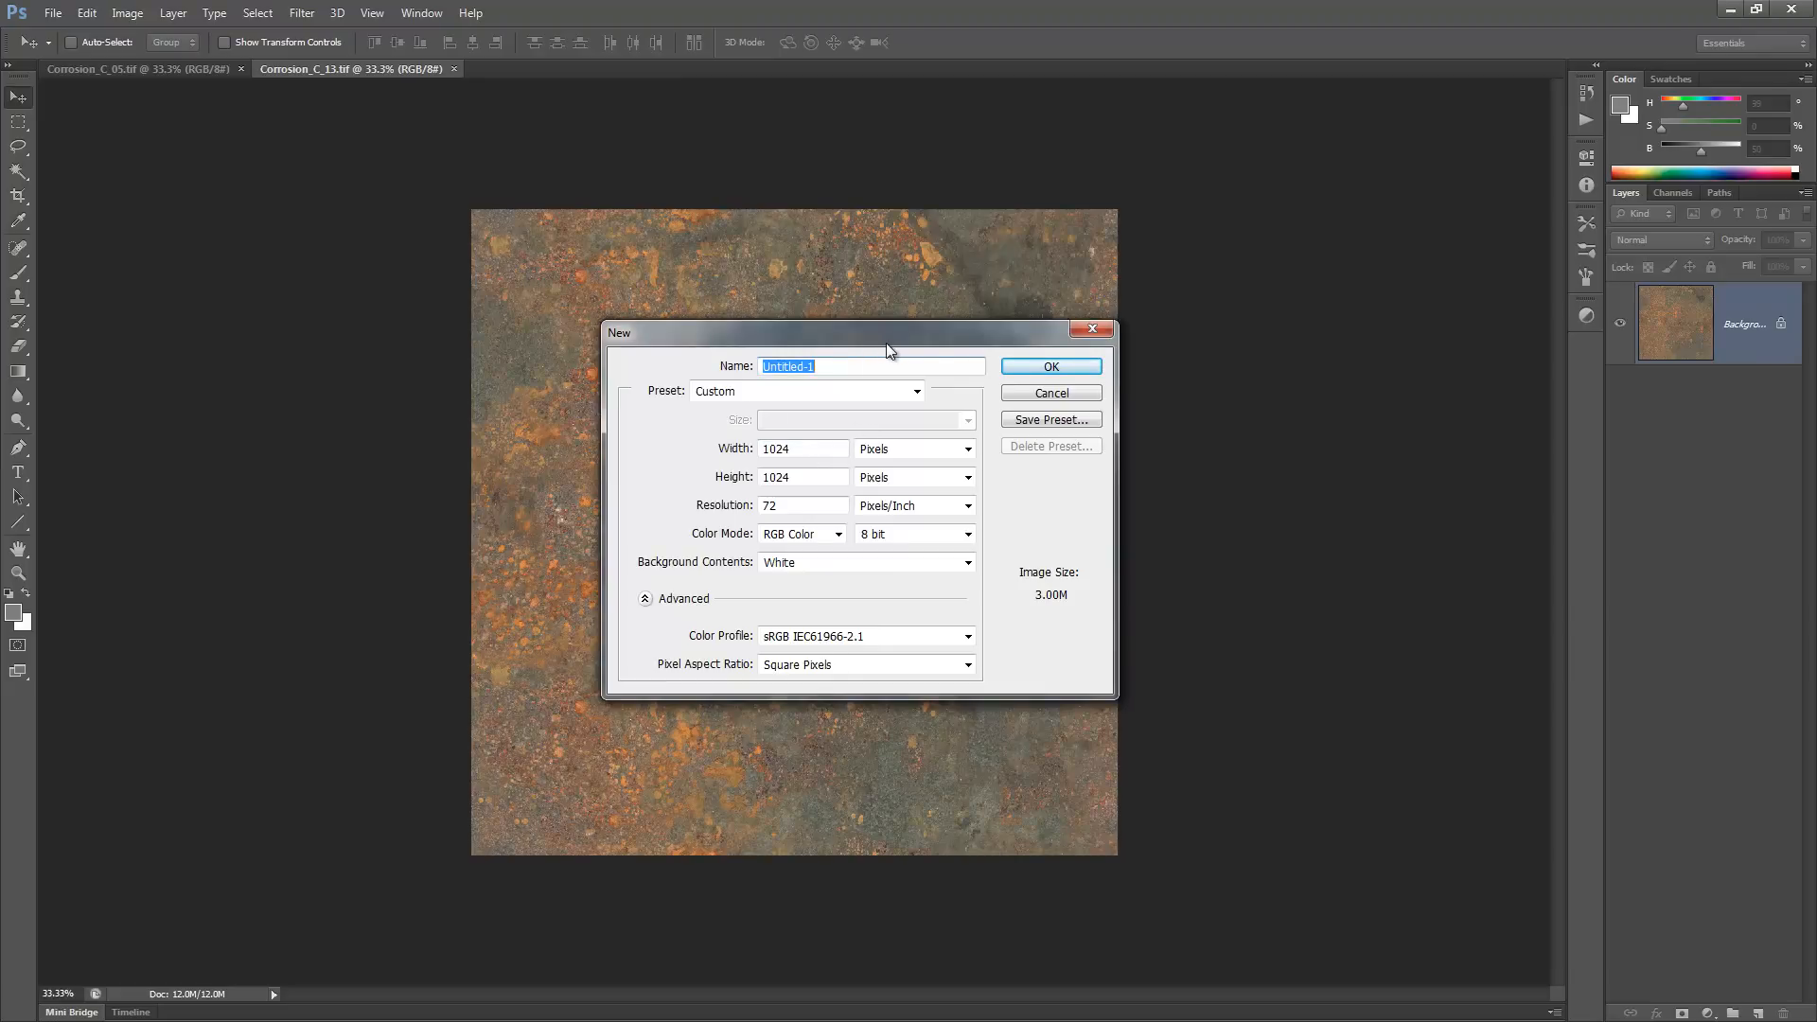
click(1054, 367)
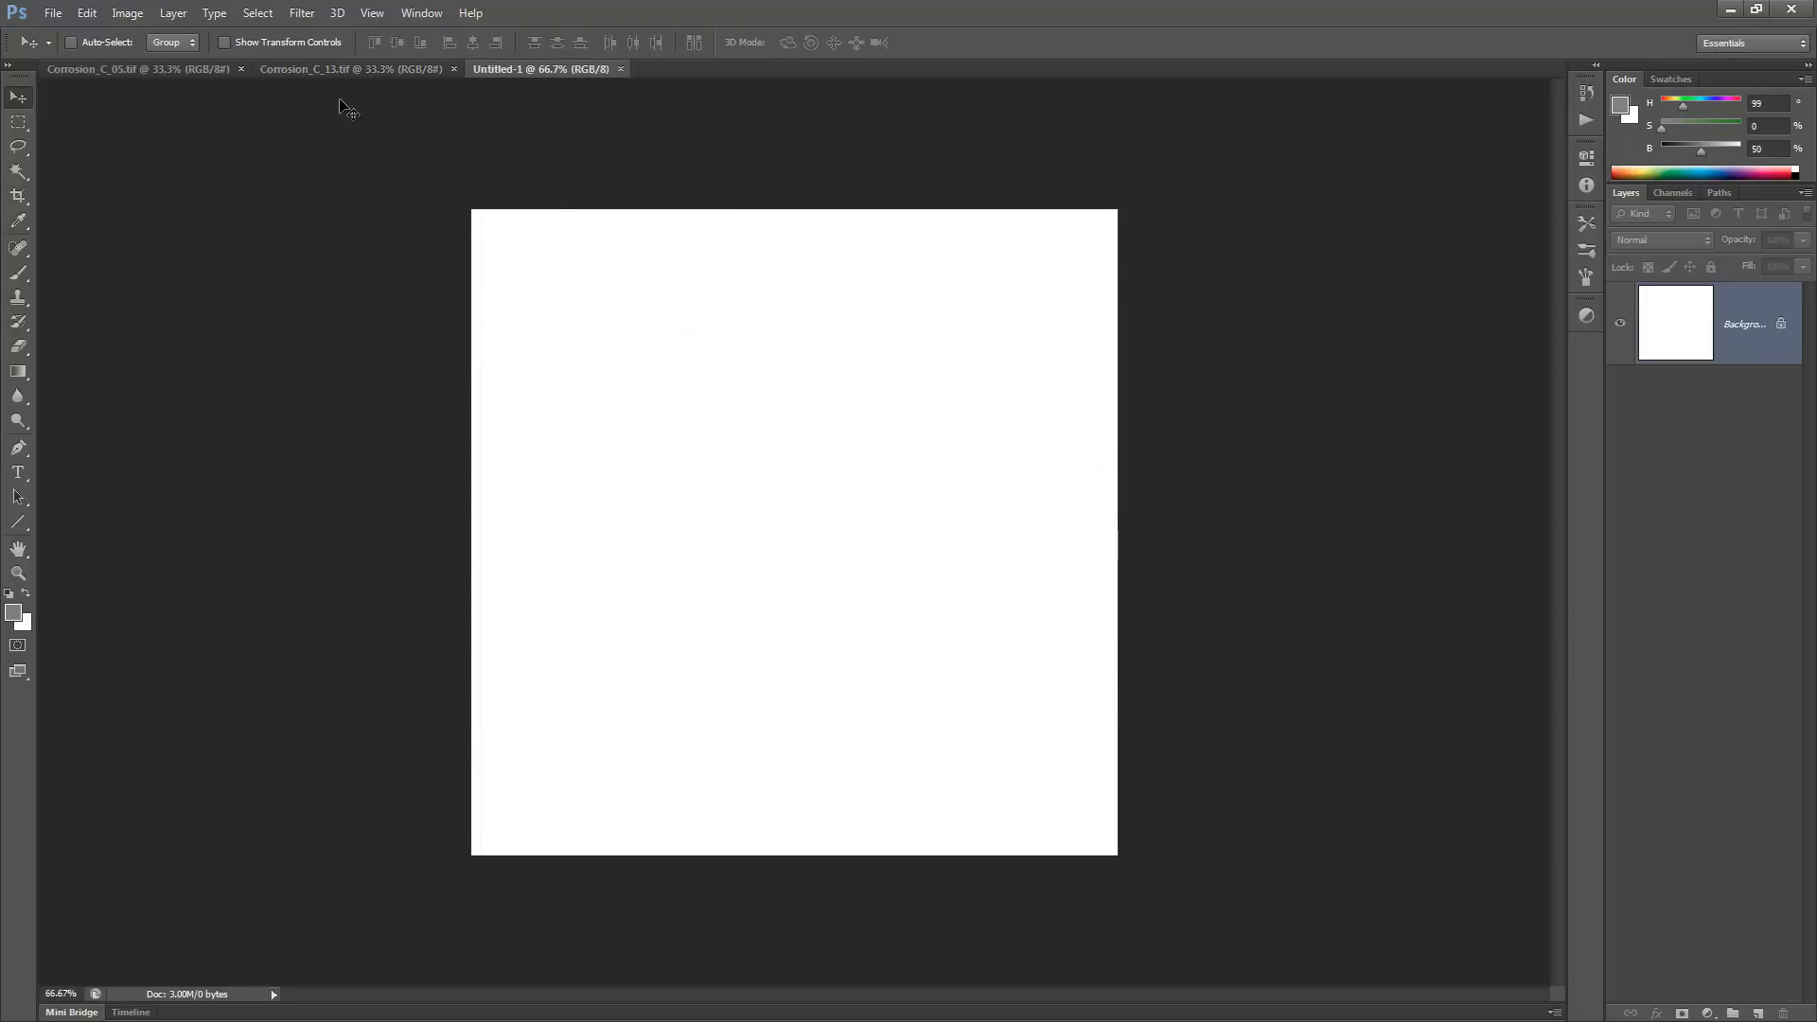
- Copy the entire Corrosion_C_13.tif image and paste it onto a new layer in the Untitled-1 document
click(349, 69)
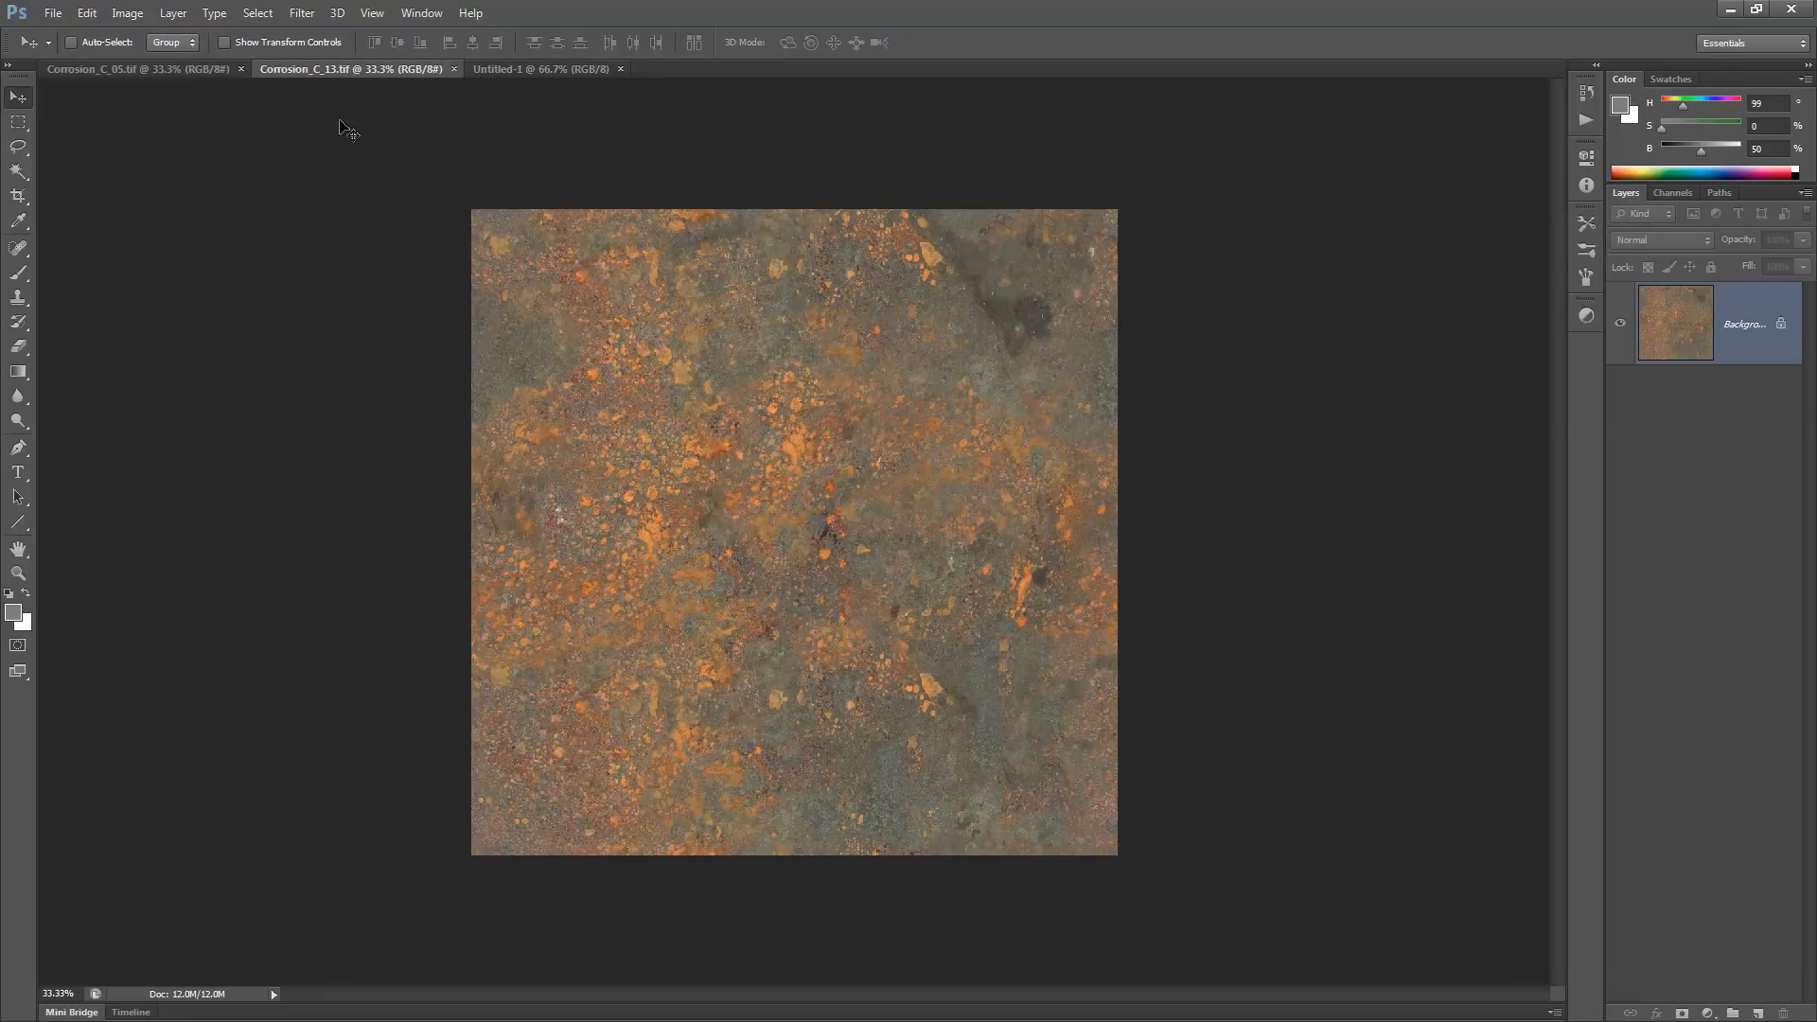
key(ctrl+a)
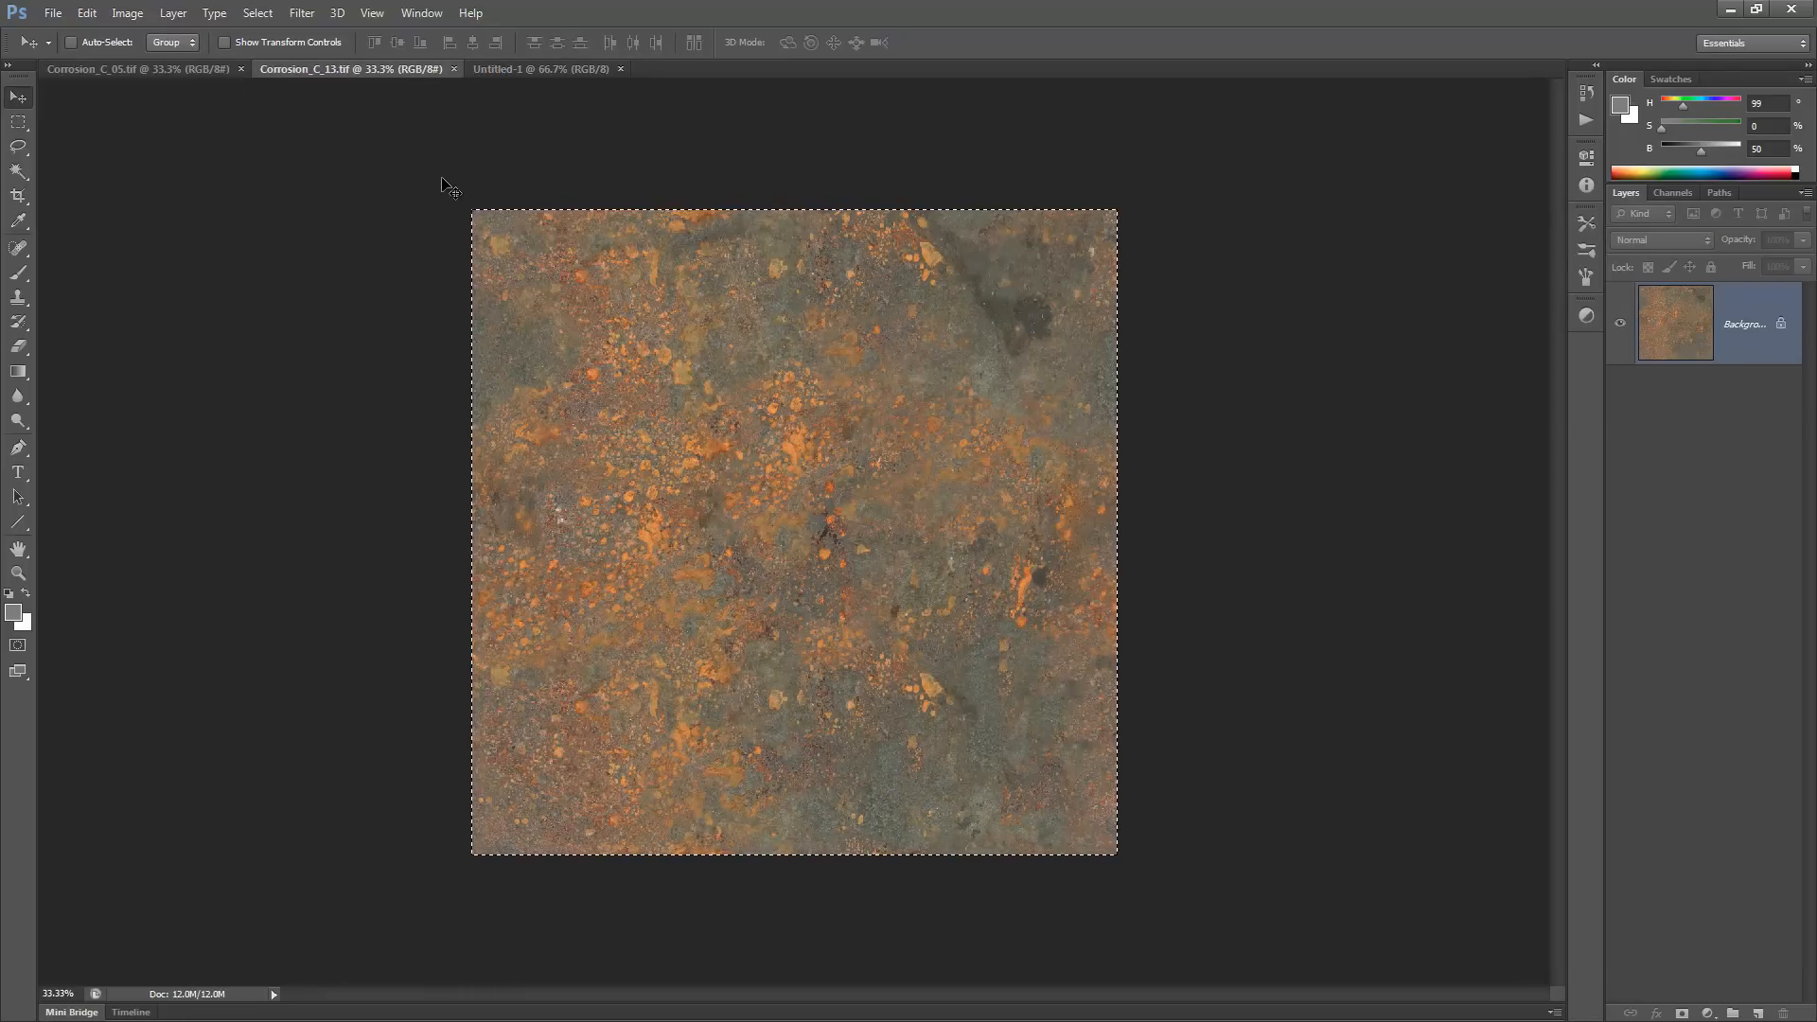
click(542, 69)
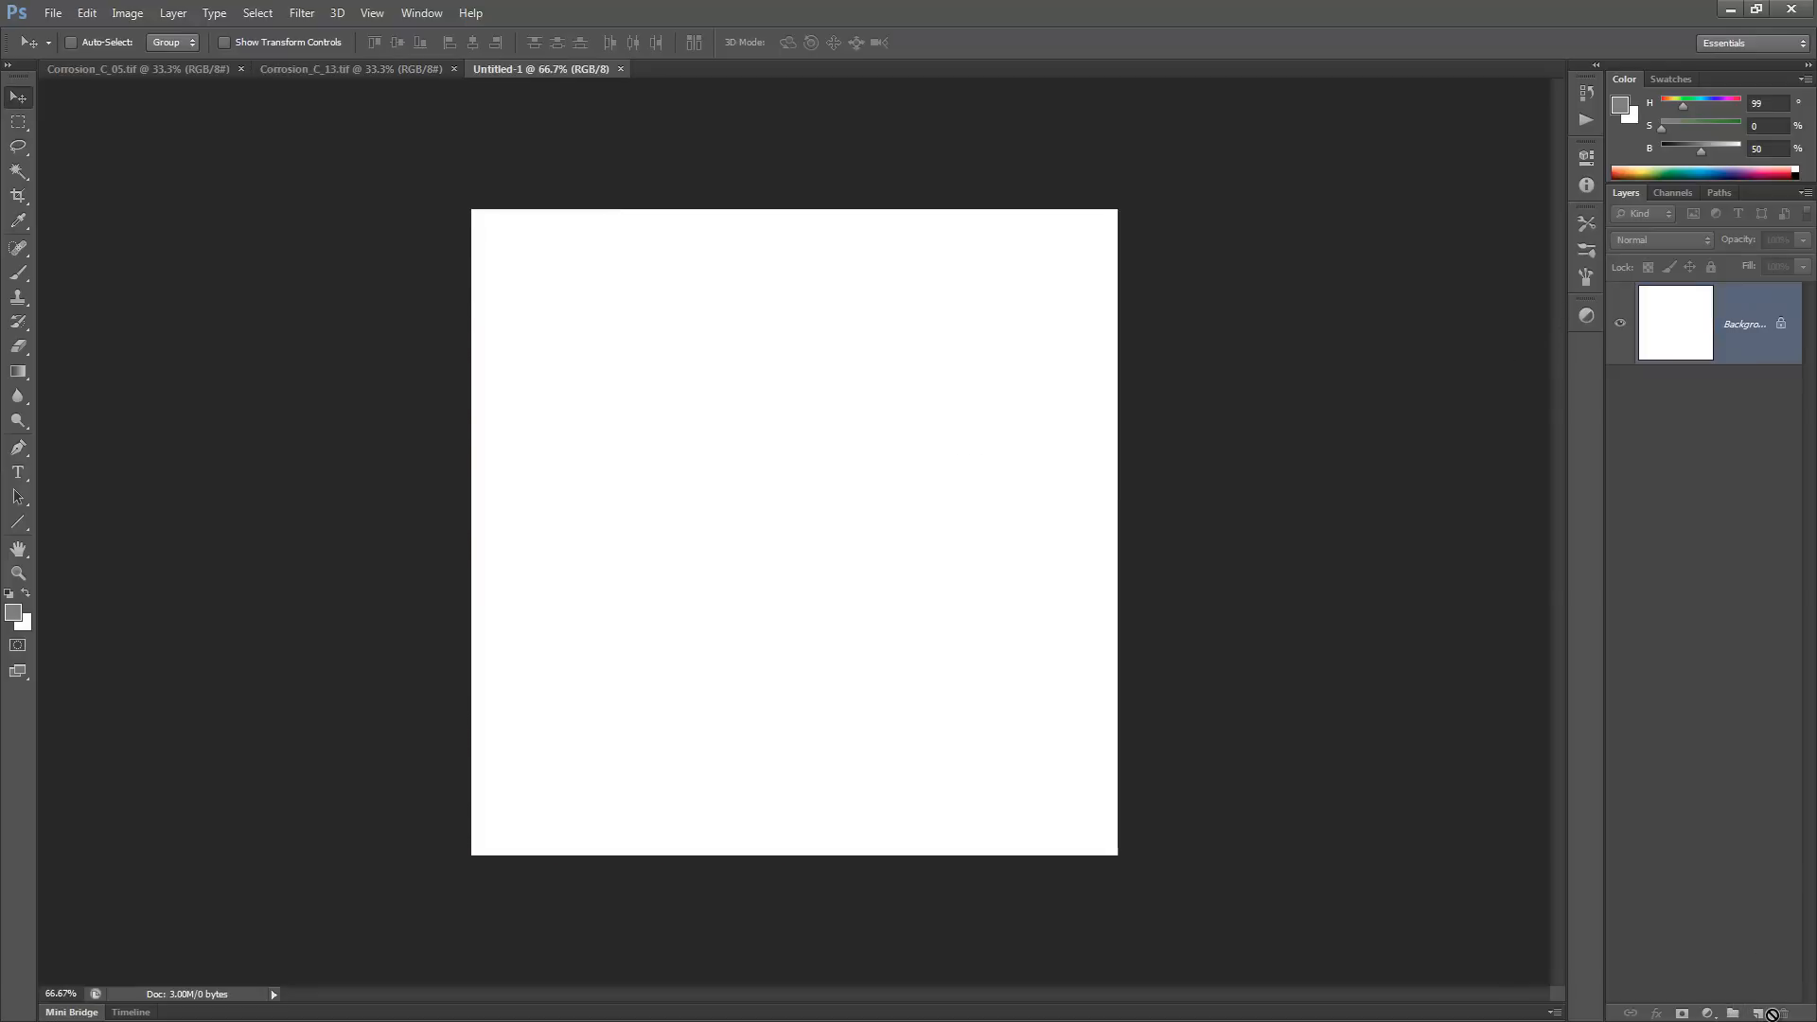
click(1768, 1016)
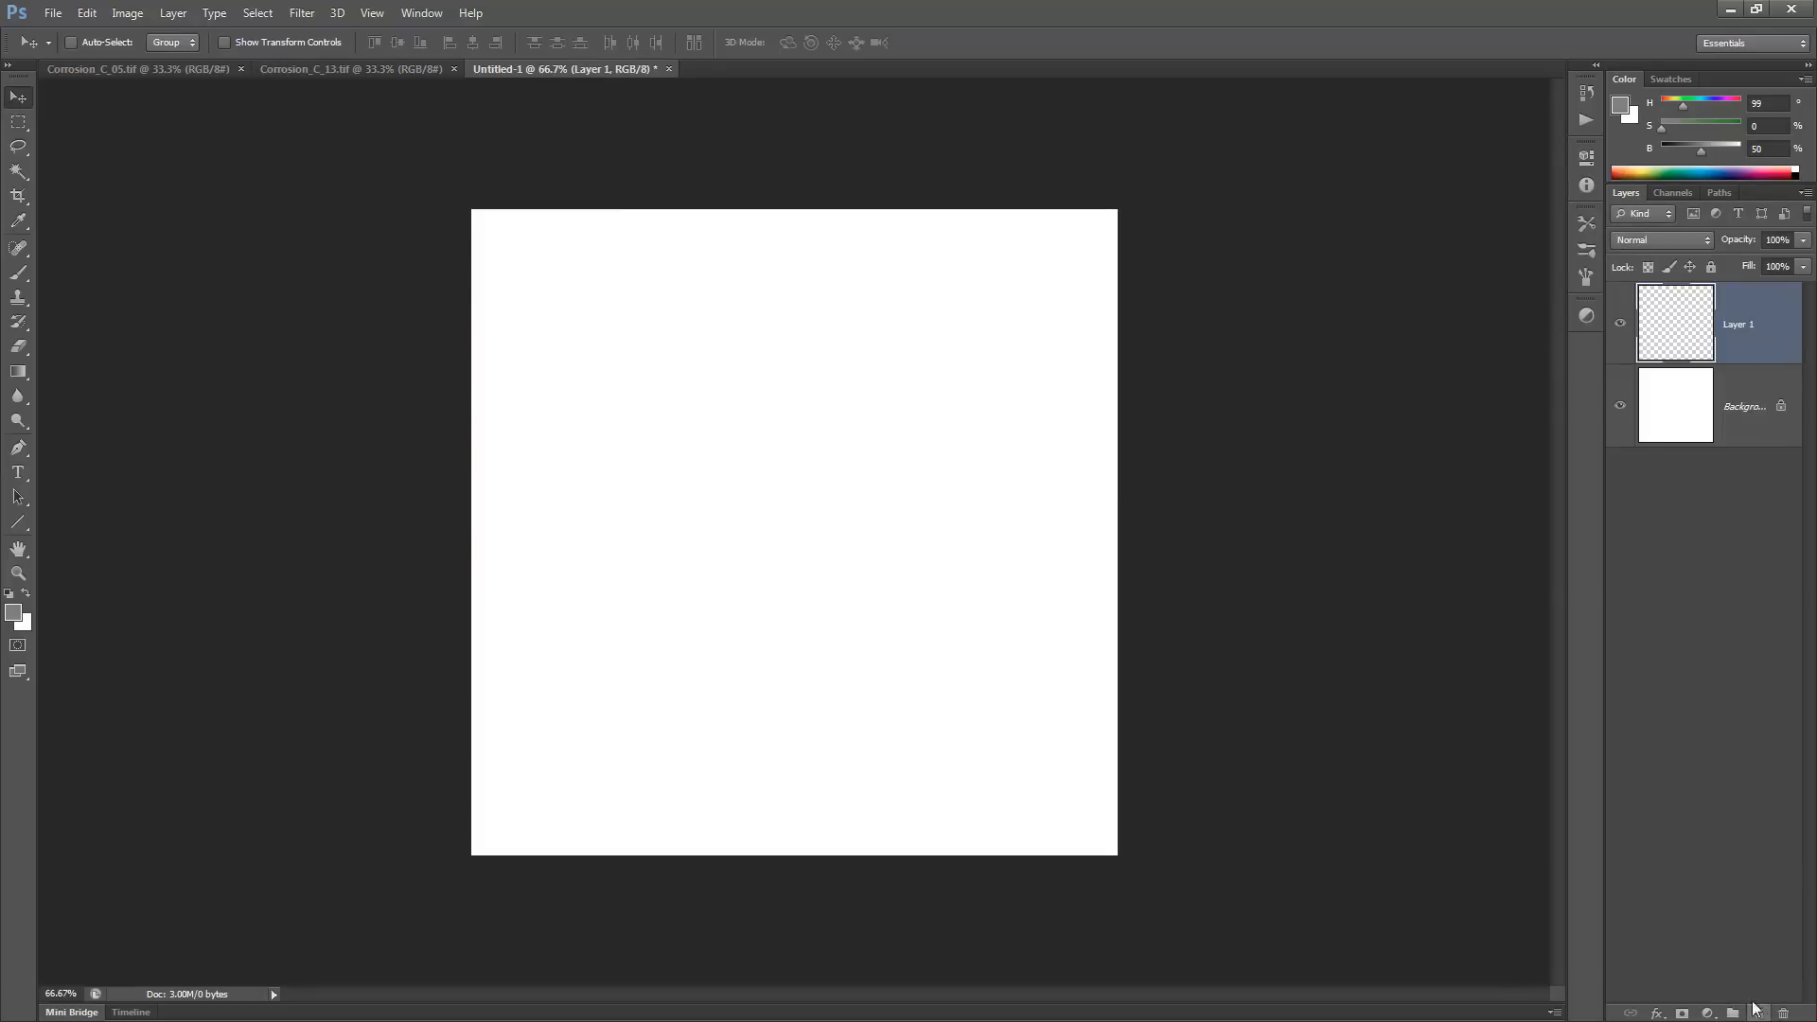
key(ctrl+v)
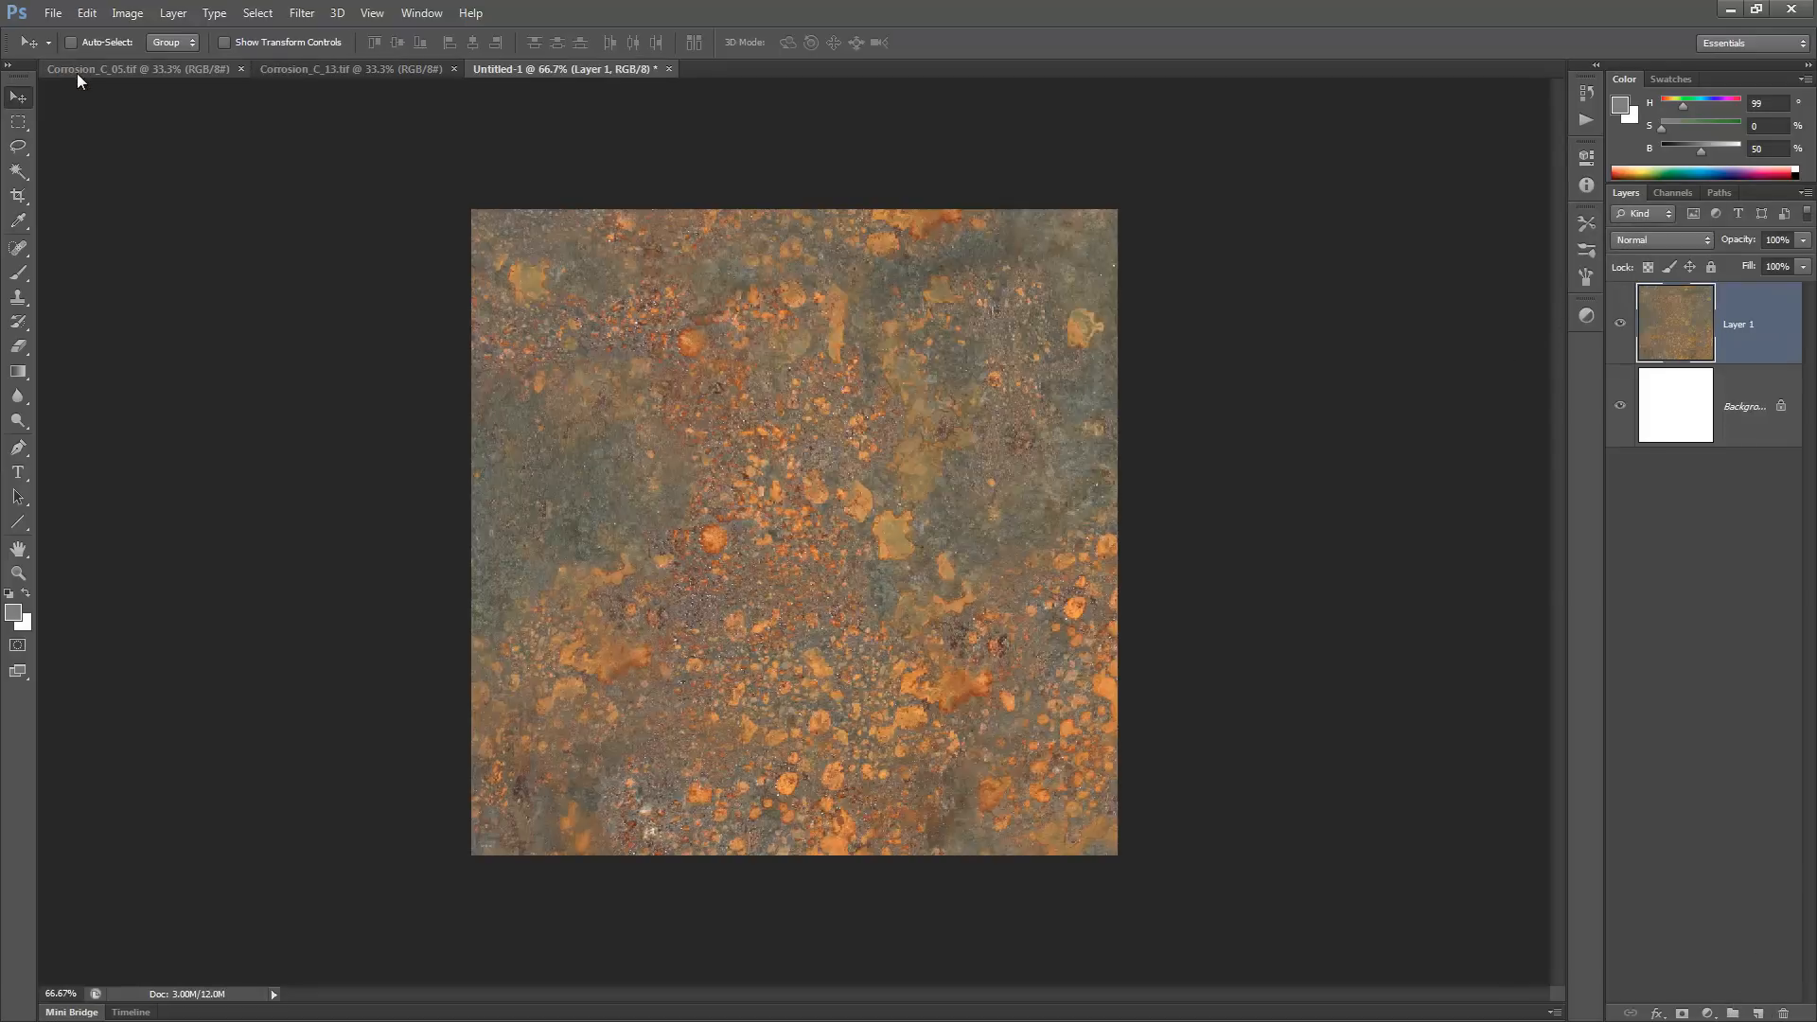
- Copy the entire Corrosion_C_05.tif image and paste it onto a second new layer above Layer 1 in Untitled-1
click(78, 71)
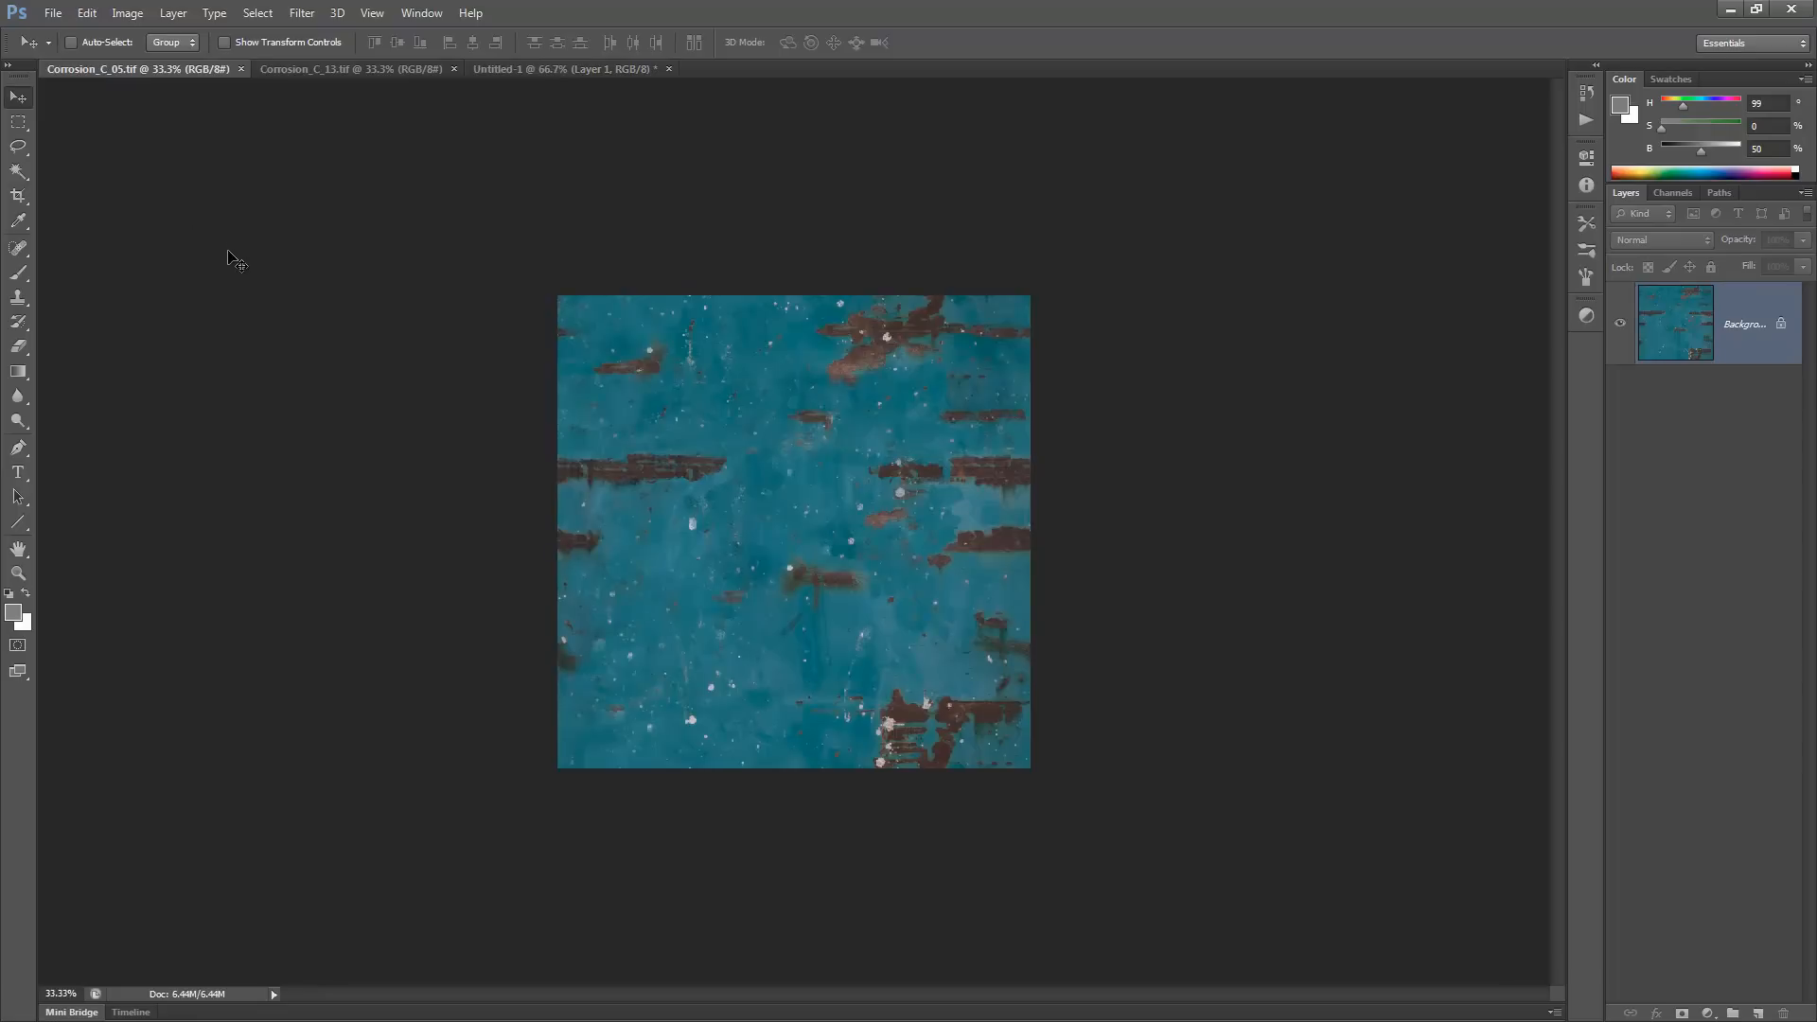
click(500, 70)
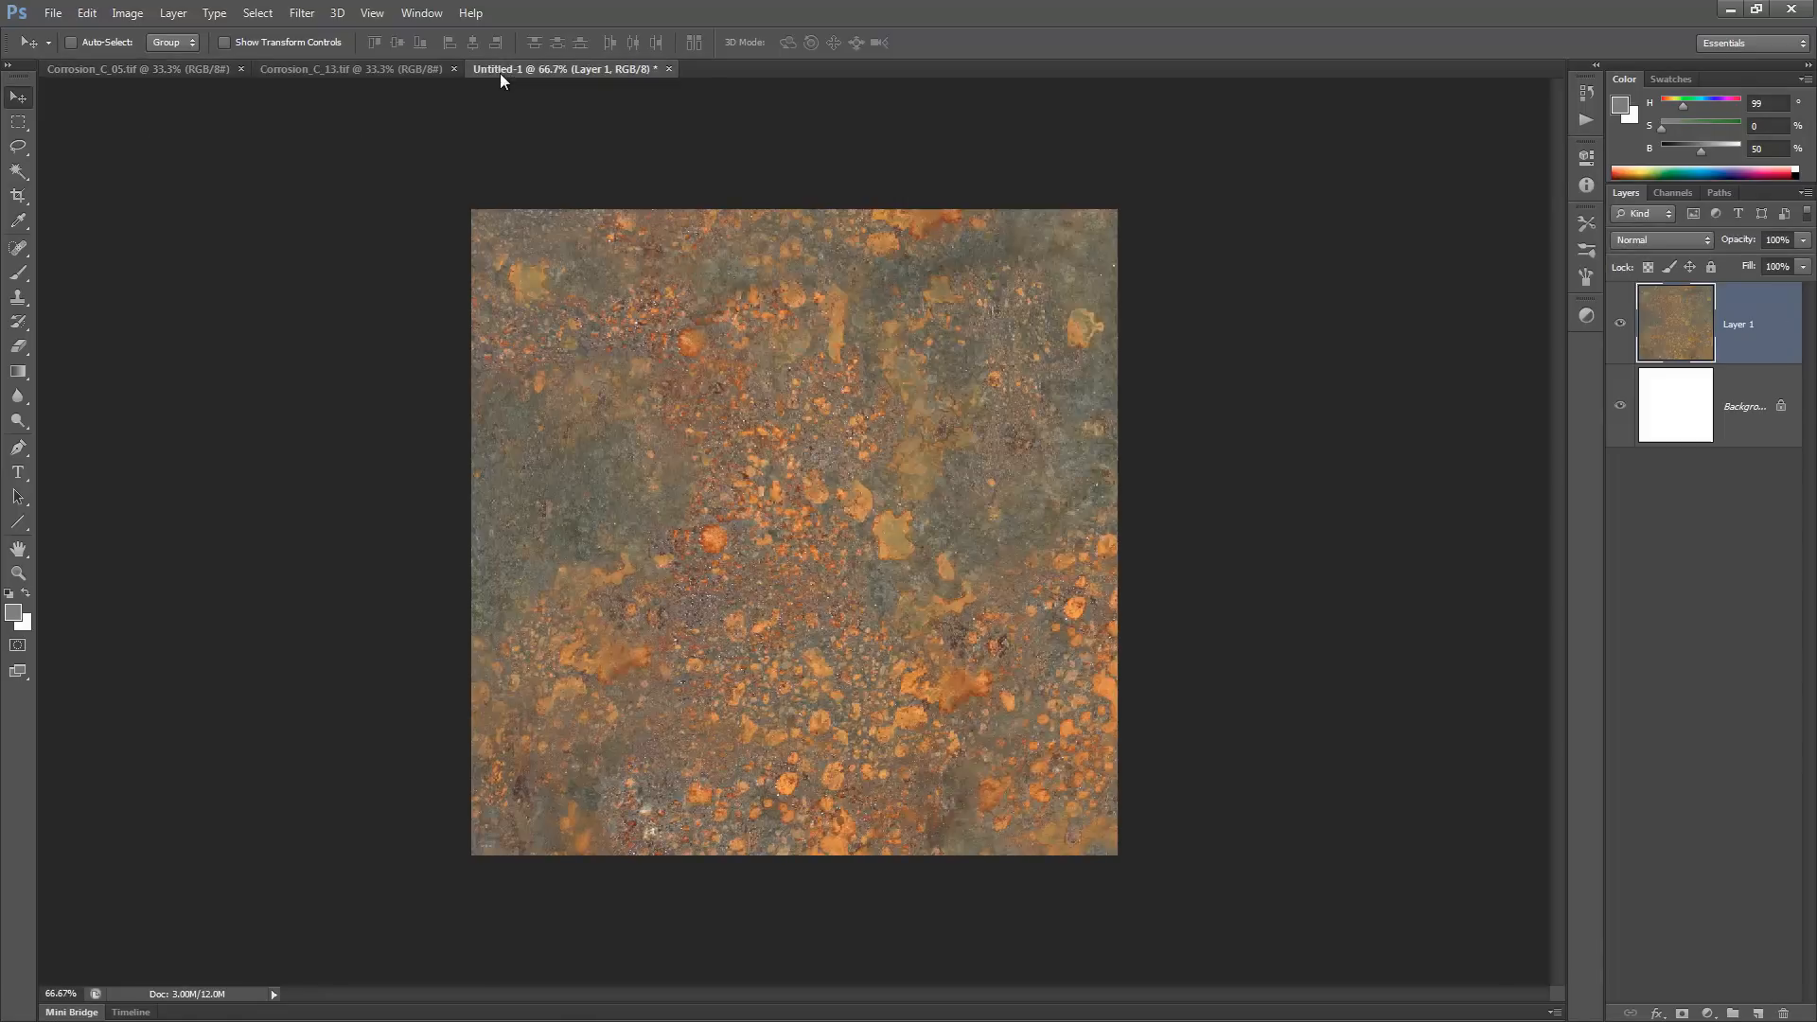
click(1756, 1013)
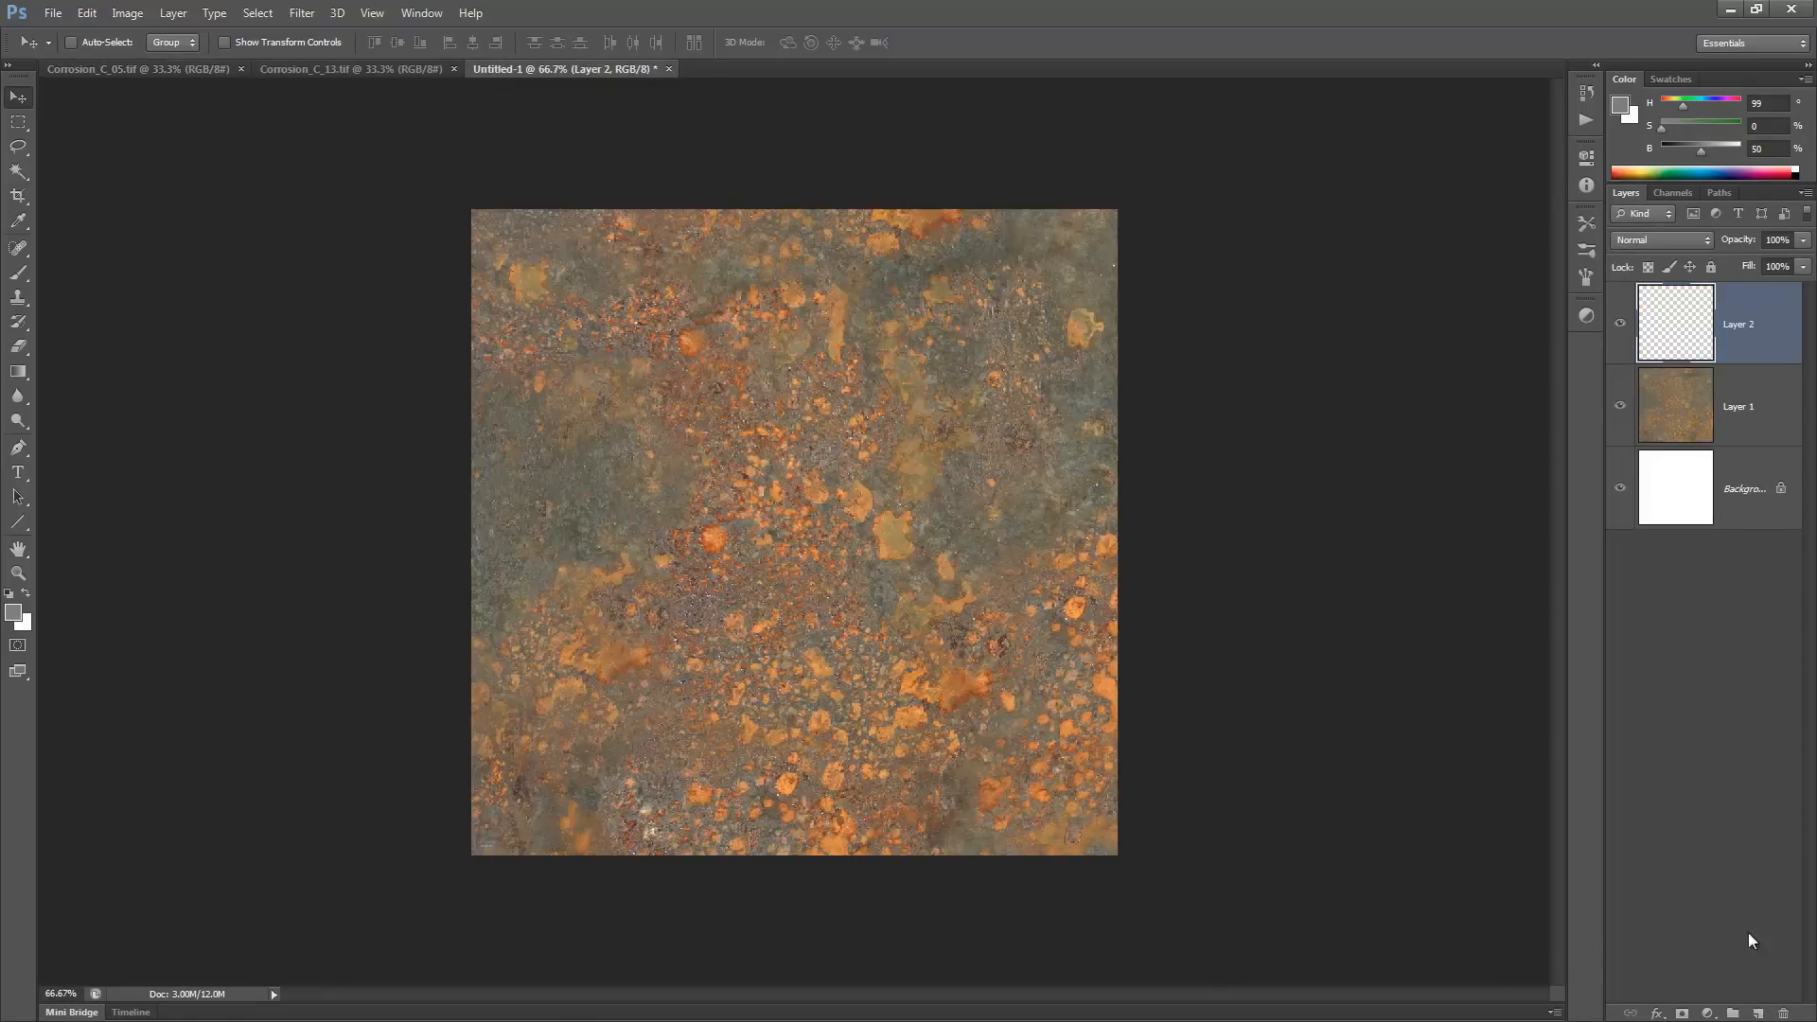
key(ctrl+v)
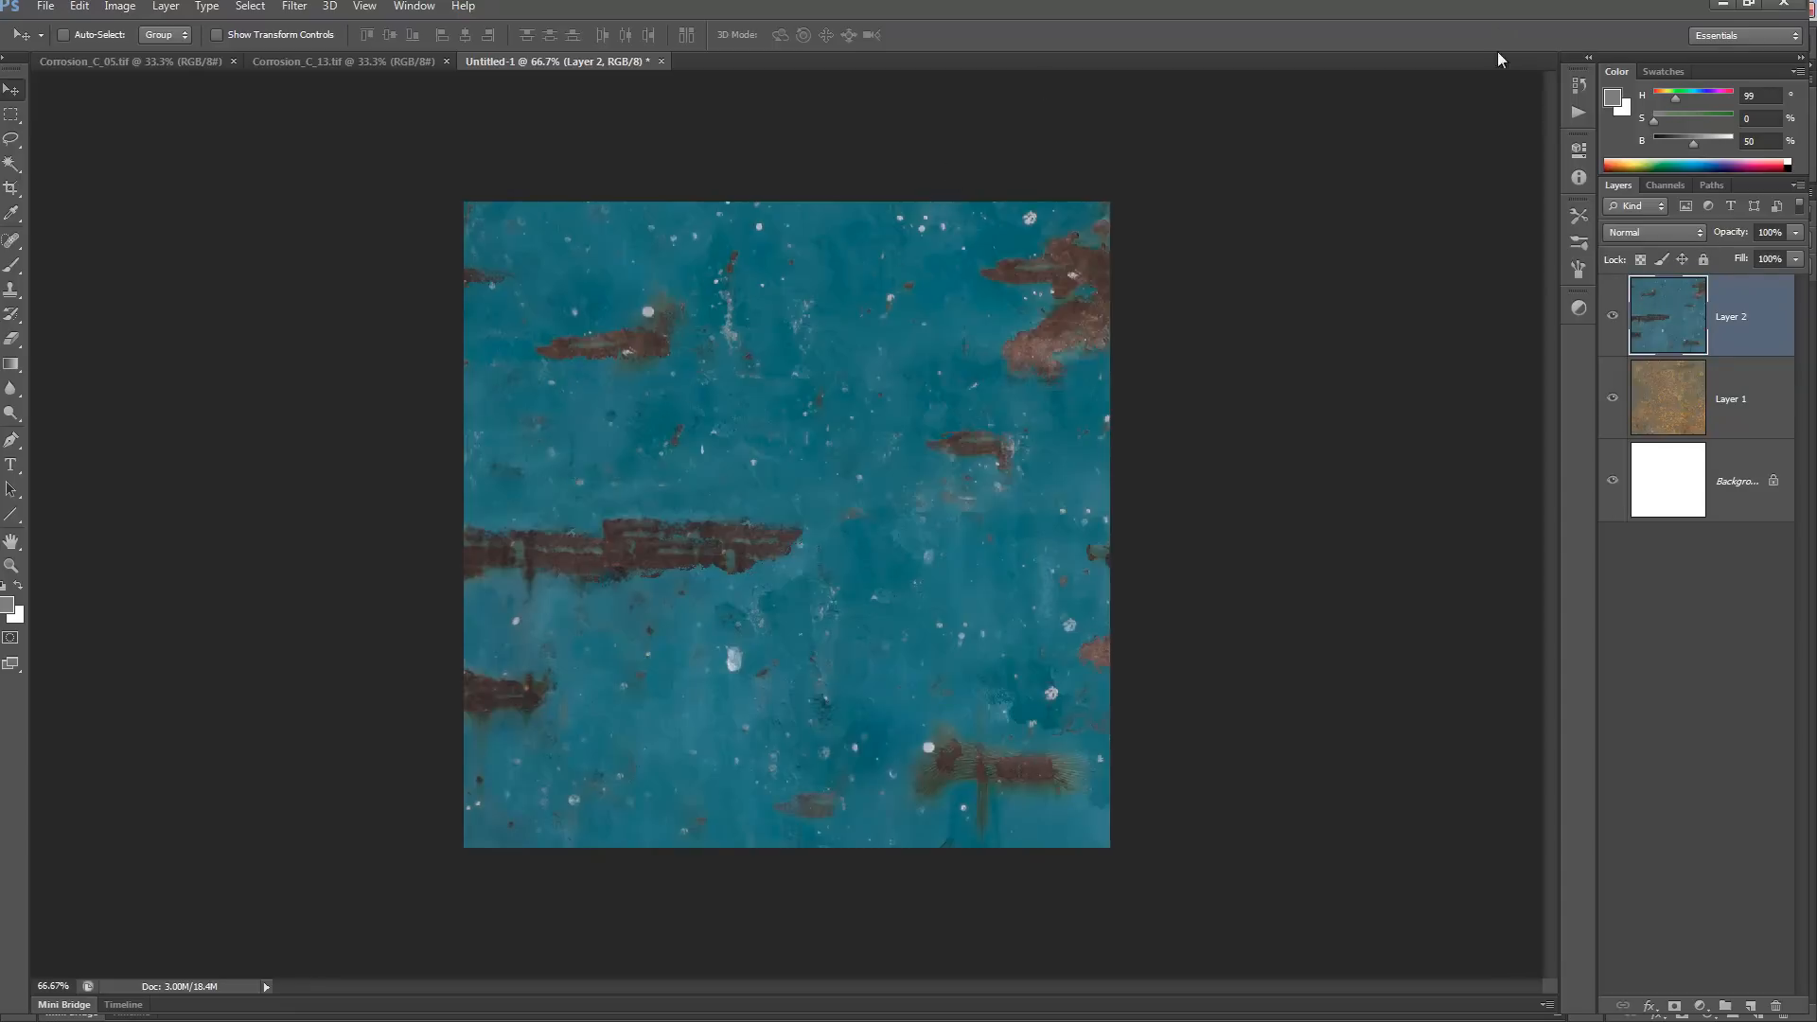
- Fade Layer 2's opacity gradually down to 0% to reveal Layer 1, and restore it to 100%
drag(1514, 11, 1325, 3)
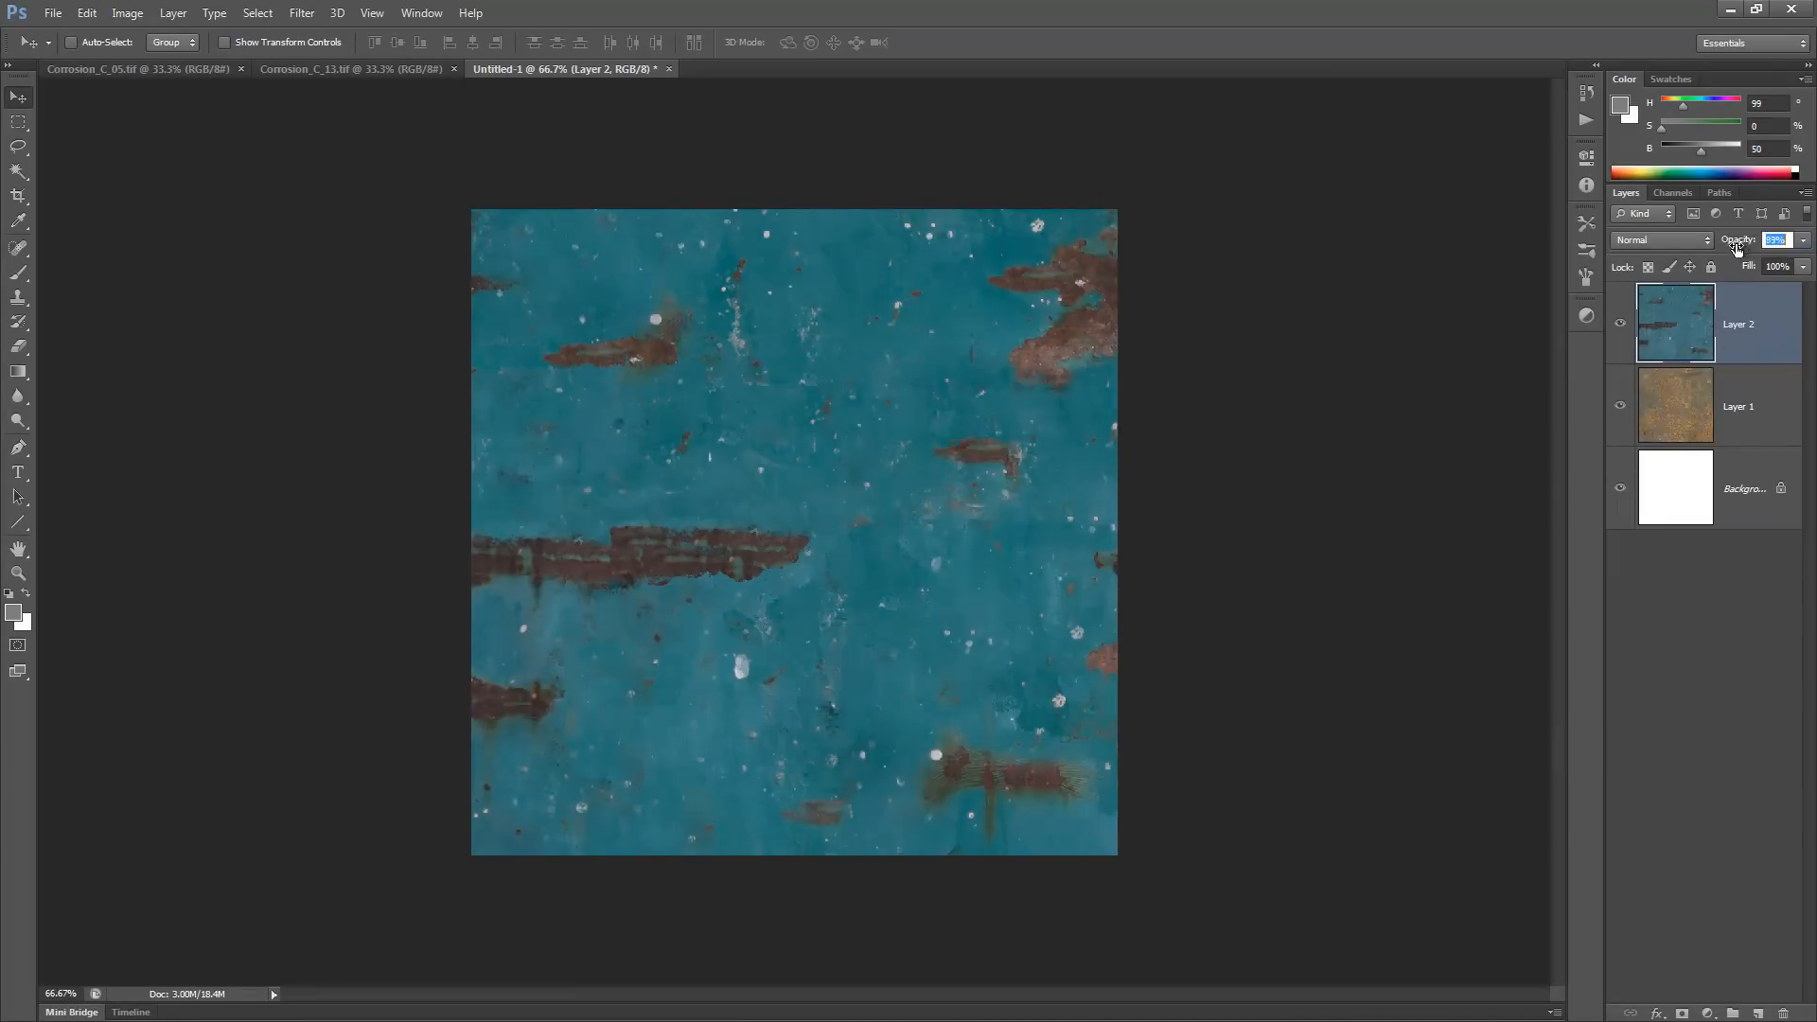
drag(1726, 250, 1721, 252)
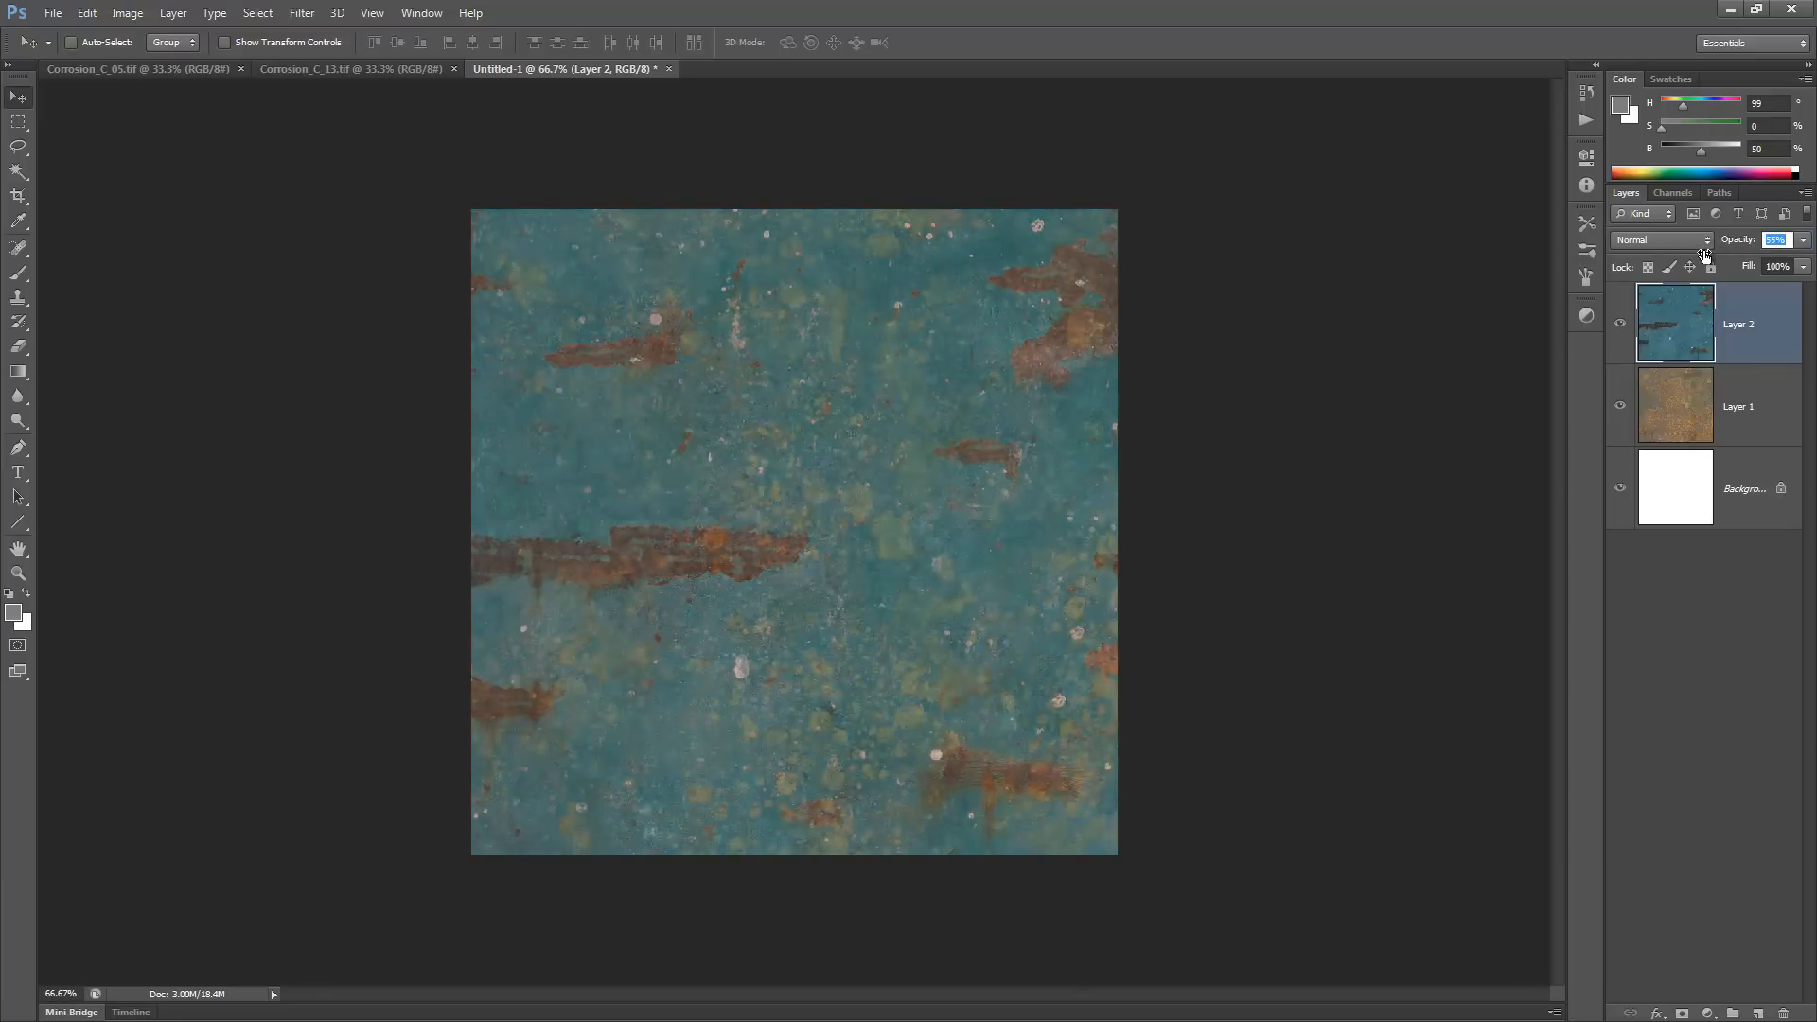
drag(1692, 258, 1613, 268)
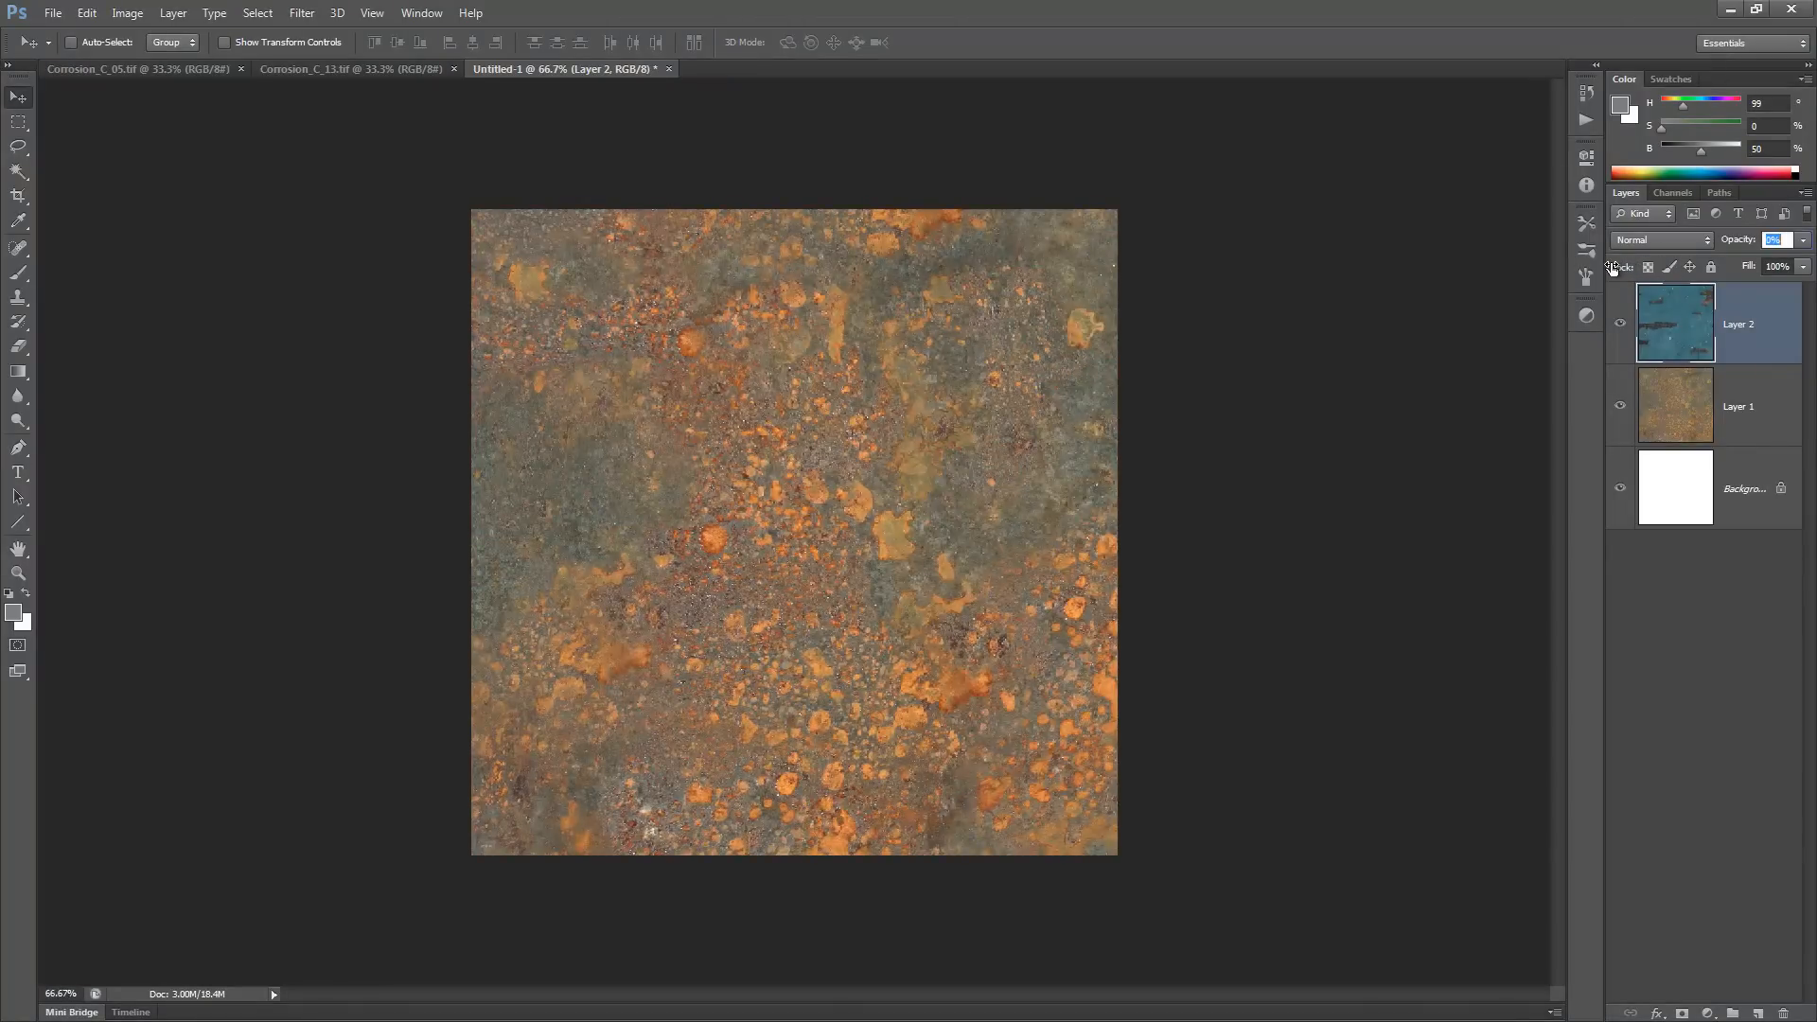
drag(1614, 267, 1779, 248)
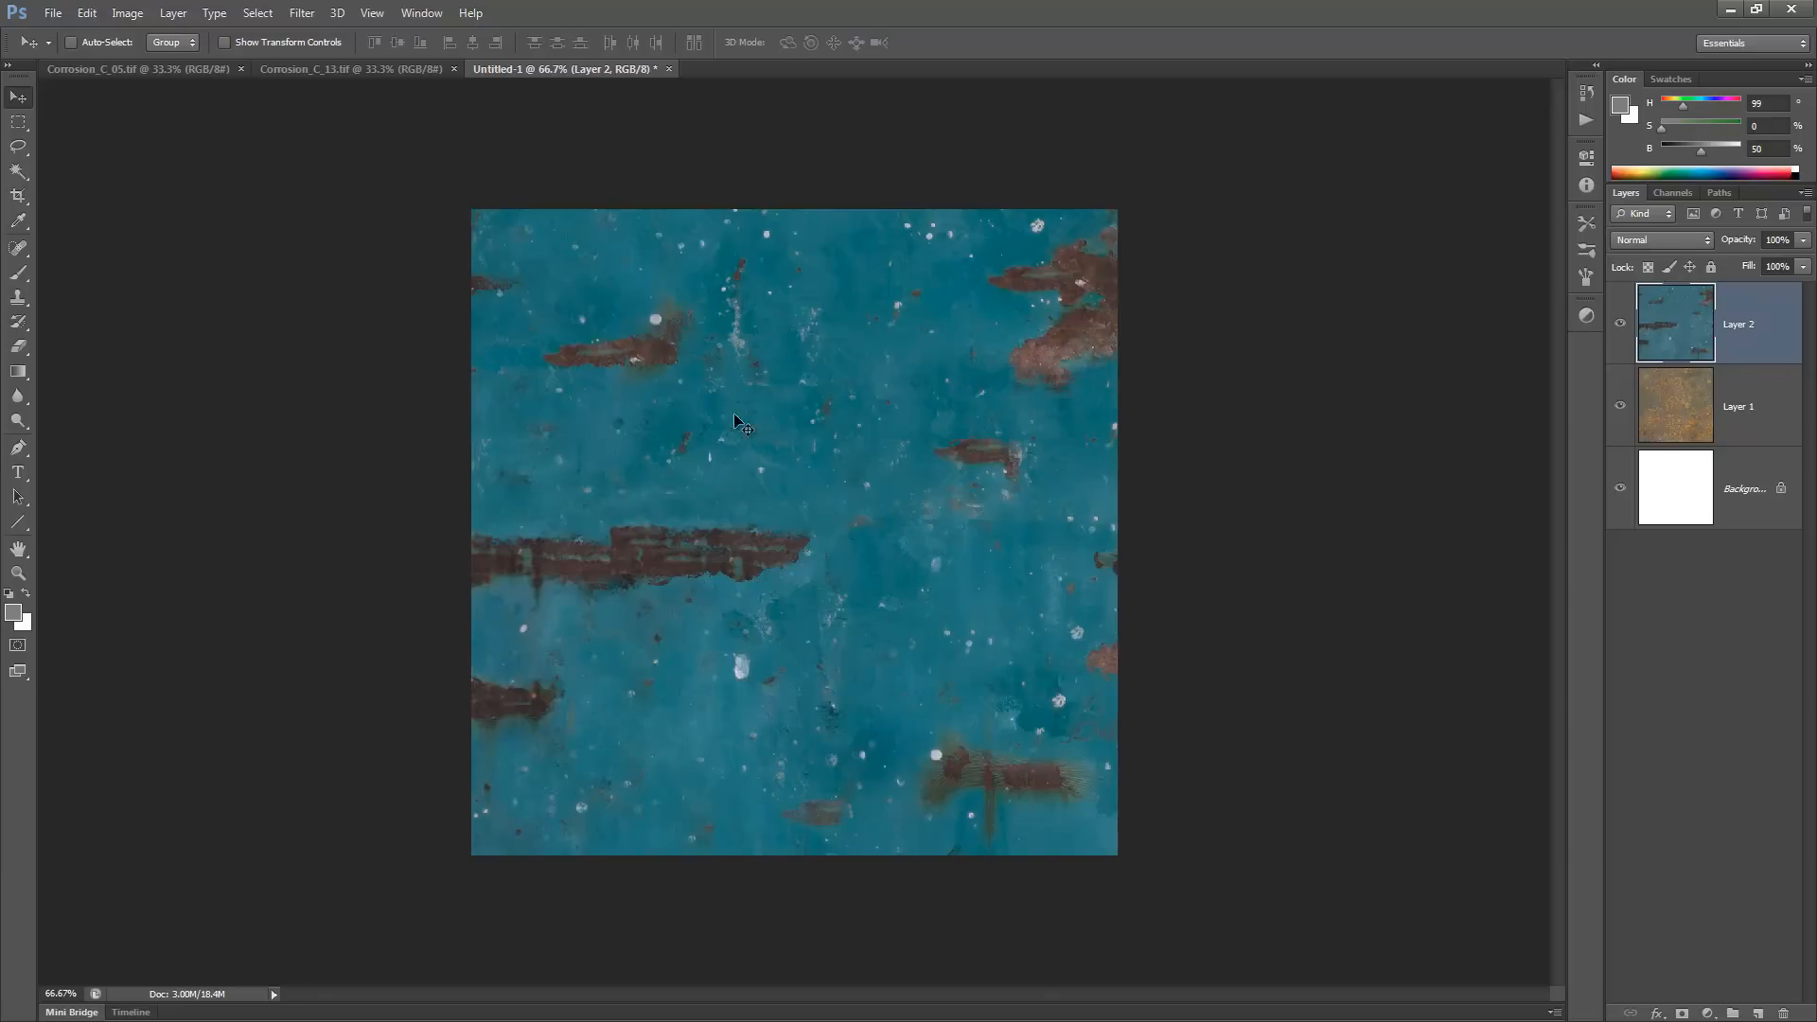
- Switch to Maya and compare the attributes of layeredTexture1's first and second layers
click(1726, 12)
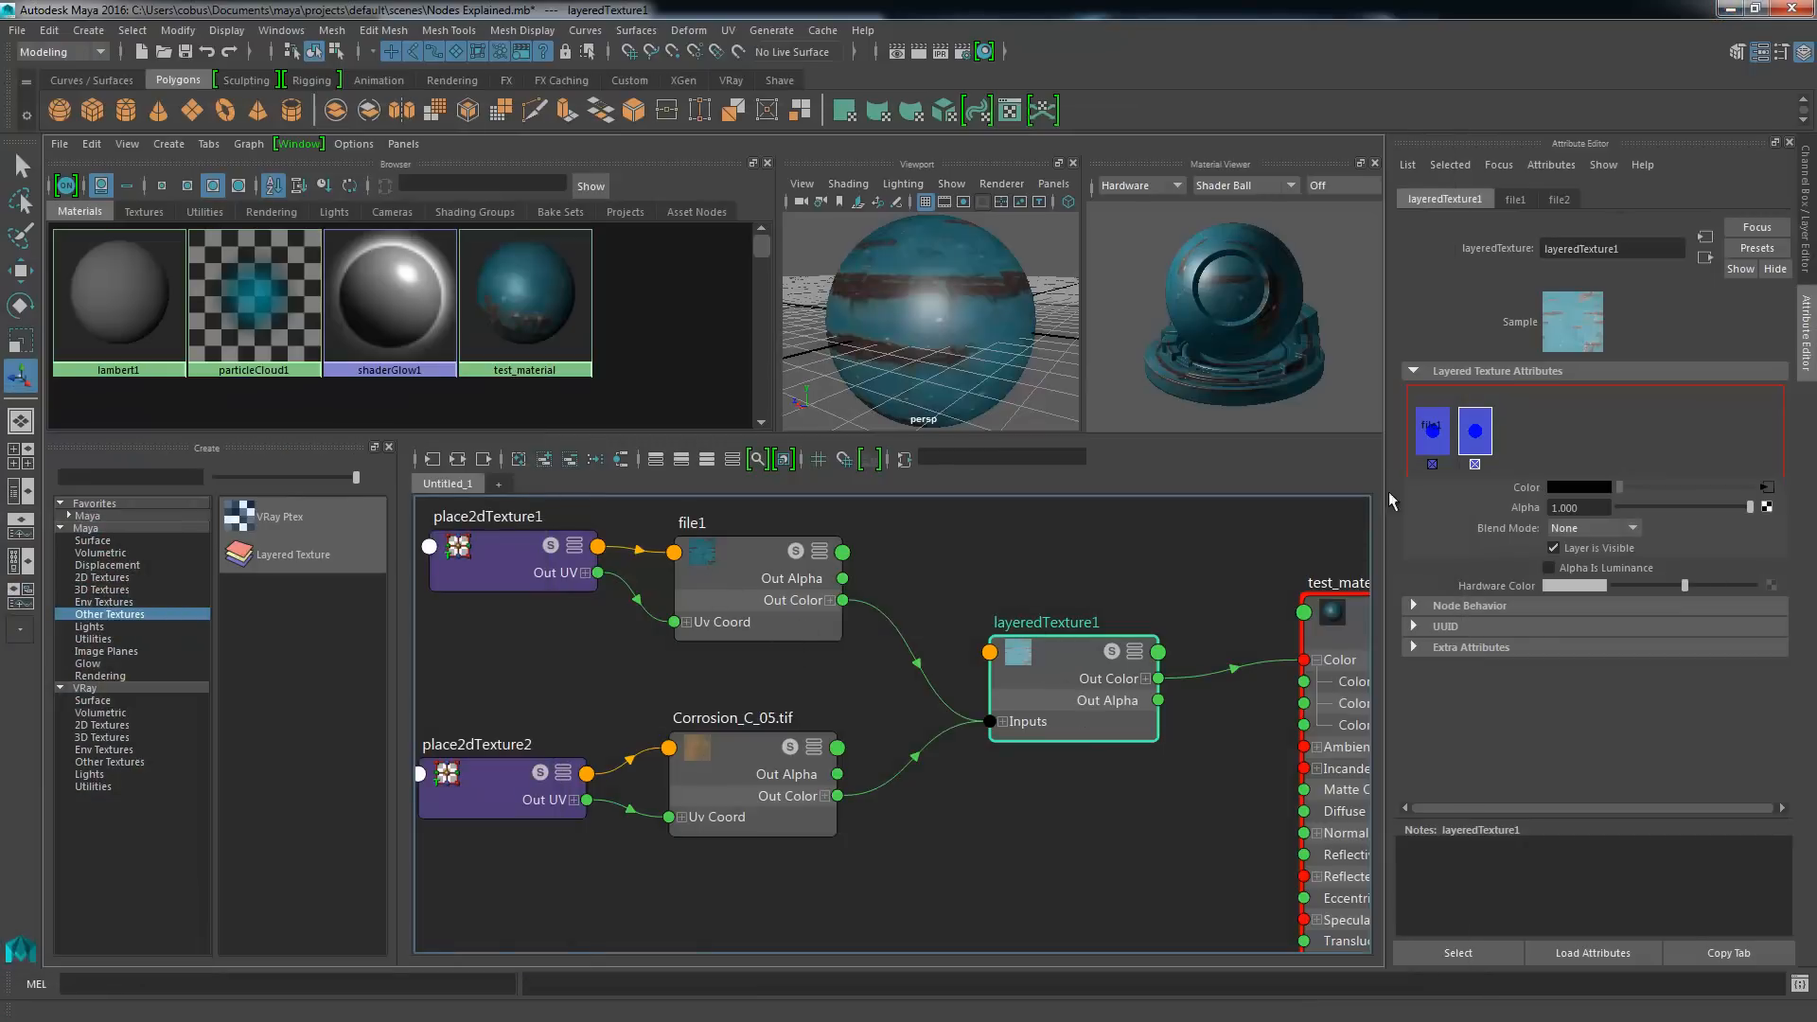
click(1438, 428)
click(1475, 431)
click(1428, 430)
click(1473, 431)
- Try an alpha of 0.632 on layeredTexture1's second layer and restore the alpha to 1
drag(1747, 507, 1700, 508)
drag(1601, 509, 1527, 507)
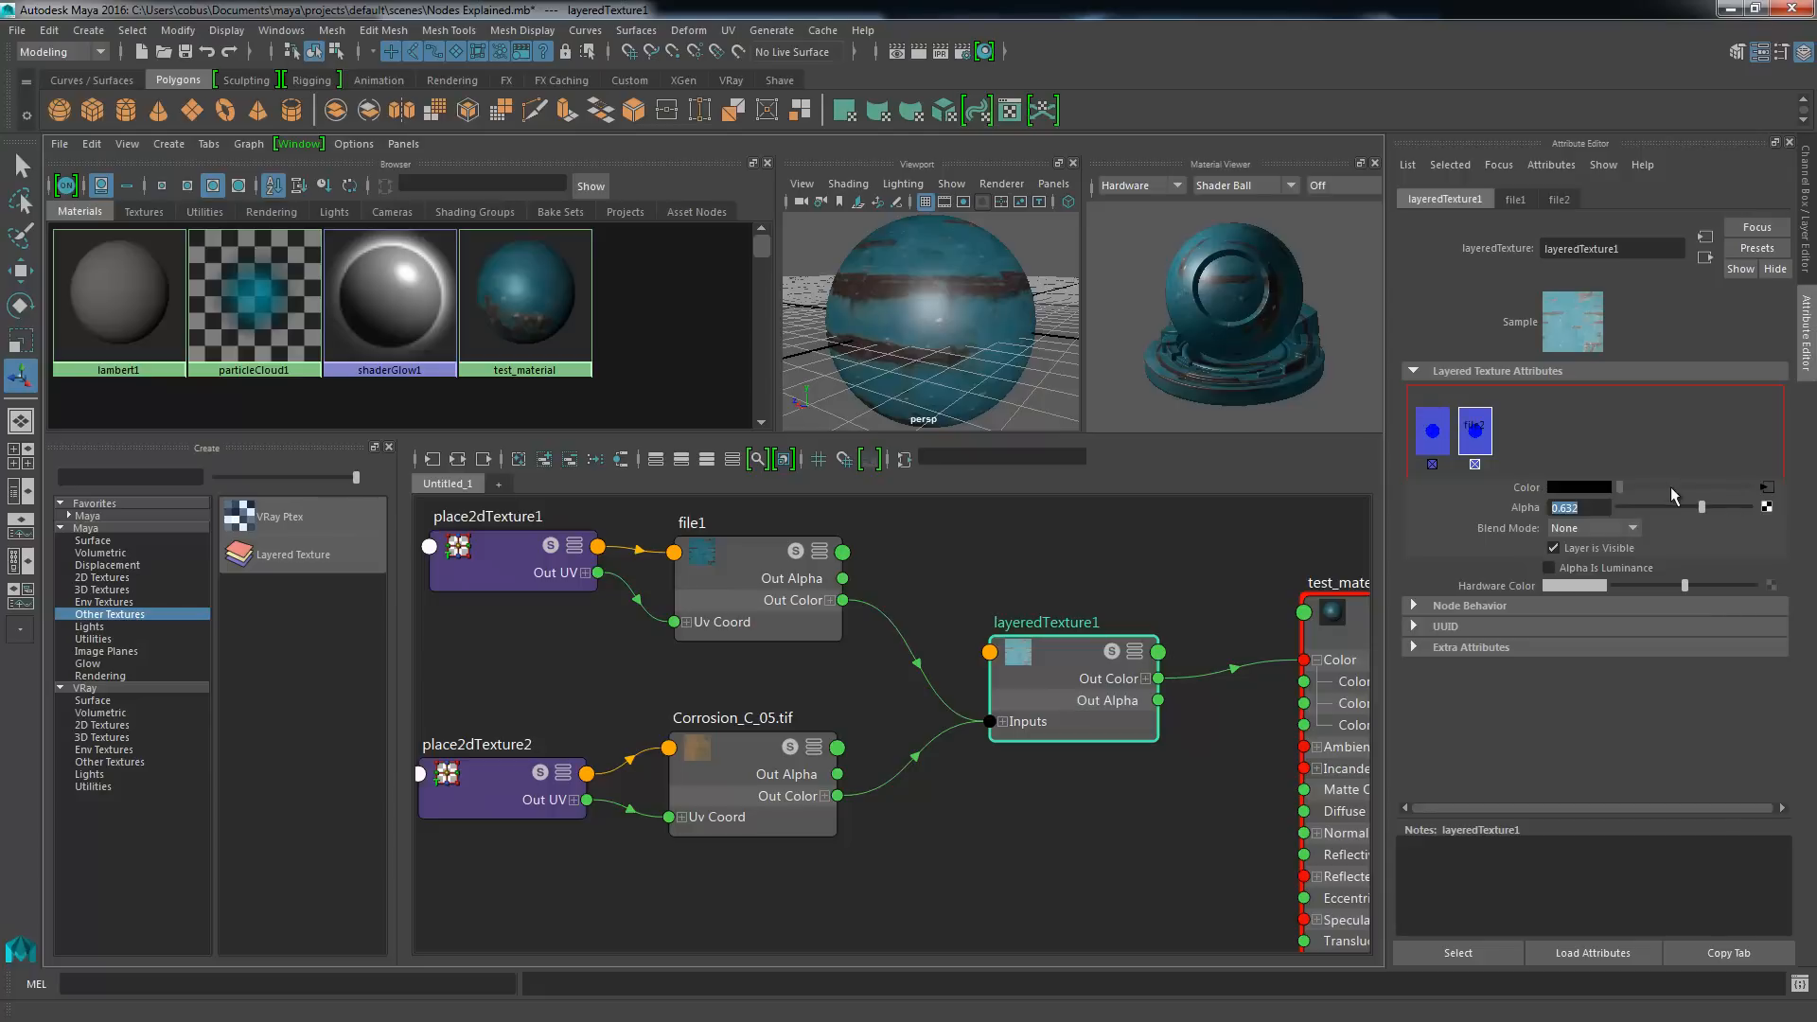
drag(1700, 514, 1802, 516)
- Vary the alpha of layeredTexture1's first layer through 0.301, 0.044 and 0.669, and restore it to 1
click(1438, 436)
drag(1748, 508, 1661, 516)
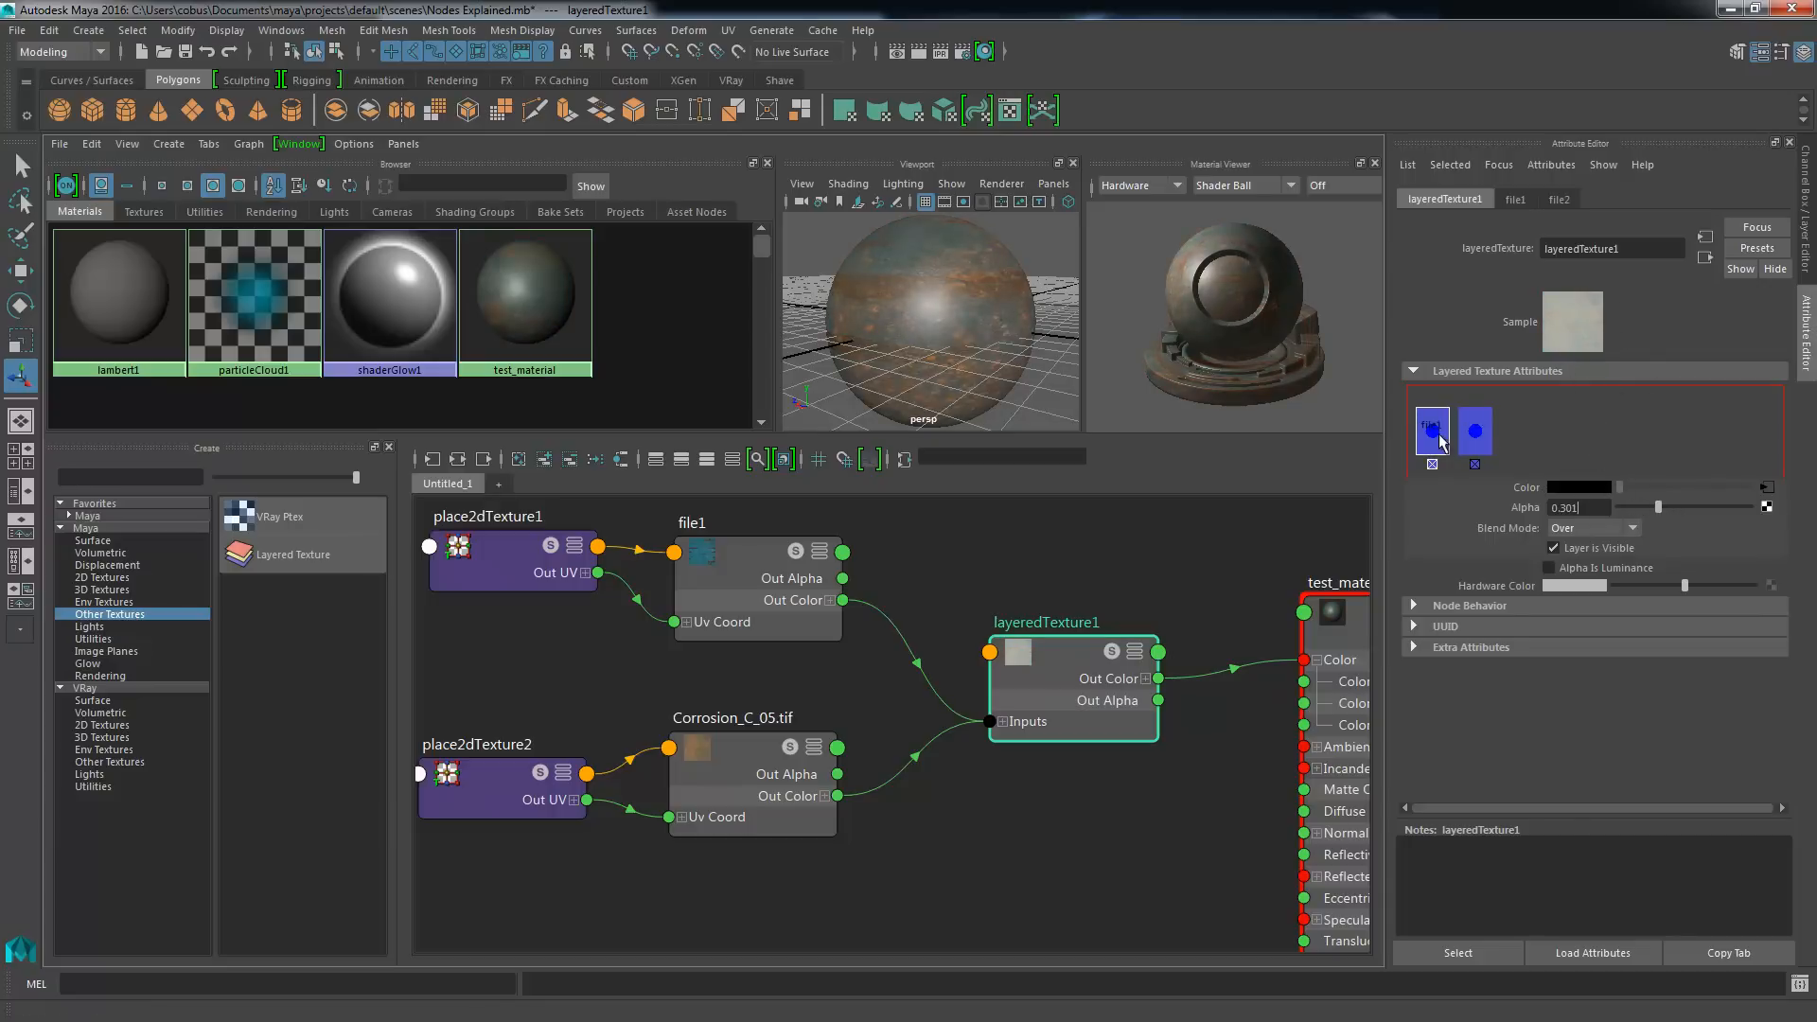
click(1680, 509)
drag(1681, 509, 1626, 509)
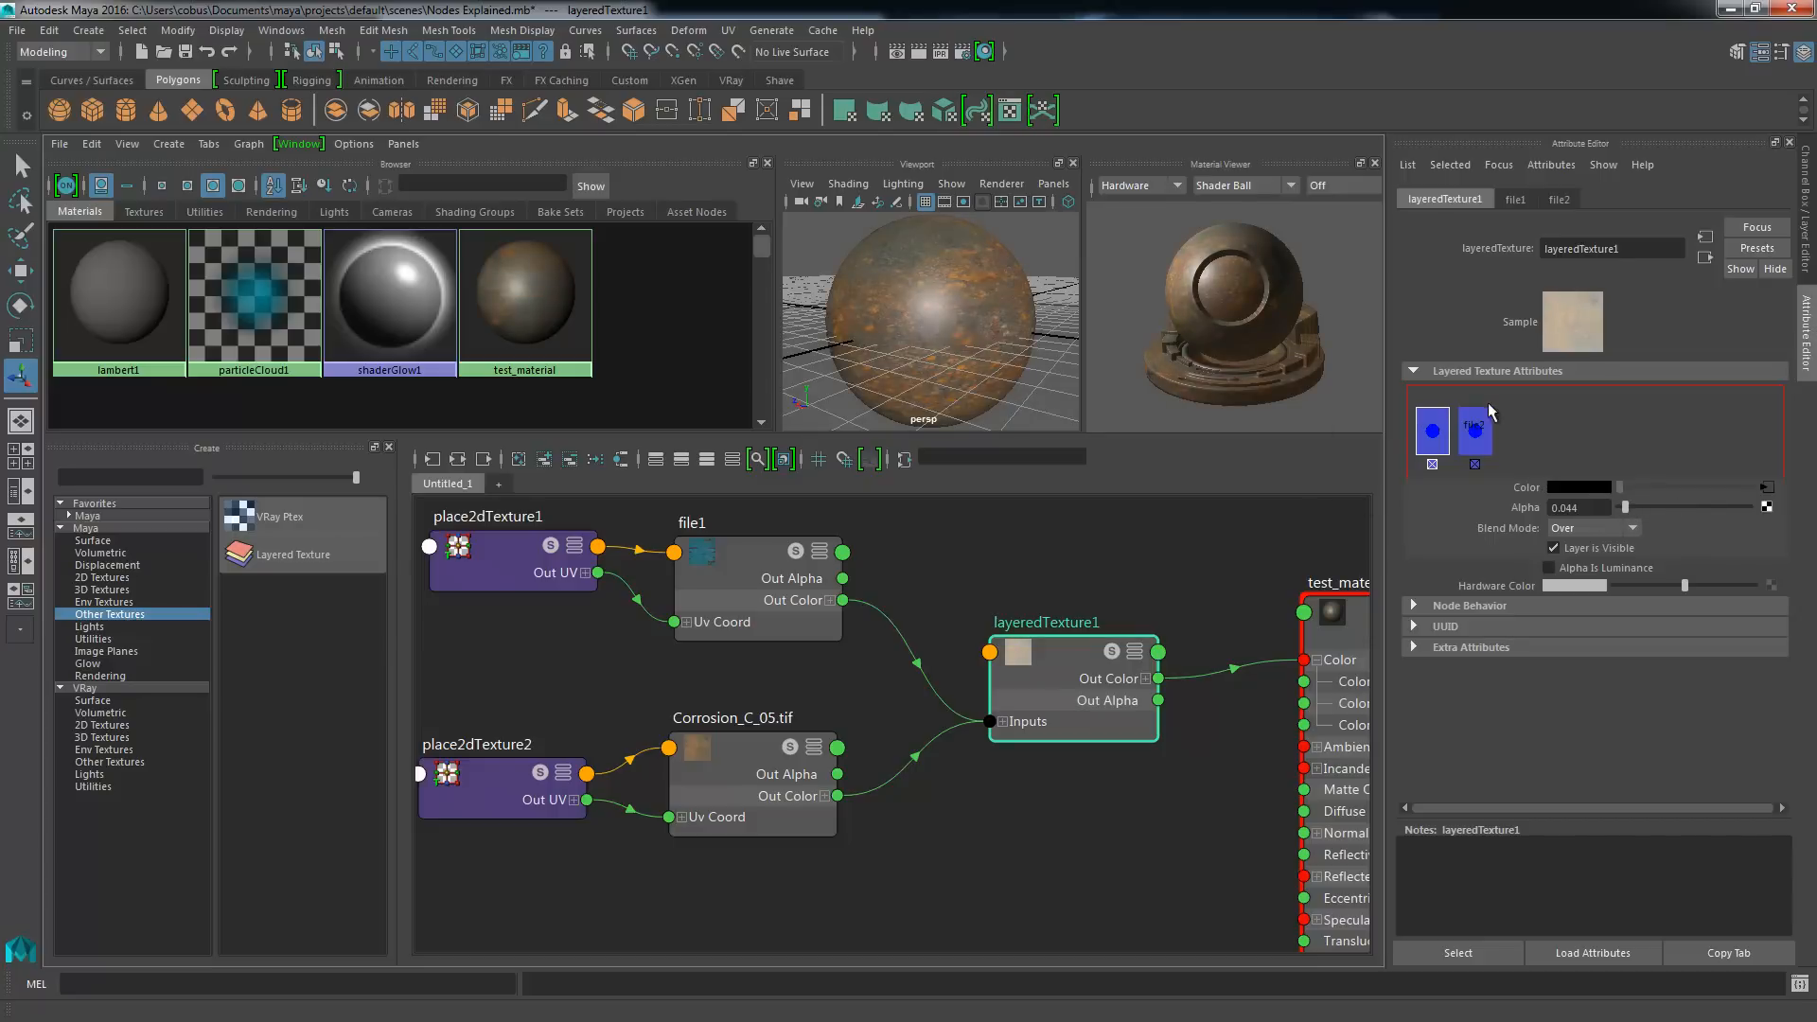
drag(1689, 509, 1731, 509)
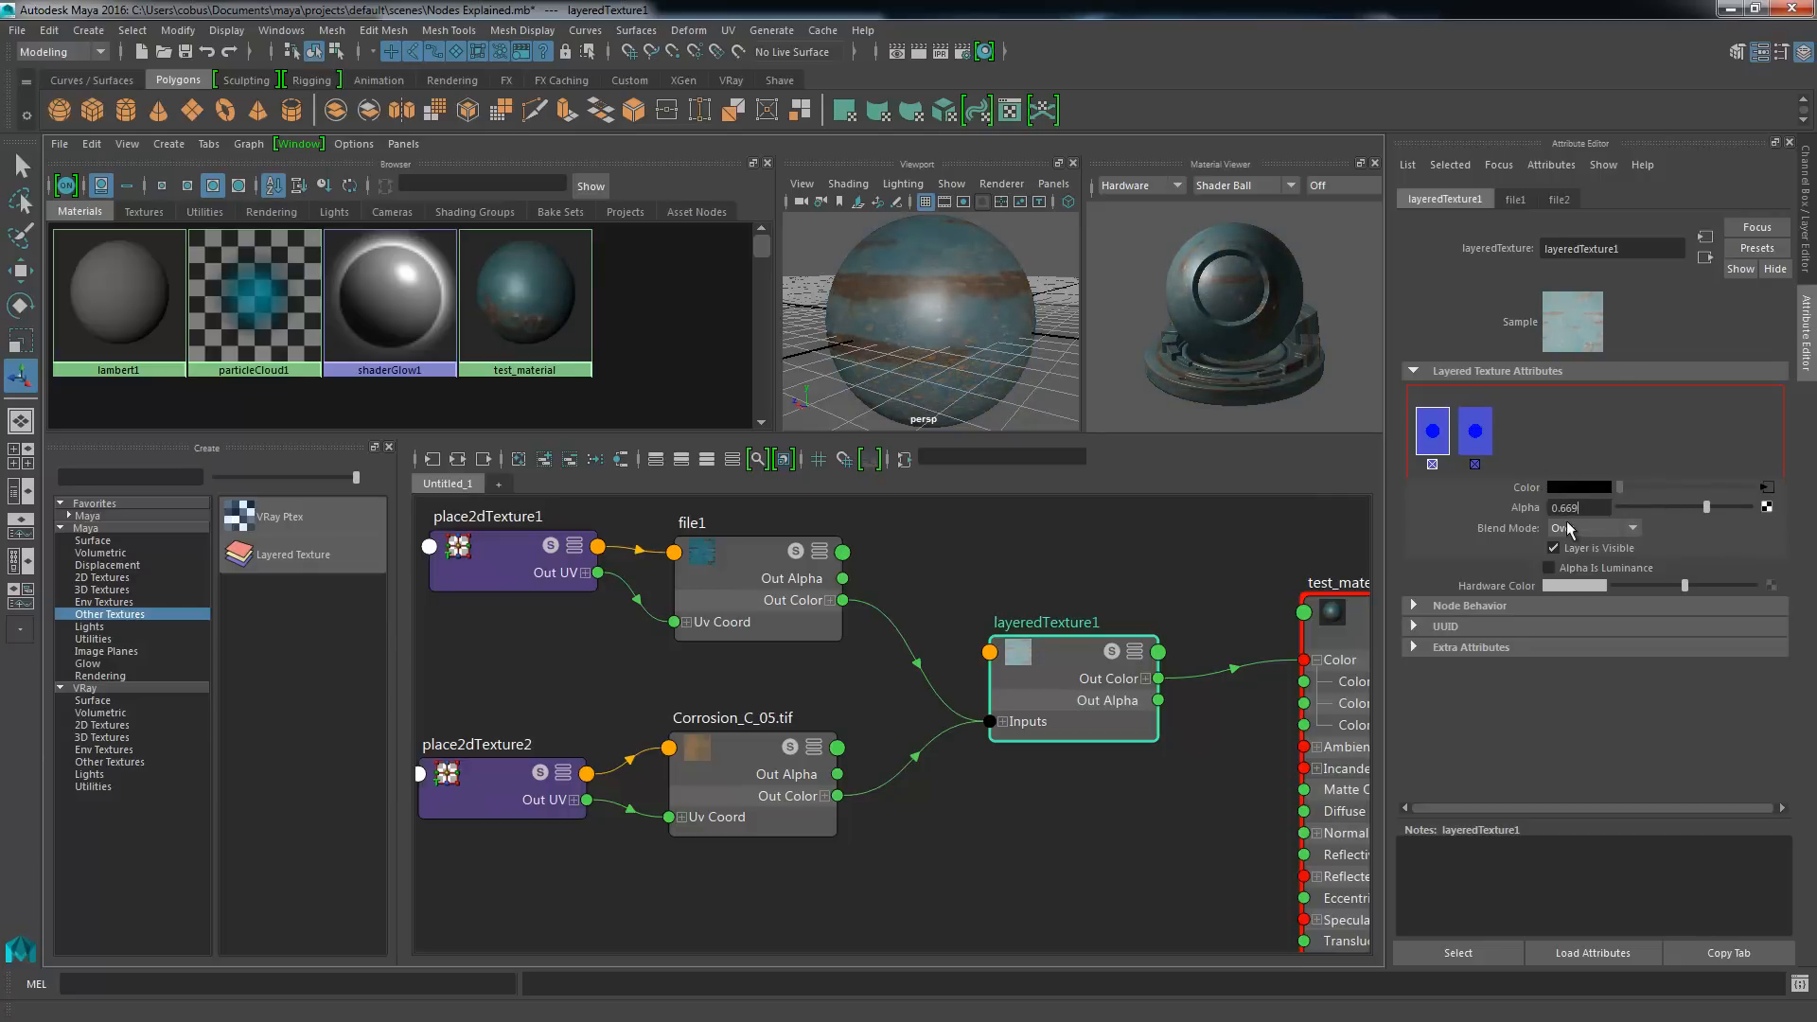
mouse_move(1705, 513)
mouse_down()
mouse_move(1690, 512)
mouse_move(1744, 513)
mouse_move(1661, 530)
mouse_move(1700, 524)
mouse_up()
drag(1704, 513, 1753, 511)
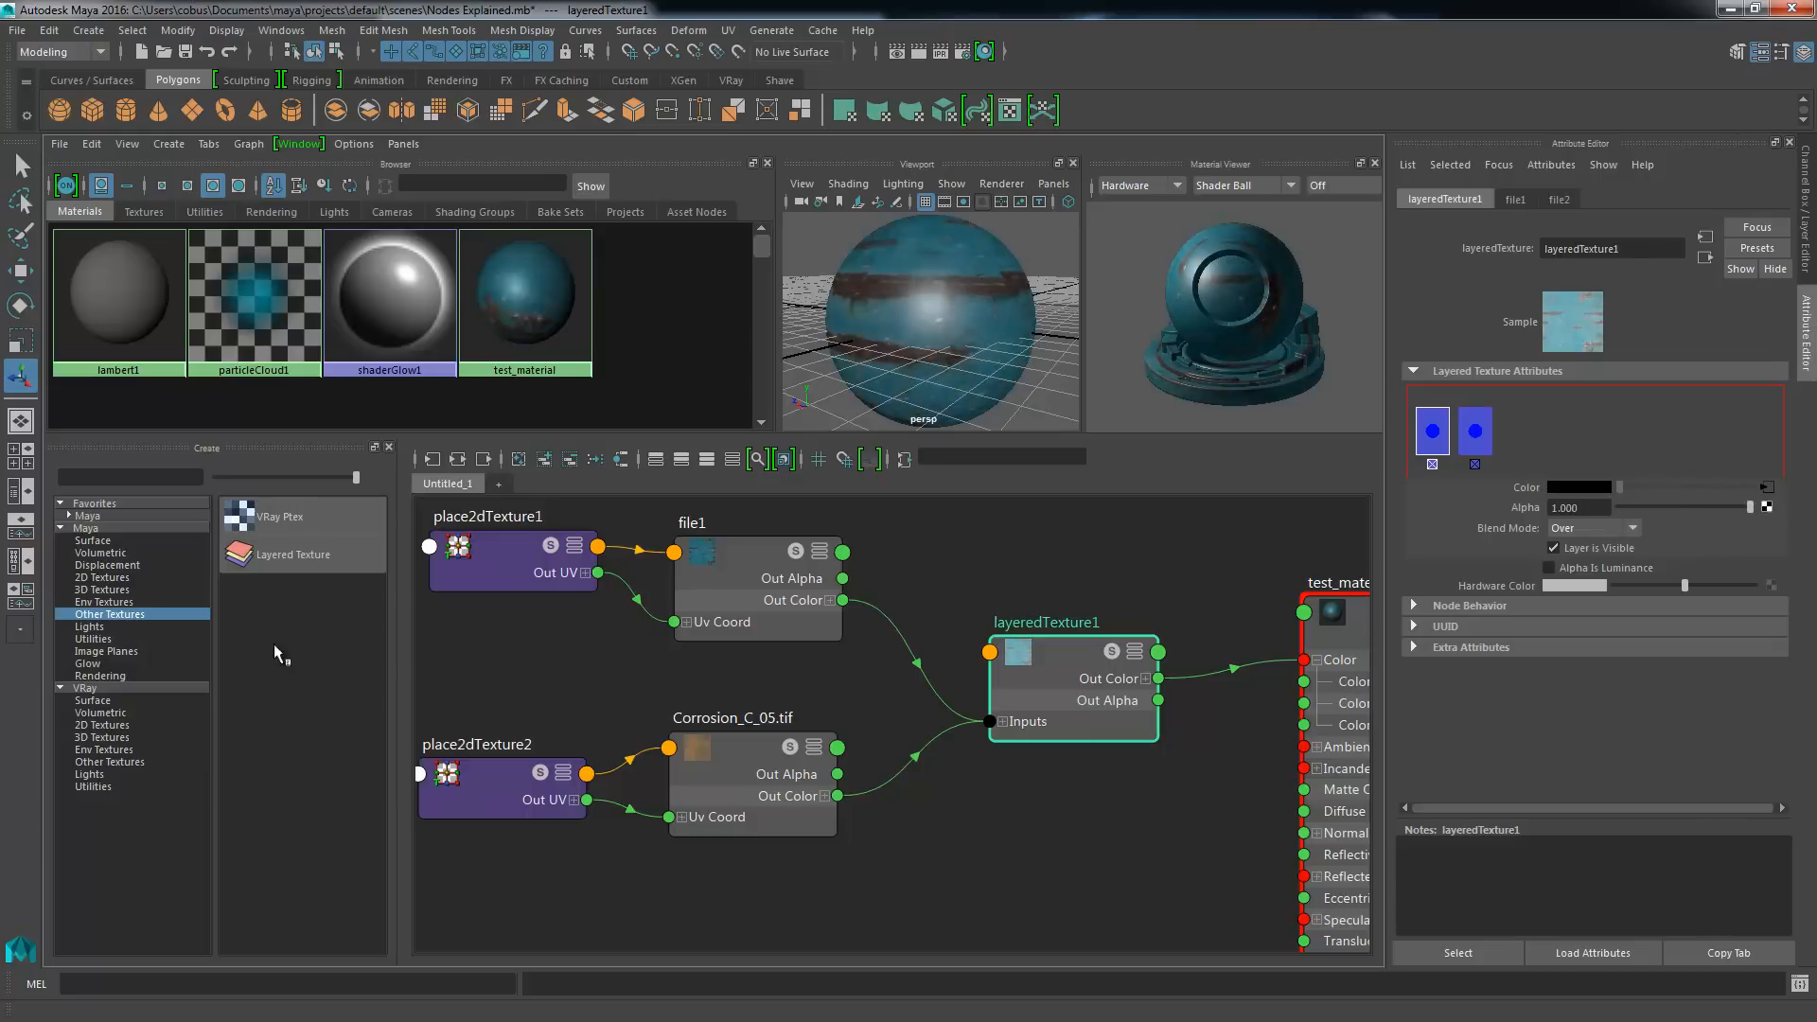
- Switch to Photoshop and review the blend modes available for Layer 2, keeping it on Normal
key(alt+Tab)
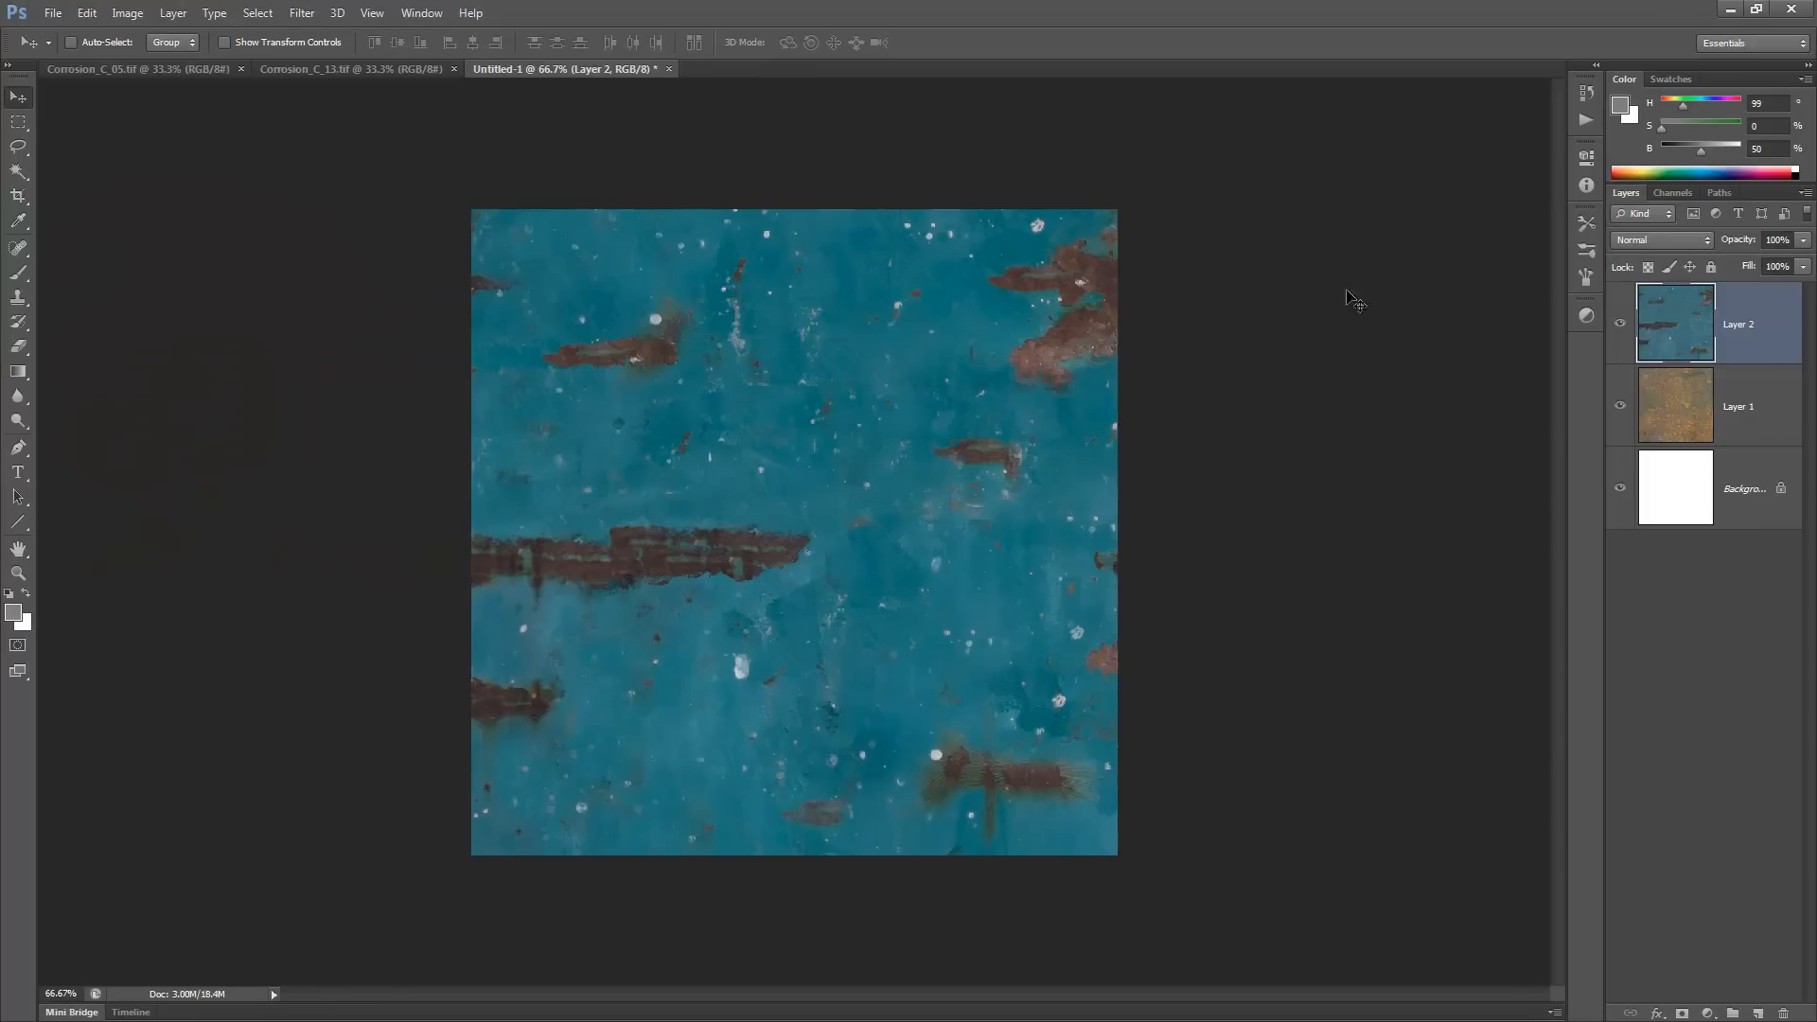
click(1688, 242)
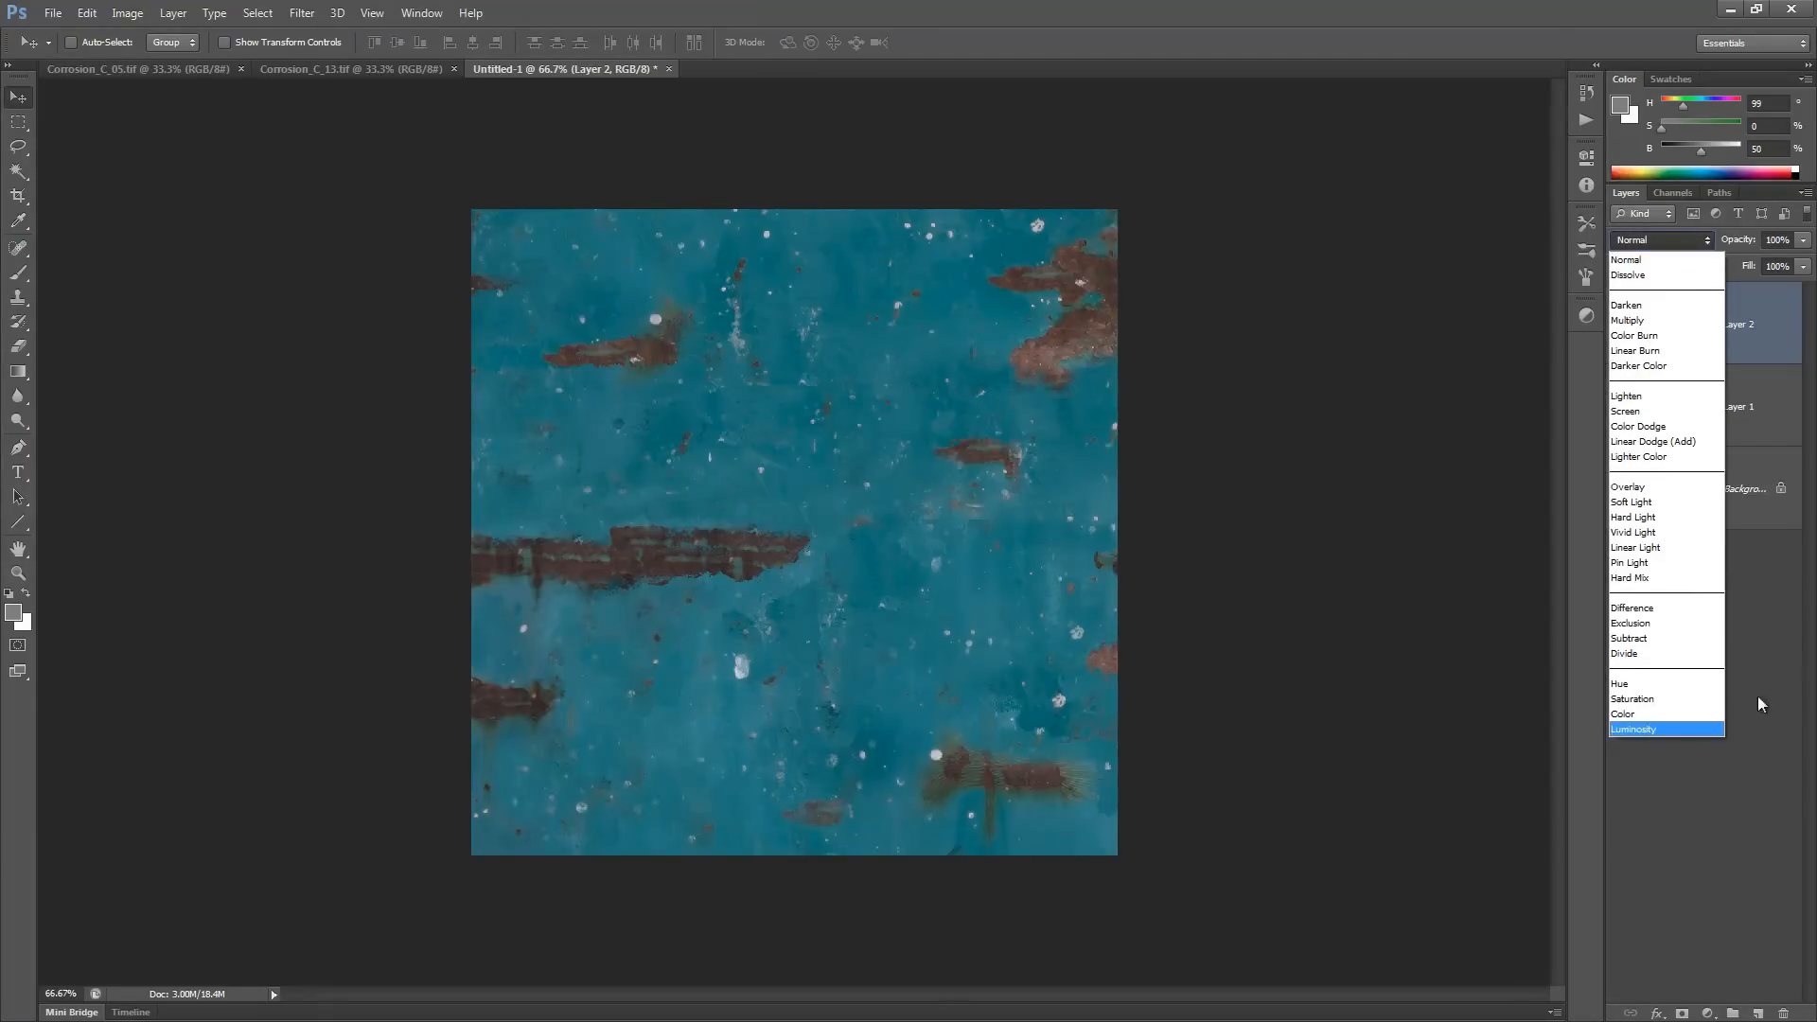
click(1775, 329)
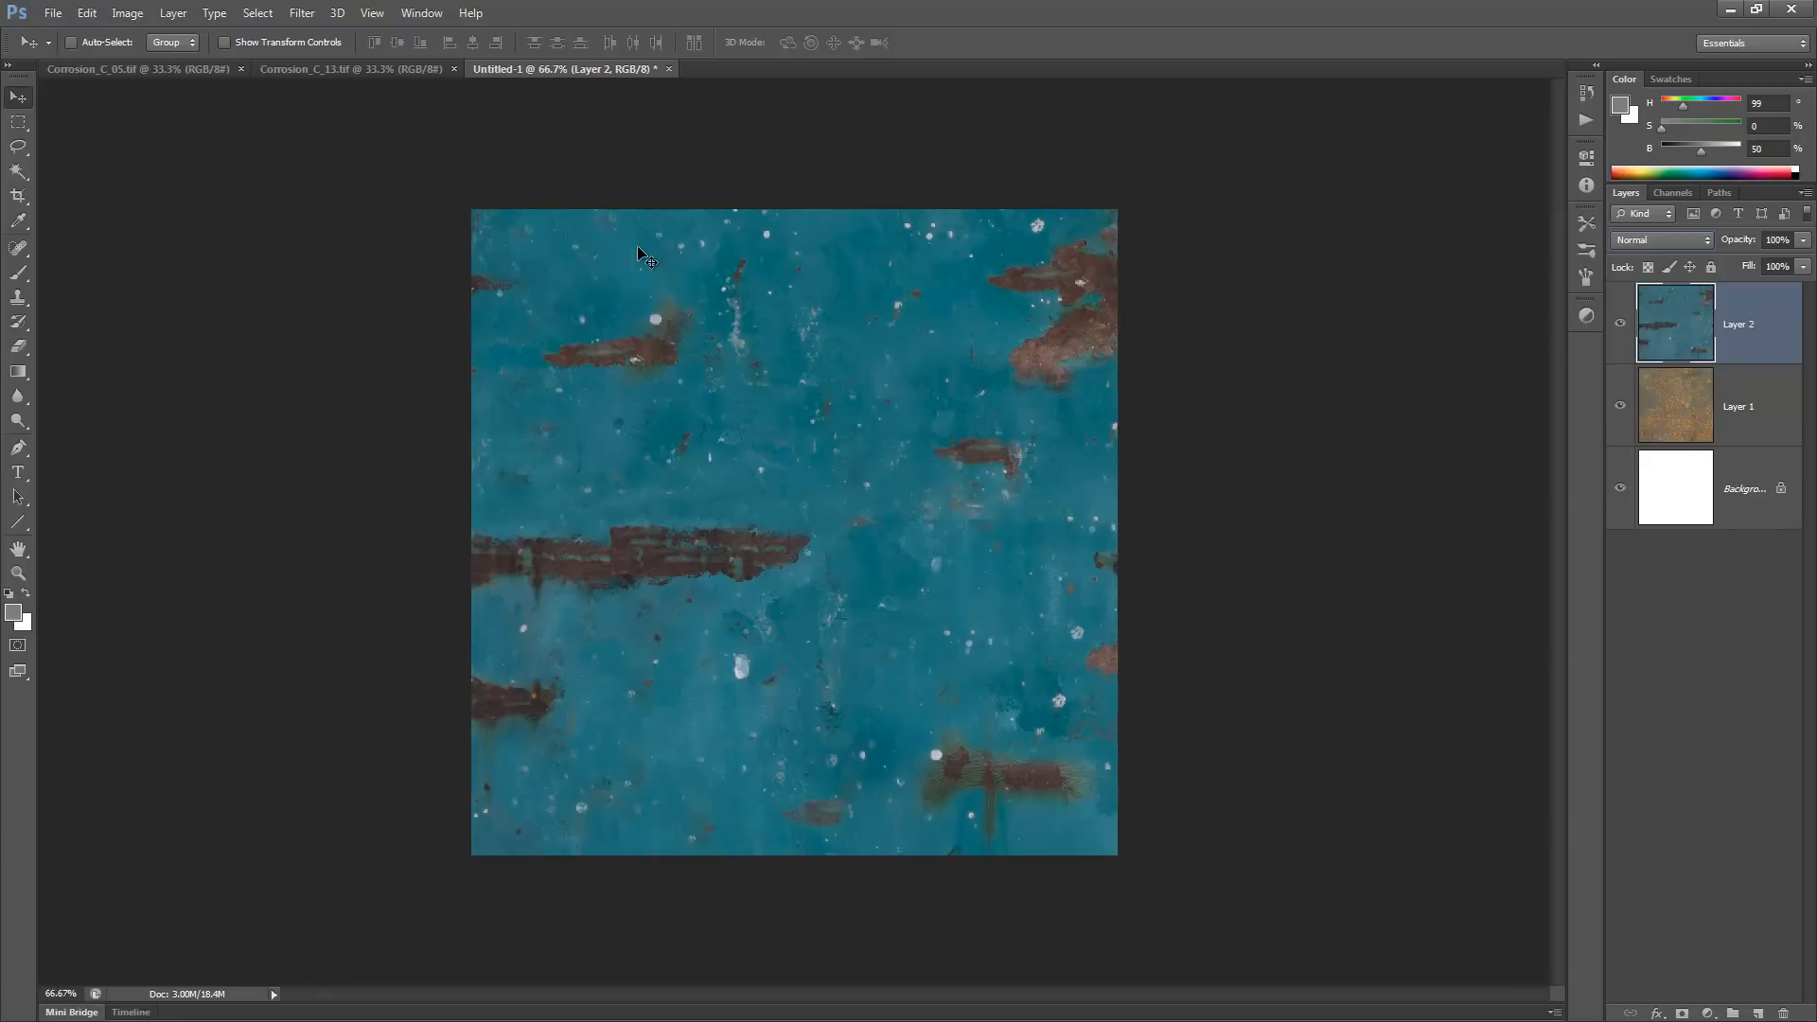
click(1665, 239)
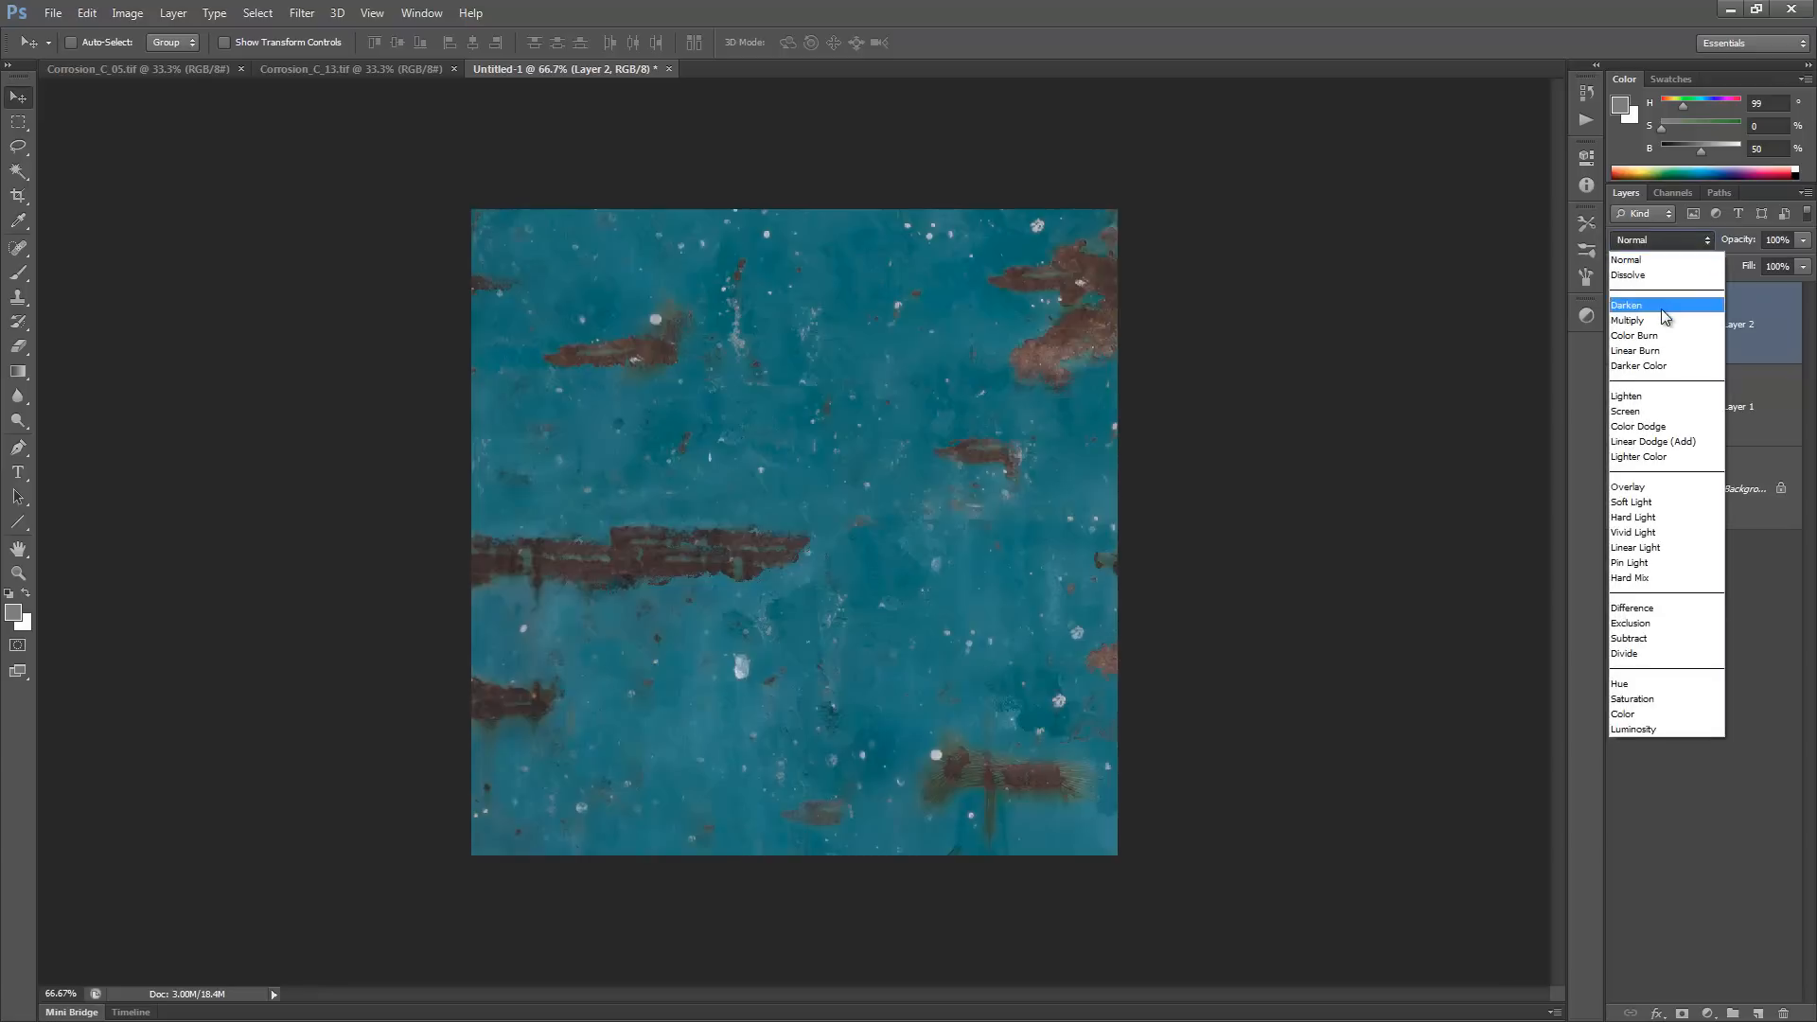
click(1625, 259)
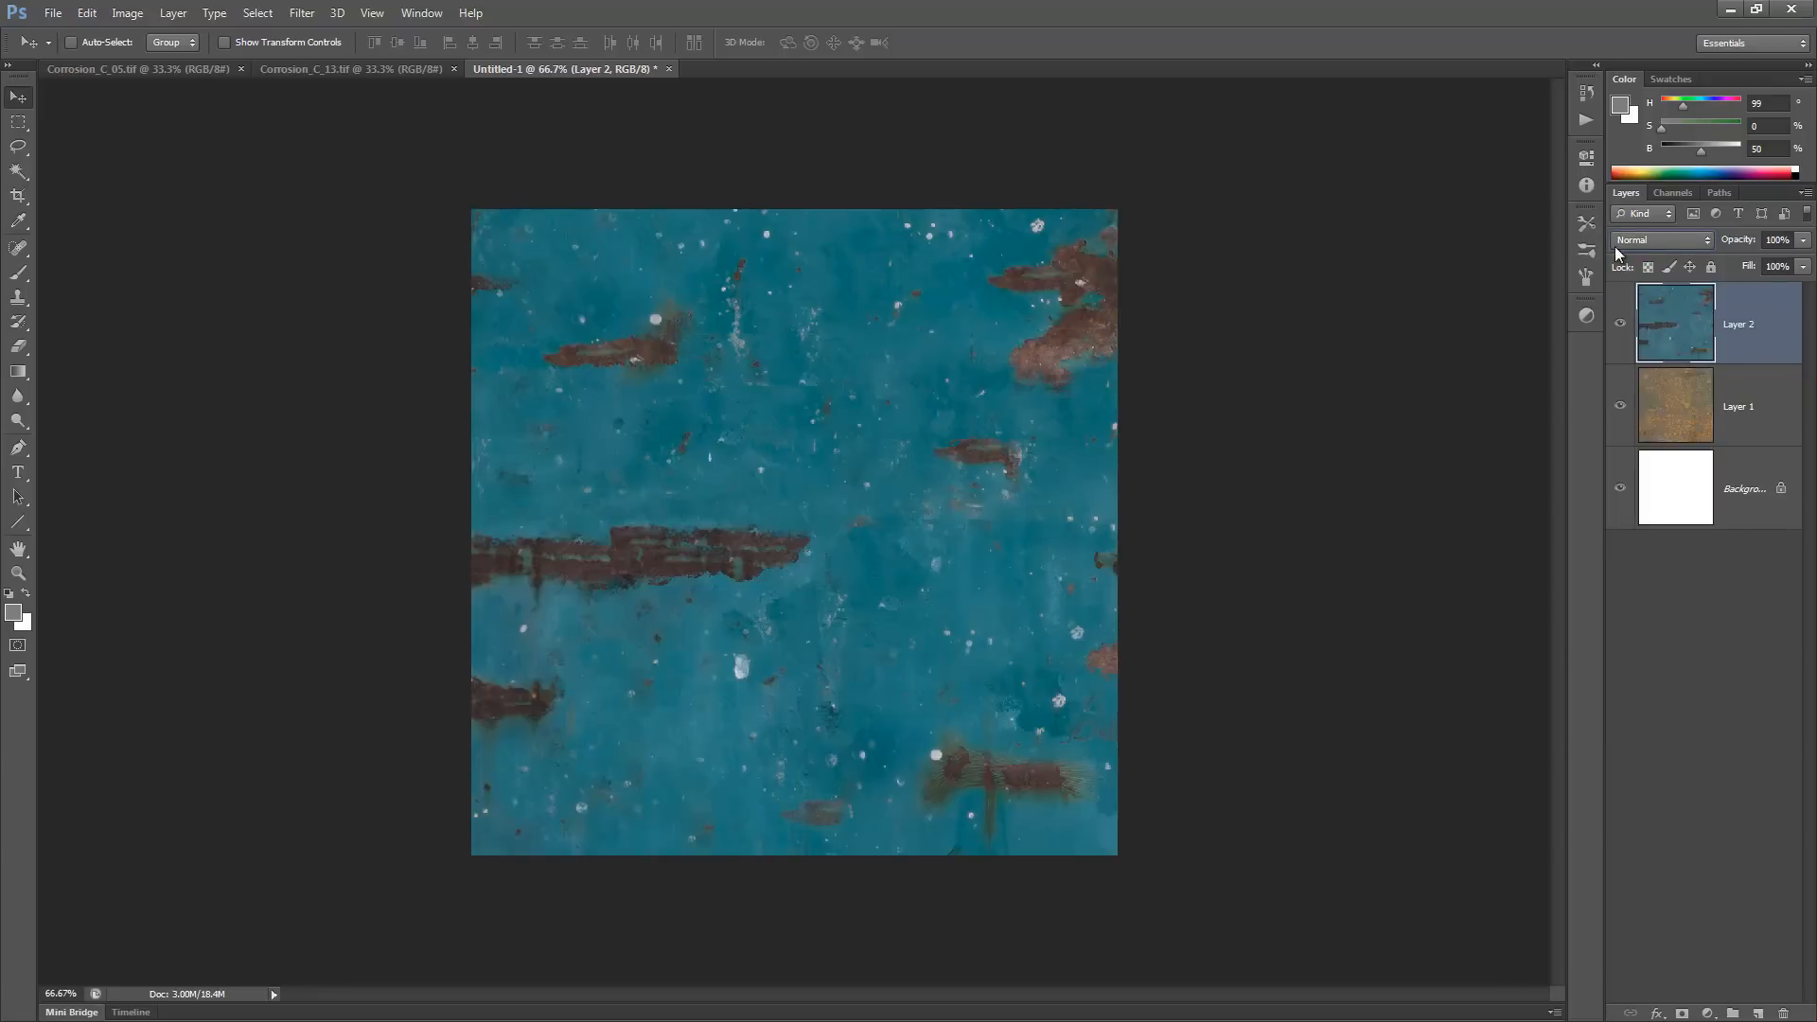
- Try Multiply, Linear Dodge (Add) and Overlay as Layer 2's blend mode to compare the results
click(1651, 242)
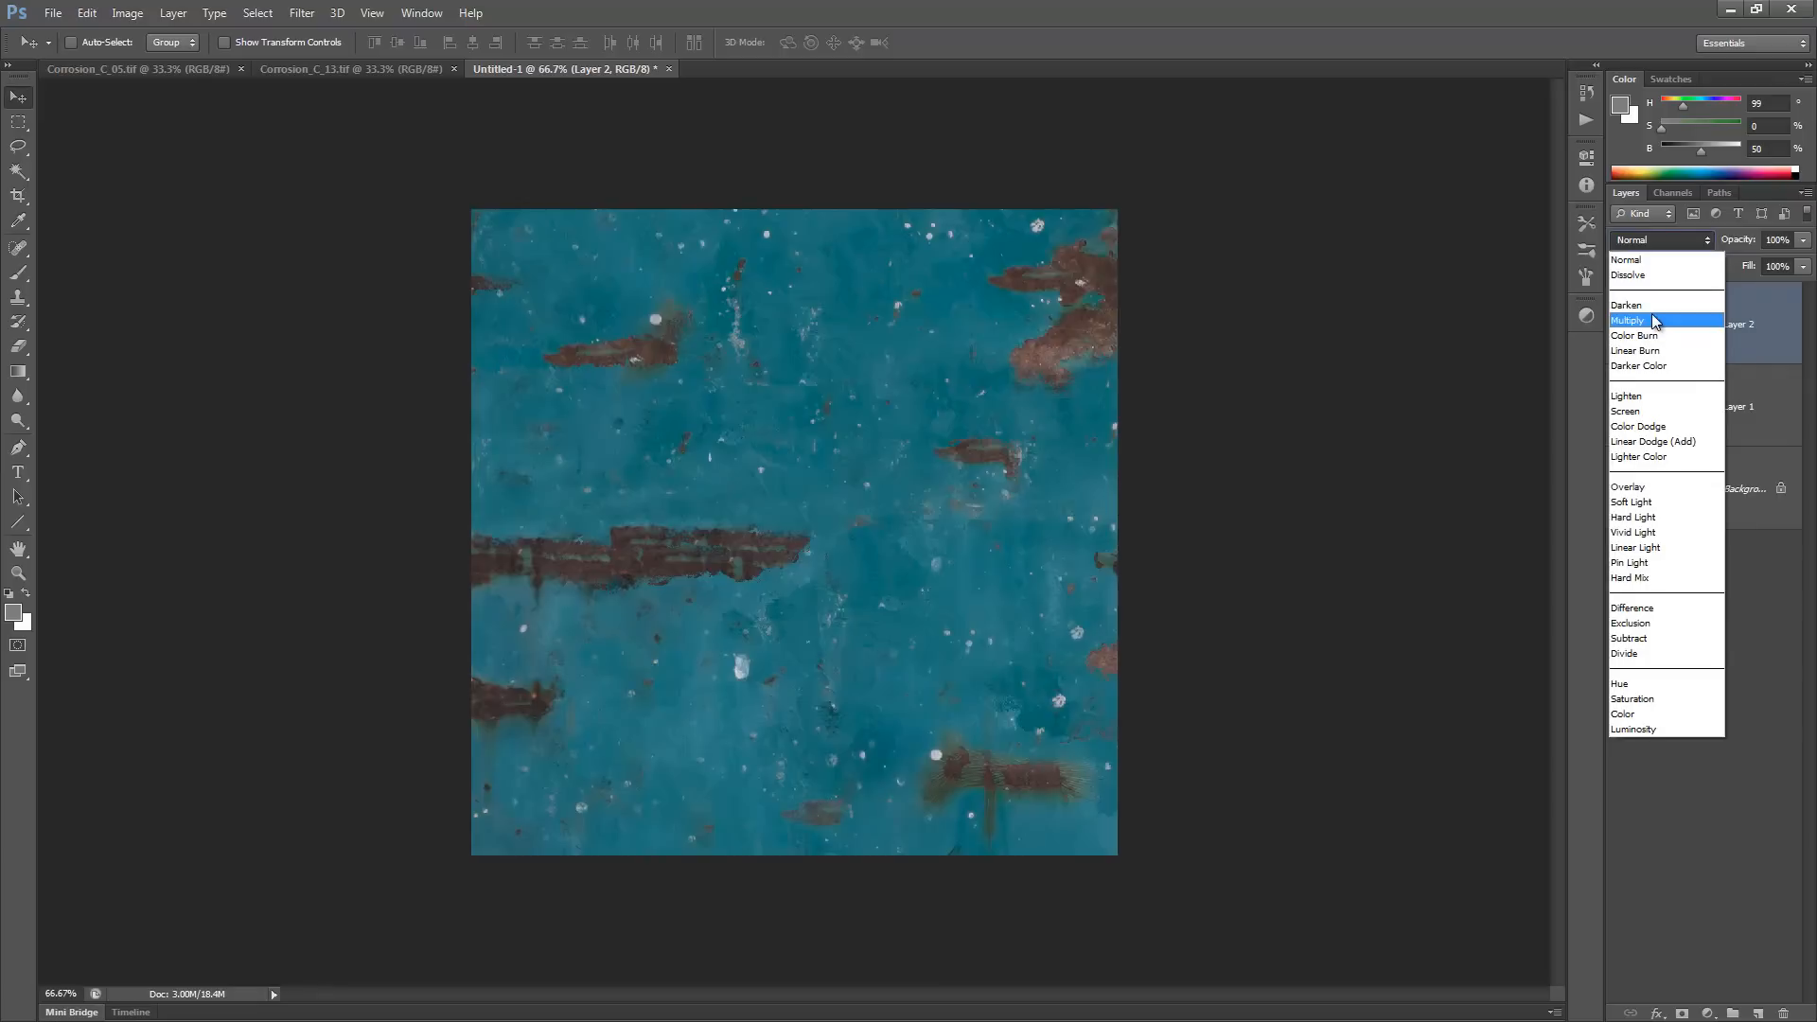
click(1654, 321)
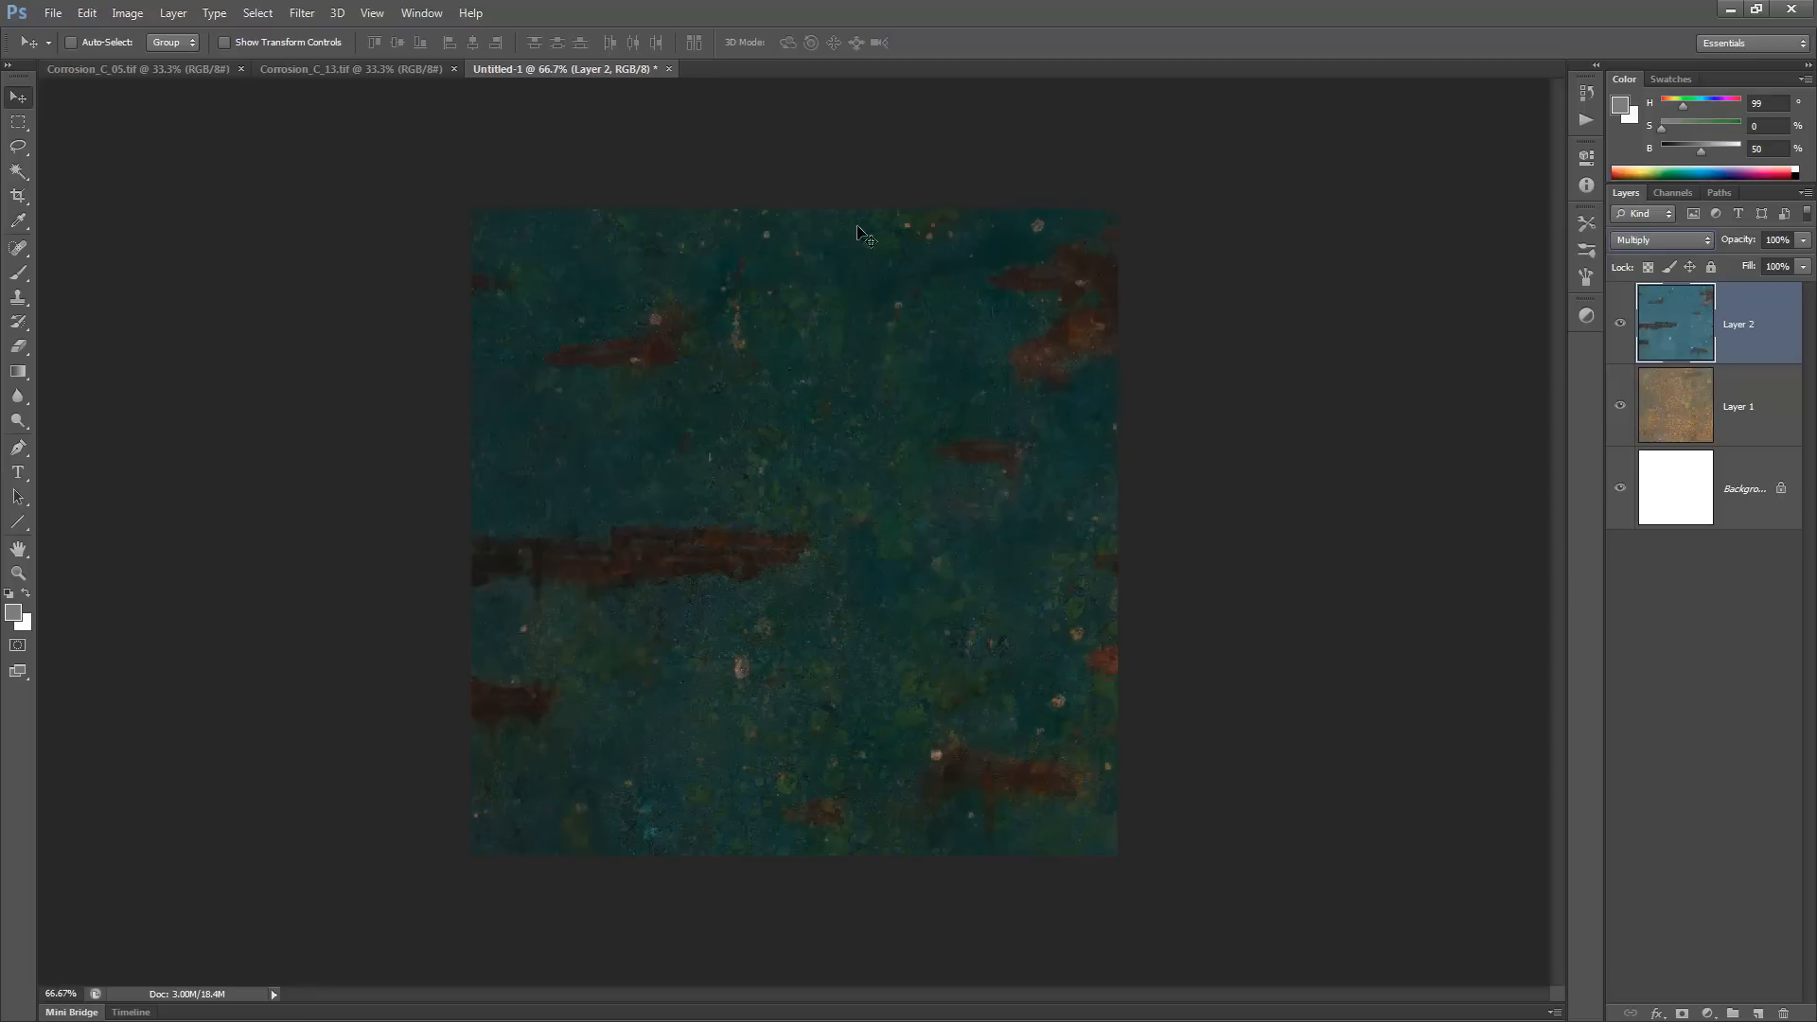
click(1648, 238)
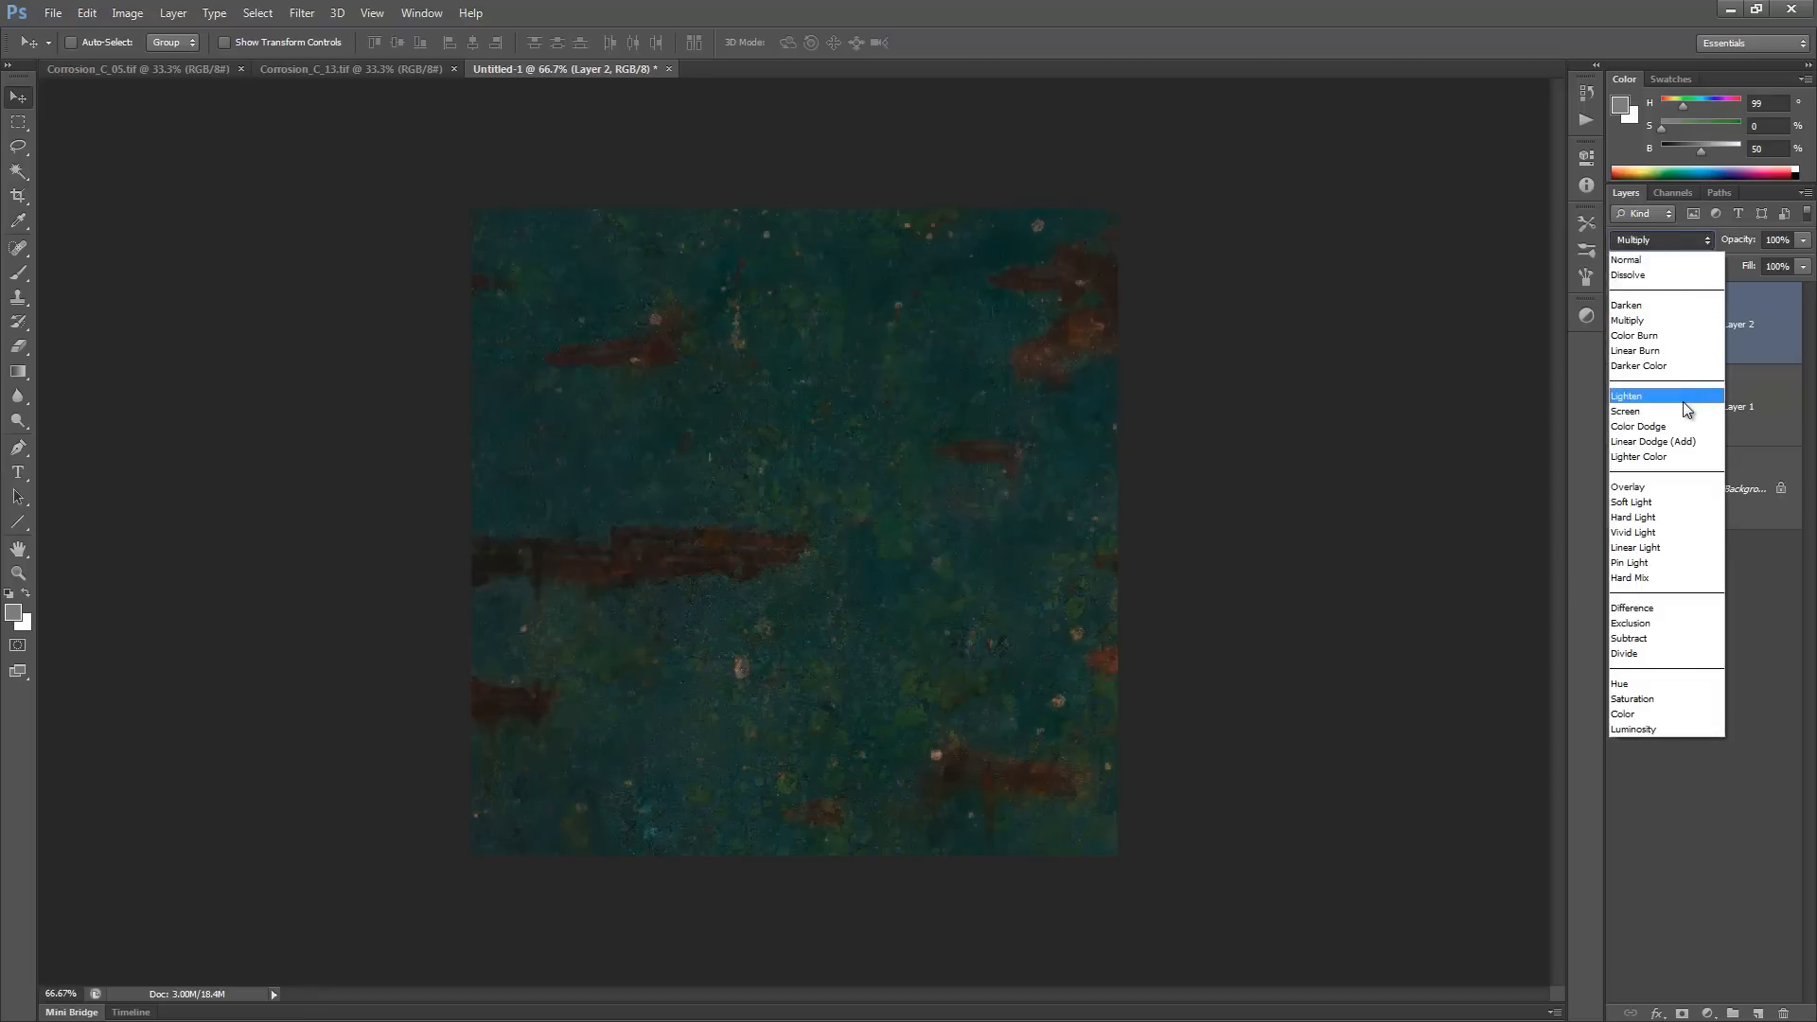
click(1641, 441)
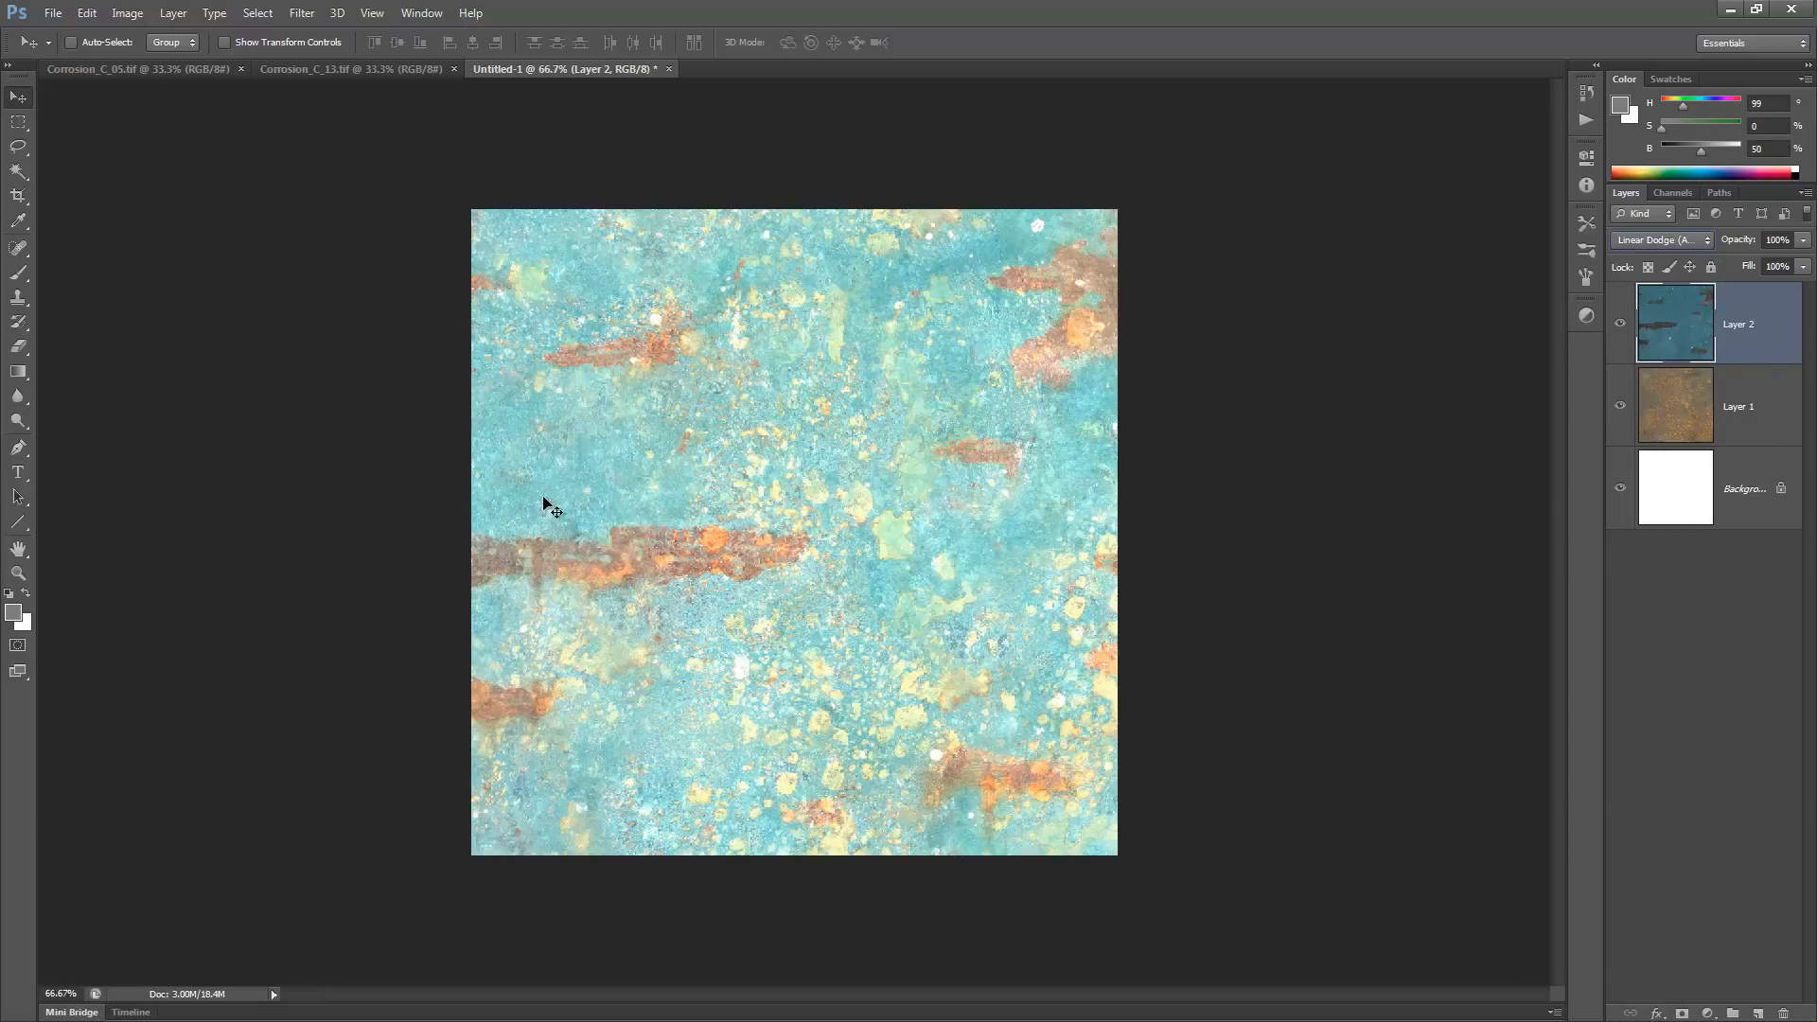
click(1661, 239)
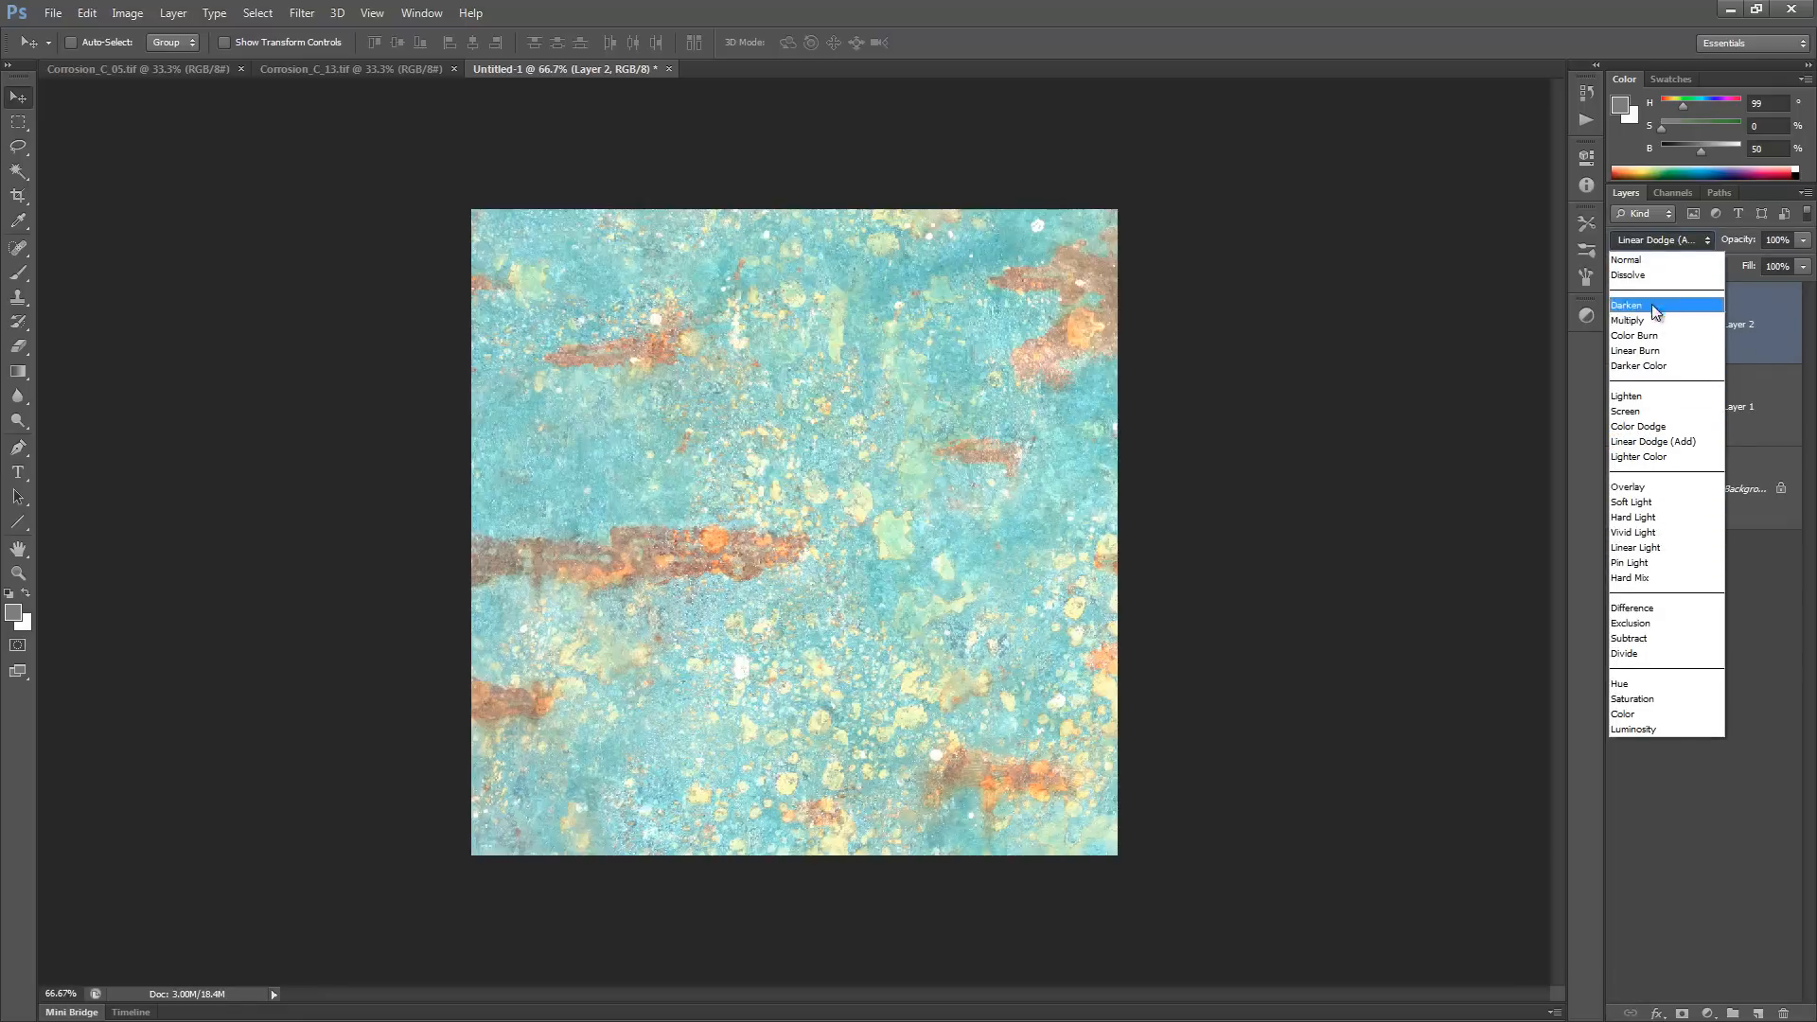
click(1649, 486)
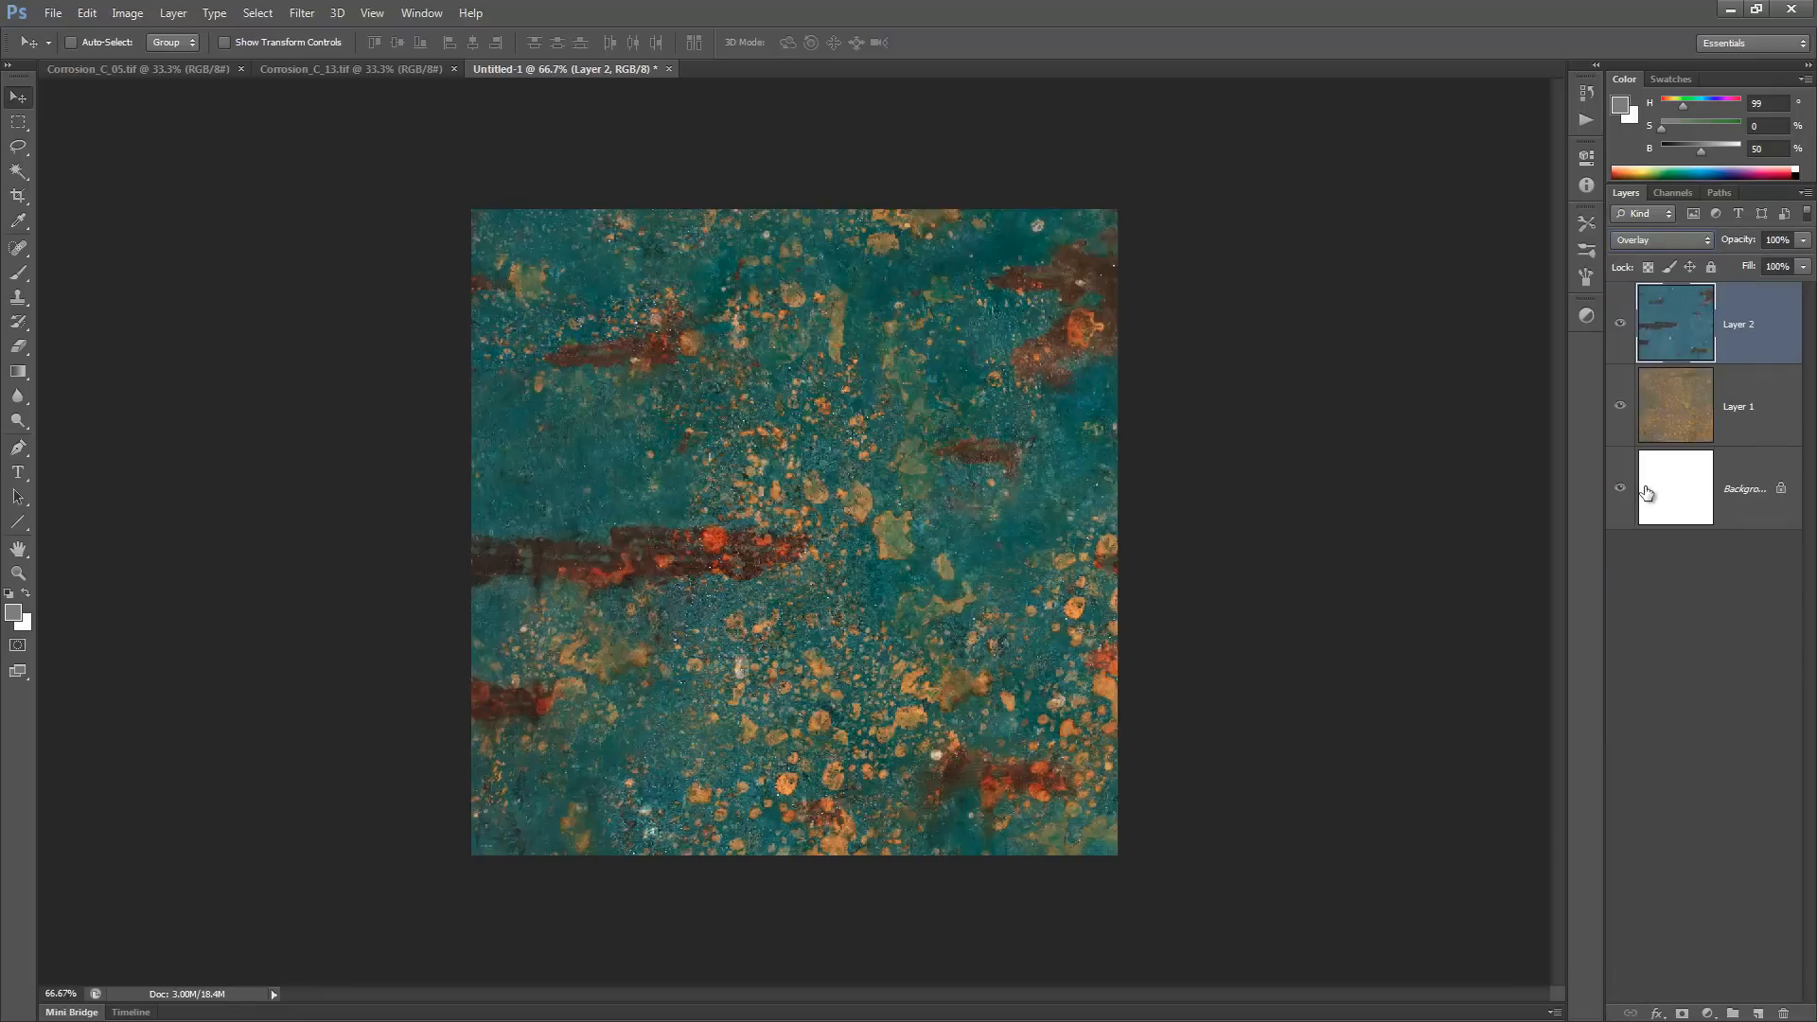
- Cycle Layer 2's blend mode through Linear Dodge (Add), Lighter Color, Lighten and Darker Color, ending on Linear Burn
key(Up)
key(Up)
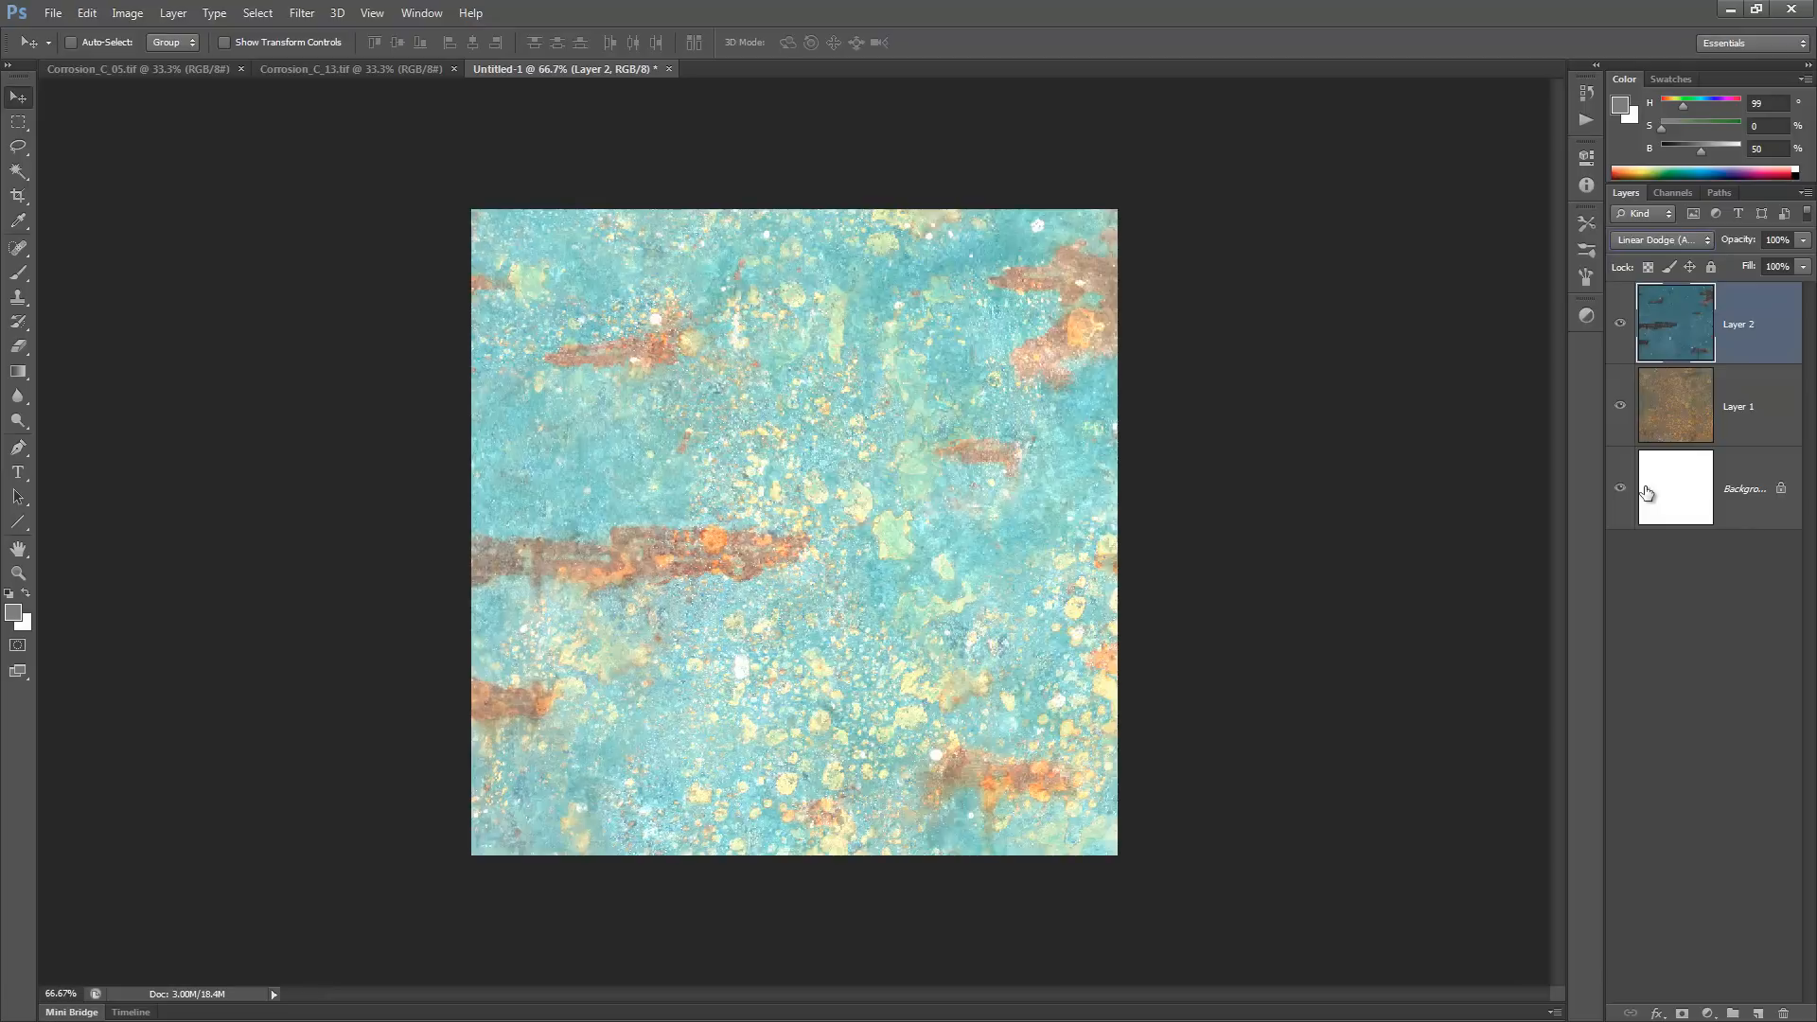
key(Down)
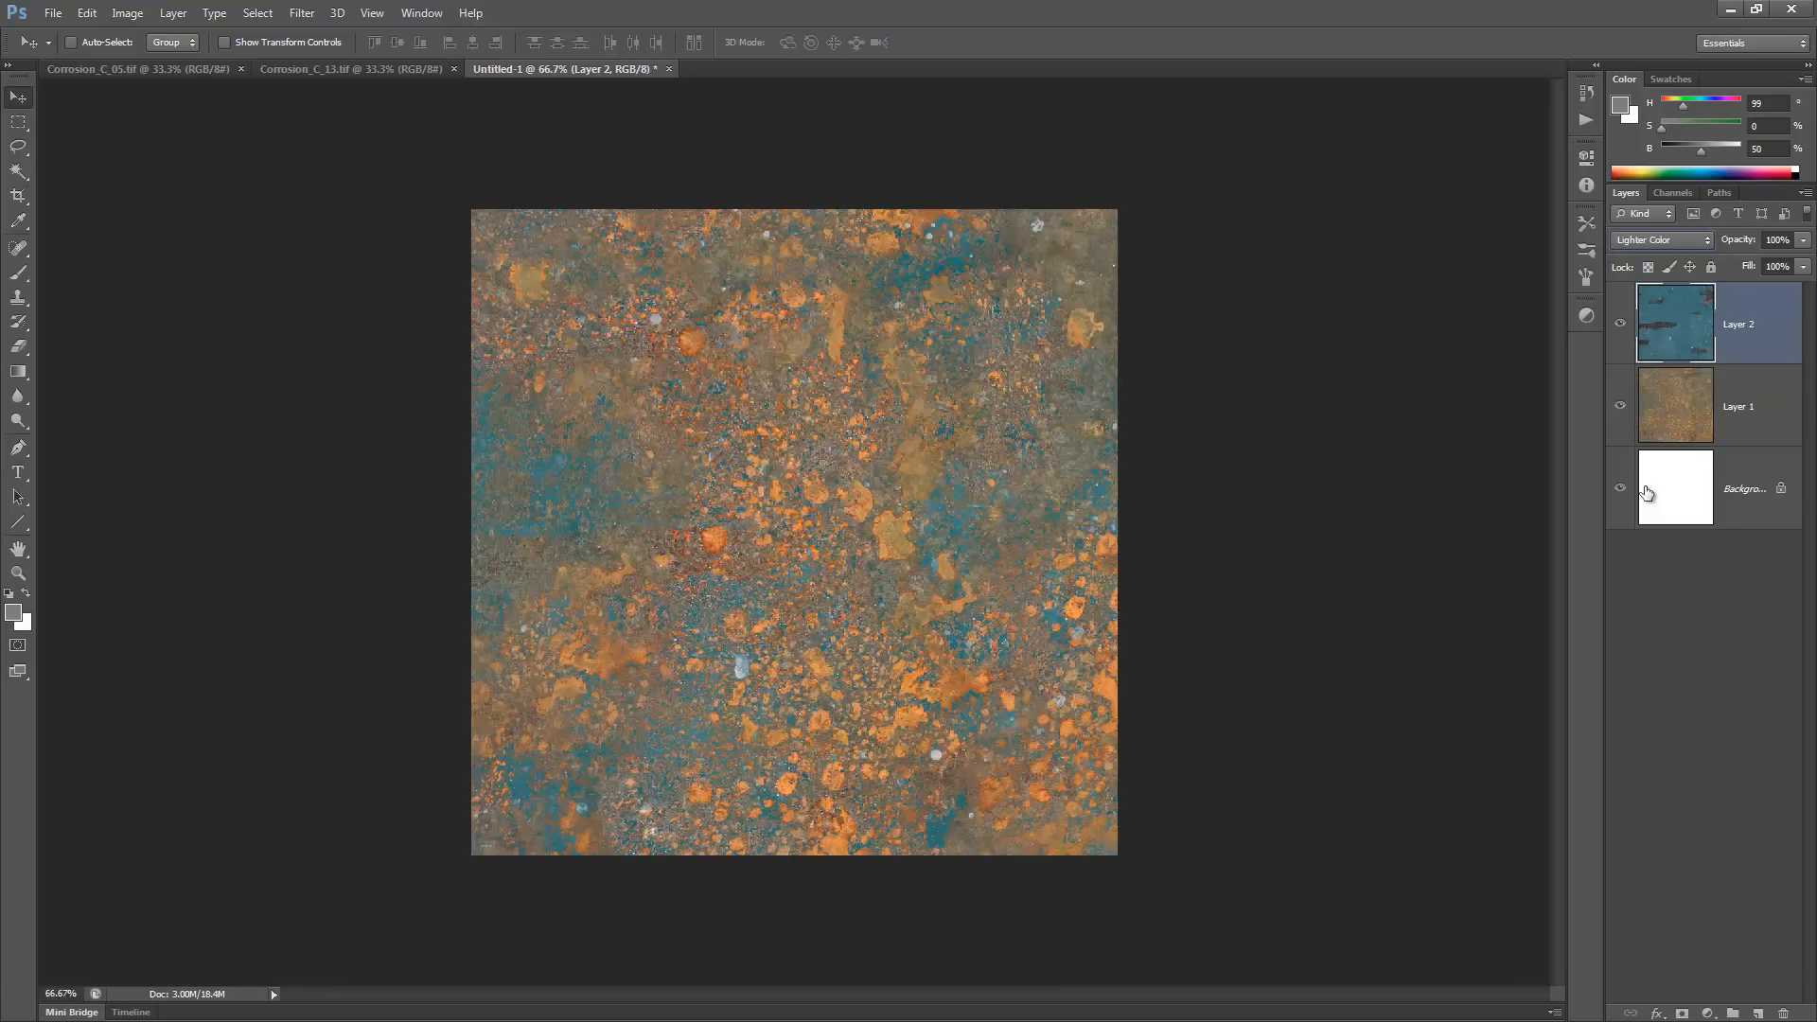
key(shift+minus)
key(shift+minus)
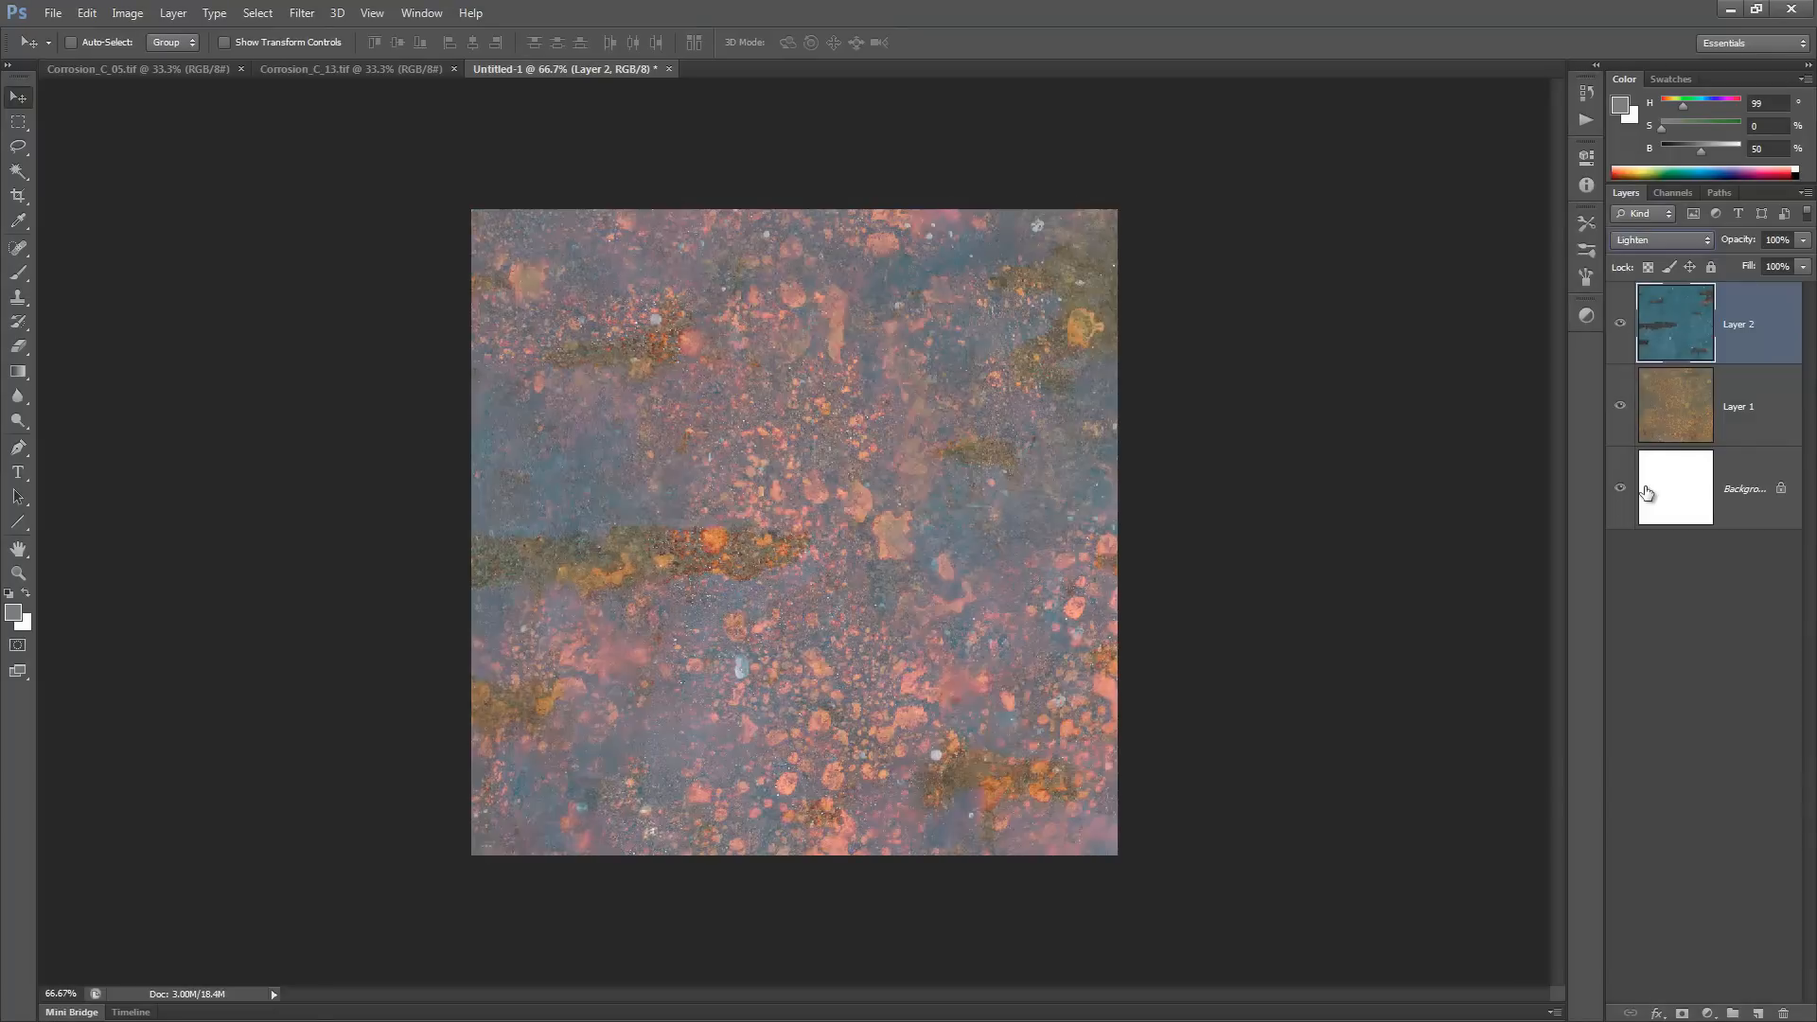
key(shift+minus)
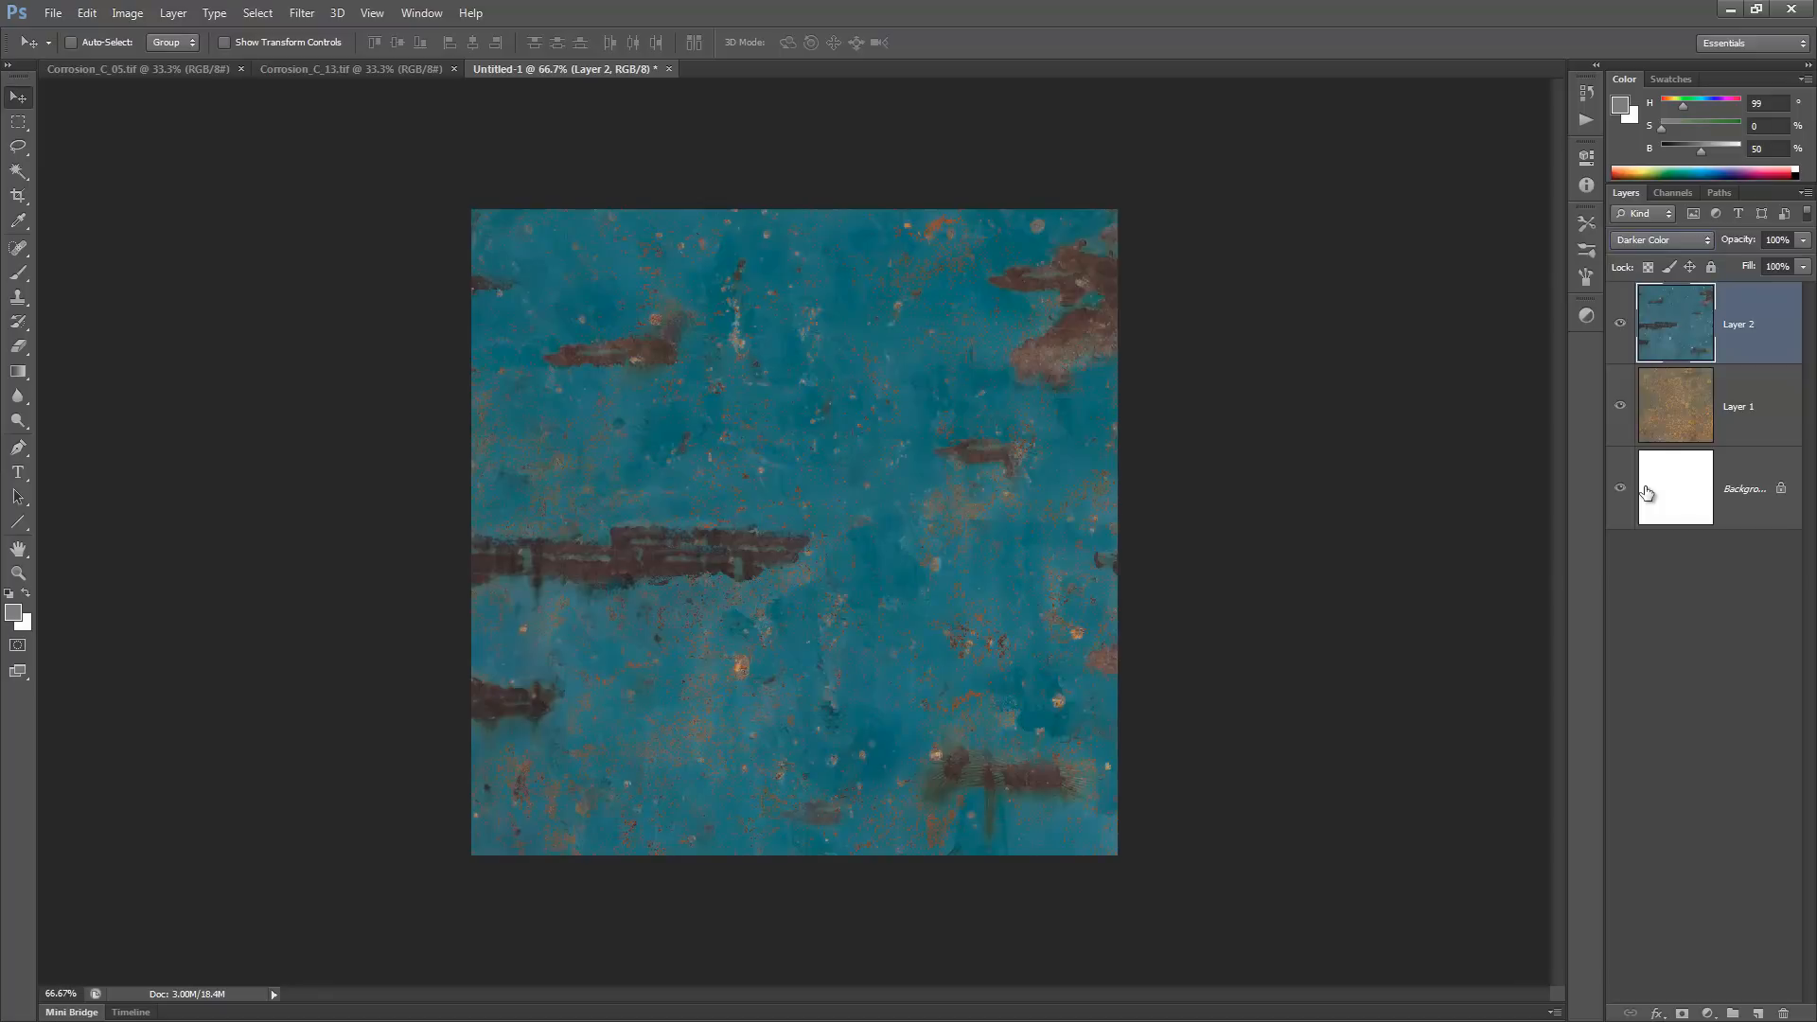
key(shift+minus)
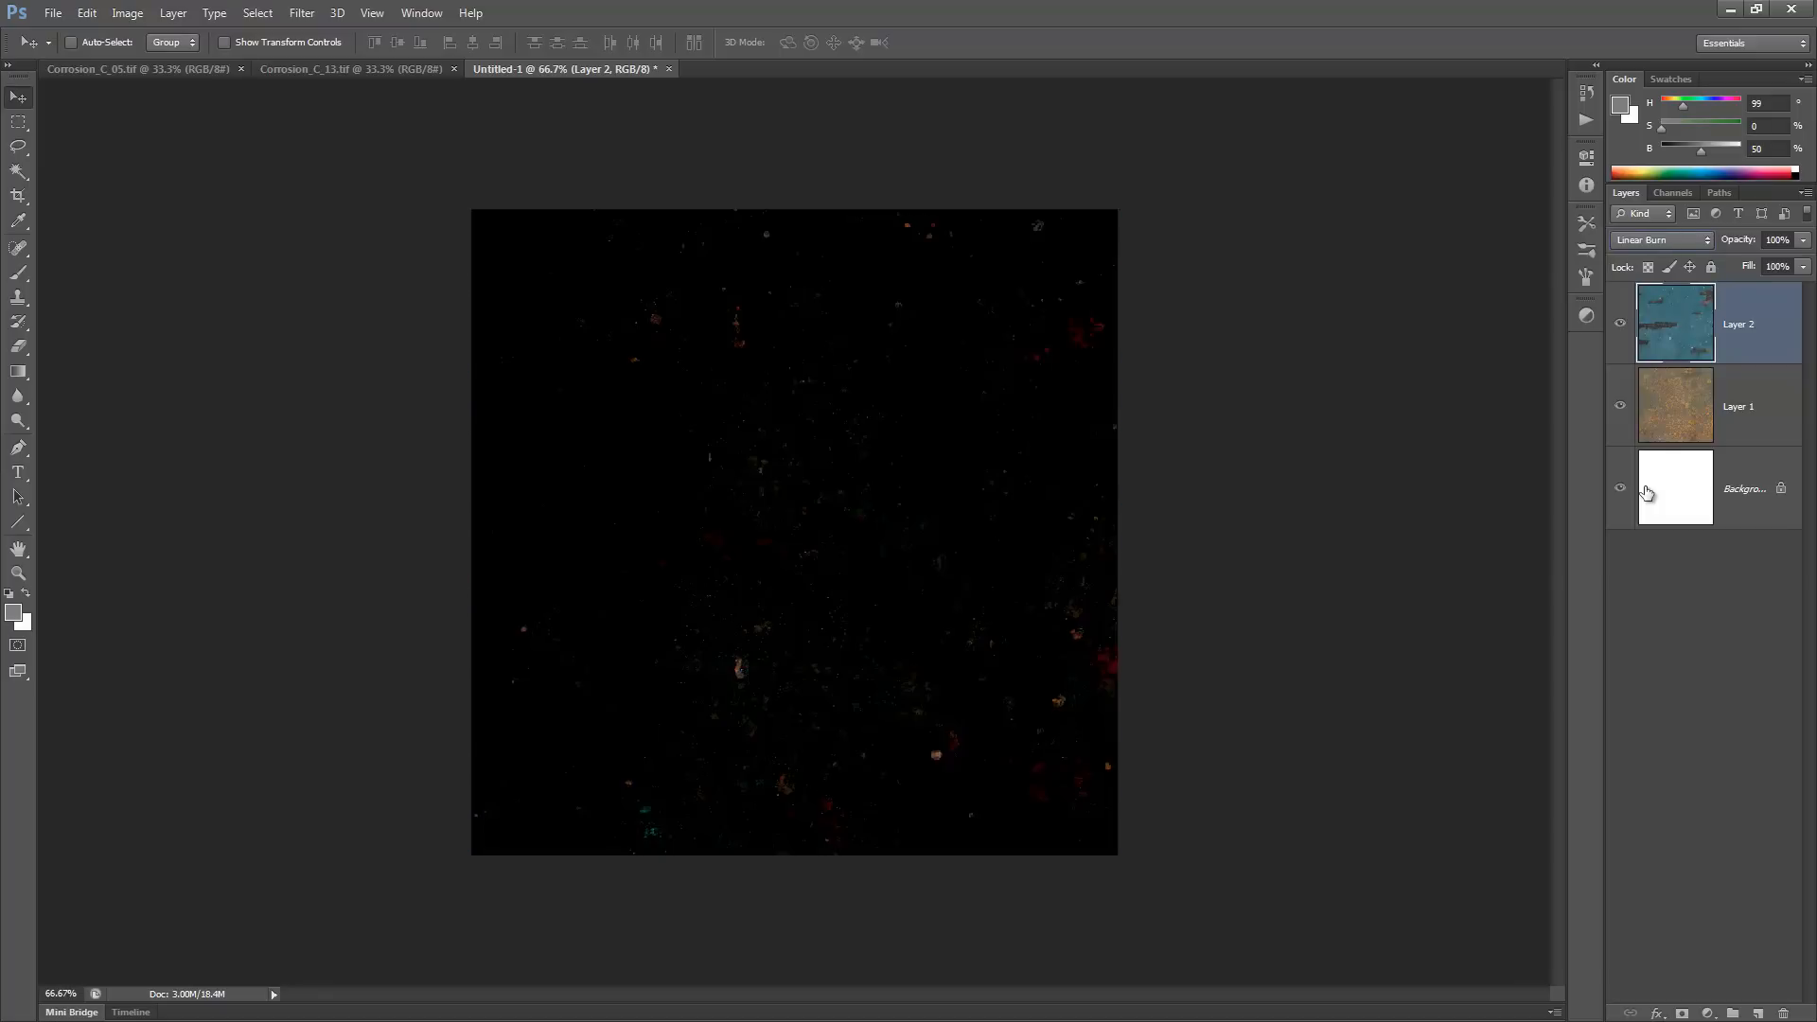
- Cycle Layer 2 back and forth through the remaining blend modes and return it to Normal
key(shift+minus)
key(shift+minus)
key(shift+minus)
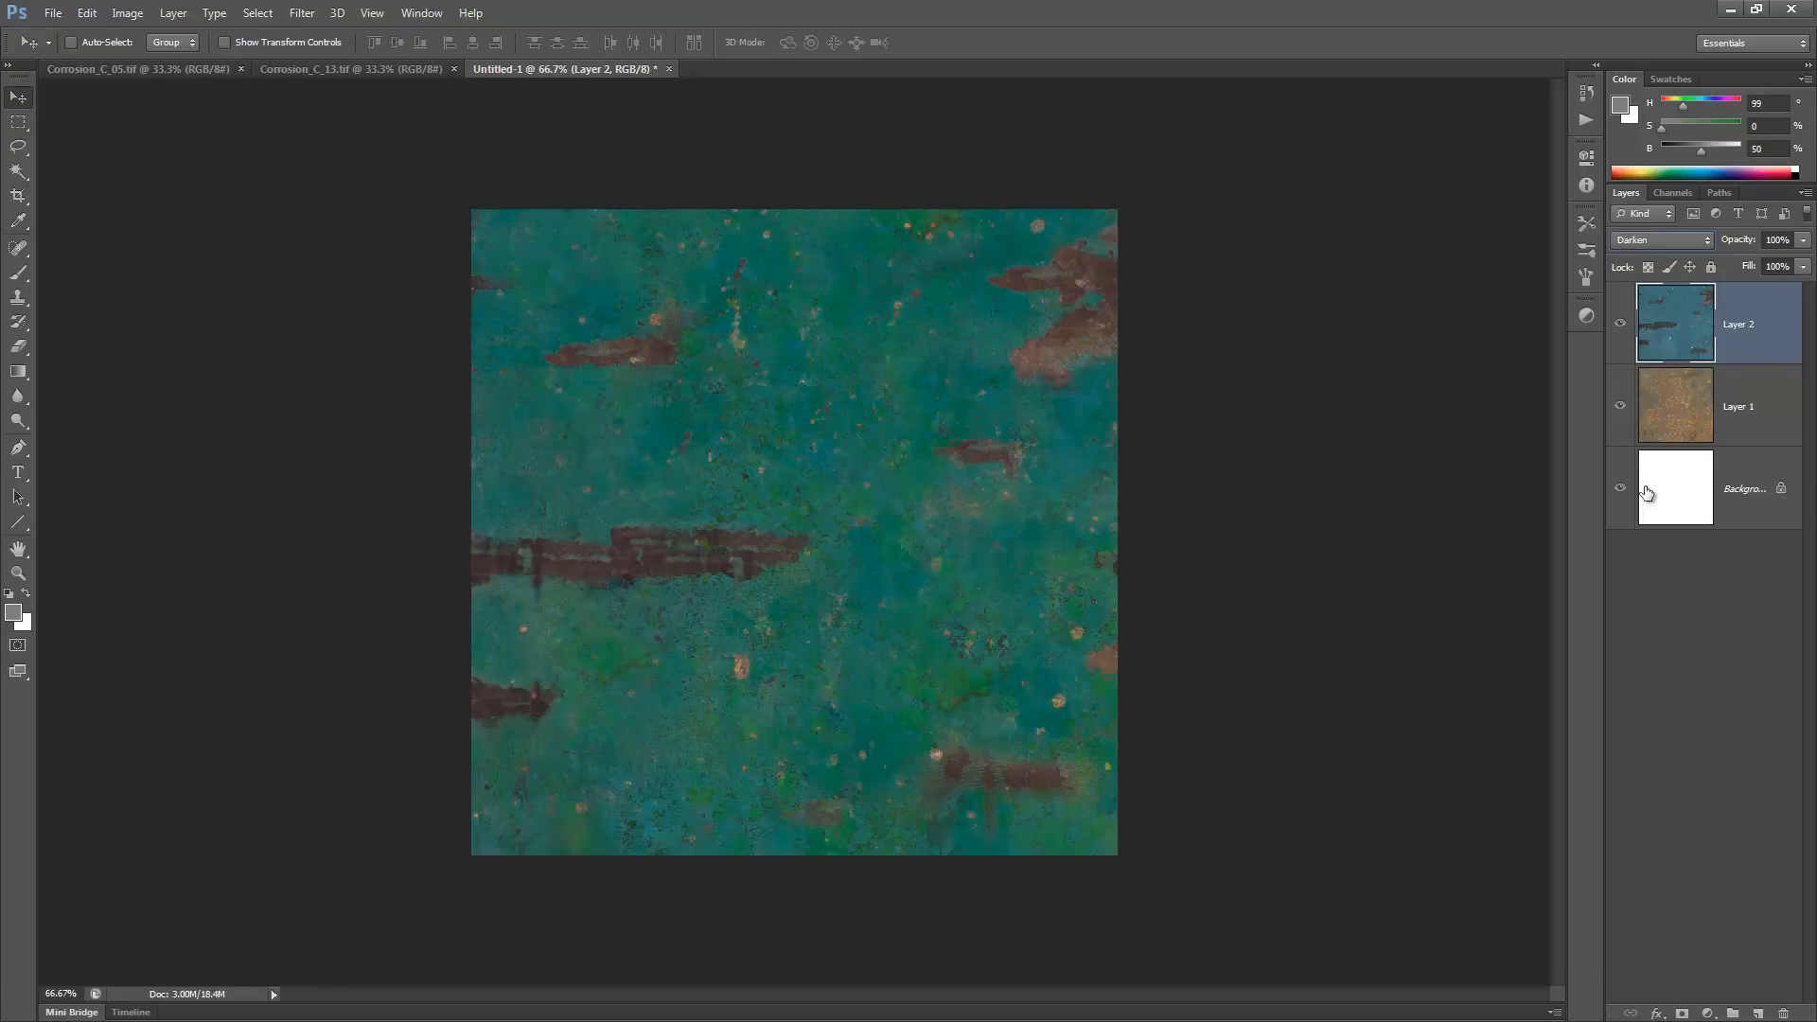
key(shift+minus)
key(shift+plus)
key(shift+plus)
key(shift+minus)
key(shift+minus)
key(shift+plus)
key(shift+plus)
key(shift+minus)
key(shift+minus)
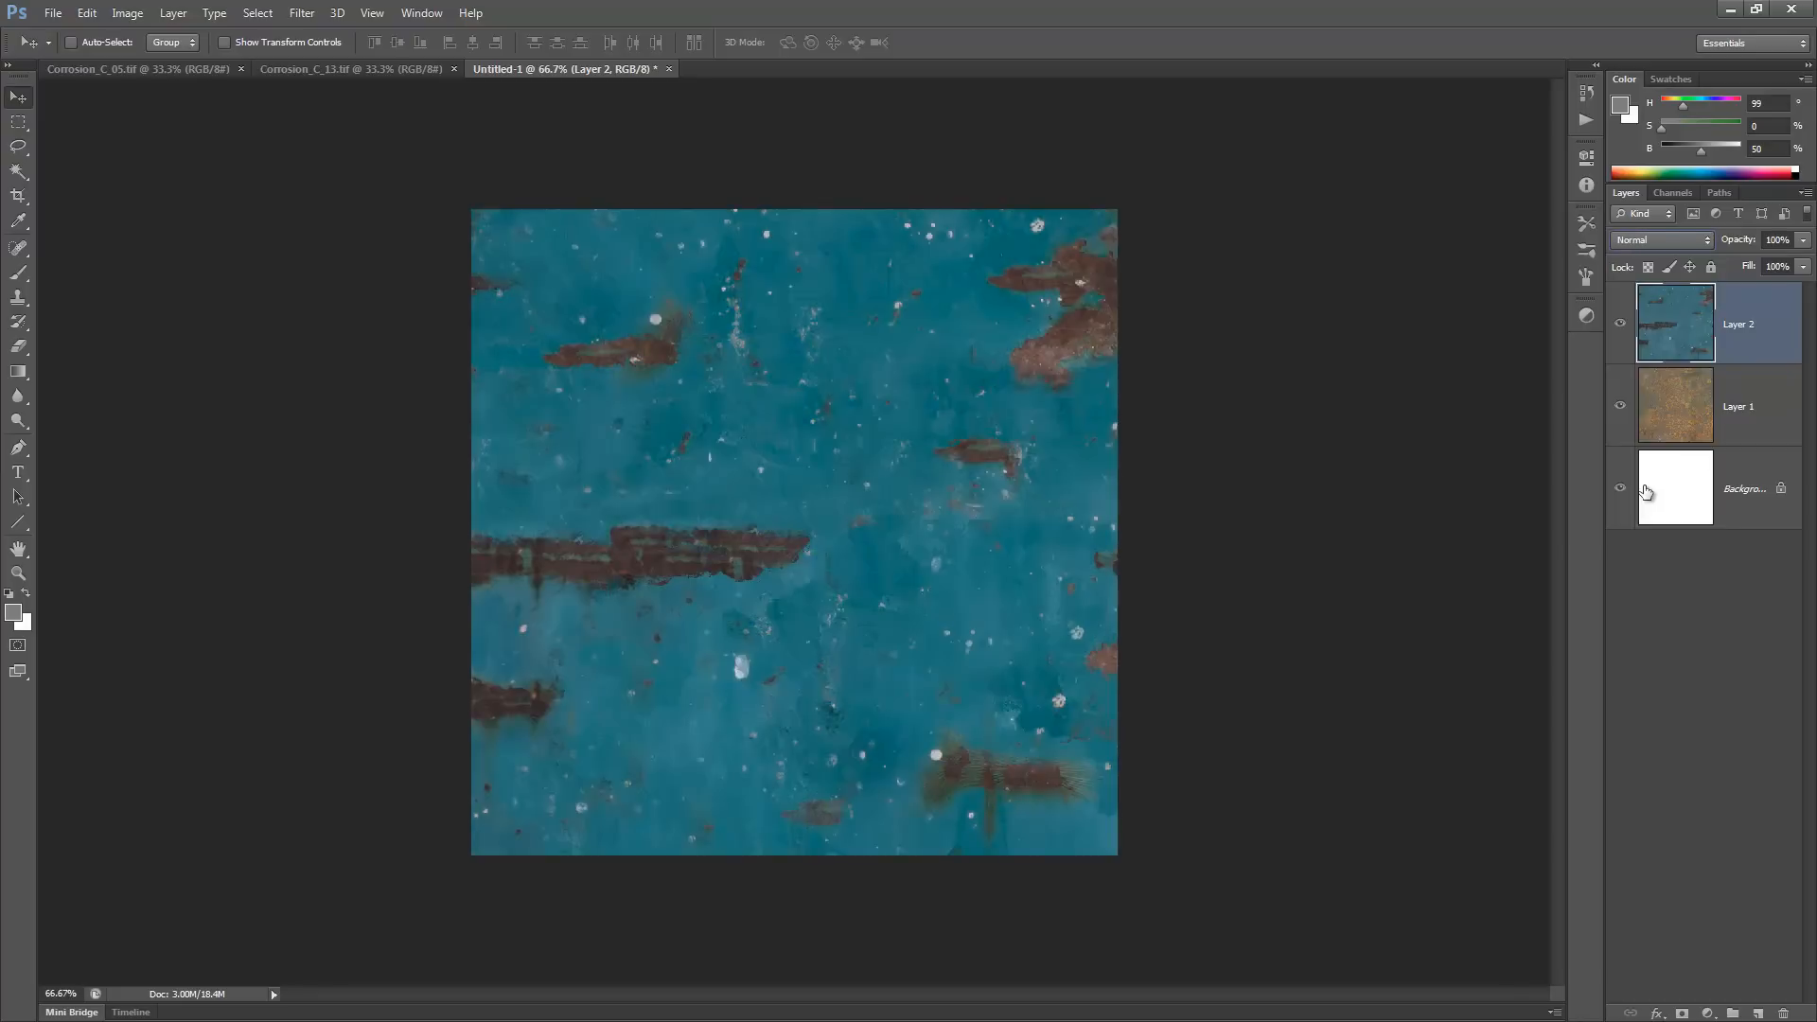
- Switch to Maya and try Multiply as the blend mode of layeredTexture1's first layer, settling on Add
click(1730, 9)
click(1045, 640)
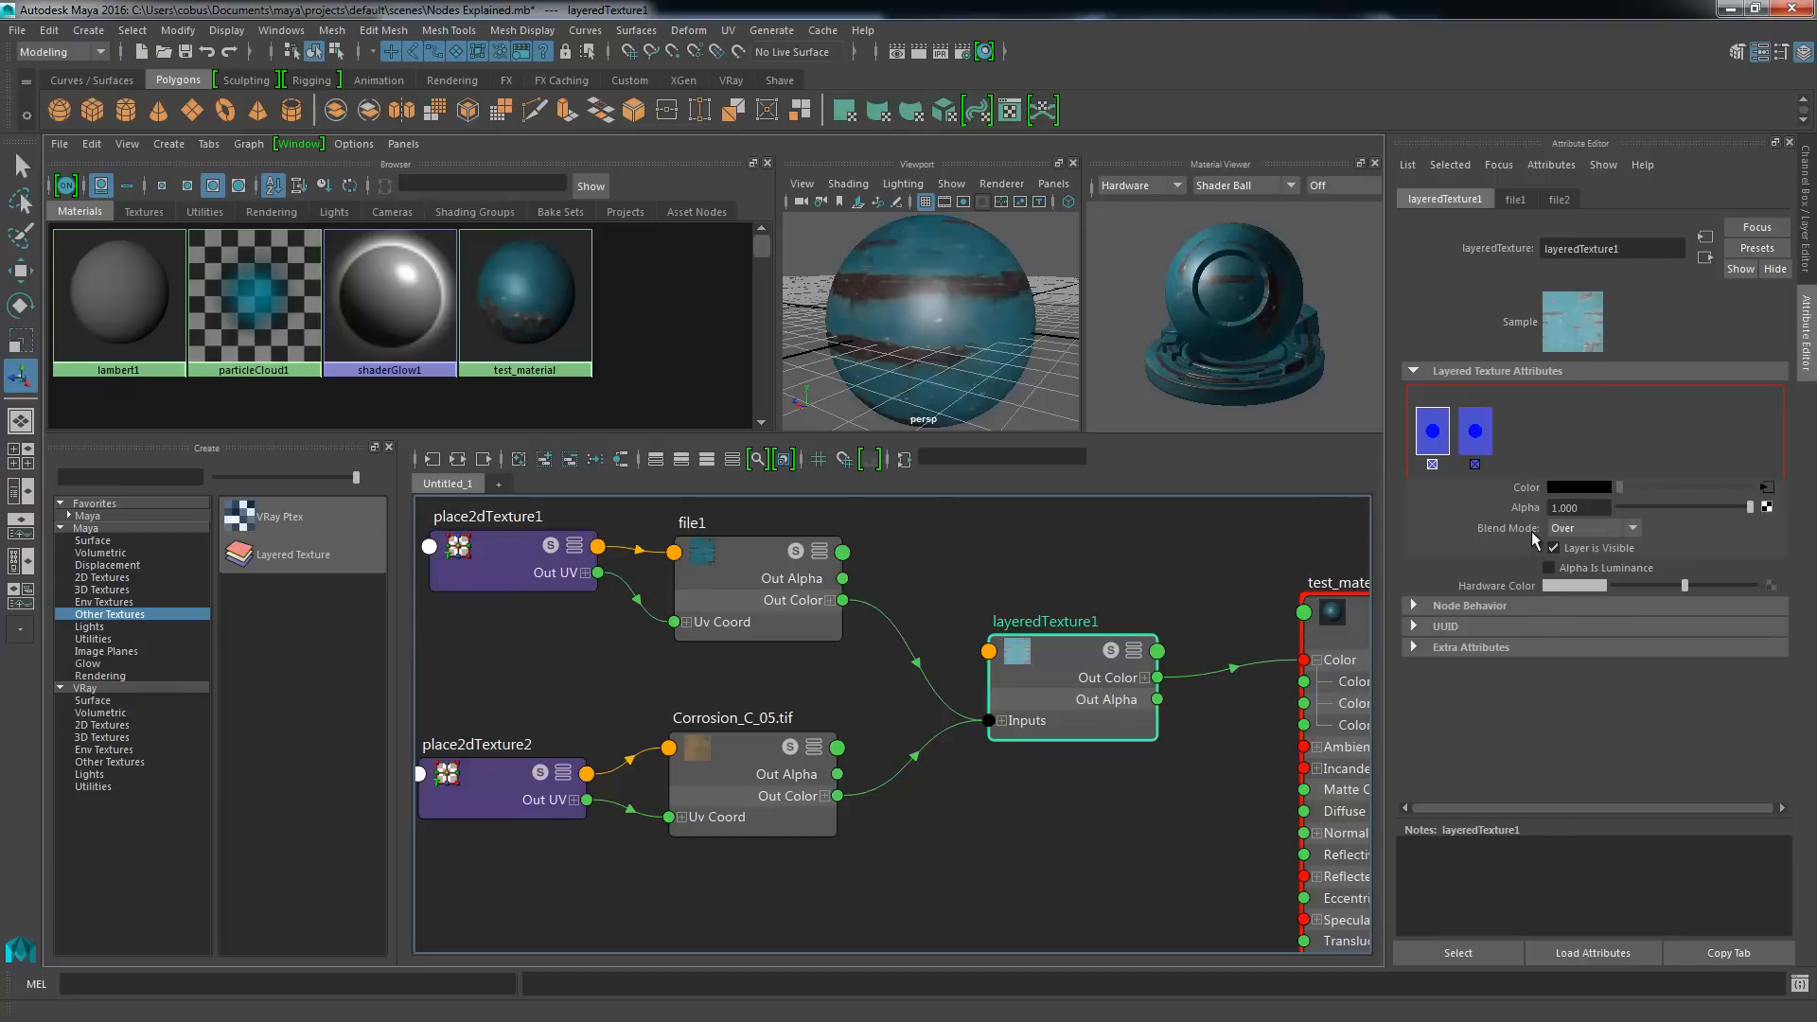
click(1566, 530)
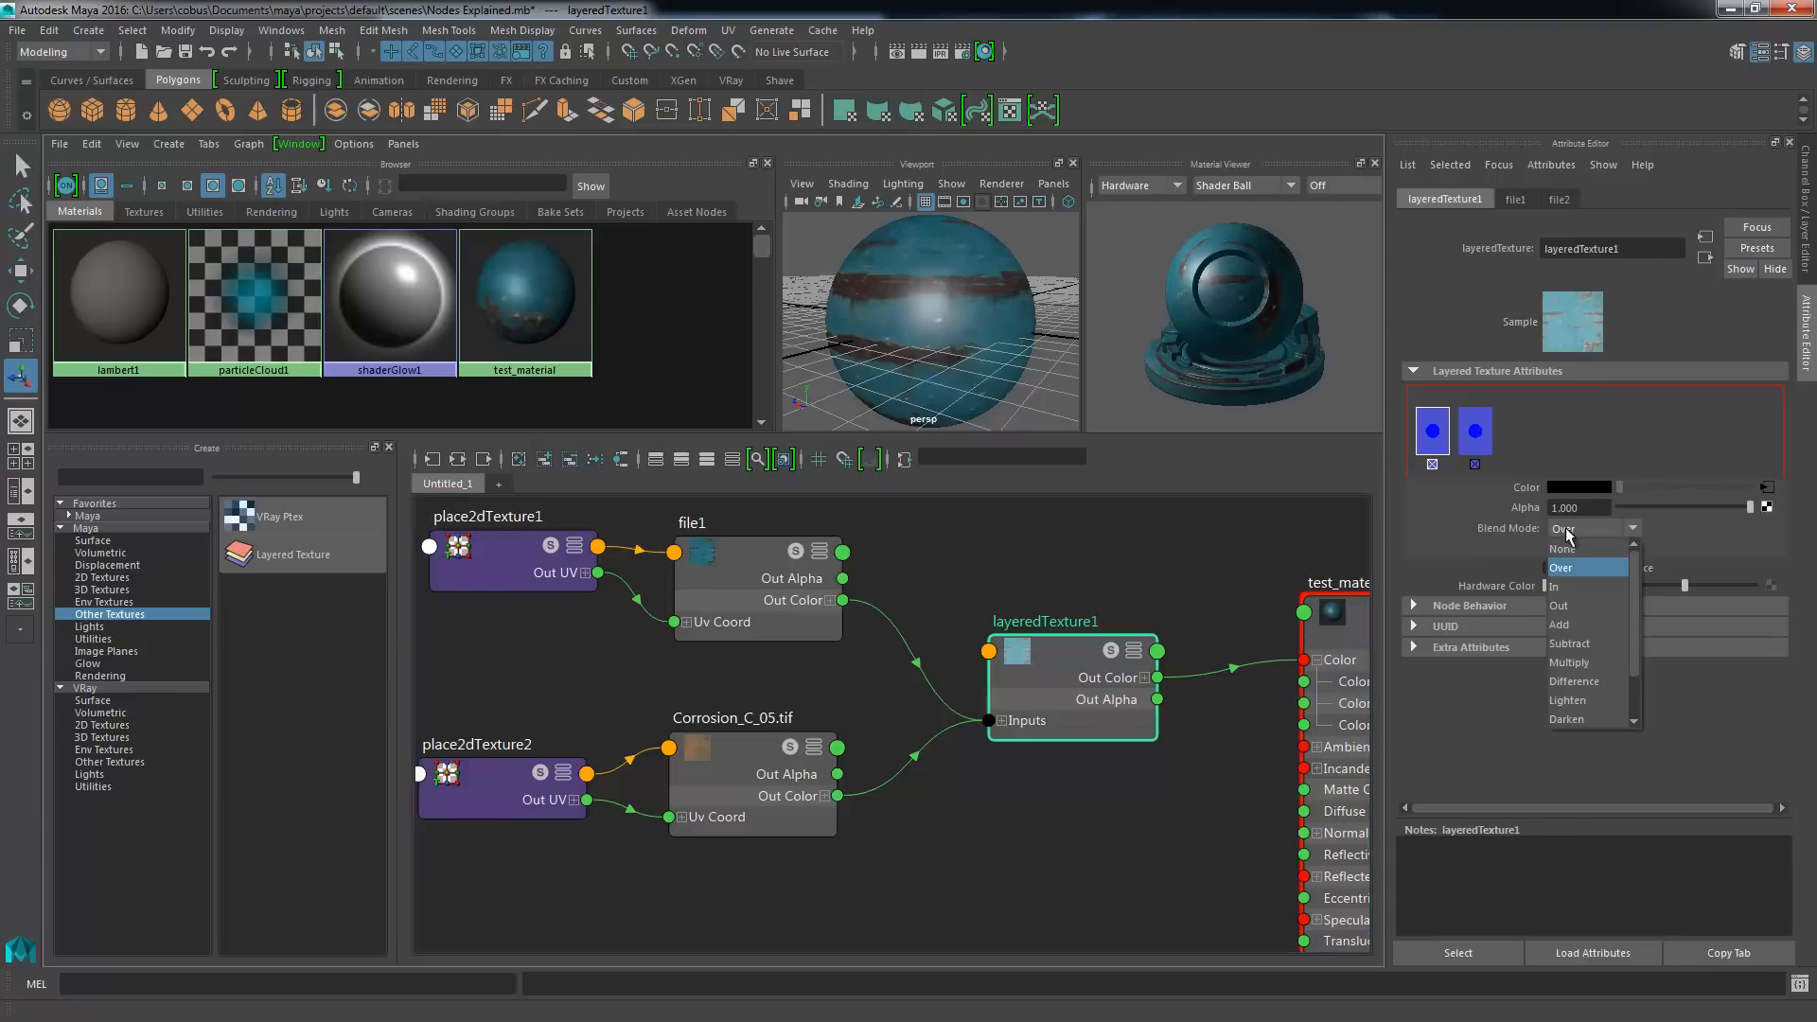
click(1557, 664)
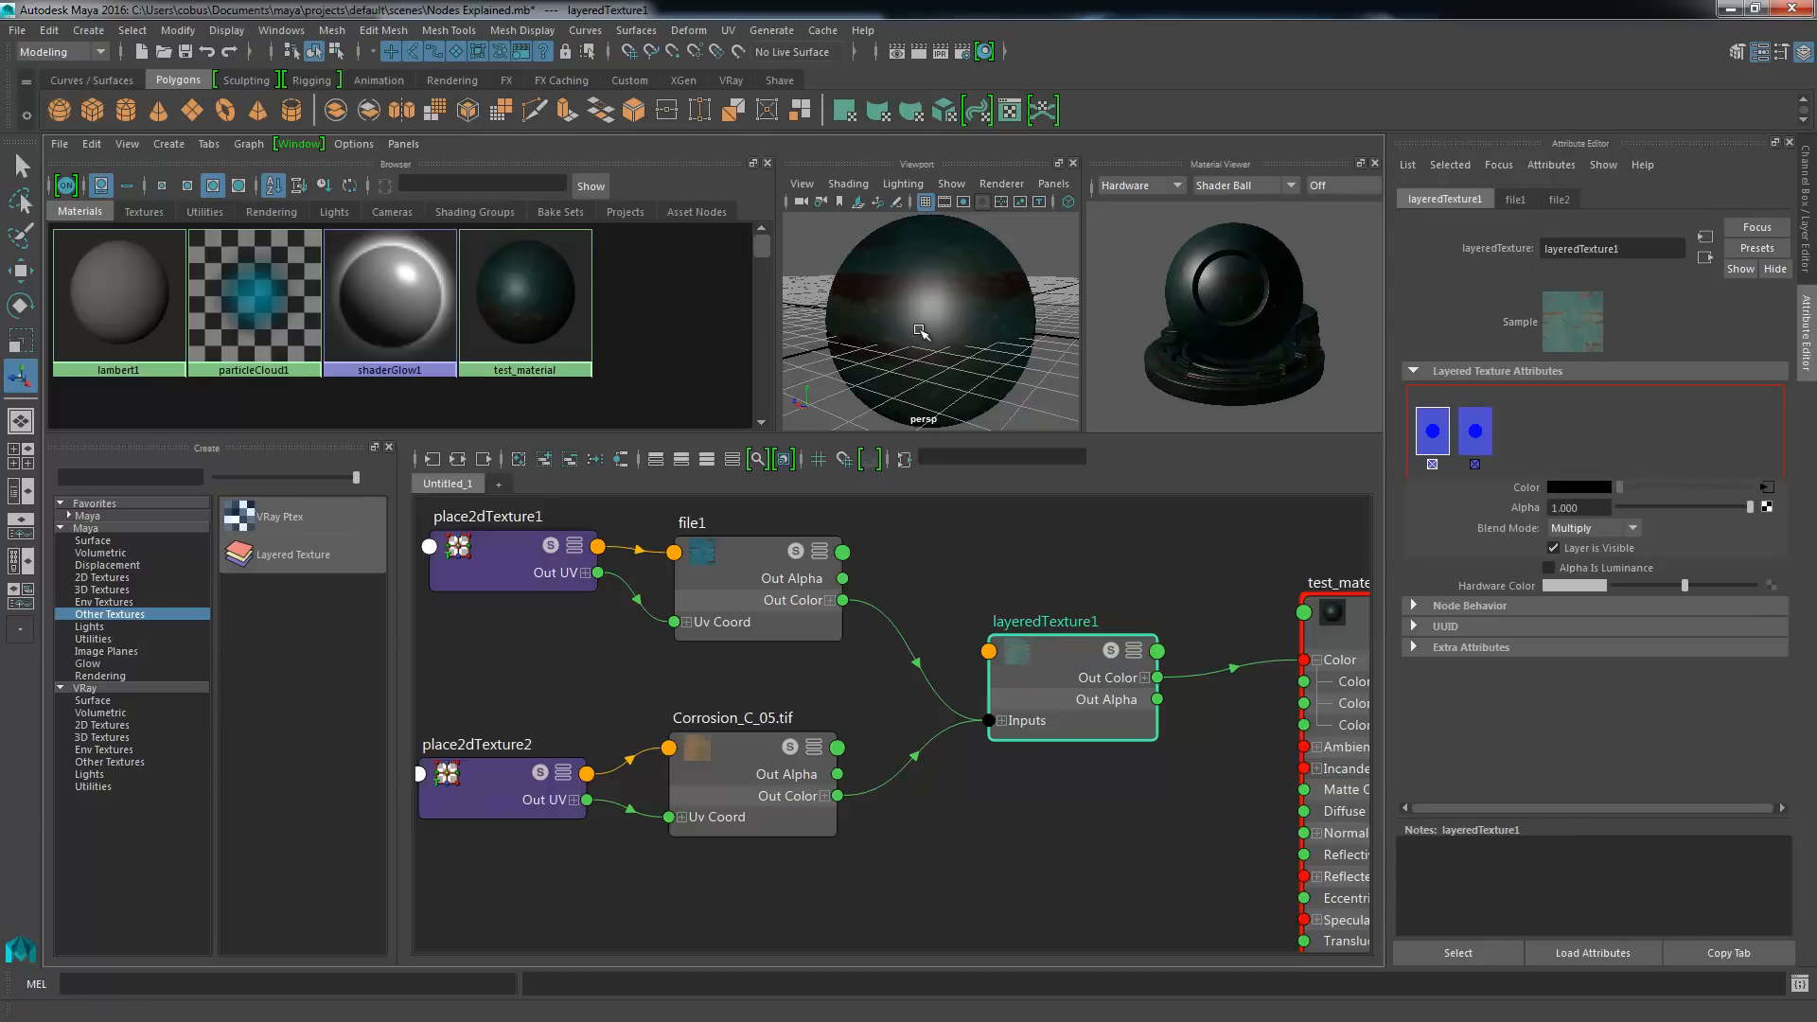
alt+drag(917, 331, 885, 347)
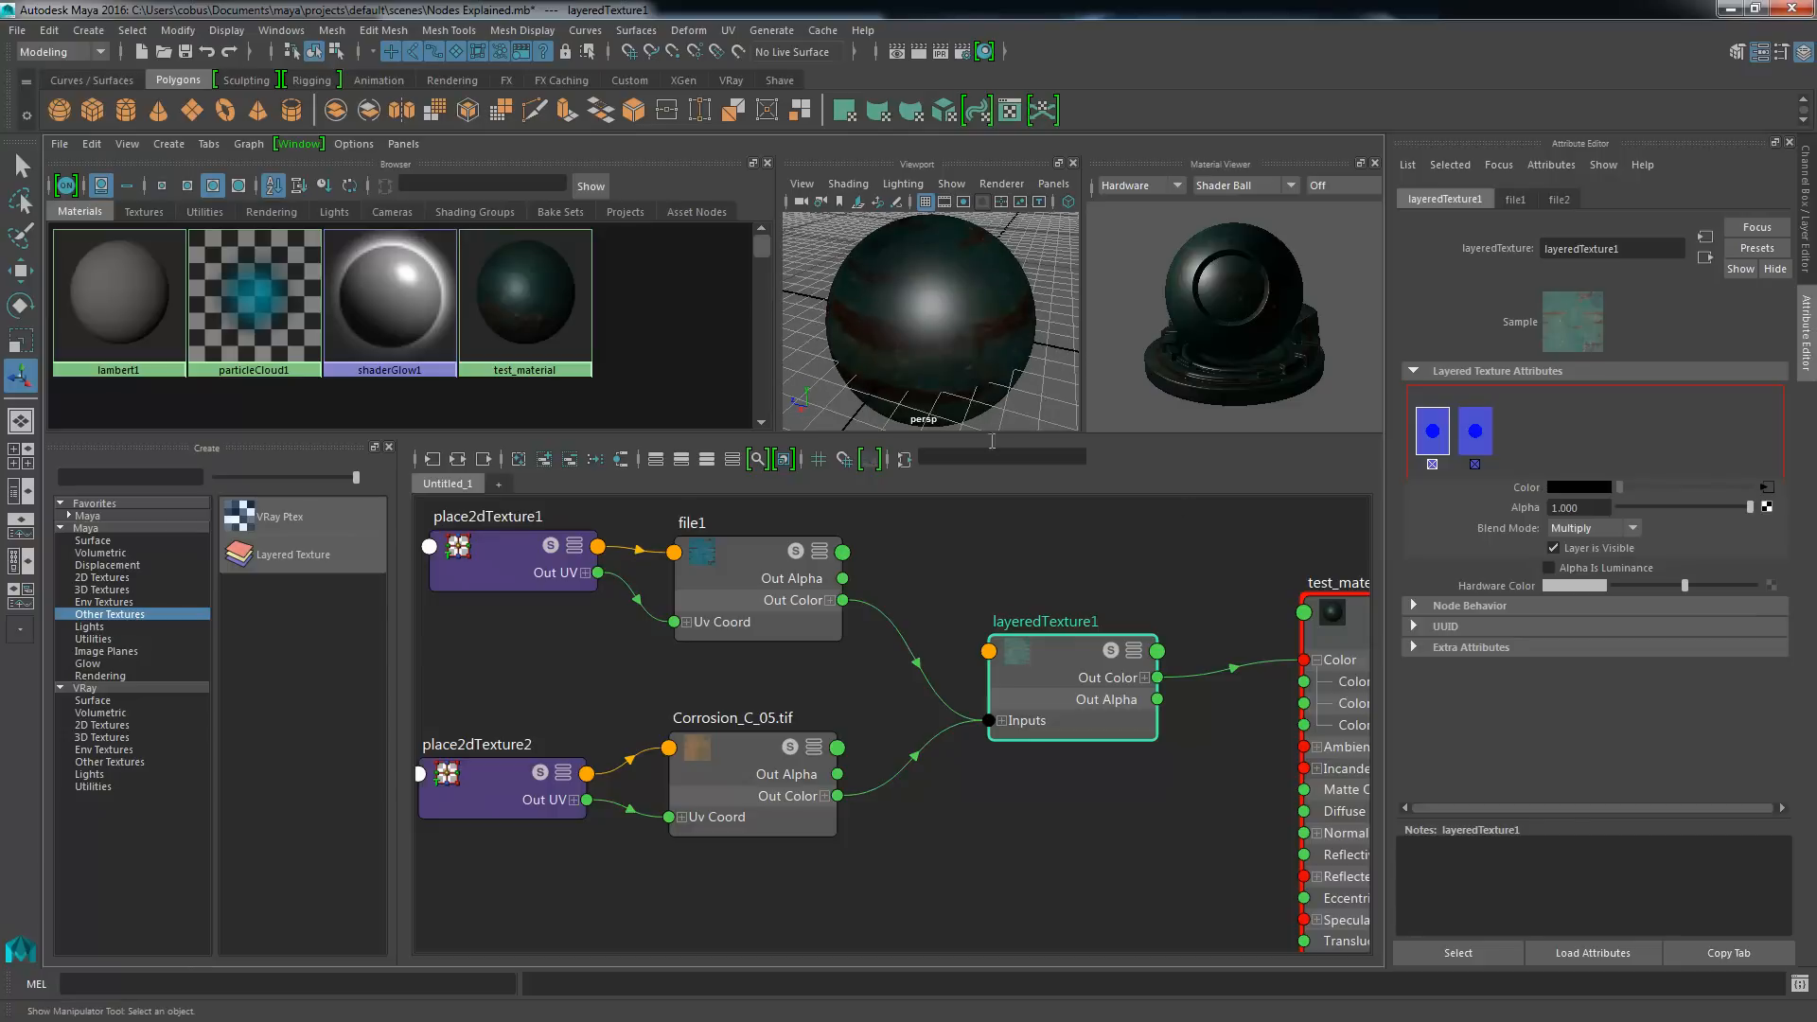
click(1597, 528)
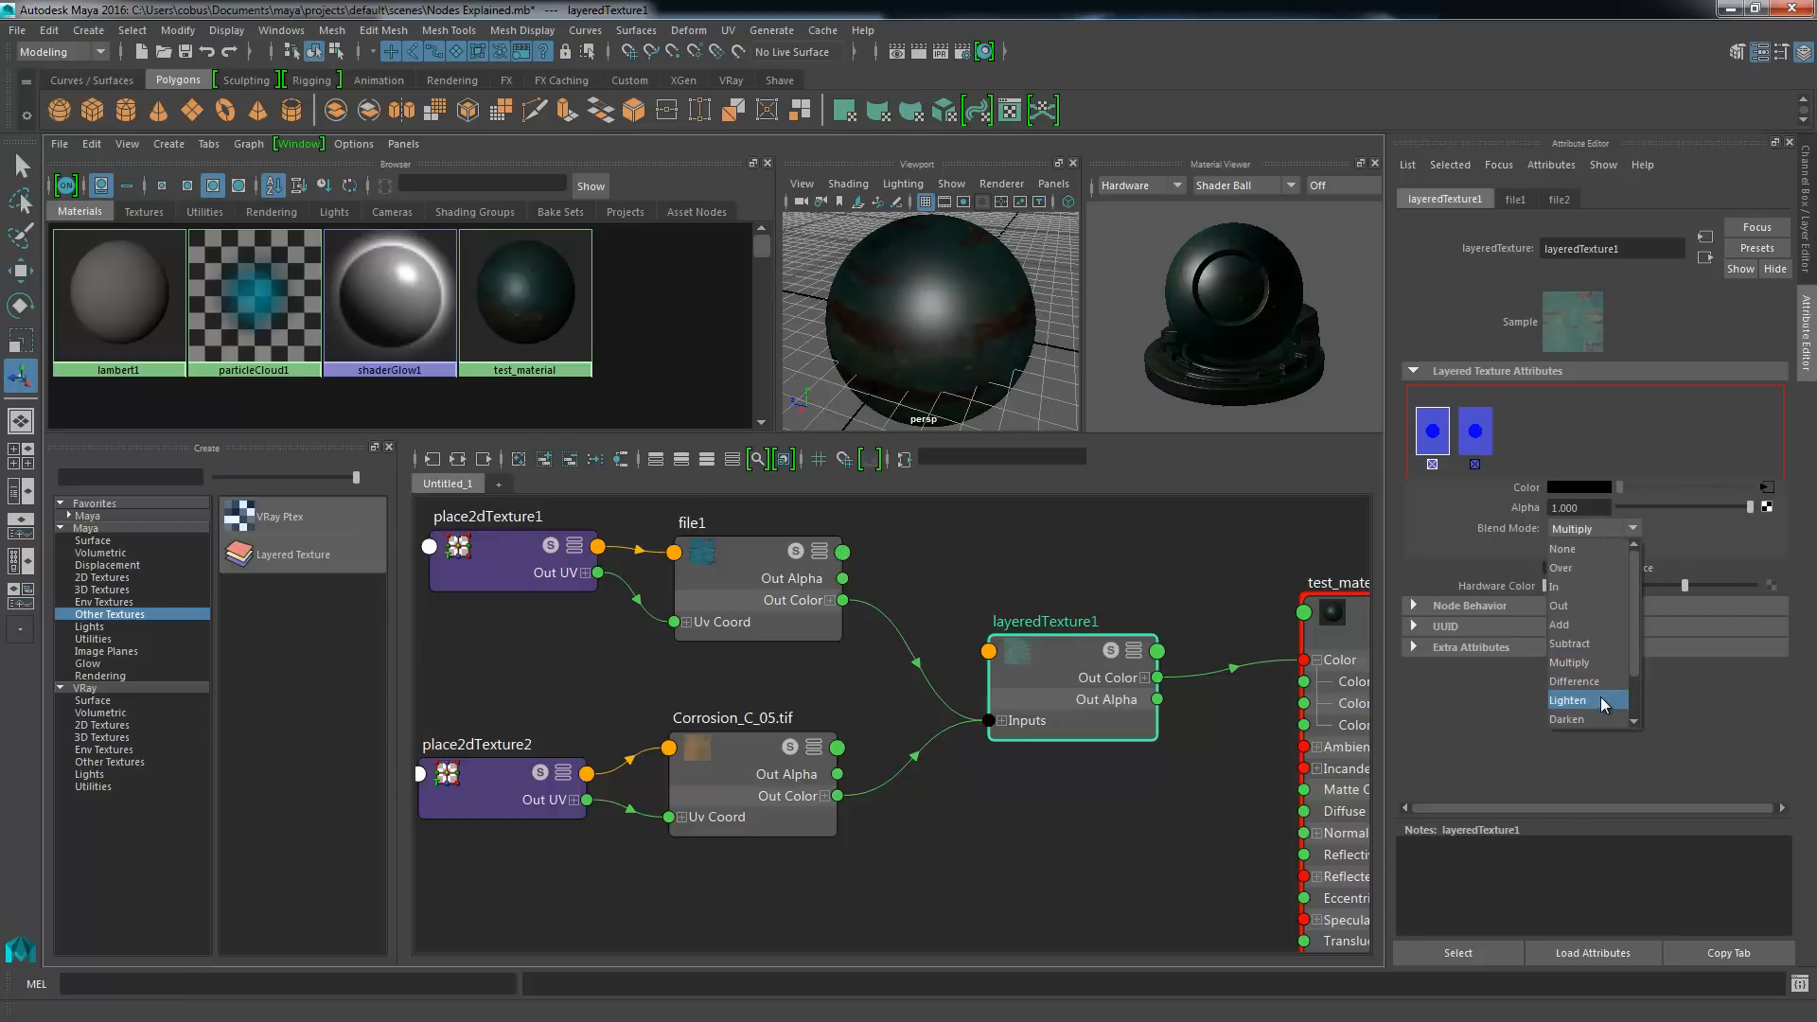
click(1595, 626)
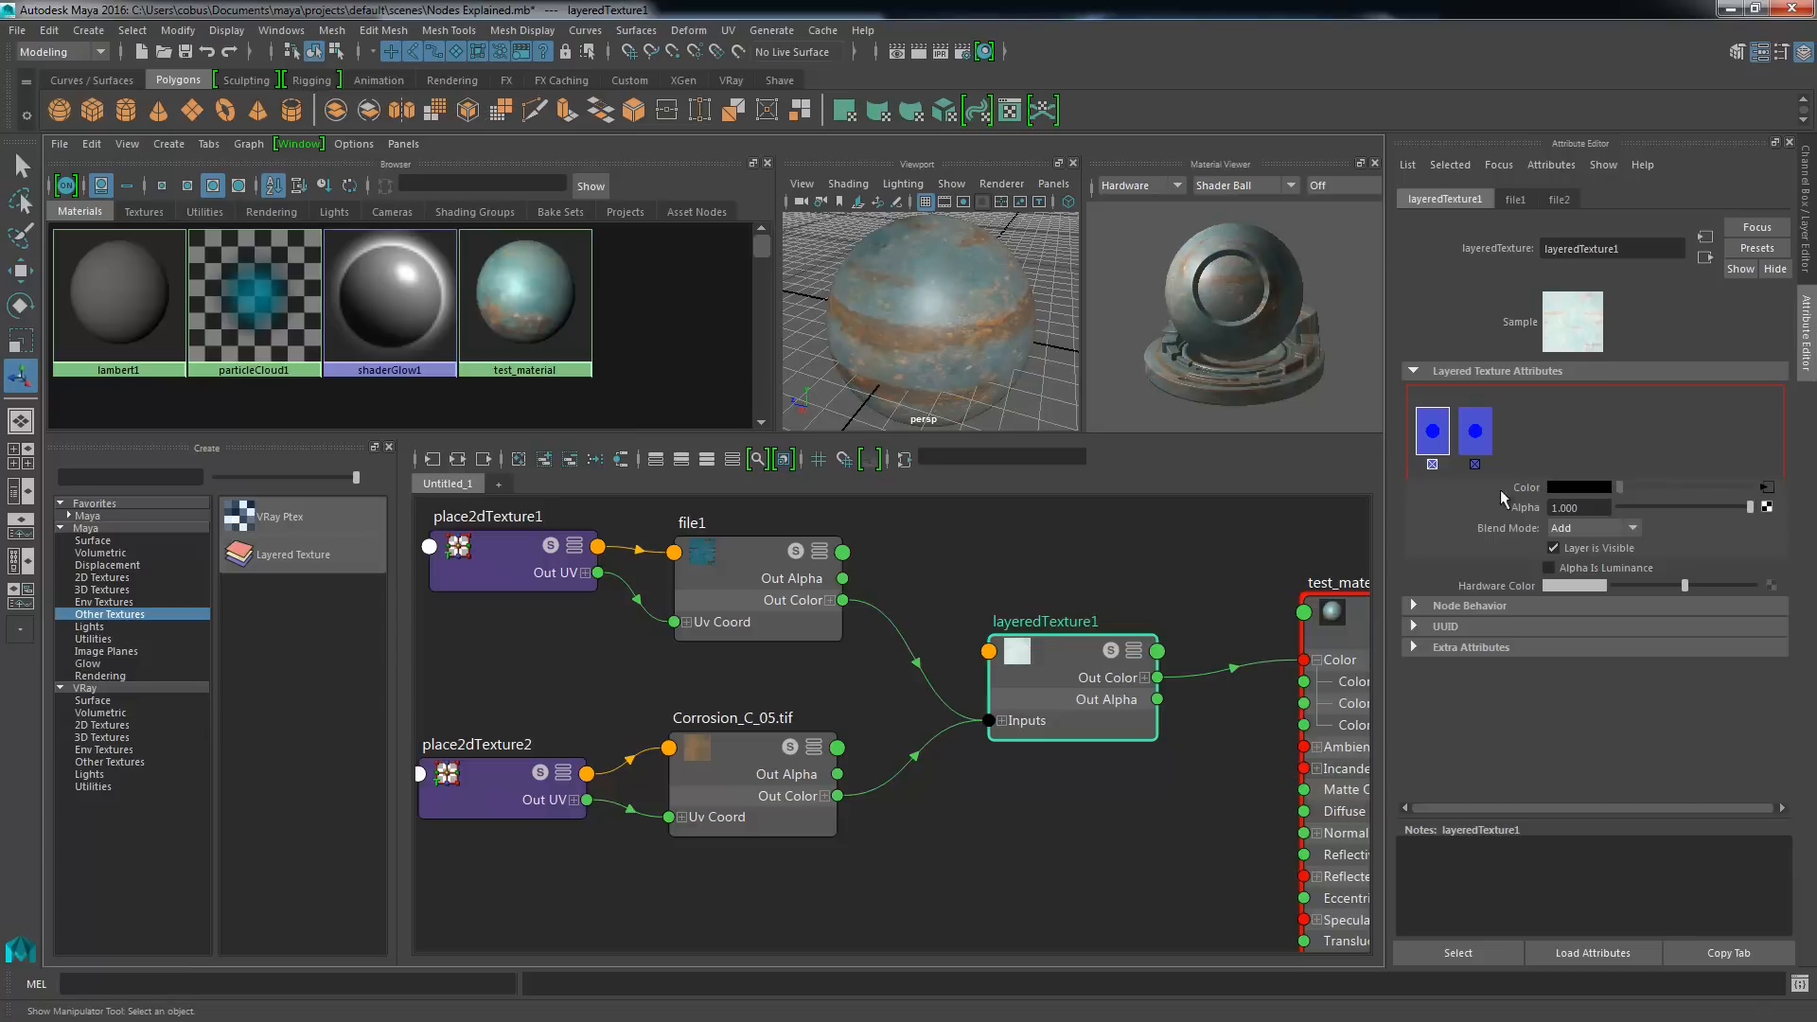
- Vary the first layer's alpha through 0.449 and 0.824 under Add blending, and restore it to 1
drag(1749, 507, 1676, 512)
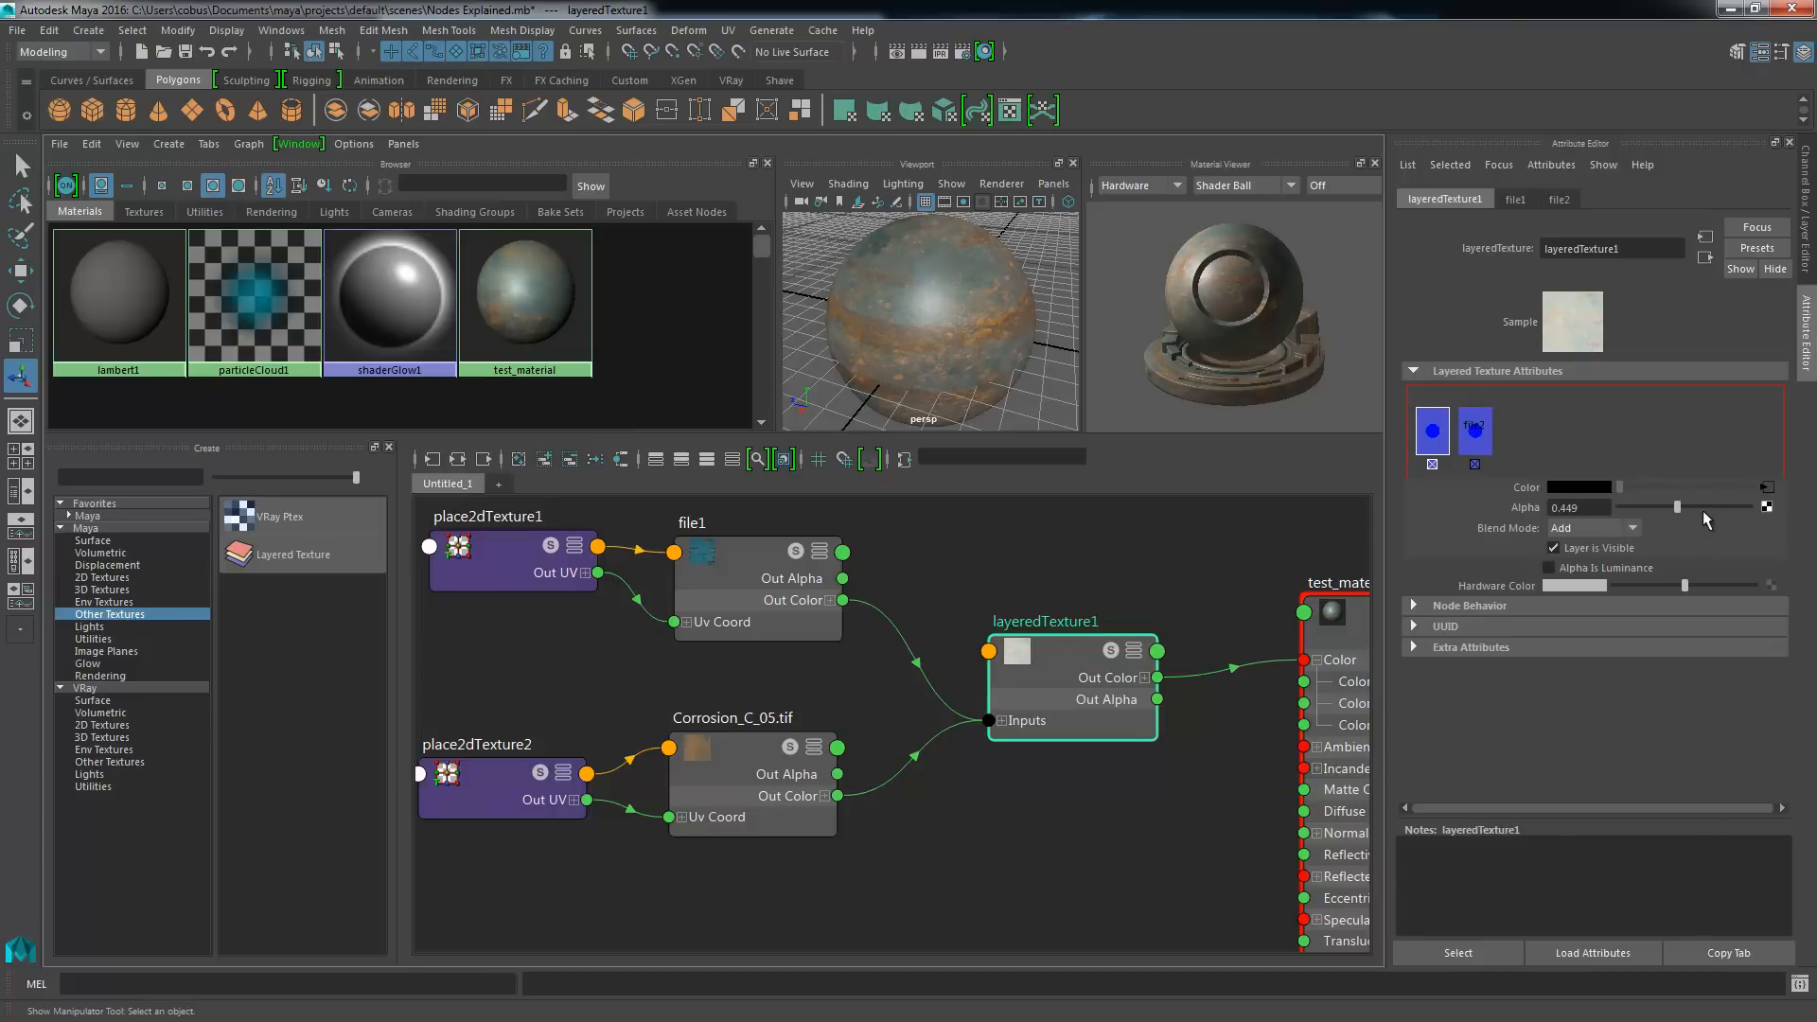
mouse_move(1701, 509)
mouse_down()
mouse_move(1729, 507)
mouse_move(1637, 496)
mouse_move(1722, 496)
mouse_up()
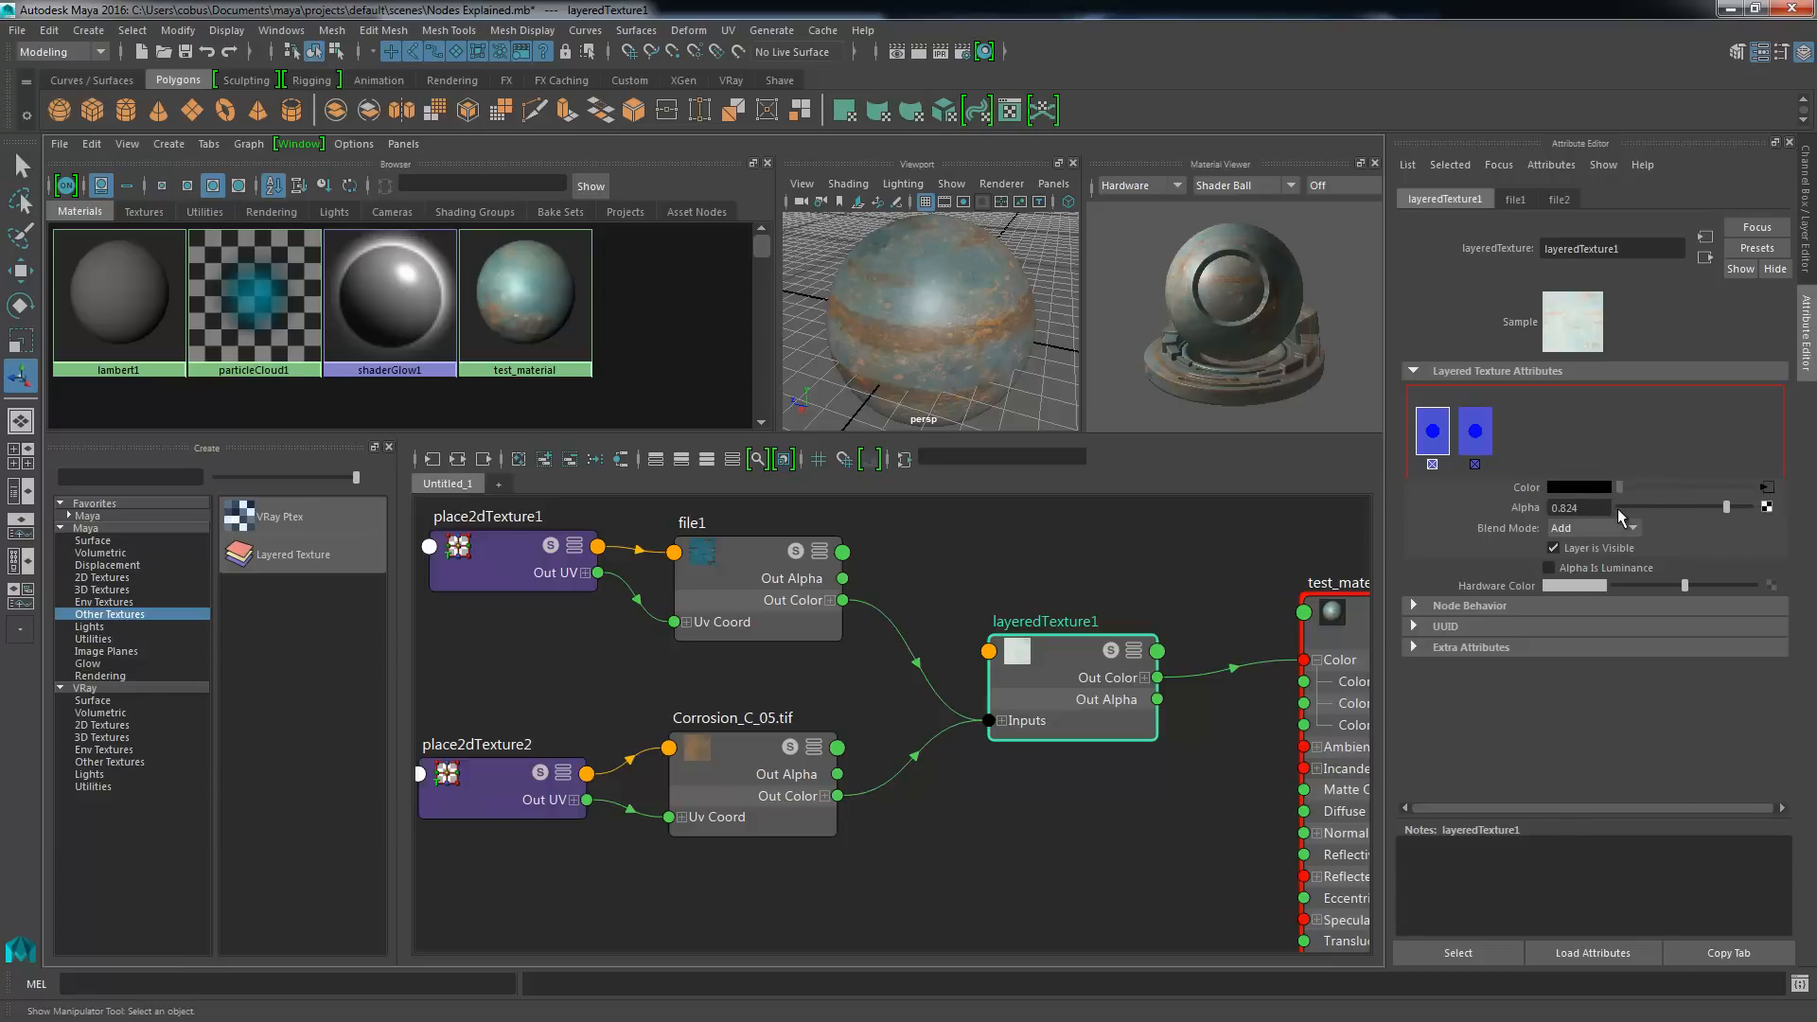
drag(1661, 508, 1814, 511)
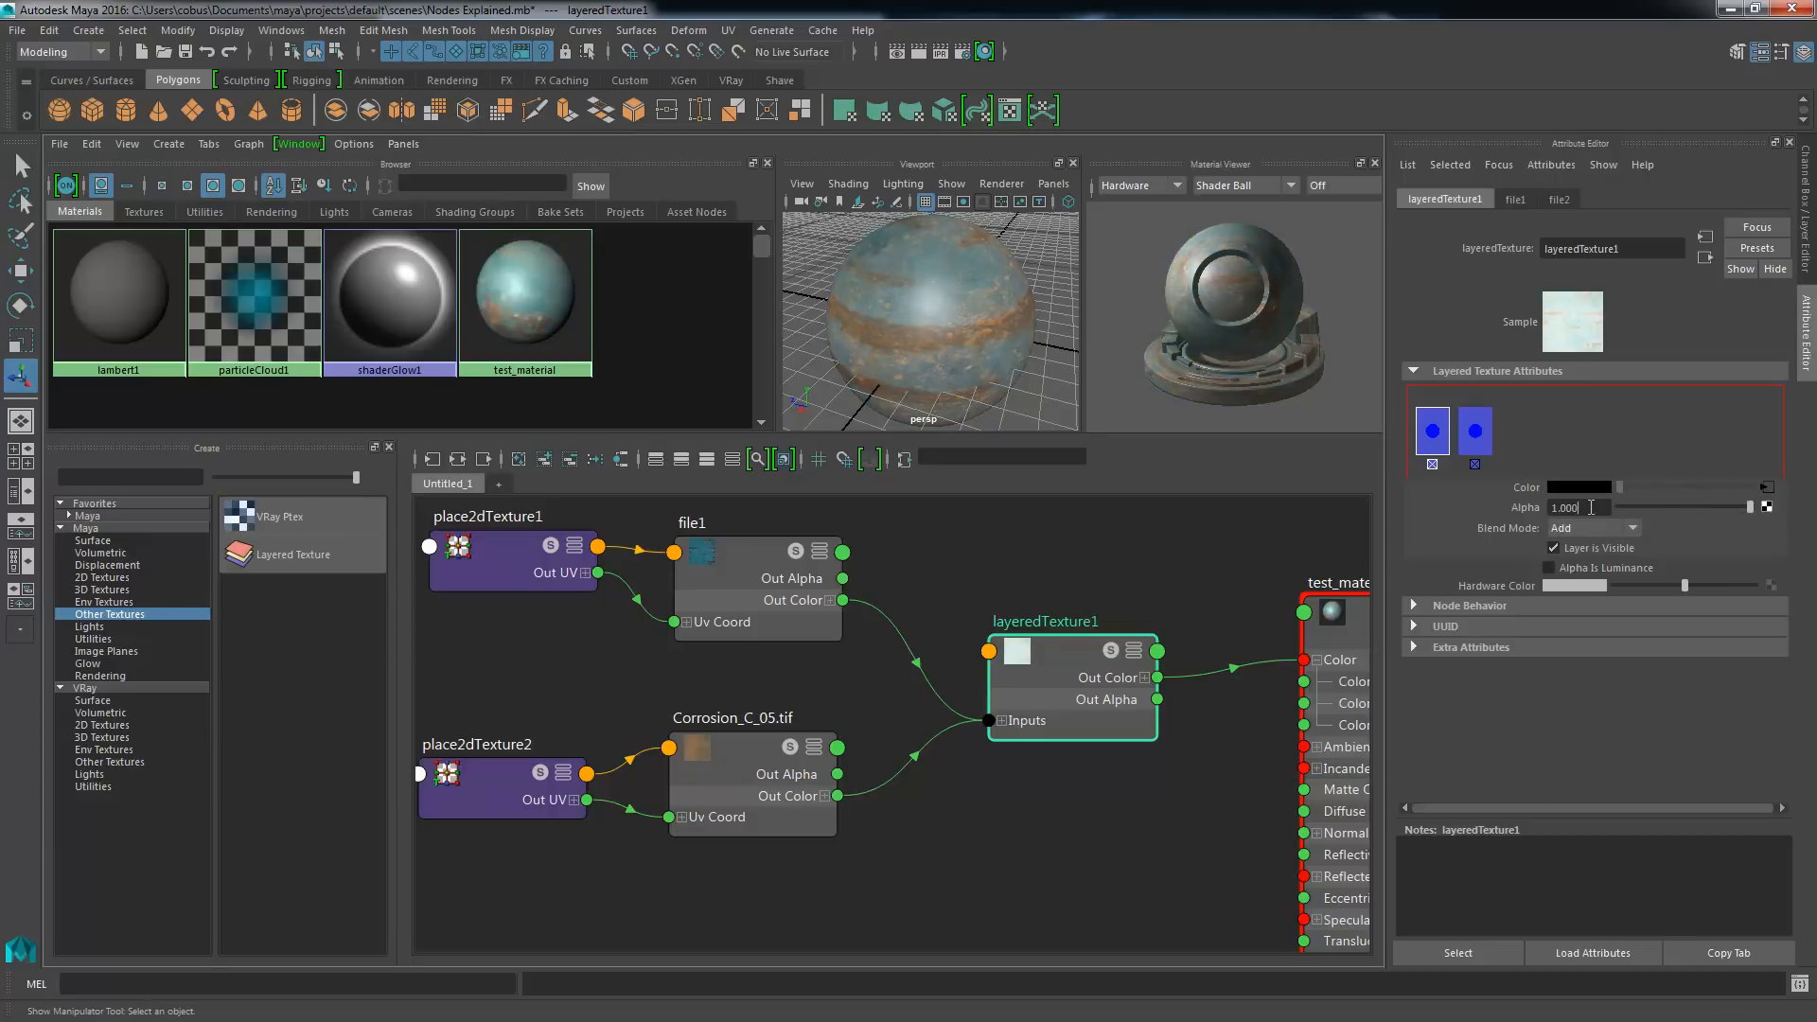
double_click(1591, 508)
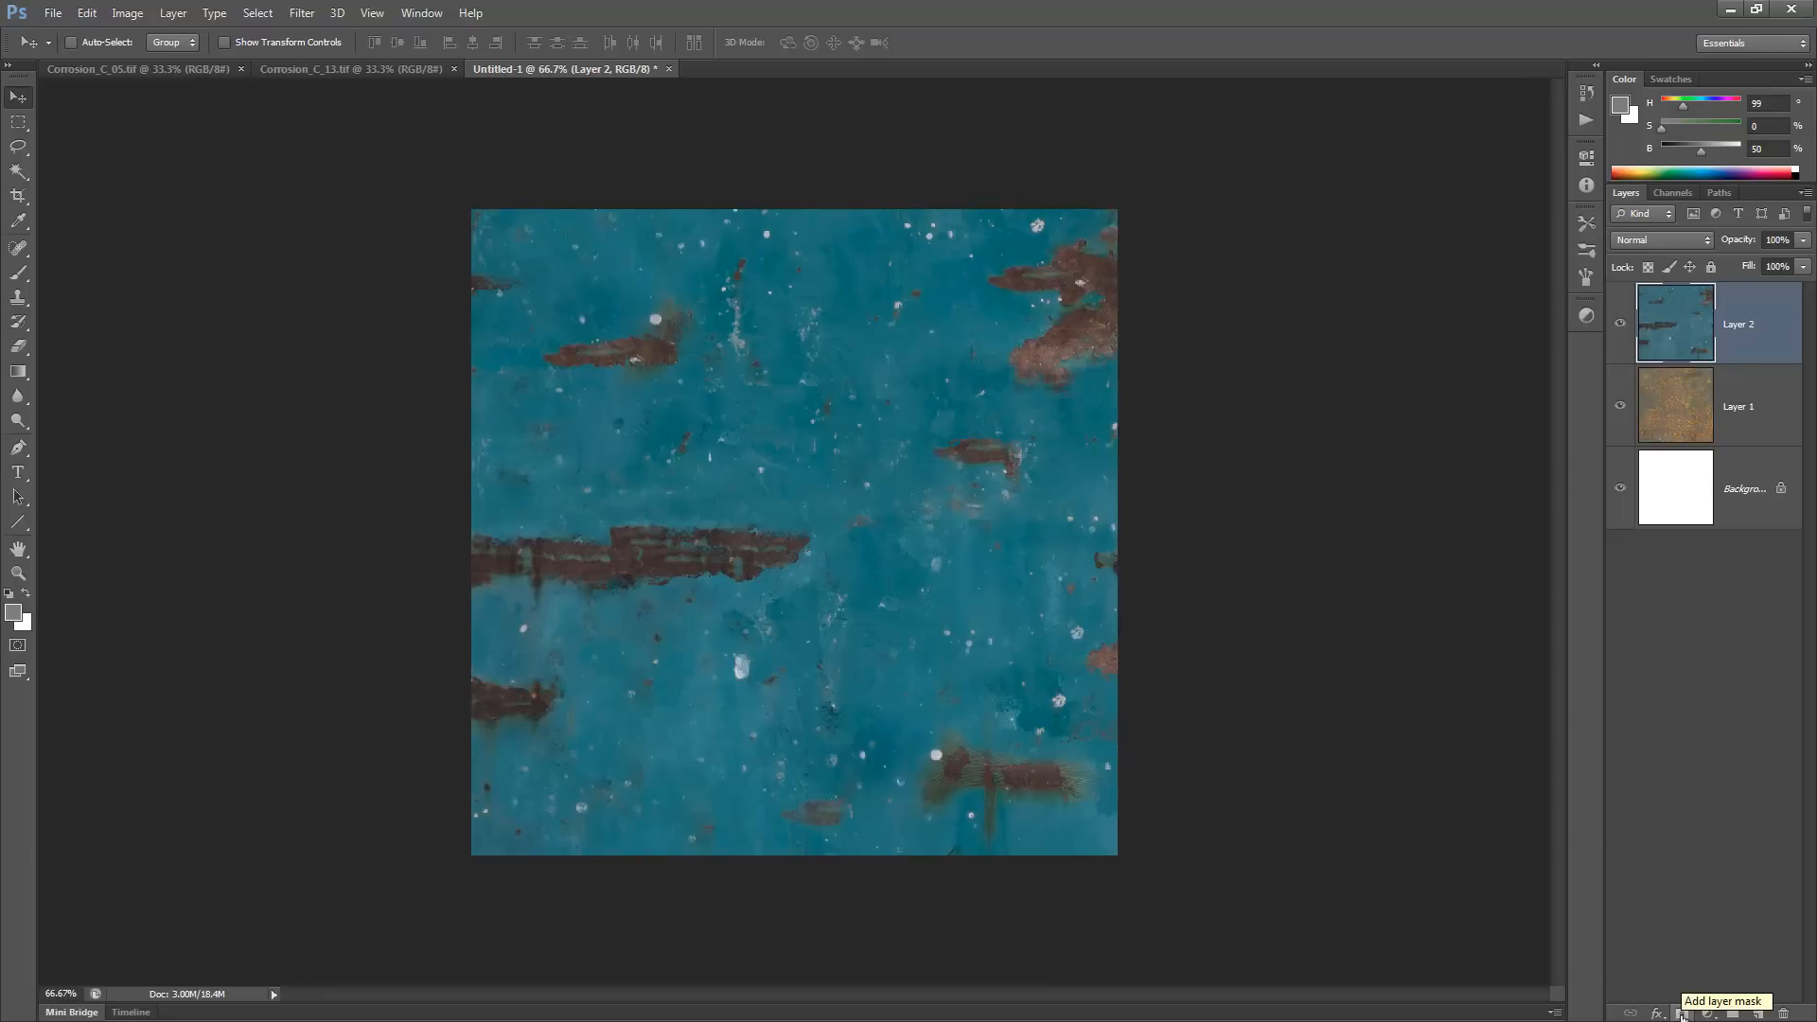
- Switch to Photoshop, add a layer mask to Layer 2, and paint two black areas on it with a 250 px brush
click(1681, 1013)
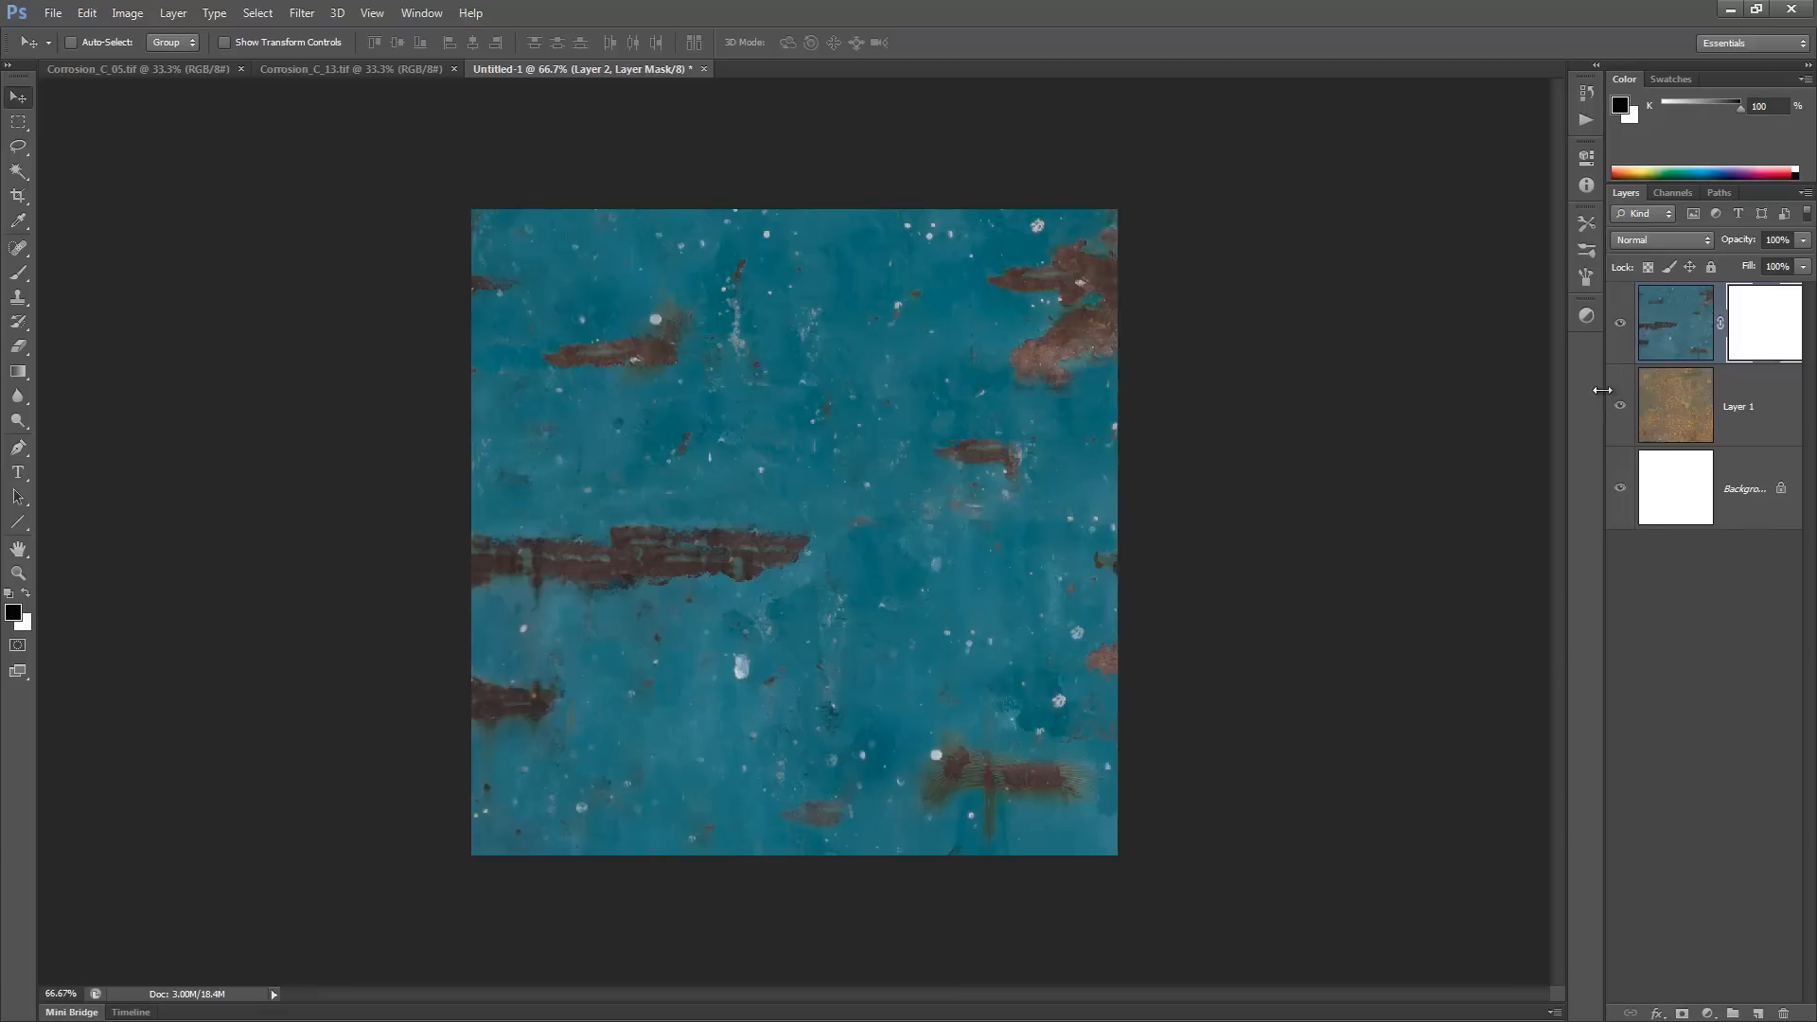
drag(1602, 390, 1510, 392)
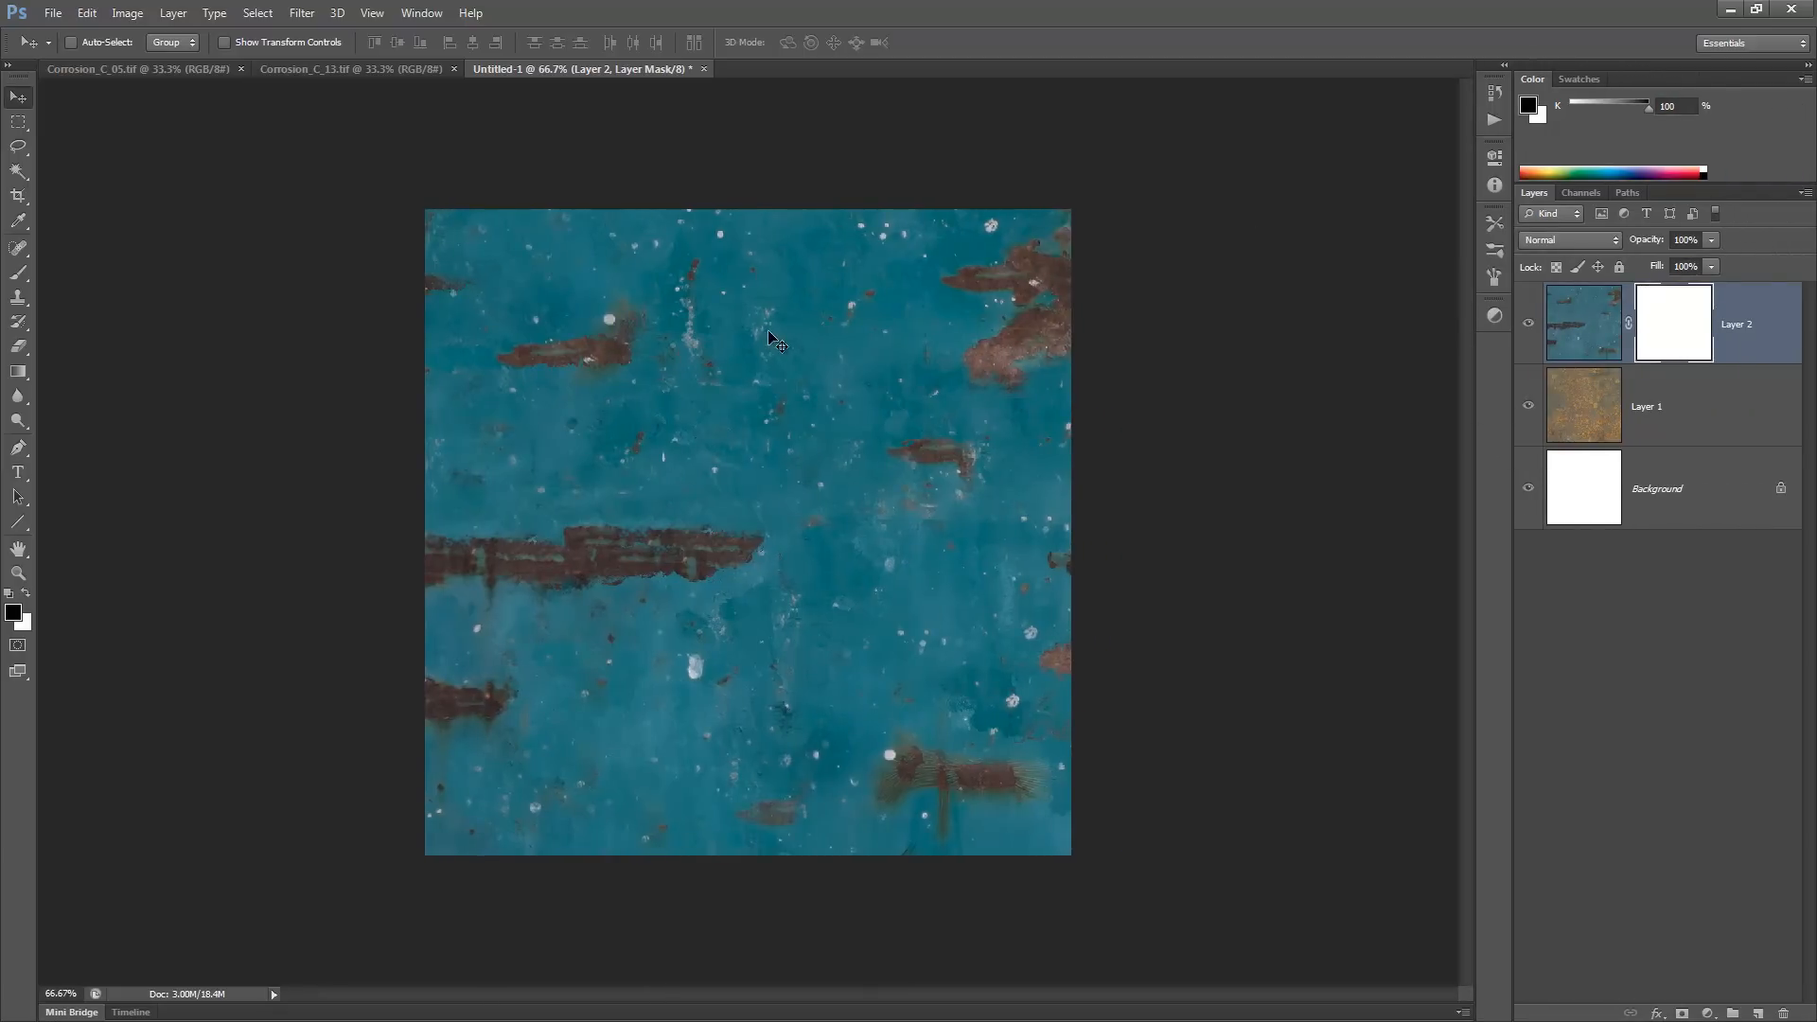
key(b)
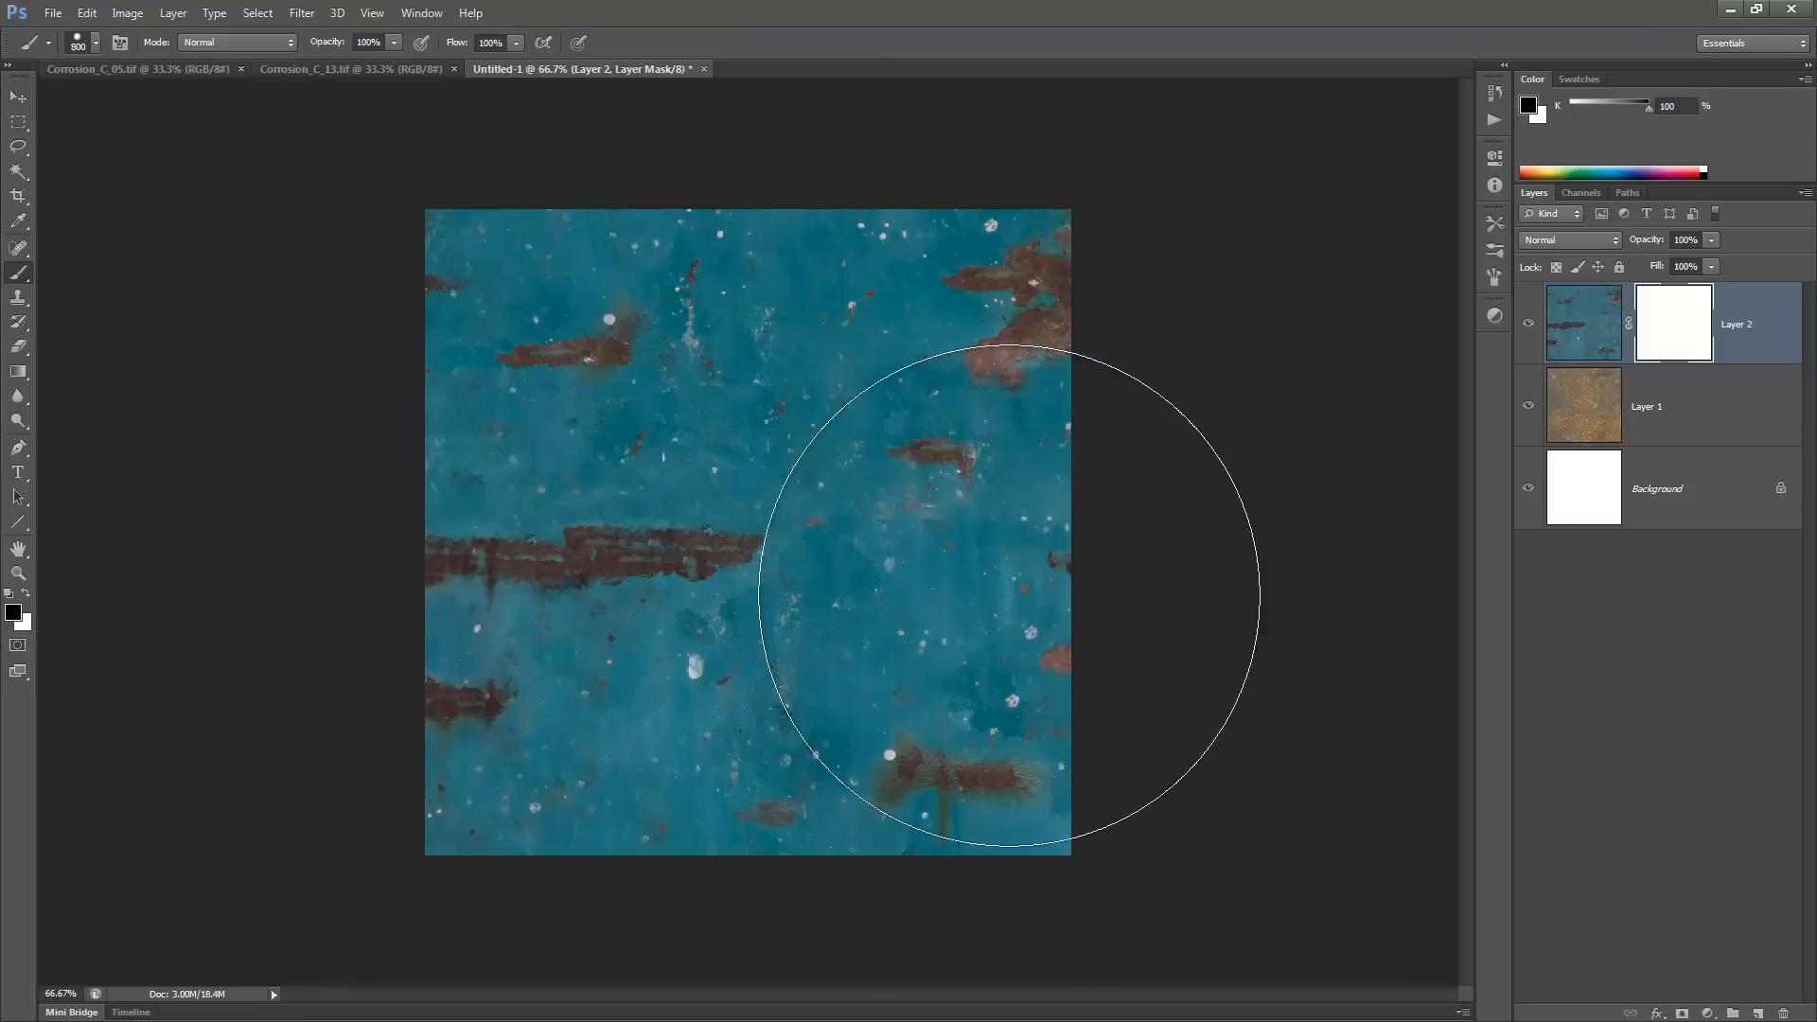
key(bracketleft)
key(bracketleft)
key(bracketleft)
key(bracketleft)
key(bracketleft)
key(bracketleft)
key(bracketleft)
key(bracketleft)
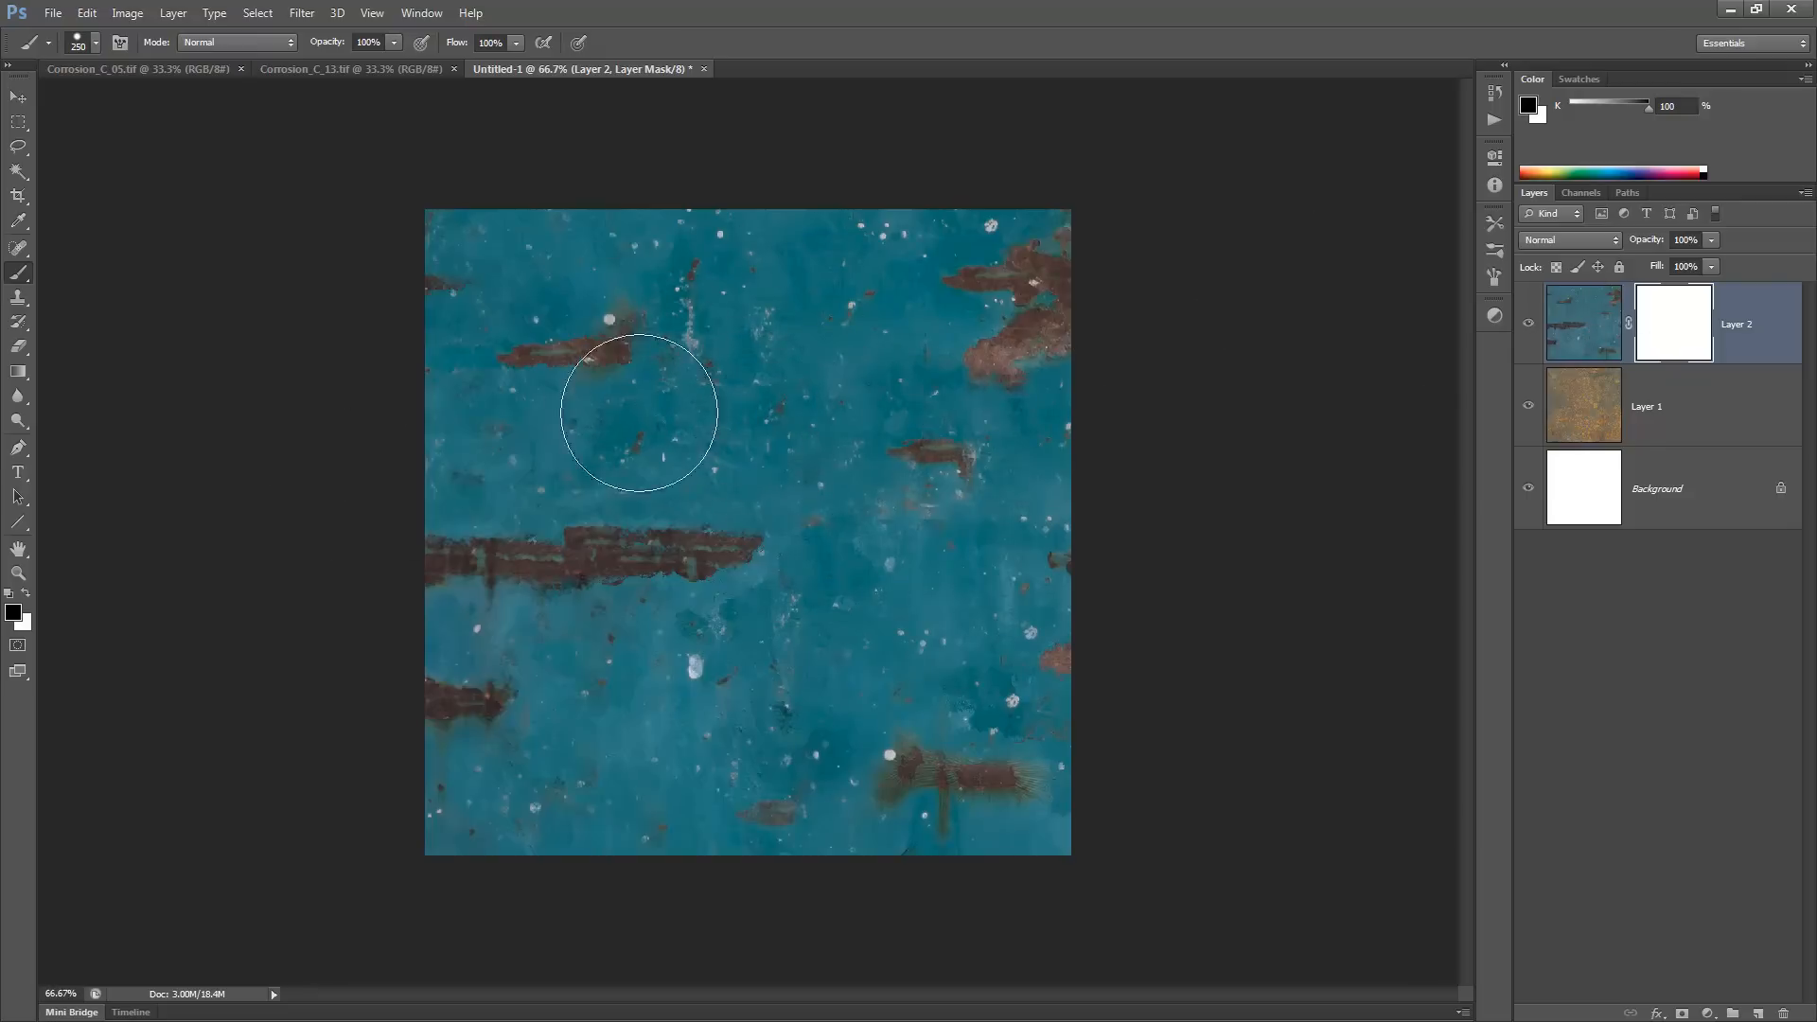
mouse_move(860, 317)
mouse_down()
mouse_move(837, 327)
mouse_move(863, 433)
mouse_move(757, 397)
mouse_move(757, 360)
mouse_move(804, 284)
mouse_up()
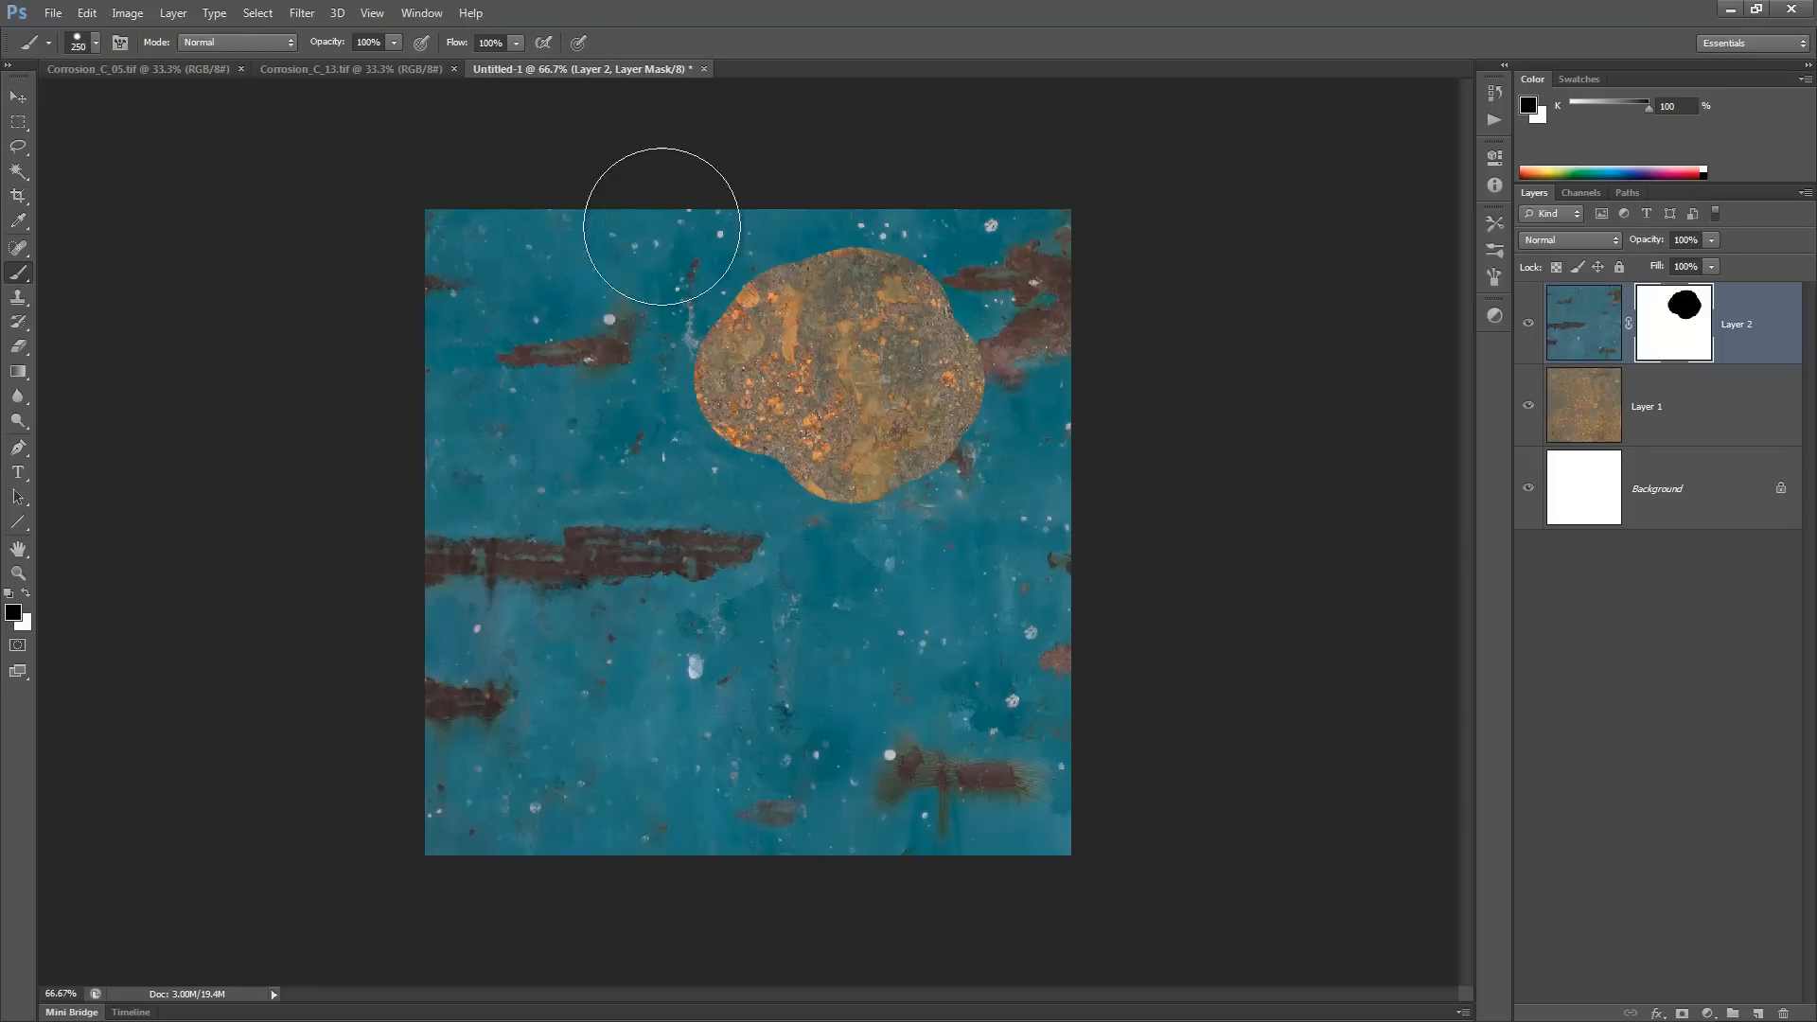
mouse_move(597, 729)
mouse_down()
mouse_move(804, 709)
mouse_move(839, 609)
mouse_move(602, 711)
mouse_up()
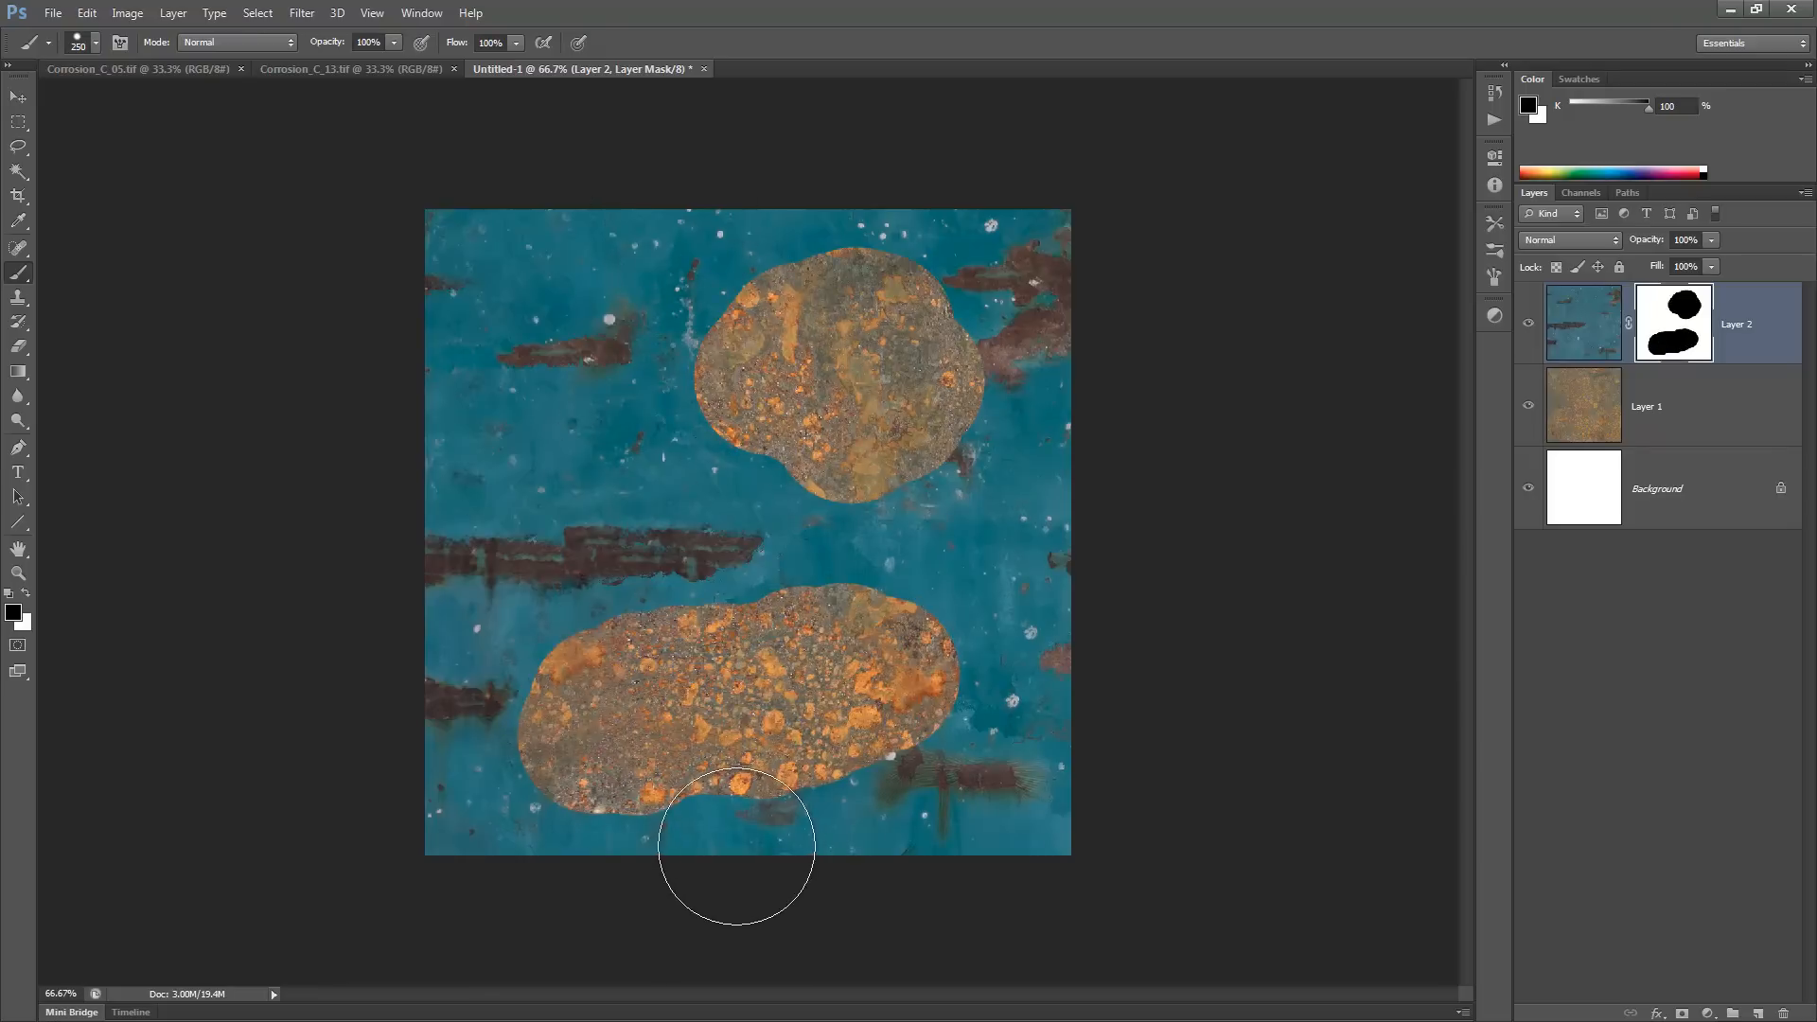
- Enable pressure-controlled brush opacity and paint a semi-transparent grey area on the mask beside the upper black patch
click(421, 43)
click(556, 383)
mouse_move(572, 427)
mouse_down()
mouse_move(653, 451)
mouse_move(921, 379)
mouse_up()
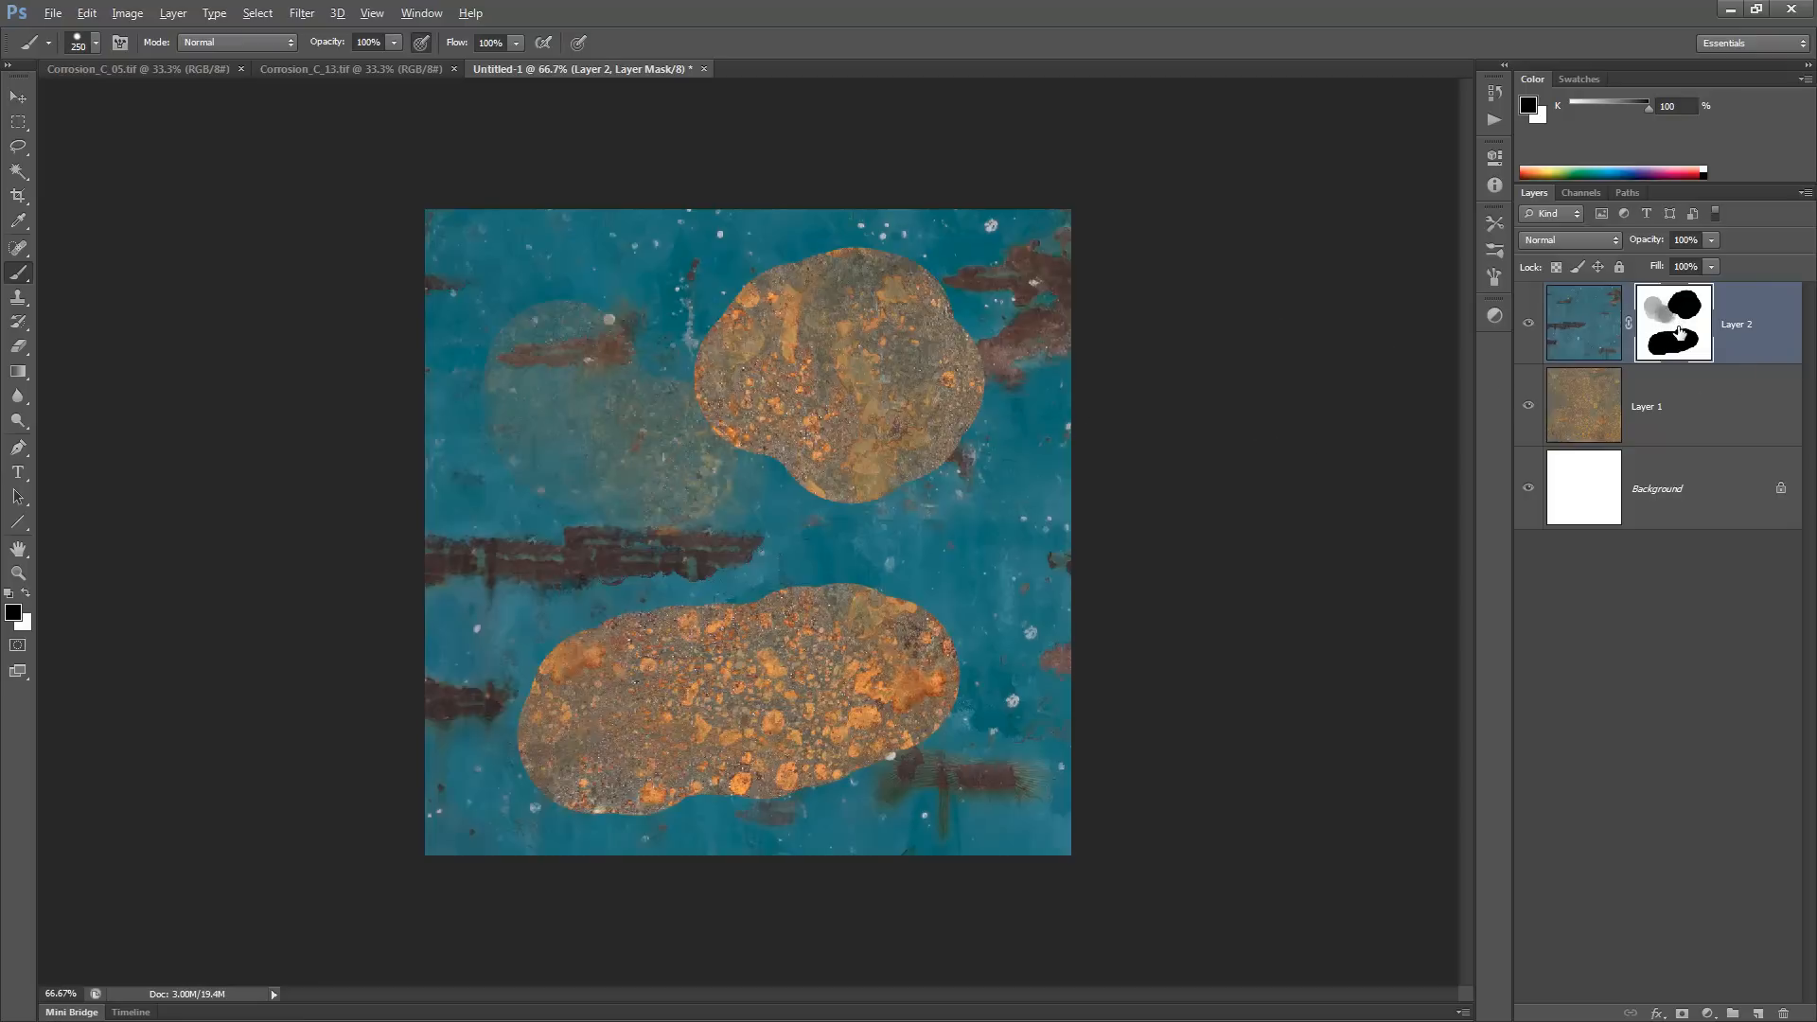
- Display Layer 2's mask on its own, darken the area between the grey and upper black patches, and restore the image view
alt+click(1677, 331)
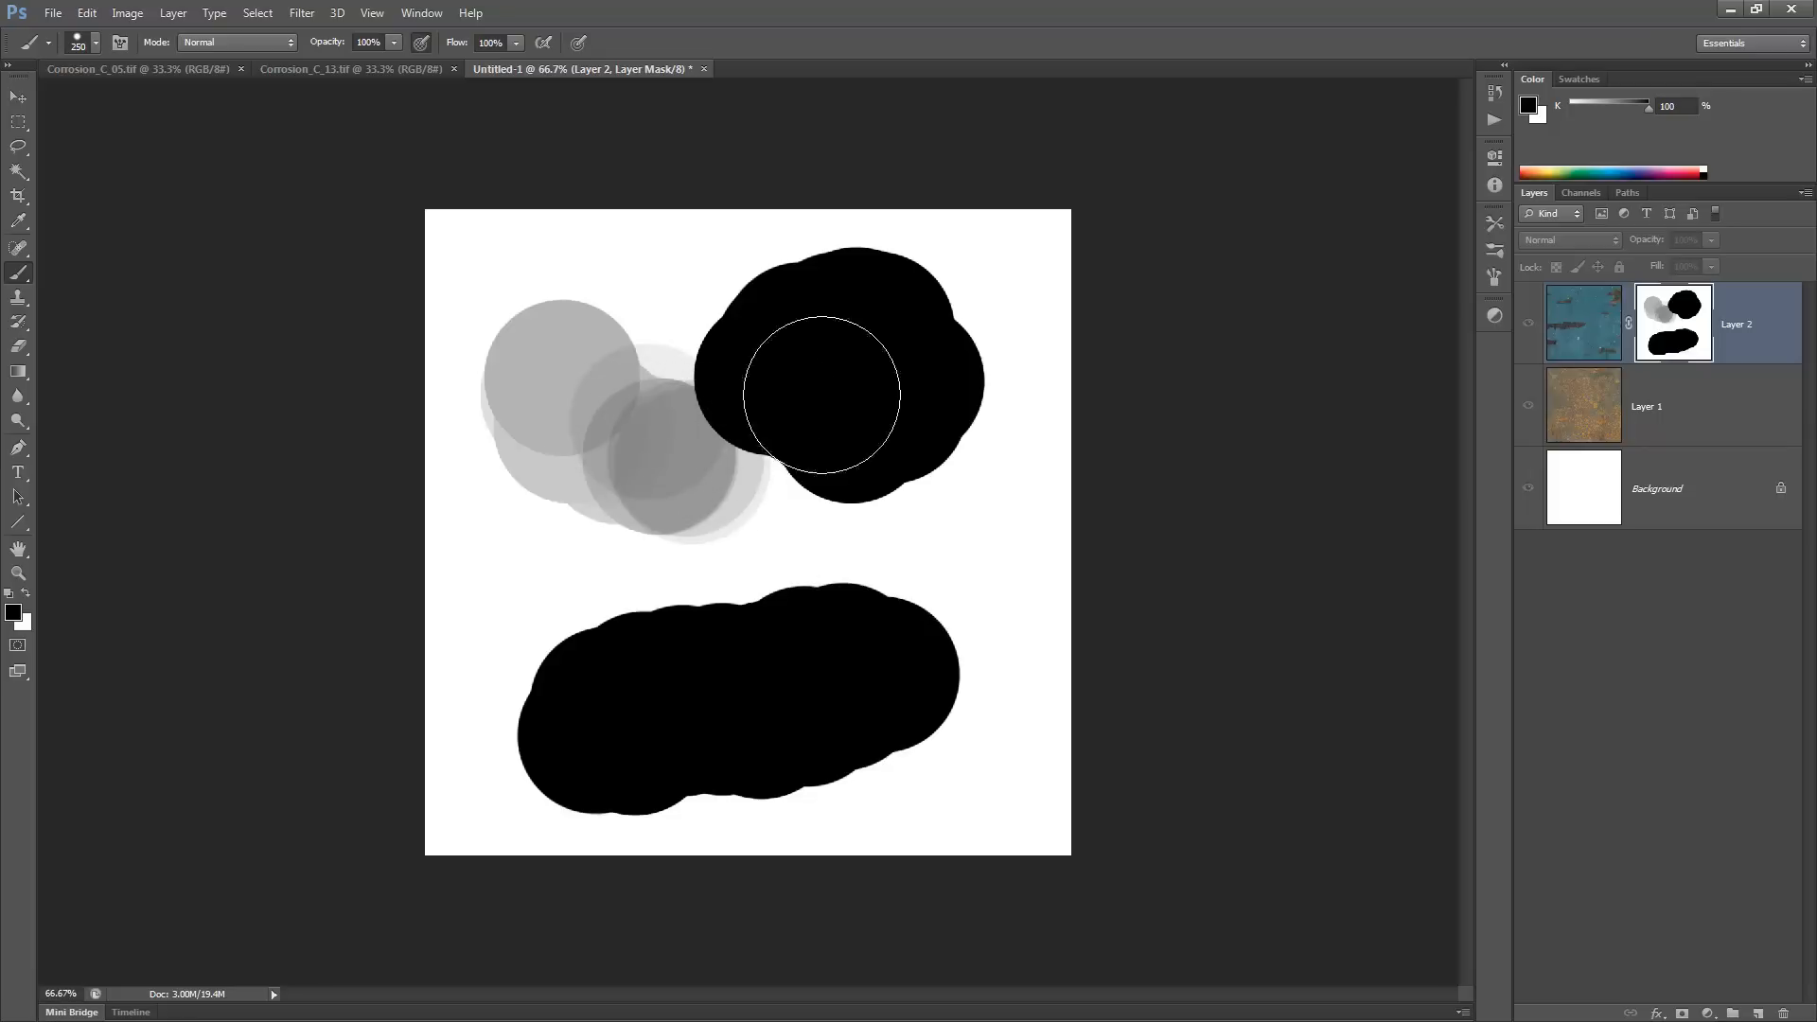
mouse_move(730, 408)
mouse_down()
mouse_move(760, 409)
mouse_move(687, 416)
mouse_move(699, 428)
mouse_up()
alt+click(1665, 329)
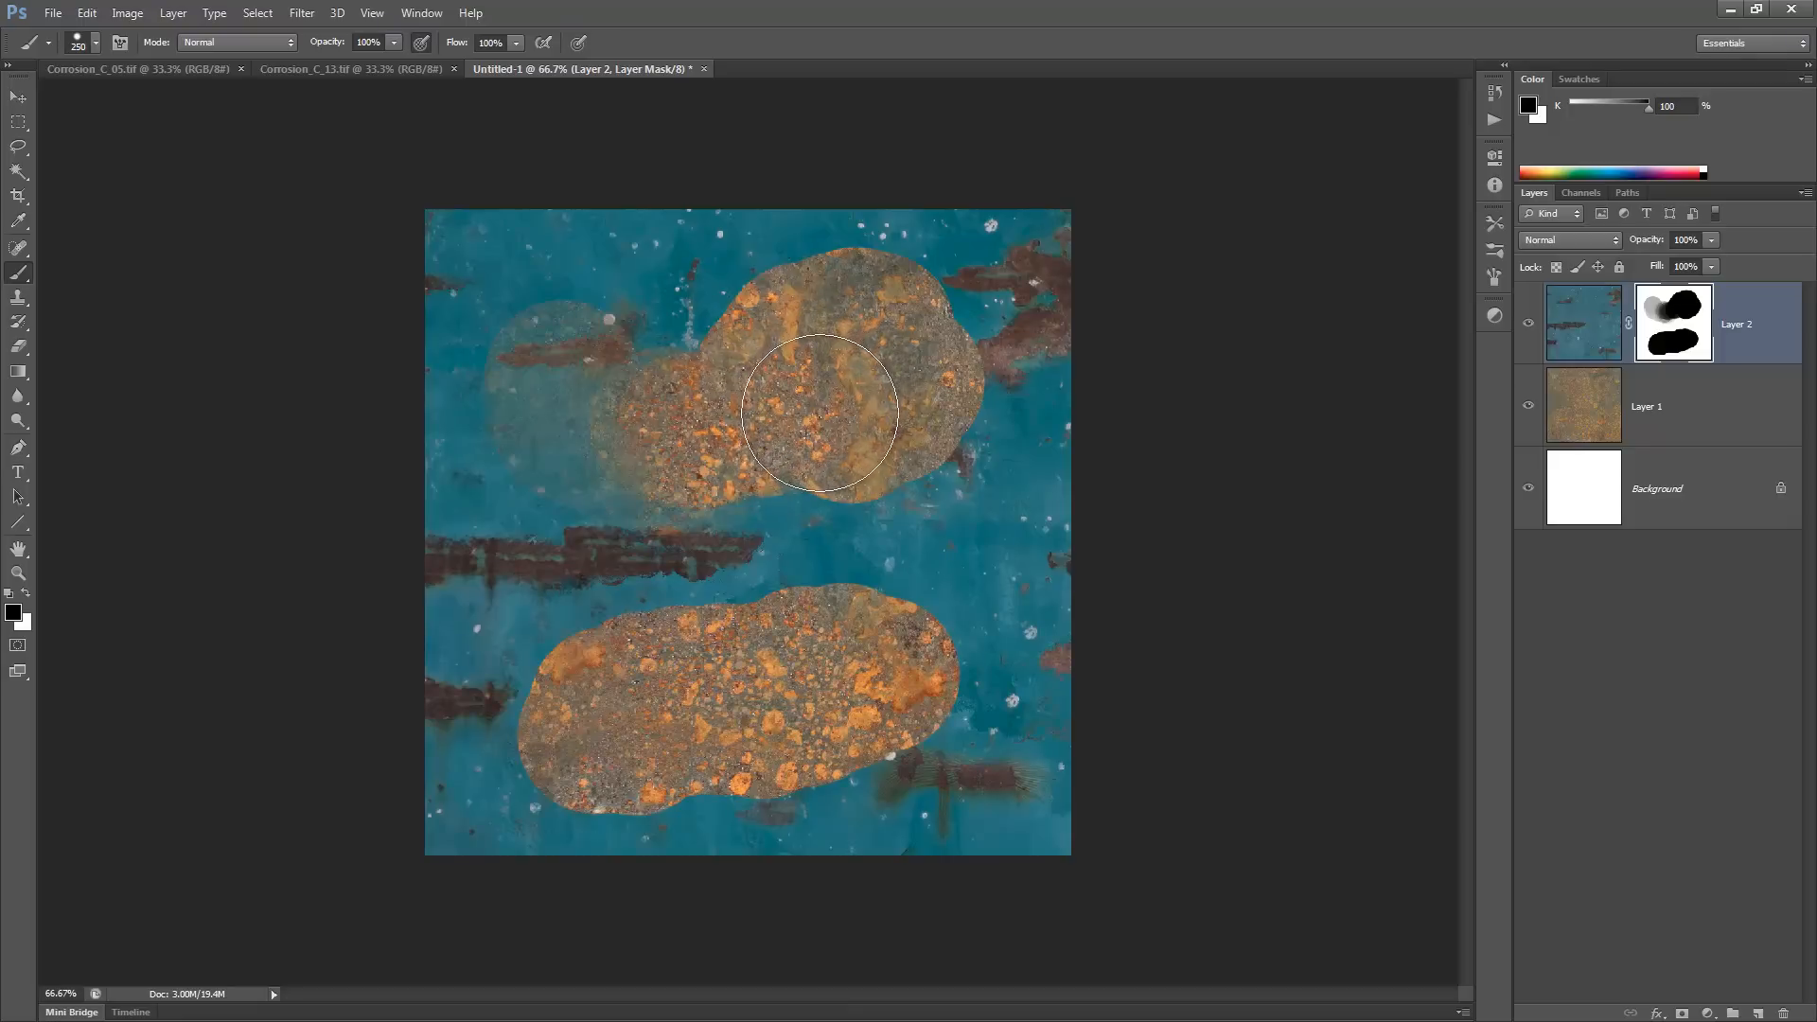
- Switch to Maya and map a Ramp texture to the alpha of layeredTexture1's first layer
click(1728, 11)
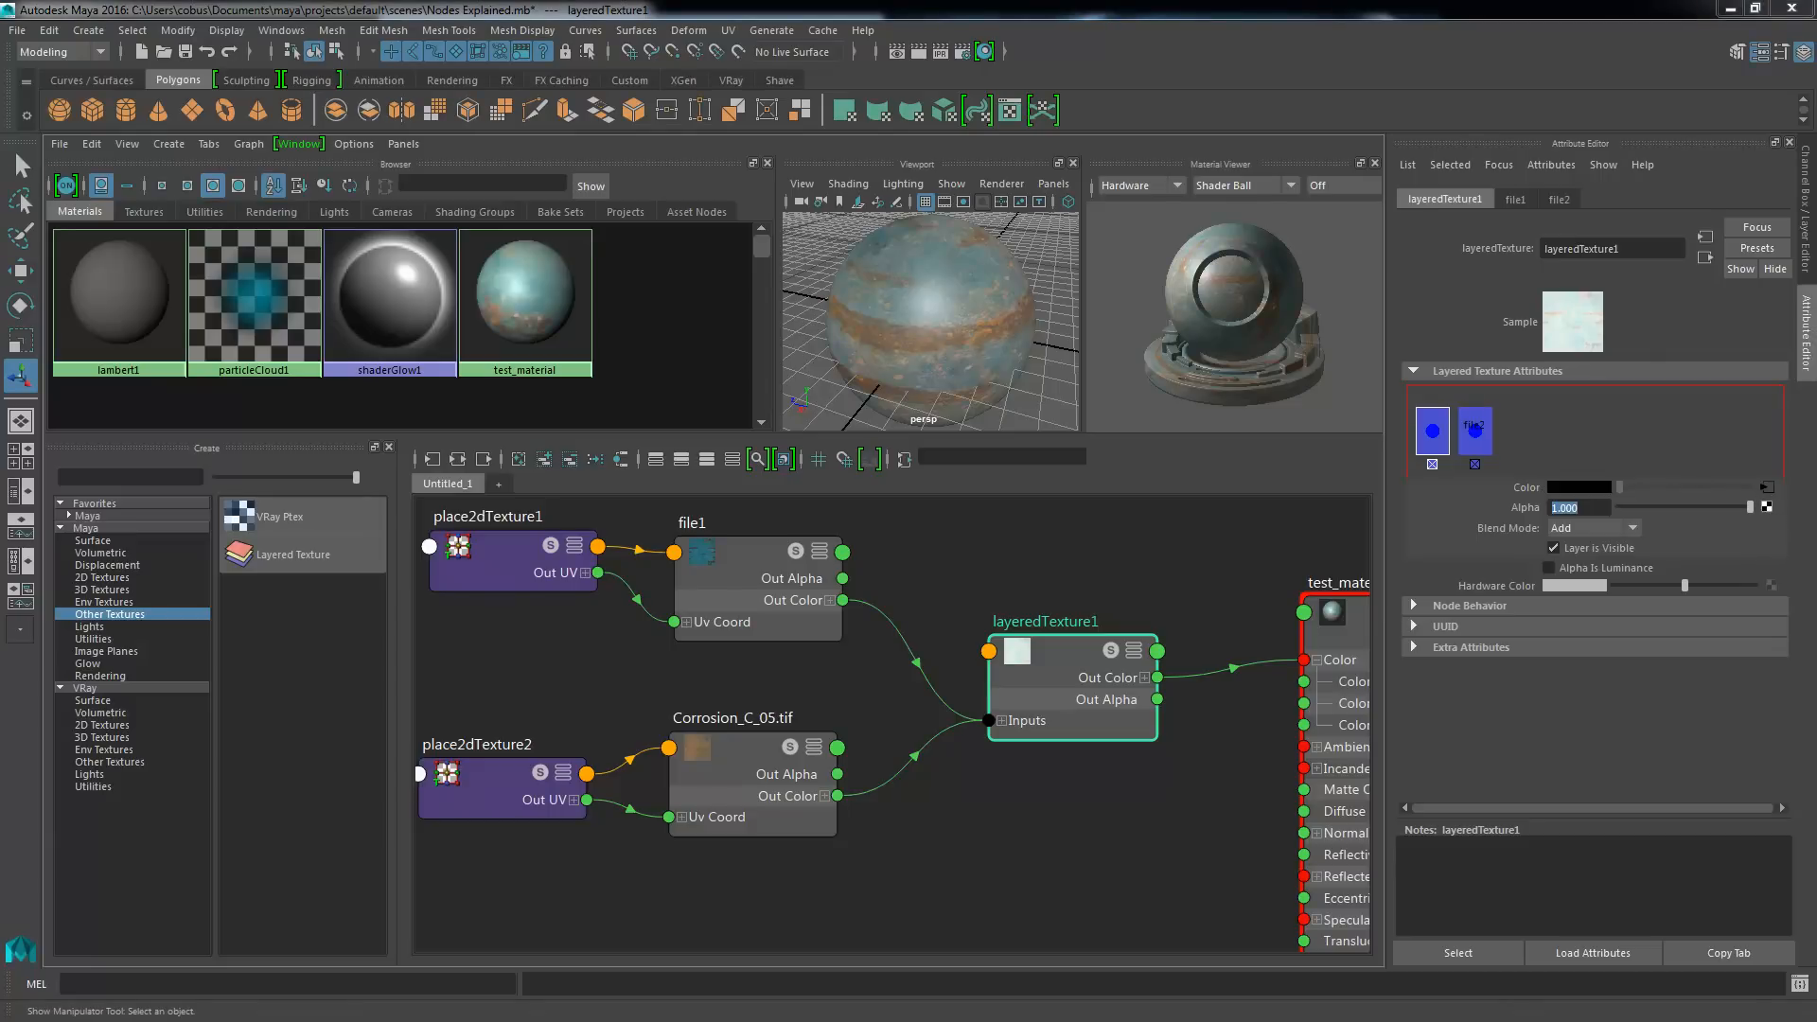
drag(633, 199, 982, 154)
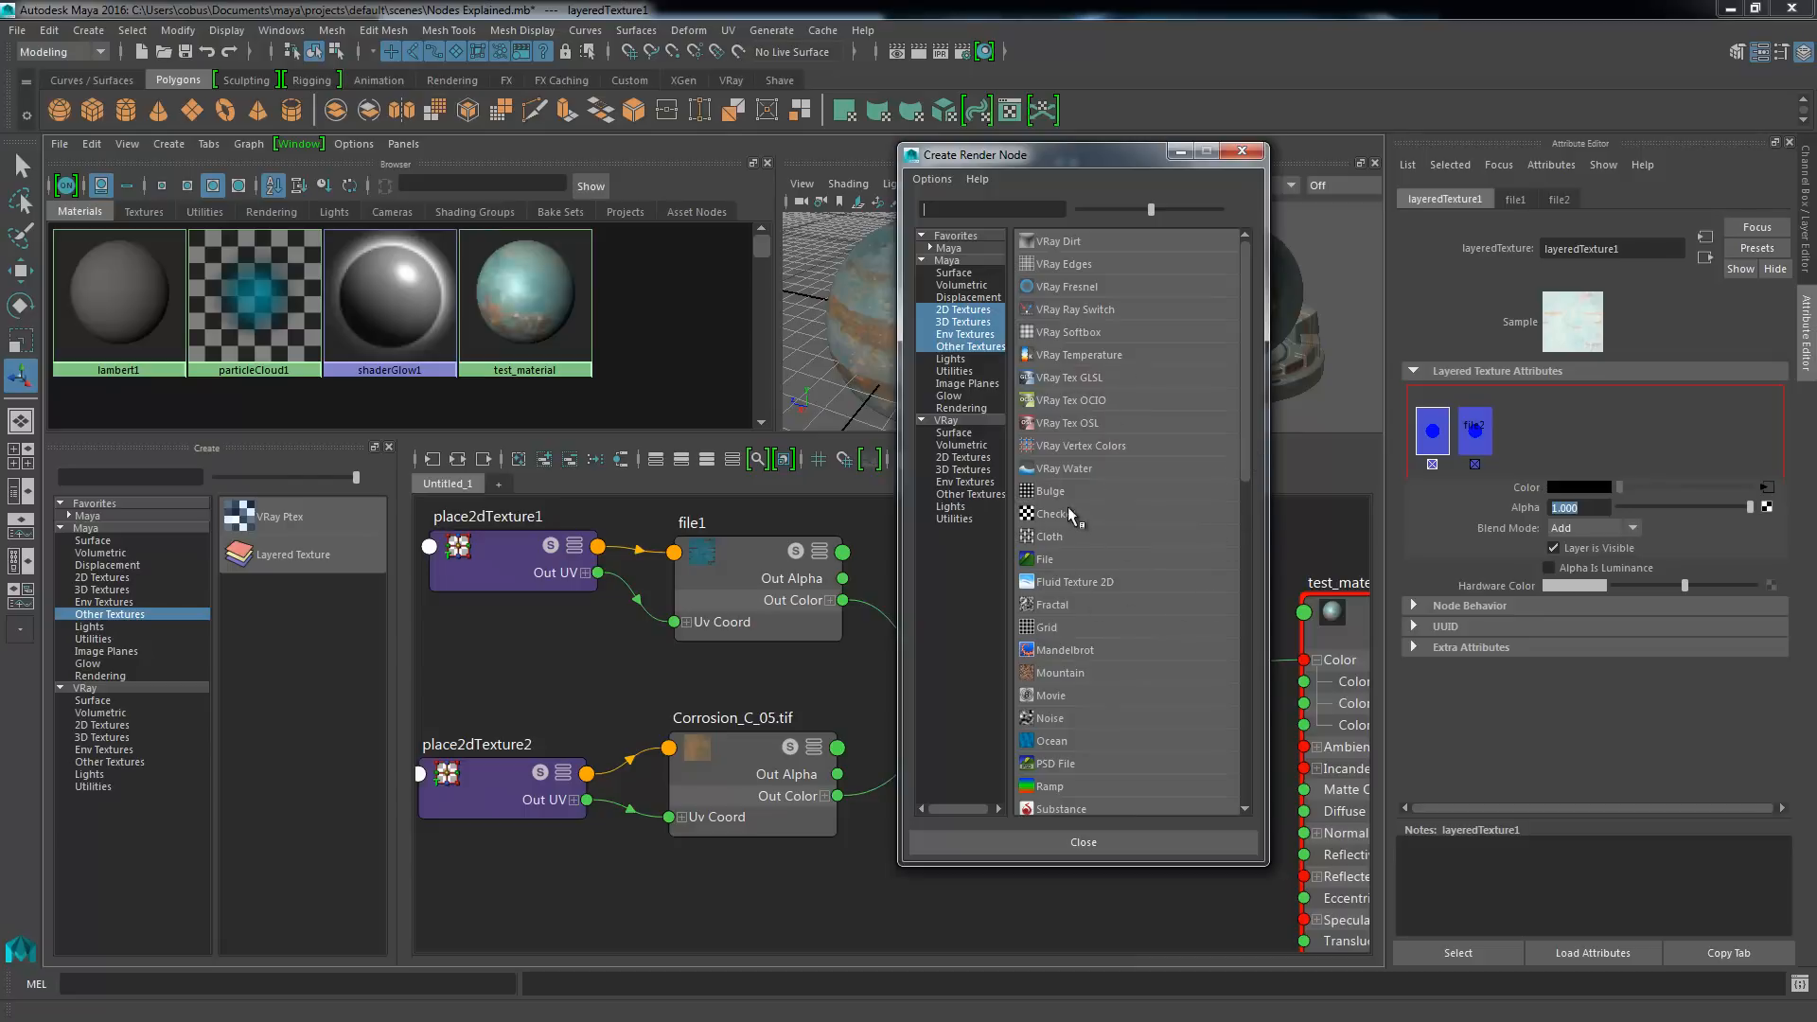
drag(1247, 436, 1262, 516)
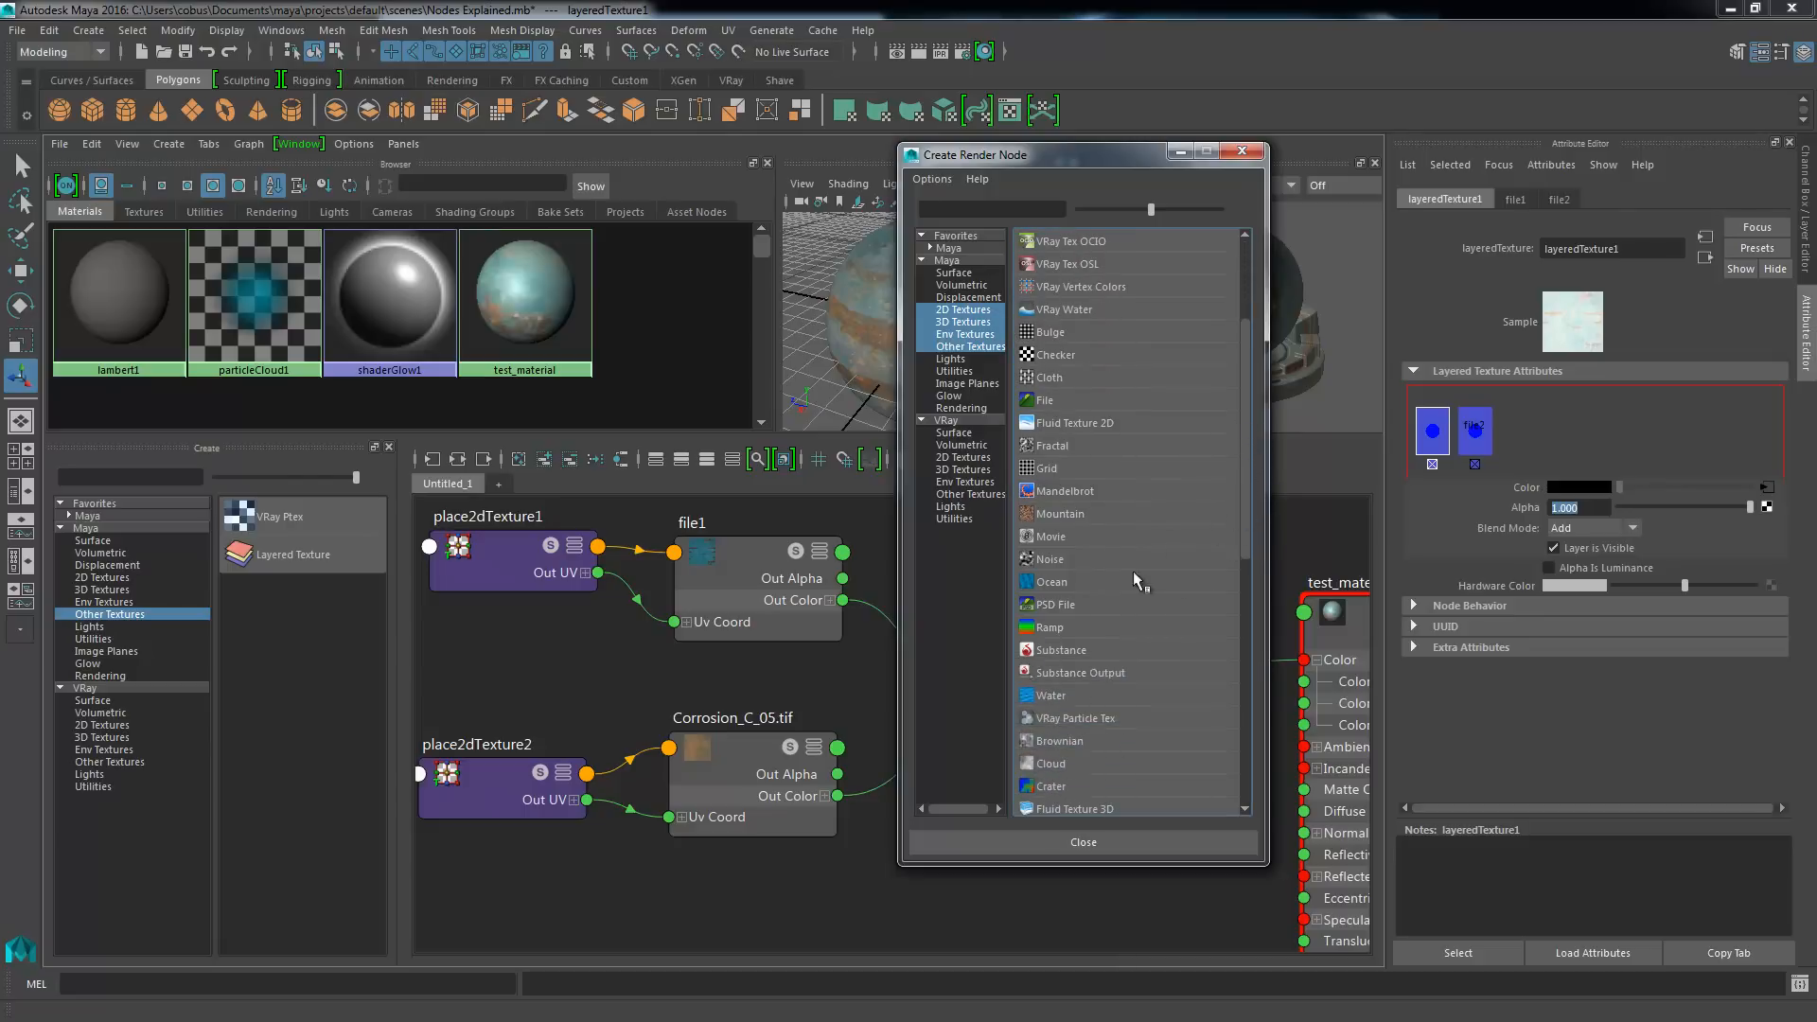
click(1051, 629)
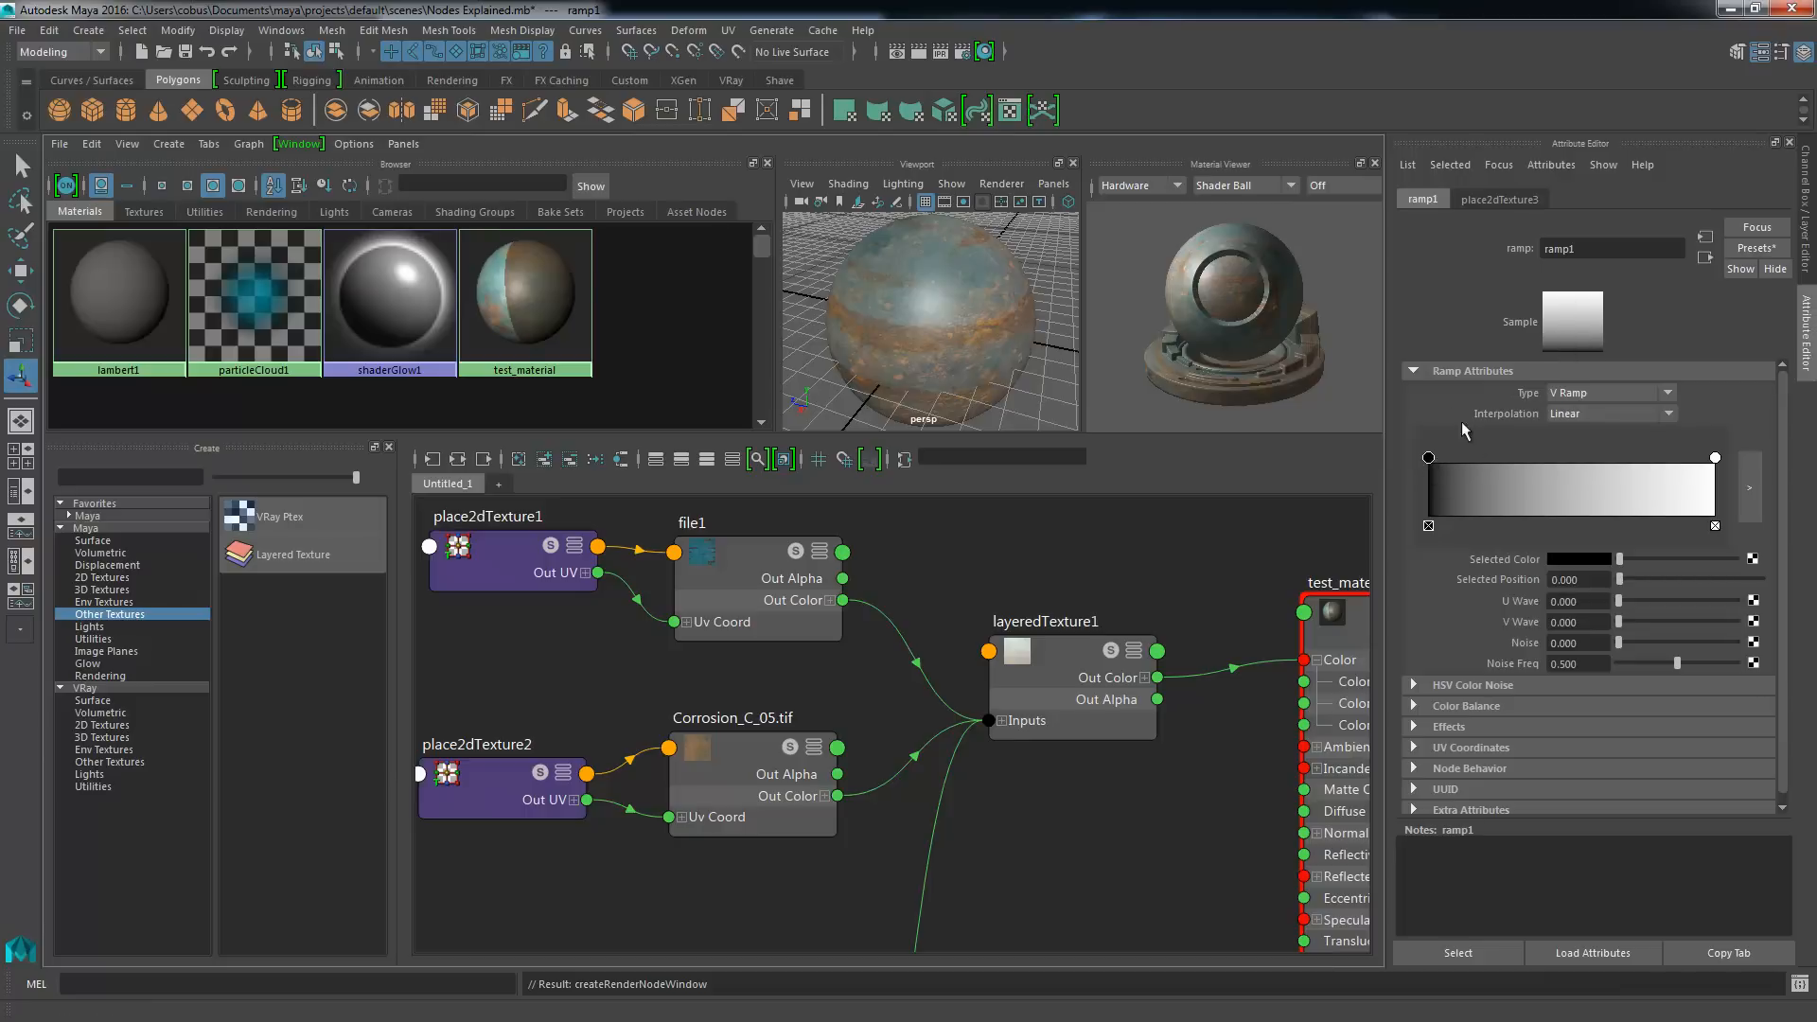
- Sharpen the ramp's black-to-white transition by bringing its stops close together, with the white stop at position 0.756
drag(1431, 460, 1562, 461)
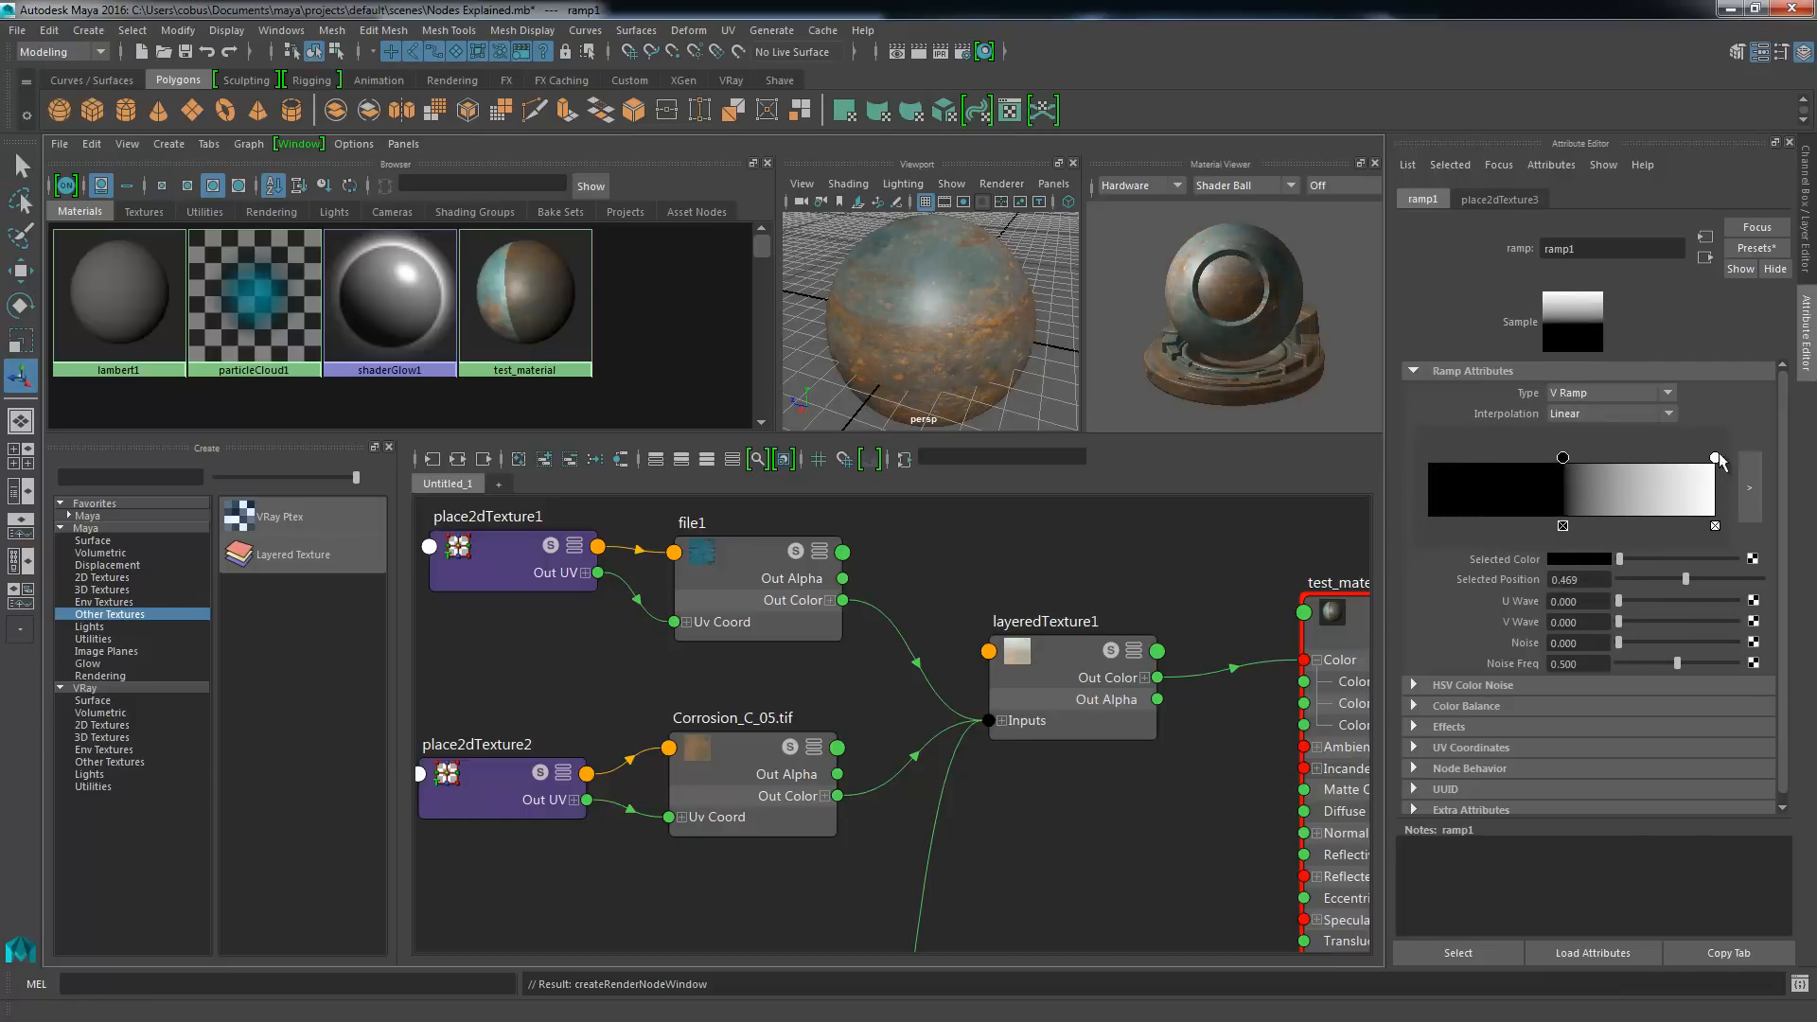
drag(1714, 458, 1644, 458)
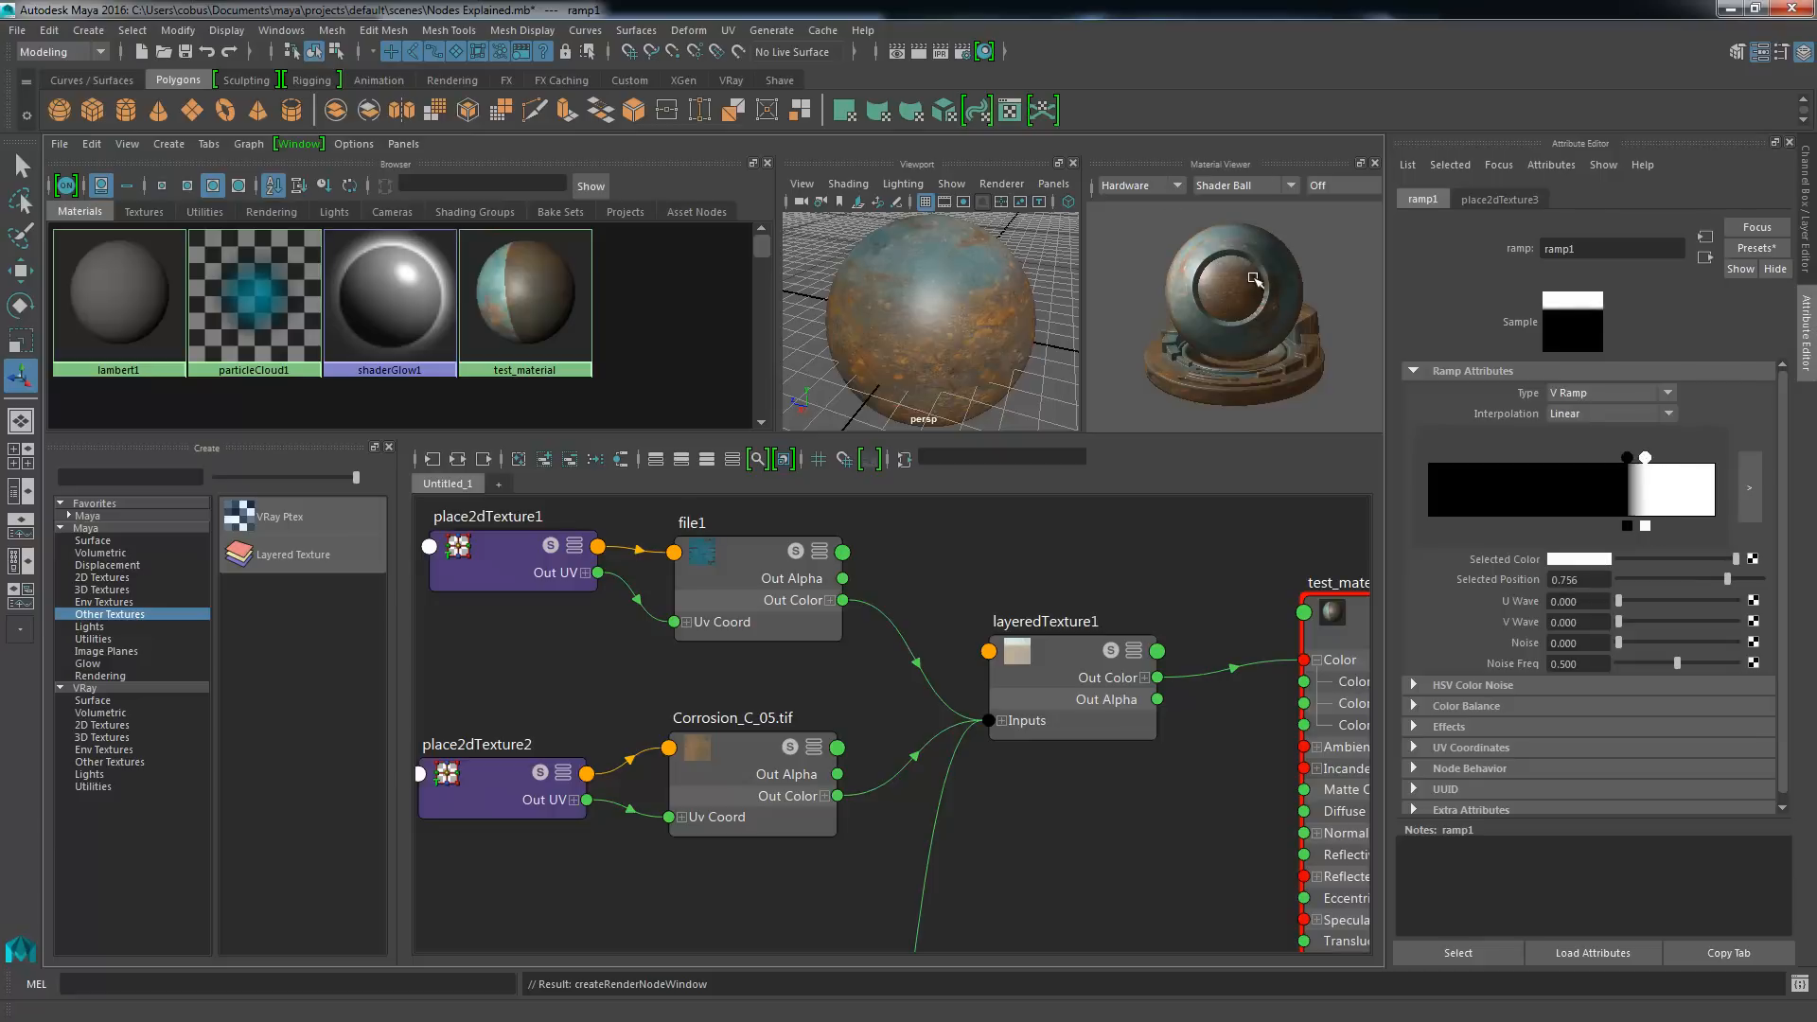
alt+drag(951, 312, 986, 341)
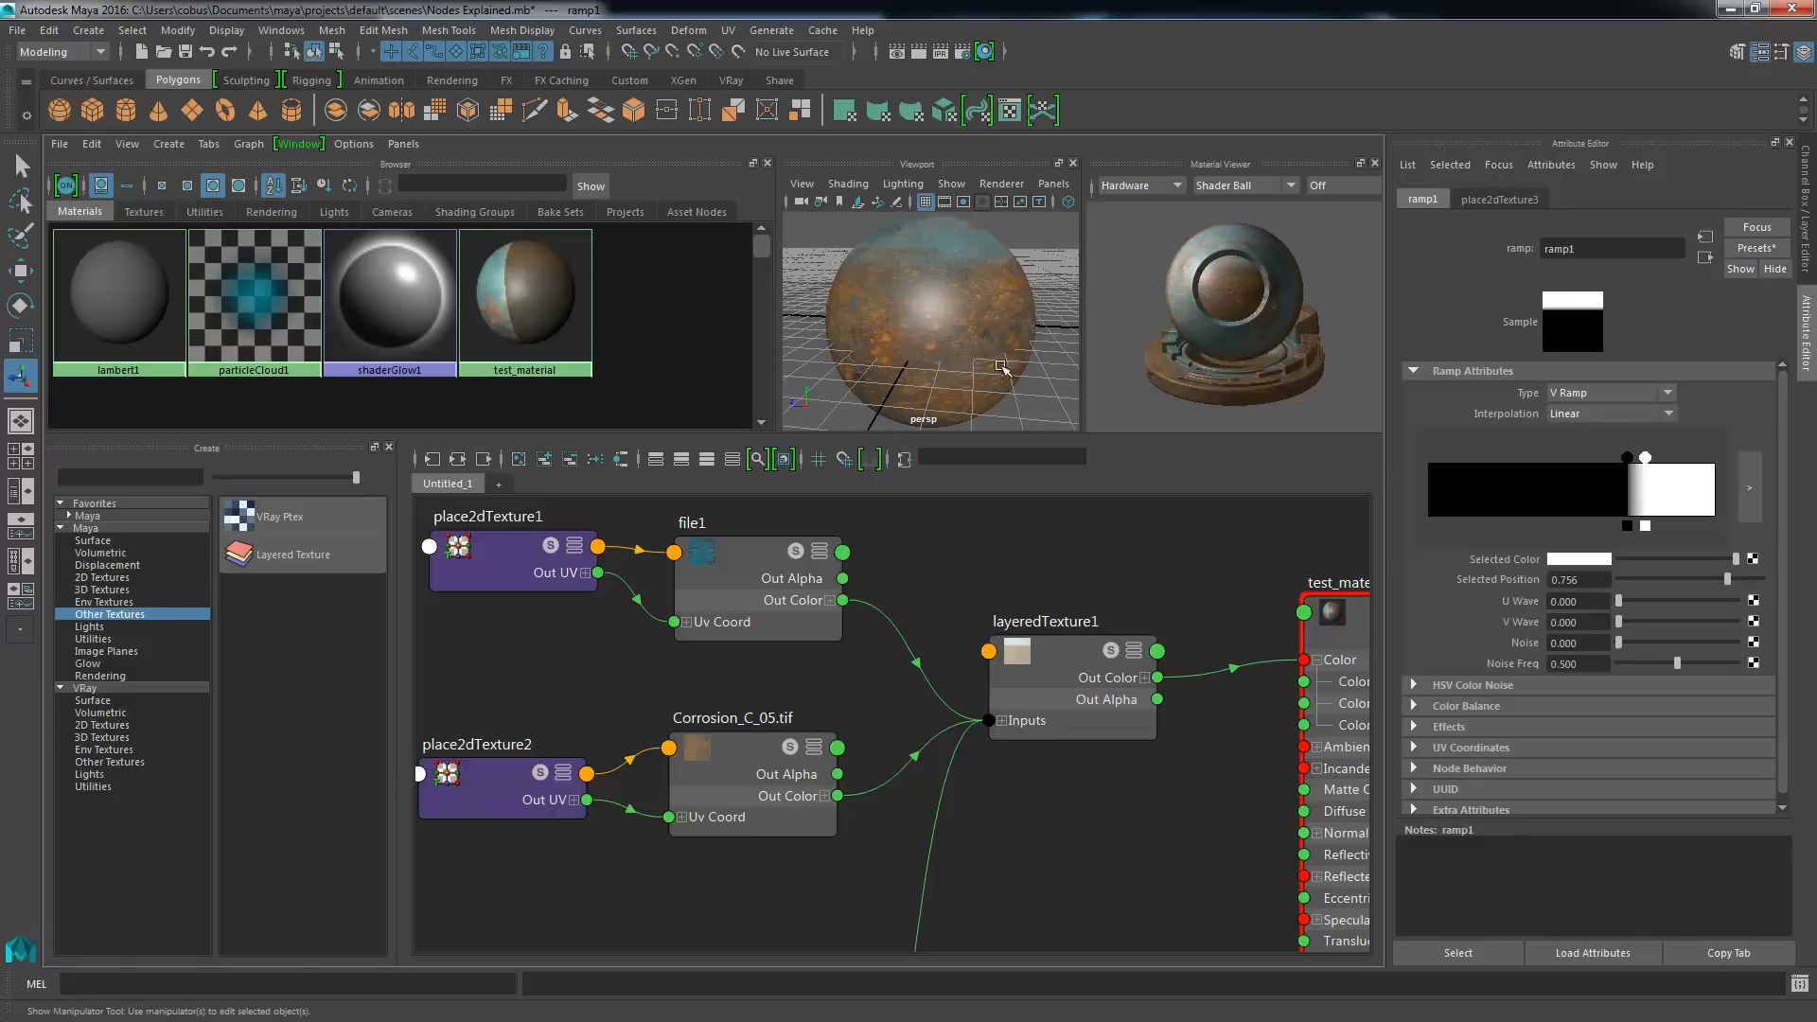
- Return to layeredTexture1's attributes and inspect the ramp-masked texture on the preview sphere from several angles
click(1705, 258)
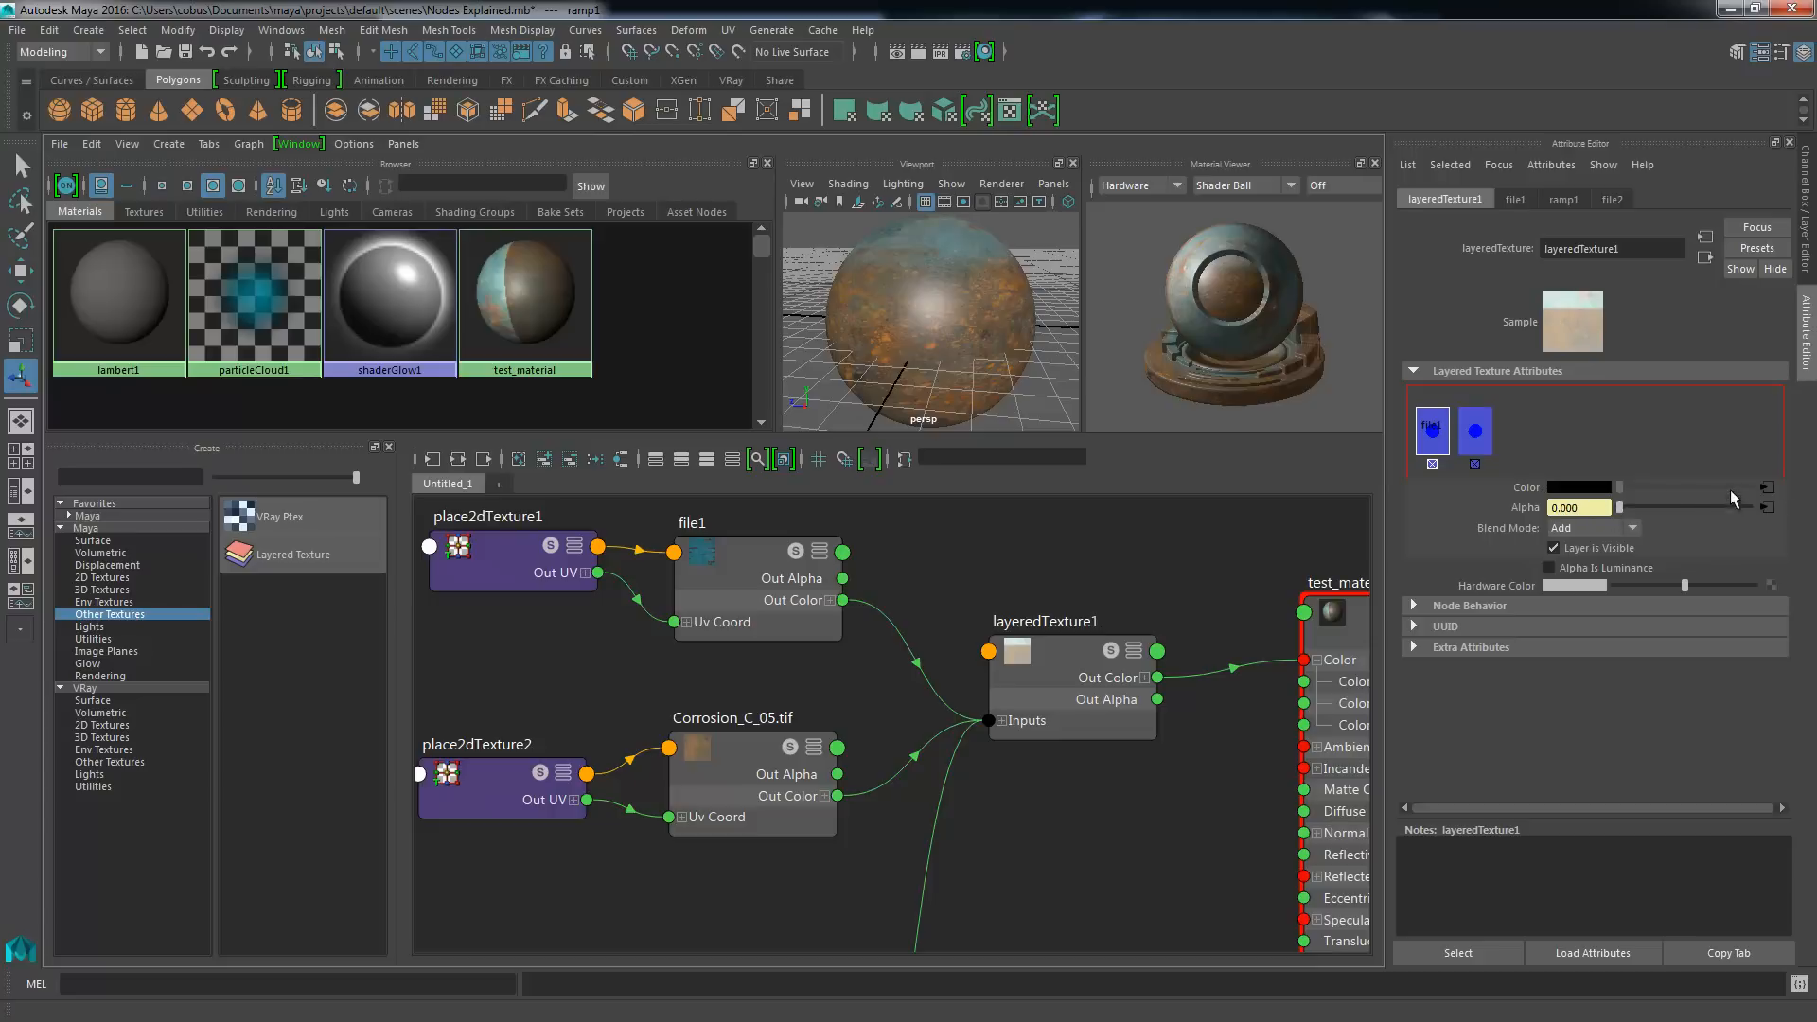
alt+drag(947, 364, 819, 345)
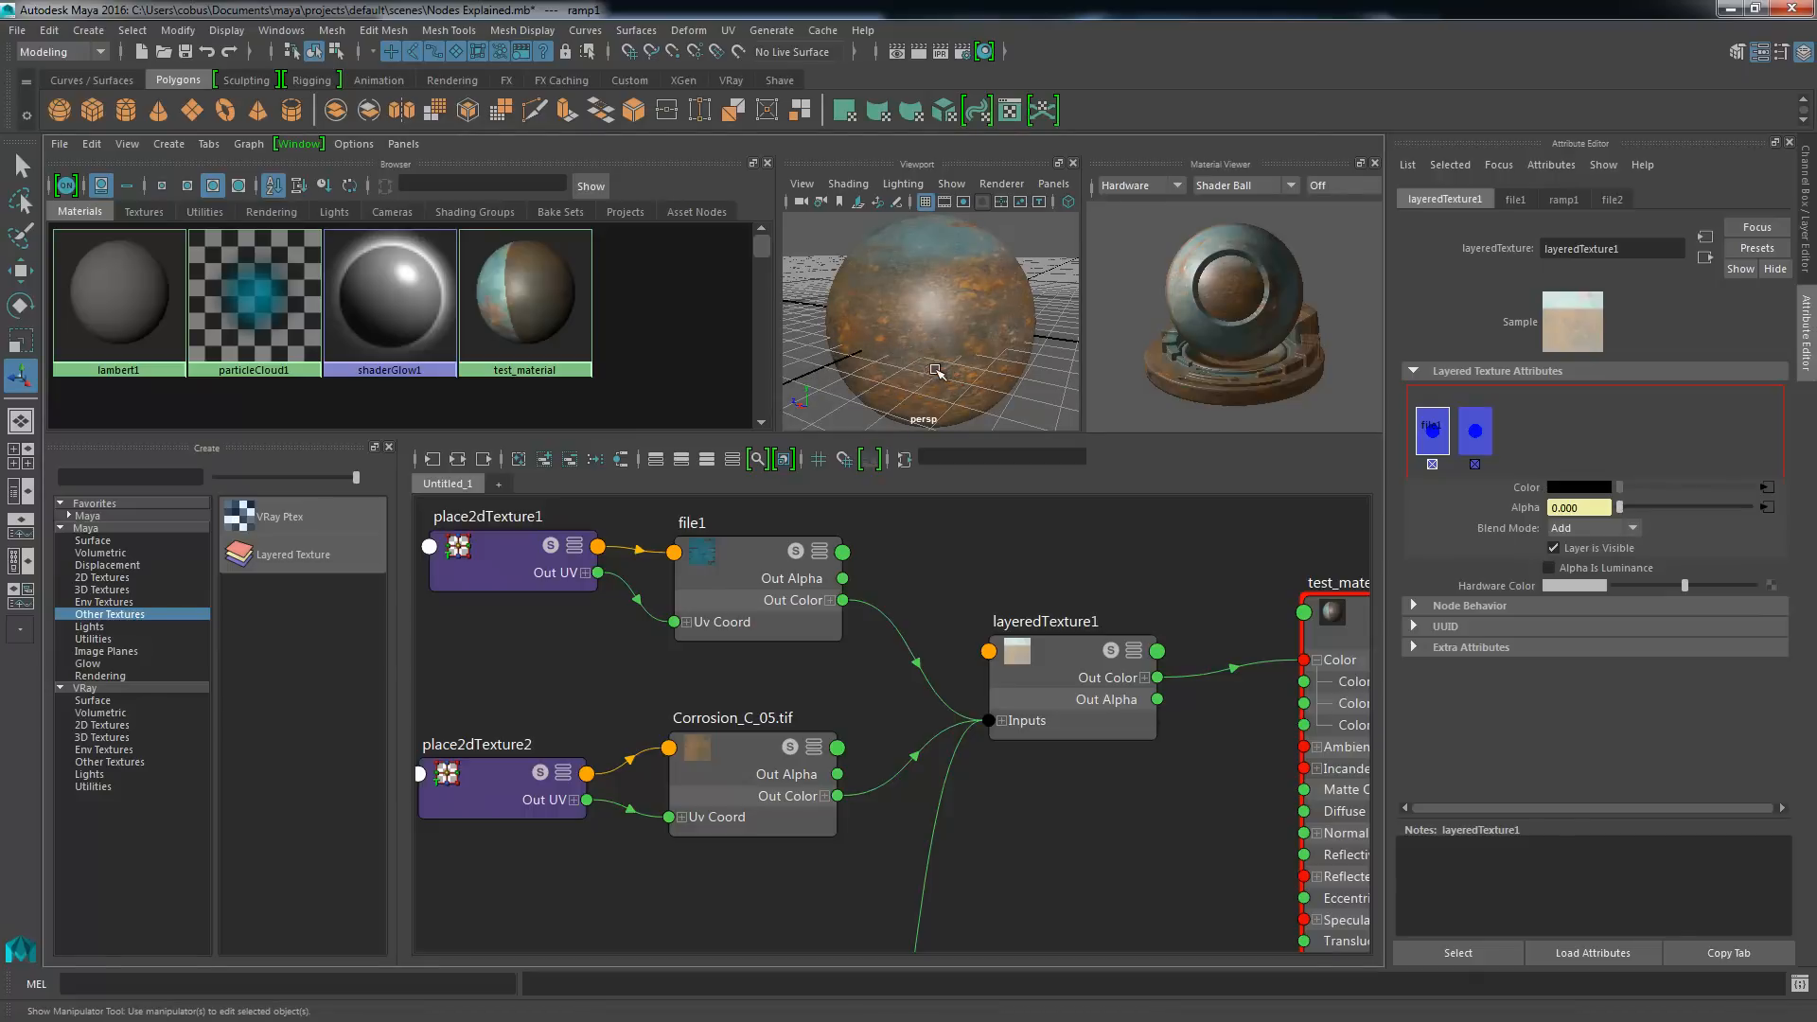
mouse_move(938, 340)
alt+middle_down()
mouse_move(932, 360)
mouse_move(920, 319)
alt+middle_up()
mouse_move(920, 319)
alt+mouse_down()
mouse_move(880, 319)
mouse_move(926, 331)
alt+mouse_up()
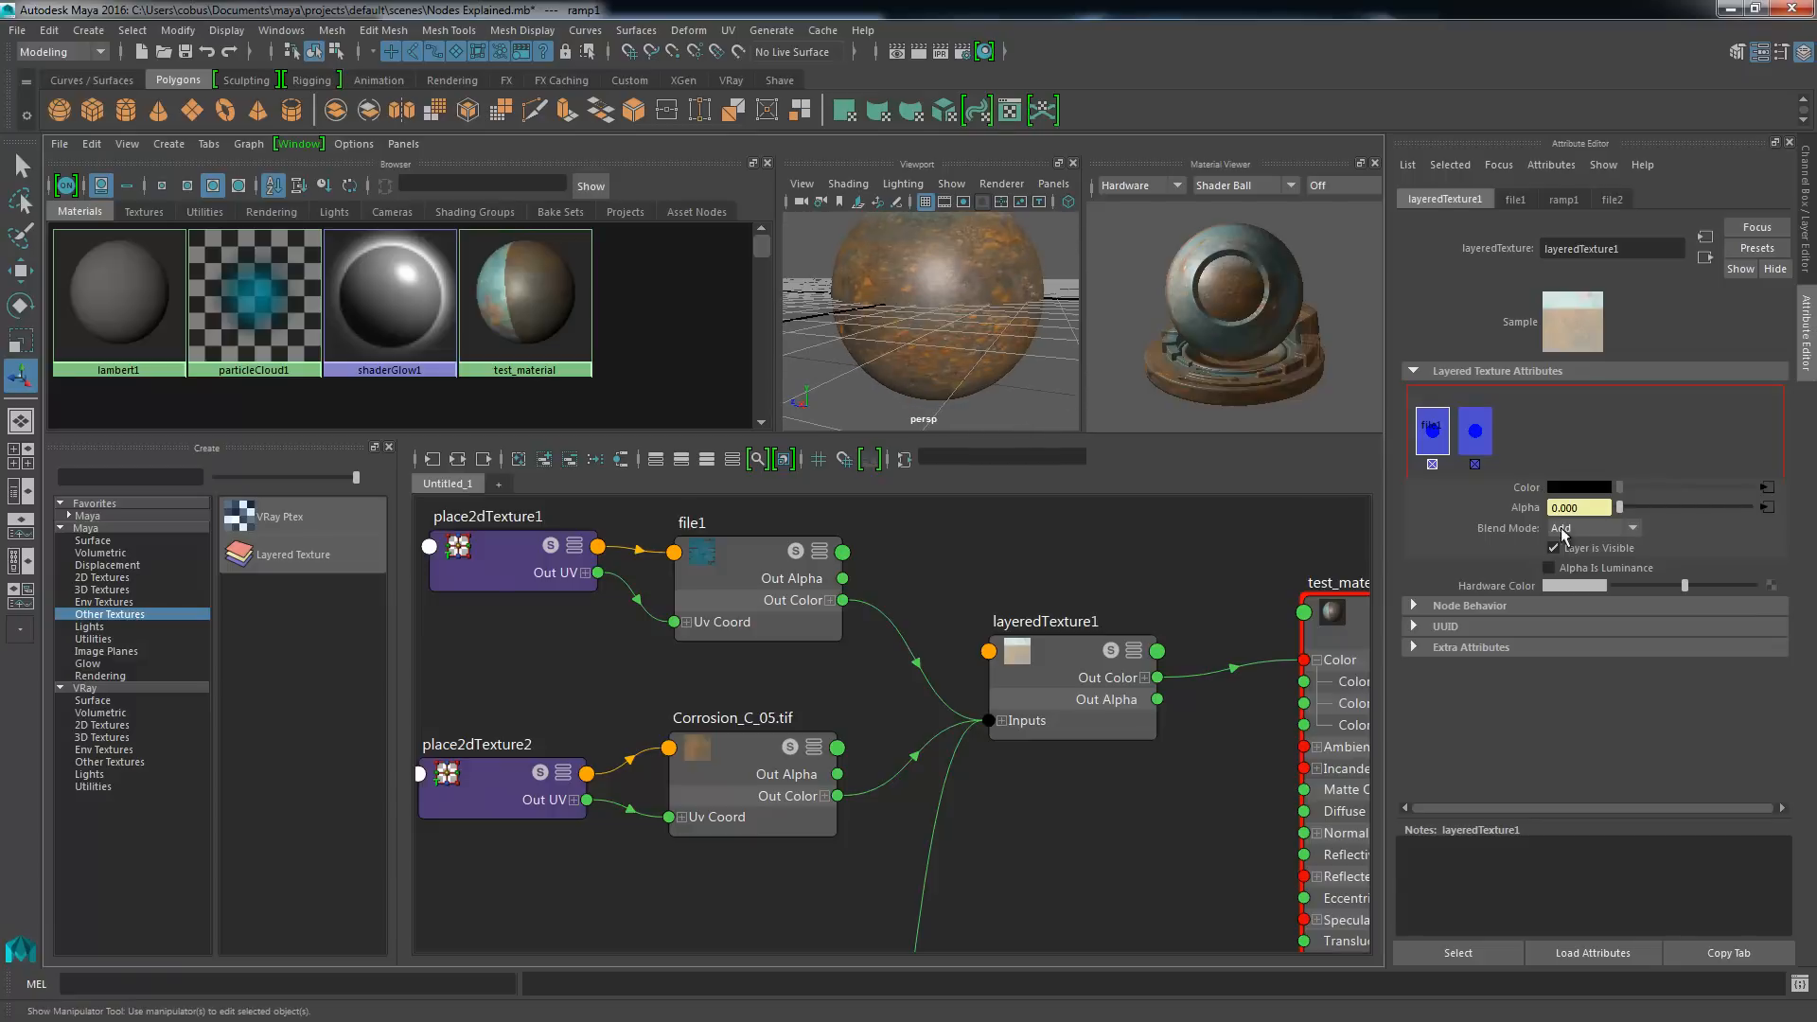
mouse_move(956, 265)
alt+mouse_down()
mouse_move(1013, 232)
mouse_move(946, 245)
alt+mouse_up()
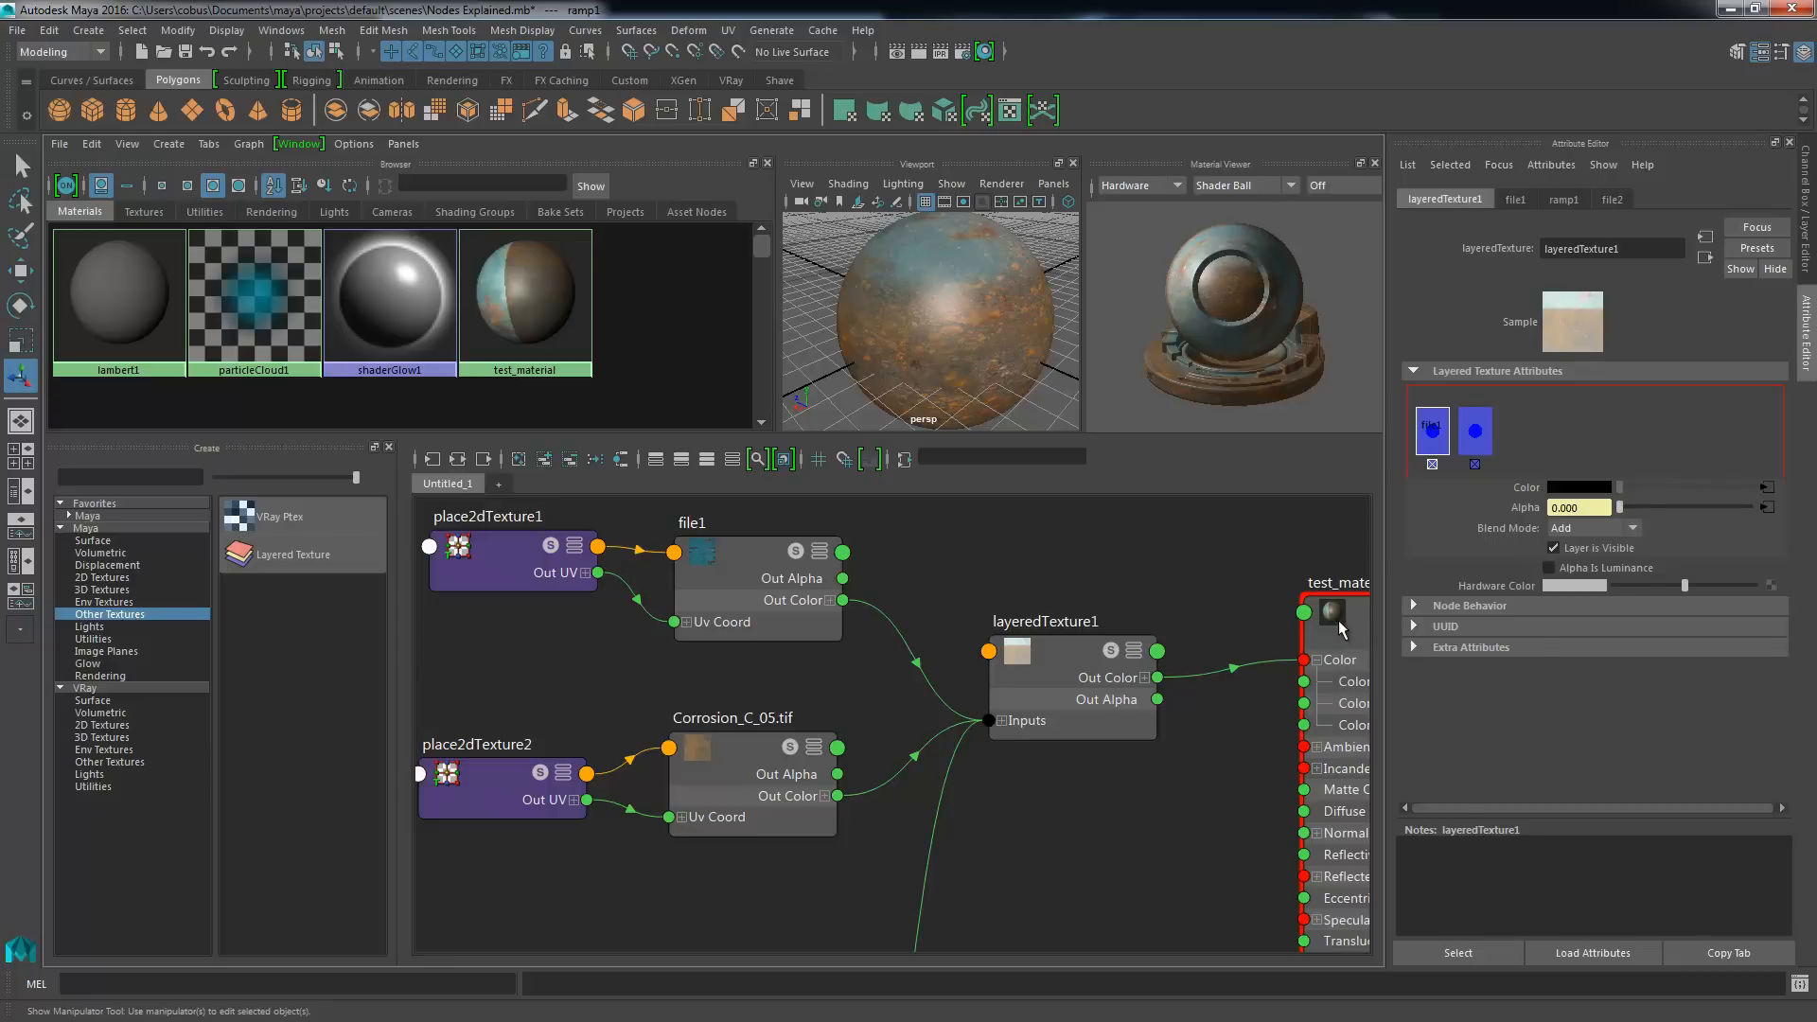
- Rearrange the test_material and layeredTexture1 nodes in the graph, leaving layeredTexture1 selected
drag(1340, 629, 1252, 622)
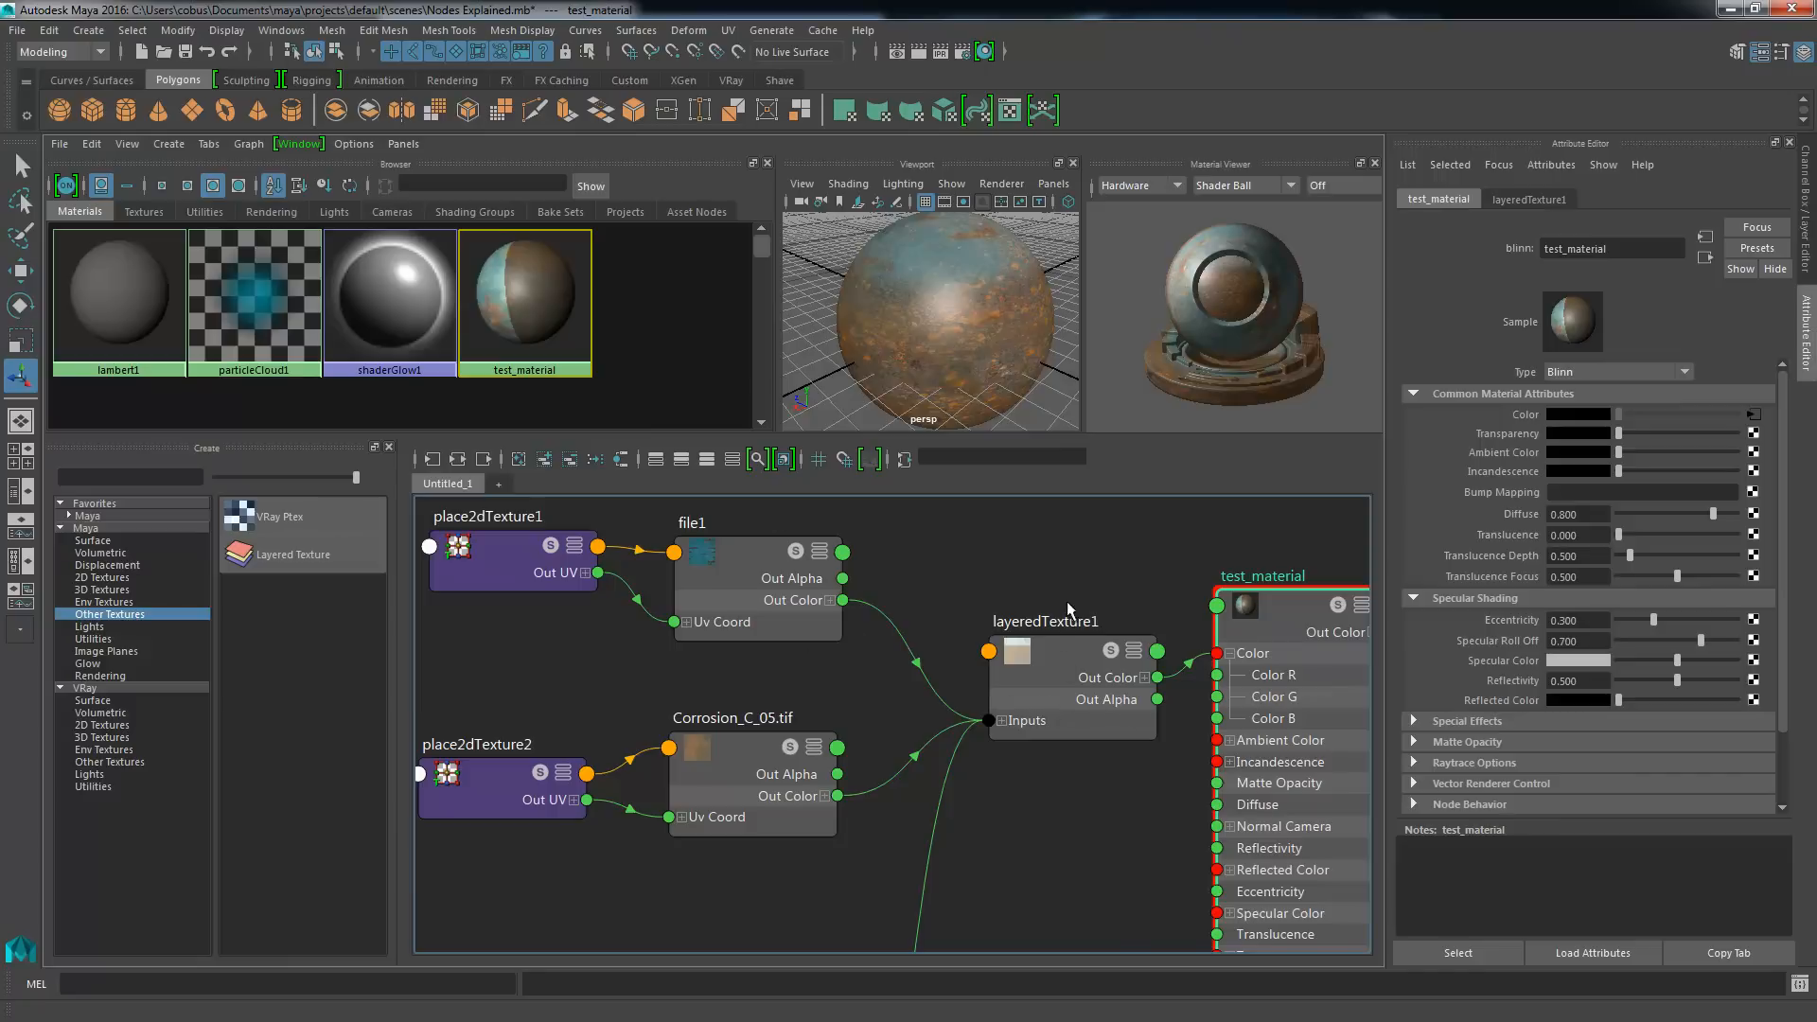
drag(1074, 687, 1042, 684)
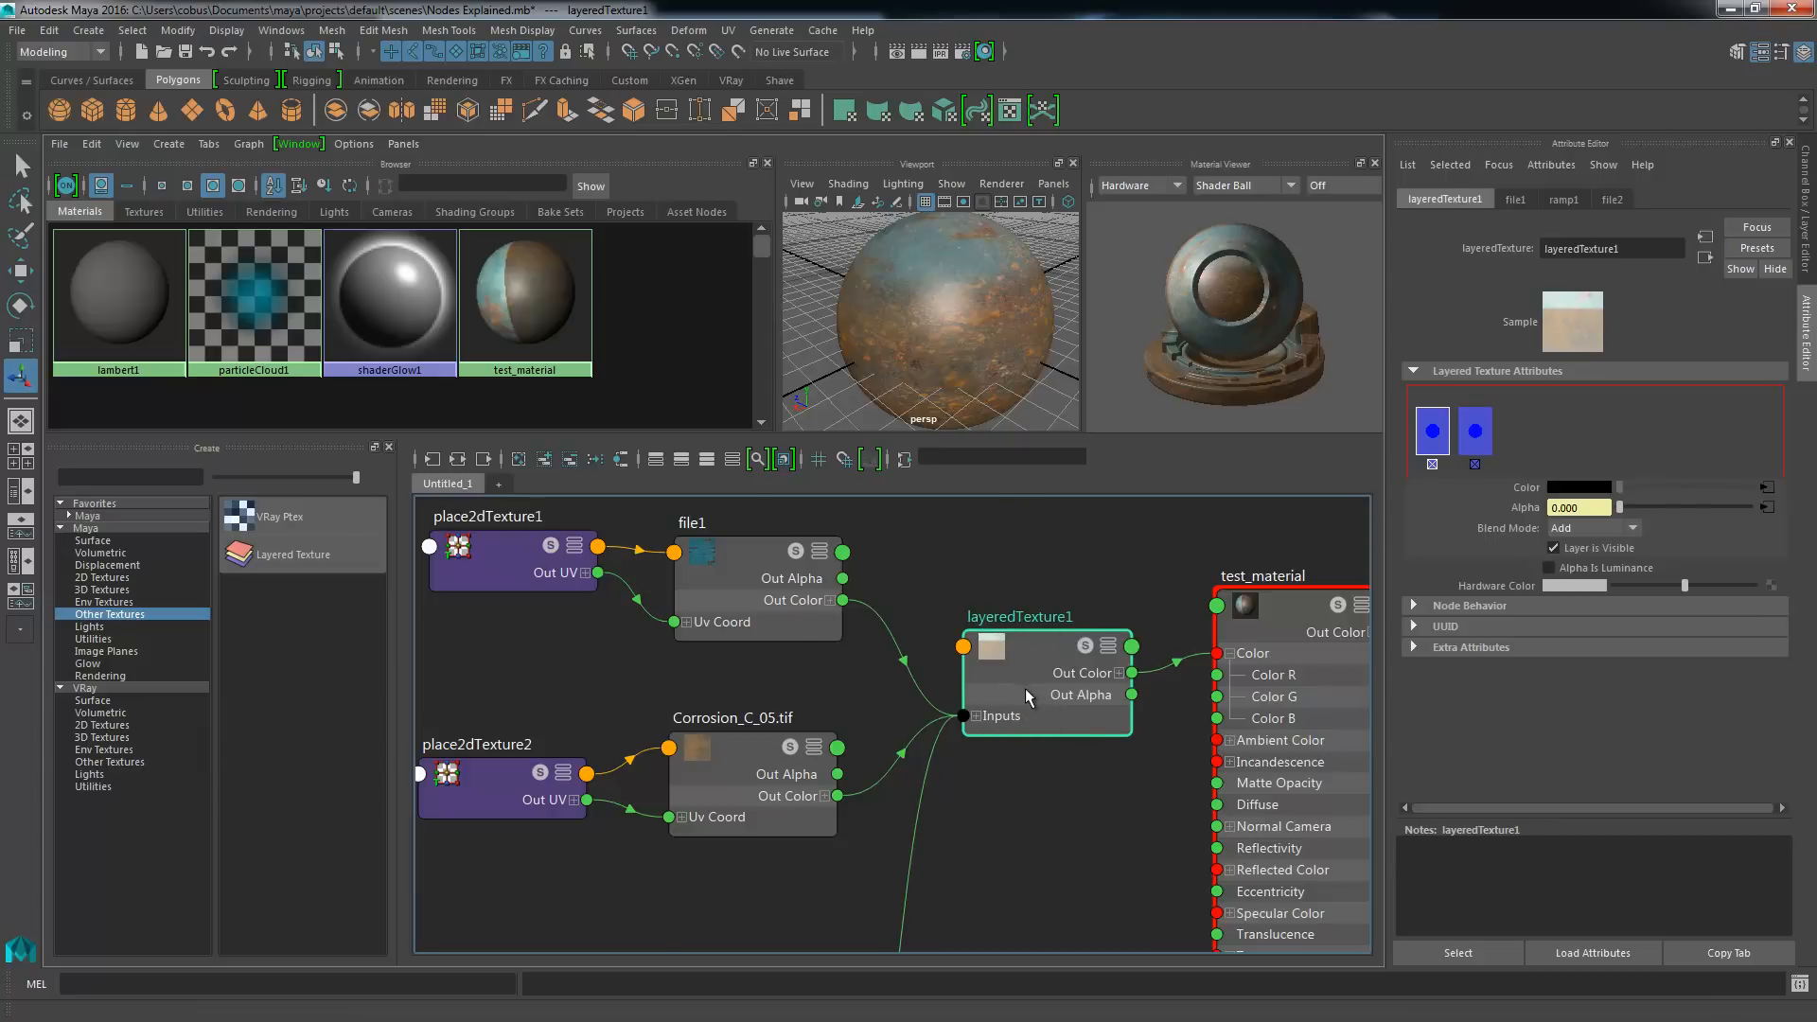
drag(1026, 690, 1009, 696)
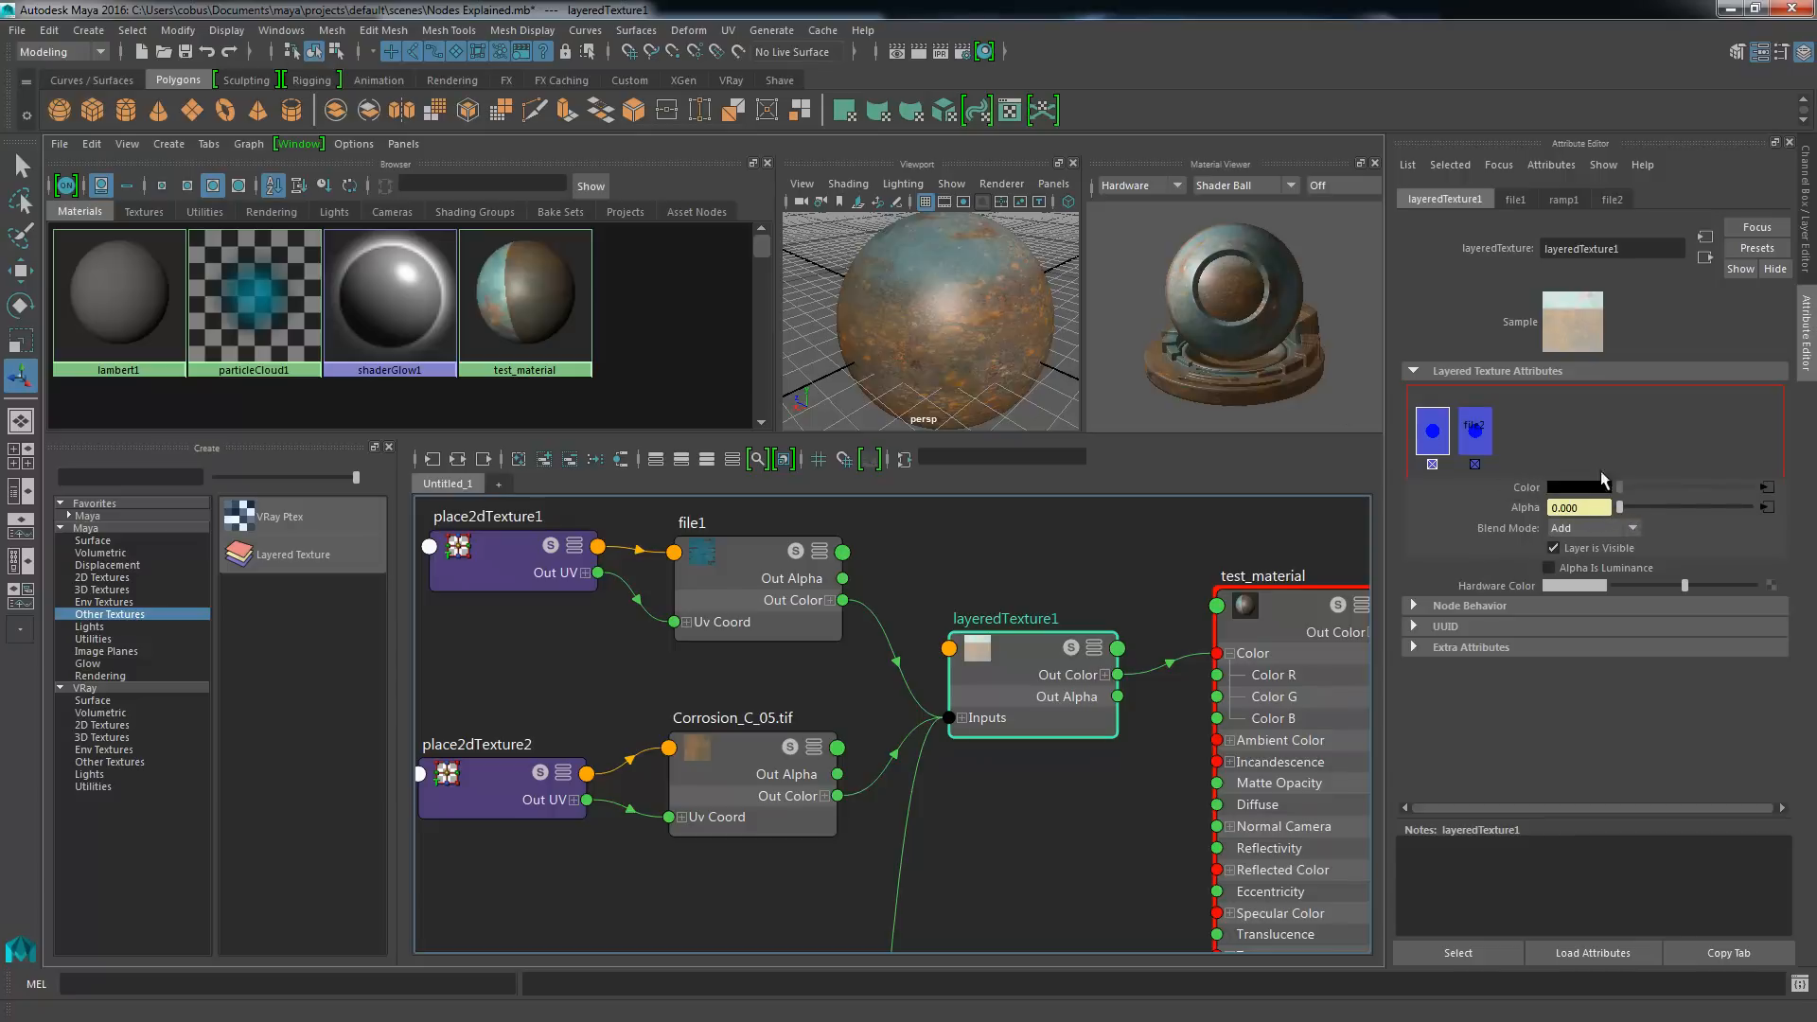
- Move layeredTexture1 lower in the graph and look over the utility nodes from remapValue1 up to clamp1
drag(1031, 668, 1039, 785)
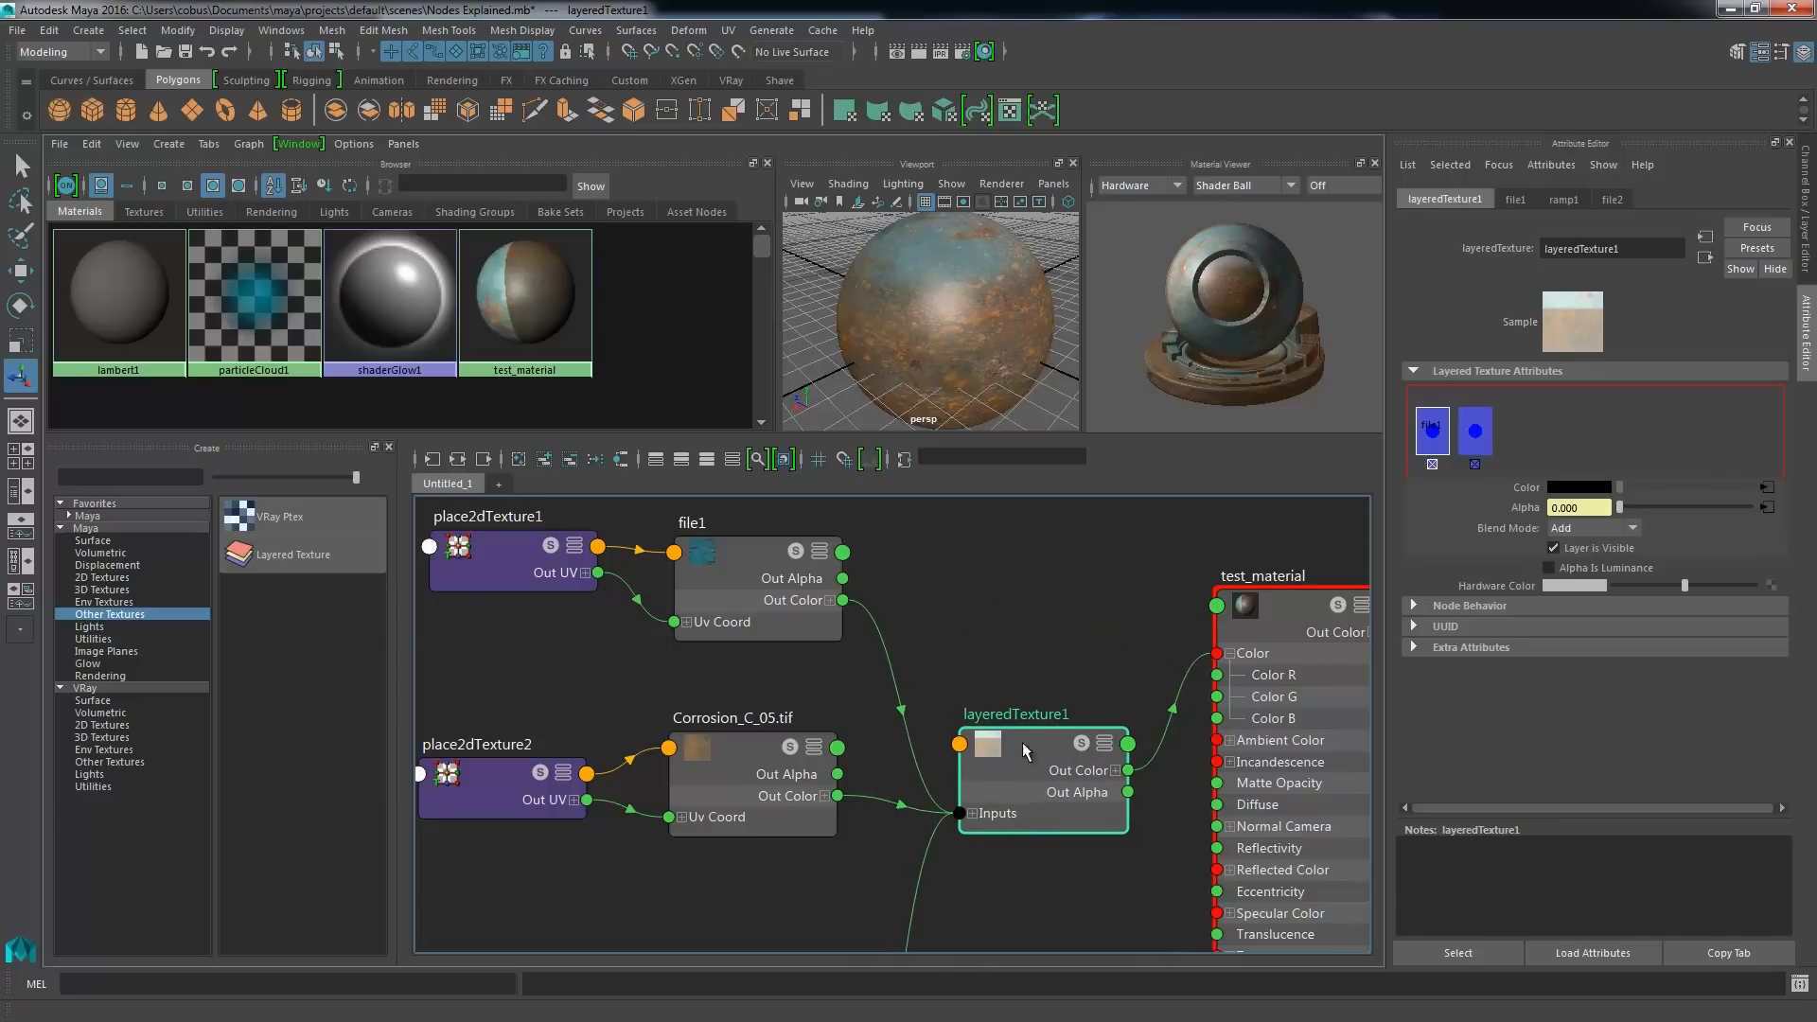
scroll(946, 662, down, 3)
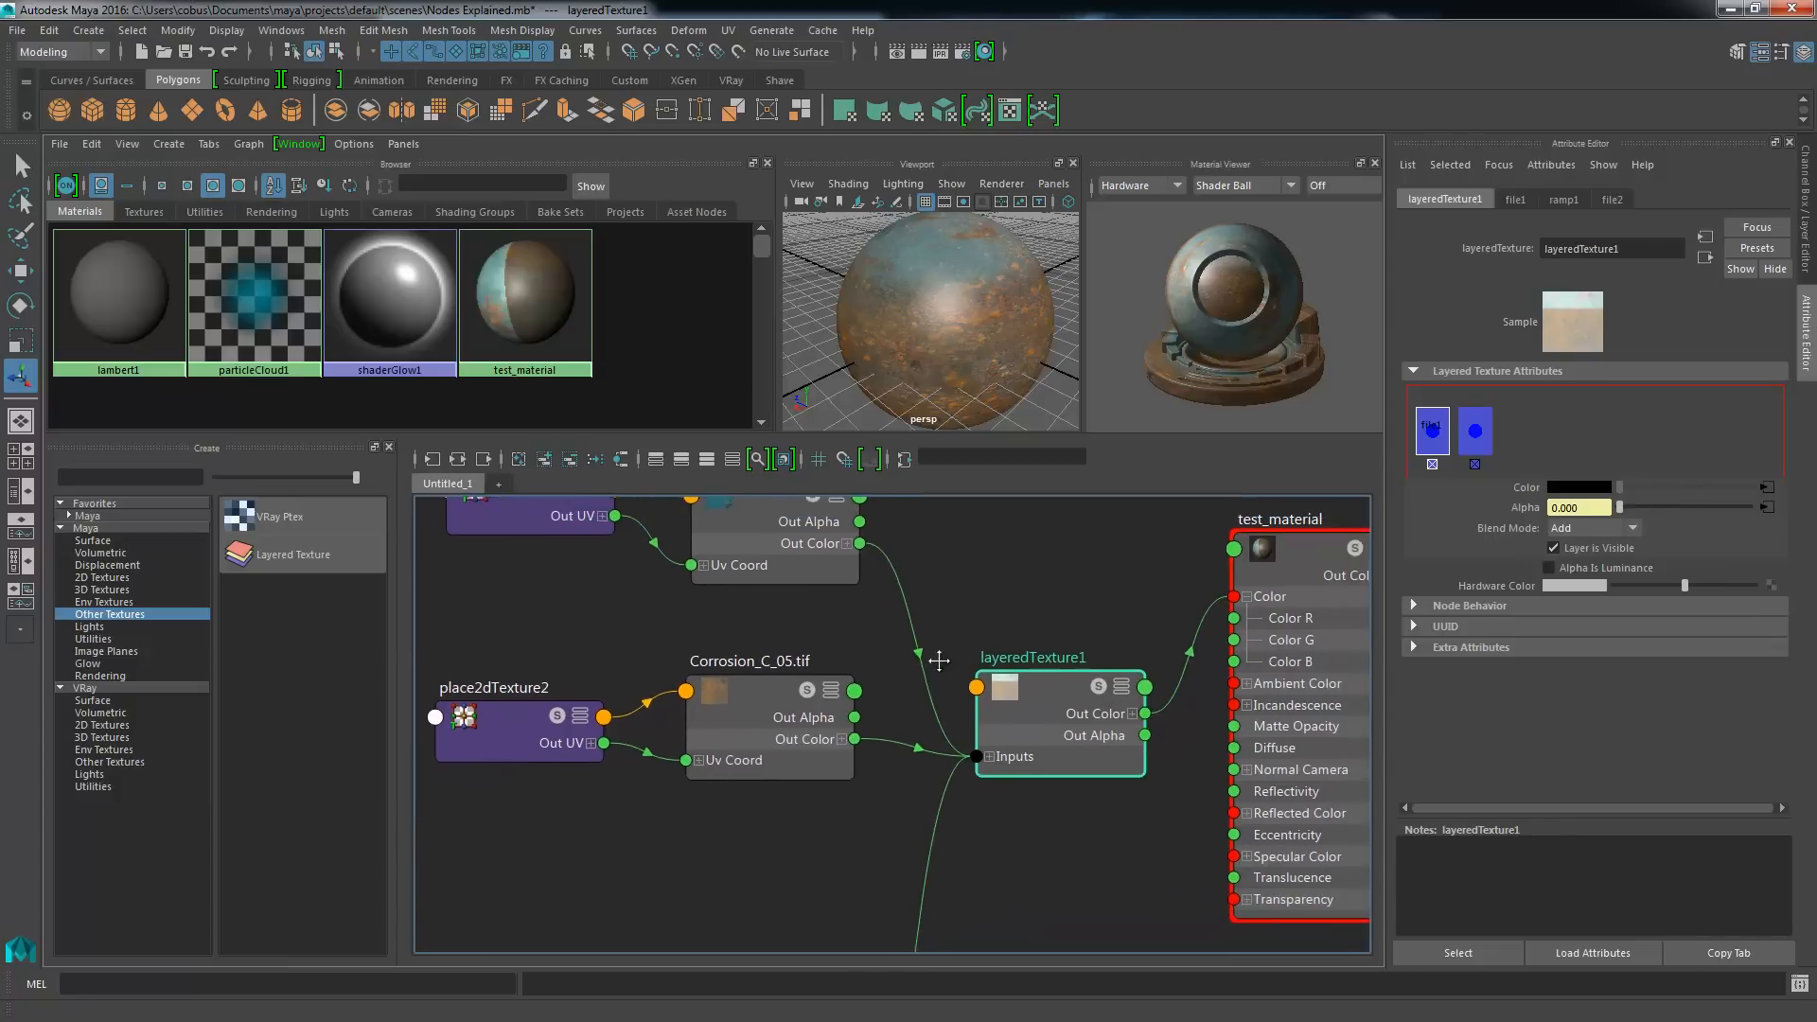
mouse_move(520, 697)
alt+middle_down()
mouse_move(748, 700)
mouse_move(762, 729)
mouse_move(768, 691)
mouse_move(783, 754)
mouse_move(779, 649)
mouse_move(738, 587)
mouse_move(670, 824)
mouse_move(659, 685)
alt+middle_up()
mouse_move(640, 849)
alt+middle_down()
mouse_move(643, 523)
mouse_move(597, 920)
alt+middle_up()
alt+middle_drag(776, 597, 774, 785)
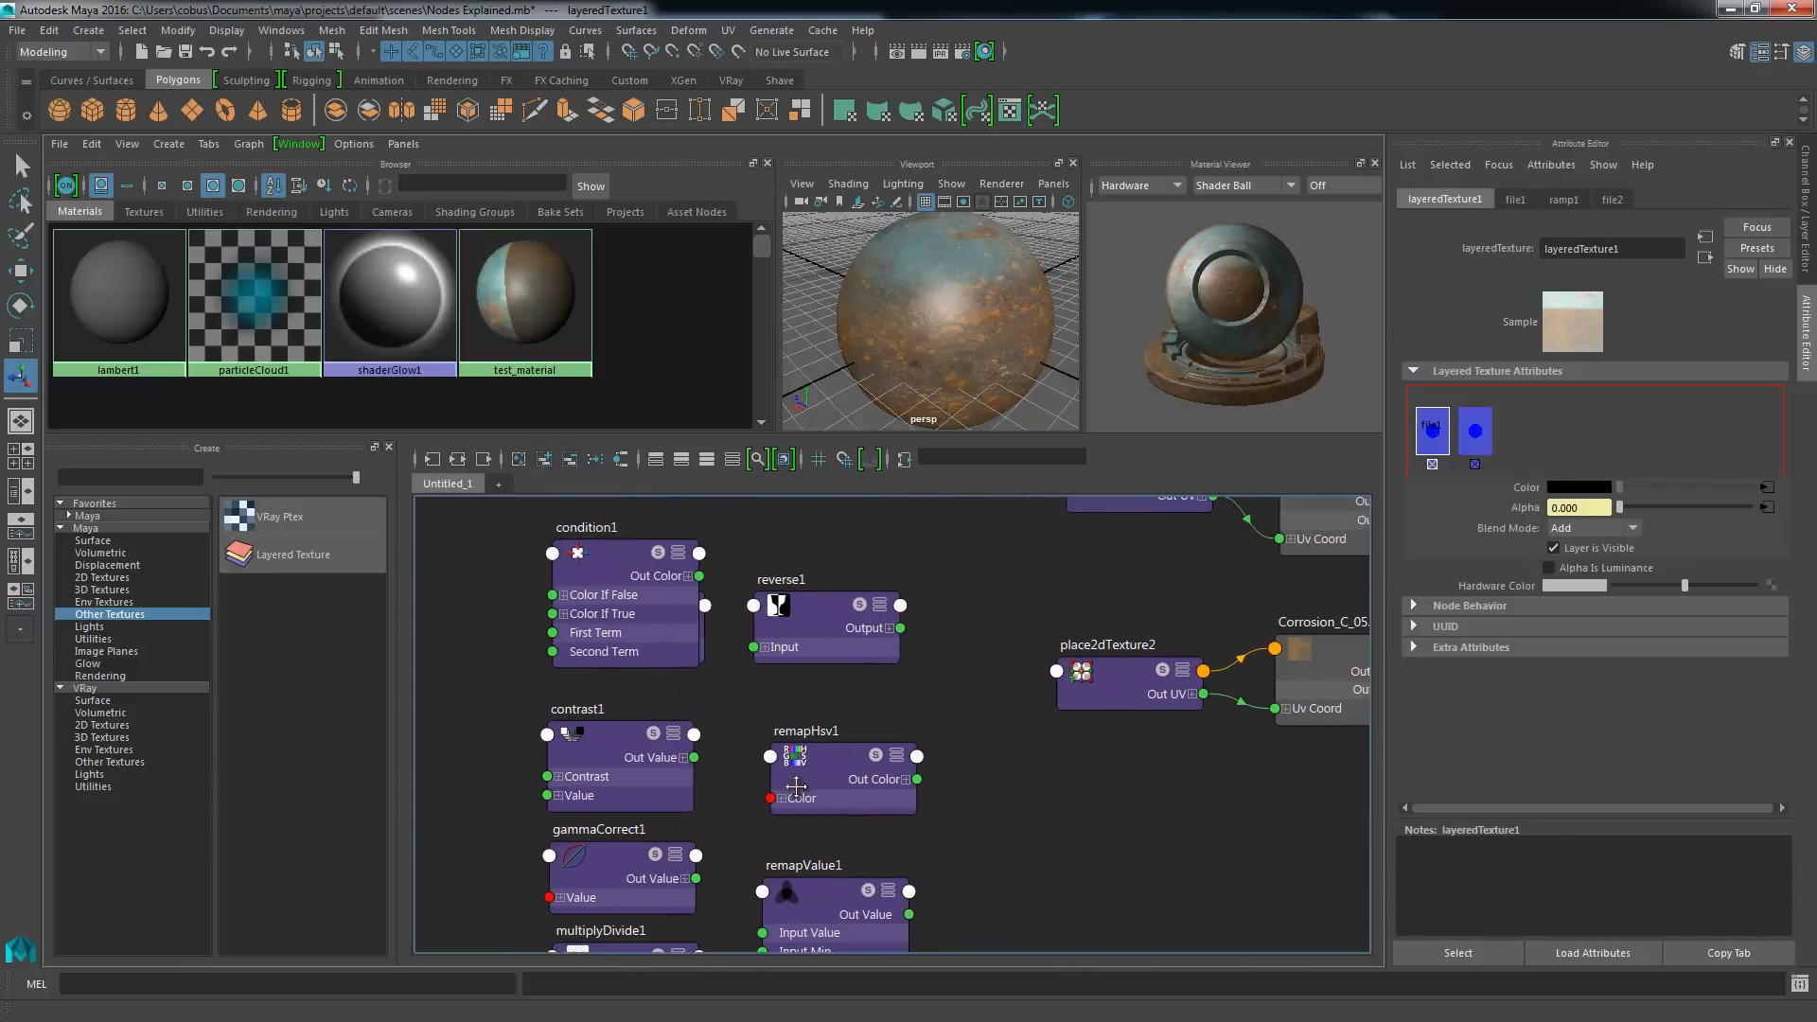
alt+middle_drag(771, 558, 762, 620)
mouse_move(795, 530)
alt+middle_down()
mouse_move(794, 684)
mouse_move(827, 734)
alt+middle_up()
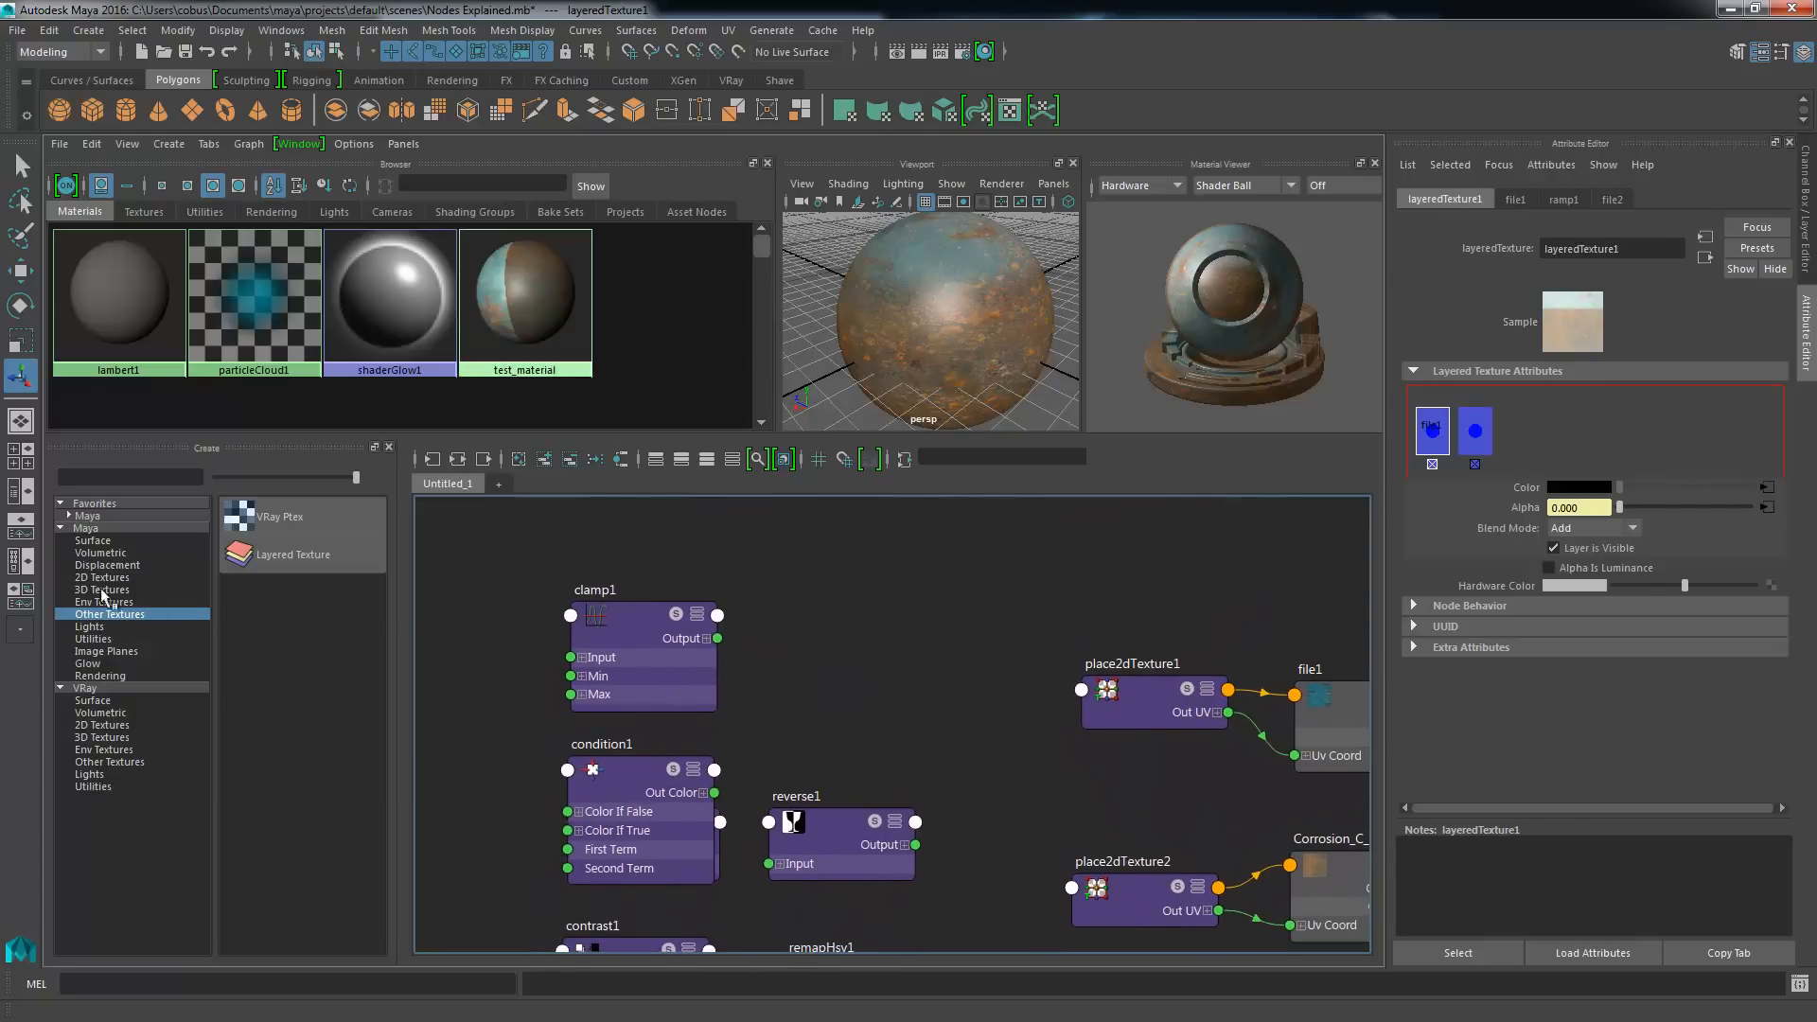
- Filter the Maya utilities by "ble", create a Blend Colors node, and clear the filter
click(96, 641)
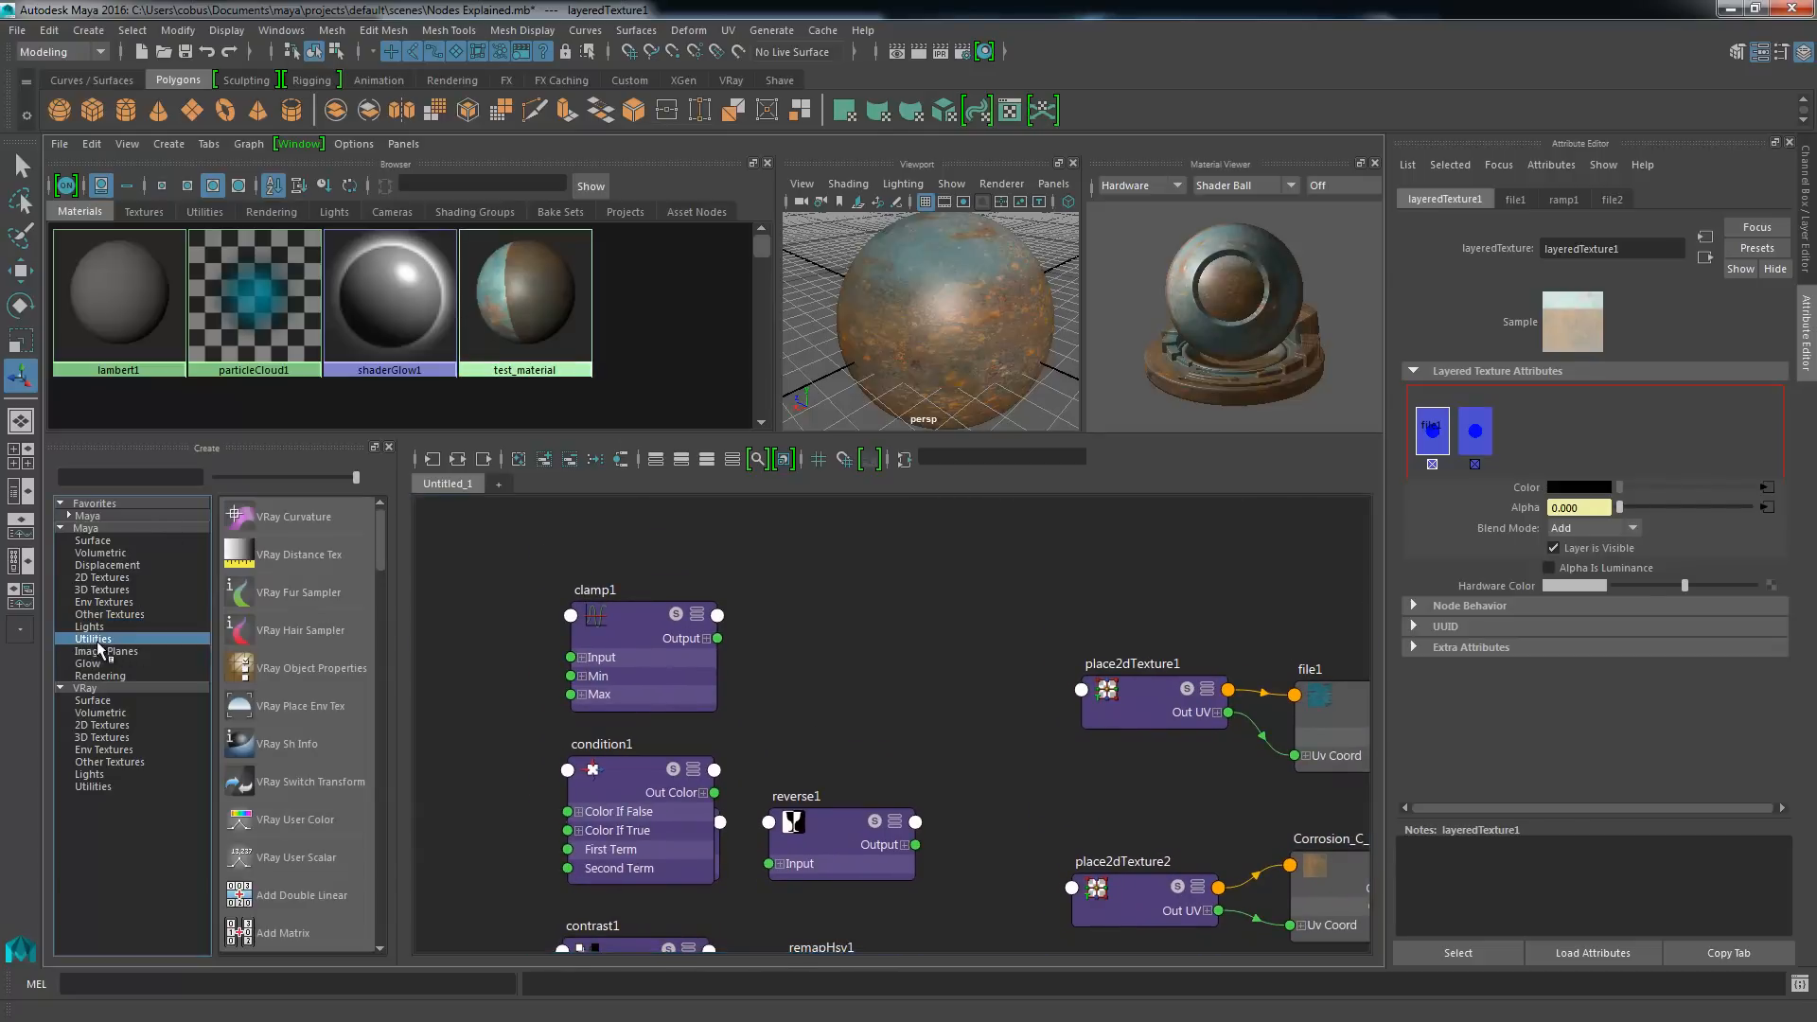
click(158, 477)
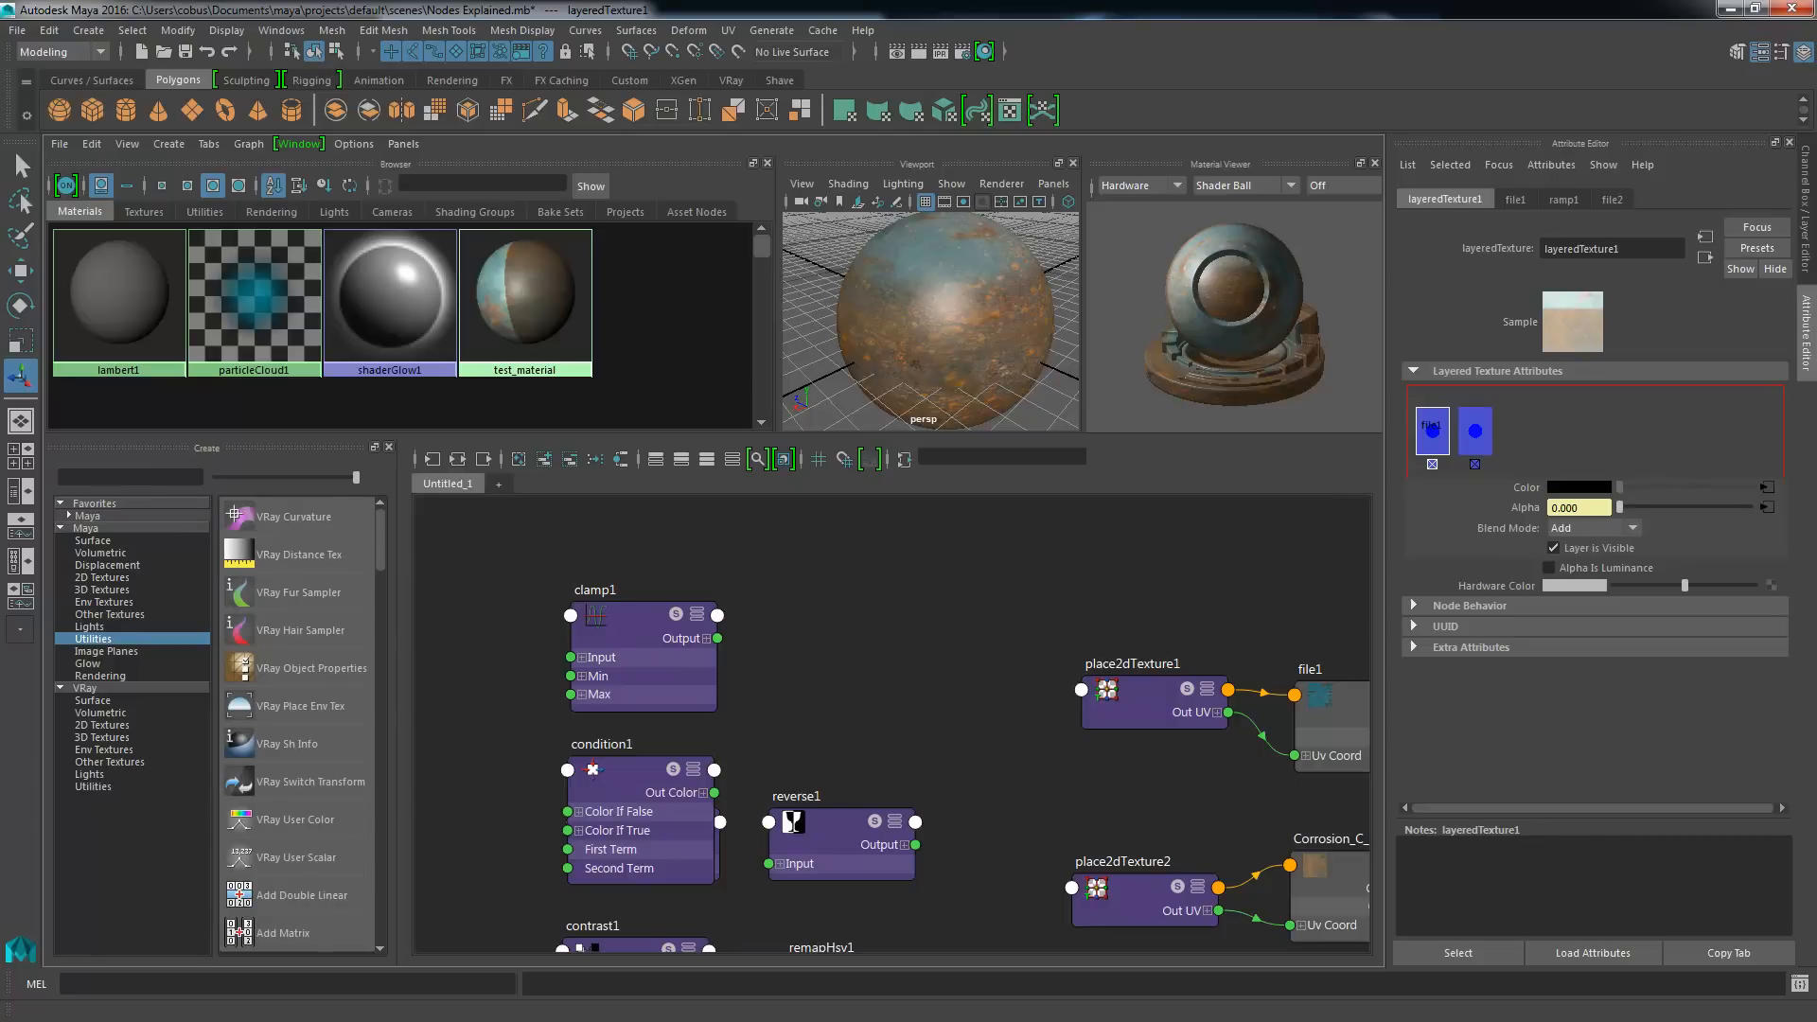
text(ble)
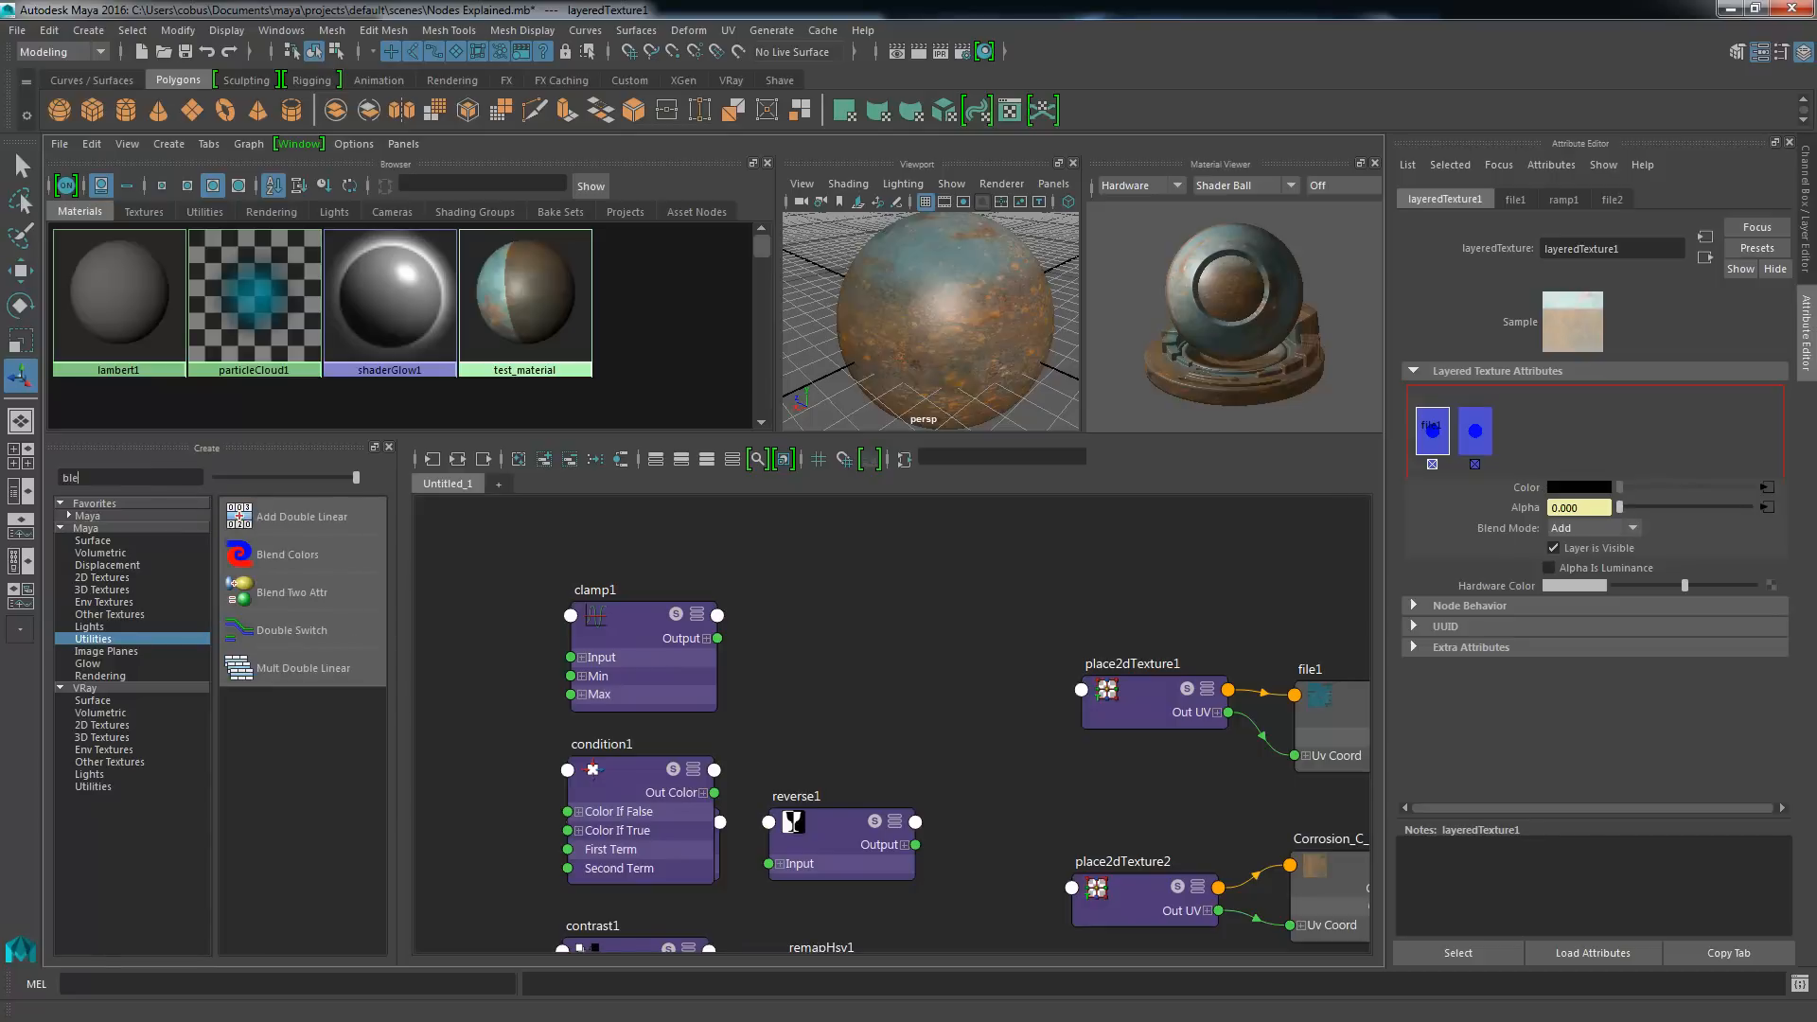
click(259, 560)
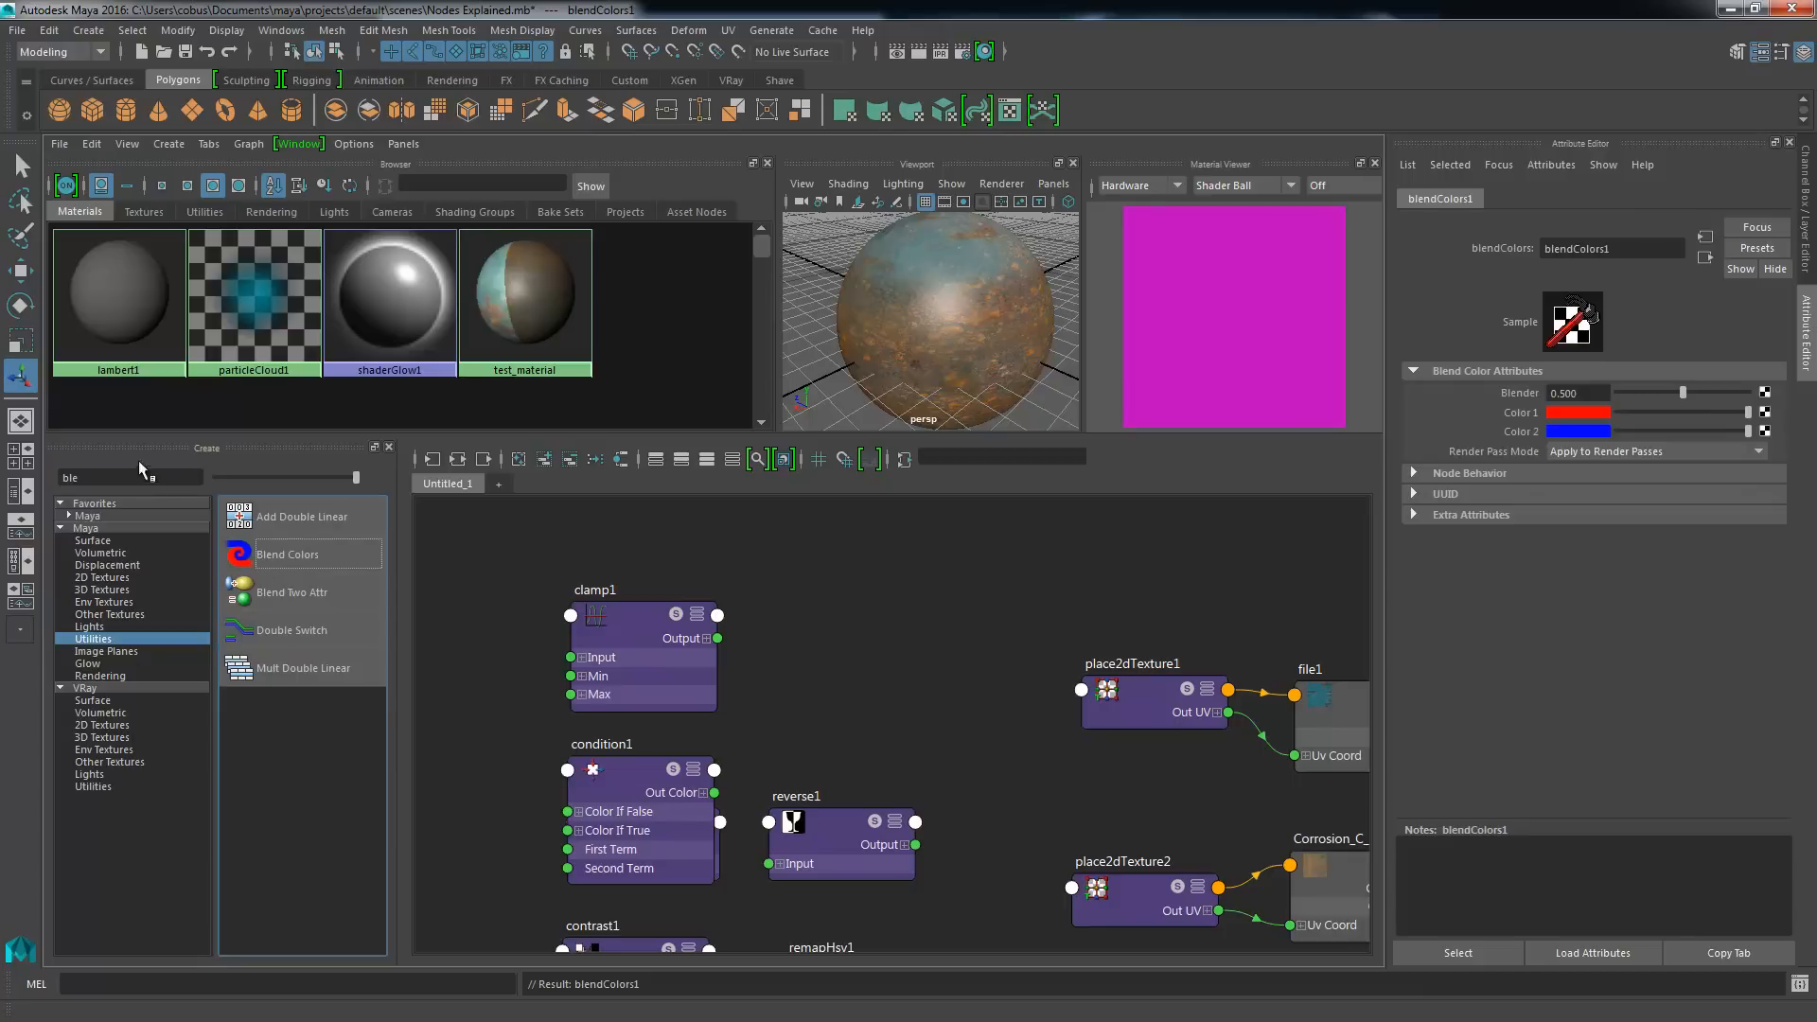
double_click(73, 480)
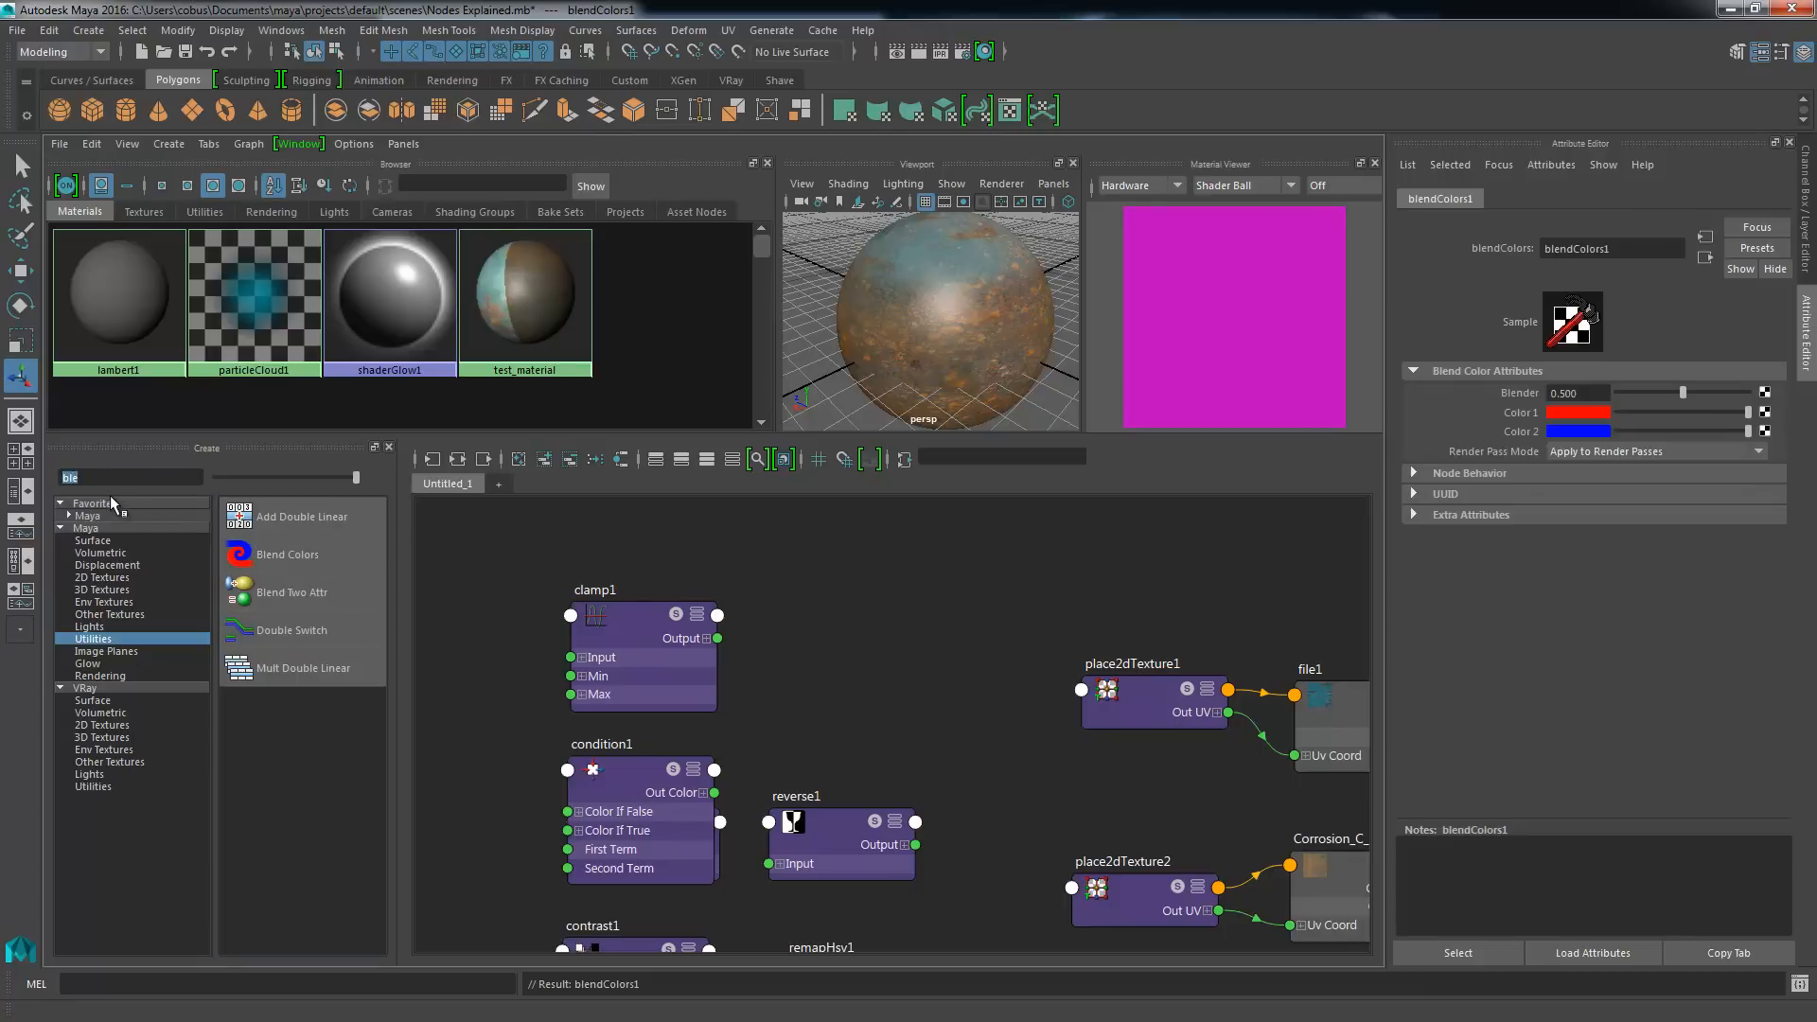
key(BackSpace)
- Locate the blendColors1 node in the graph and place it above layeredTexture1, near test_material
scroll(842, 748, down, 10)
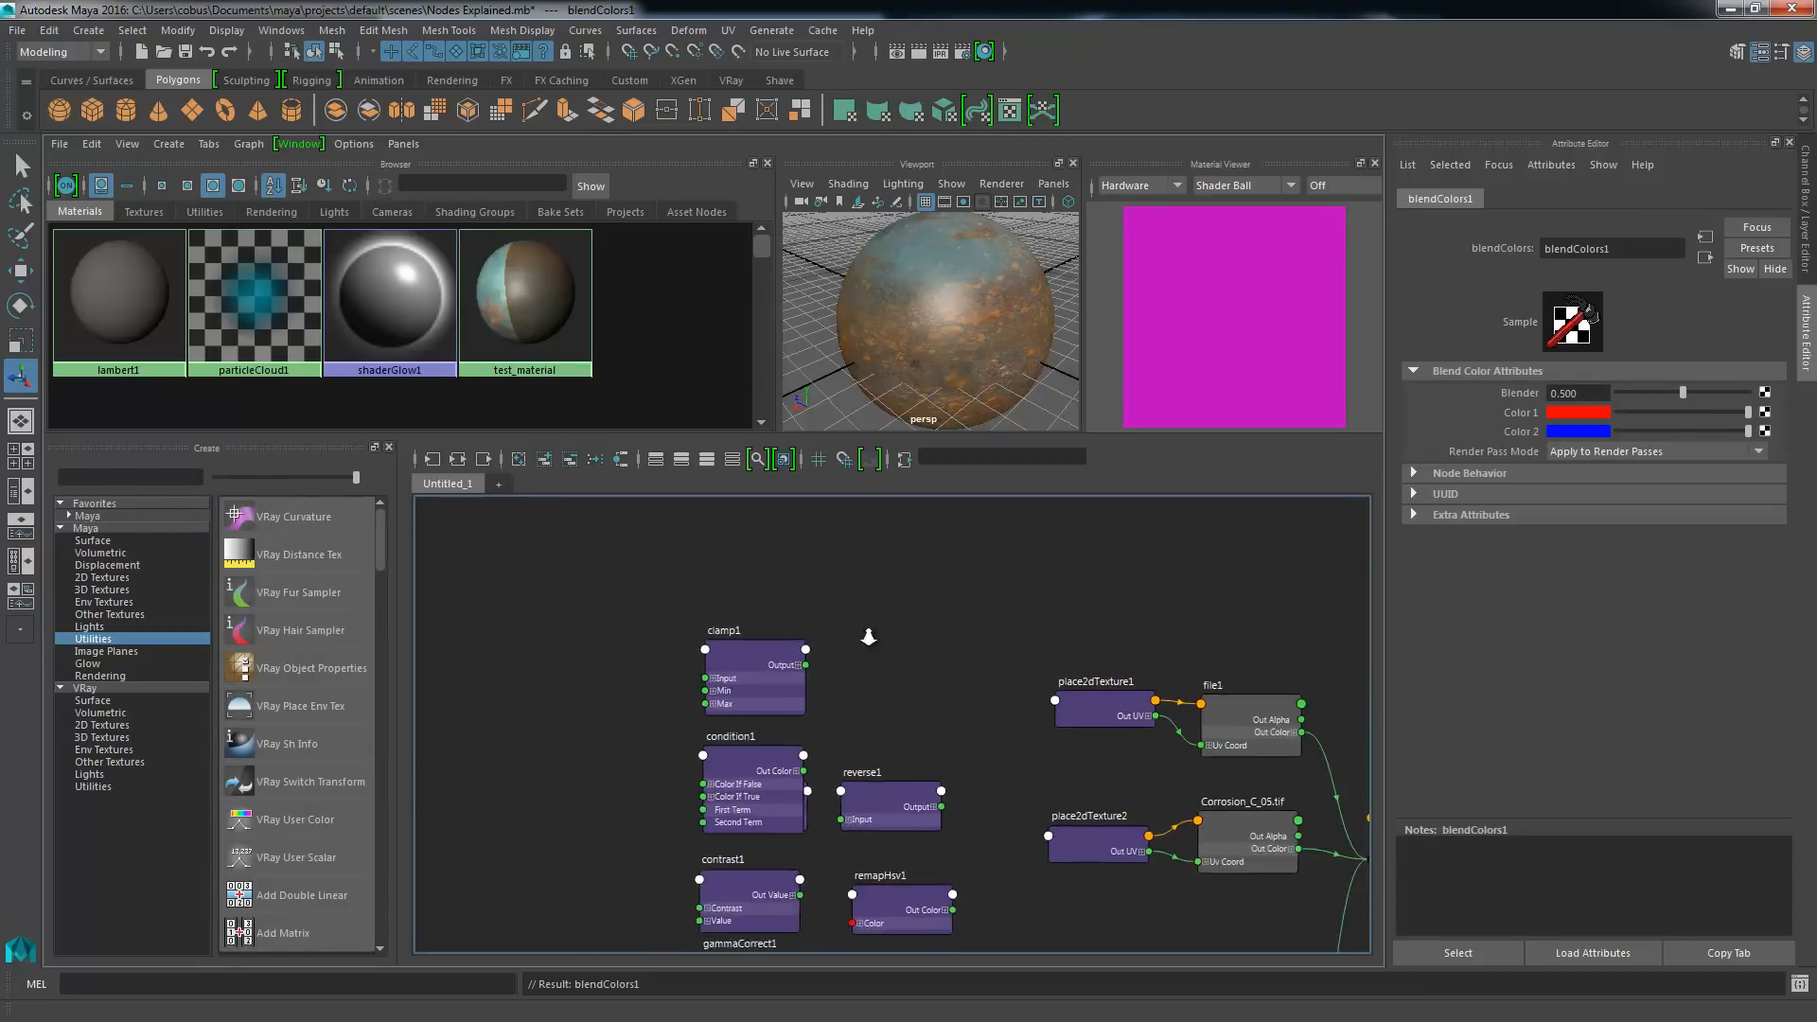
key(a)
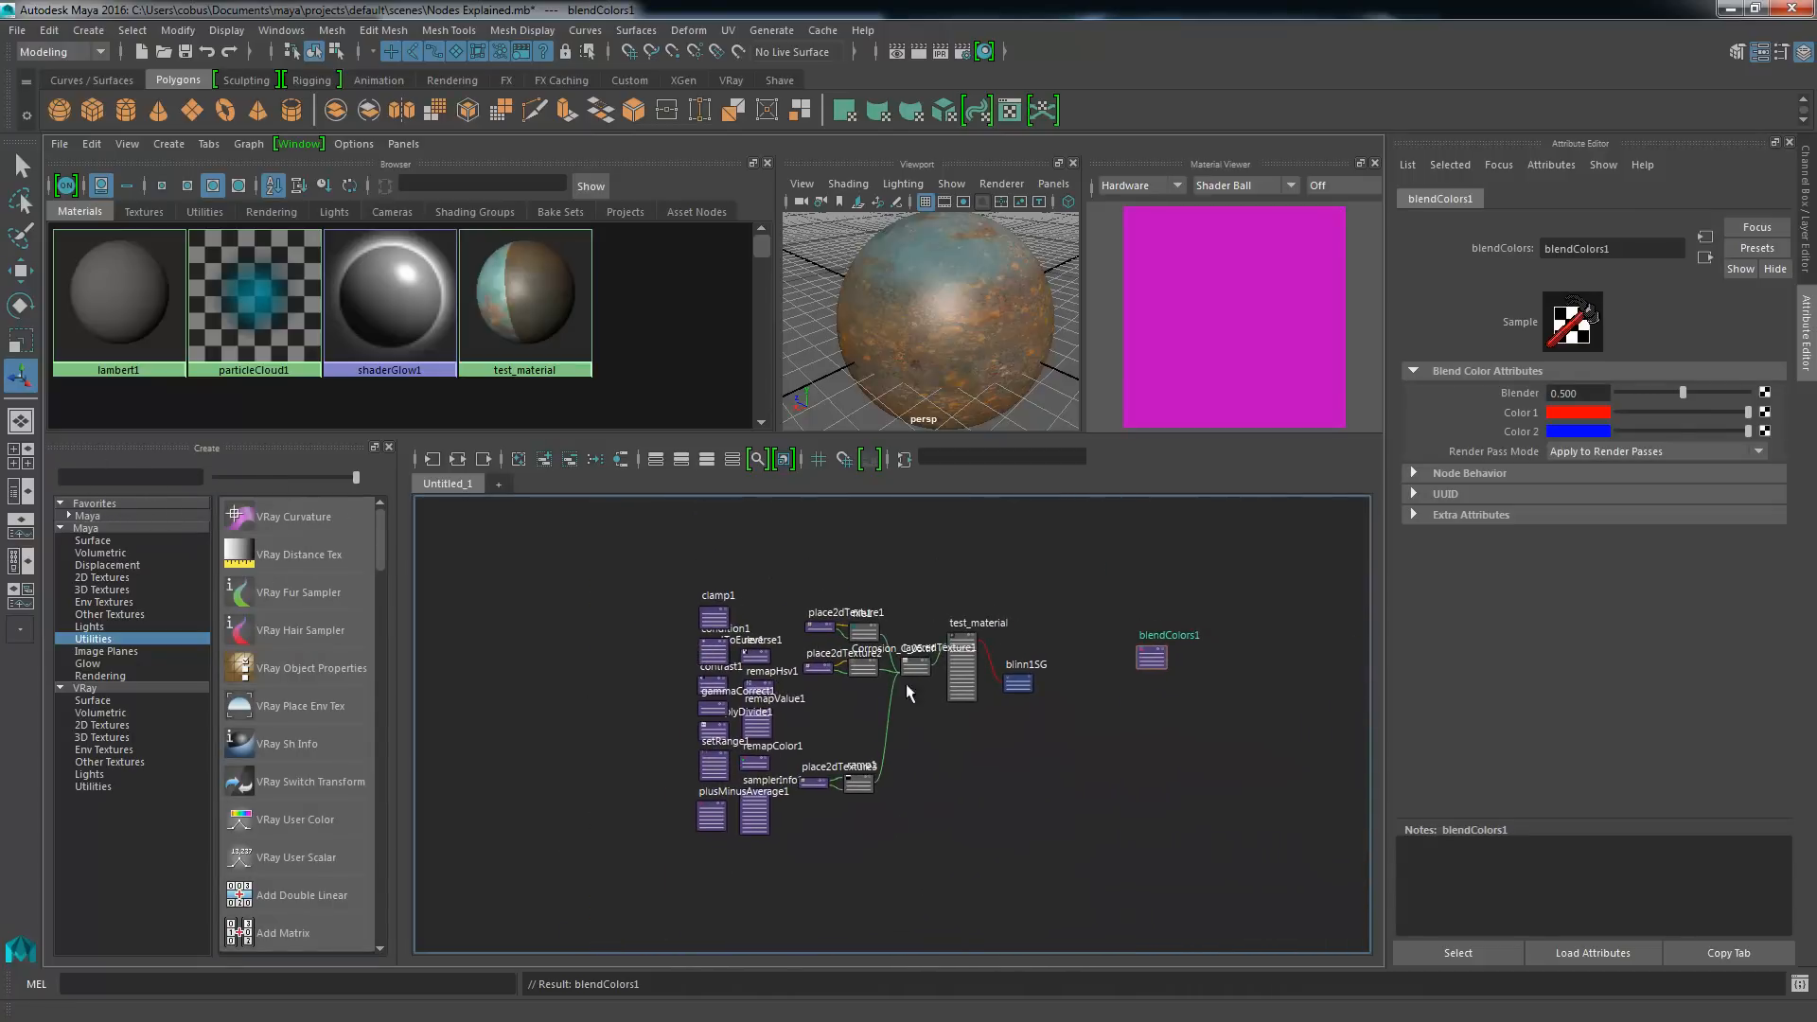
drag(1139, 672, 913, 636)
key(a)
scroll(759, 569, up, 10)
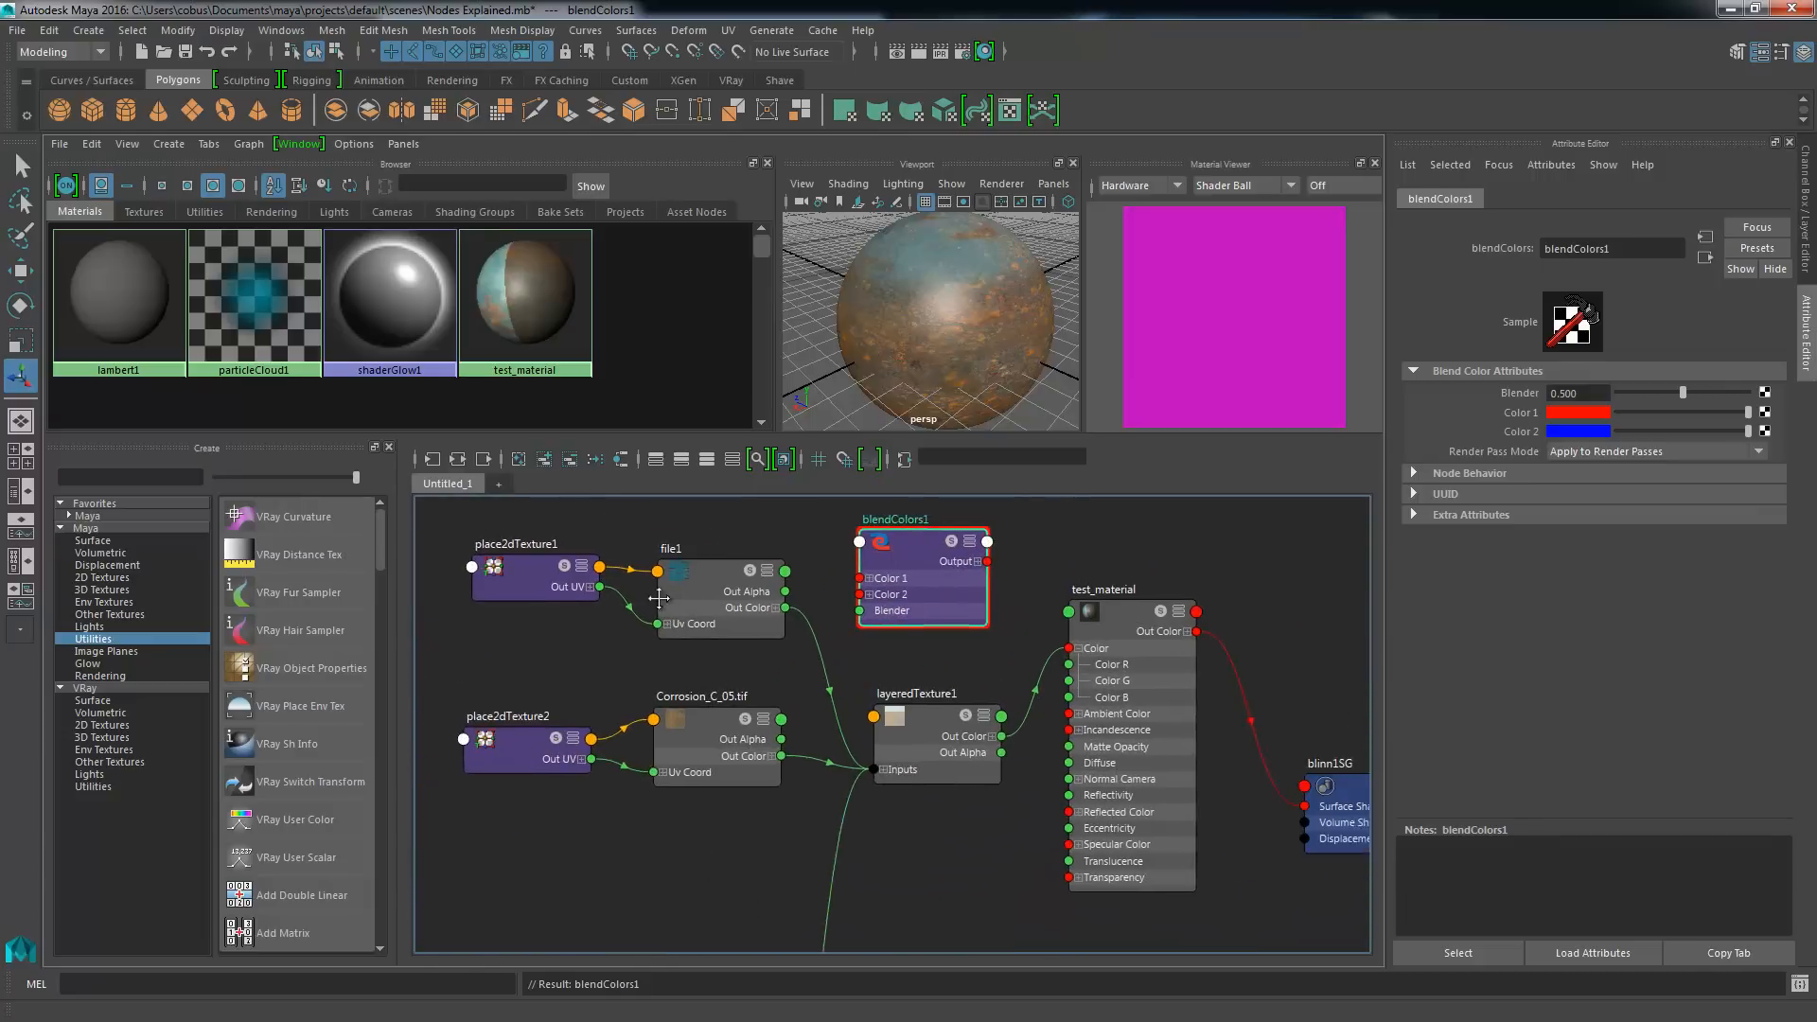
alt+middle_drag(883, 654, 807, 686)
alt+middle_drag(801, 588, 865, 602)
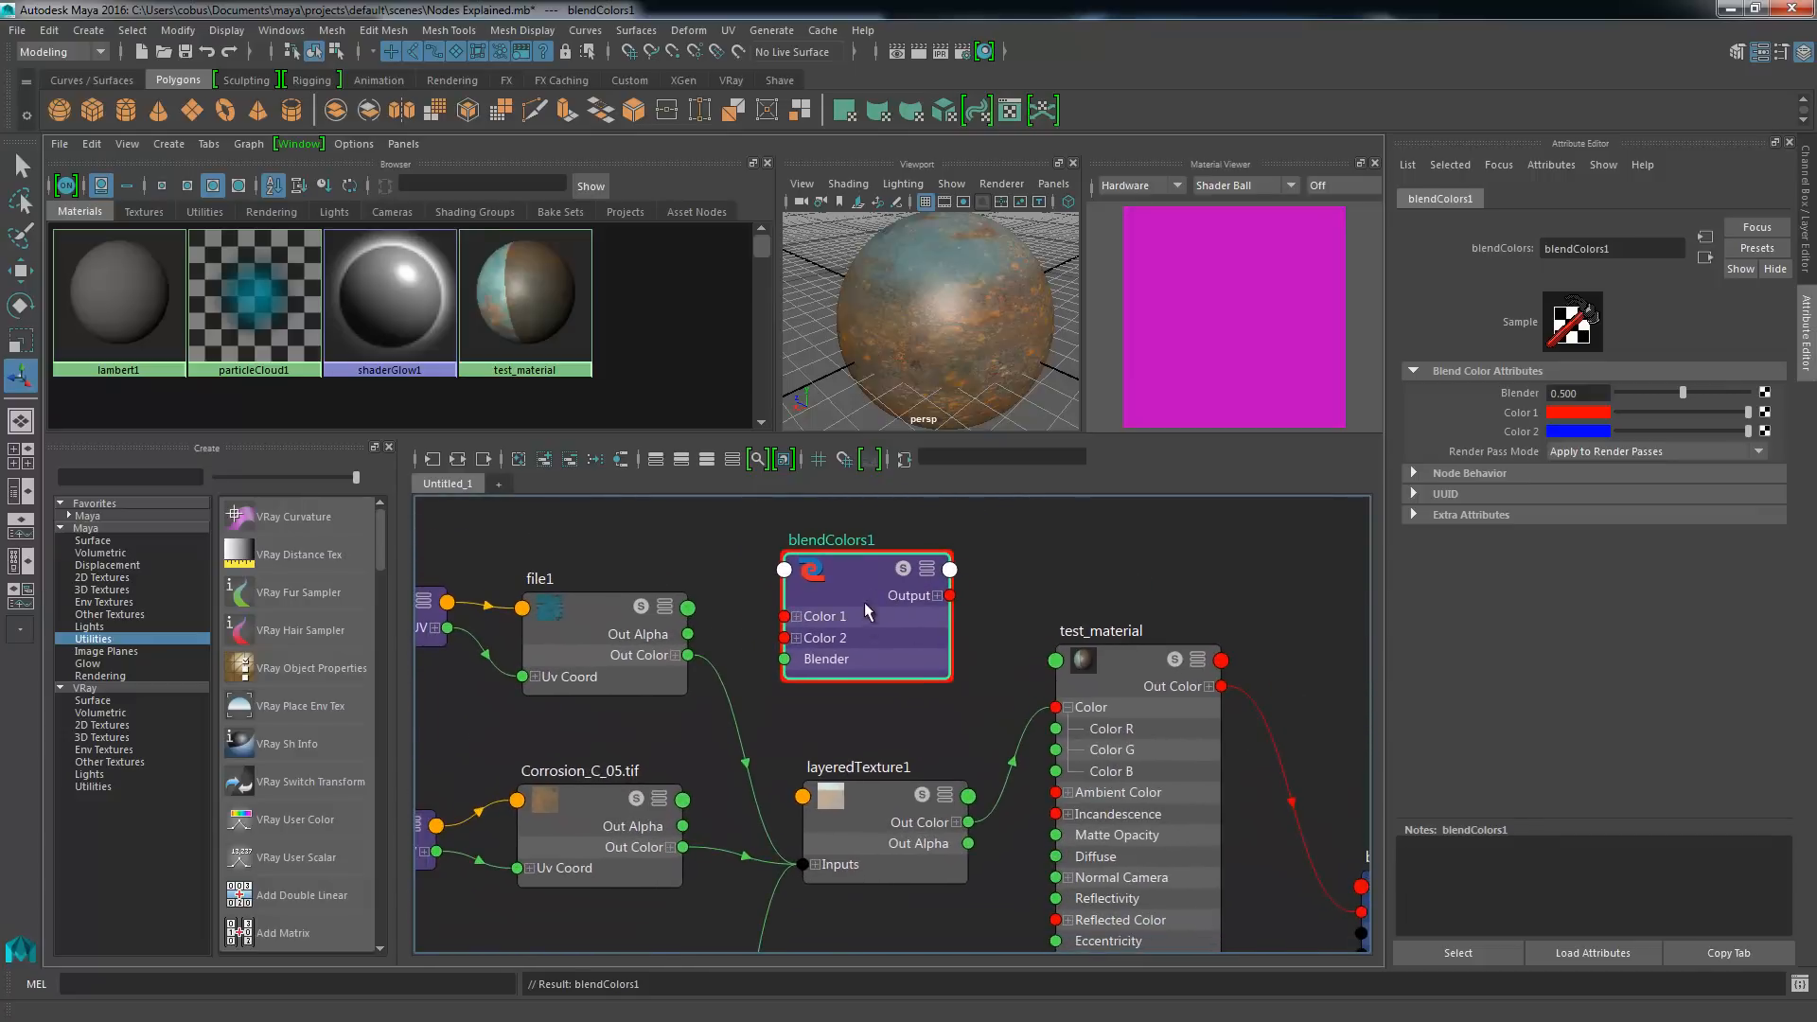
- Connect blendColors1's Output to test_material's Color in place of layeredTexture1, and nudge the blend node slightly
drag(859, 611, 1056, 707)
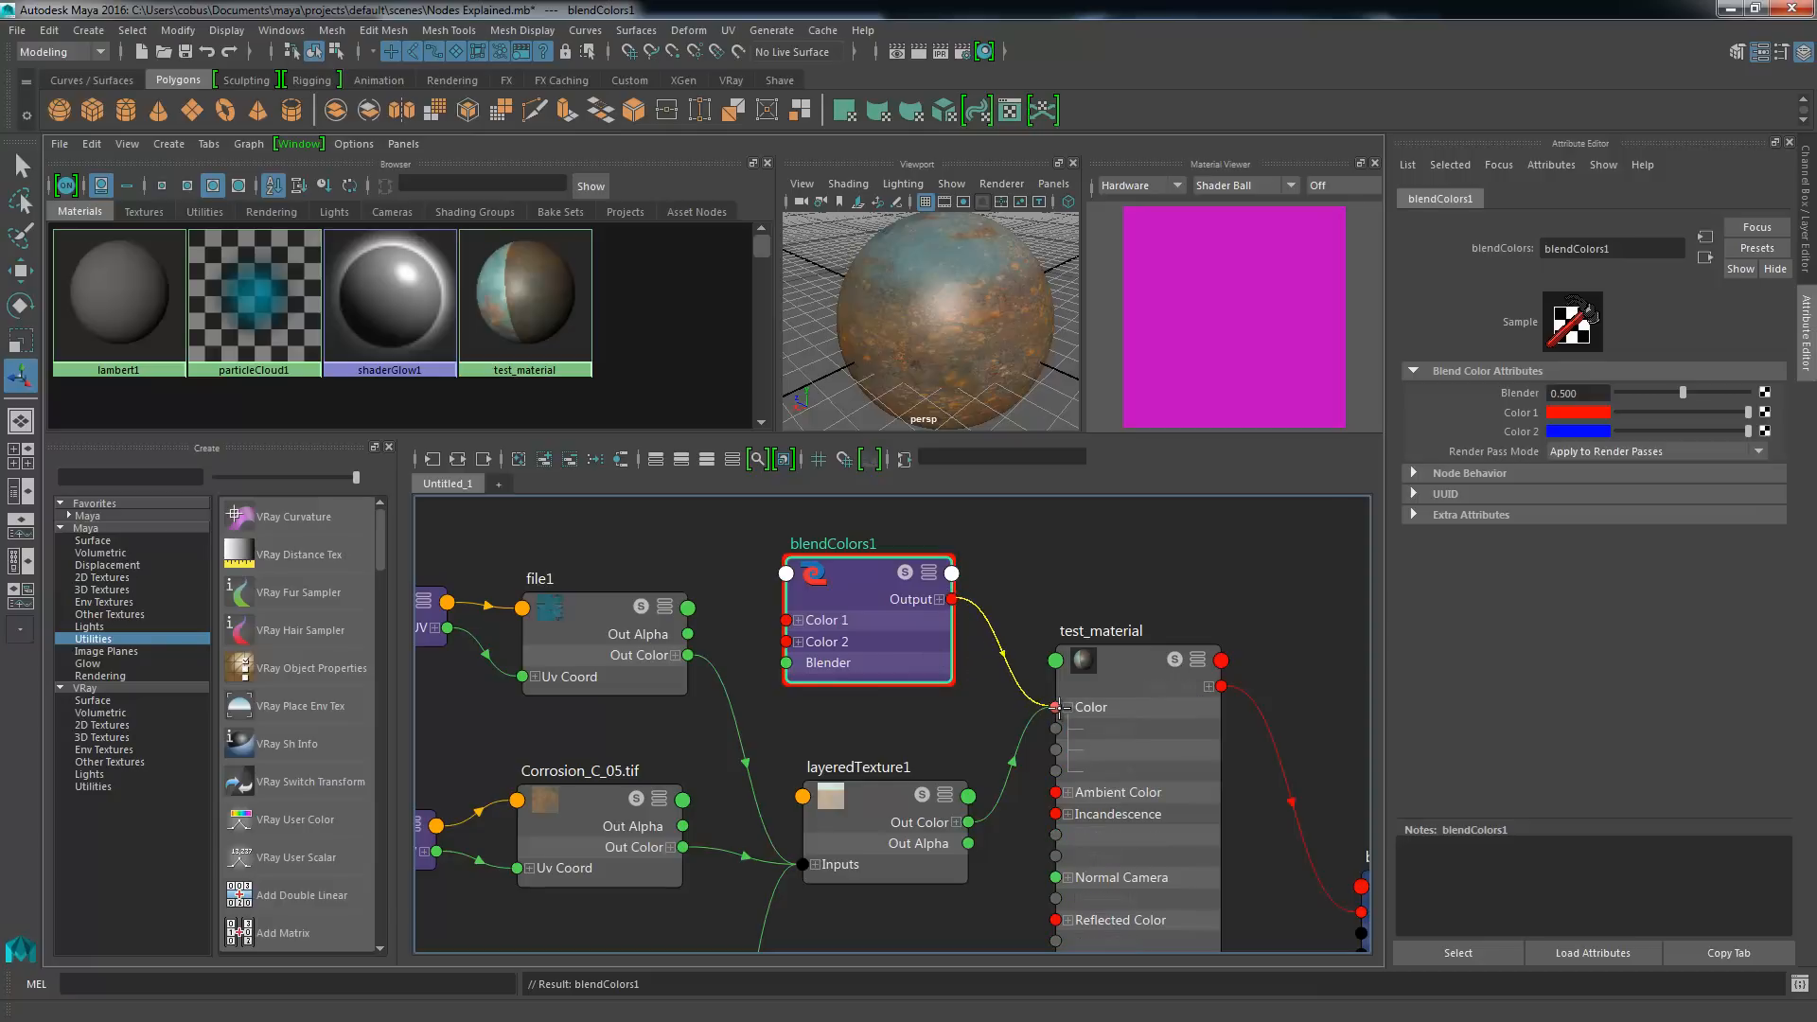
drag(1056, 706, 1056, 706)
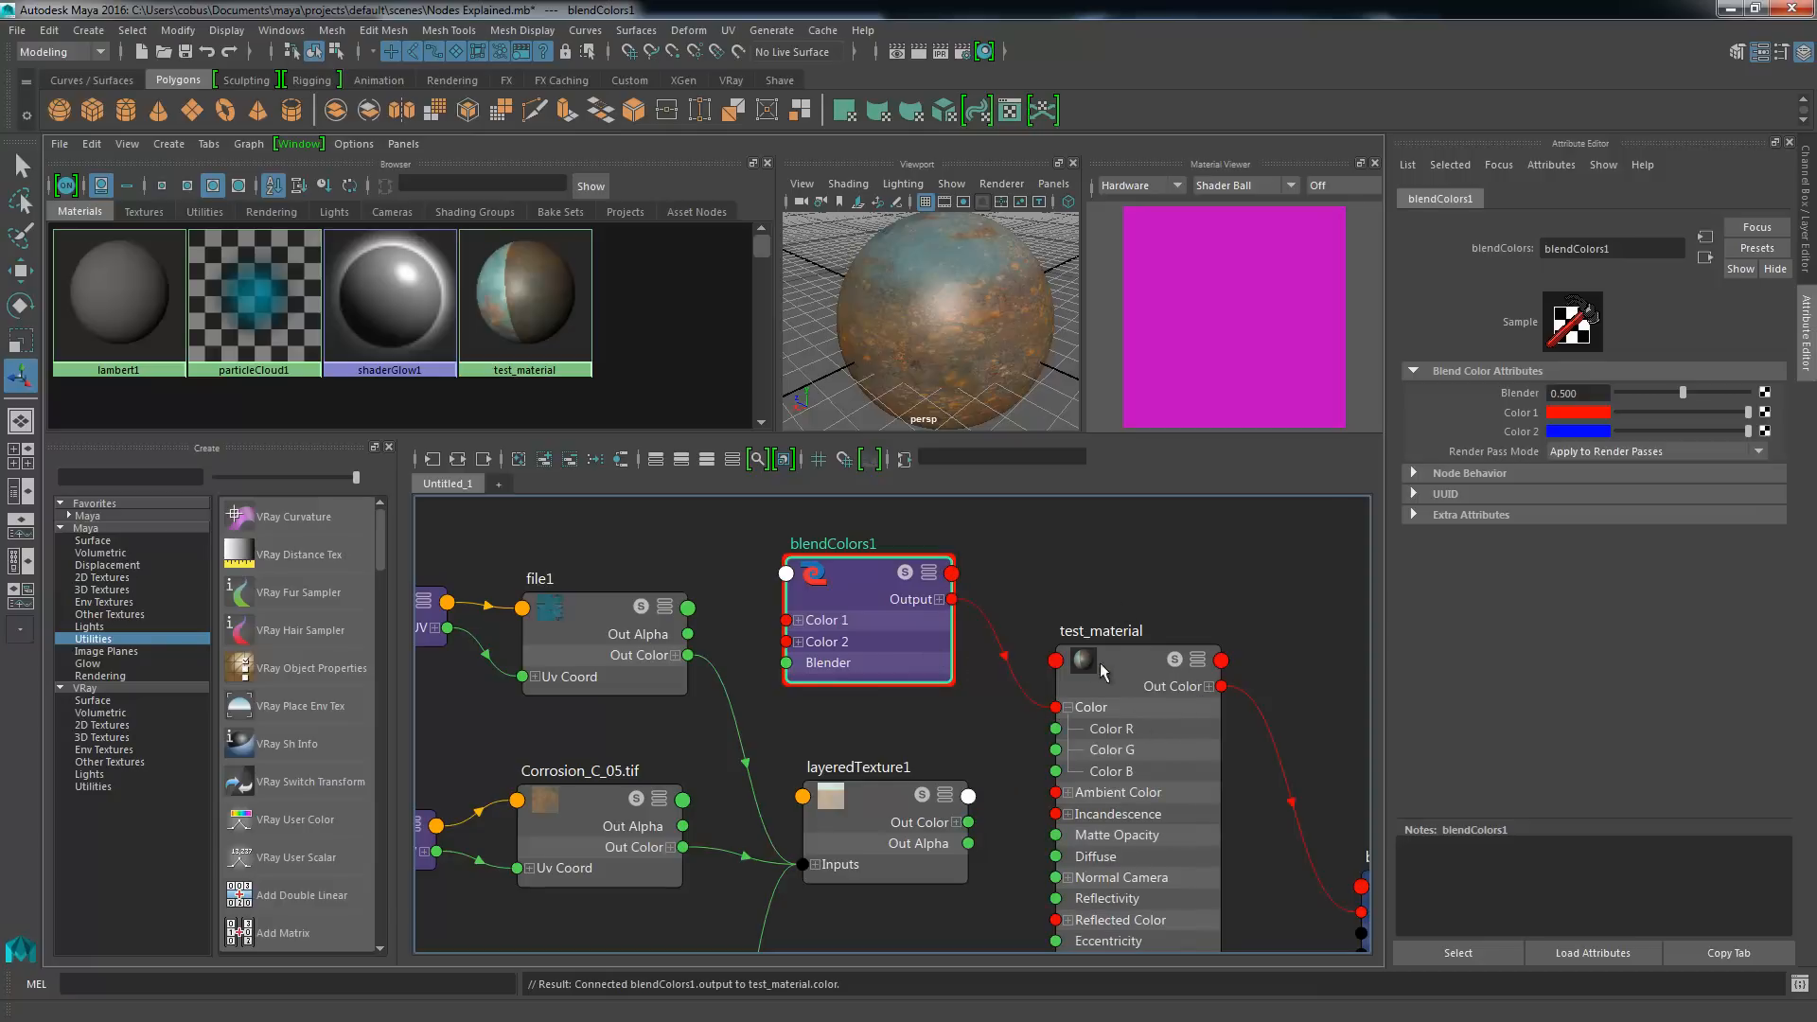
drag(804, 610, 823, 631)
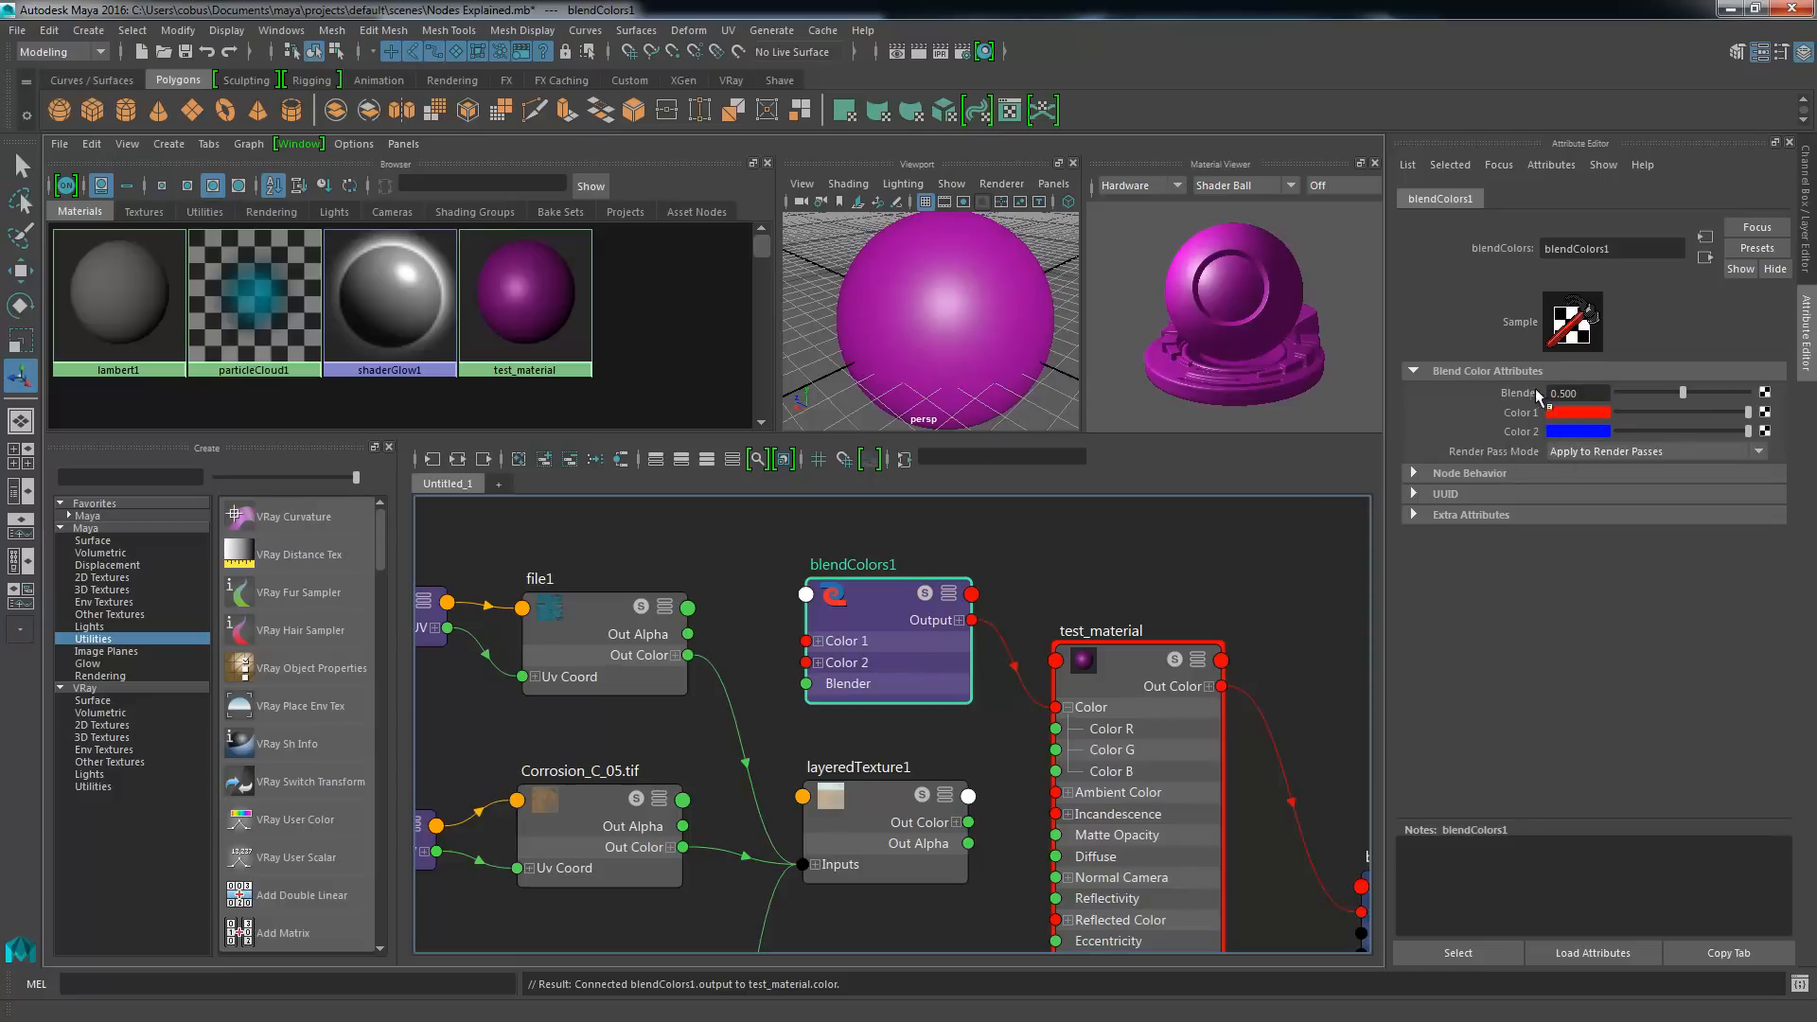
- Try different Blender values between the red and blue colours of blendColors1, from 1 back to about 0.46
drag(1682, 392, 1762, 390)
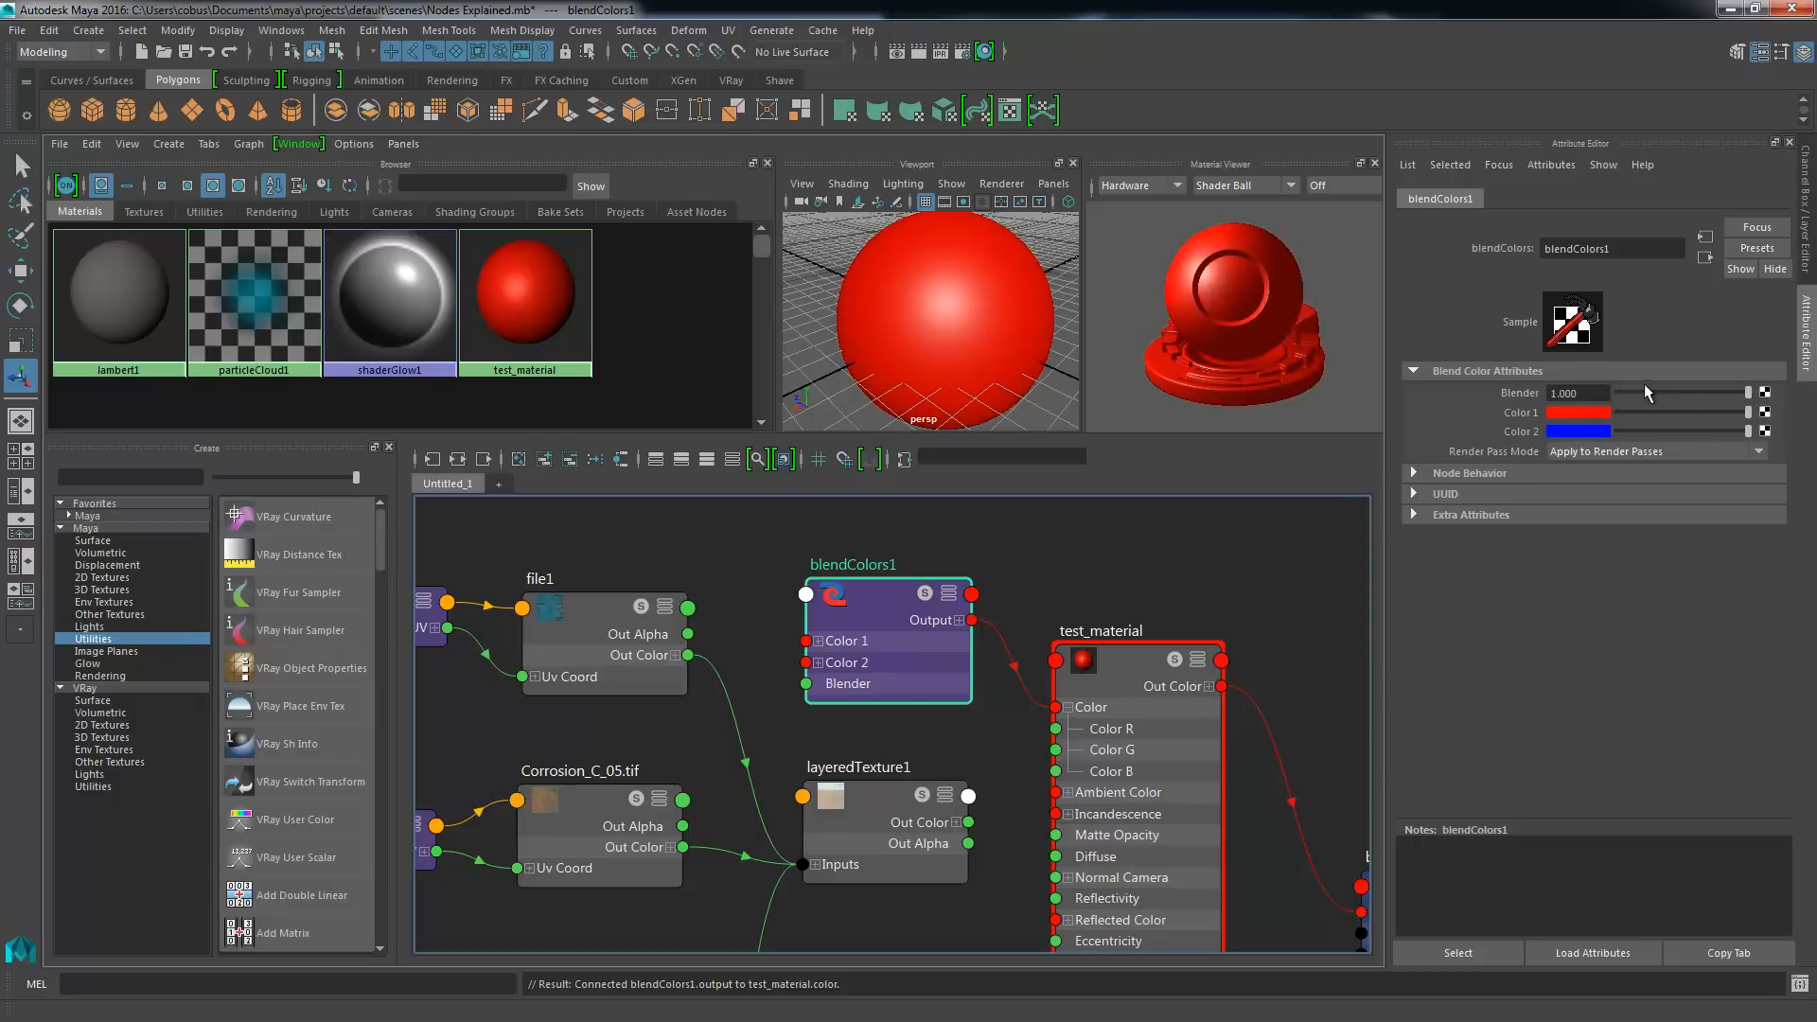
drag(1651, 393, 1758, 407)
mouse_move(1676, 393)
mouse_down()
mouse_move(1661, 395)
mouse_move(1678, 396)
mouse_up()
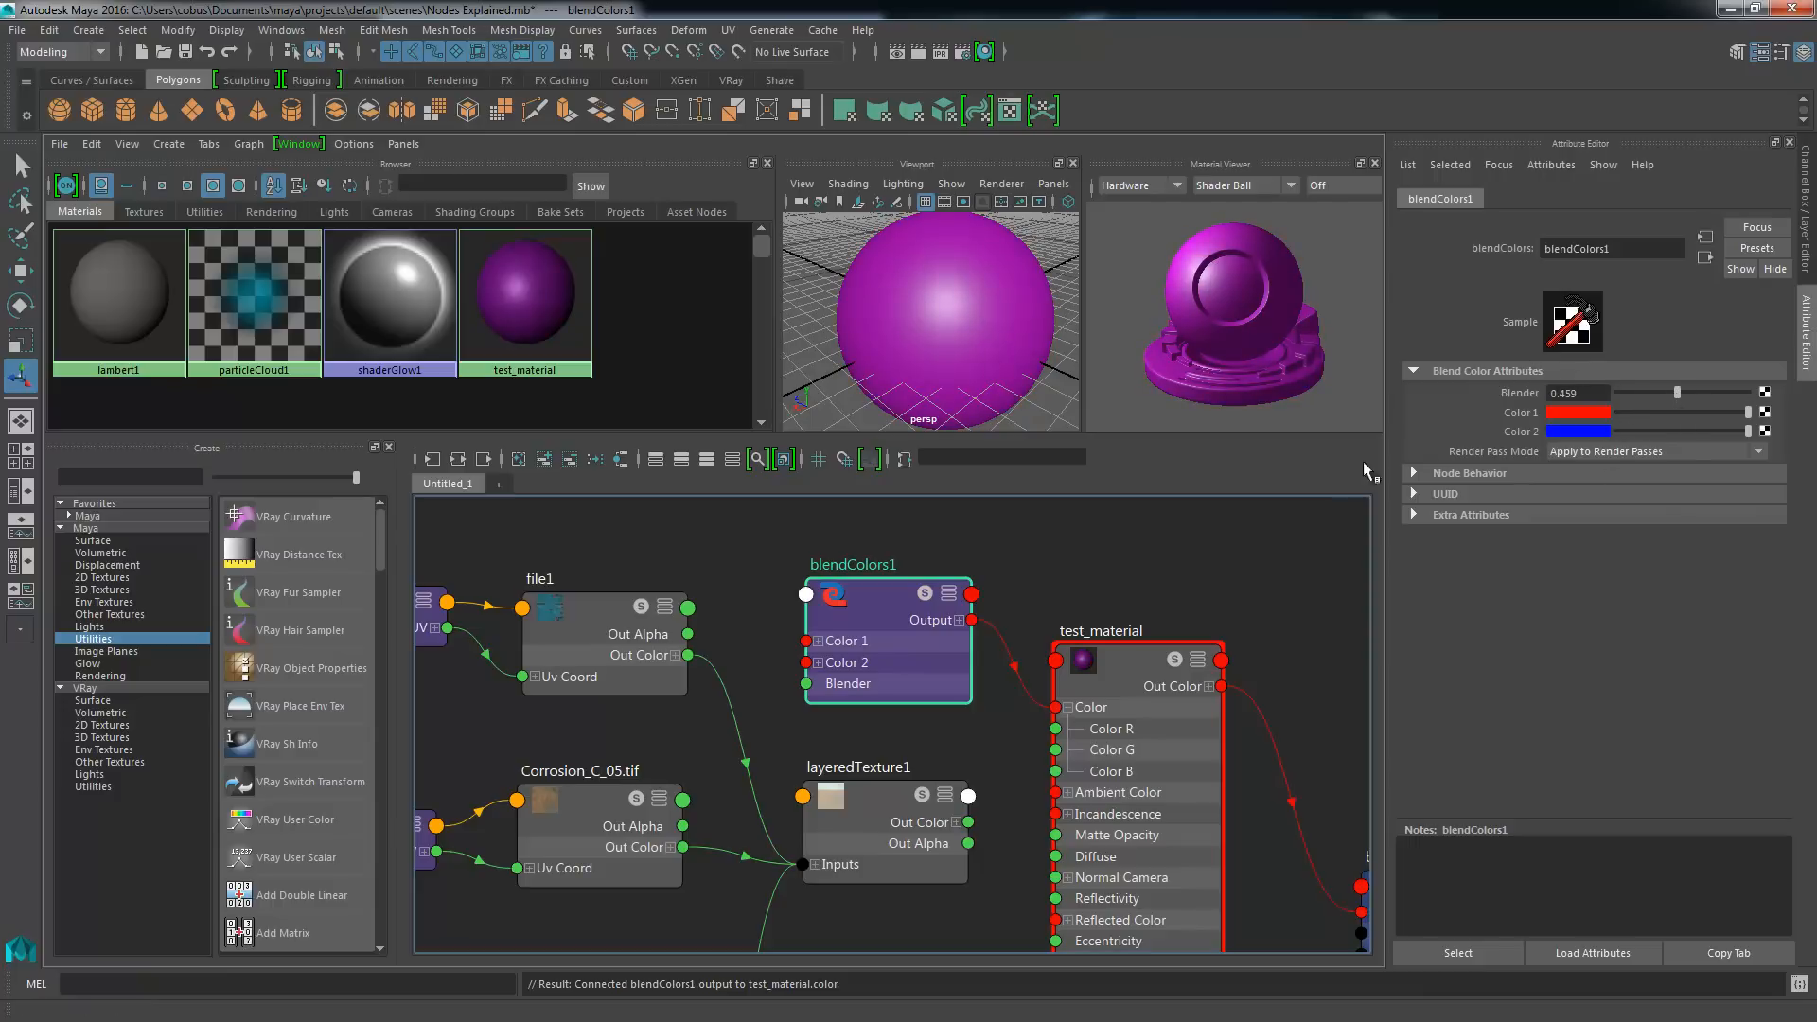
- Compare layeredTexture1's attributes with those of blendColors1, leaving blendColors1 selected
click(845, 821)
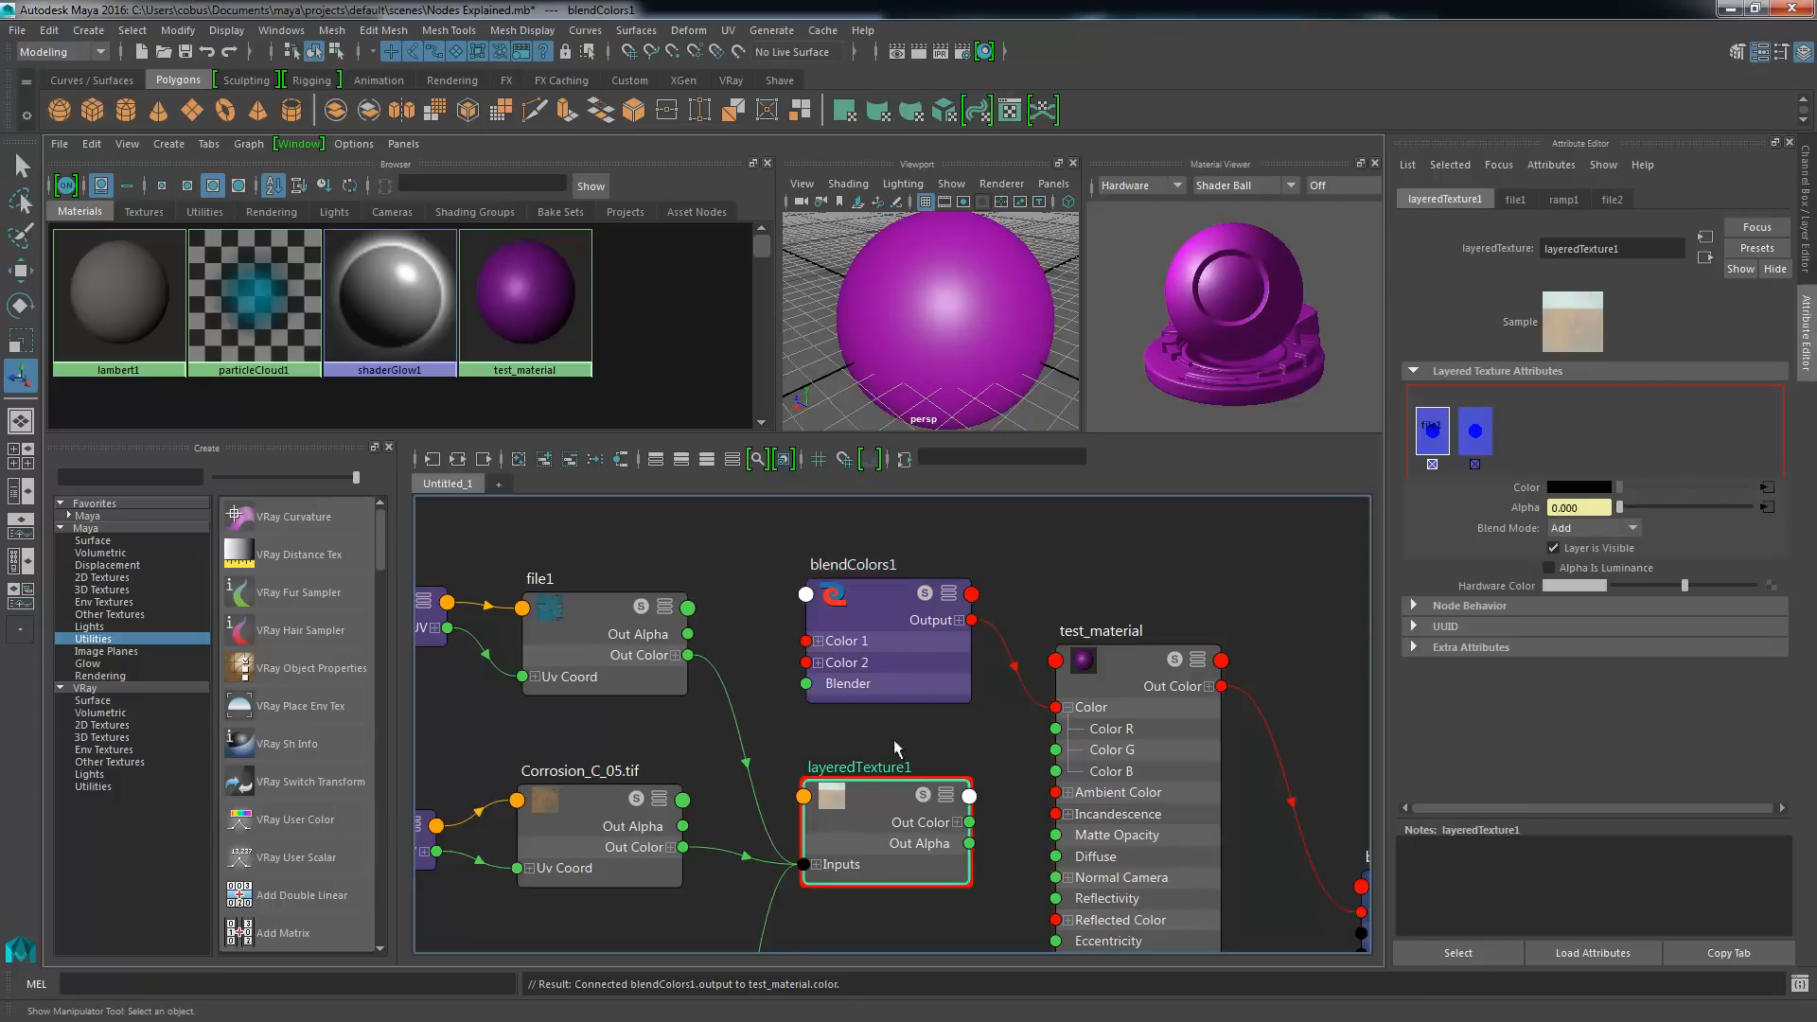
click(893, 630)
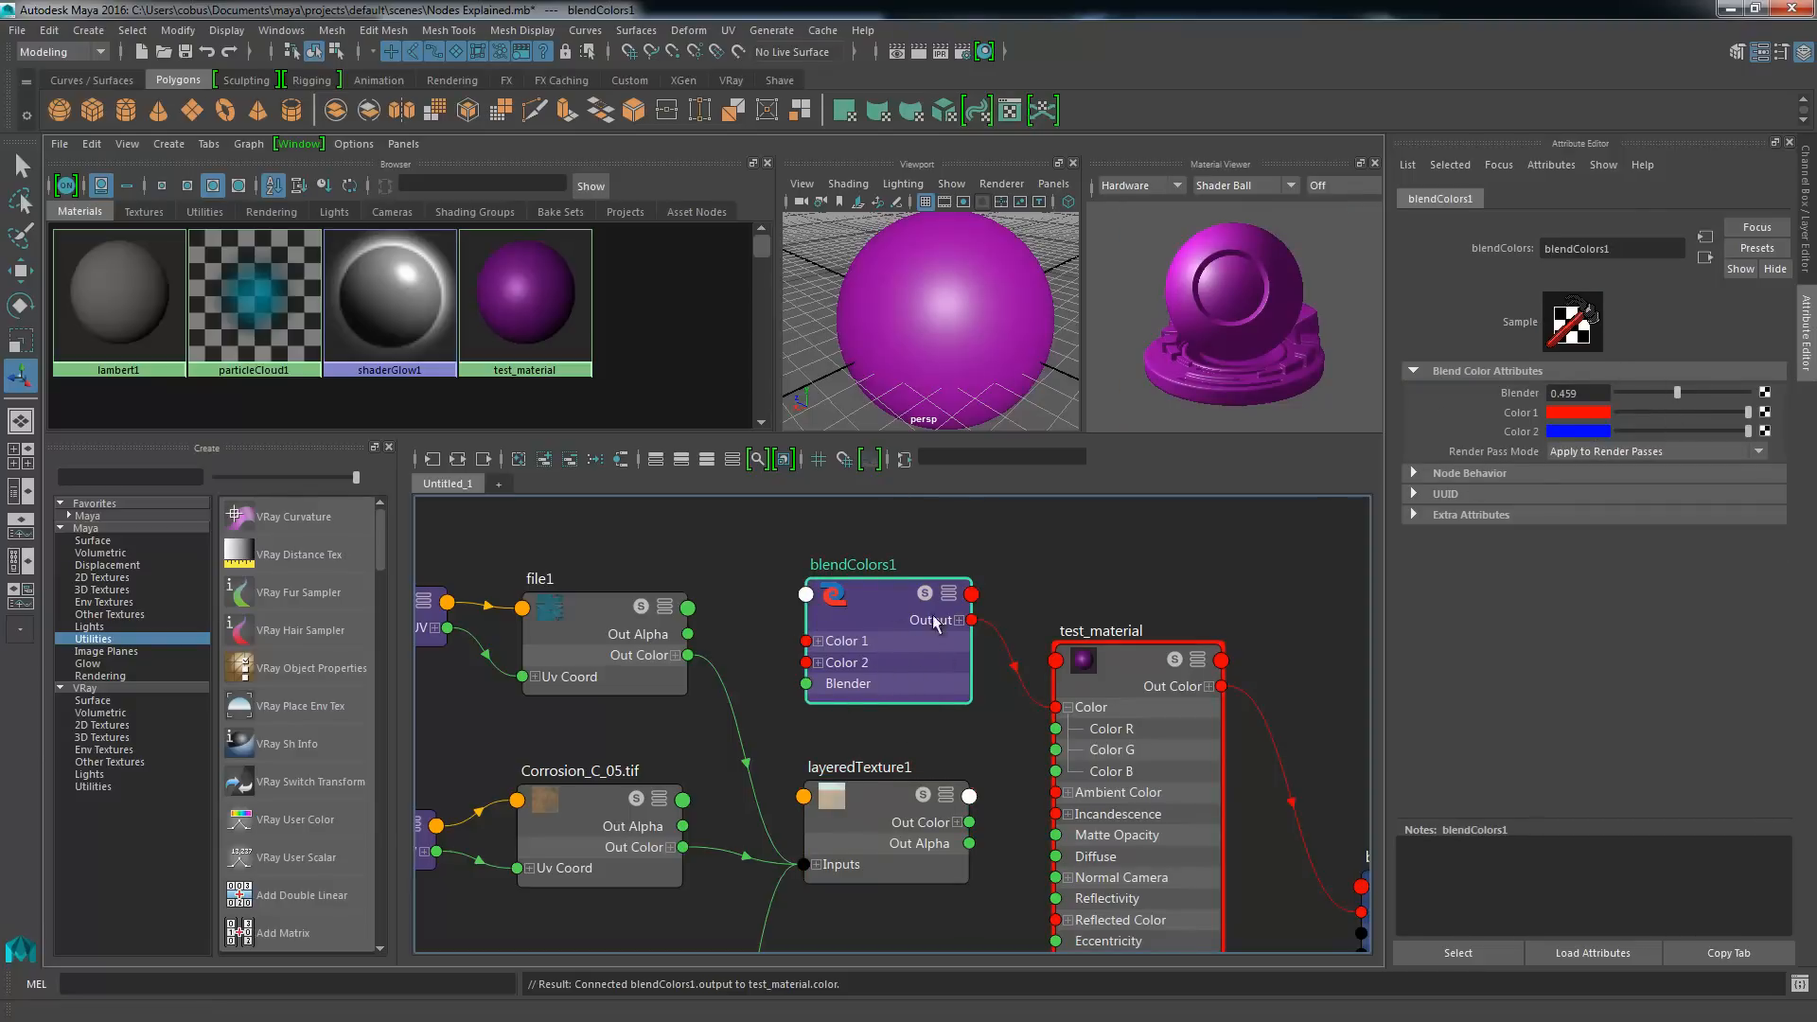
drag(853, 564, 852, 563)
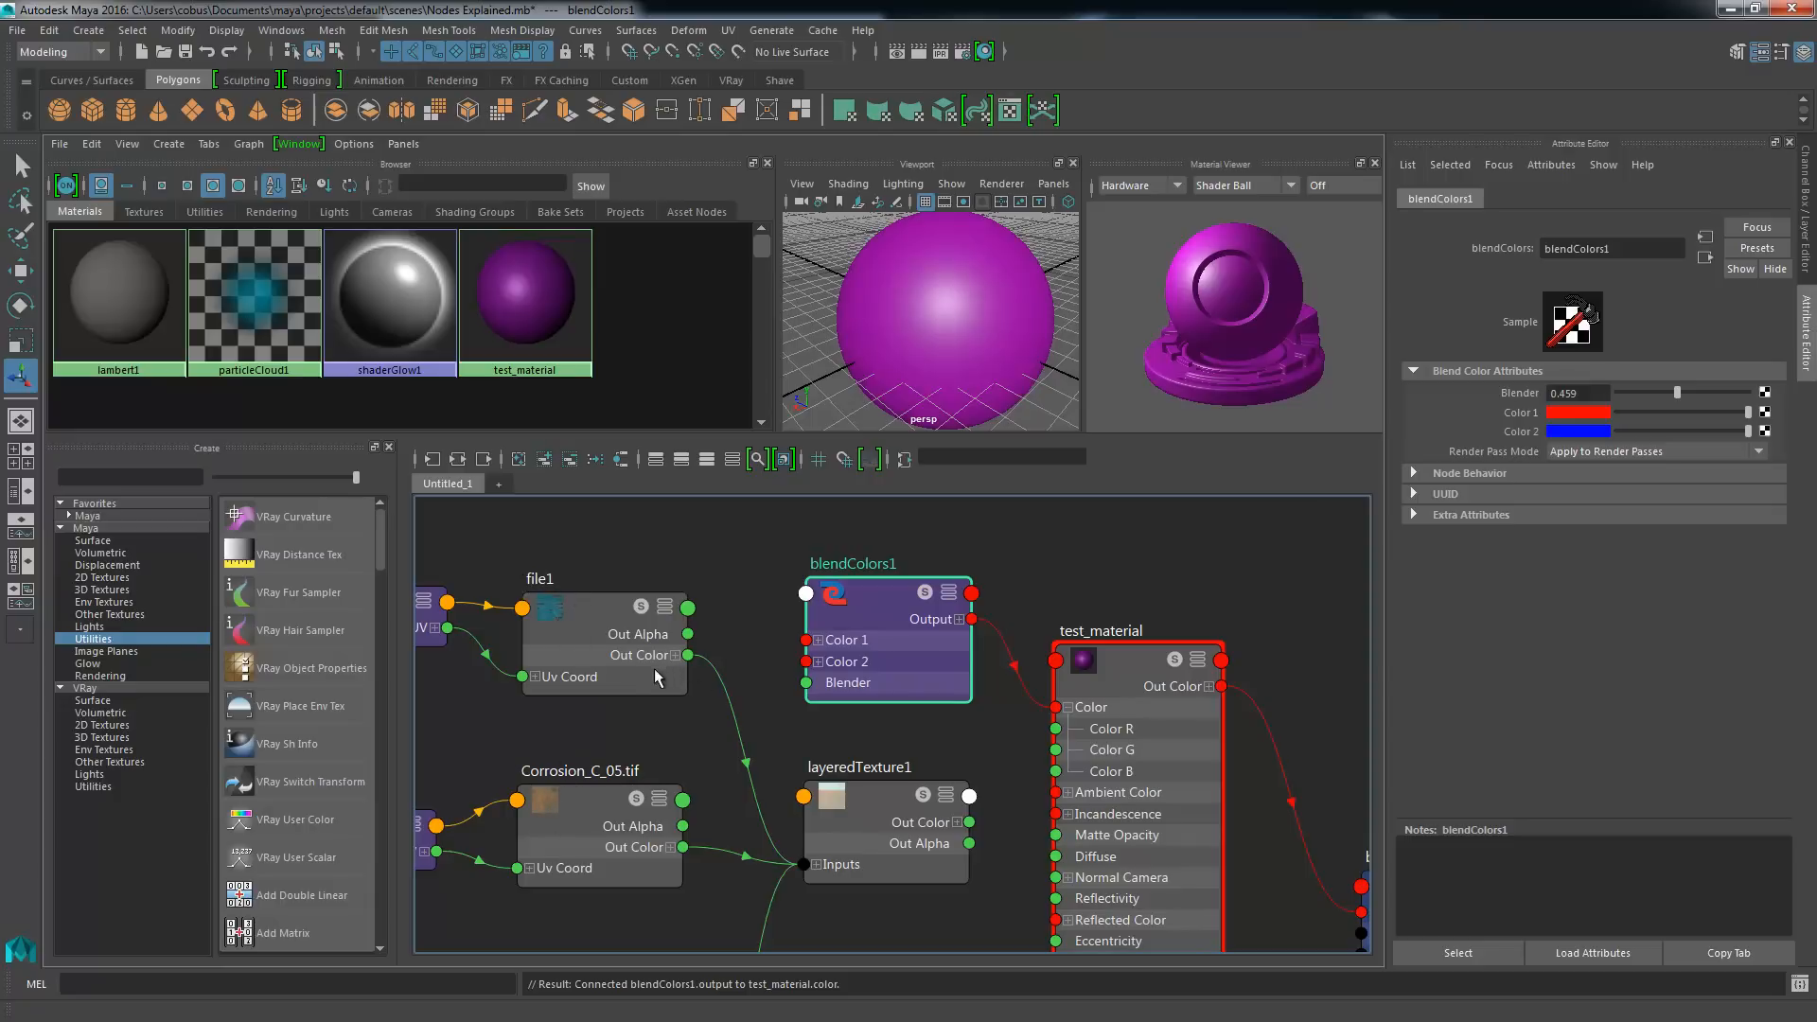
- Connect the Out Color of file1 to blendColors1's Color 1 and of Corrosion_C_05.tif to Color 2, spacing the blend node out
drag(688, 655, 846, 642)
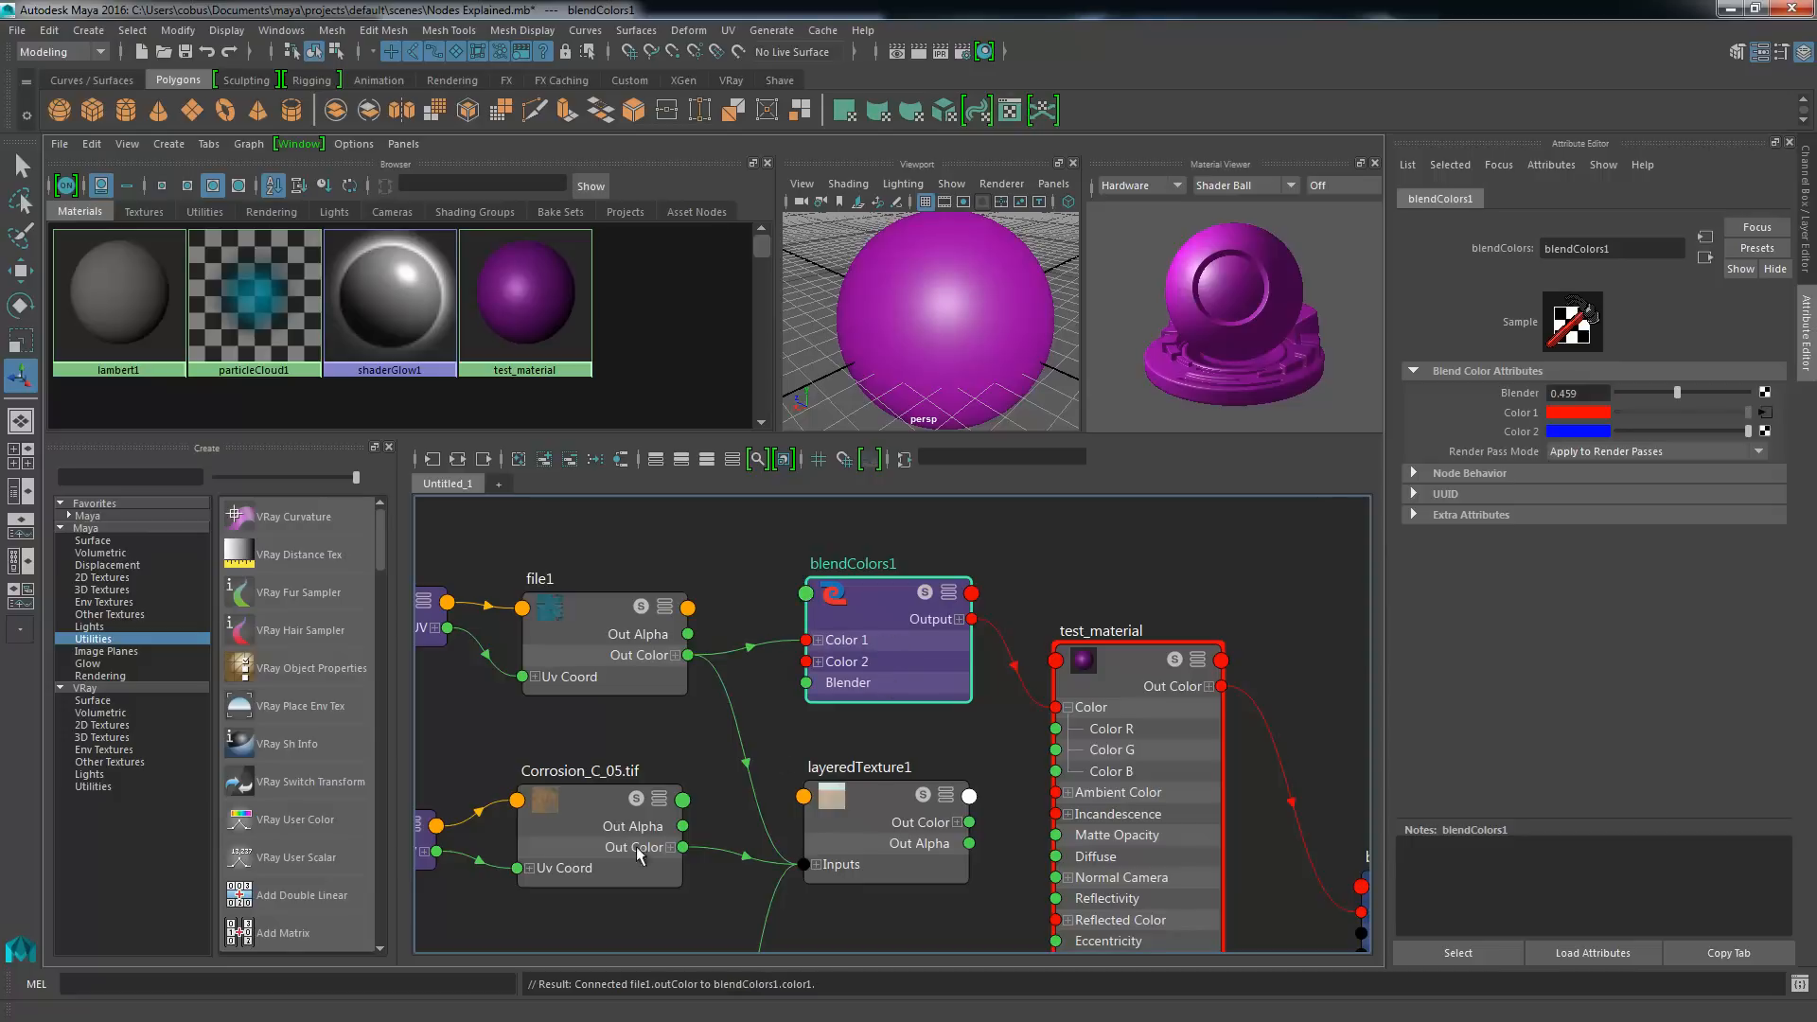
drag(683, 847, 806, 662)
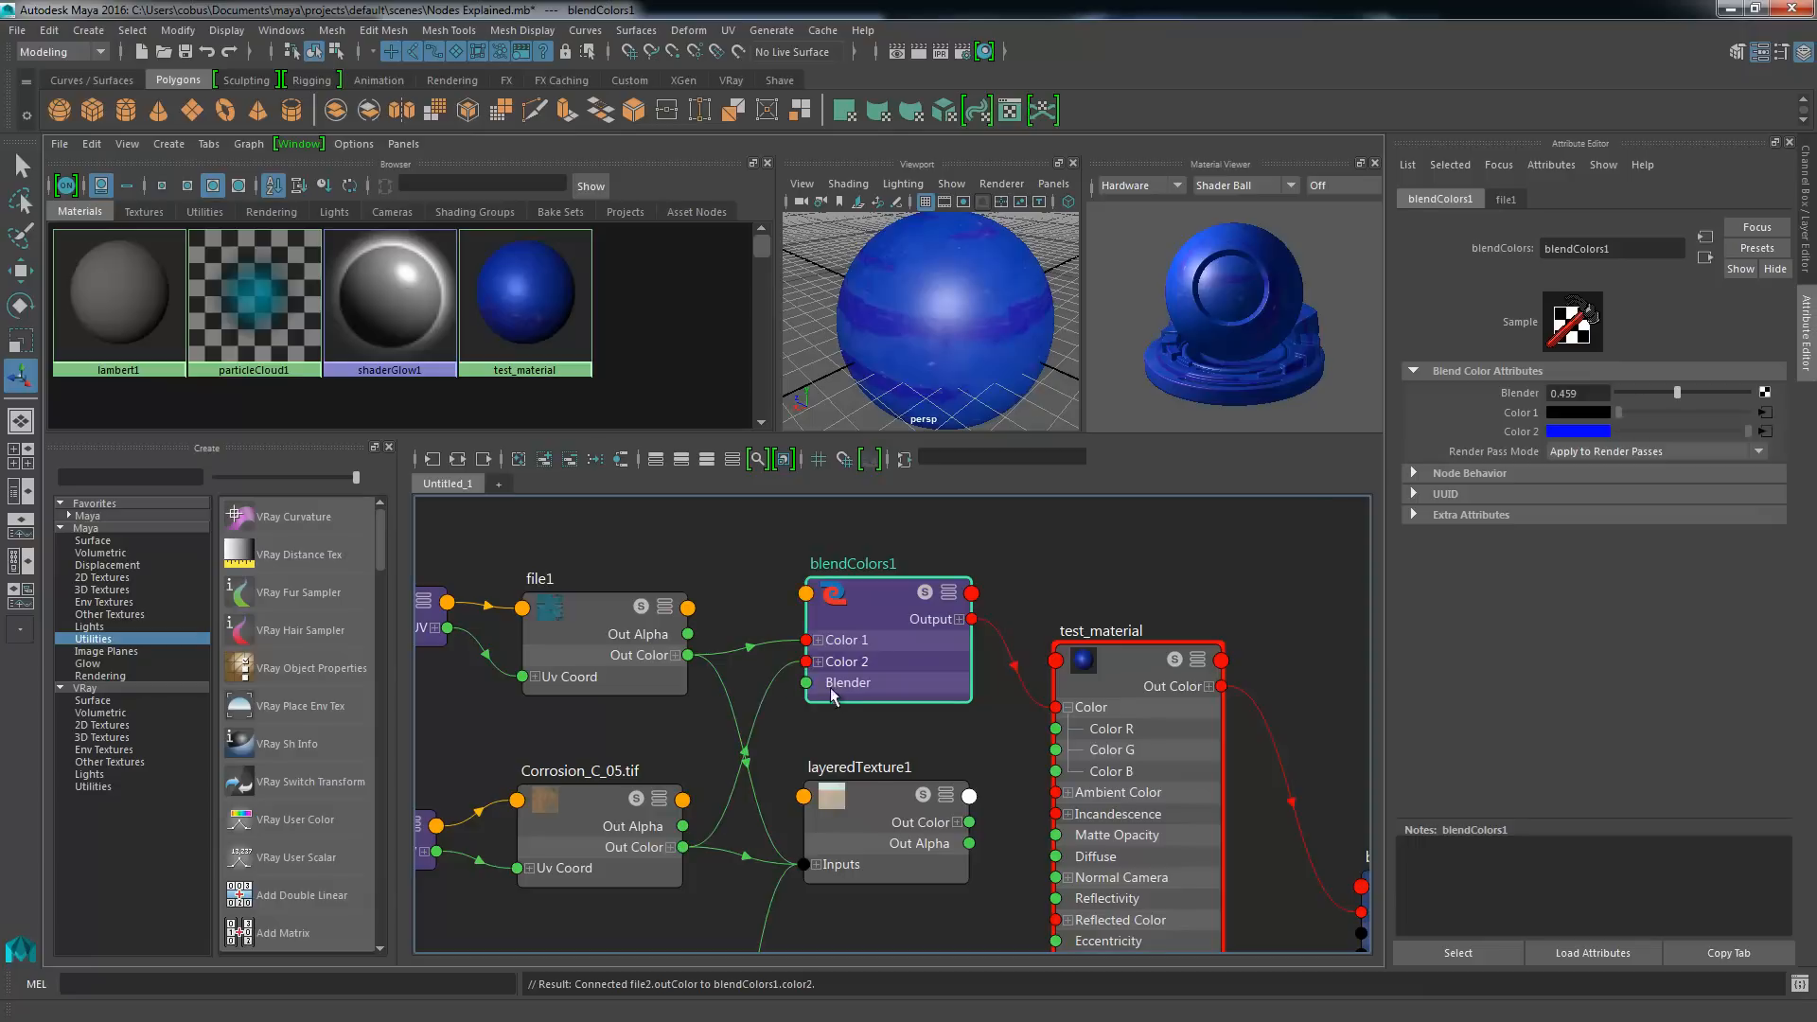
drag(836, 601, 936, 620)
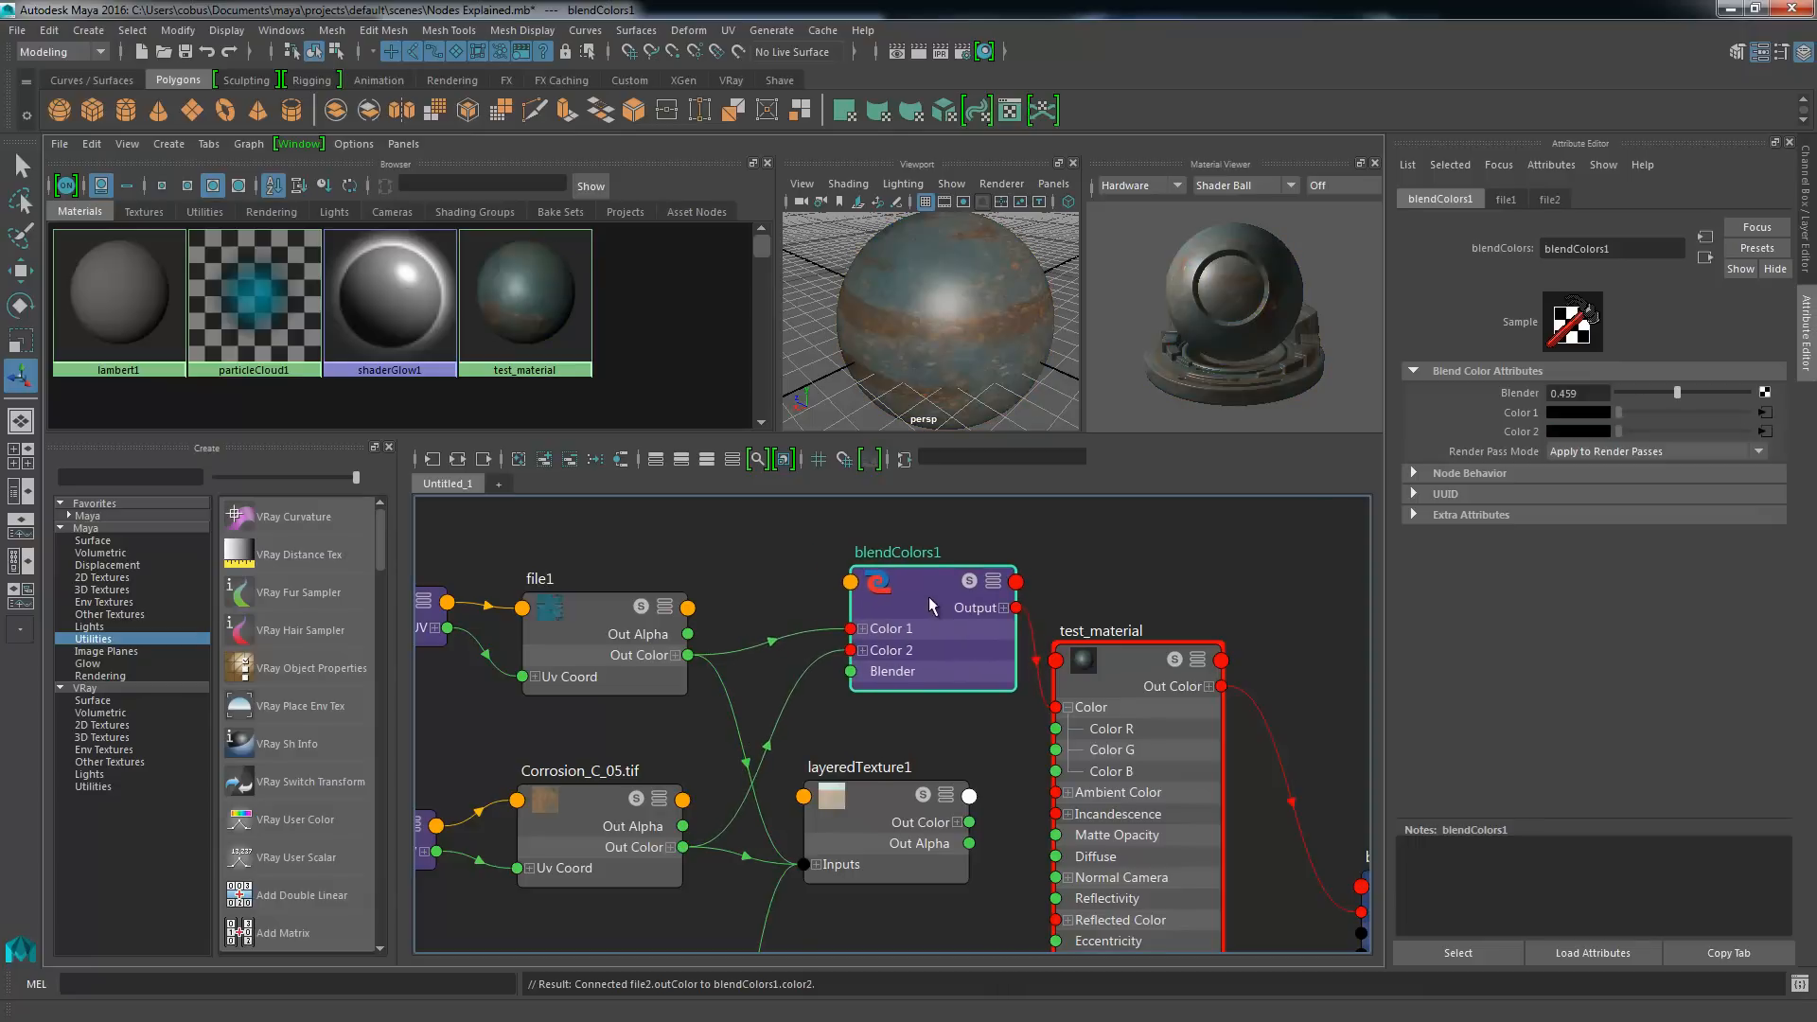
- Try Blender values of 0.5, 0 and 1 on blendColors1 to compare the mix of the two textures
double_click(1607, 391)
text(0)
key(Return)
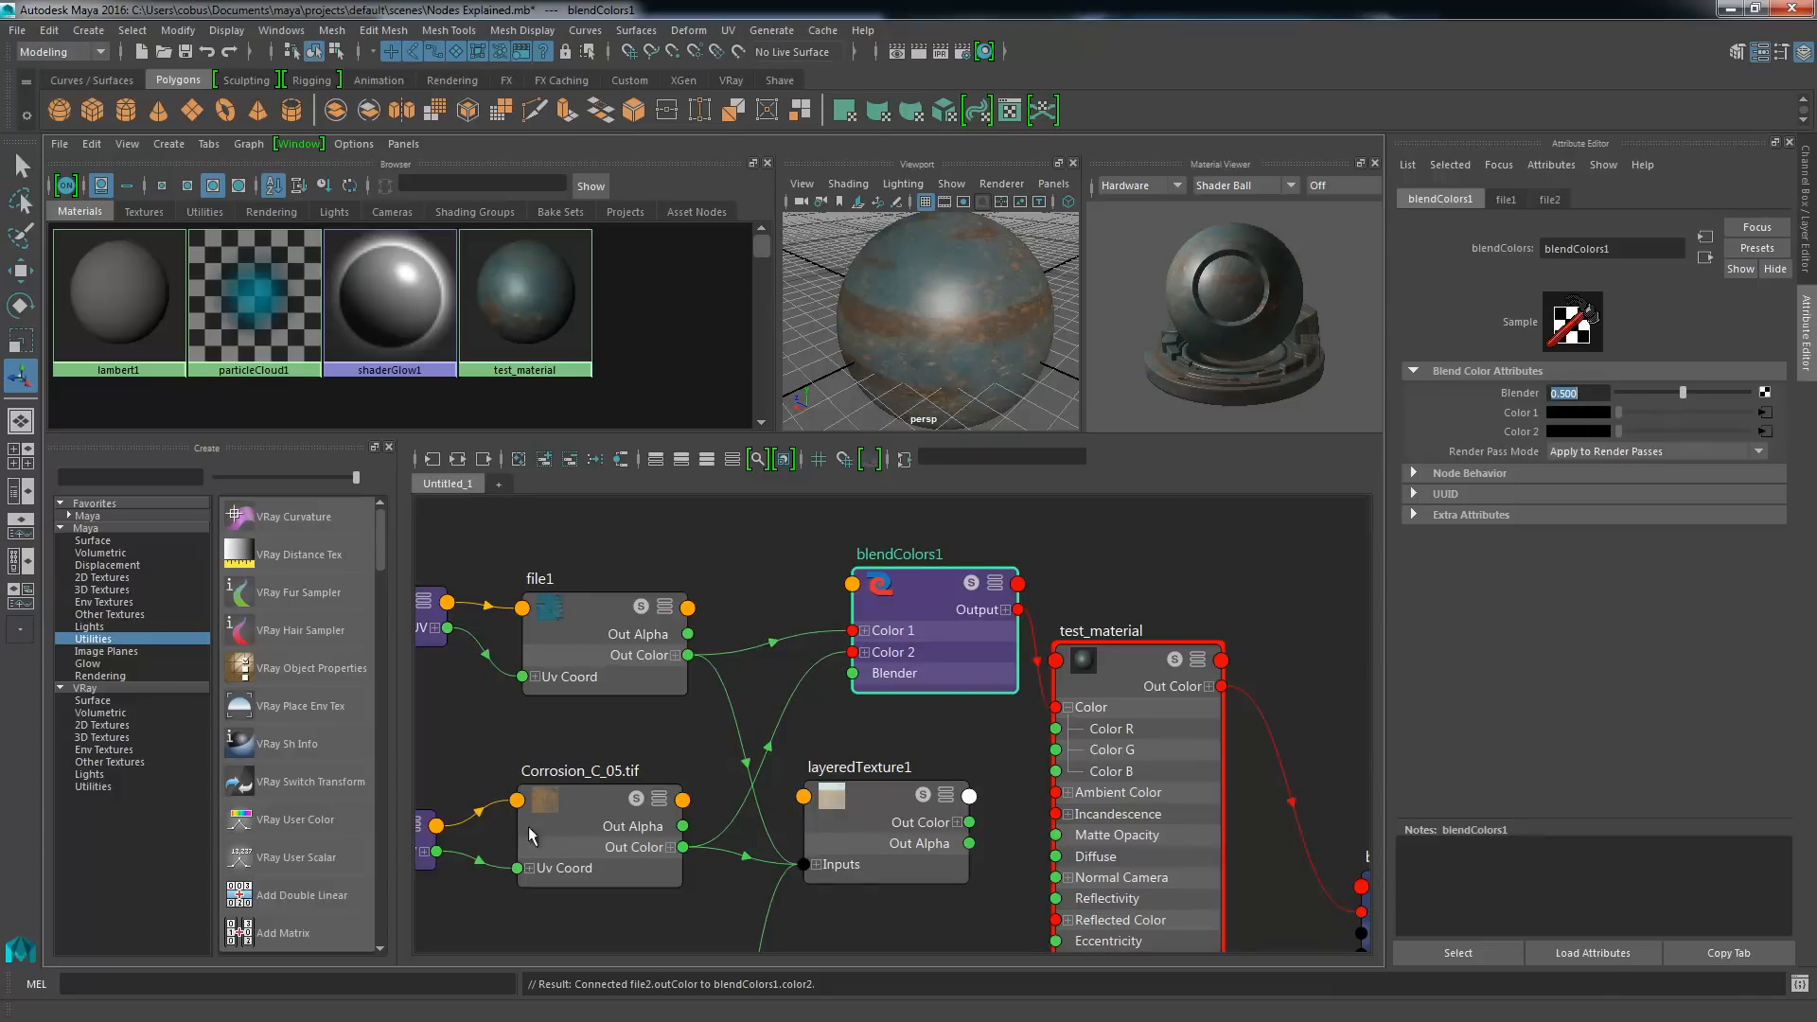
drag(1683, 392, 1609, 395)
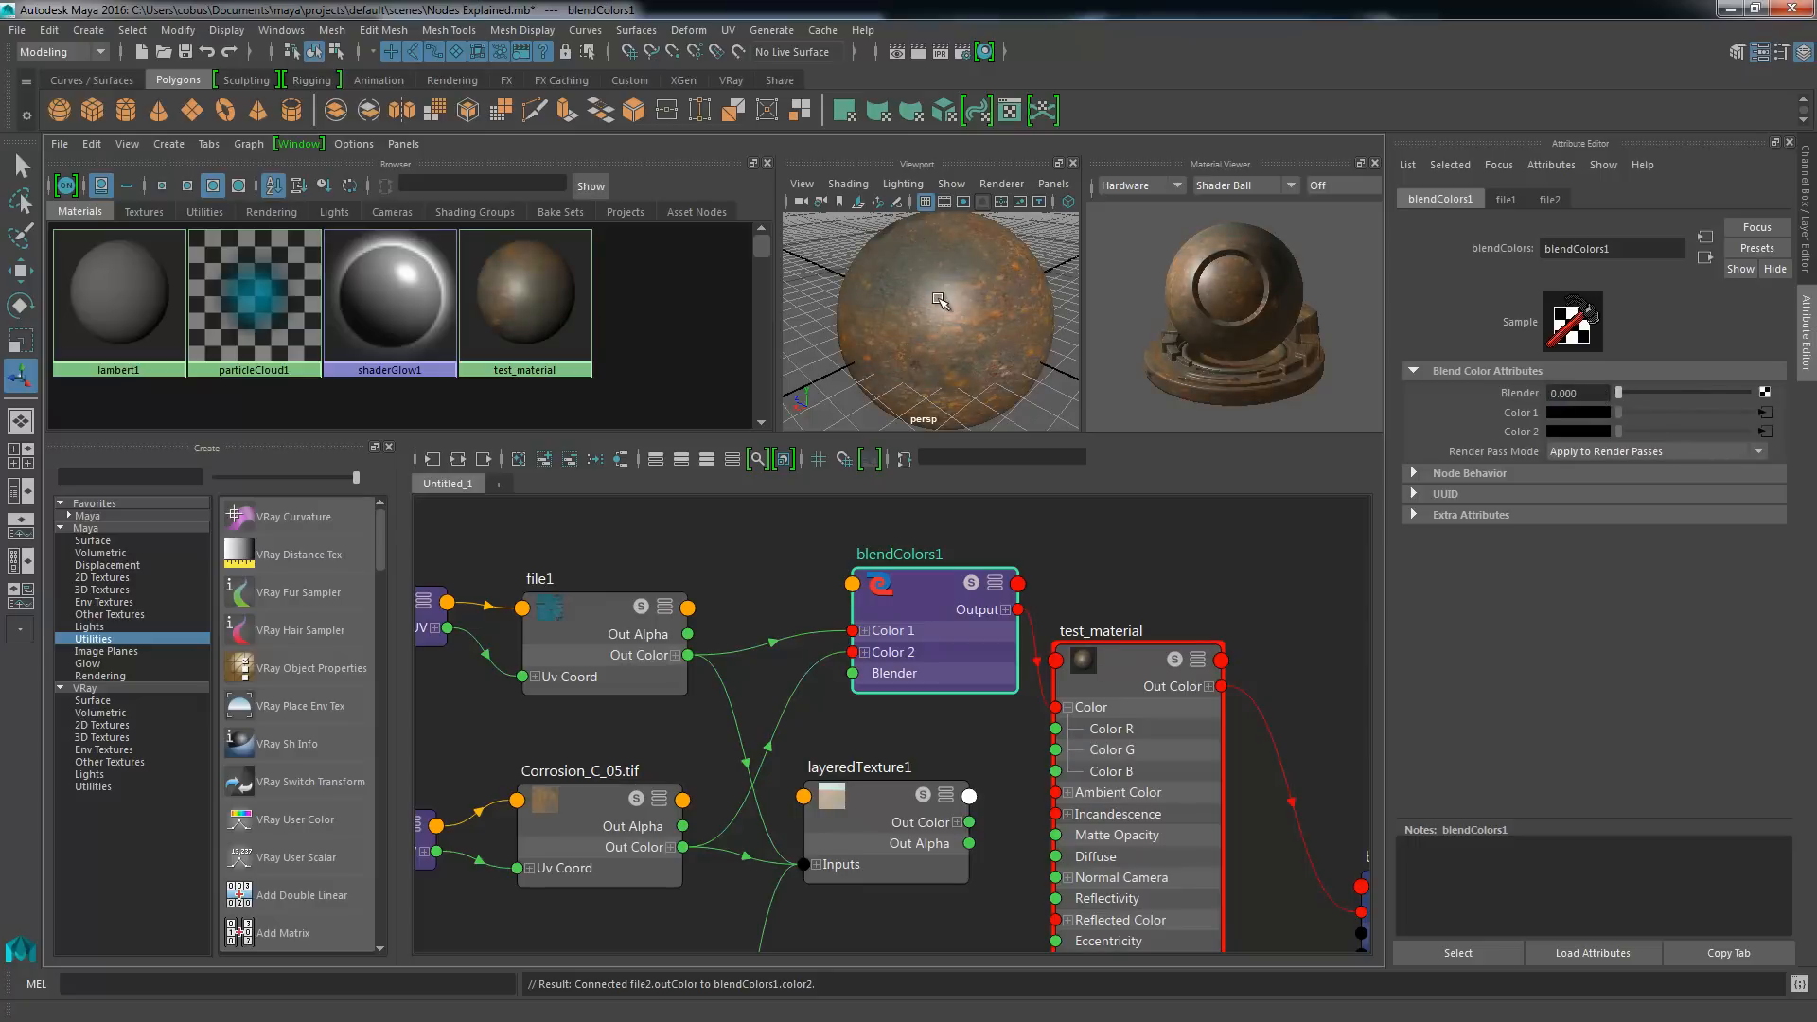
drag(1646, 394, 1779, 402)
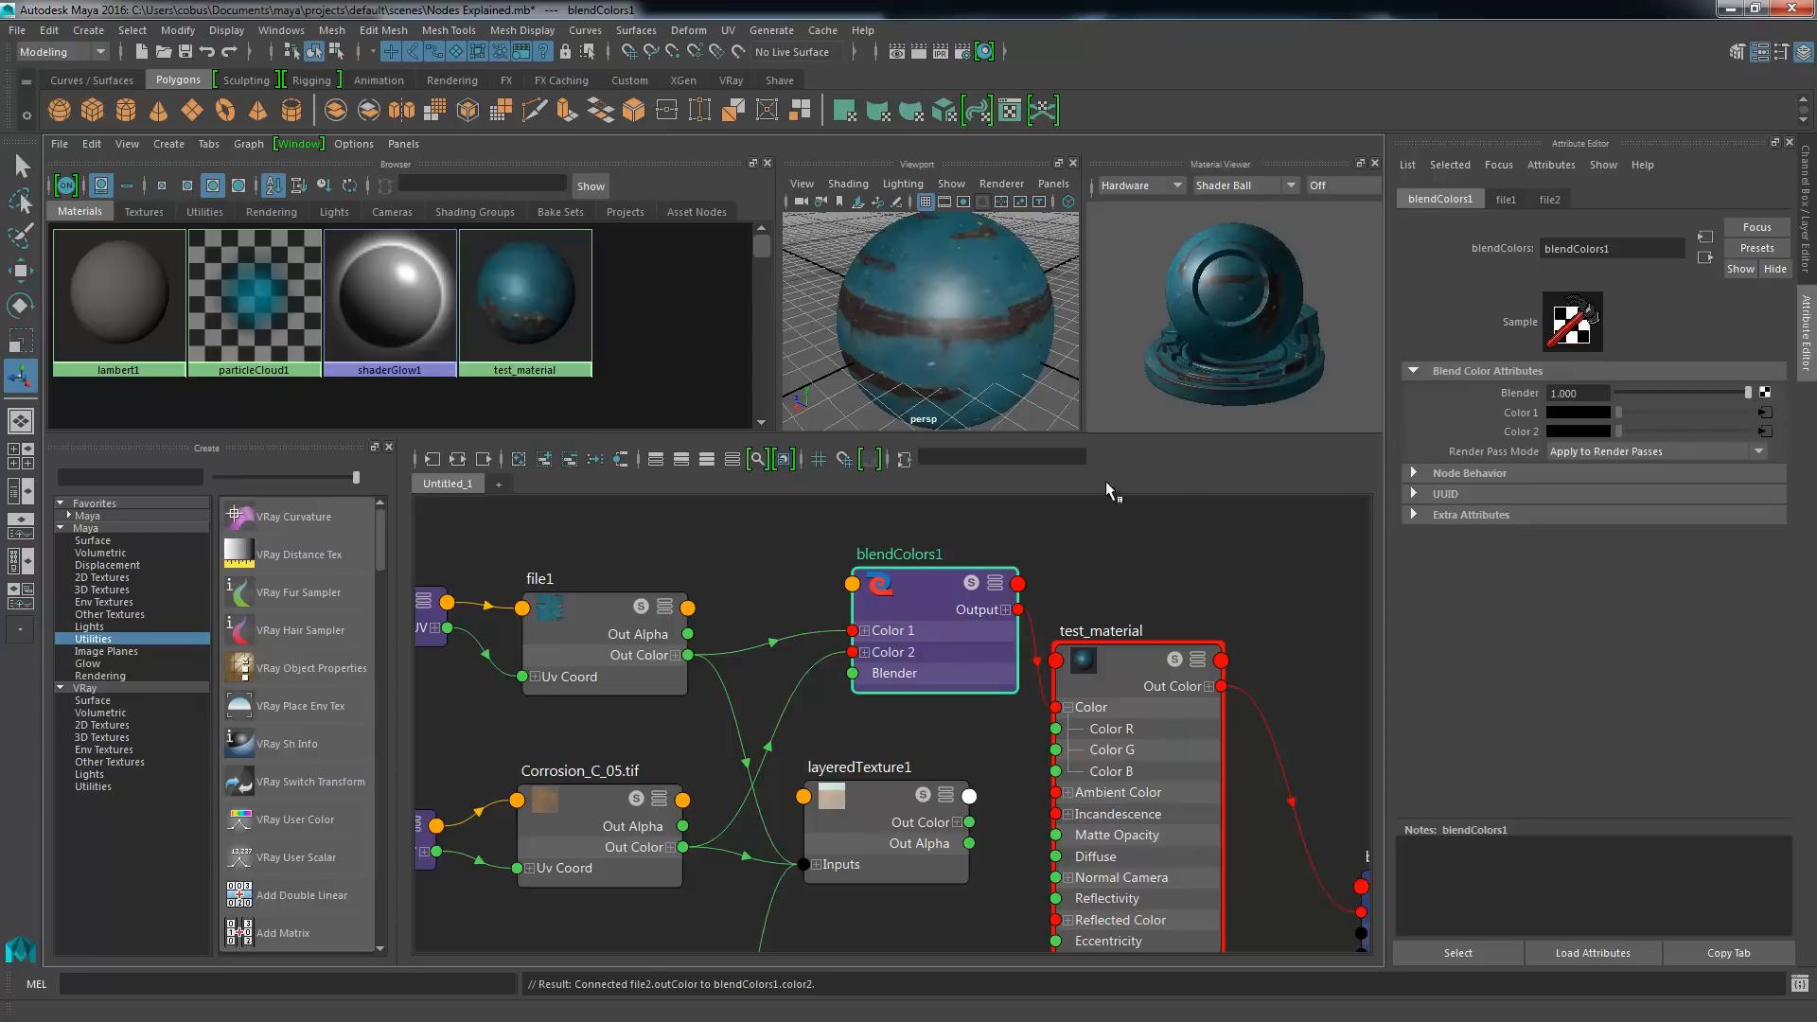
- Move ramp1 and its place2dTexture3 node up beneath the Corrosion_C_05.tif nodes
scroll(933, 734, down, 1)
alt+right_drag(934, 734, 762, 803)
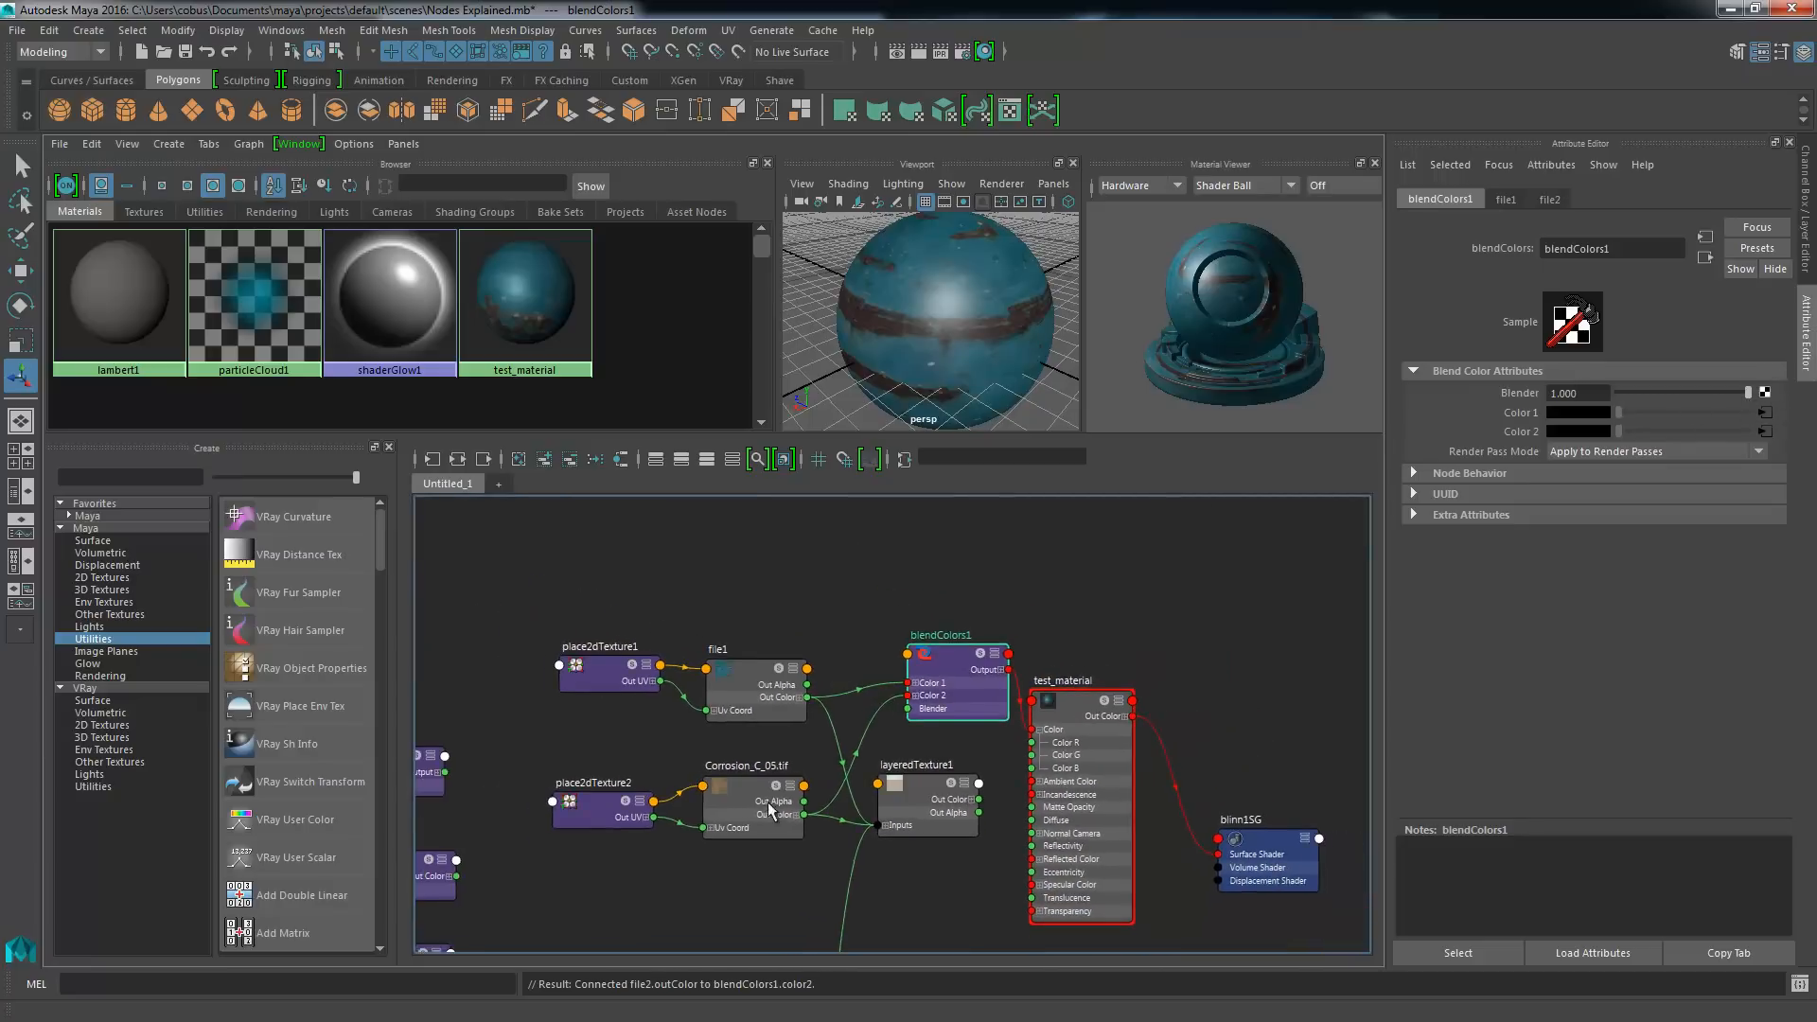
alt+middle_drag(763, 804, 823, 491)
alt+right_drag(889, 685, 794, 729)
drag(672, 796, 826, 625)
alt+middle_drag(856, 543, 756, 732)
alt+right_drag(756, 732, 854, 720)
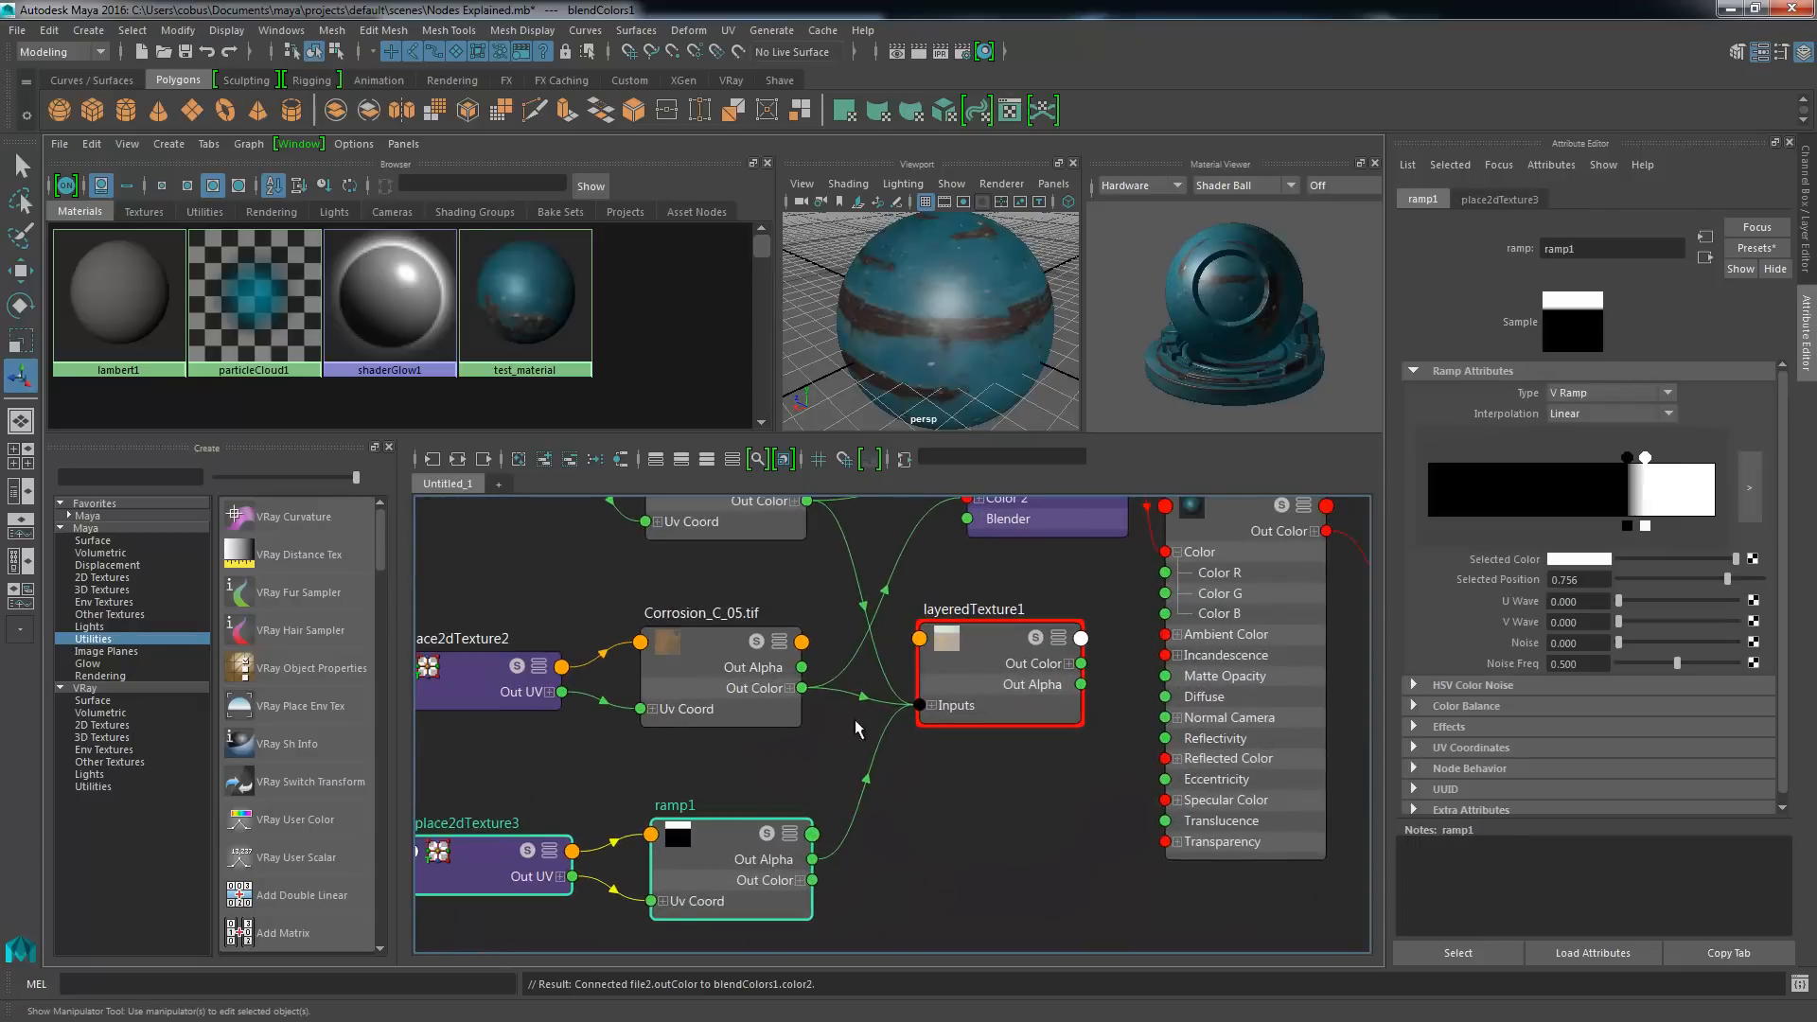
alt+middle_drag(854, 719, 778, 693)
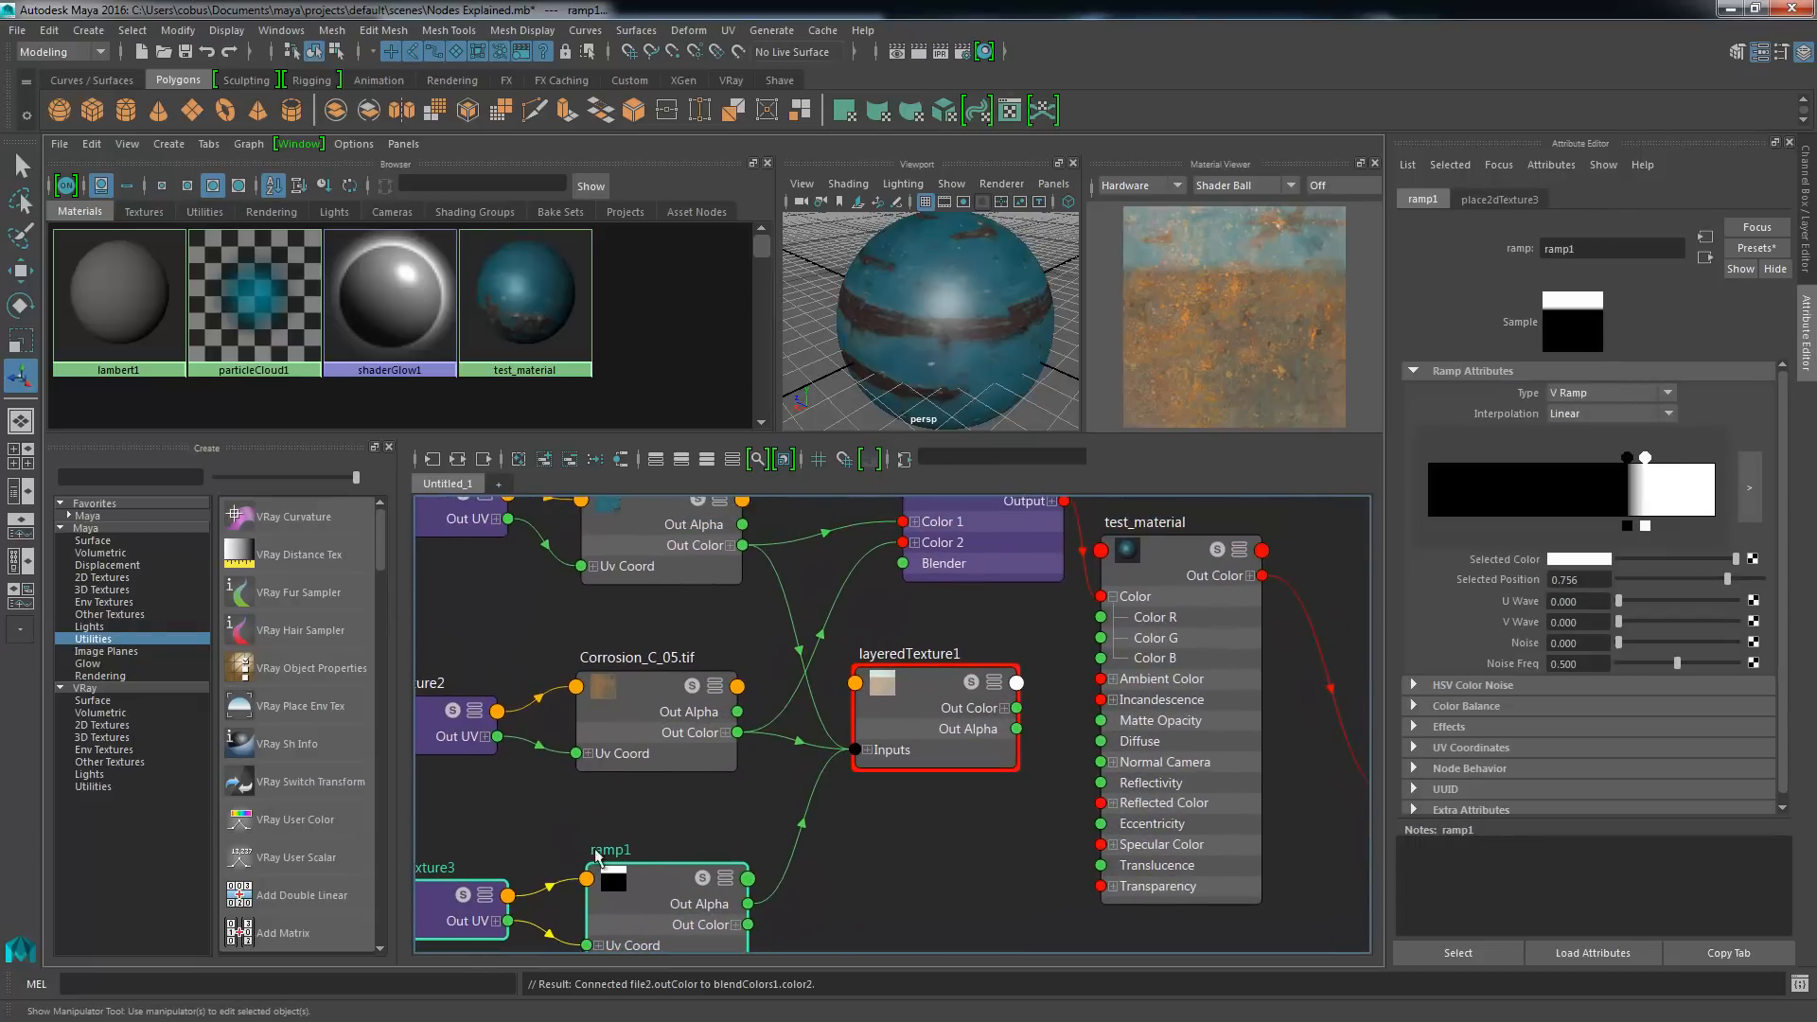
- Map ramp1 to blendColors1's Blender and bring the ramp's stops closer together, with the white stop at position 0.706
click(1018, 539)
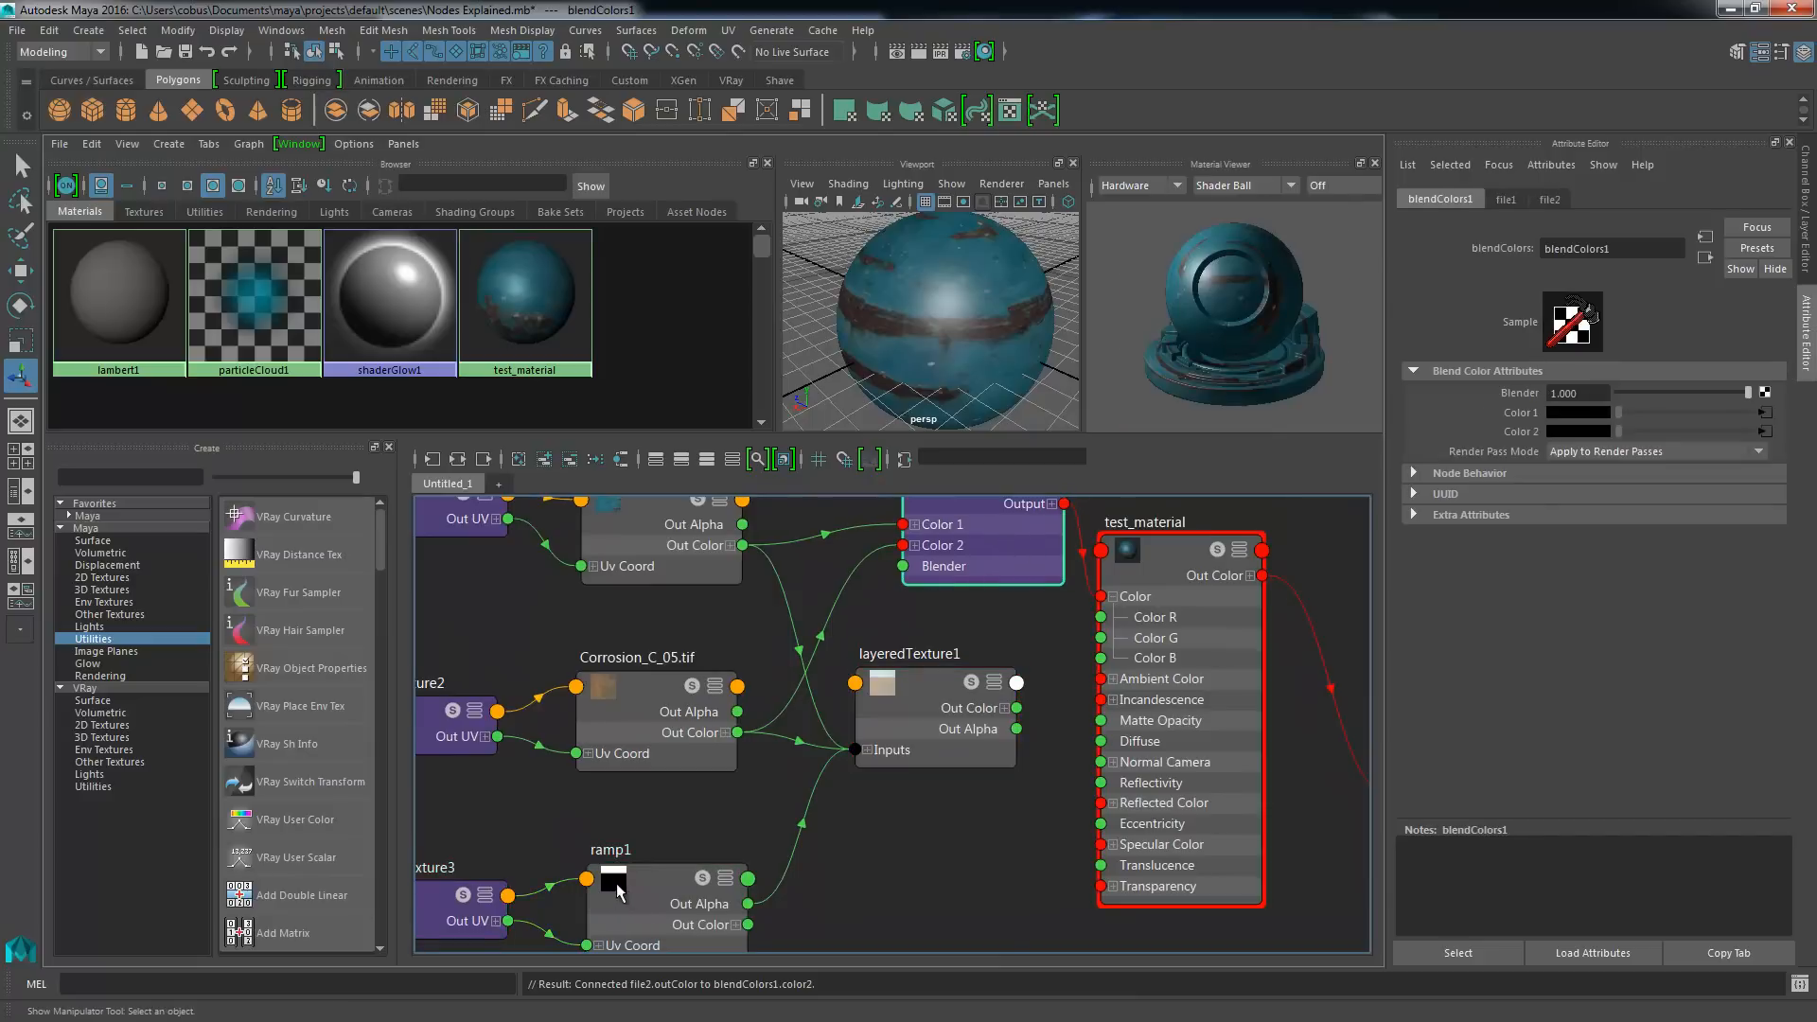
middle_drag(616, 884, 1510, 404)
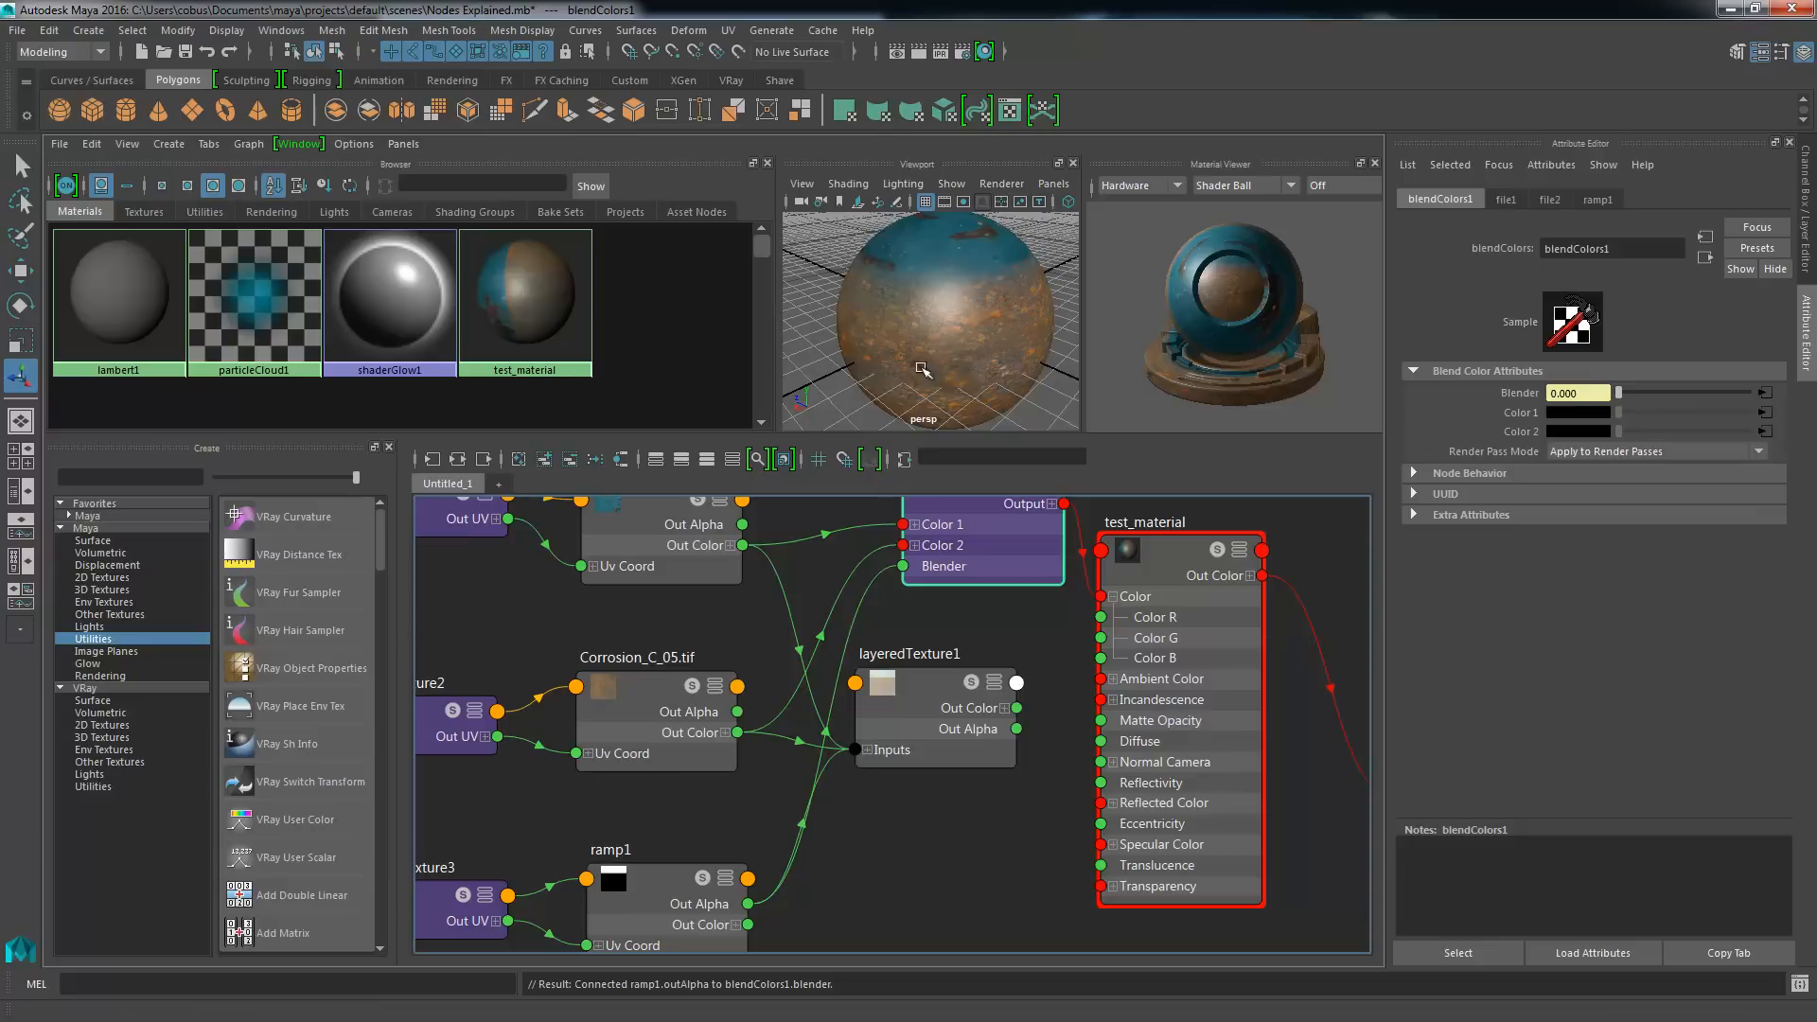
click(643, 889)
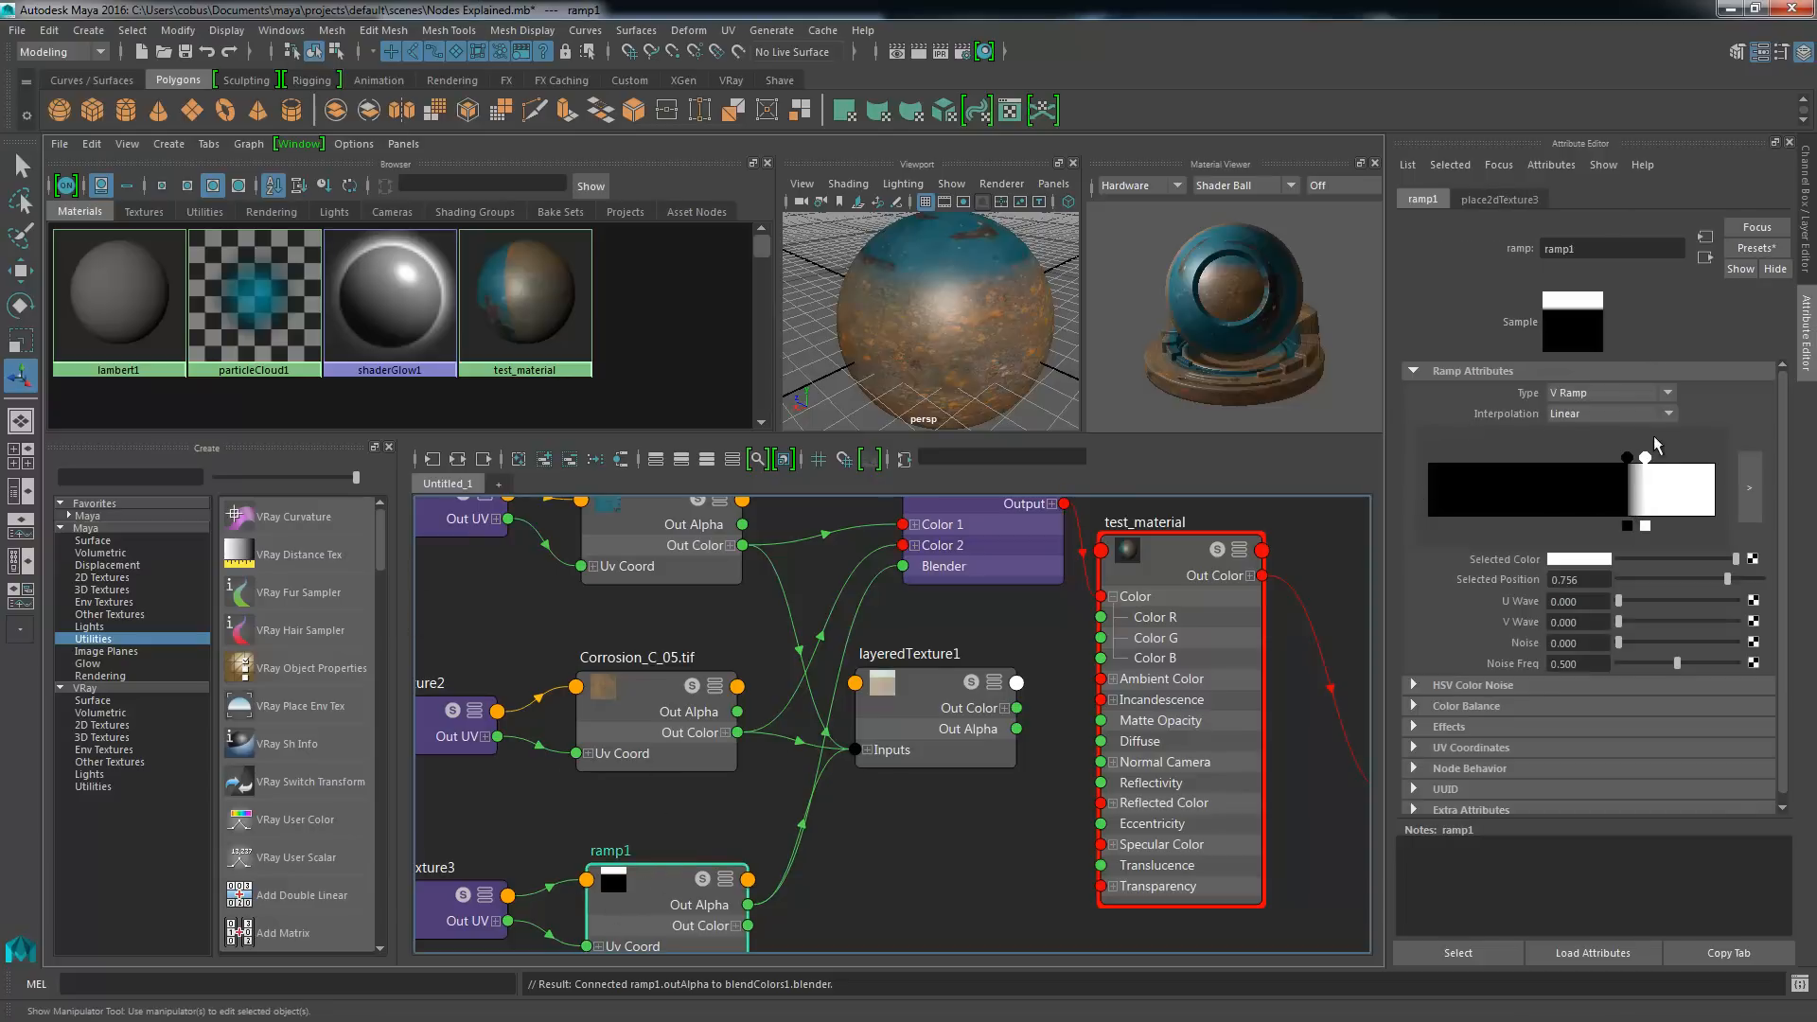
mouse_move(1626, 457)
mouse_down()
mouse_move(1554, 459)
mouse_move(1630, 459)
mouse_up()
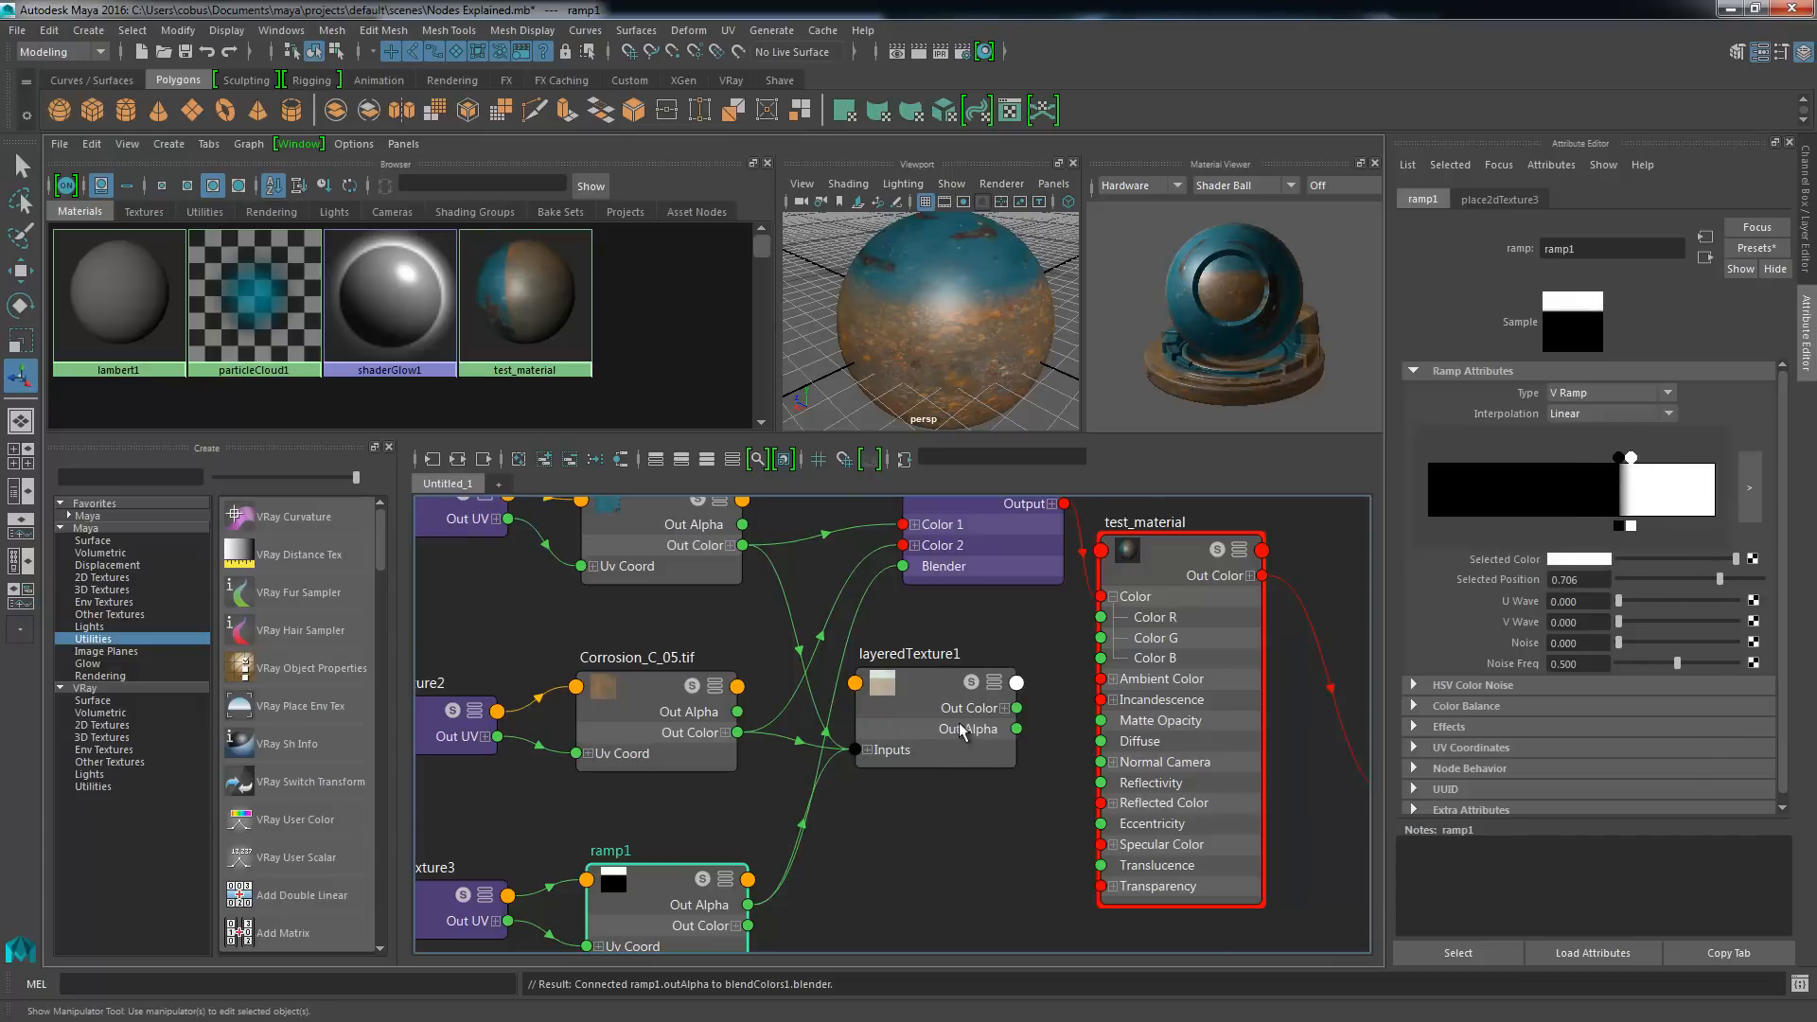
- Move ramp1 and its place2dTexture3 node up above the place2dTexture1 and file1 nodes
scroll(905, 757, down, 3)
shift+click(636, 823)
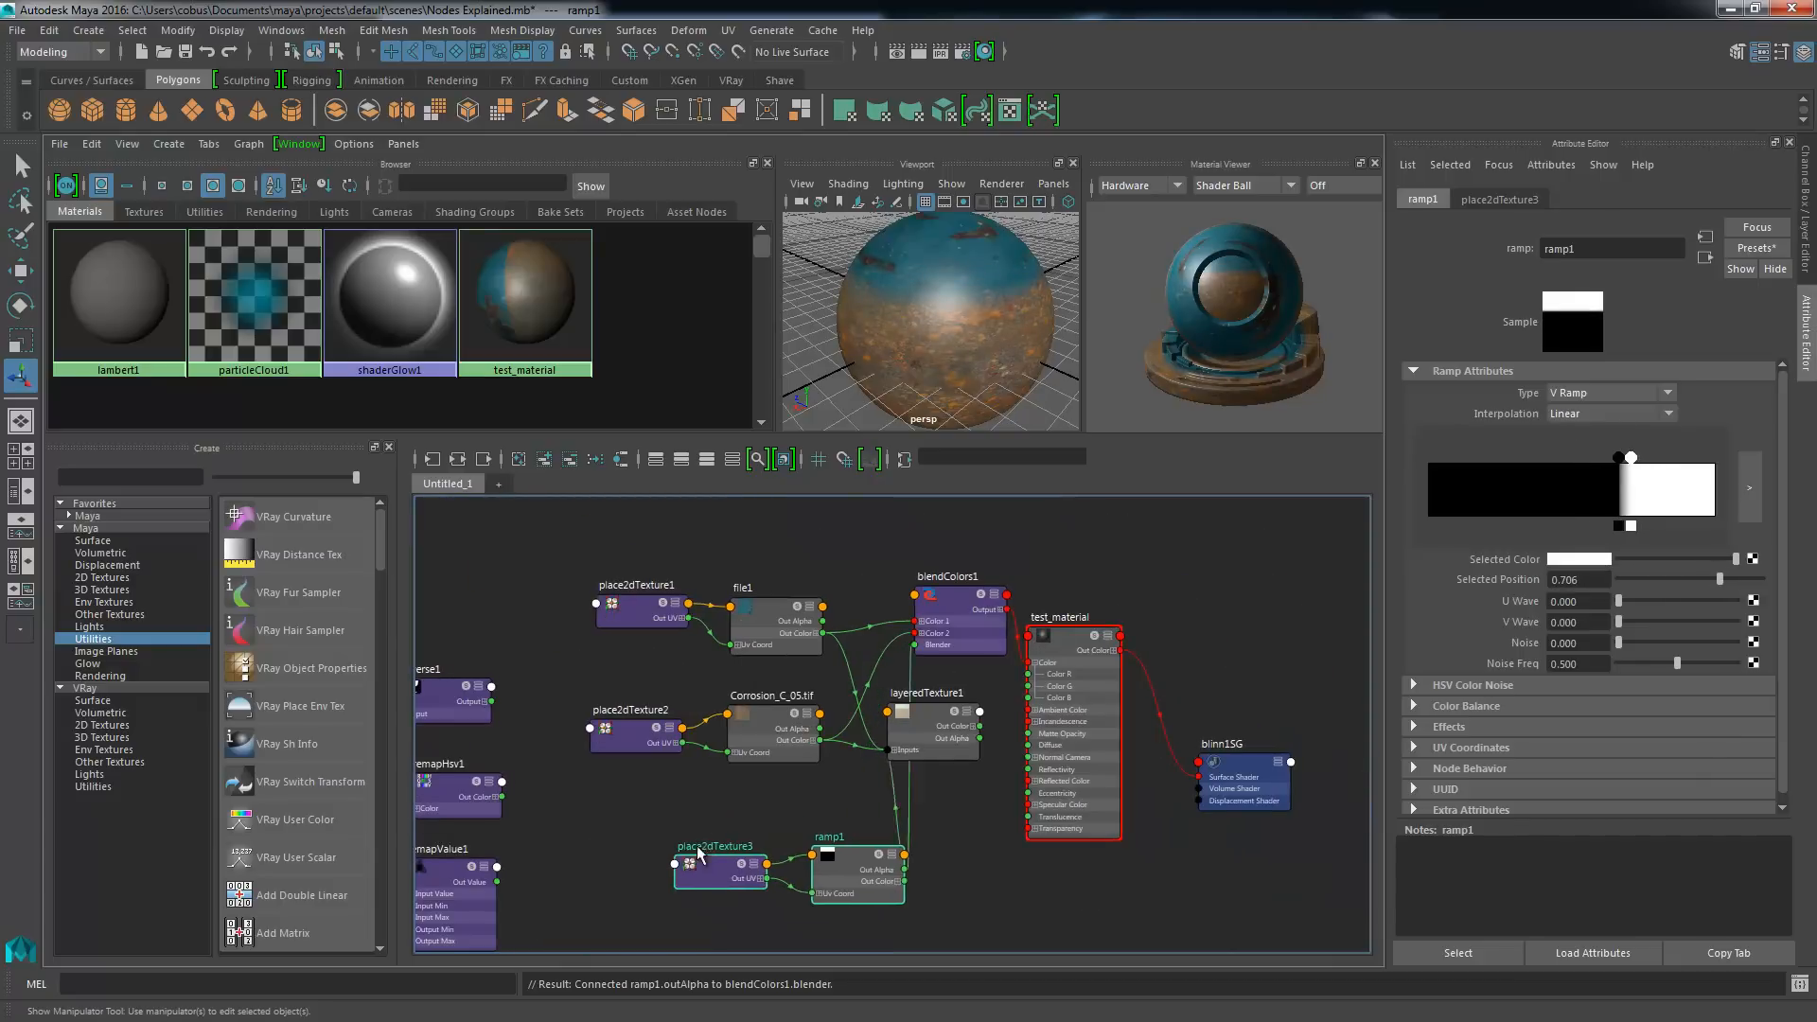
drag(728, 838, 759, 535)
alt+middle_drag(830, 533, 800, 678)
scroll(799, 678, up, 2)
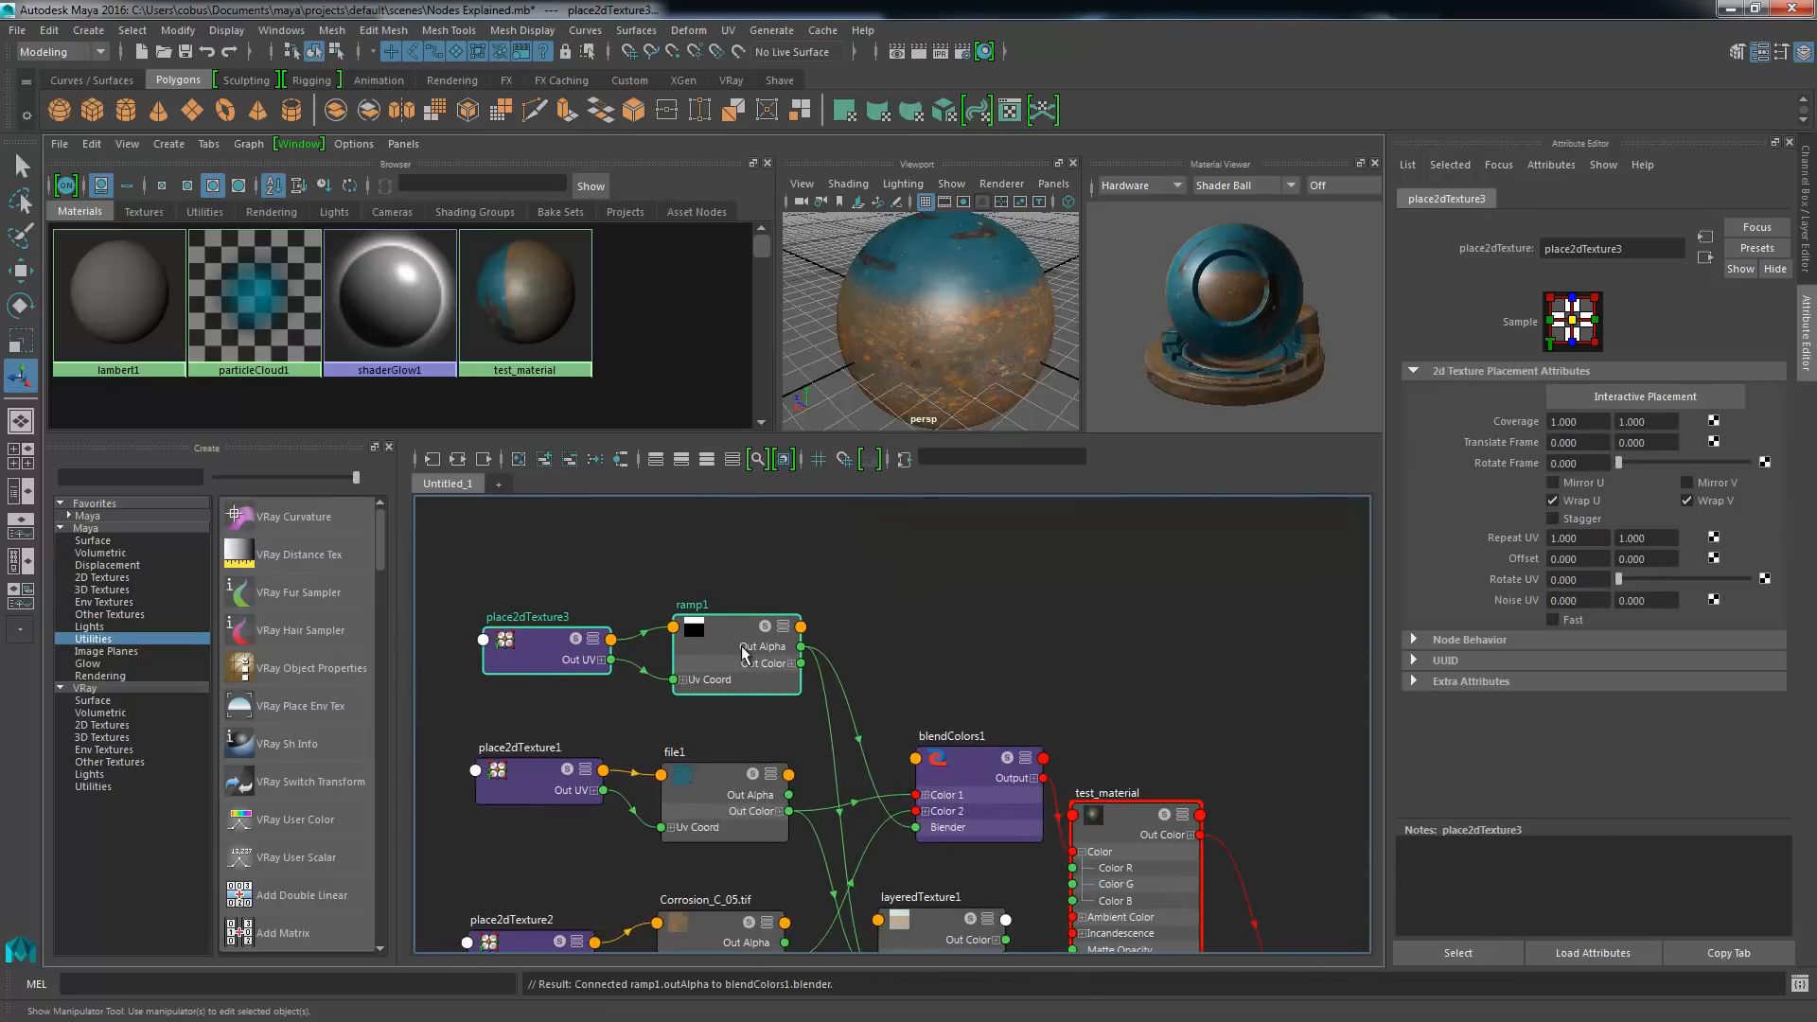
- Display layeredTexture1's layers and blend attributes
alt+middle_drag(941, 704, 941, 515)
scroll(1026, 884, up, 3)
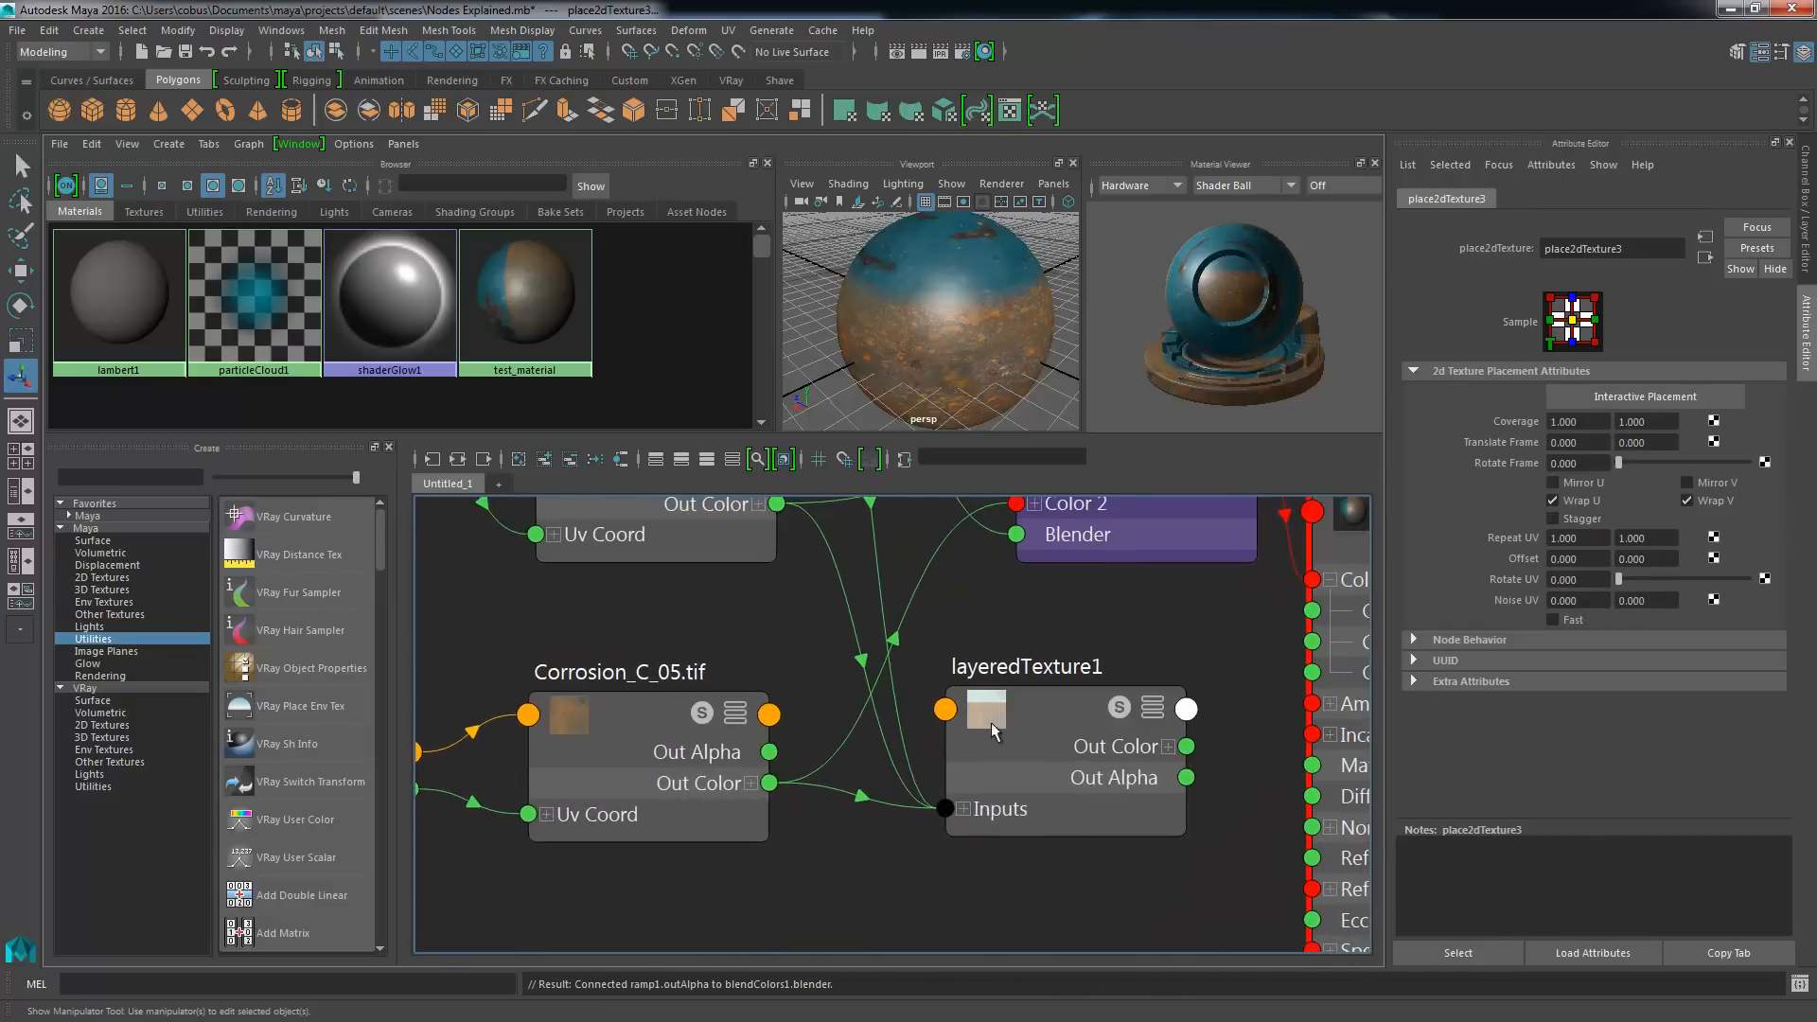
alt+middle_drag(990, 723, 788, 844)
scroll(1041, 558, down, 3)
alt+middle_drag(1040, 558, 1086, 629)
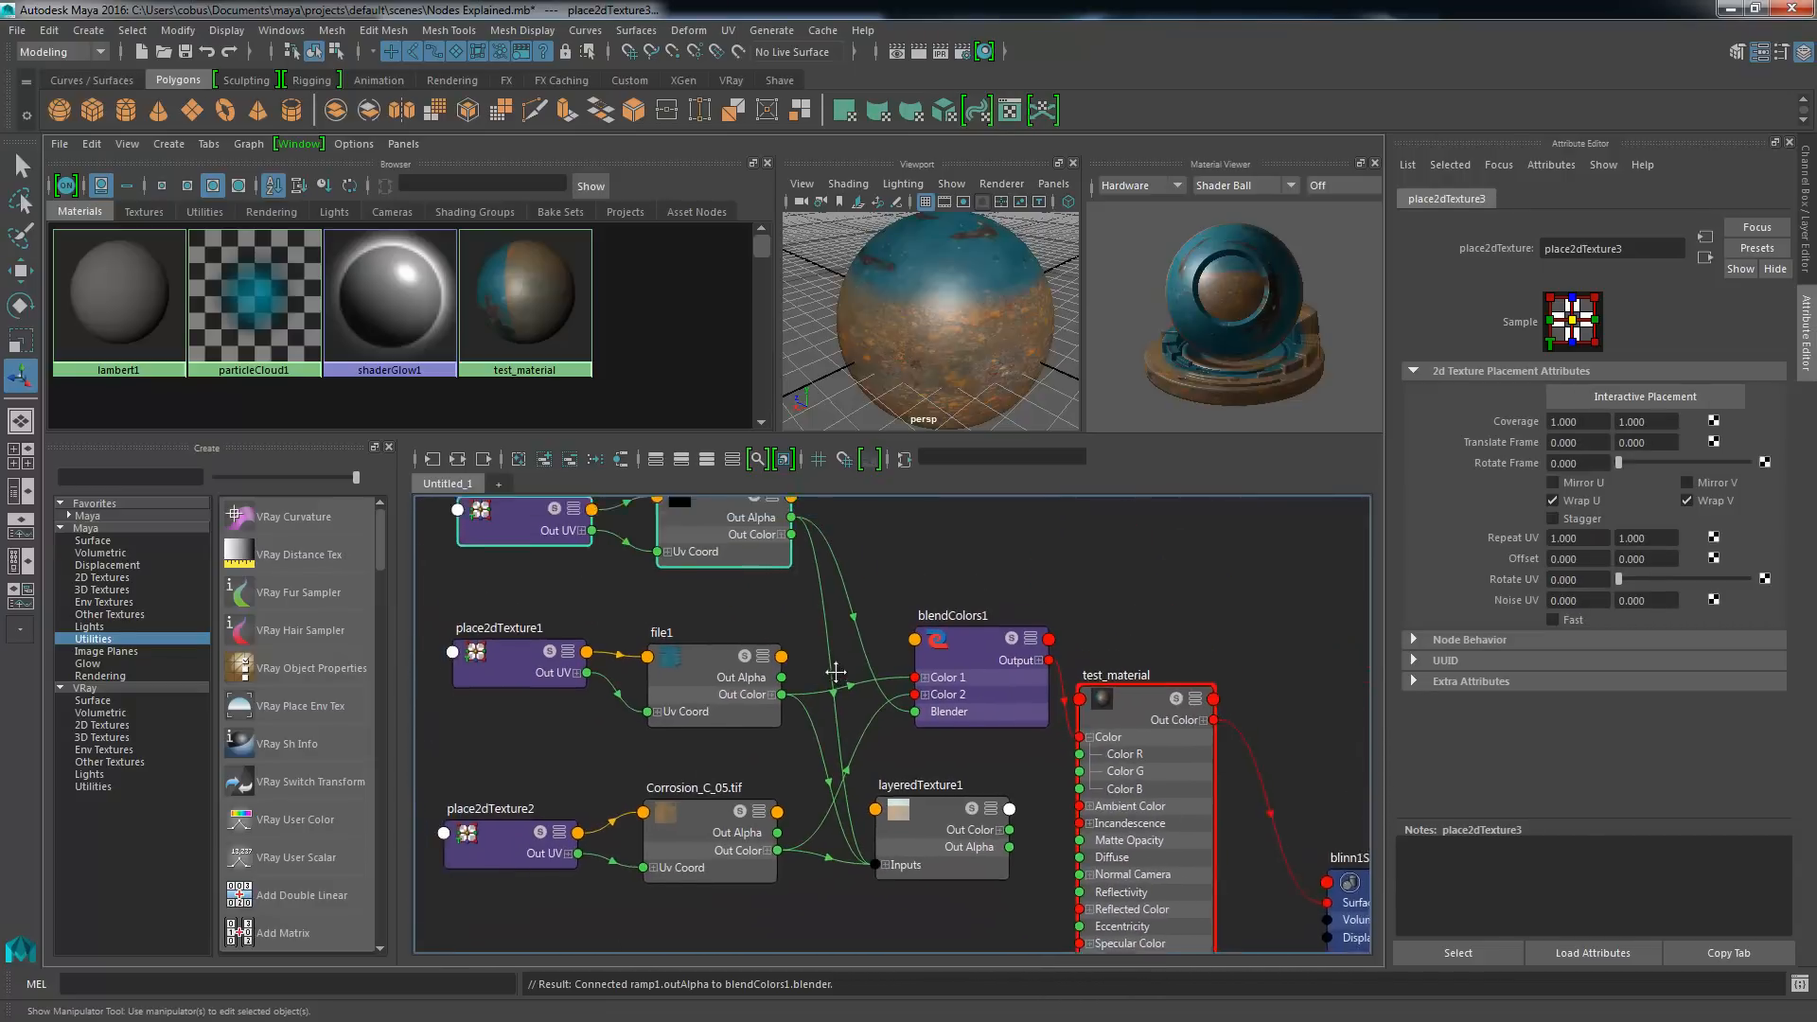
click(895, 811)
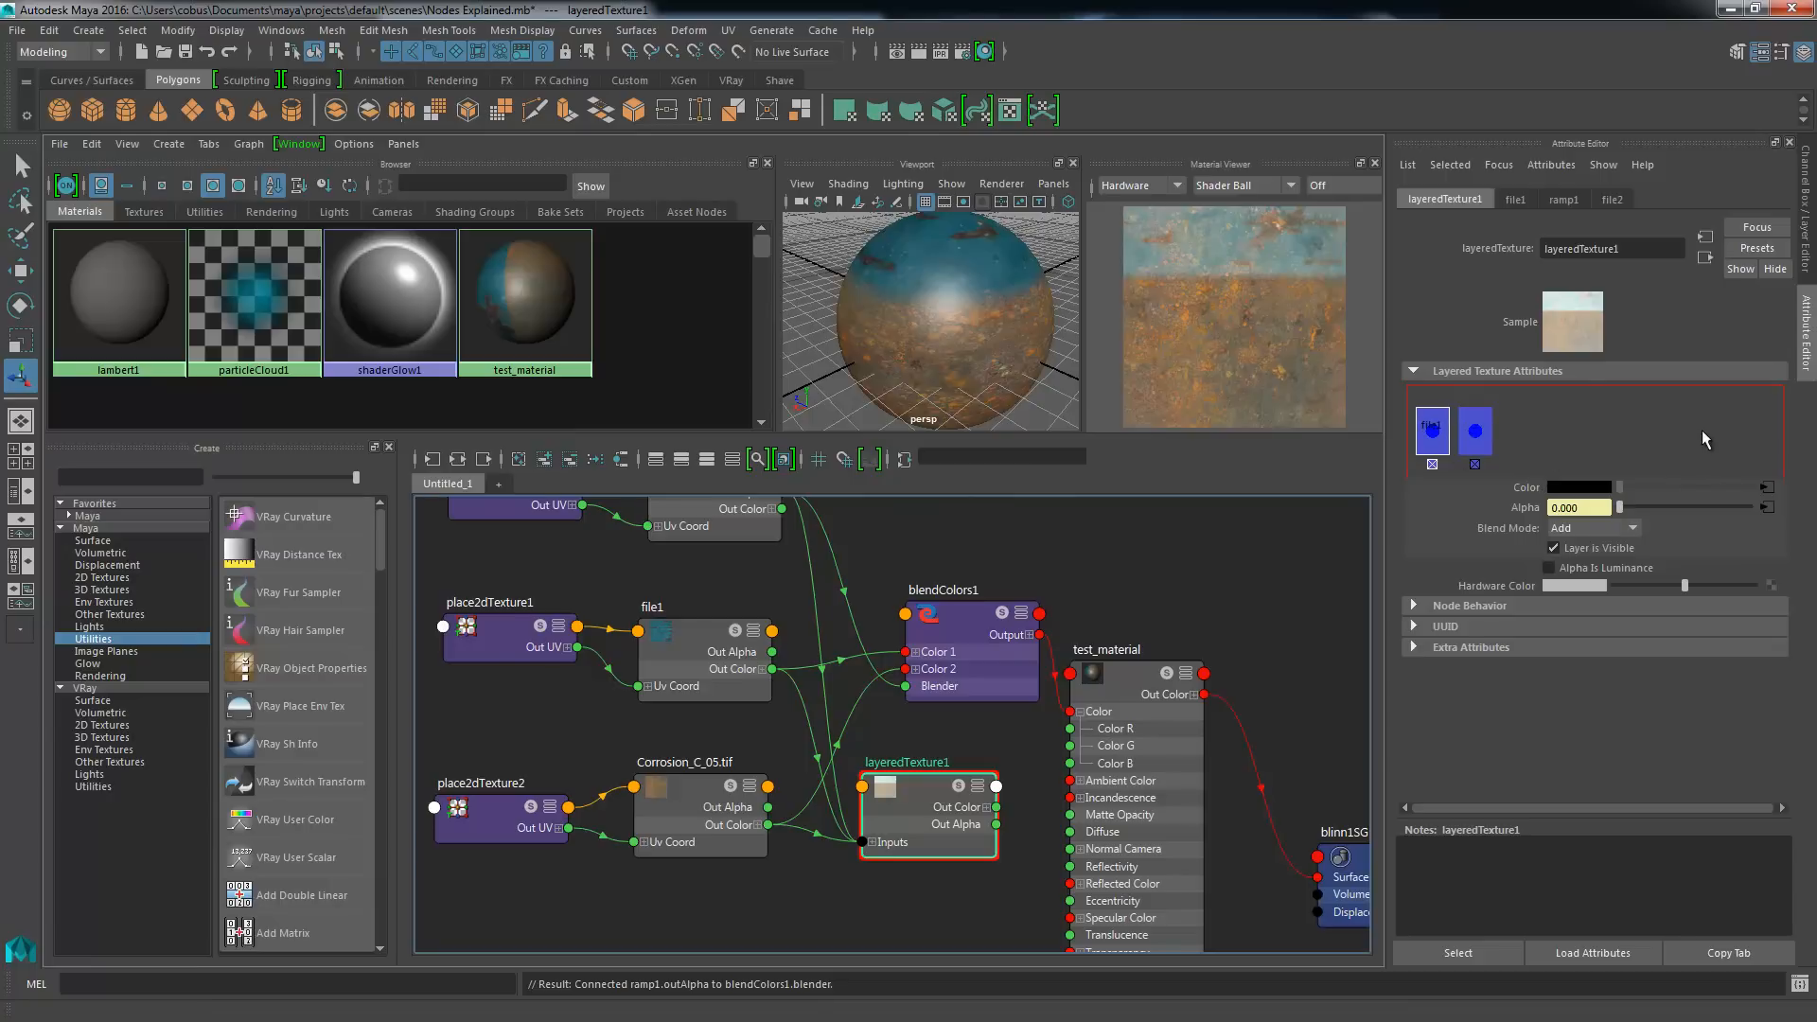
- Move blendColors1 away from test_material so it sits directly above layeredTexture1
alt+middle_drag(1145, 528, 1184, 568)
click(970, 685)
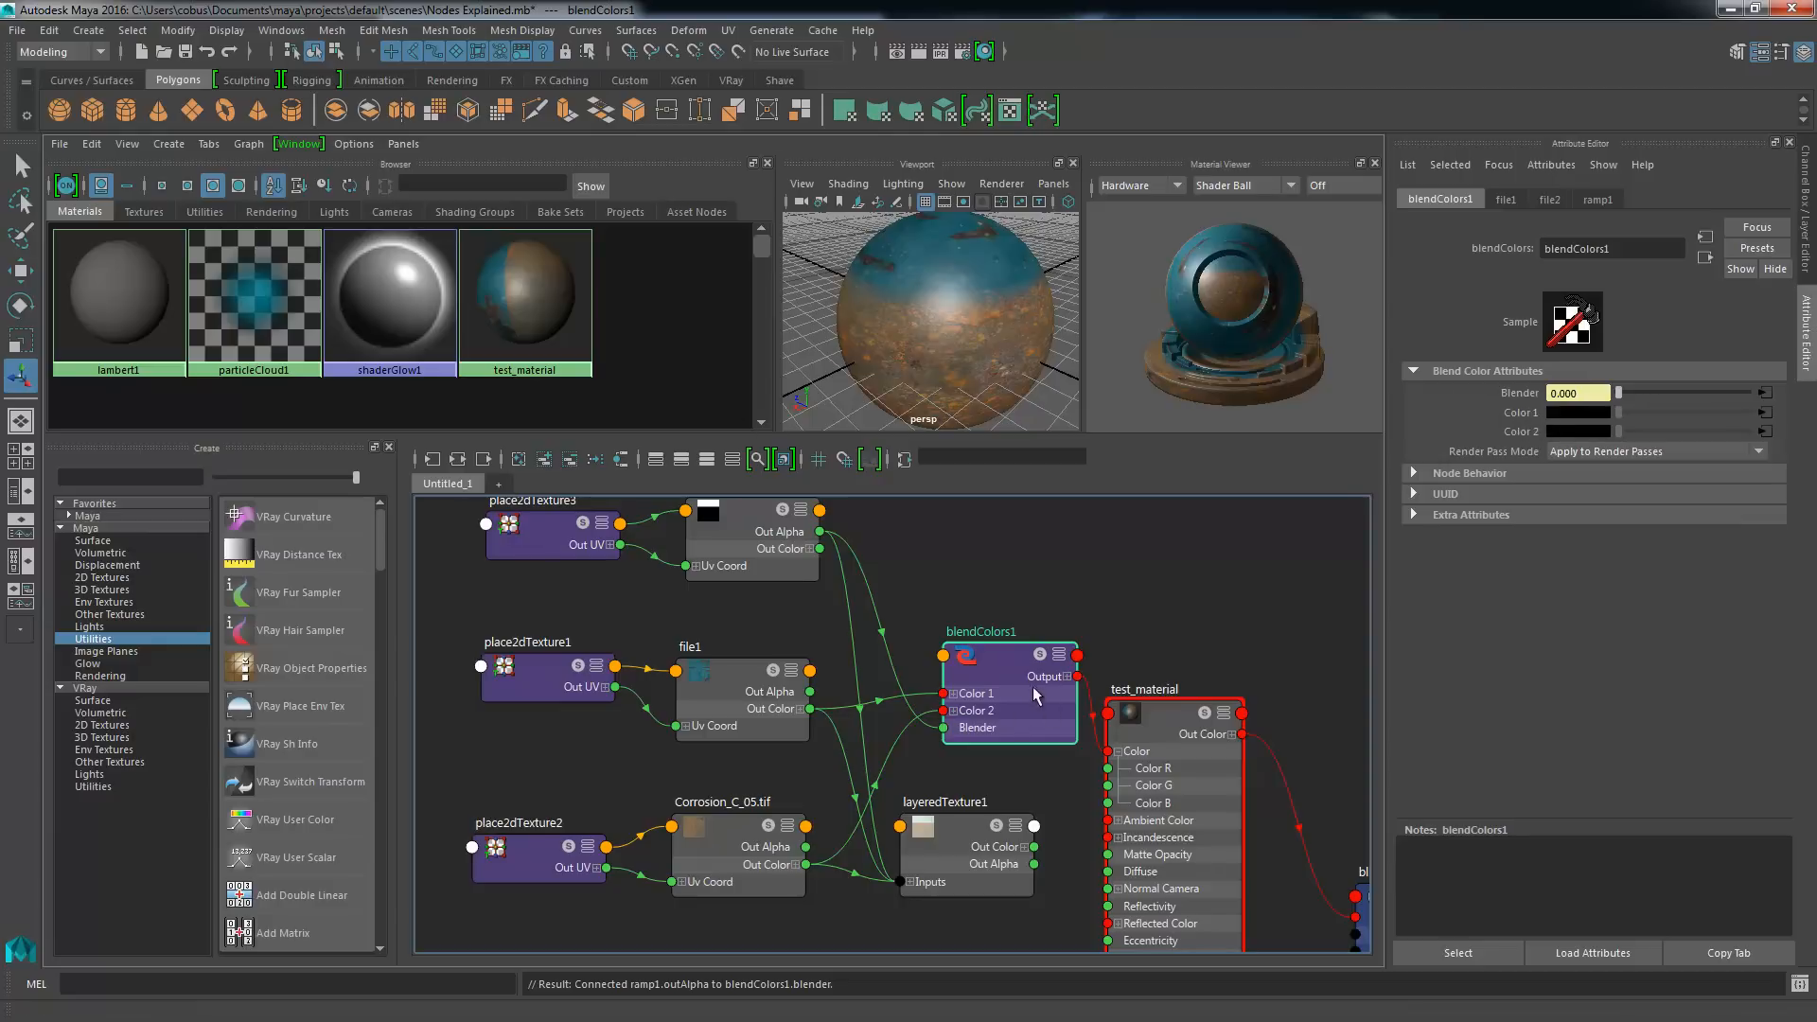
drag(1036, 695, 979, 700)
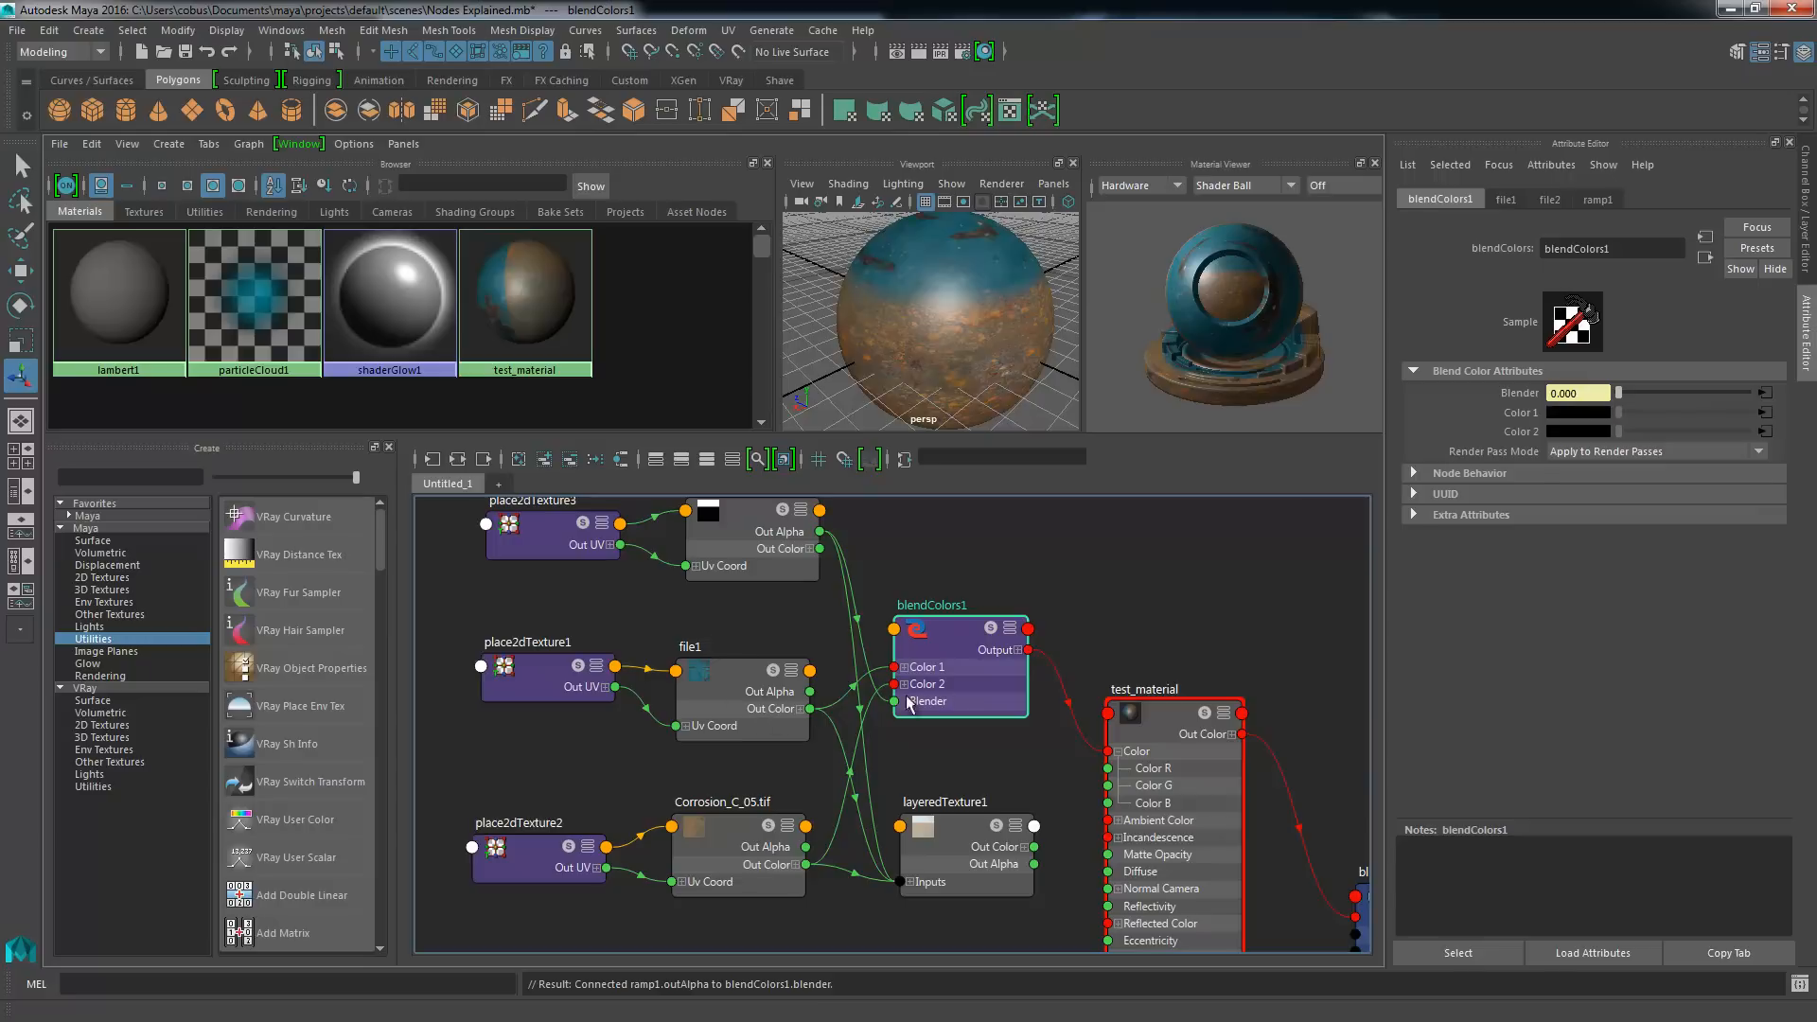
drag(943, 676, 948, 672)
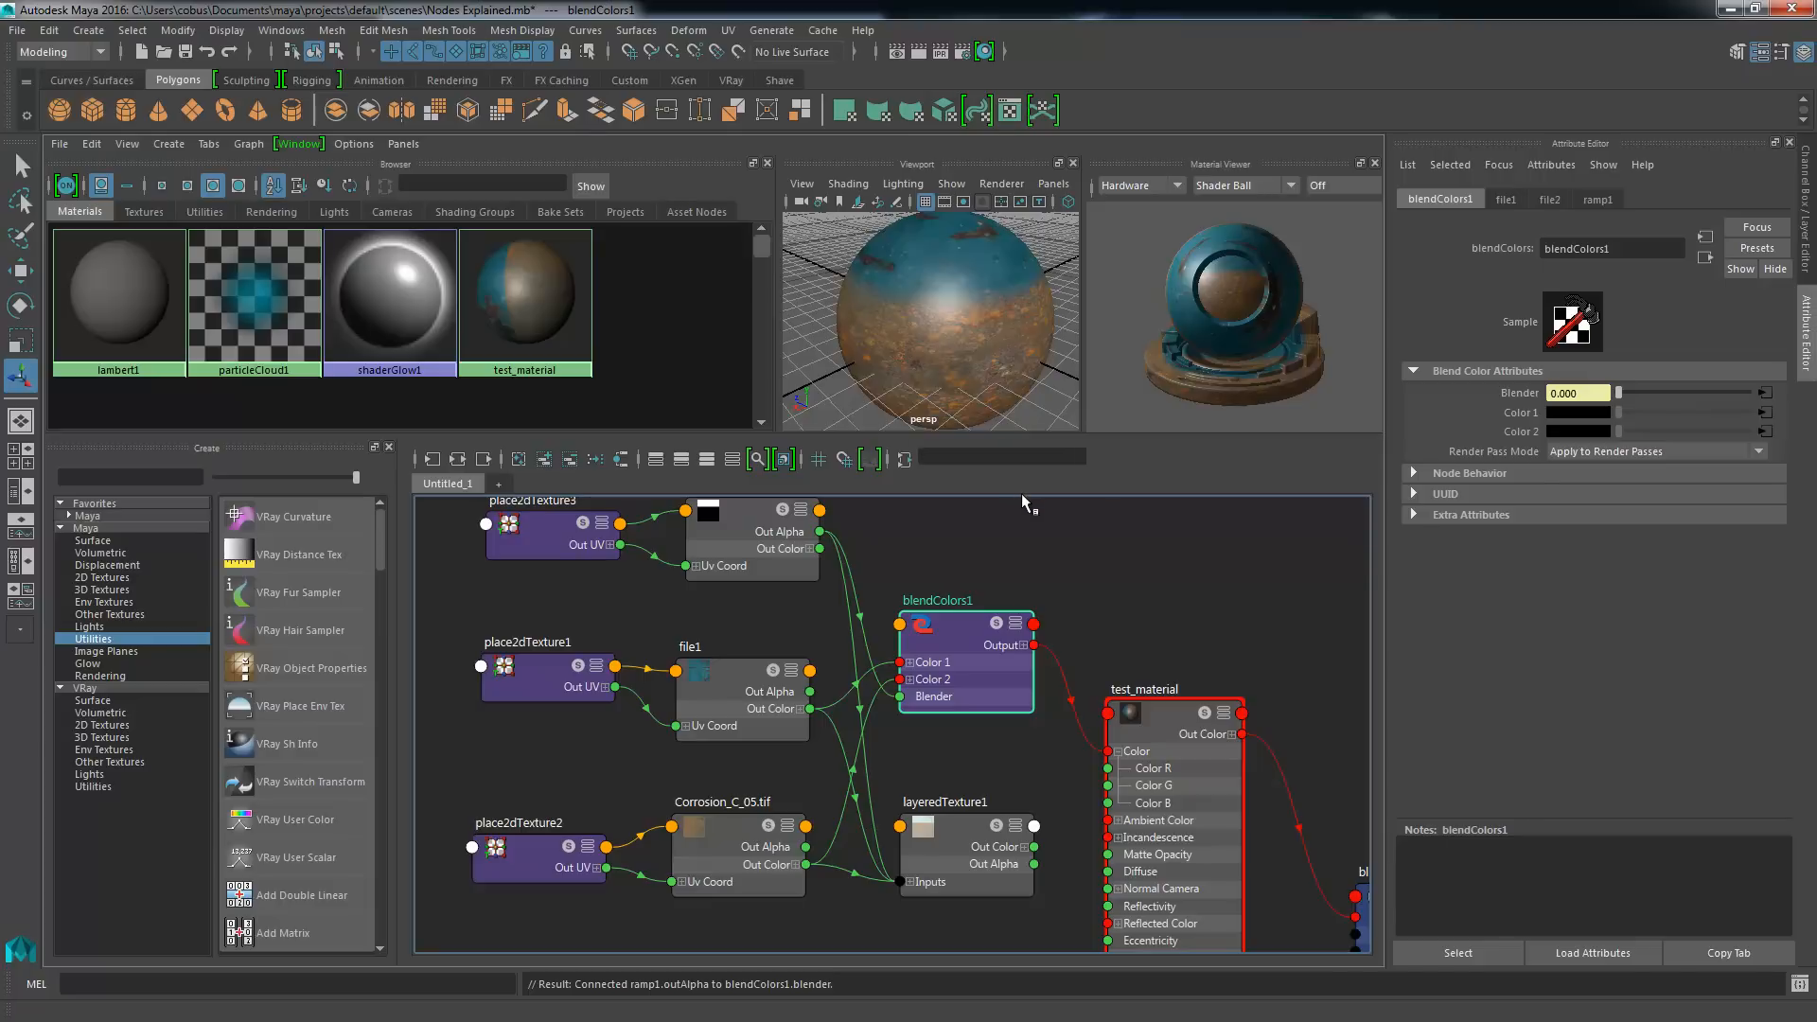
- Compare layeredTexture1's attributes with those of blendColors1 and examine the blend node's connection to test_material's Color
middle_drag(1105, 613, 1090, 656)
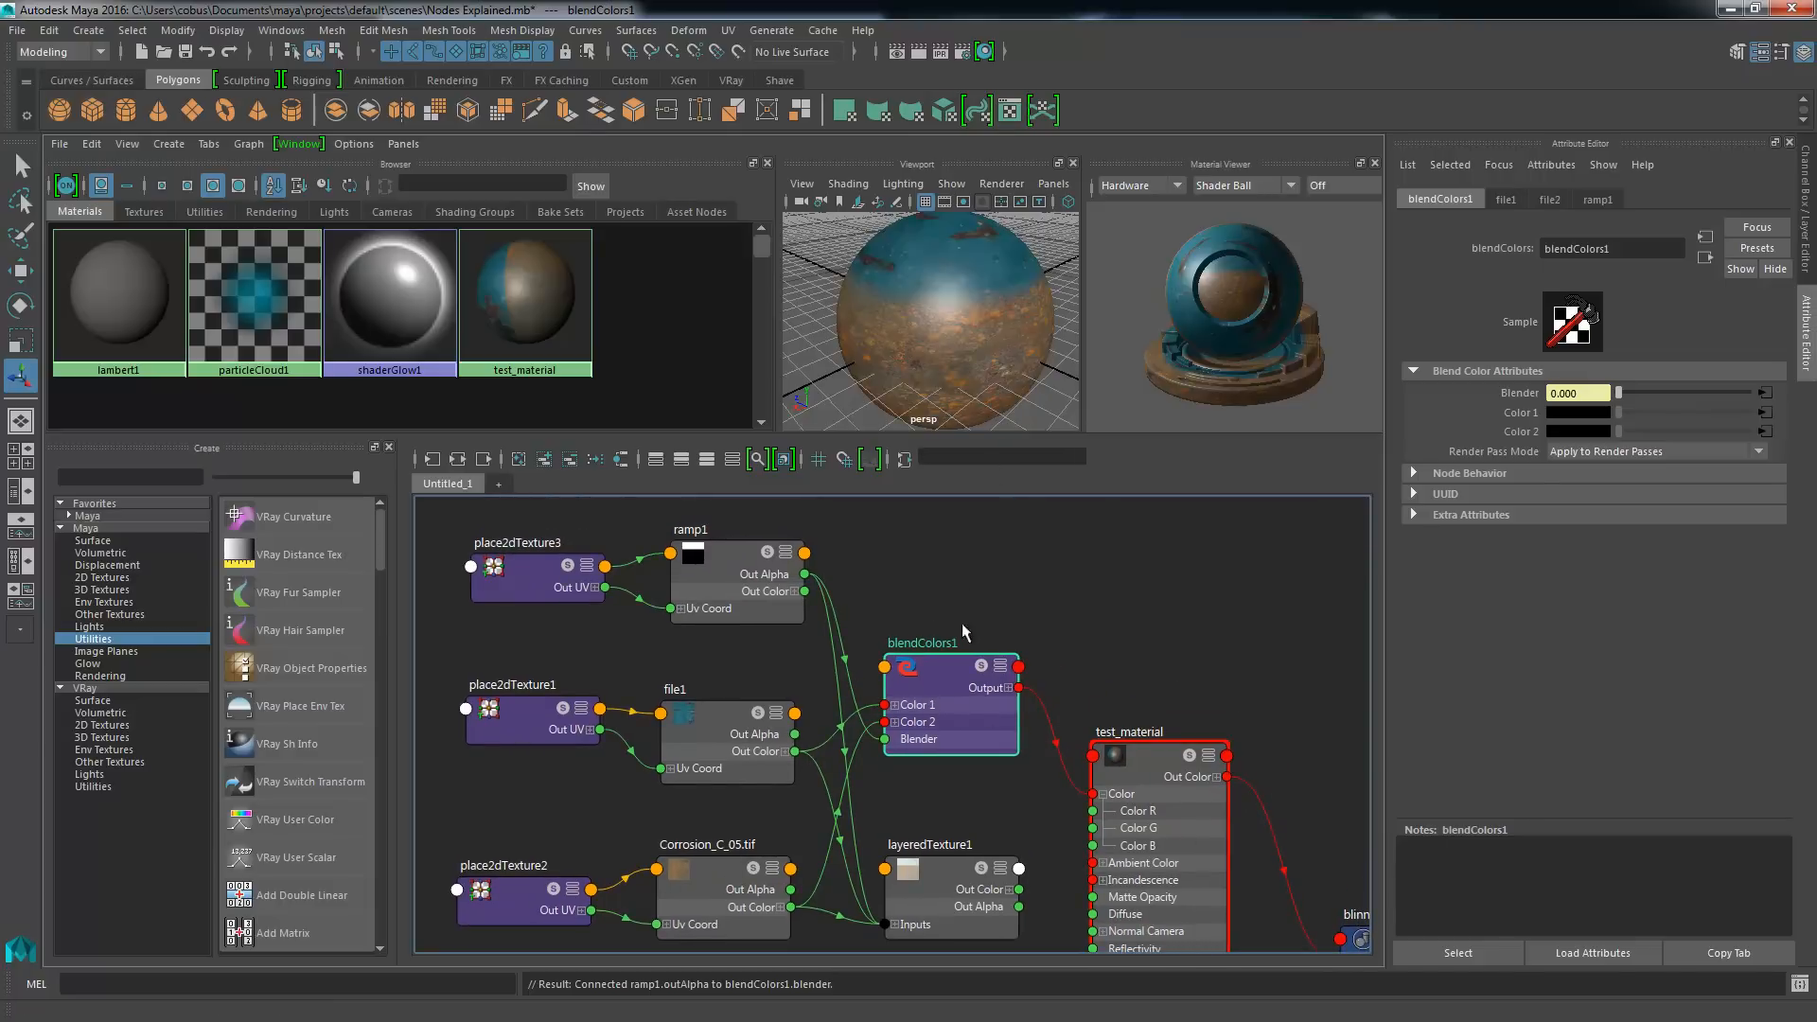
middle_drag(887, 767, 933, 683)
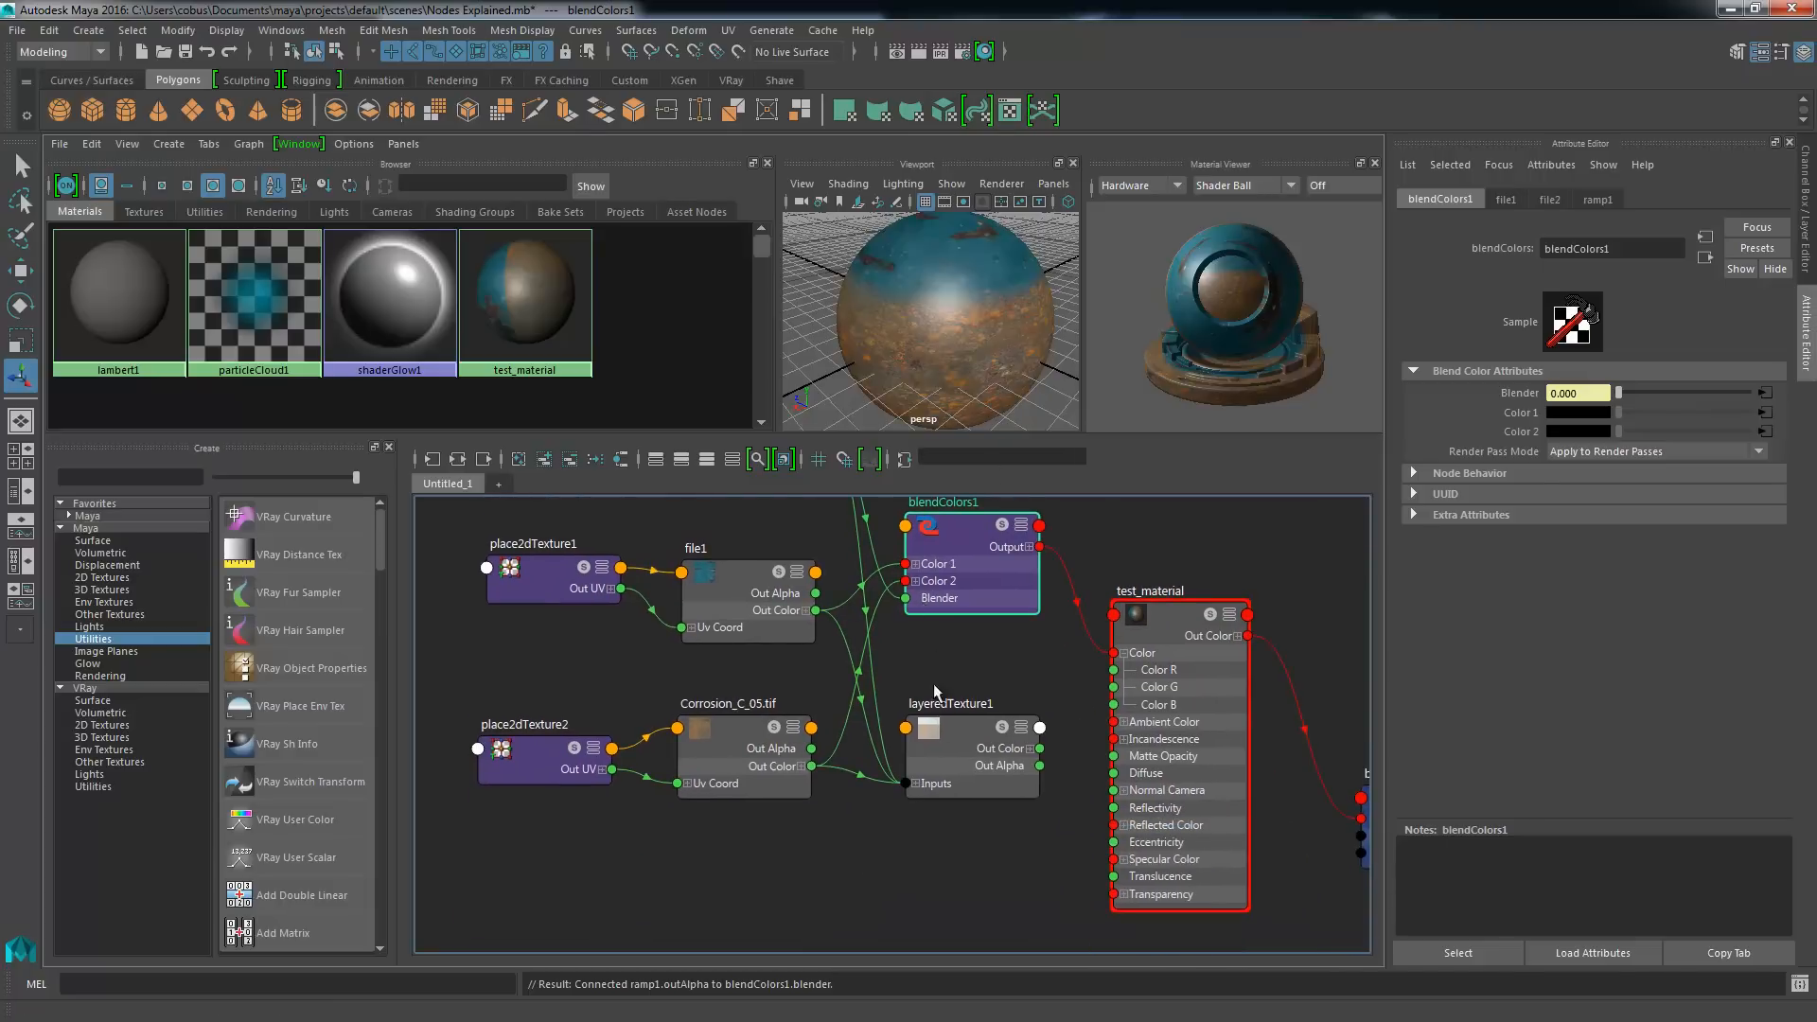
click(952, 741)
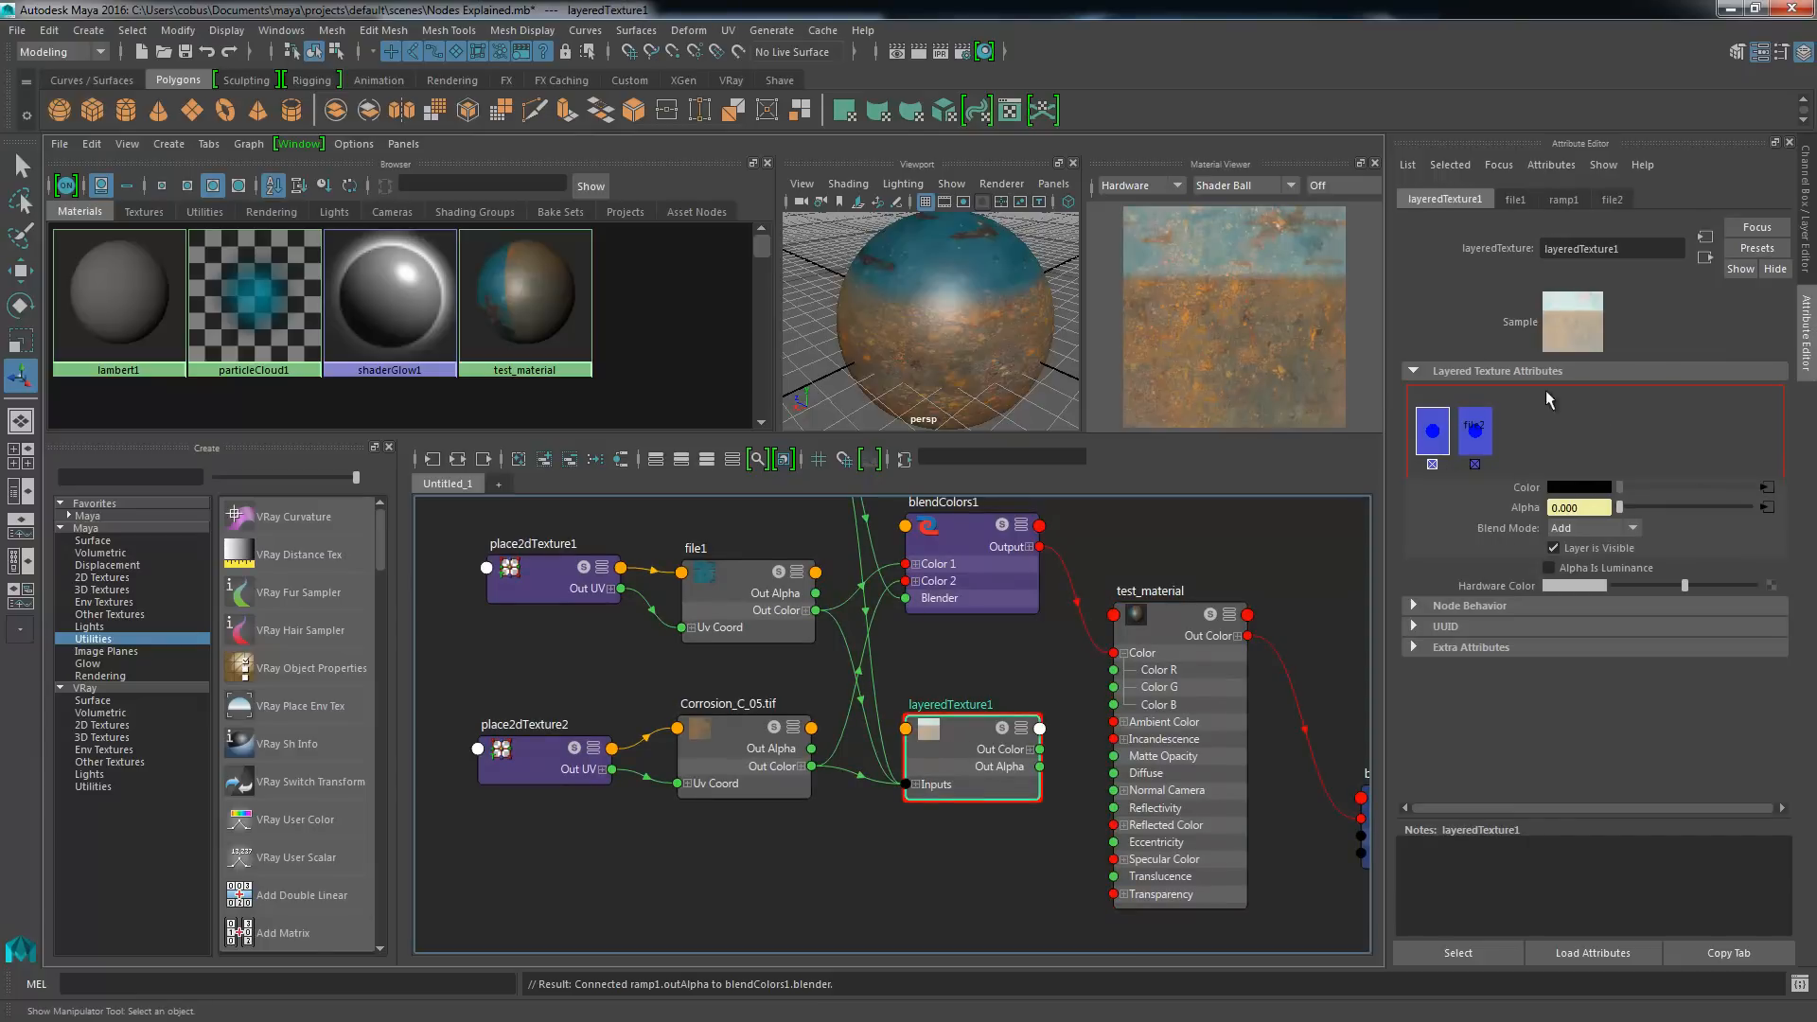
alt+middle_drag(914, 520, 919, 617)
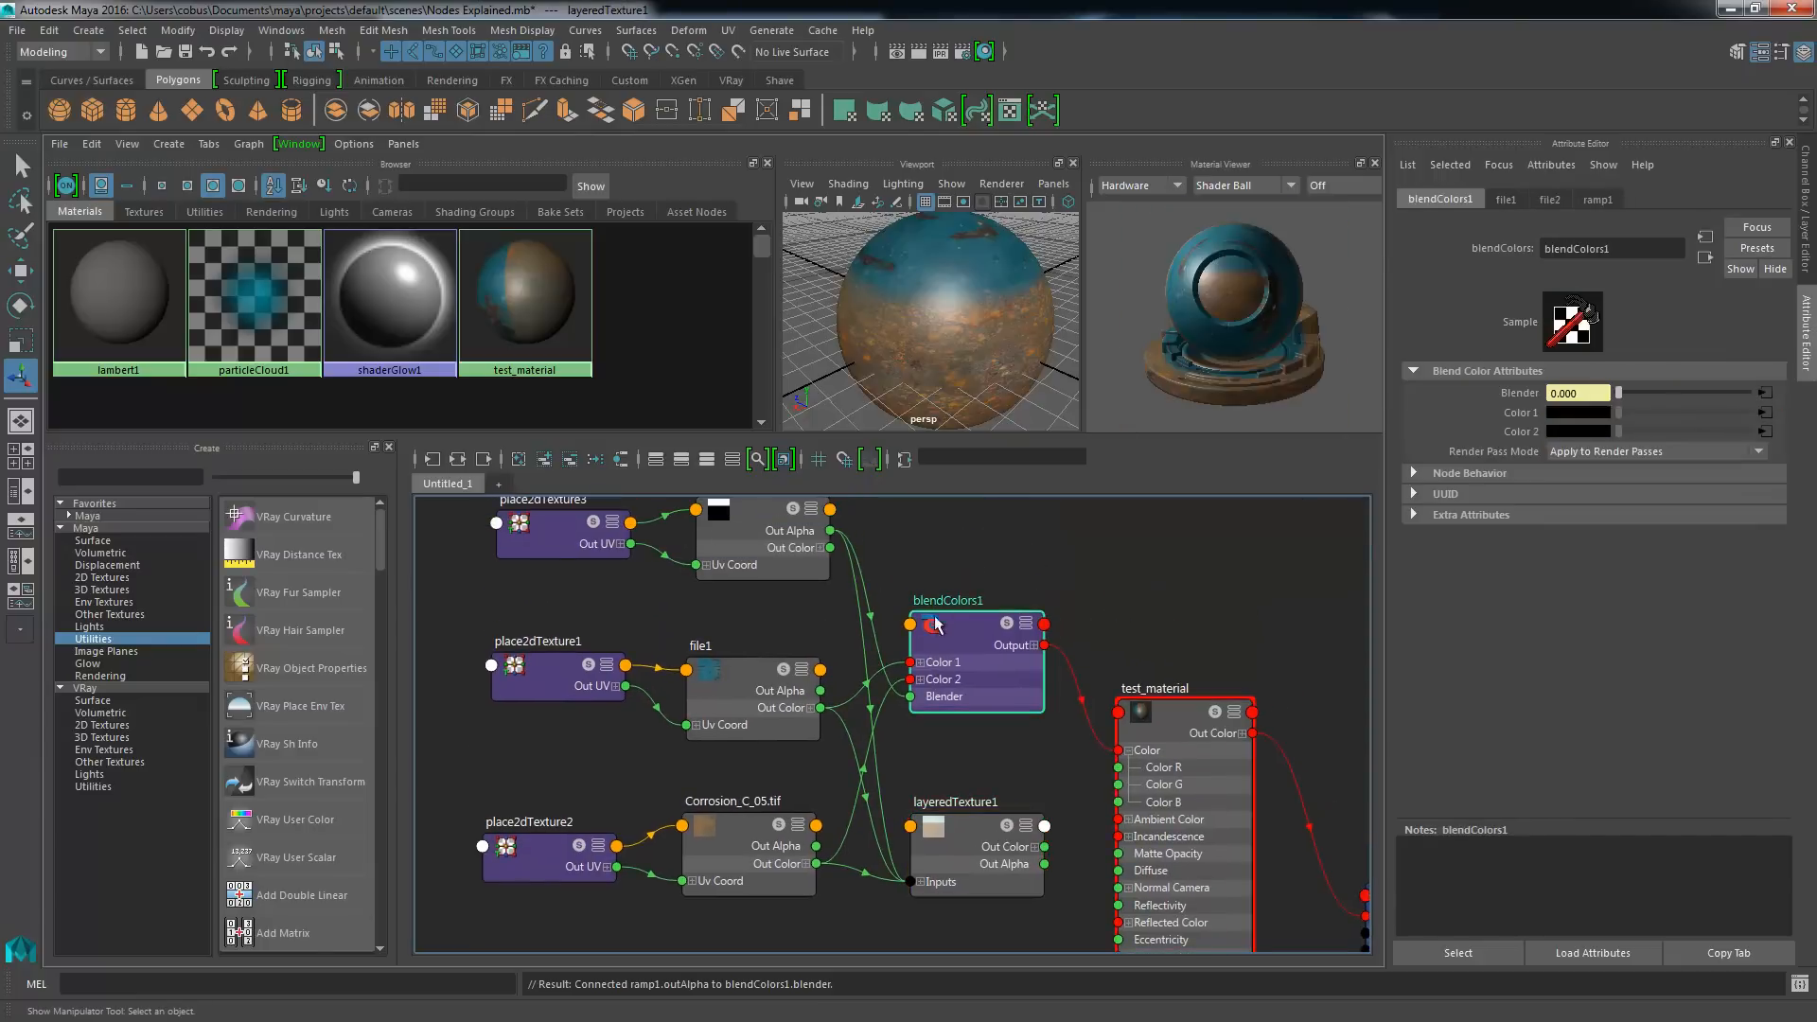
click(920, 617)
scroll(1002, 681, down, 3)
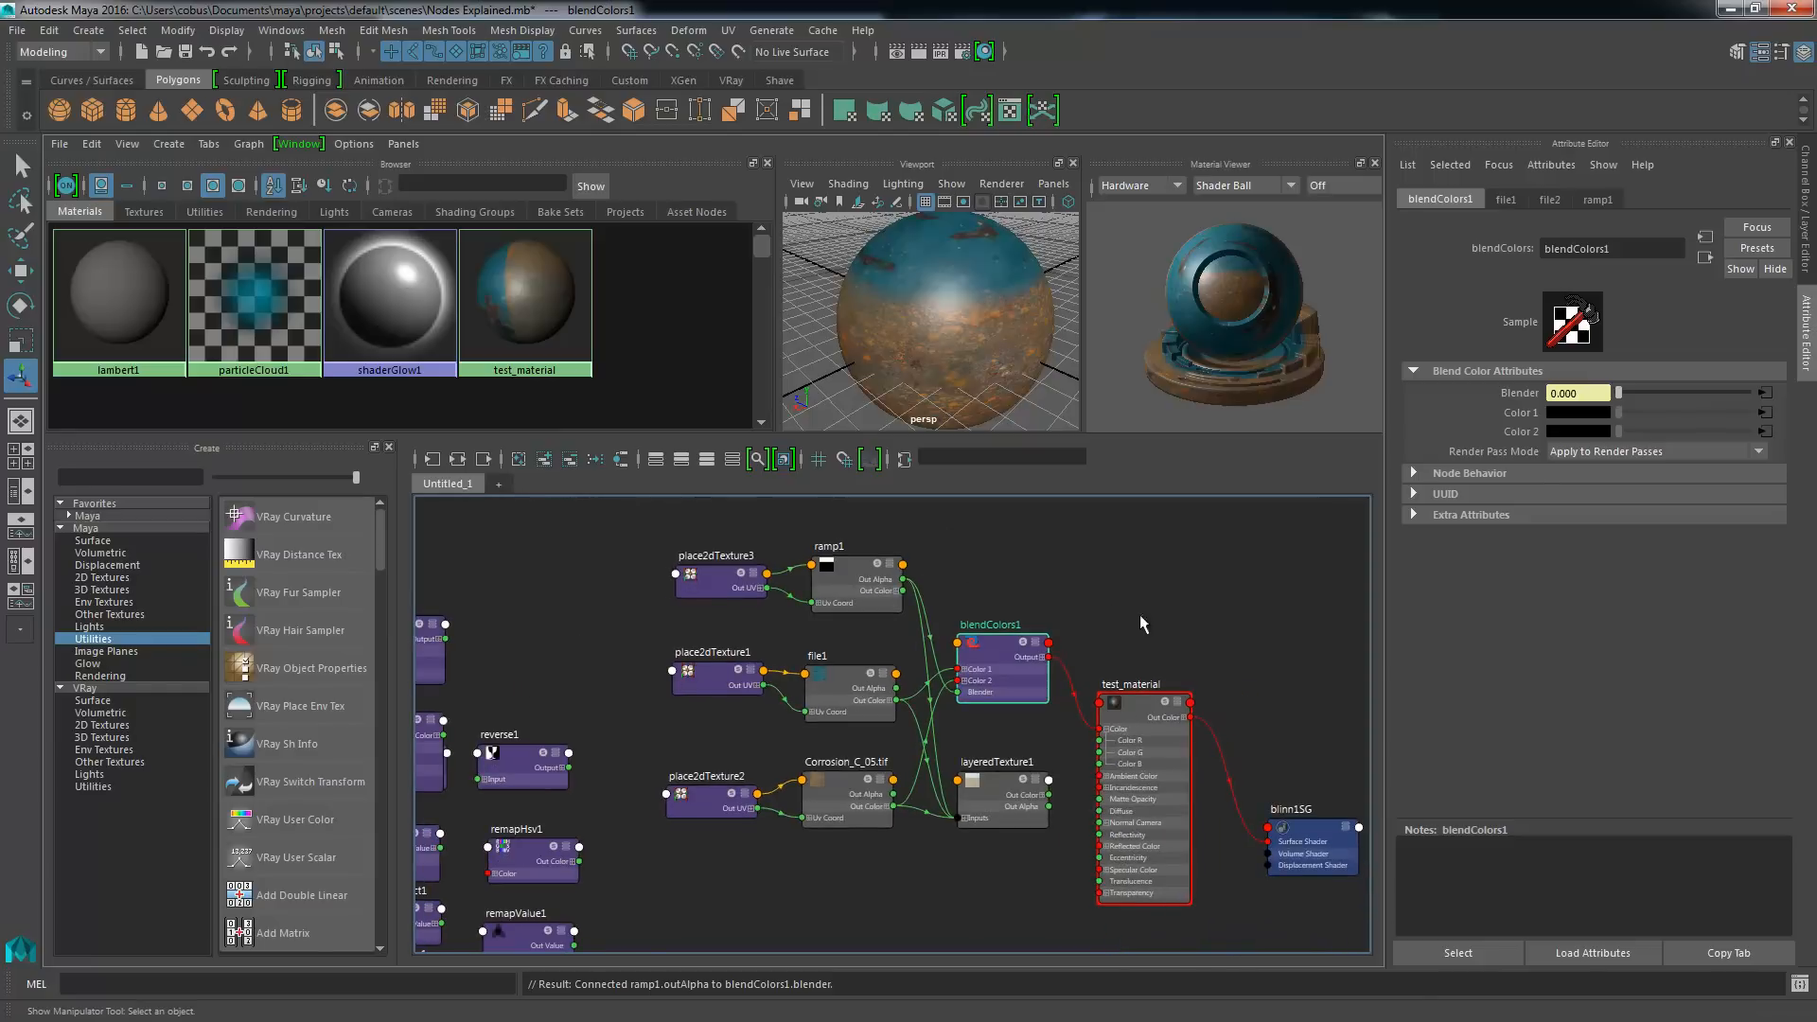
scroll(1085, 644, up, 3)
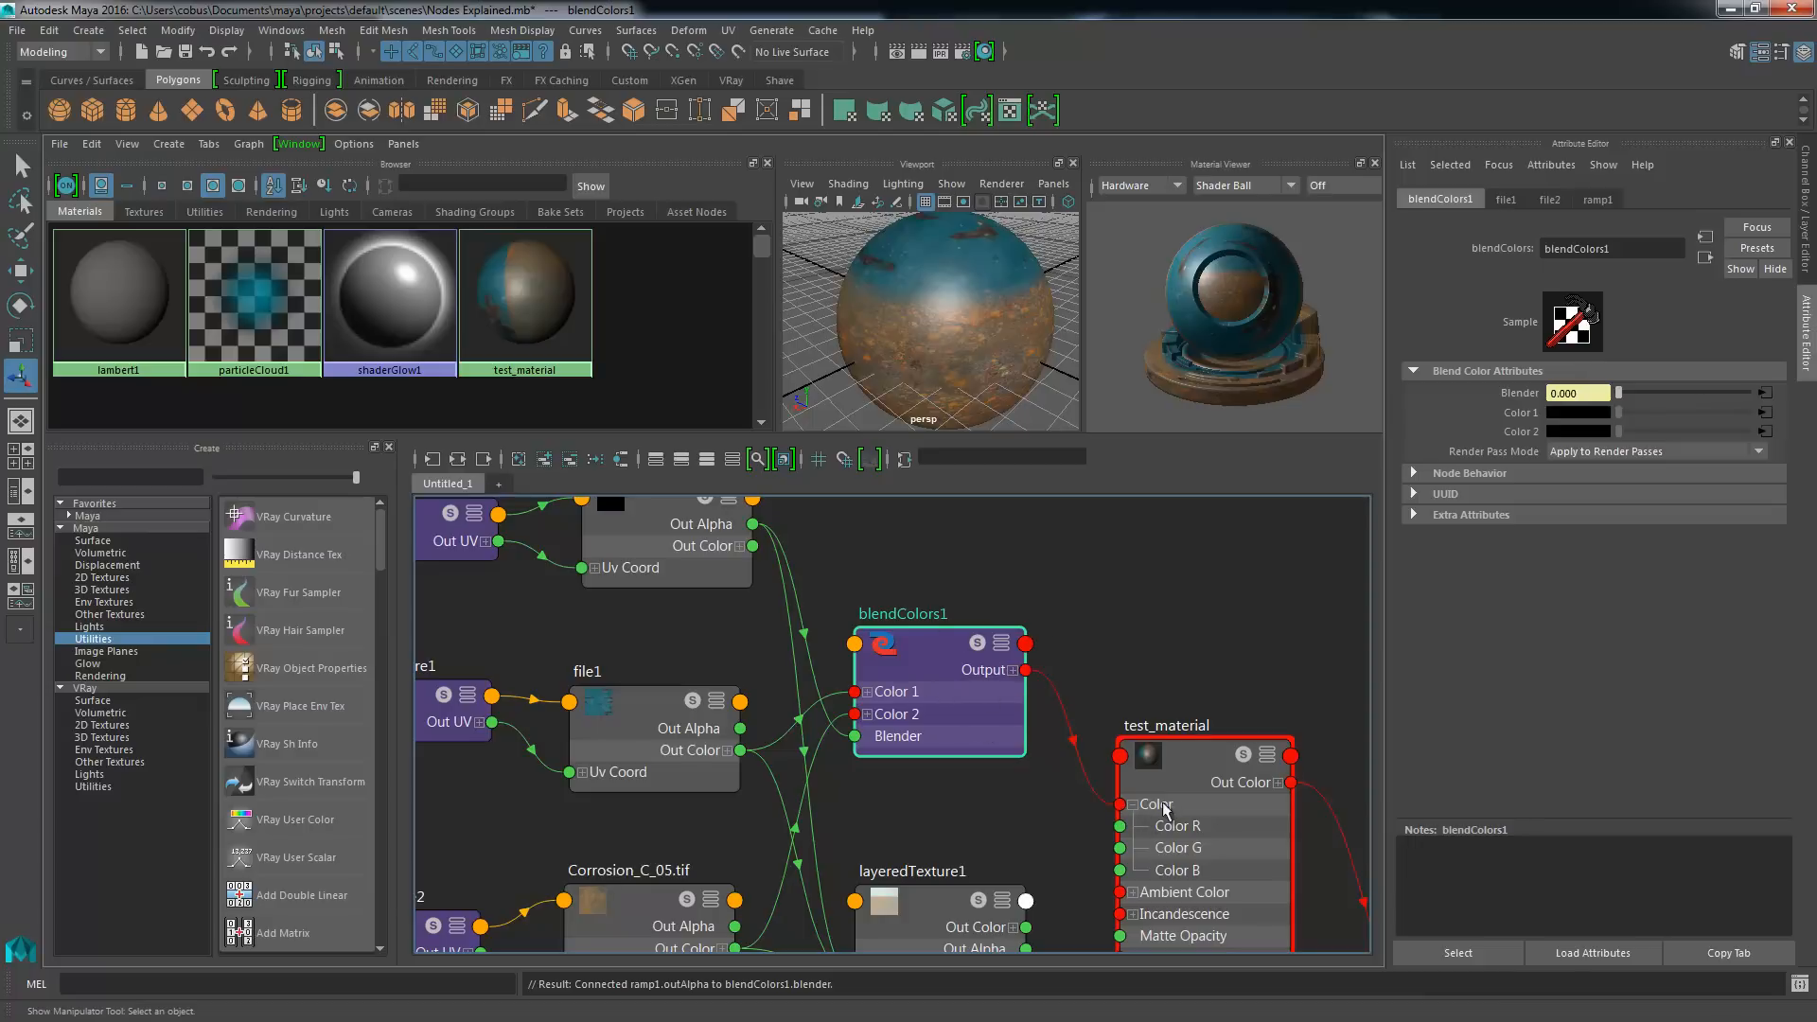
scroll(1118, 743, down, 3)
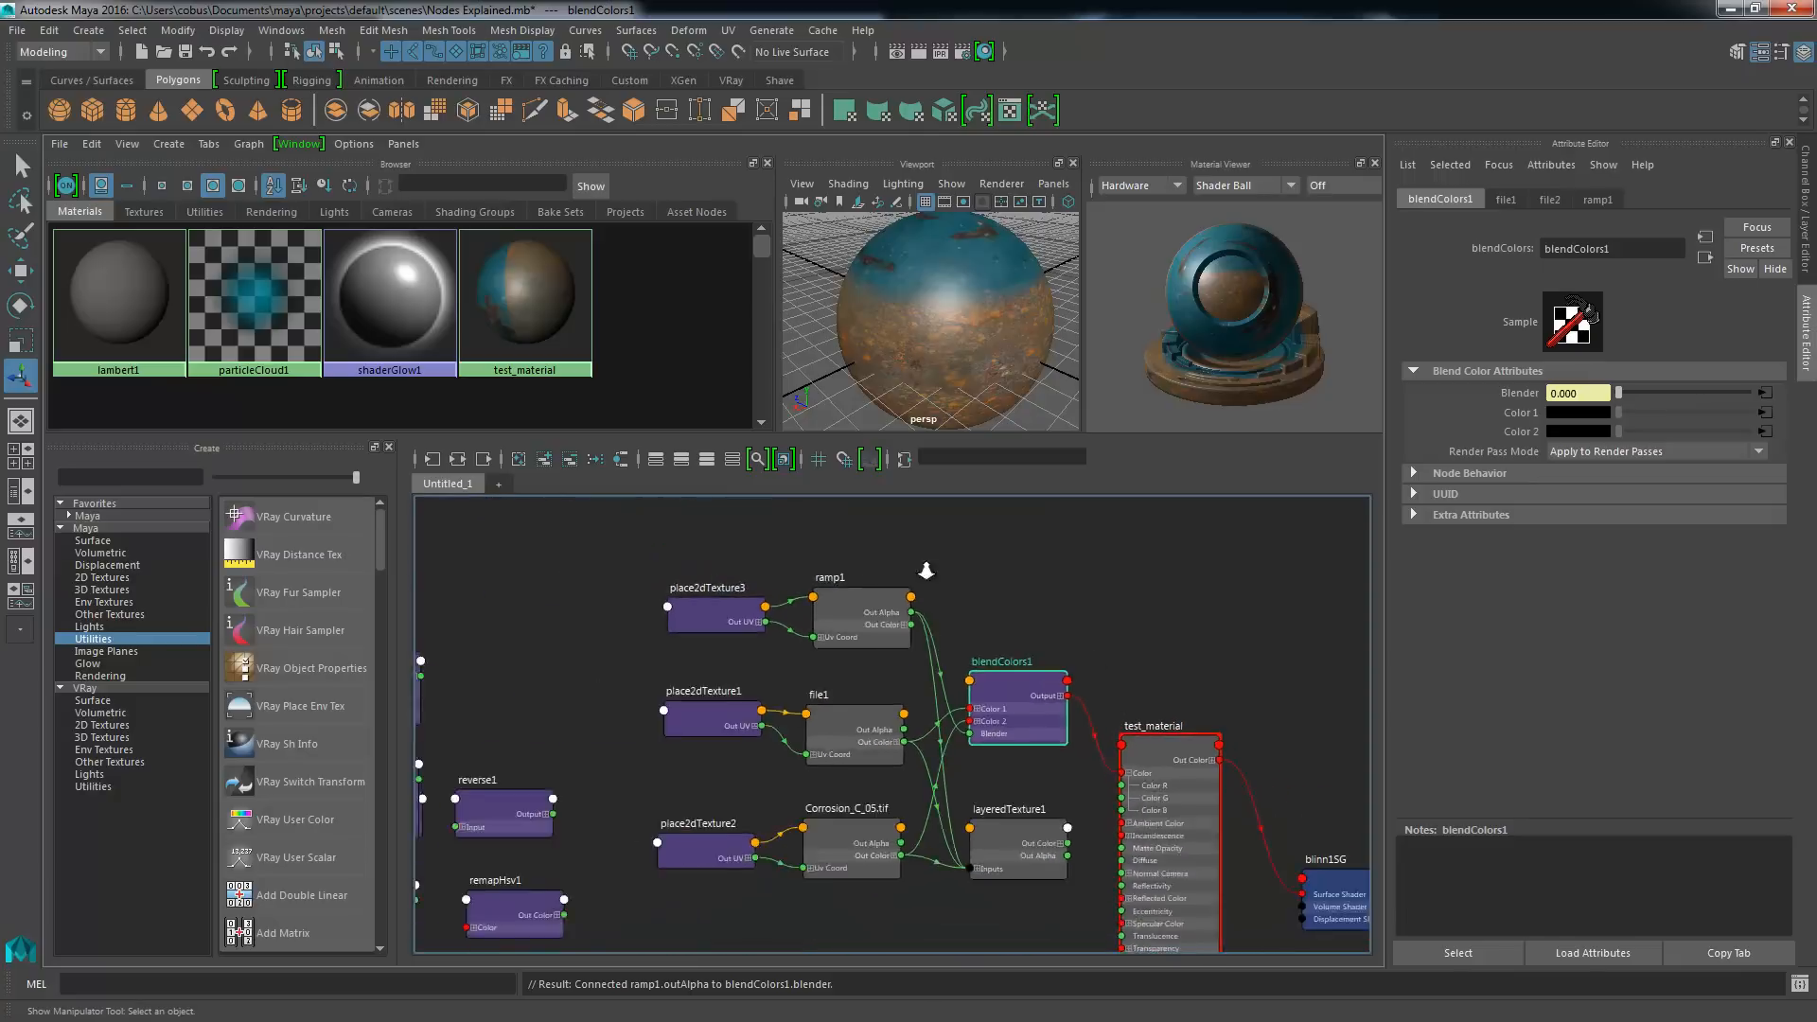
- Move test_material and its blinn1SG node farther away from the blendColors1 and layeredTexture1 nodes, making room in the graph
alt+middle_drag(1057, 730, 972, 556)
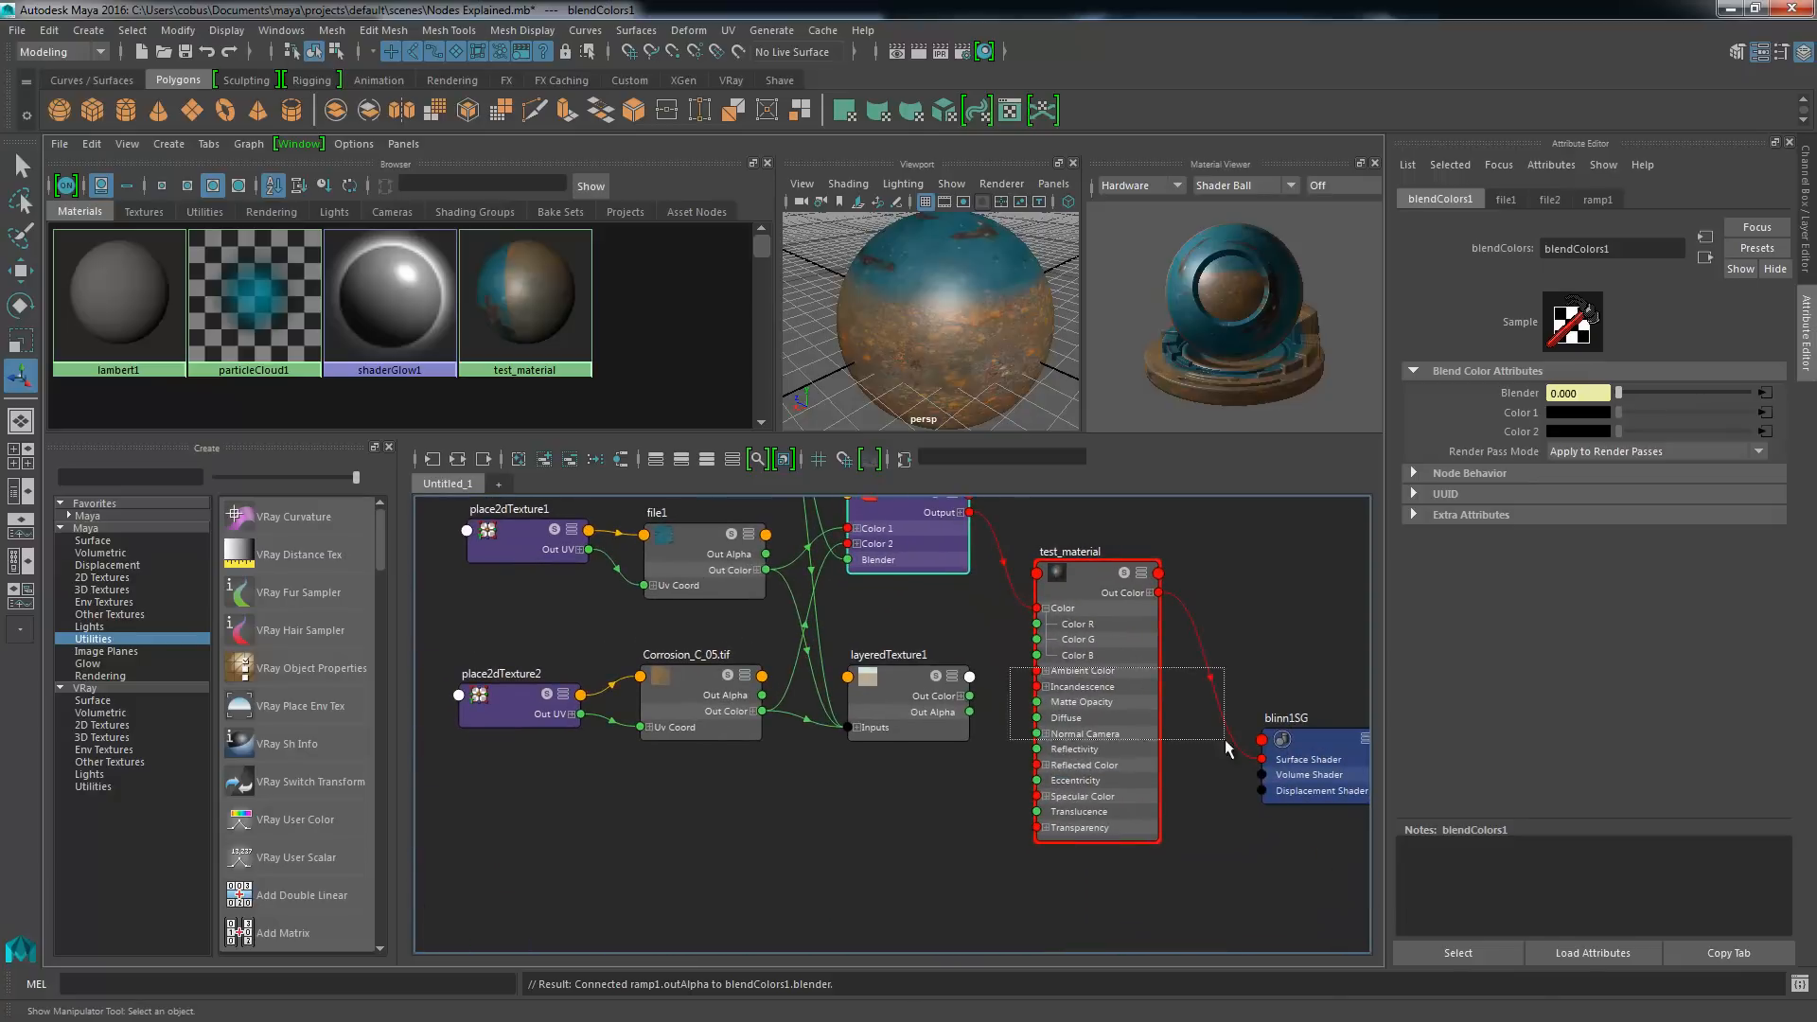
drag(1224, 743, 1220, 743)
drag(1111, 751, 1301, 856)
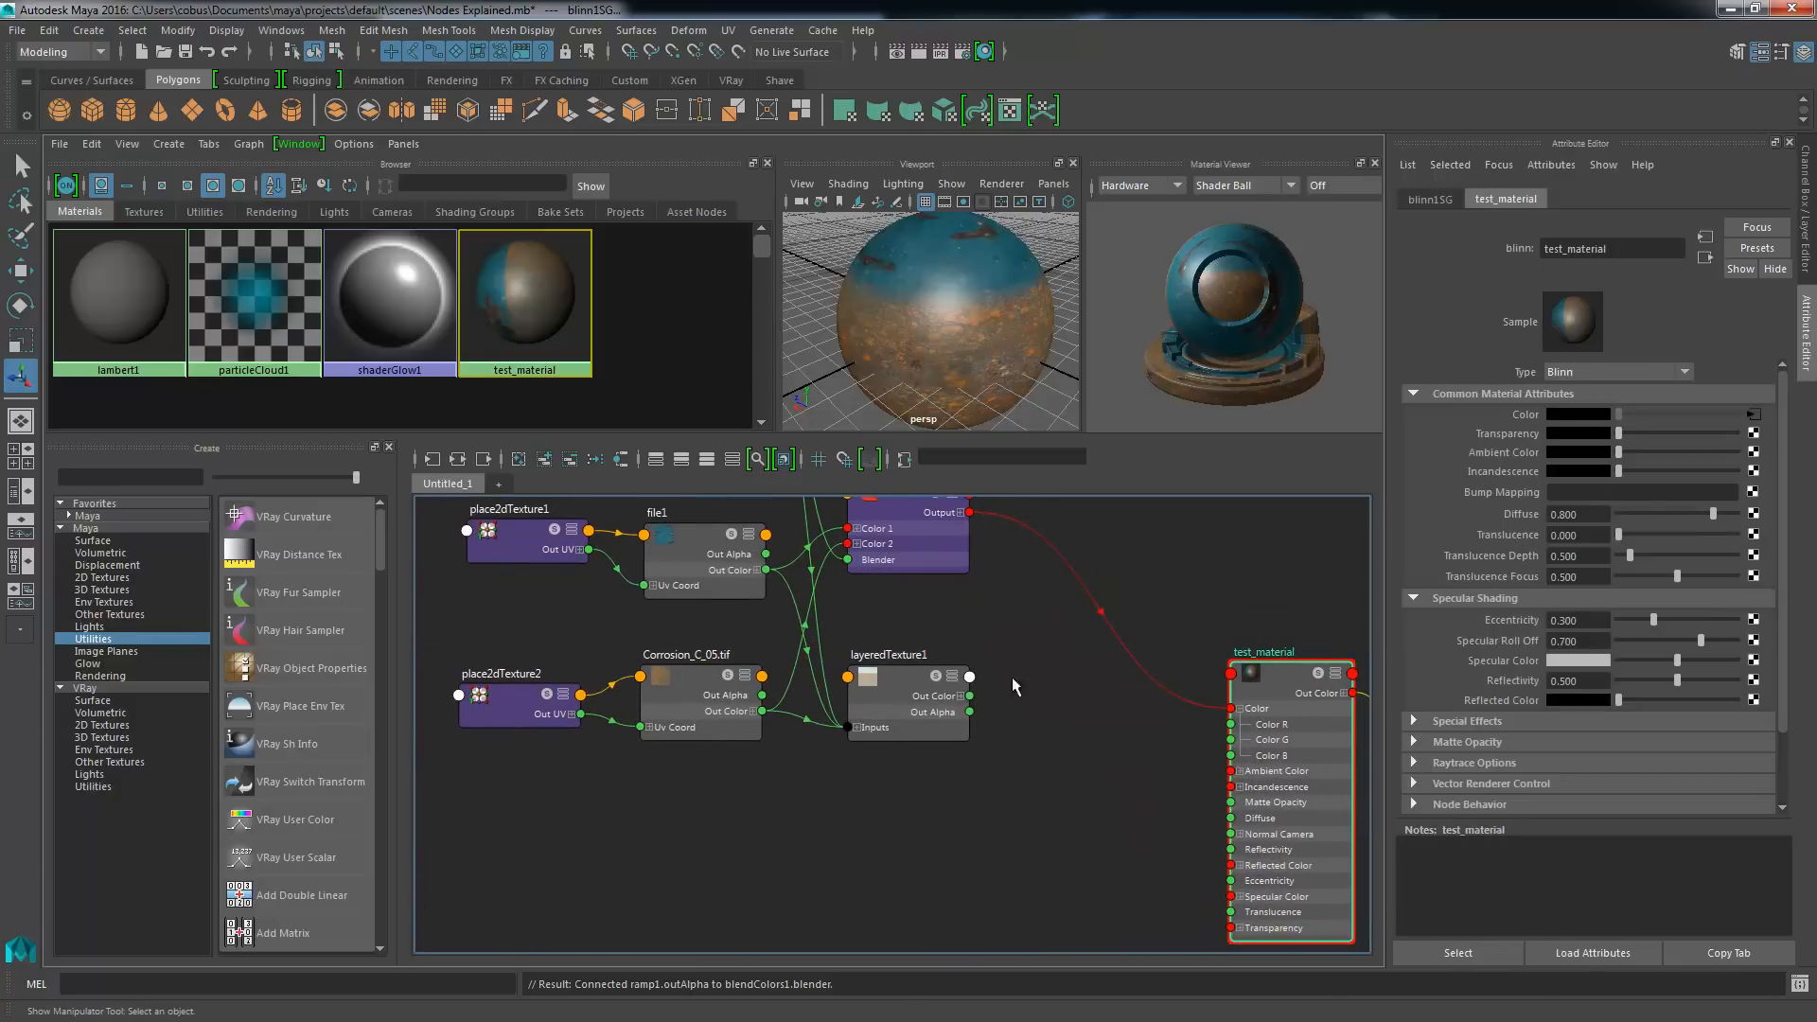
- Select ramp1 together with its place2dTexture3 node
scroll(1013, 677, down, 2)
alt+middle_drag(1012, 678, 1171, 856)
drag(625, 593, 909, 673)
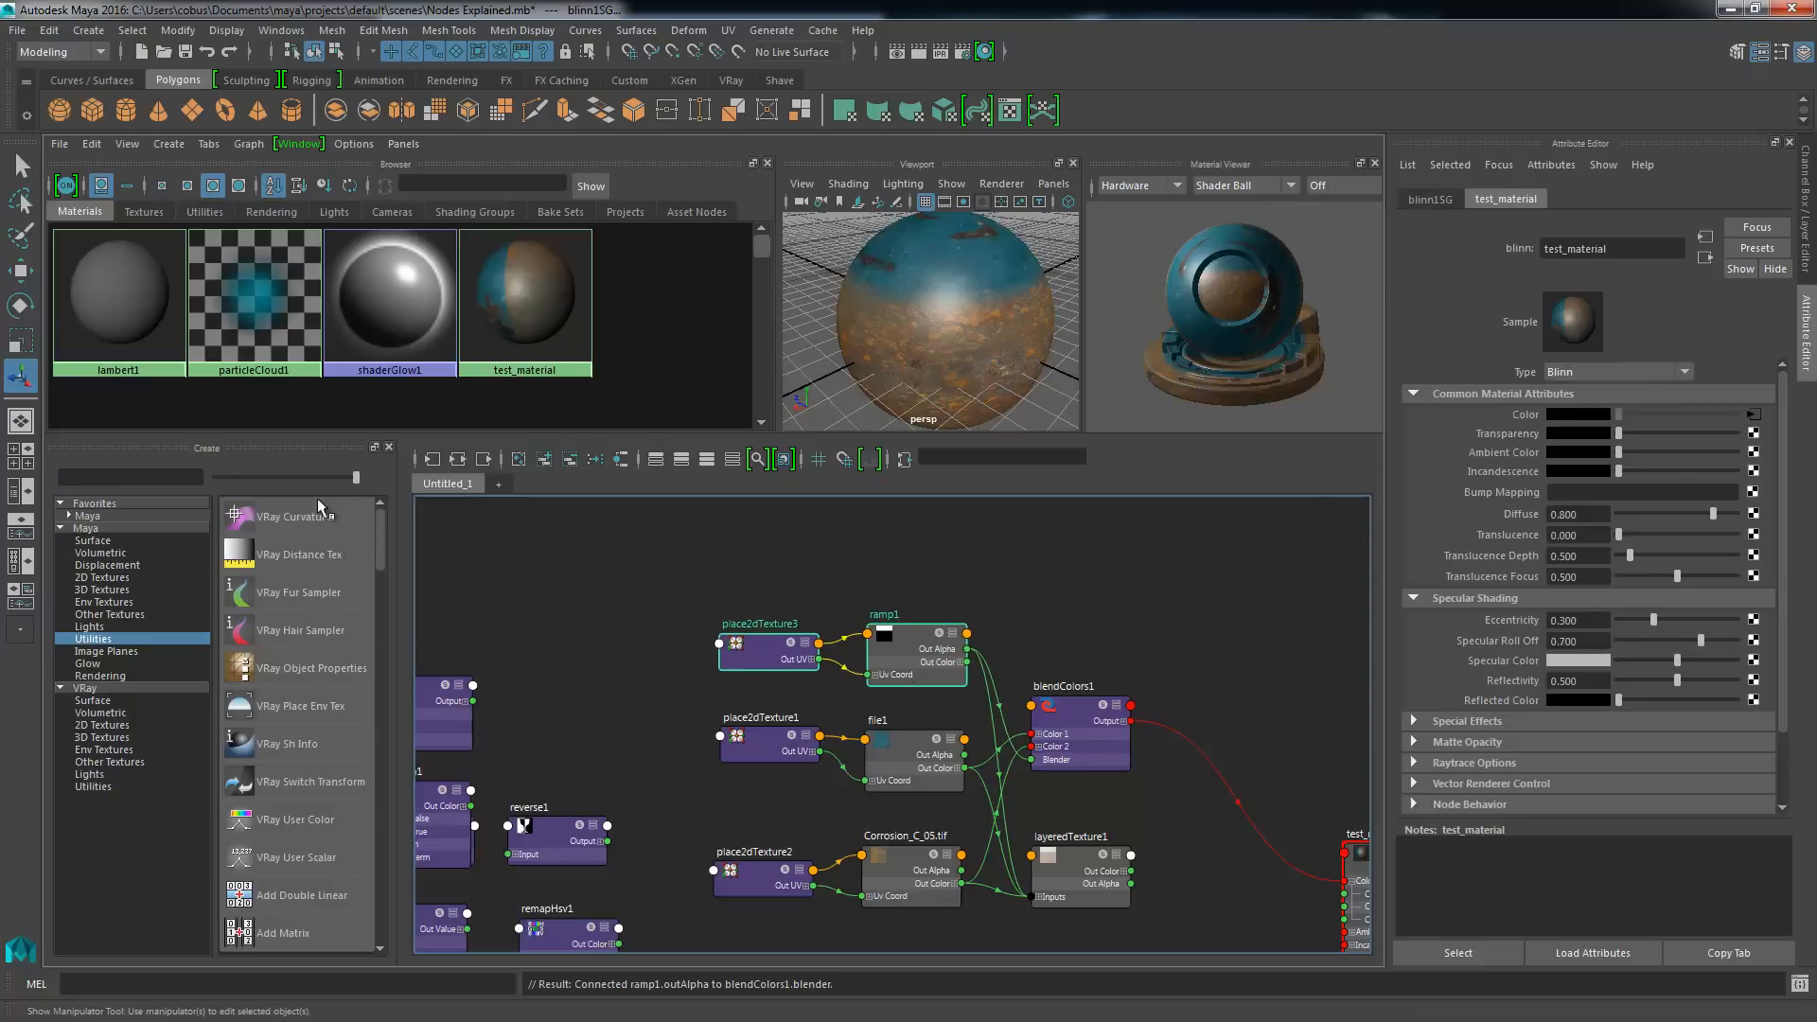
- Create a Checker node from Maya's 2D Textures
alt+middle_drag(793, 565, 778, 581)
click(777, 581)
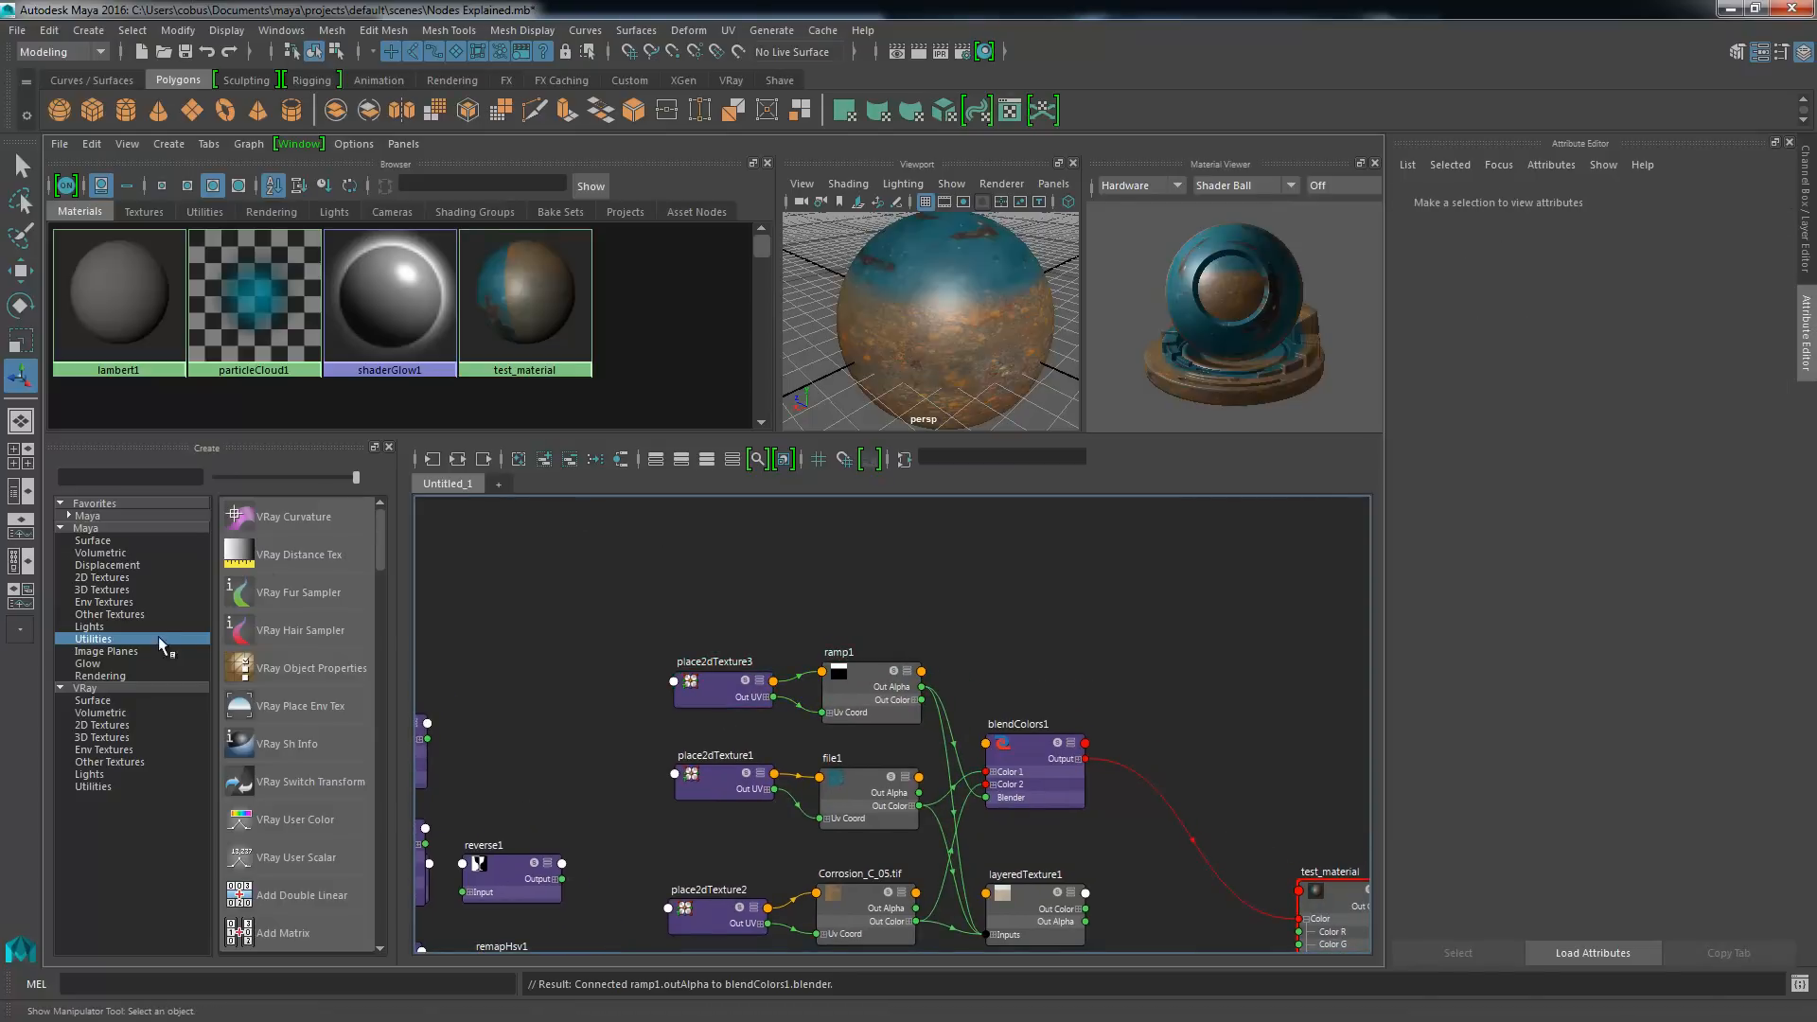
click(95, 578)
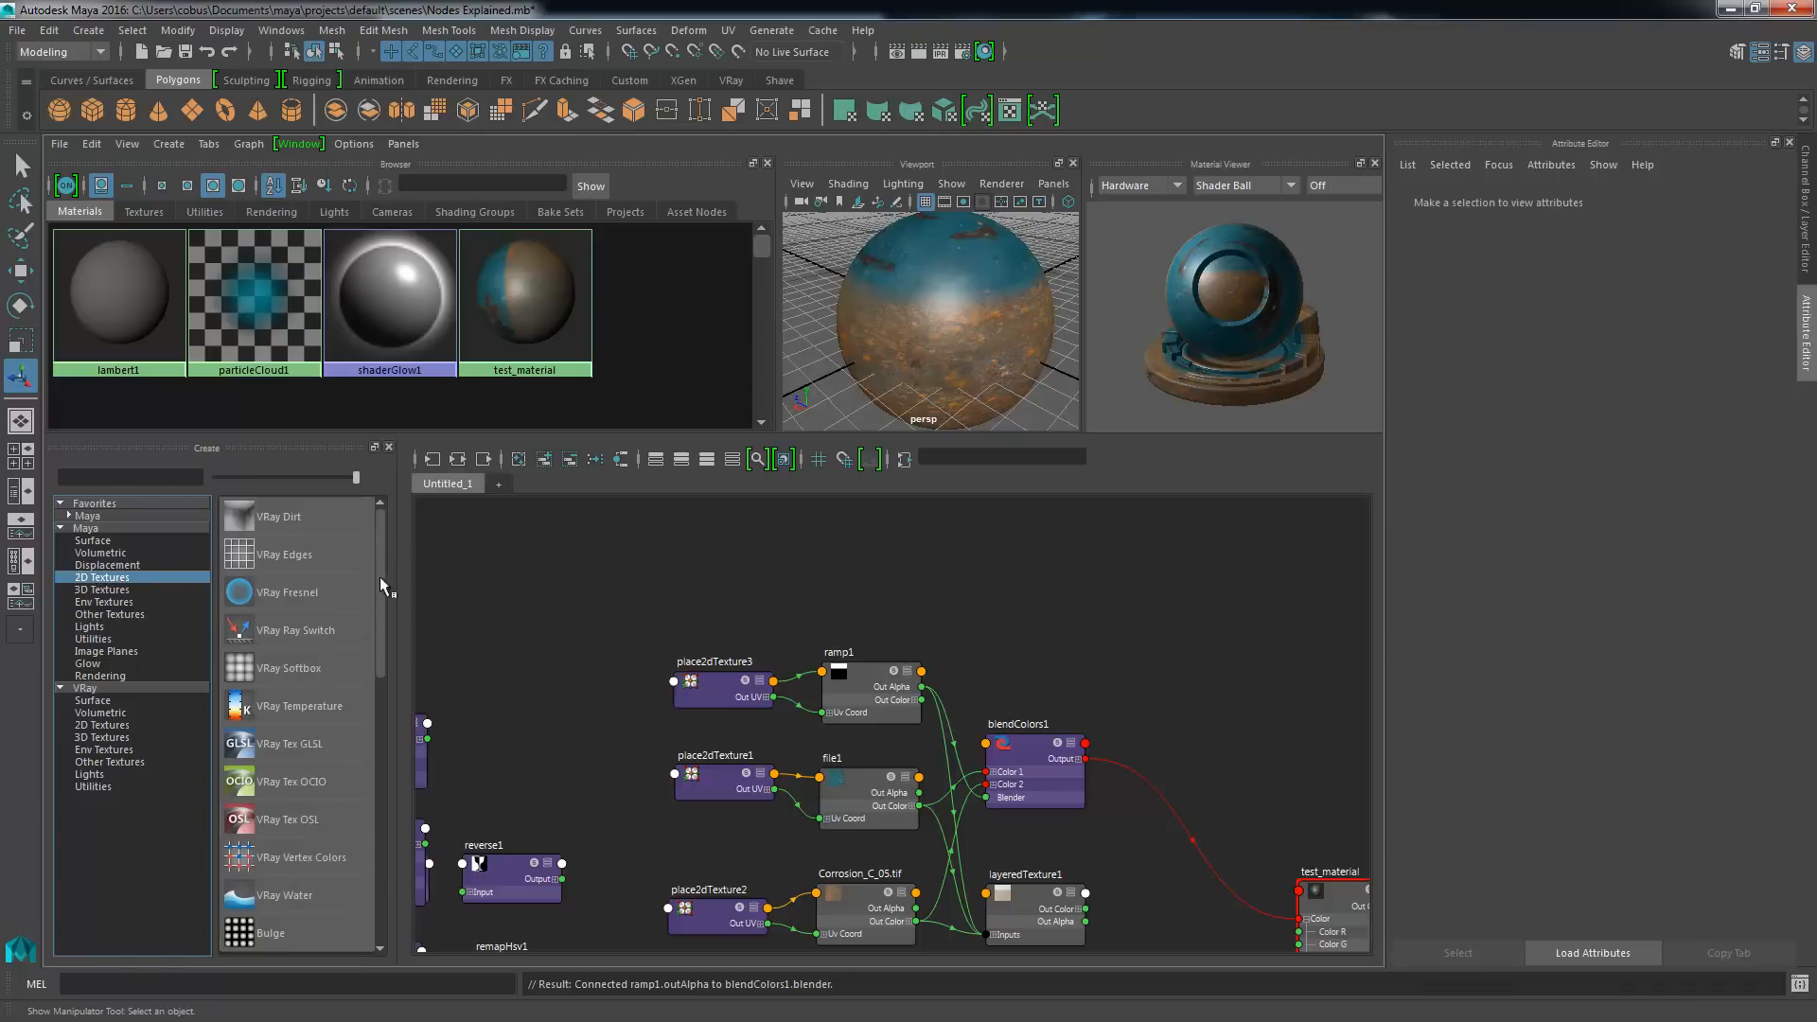
drag(383, 565, 378, 636)
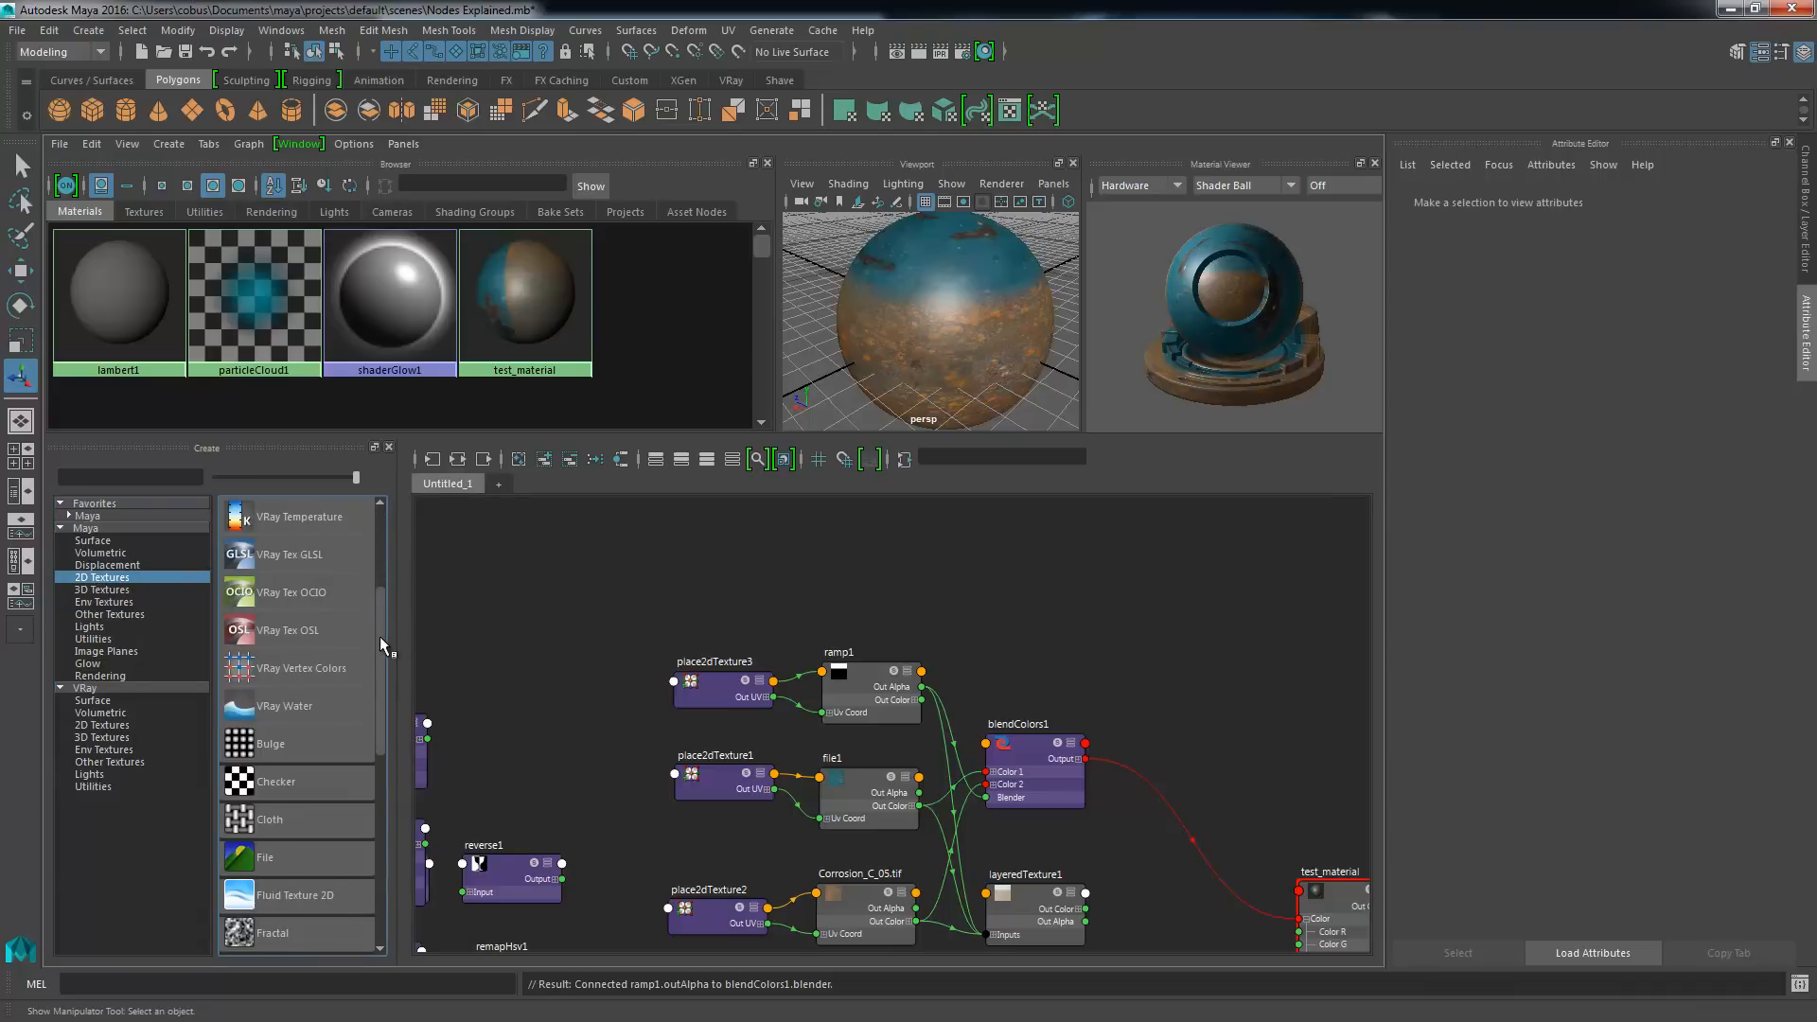
click(287, 785)
- Move the new checker1 node and its place2dTexture4 node to the empty area above the ramp1 nodes
alt+right_drag(1160, 735, 871, 667)
alt+middle_drag(871, 668, 574, 521)
alt+right_drag(574, 529, 852, 698)
click(890, 743)
alt+middle_drag(1035, 608, 924, 754)
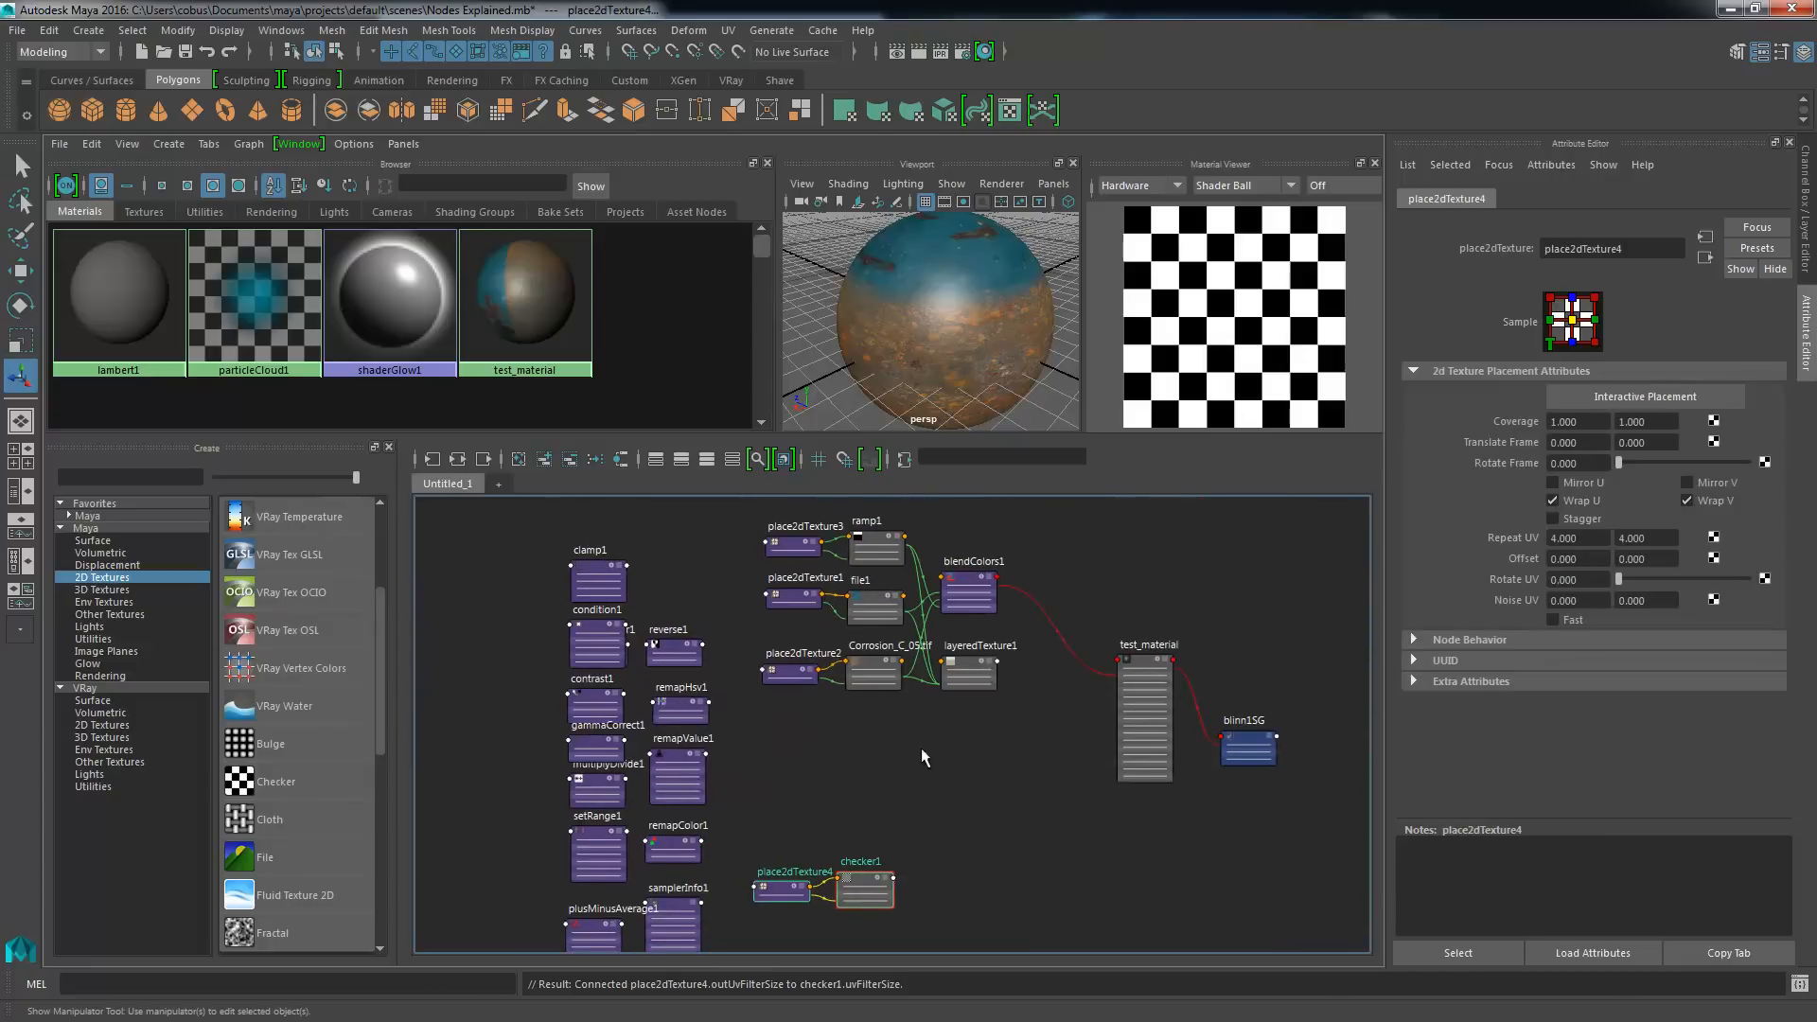
drag(868, 866, 906, 456)
alt+middle_drag(950, 605, 918, 816)
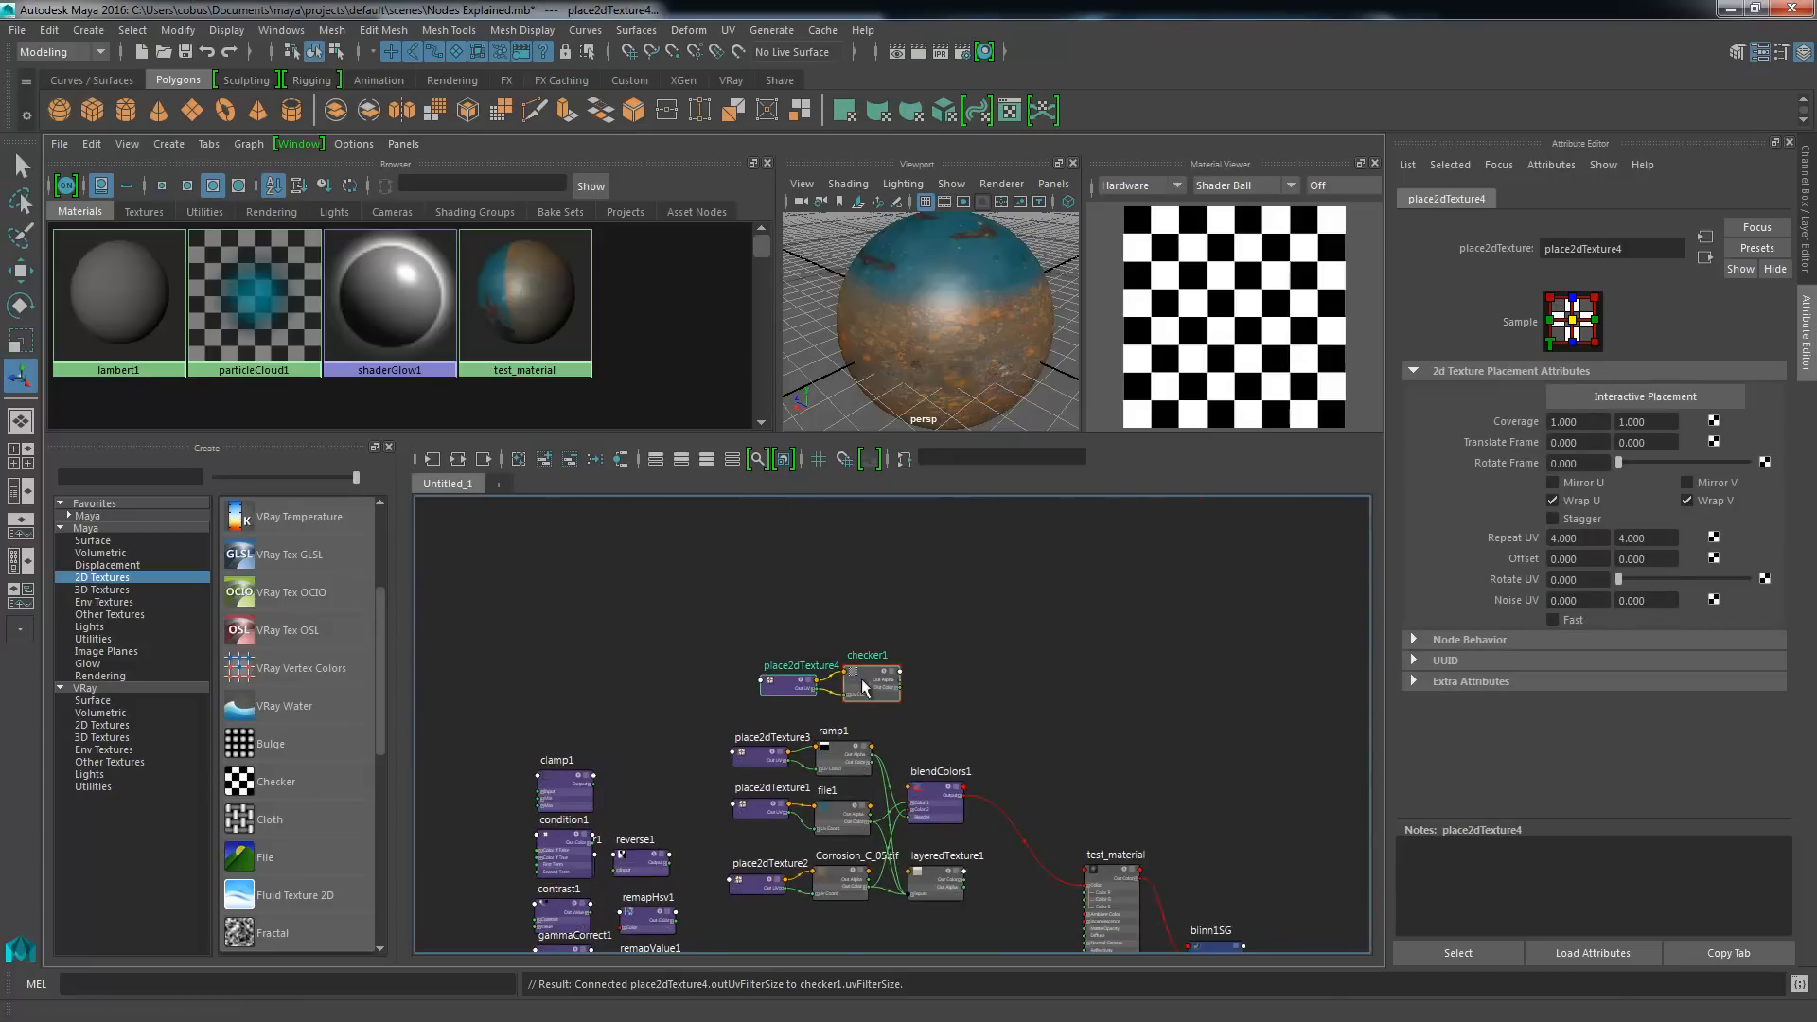
drag(862, 681, 857, 640)
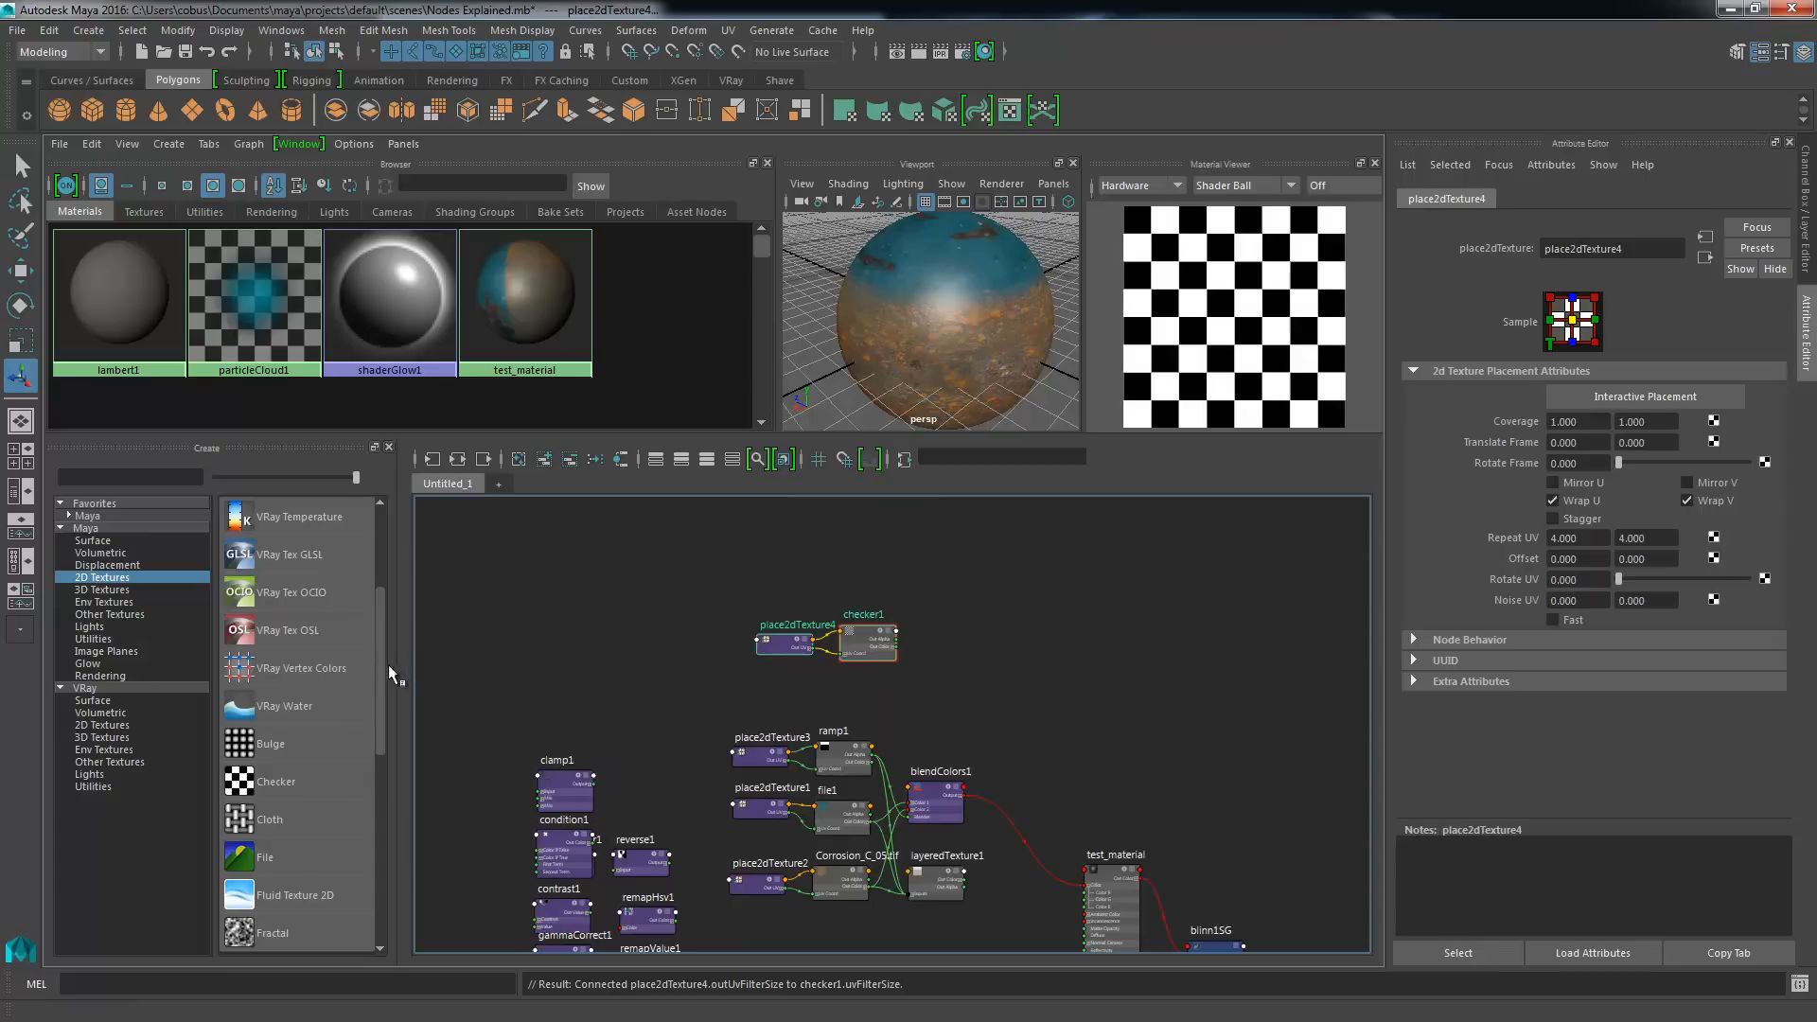
- Create a Fractal node from Maya's 2D Textures
scroll(380, 710, down, 1)
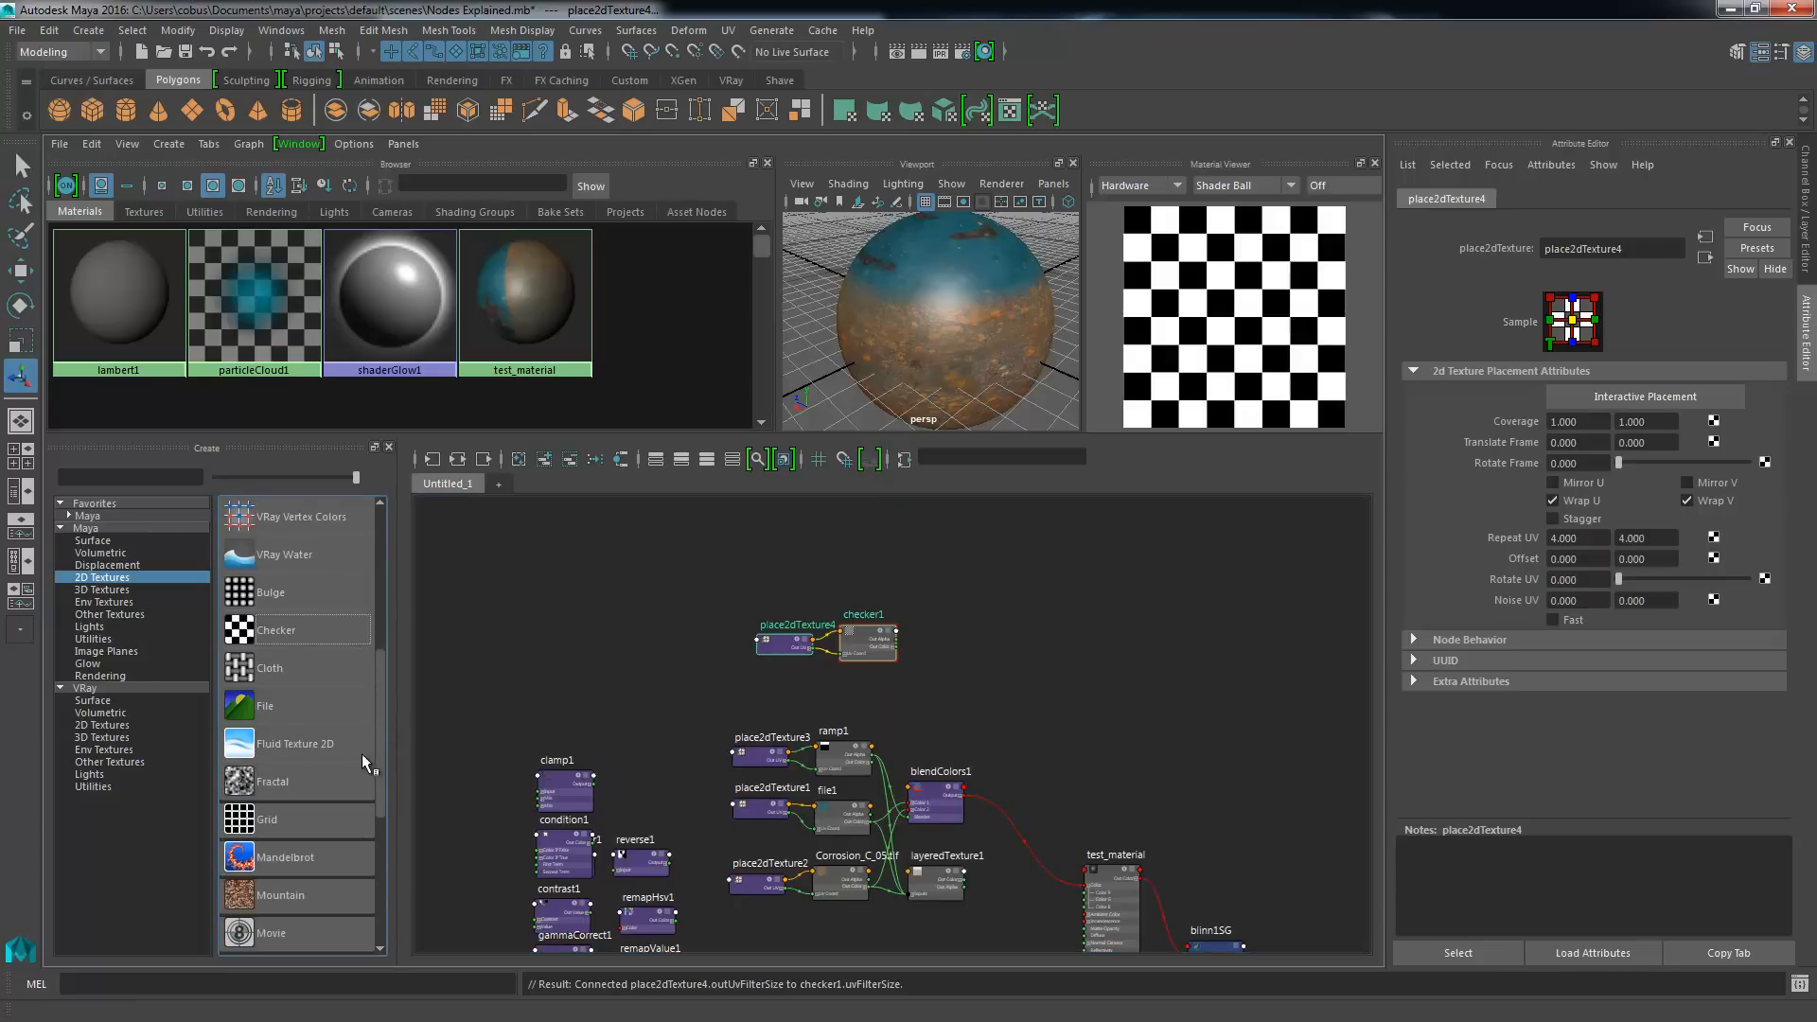
scroll(355, 754, down, 1)
click(256, 746)
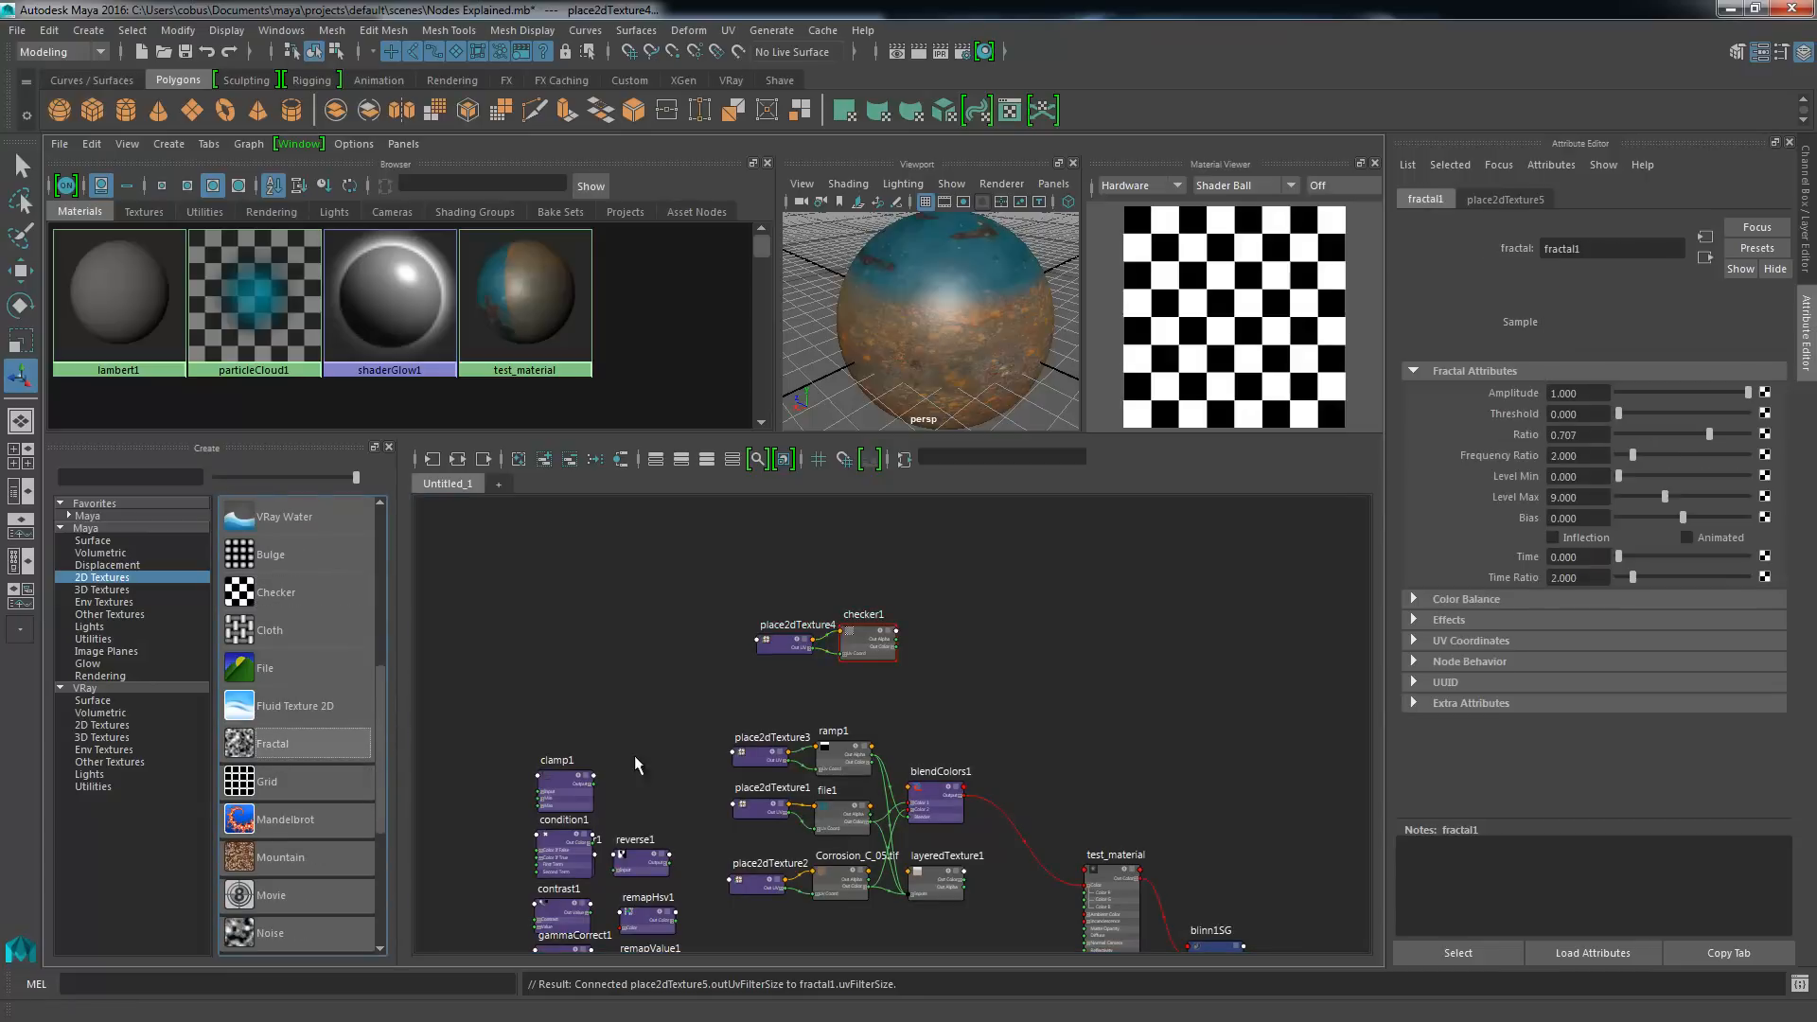
- Move the fractal1 node and its placement node above the checker1 node
alt+right_drag(1029, 747, 755, 656)
alt+middle_drag(894, 830, 828, 641)
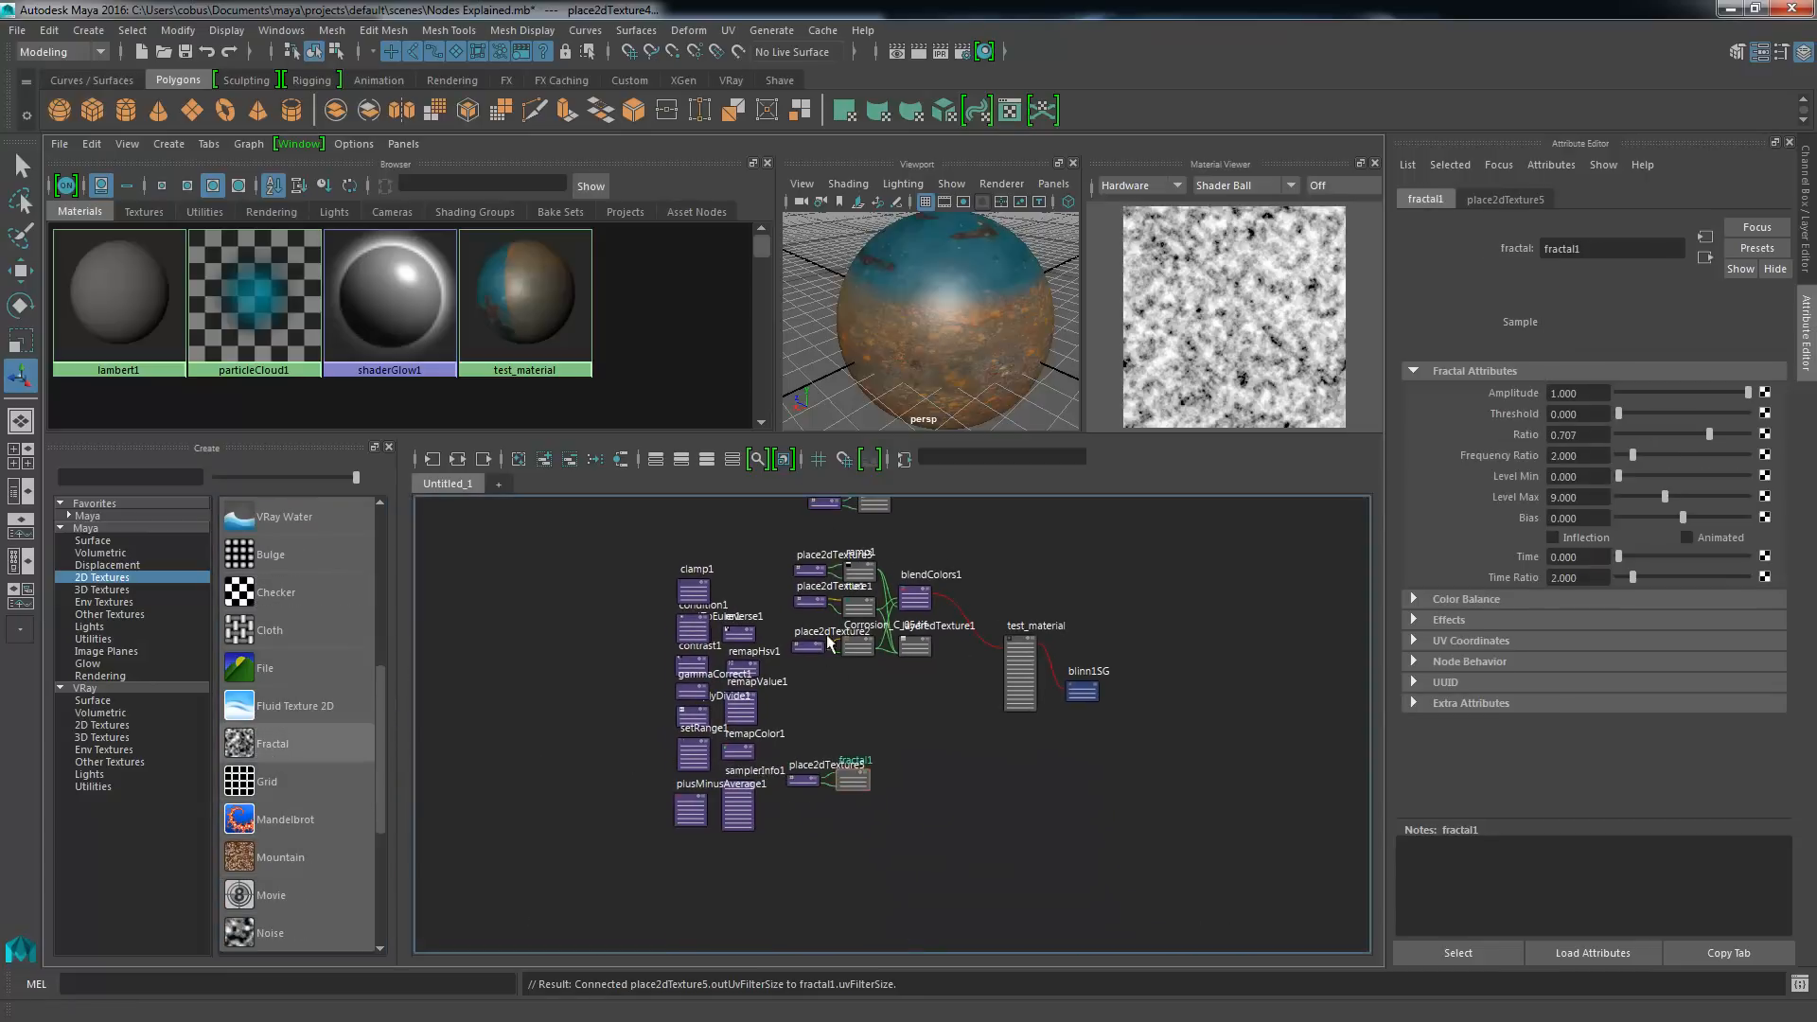
drag(895, 740, 815, 800)
alt+middle_drag(961, 634, 896, 767)
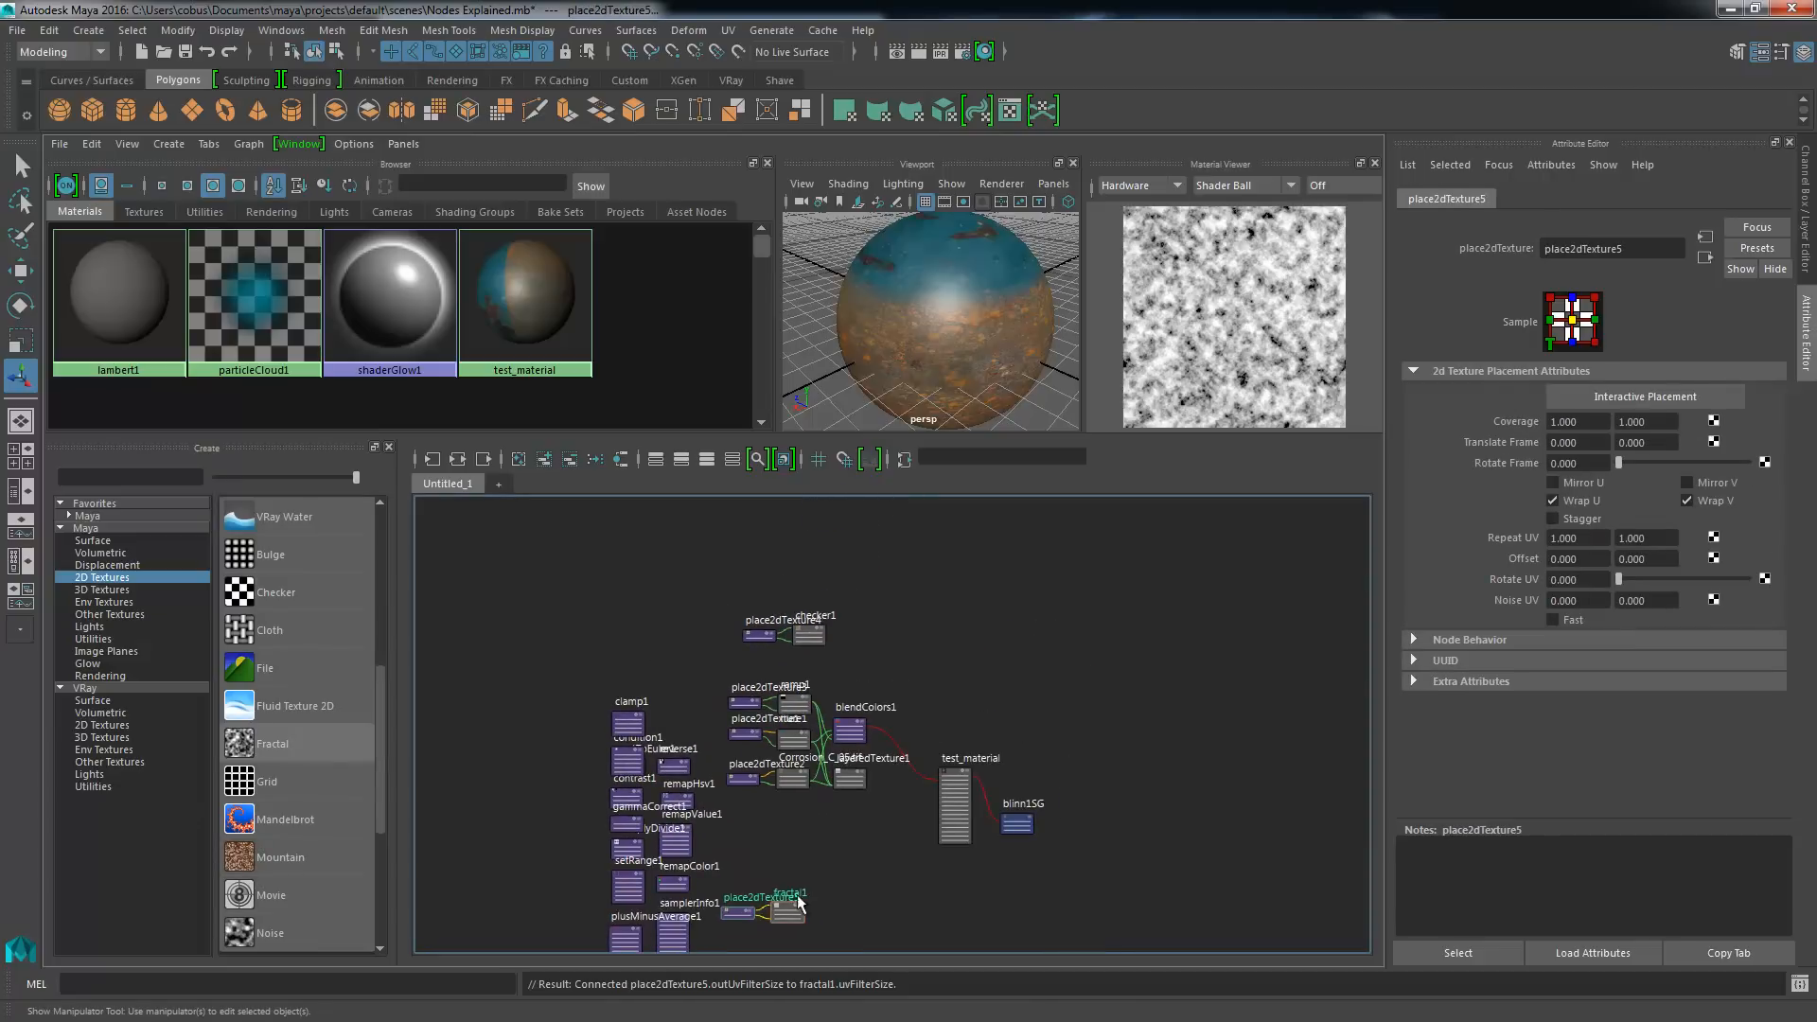
drag(789, 906, 800, 578)
alt+right_drag(829, 564, 1088, 795)
alt+middle_drag(946, 681, 955, 568)
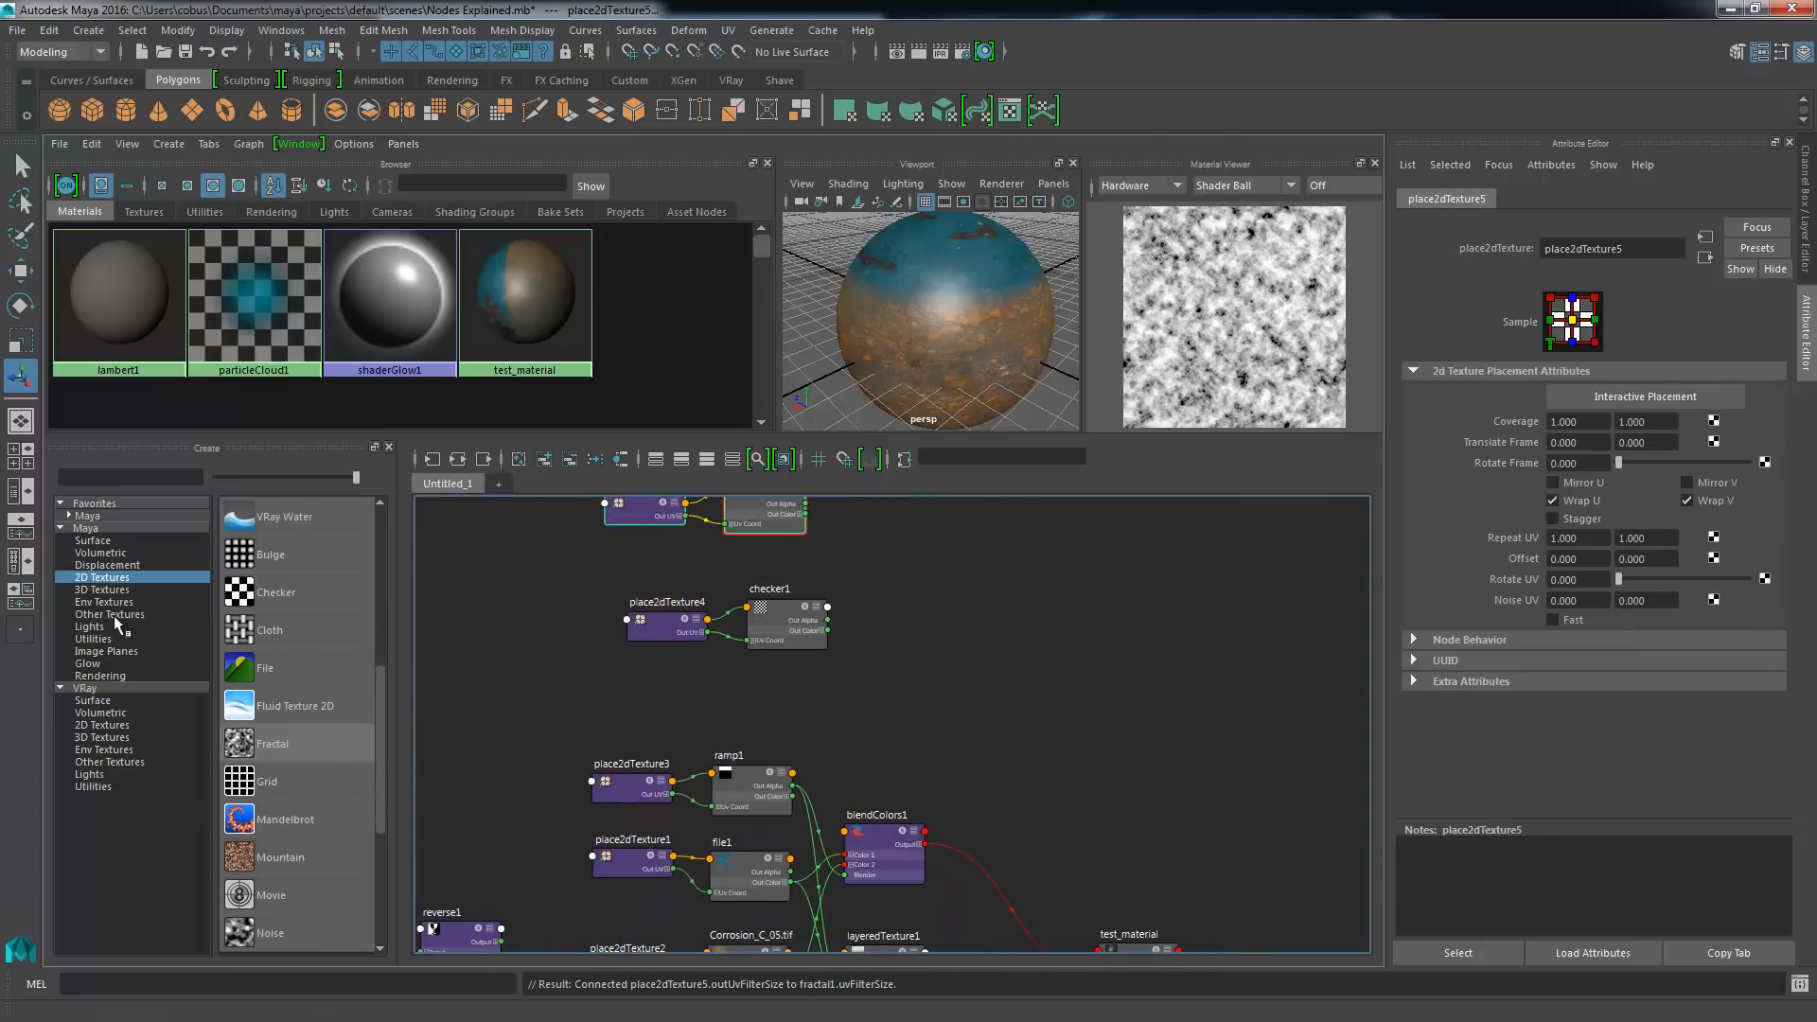
- Filter Maya's Utilities nodes for "blend", create a Blend Colors node and place it beside the checker1 node's outputs
click(126, 478)
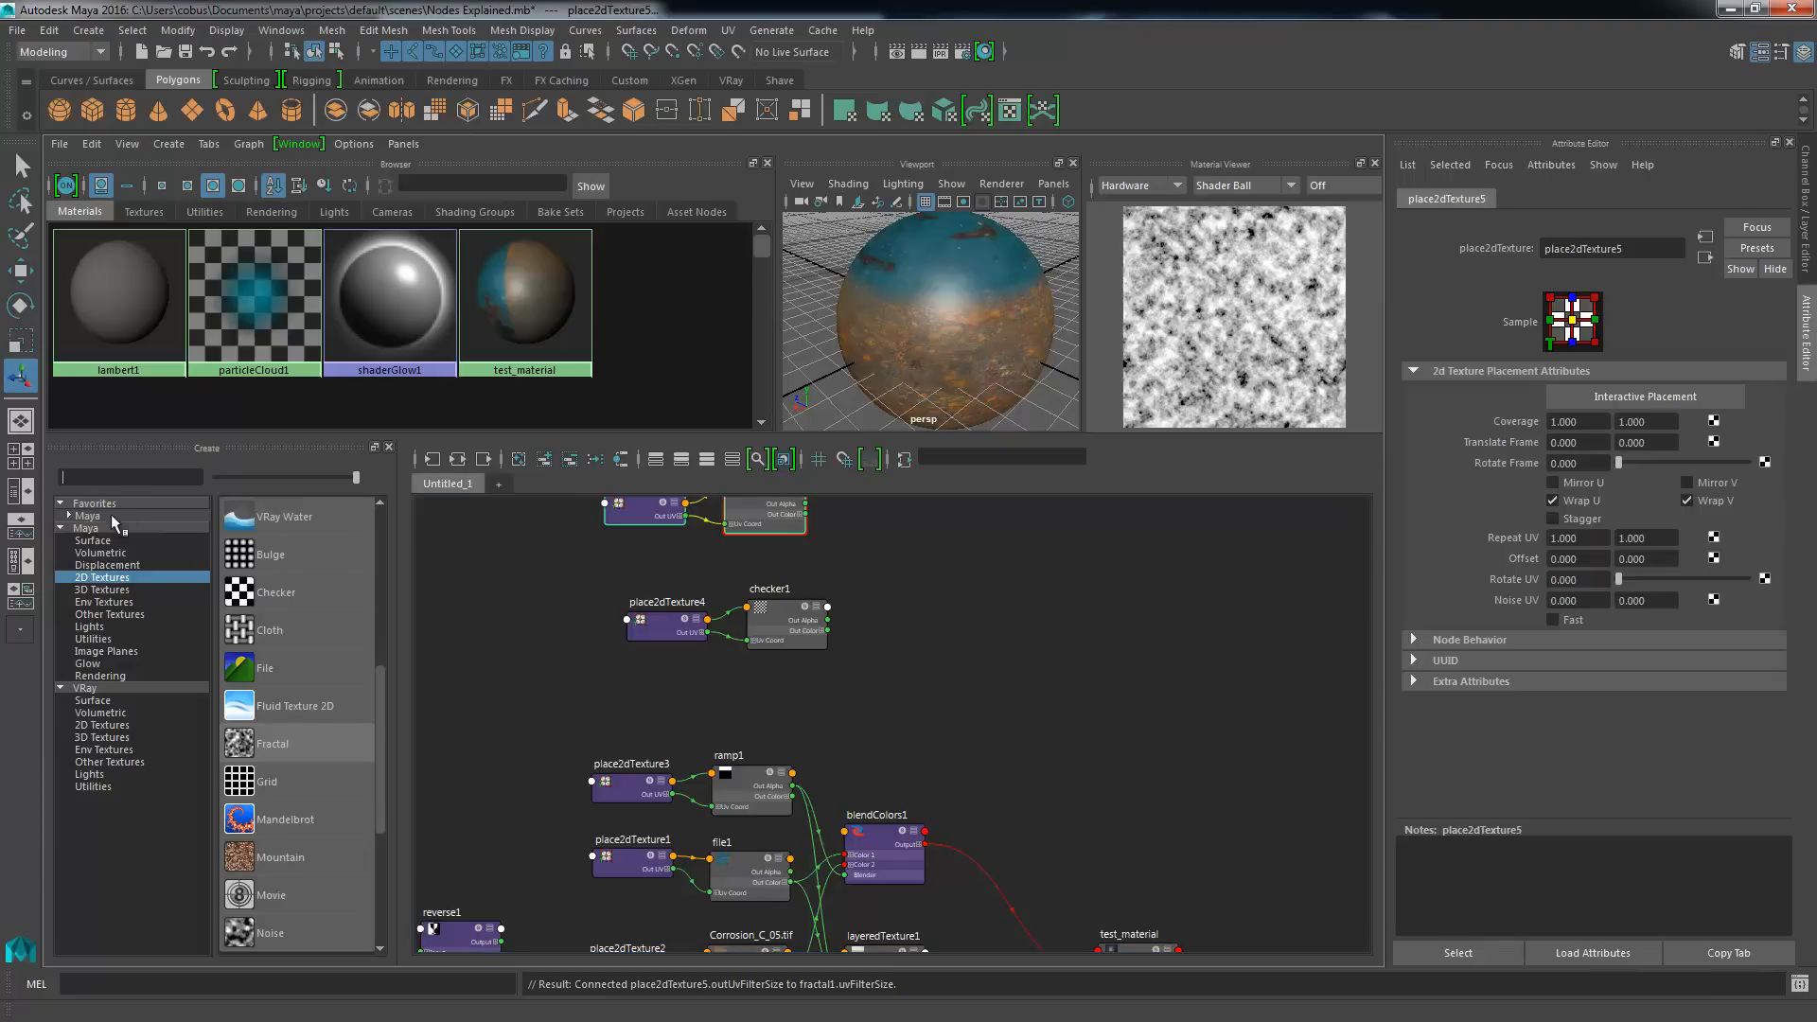
text(ble)
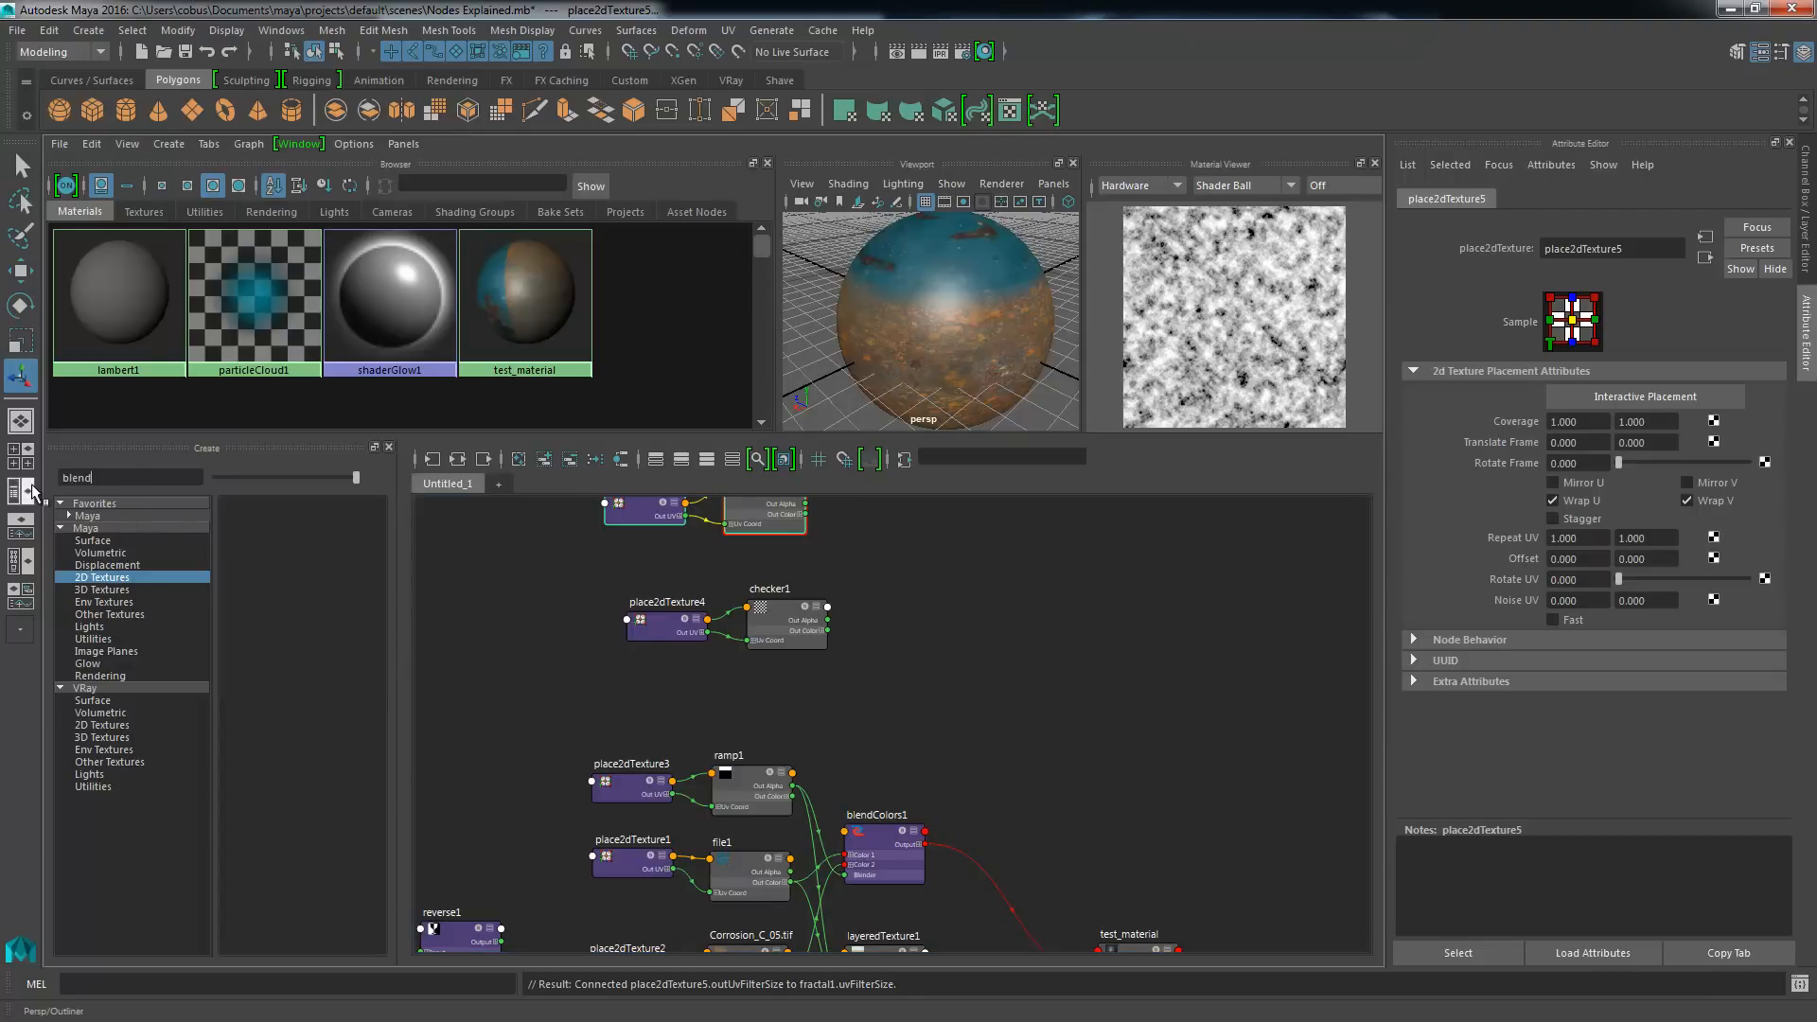
text(nd)
click(95, 640)
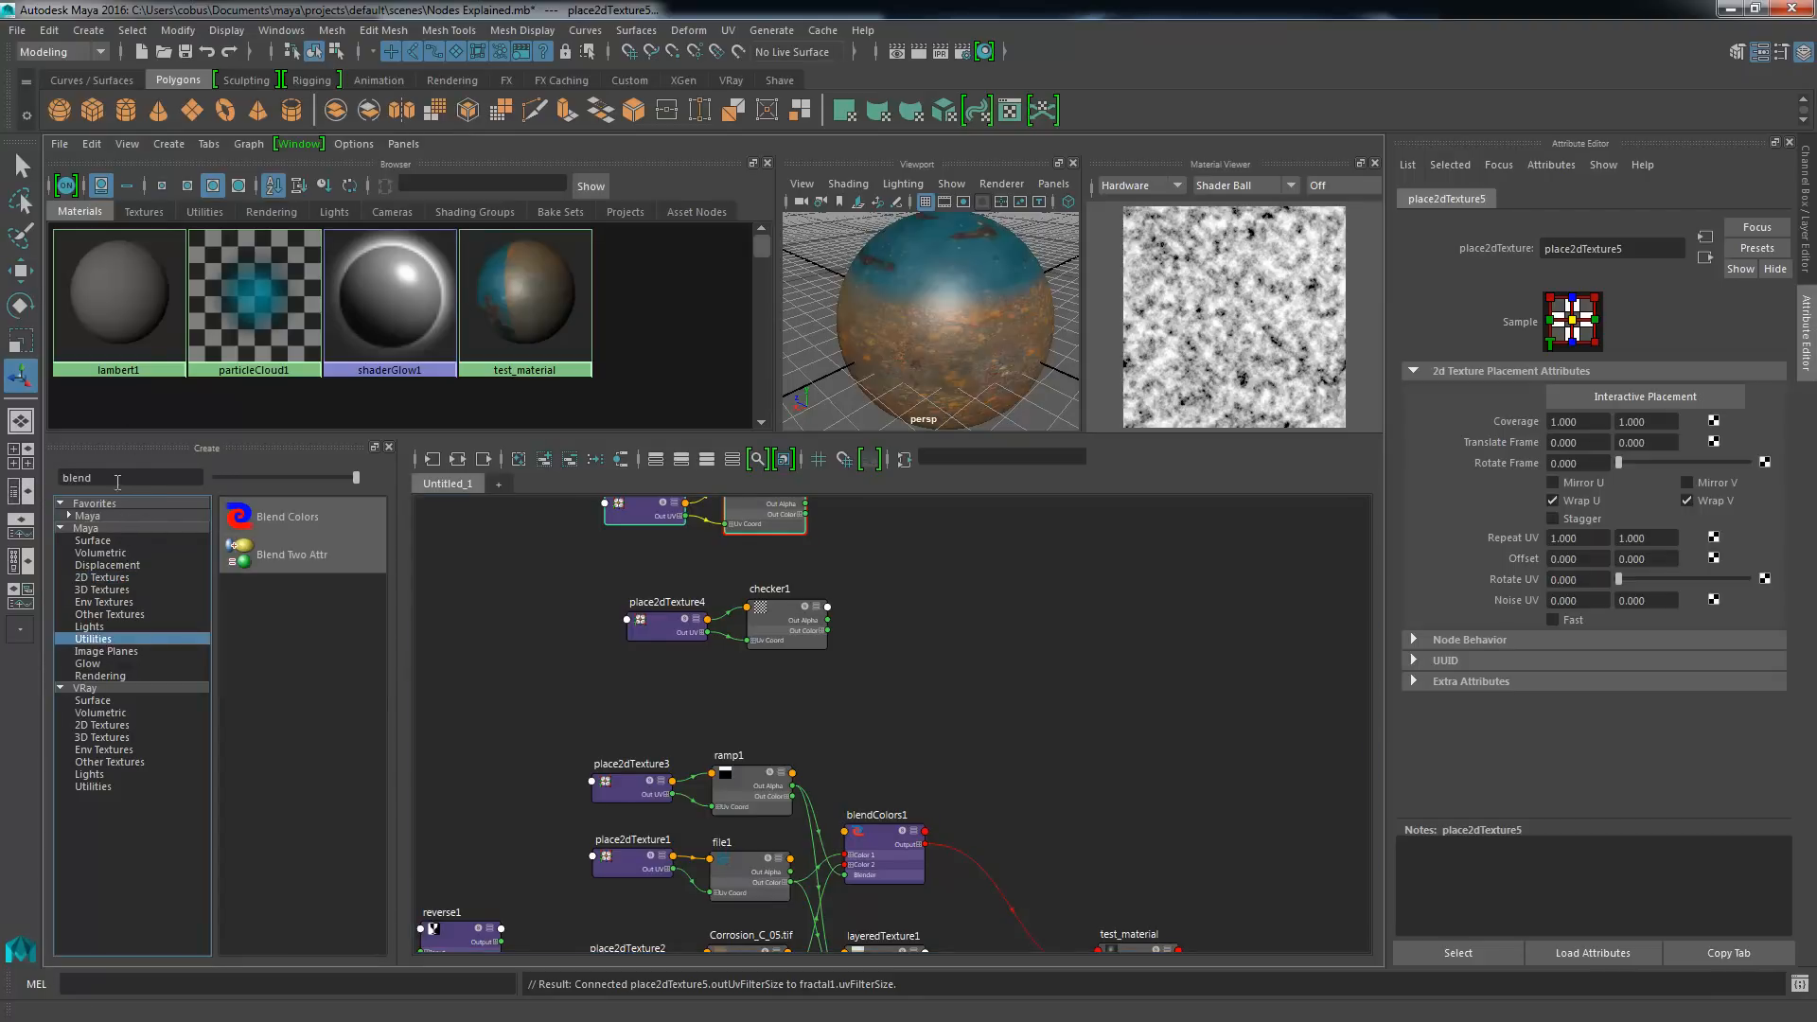
click(317, 524)
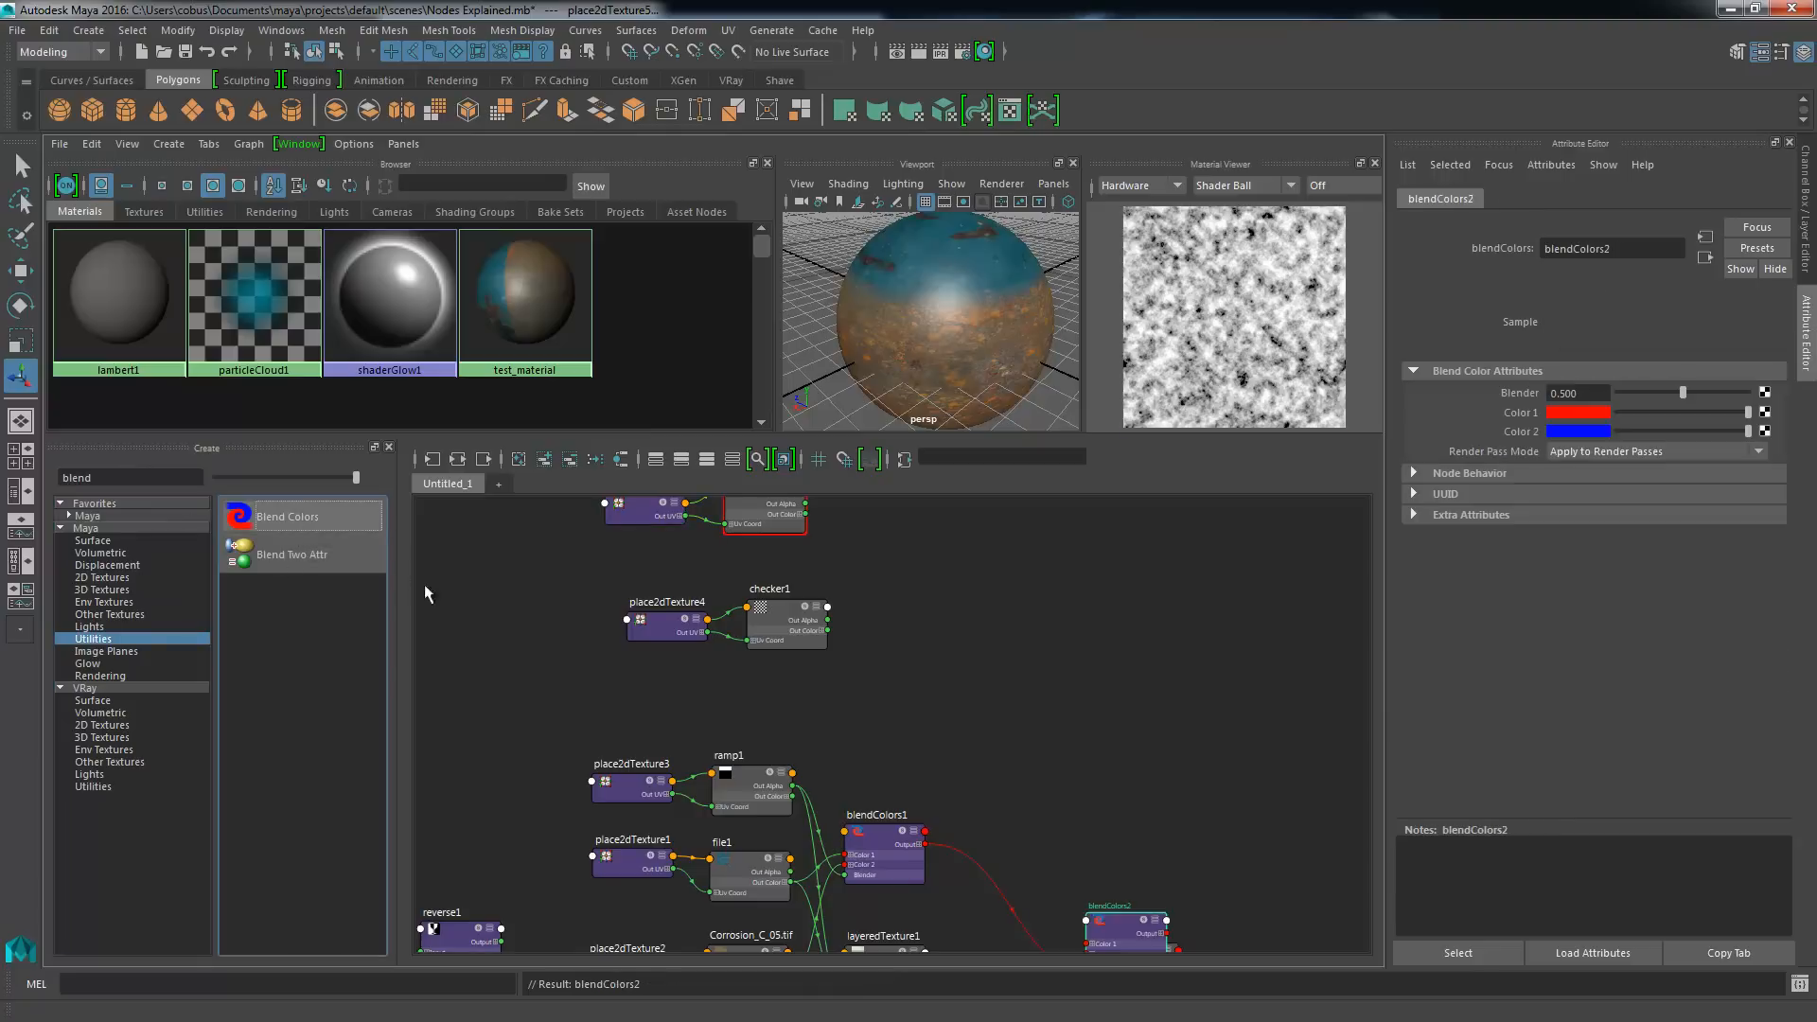
drag(1003, 613, 963, 584)
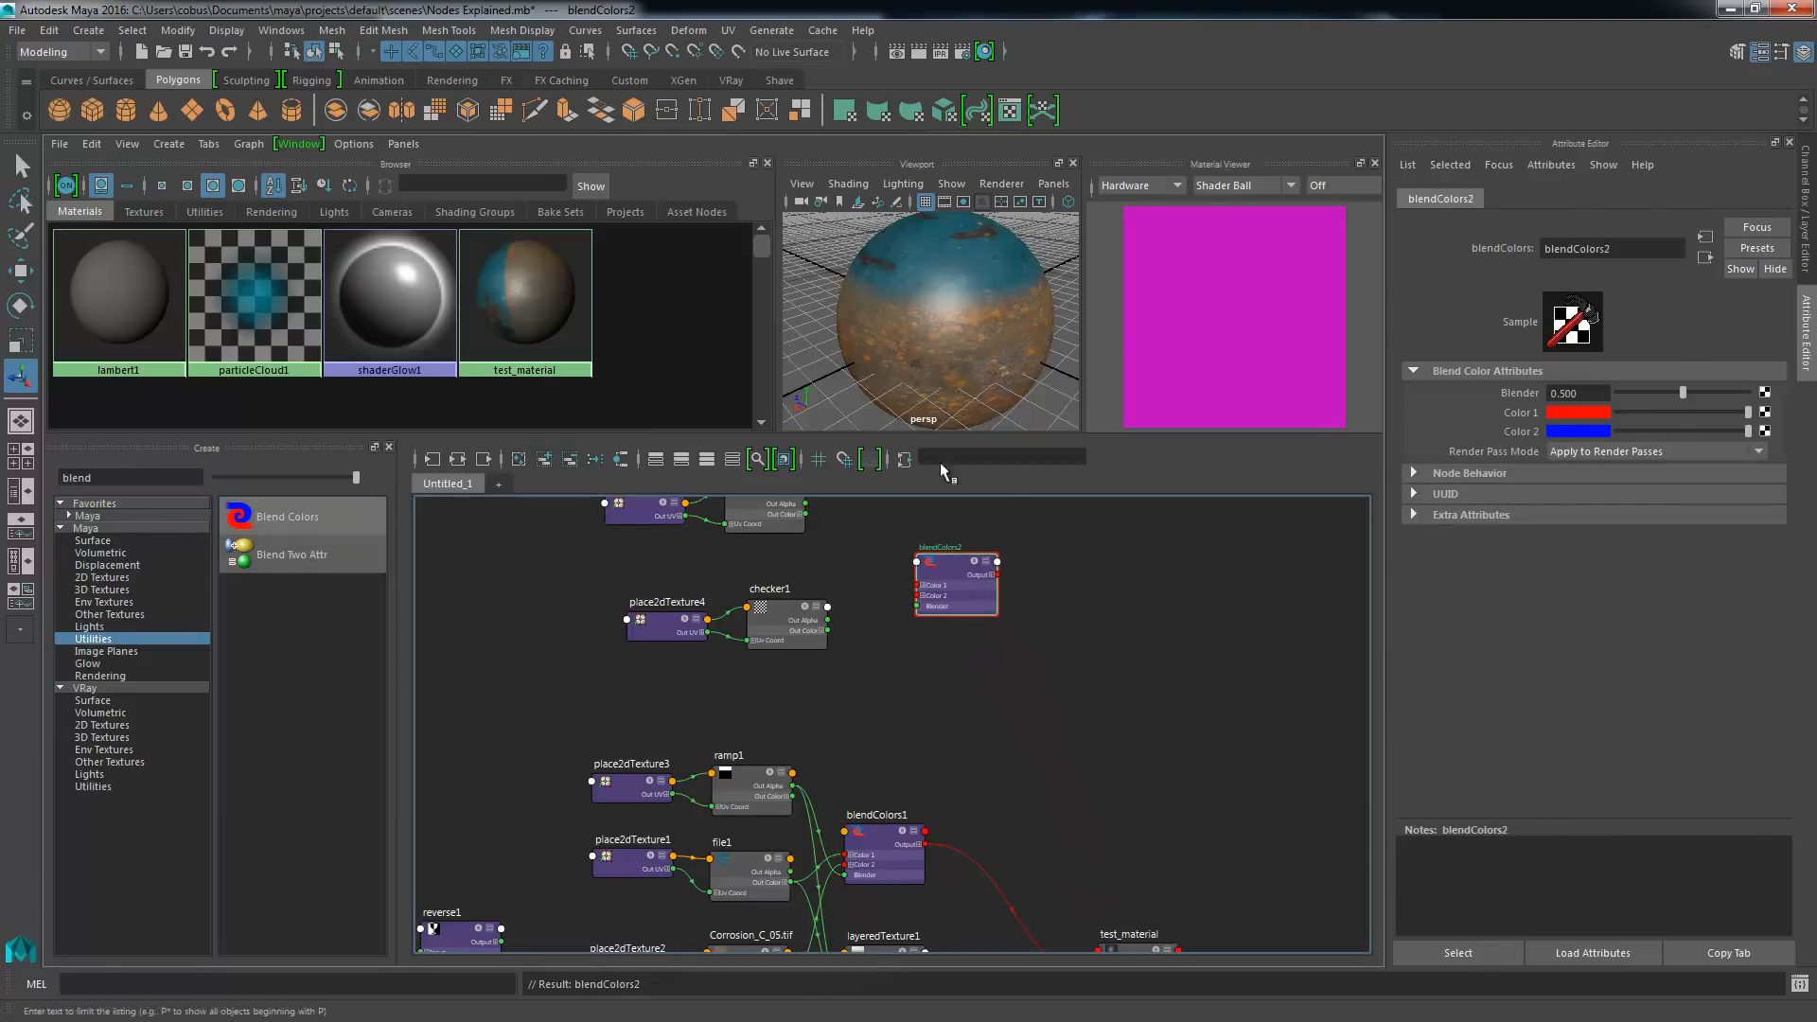
- Connect fractal1's Out Color to Color 1 and checker1's Out Color to Color 2 of the blendColors2 node
scroll(662, 698, up, 4)
middle_drag(722, 706, 762, 665)
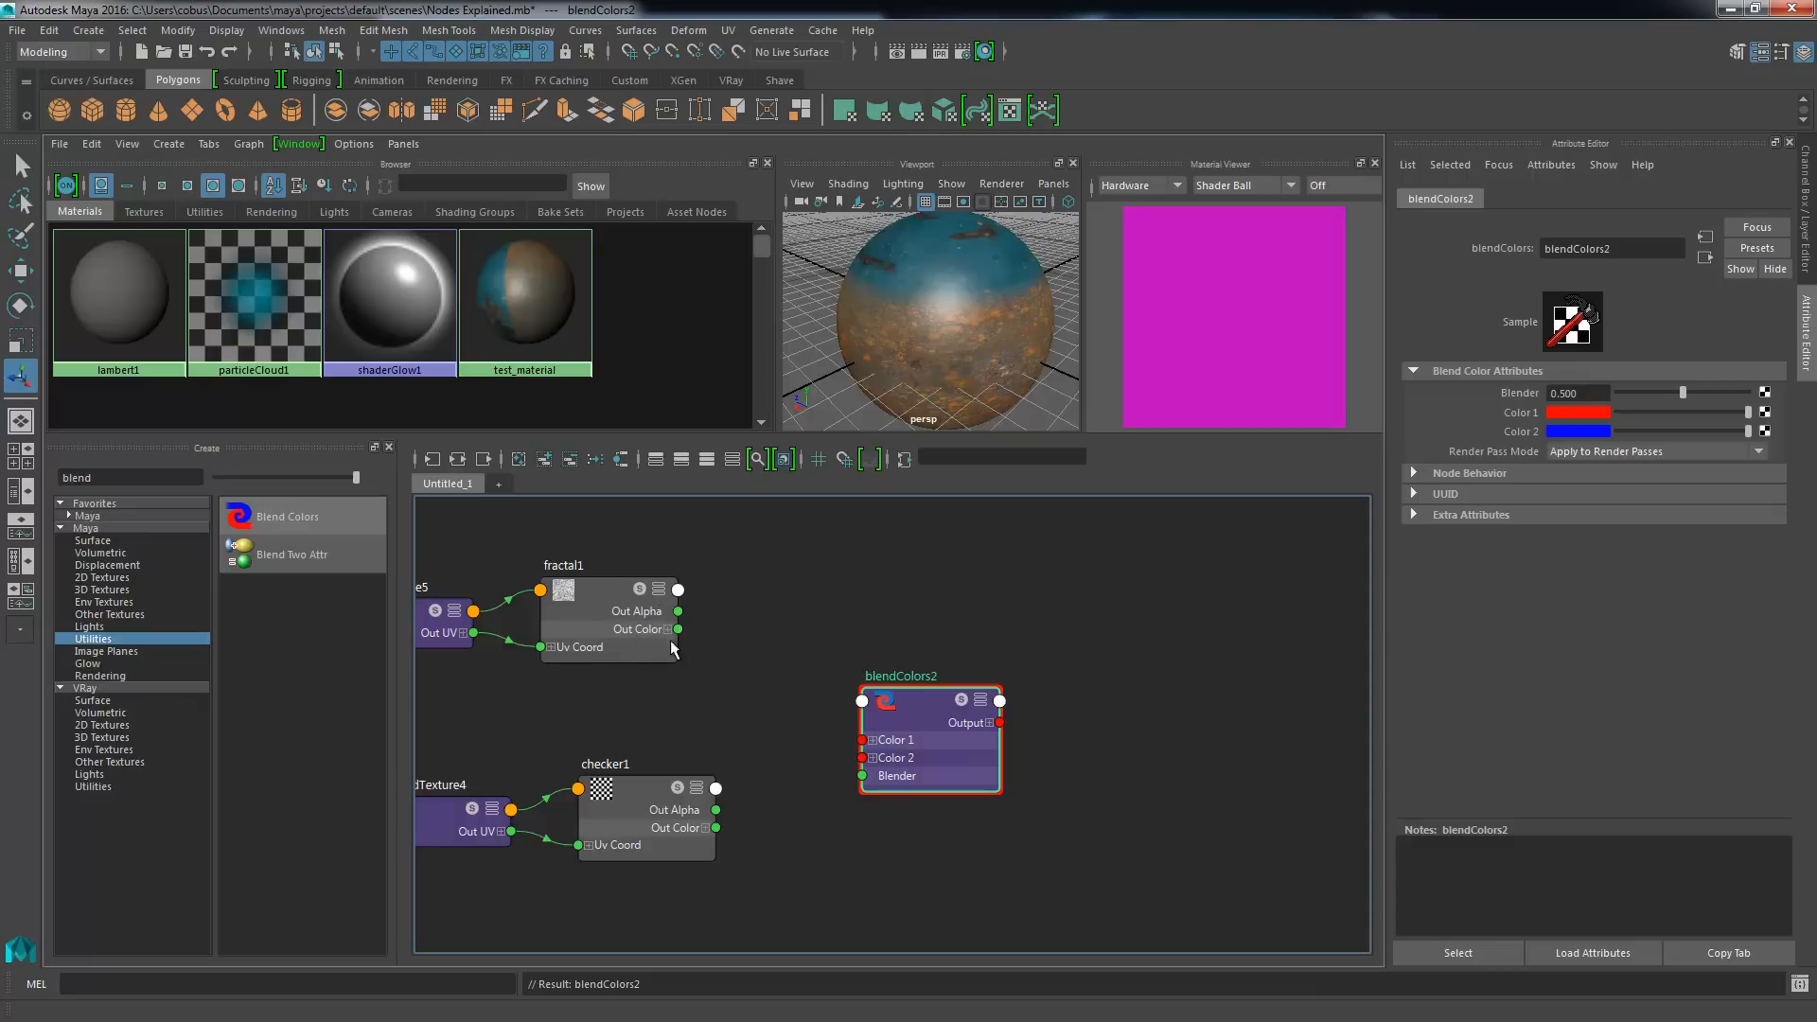
drag(678, 629, 861, 740)
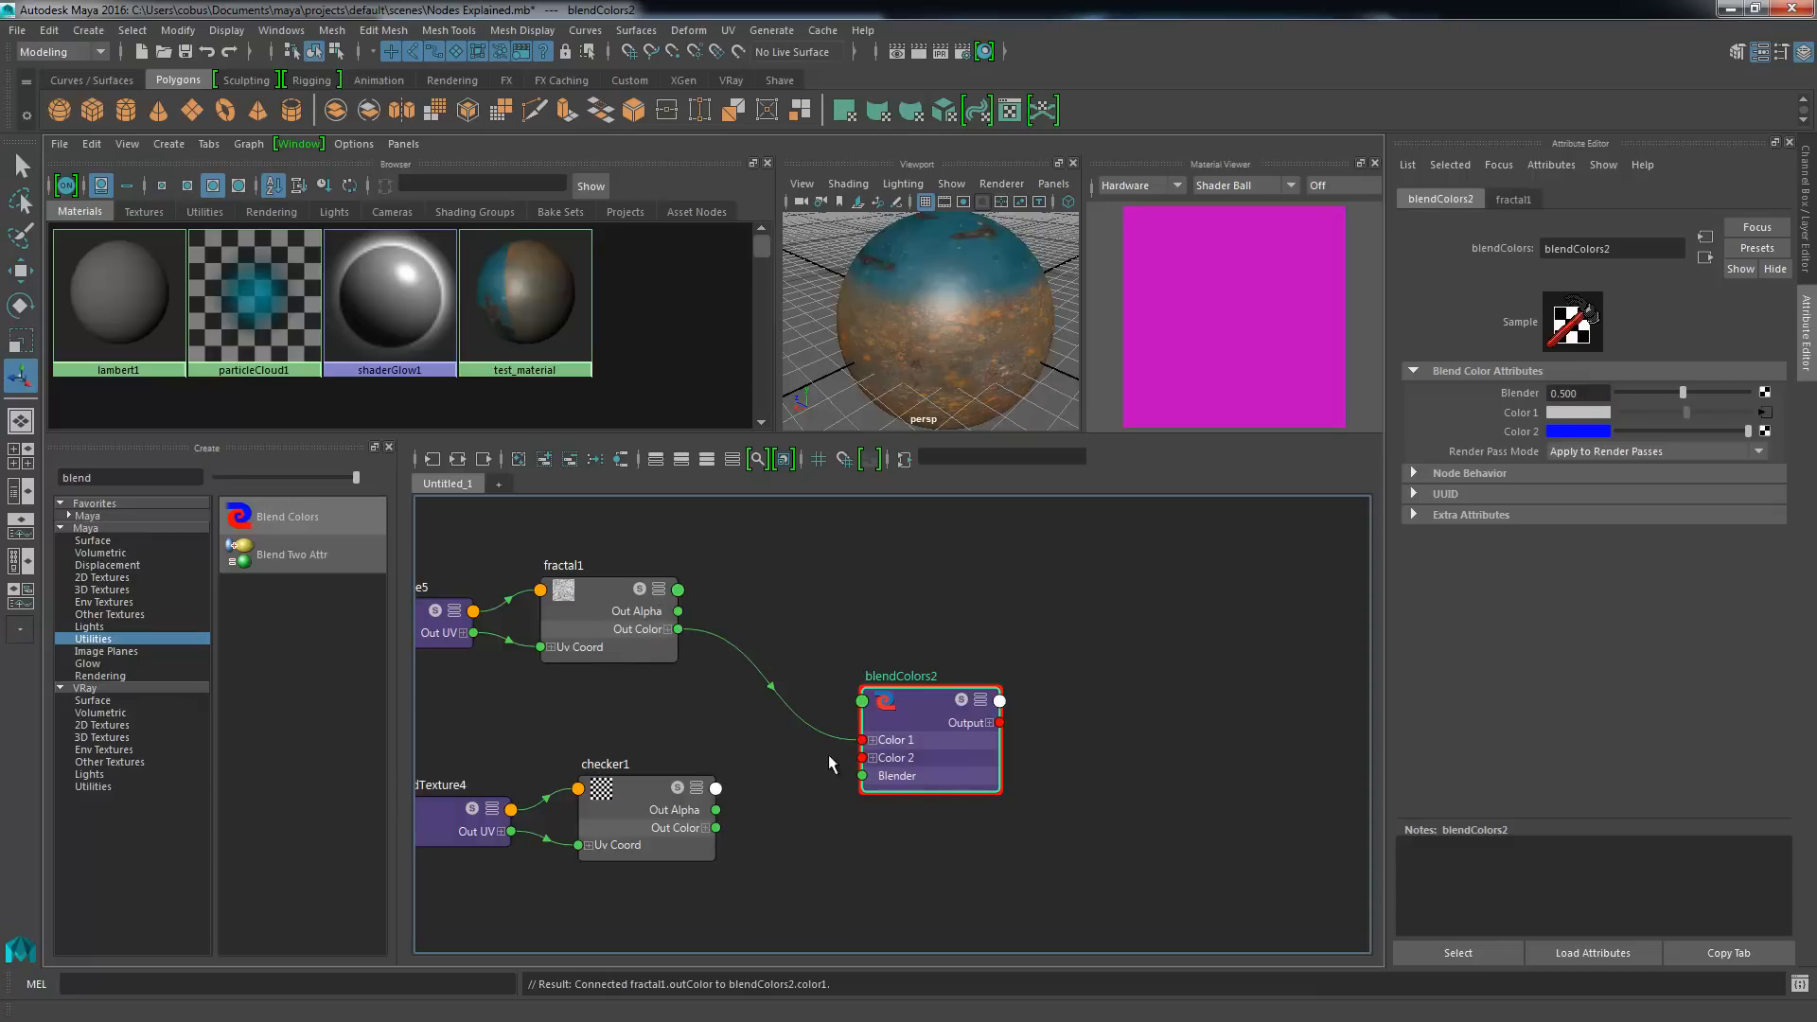
drag(711, 831, 965, 724)
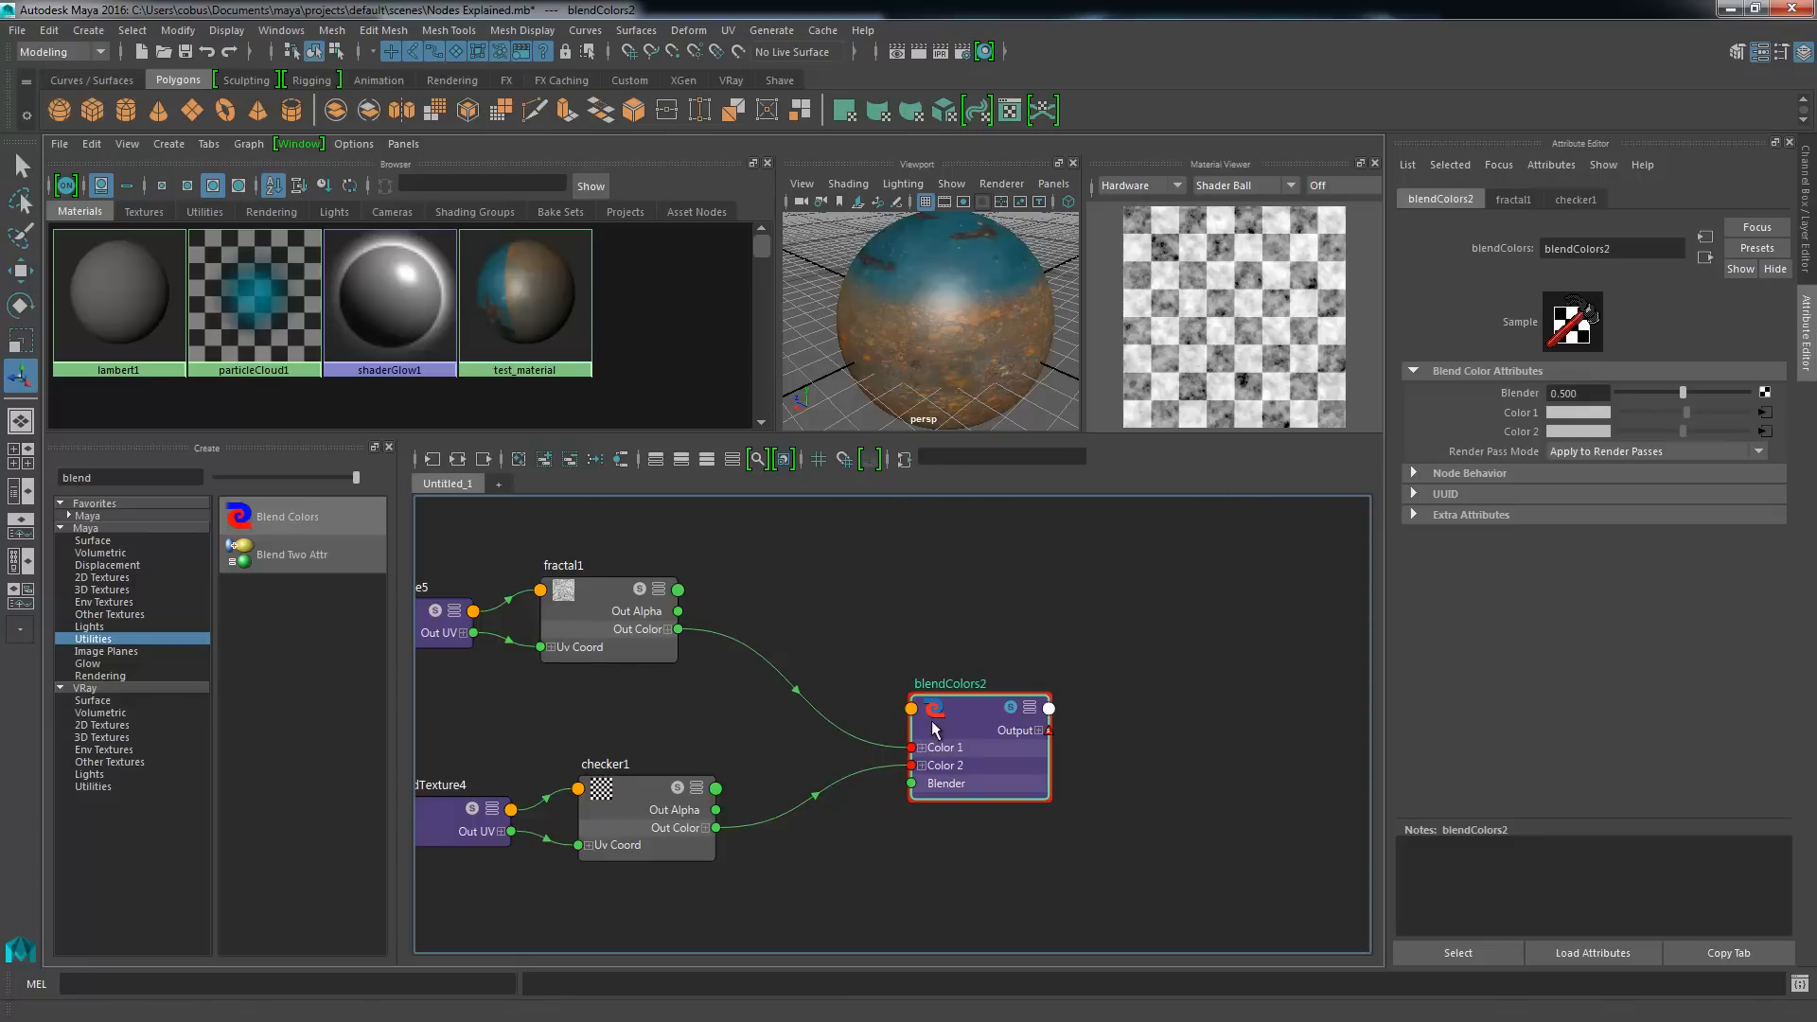
- Adjust the blendColors2 node's position and set its Blender value to 0.481
drag(935, 729, 919, 727)
mouse_move(1683, 391)
mouse_down()
mouse_move(1636, 396)
mouse_move(1715, 388)
mouse_move(1680, 390)
mouse_up()
alt+middle_drag(779, 697, 988, 586)
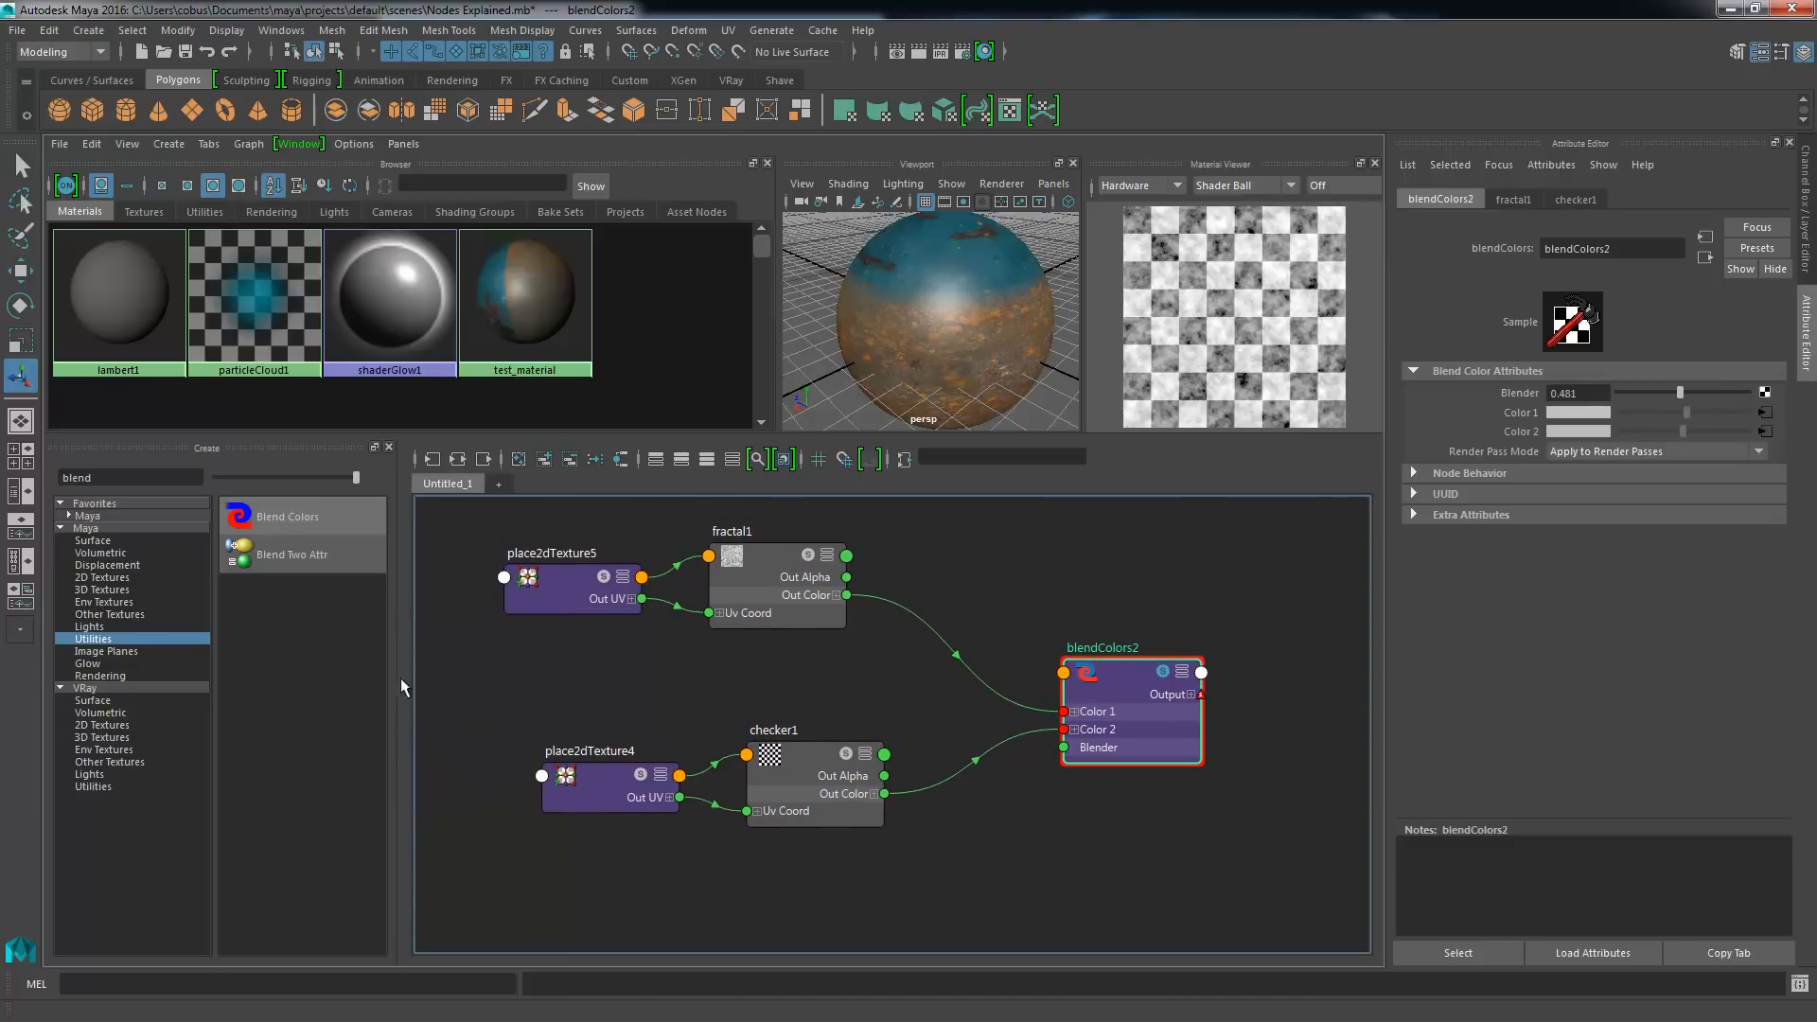
- Clear the node search filter and create a File node from Maya's 2D Textures
click(88, 575)
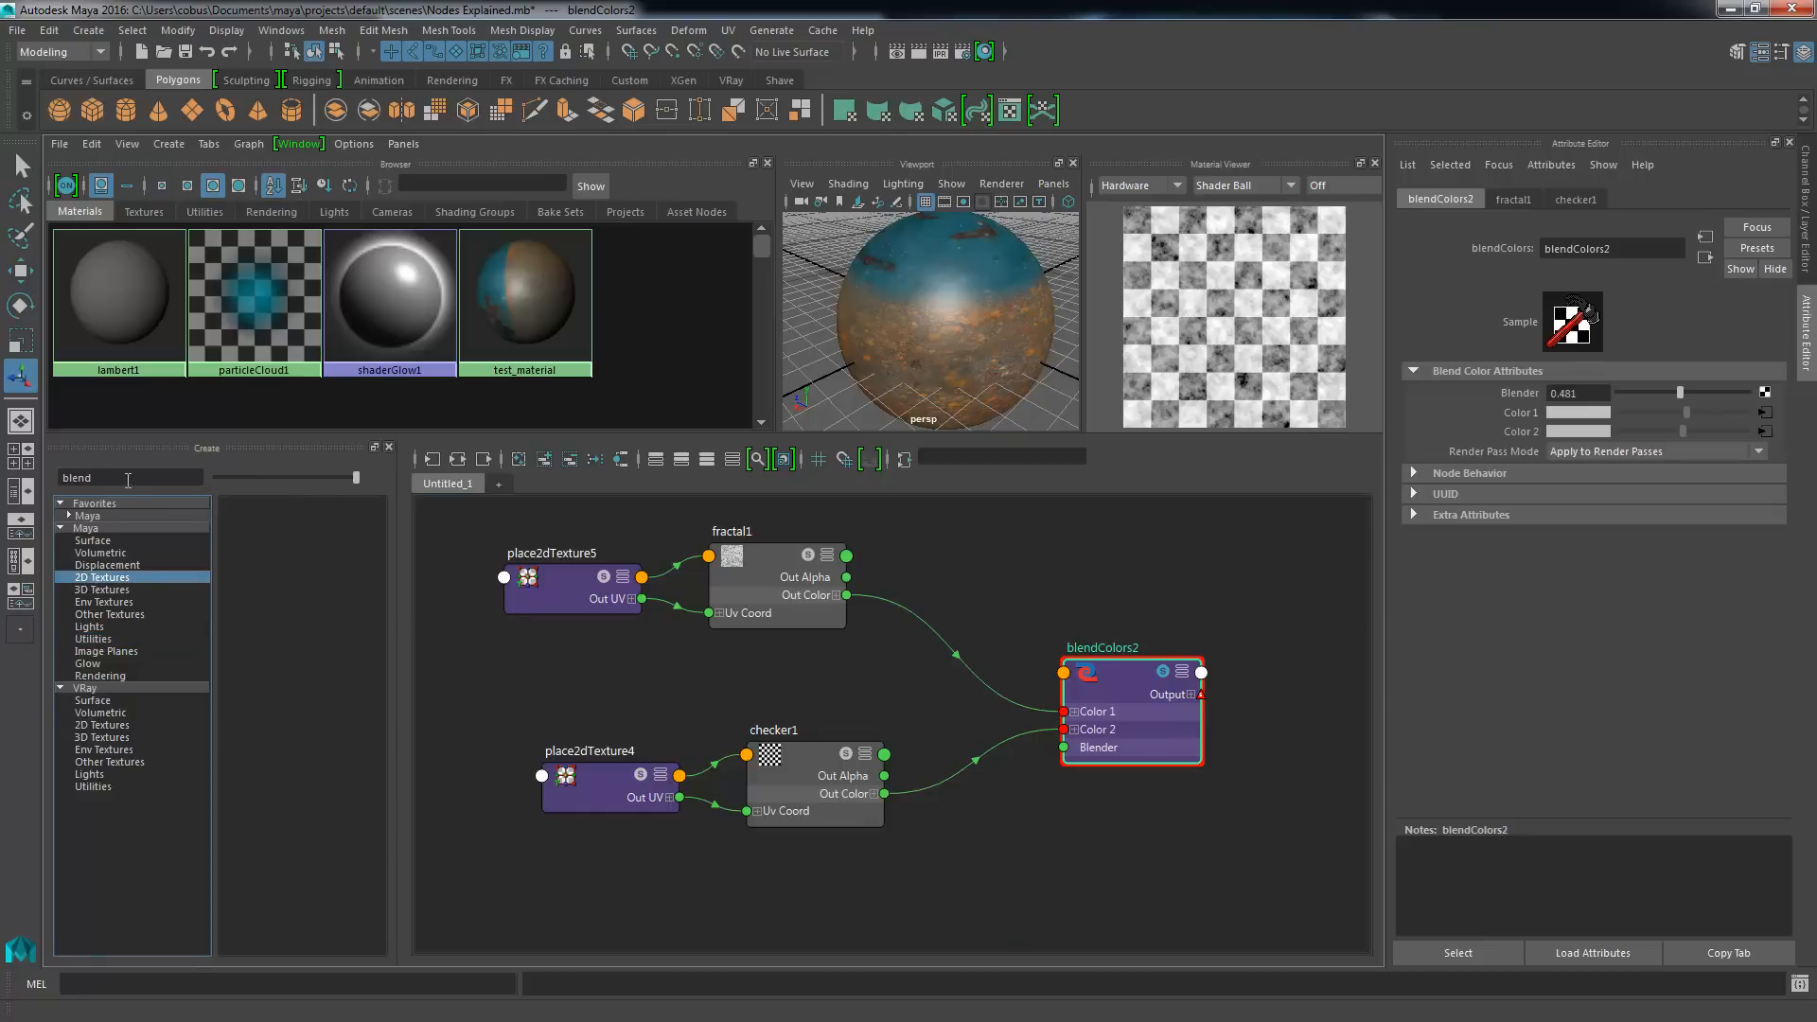
double_click(128, 480)
key(BackSpace)
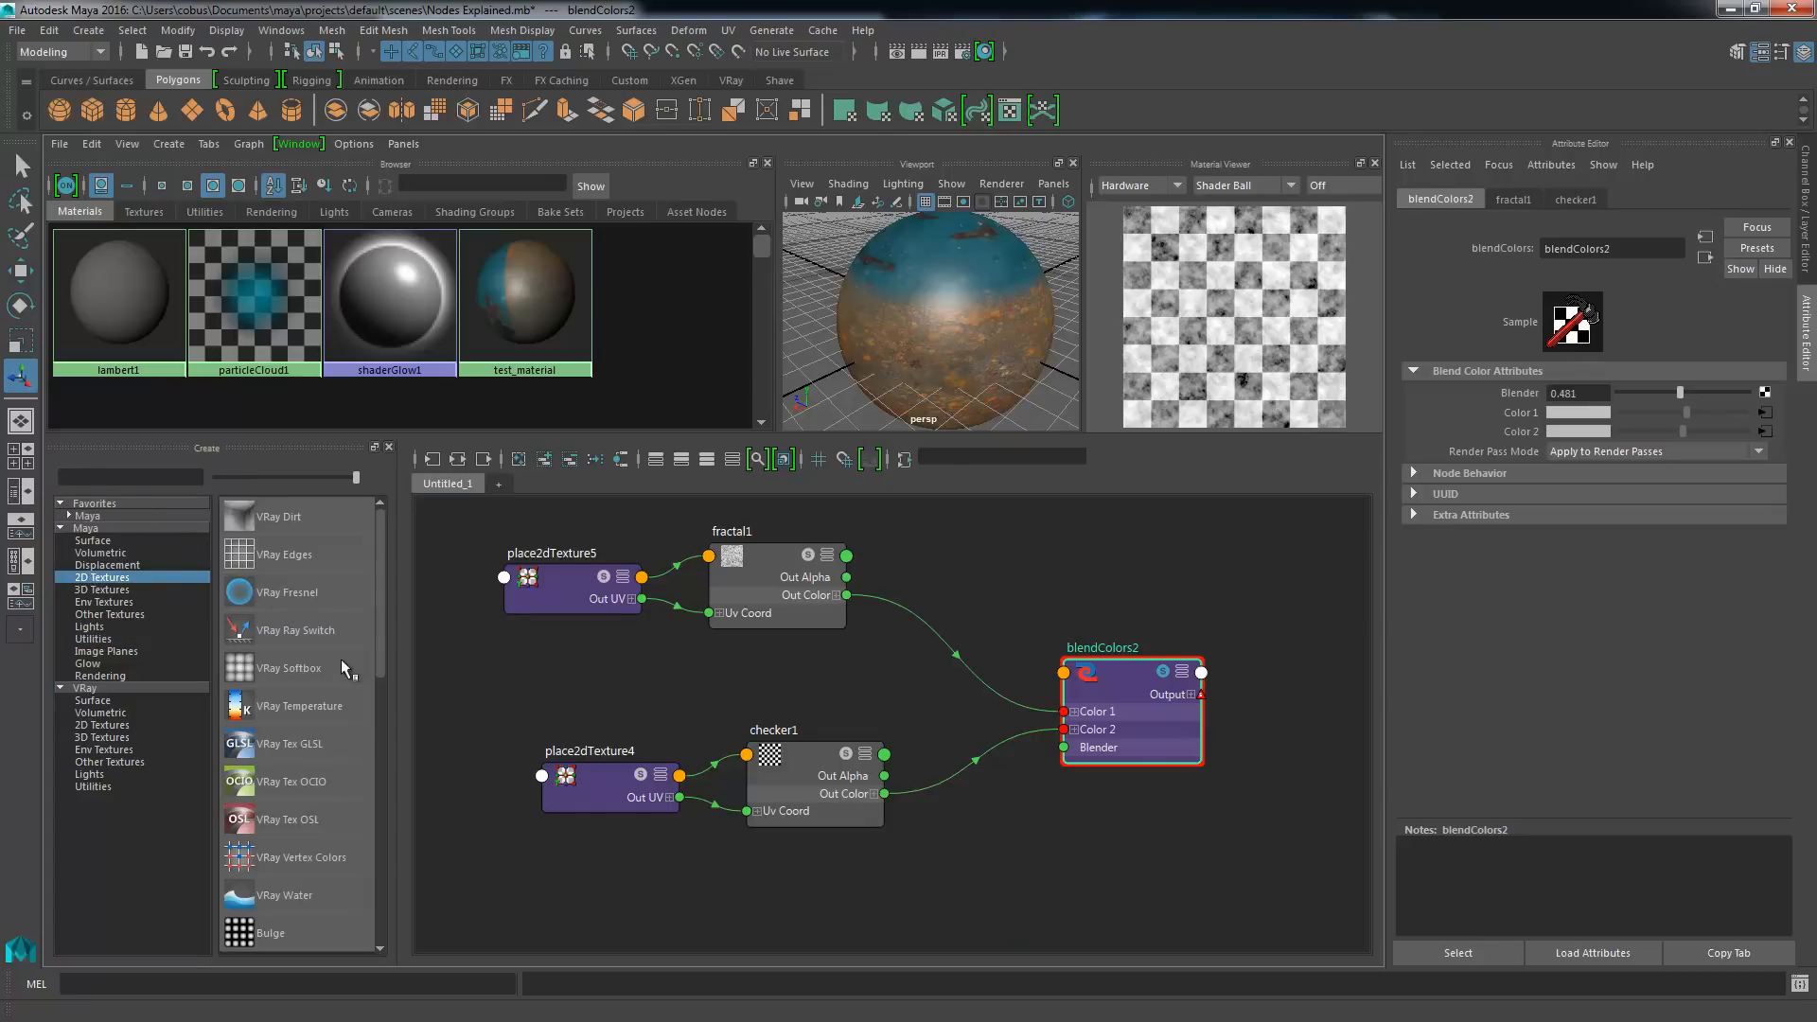
scroll(371, 719, down, 9)
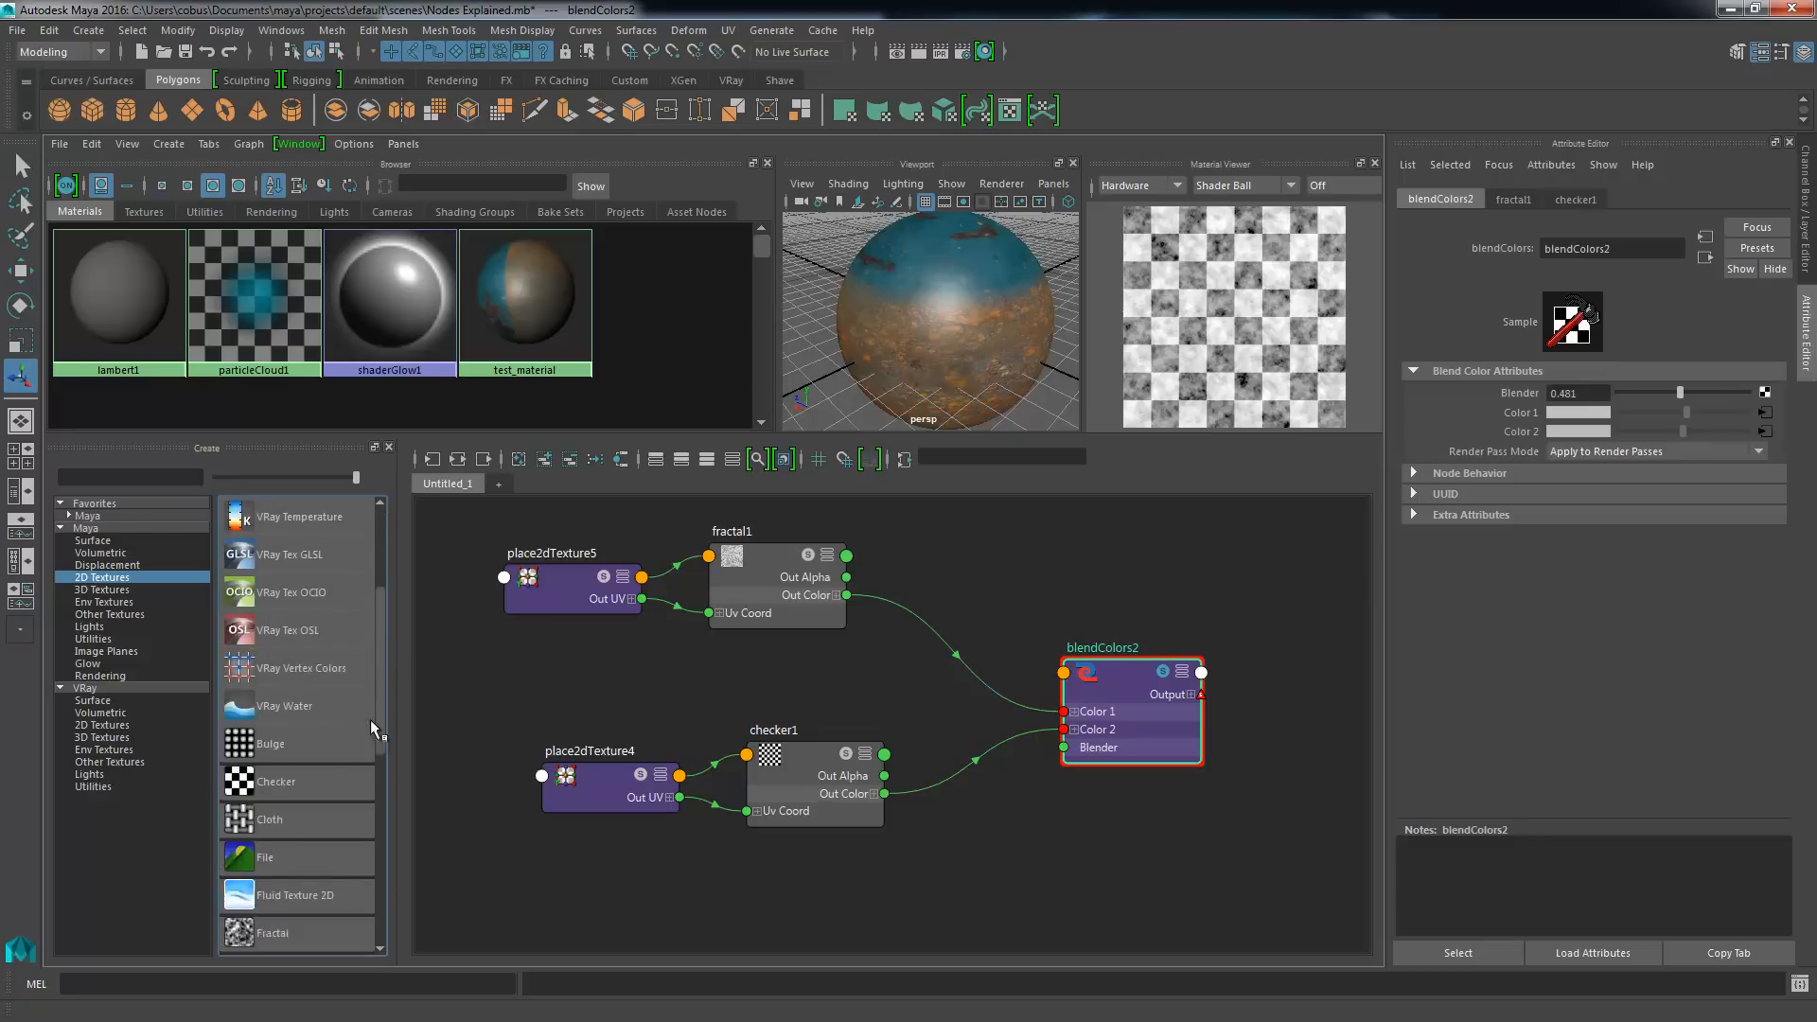
scroll(360, 776, up, 1)
click(301, 740)
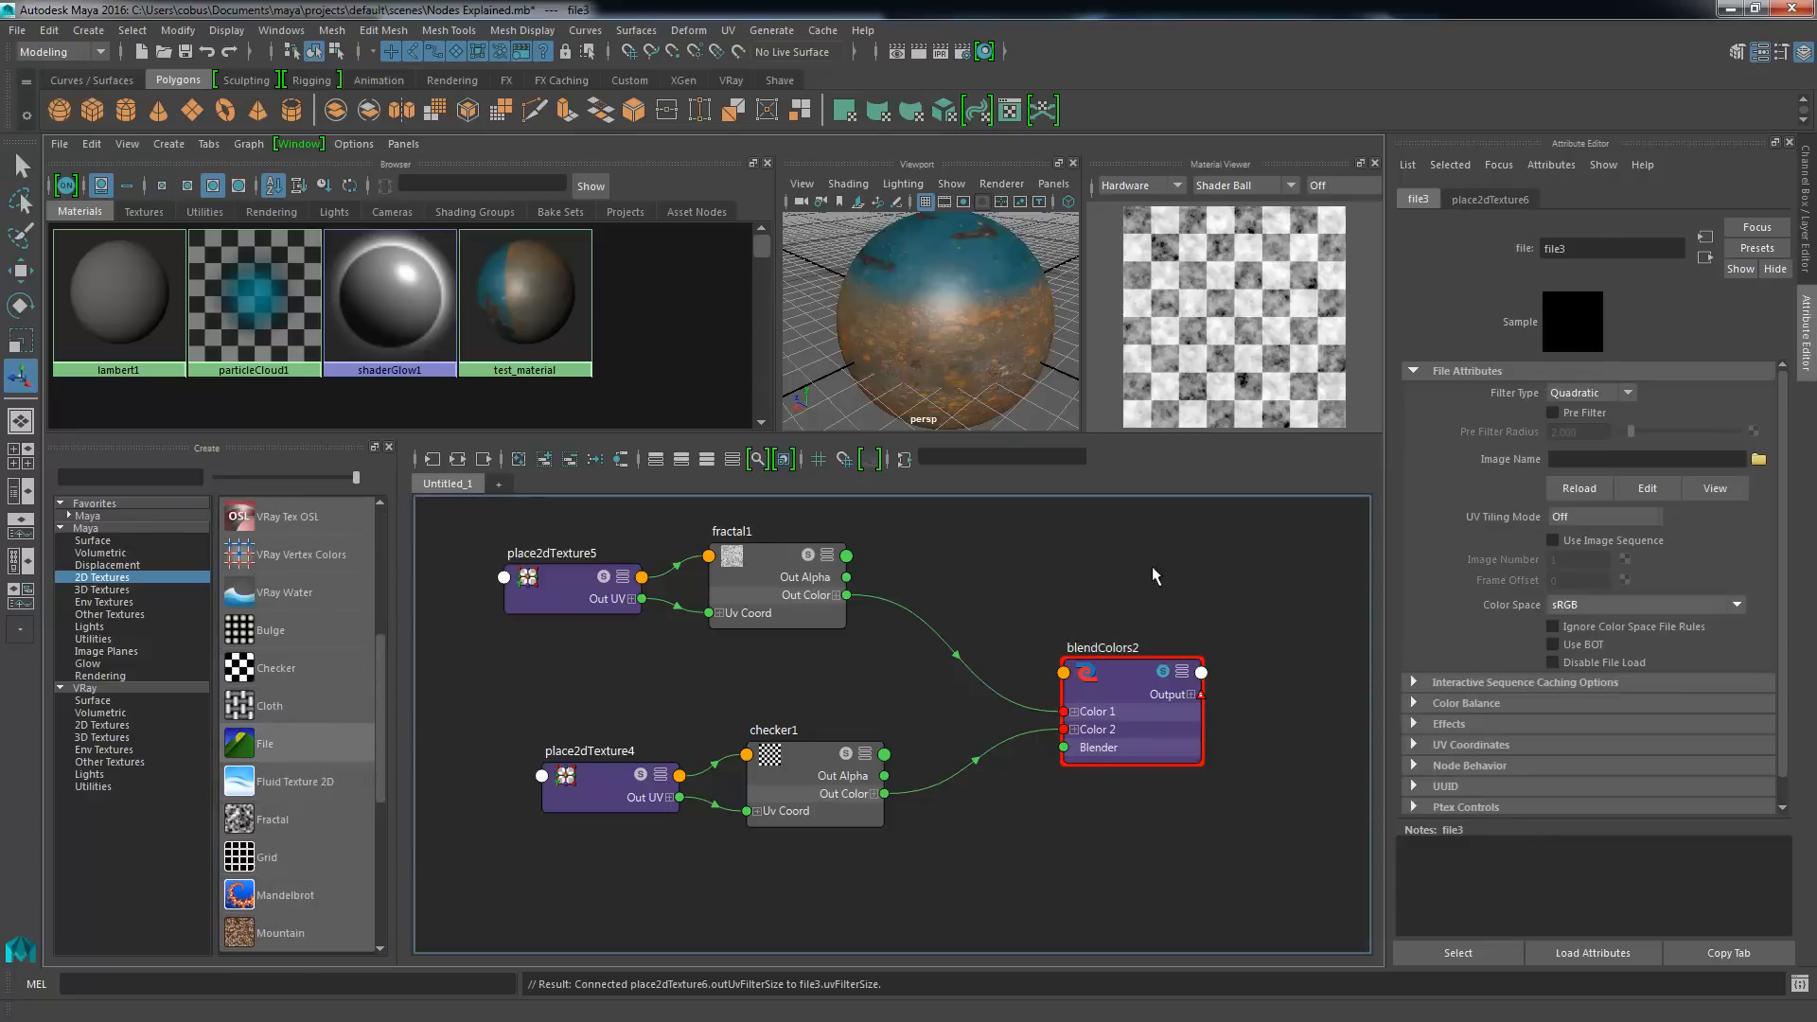
- Move the new file3 node and its place2dTexture6 node above the fractal1 nodes
alt+middle_drag(1150, 566, 1130, 686)
alt+right_drag(1130, 686, 1027, 906)
alt+middle_drag(1027, 907, 253, 590)
drag(1075, 731, 1263, 844)
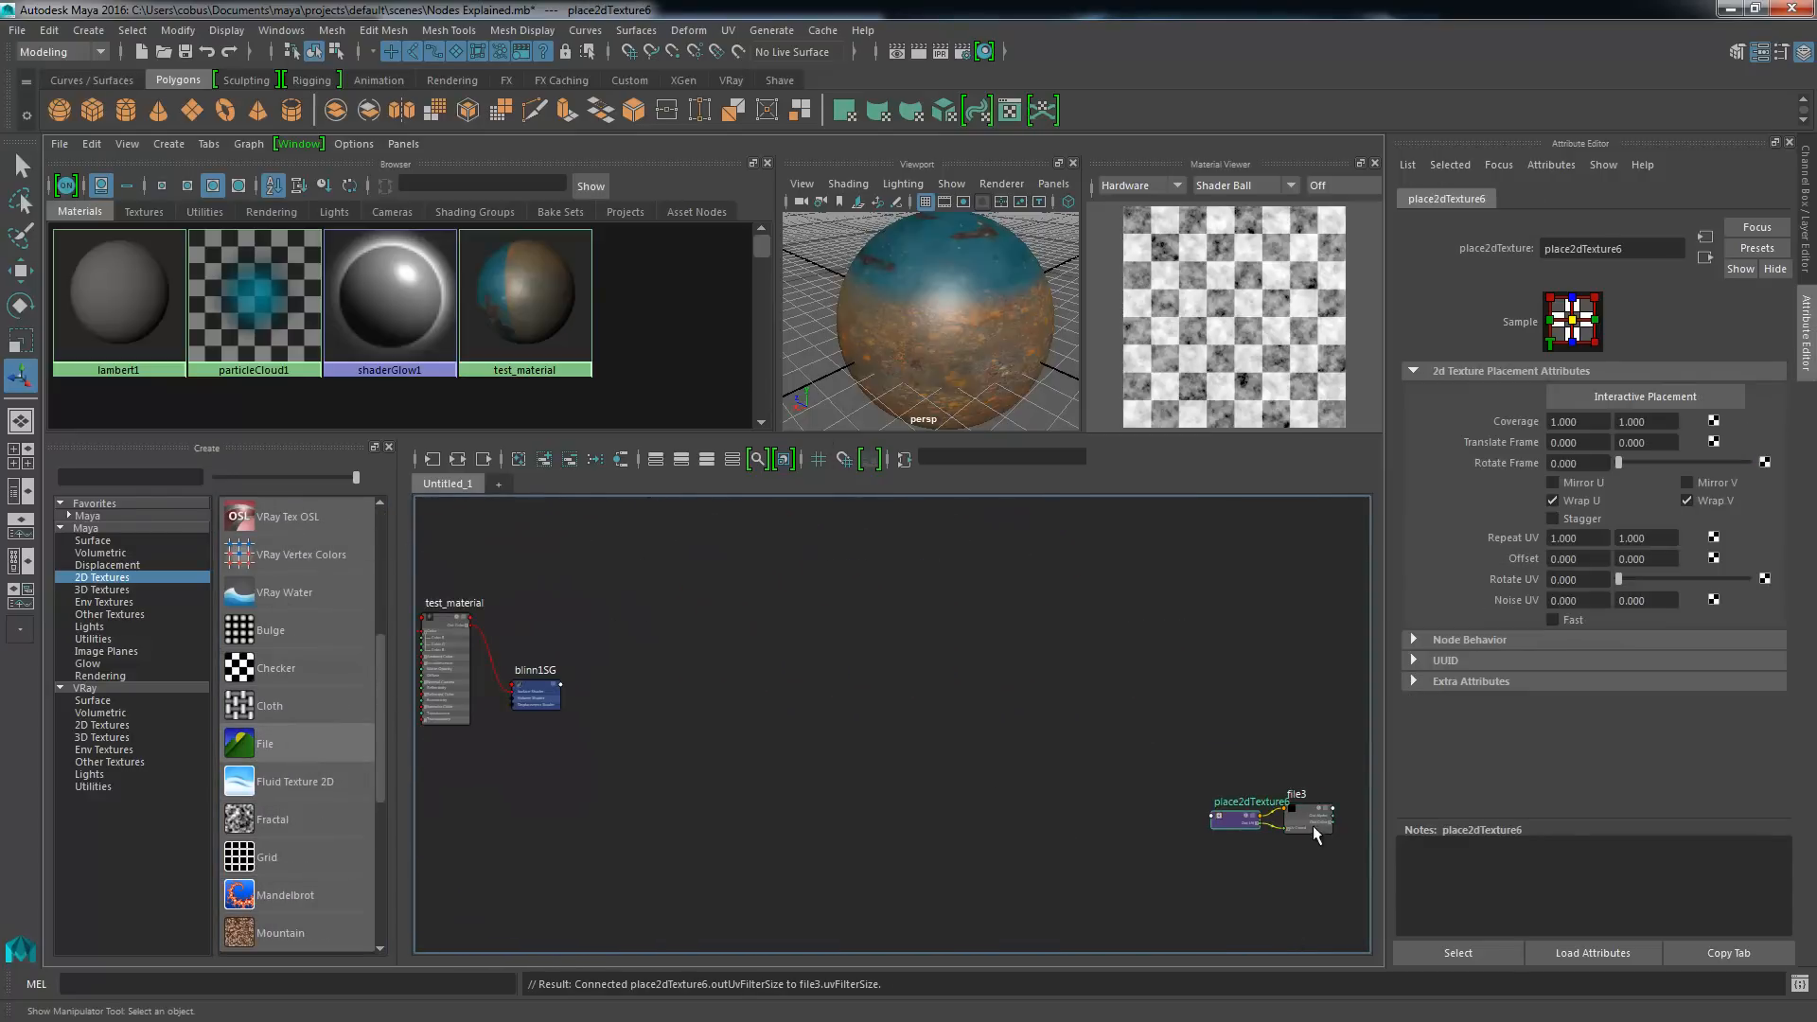
drag(1151, 755, 1344, 858)
drag(1296, 815, 577, 578)
alt+middle_drag(577, 578, 1105, 798)
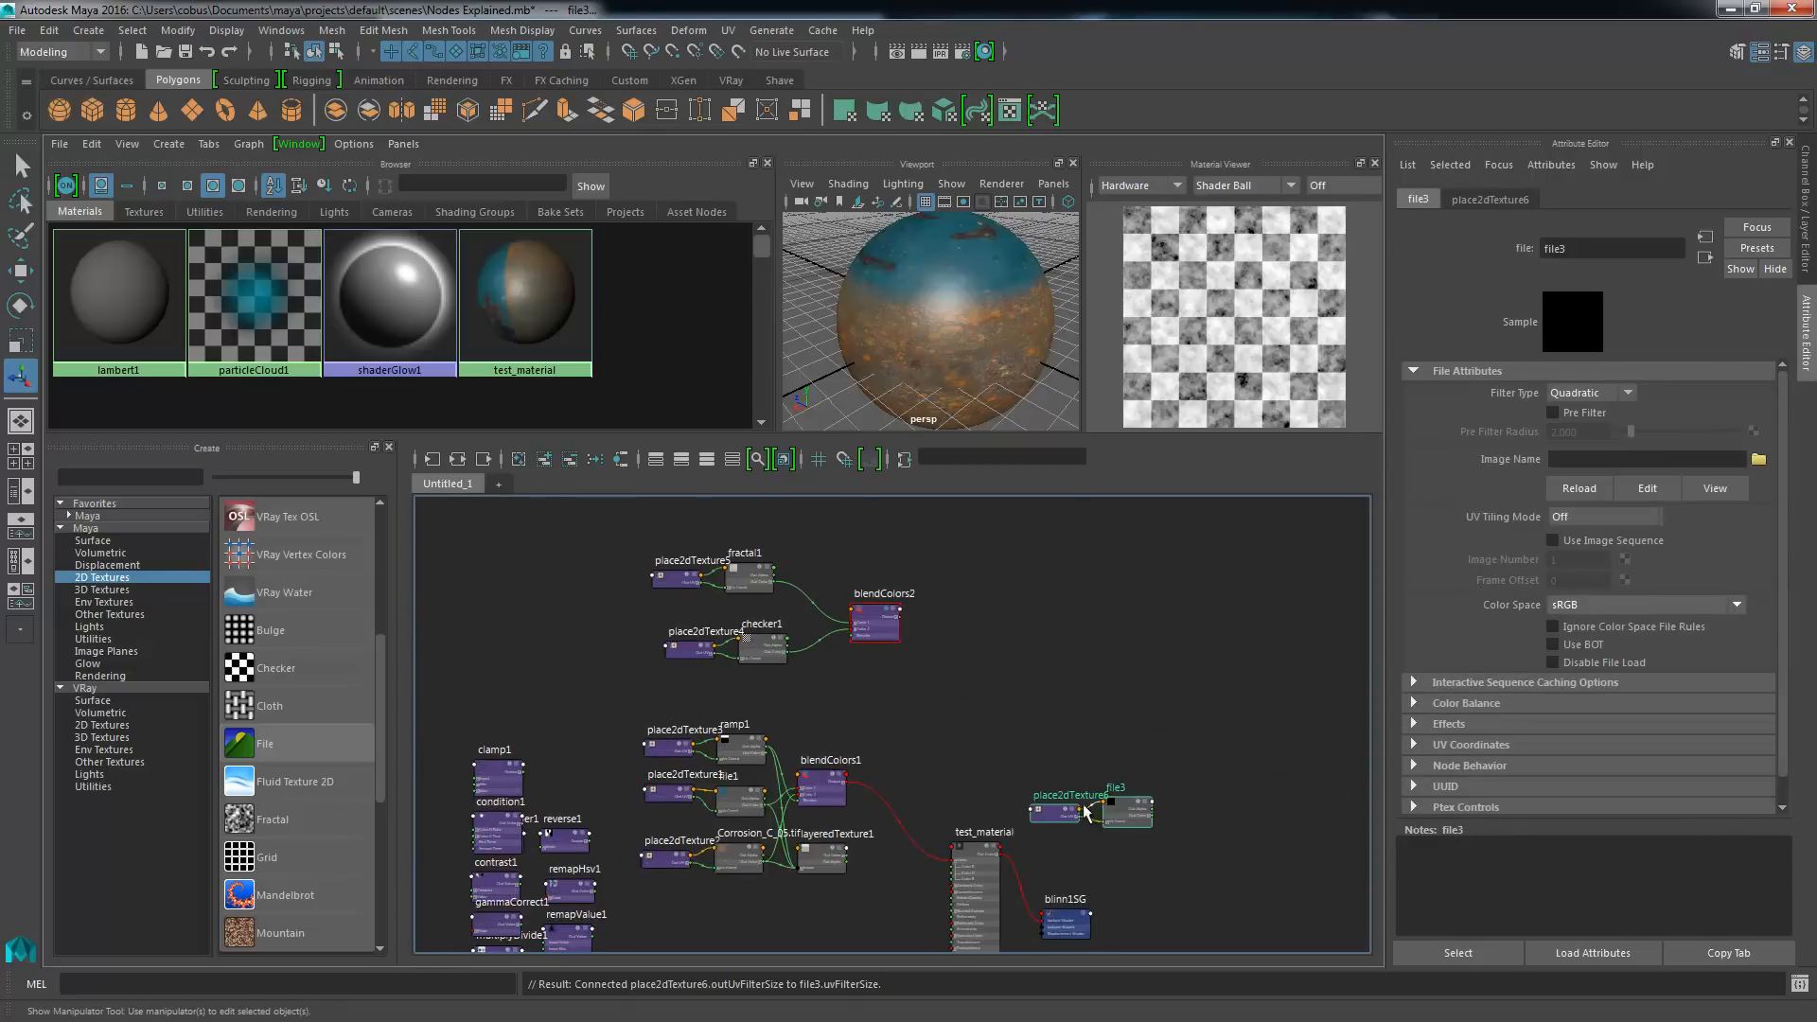
drag(1105, 798, 747, 520)
- Open the image file browser for the file3 node and go up through the parent folders to My Computer
scroll(799, 586, up, 5)
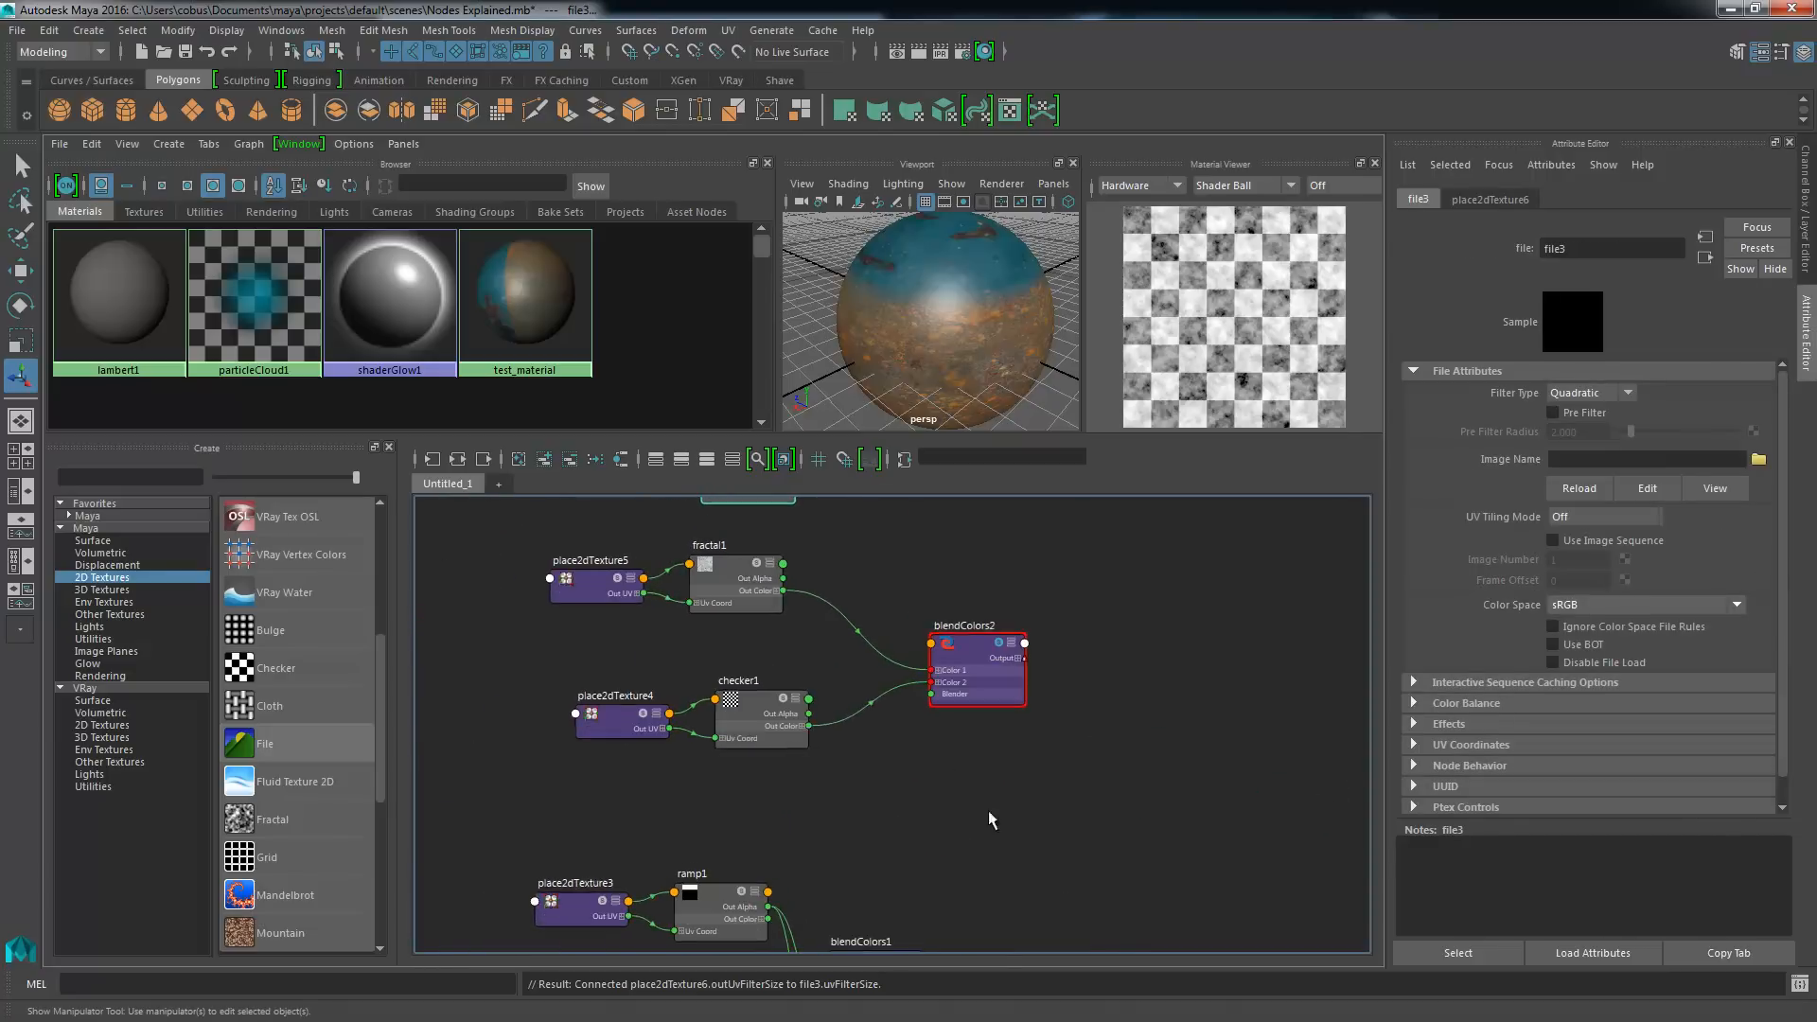
alt+middle_drag(811, 635, 840, 763)
scroll(839, 762, up, 3)
alt+middle_drag(886, 702, 1034, 790)
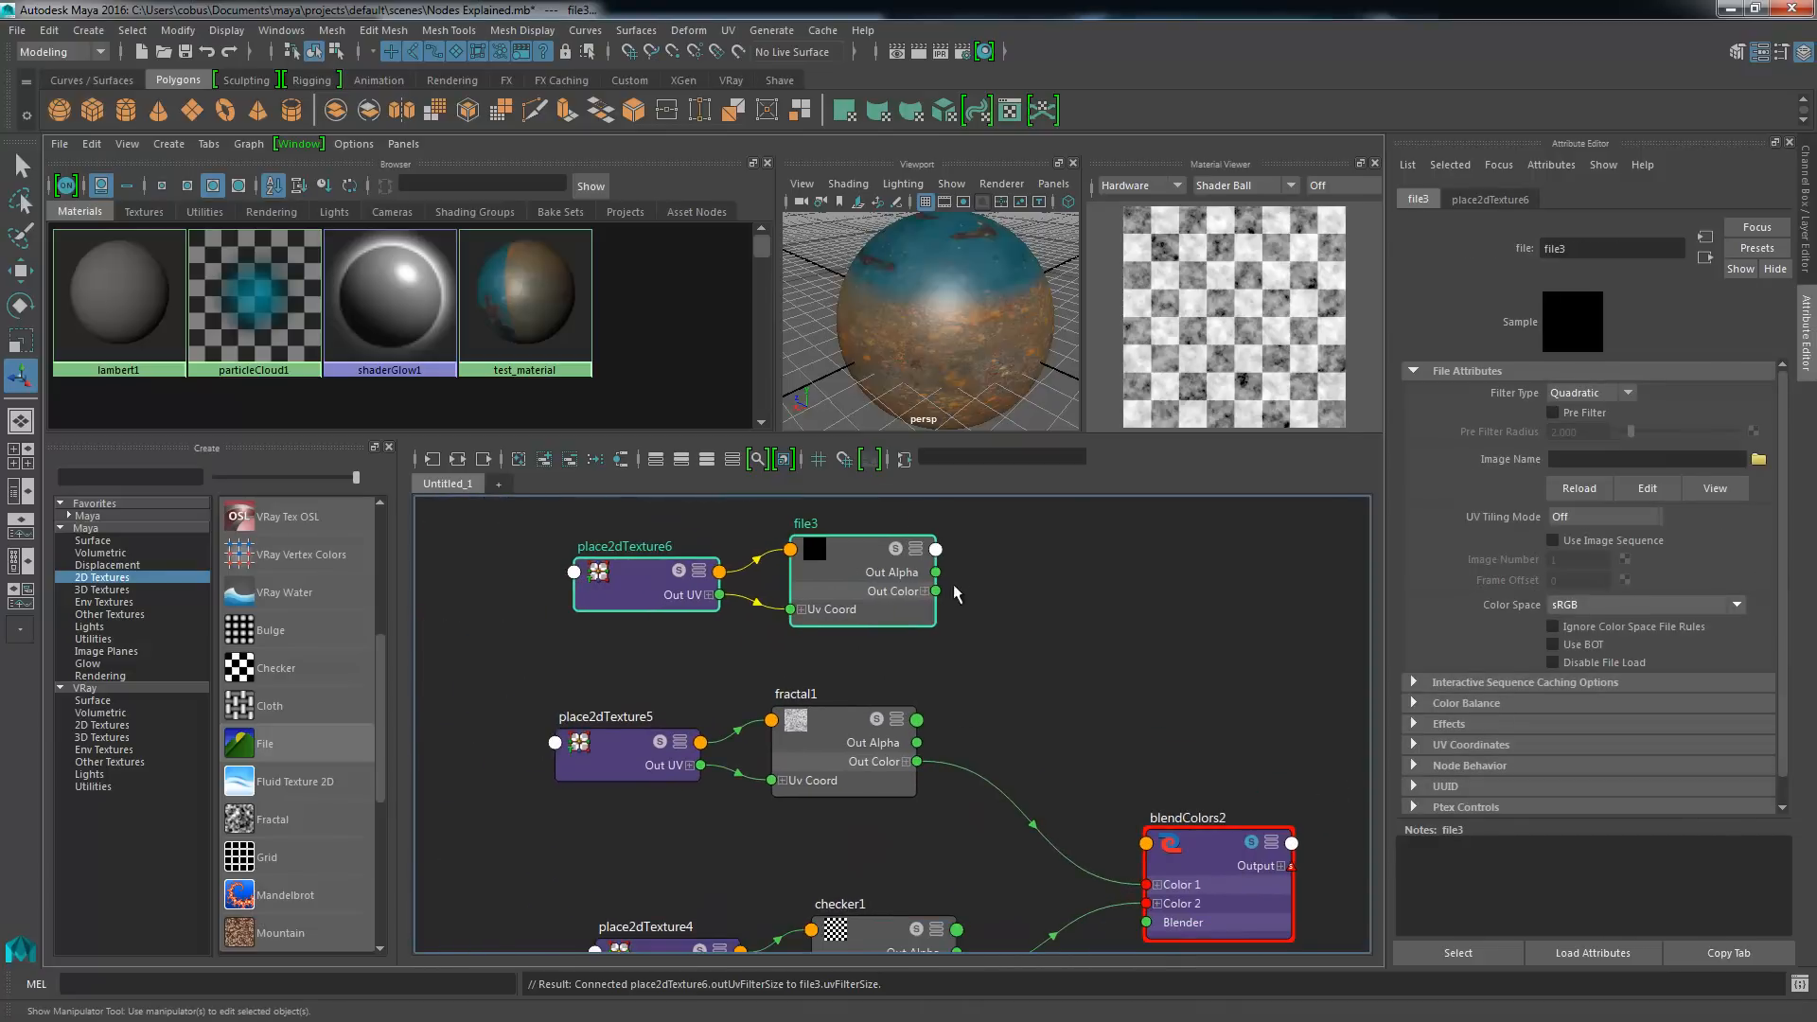
alt+middle_drag(954, 593, 822, 568)
click(1758, 460)
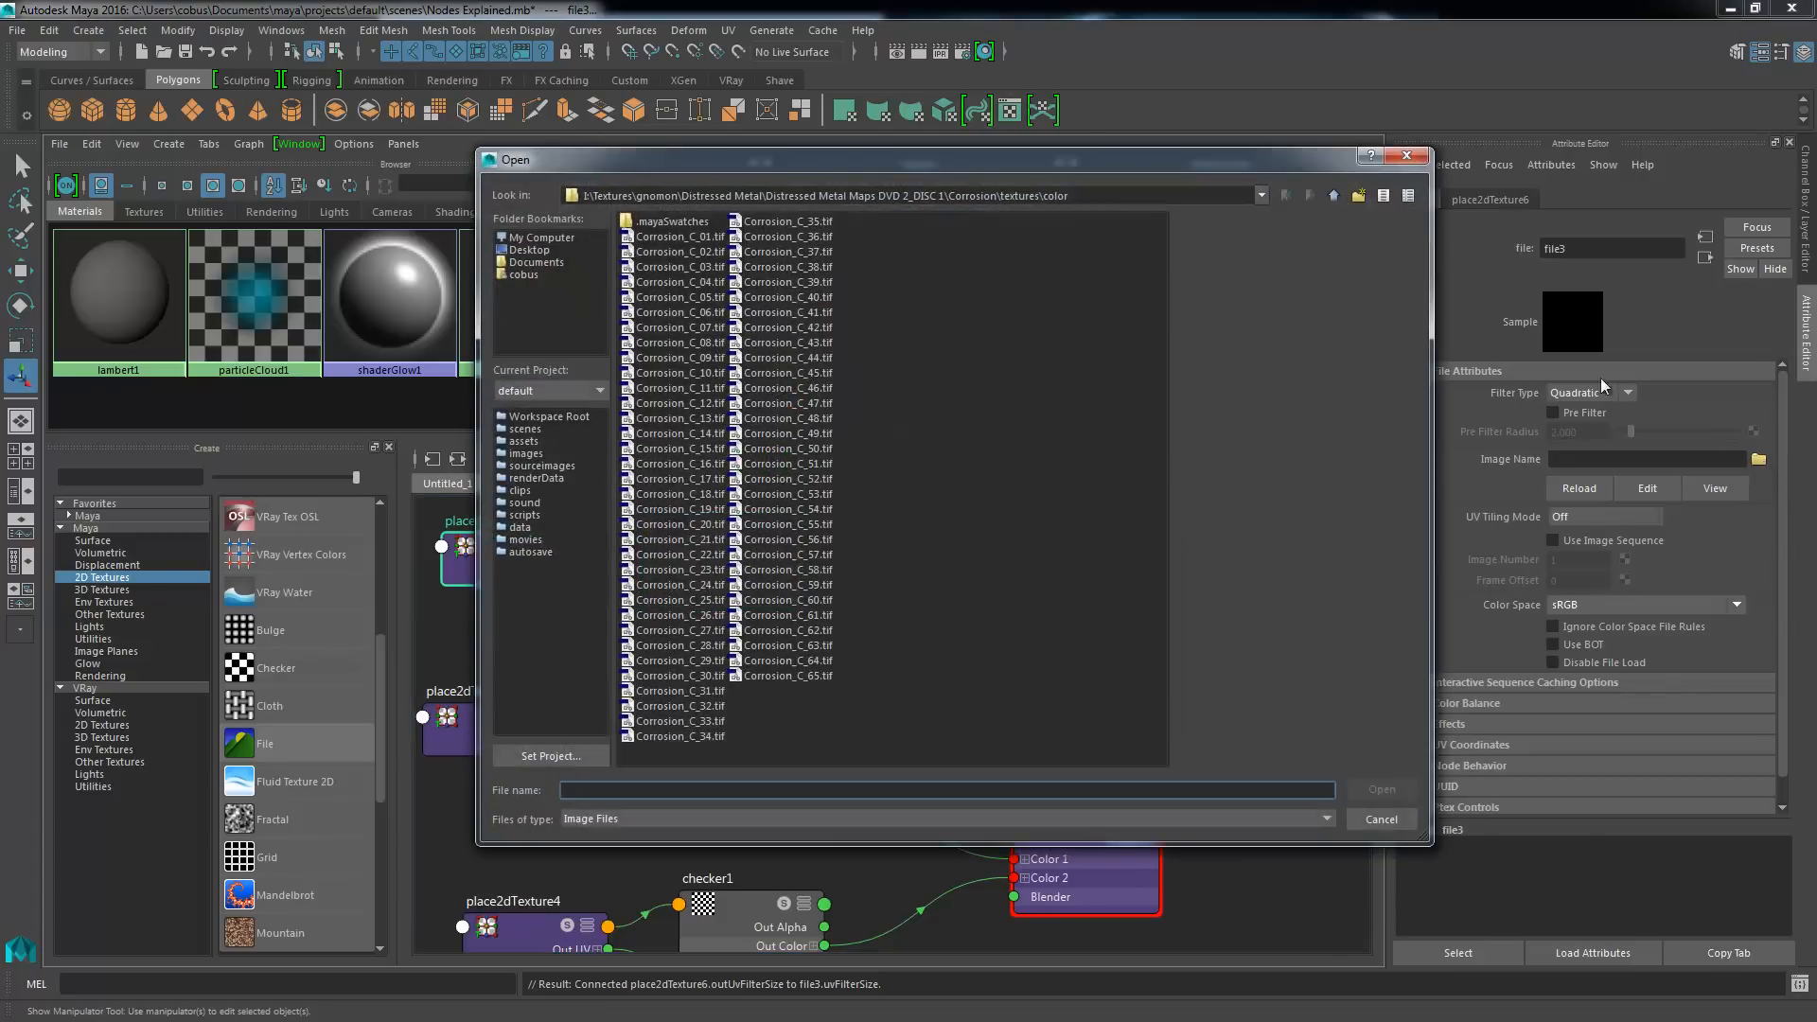
click(1332, 196)
click(1332, 196)
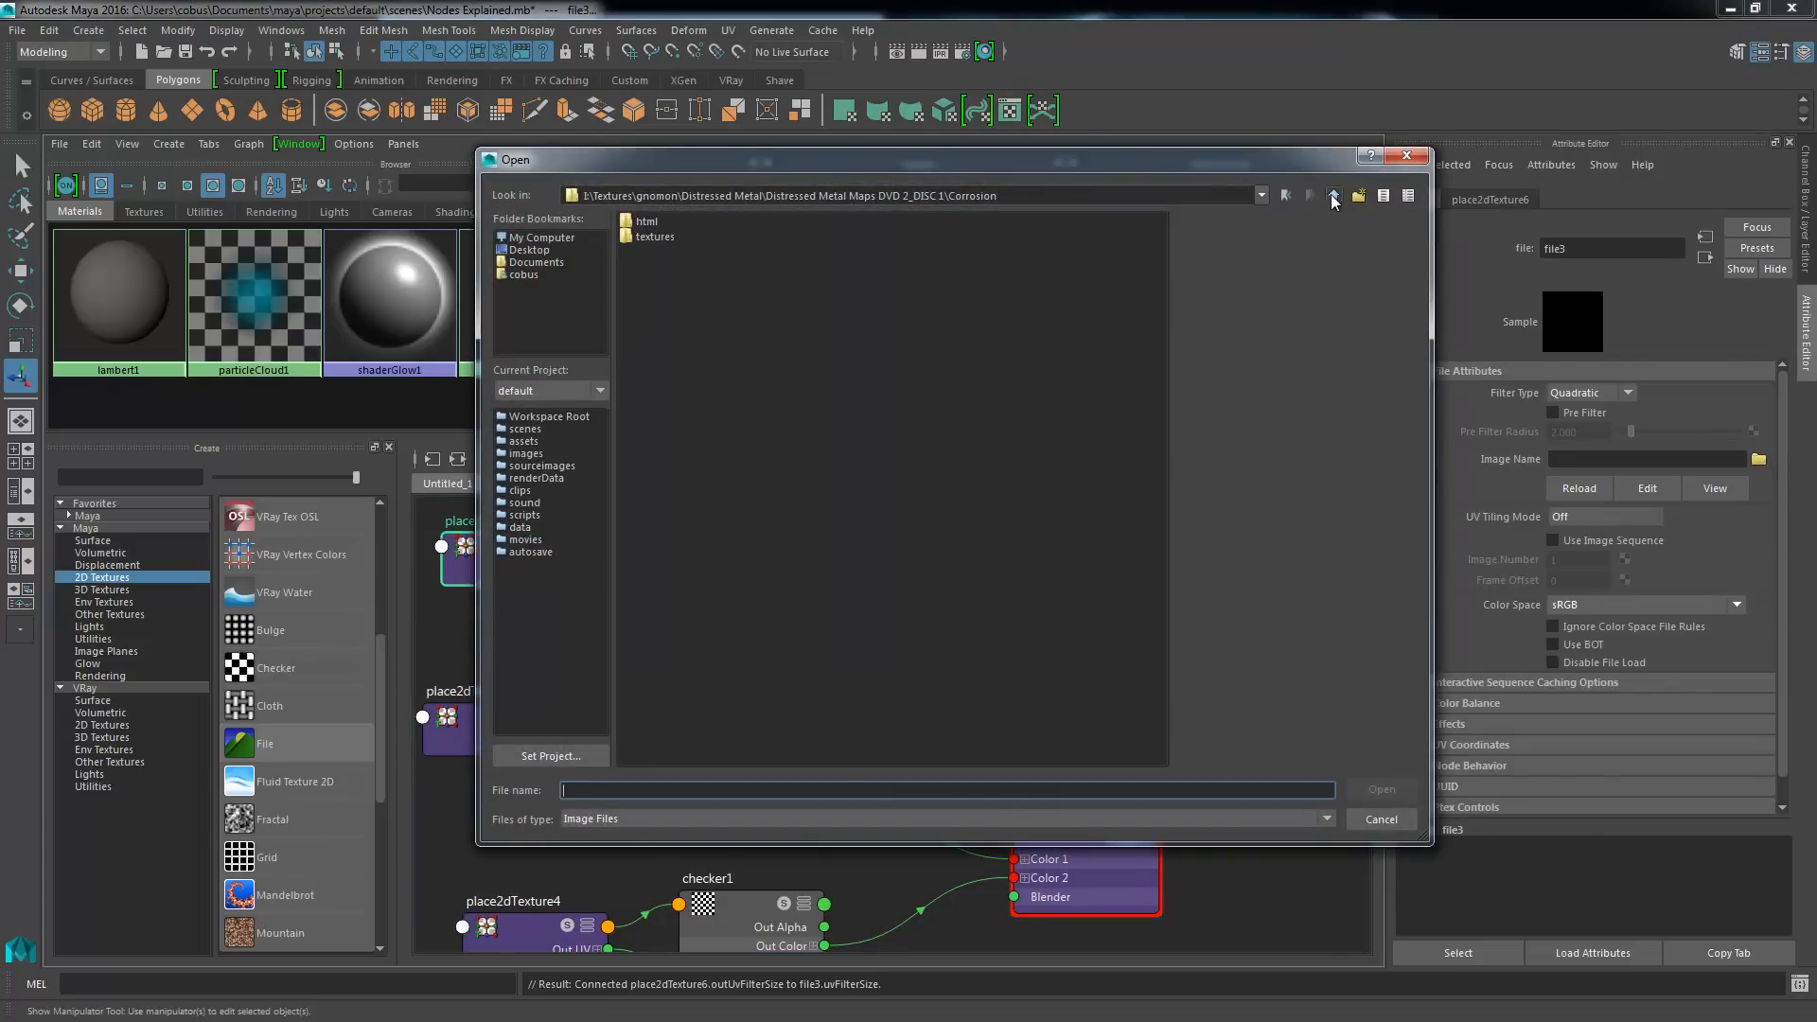
click(1332, 196)
click(1335, 195)
click(1334, 196)
click(1334, 196)
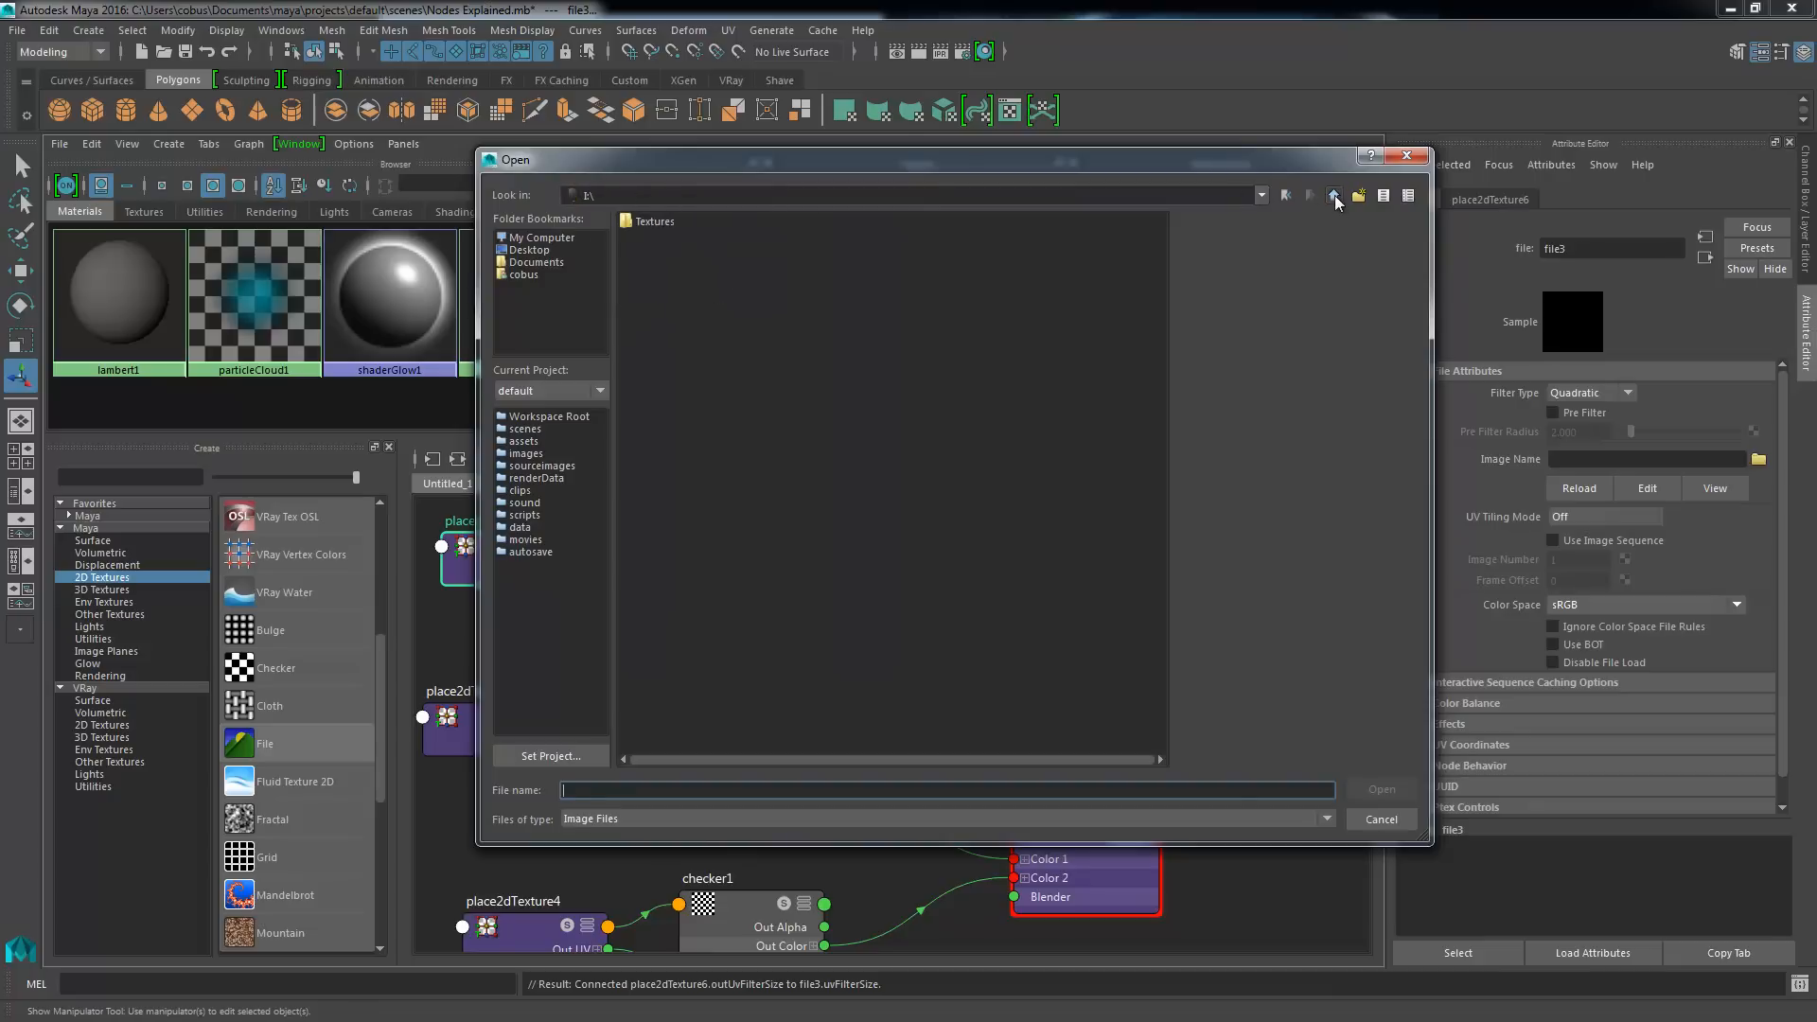
click(1334, 196)
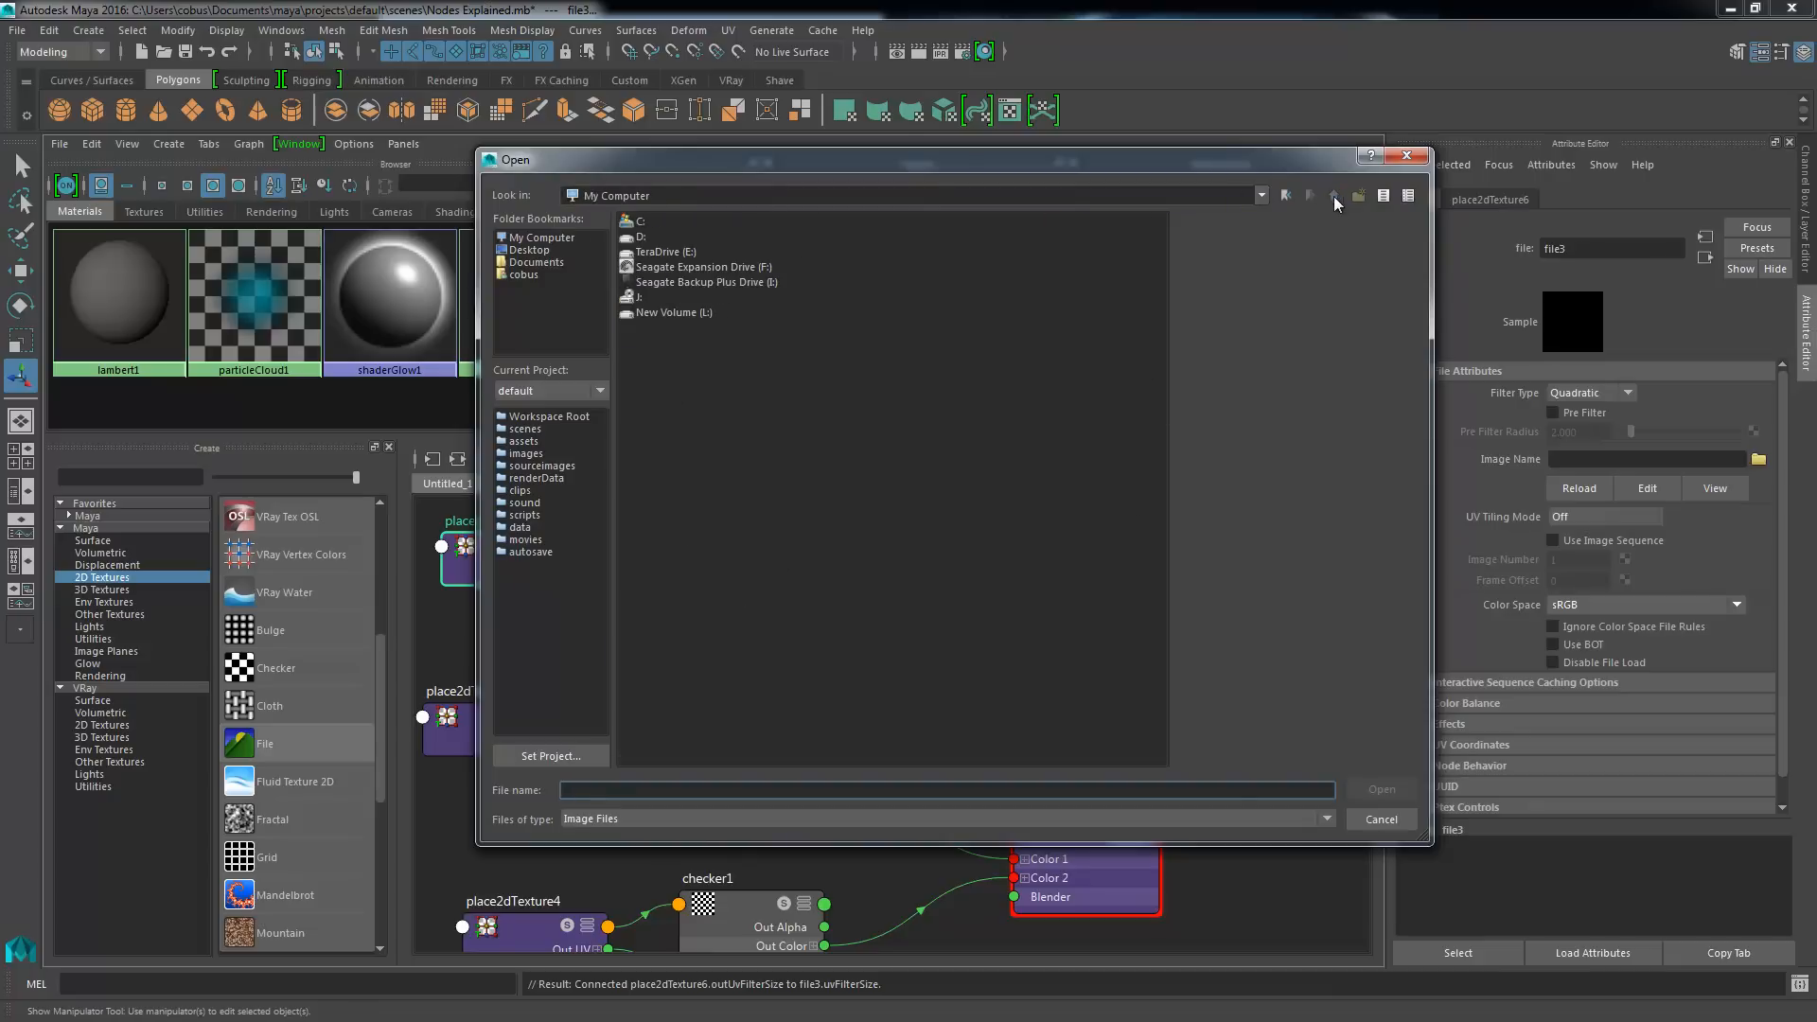
- Browse from My Computer to the I: drive's Learn3D Class Preparation\01_Full Time Class Prep folder
double_click(650, 296)
click(668, 342)
click(698, 333)
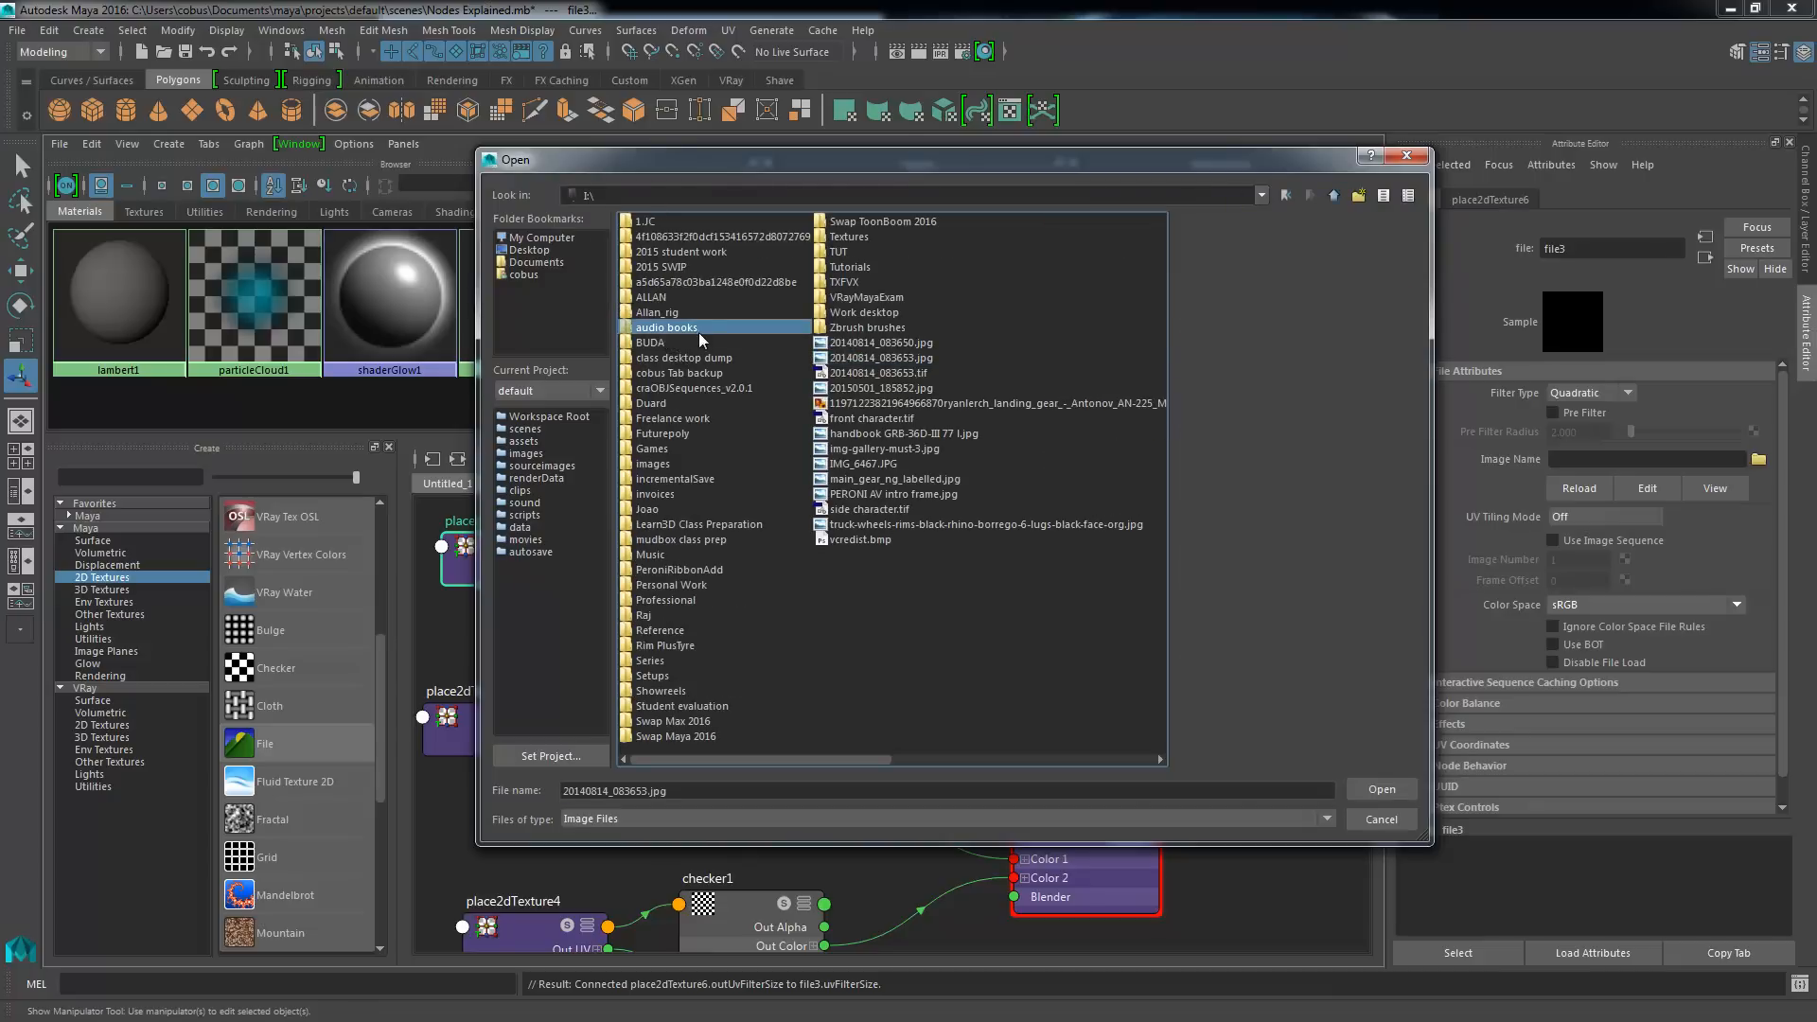
key(l)
double_click(673, 524)
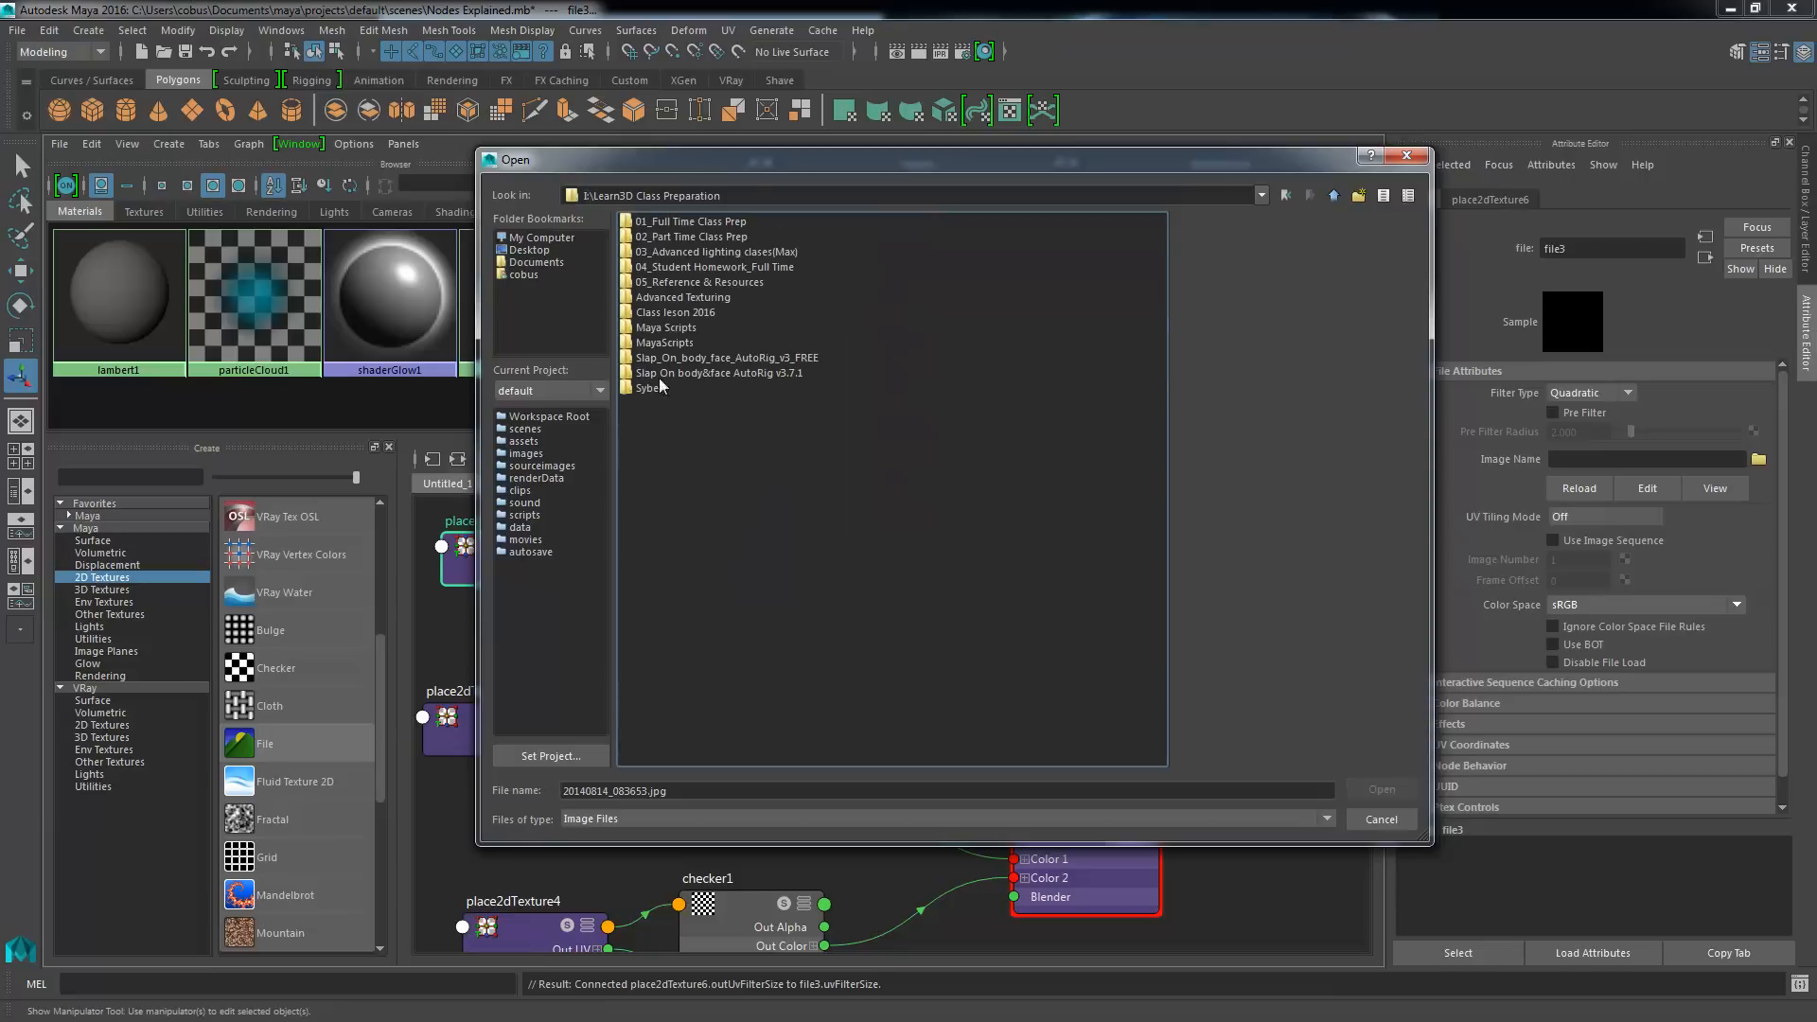
double_click(668, 223)
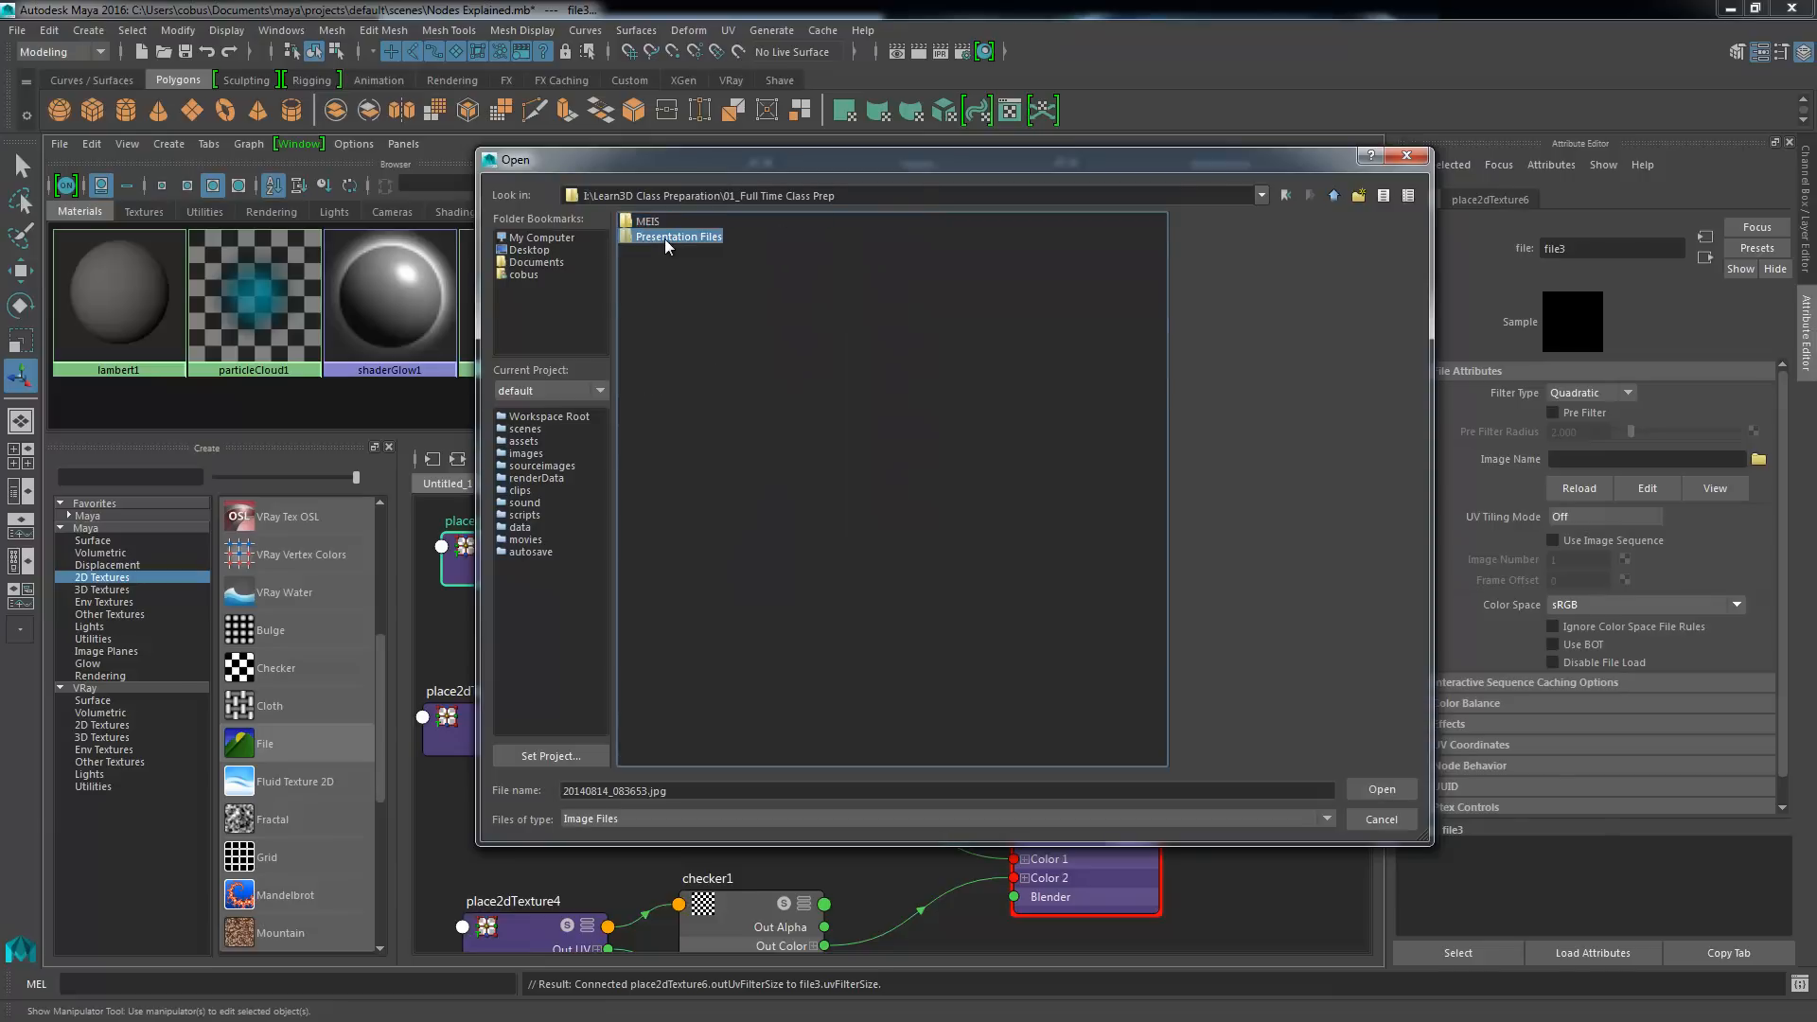
- Load Test texture for Gradients.png from Presentation Files\01_Fundamentals 101\UV's & Texturing into the file3 node
double_click(664, 239)
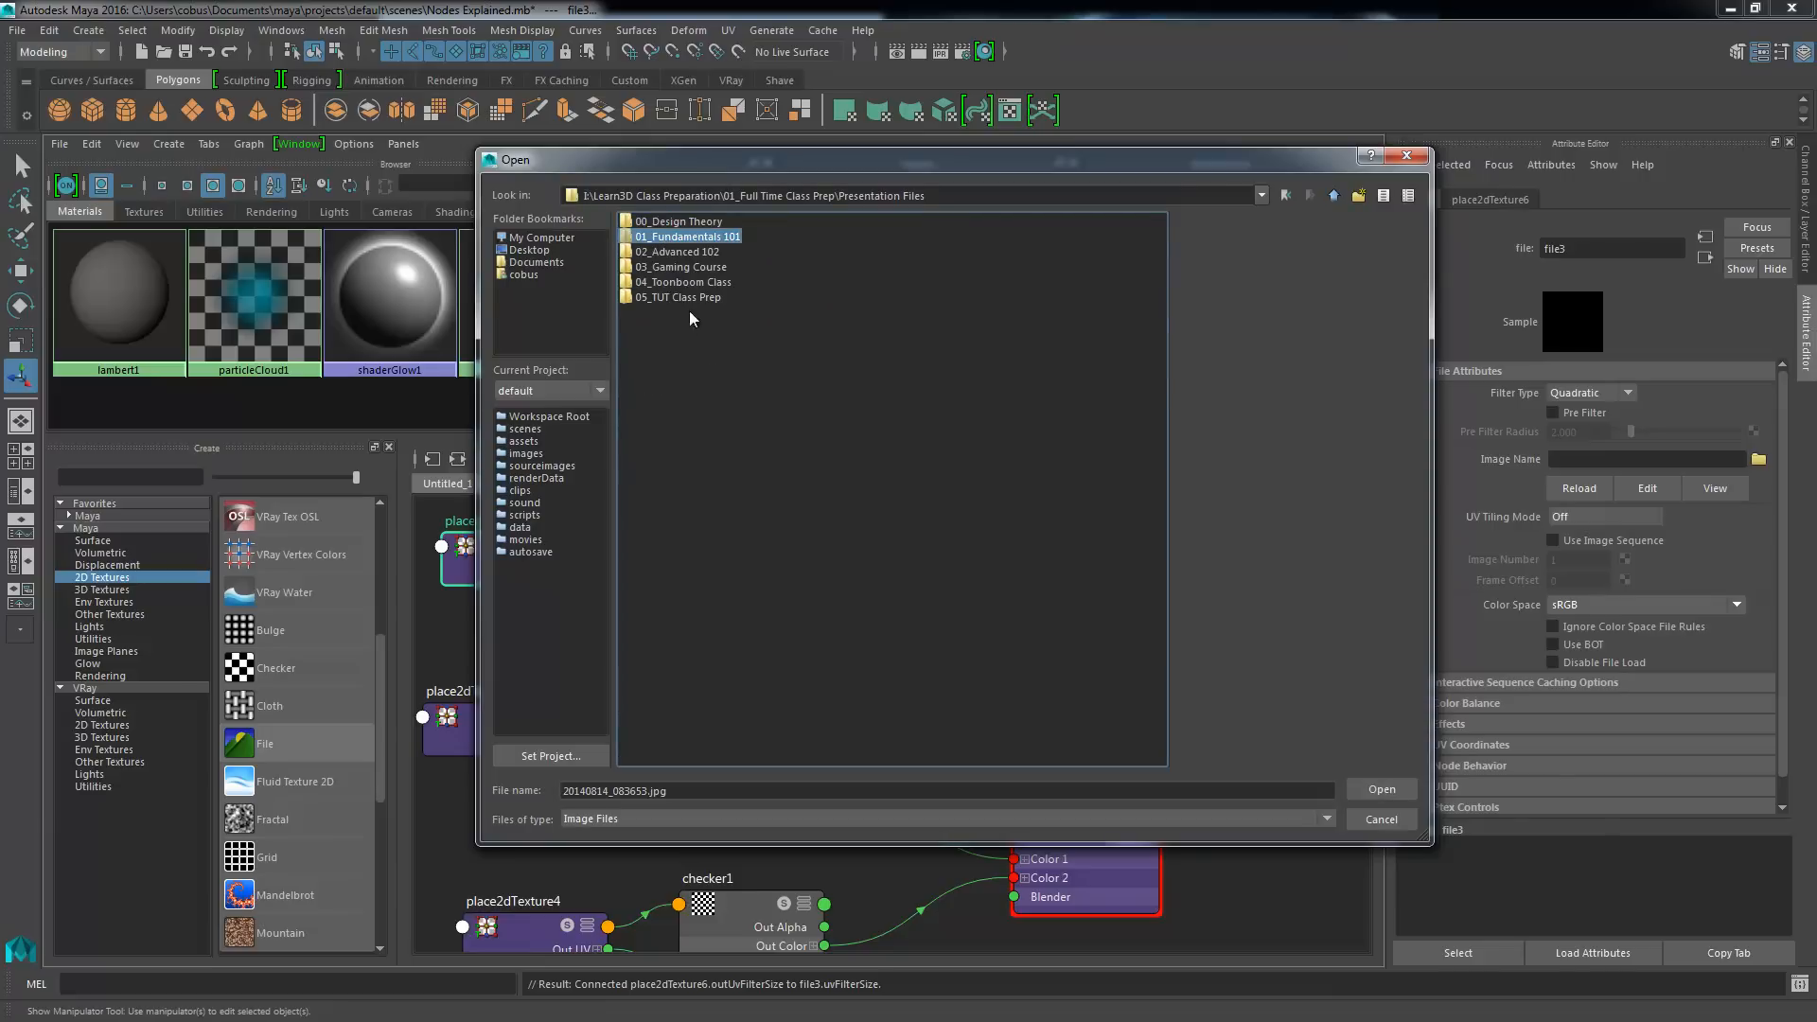
double_click(698, 239)
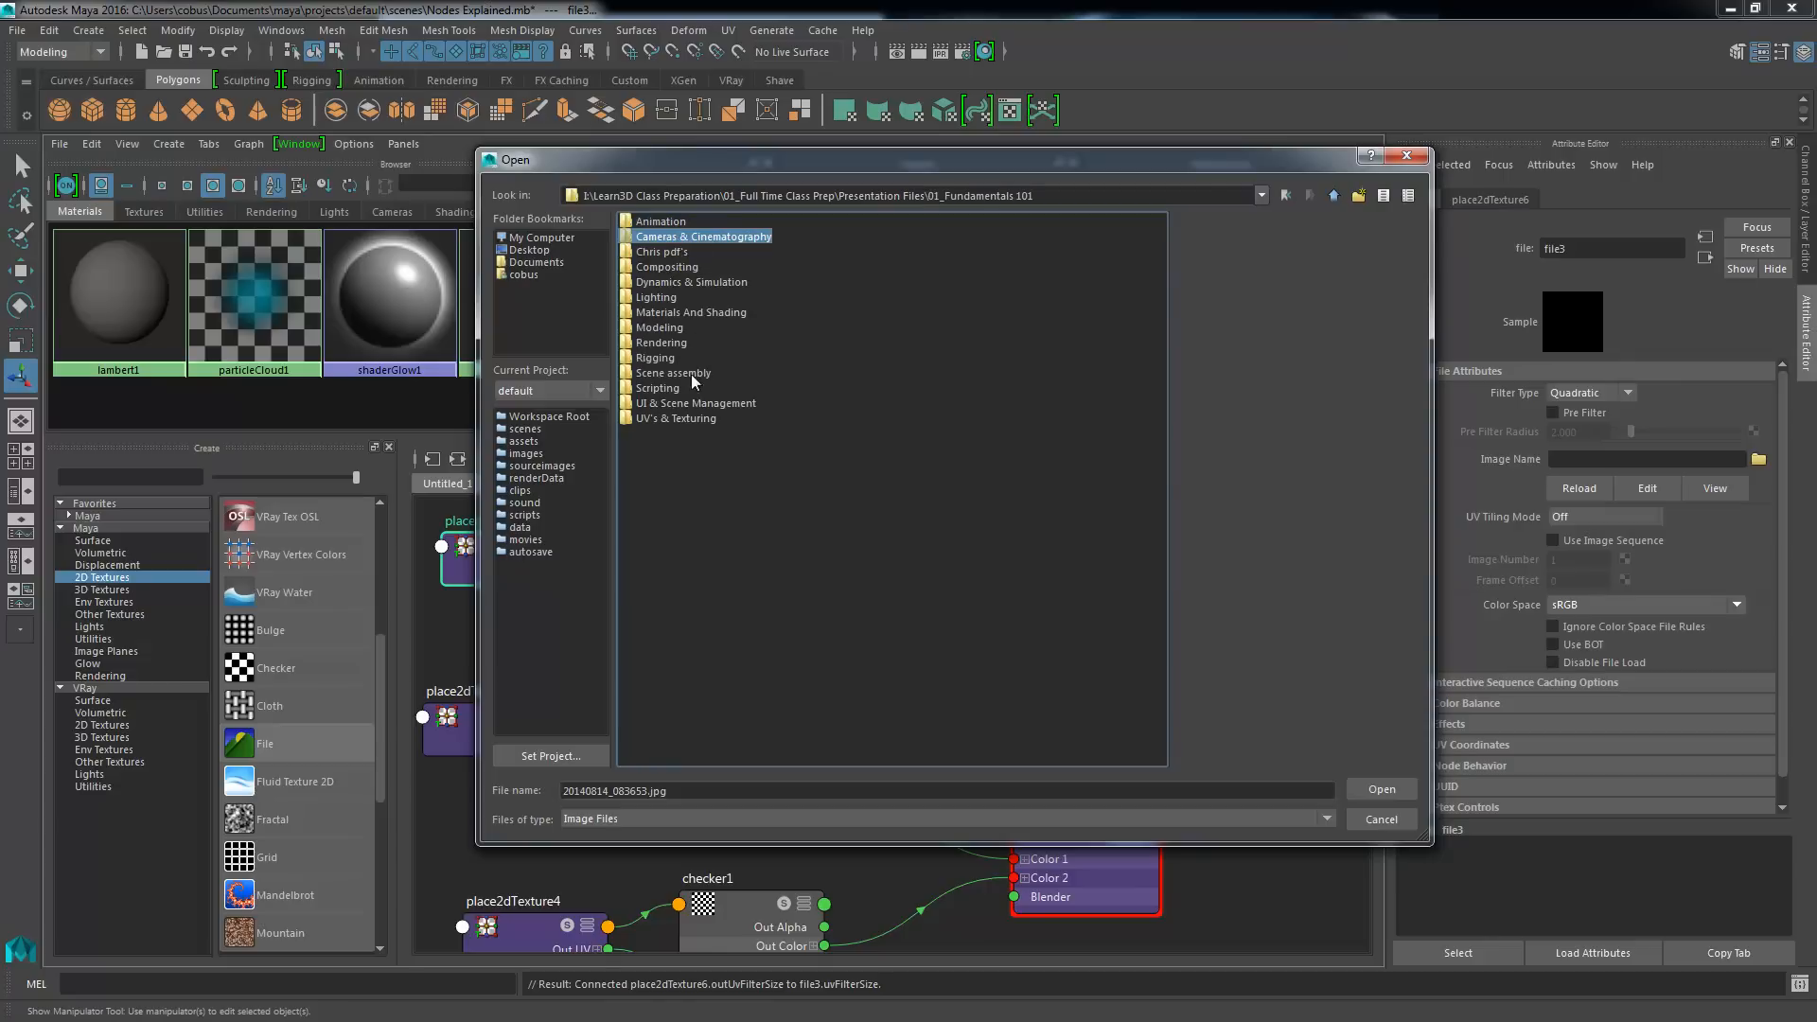
double_click(666, 419)
click(659, 239)
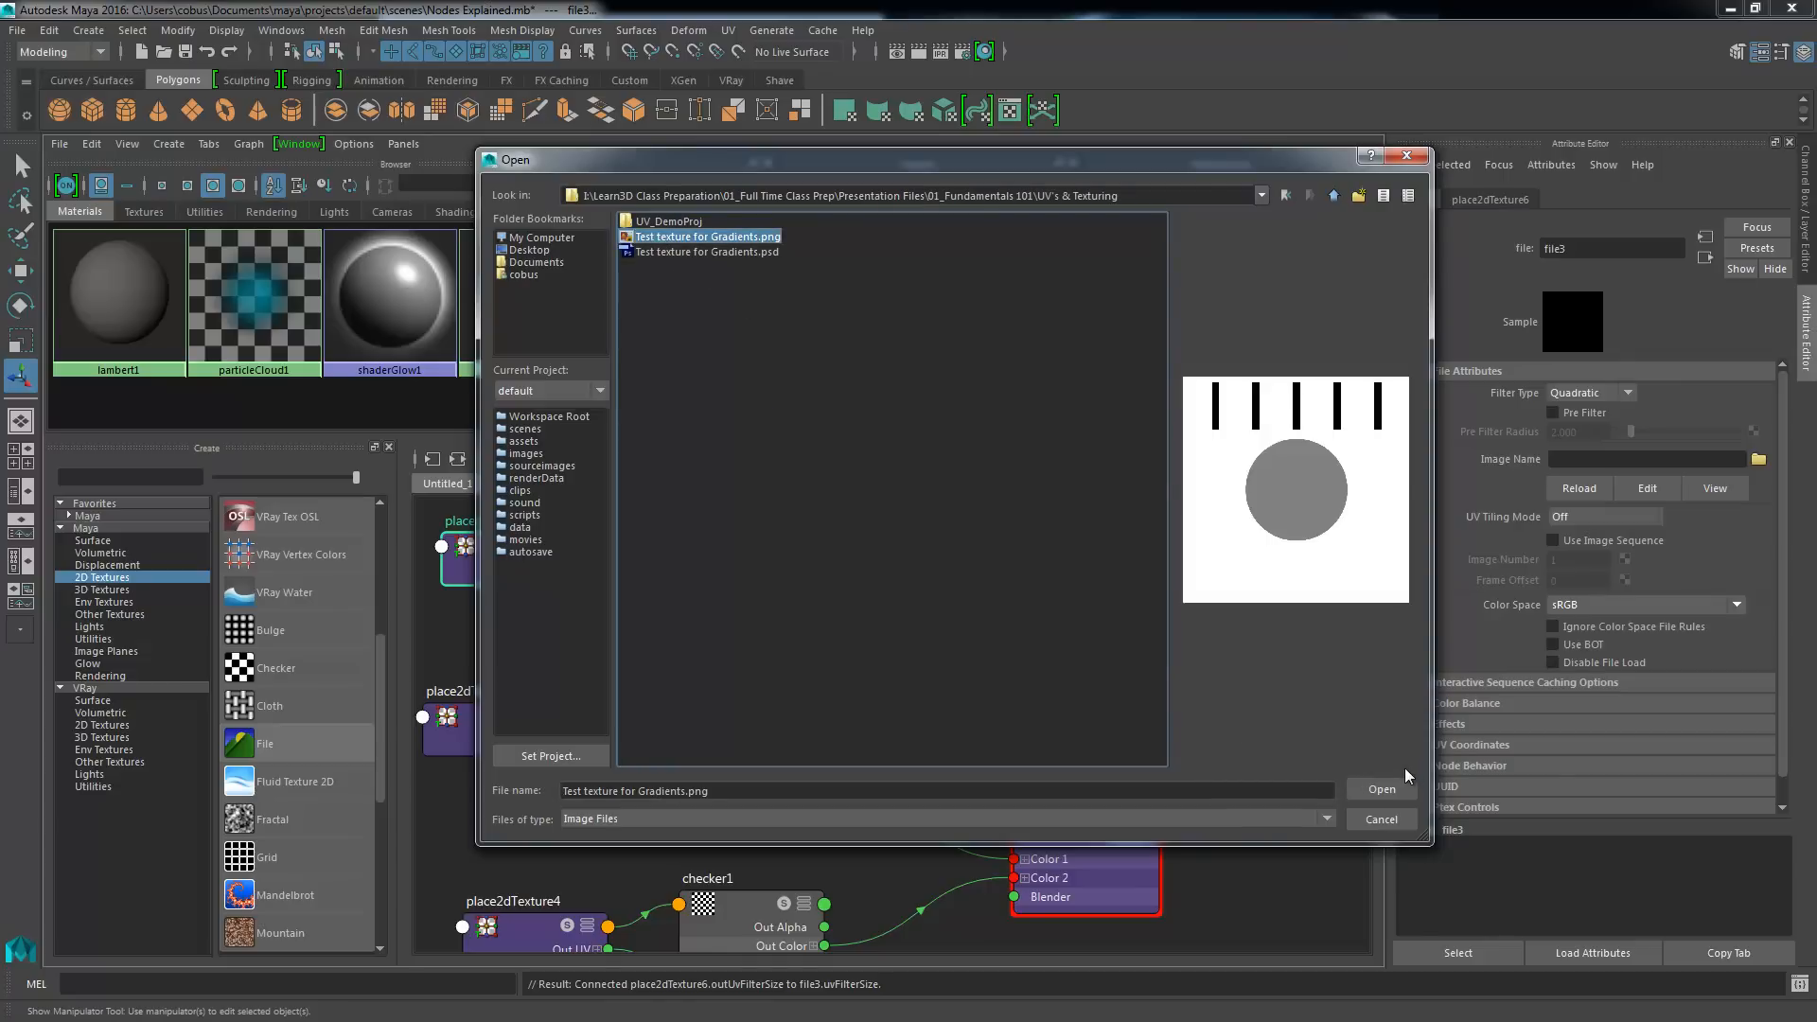
click(1382, 787)
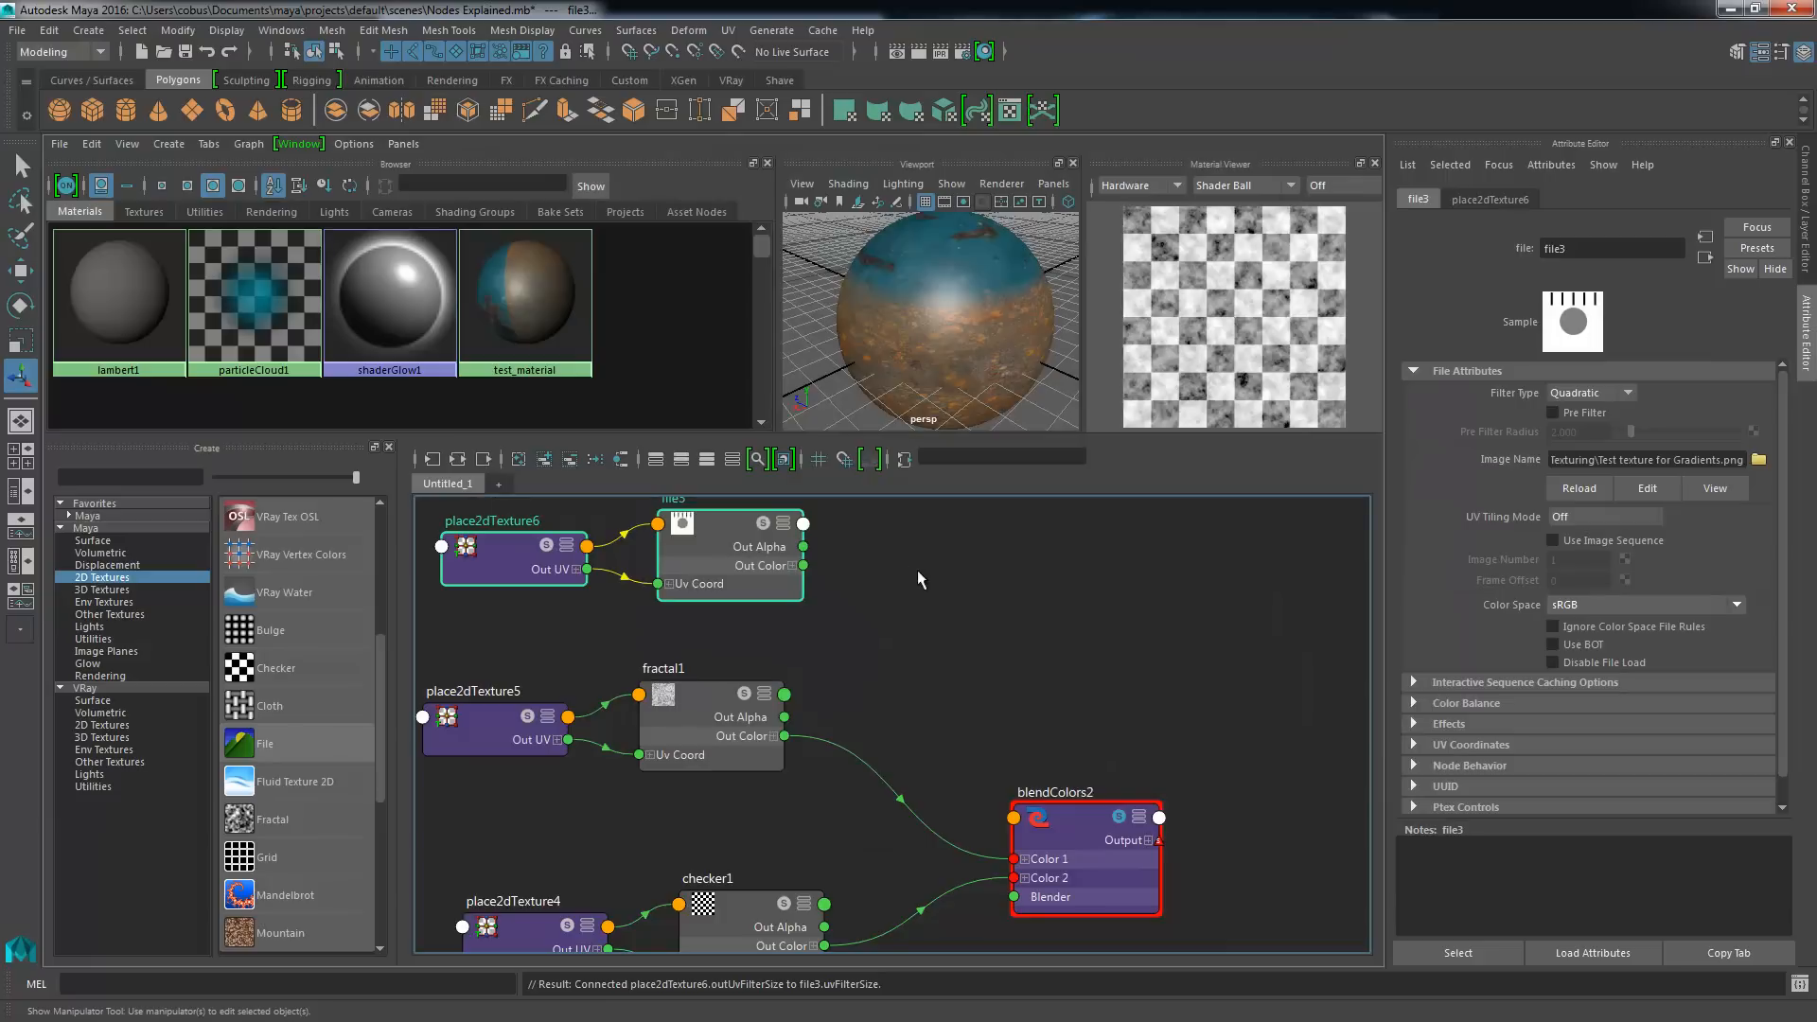
- Frame the file3 node and solo it to preview its image in the material viewer
key(f)
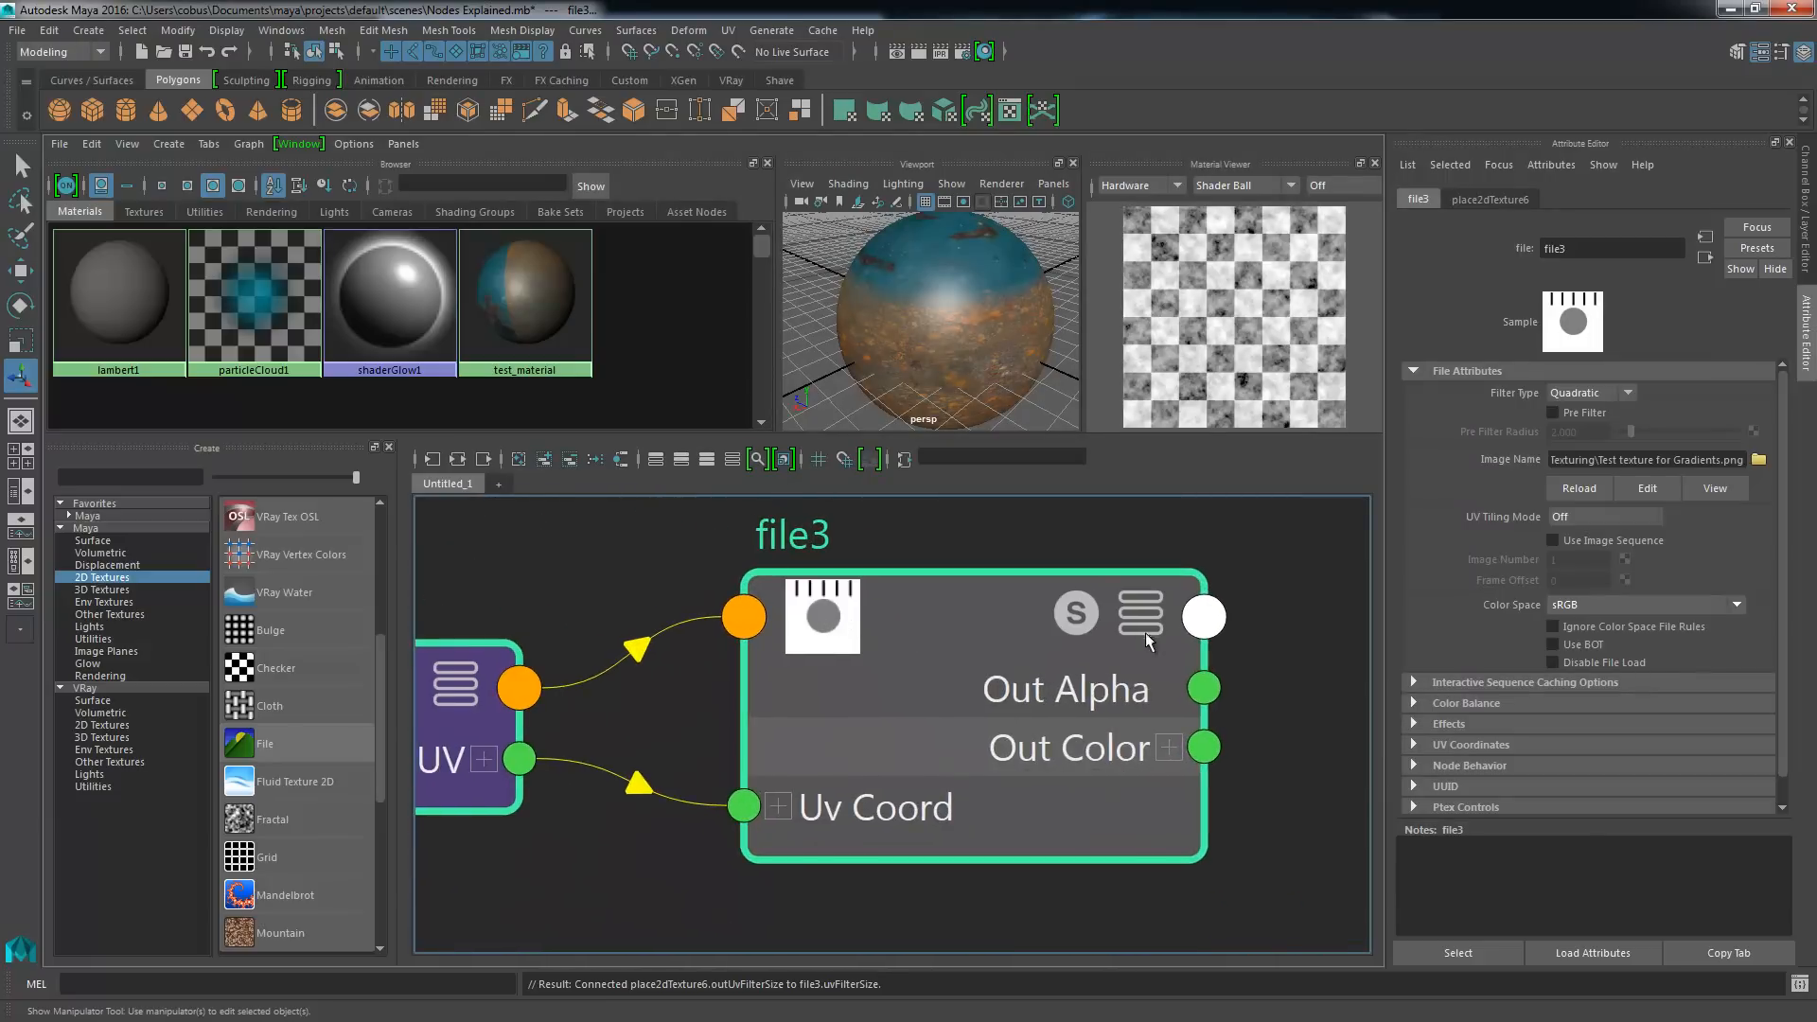
click(1079, 613)
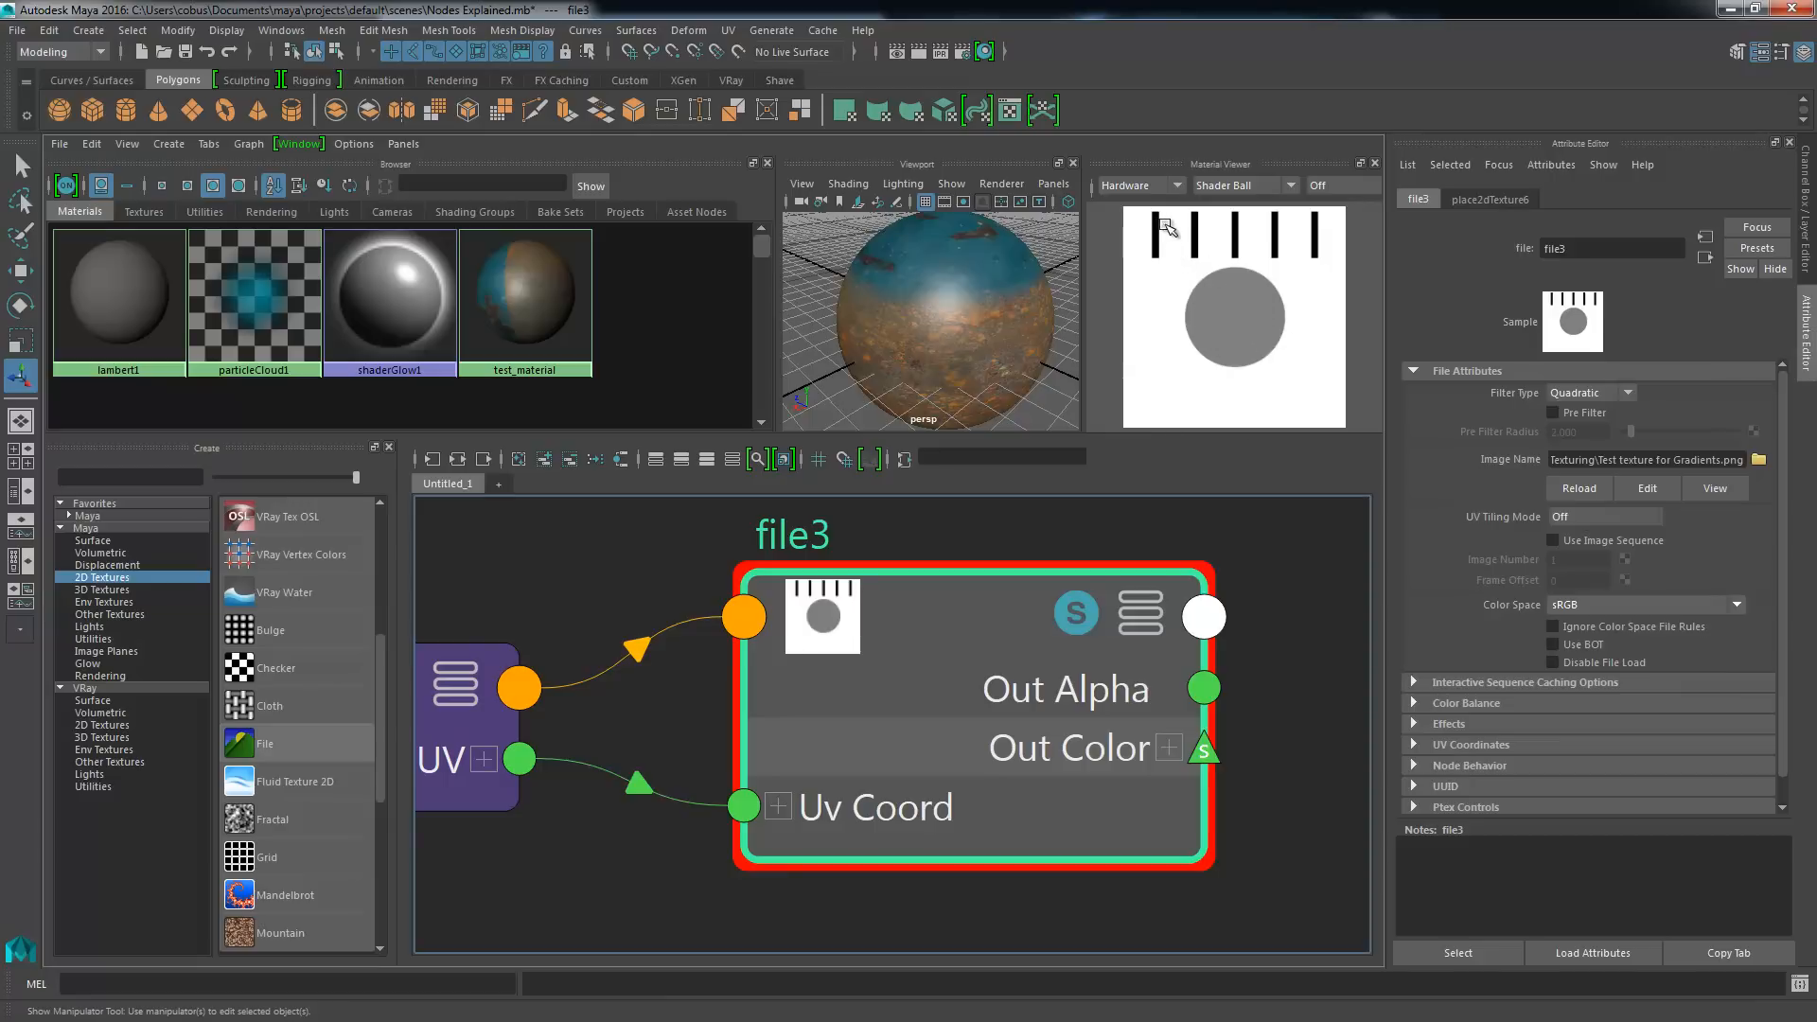
scroll(1217, 729, down, 5)
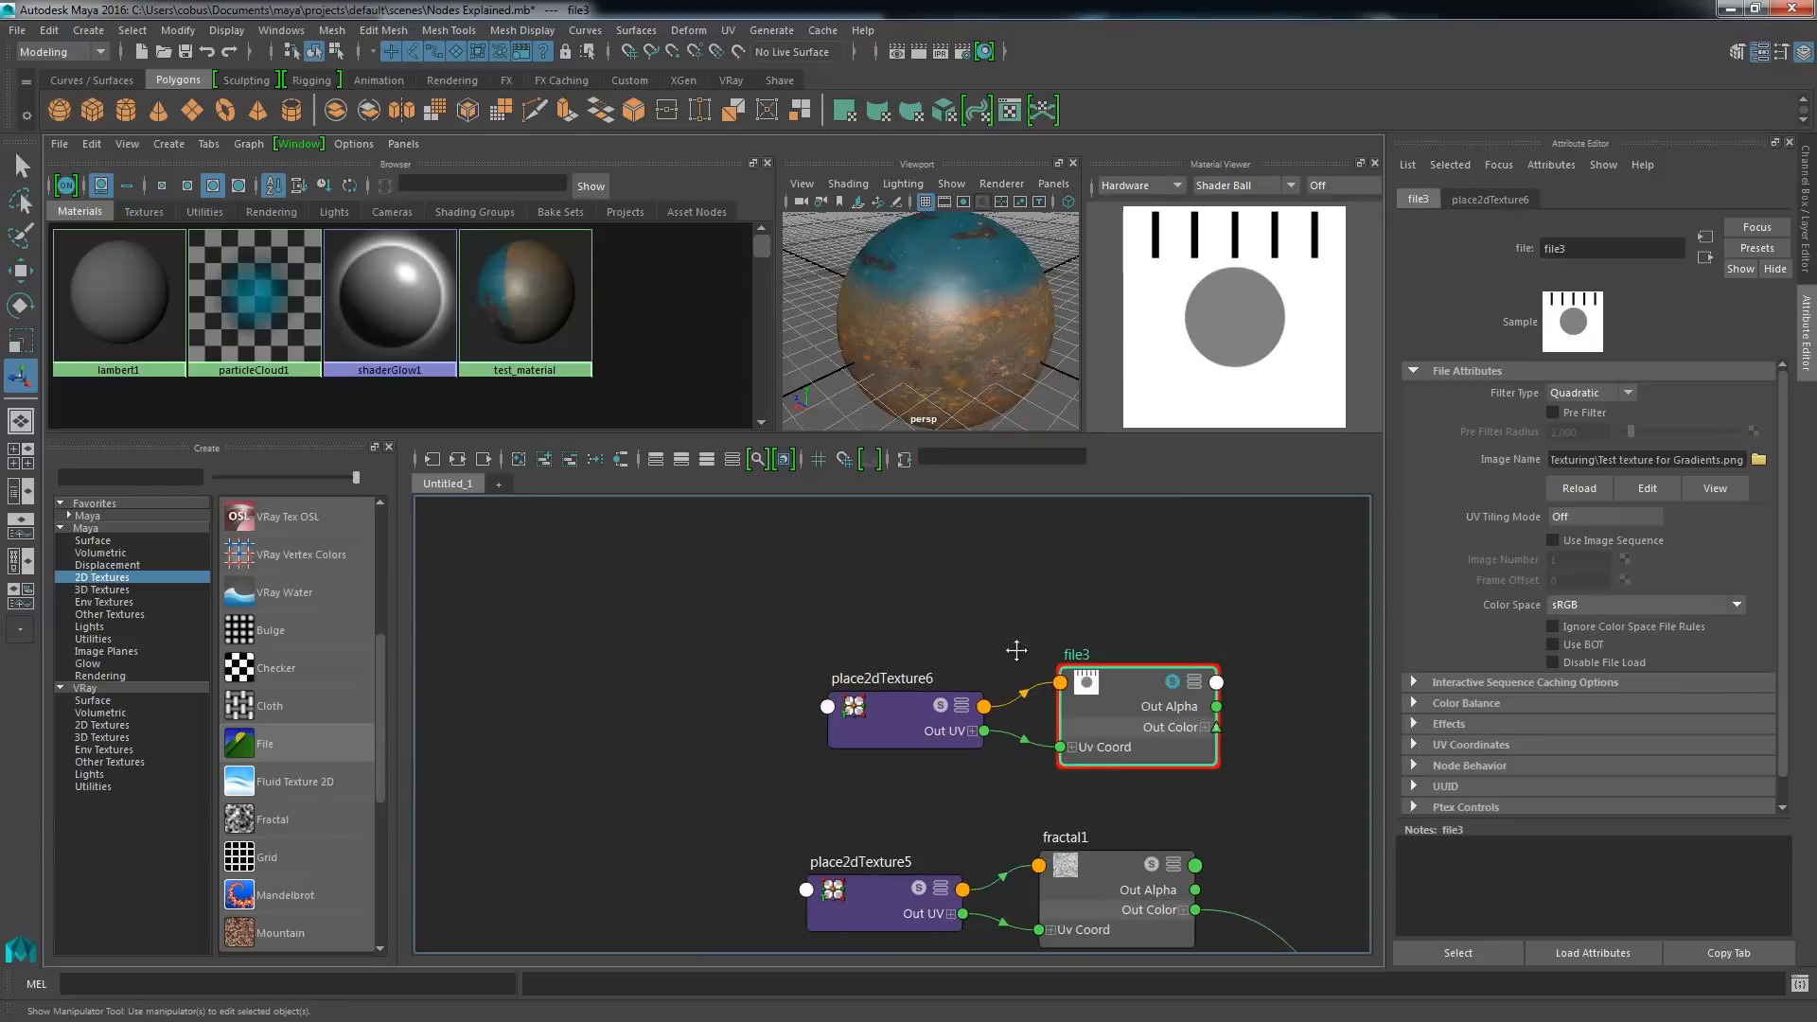
scroll(1014, 649, up, 3)
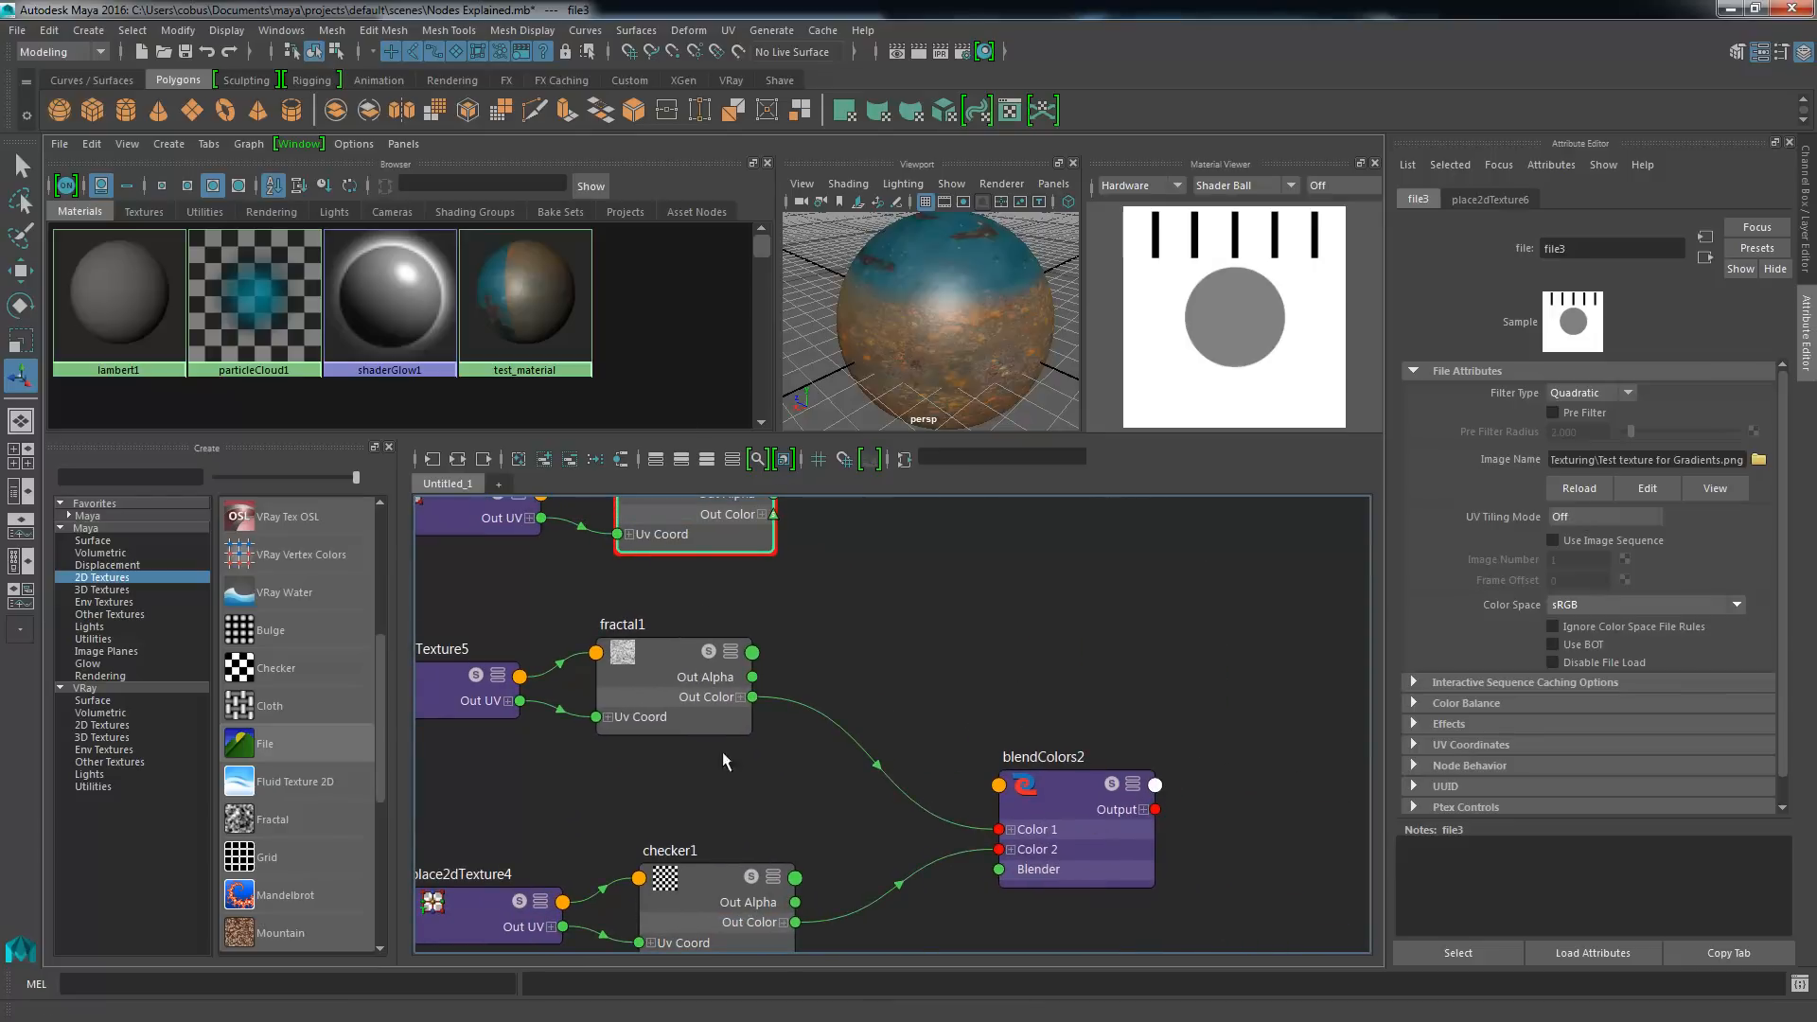
- Select blendColors2 and try to connect file3's Out Color to its Blender input
click(1098, 802)
scroll(1038, 616, down, 4)
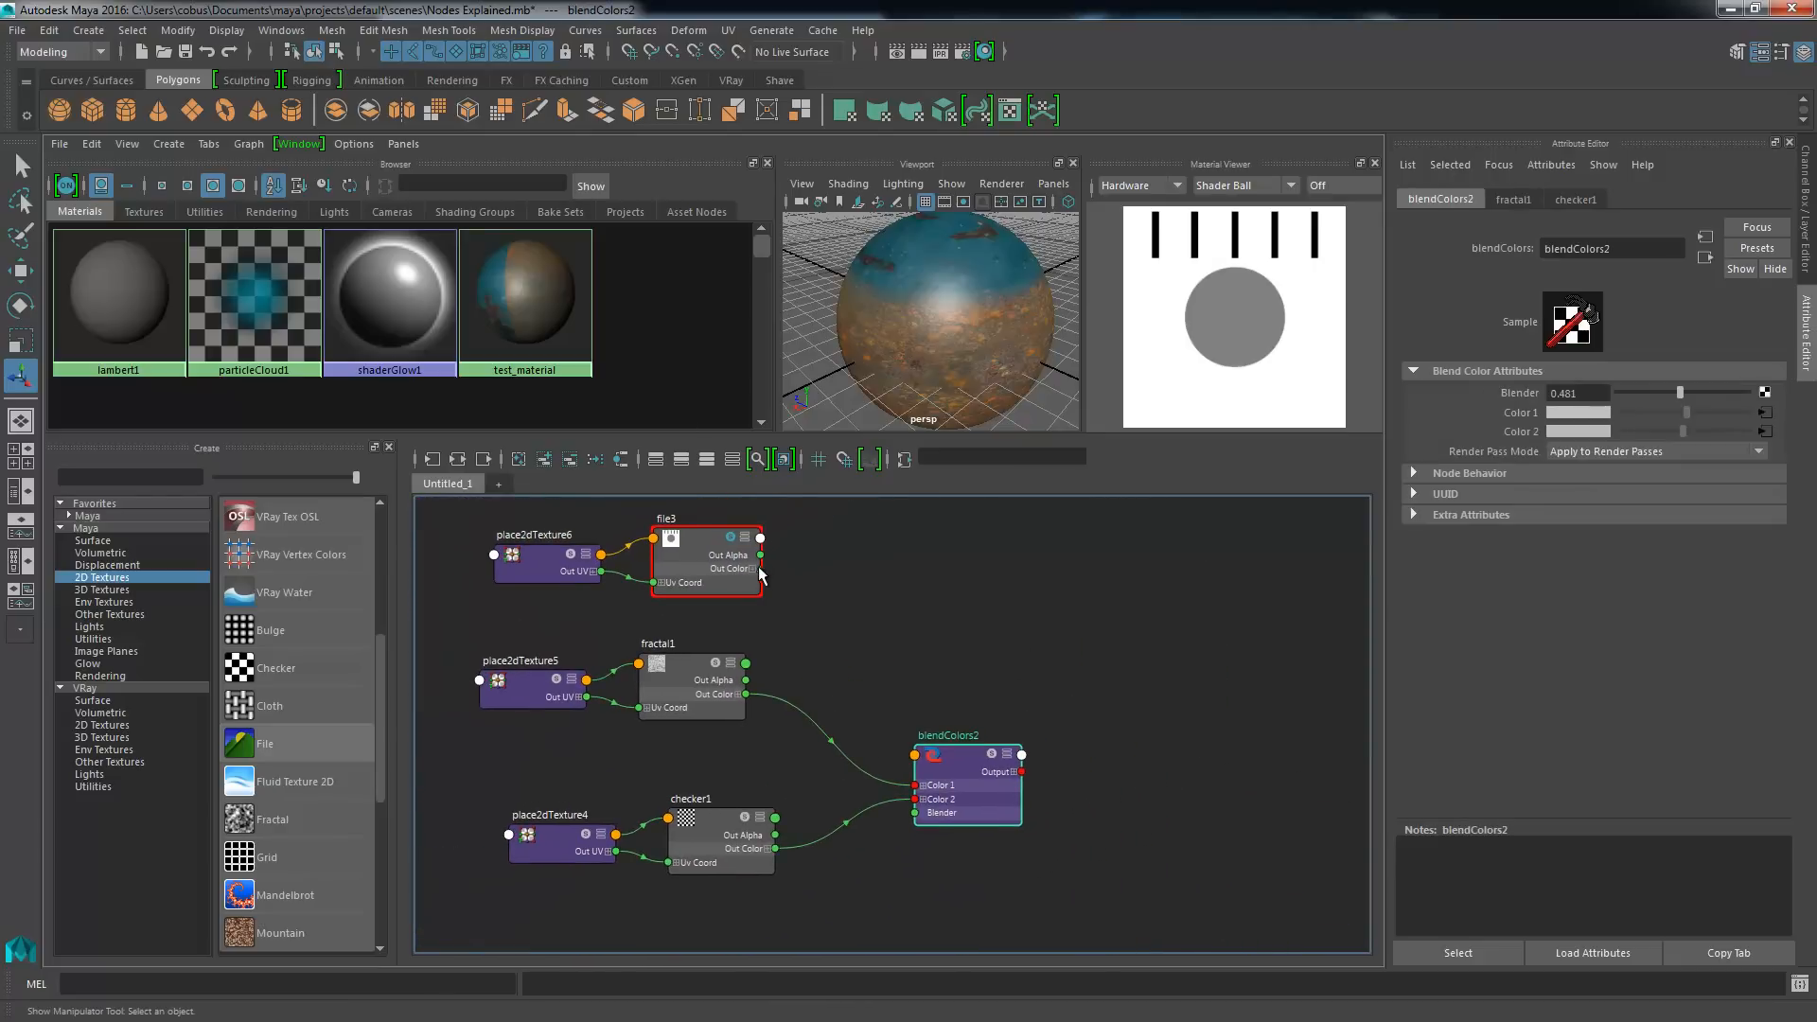
drag(760, 569, 920, 813)
scroll(923, 818, up, 8)
alt+middle_drag(1031, 766, 840, 754)
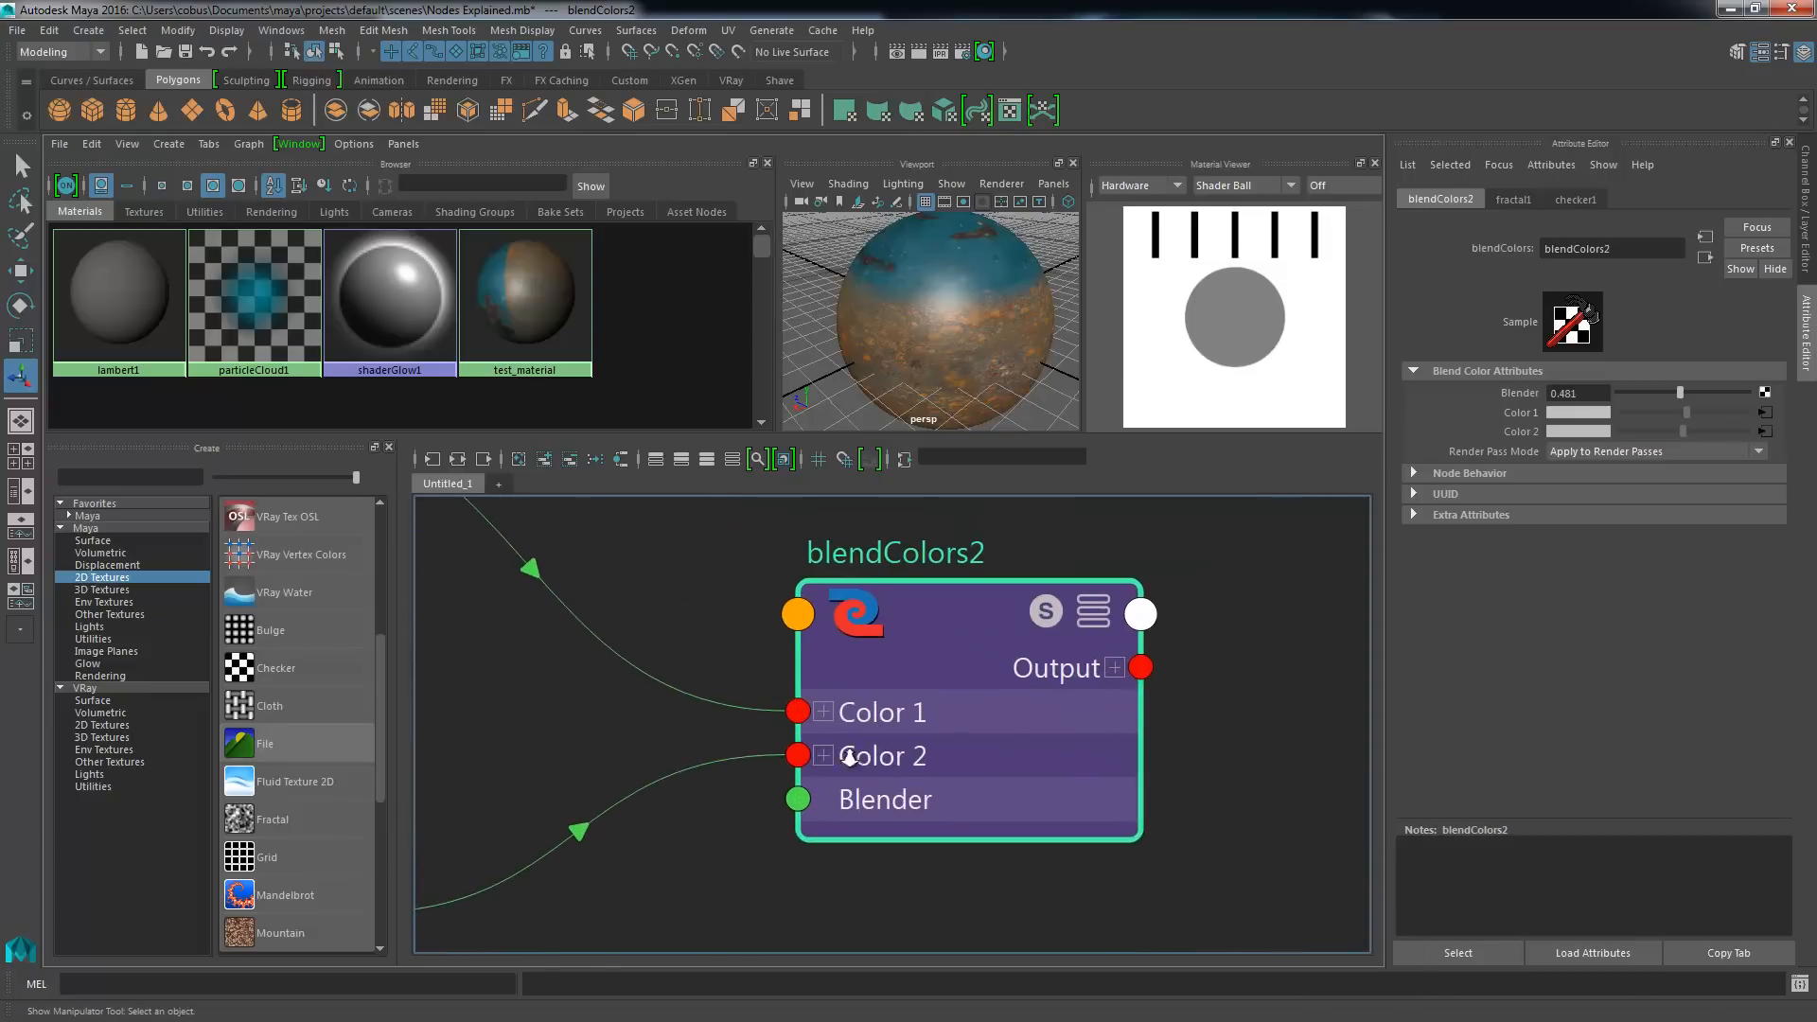
scroll(839, 754, up, 2)
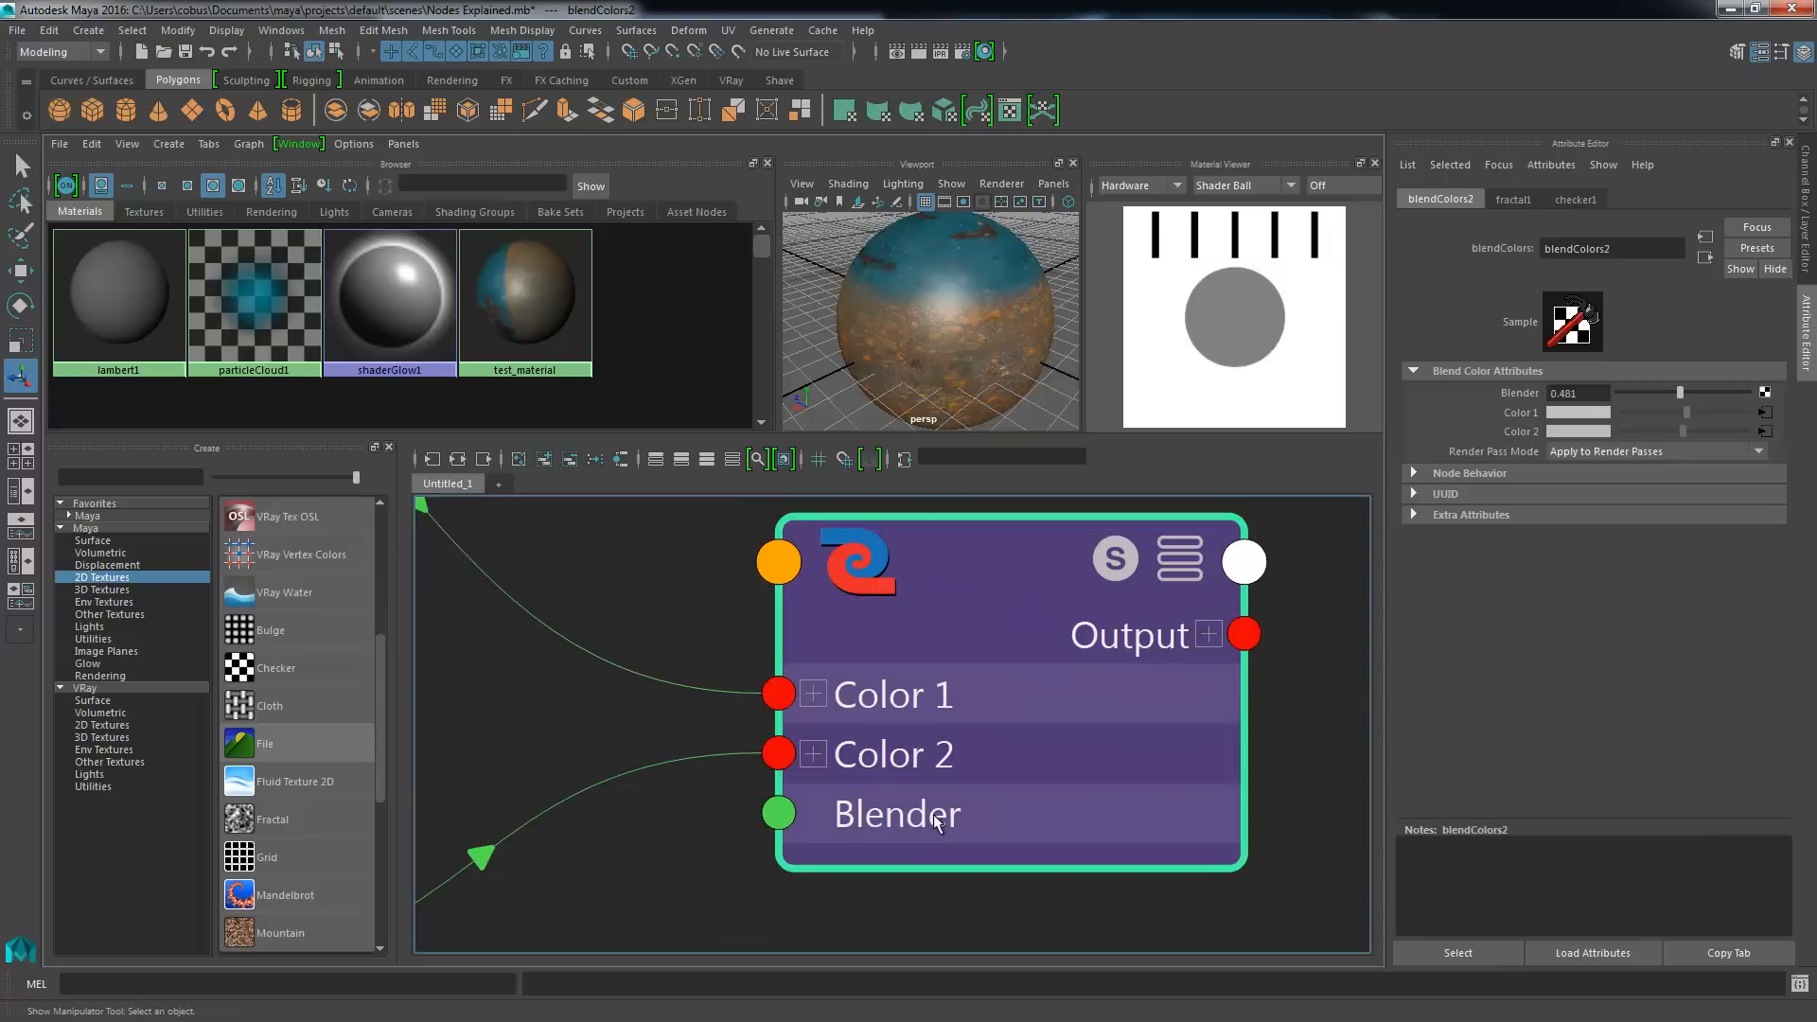
scroll(937, 825, down, 10)
alt+middle_drag(654, 567, 617, 561)
alt+right_drag(670, 564, 764, 571)
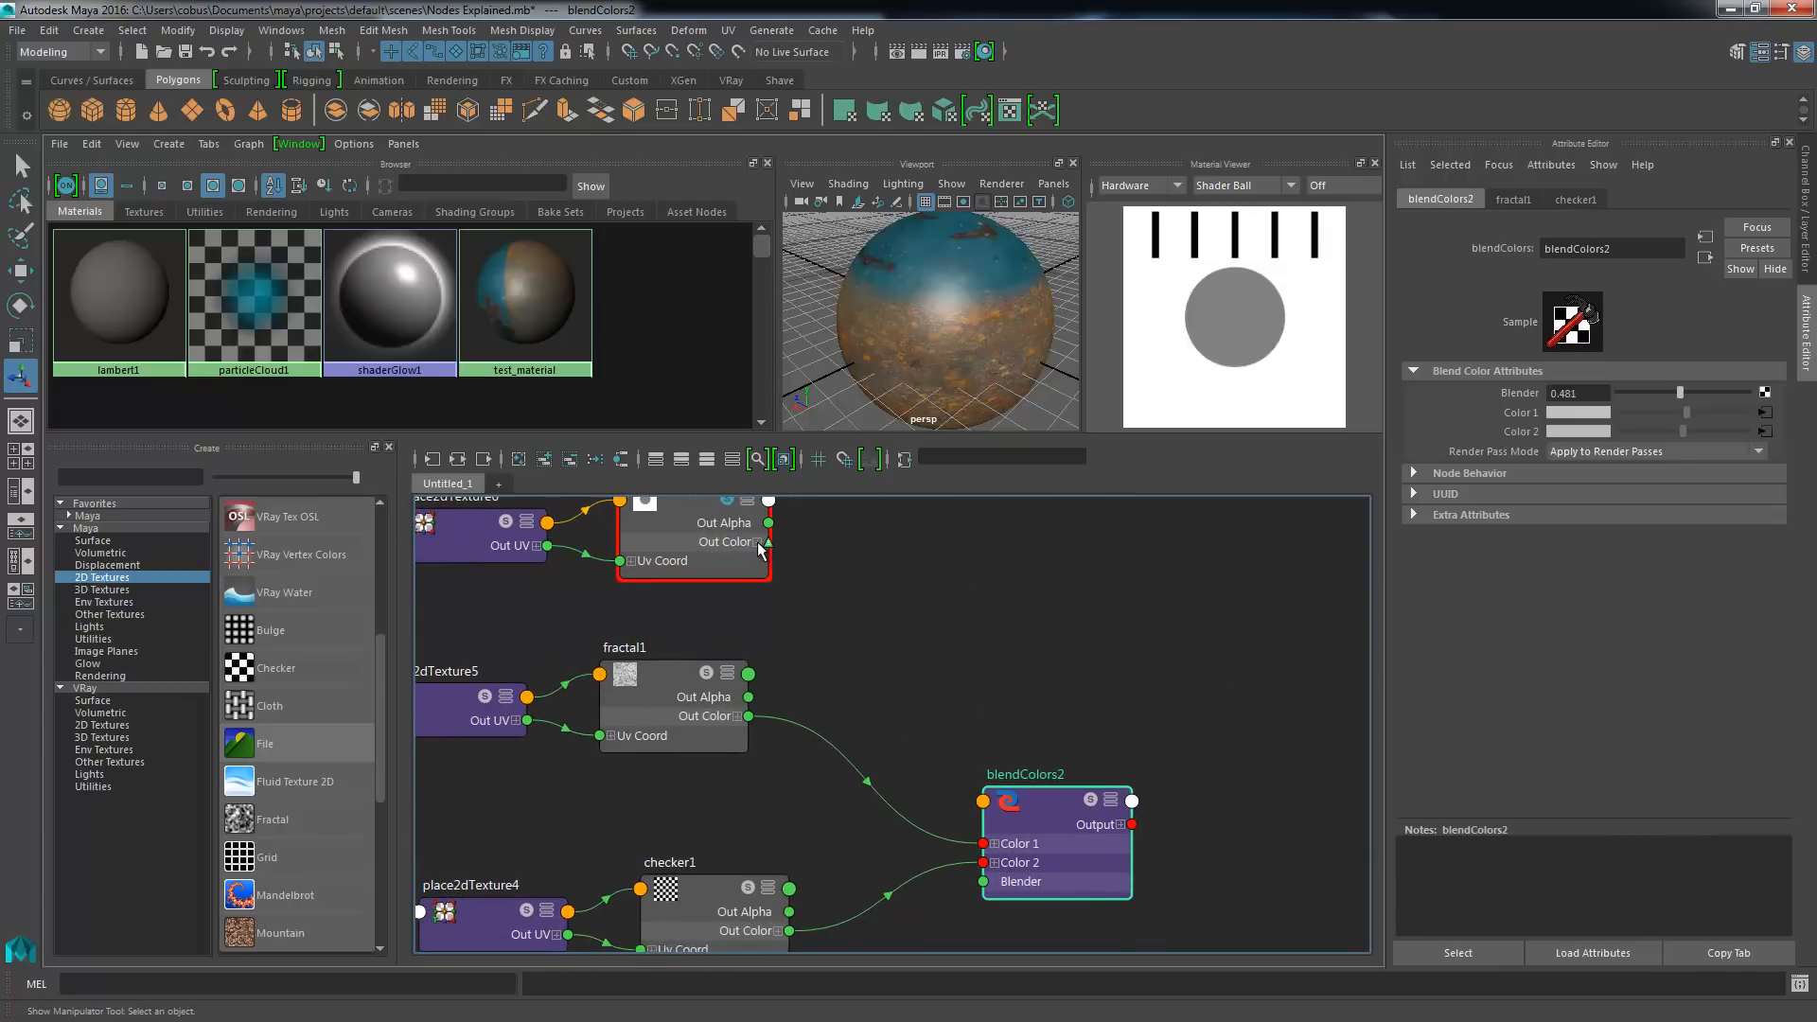
- Examine file3's Out Color channels, retry connecting Out Color to blendColors2, and check the node's Blender attribute
click(758, 542)
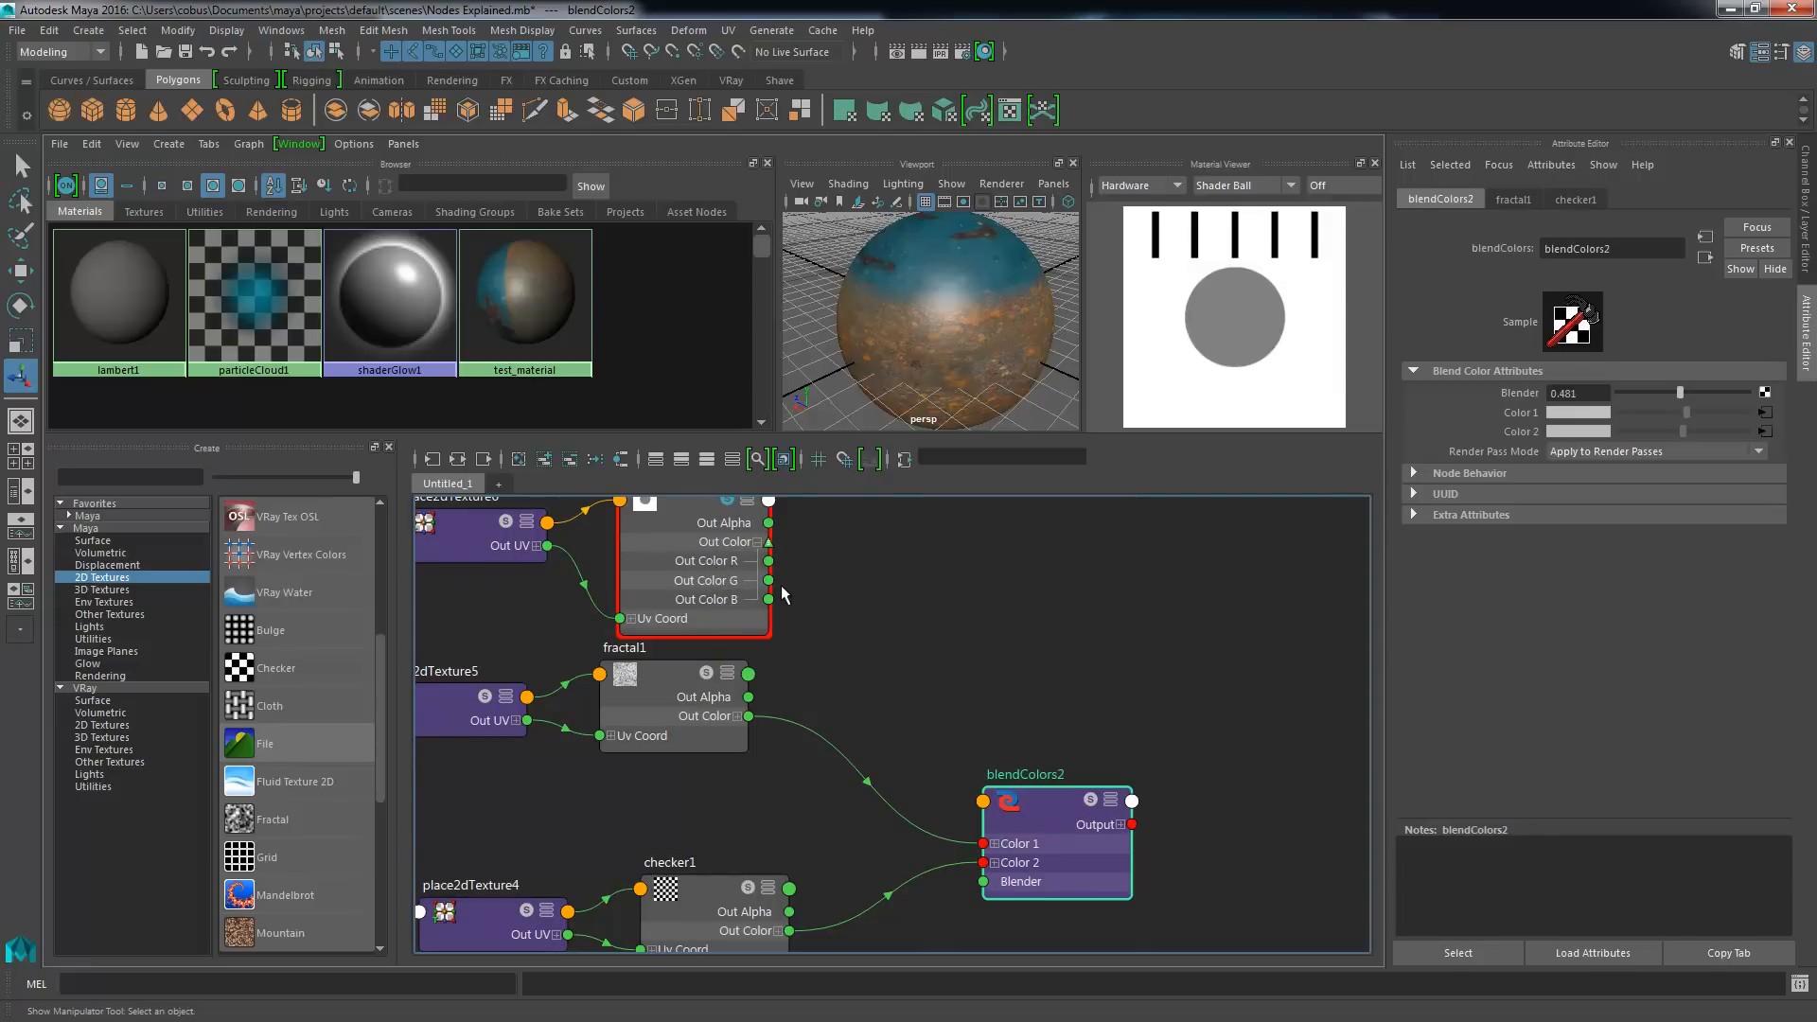
click(758, 543)
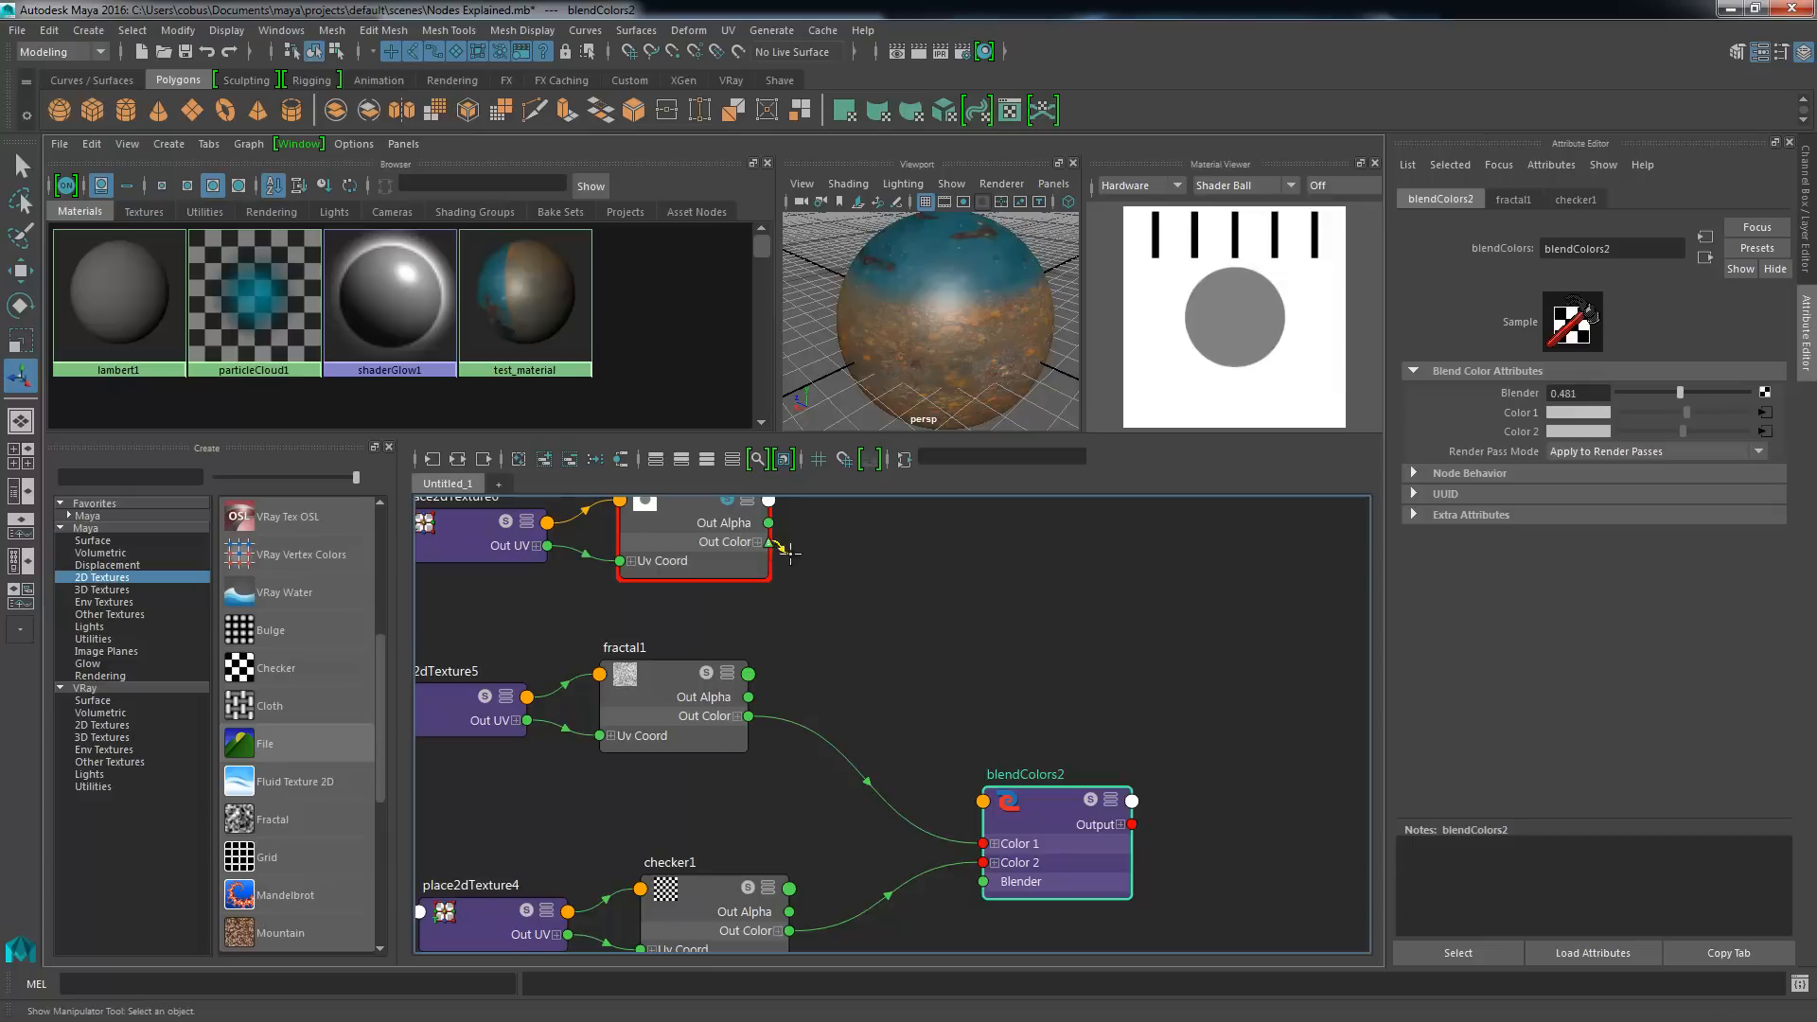
drag(868, 591, 929, 712)
drag(906, 755, 823, 554)
drag(1034, 804, 1032, 805)
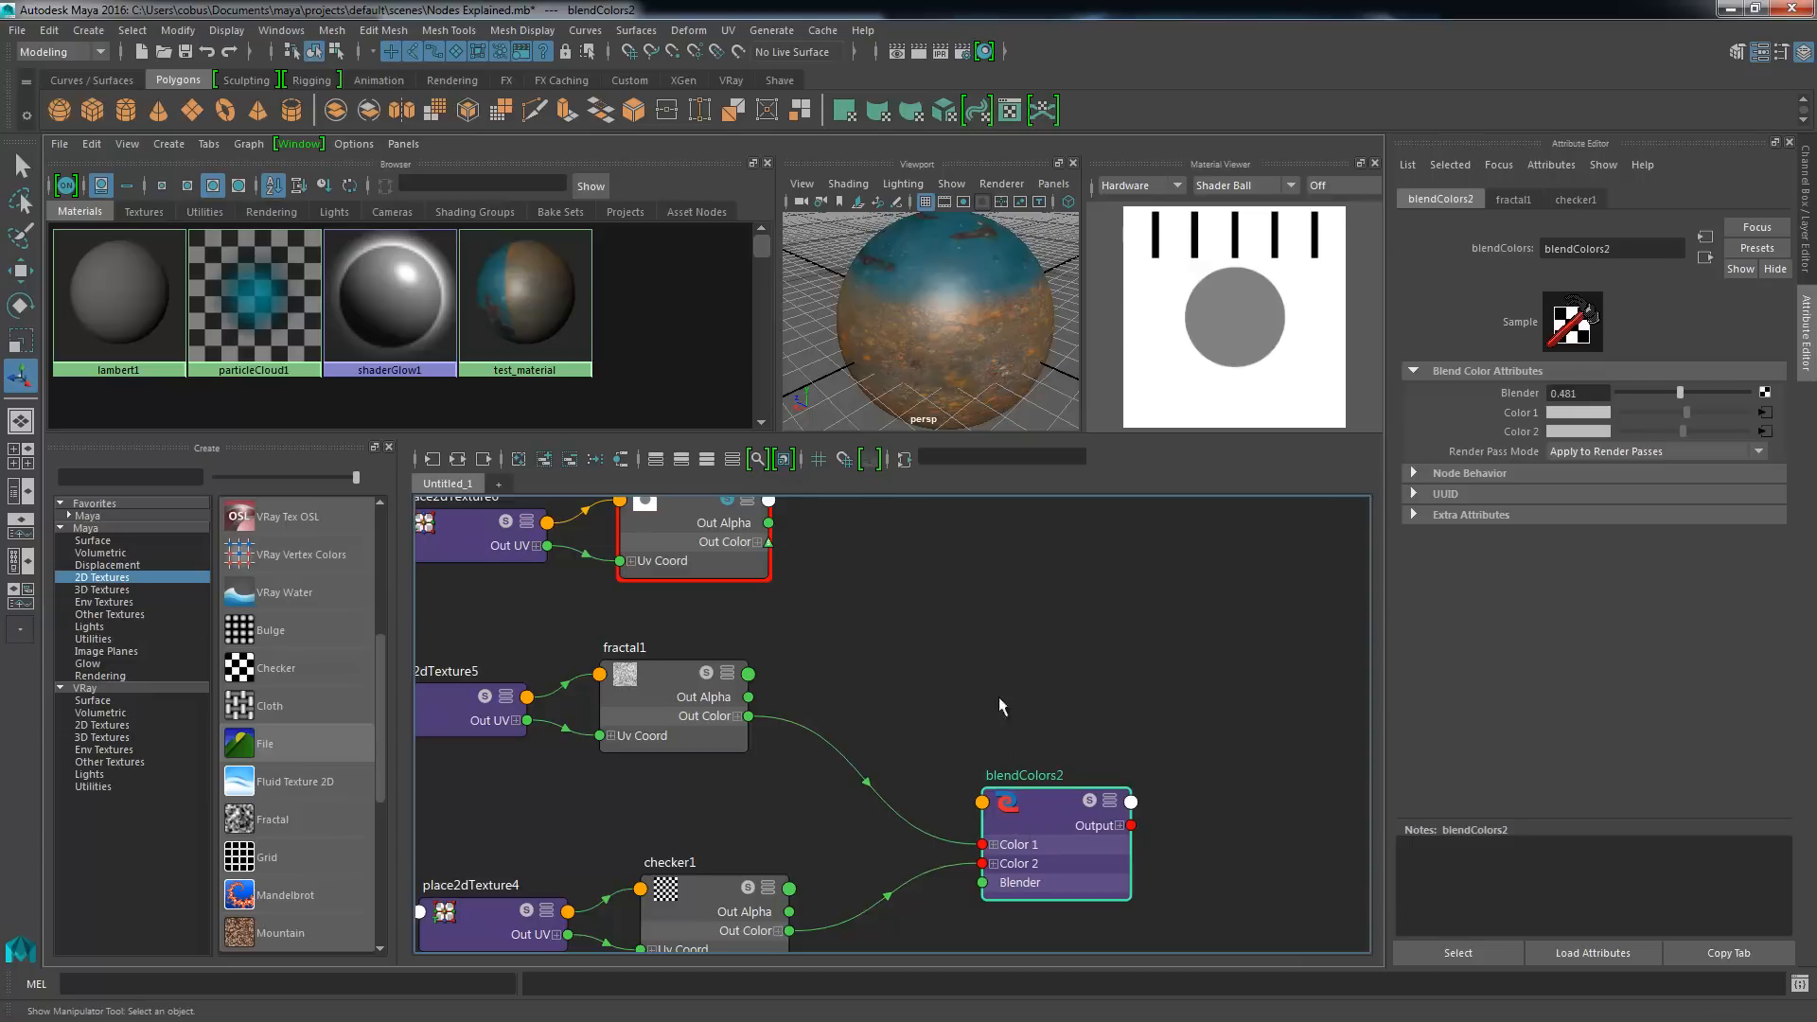
alt+middle_drag(1033, 771, 993, 647)
click(1568, 393)
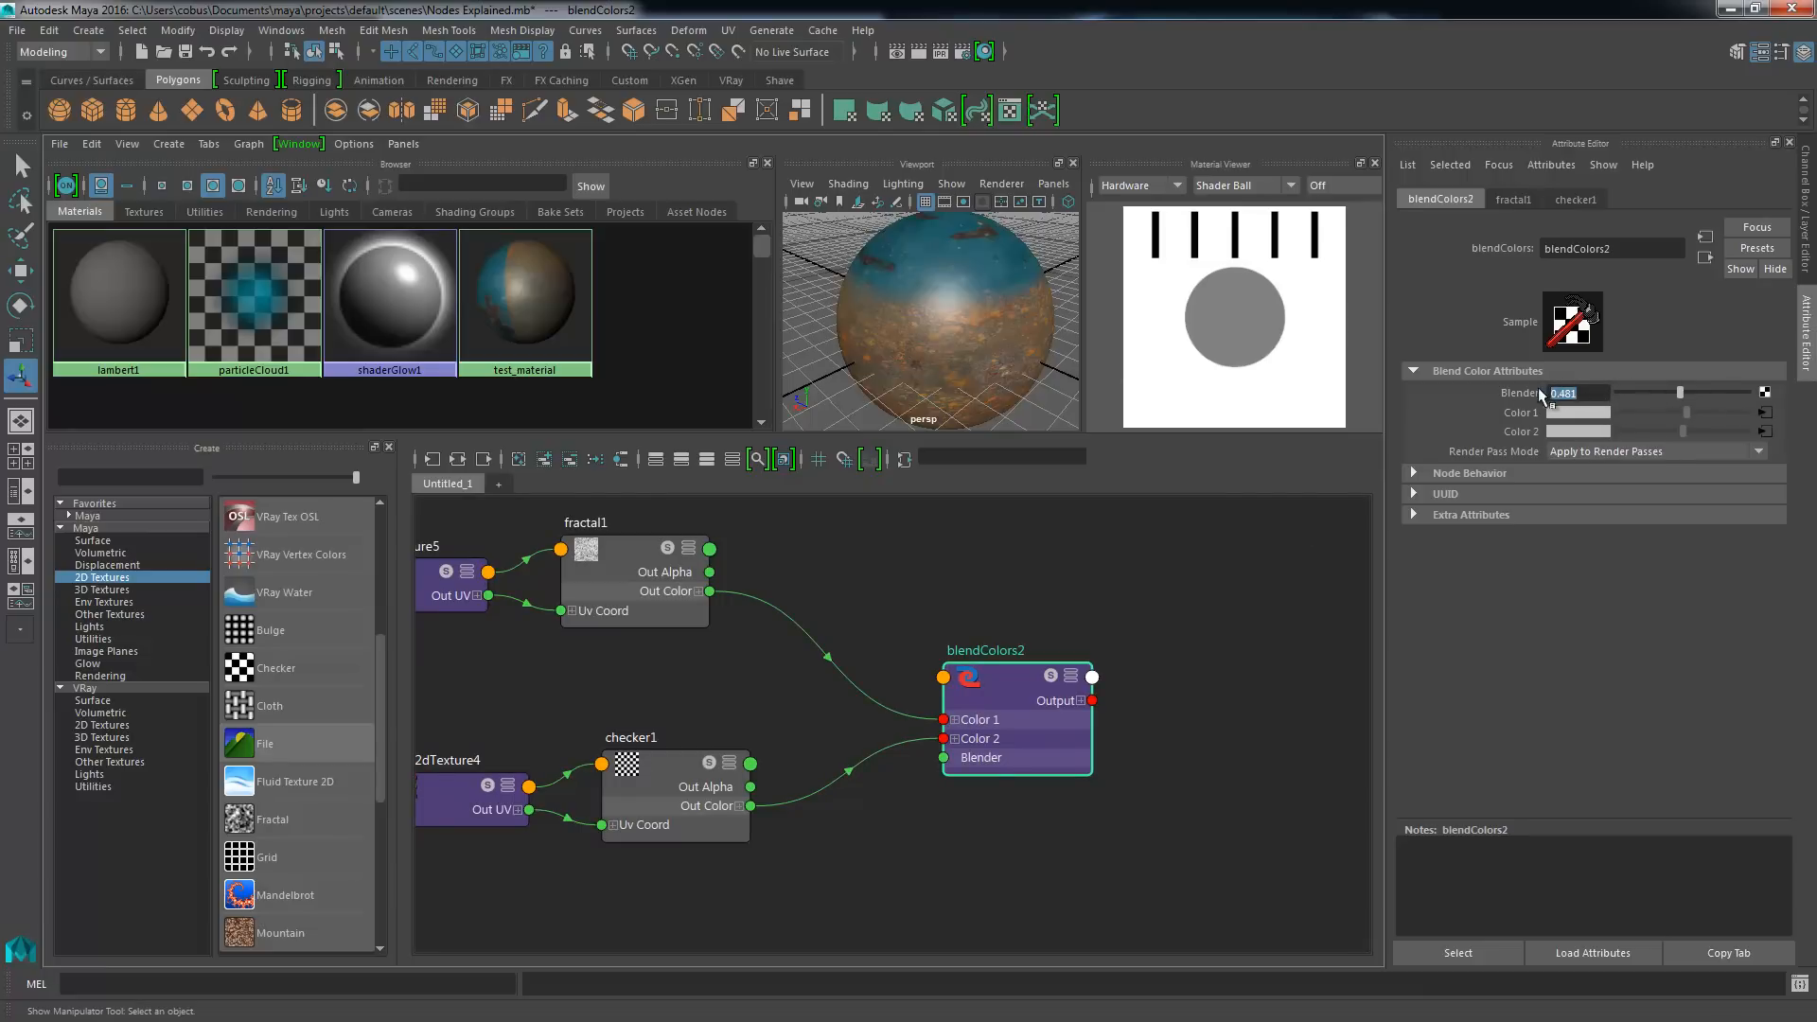
alt+middle_drag(824, 505, 1032, 732)
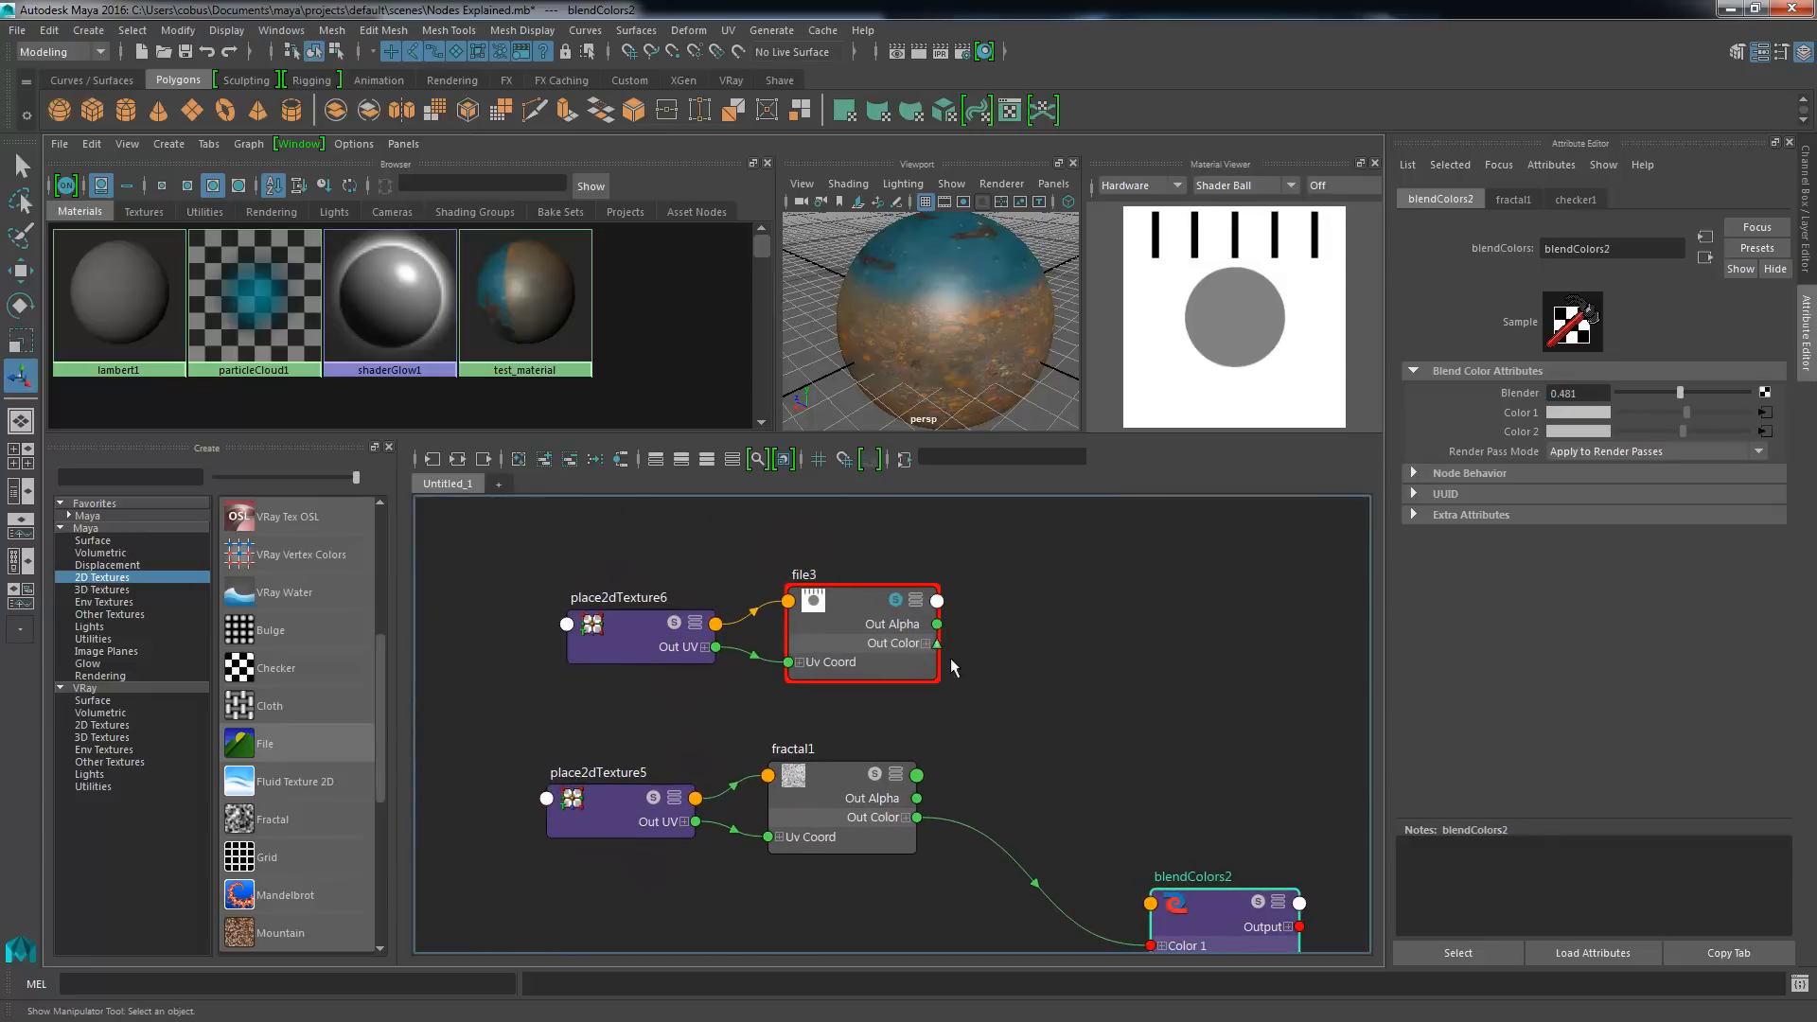
alt+middle_drag(915, 647, 754, 549)
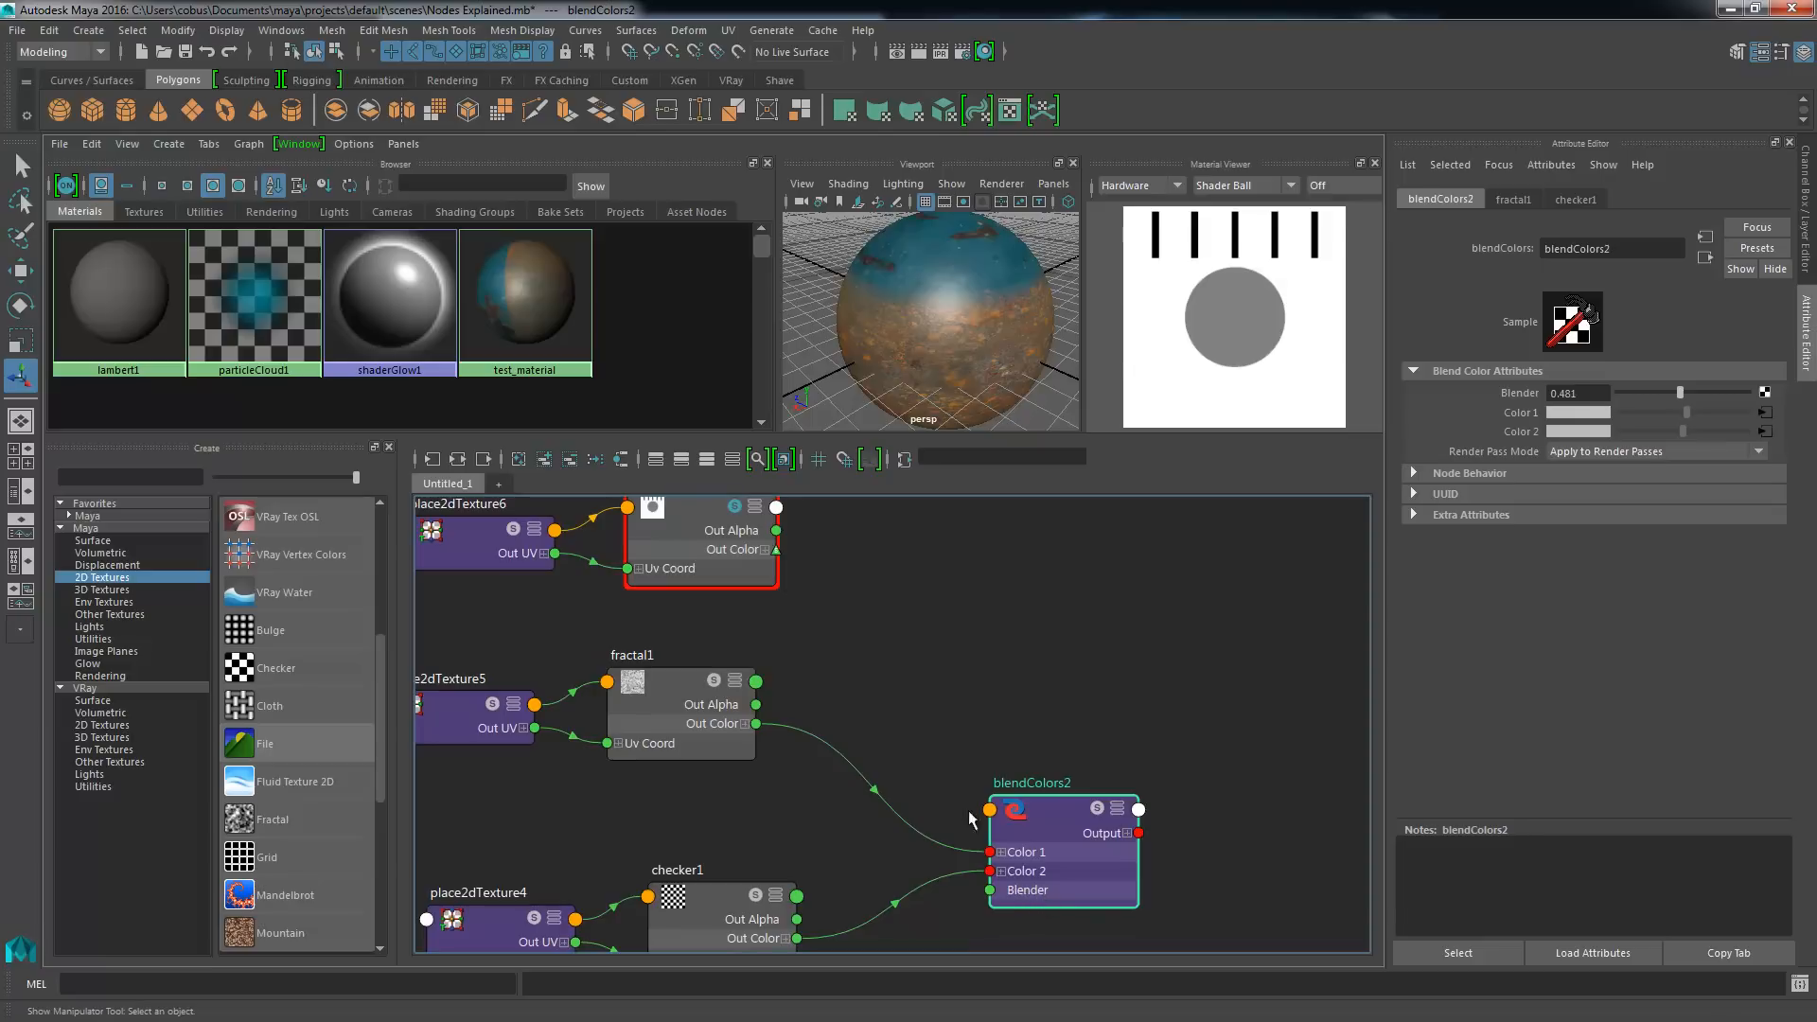
- Expand file3's Out Color channels and connect Out Color R to the Blender input of blendColors2
click(765, 550)
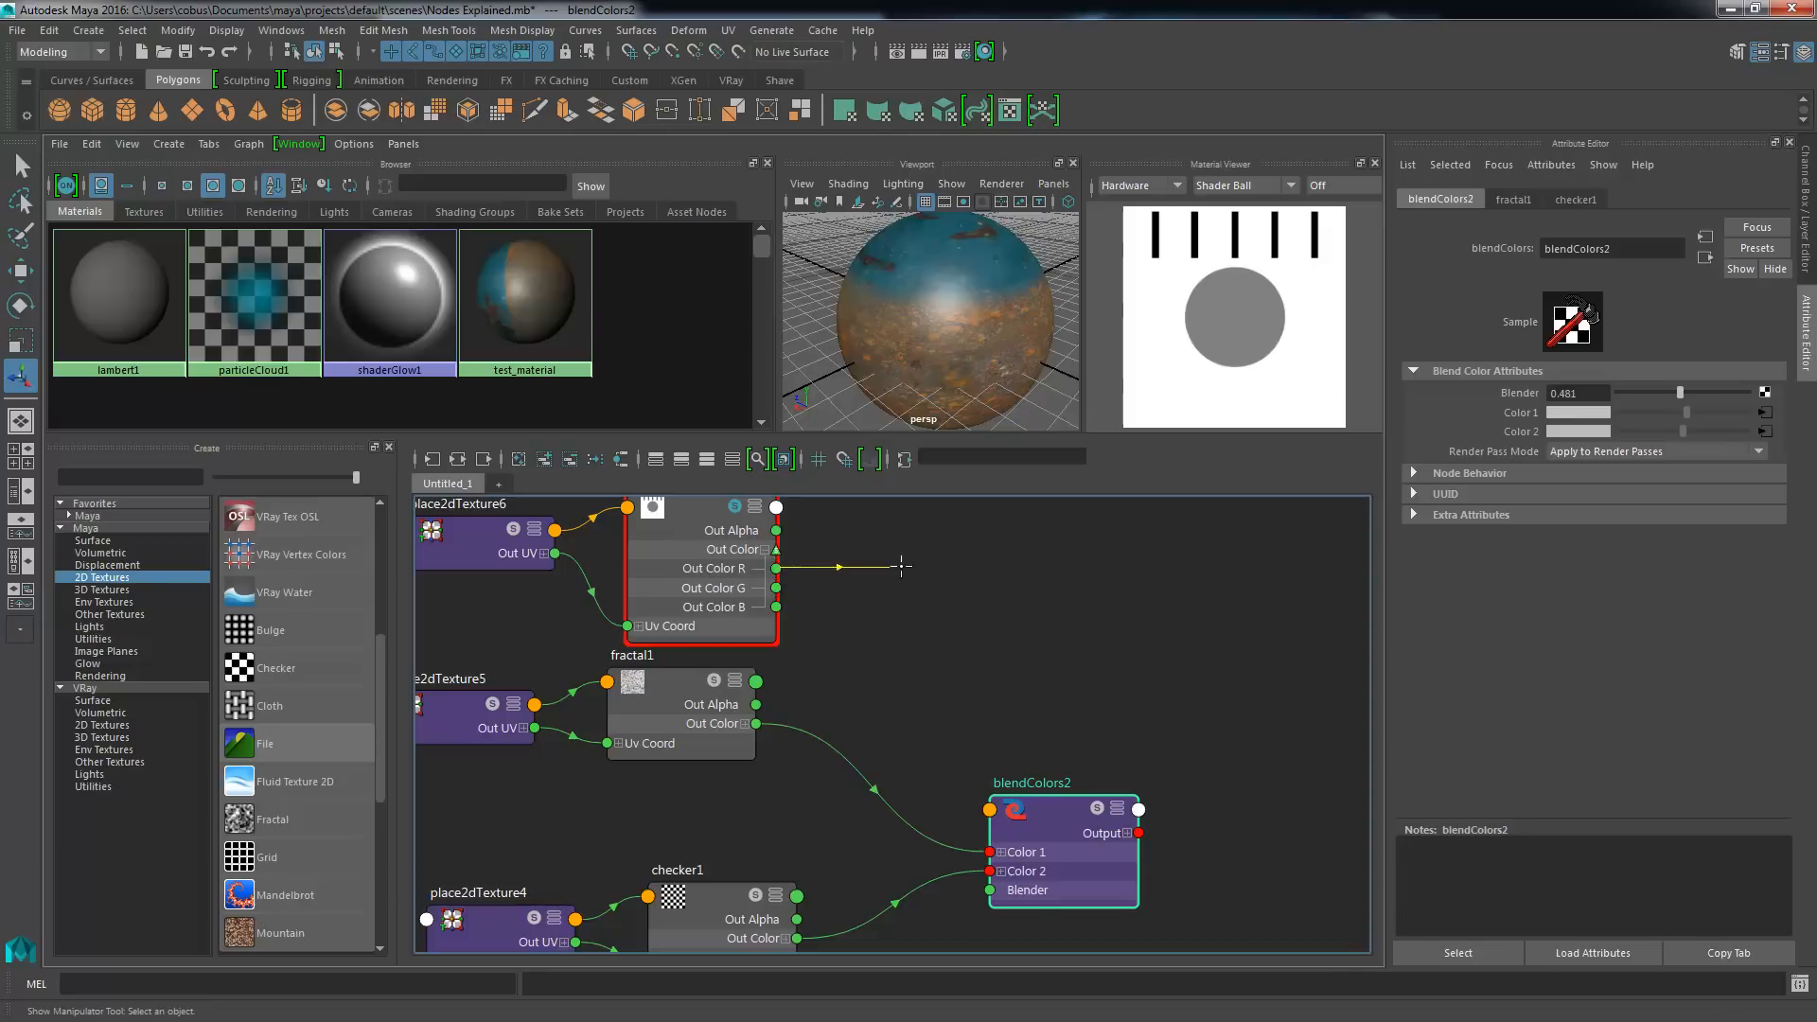
drag(901, 566, 1031, 568)
drag(782, 590, 708, 554)
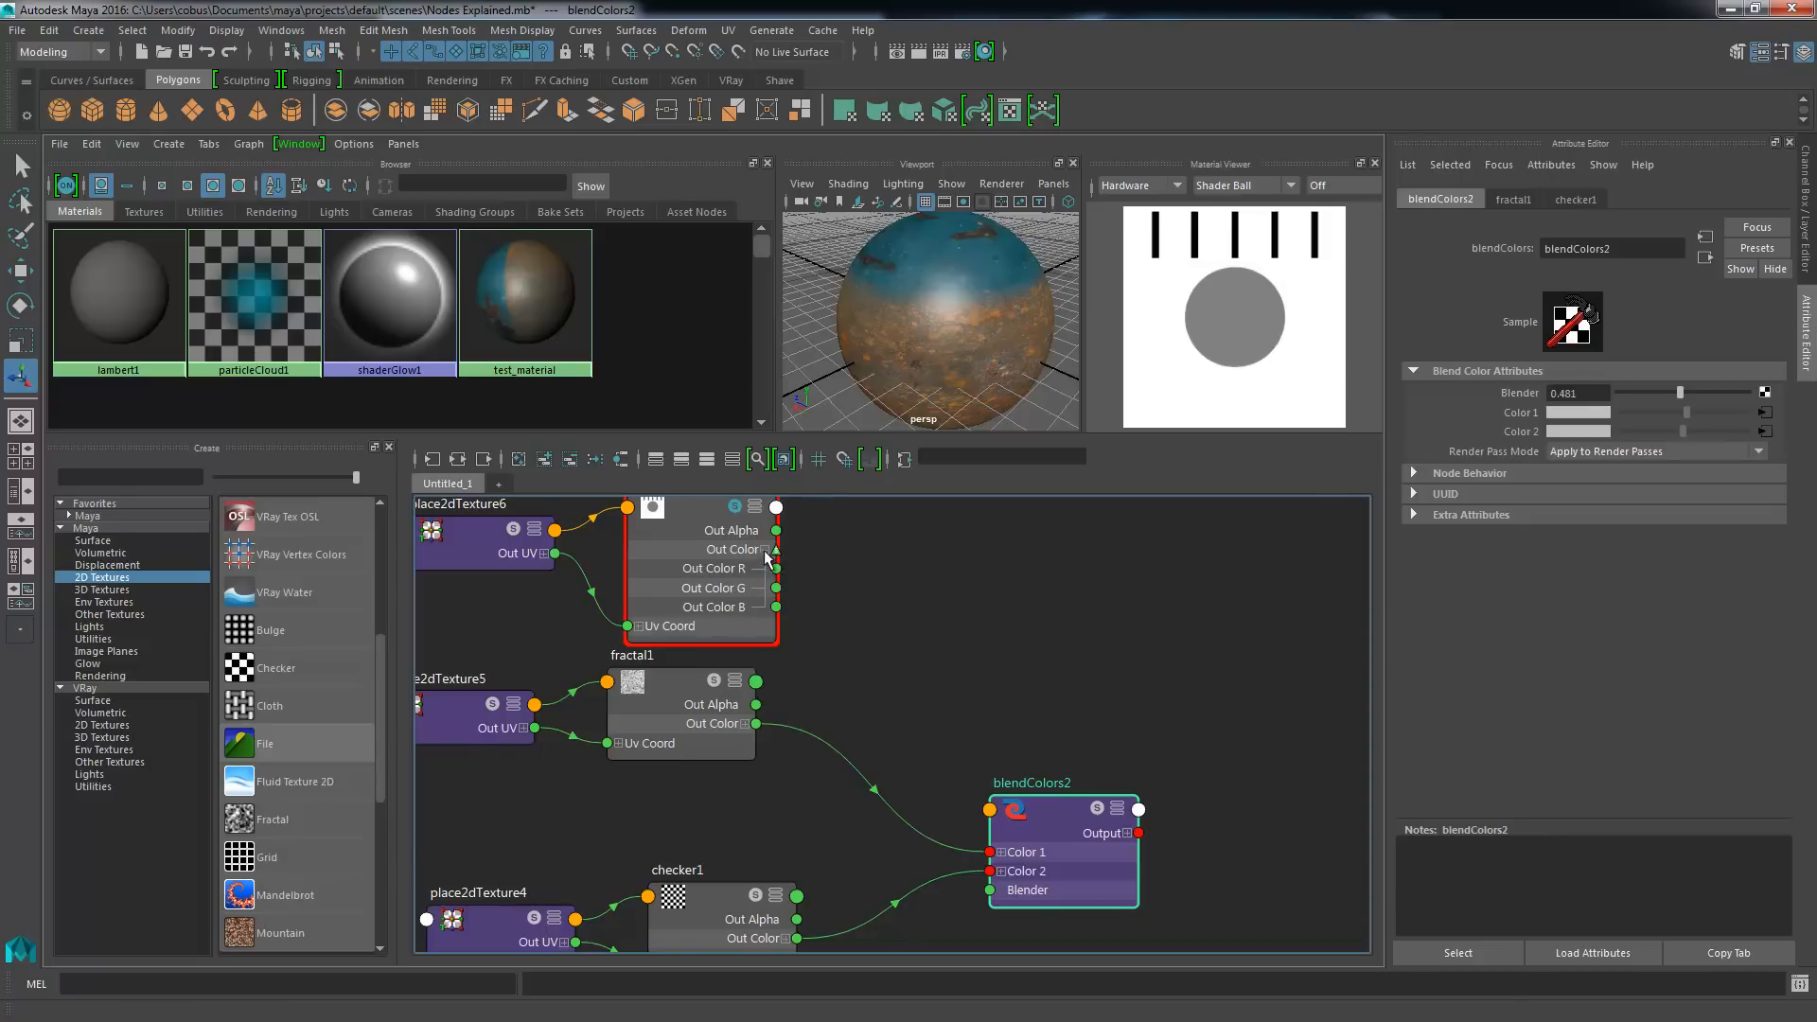
drag(767, 558, 993, 893)
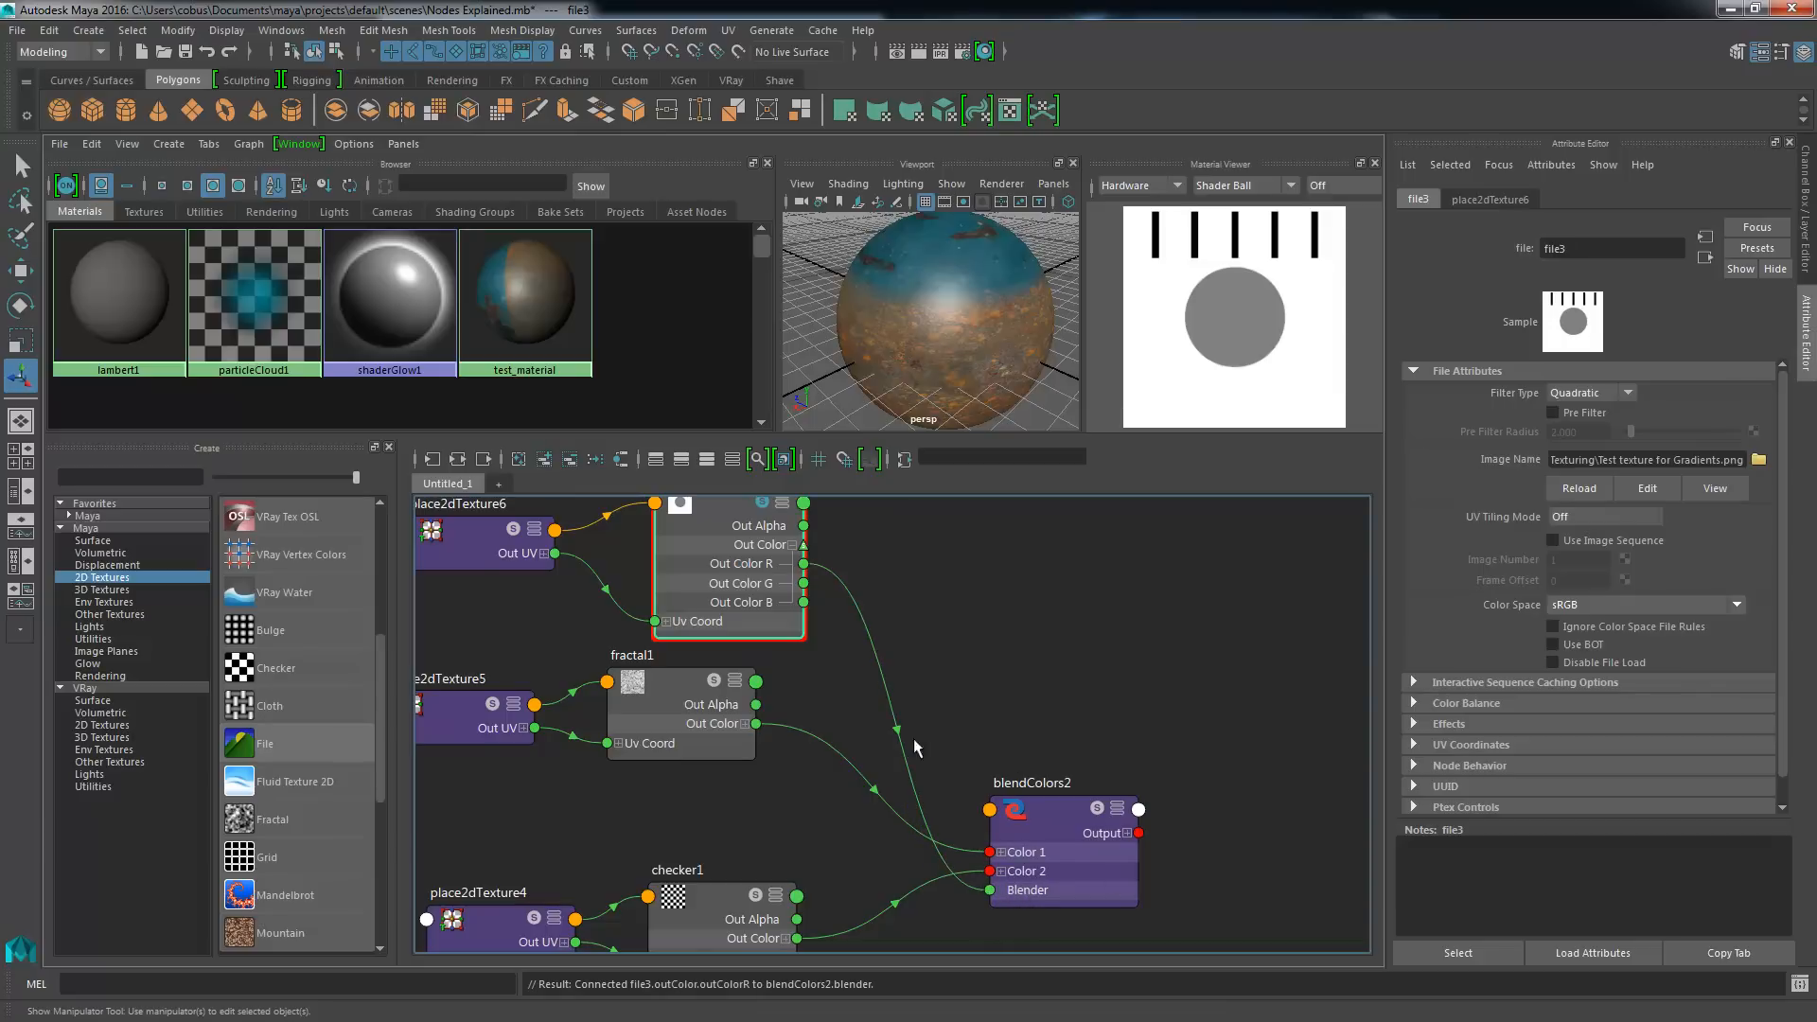
- Solo blendColors2 to preview the masked blend, and move the node up beside fractal1's row
click(1101, 824)
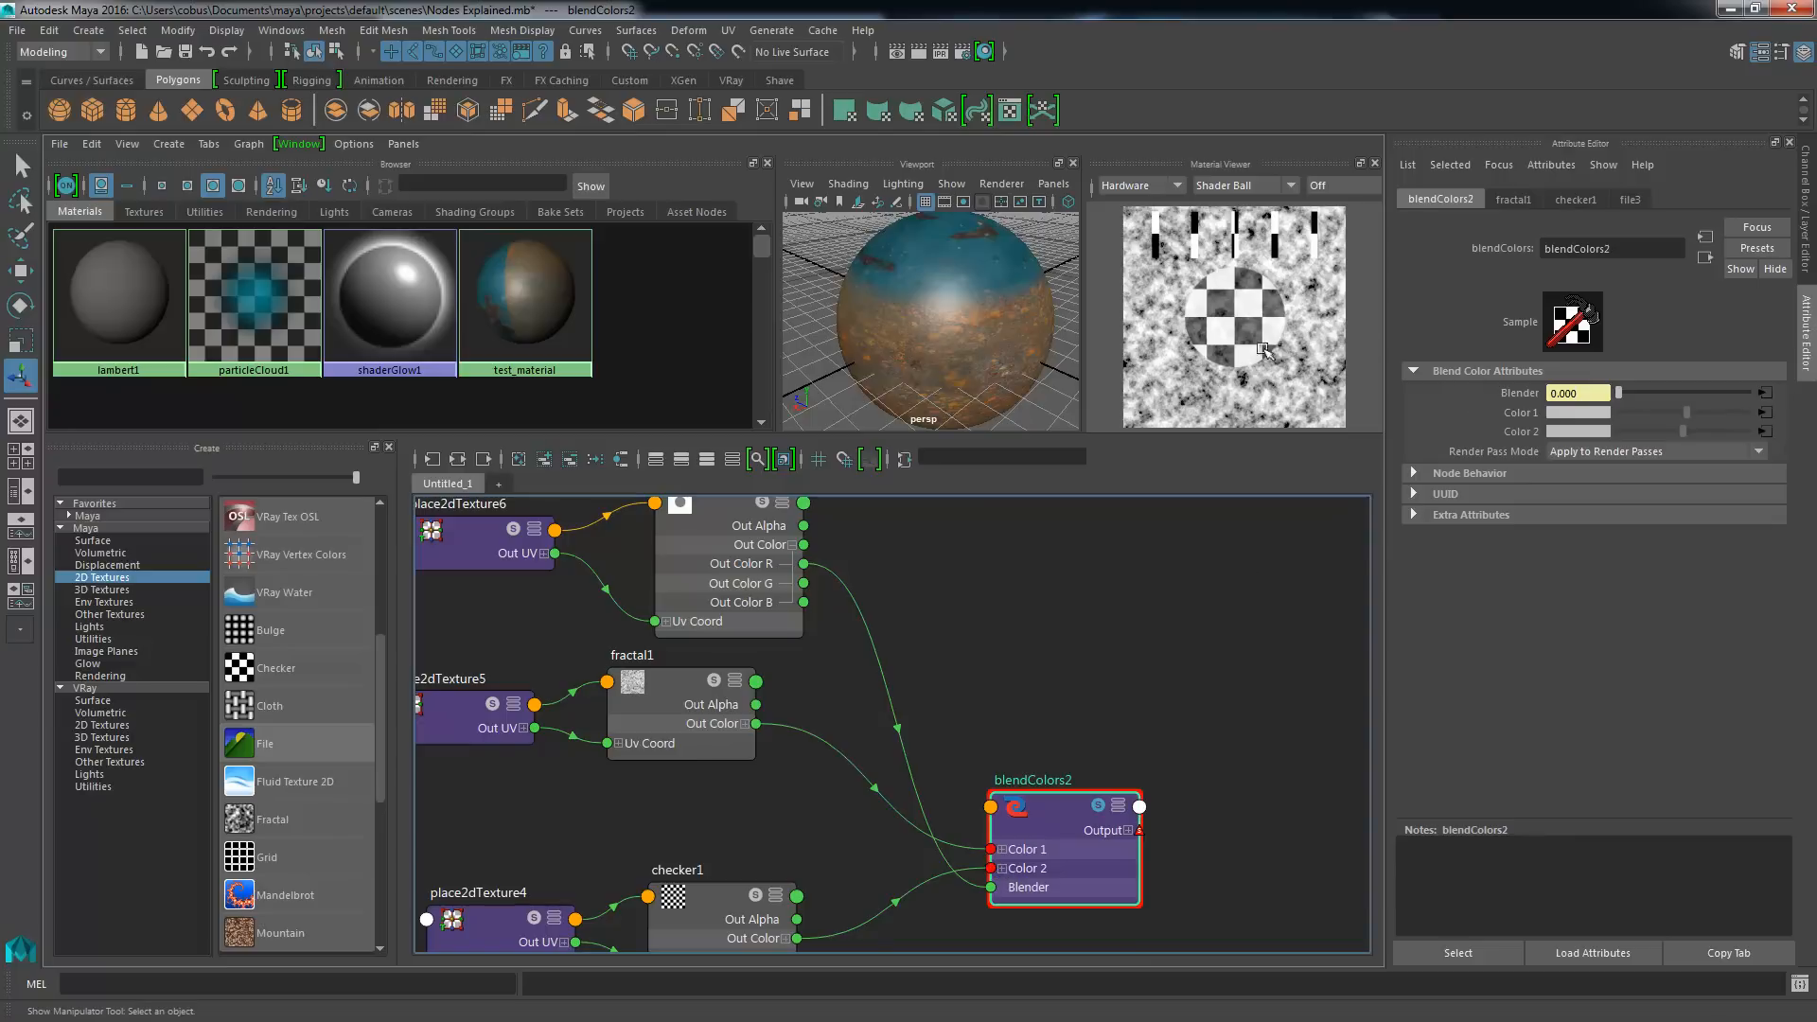
drag(999, 845, 1092, 705)
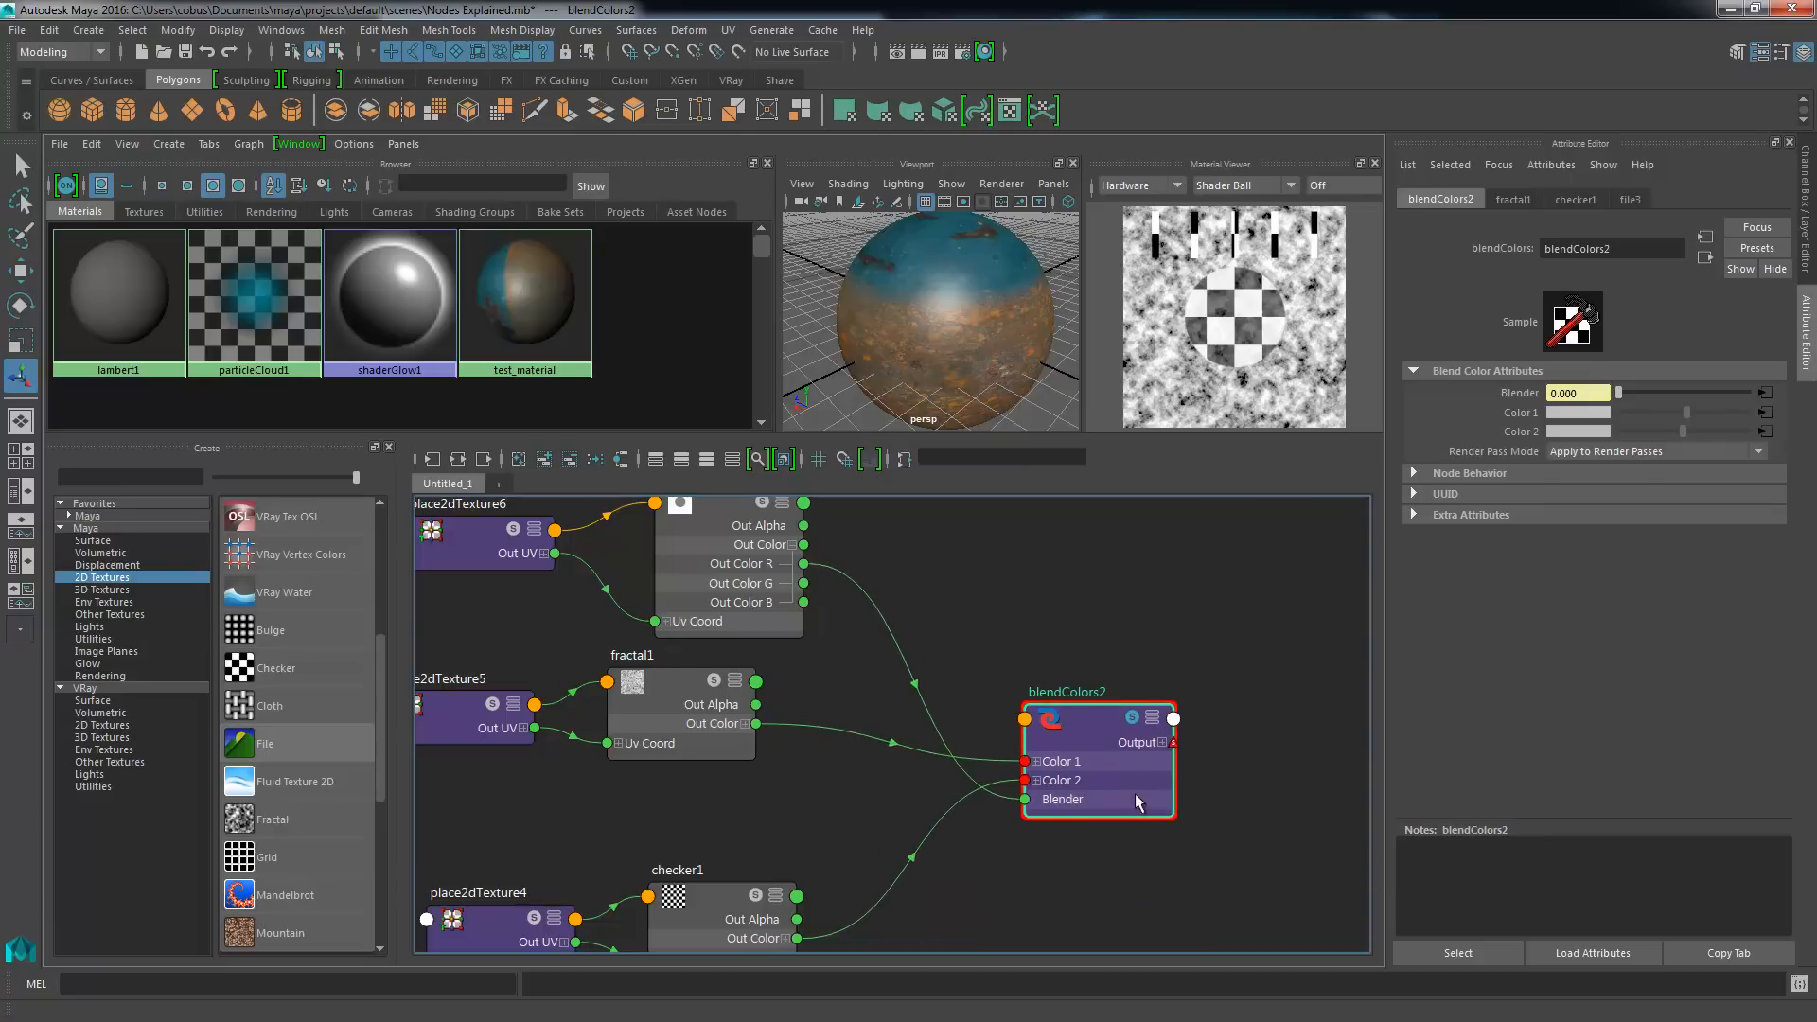
- Move the blendColors2 node down to the test_material network, placing it directly above blendColors1
scroll(1161, 774, down, 3)
alt+middle_drag(987, 675, 730, 413)
alt+middle_drag(787, 574, 803, 657)
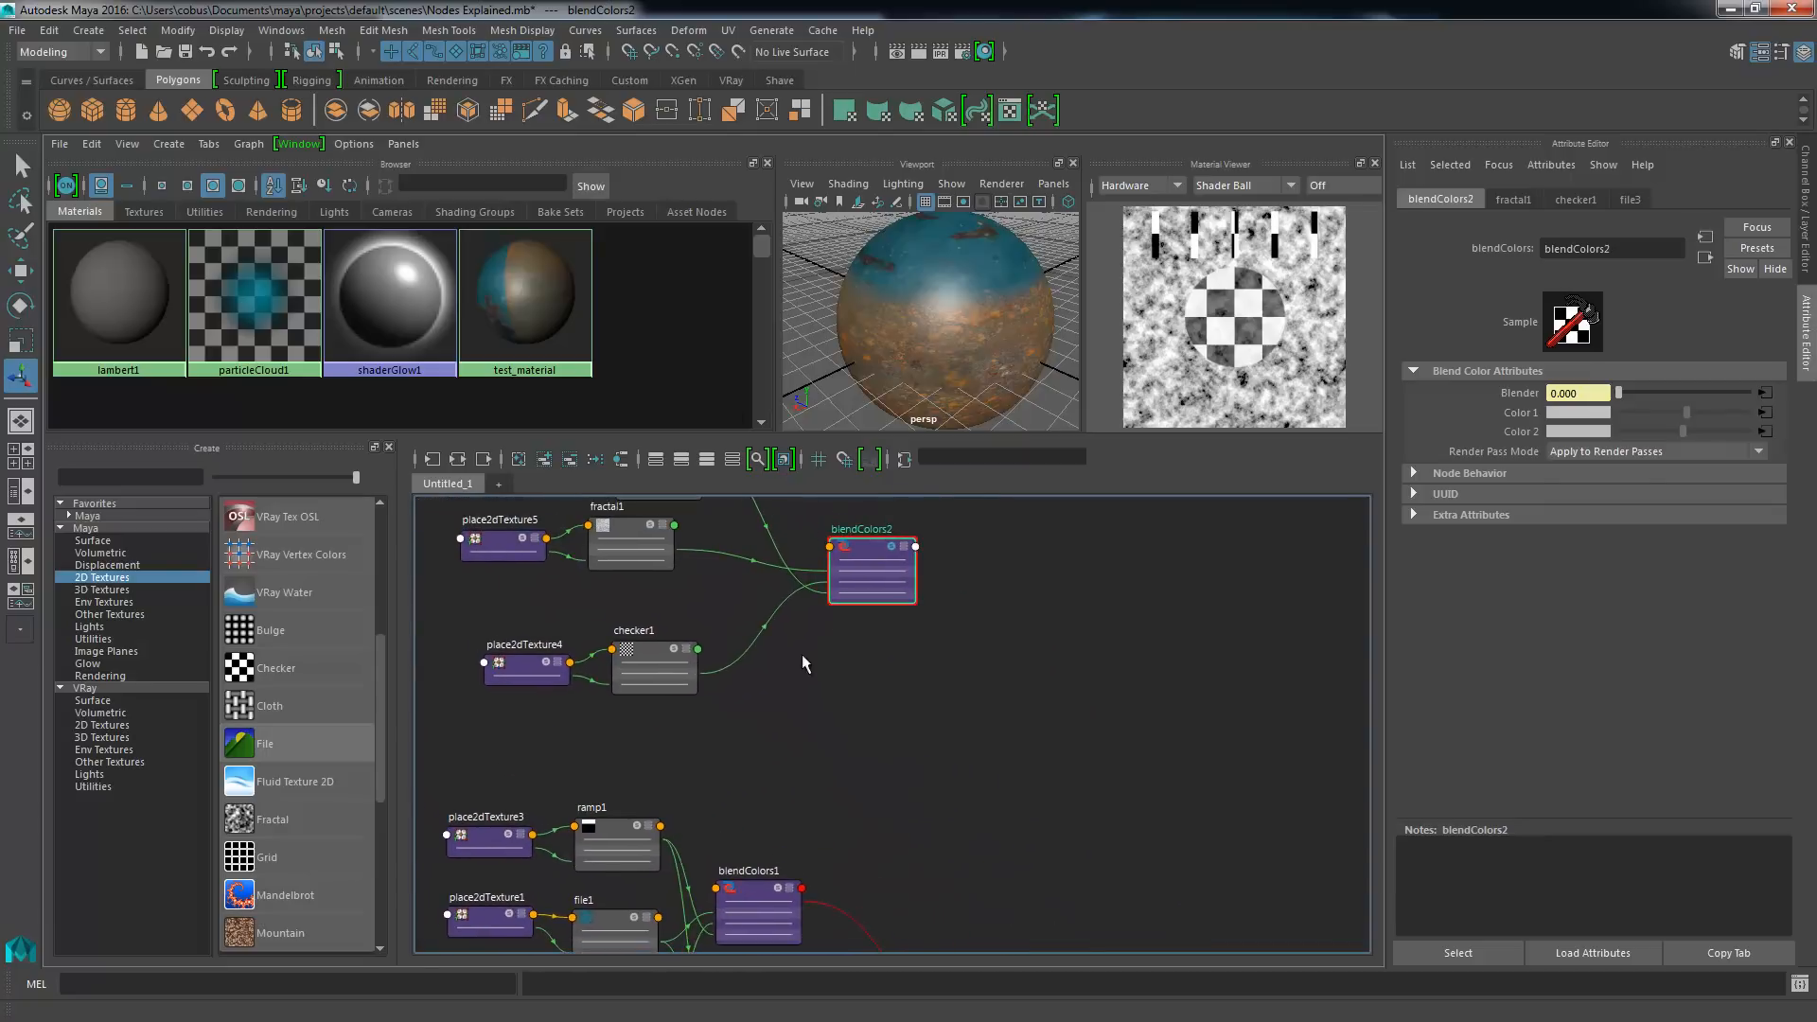
drag(870, 584, 1013, 835)
alt+middle_drag(1013, 836, 836, 539)
scroll(873, 661, up, 2)
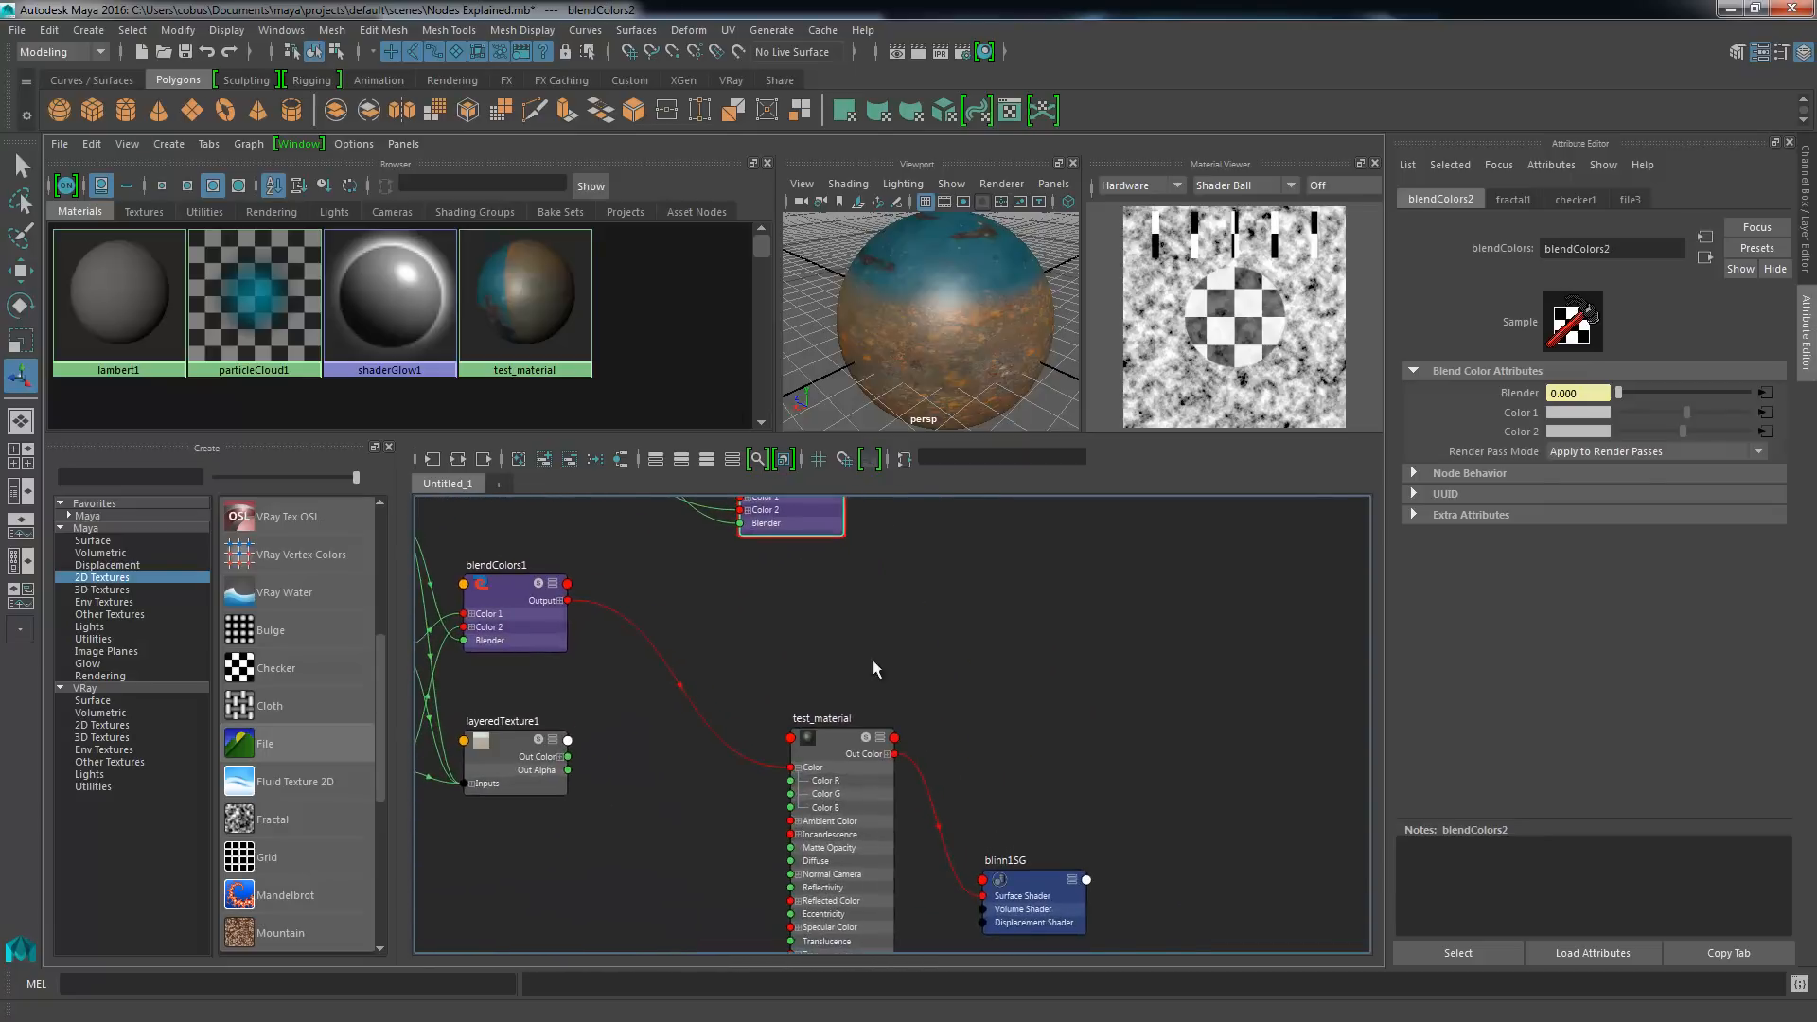
alt+middle_drag(874, 669, 1182, 757)
drag(1088, 596, 805, 606)
scroll(863, 762, up, 2)
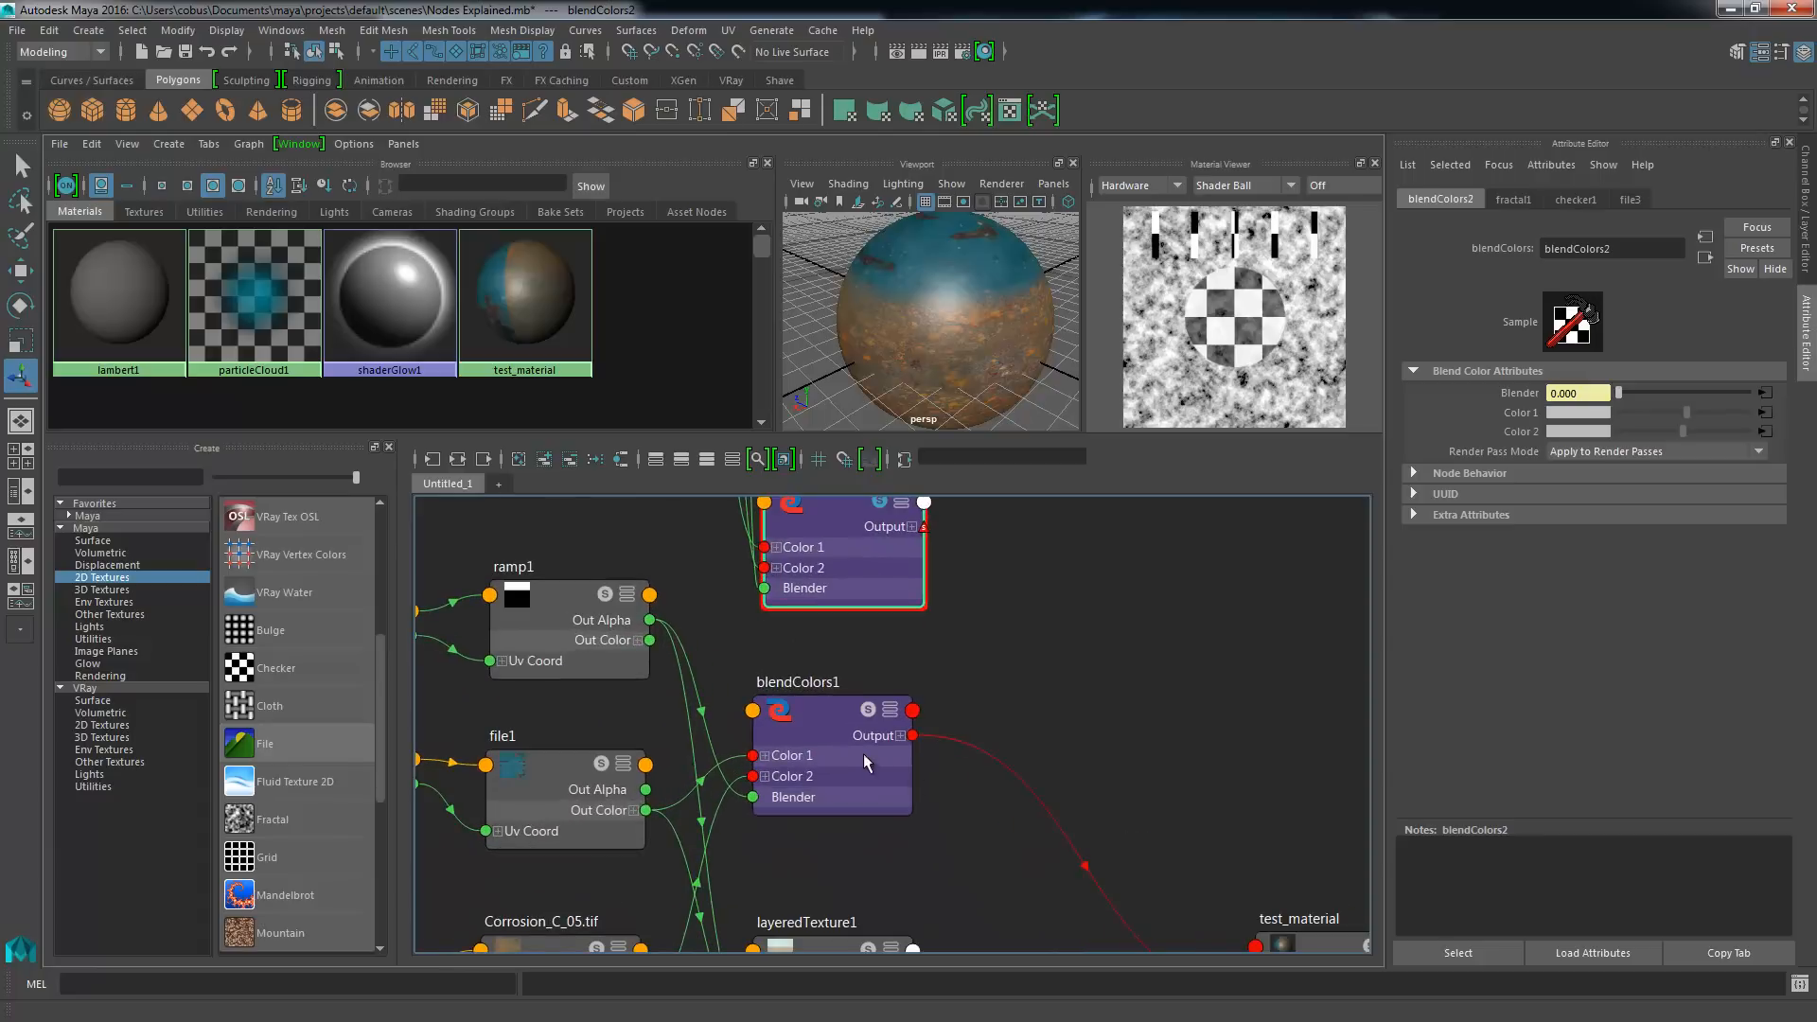
- Select blendColors1 and compare its ramp1, file1 and Corrosion_C_05.tif connections with the blendColors2 setup
drag(862, 753, 877, 765)
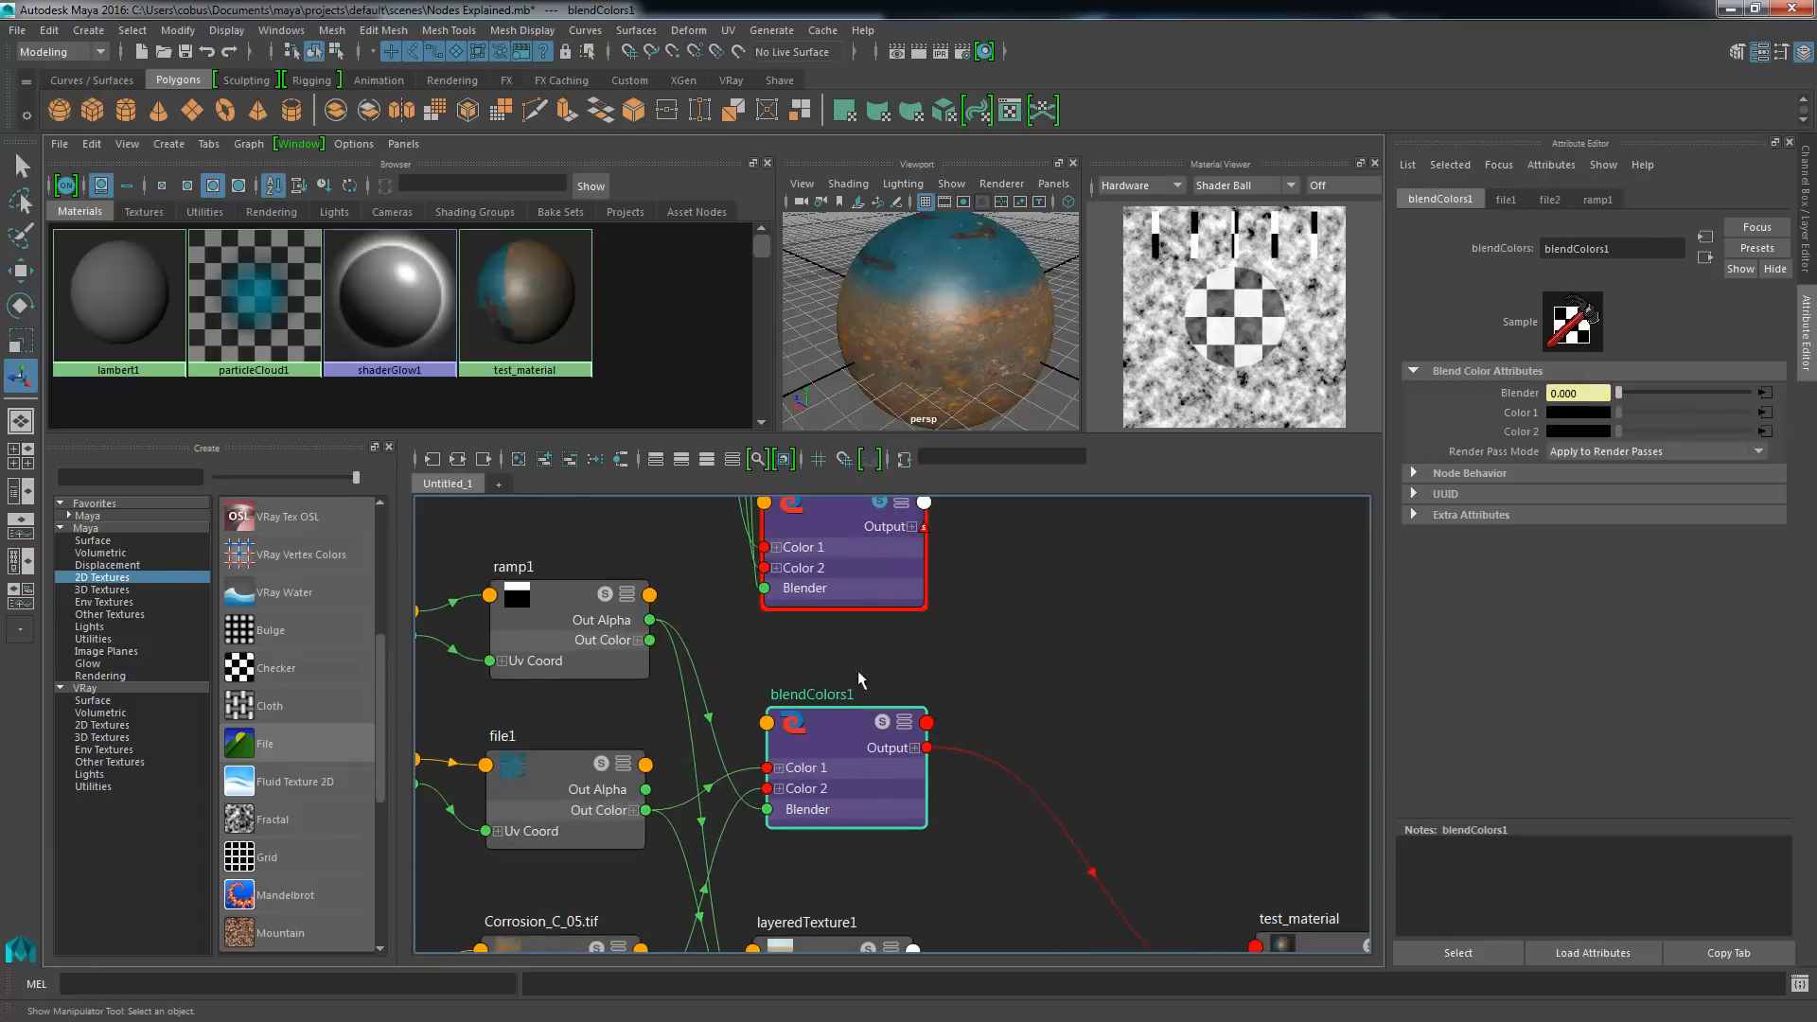
alt+middle_drag(857, 678, 957, 731)
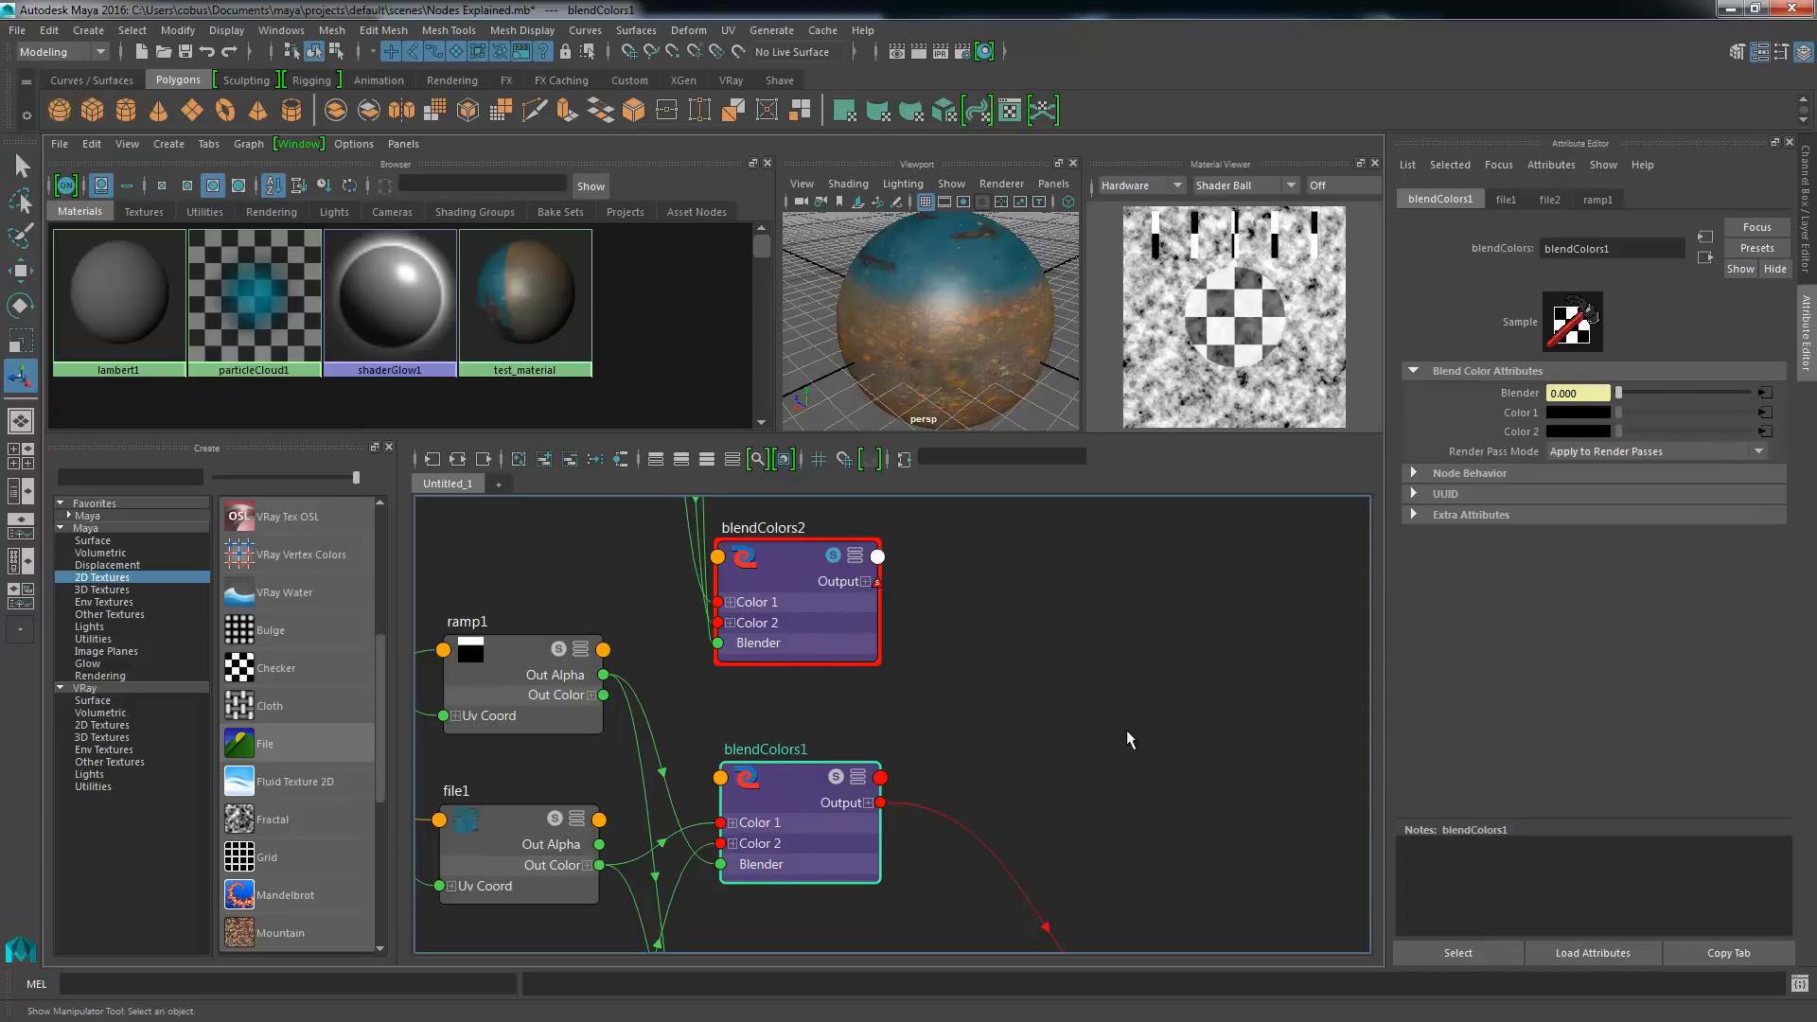
alt+right_drag(1153, 741, 1113, 738)
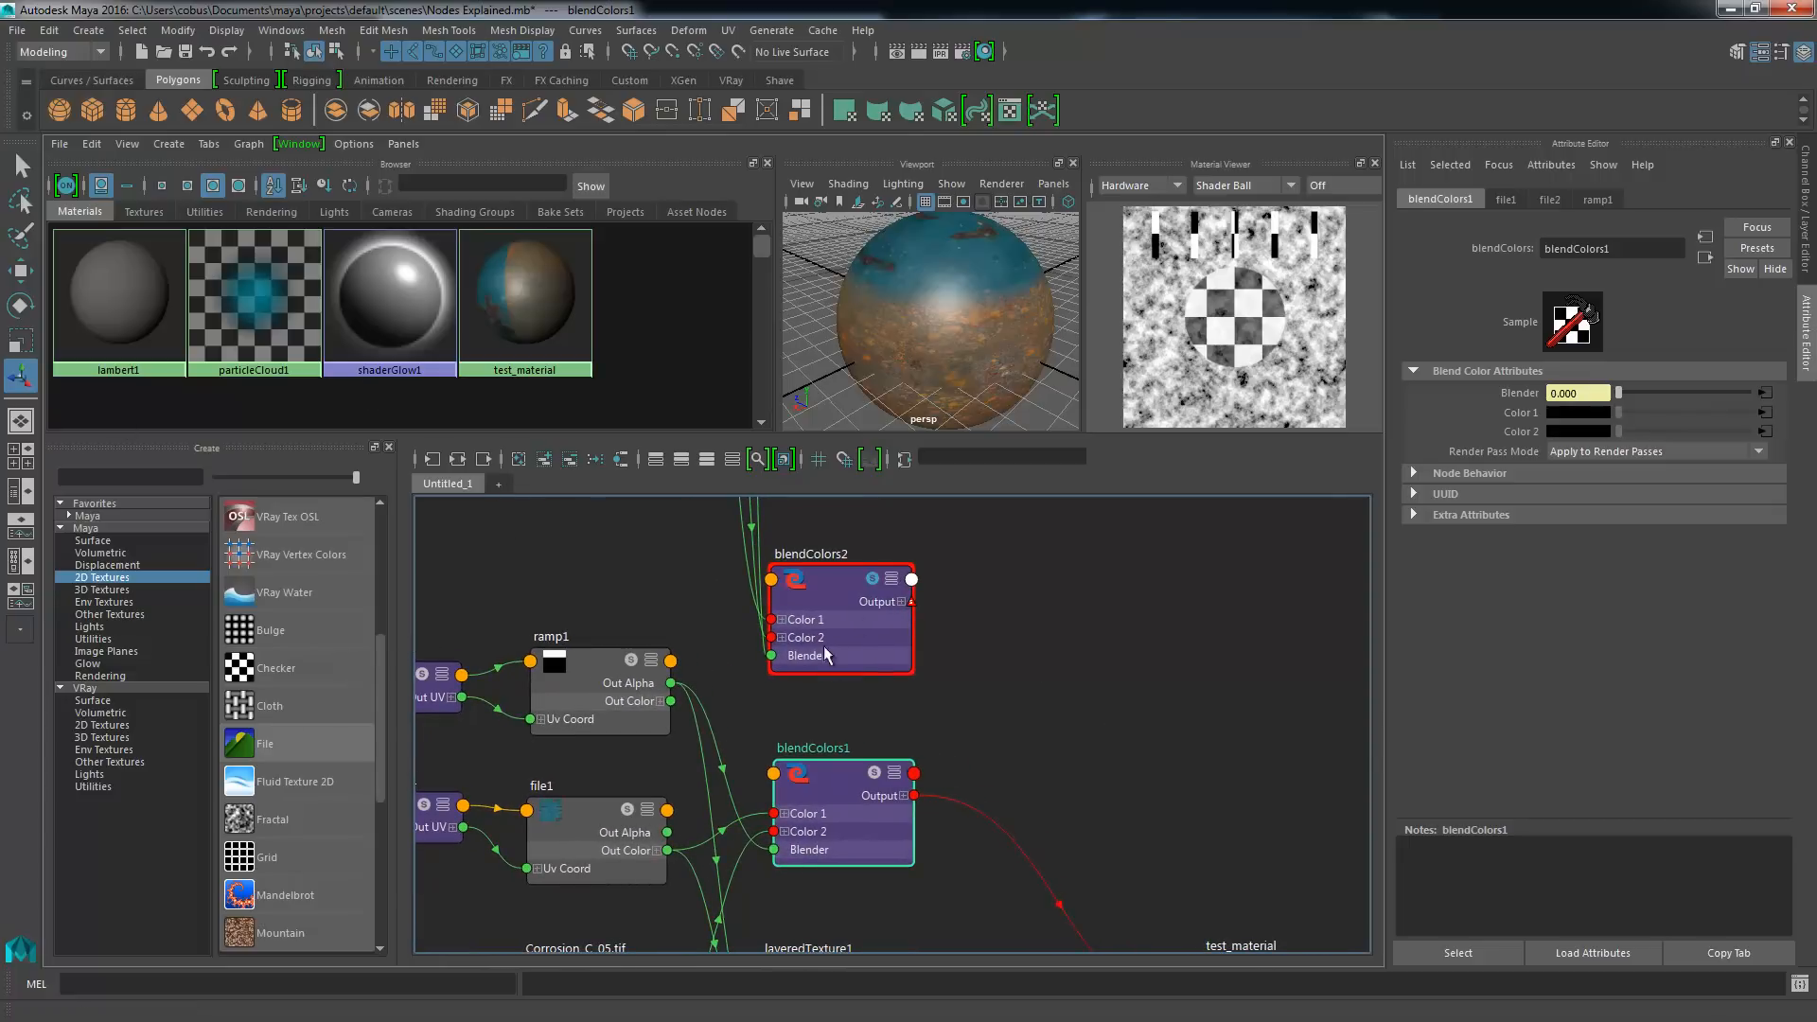
alt+middle_drag(781, 721, 854, 511)
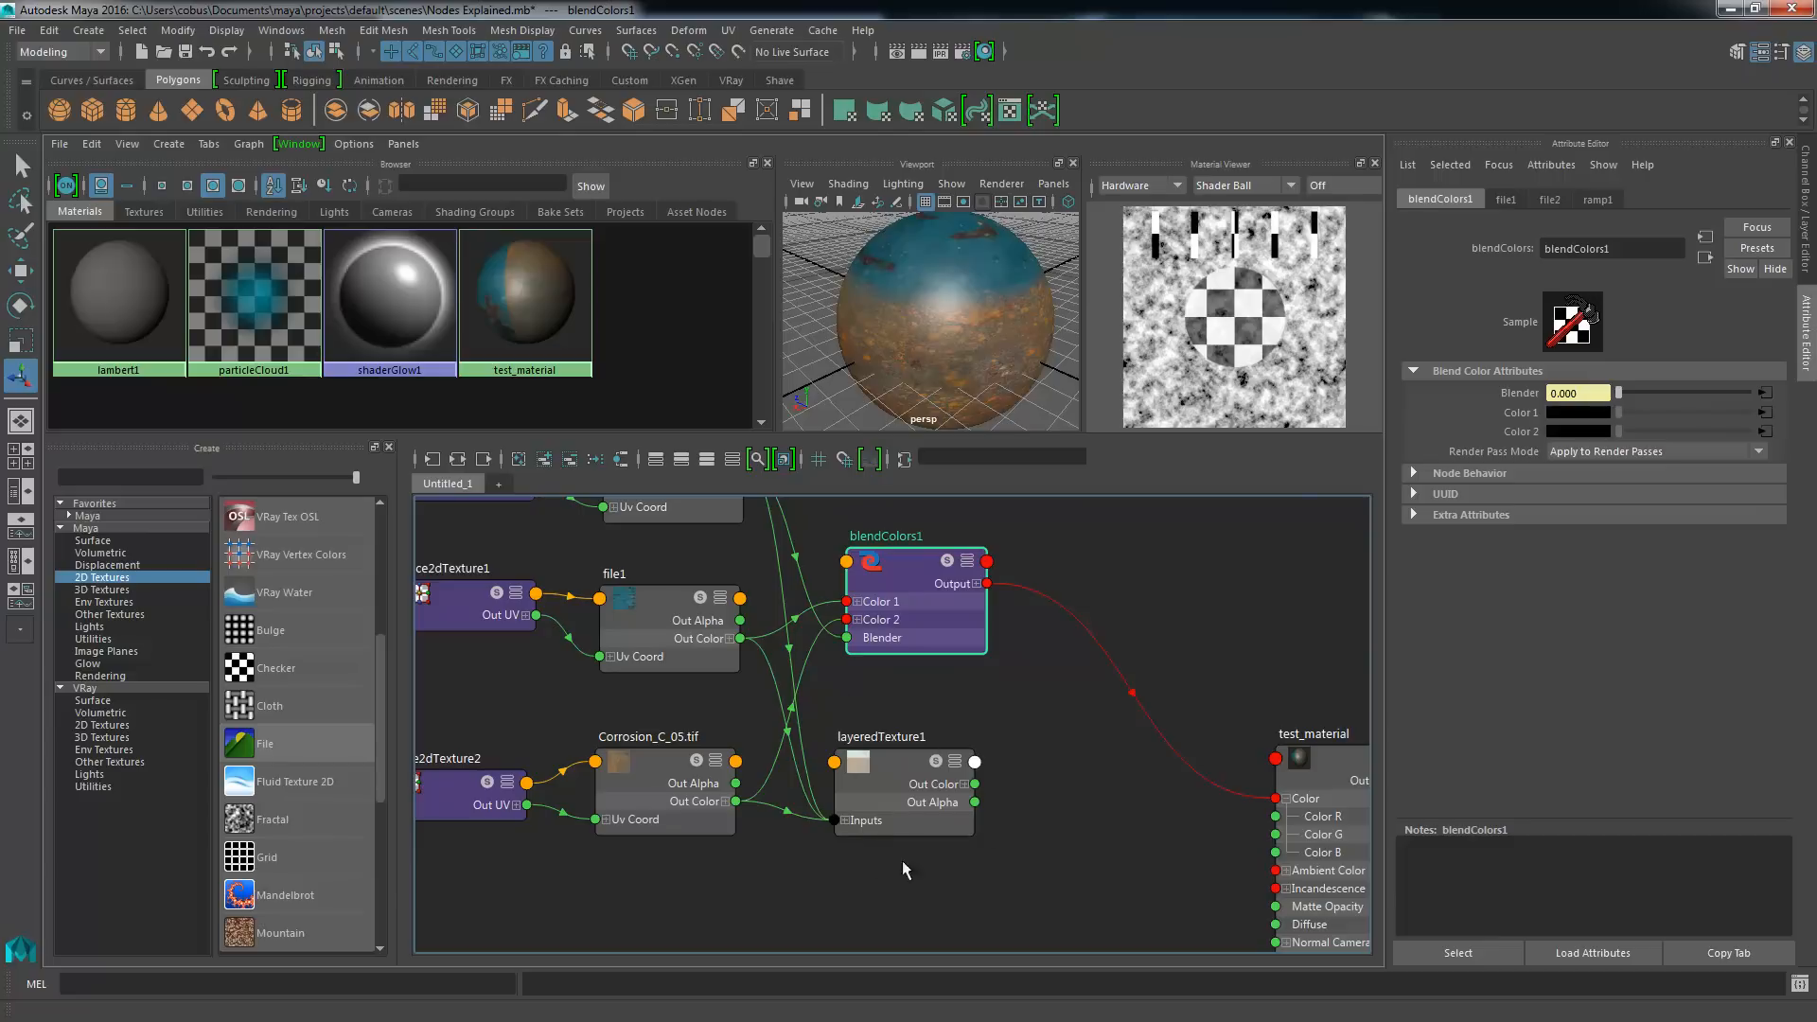
alt+middle_drag(887, 807, 851, 951)
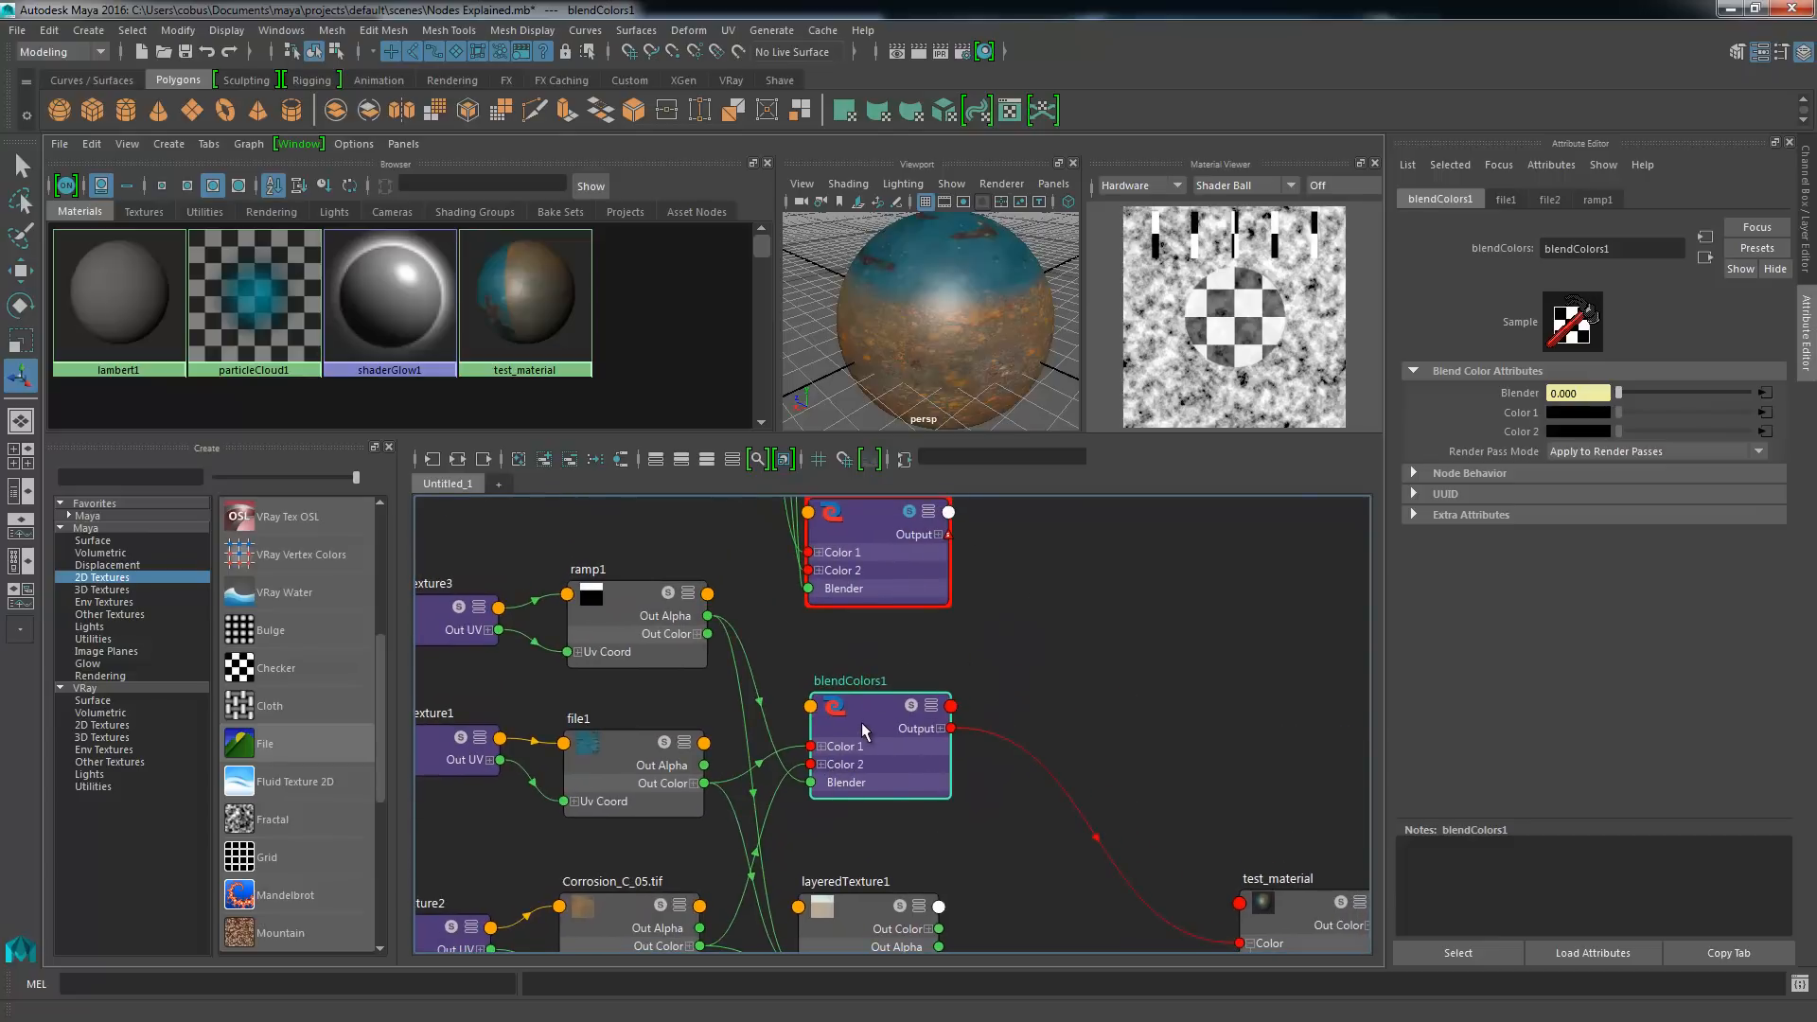
alt+middle_drag(787, 660, 823, 680)
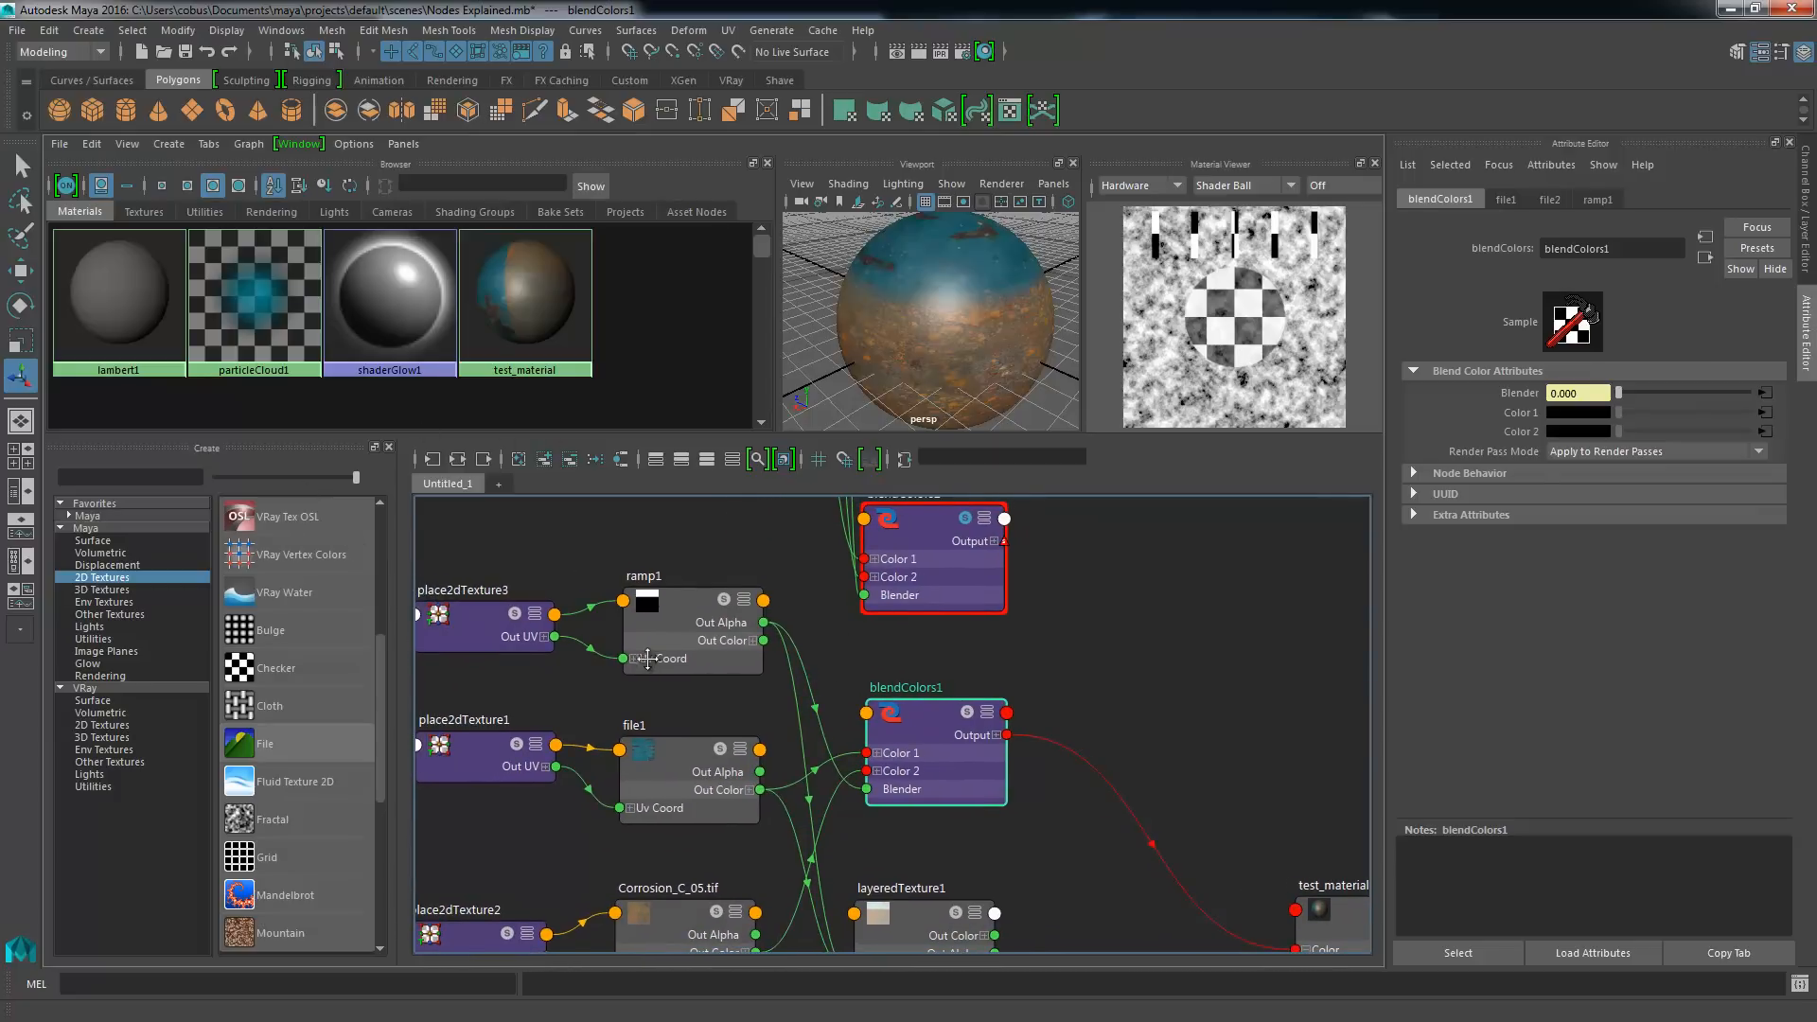
- Create a Multiply Divide utility node and place it beside the blendColors2 and blendColors1 nodes
alt+middle_drag(650, 659, 725, 652)
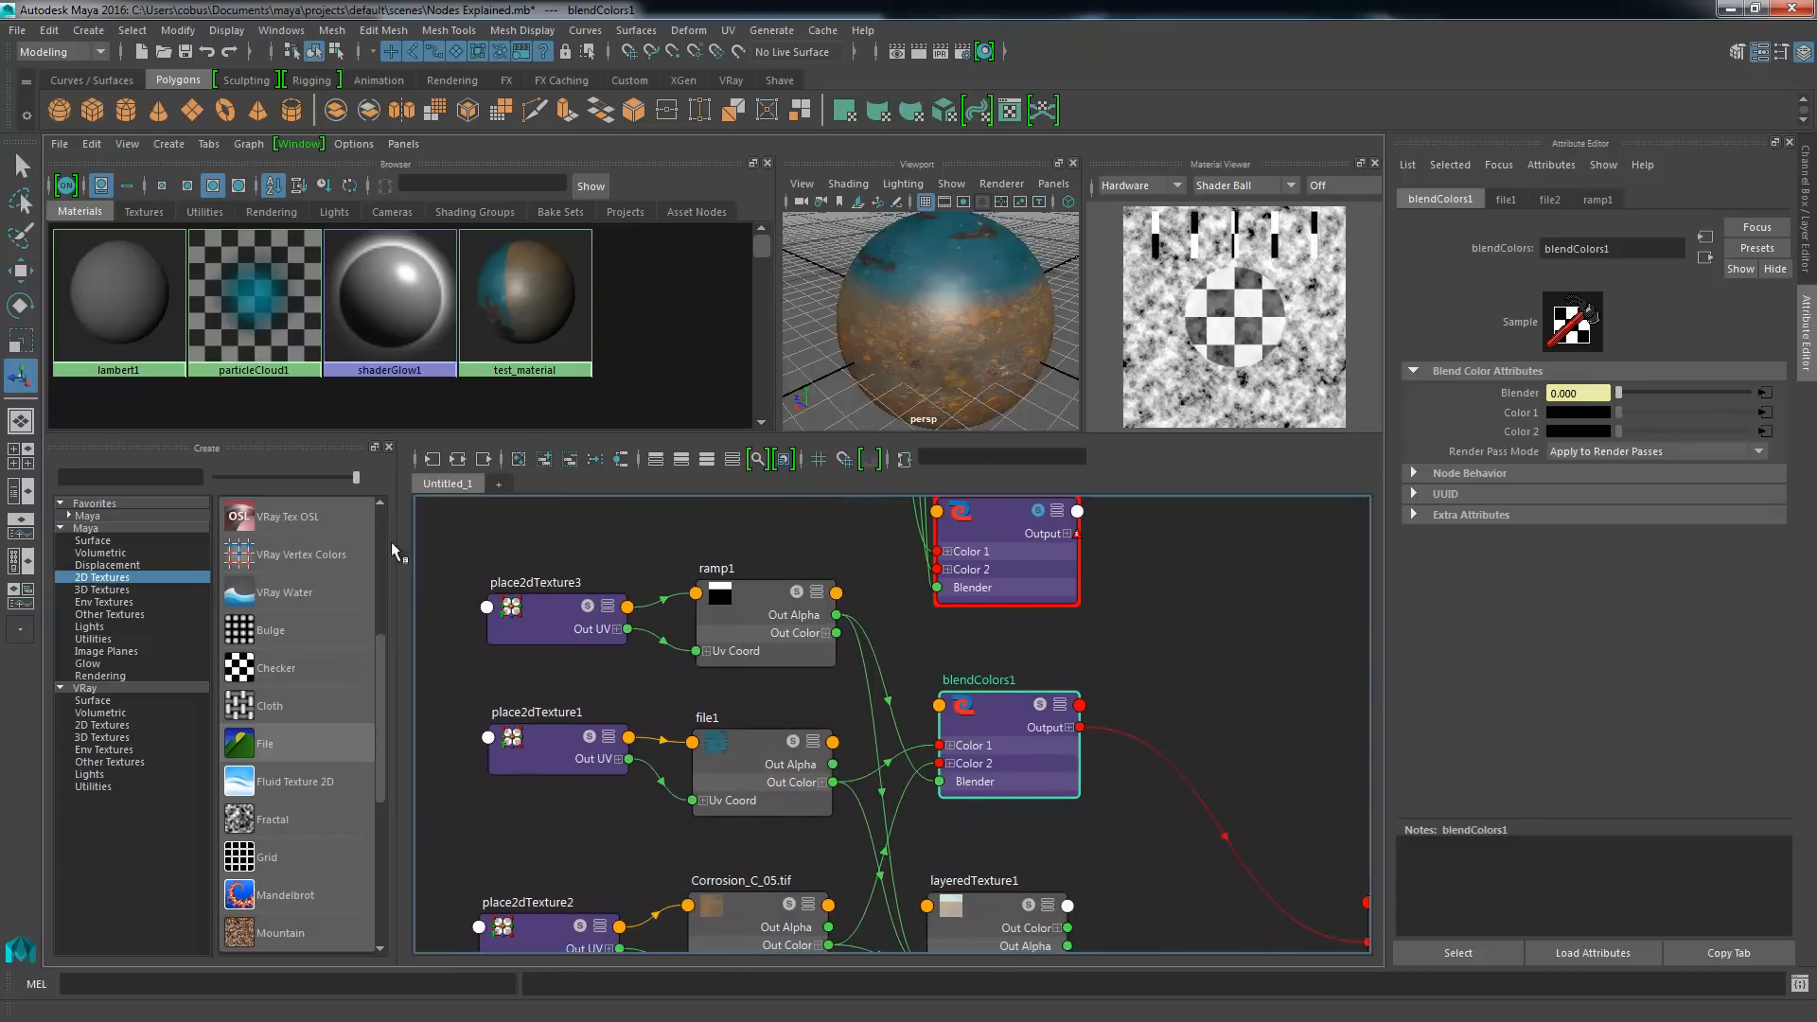
click(93, 639)
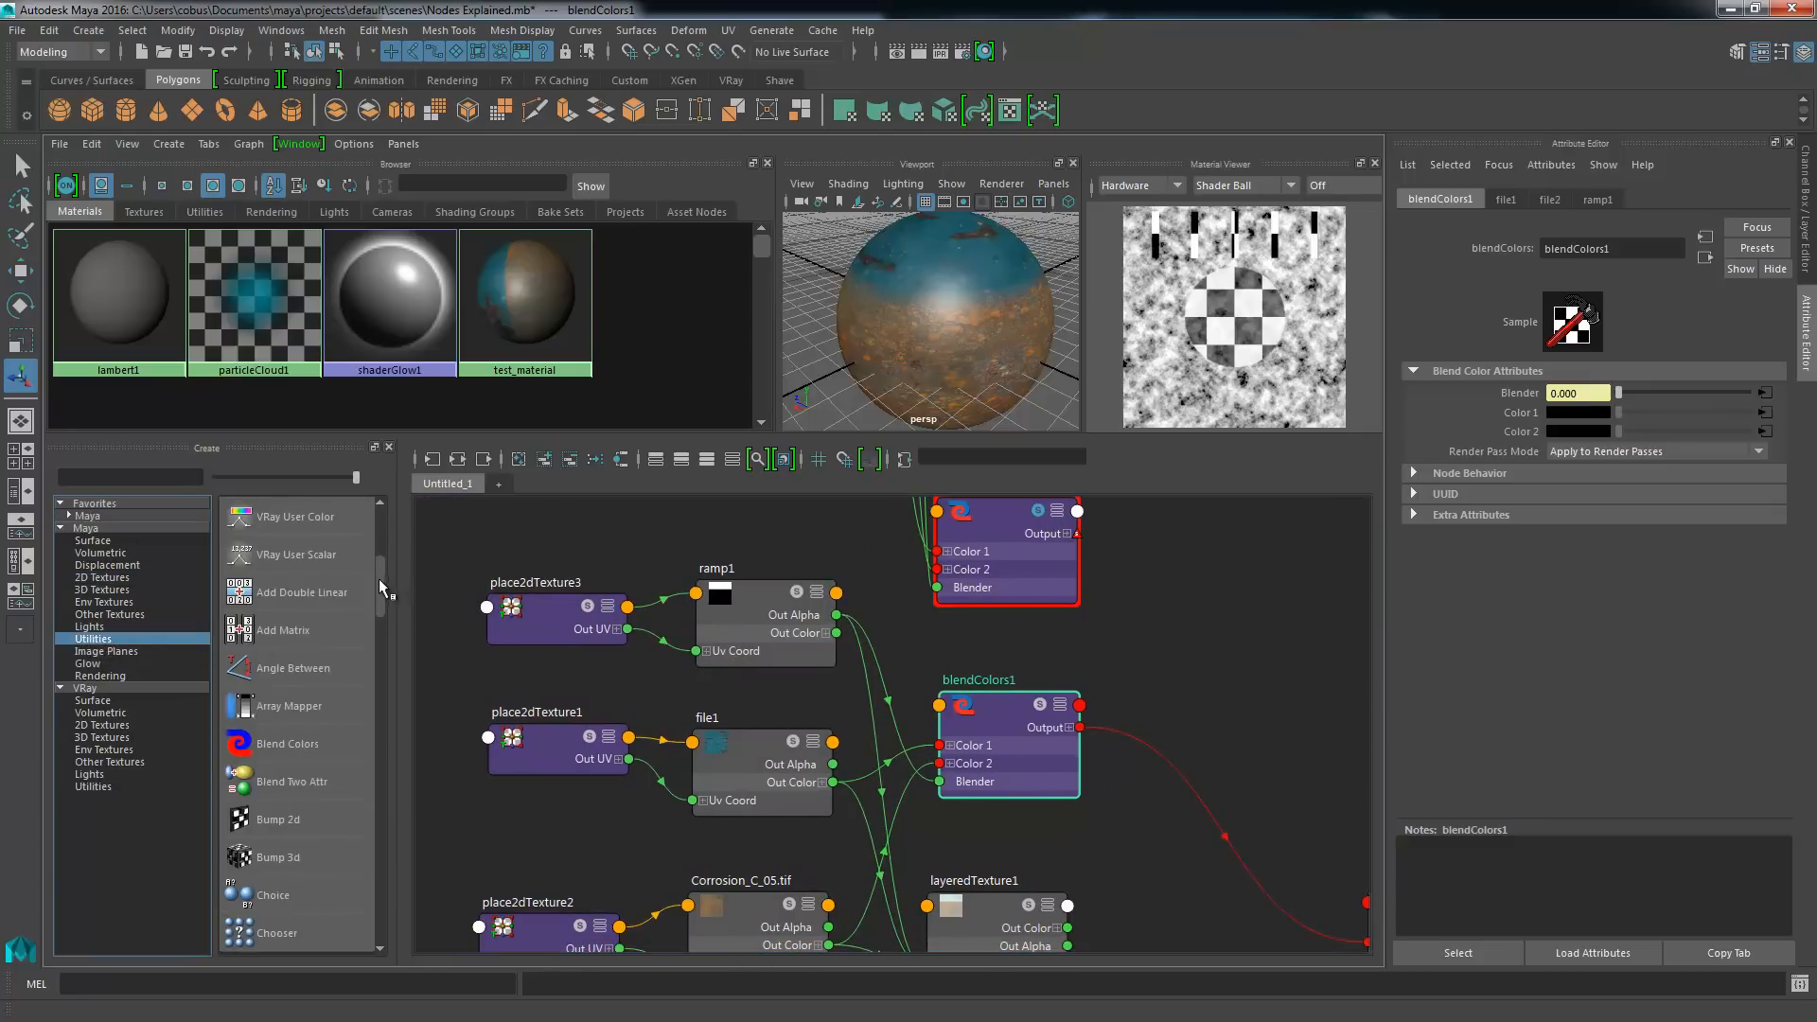
drag(383, 576, 374, 728)
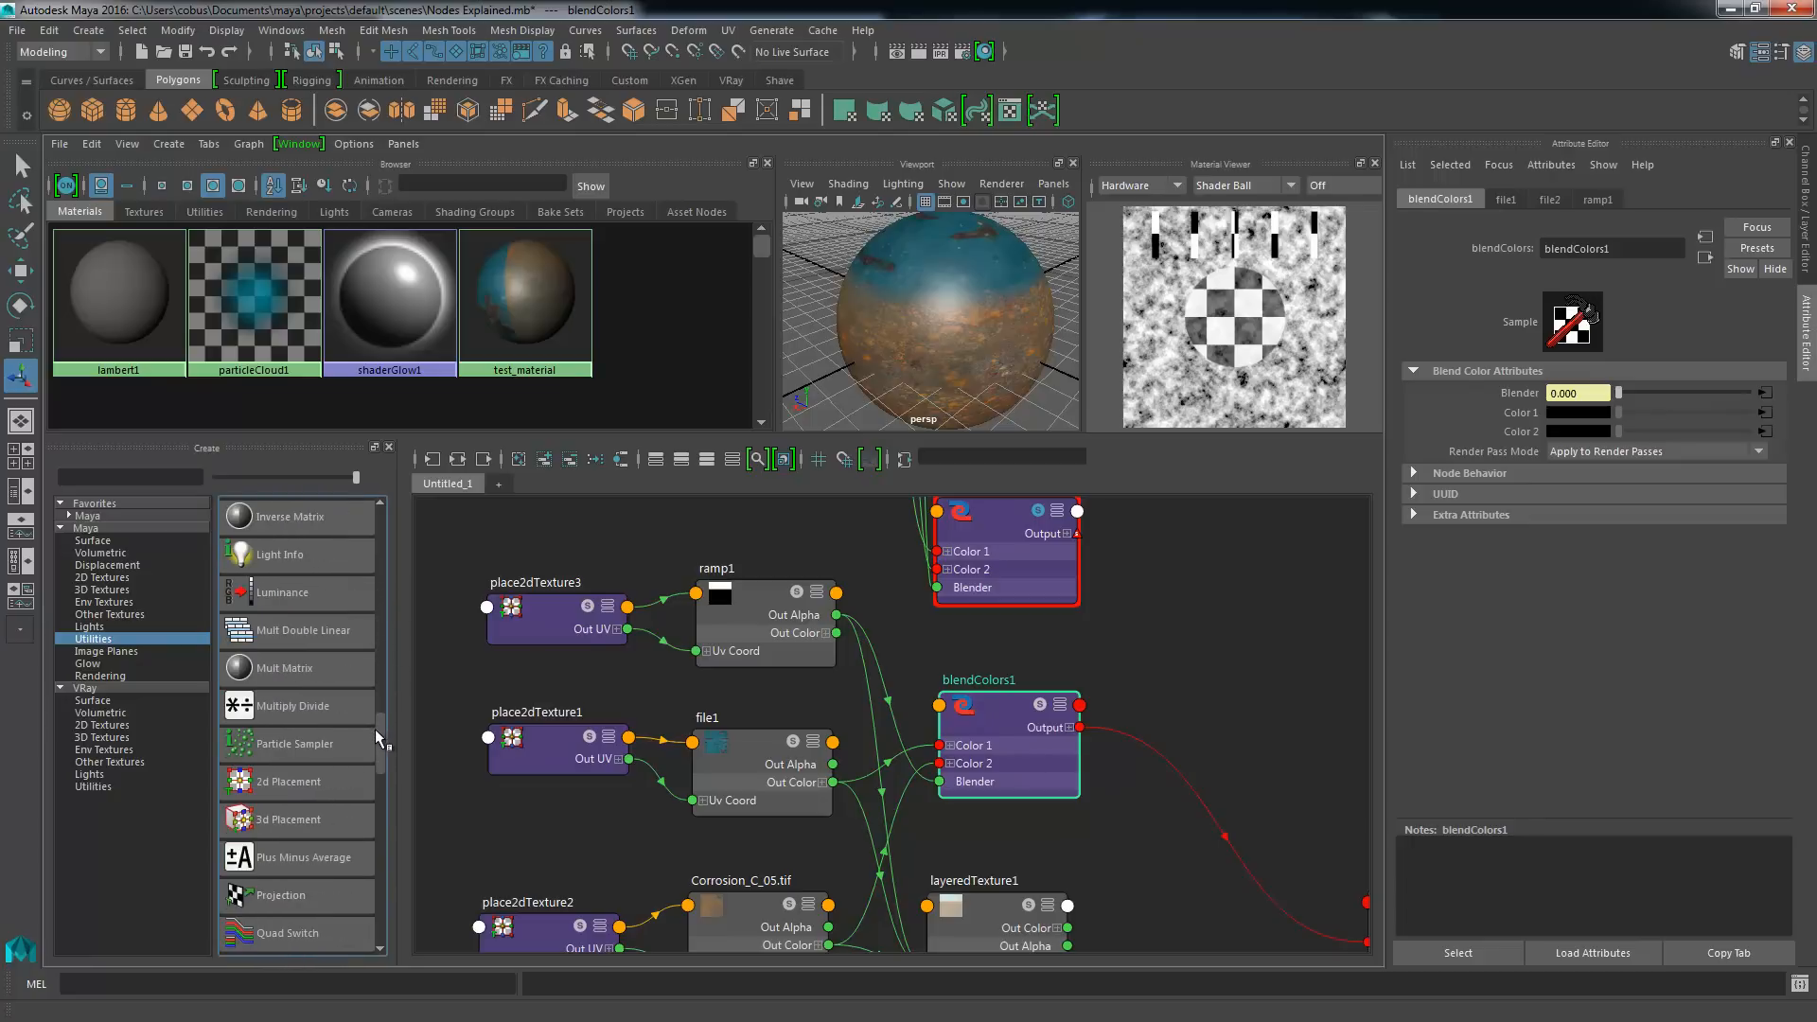
click(254, 716)
key(a)
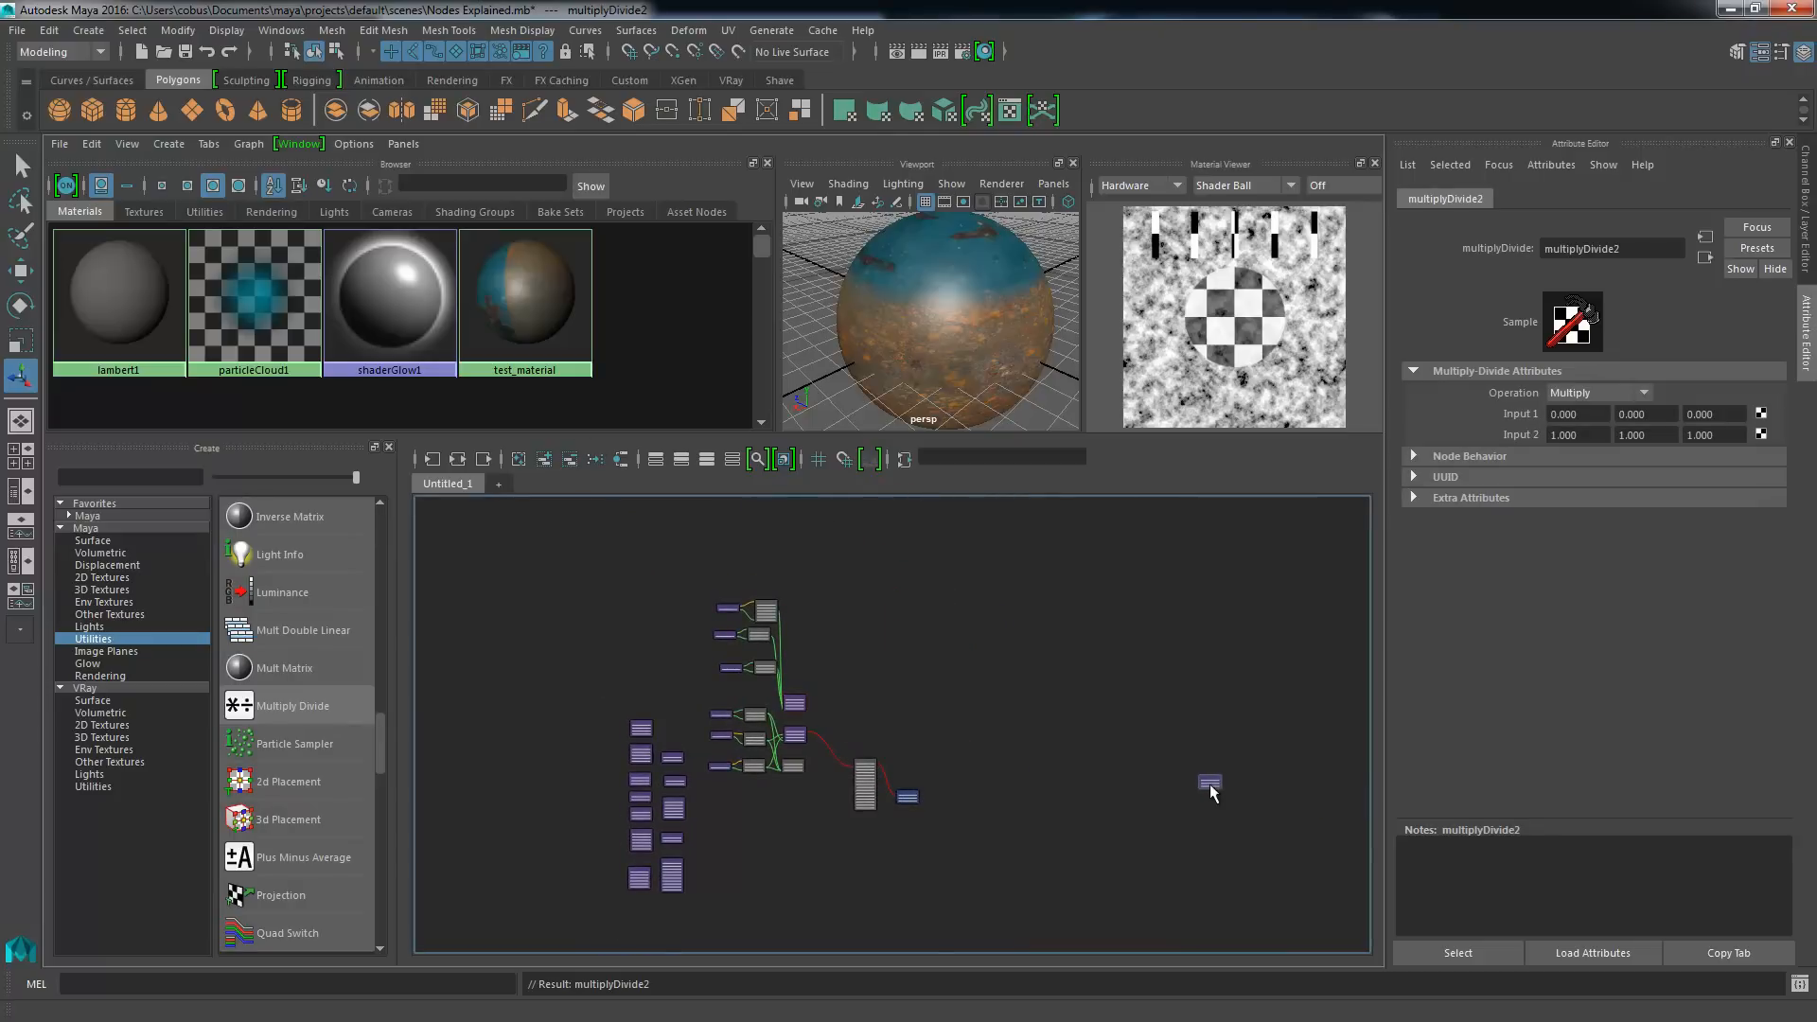
drag(1207, 782, 844, 720)
key(f)
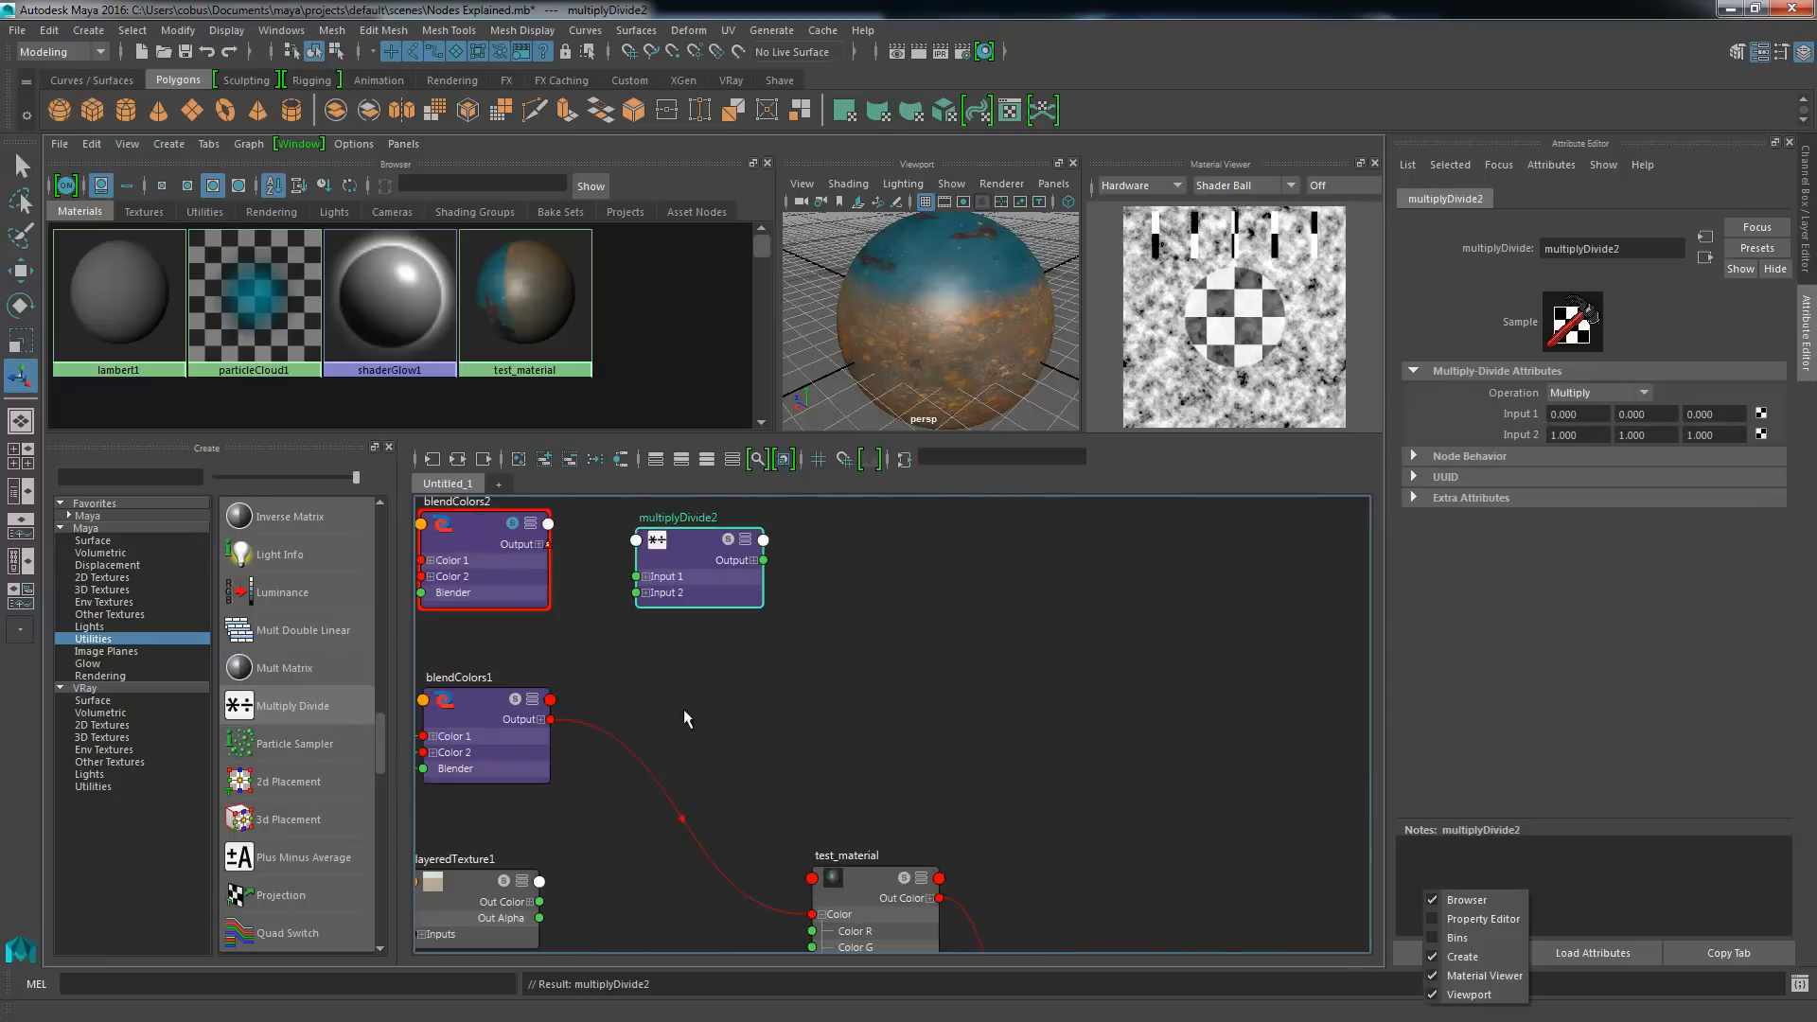
drag(965, 747, 1003, 743)
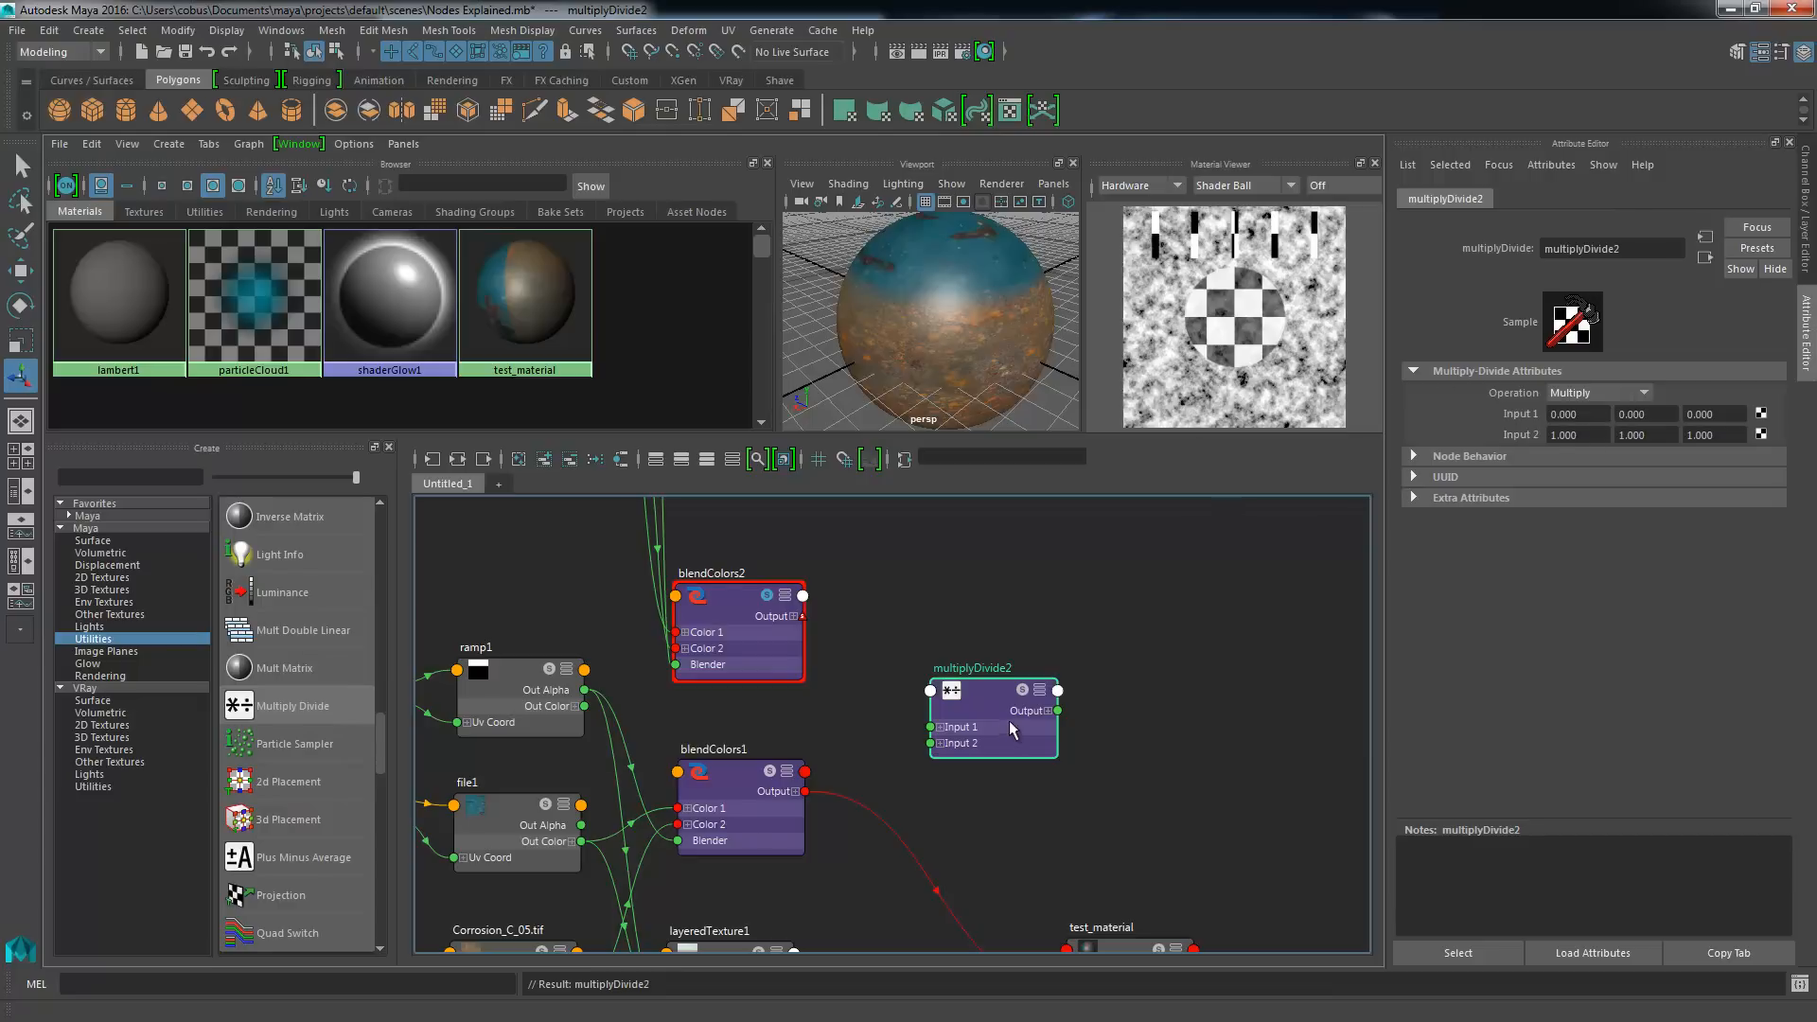
drag(1013, 729, 1036, 715)
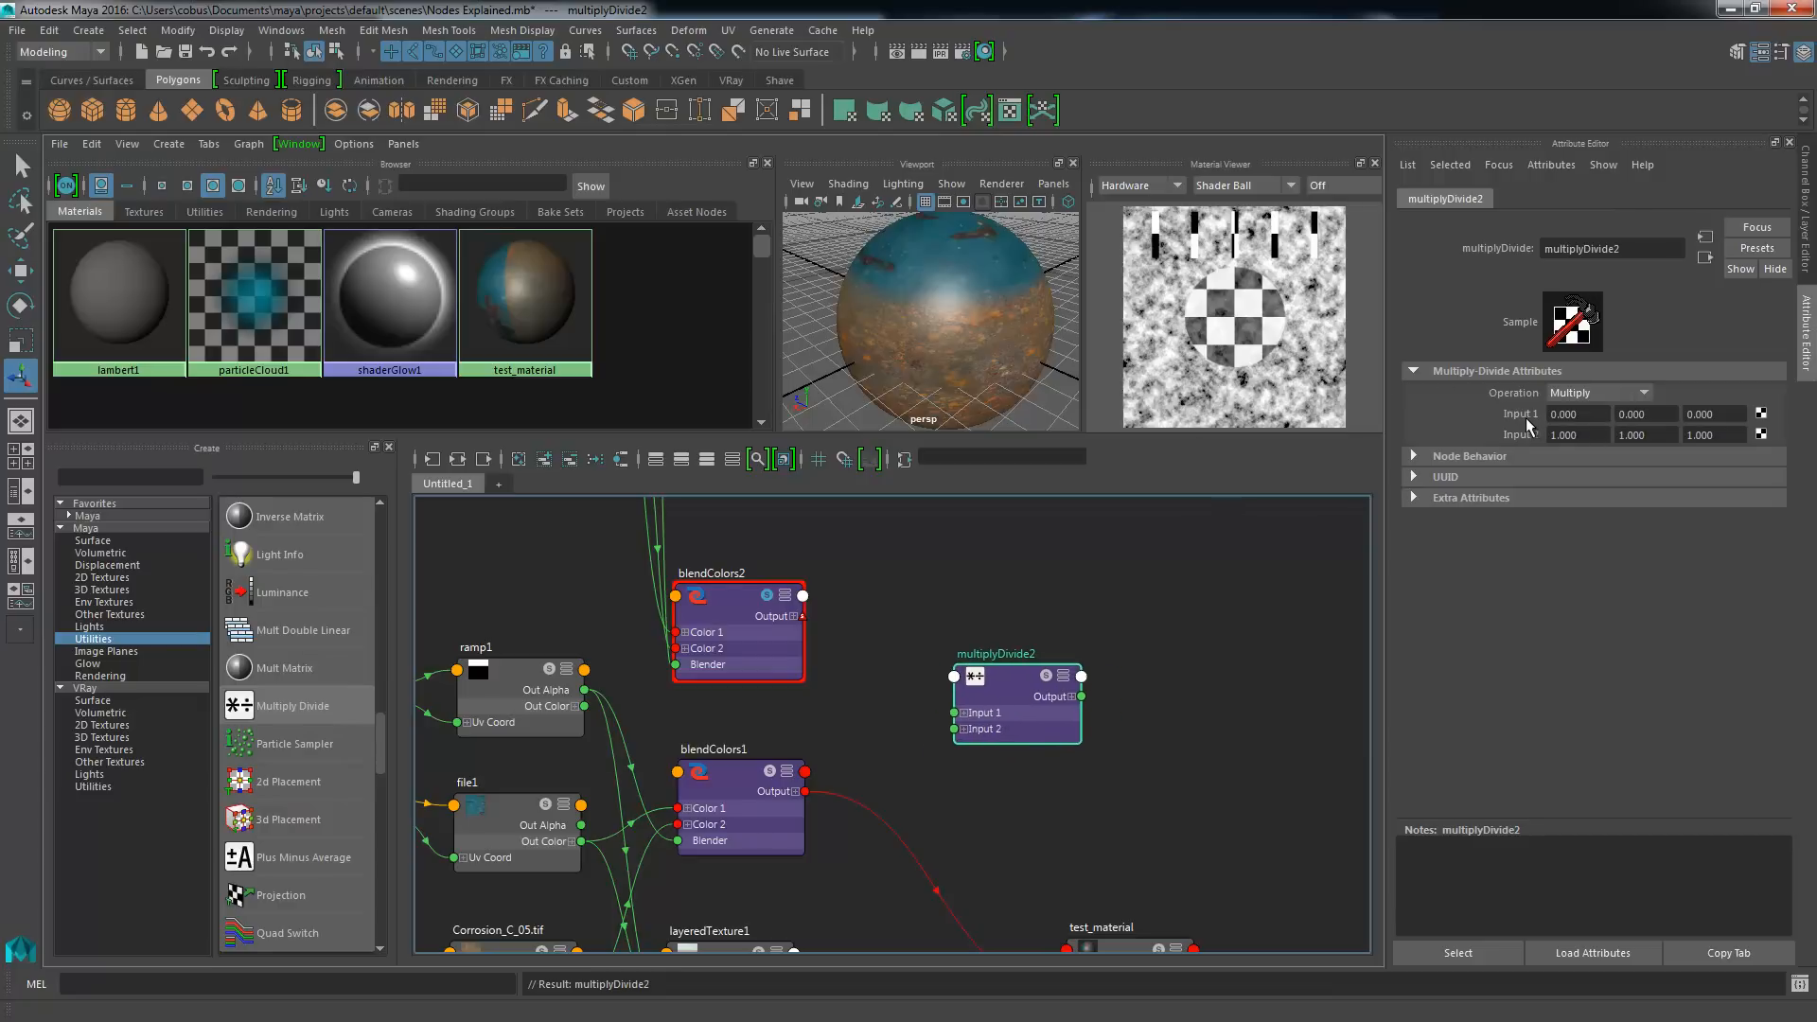
- Examine the three Input 1 component fields of multiplyDivide2, stepping through them in order
drag(1589, 414, 1543, 423)
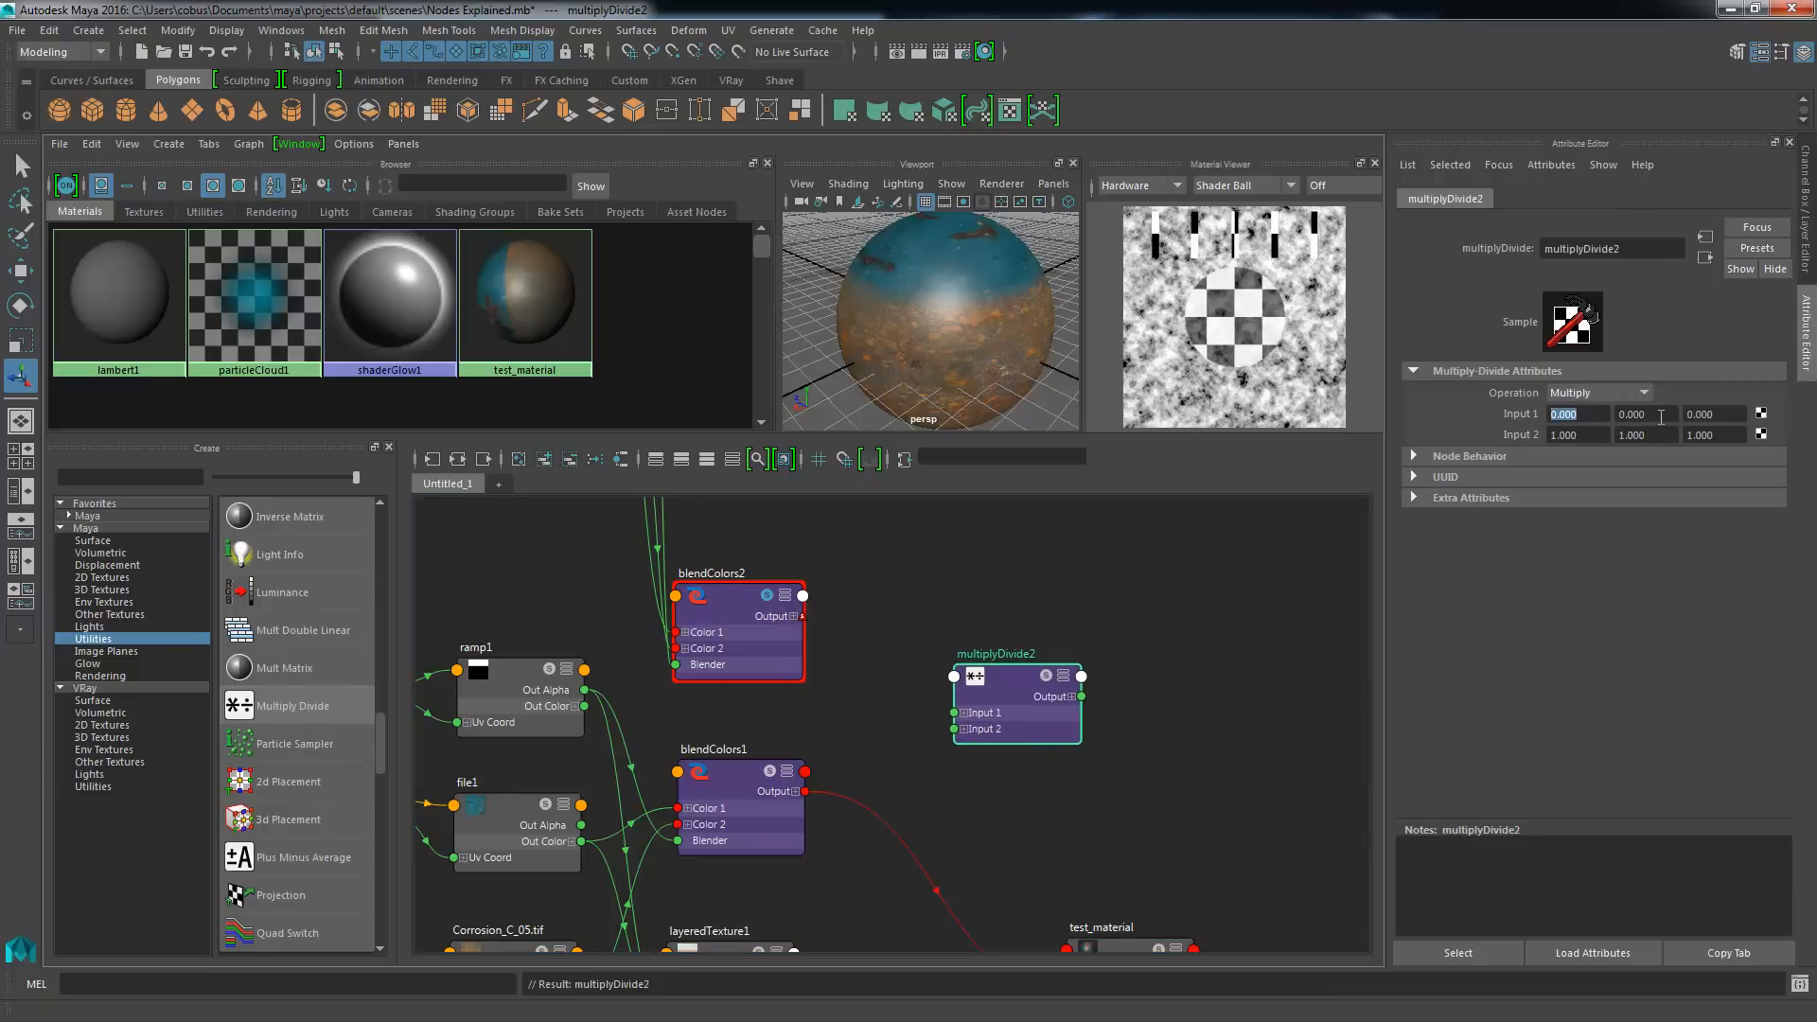
key(Tab)
key(Tab)
drag(1578, 414, 1568, 412)
key(Tab)
key(Tab)
drag(1593, 412, 1525, 413)
key(Tab)
key(Tab)
- Connect blendColors2's Output to Input 1 and blendColors1's Output to Input 2 of multiplyDivide2
drag(989, 716, 997, 724)
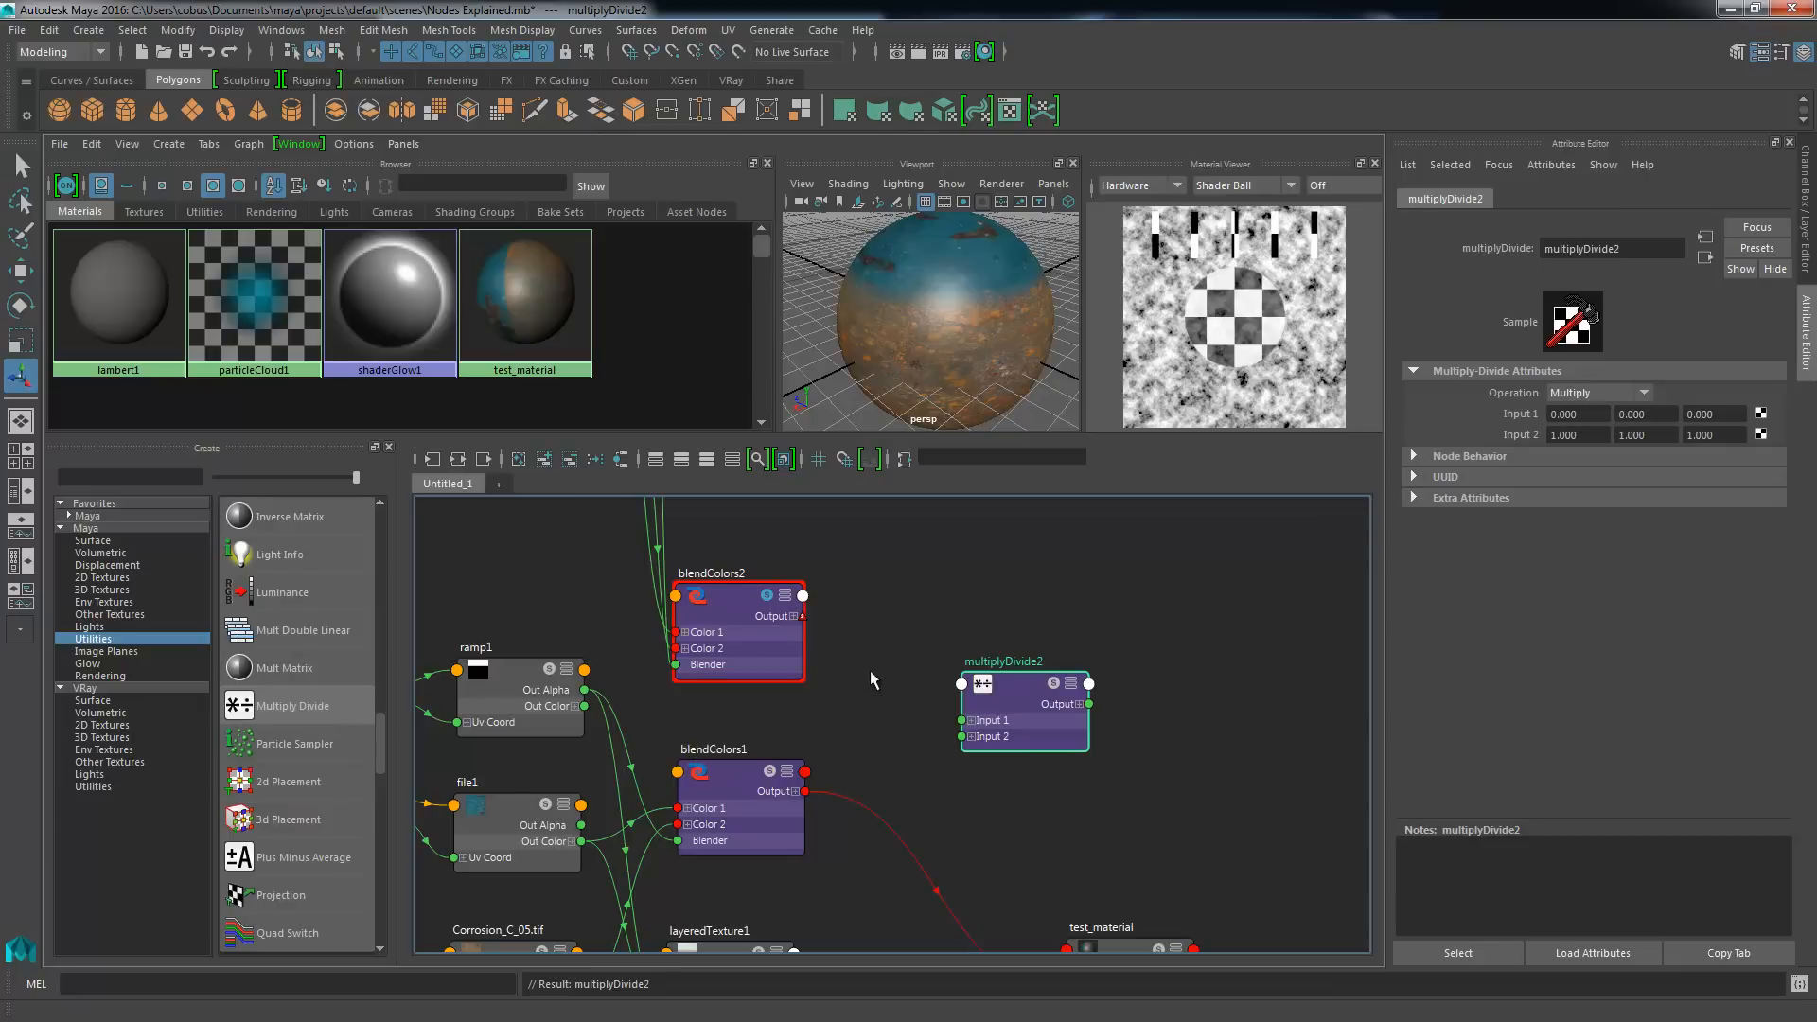
drag(804, 617, 975, 720)
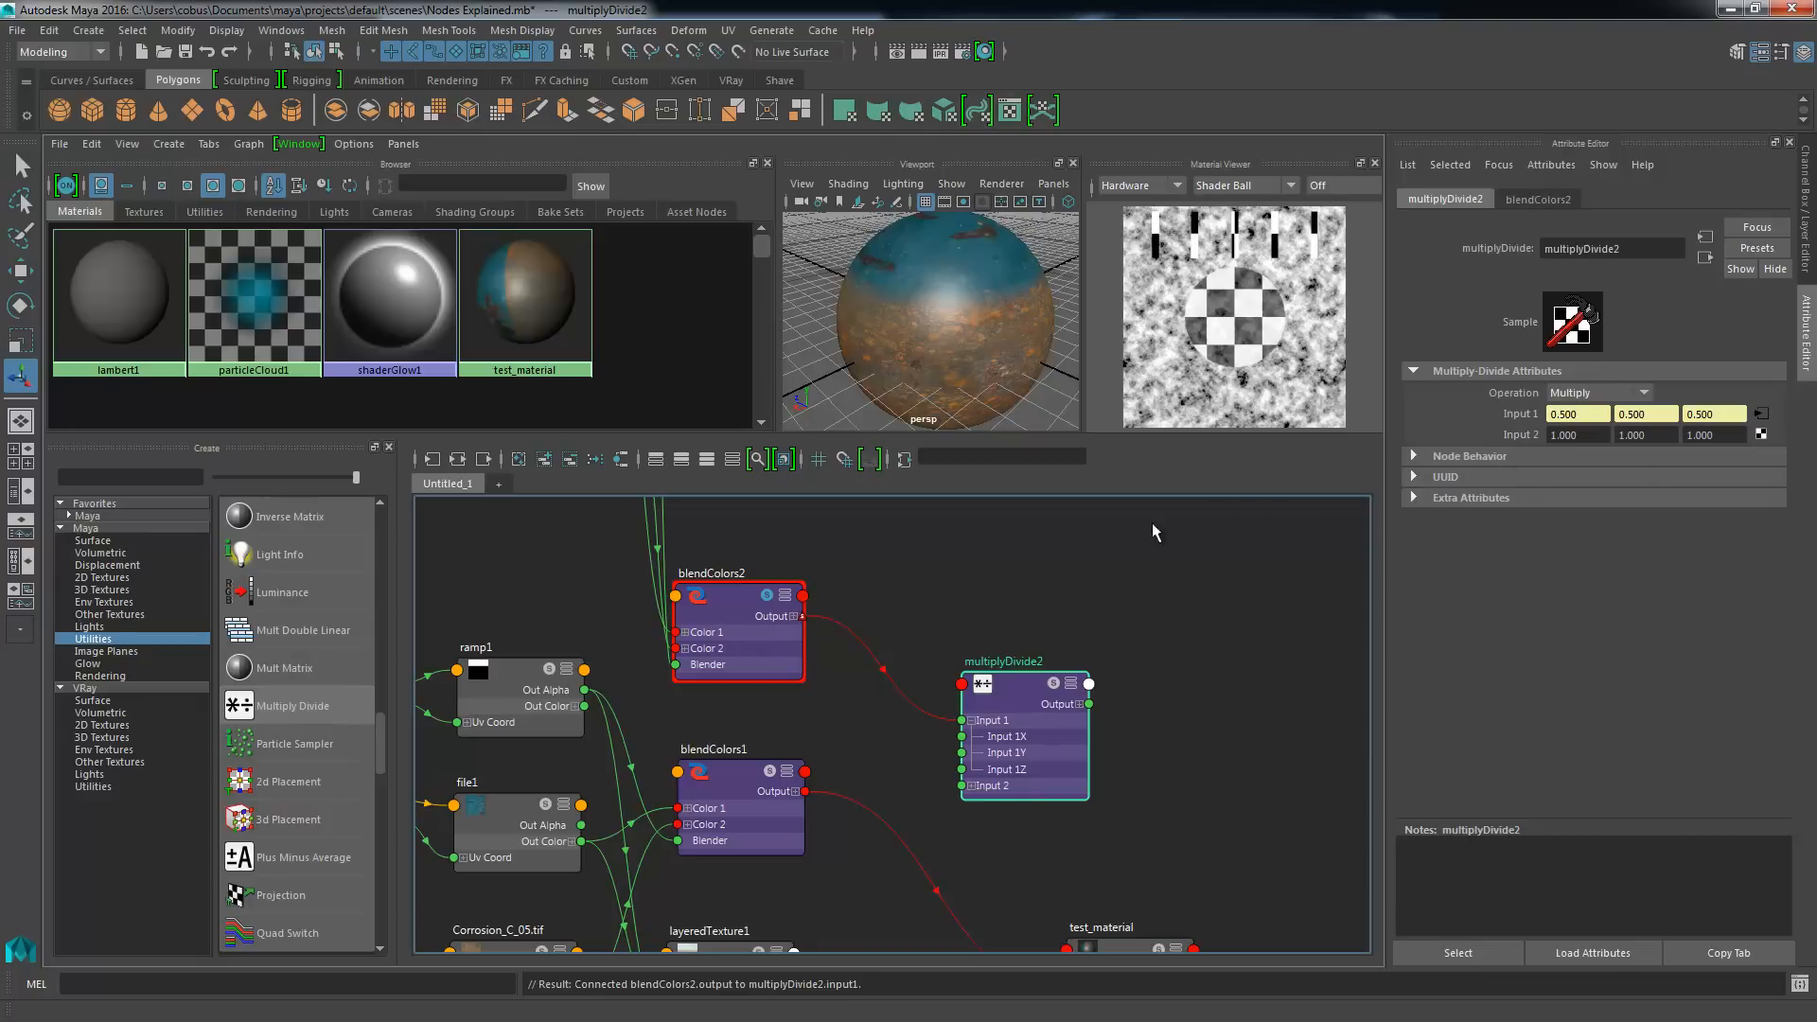
click(793, 616)
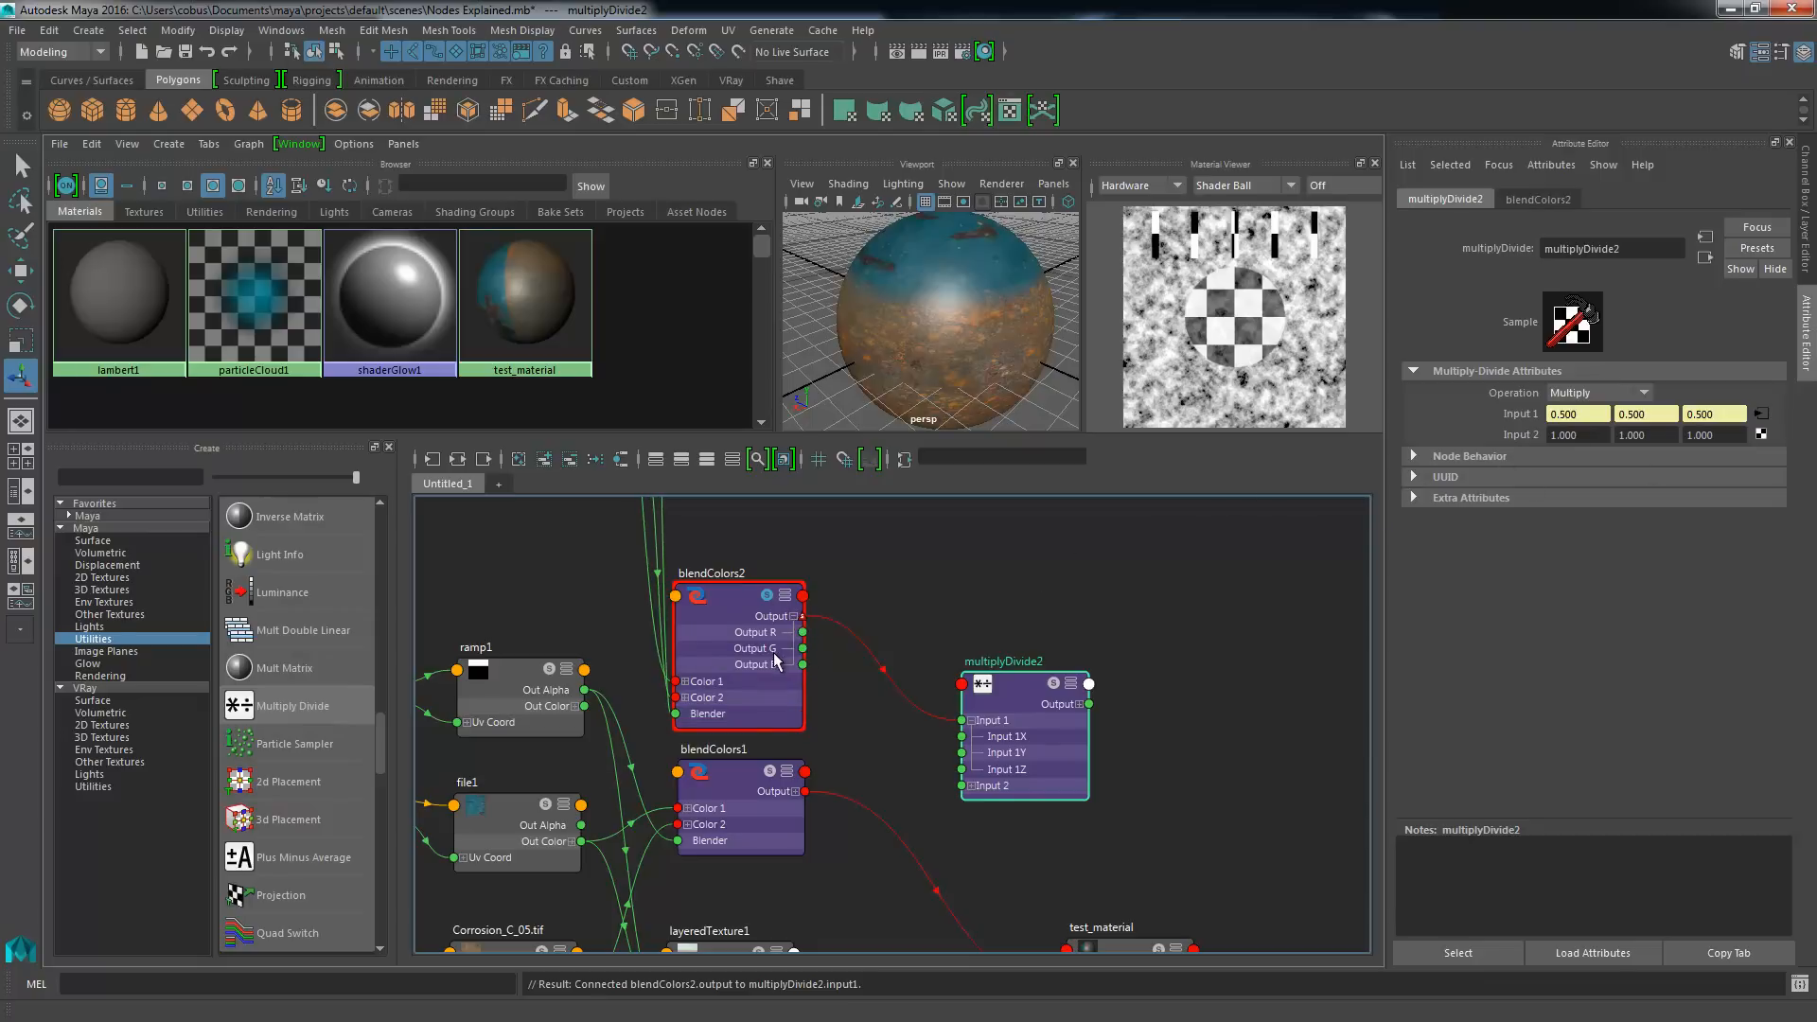
click(793, 616)
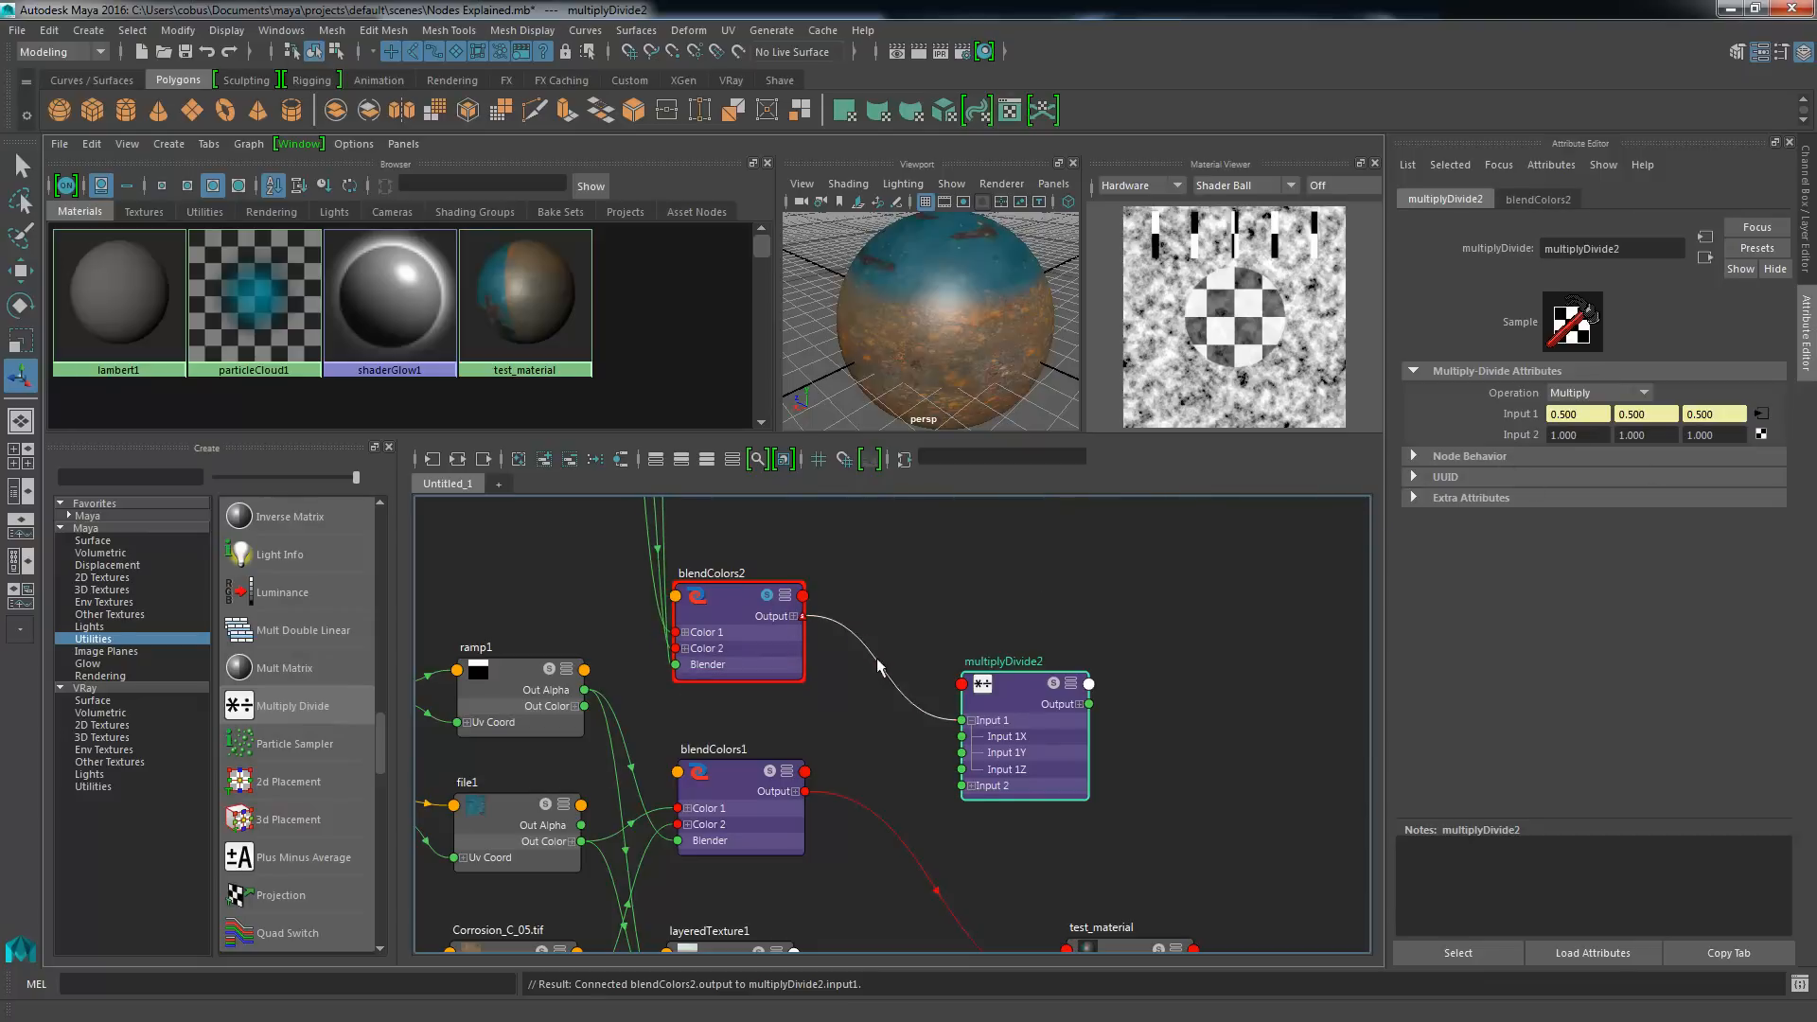
click(971, 721)
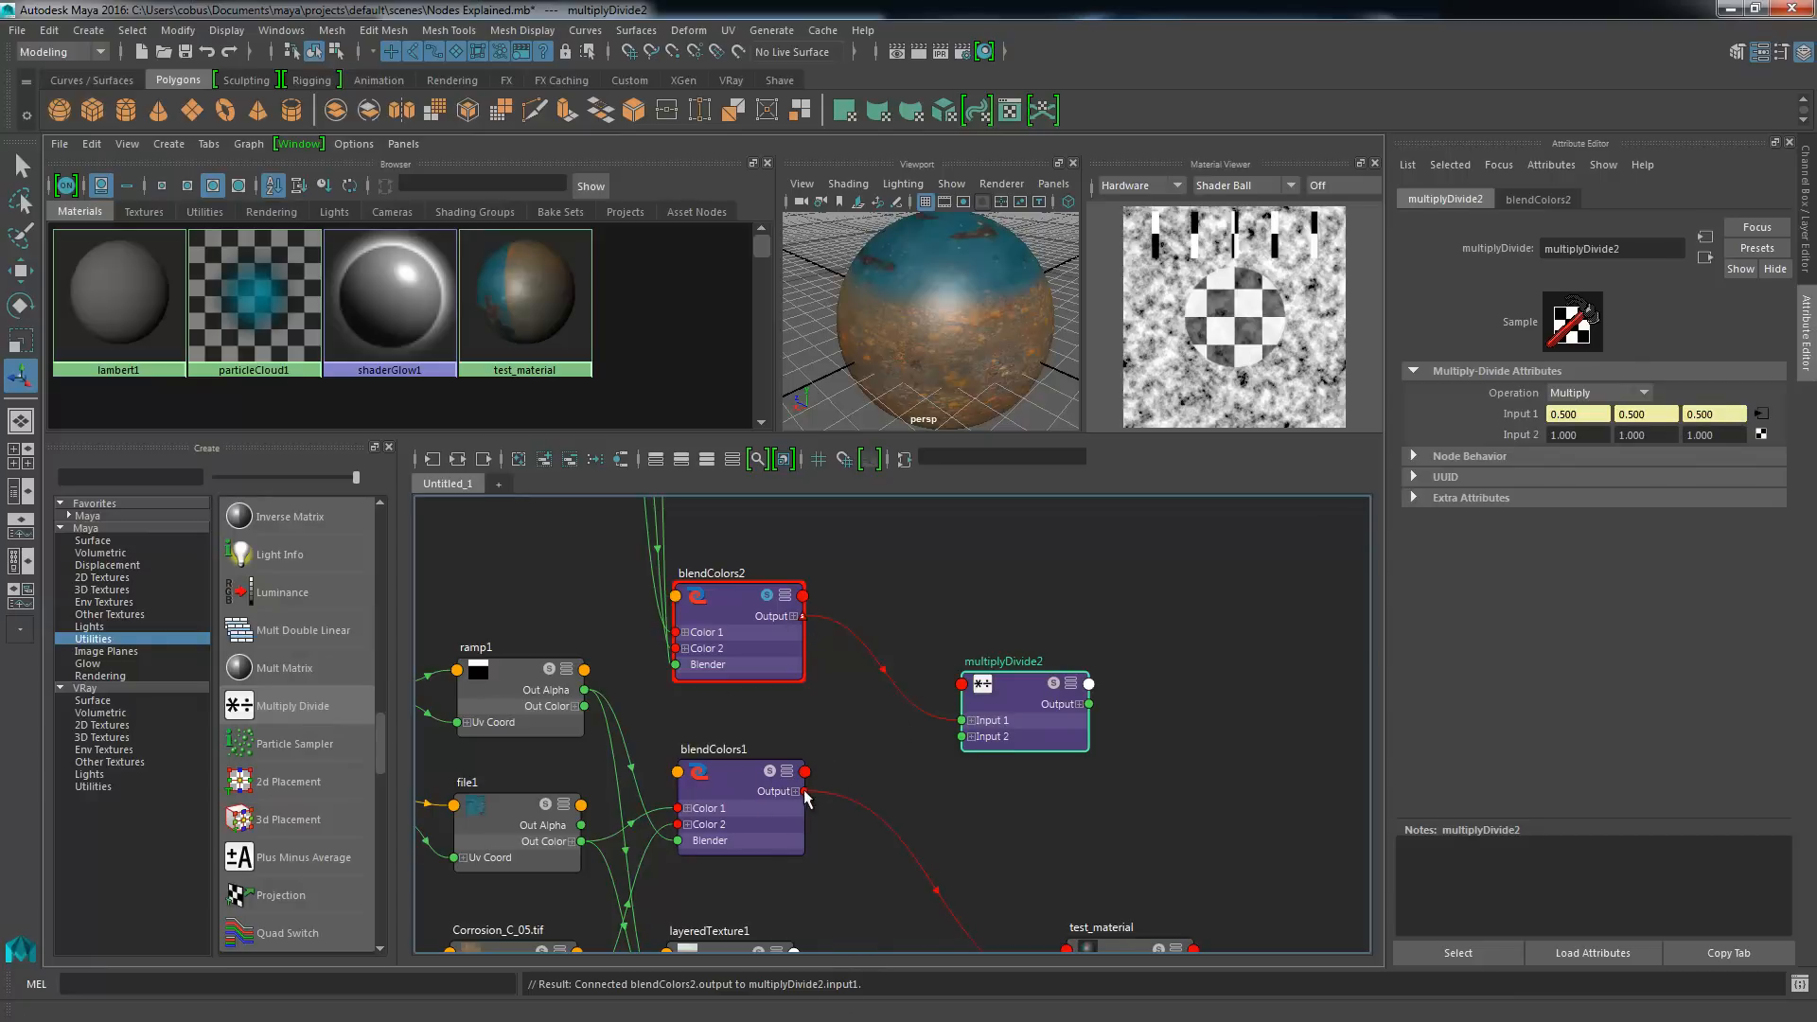
drag(803, 793, 1018, 731)
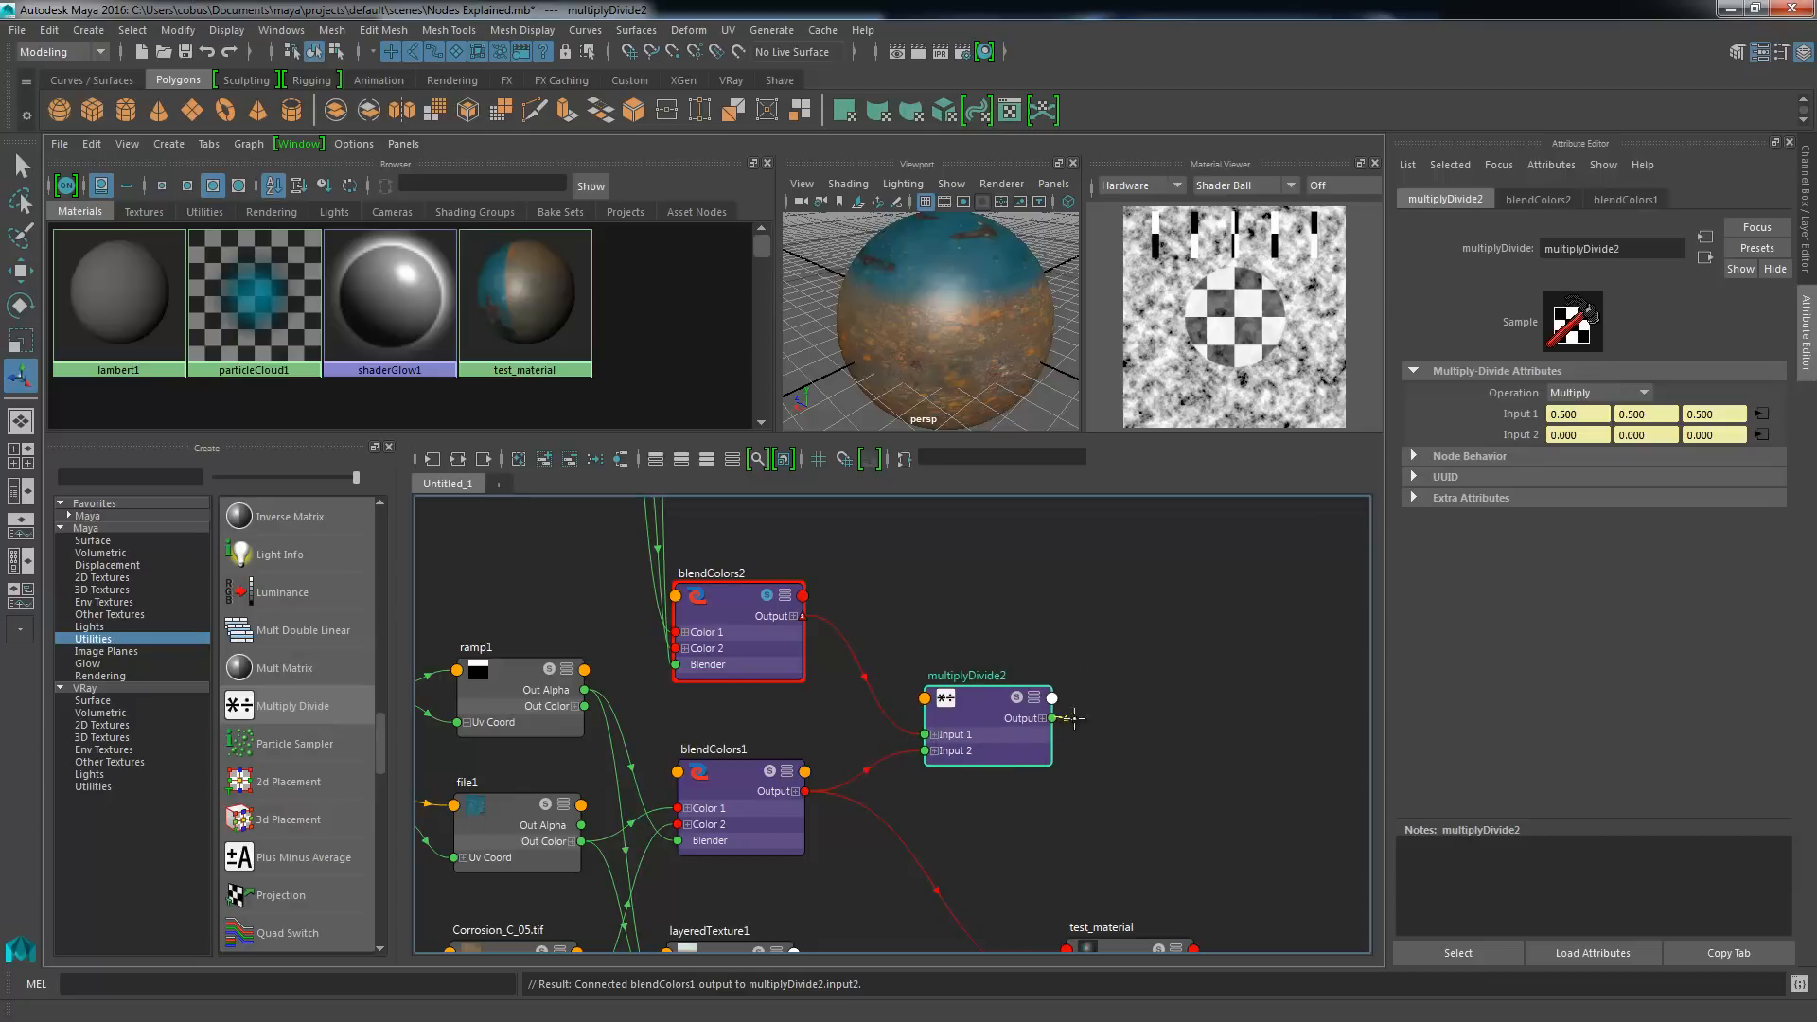
- Connect the Output of multiplyDivide2 to the Color input of test_material, replacing the blendColors1 connection
drag(1074, 718, 1108, 820)
middle_drag(1220, 711, 1124, 631)
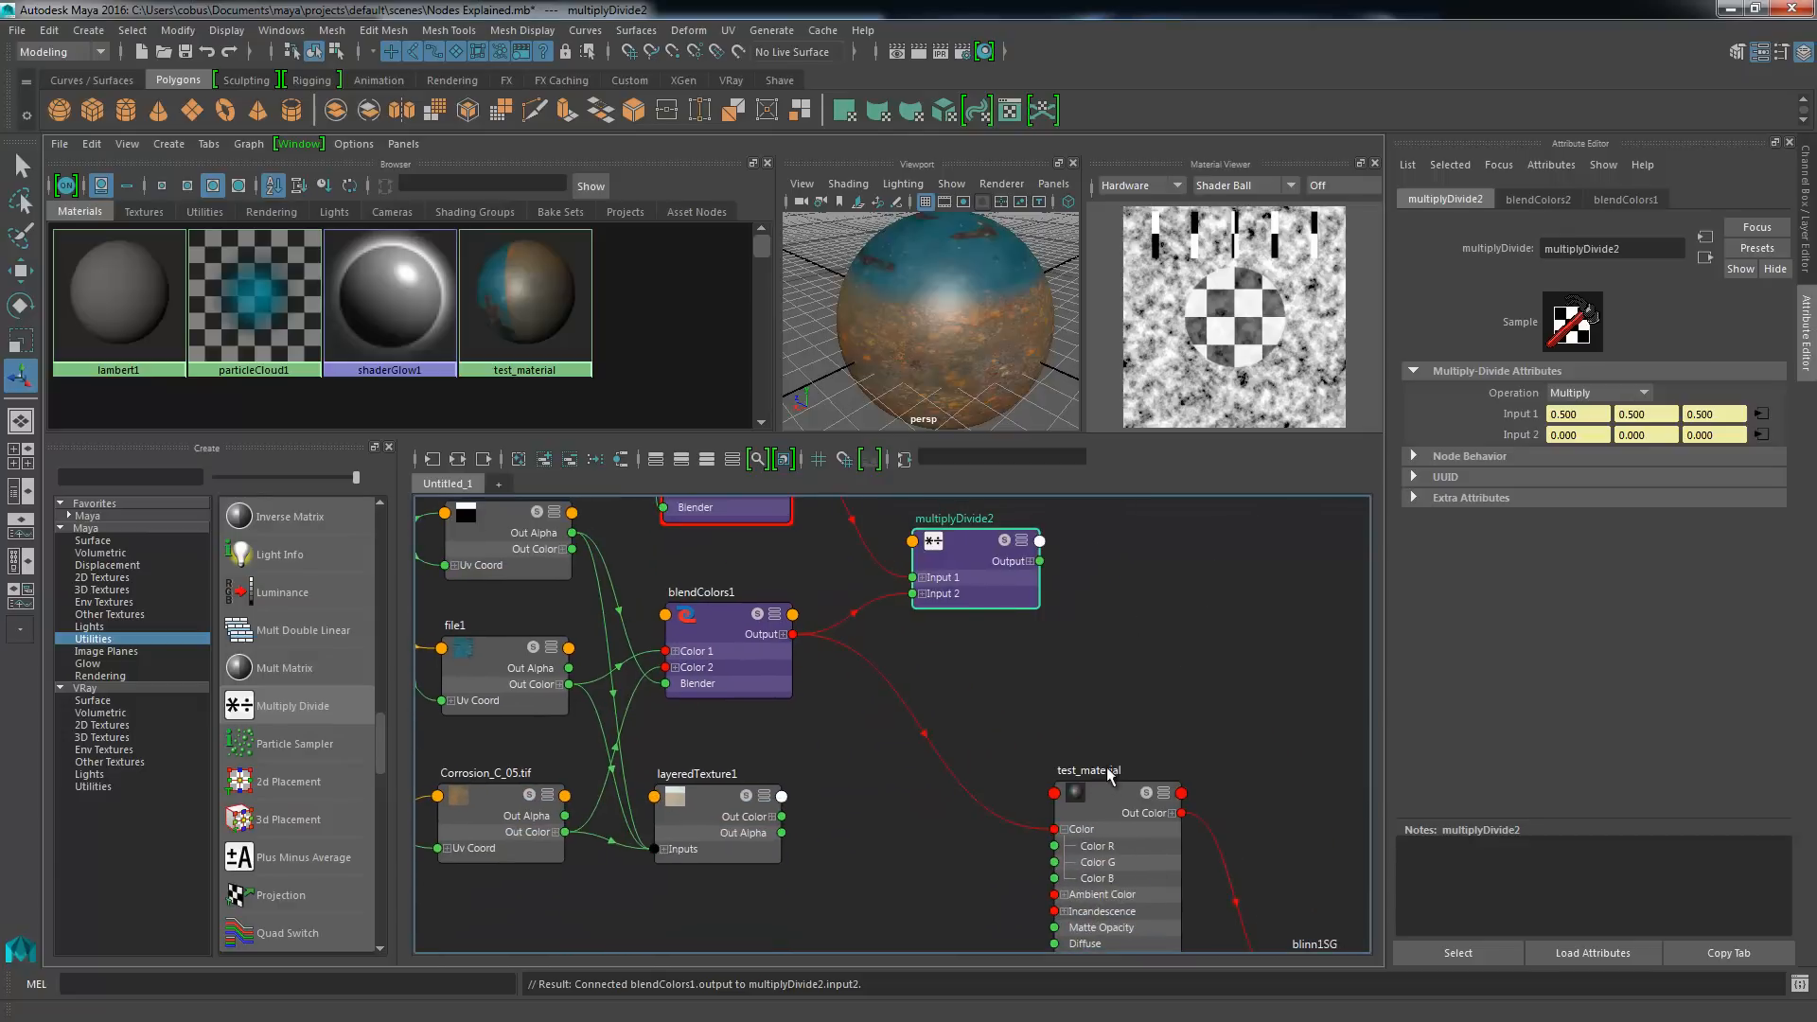
click(1109, 782)
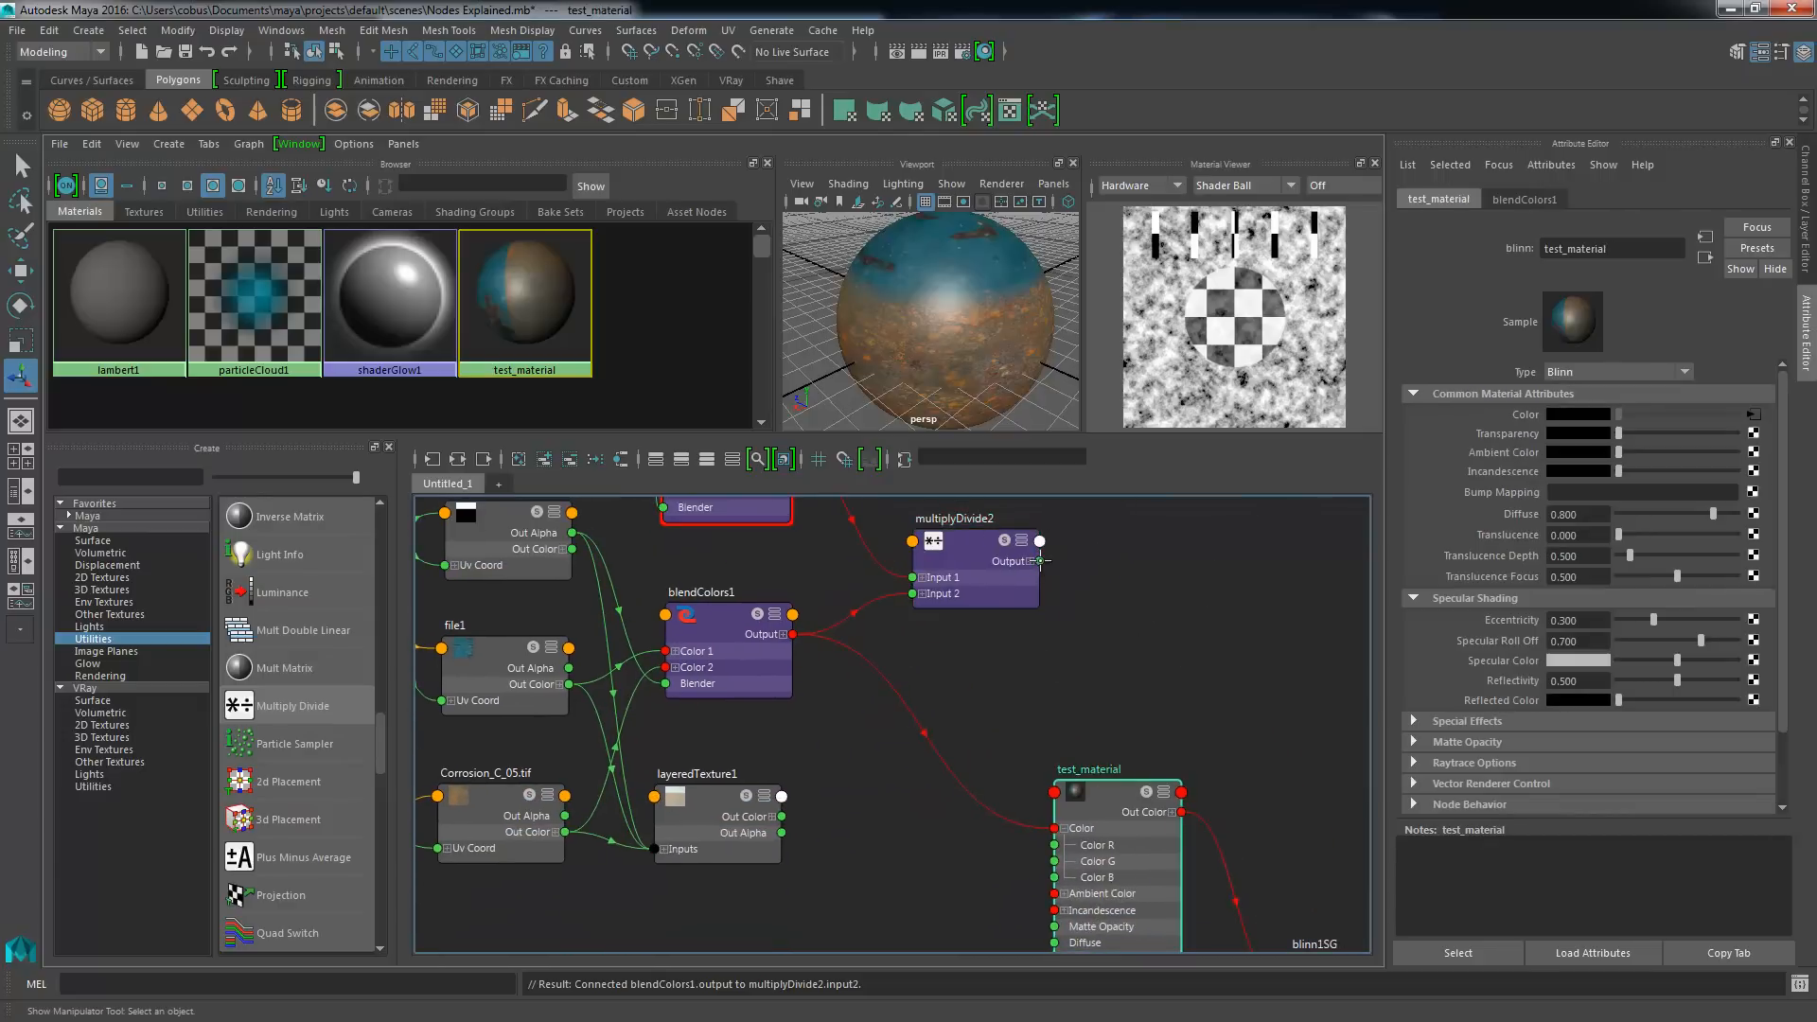
drag(1040, 560, 1054, 829)
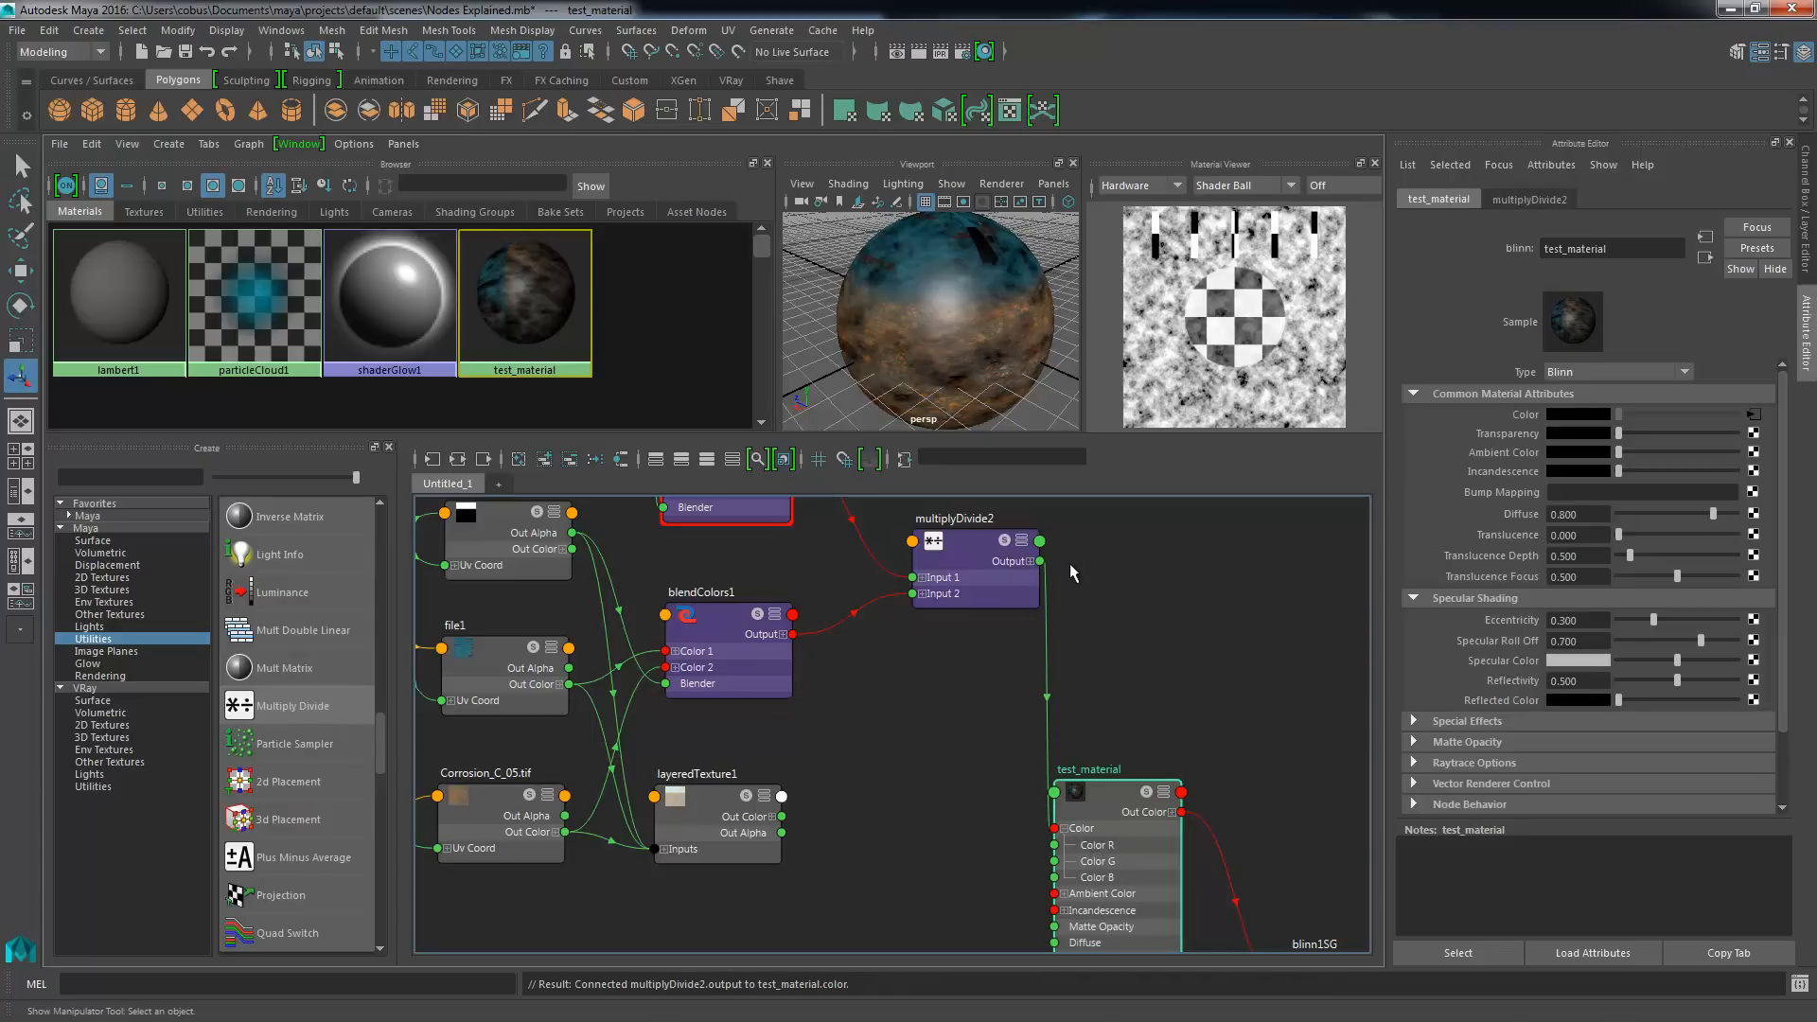
- Solo test_material to preview the multiplied result, and inspect the textured sphere from a closer angle
alt+middle_drag(1116, 637, 979, 586)
scroll(979, 586, up, 3)
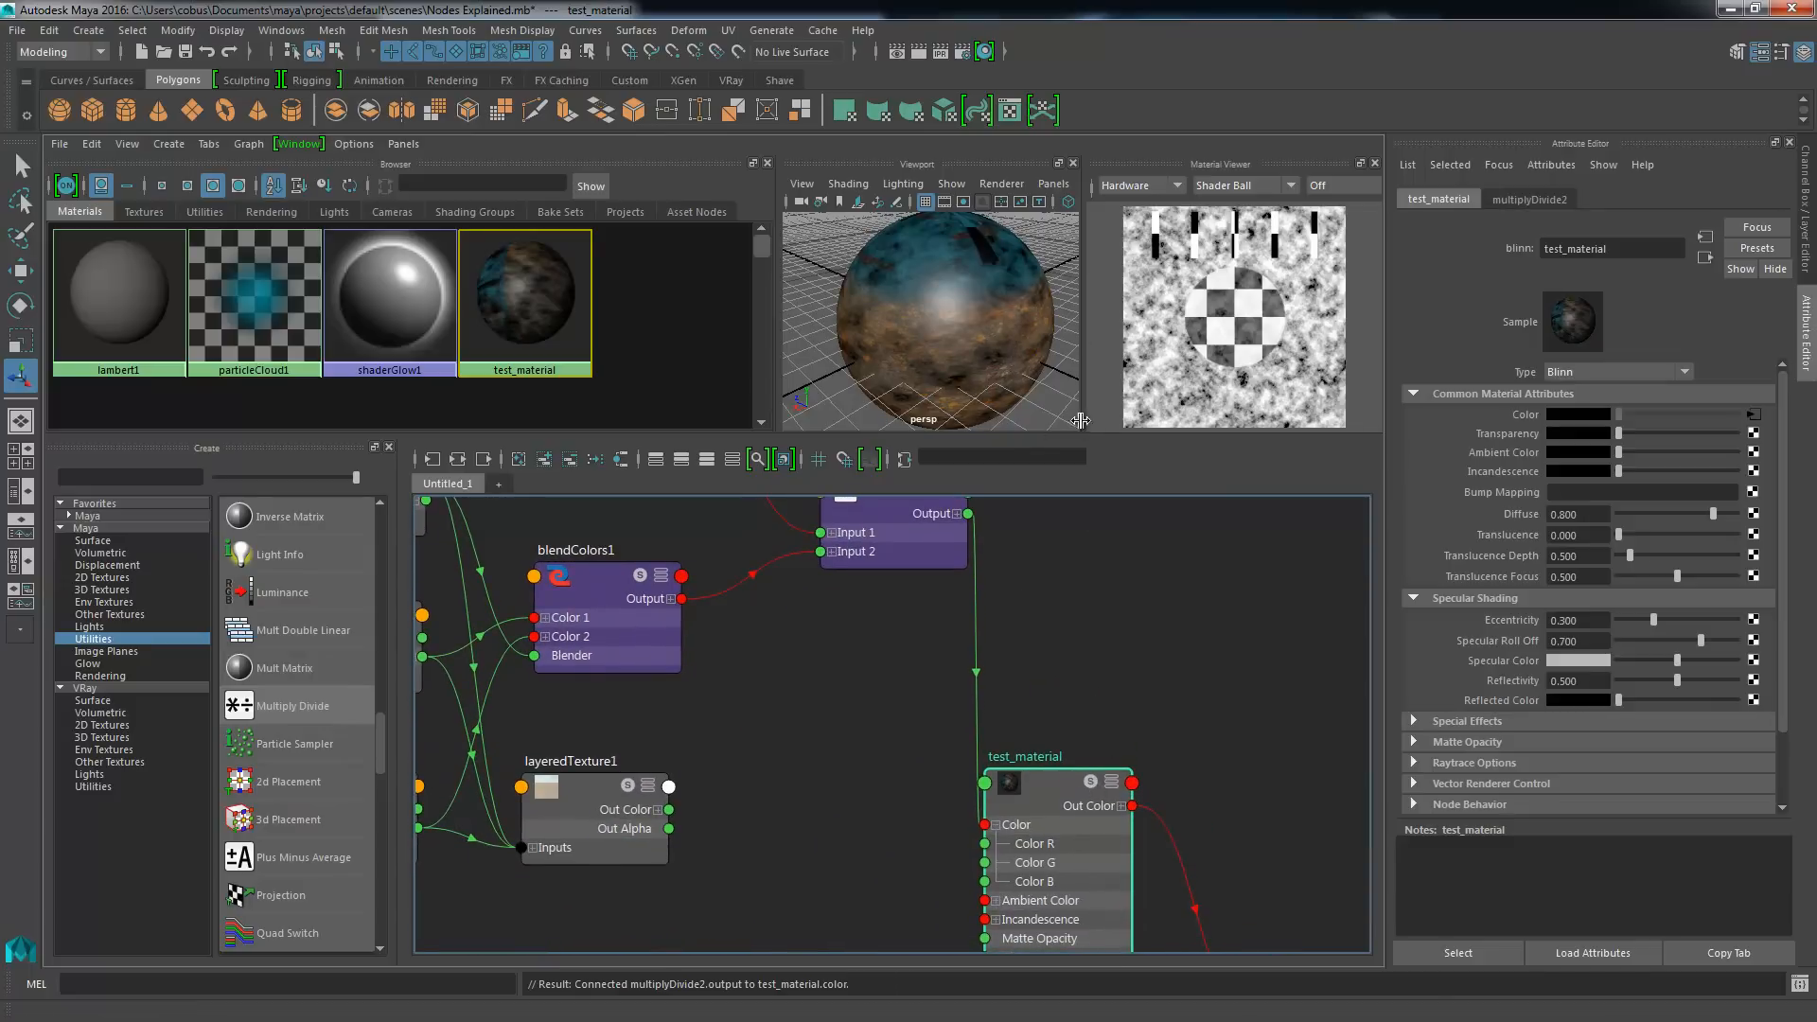
drag(1095, 787, 1093, 782)
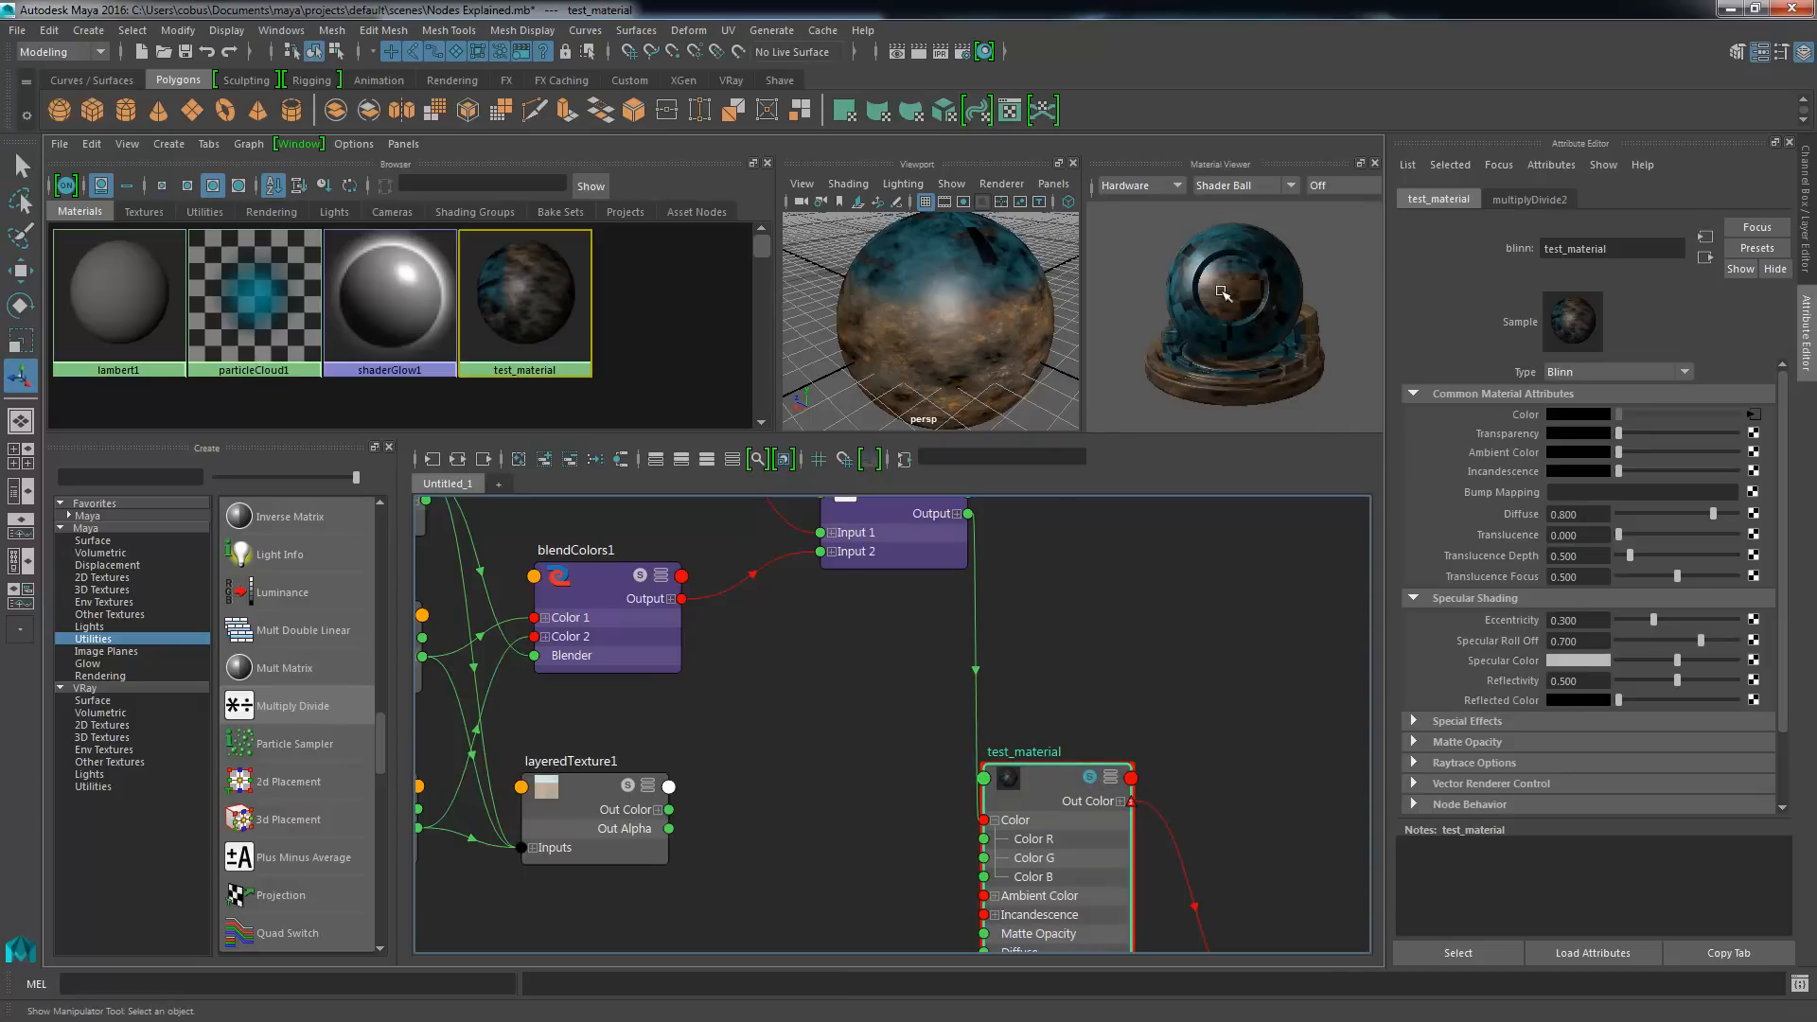
mouse_move(965, 310)
alt+mouse_down()
mouse_move(878, 308)
mouse_move(953, 280)
alt+mouse_up()
alt+right_drag(954, 279, 940, 303)
alt+drag(939, 303, 944, 288)
- Trace the network from the checker1 and fractal textures through both blend nodes and multiplyDivide2 to test_material's Color
alt+middle_drag(865, 648, 823, 638)
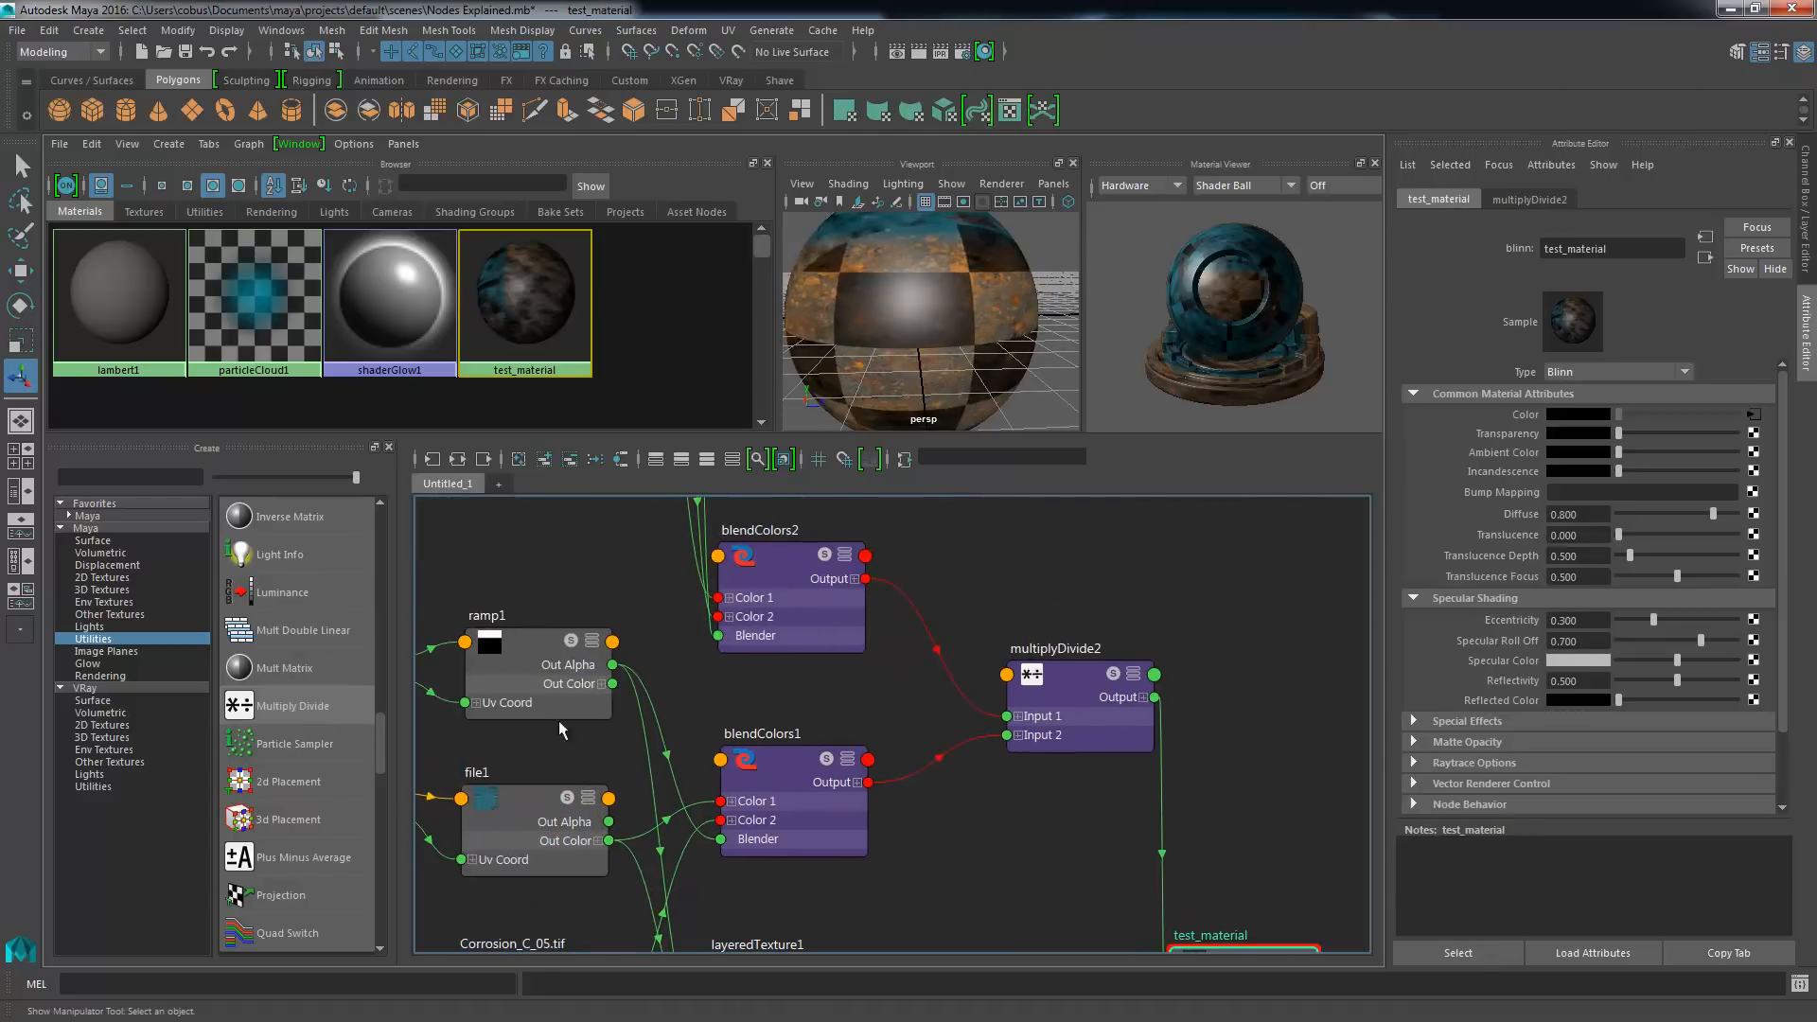
alt+middle_drag(869, 533, 1082, 945)
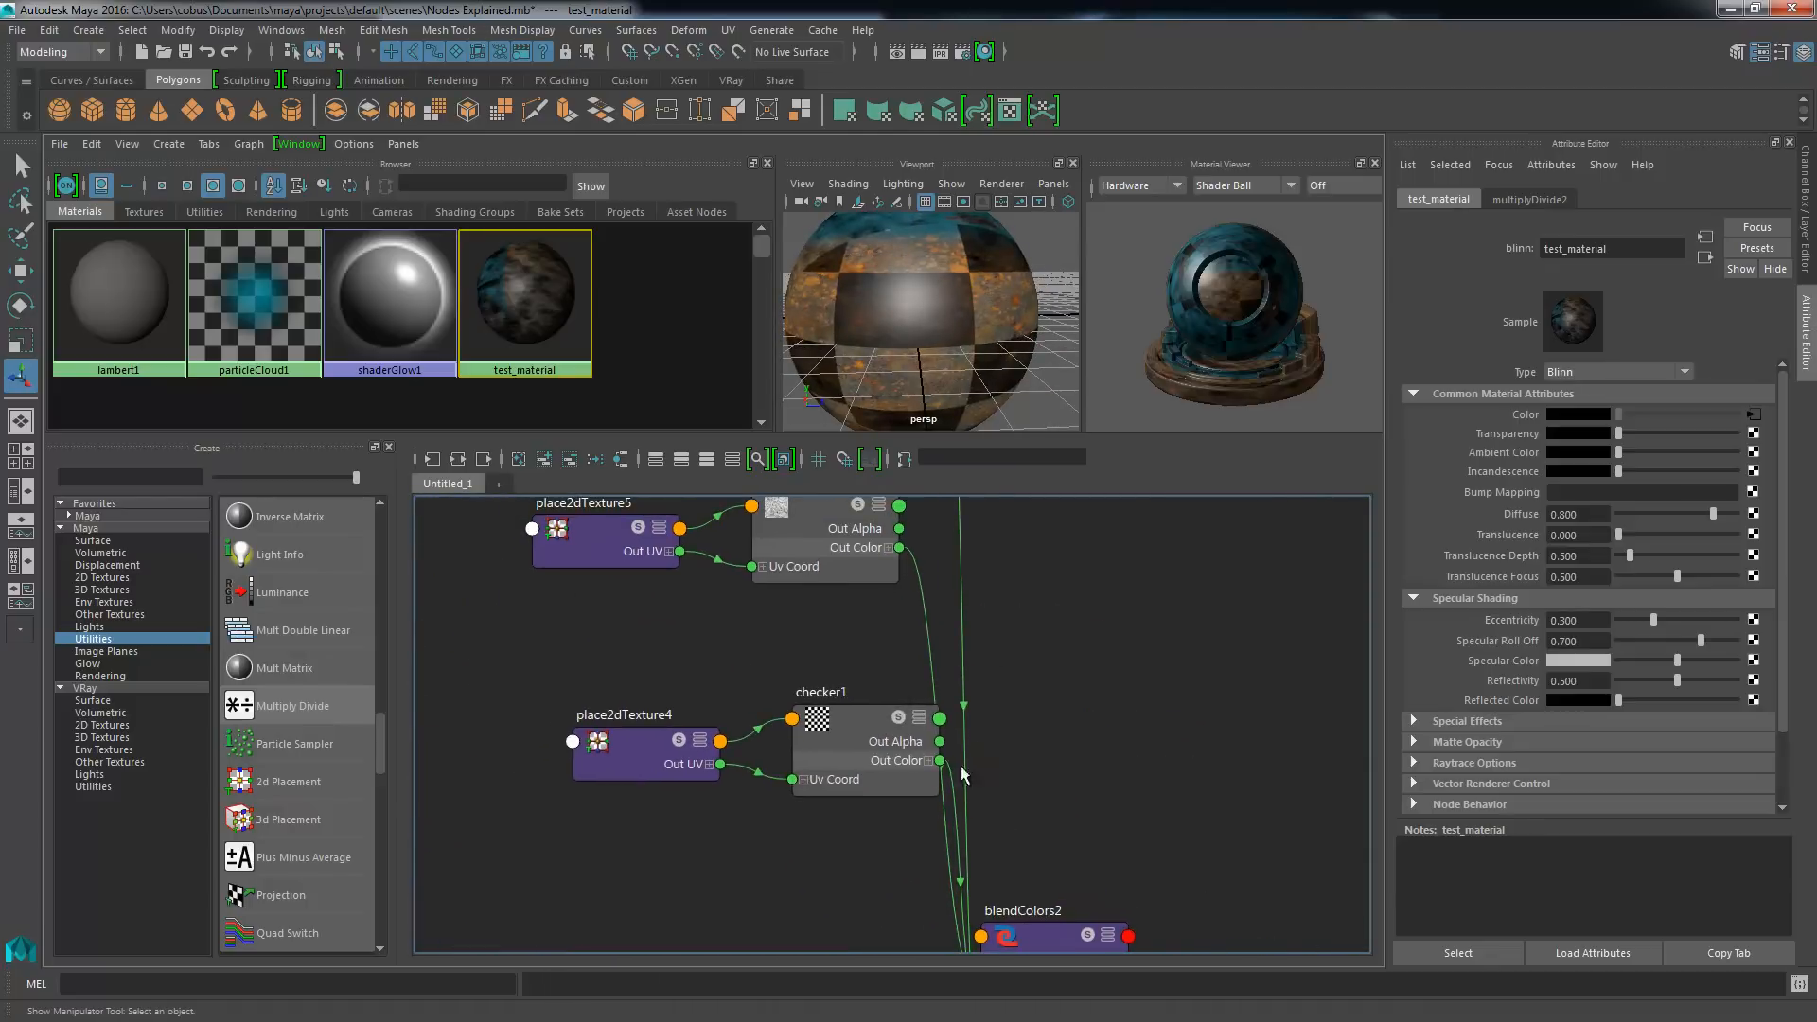
alt+middle_drag(827, 511, 823, 312)
alt+middle_drag(995, 605, 847, 740)
scroll(1025, 903, down, 5)
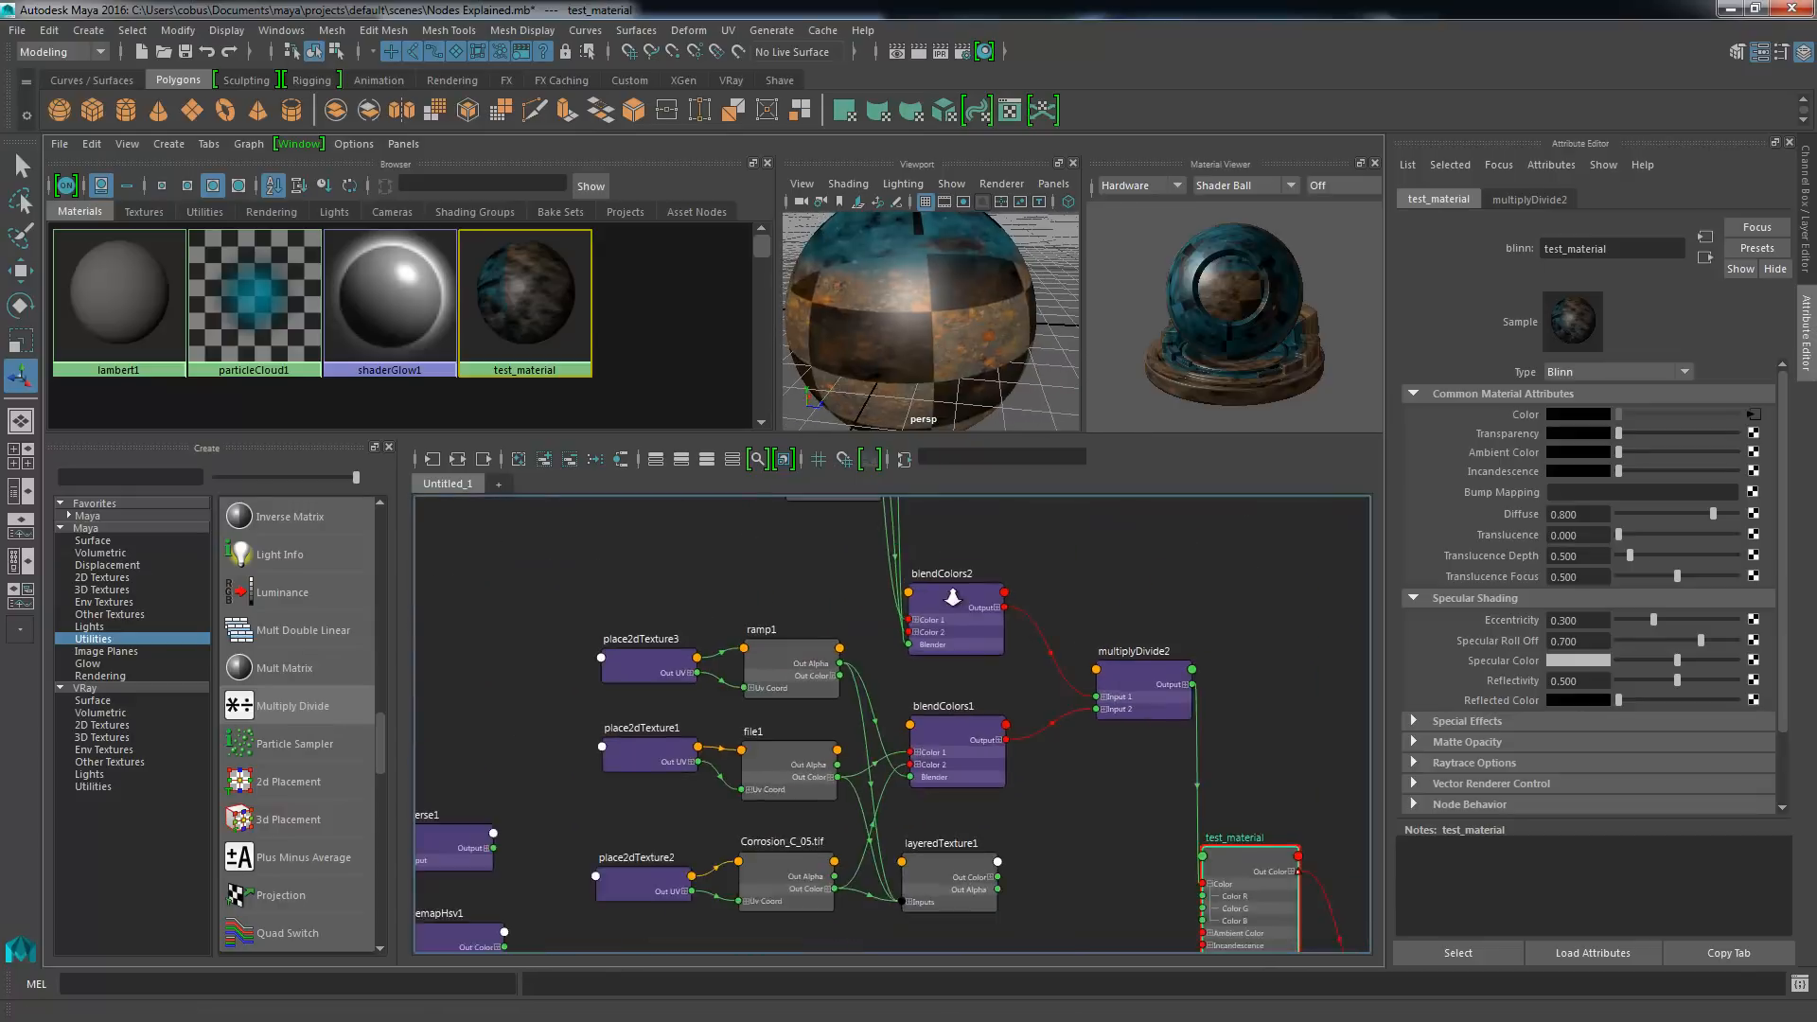
alt+middle_drag(1025, 902, 709, 583)
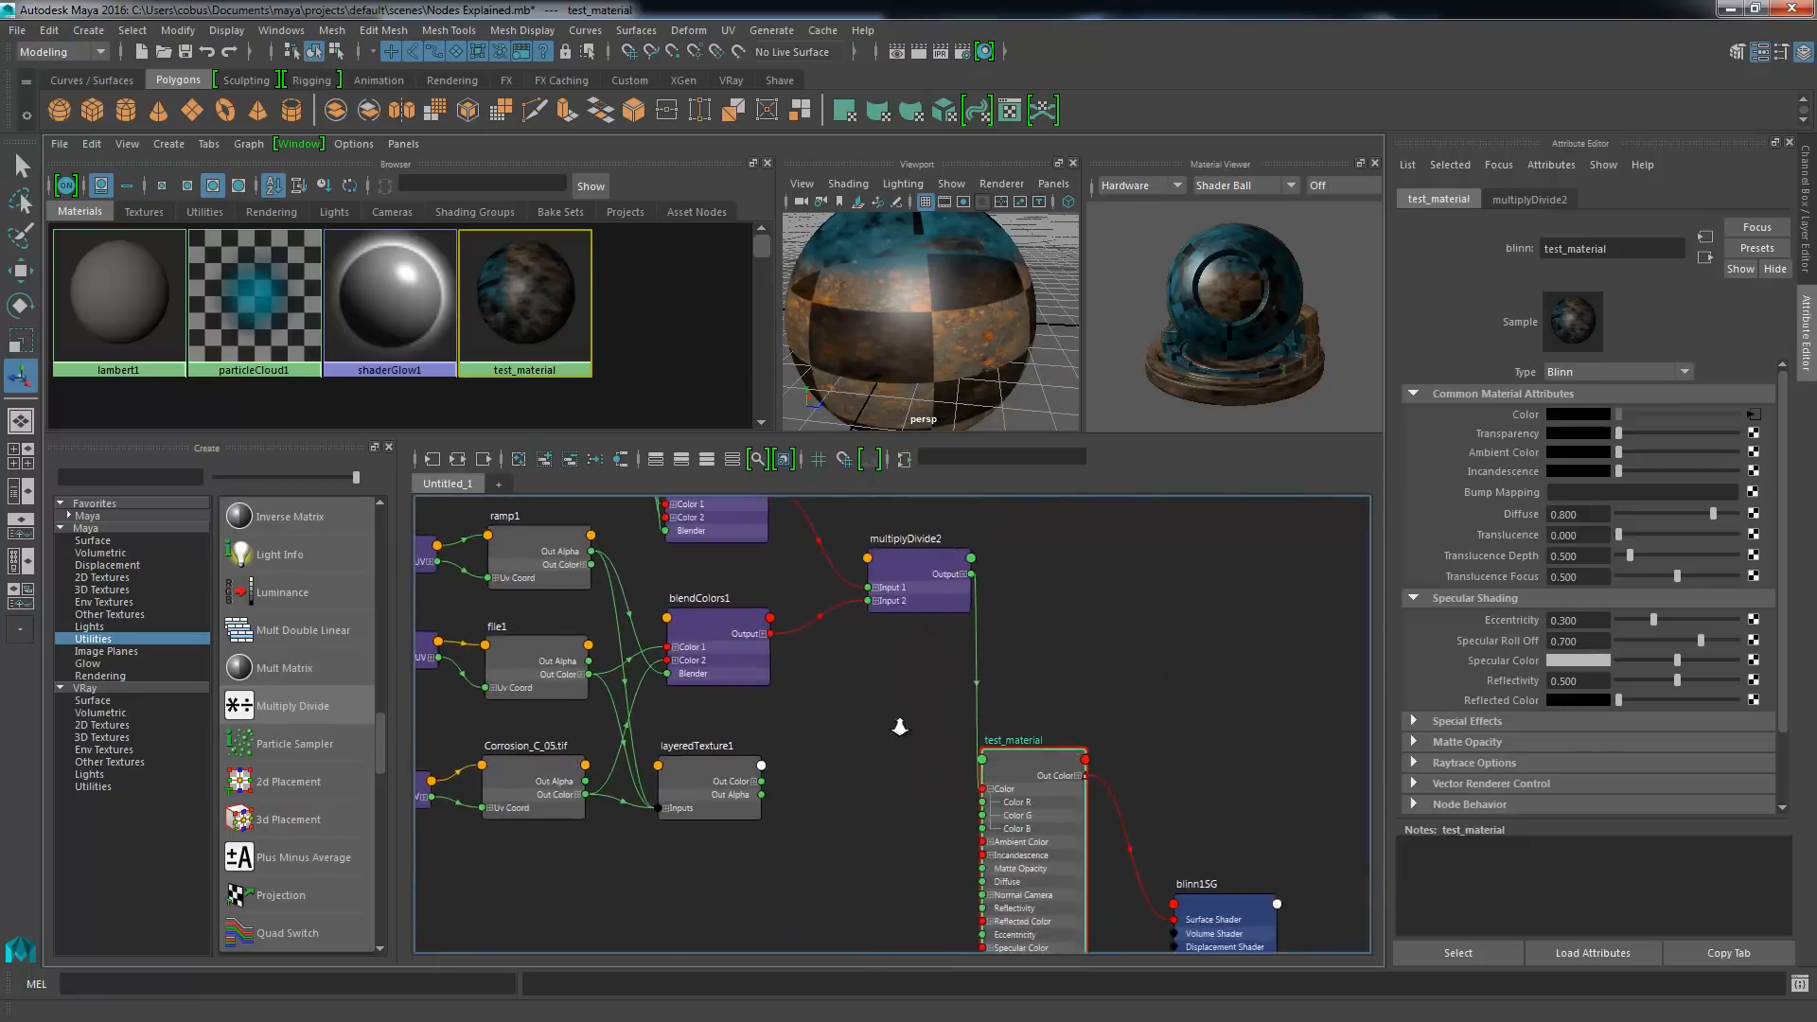
scroll(918, 642, up, 5)
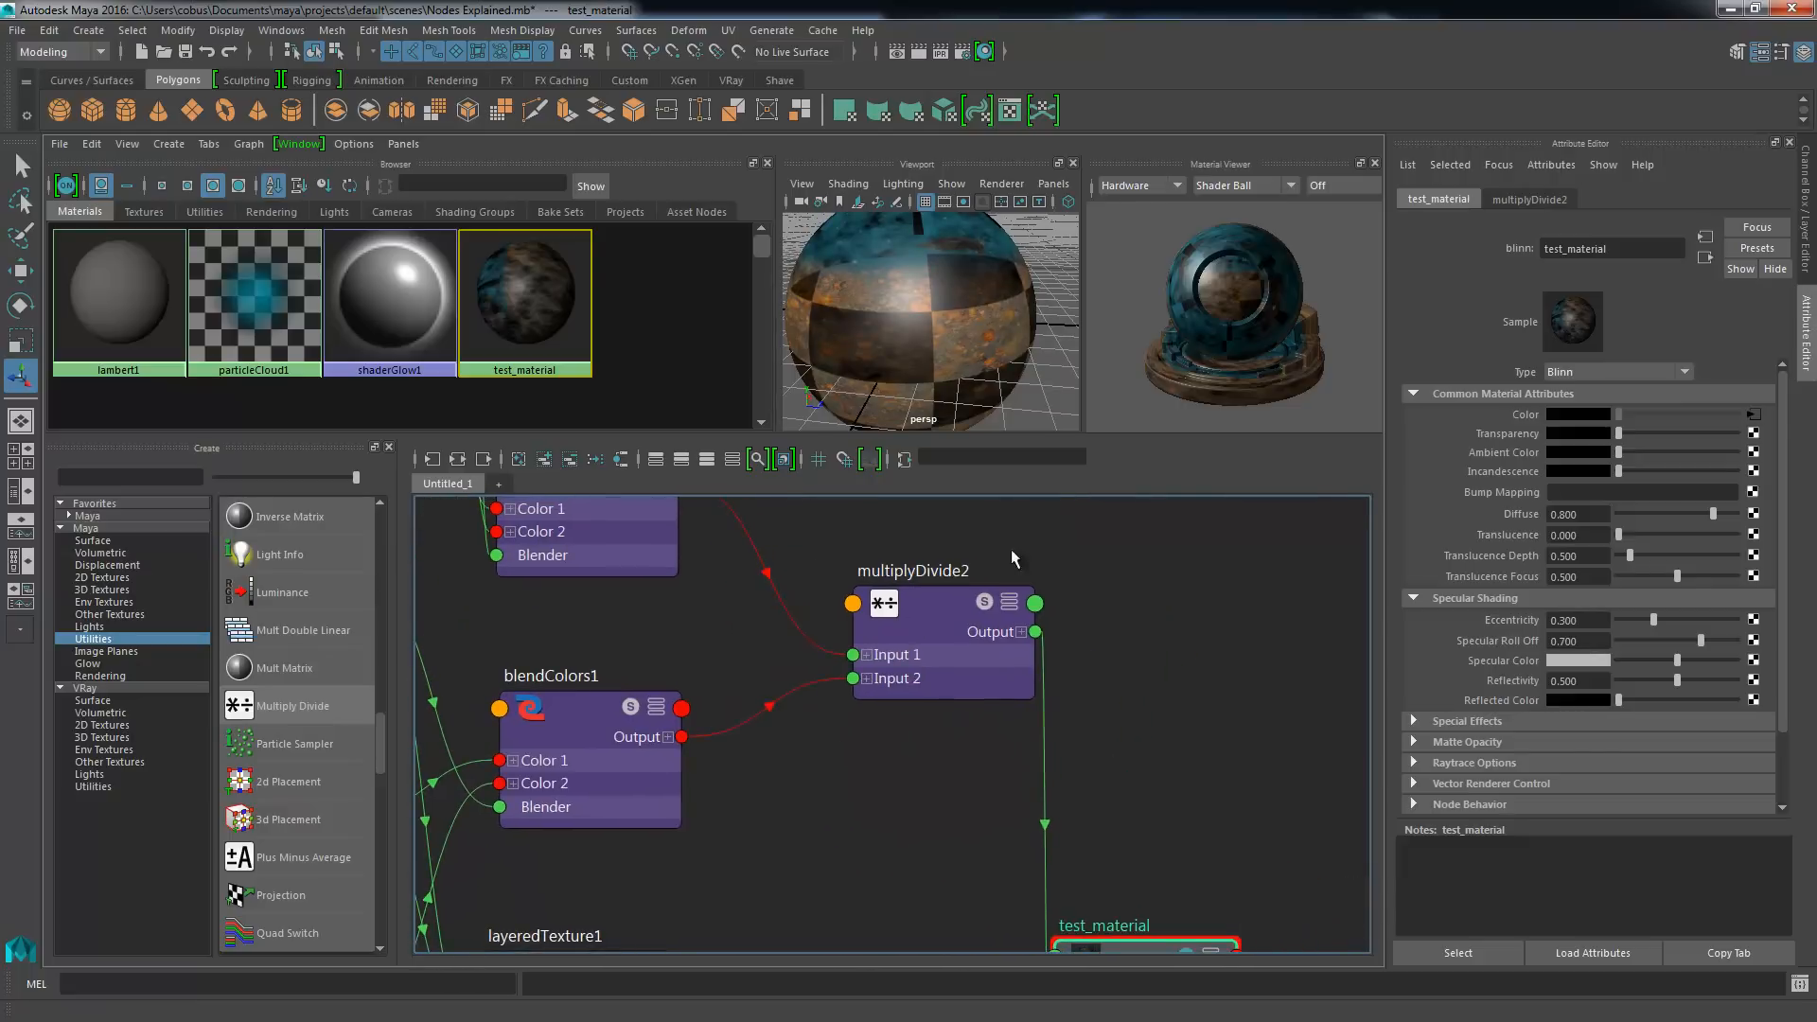
alt+middle_drag(943, 752, 838, 574)
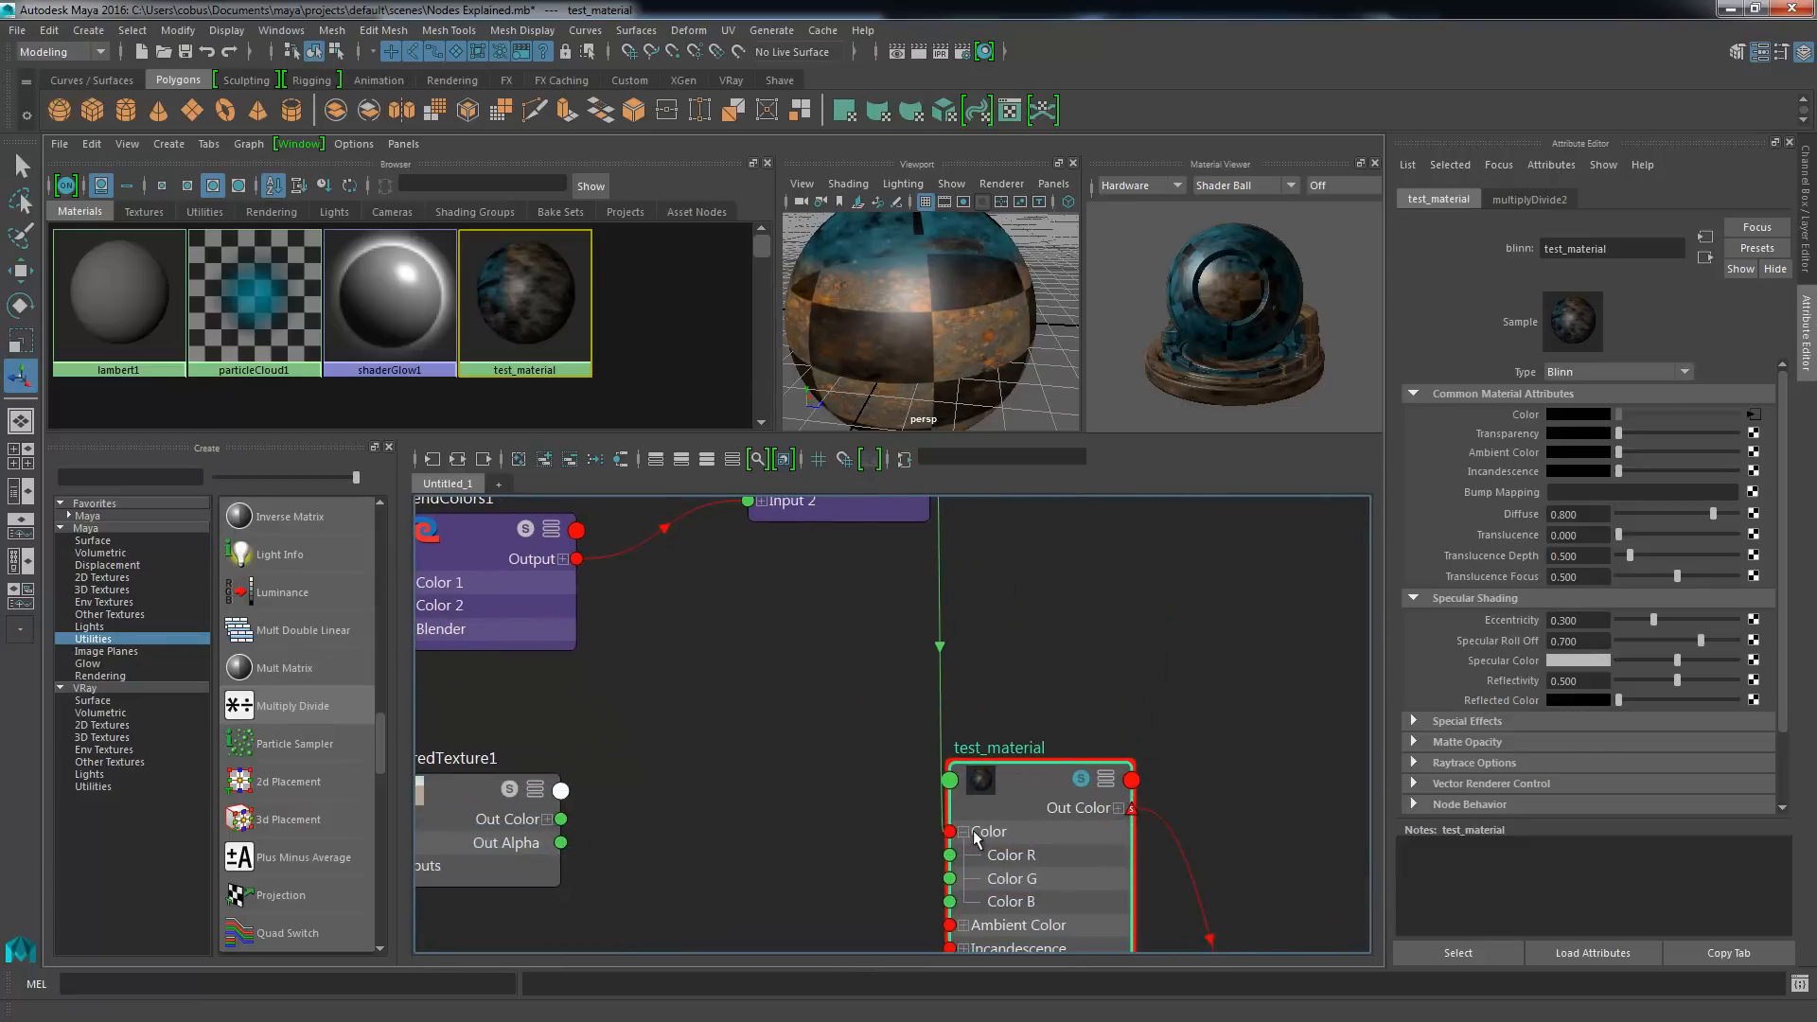
alt+middle_drag(905, 508, 896, 558)
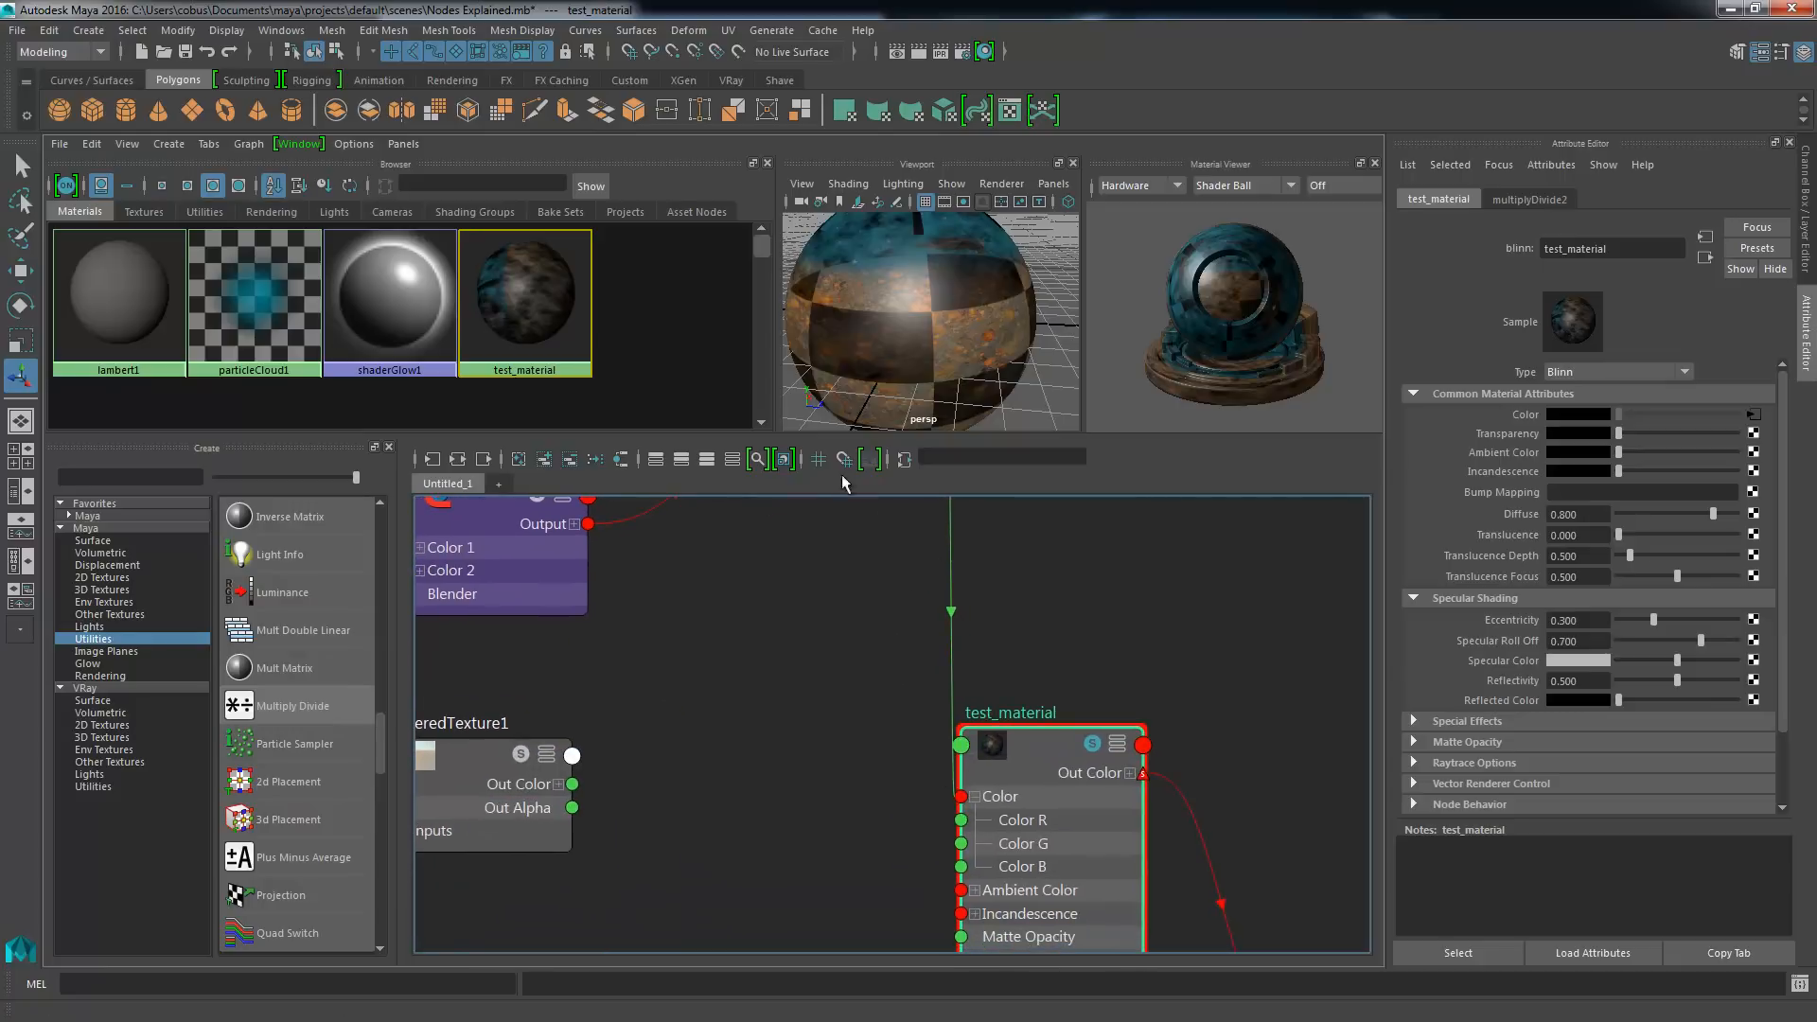
- Move the test_material node slightly up and shift layeredTexture1 down below the Corrosion_C_05.tif row
drag(1021, 763, 1026, 705)
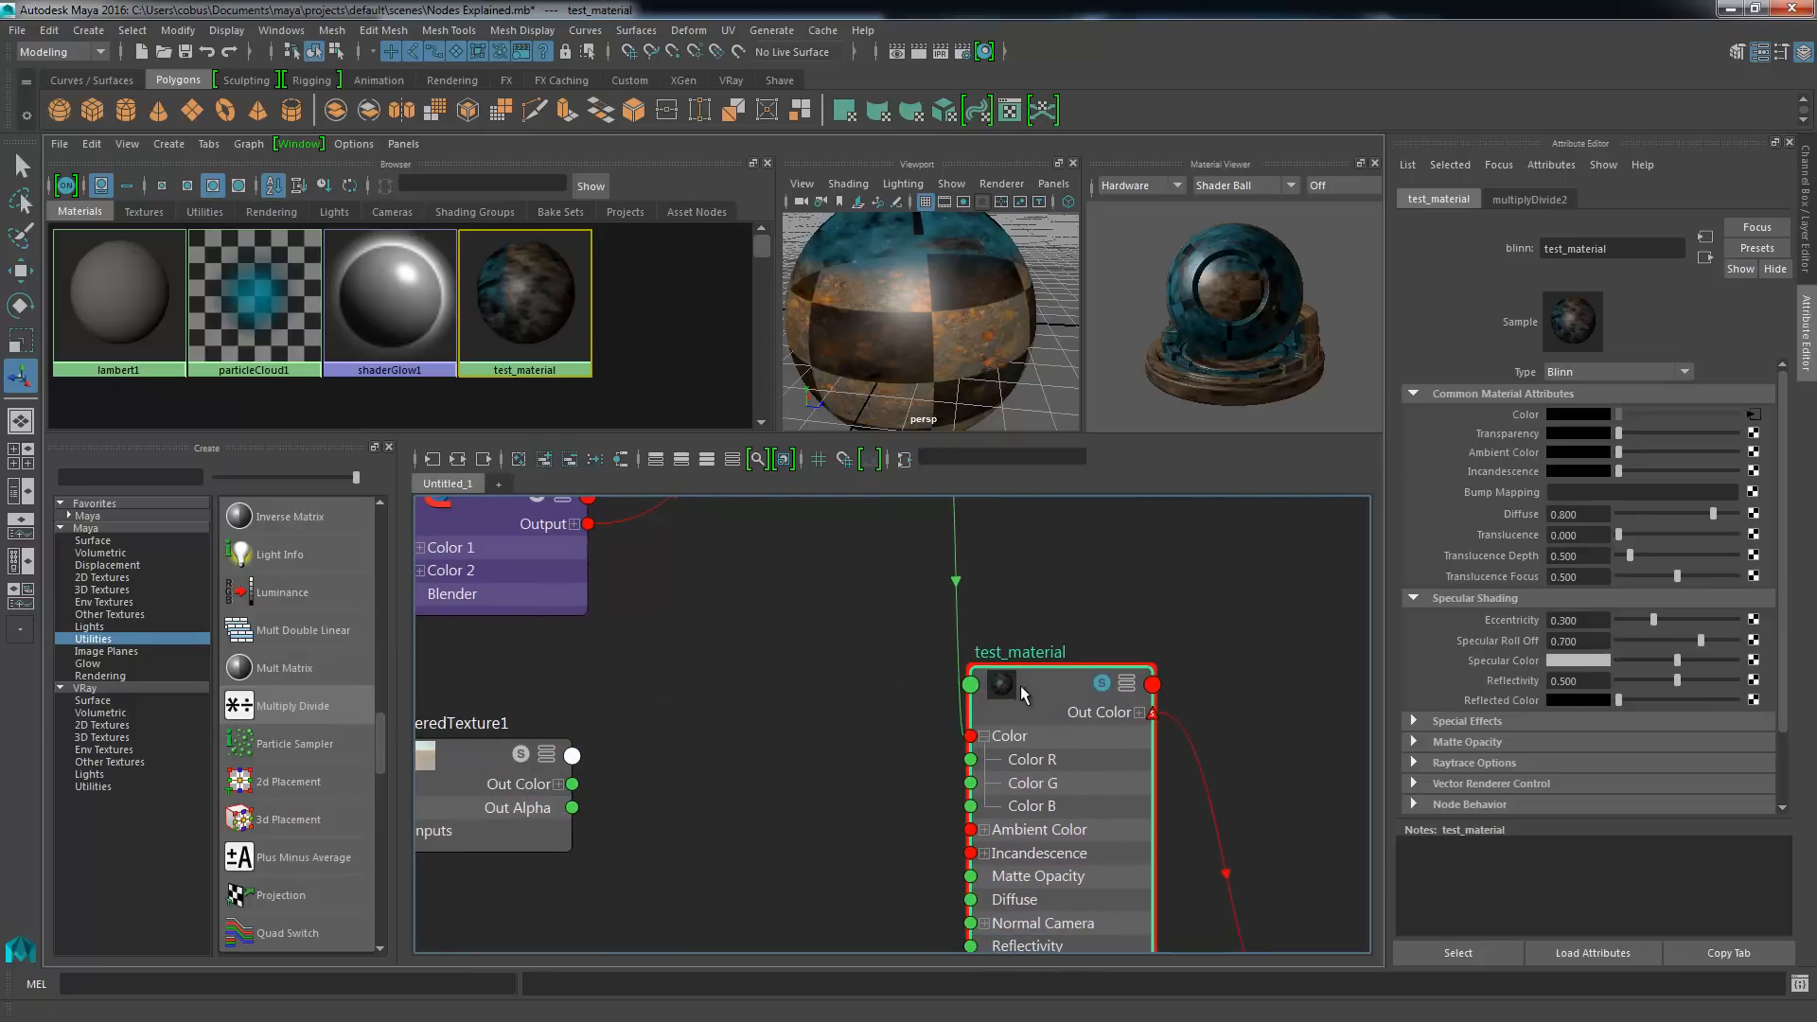
alt+middle_drag(871, 625, 1164, 601)
alt+middle_drag(894, 660, 1007, 635)
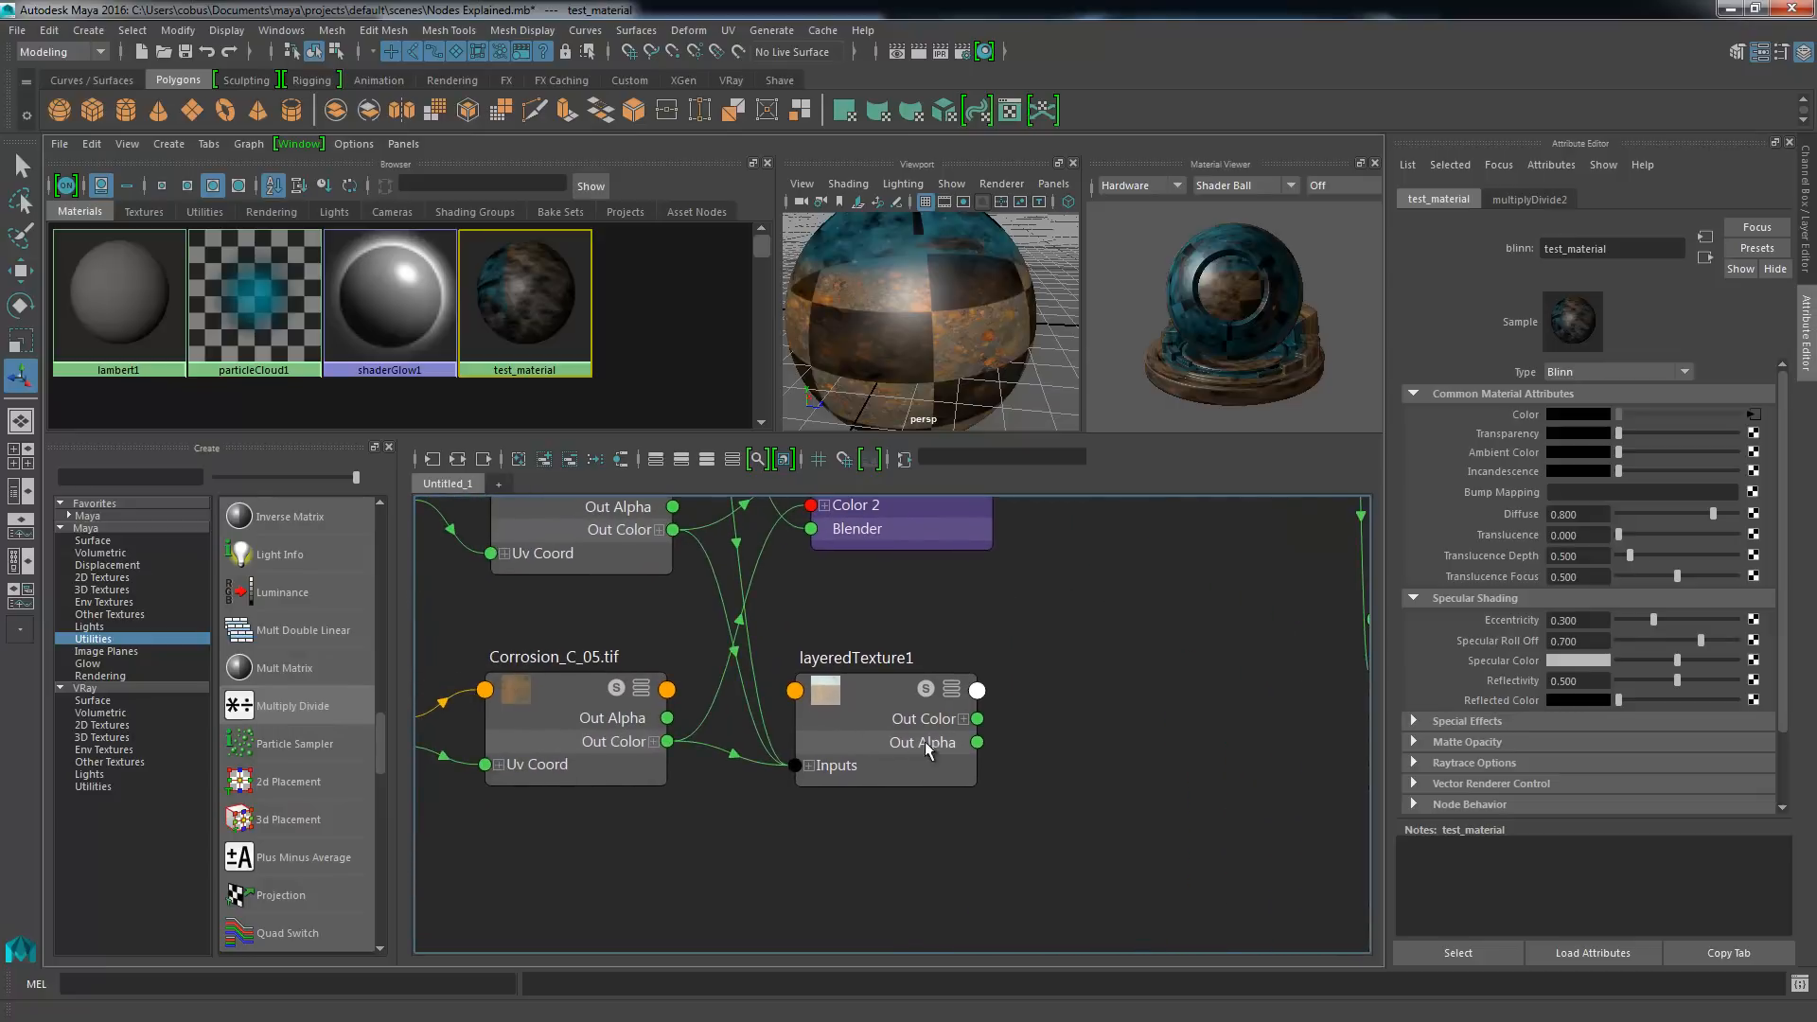
drag(910, 745, 926, 855)
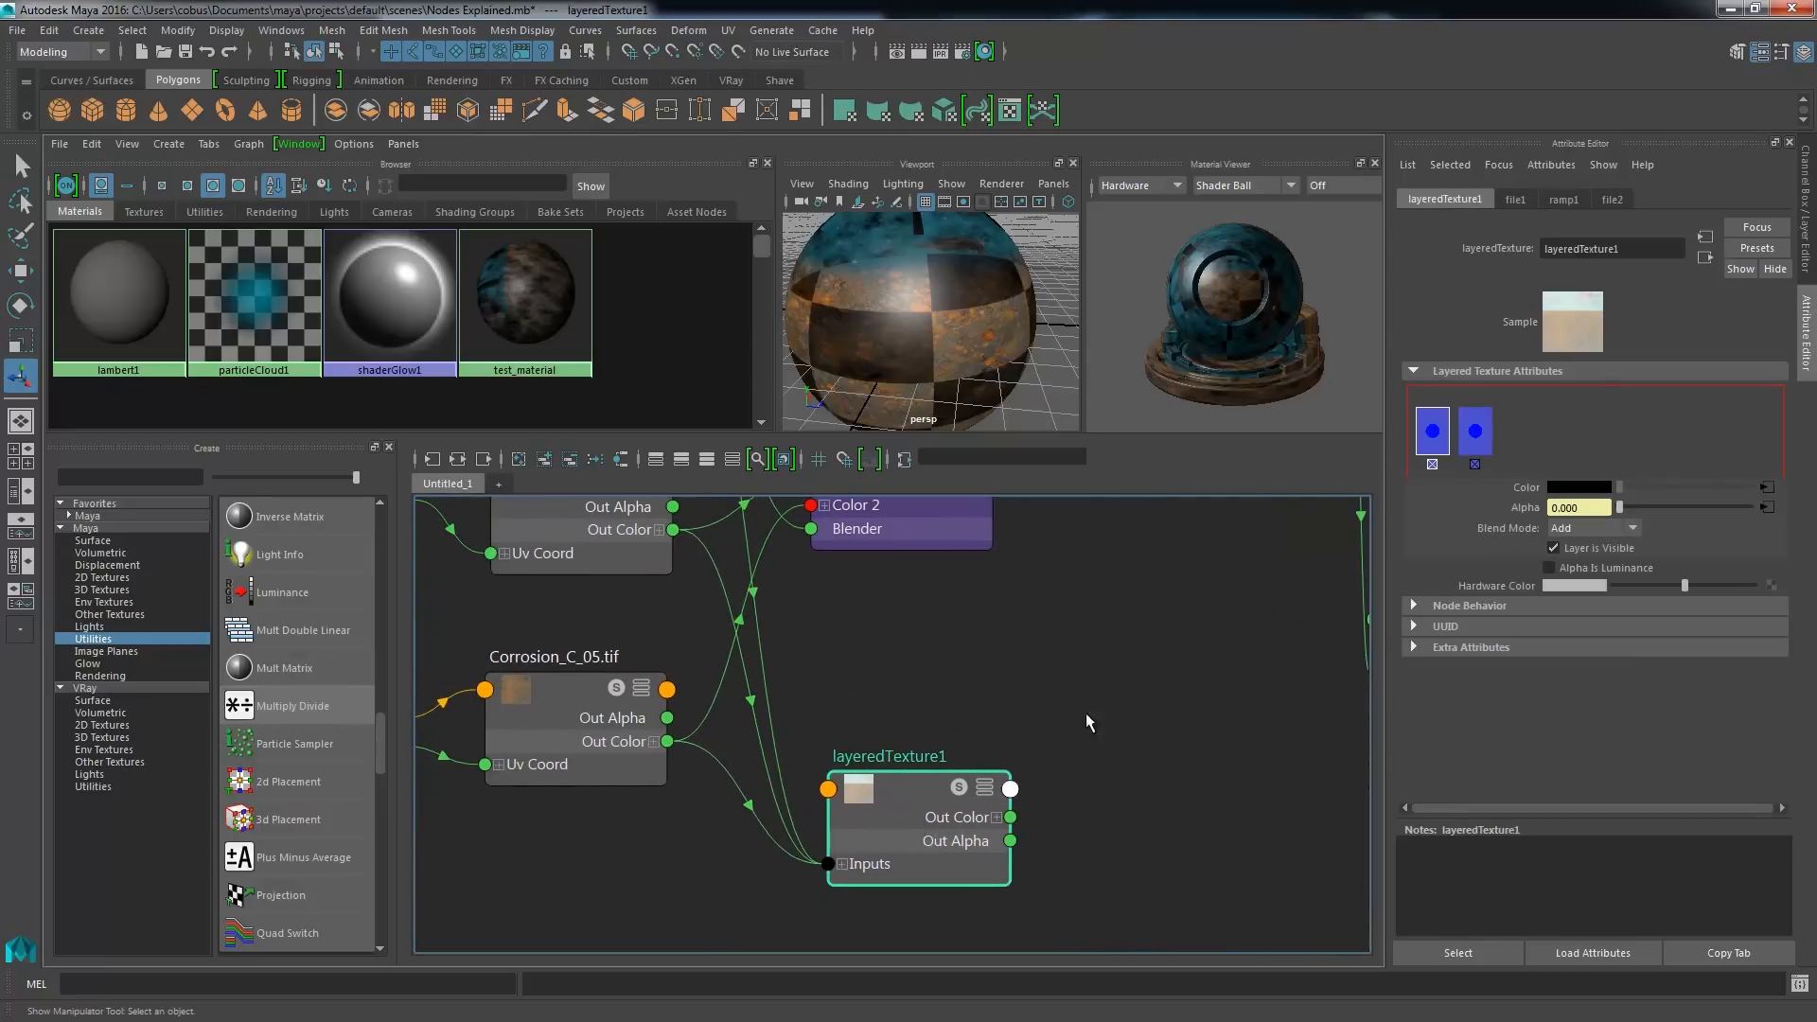
- Add two new layers to layeredTexture1 and reorder them ahead of the two existing texture layers
scroll(1087, 722, down, 3)
alt+middle_drag(896, 518, 780, 641)
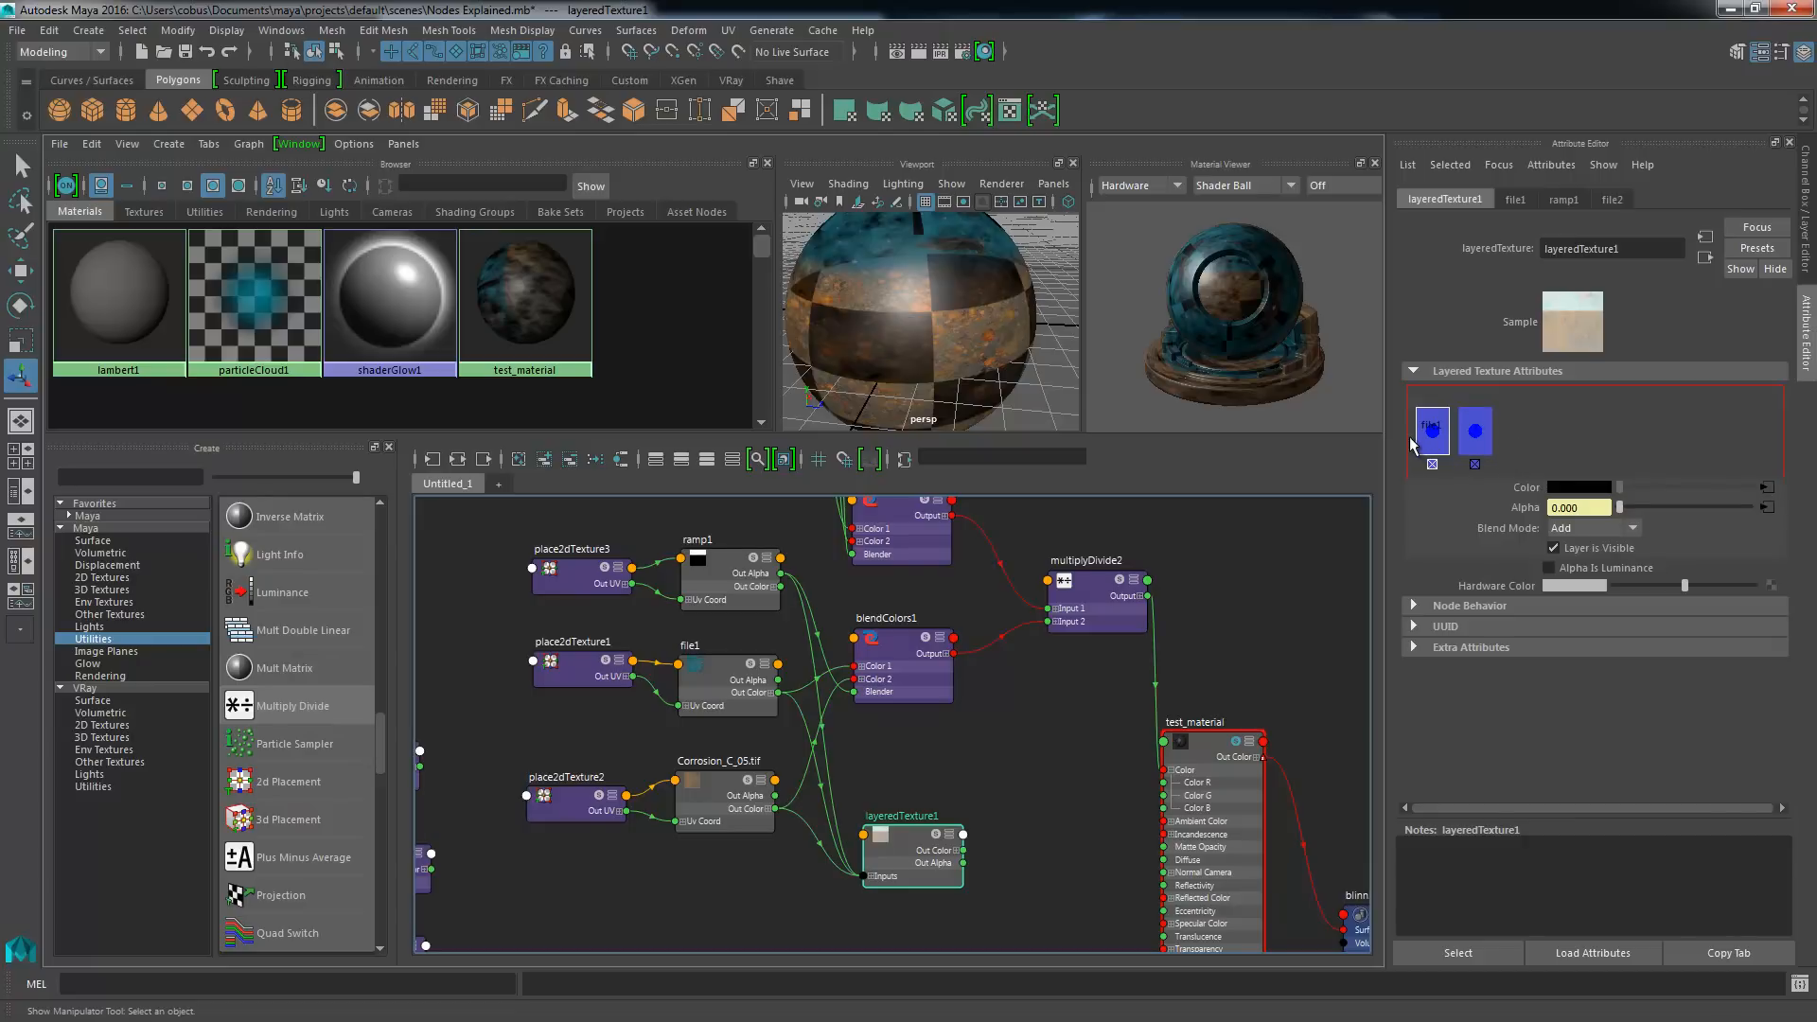
click(1421, 400)
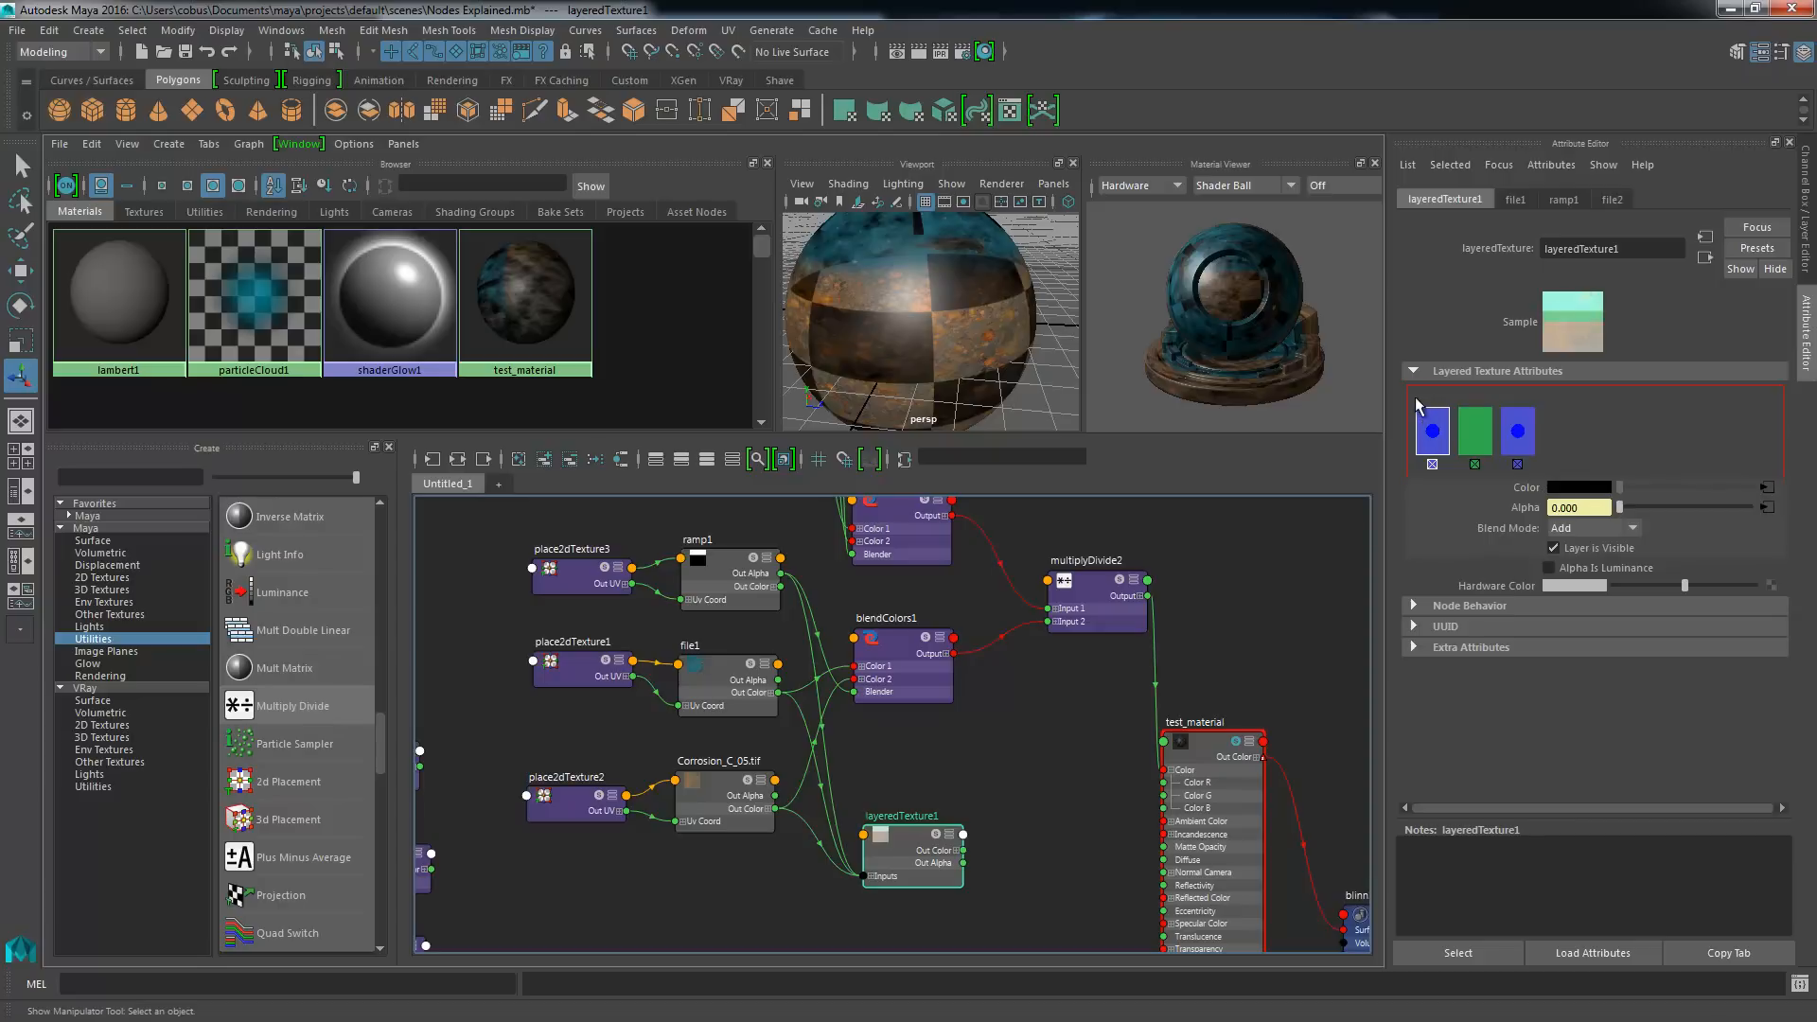
click(1474, 442)
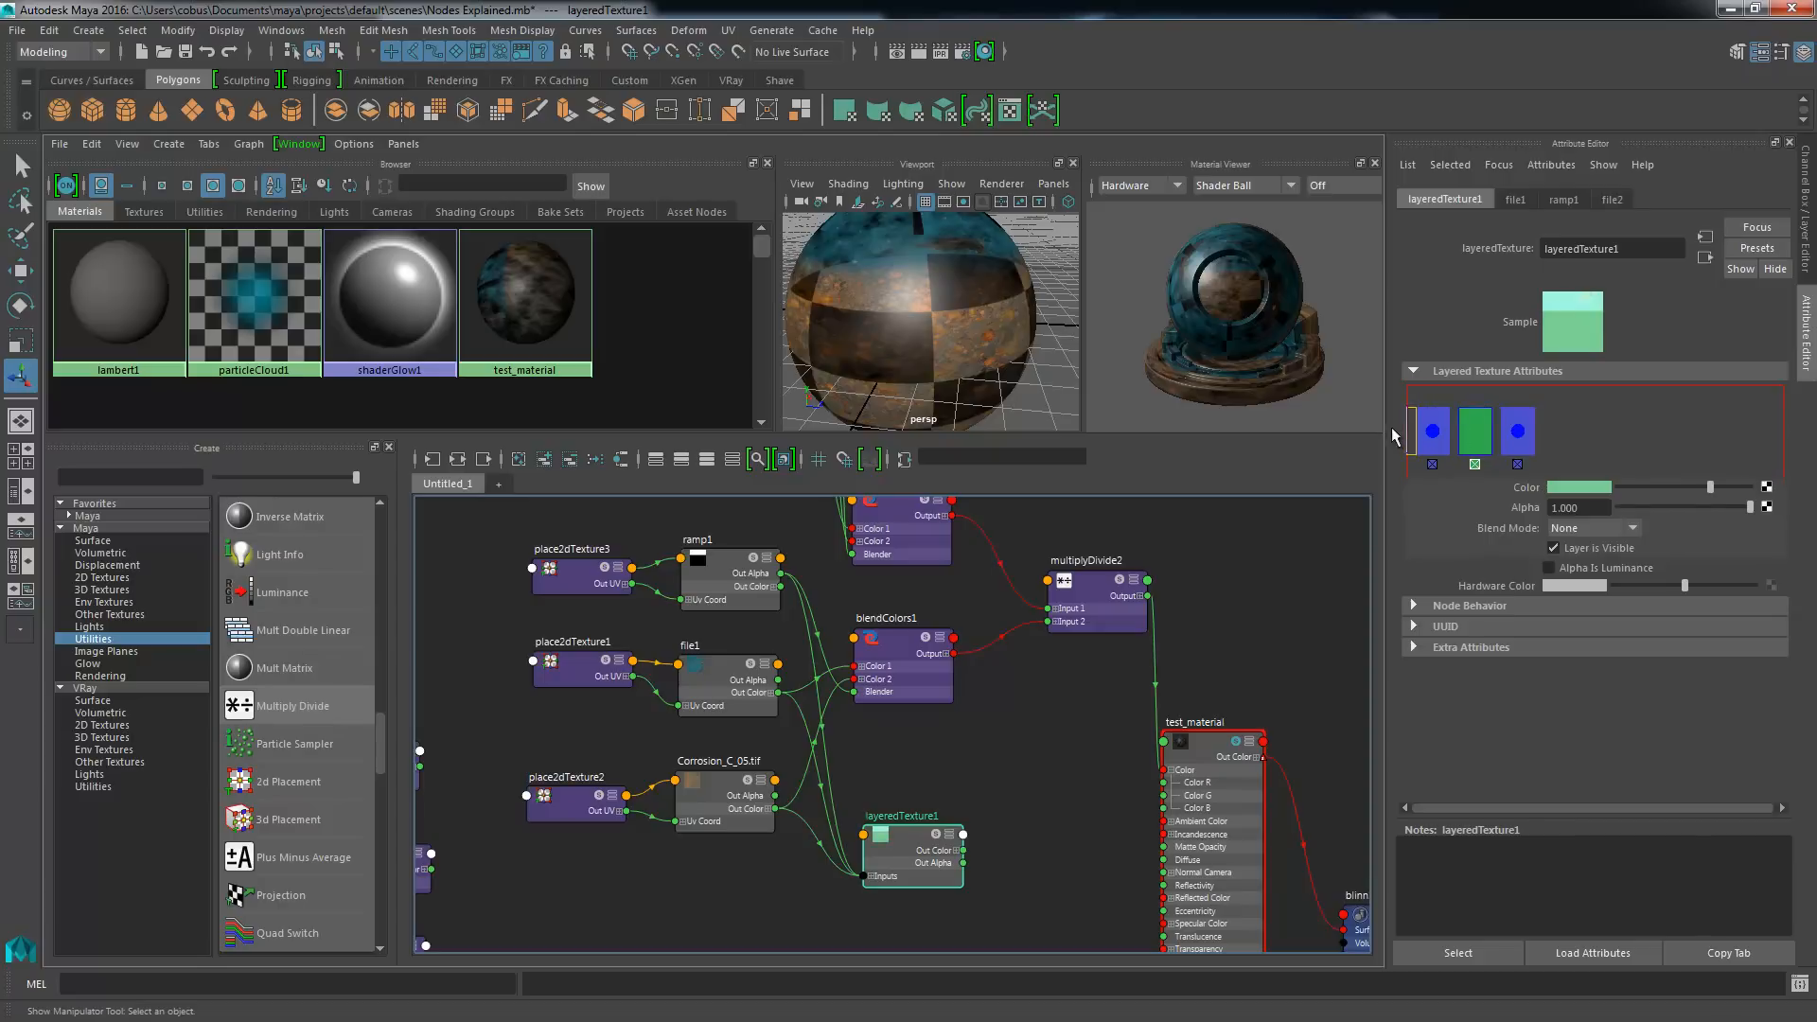
middle_drag(1392, 436, 1399, 438)
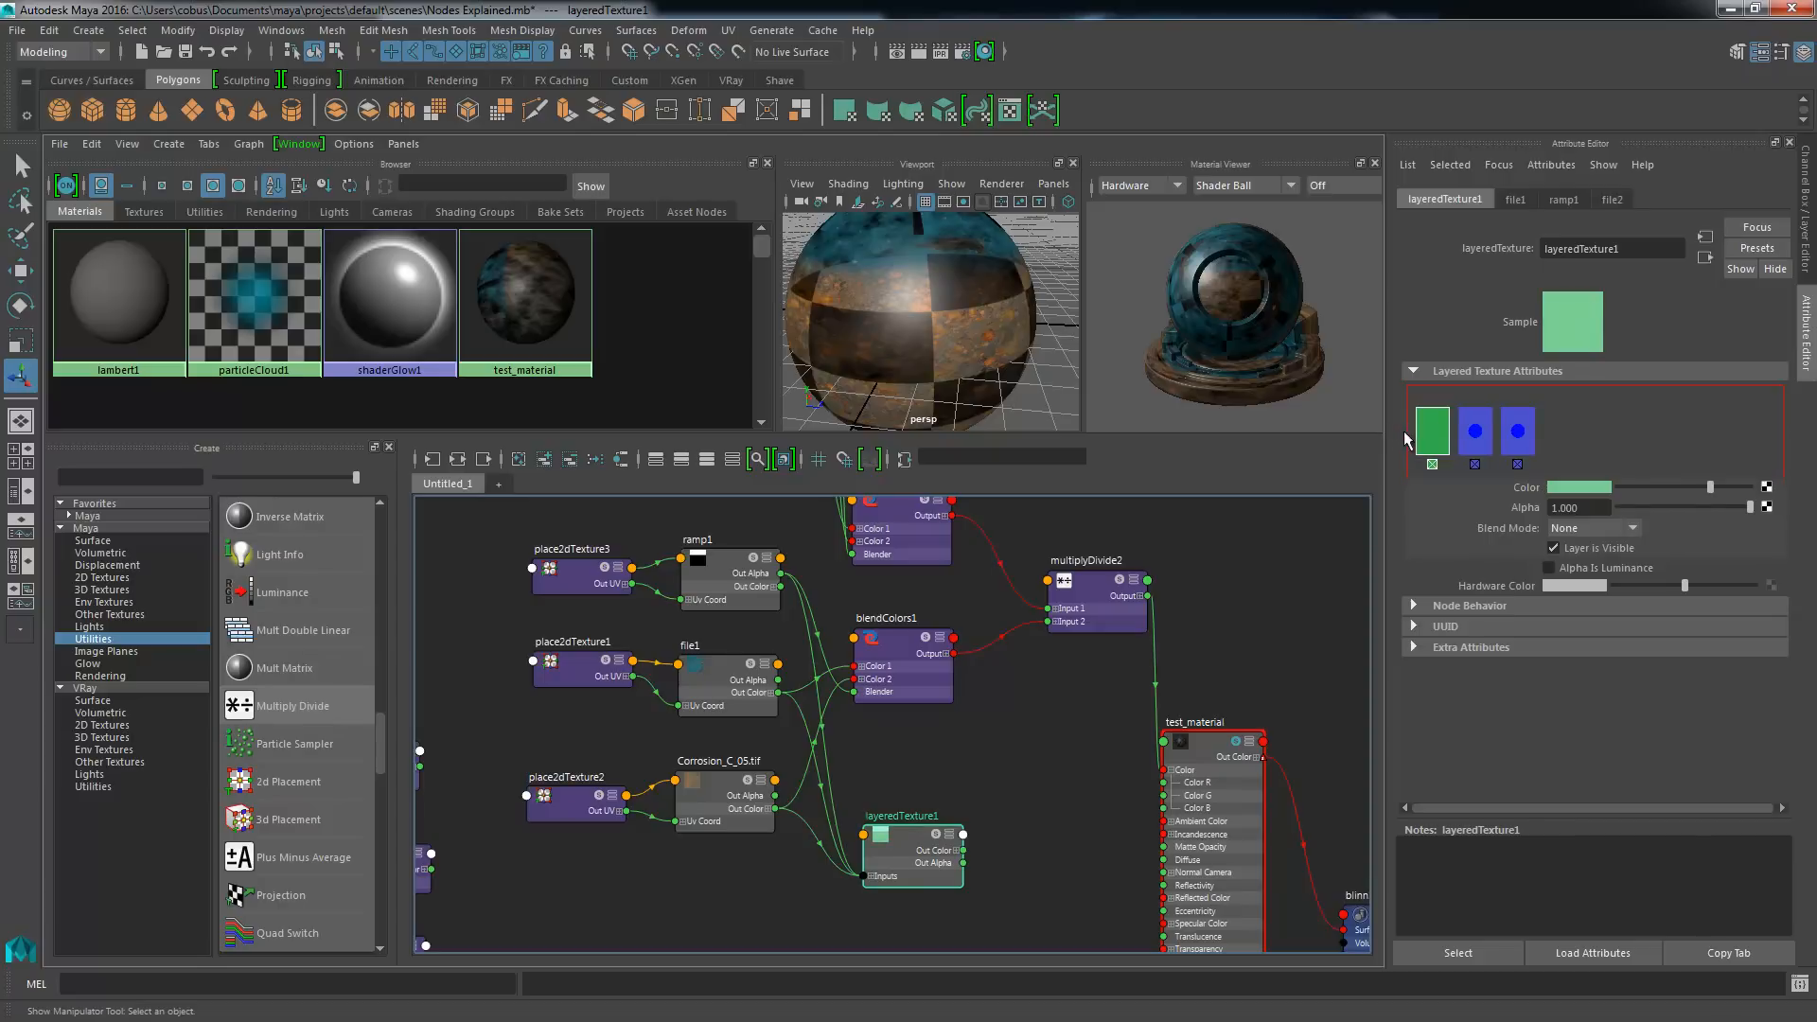
click(1571, 444)
middle_drag(1553, 439, 1452, 441)
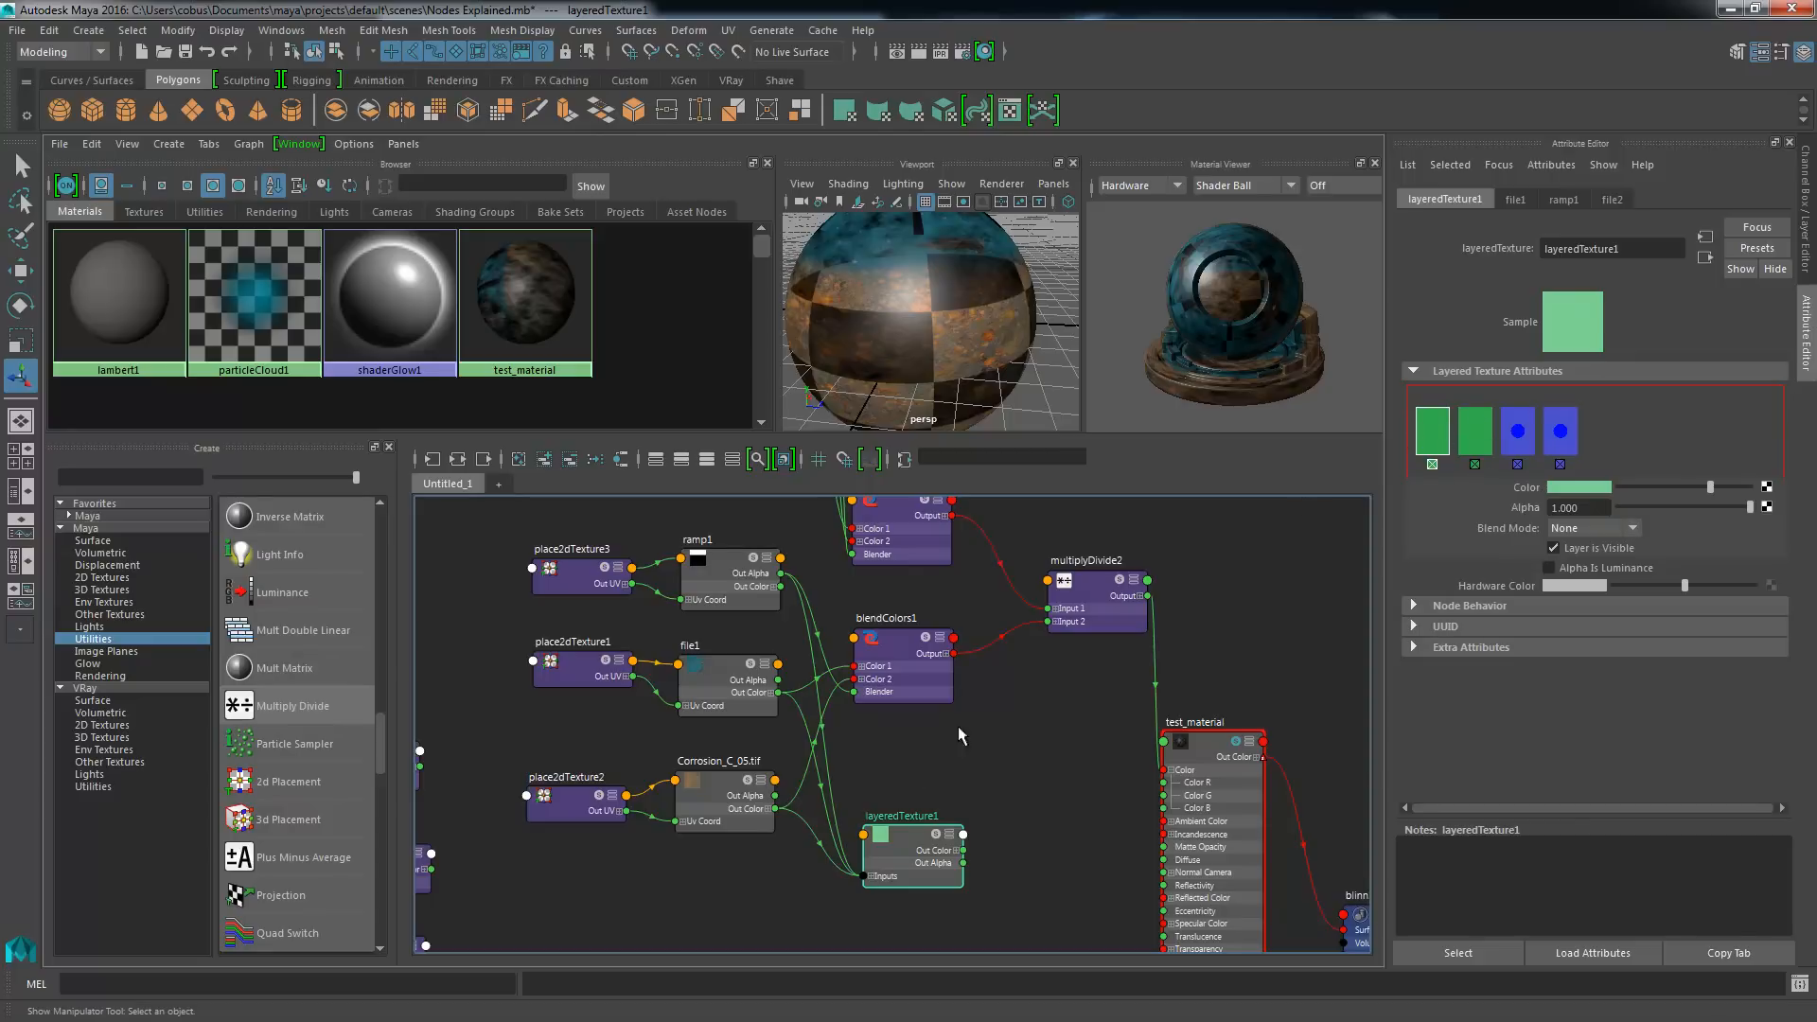
- Move the blend and multiplyDivide2 nodes up out of the way, and place layeredTexture1 between the file textures and test_material
alt+middle_drag(1046, 605, 1082, 713)
alt+right_drag(1083, 713, 1043, 728)
alt+middle_drag(1045, 736, 1111, 689)
key(2)
drag(1022, 533, 1198, 757)
drag(1038, 731, 1301, 473)
alt+middle_drag(1054, 672, 1001, 646)
drag(1008, 830, 1076, 750)
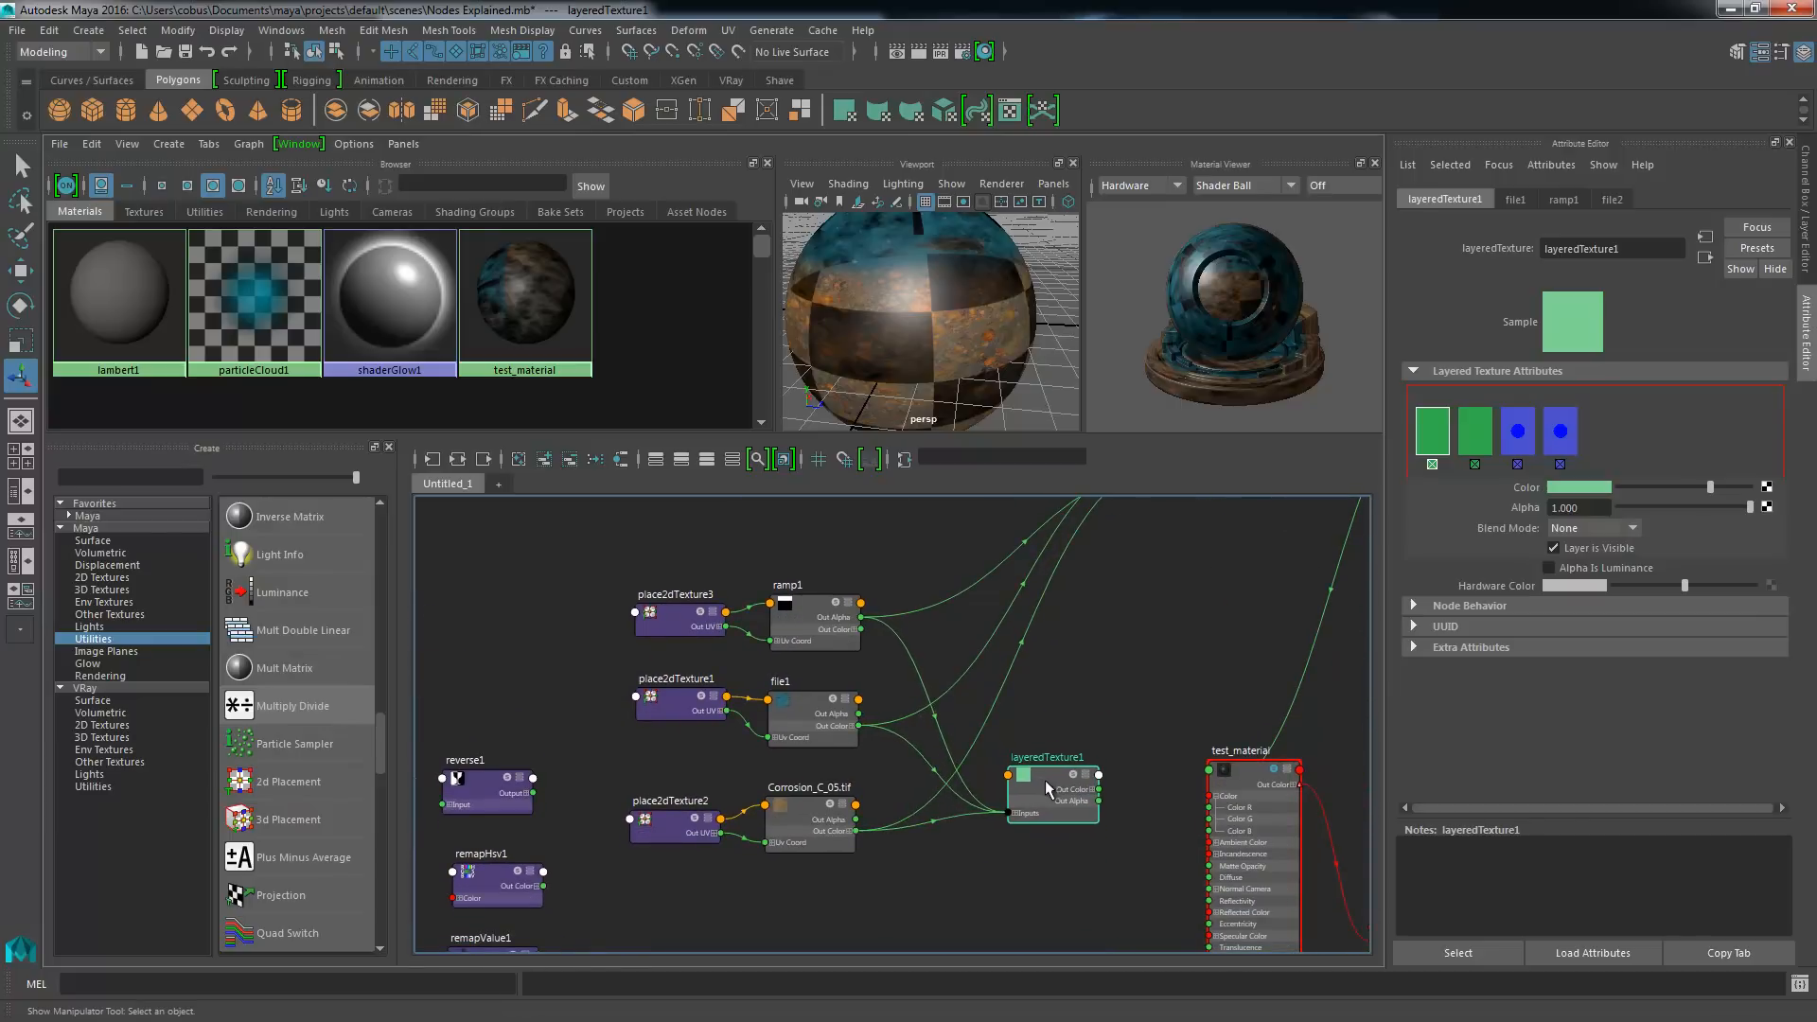
- Tidy the network by shifting the fractal1 and checker1 nodes and their place2dTexture5 and place2dTexture4 nodes into neater rows
alt+middle_drag(1110, 596, 1091, 667)
alt+right_drag(1091, 667, 821, 648)
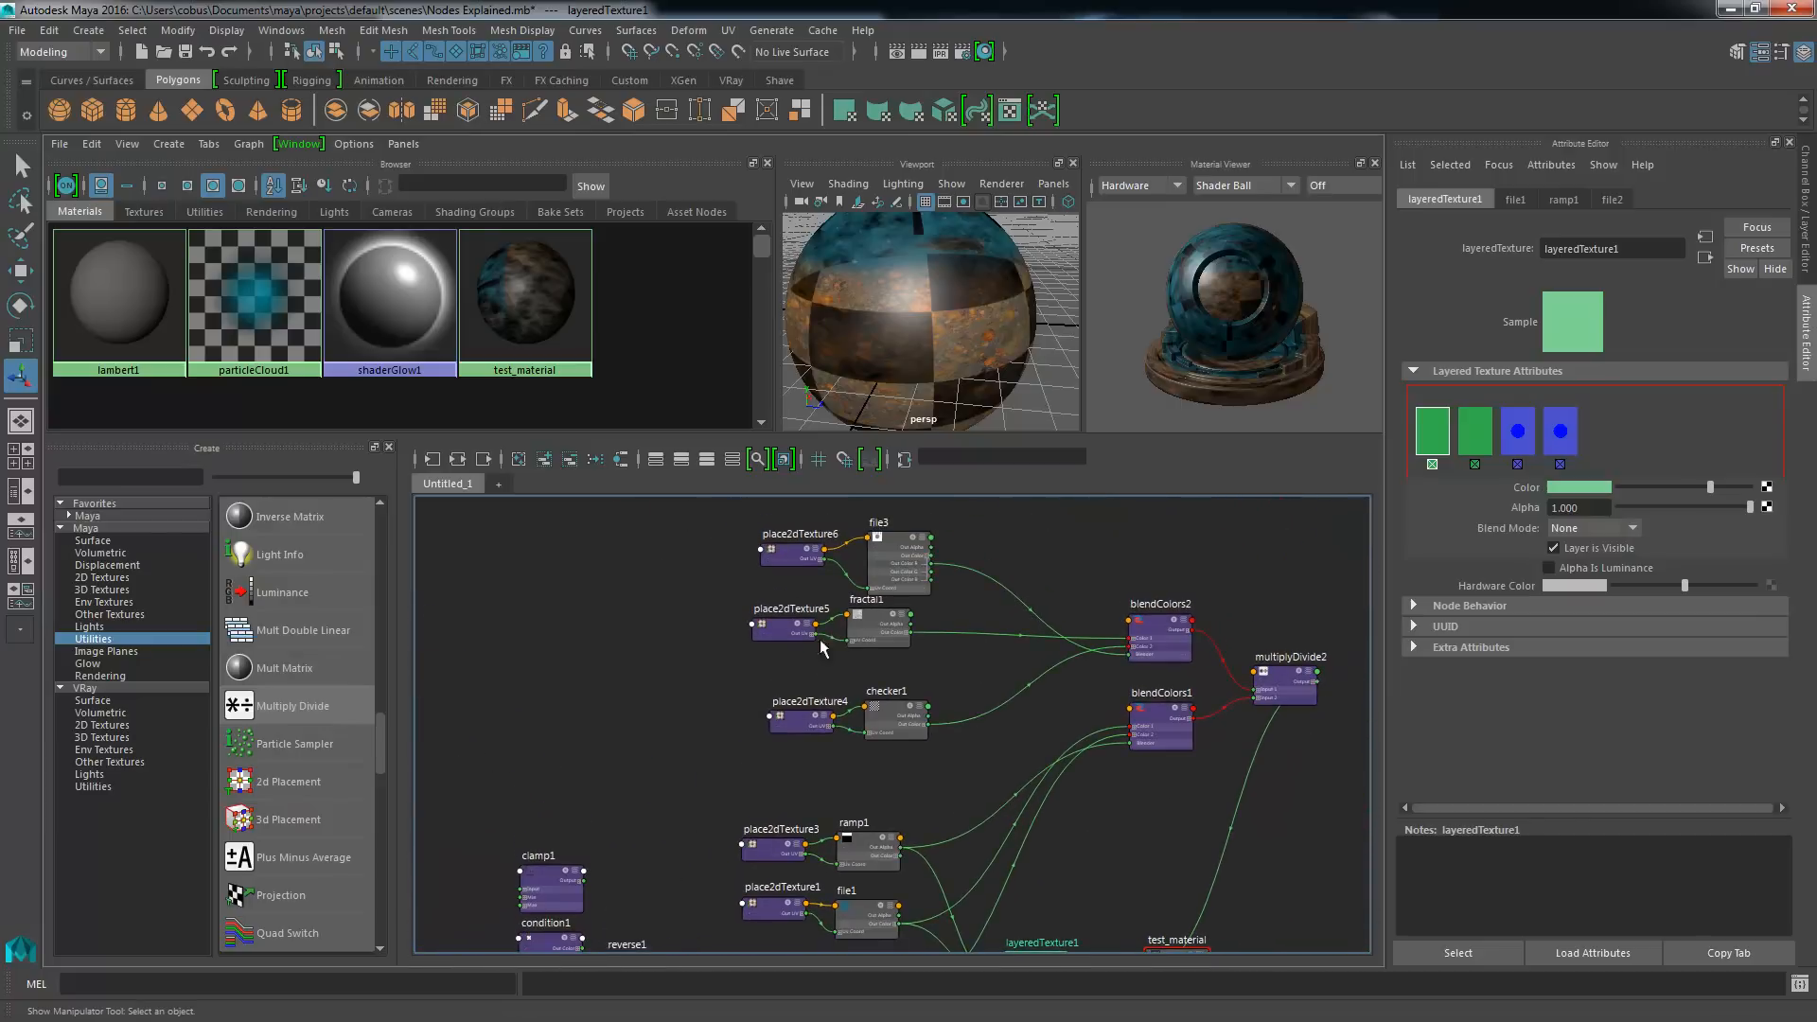
drag(880, 643, 907, 651)
drag(785, 630, 798, 632)
drag(902, 730, 796, 719)
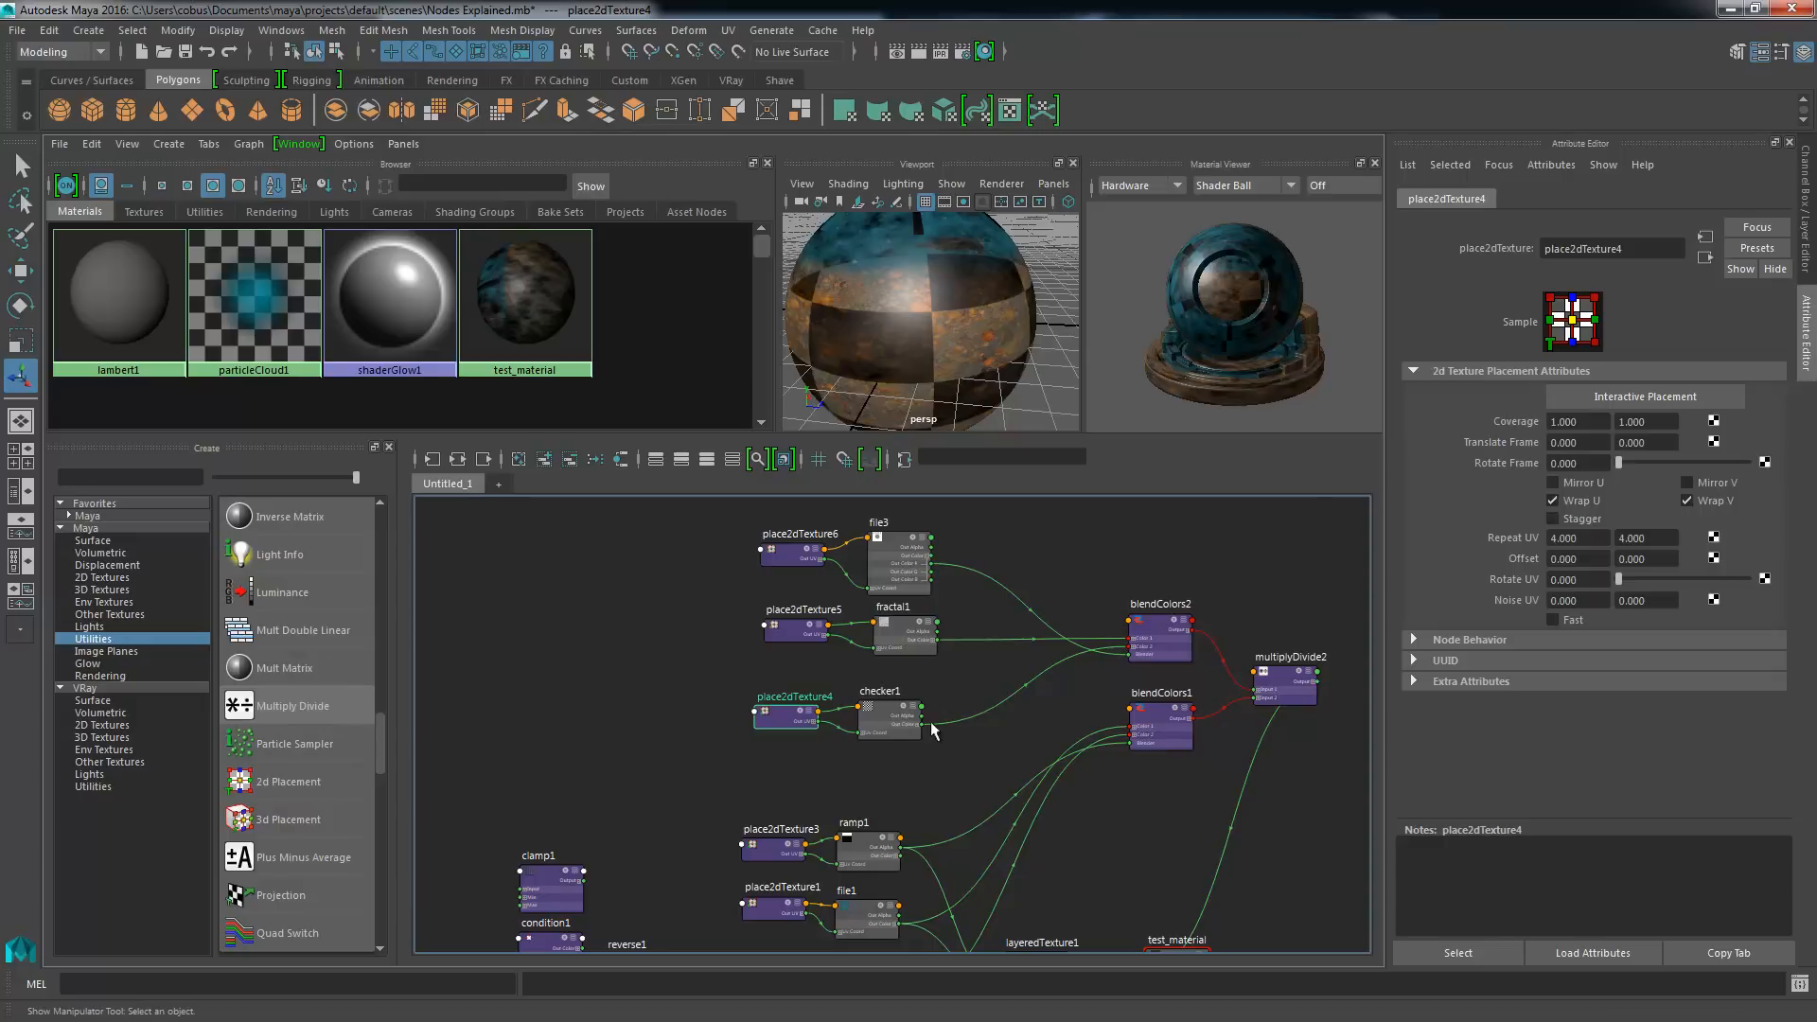
- Connect checker1's Out Color to the Color of the second layer in layeredTexture1
middle_drag(932, 730, 772, 687)
click(878, 922)
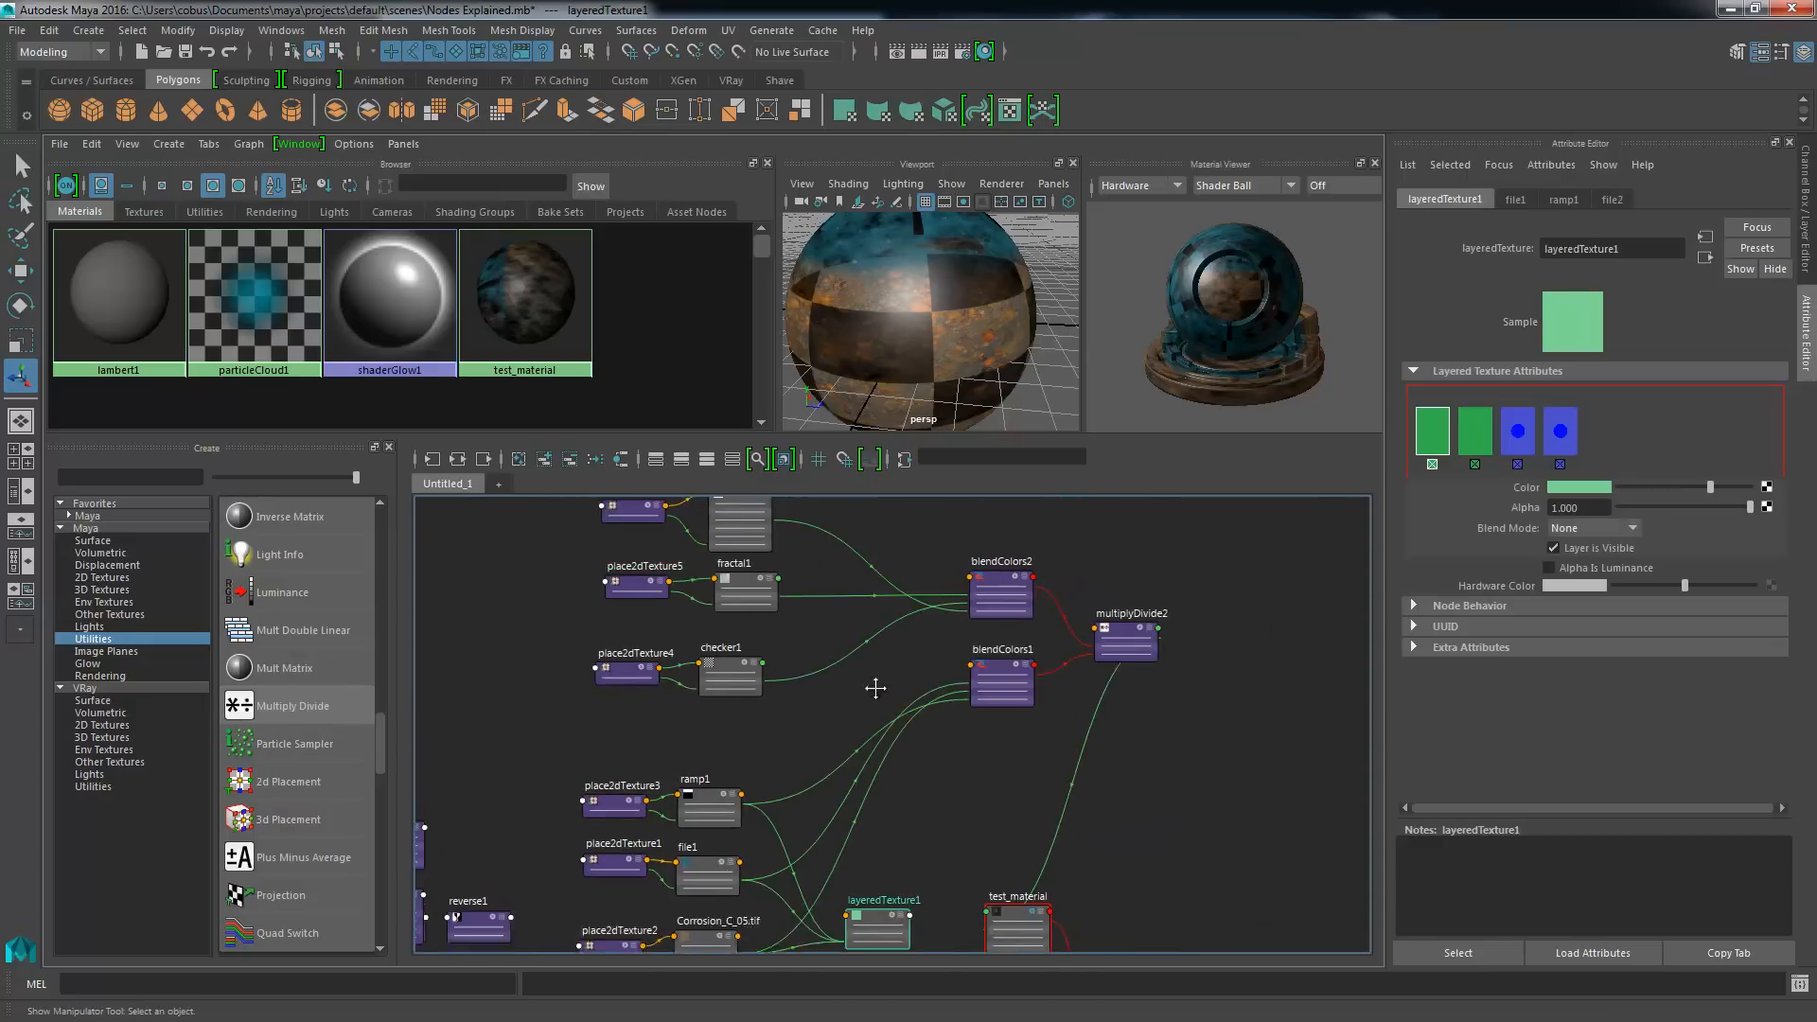
key(2)
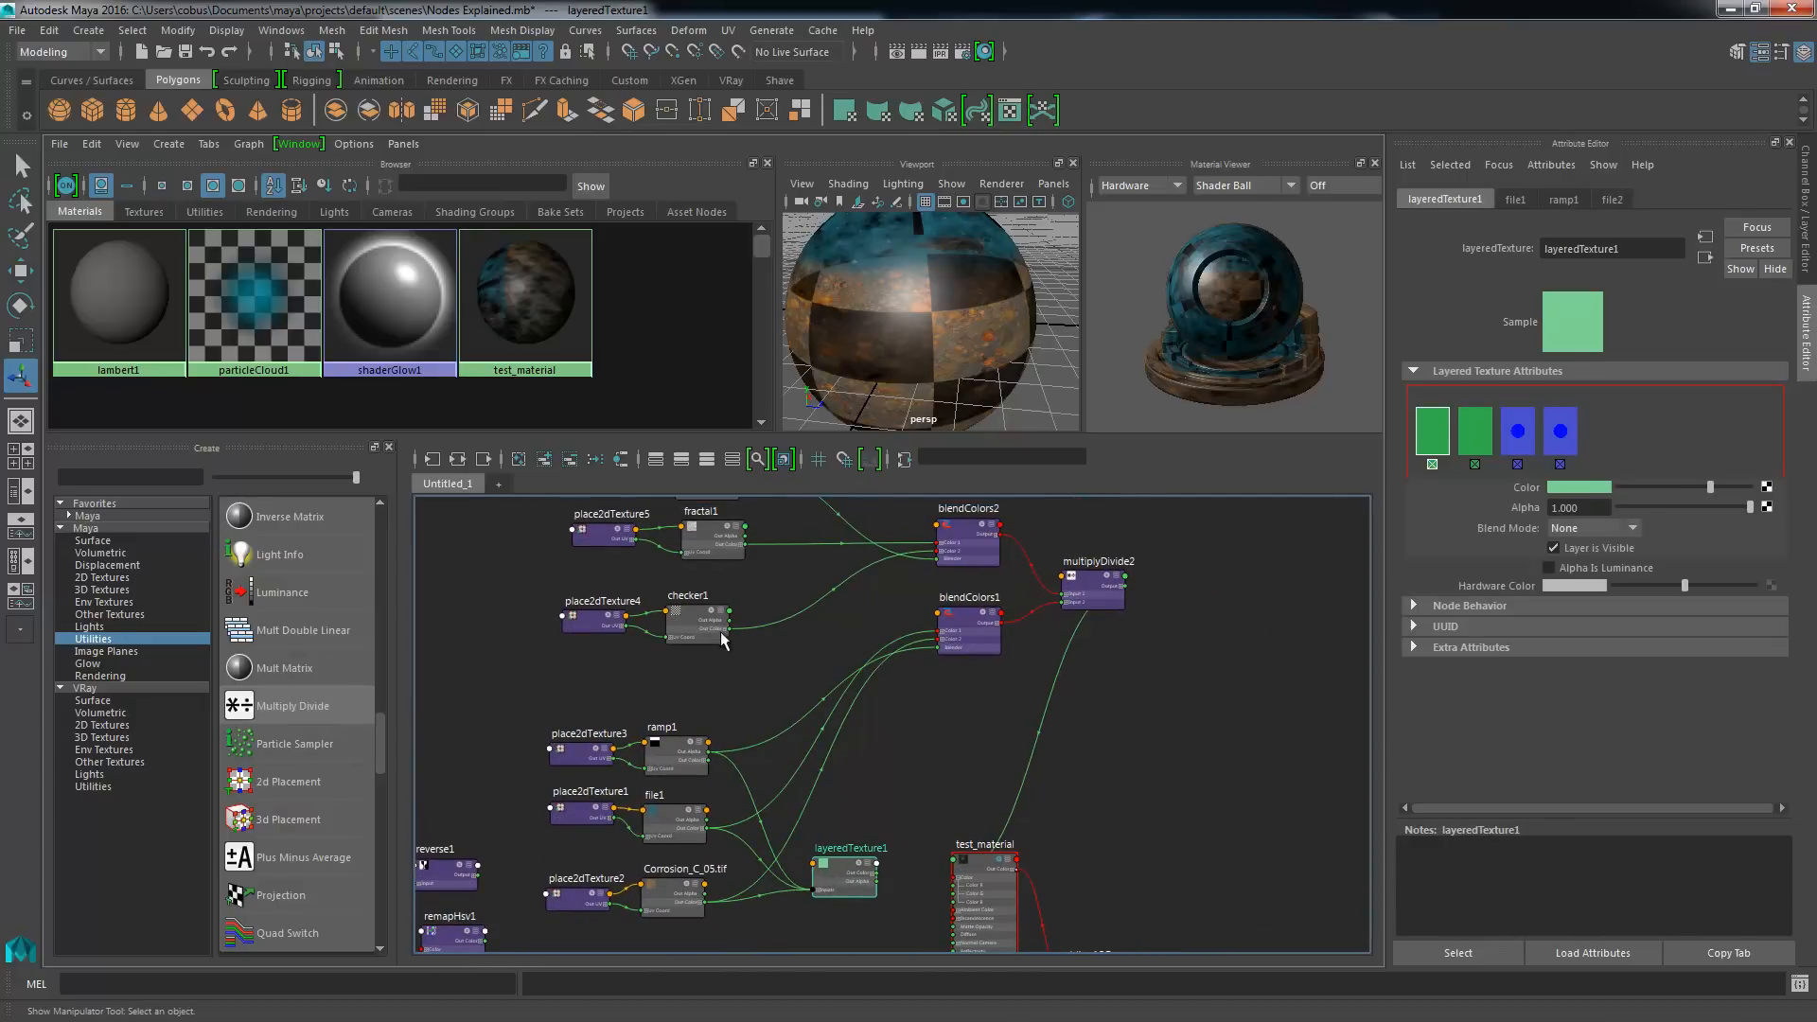
click(1474, 437)
middle_drag(690, 627, 1513, 491)
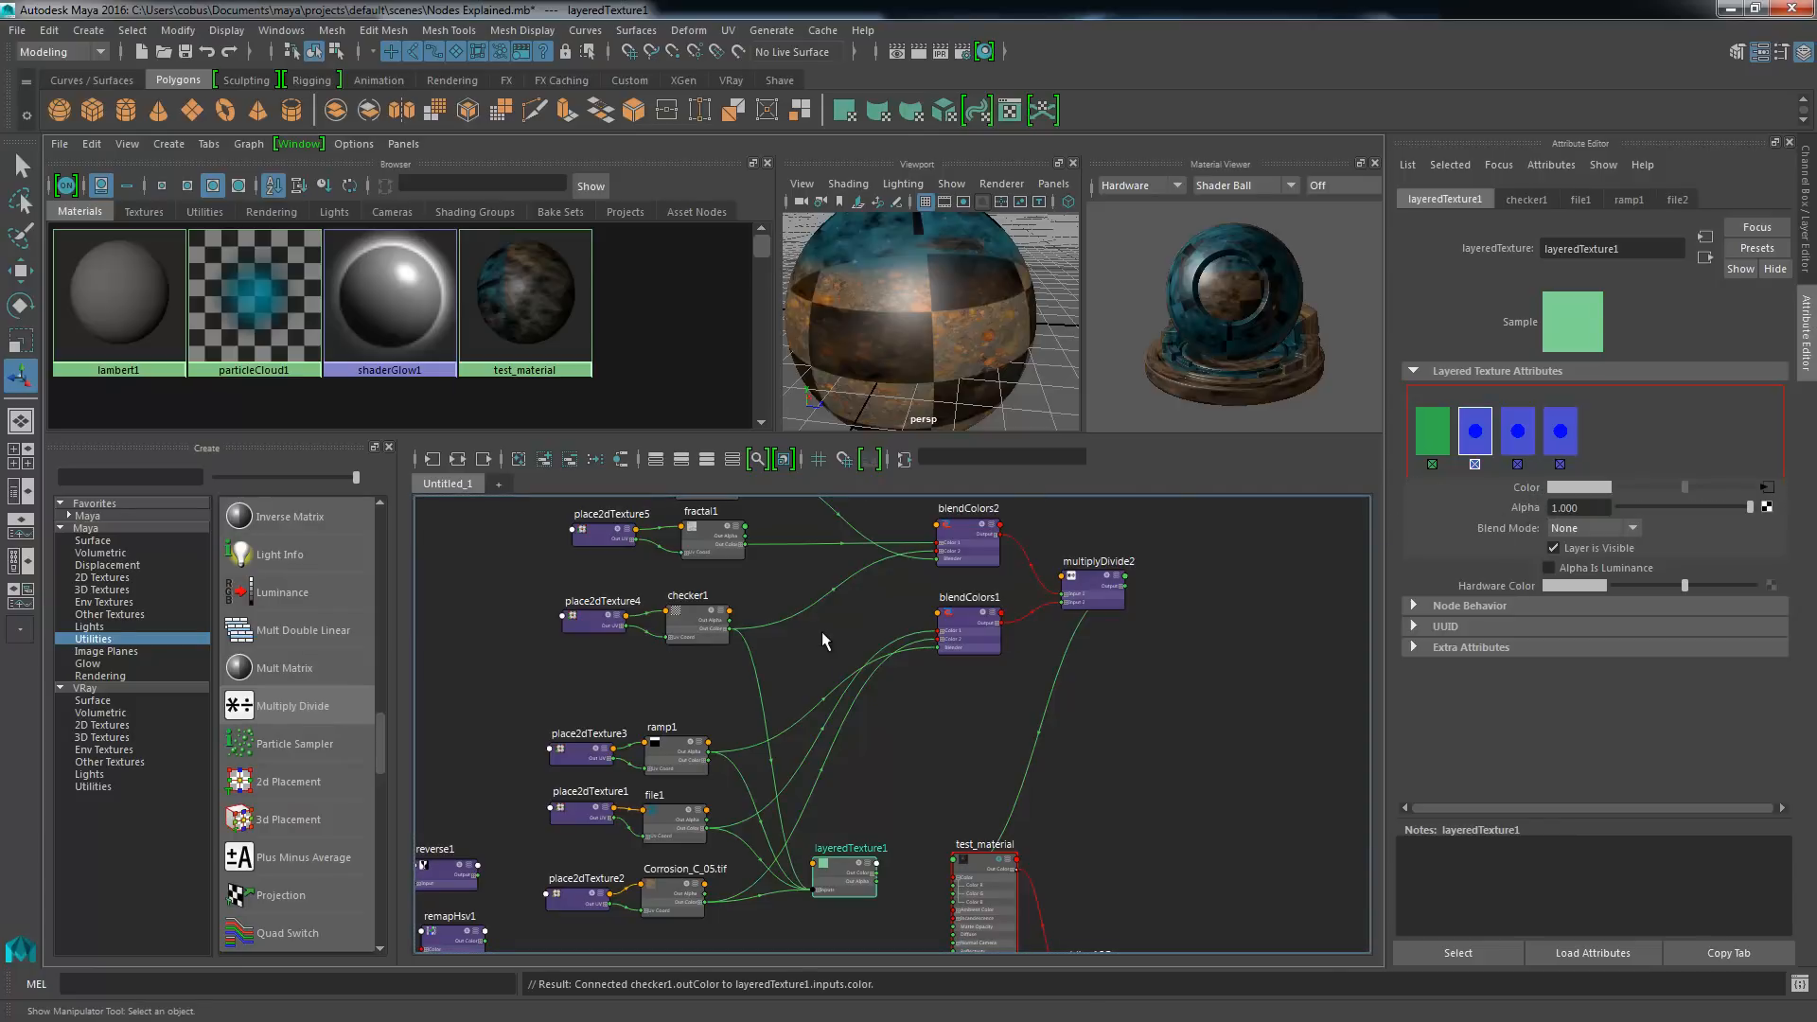
middle_drag(714, 539, 1433, 496)
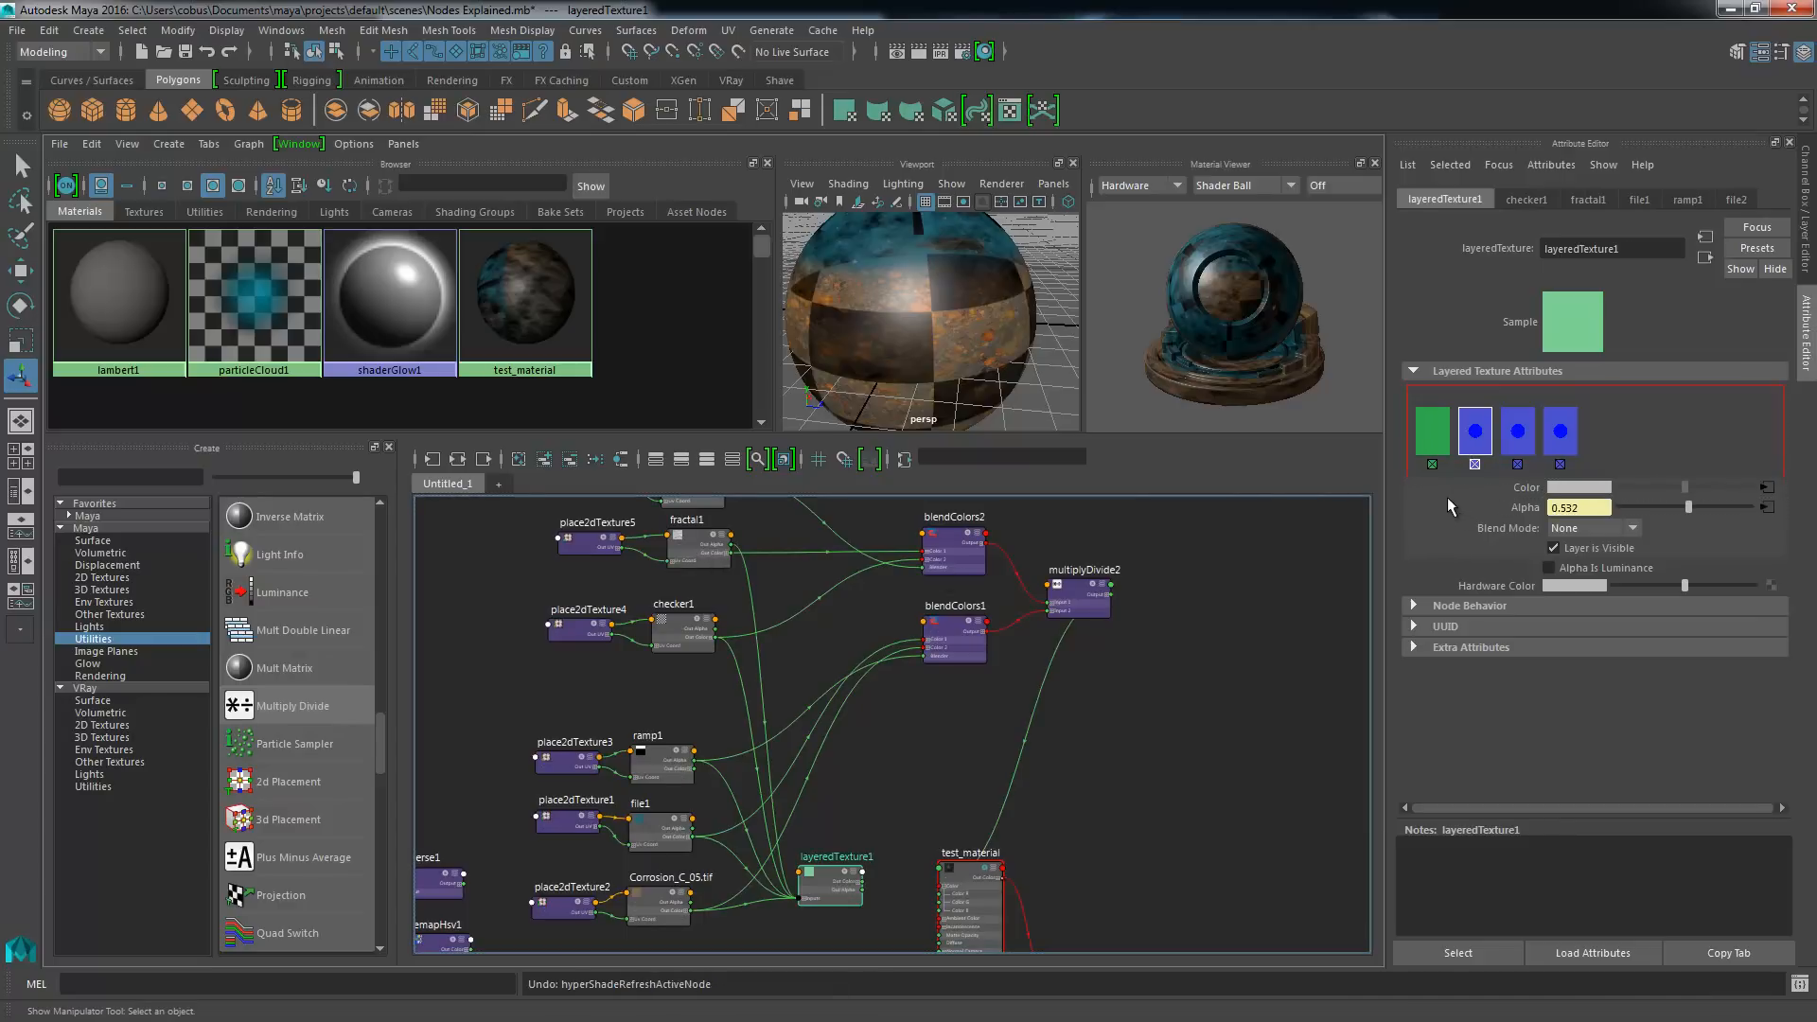
key(ctrl+z)
click(1437, 452)
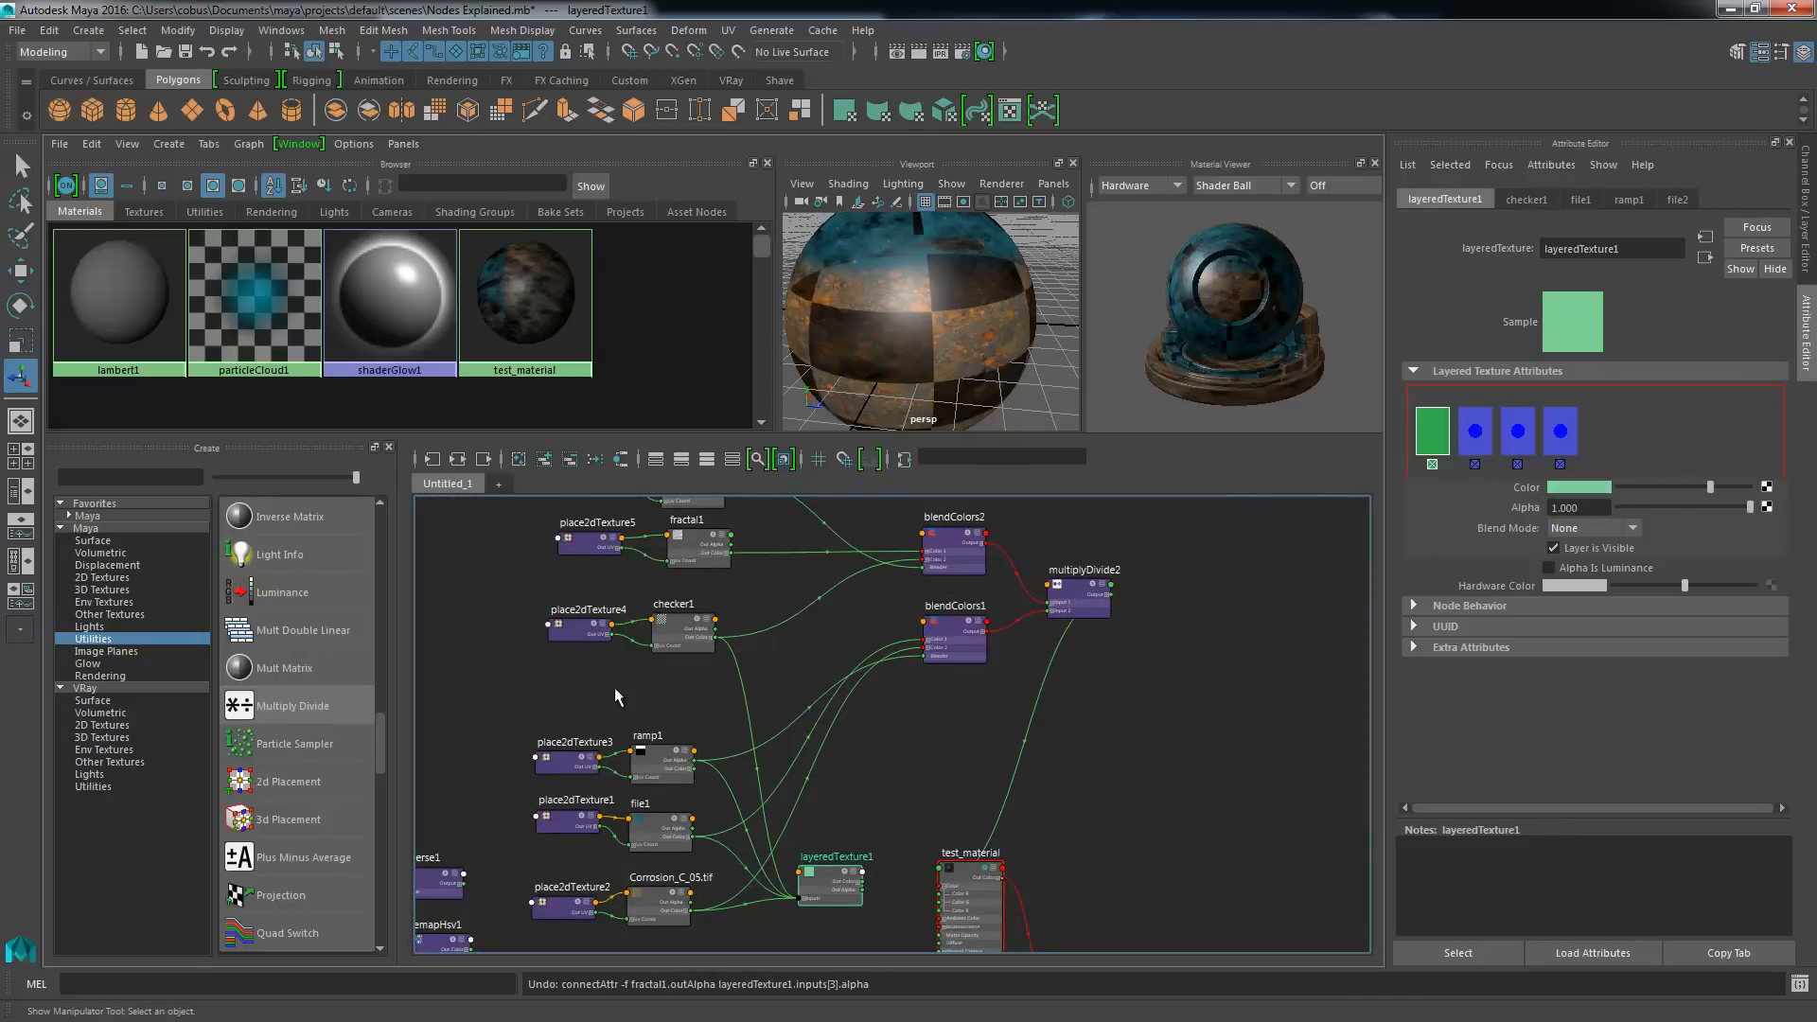
middle_drag(667, 638, 1432, 462)
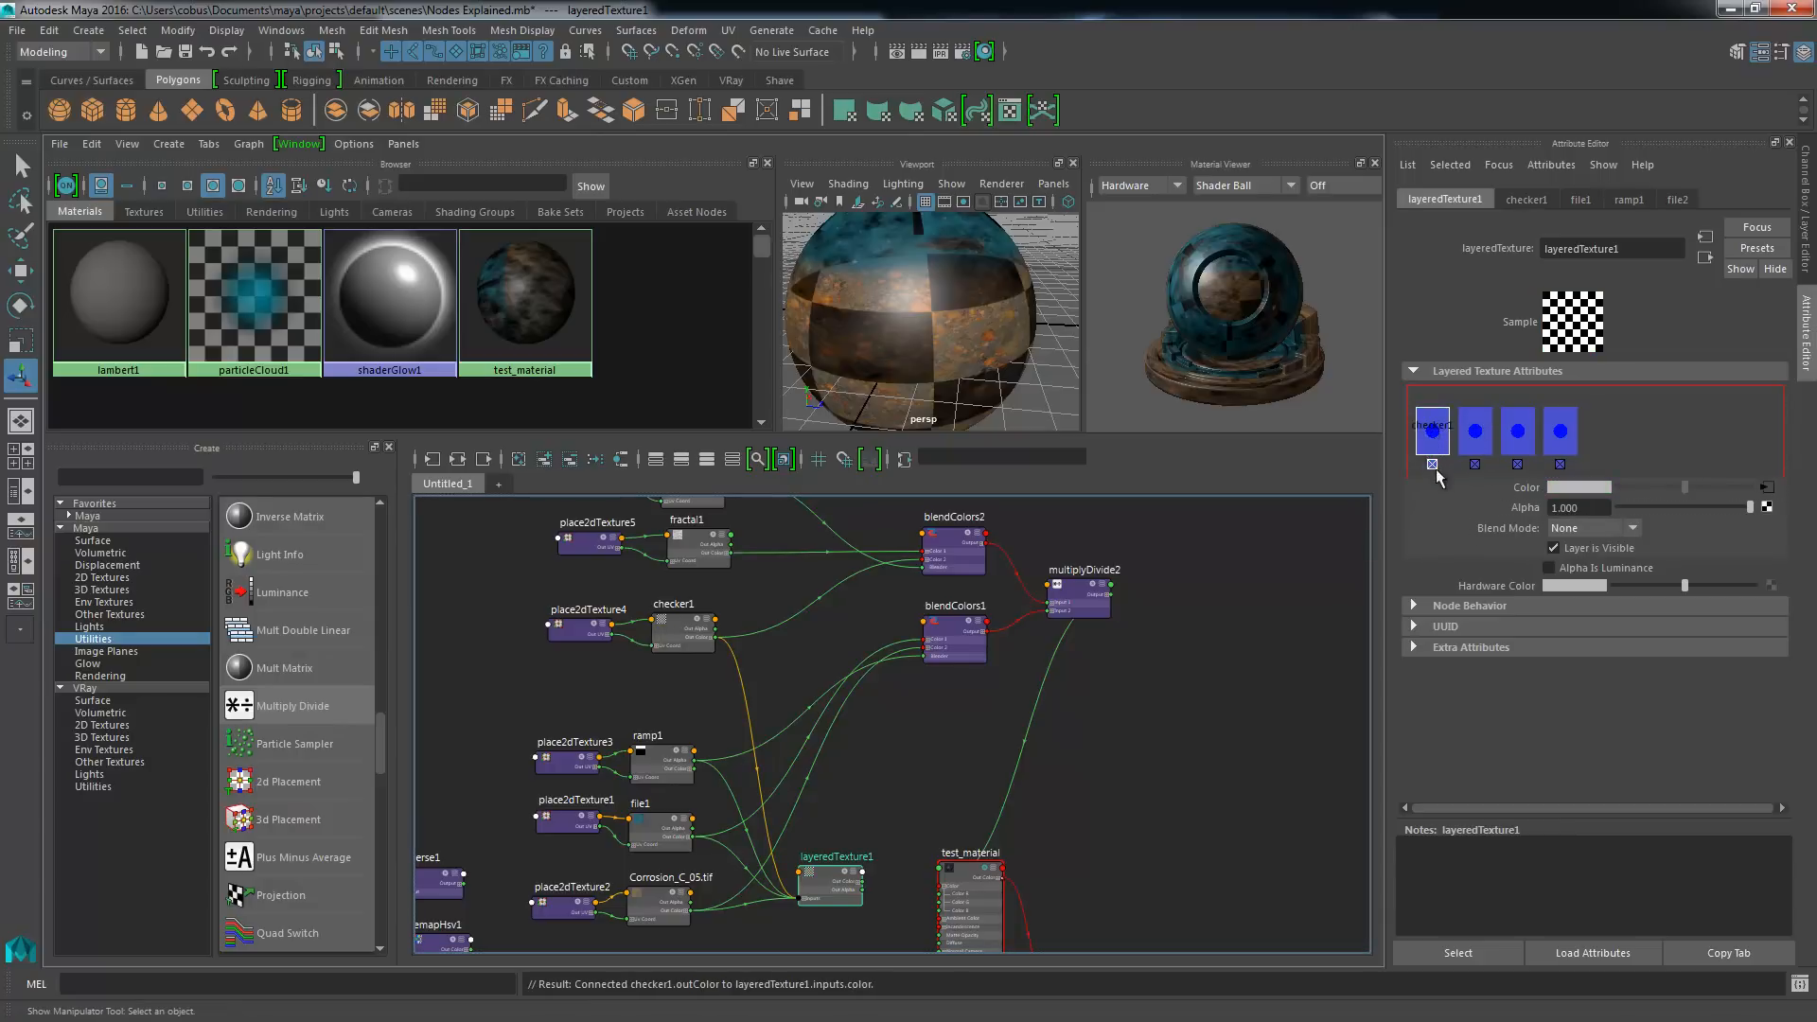
key(ctrl+z)
key(ctrl+z)
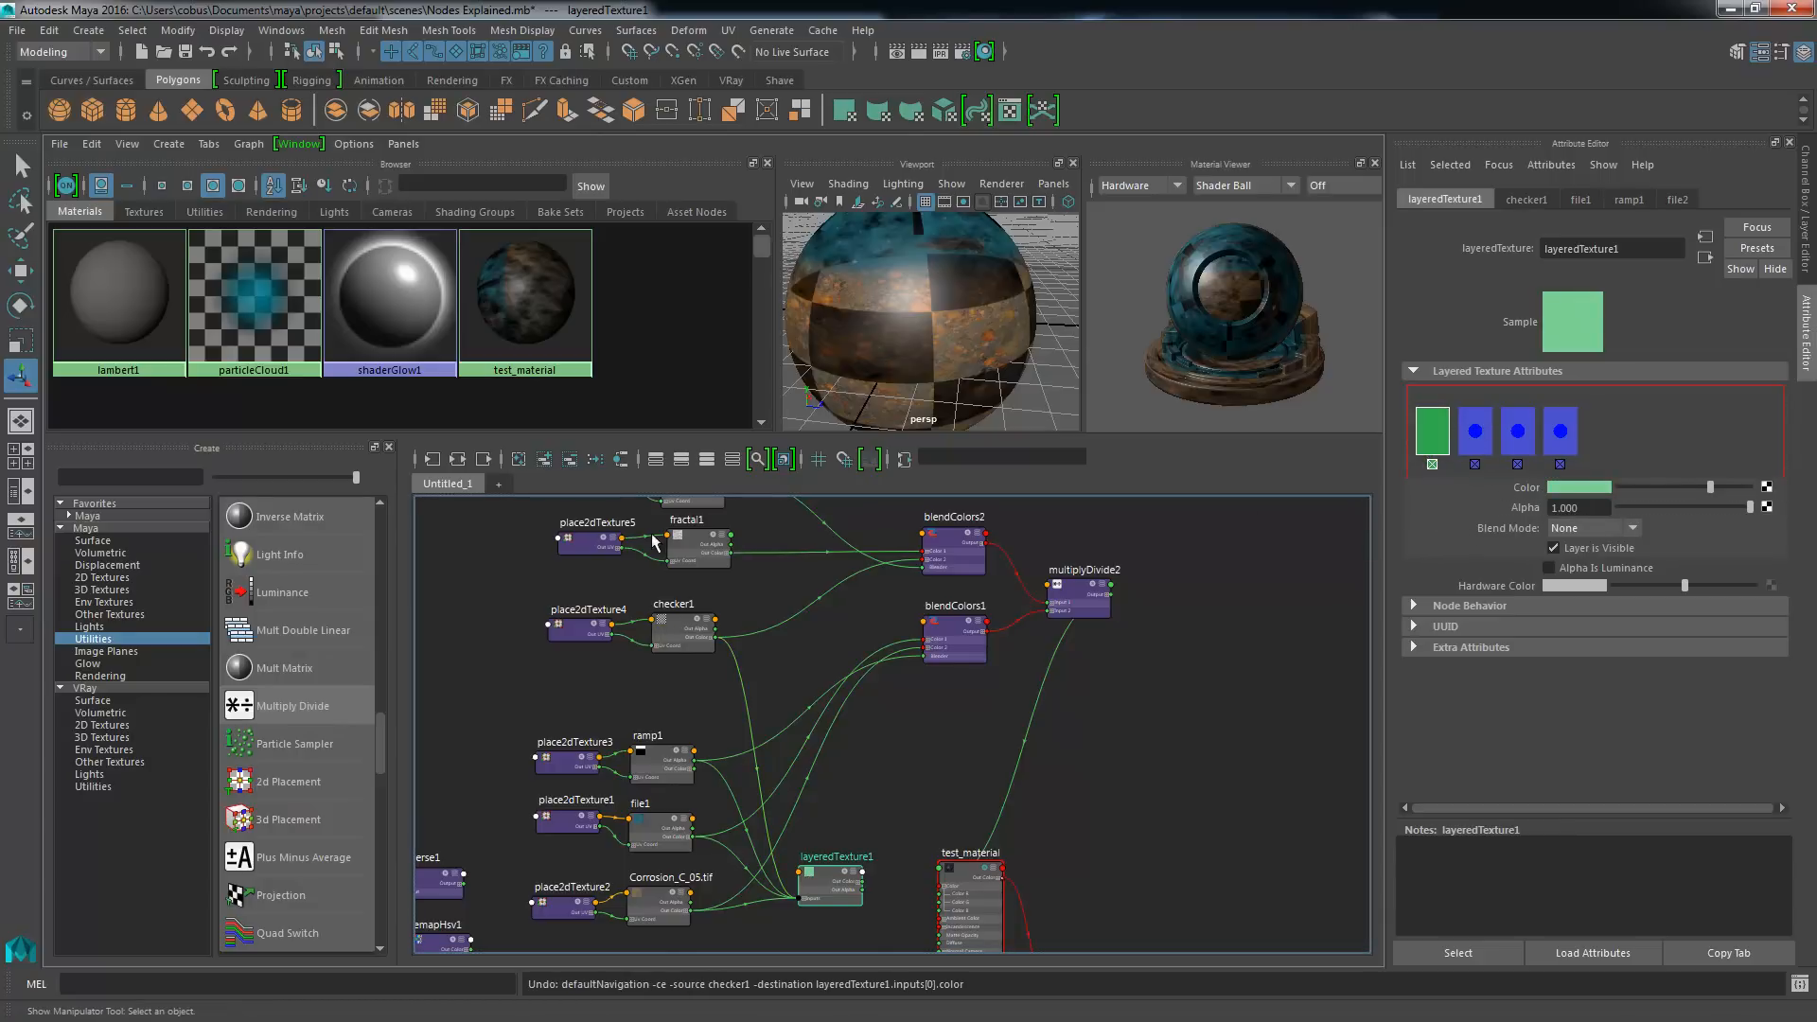
- Connect fractal1 to the first layer's Color in layeredTexture1, and link layeredTexture1's Out Color to test_material's Color
middle_drag(655, 542, 1502, 509)
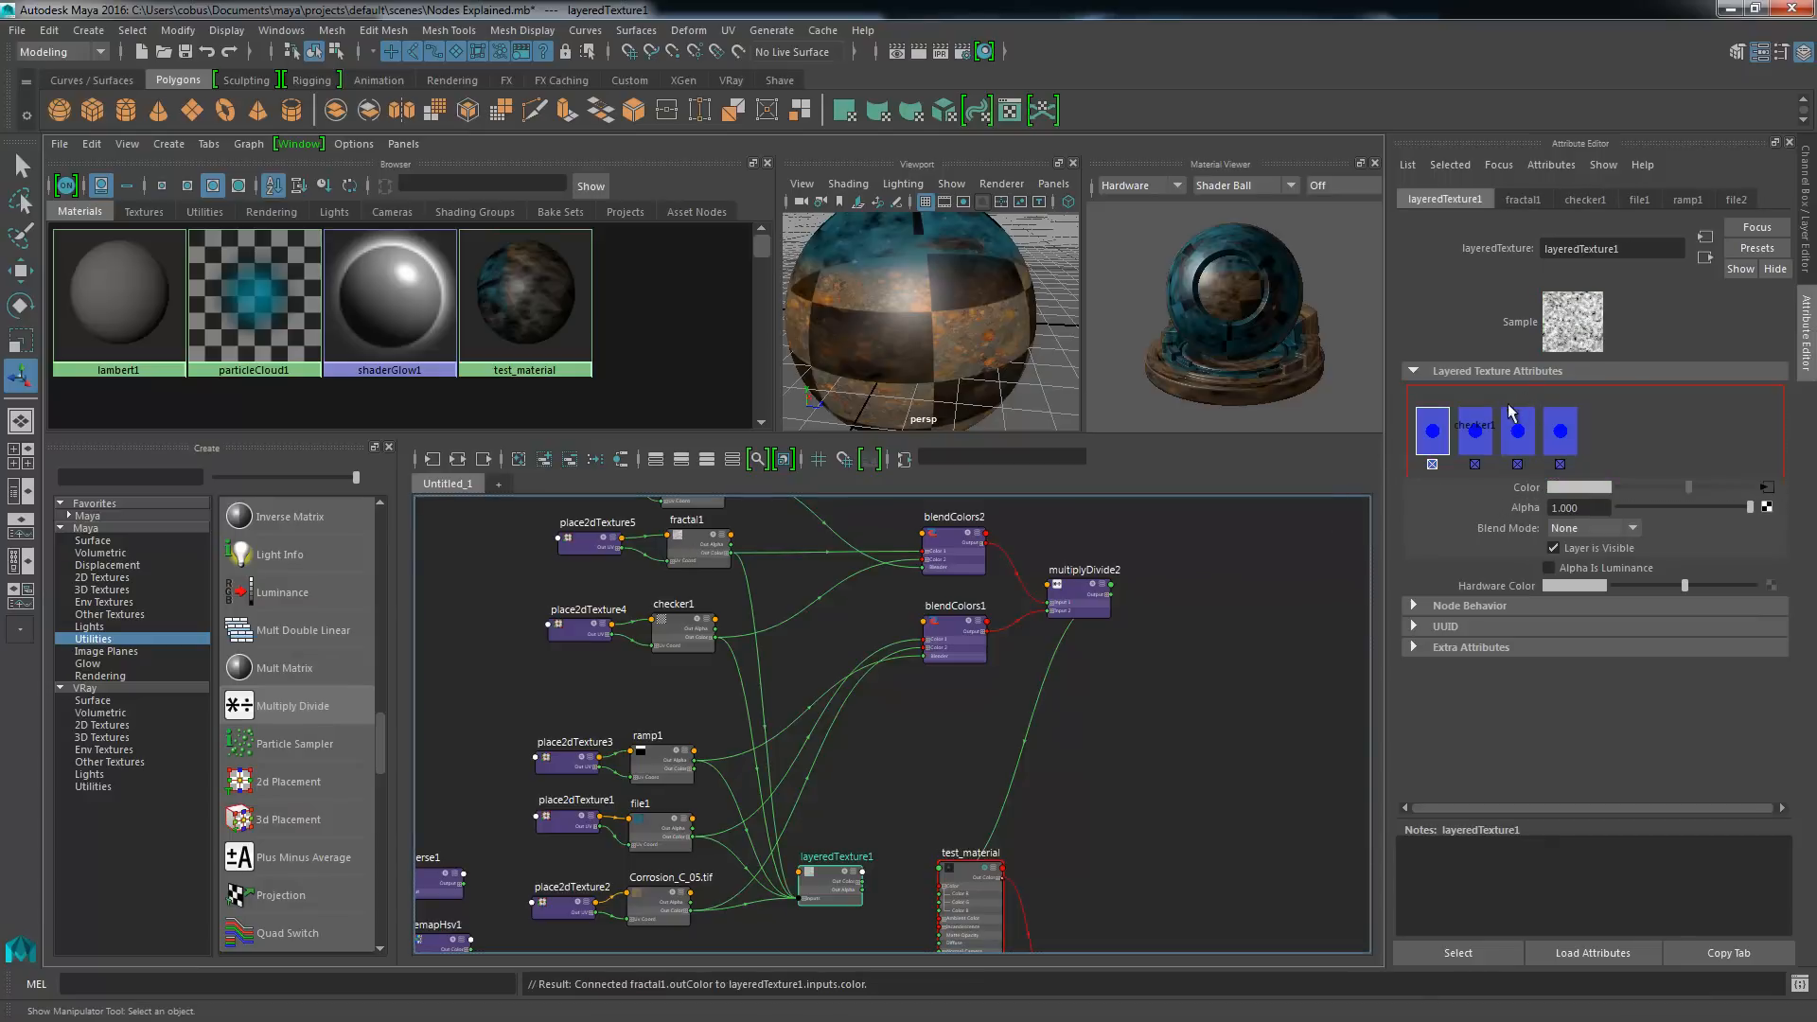
click(956, 911)
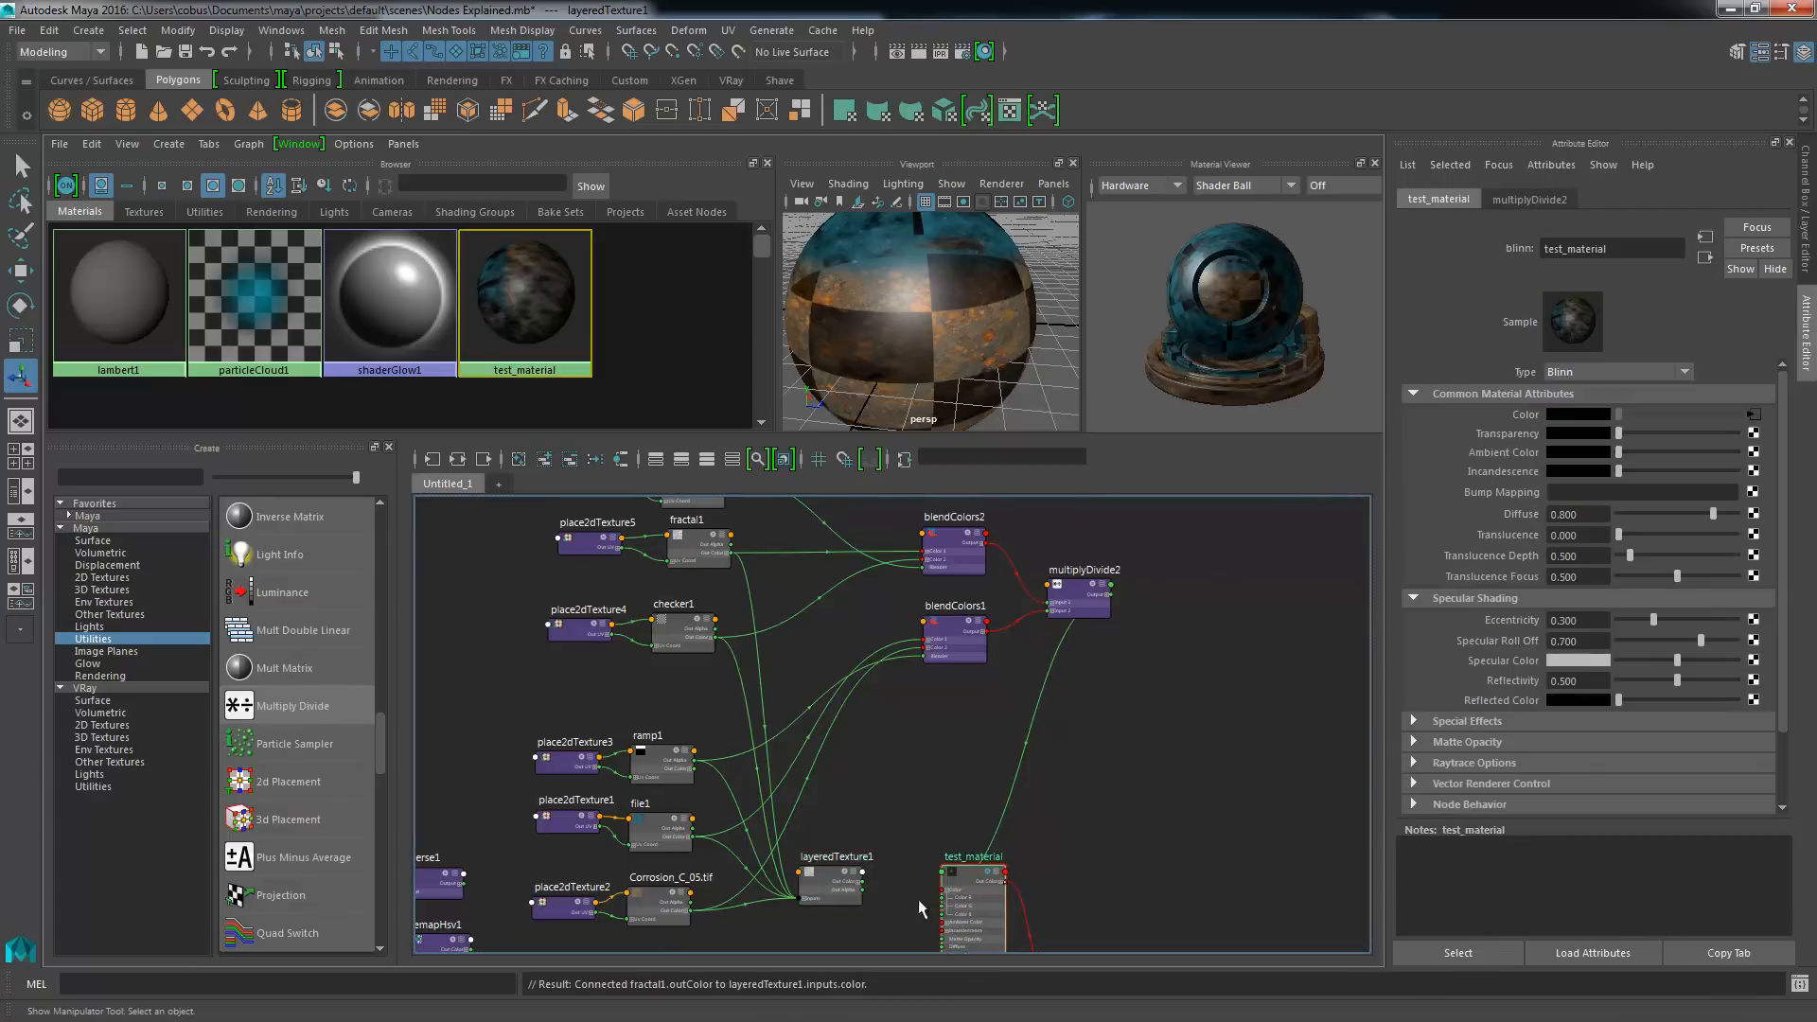
key(f)
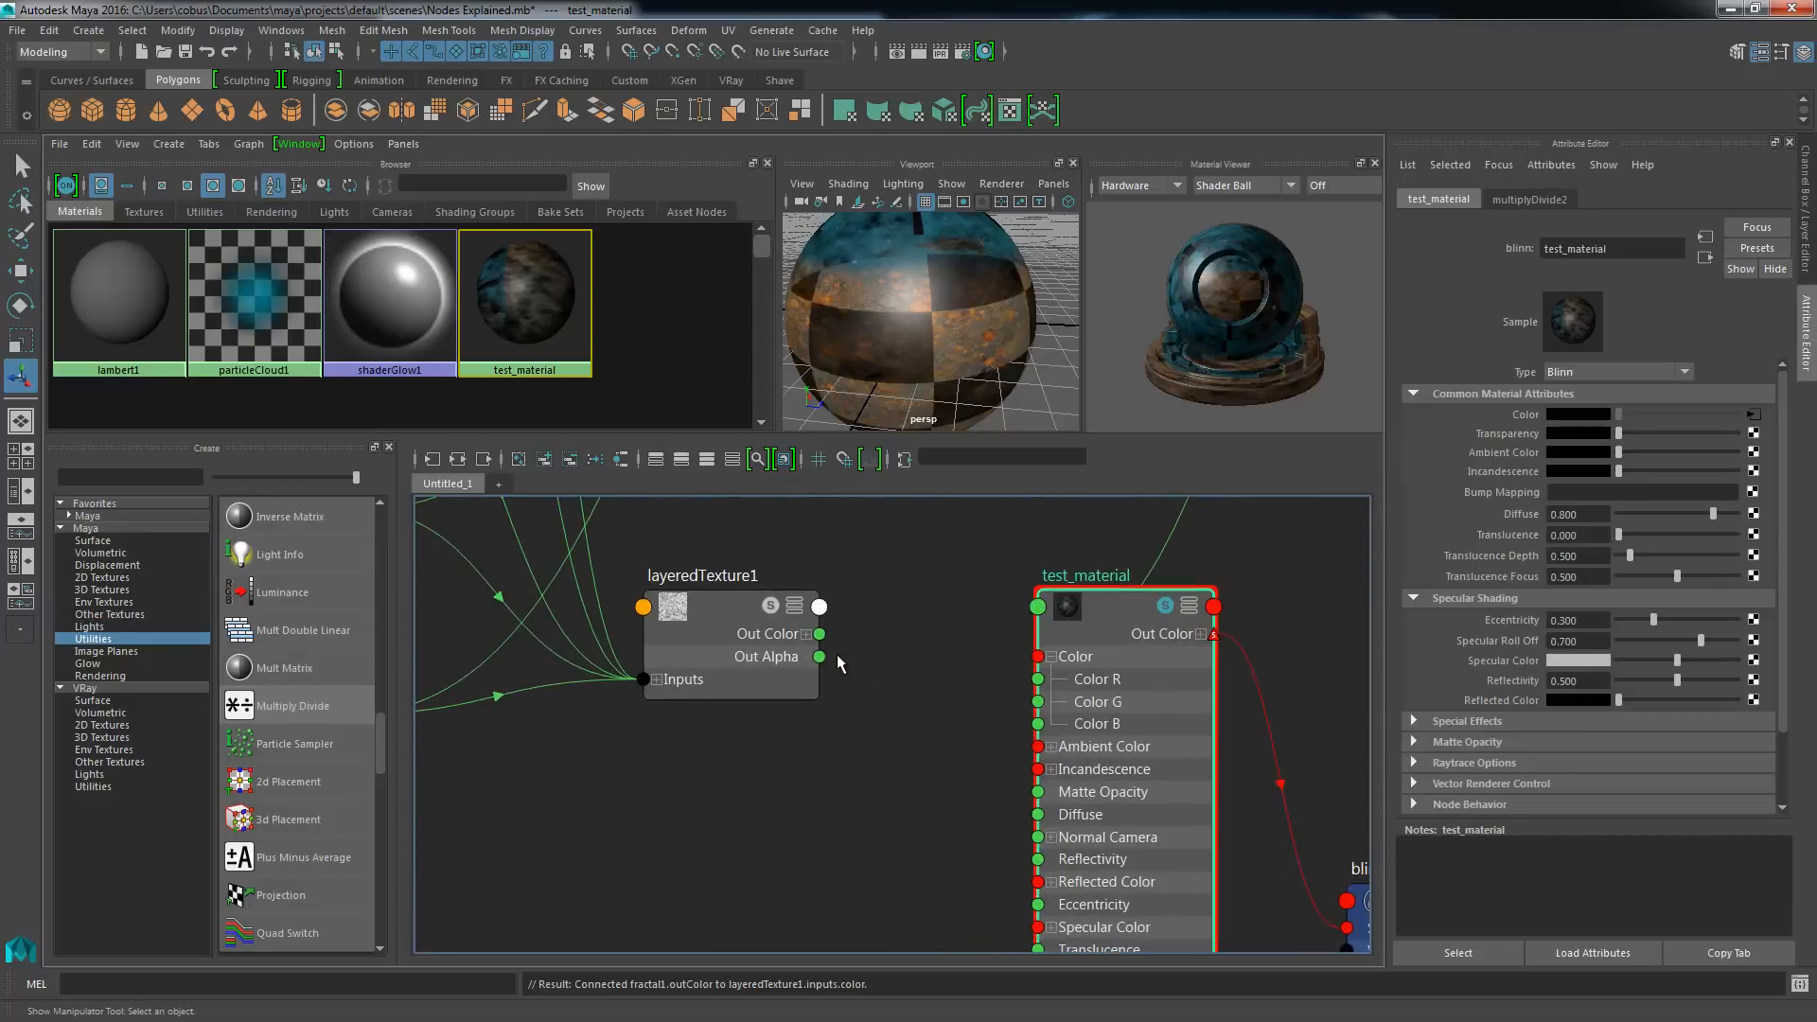
drag(819, 634, 1038, 657)
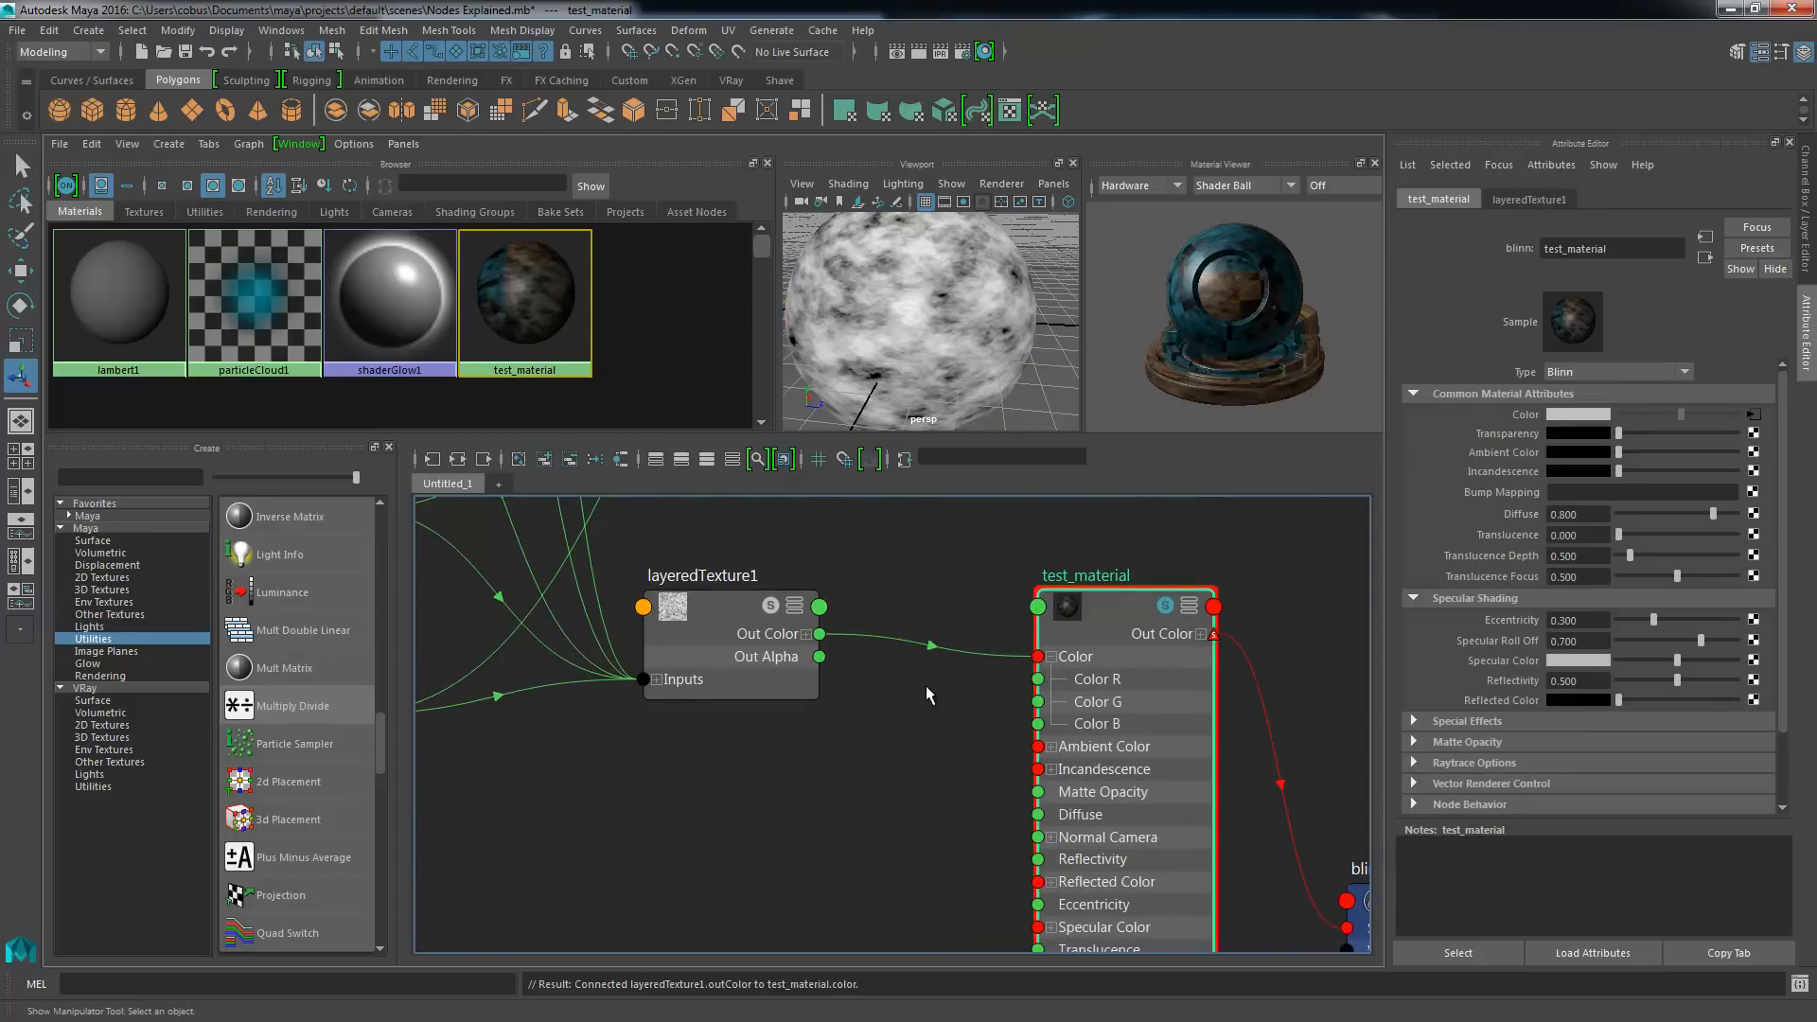
- Connect file3's Out Alpha to the Alpha of the fractal1 layer in layeredTexture1
alt+middle_drag(812, 575, 973, 683)
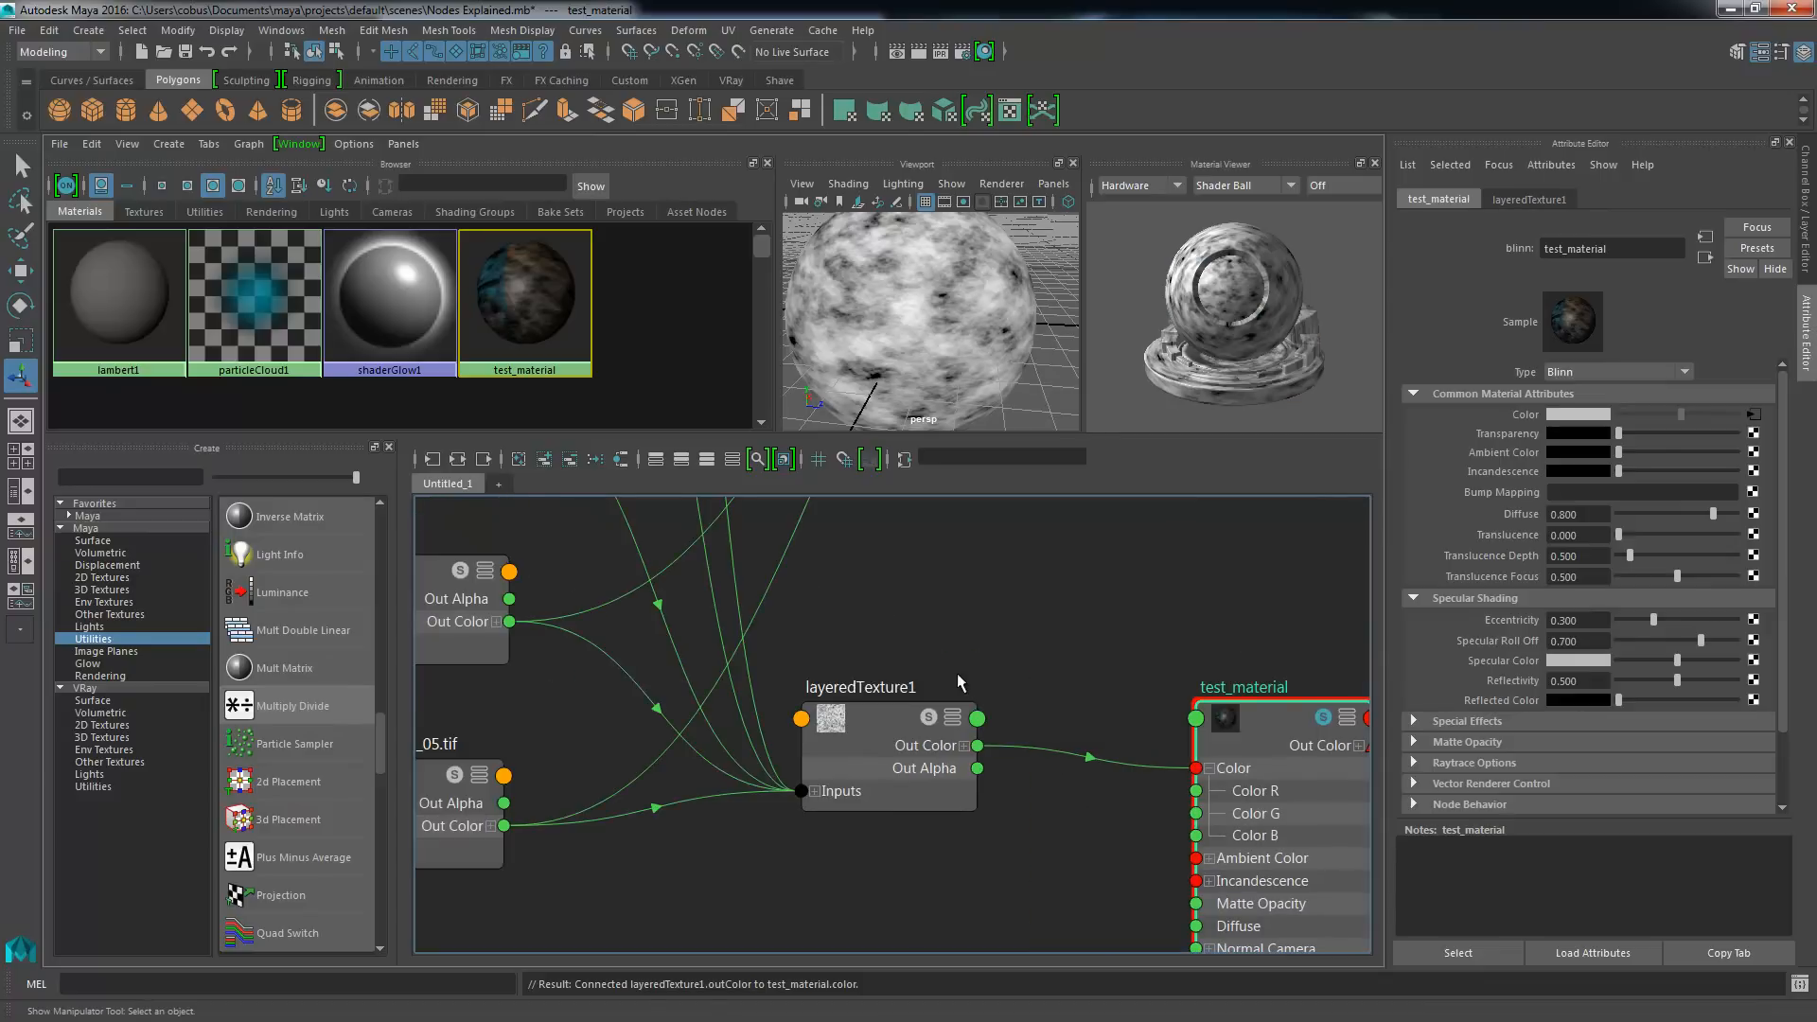
alt+right_drag(1067, 726, 949, 497)
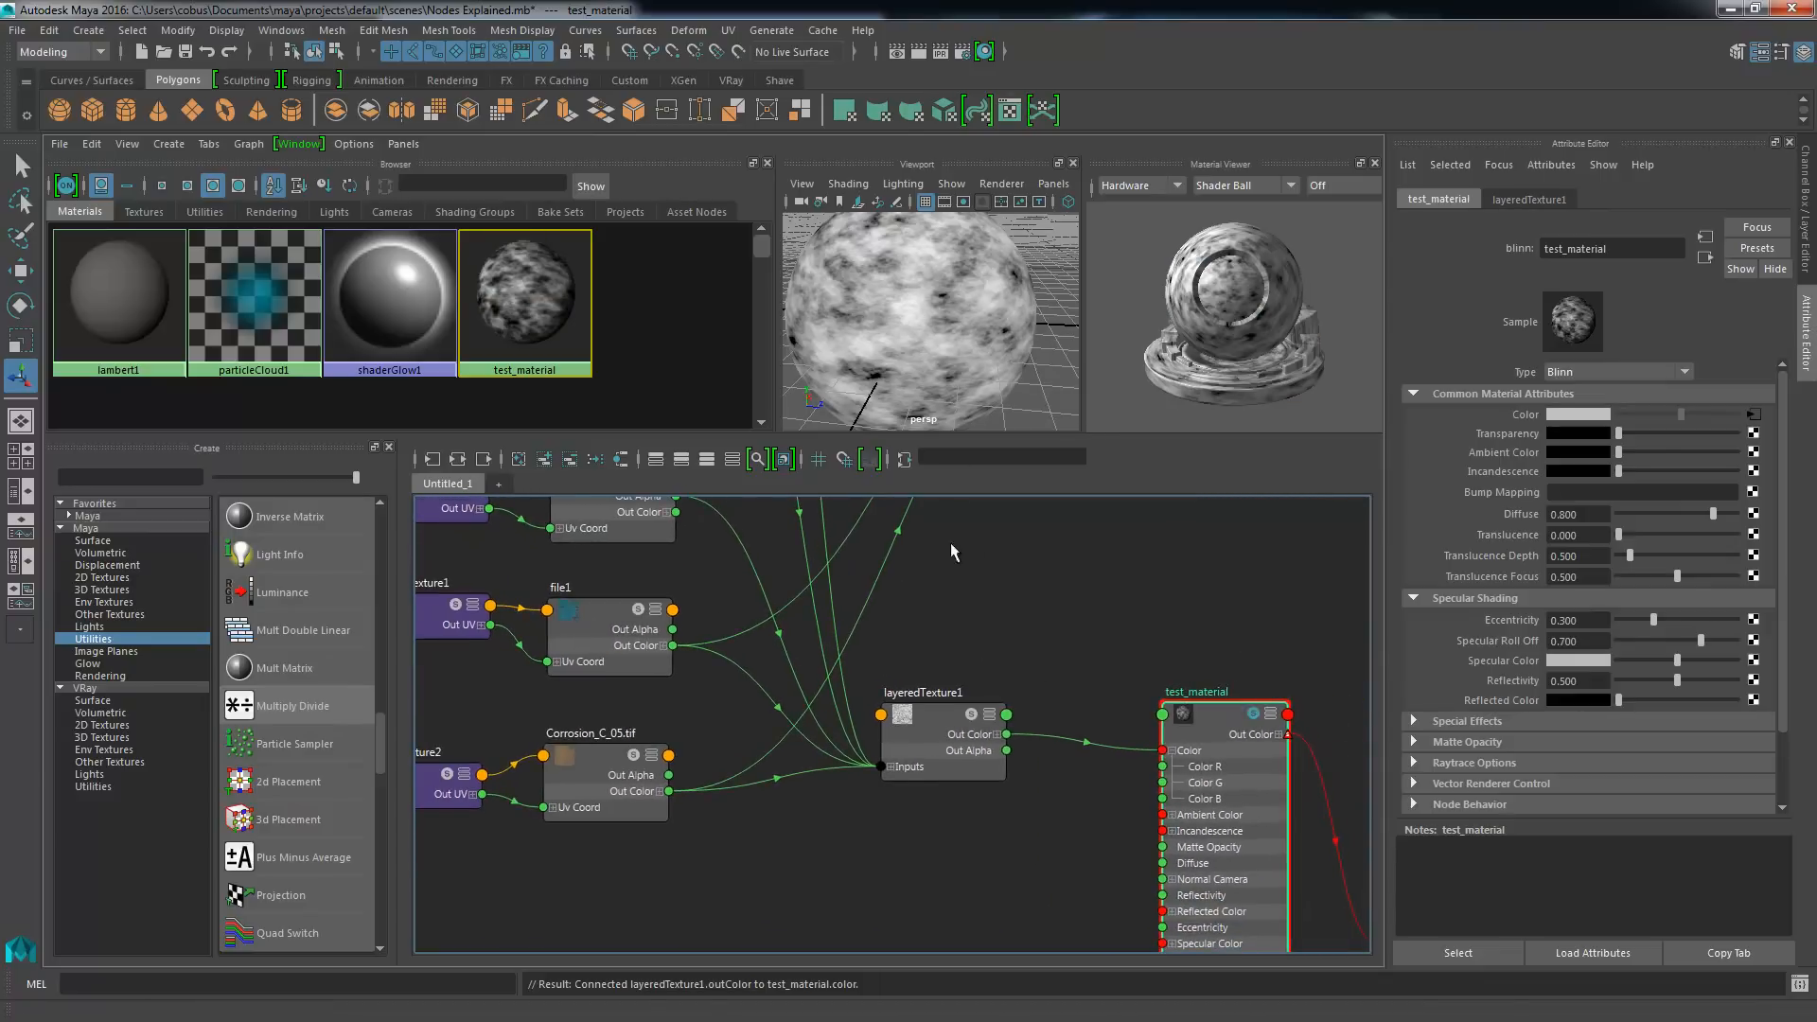
mouse_move(900, 754)
alt+middle_down()
mouse_move(934, 752)
mouse_move(1024, 844)
mouse_move(914, 738)
alt+middle_up()
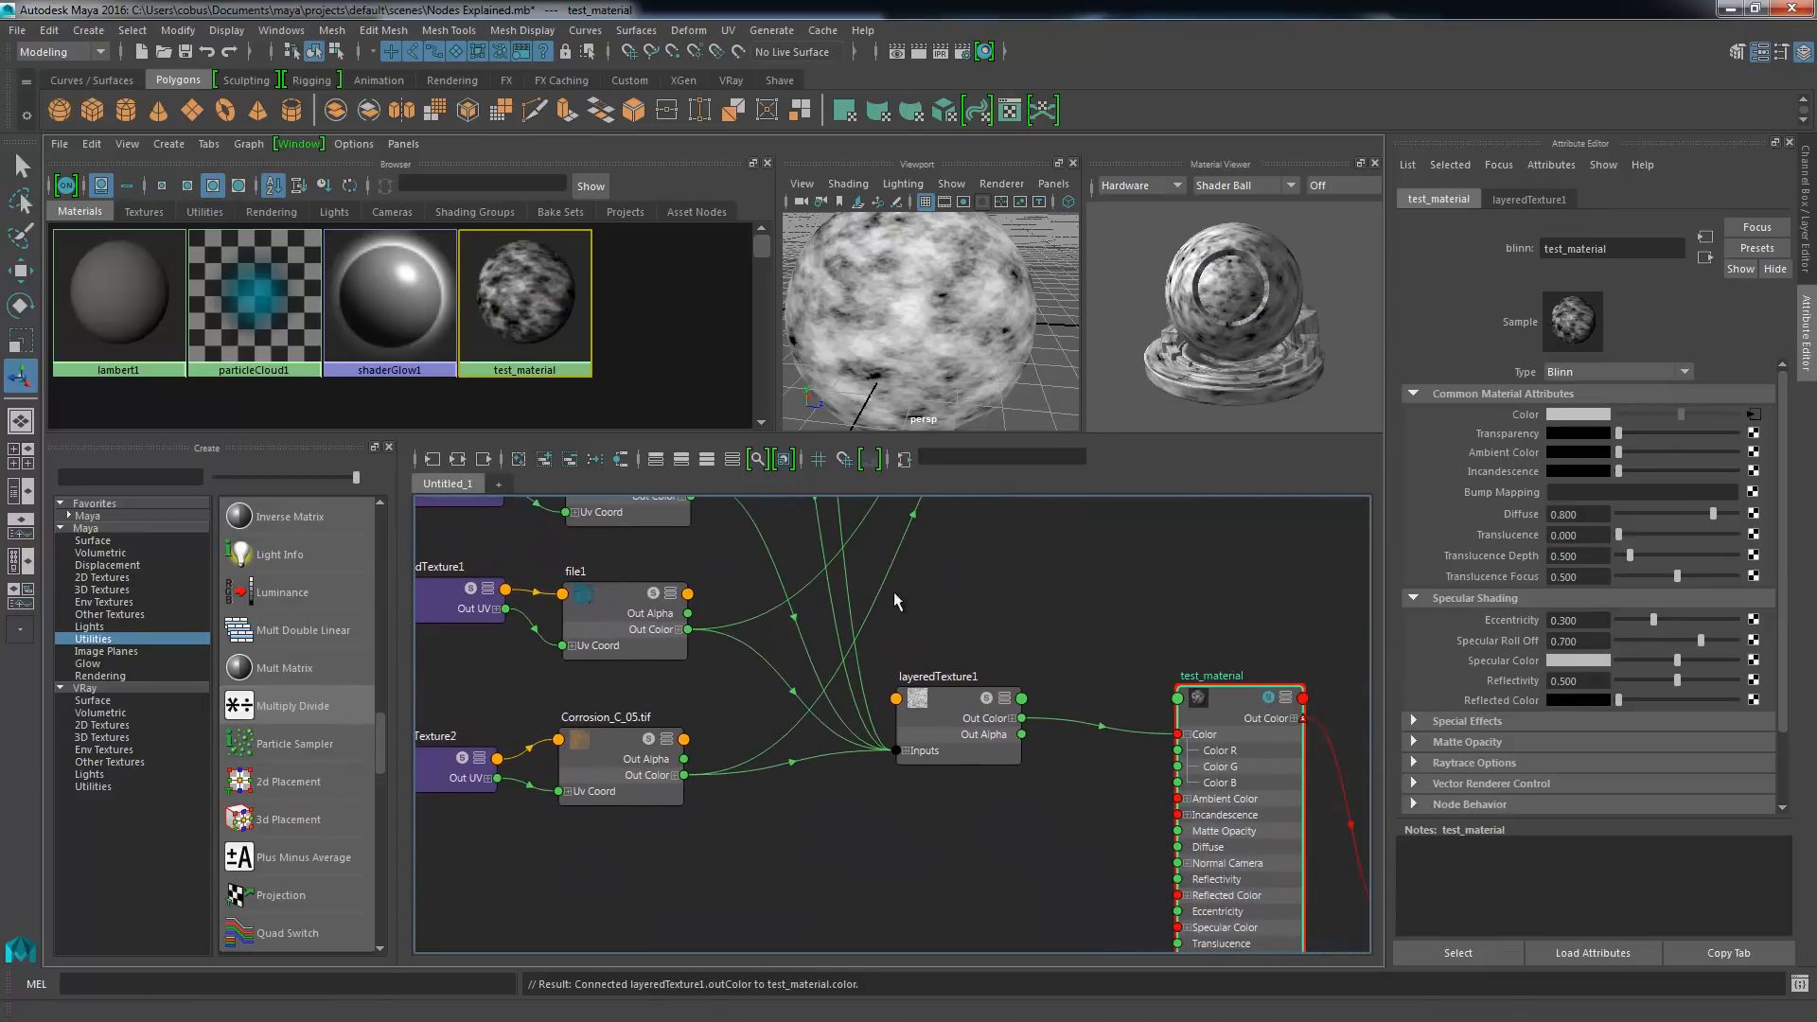
alt+right_drag(1018, 704, 838, 591)
alt+middle_drag(892, 653, 850, 644)
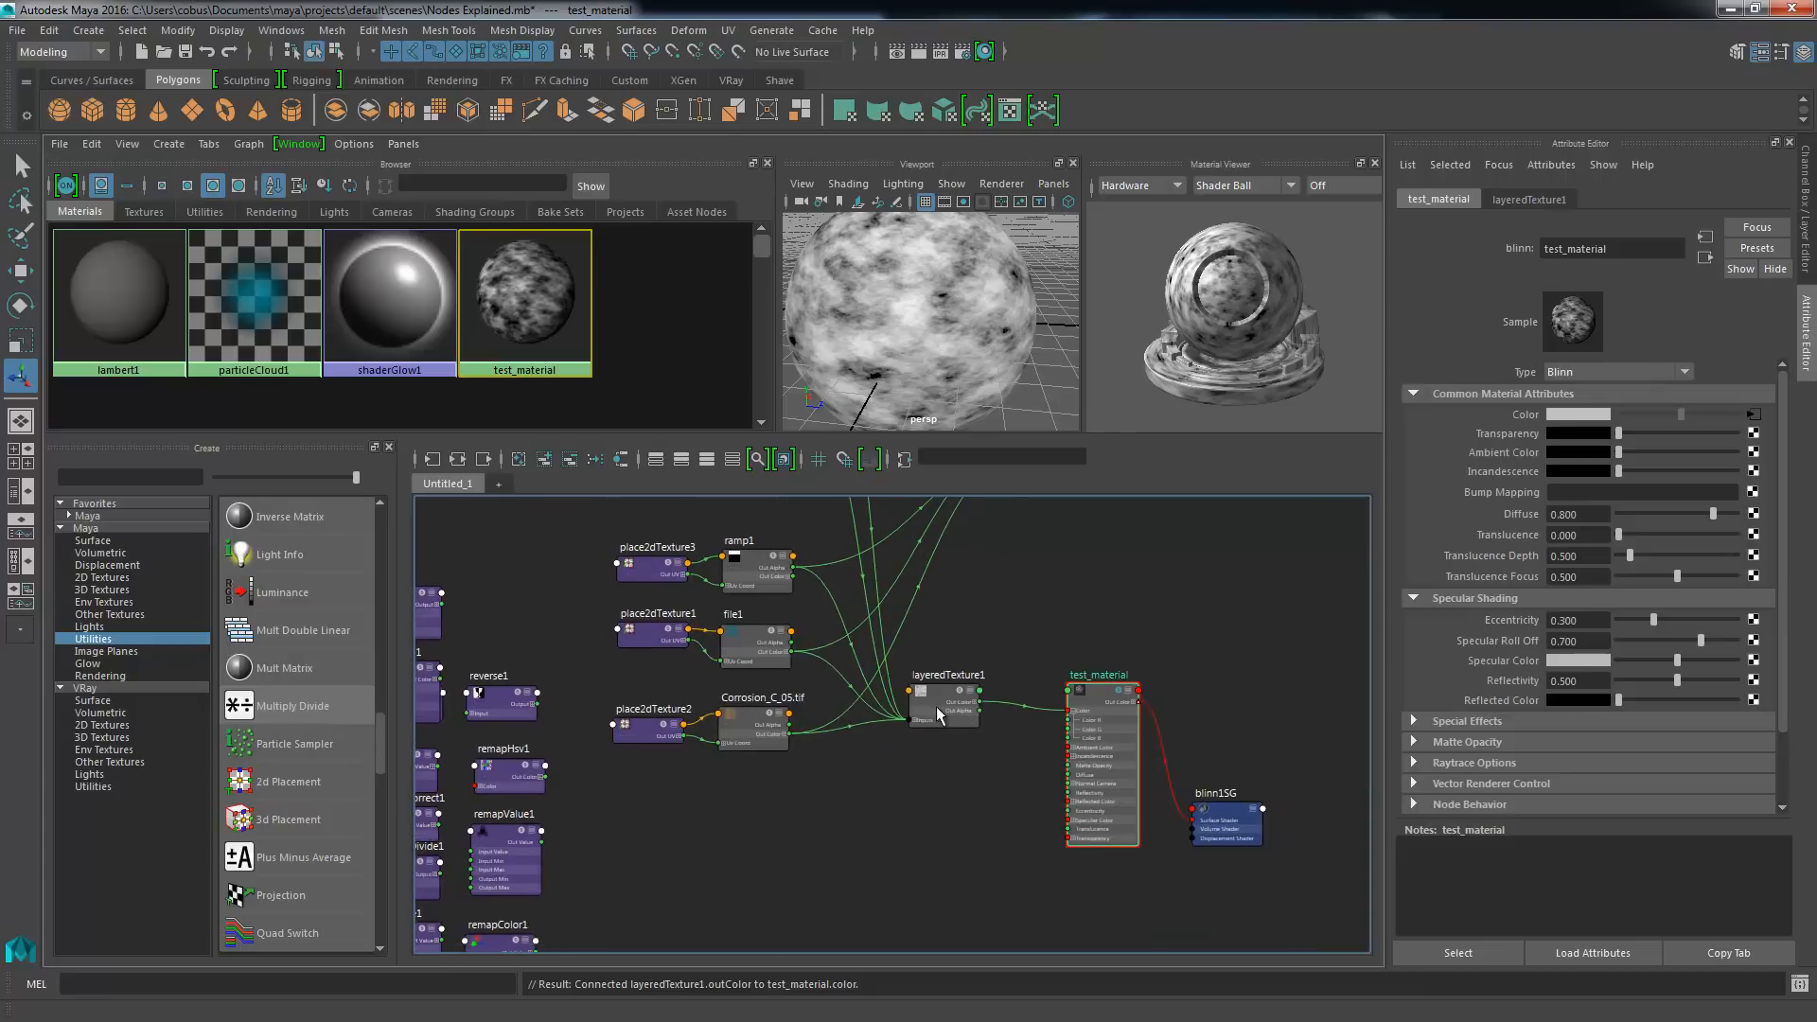
click(937, 711)
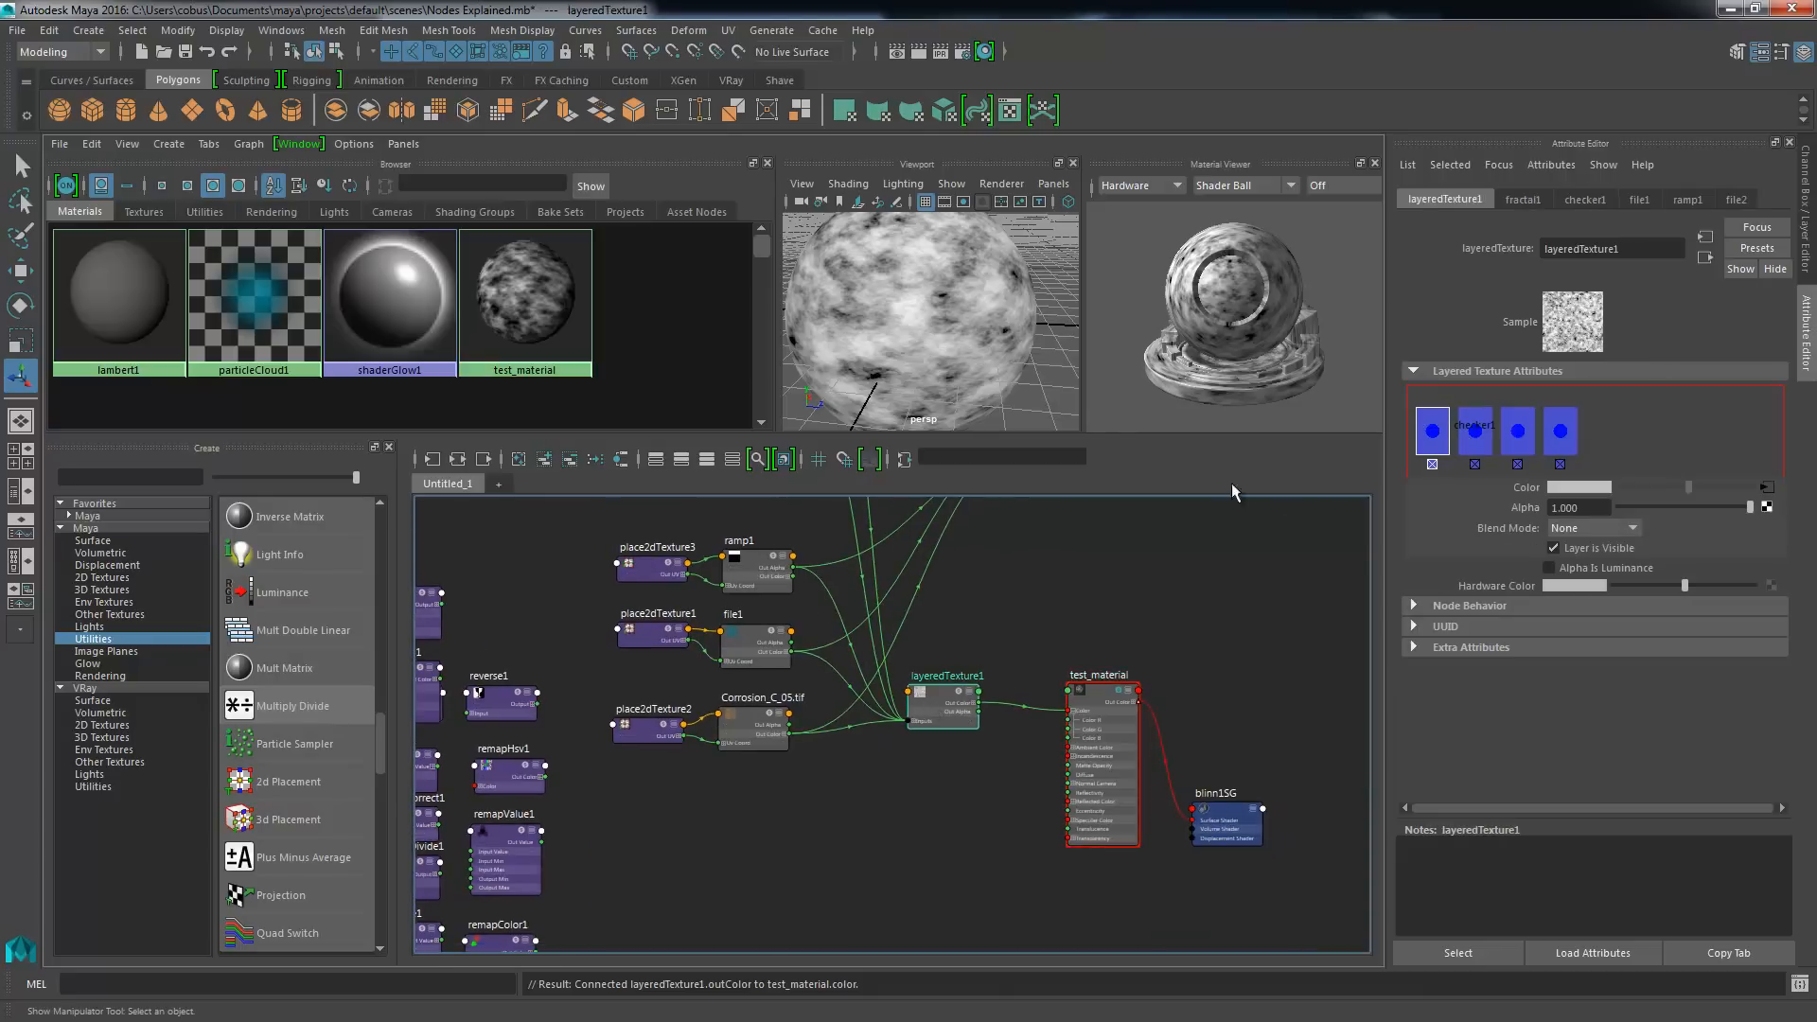
alt+middle_drag(937, 591, 889, 716)
alt+middle_drag(881, 619, 913, 628)
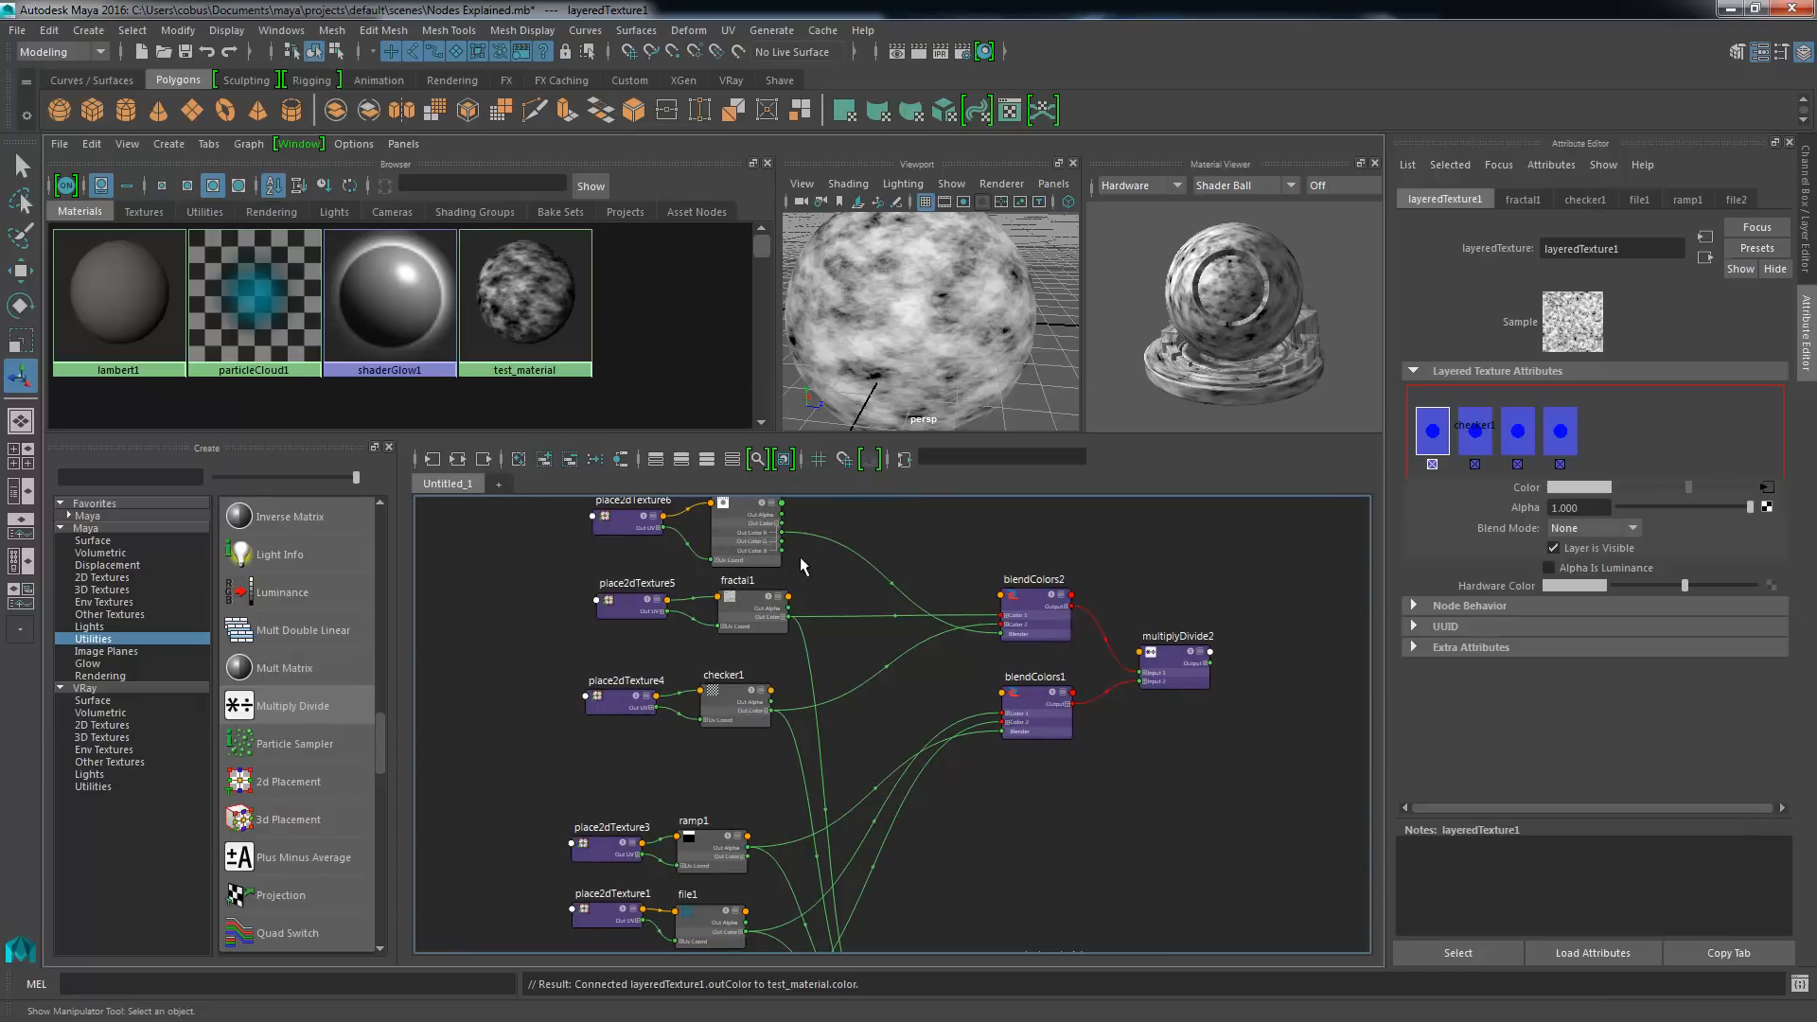
scroll(800, 565, up, 6)
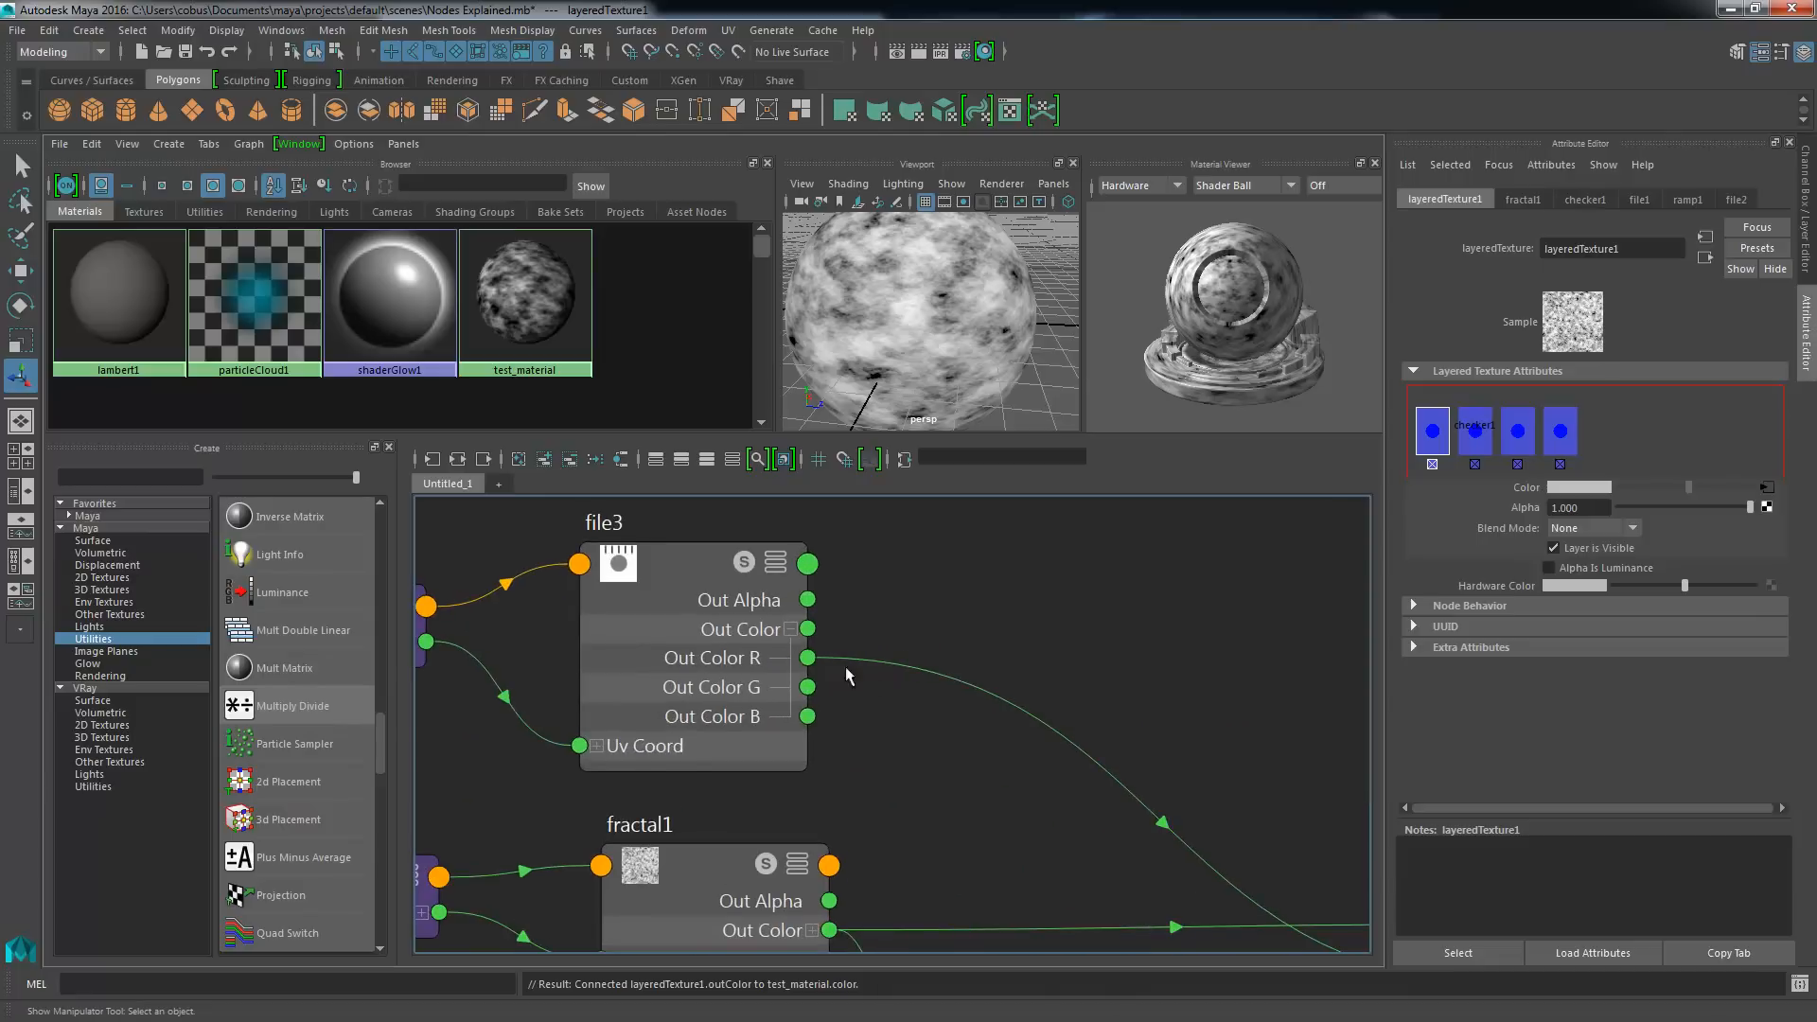
middle_drag(926, 642, 986, 575)
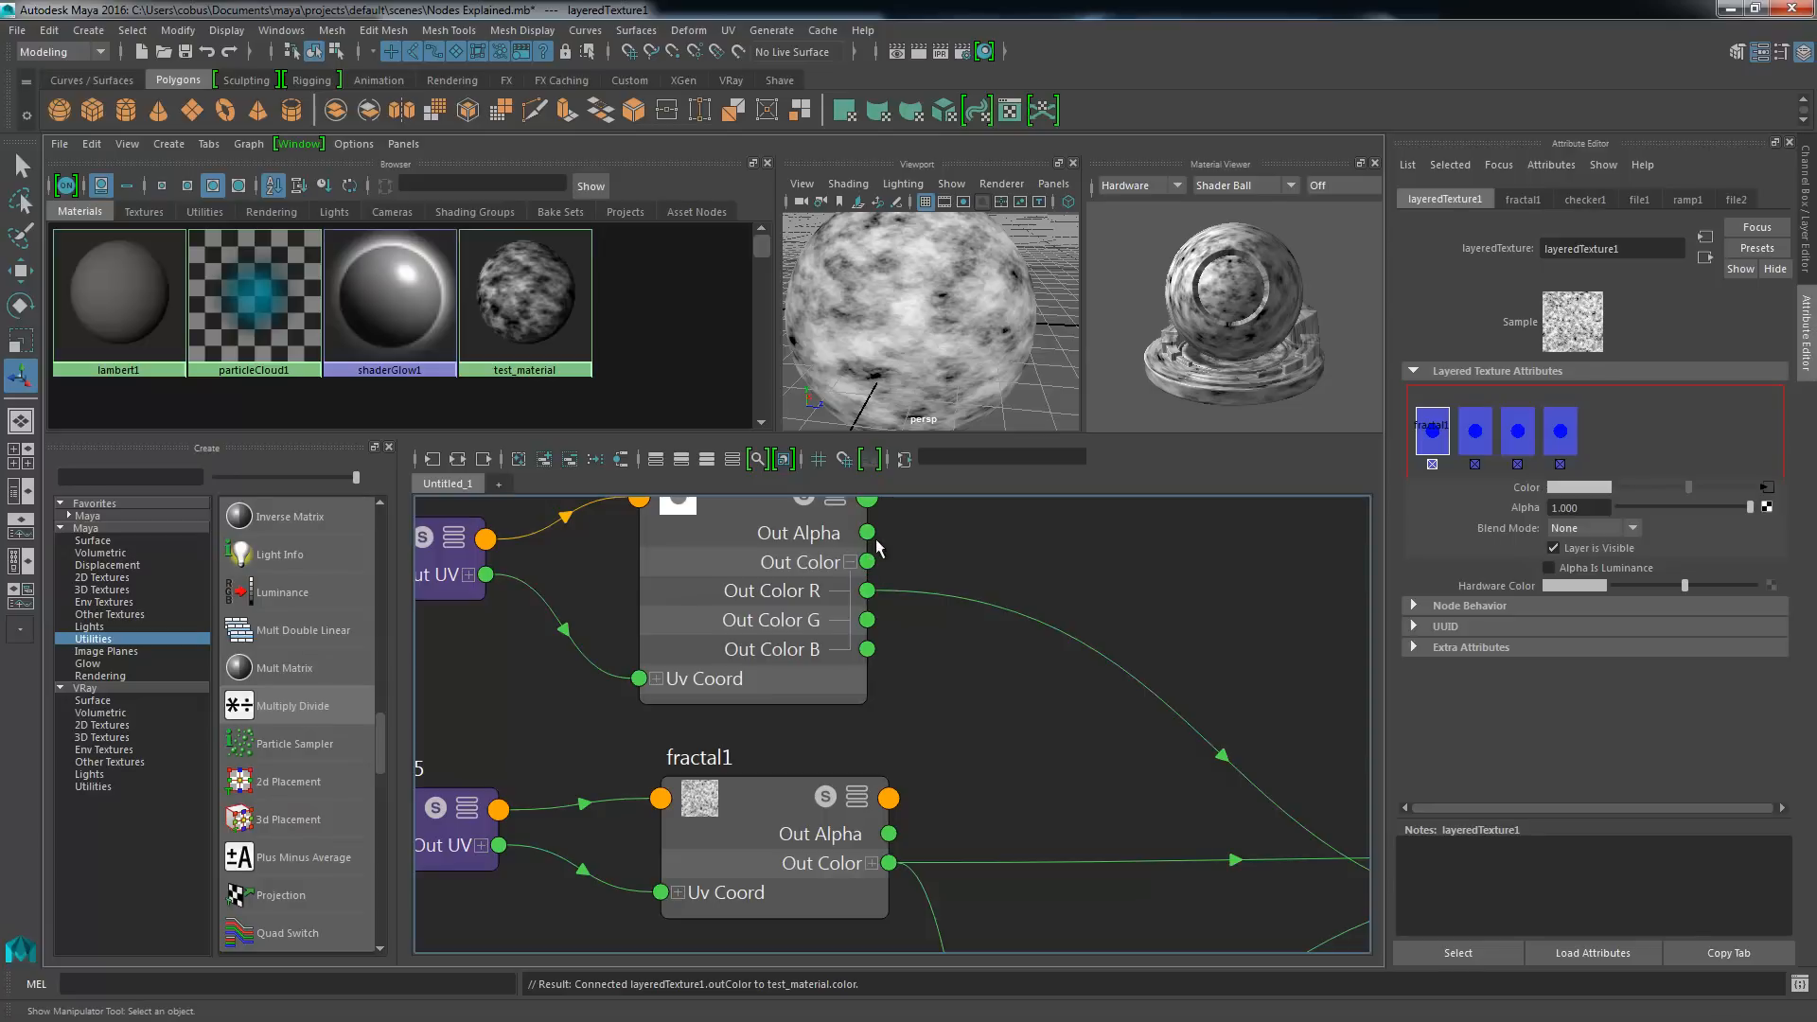
middle_drag(779, 531, 1513, 507)
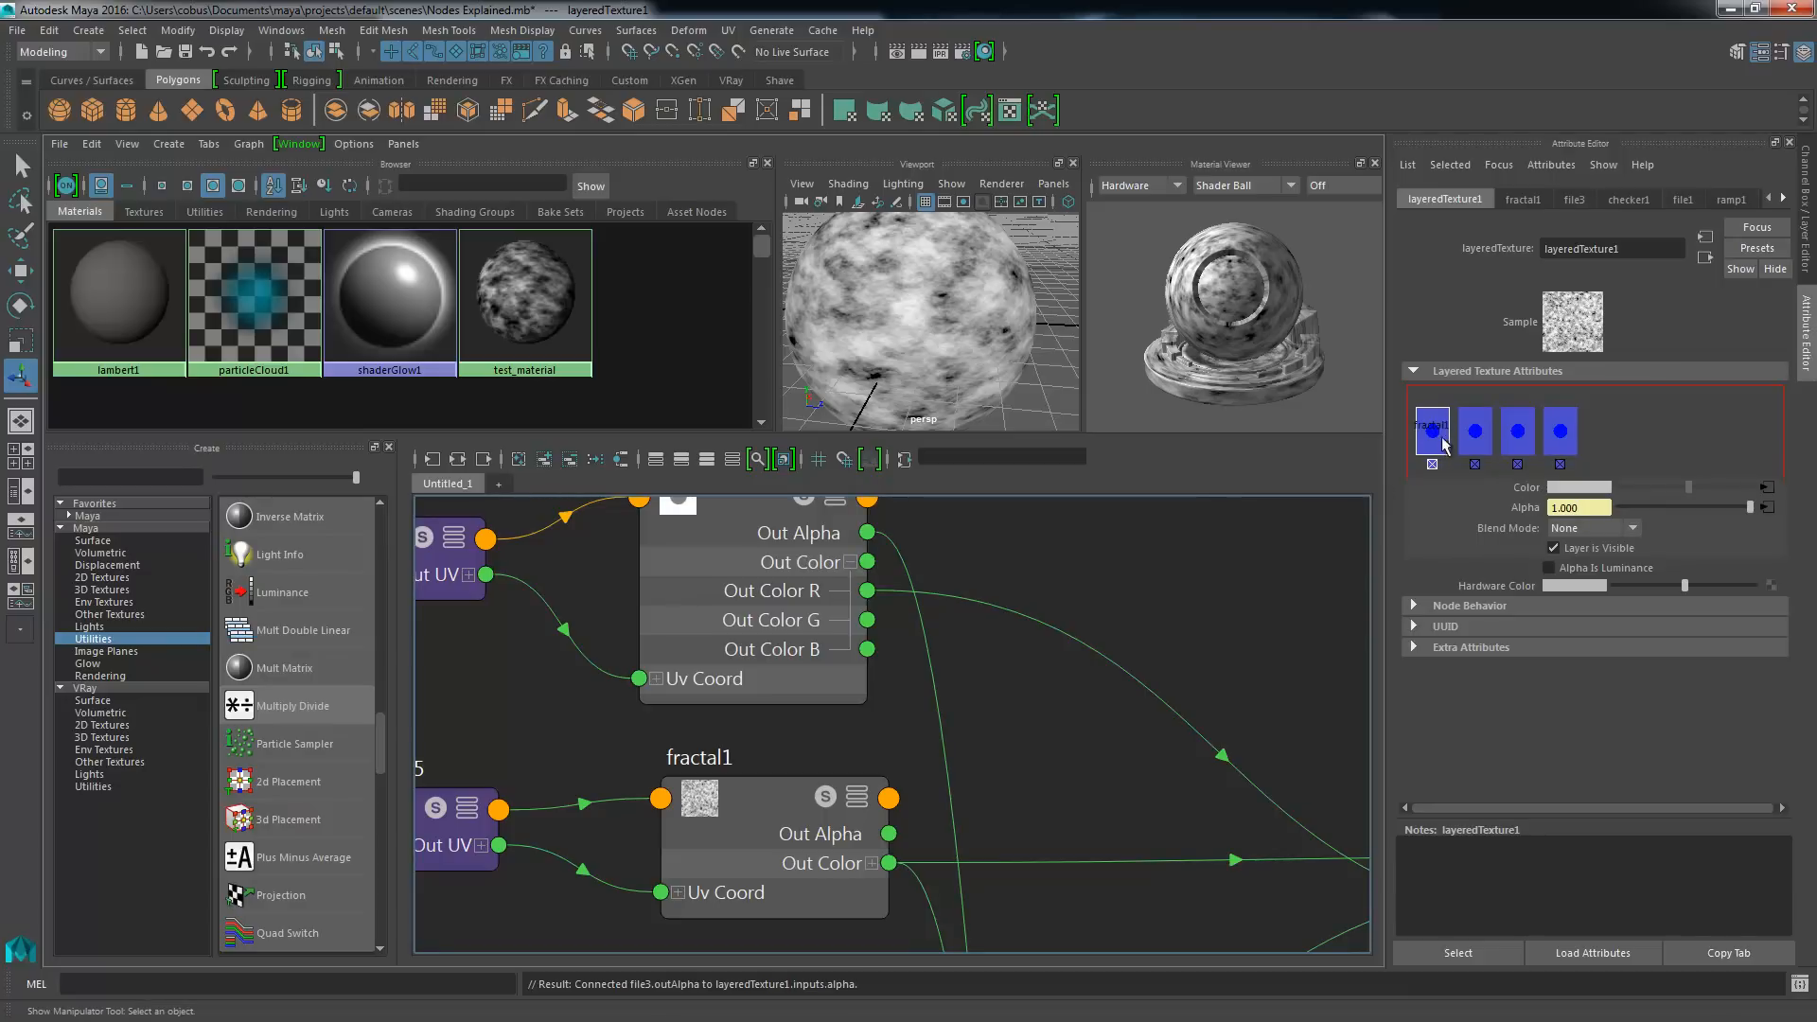
- Solo layeredTexture1 in the material preview and set the fractal1 layer's blend mode to Over
alt+right_drag(988, 699, 935, 699)
alt+middle_drag(935, 699, 884, 548)
alt+middle_drag(1042, 816, 885, 326)
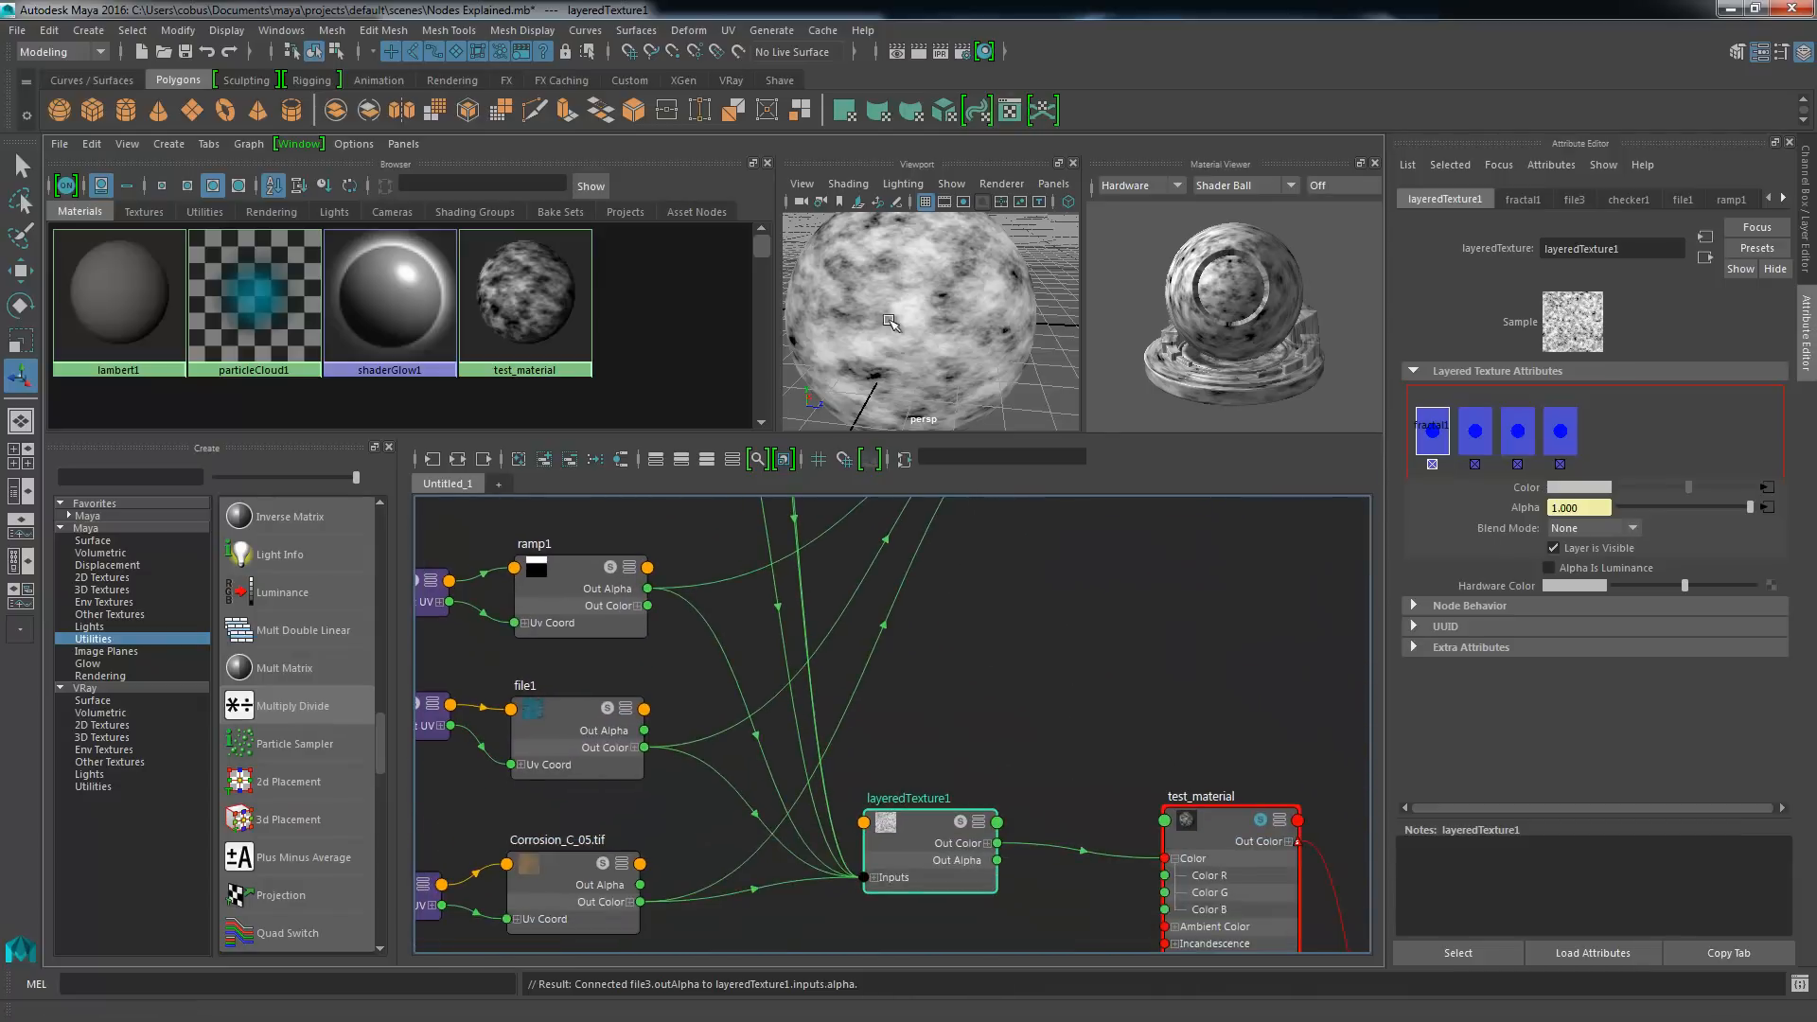
drag(963, 835, 965, 835)
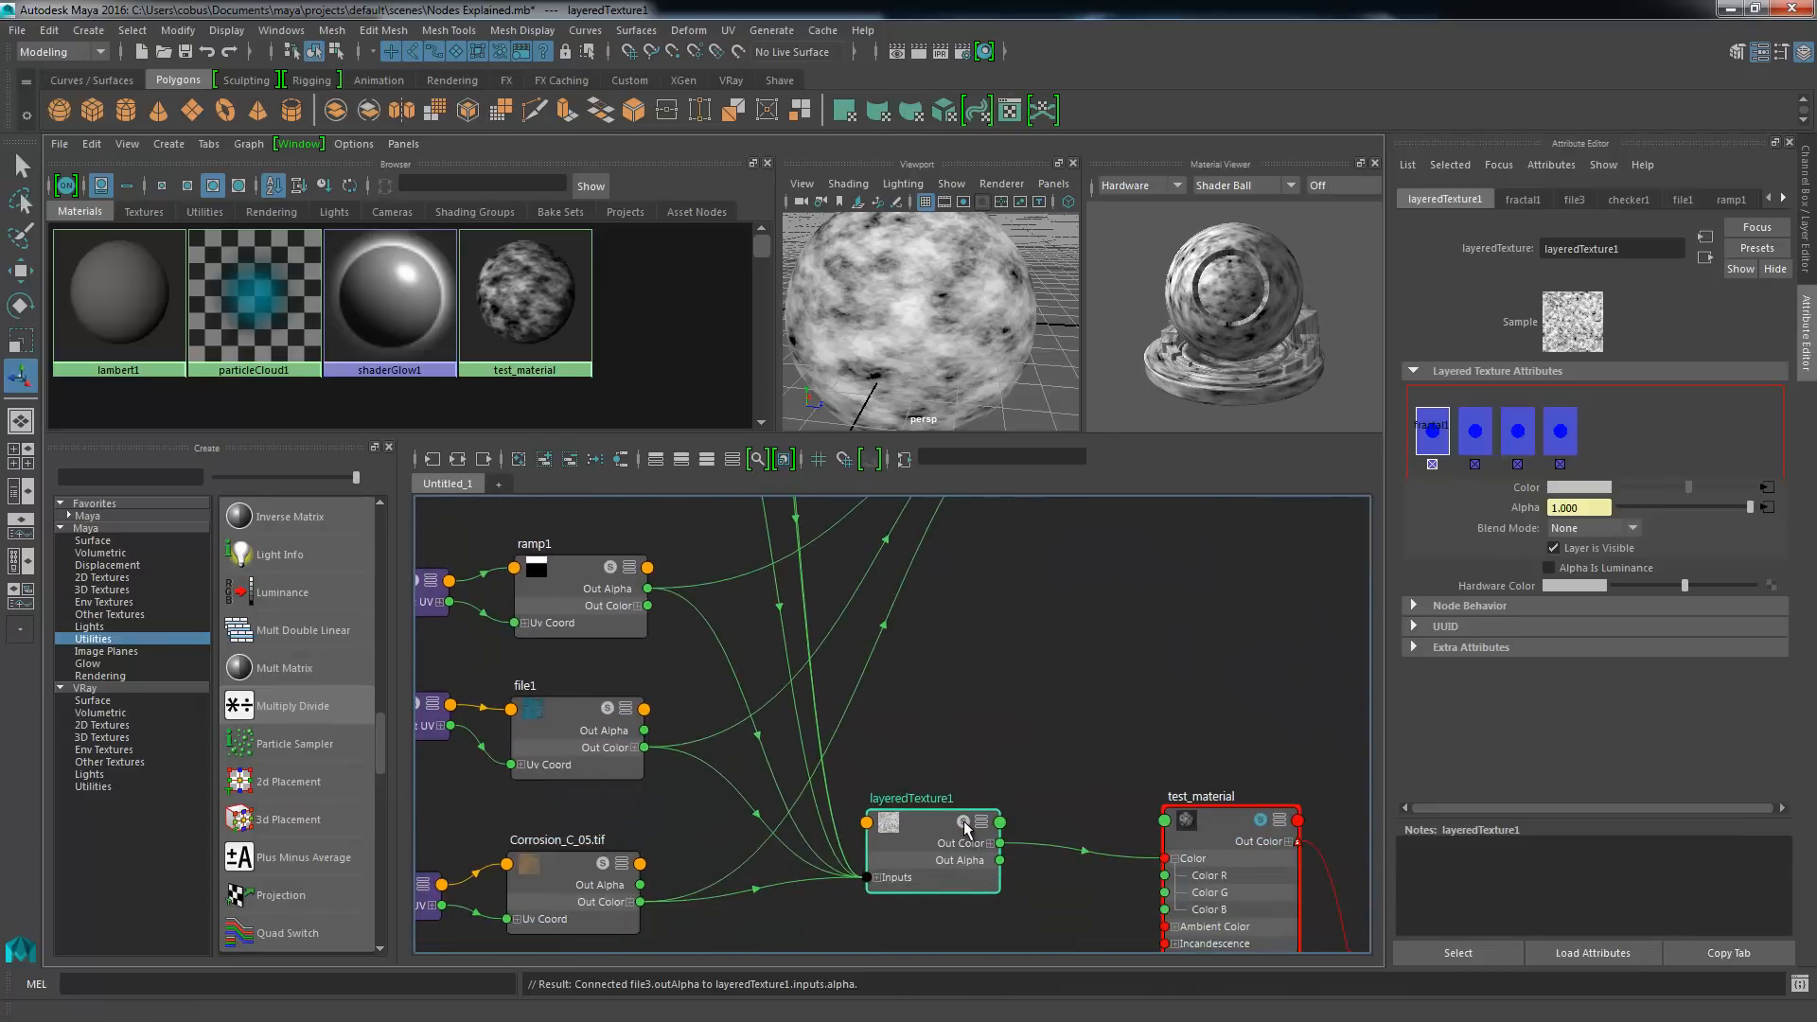
click(965, 829)
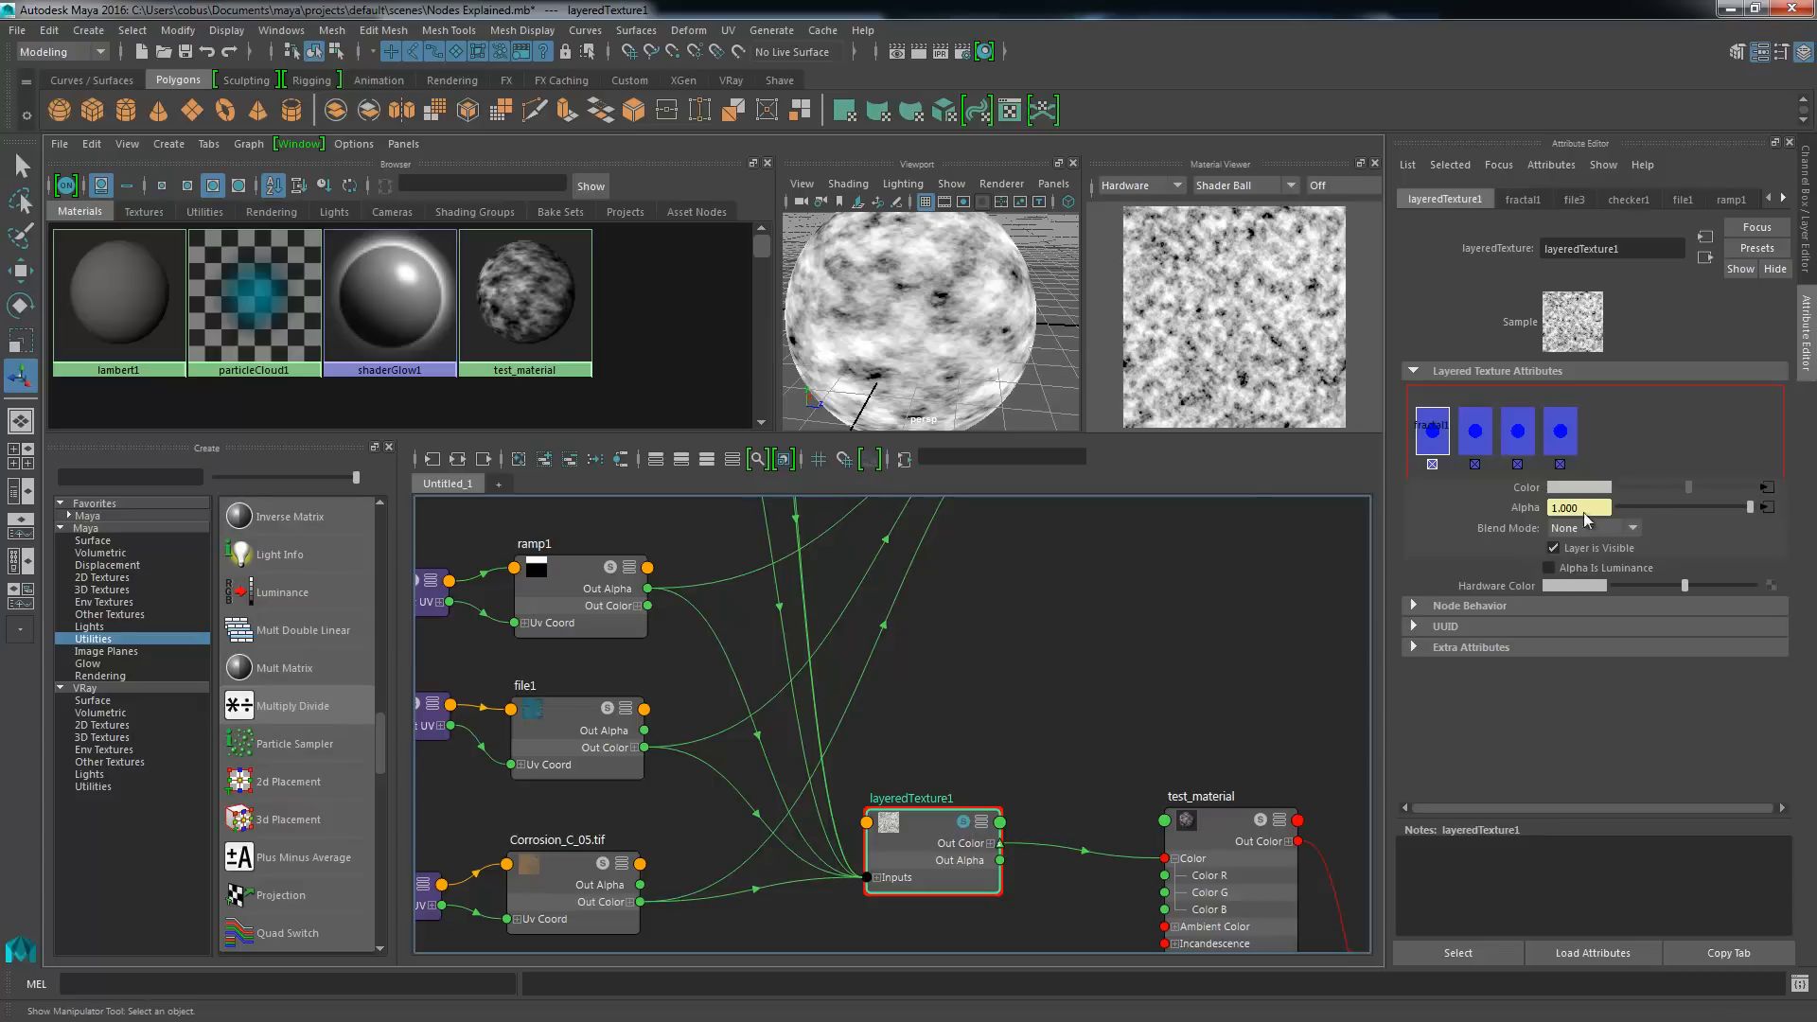
click(1630, 528)
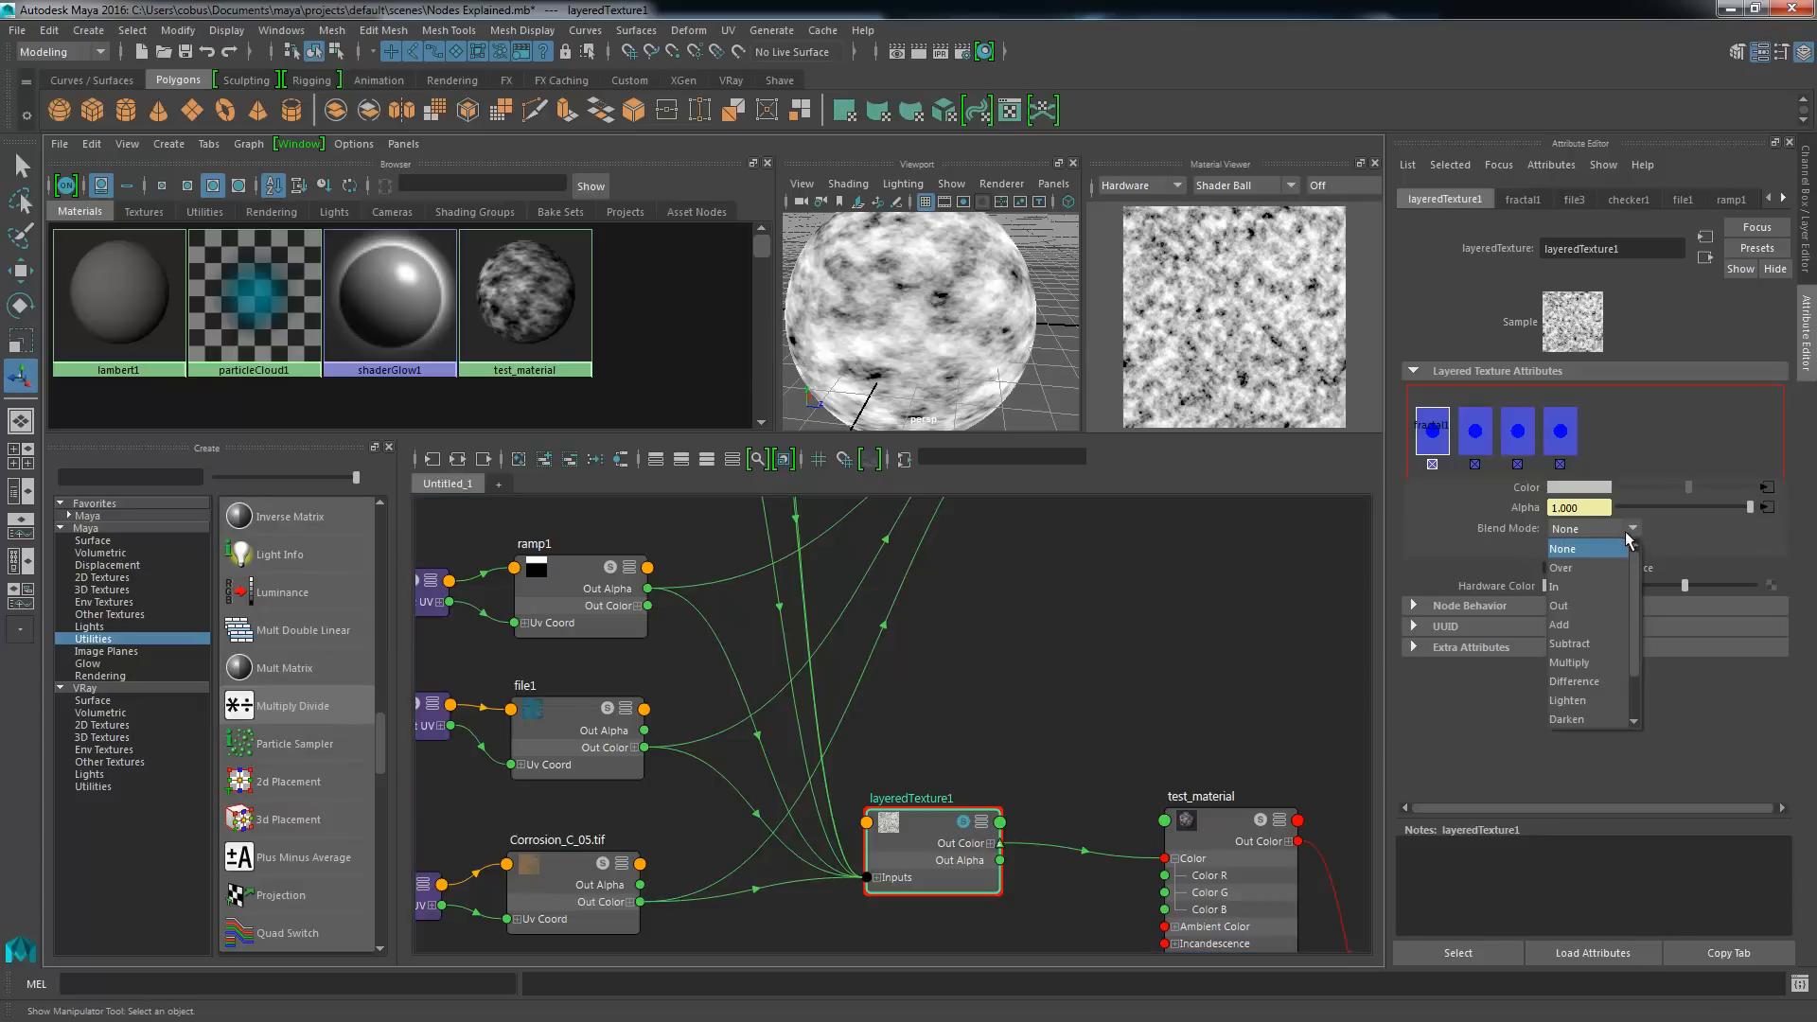
click(1599, 558)
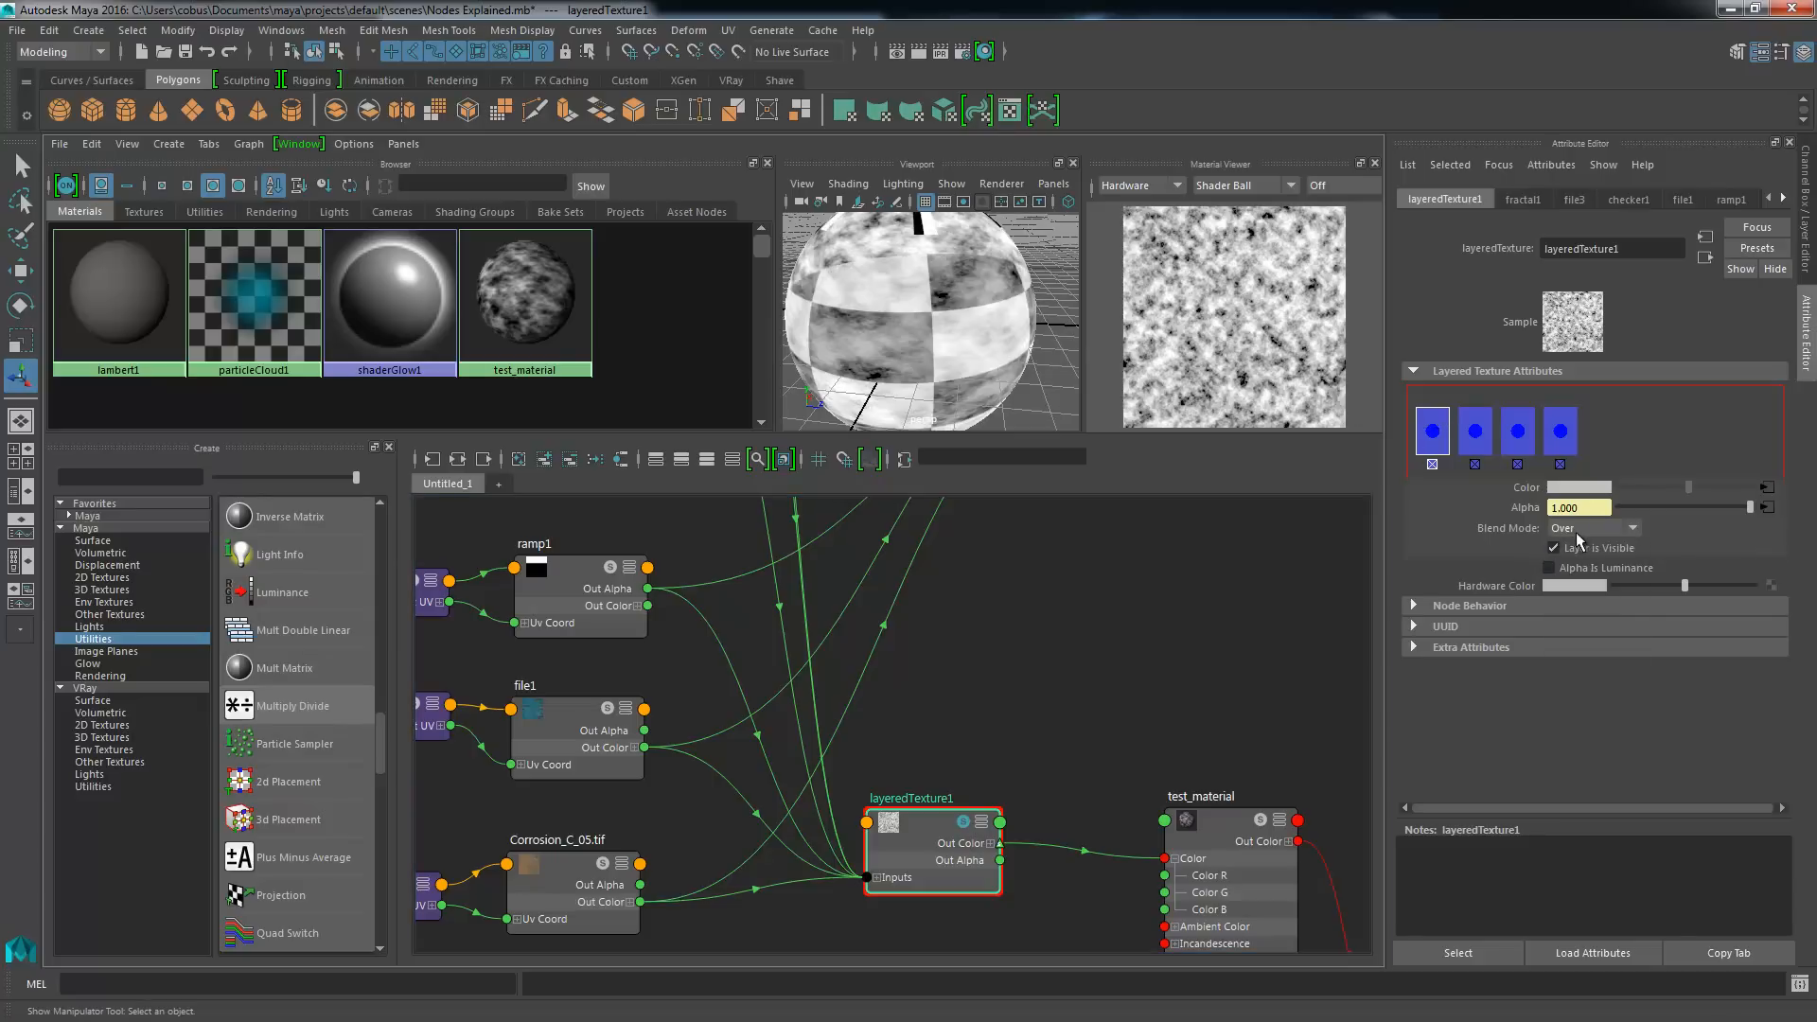
- Examine the layered result around the sphere and compare the color, alpha and blend mode of layeredTexture1's second and third layers
alt+drag(927, 302, 863, 272)
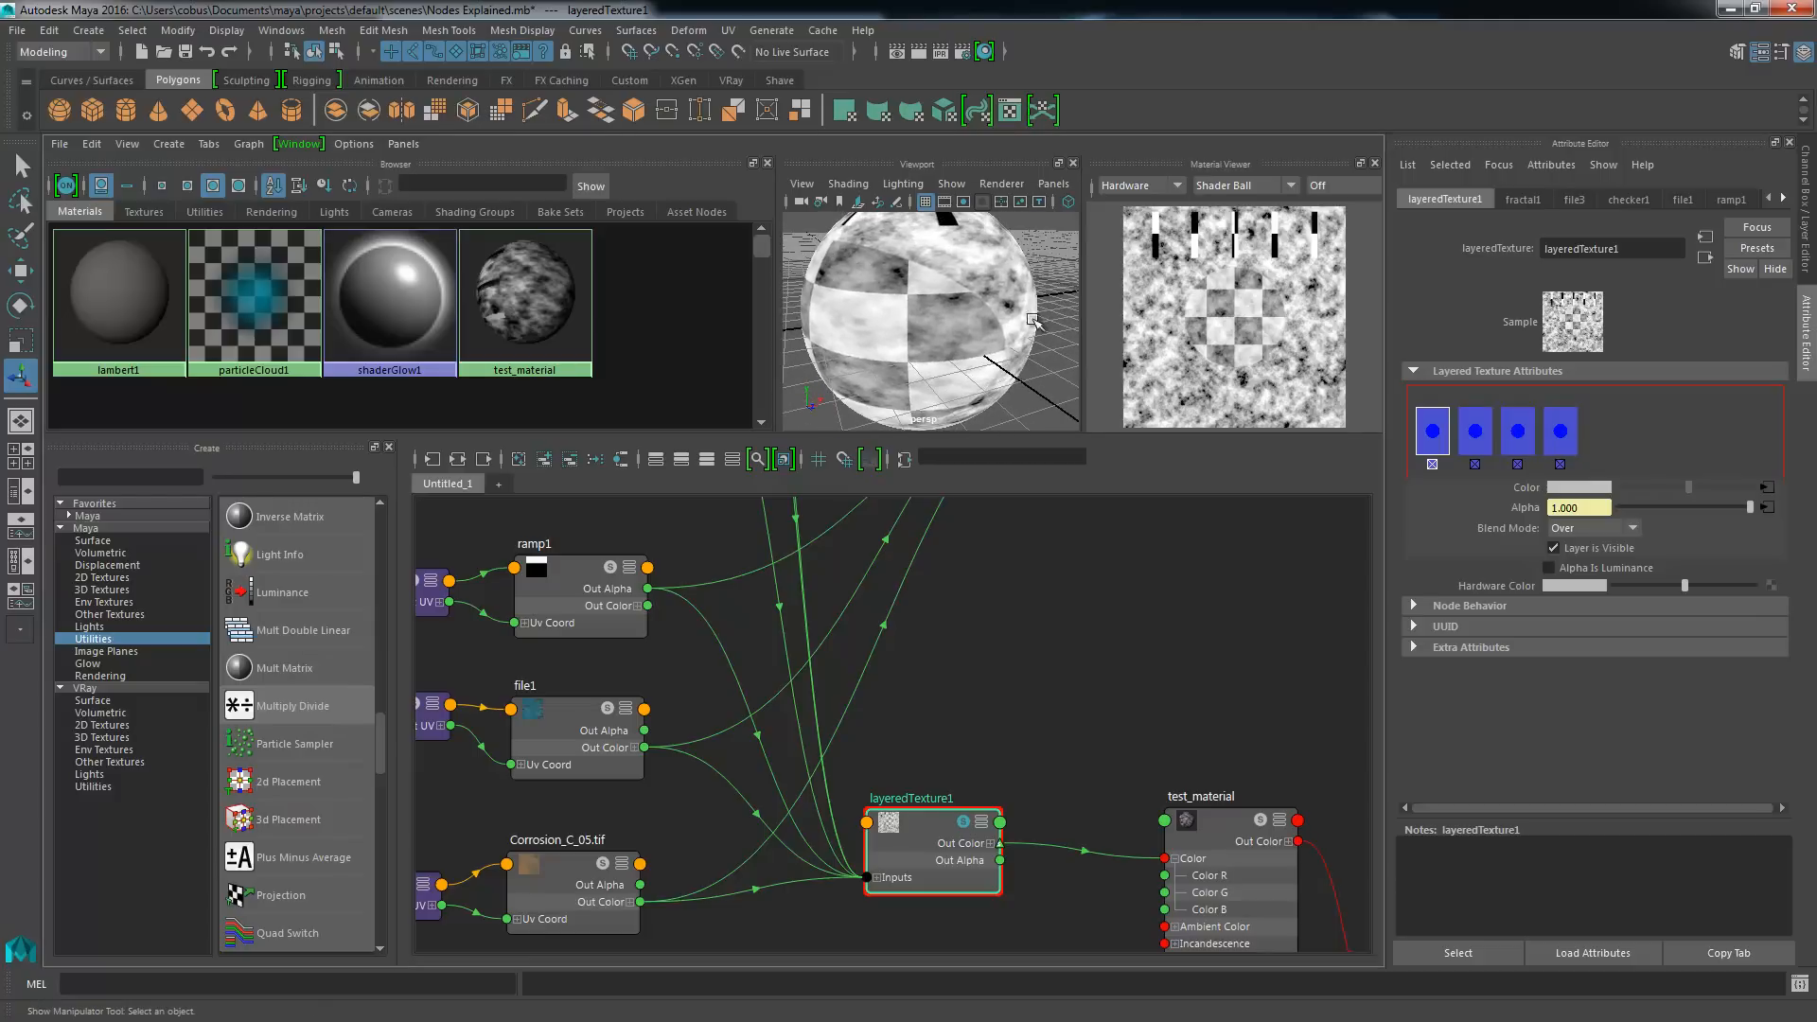
alt+drag(890, 358, 861, 383)
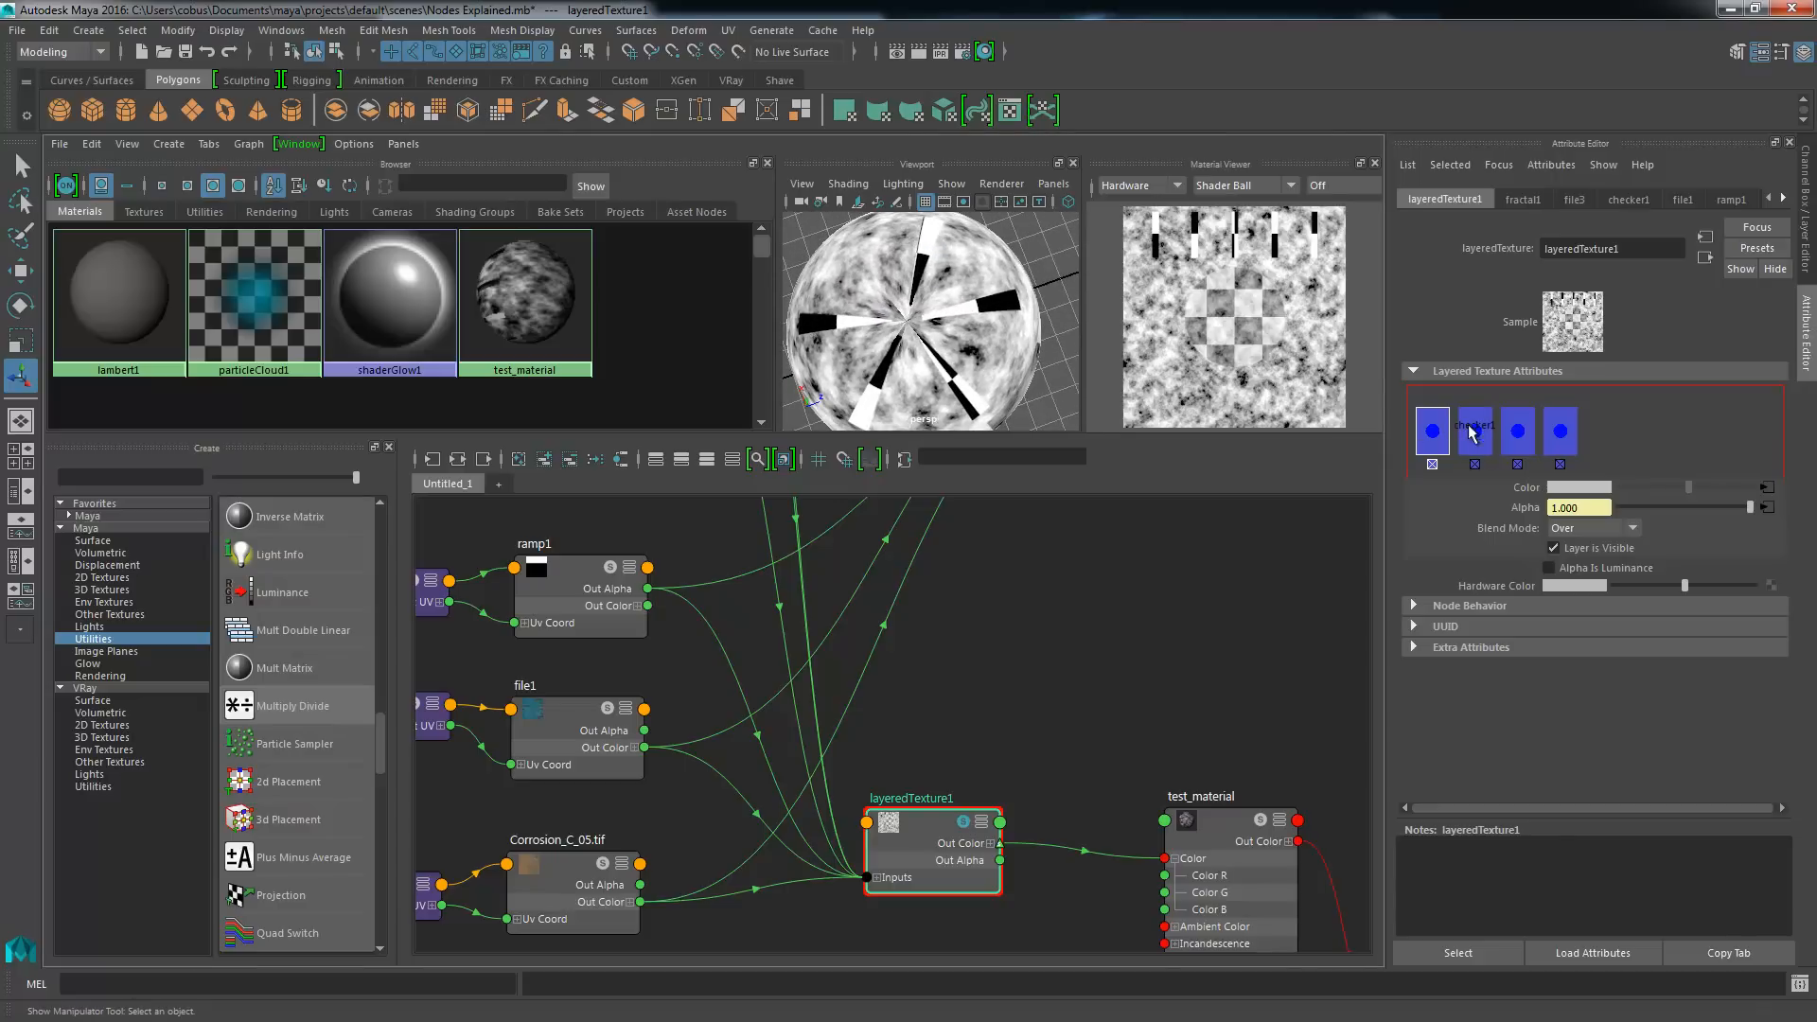
alt+drag(1010, 386, 913, 270)
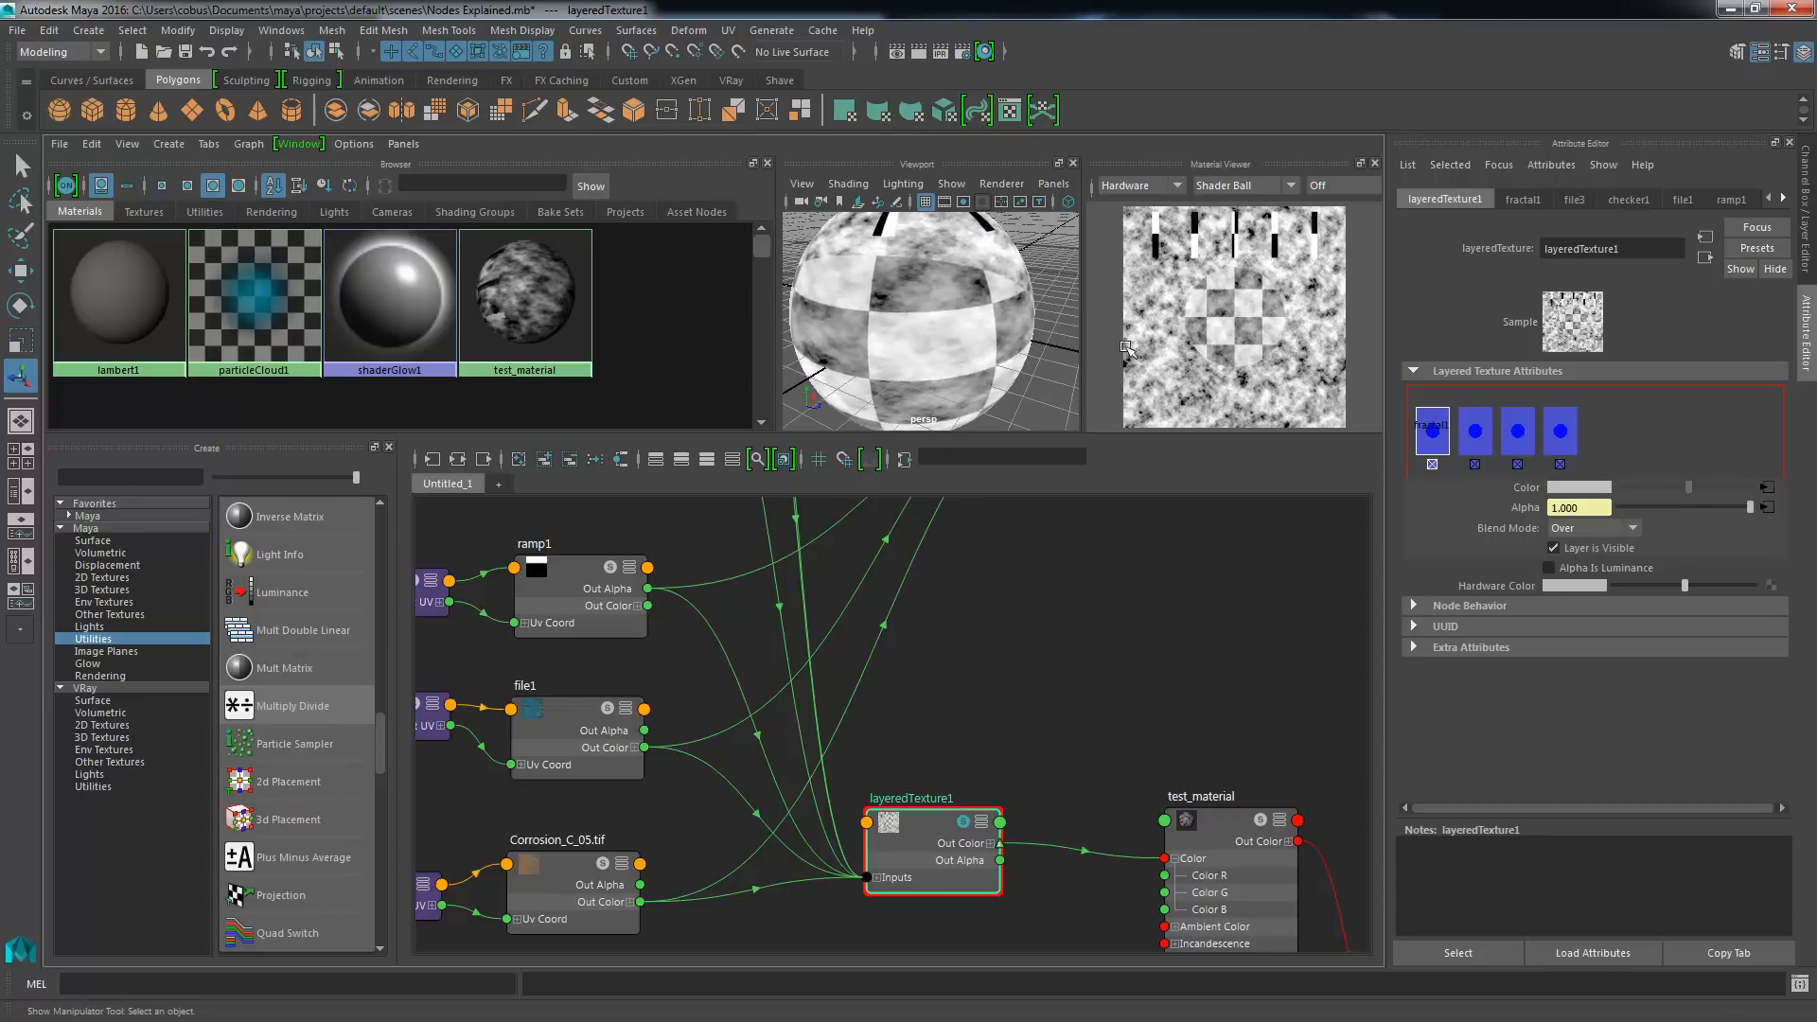
click(1479, 437)
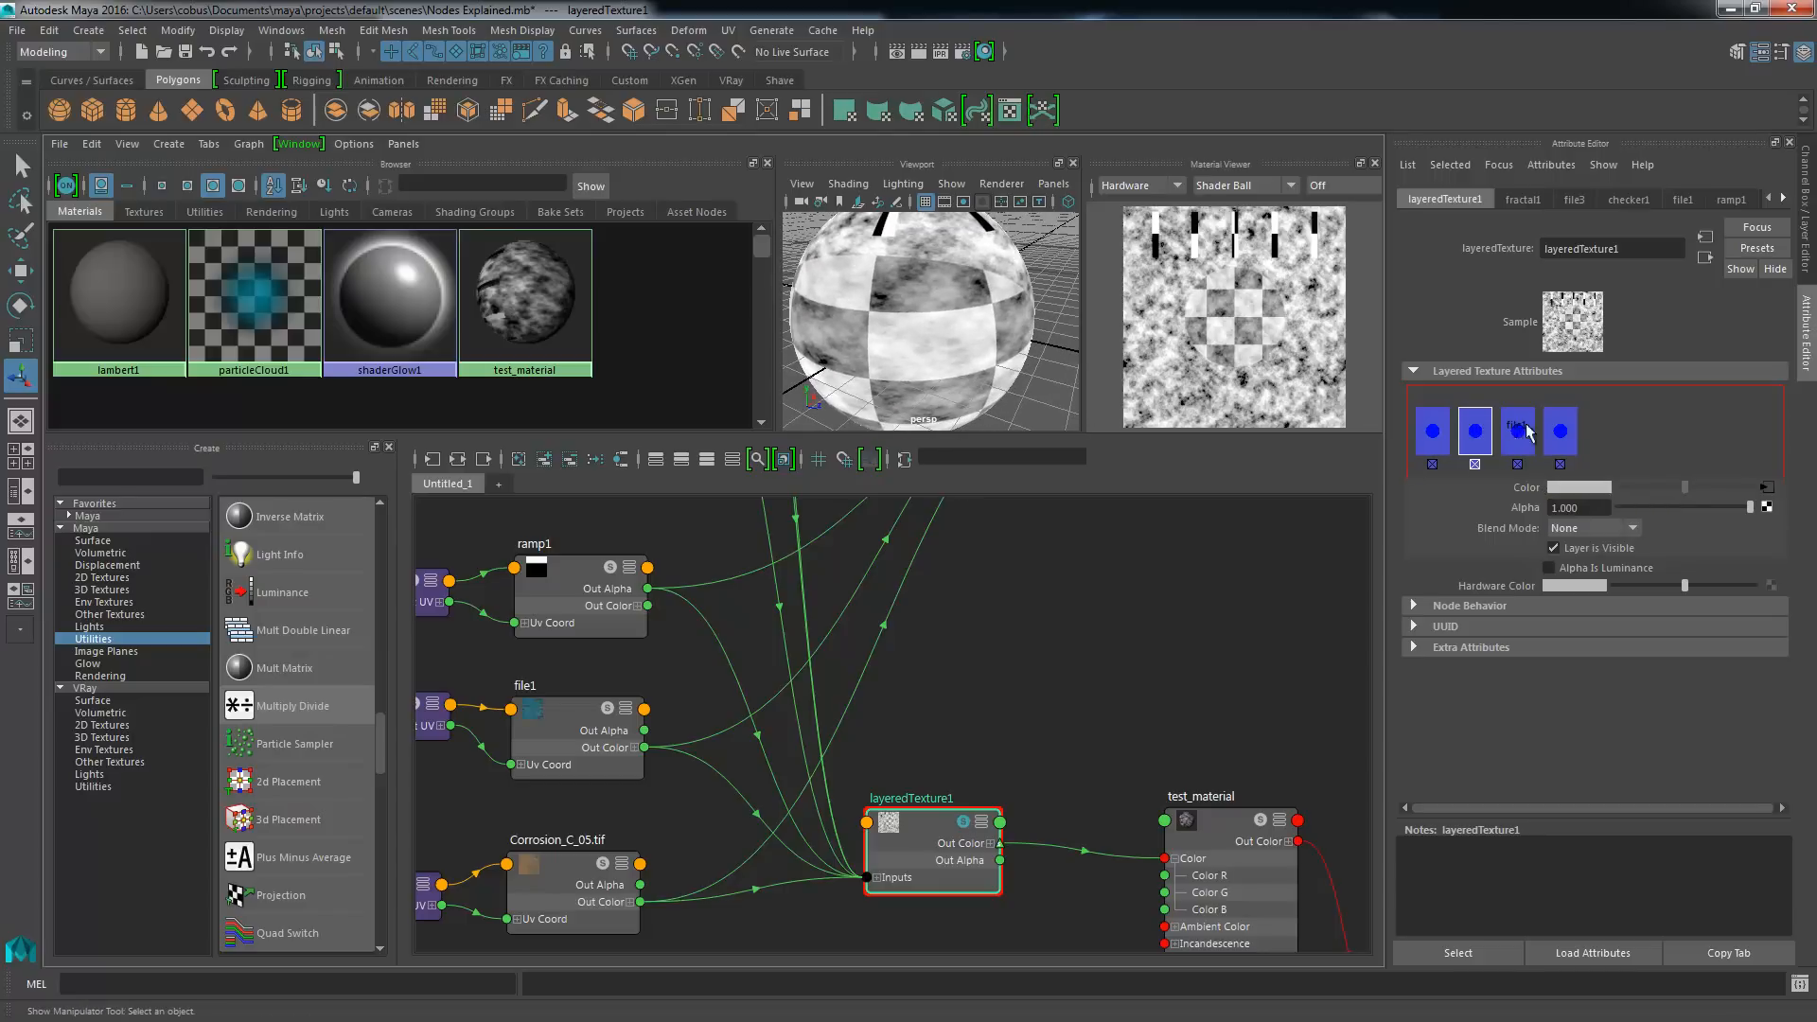
click(1523, 440)
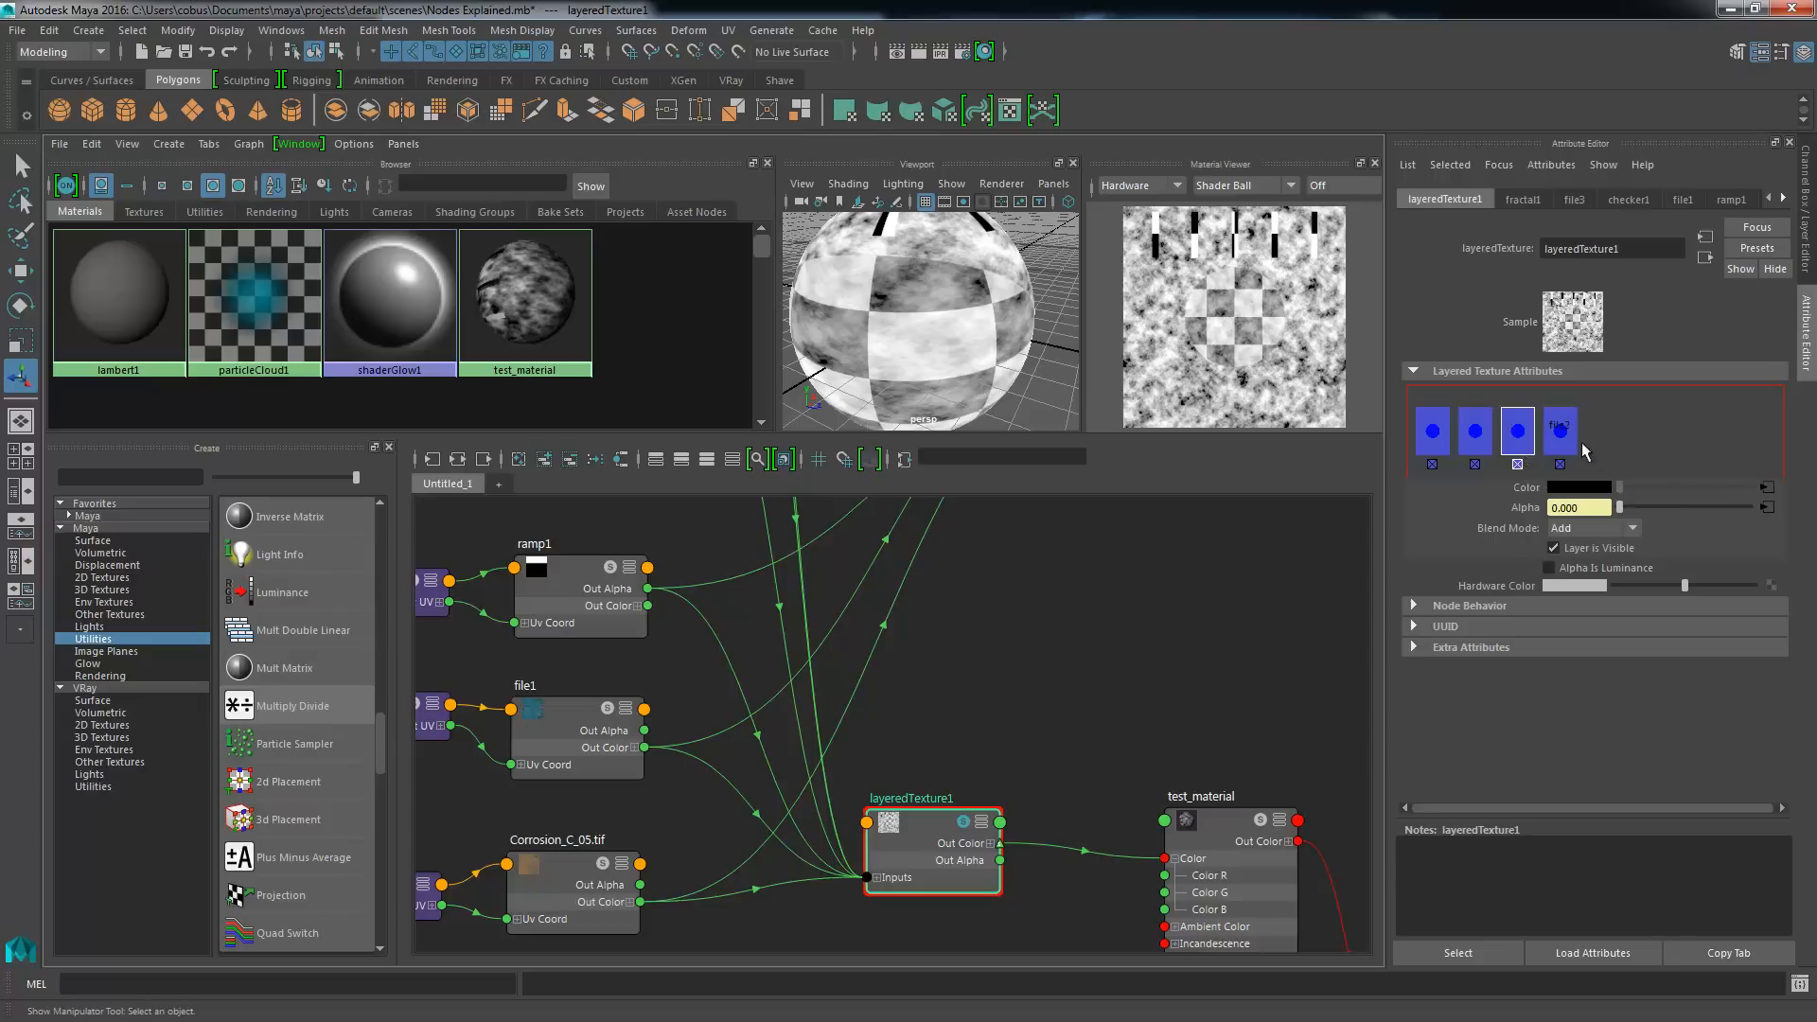
click(1482, 437)
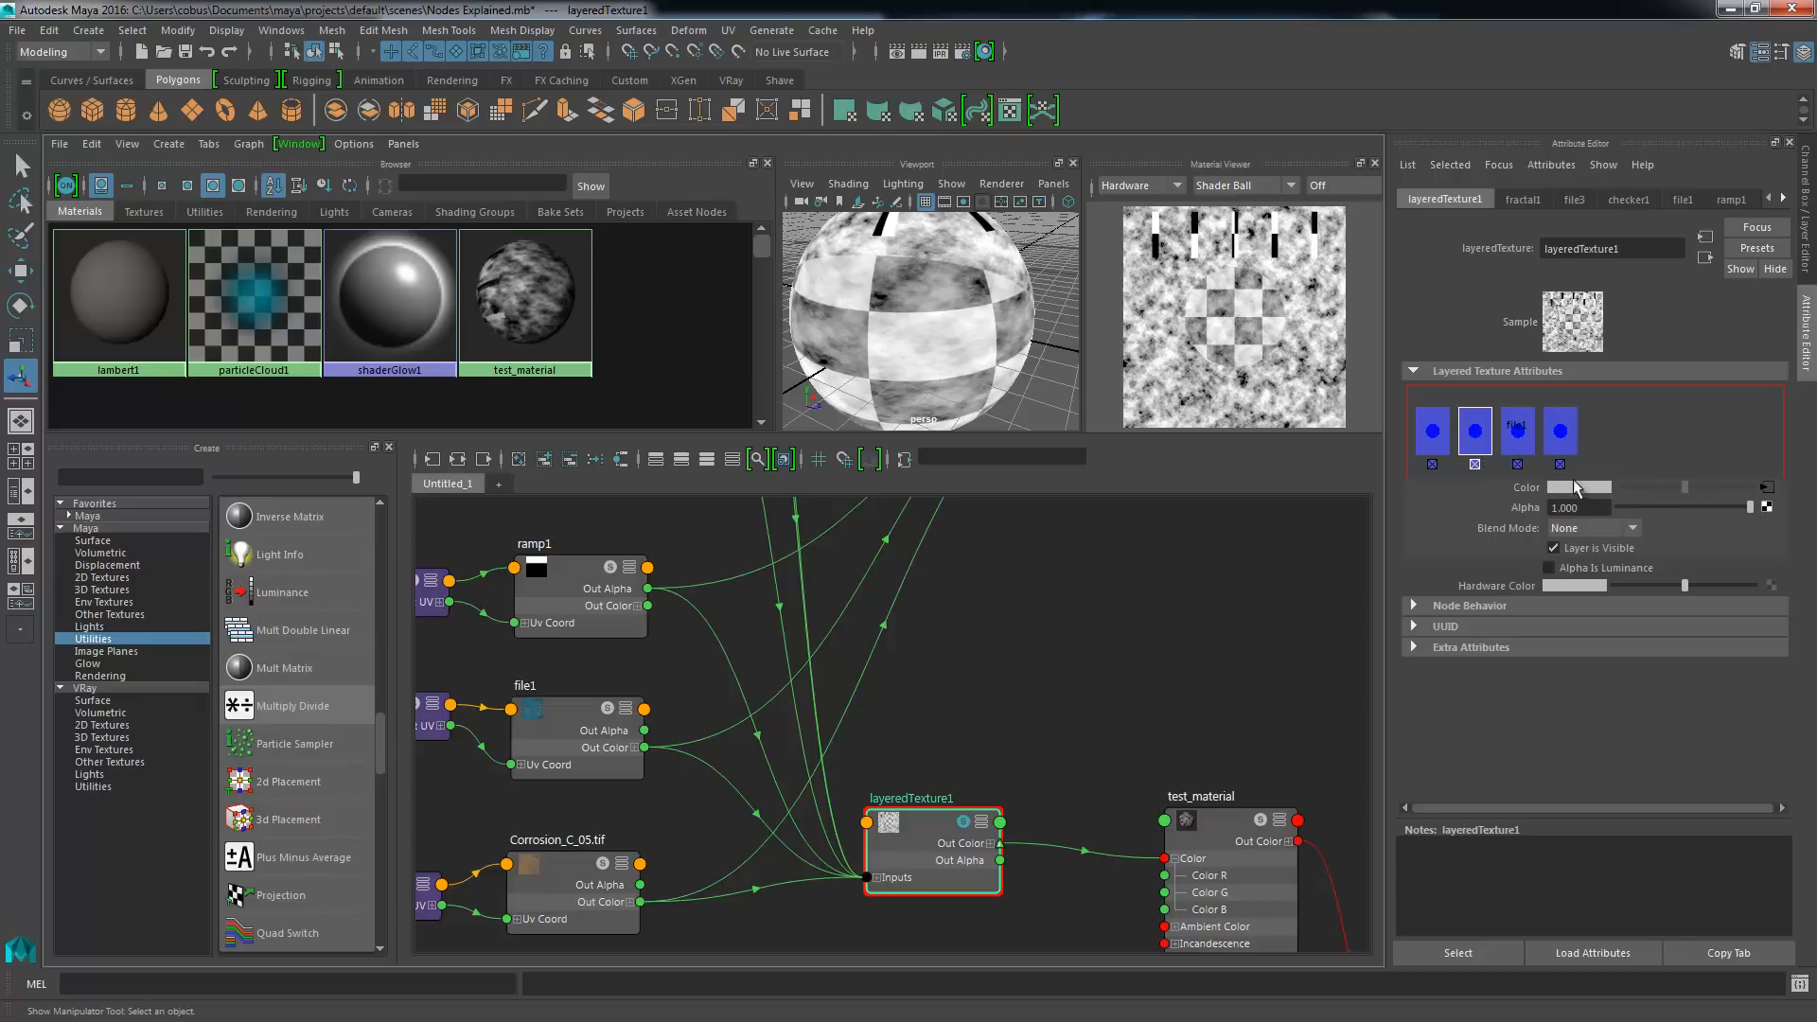
click(1518, 441)
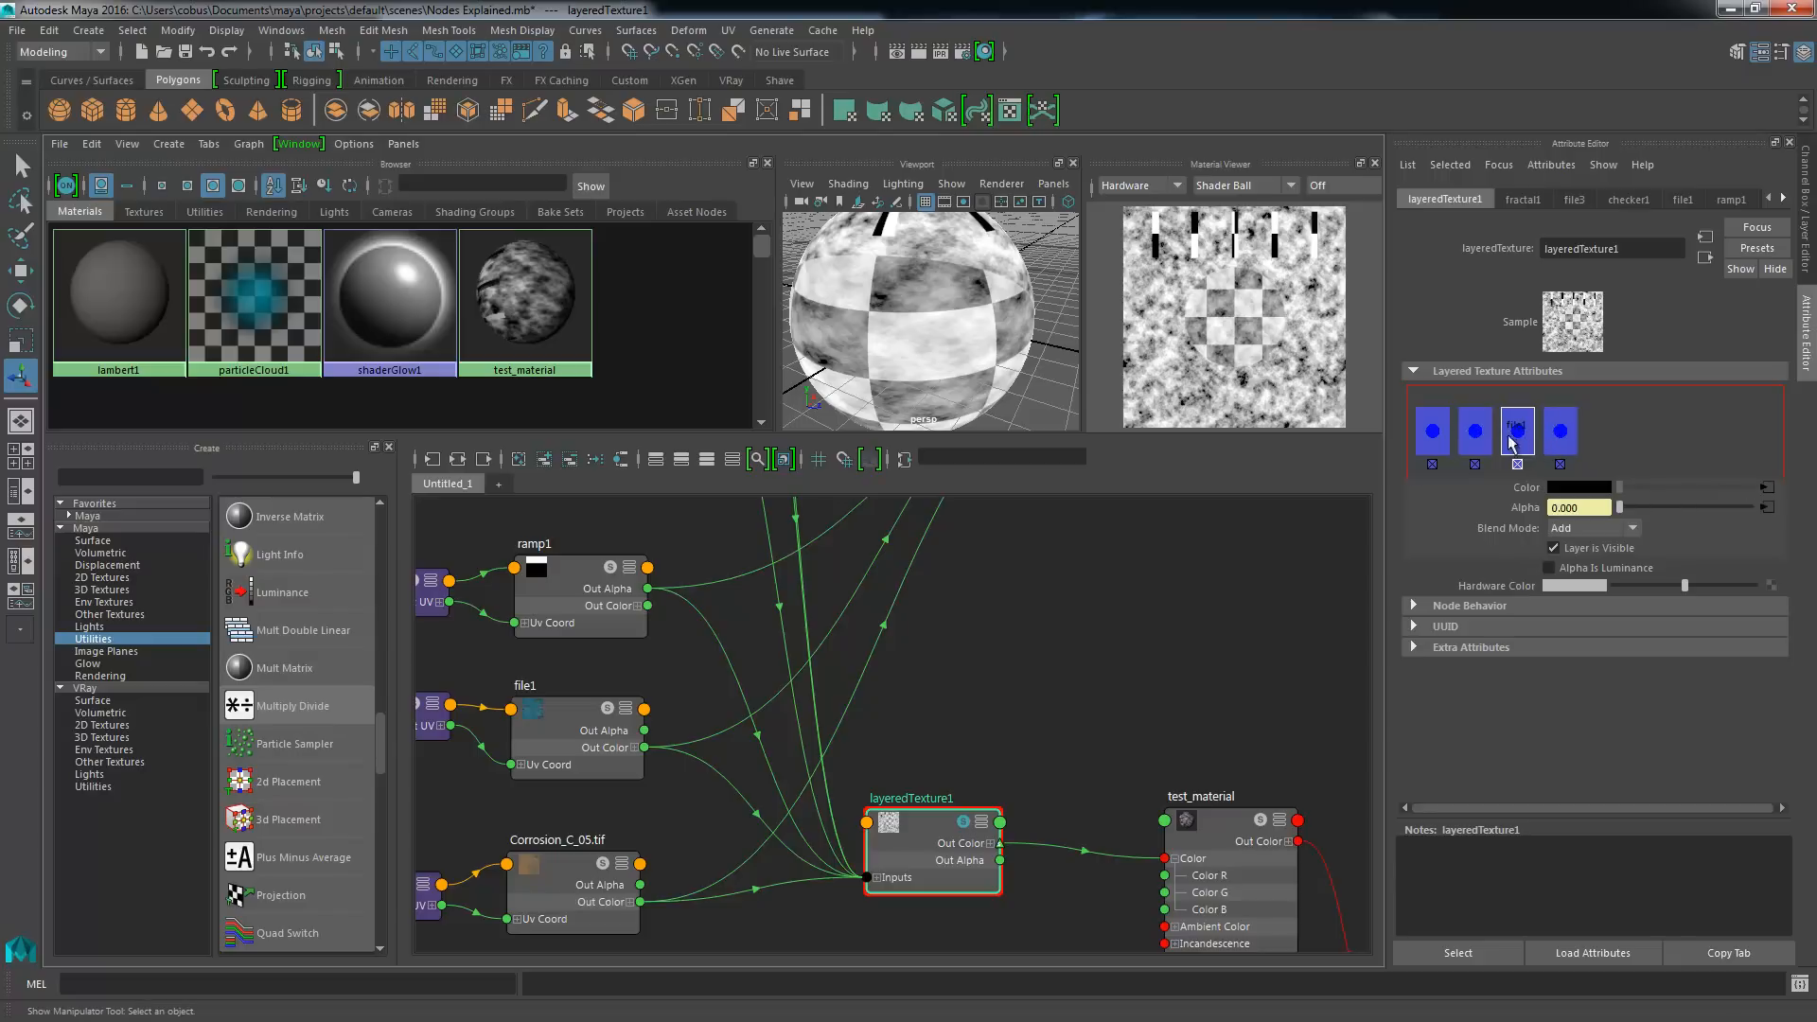
alt+middle_drag(1016, 783, 1212, 480)
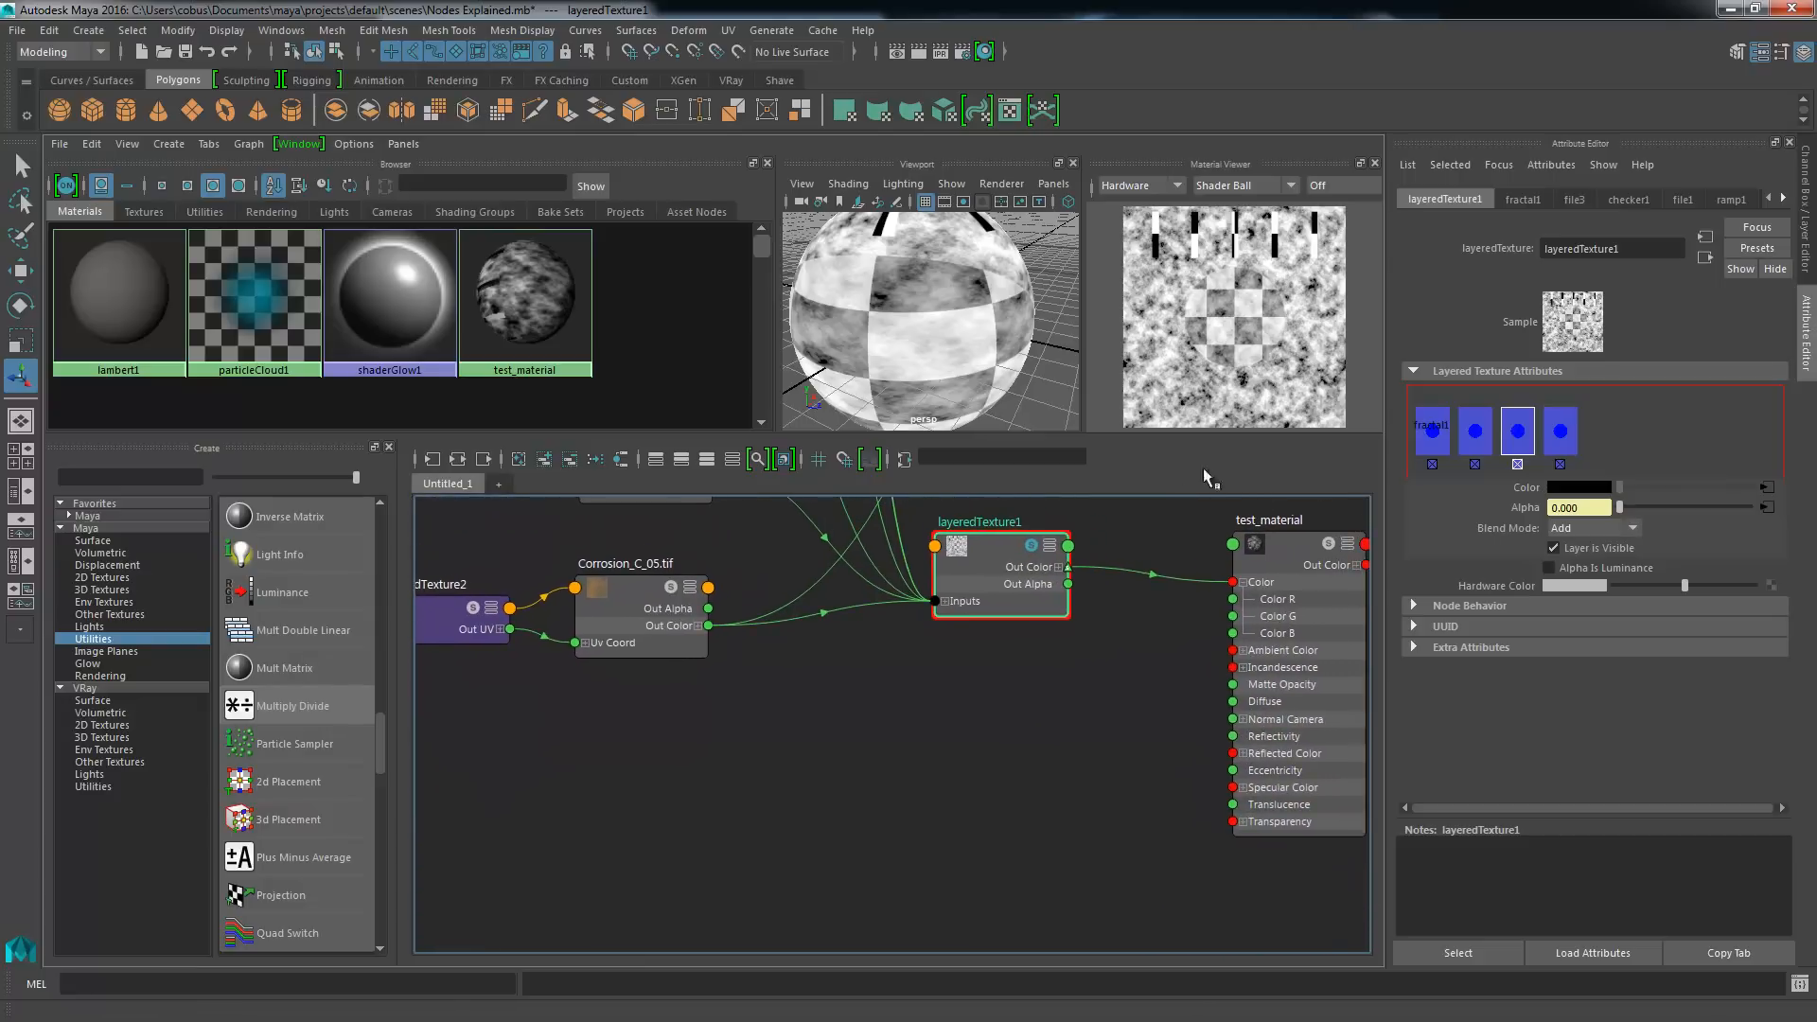
- Set the blend mode of layeredTexture1's second layer to Over and connect ramp1's Out Alpha to that layer's Alpha
click(1476, 432)
alt+middle_drag(899, 701, 857, 855)
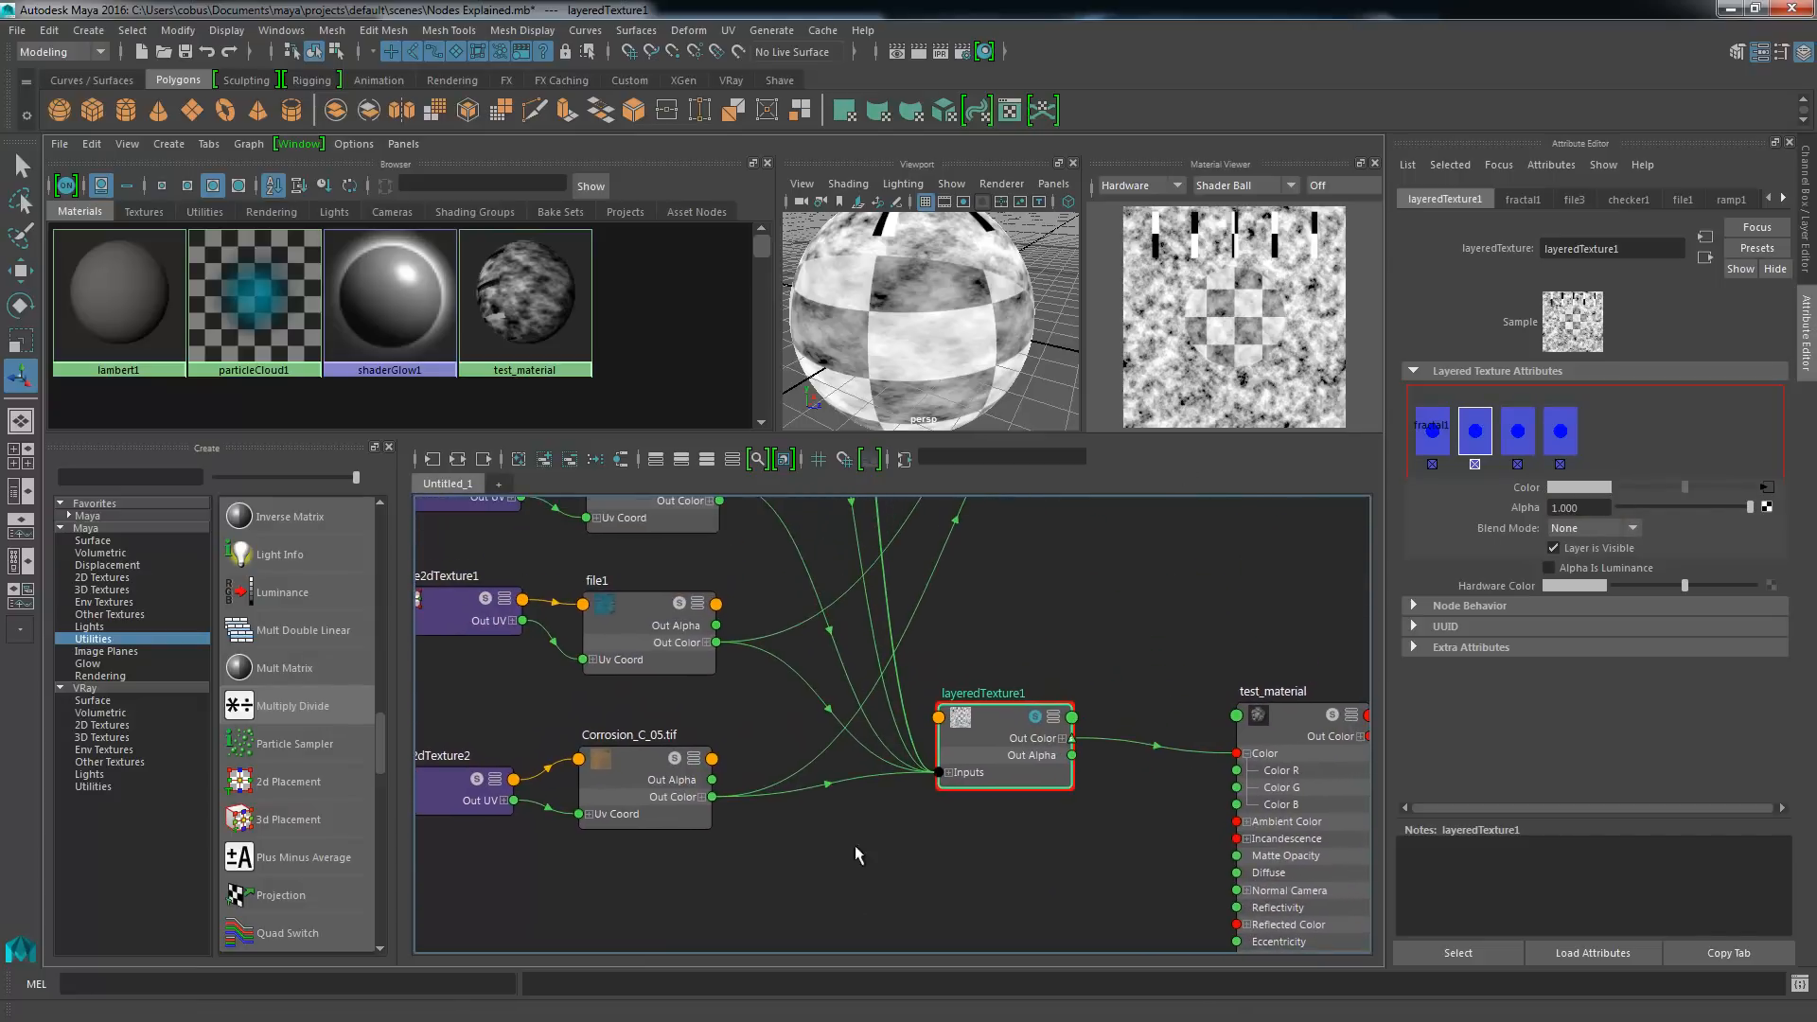
alt+right_drag(1015, 784, 785, 598)
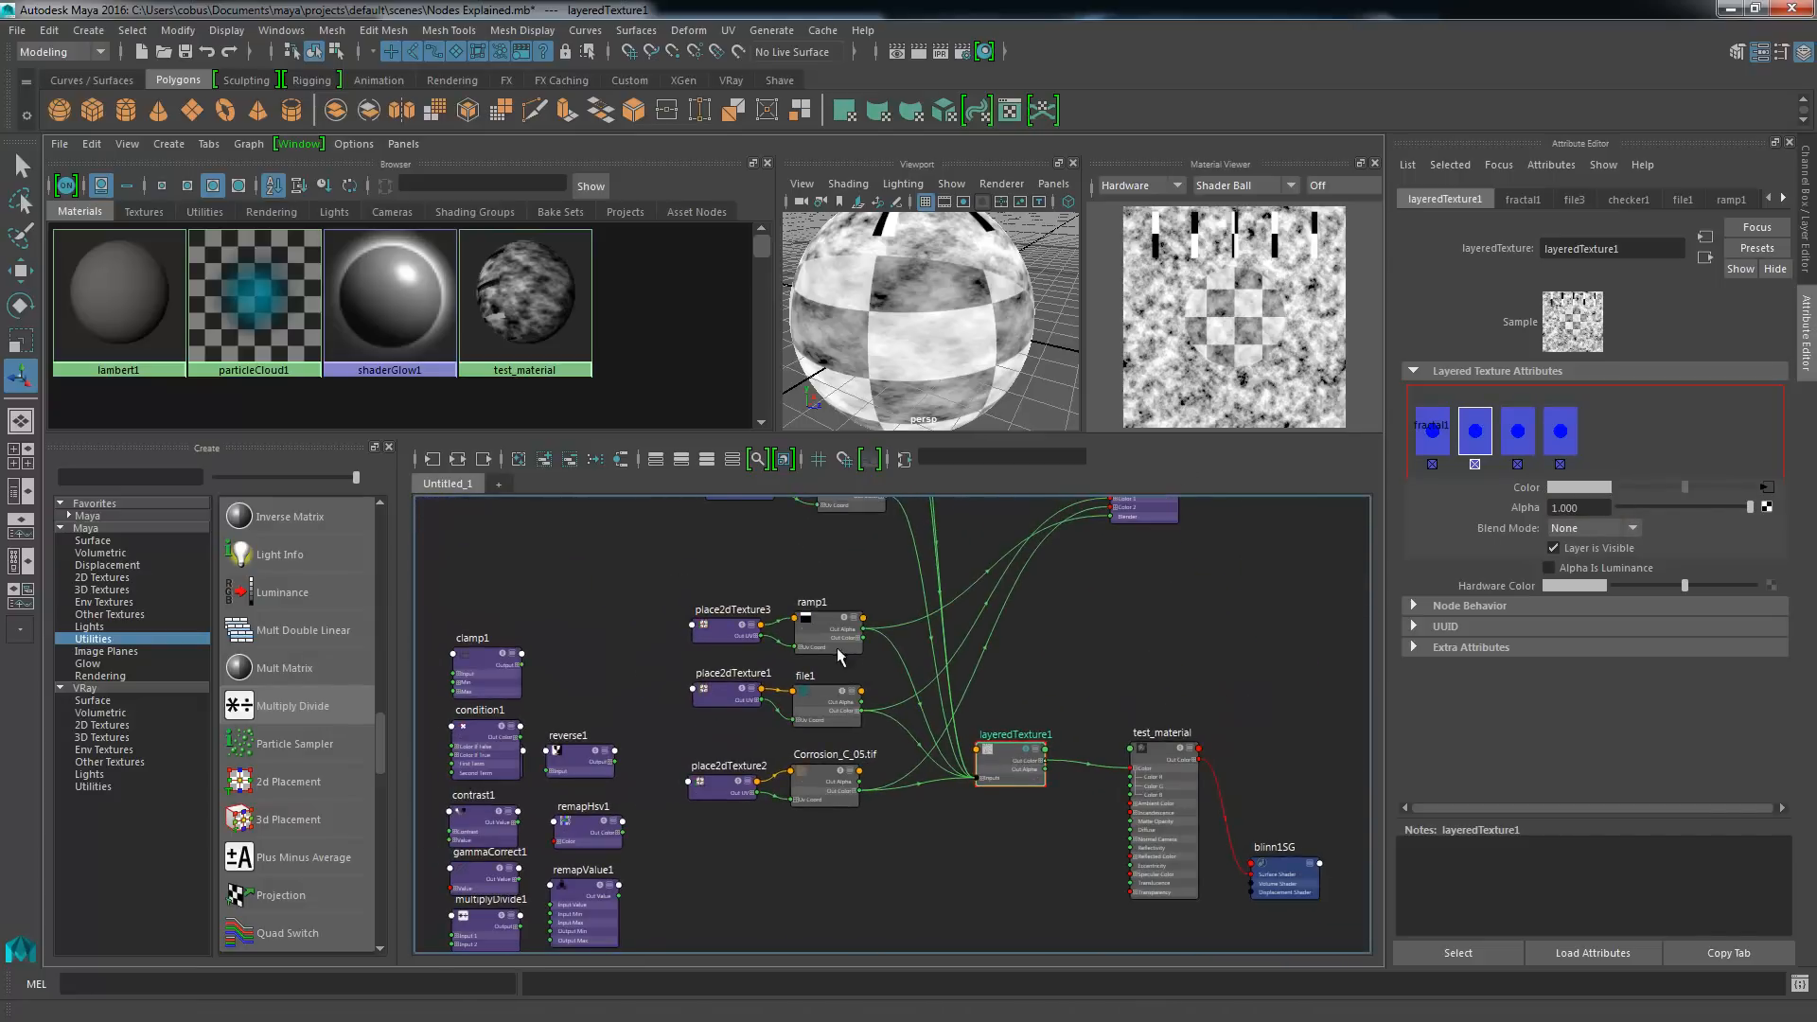
alt+middle_drag(837, 660, 811, 751)
alt+right_drag(811, 757, 937, 787)
alt+middle_drag(1019, 583, 983, 513)
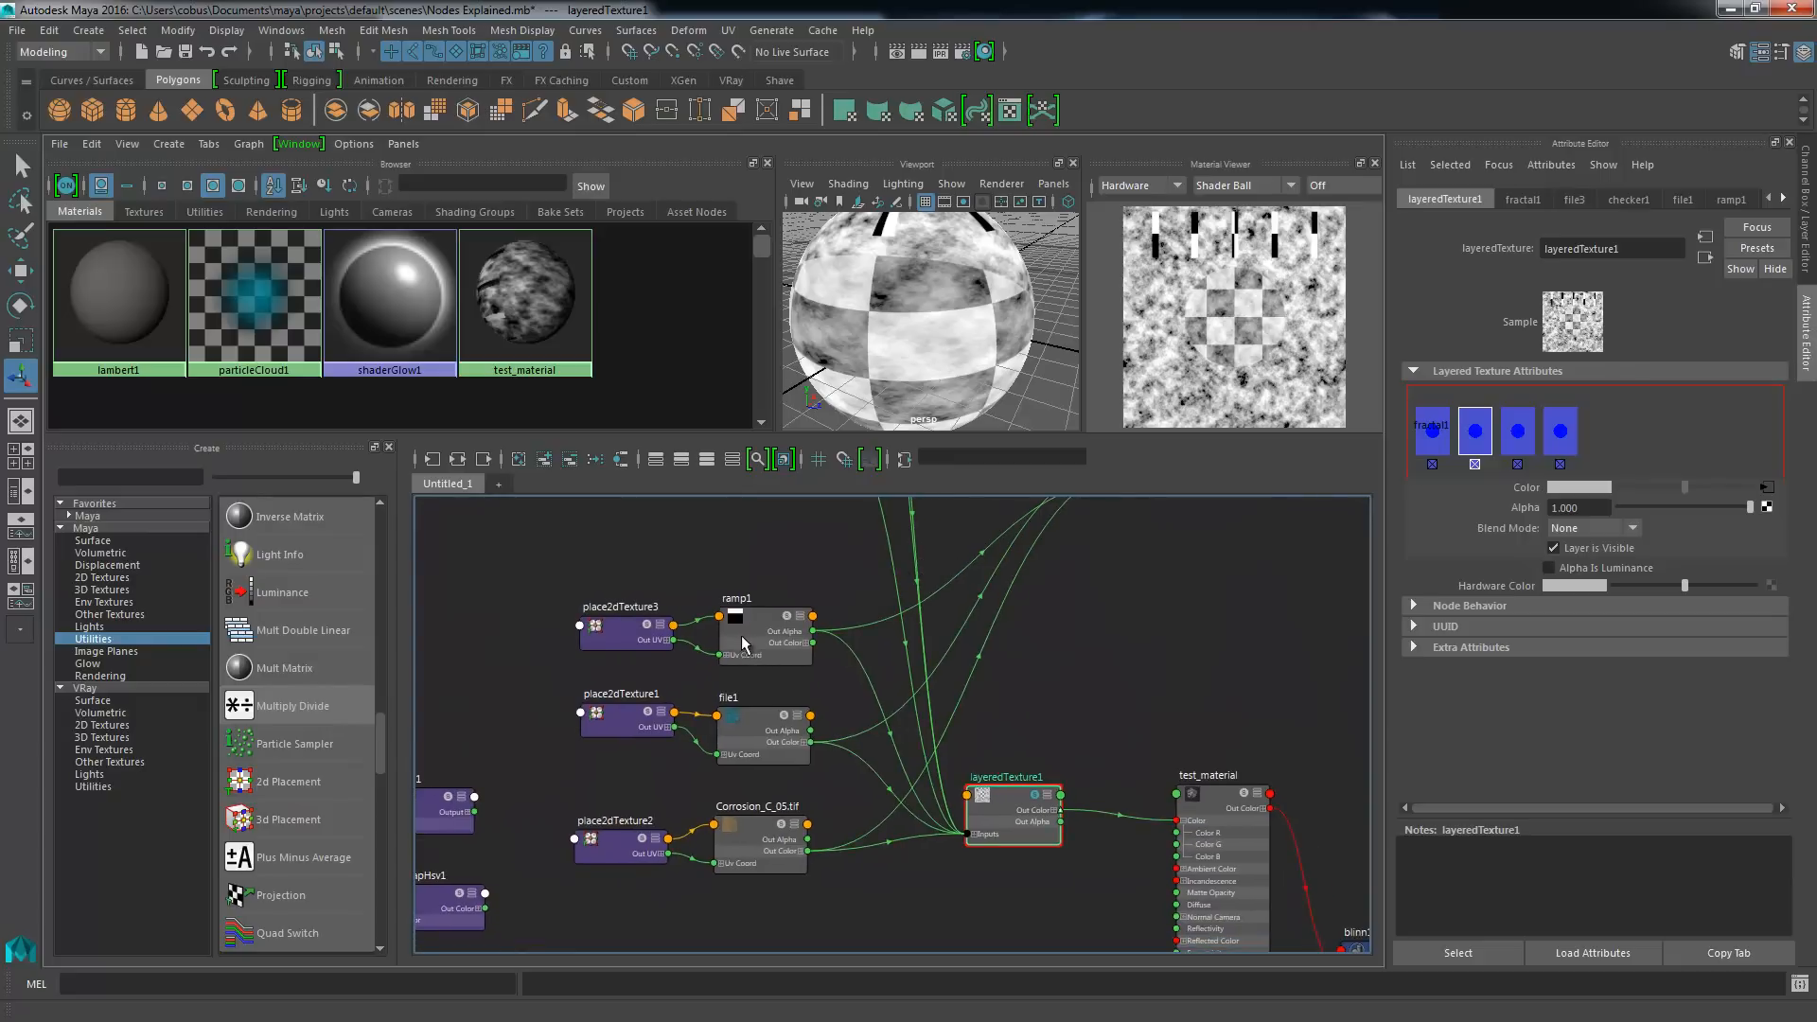
click(1579, 530)
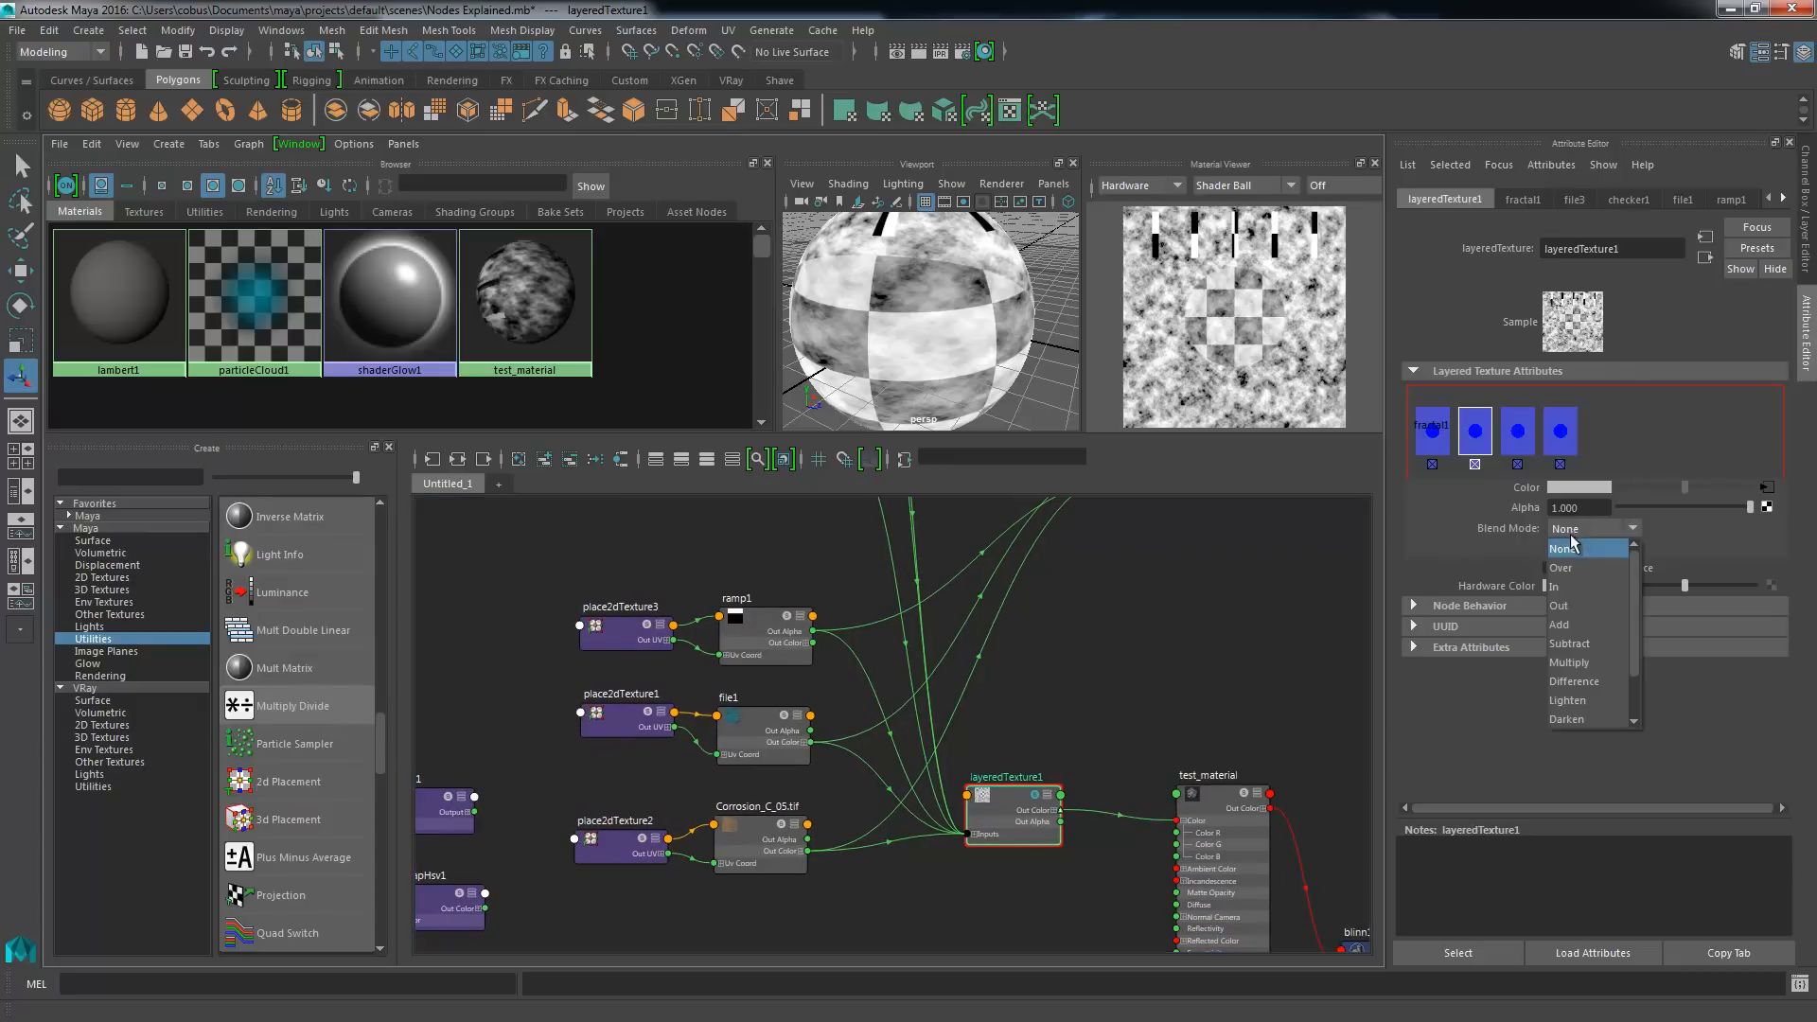
click(1585, 576)
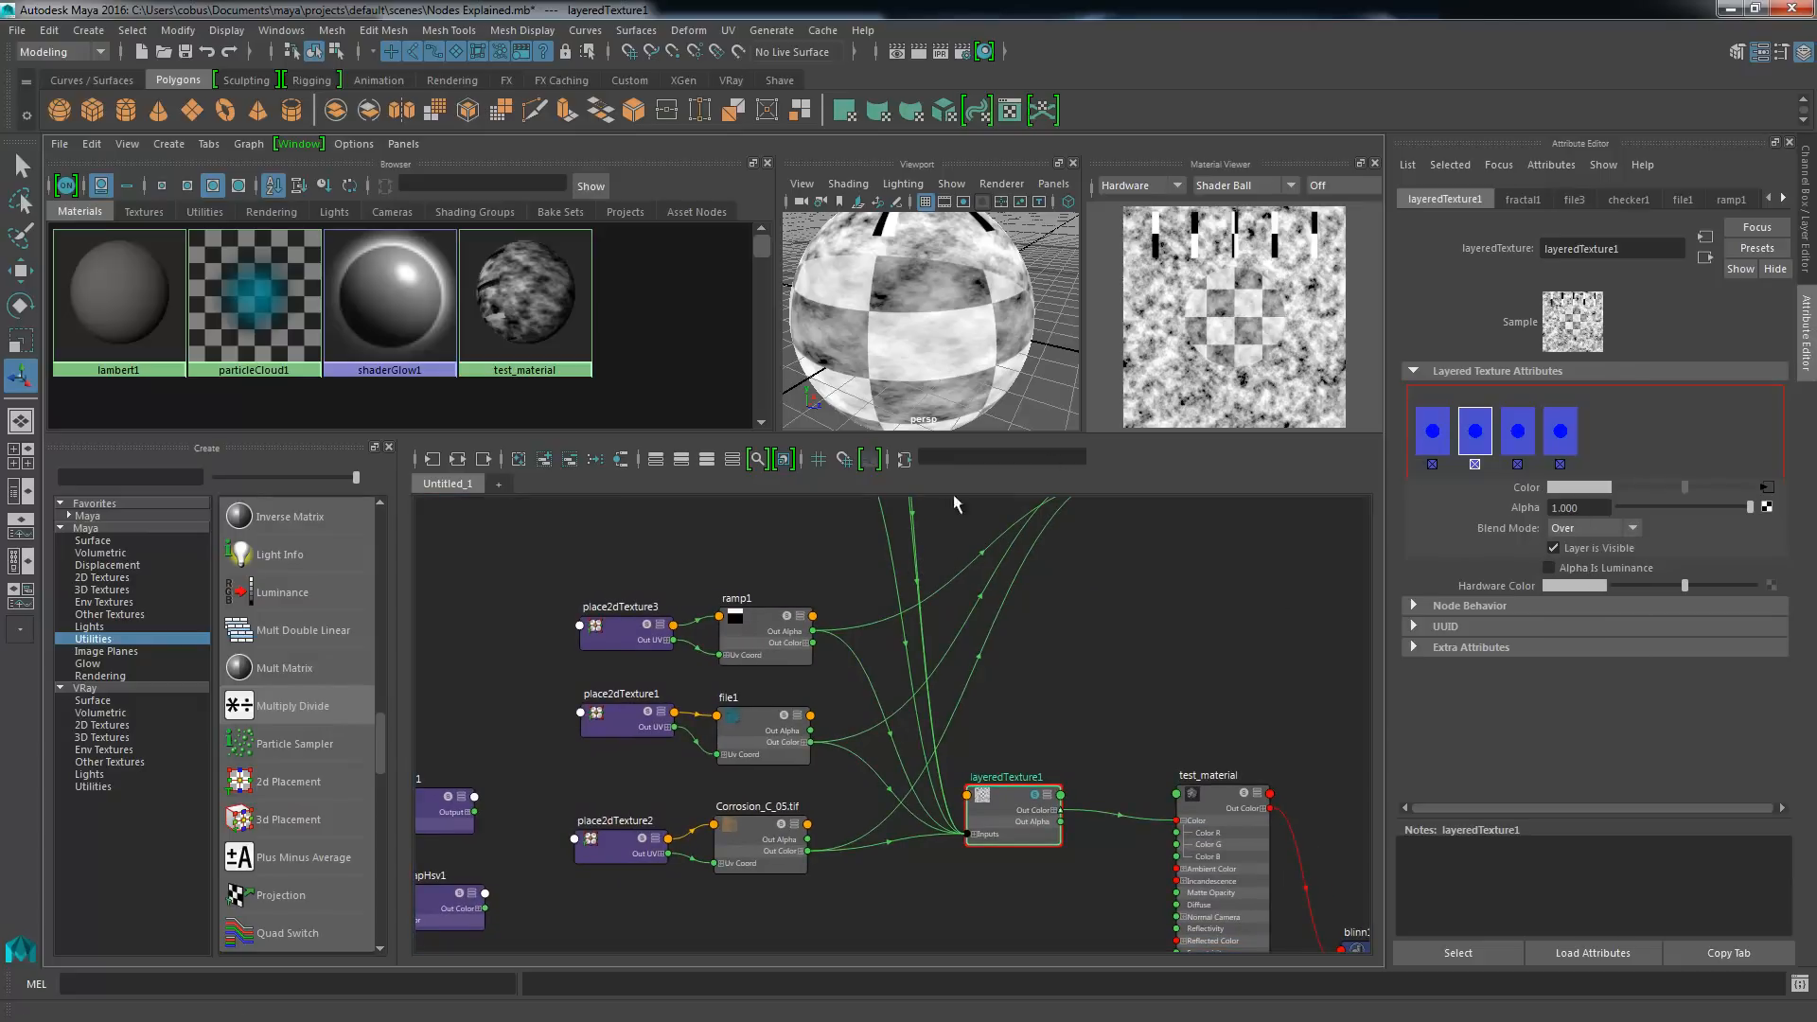
middle_drag(752, 632, 1523, 520)
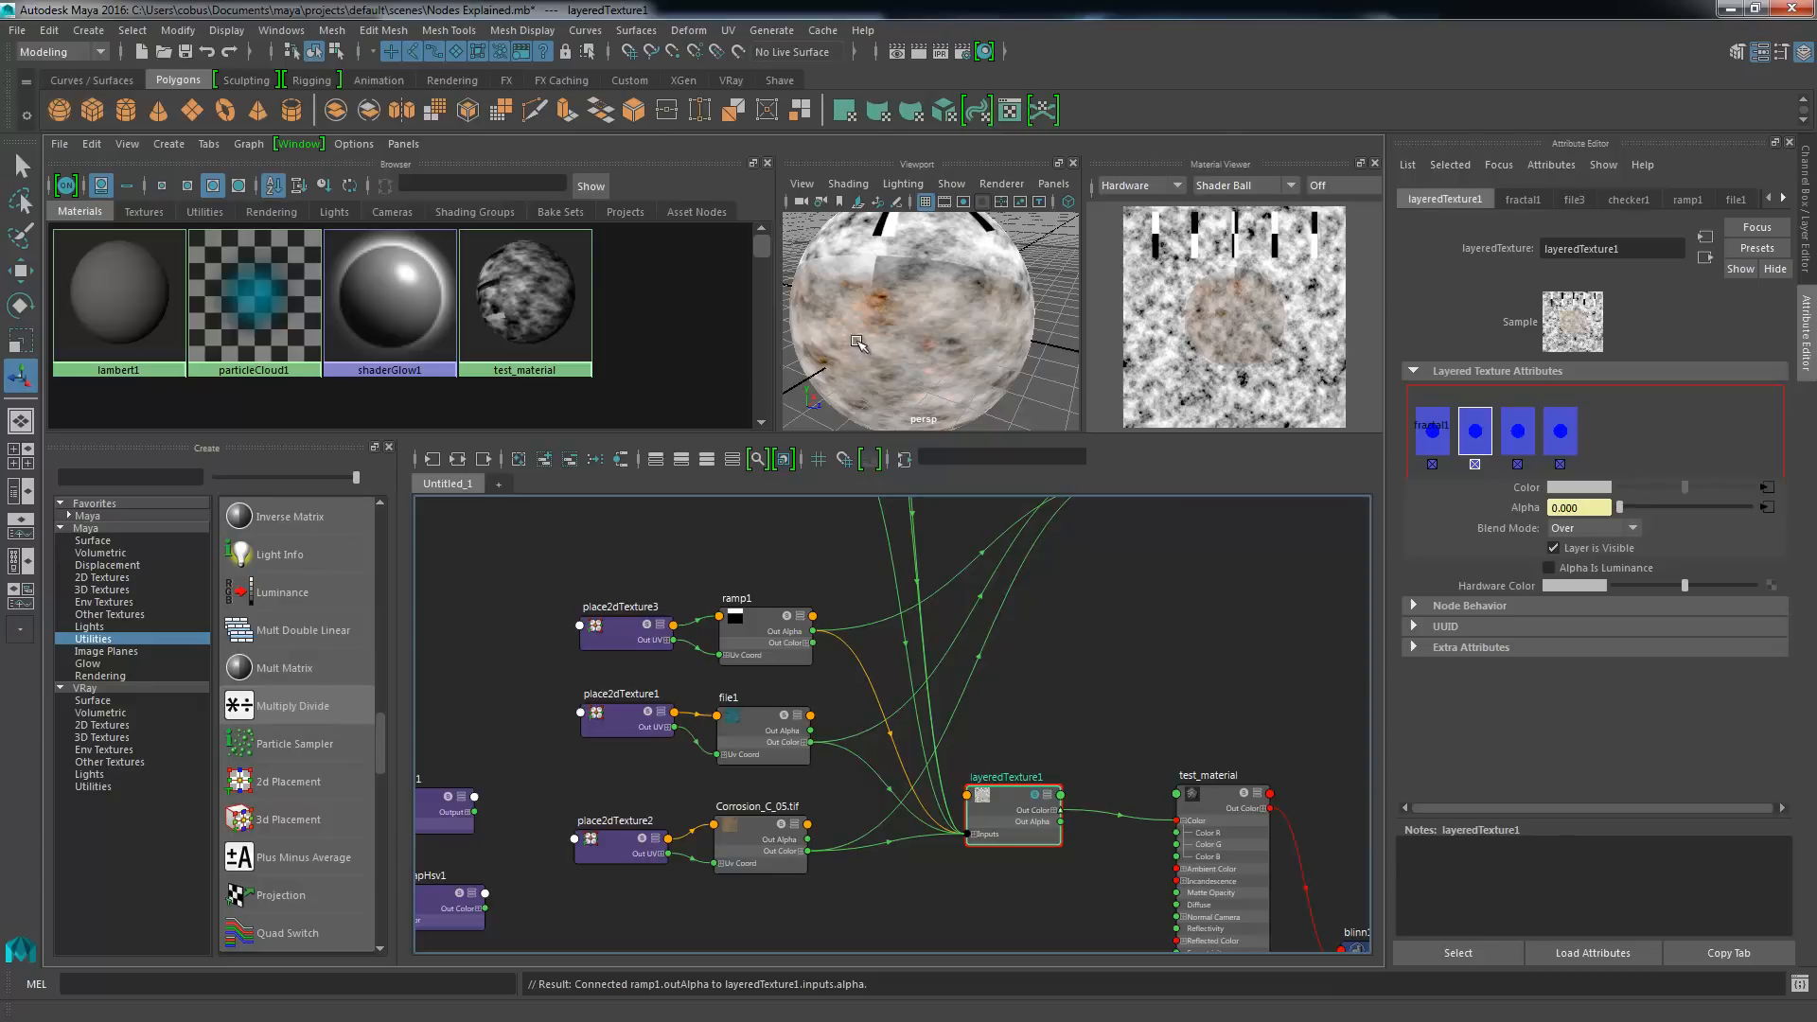
alt+drag(917, 366, 889, 365)
- Compare the settings of layeredTexture1's four layers with the existing network of blendColors nodes and multiplyDivide2
click(1521, 439)
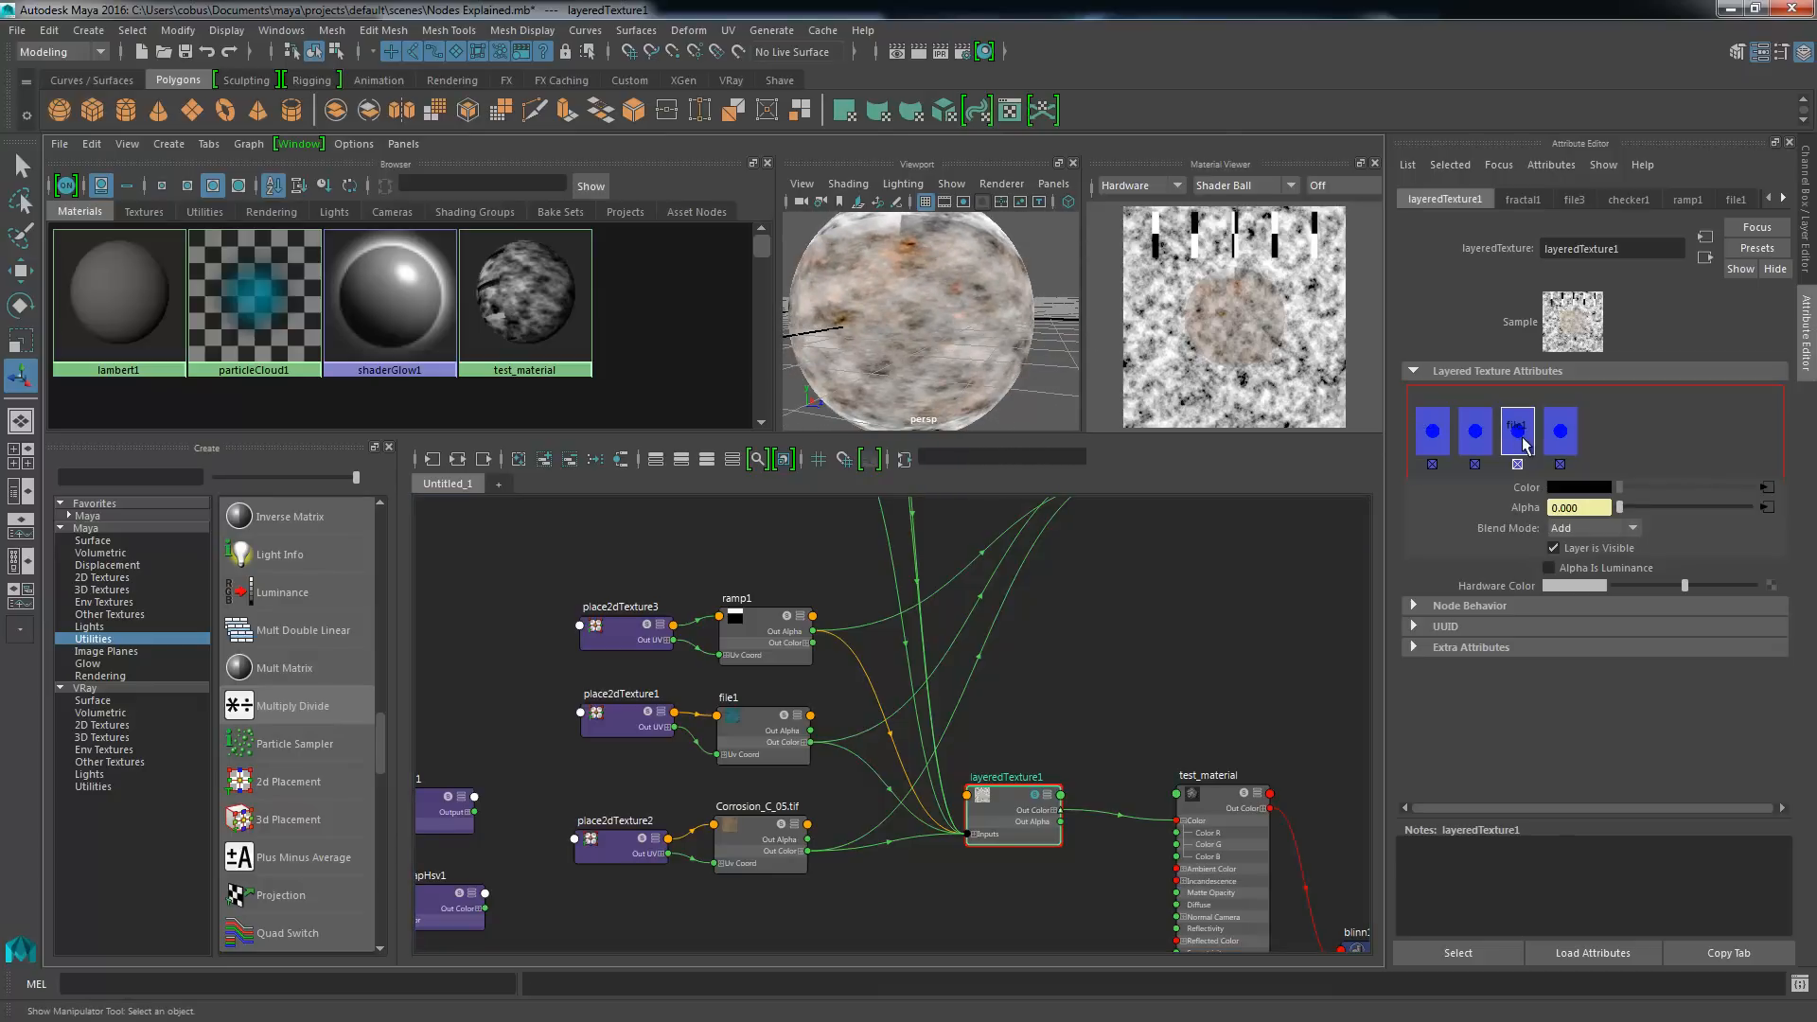
click(1433, 437)
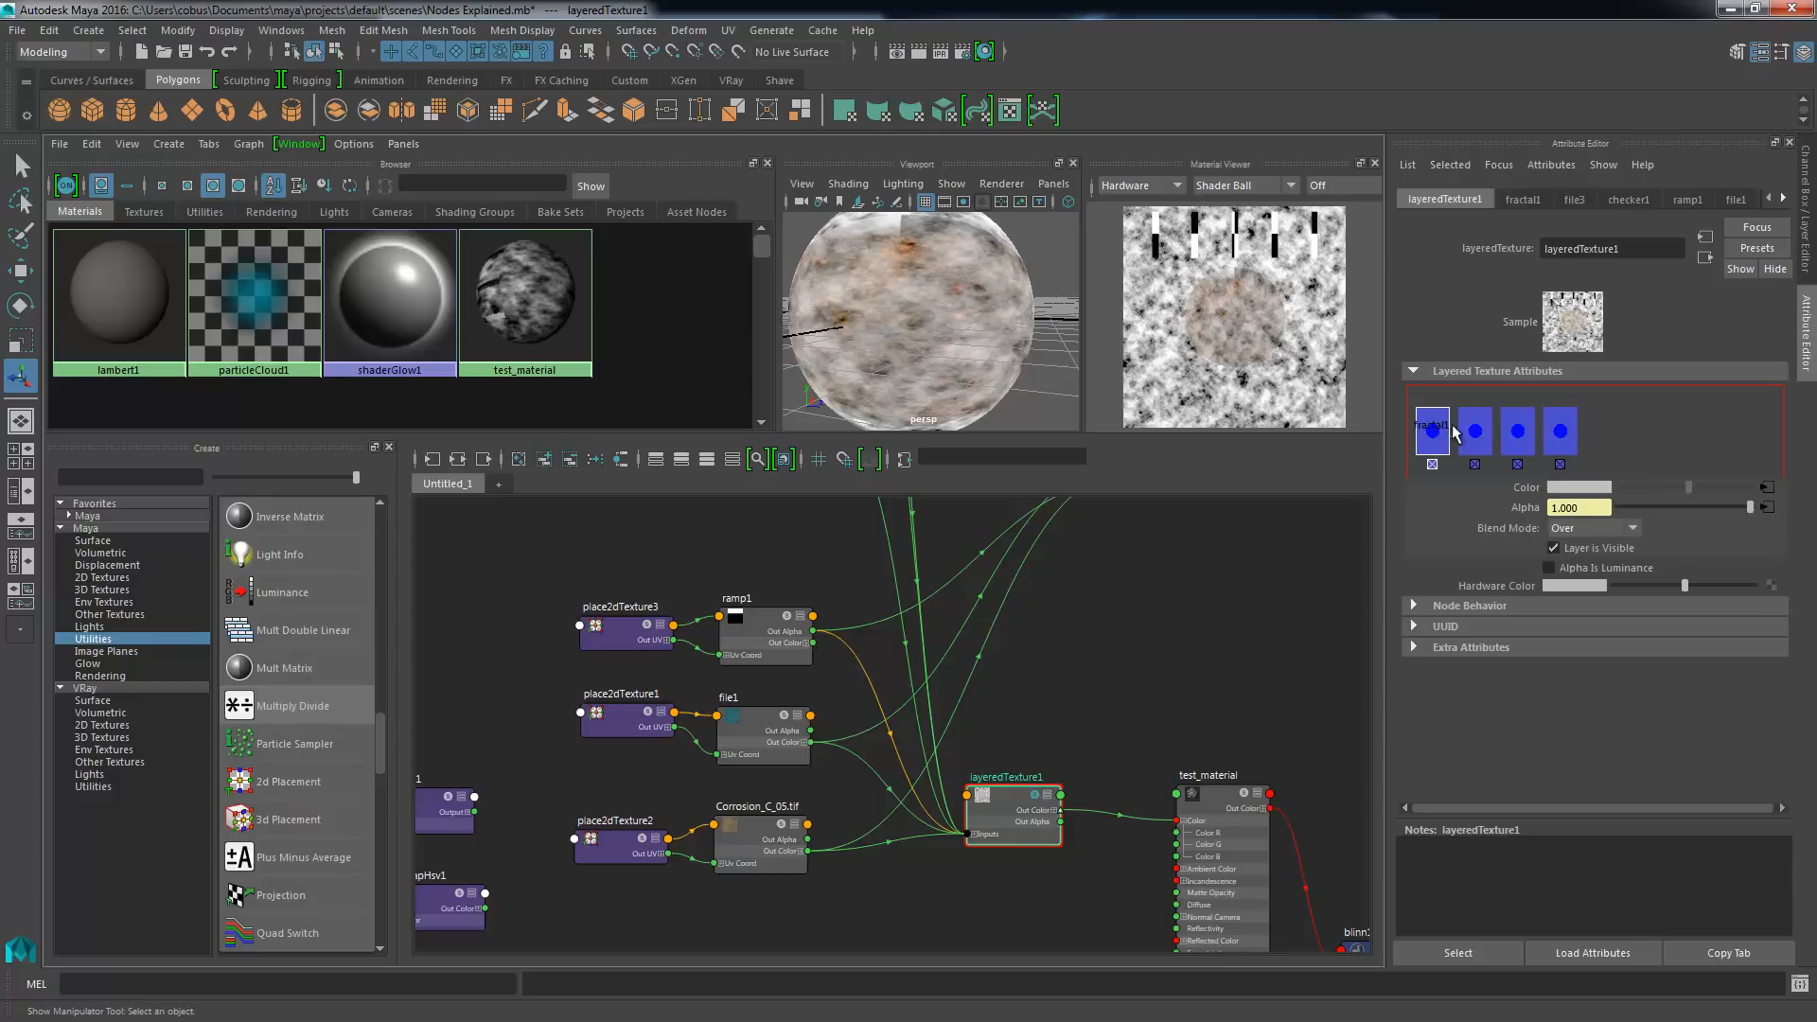
click(1477, 435)
click(1517, 435)
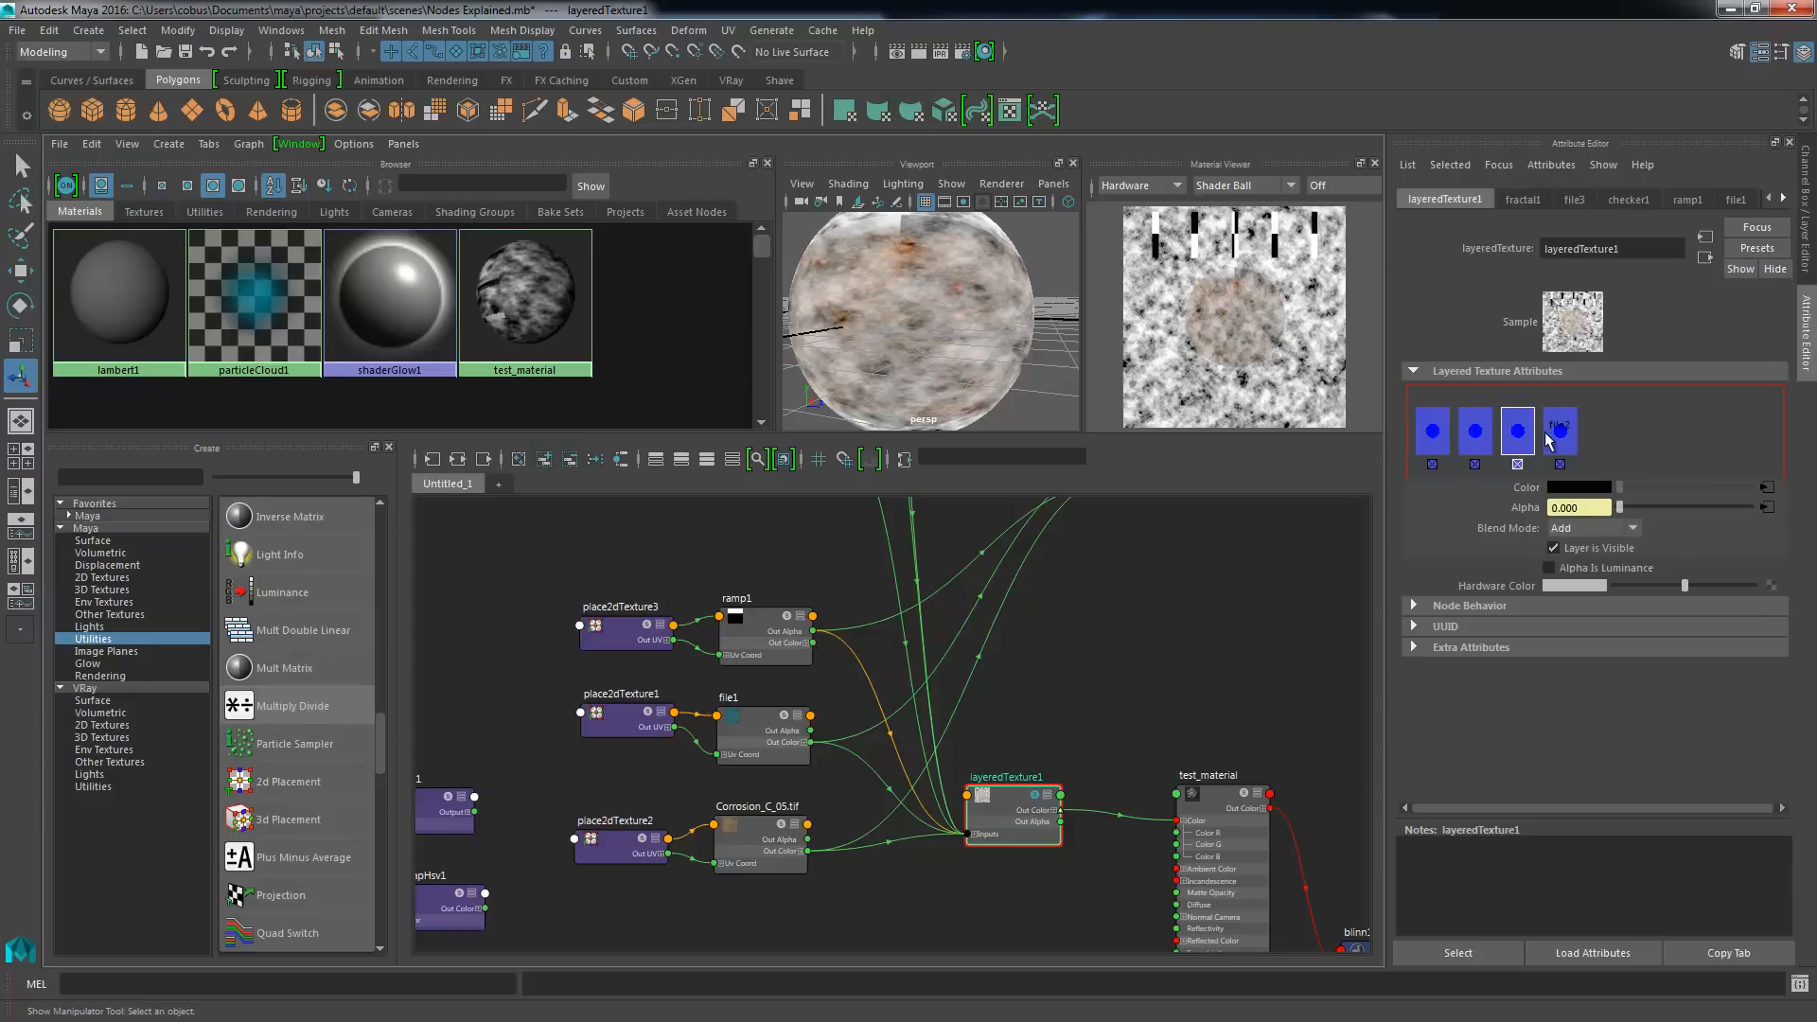
click(1555, 435)
click(1519, 437)
alt+middle_drag(1107, 570, 949, 842)
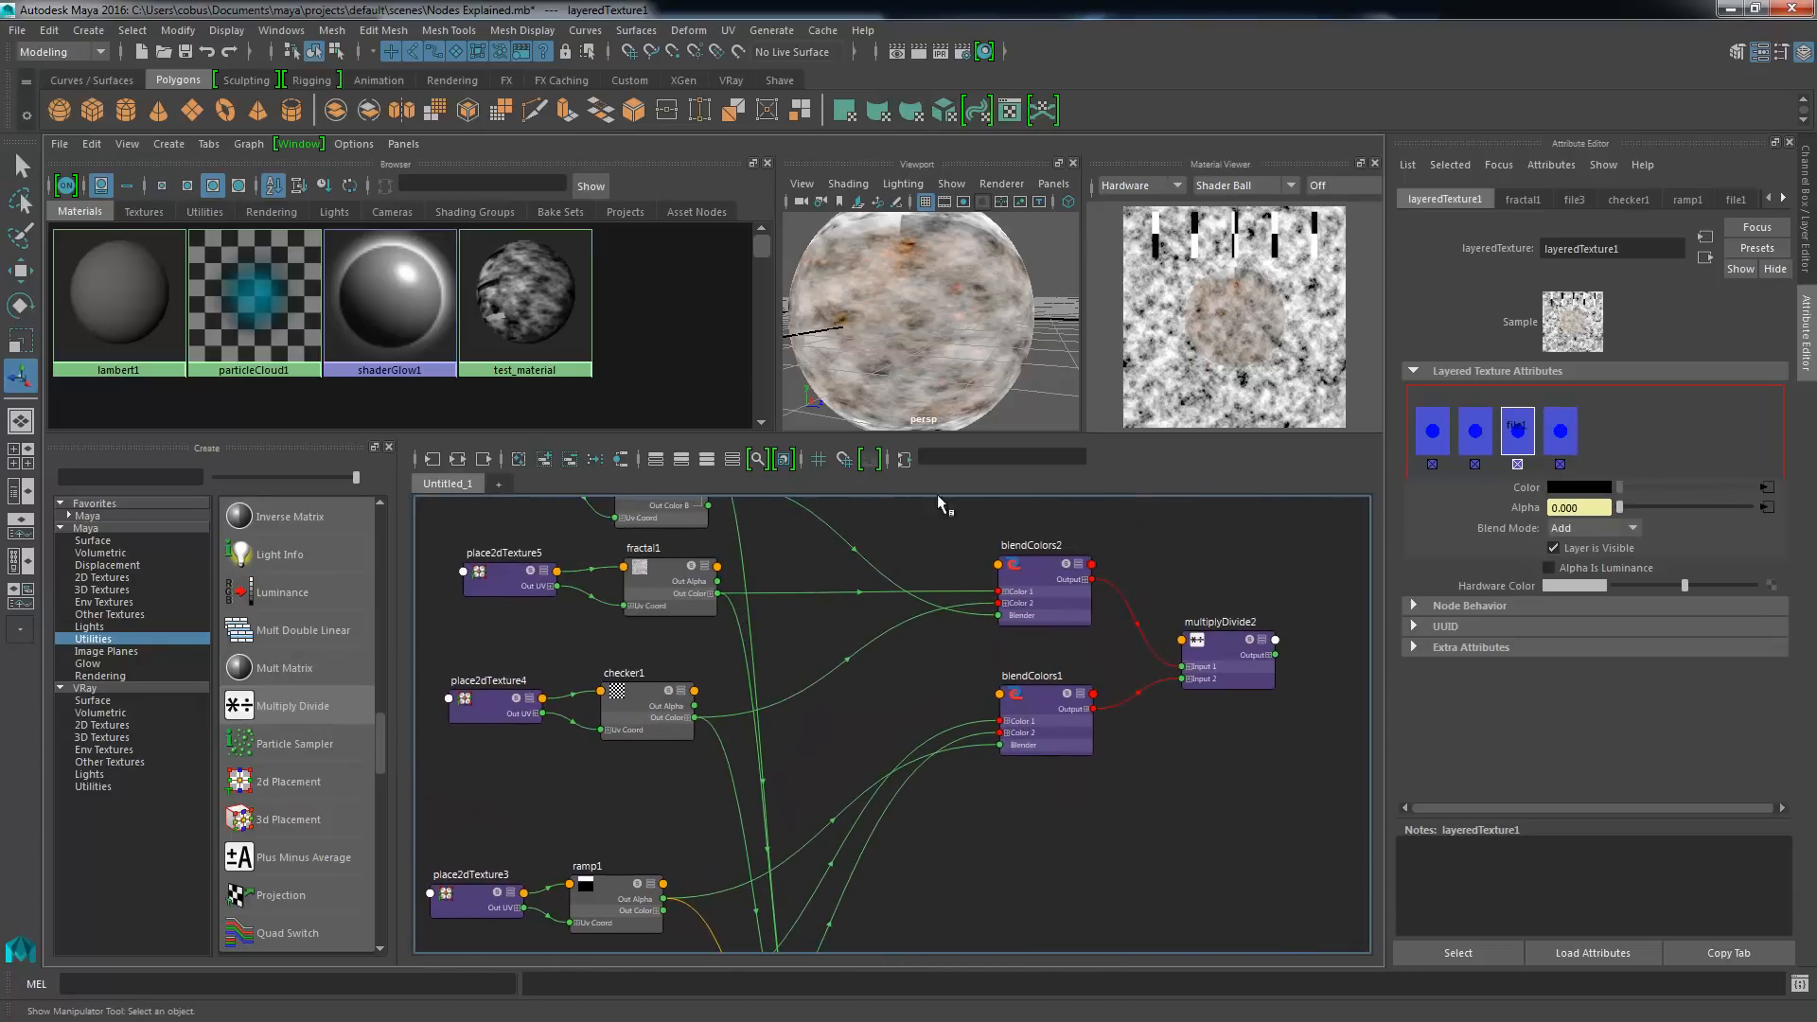
mouse_move(960, 634)
alt+middle_down()
mouse_move(973, 568)
mouse_move(941, 649)
mouse_move(973, 601)
alt+middle_up()
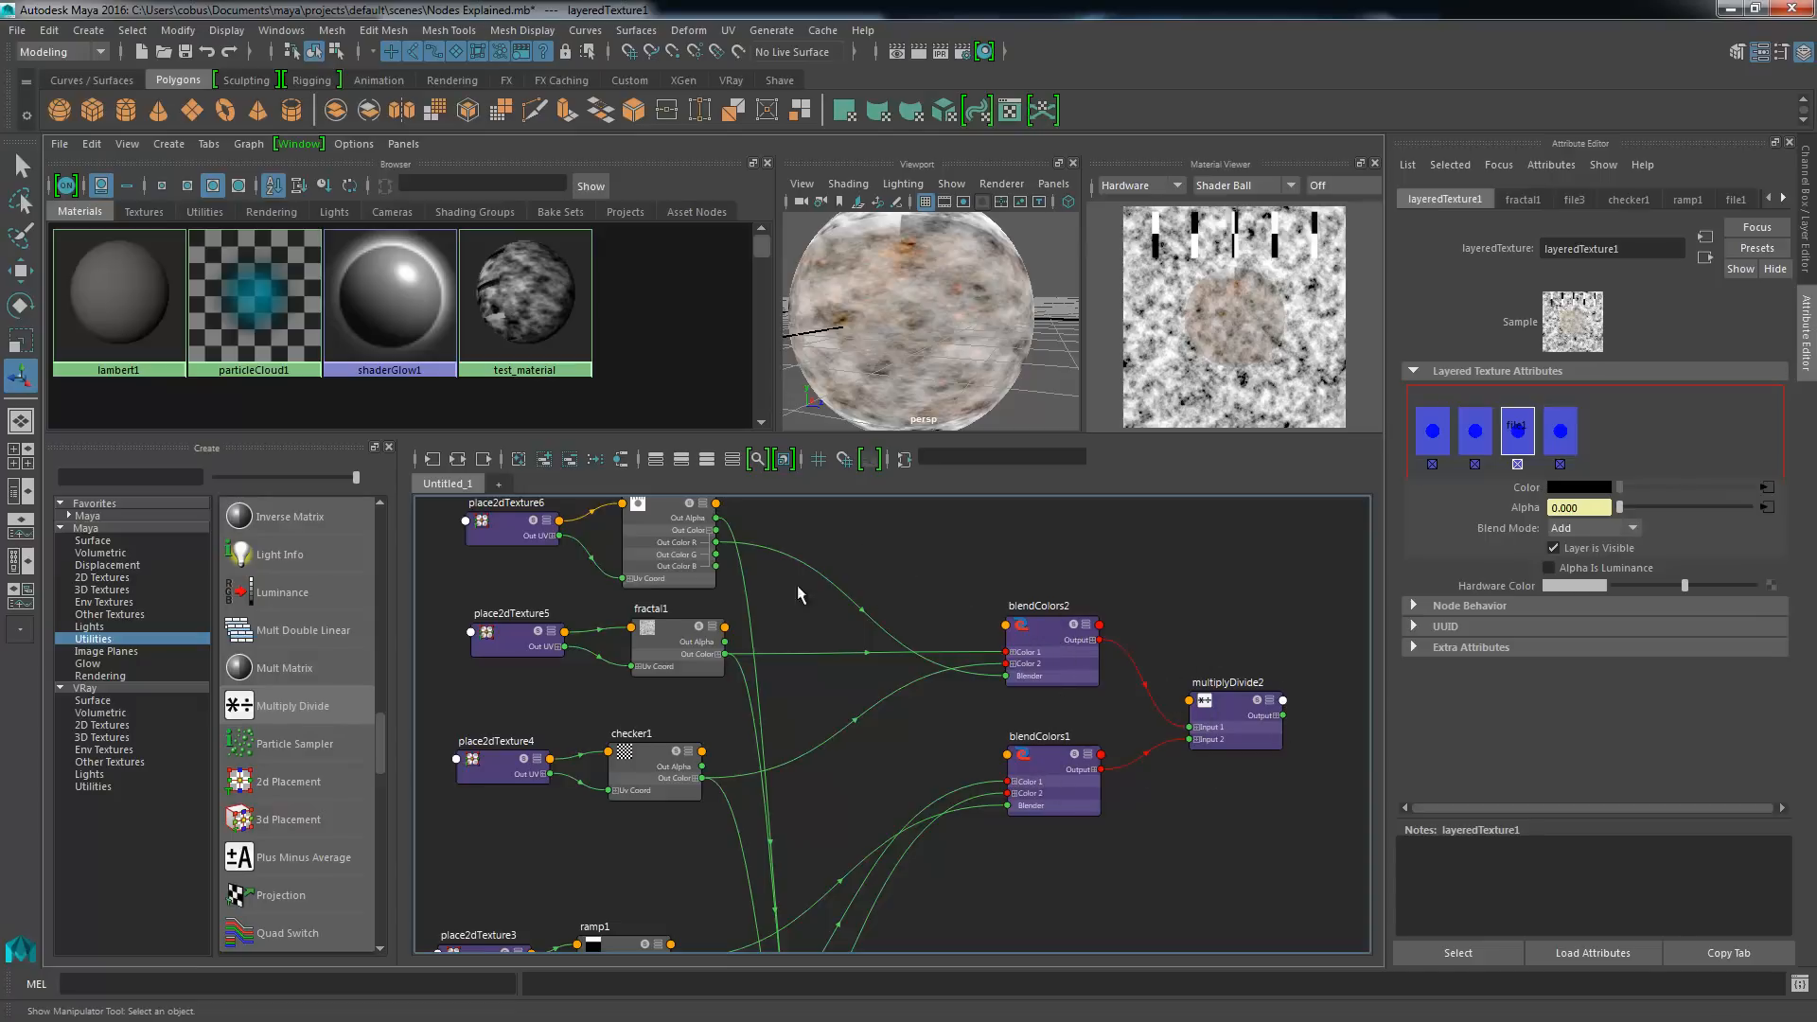
middle_drag(687, 818, 767, 555)
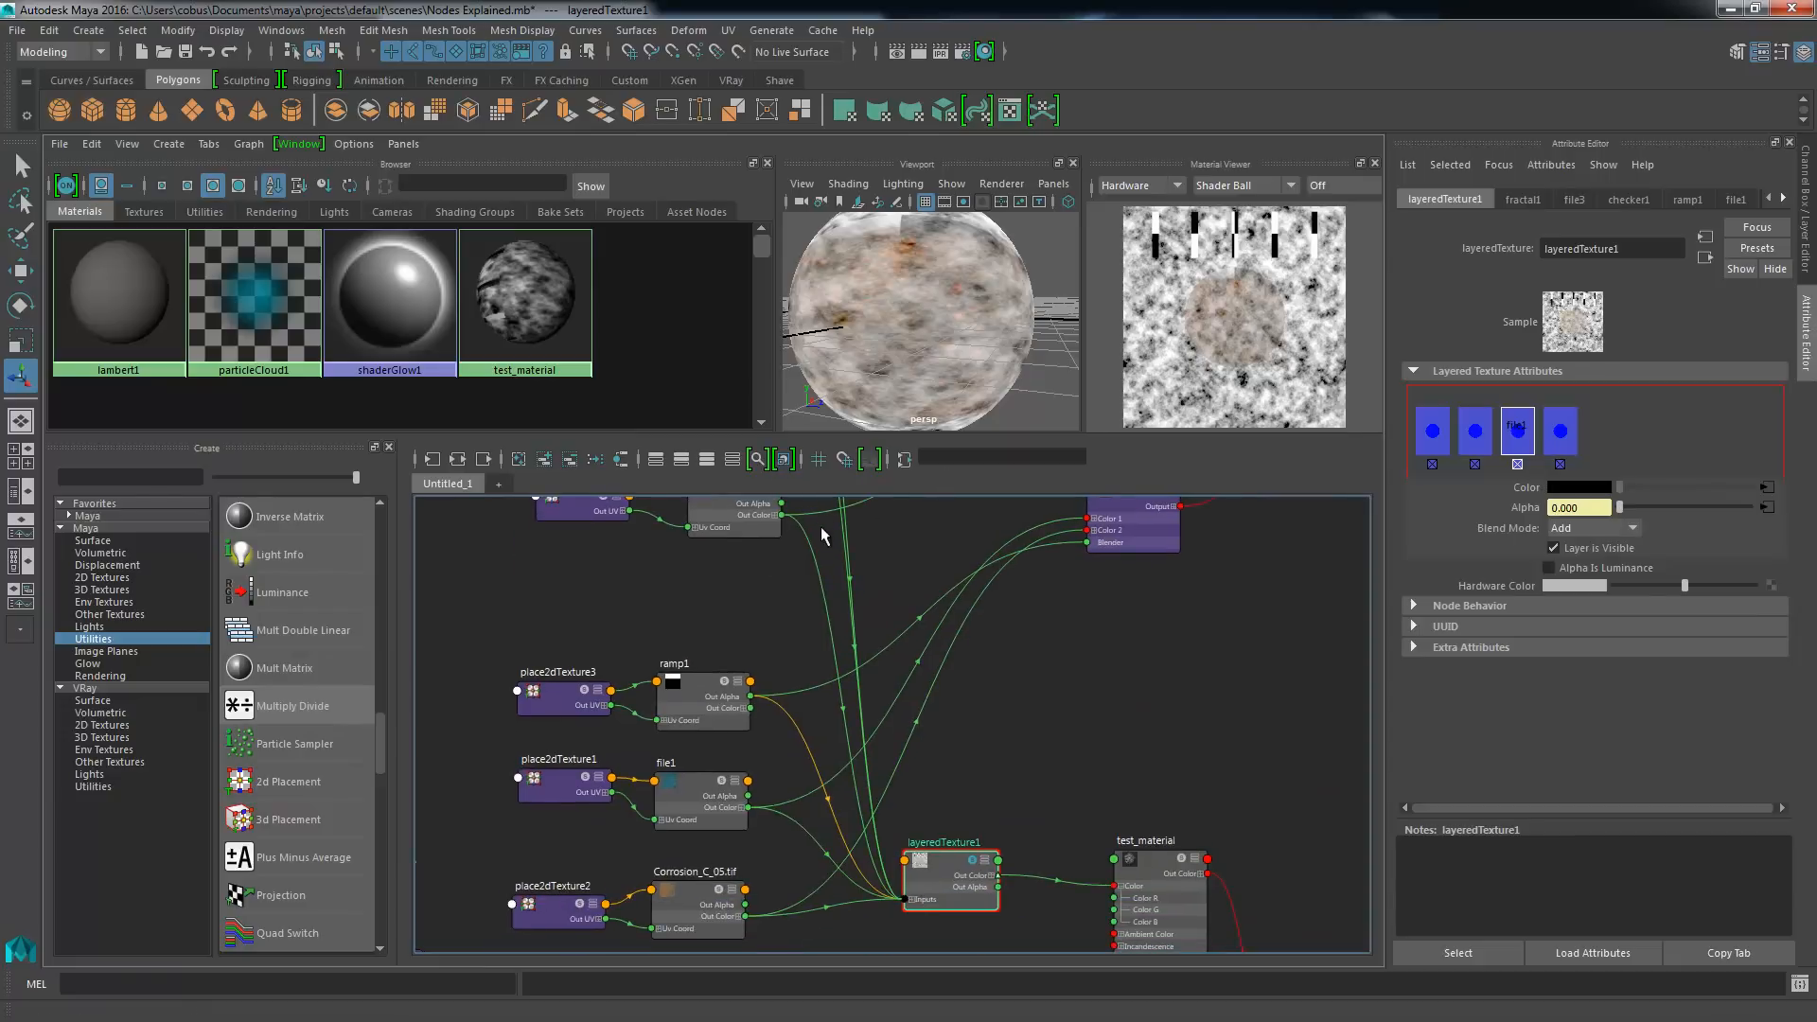
middle_drag(820, 527, 892, 581)
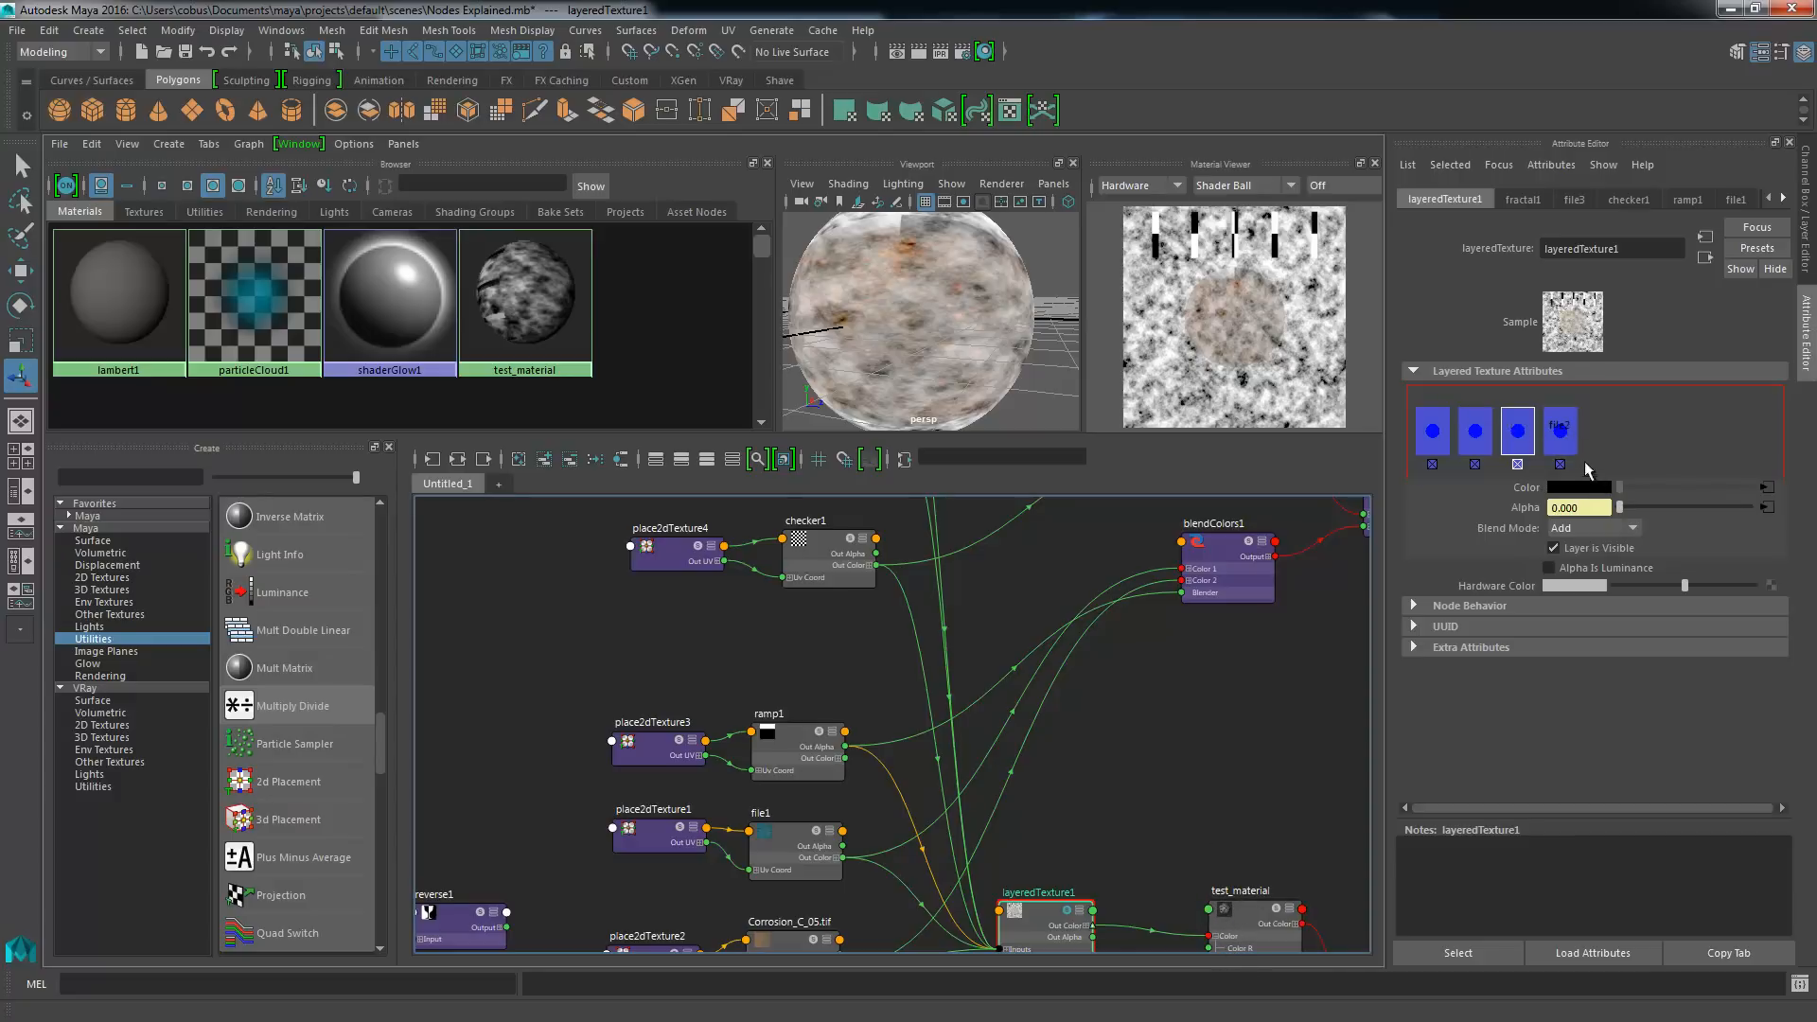
click(1563, 440)
click(1518, 436)
click(1479, 437)
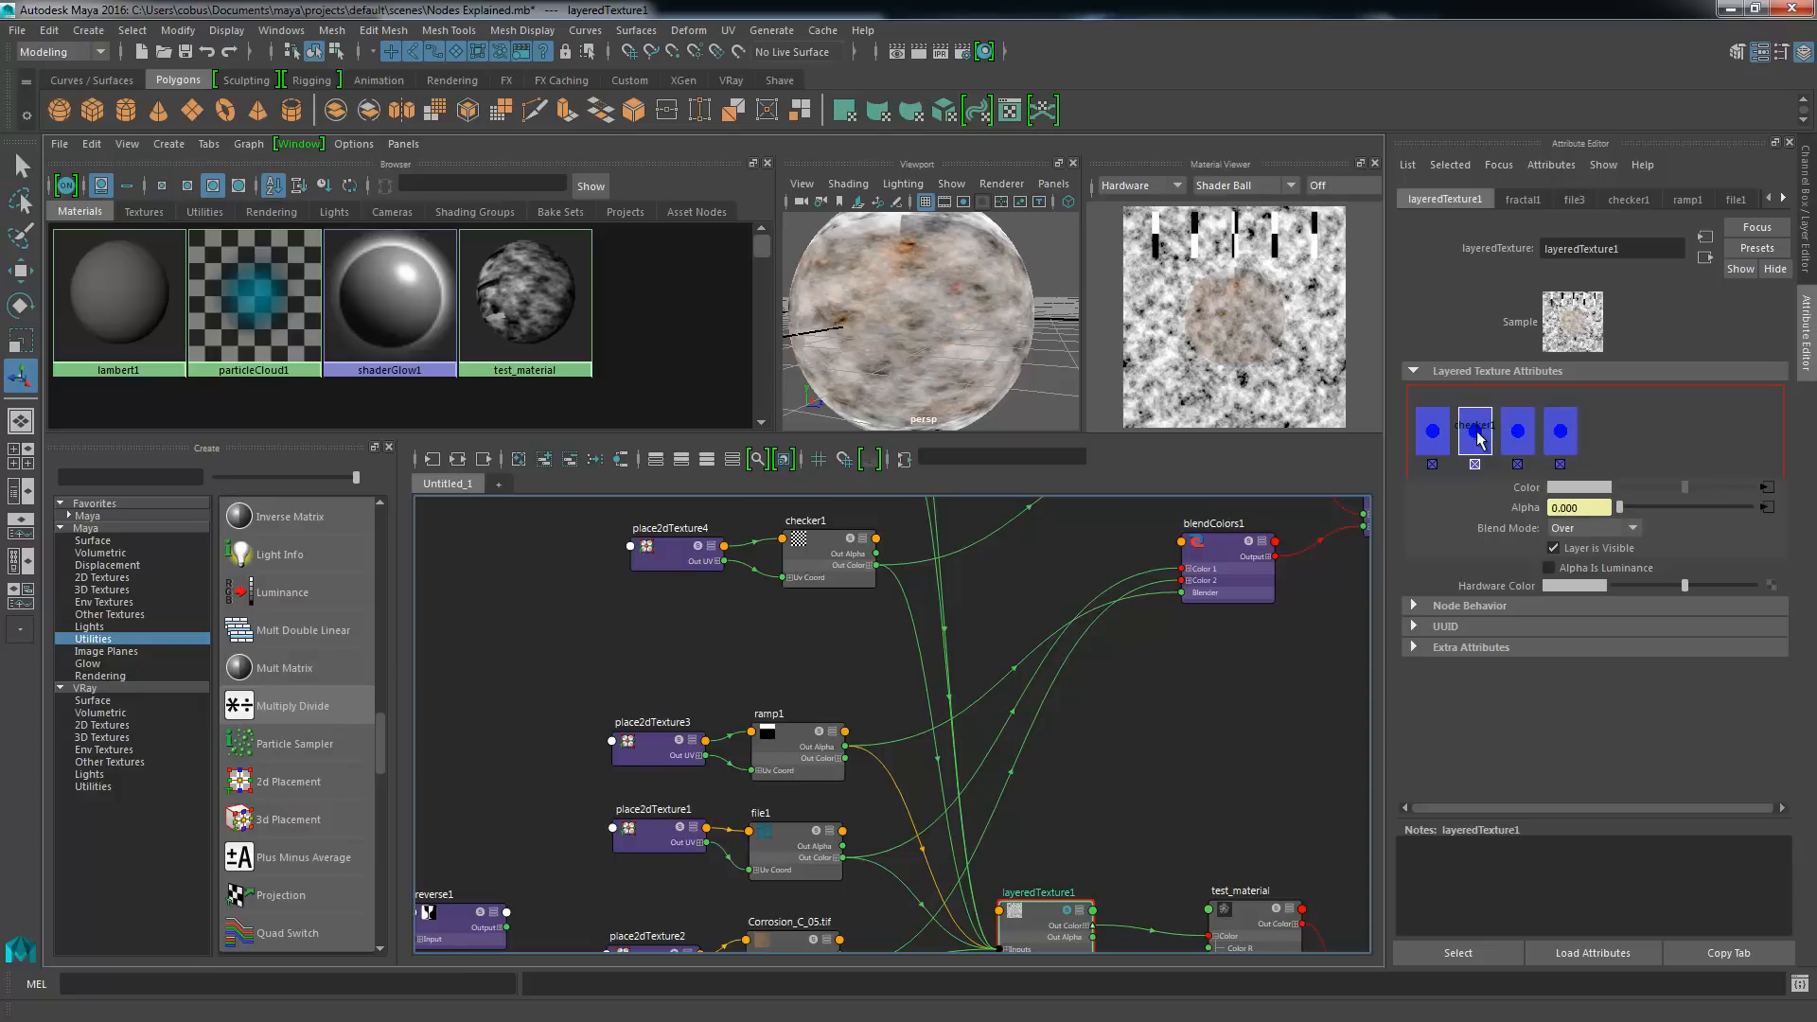
click(1433, 433)
click(1476, 433)
- Set the blend mode of layeredTexture1's third and second layers to Multiply
click(1517, 434)
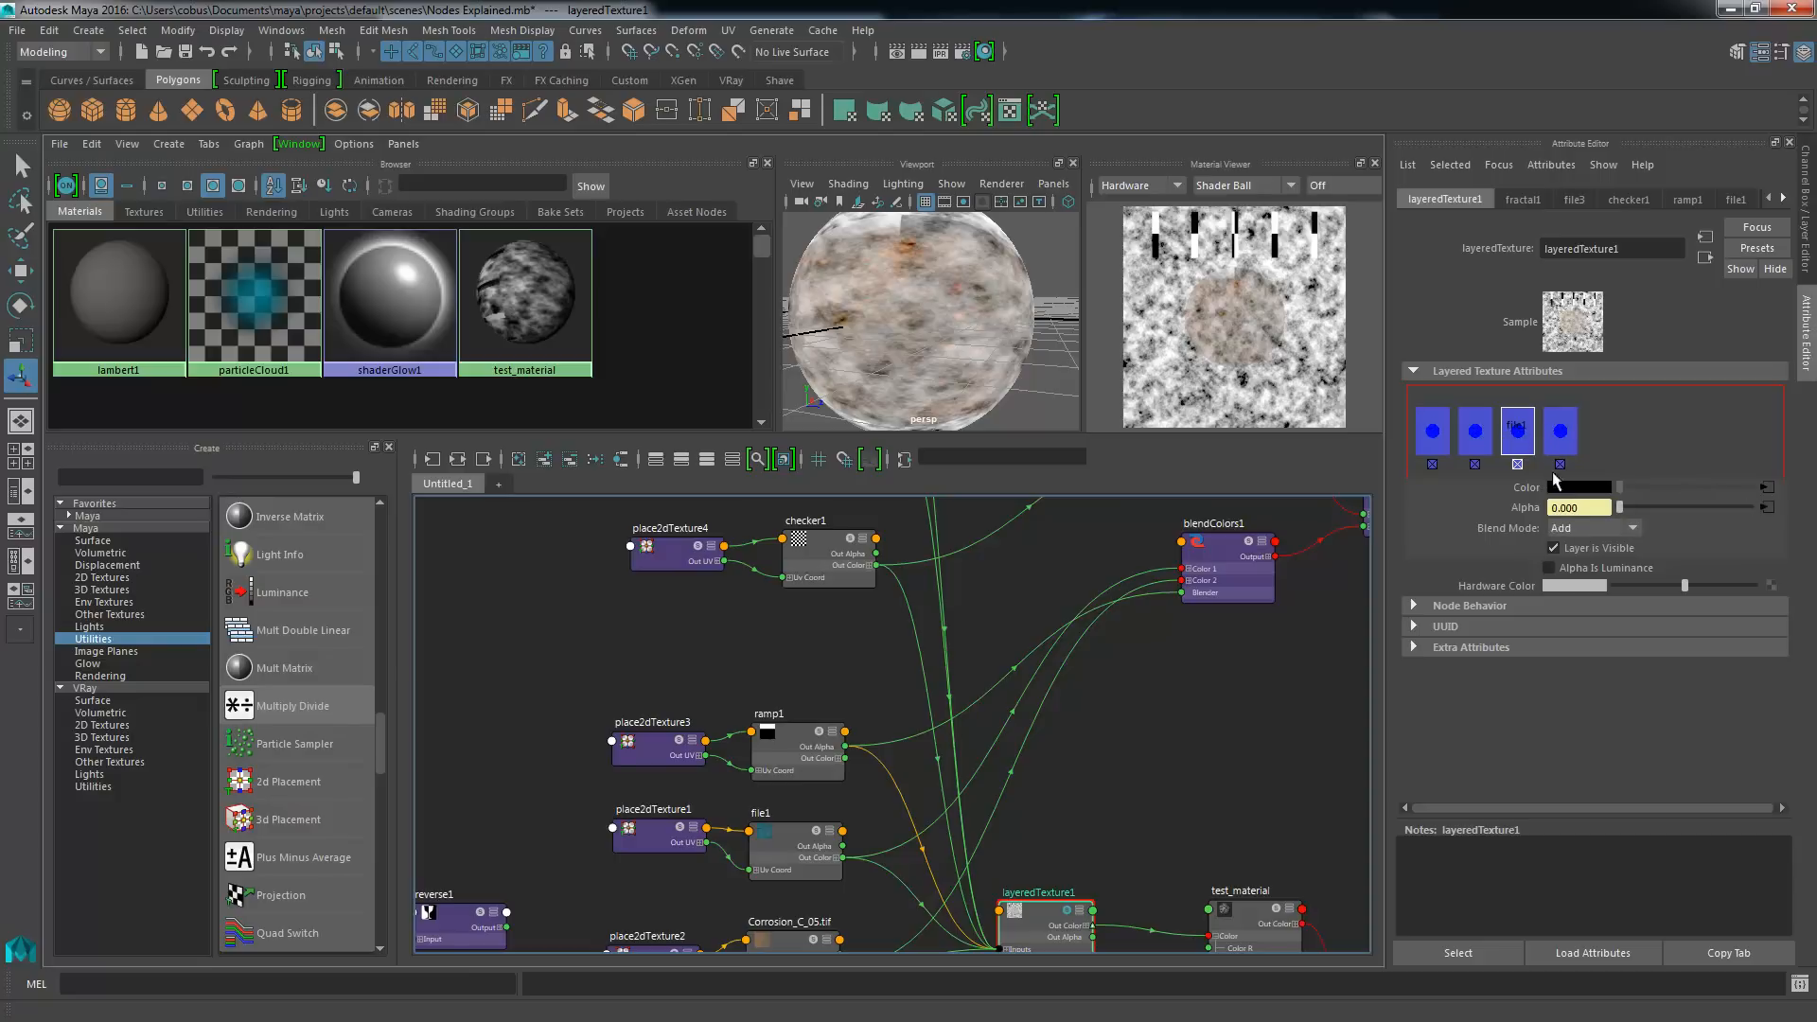
click(1567, 530)
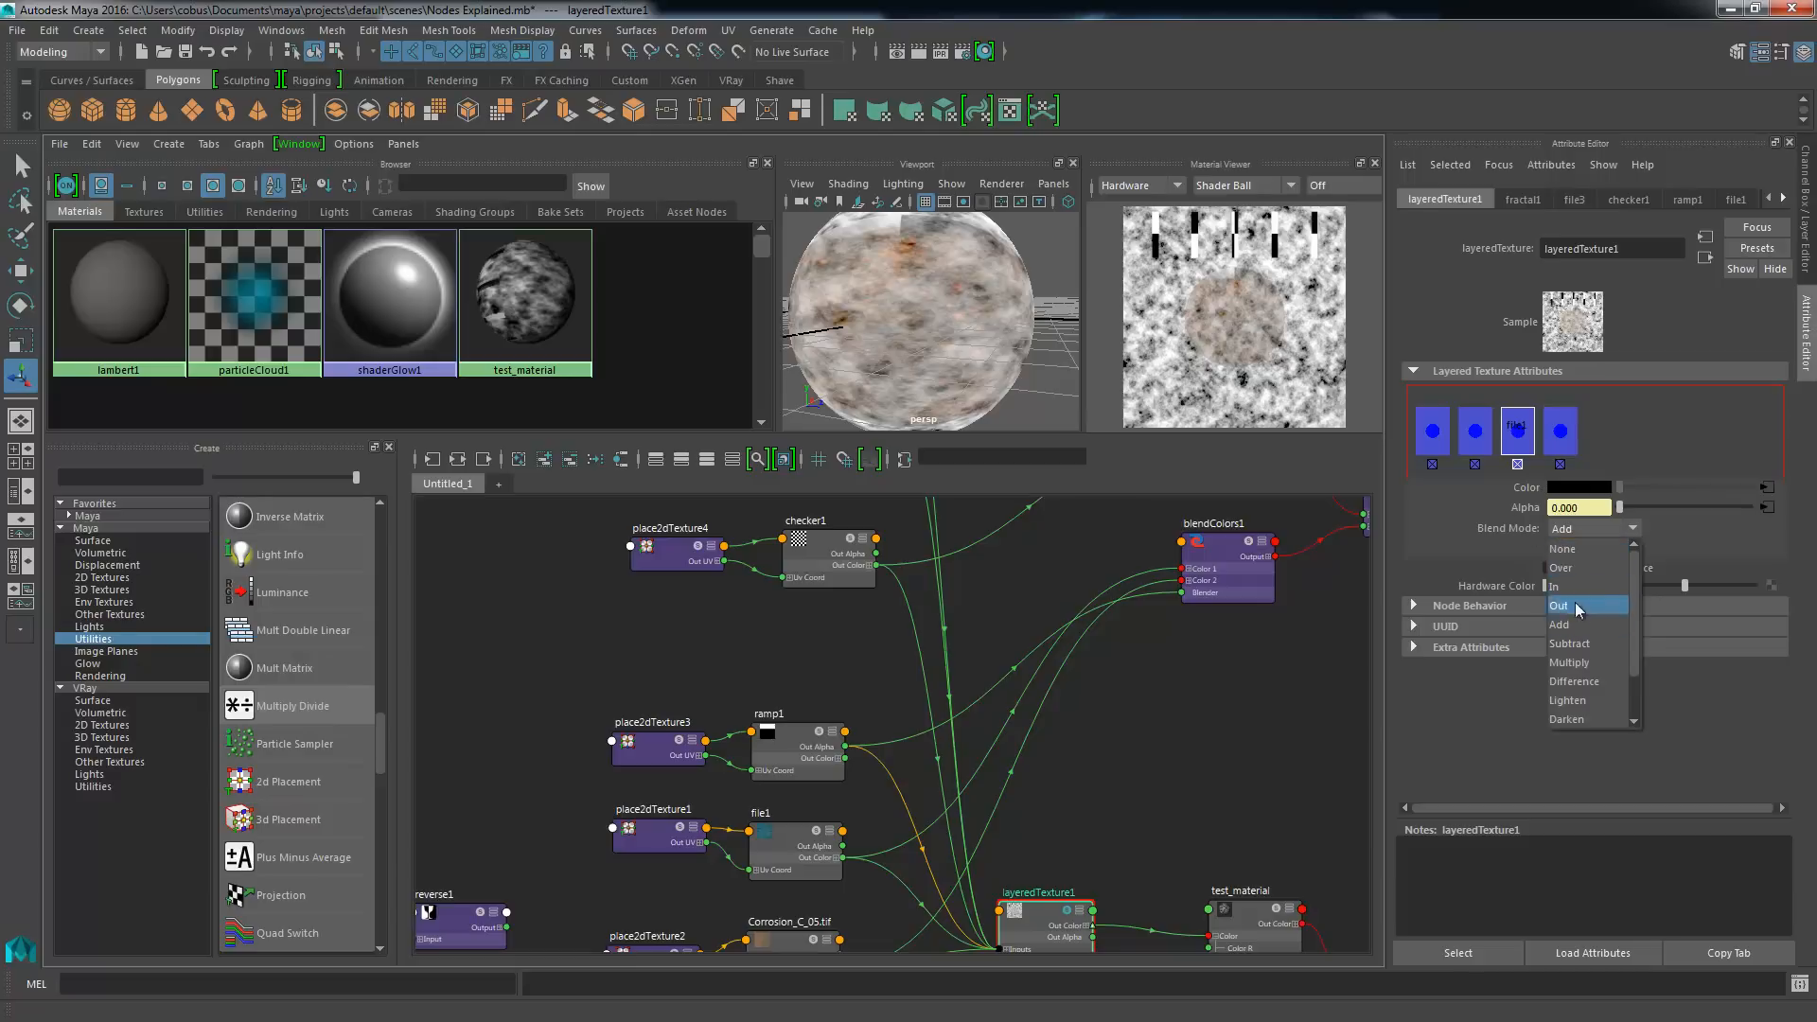
click(1589, 664)
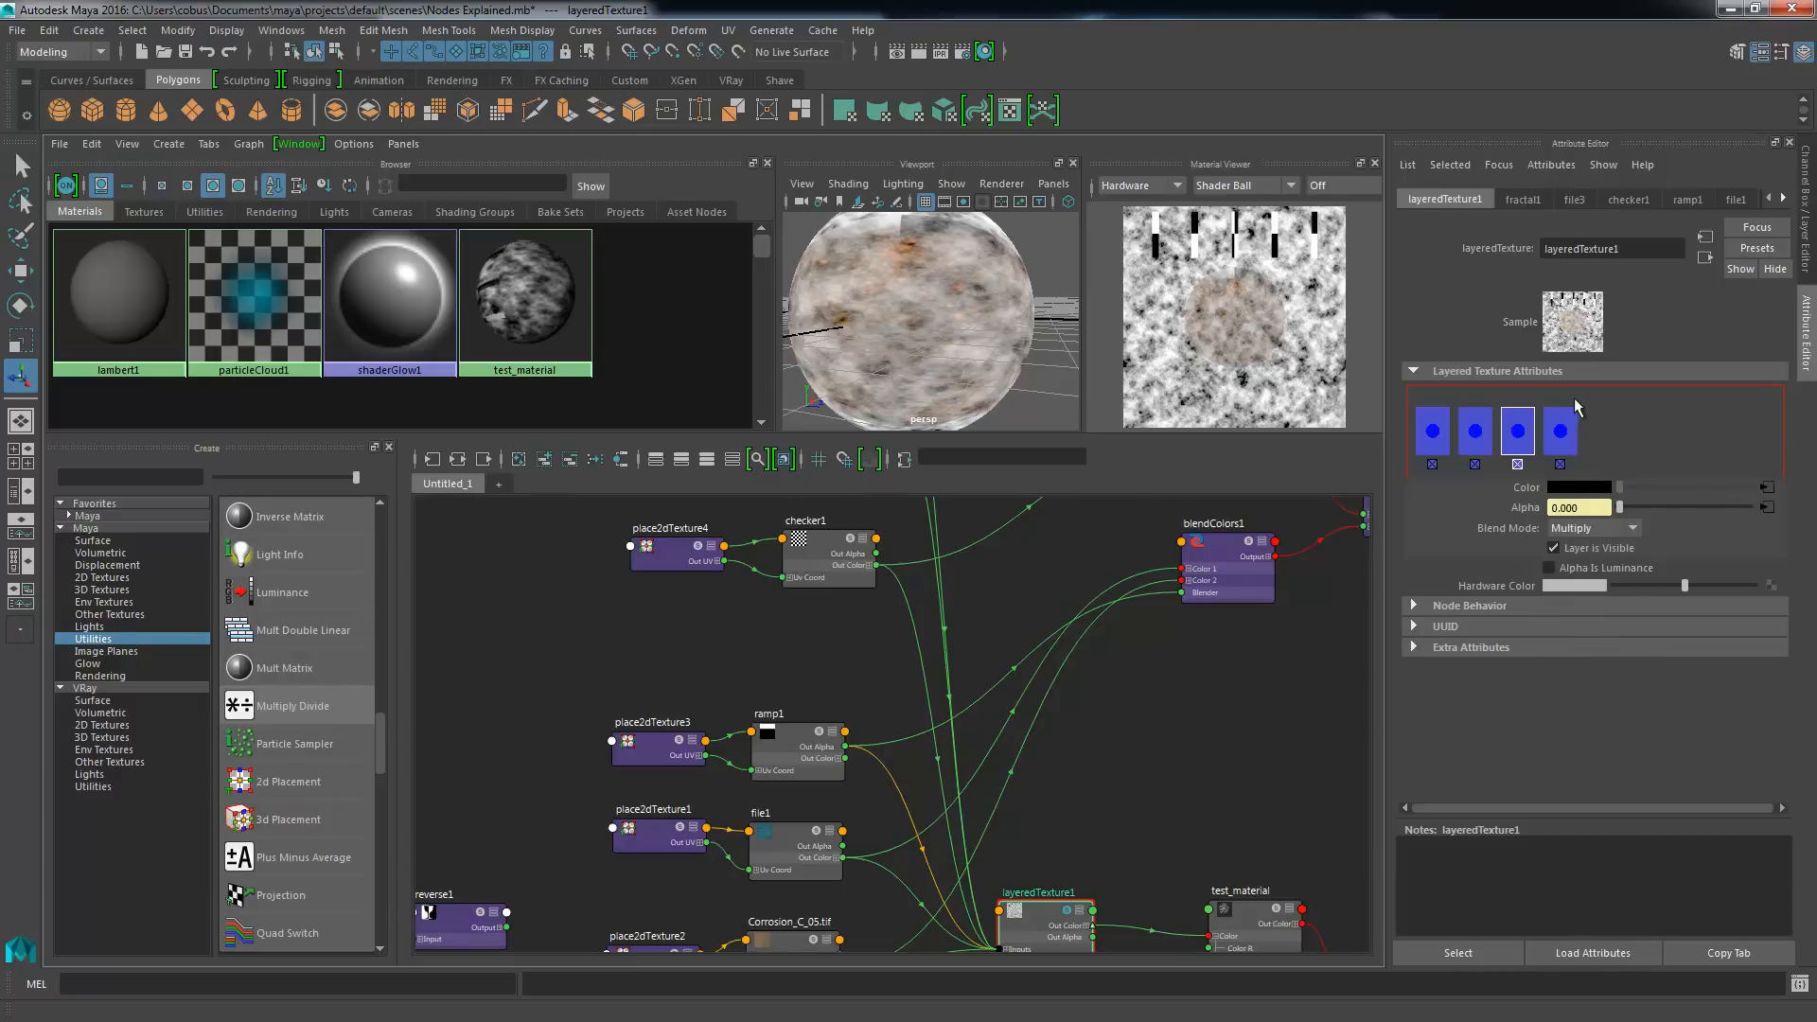
click(1476, 440)
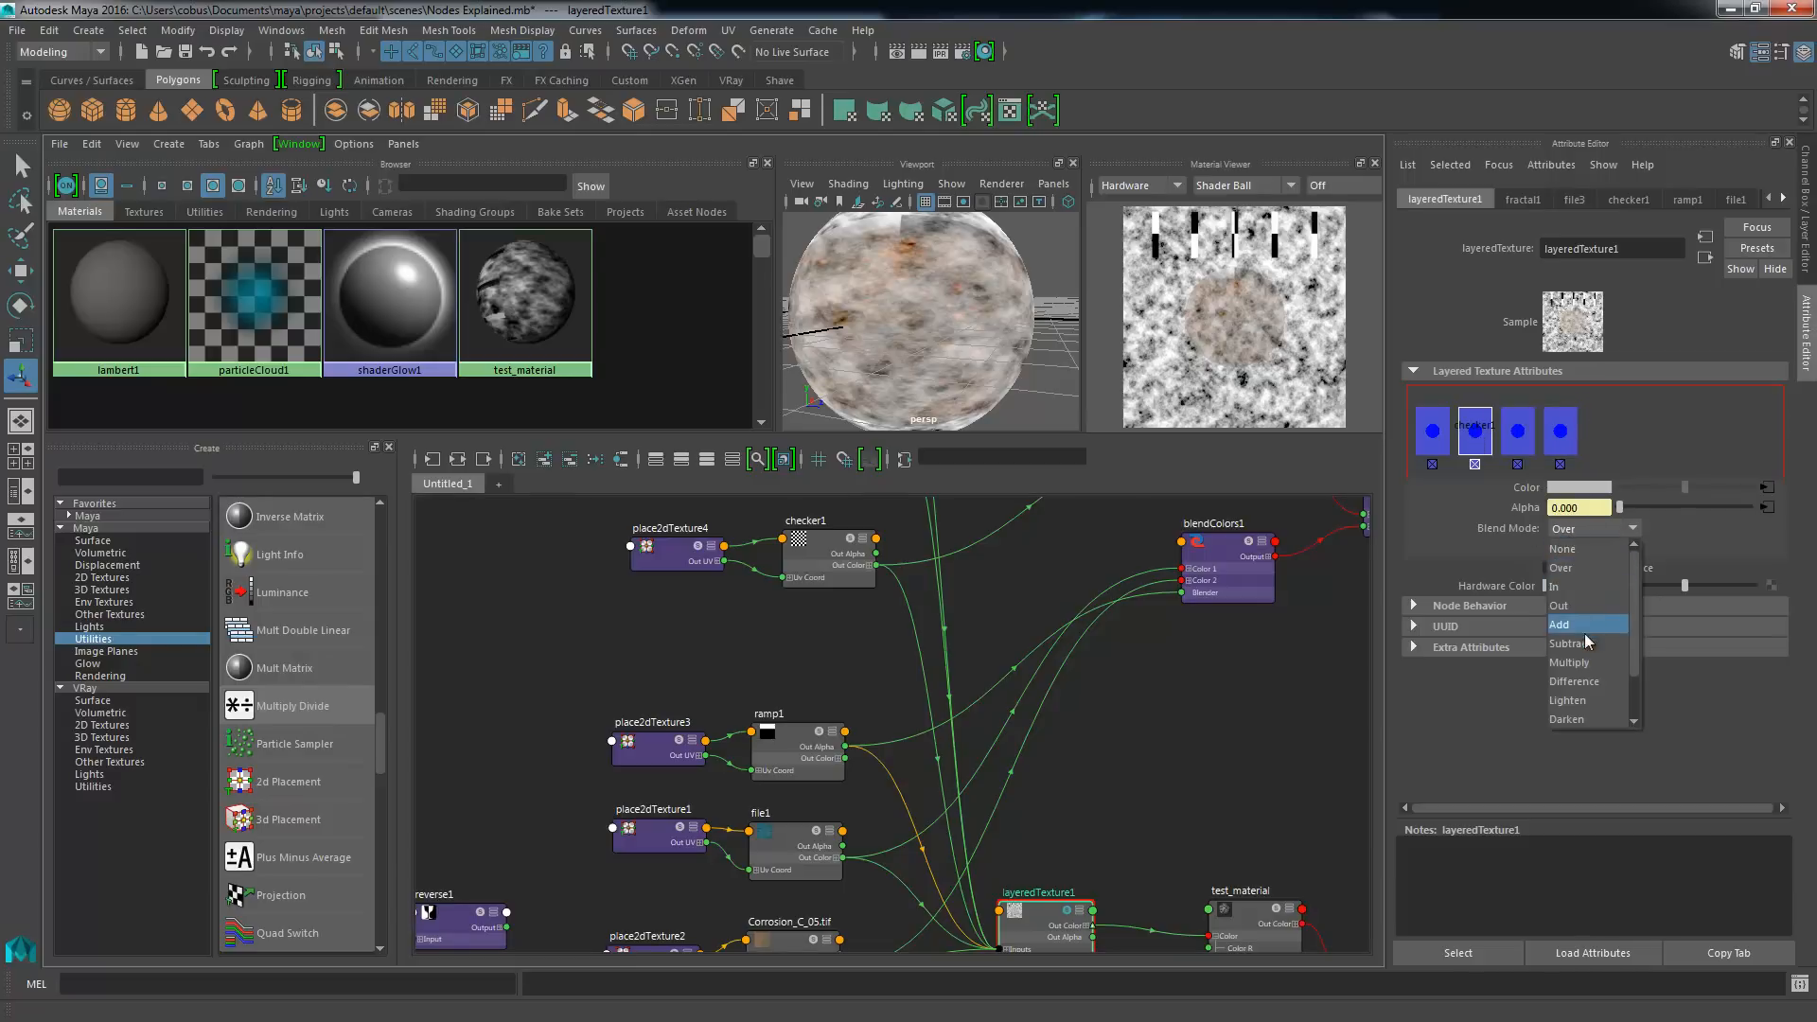
click(1585, 664)
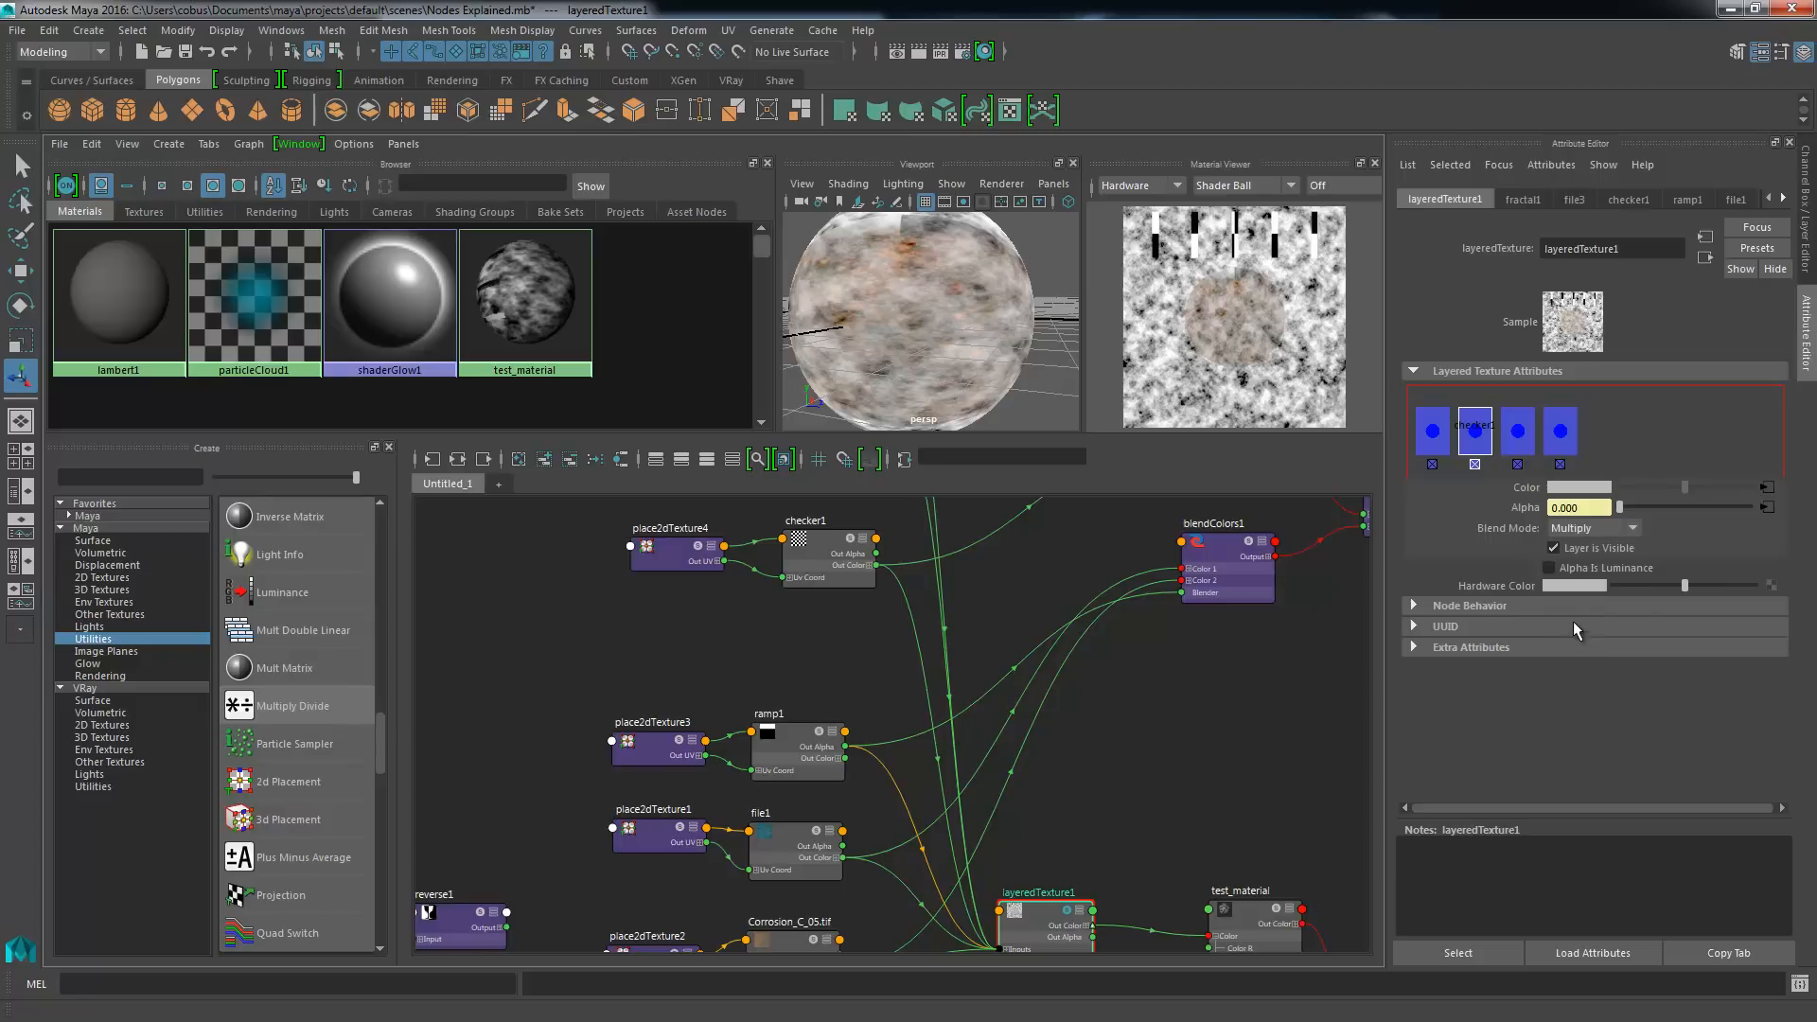
- Try Multiply as the blend mode of the fractal1 layer and inspect the result around the sphere
click(1431, 437)
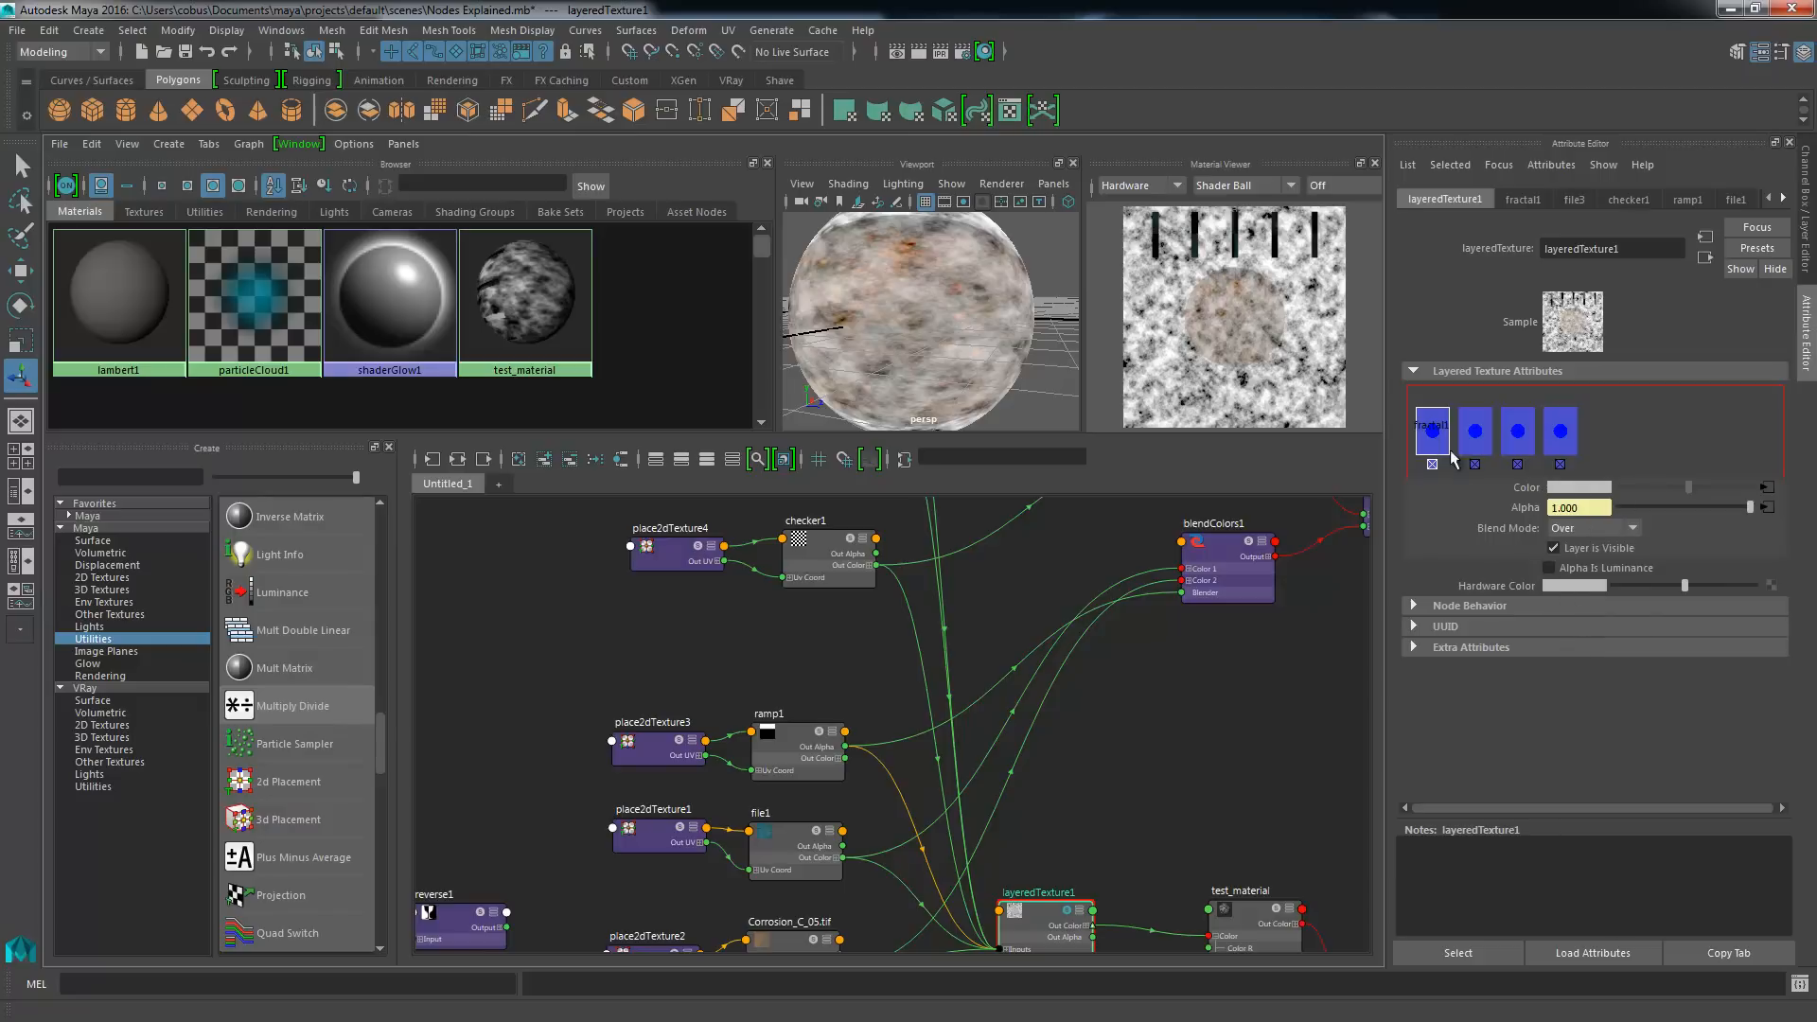
click(1575, 529)
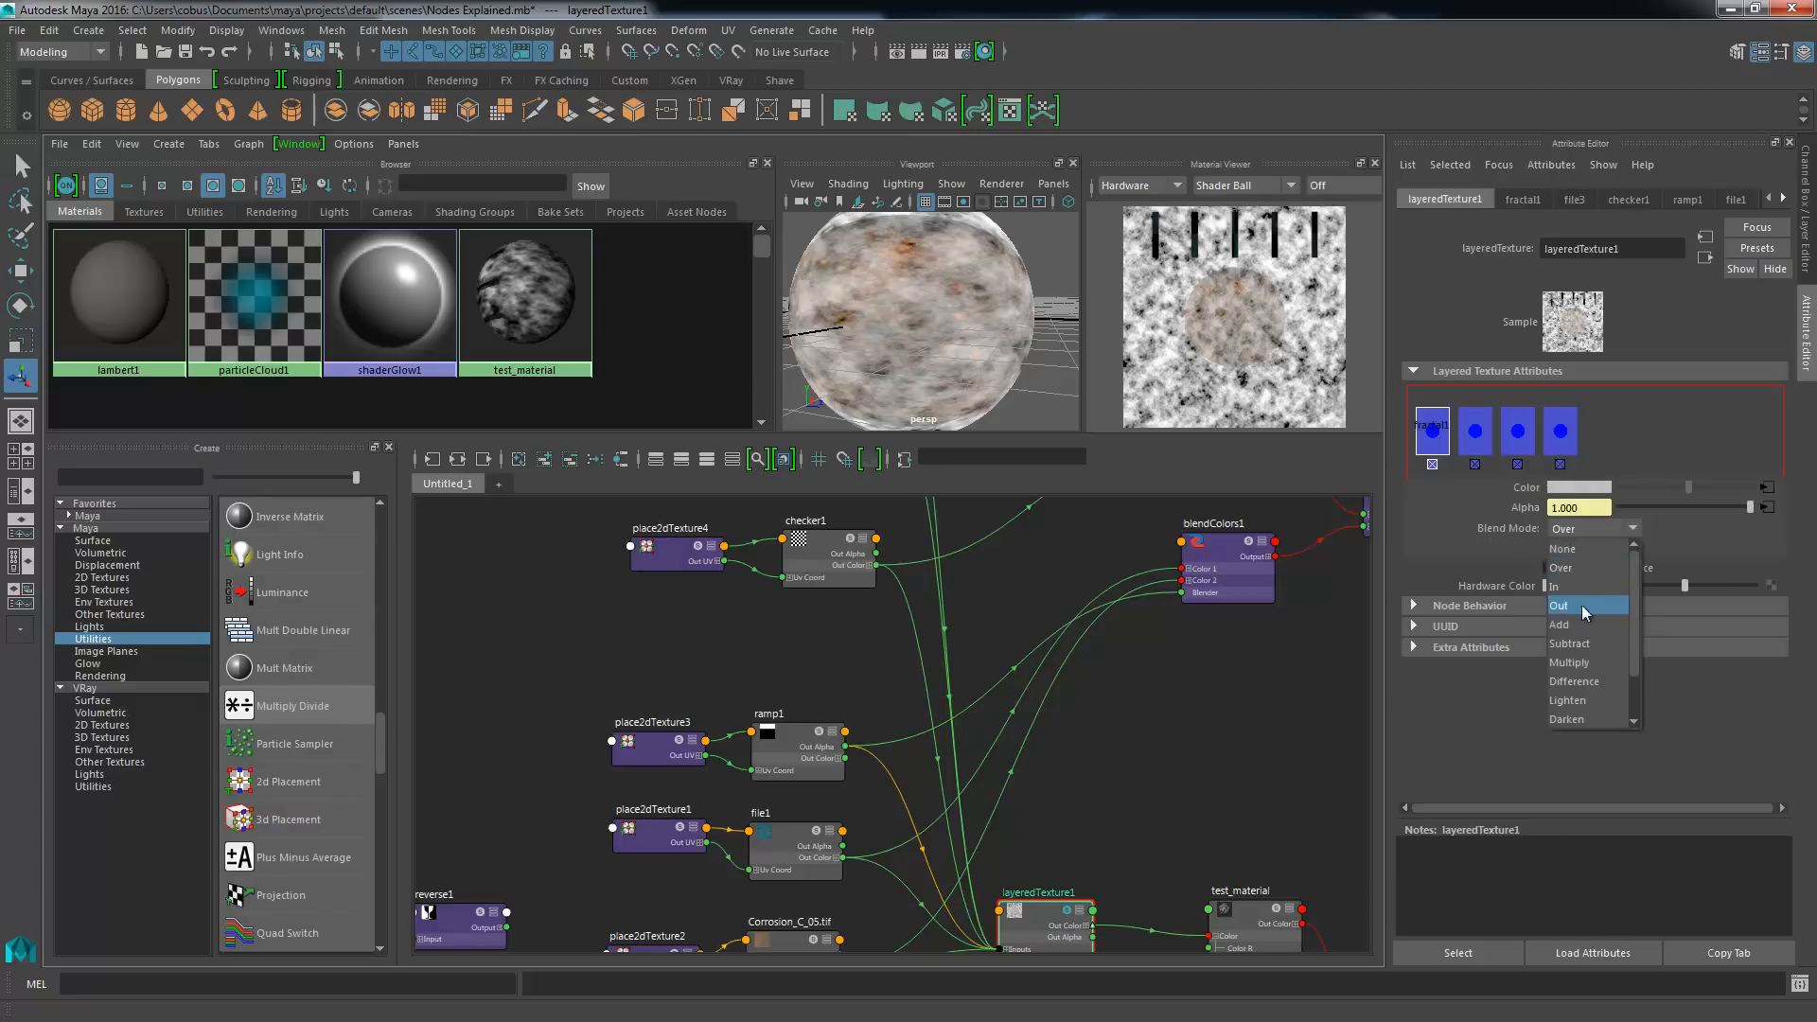
click(1590, 661)
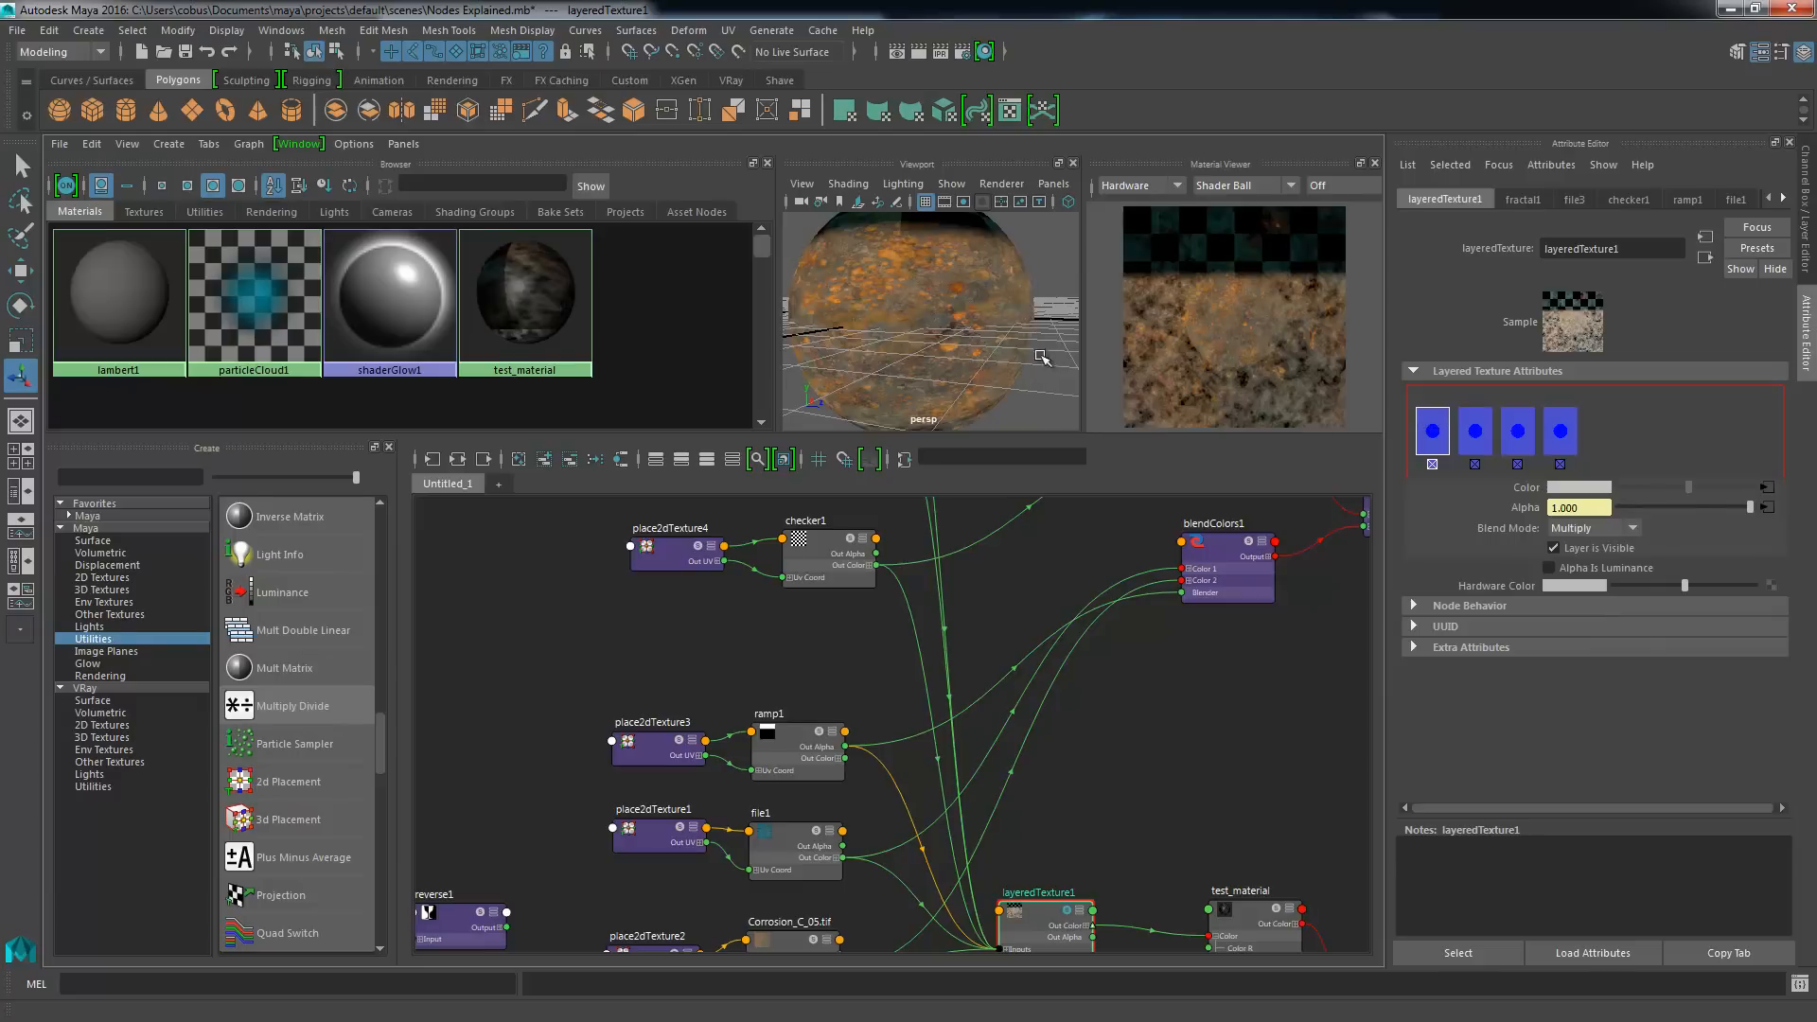
alt+drag(985, 339, 1046, 320)
alt+middle_drag(993, 293, 995, 343)
mouse_move(995, 343)
alt+mouse_down()
mouse_move(1001, 388)
mouse_move(1010, 330)
alt+mouse_up()
- Return the fractal1 layer's blend mode to Over and check the sphere again
click(1573, 530)
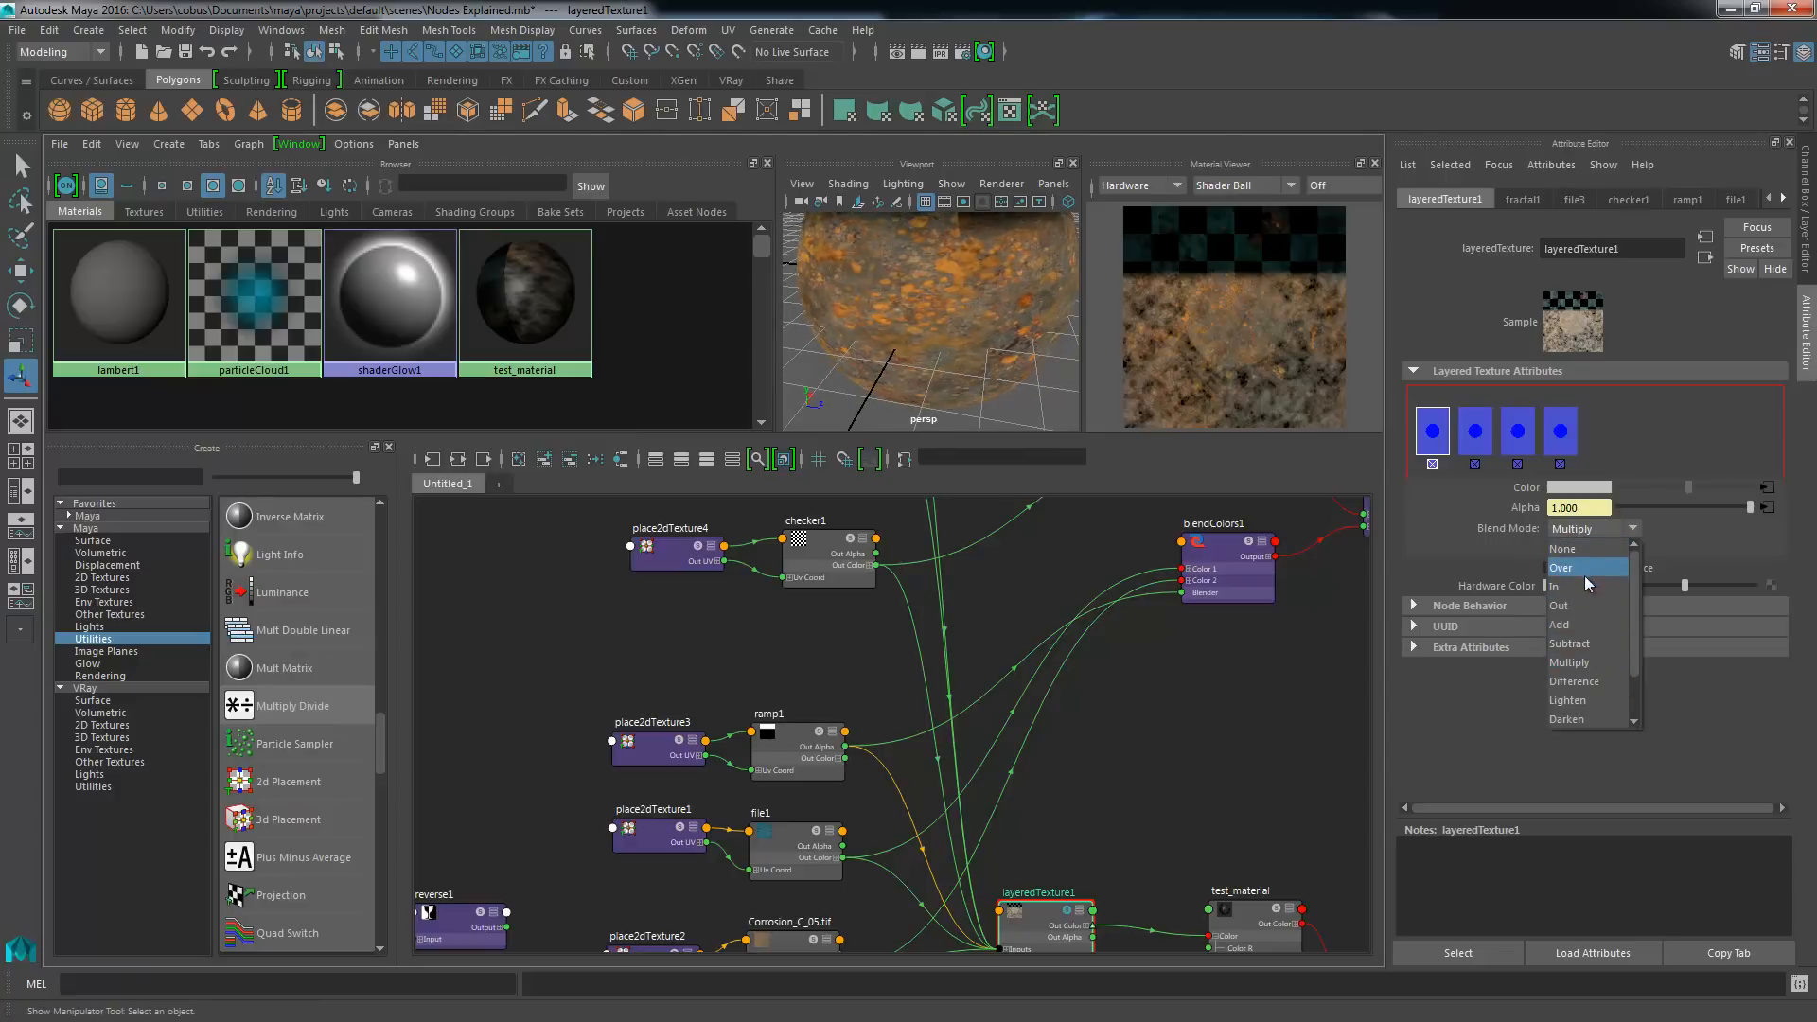
click(1586, 566)
mouse_move(932, 322)
alt+mouse_down()
mouse_move(927, 349)
mouse_move(957, 323)
alt+mouse_up()
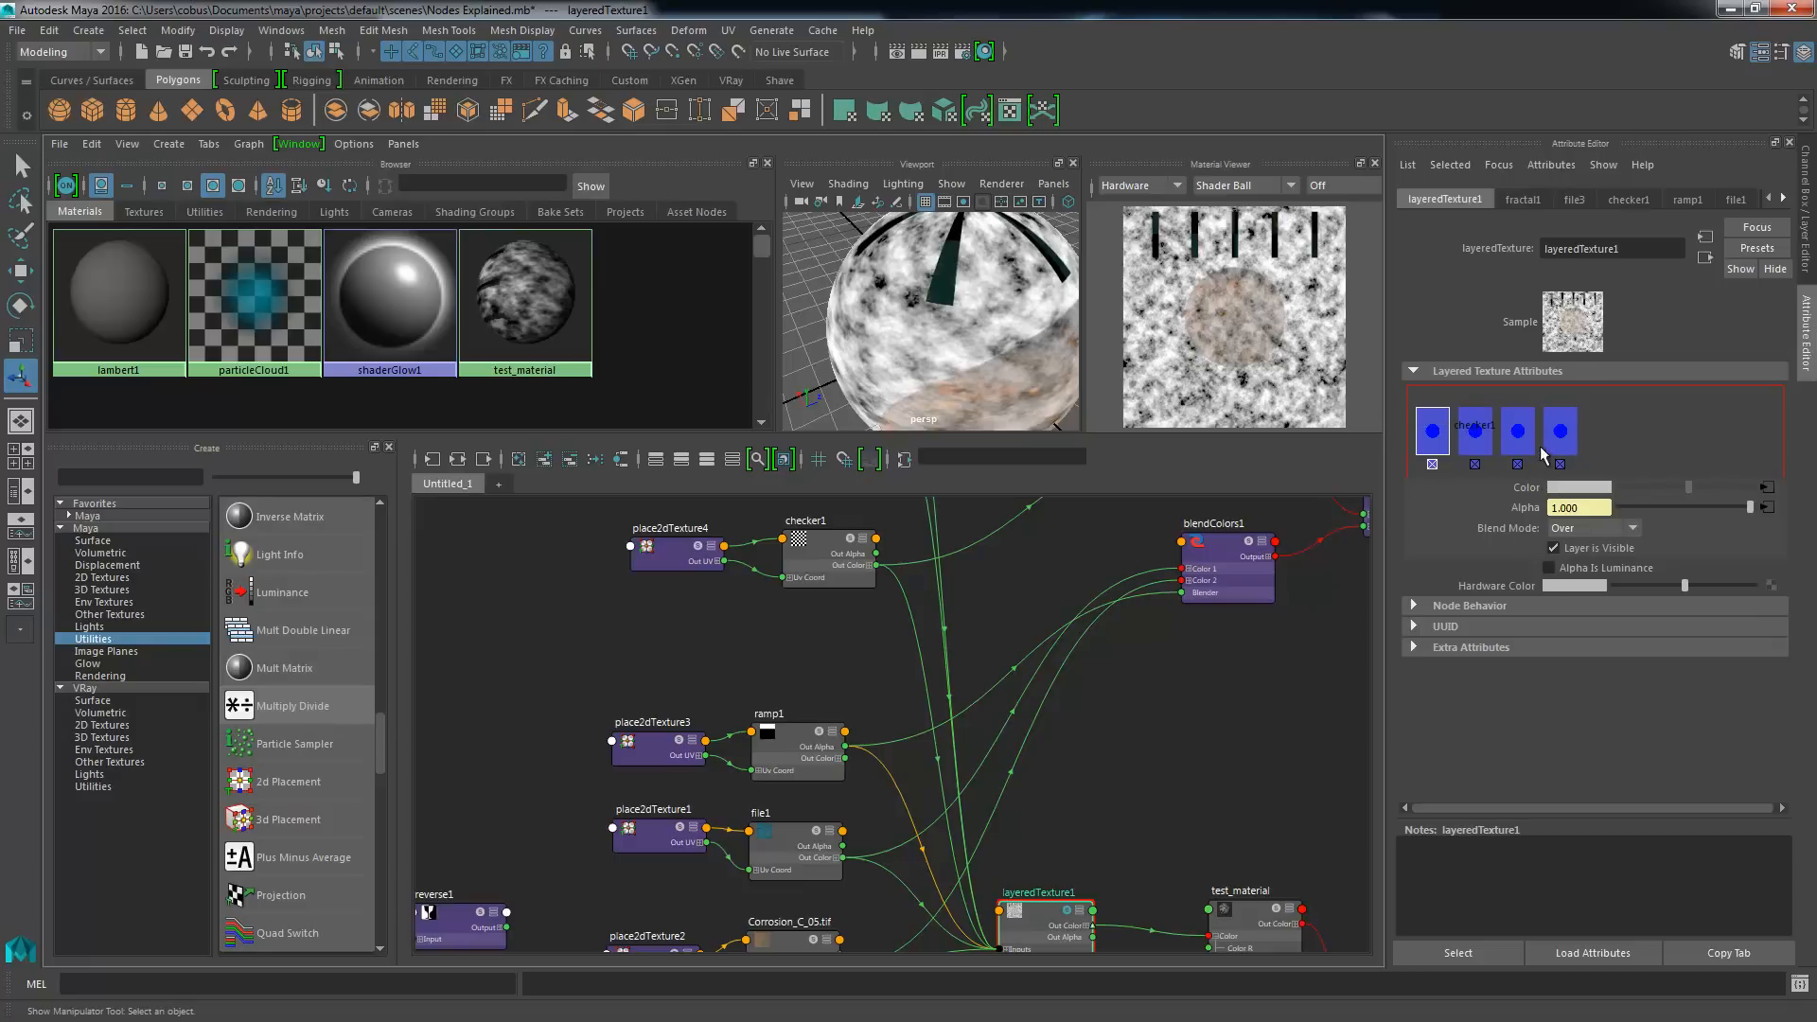
- Delete file3, fractal1 and checker1 together with their place2dTexture nodes
alt+middle_drag(1043, 588, 979, 467)
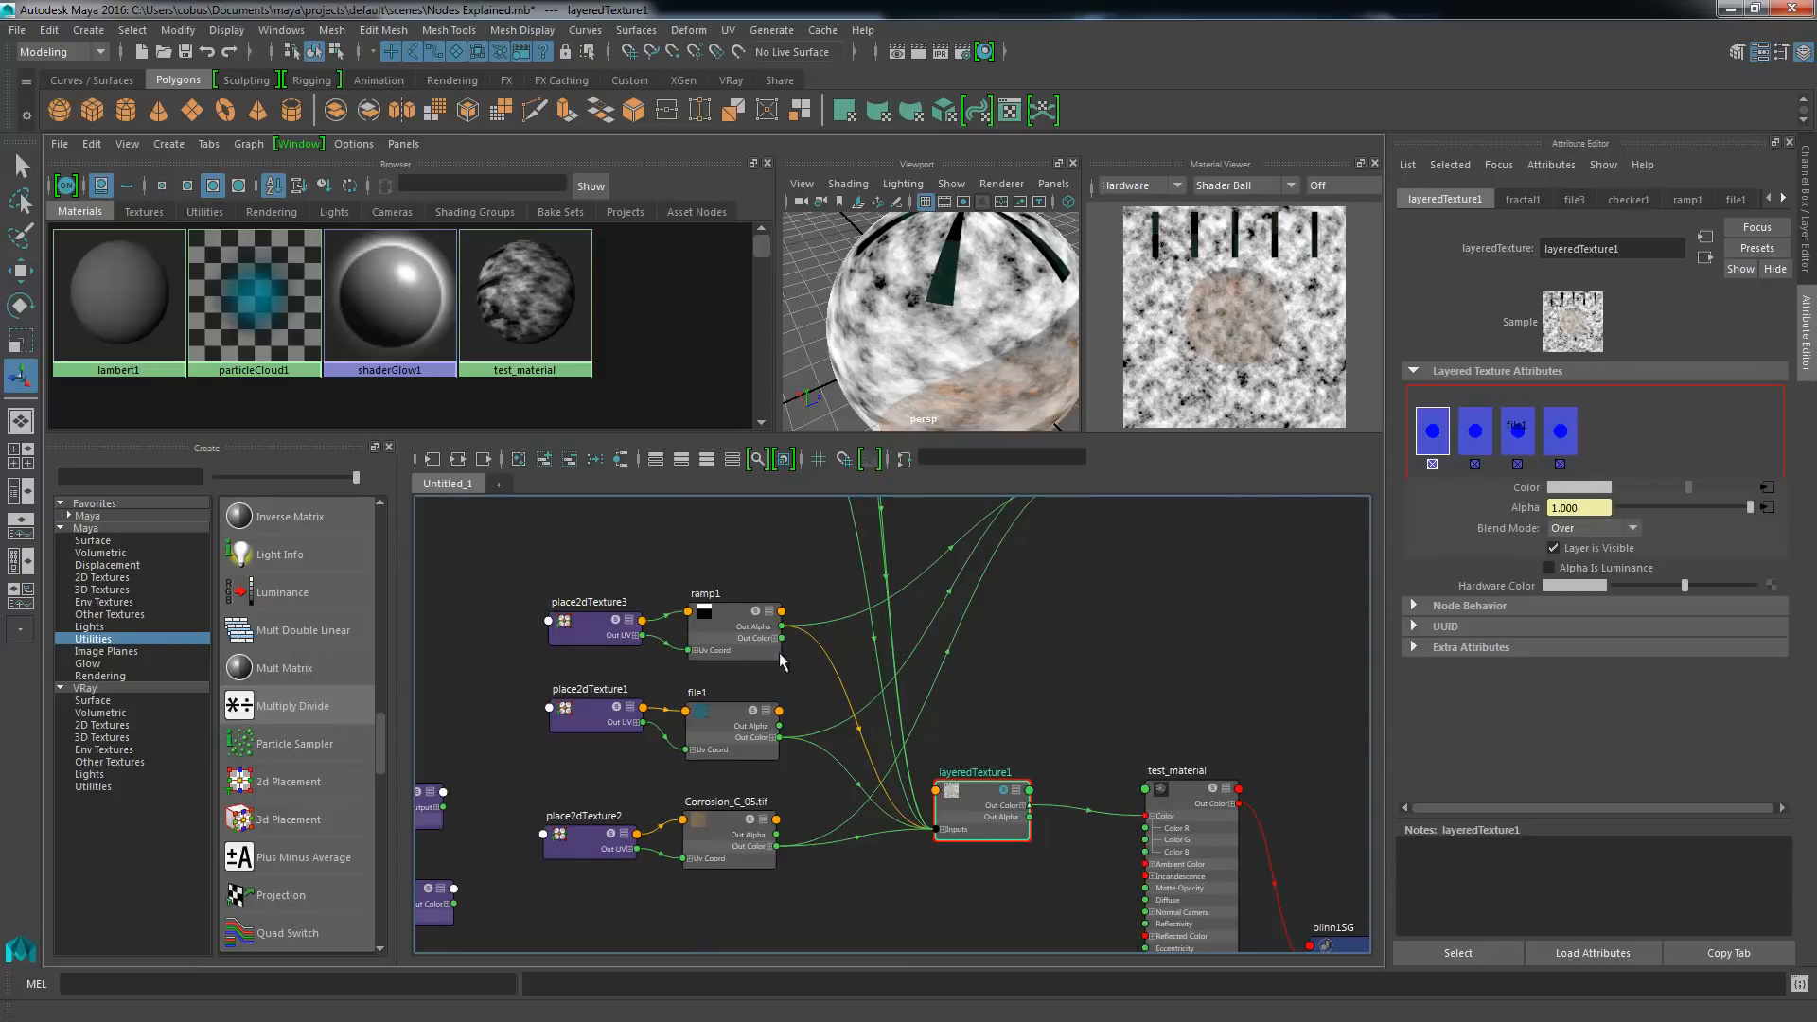
alt+middle_drag(861, 610, 1099, 534)
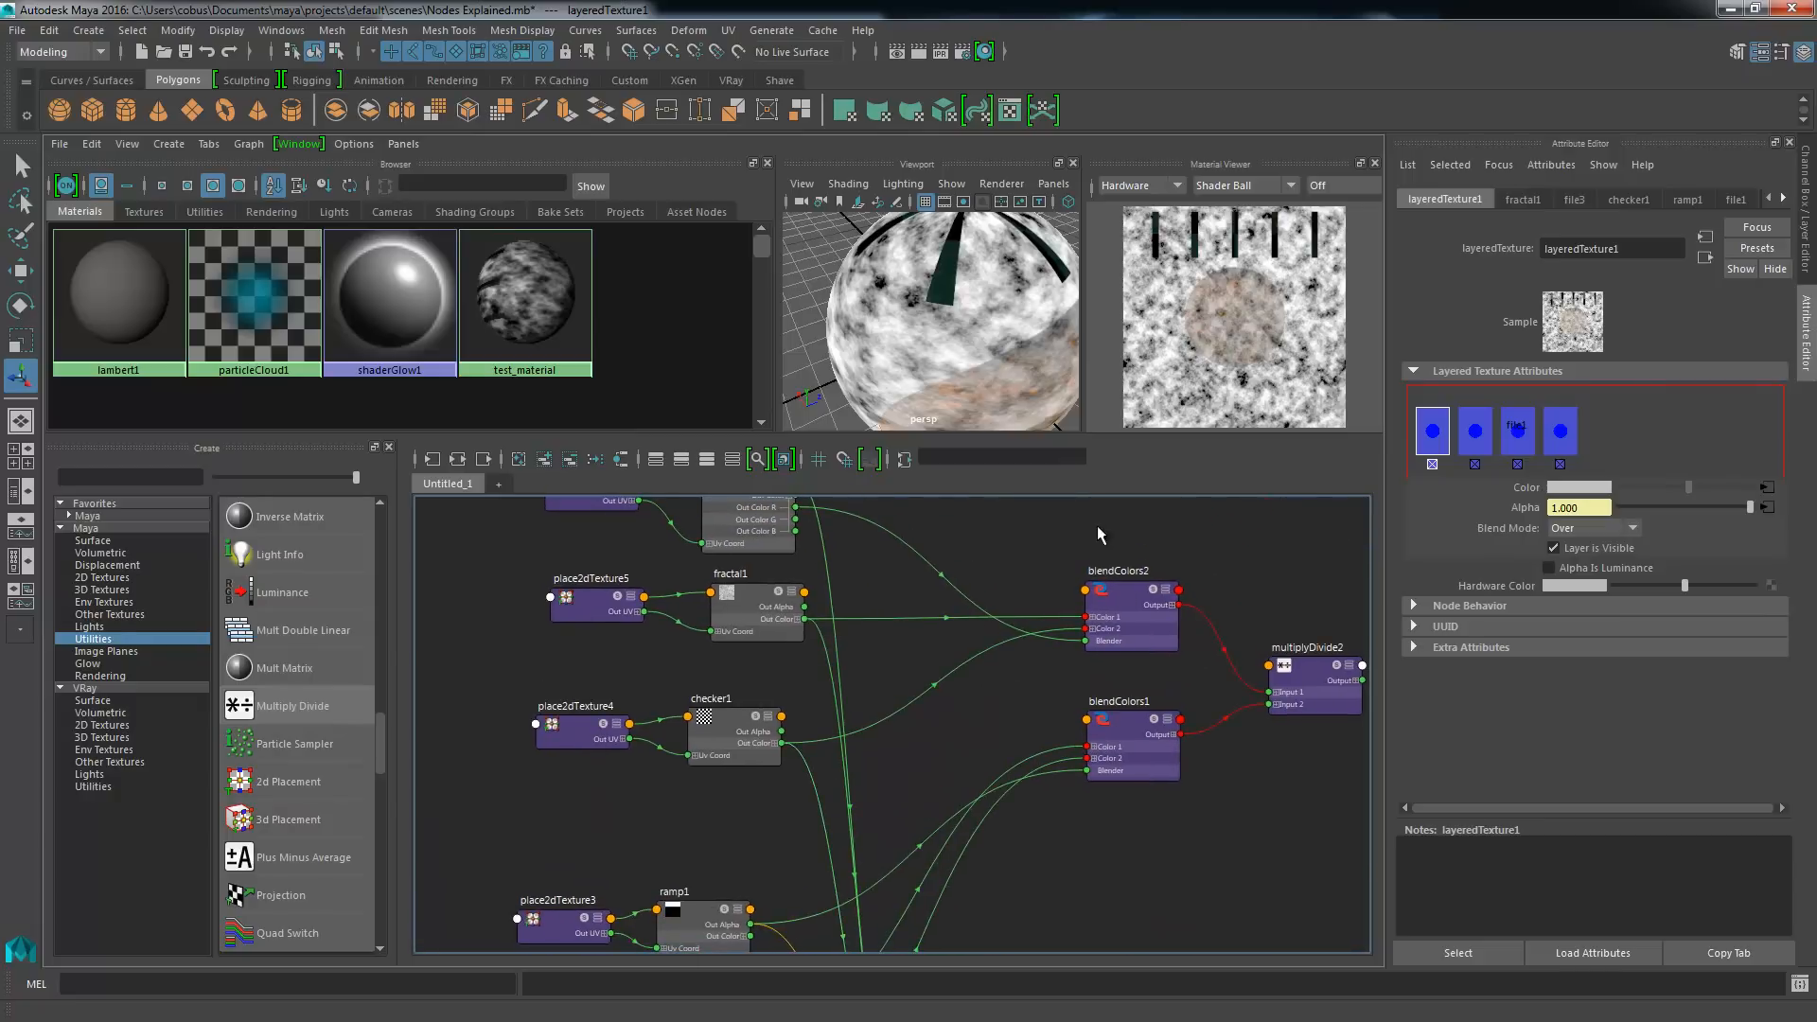
alt+middle_drag(982, 567, 998, 602)
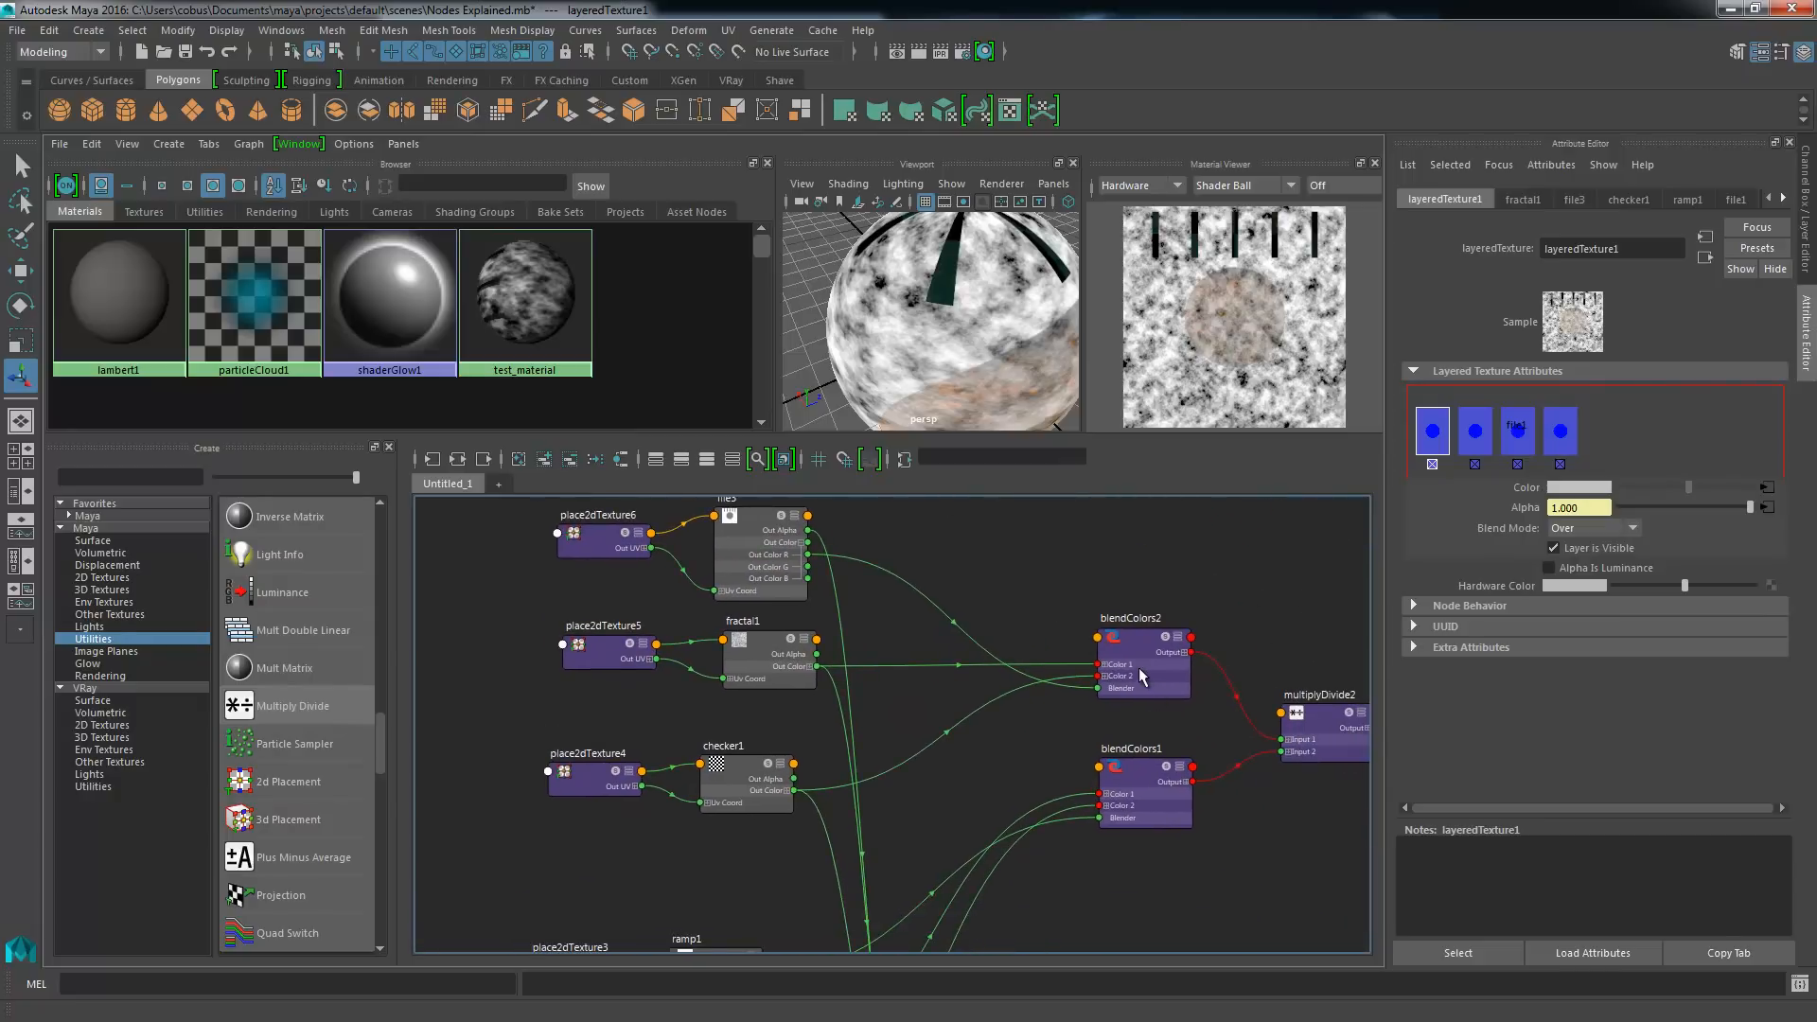
alt+right_drag(1142, 676, 922, 645)
drag(645, 668, 968, 395)
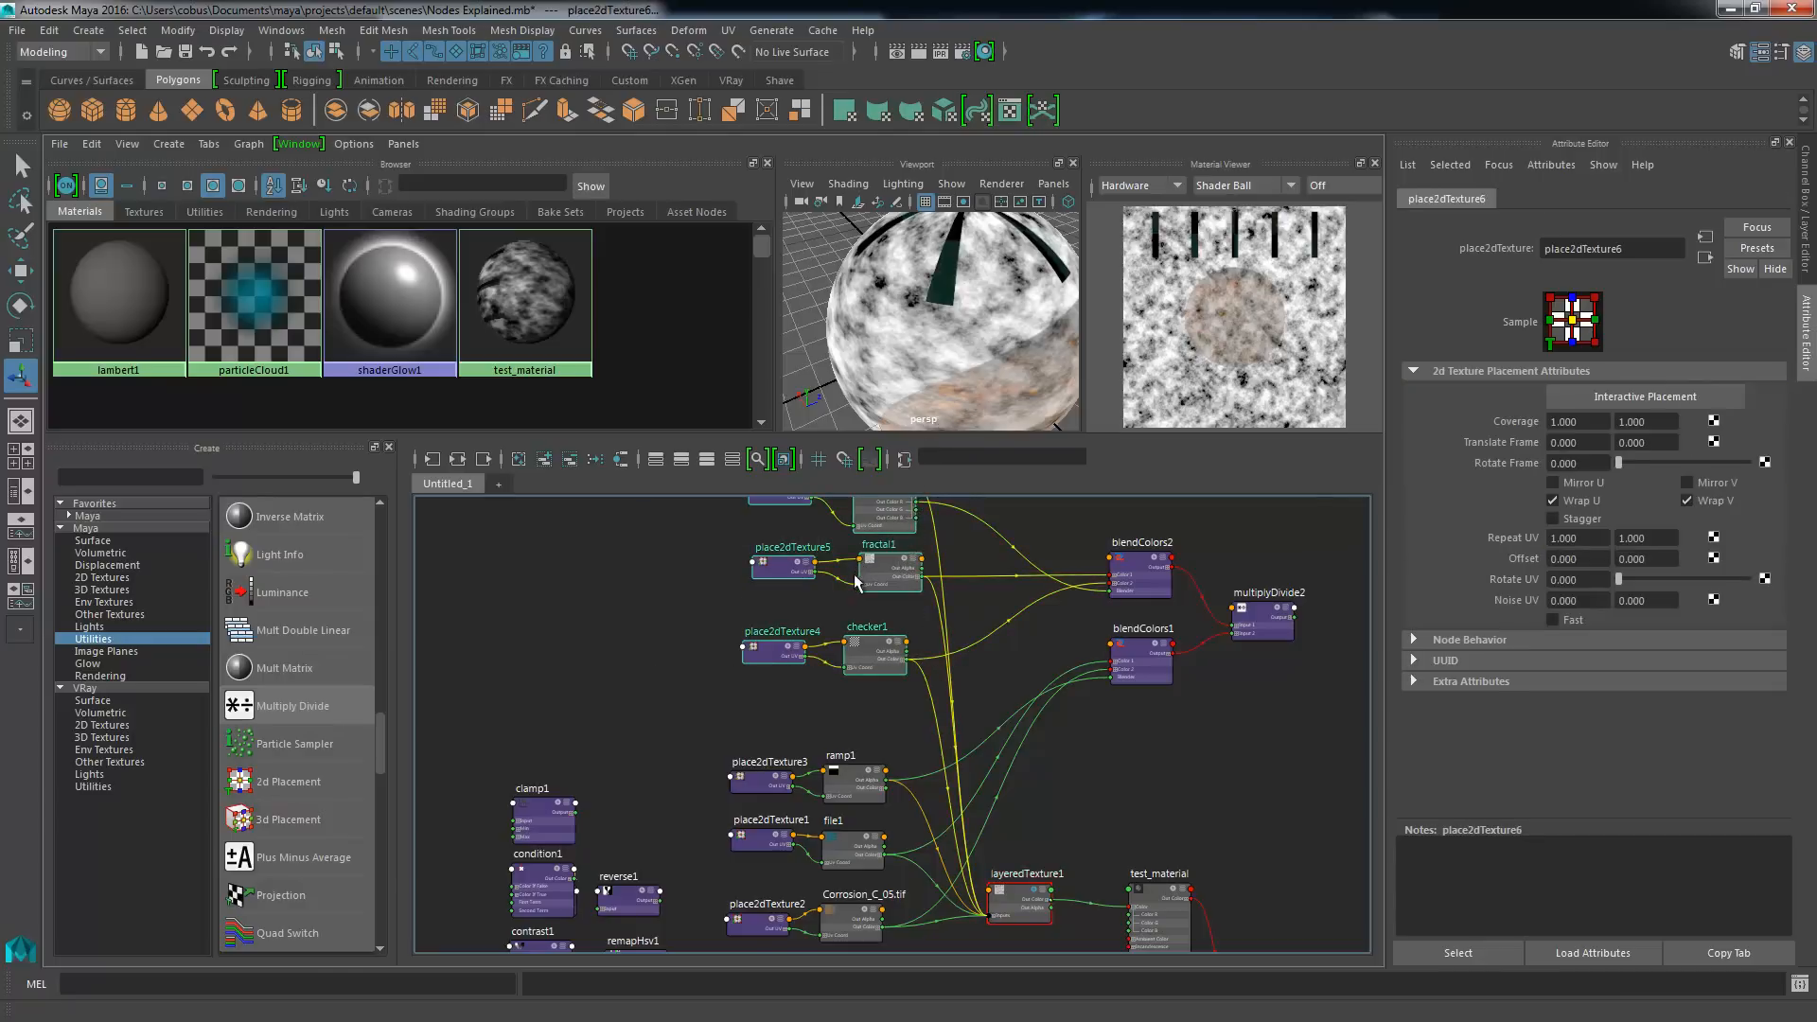
key(Delete)
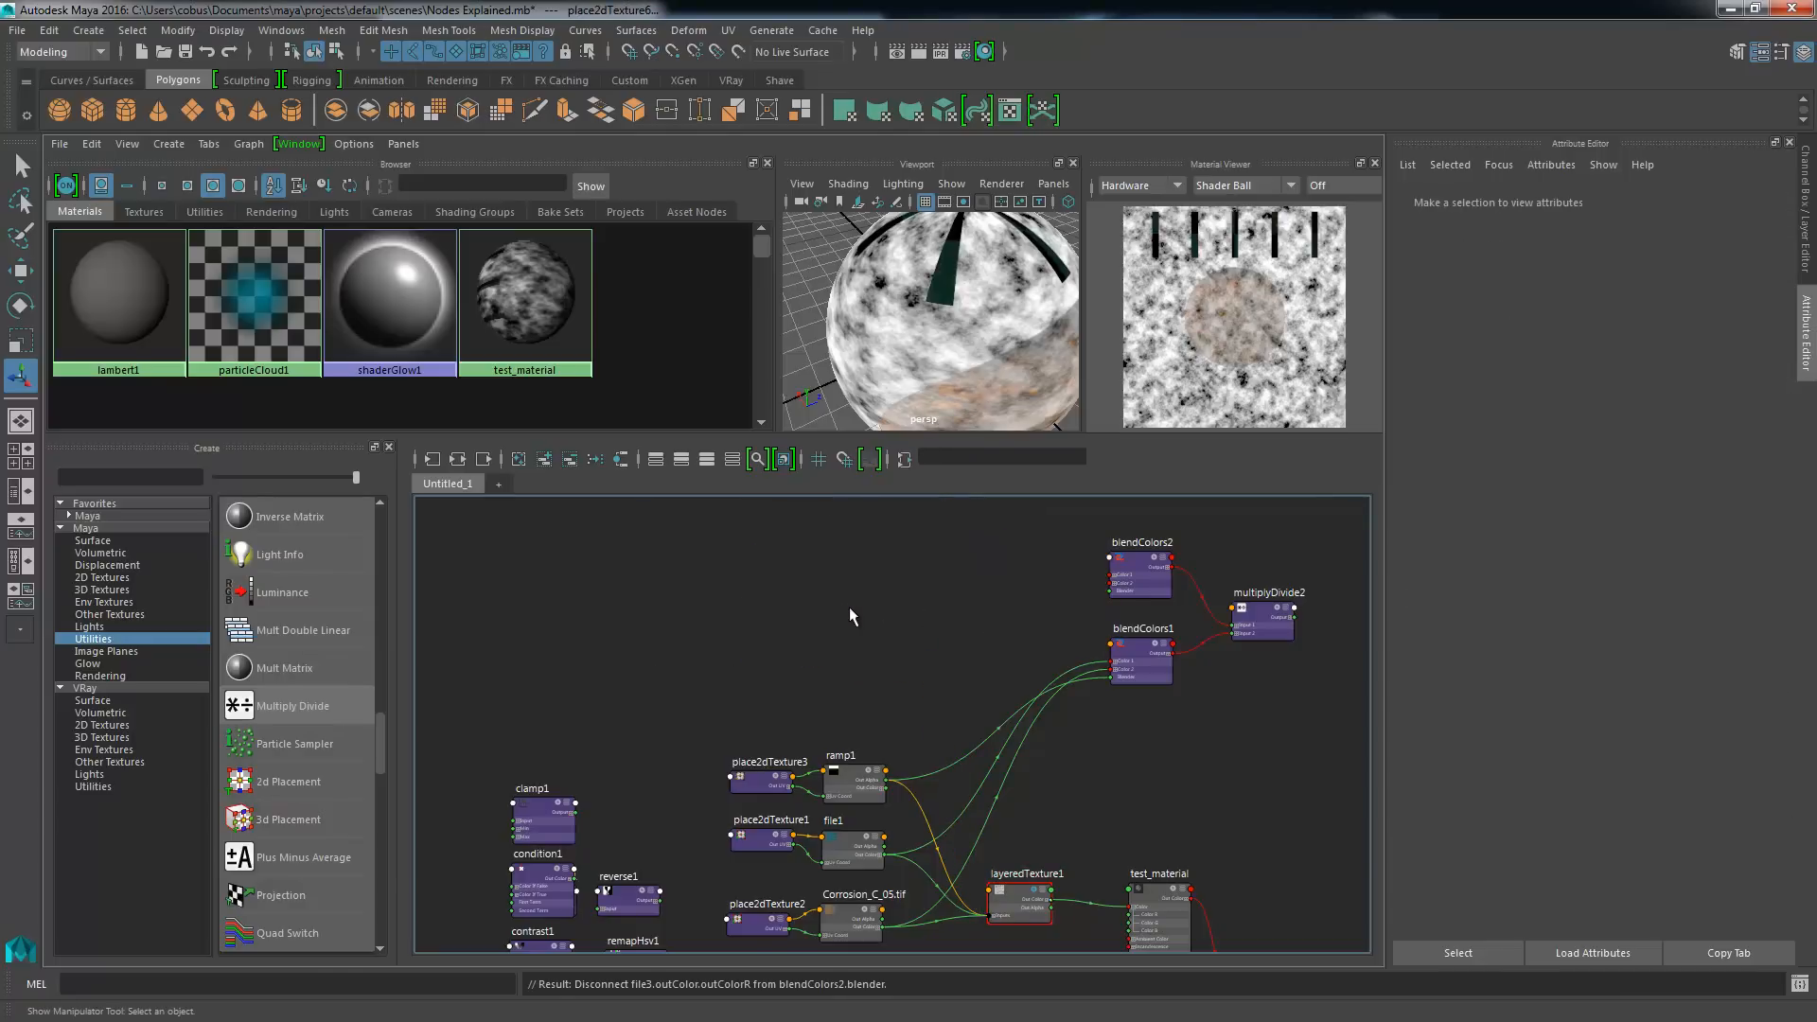
- Delete the combining nodes blendColors2, multiplyDivide2, blendColors1 and layeredTexture1 from the graph
drag(1039, 531, 1162, 577)
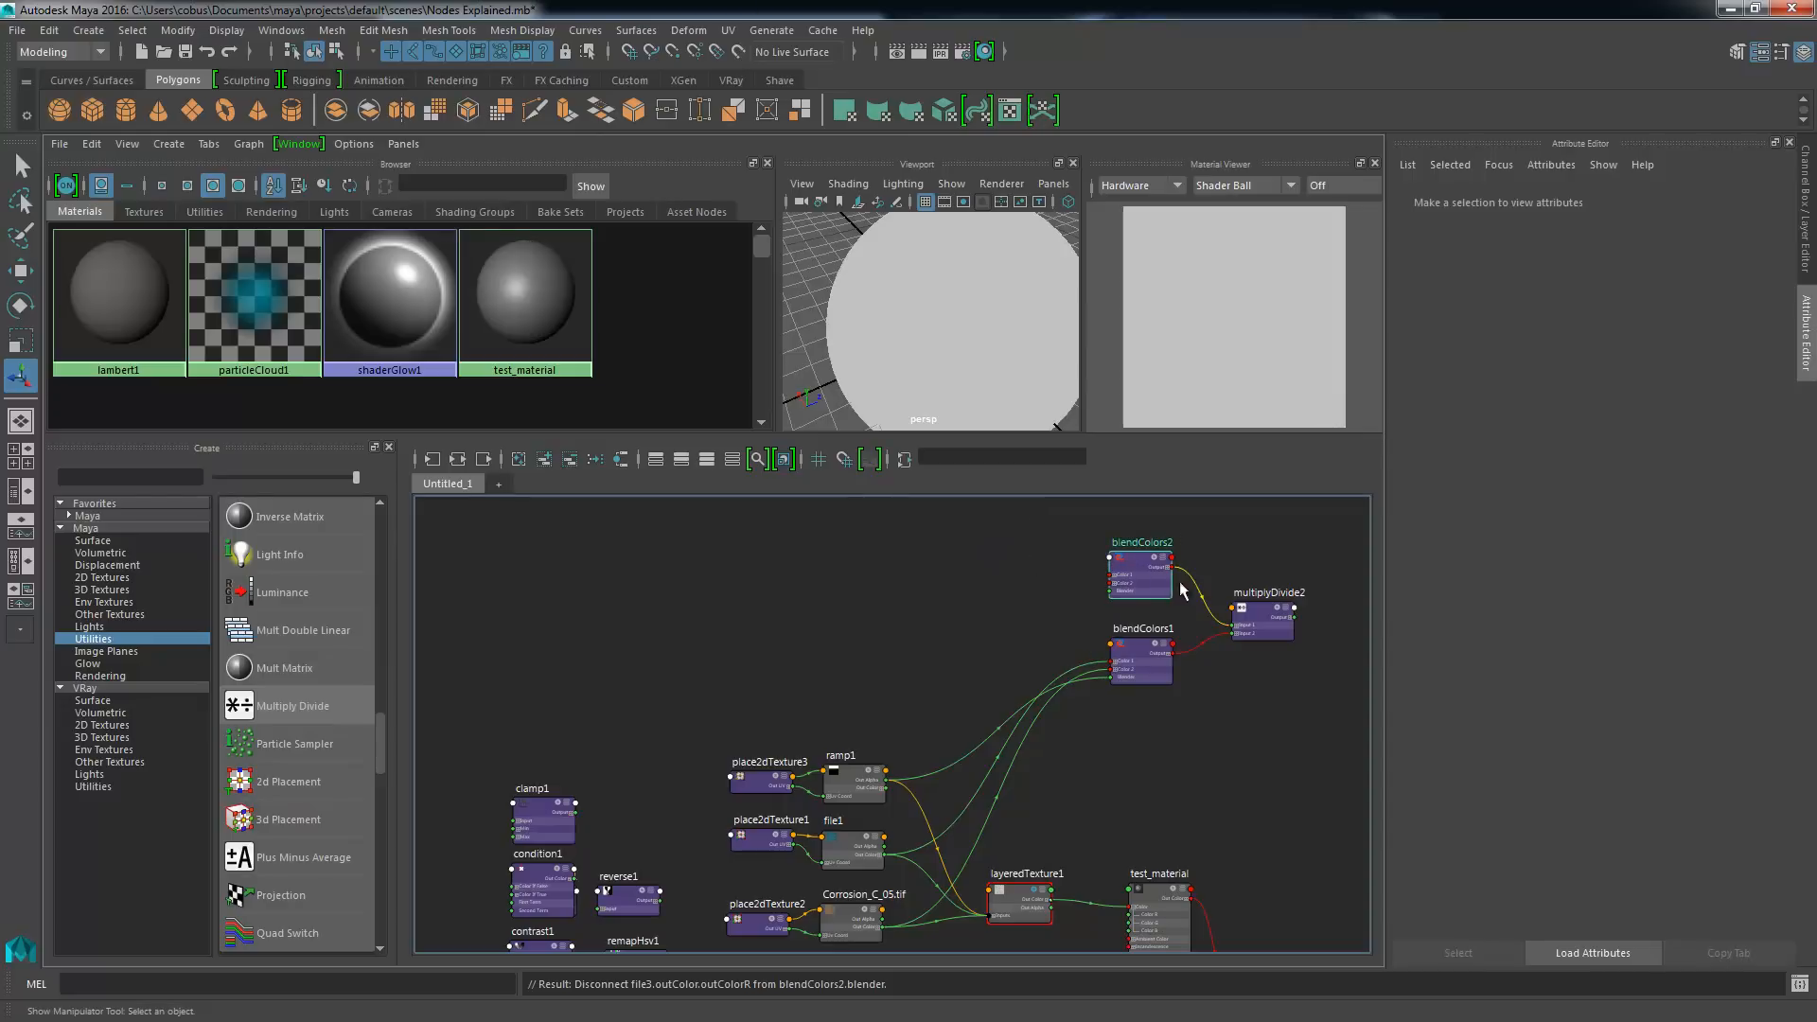
key(Delete)
click(1256, 624)
key(Delete)
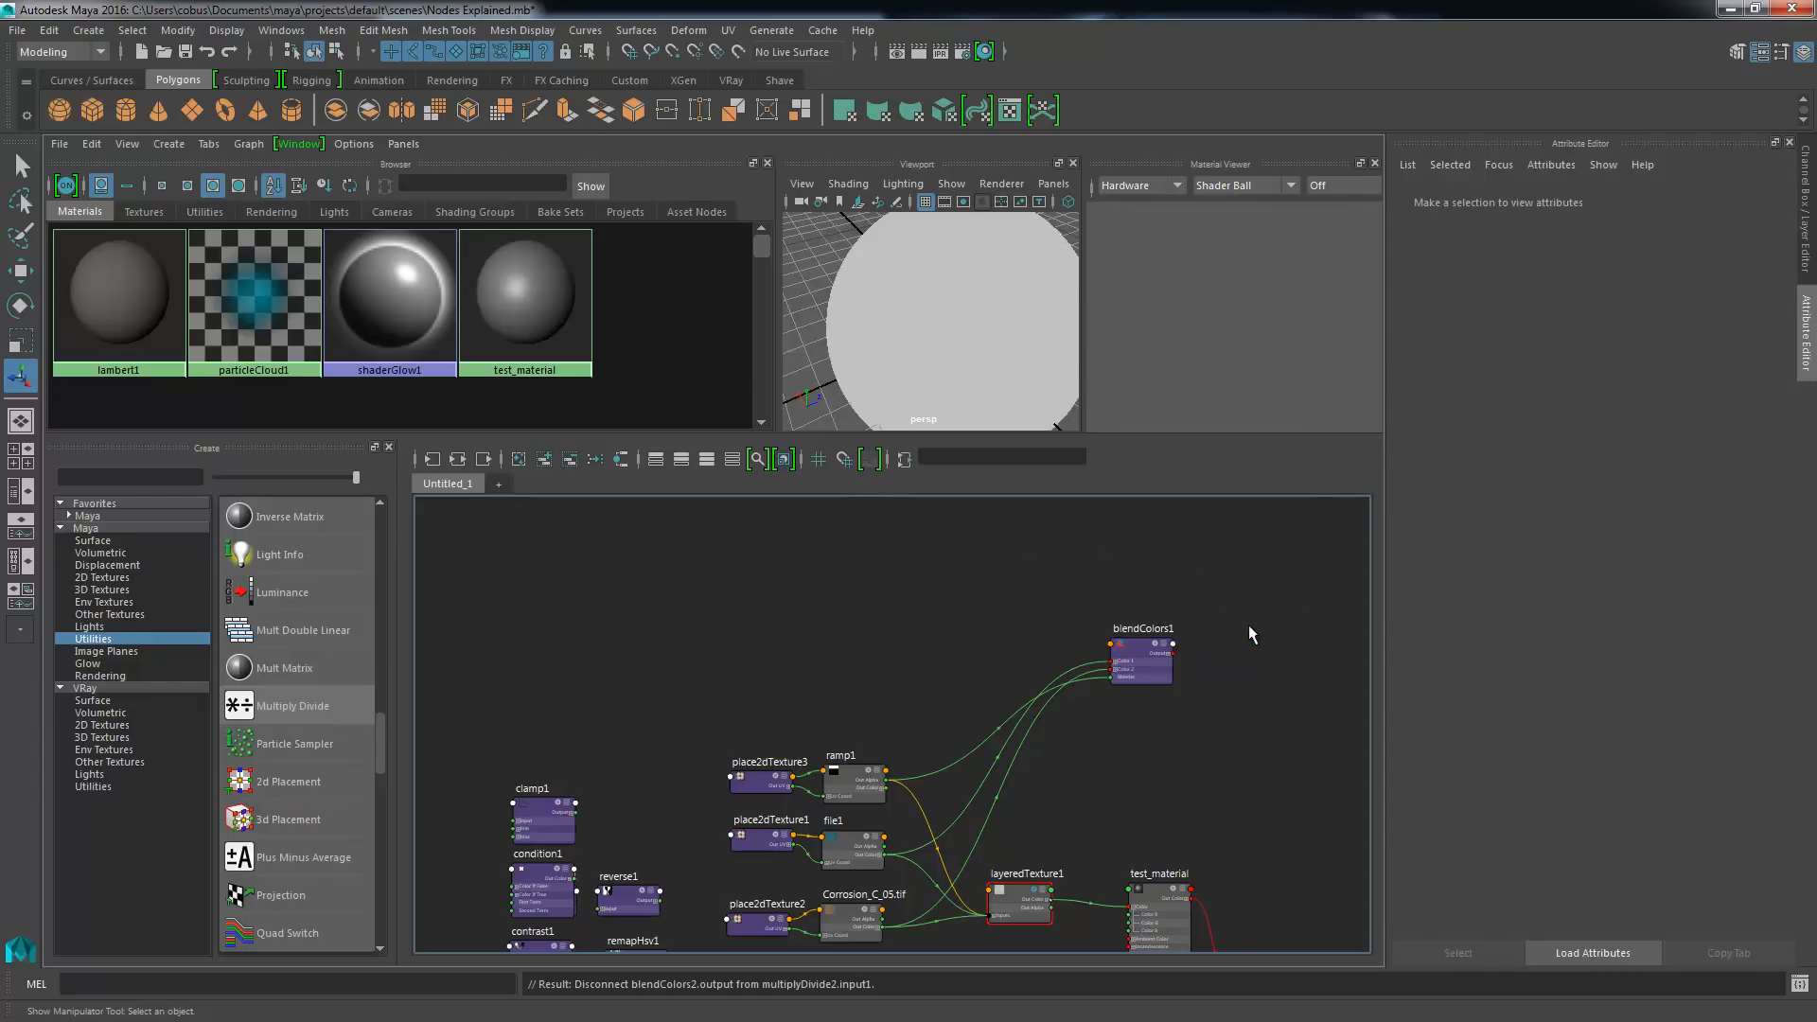
click(1156, 672)
key(Delete)
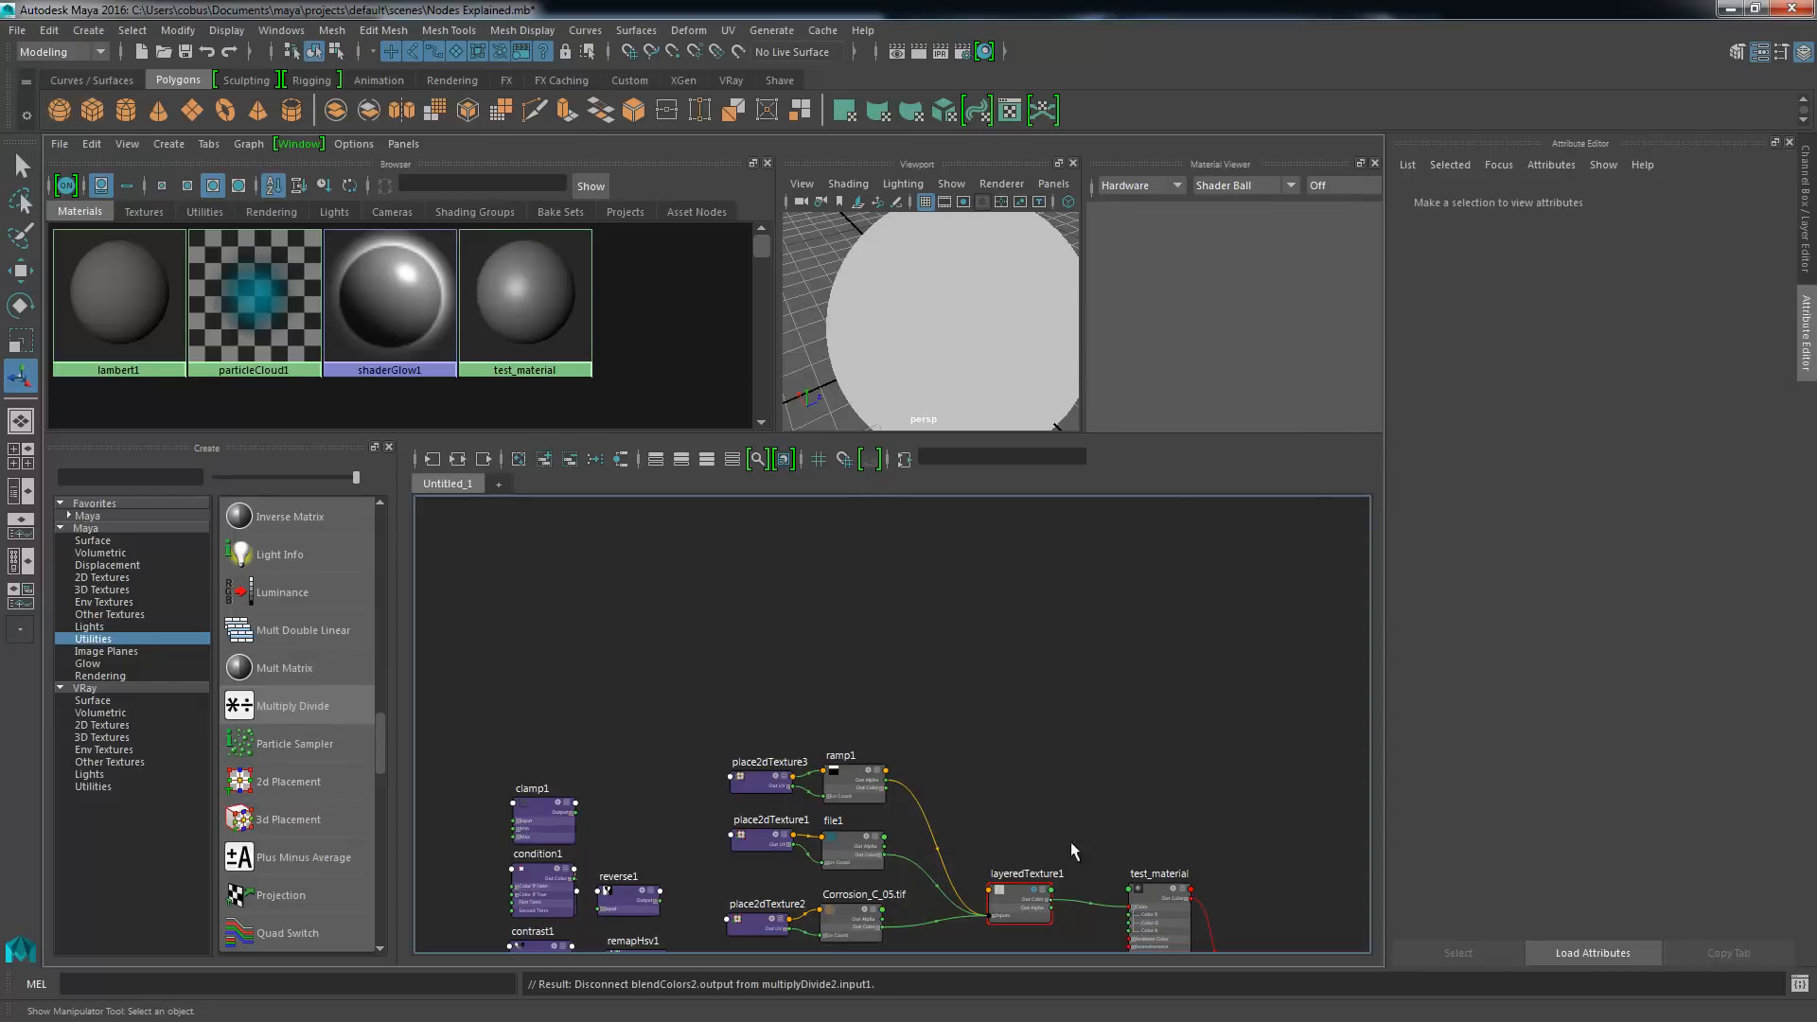
click(1031, 904)
key(Delete)
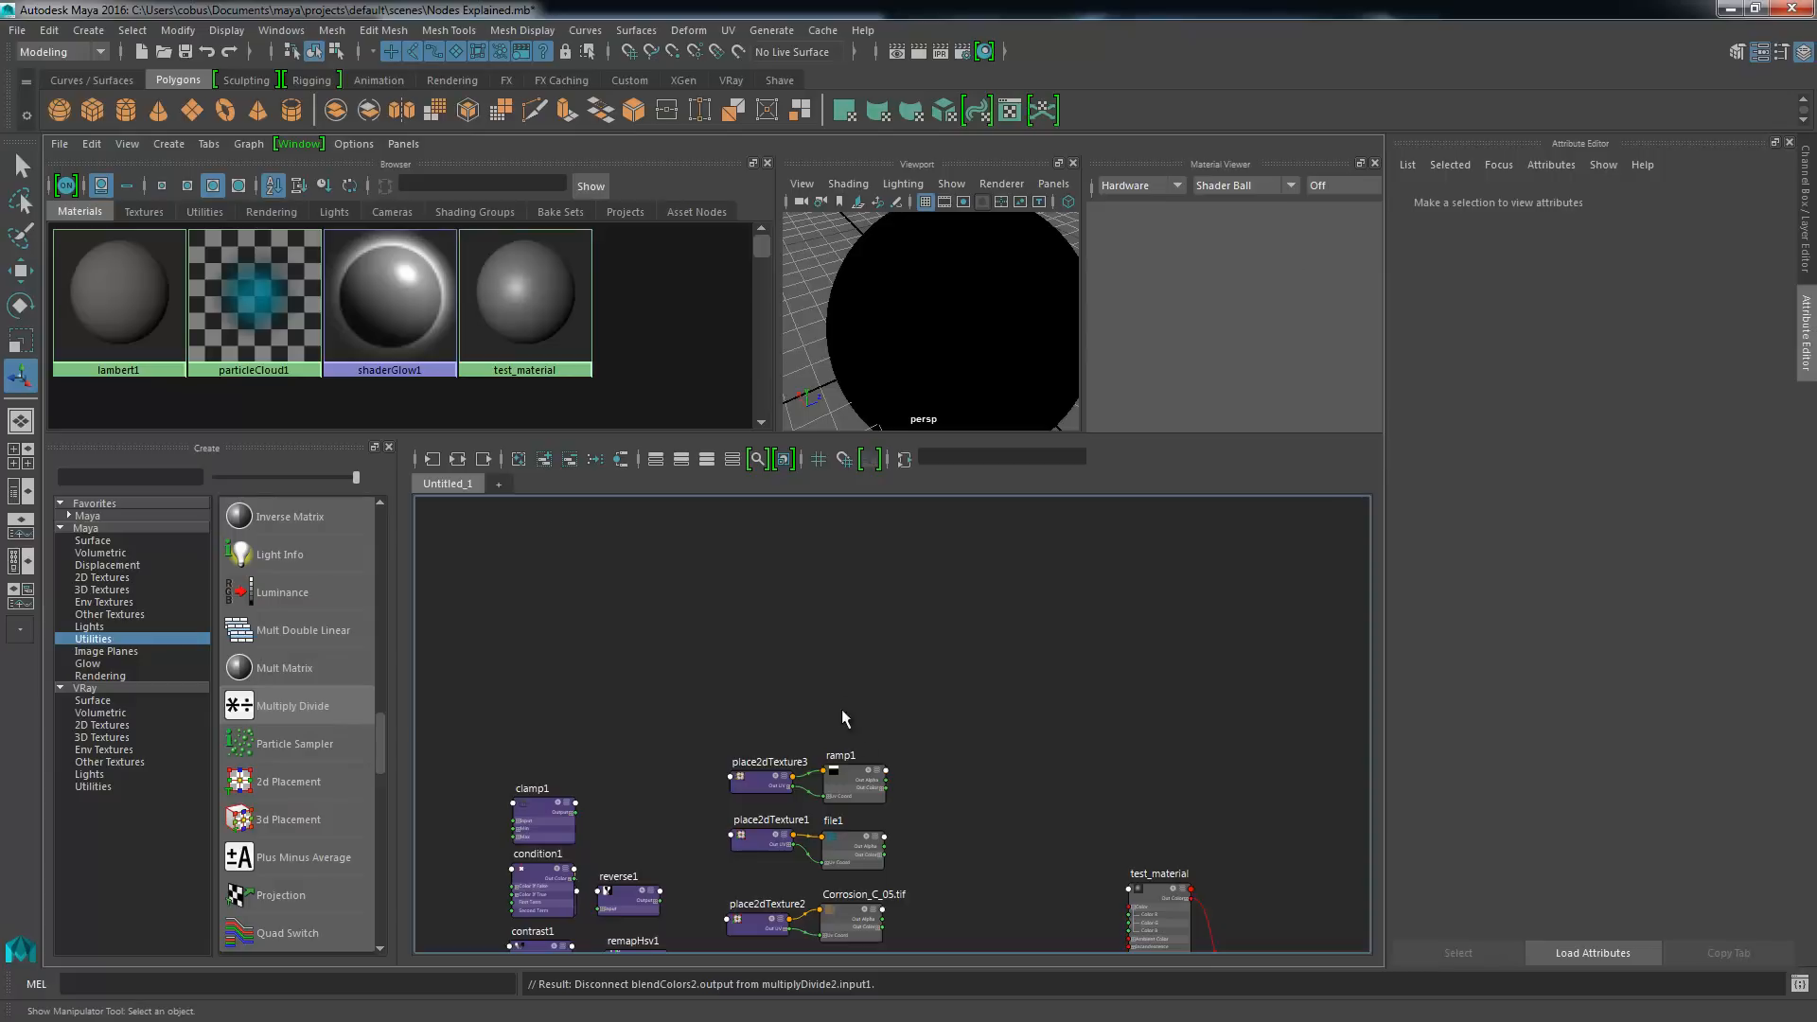
- Move ramp1 and its place2dTexture3 node together well above the other nodes in the graph
key(a)
scroll(996, 553, up, 3)
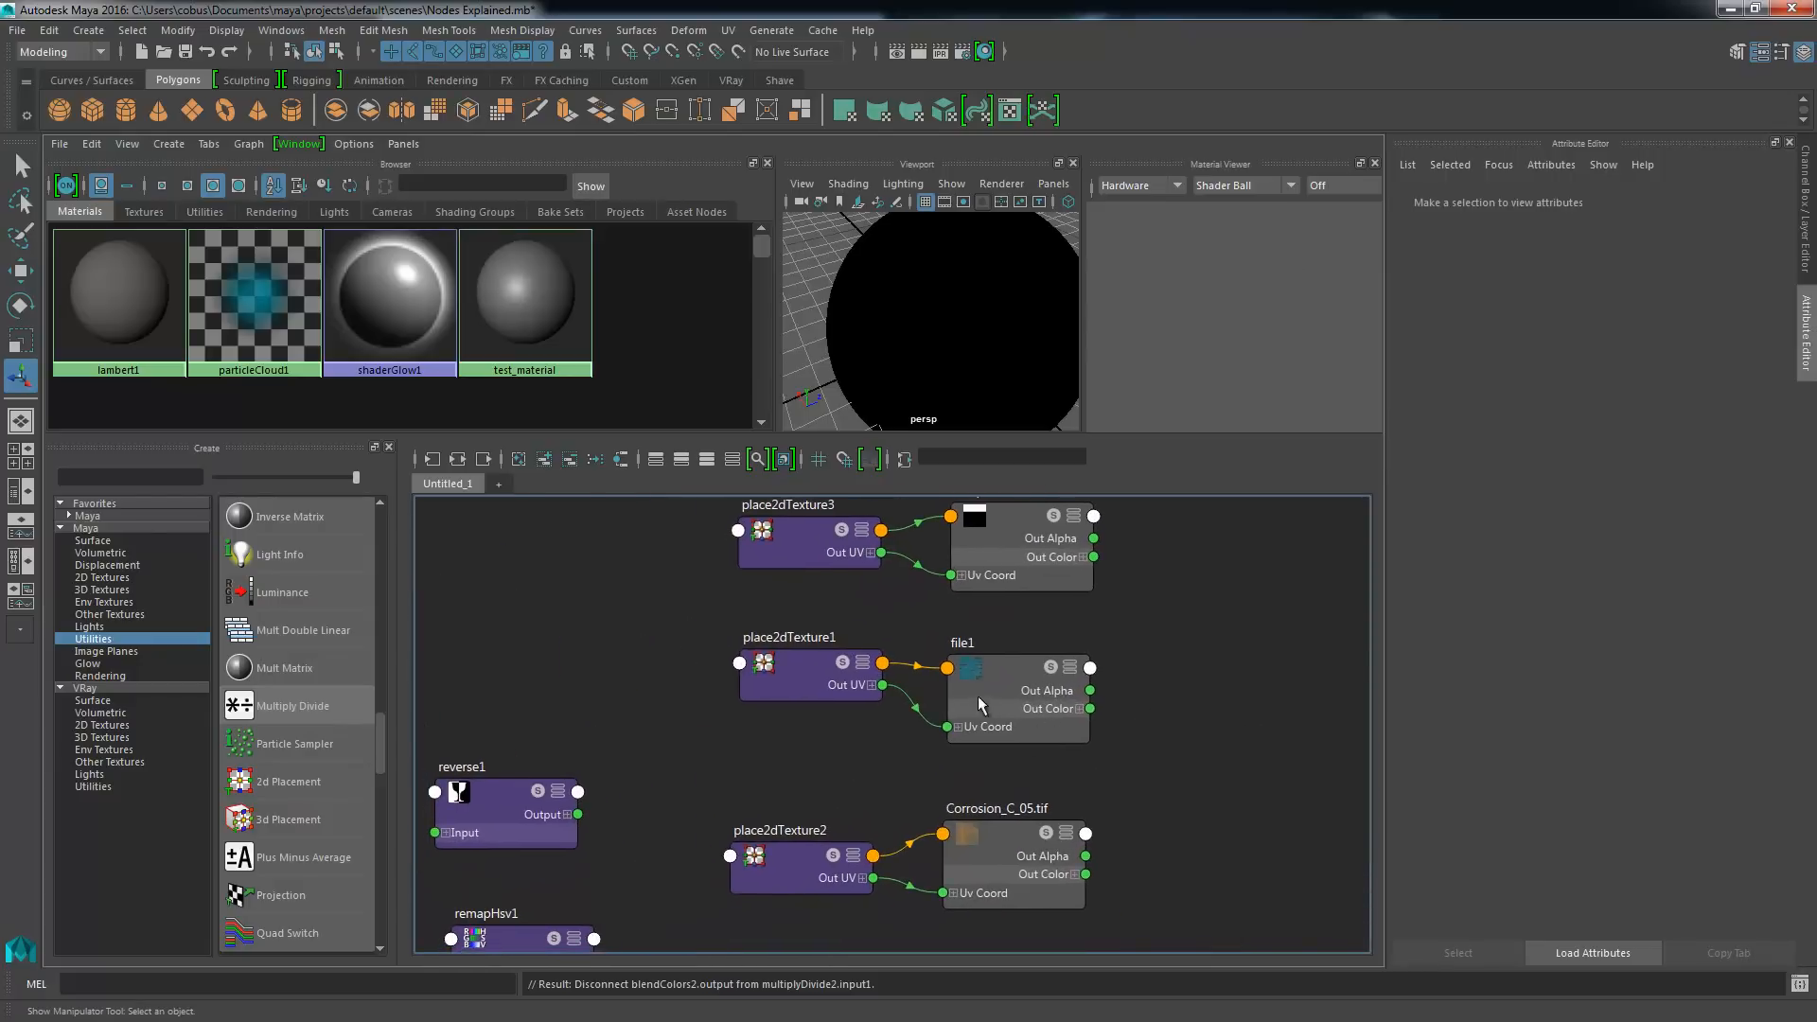
scroll(885, 667, up, 2)
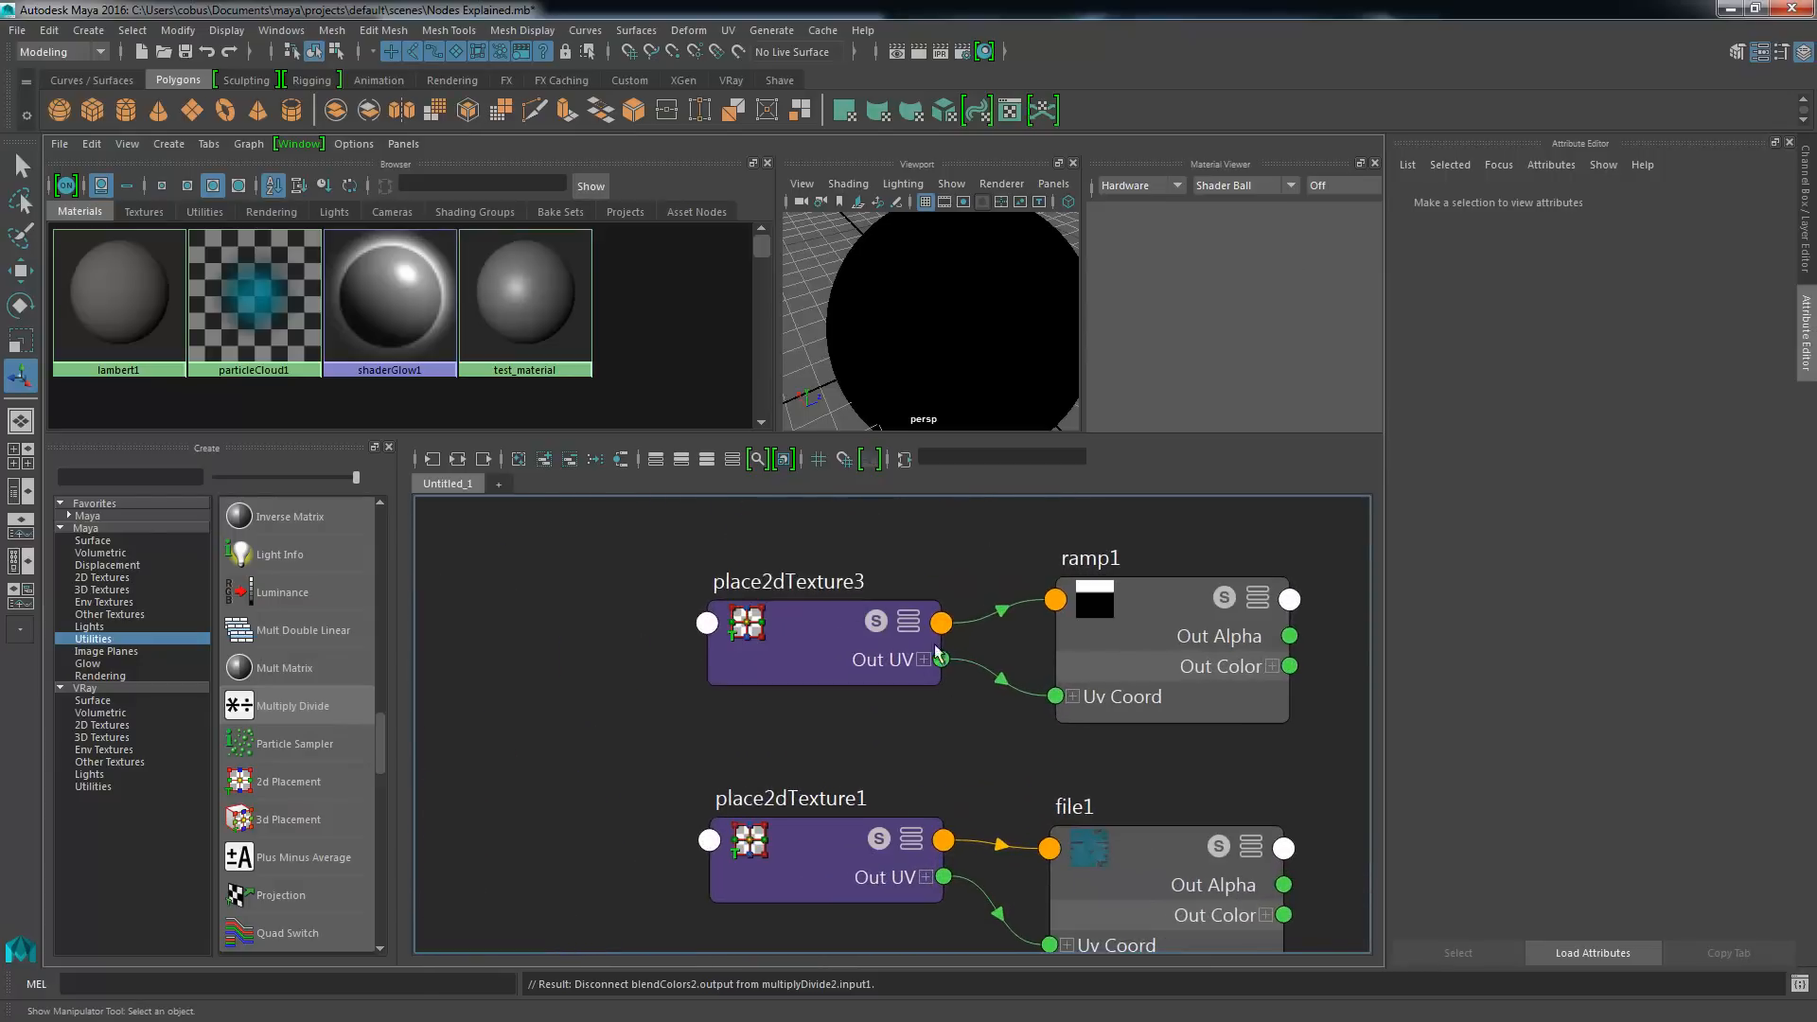
drag(644, 542, 1274, 735)
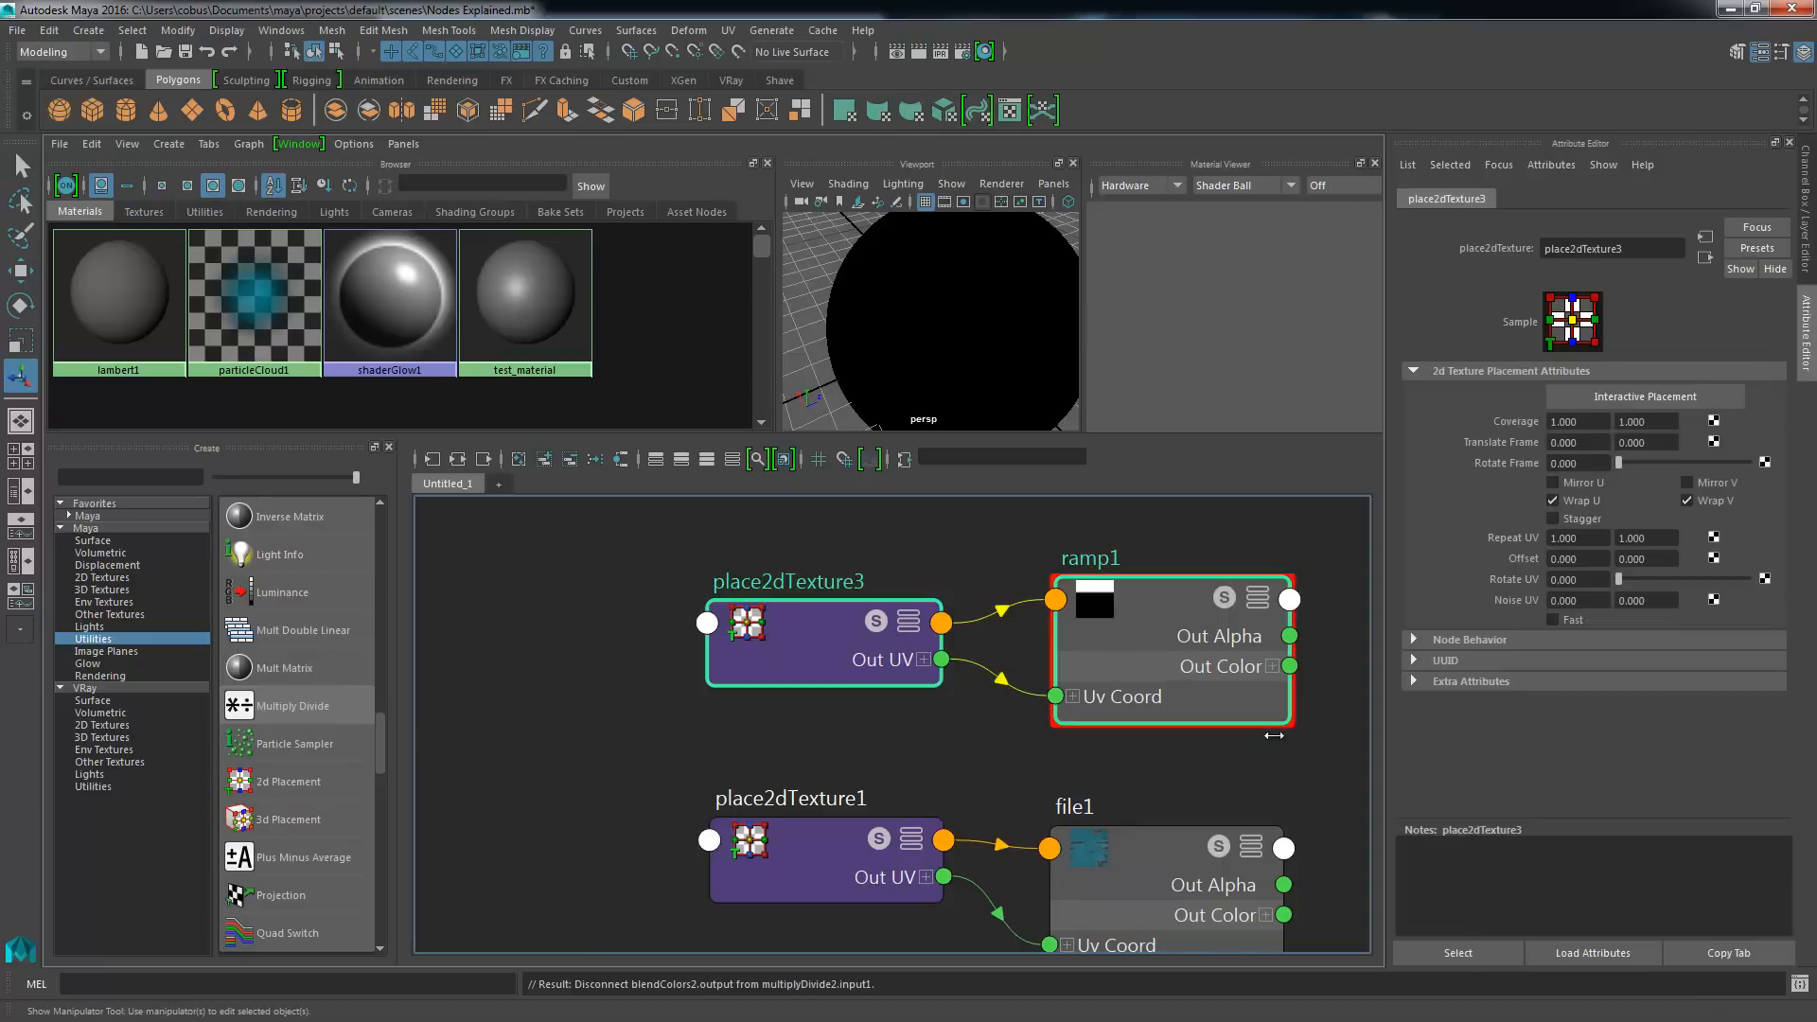
scroll(986, 499, down, 3)
scroll(985, 588, up, 1)
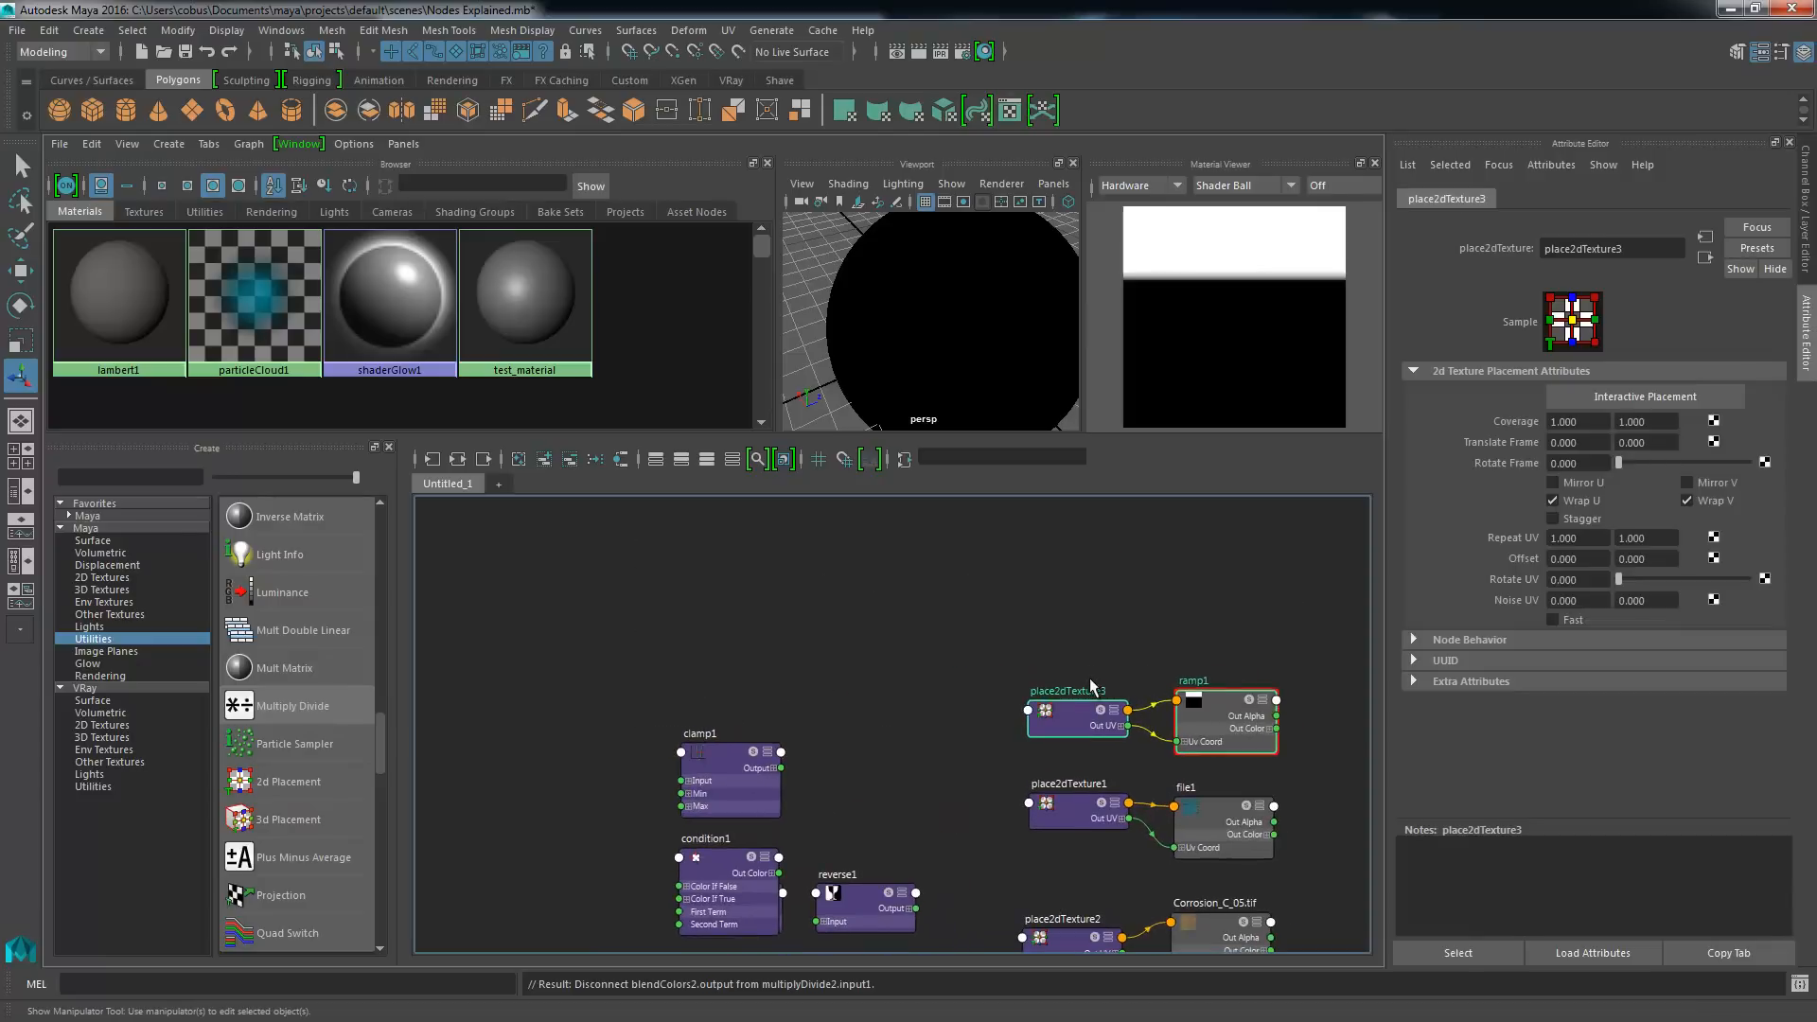
scroll(1076, 538, down, 2)
key(Delete)
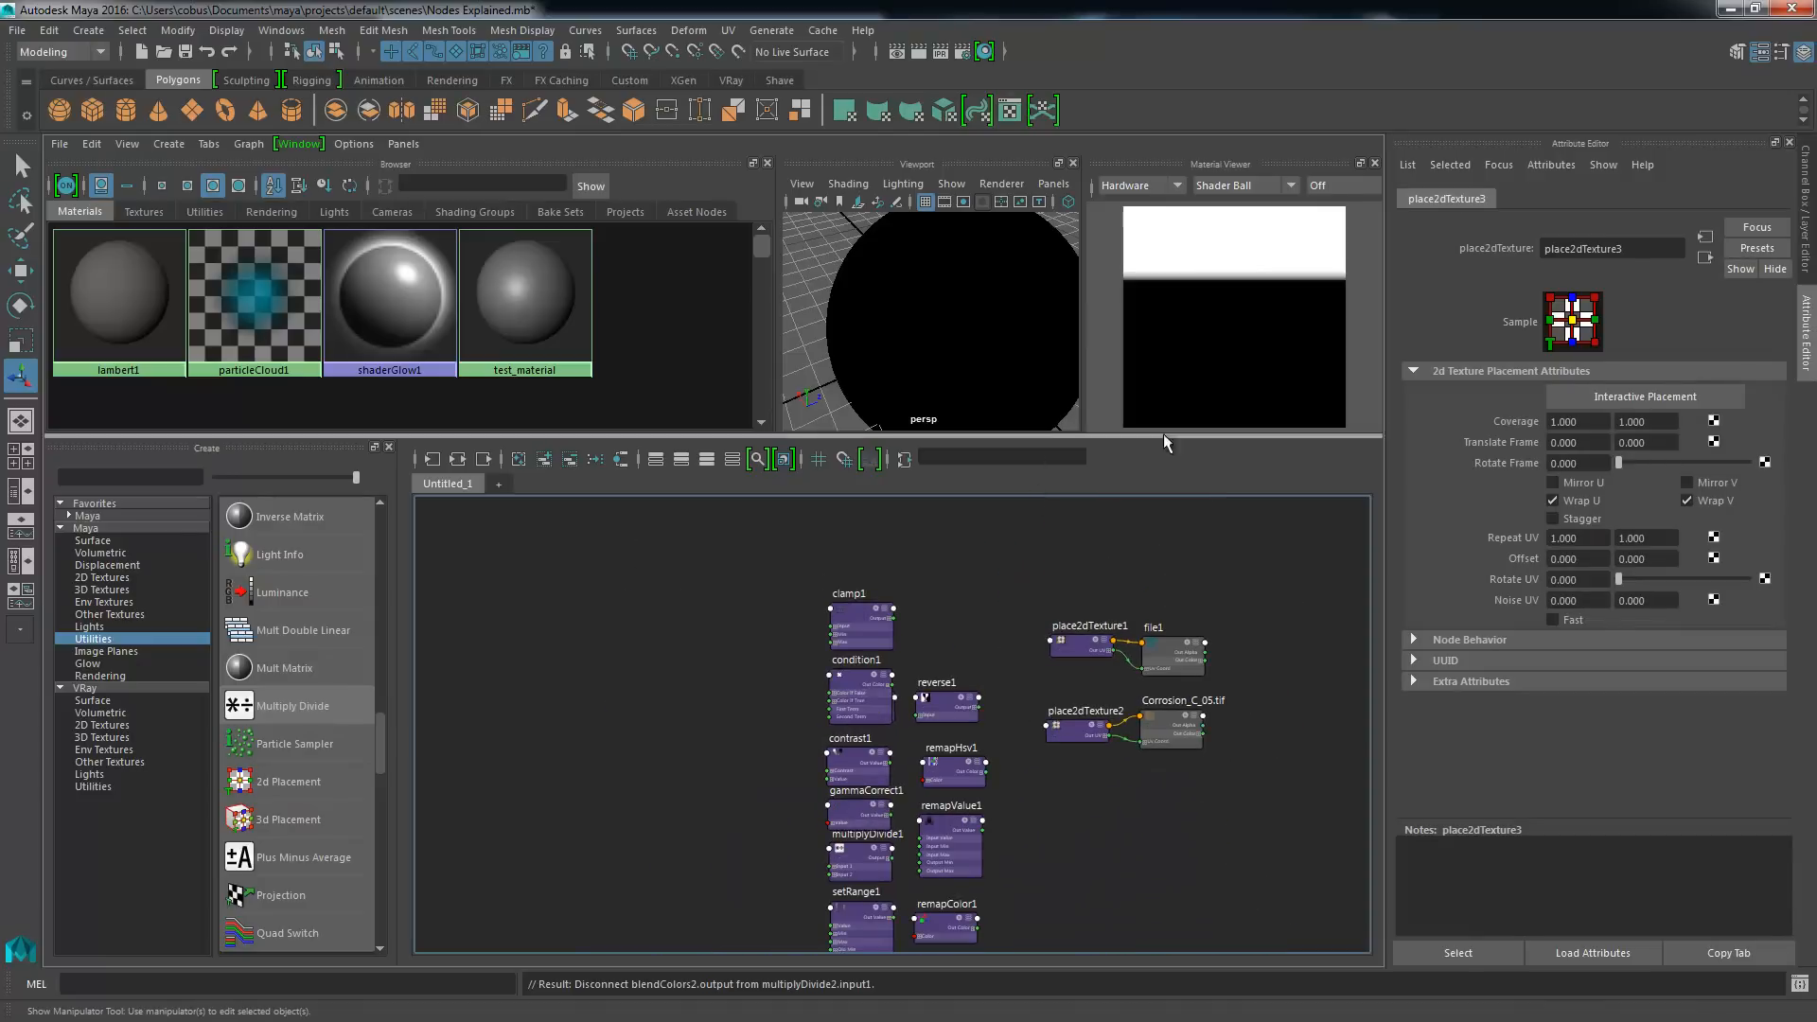
scroll(1041, 615, down, 4)
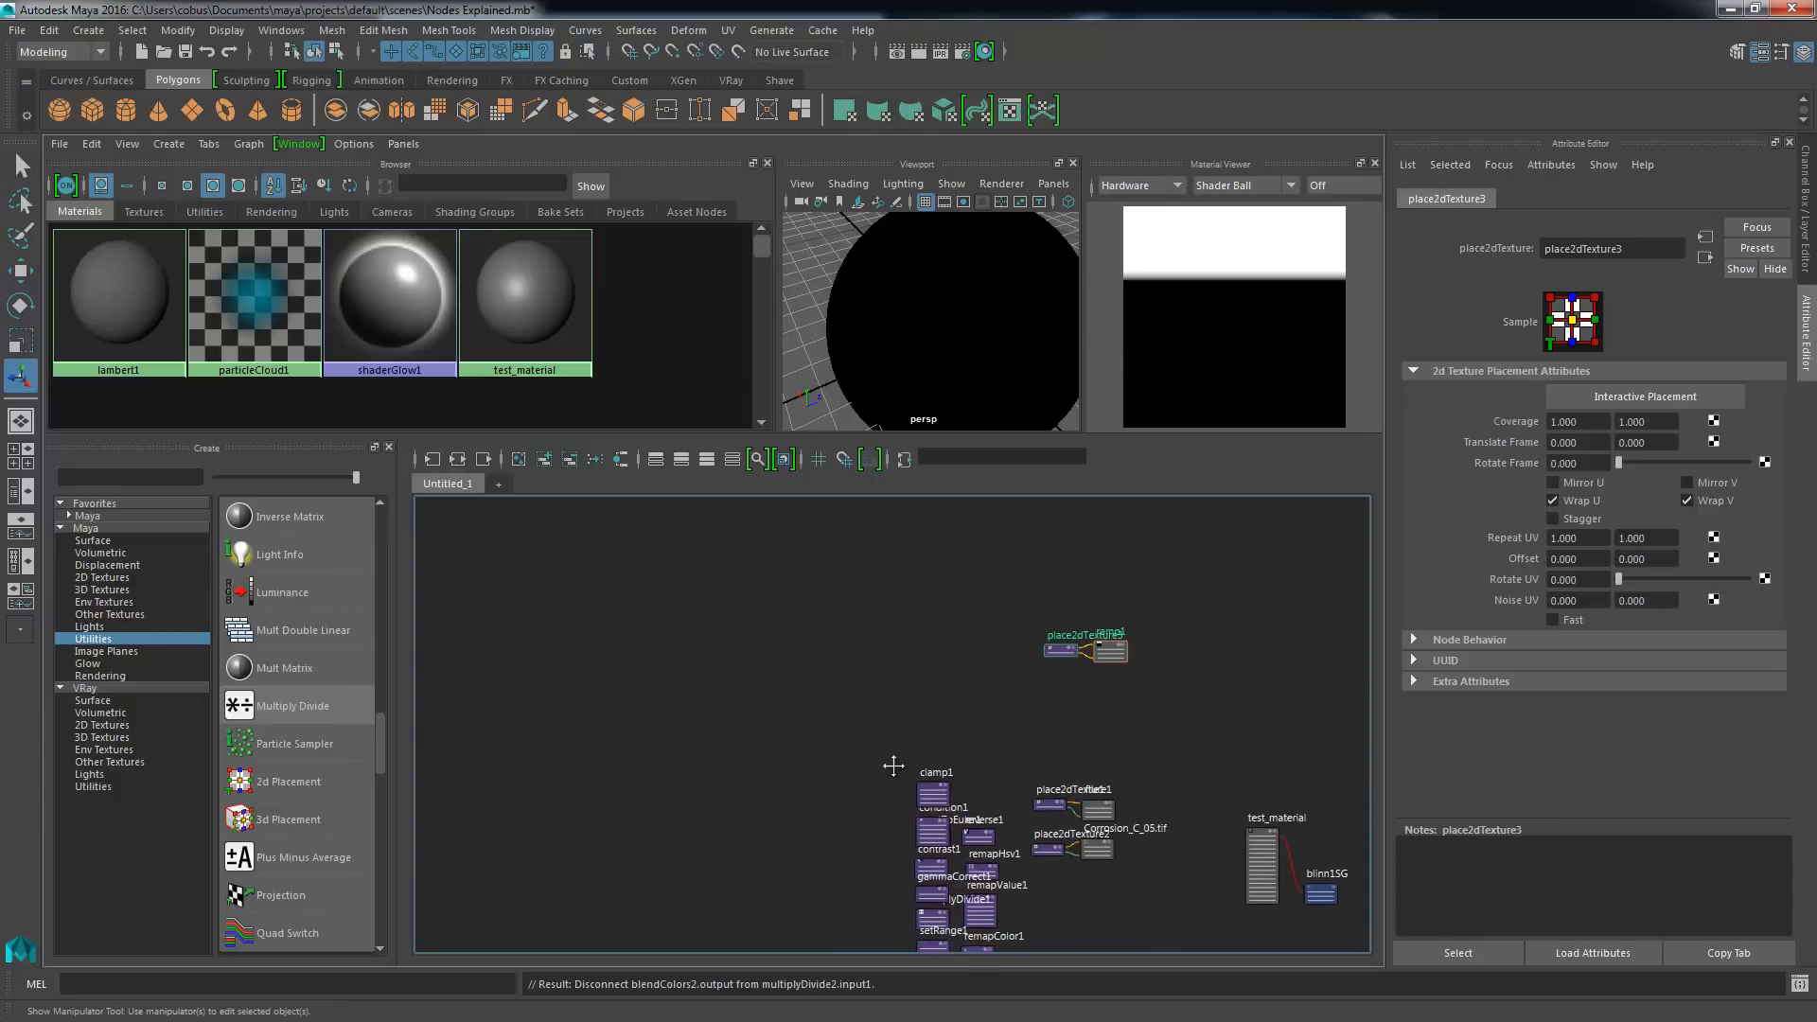
- Pull the setRange1 node out of the utility node column into the open space beyond the Corrosion_C_05.tif texture
alt+middle_drag(888, 758, 885, 523)
scroll(944, 591, up, 2)
alt+middle_drag(956, 621, 606, 657)
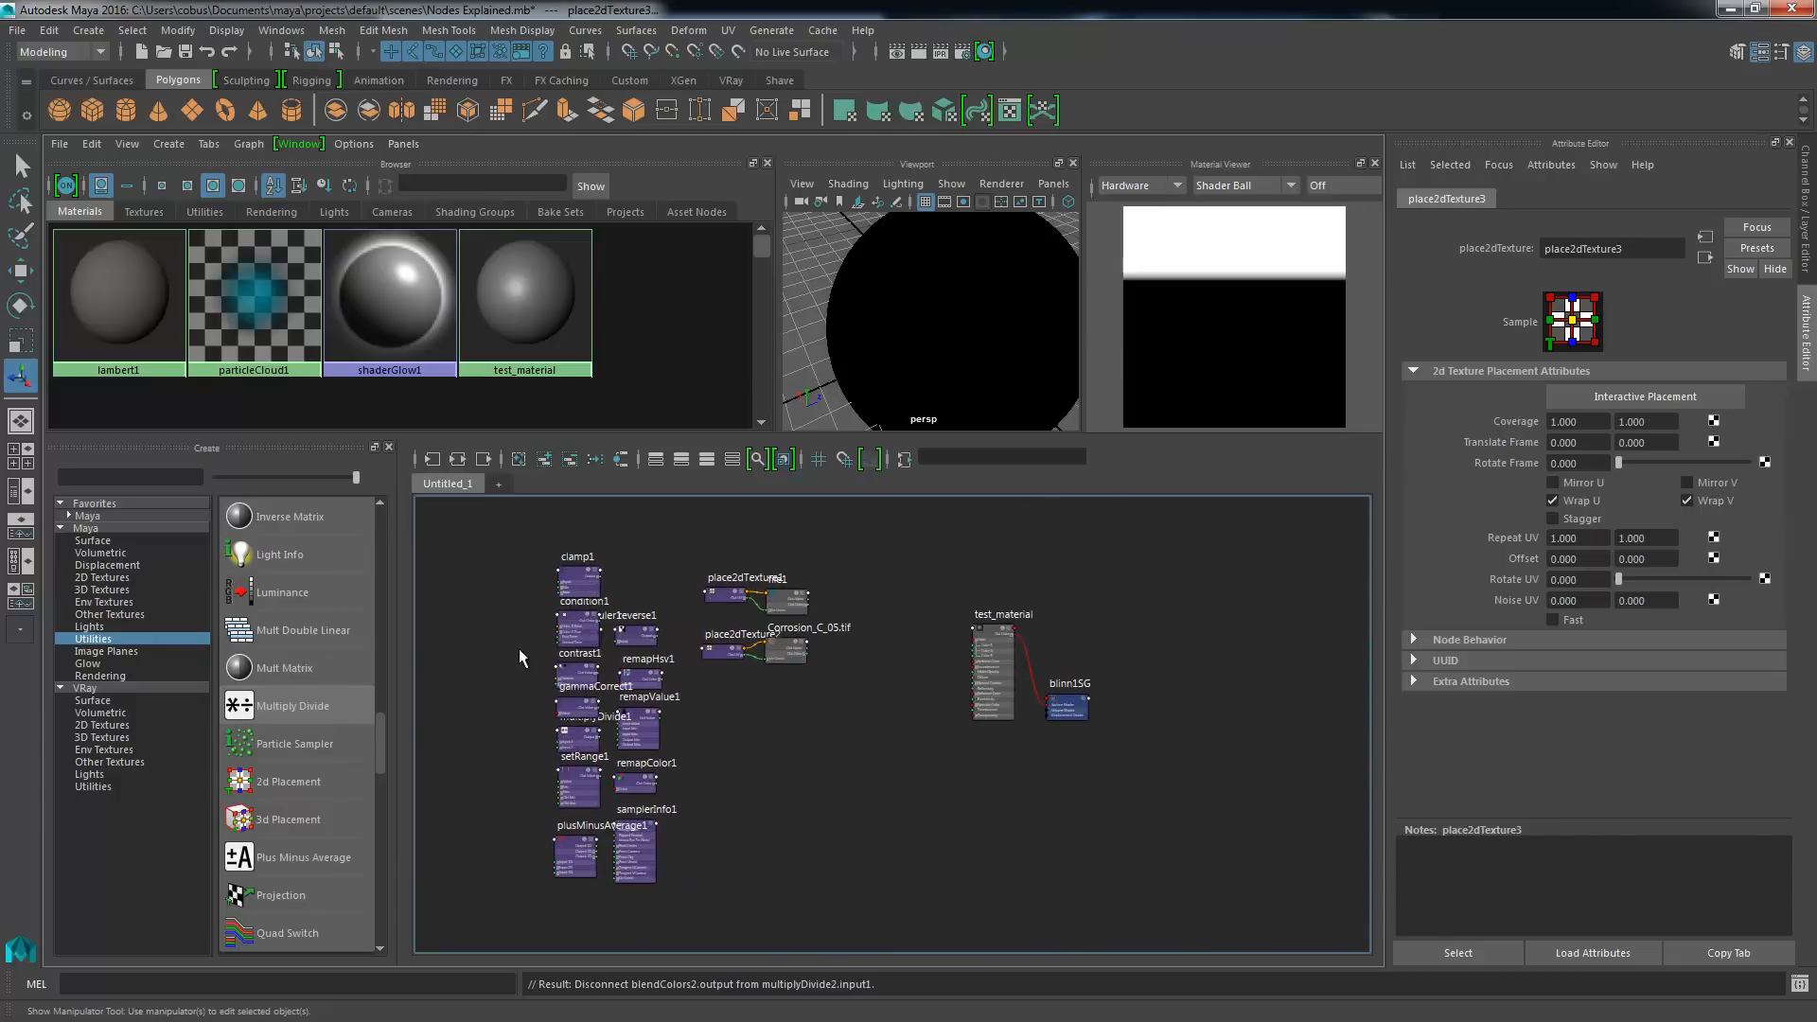
scroll(723, 669, up, 3)
alt+middle_drag(652, 594, 941, 353)
scroll(786, 684, up, 3)
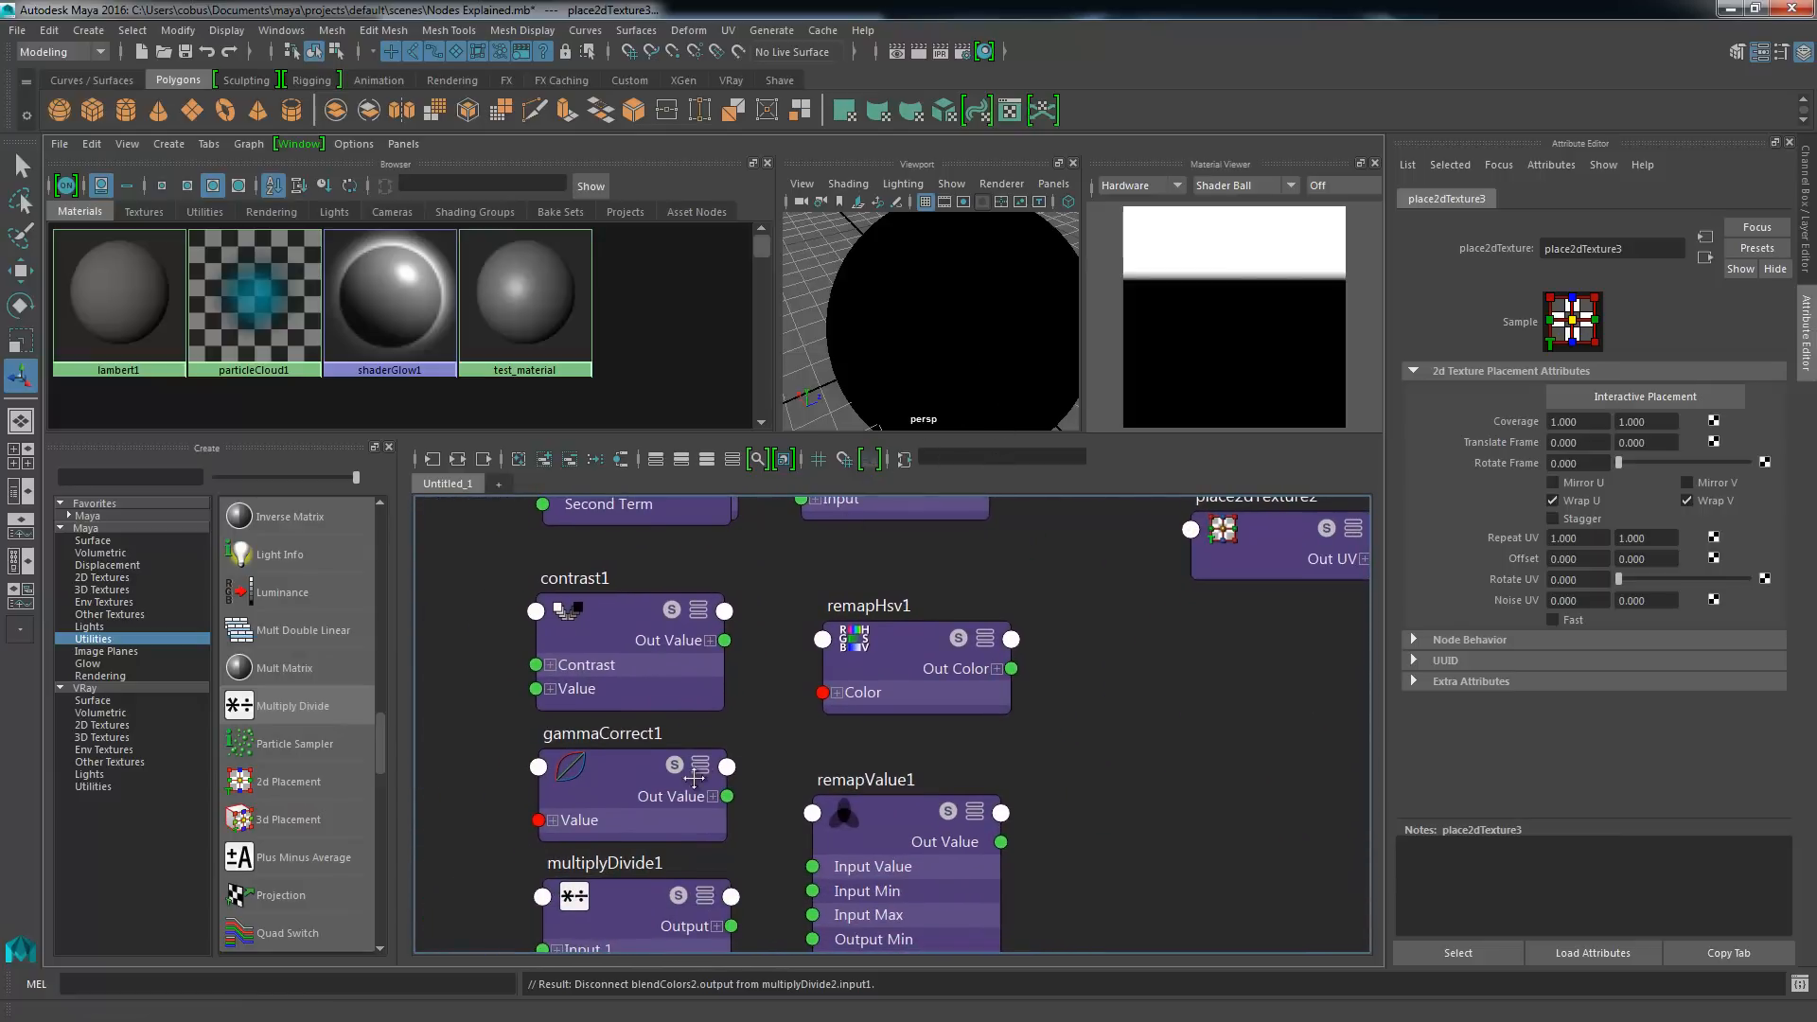
alt+middle_drag(690, 769, 689, 465)
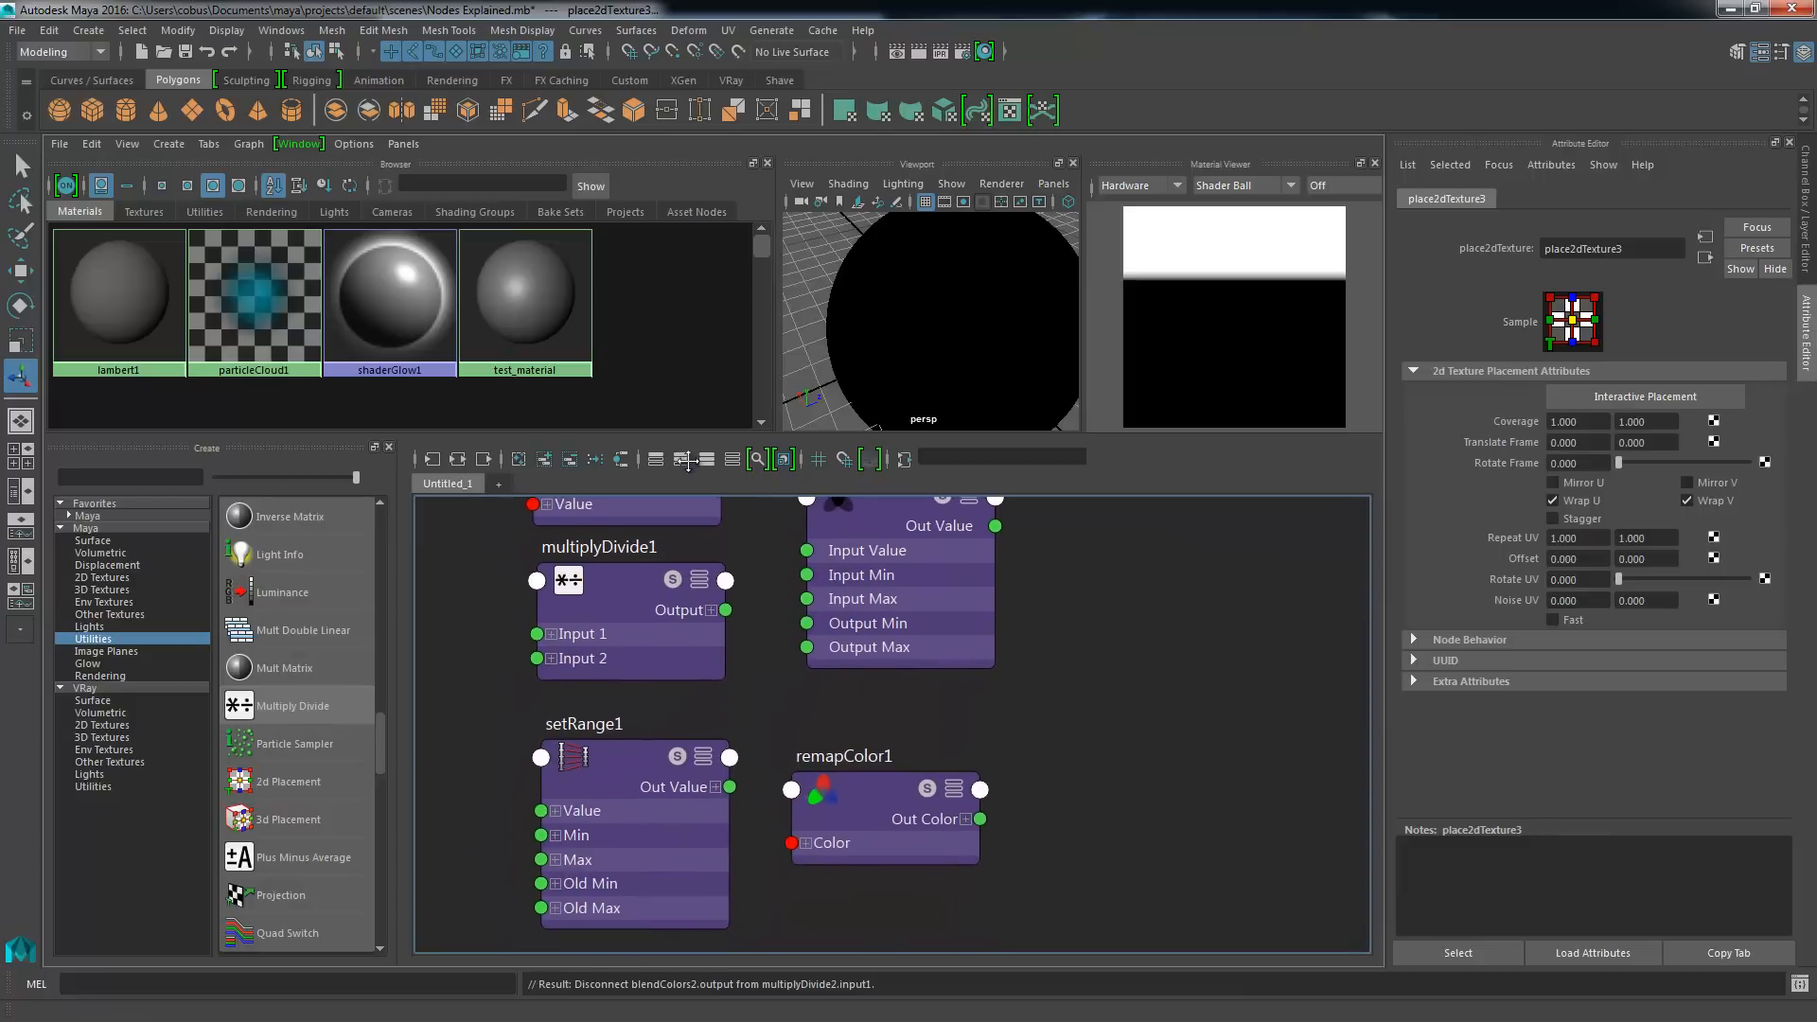
click(639, 804)
scroll(831, 777, down, 3)
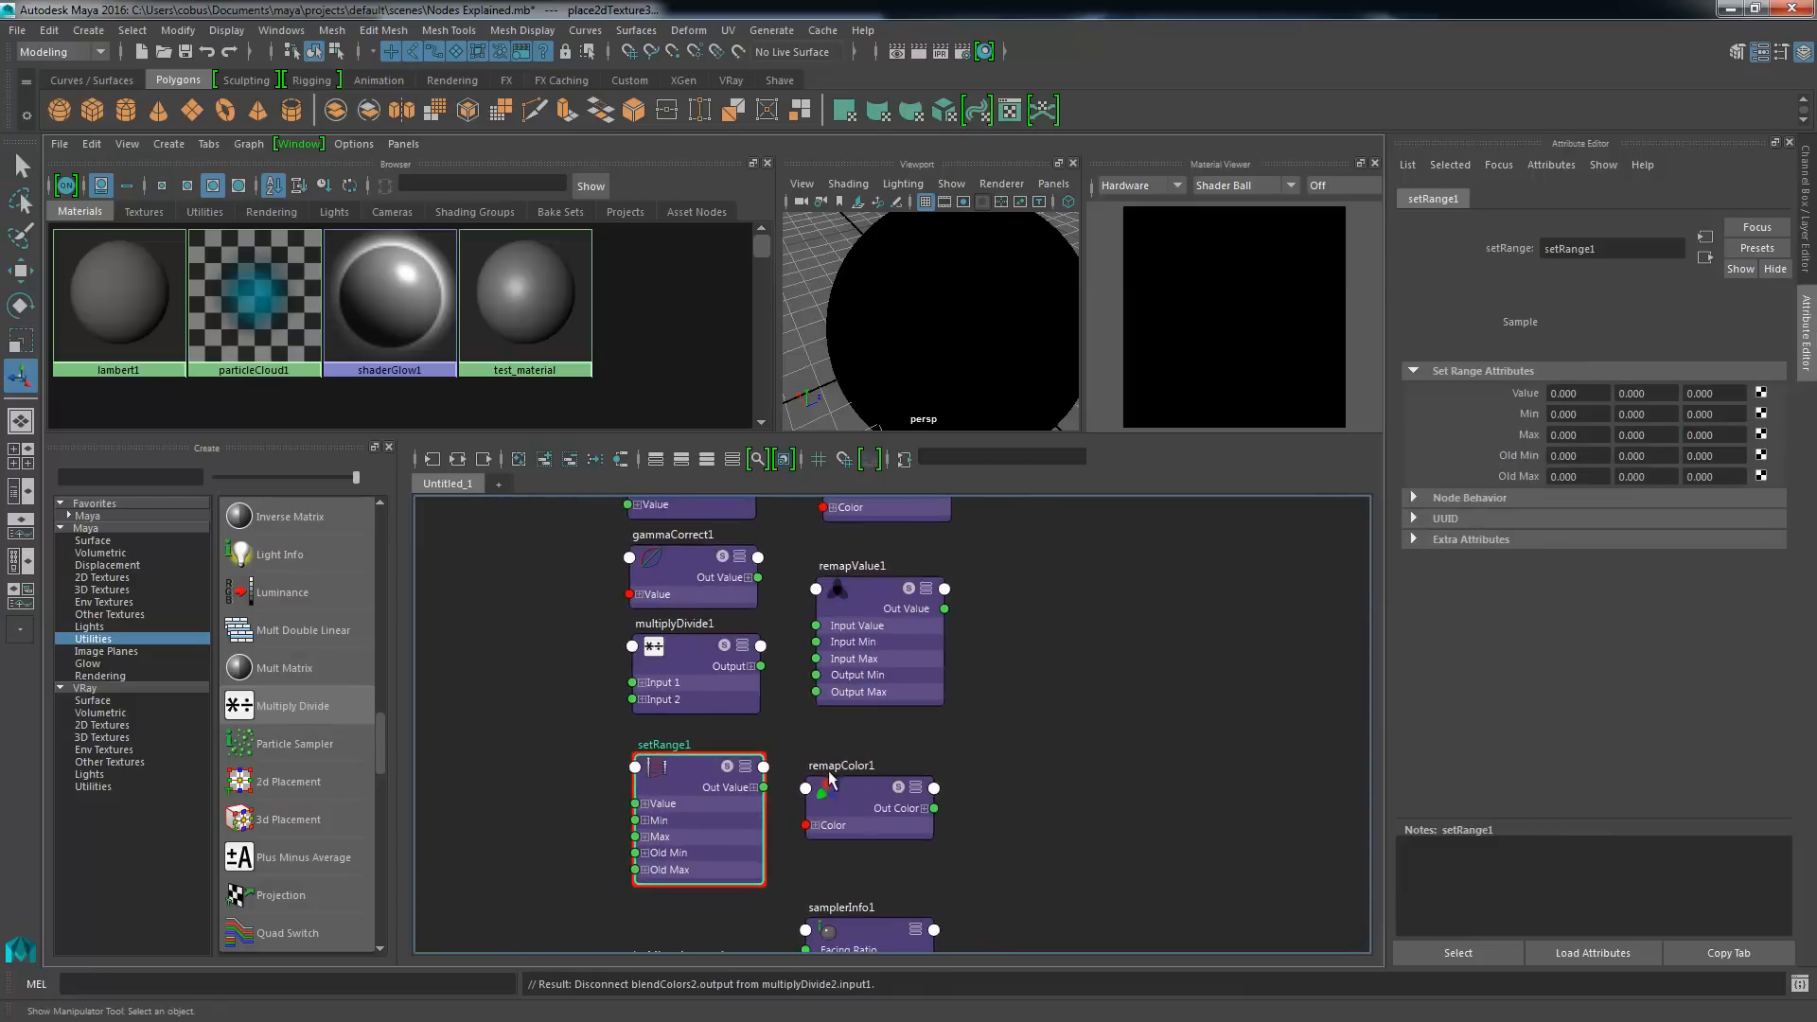
scroll(830, 778, down, 3)
scroll(674, 712, up, 3)
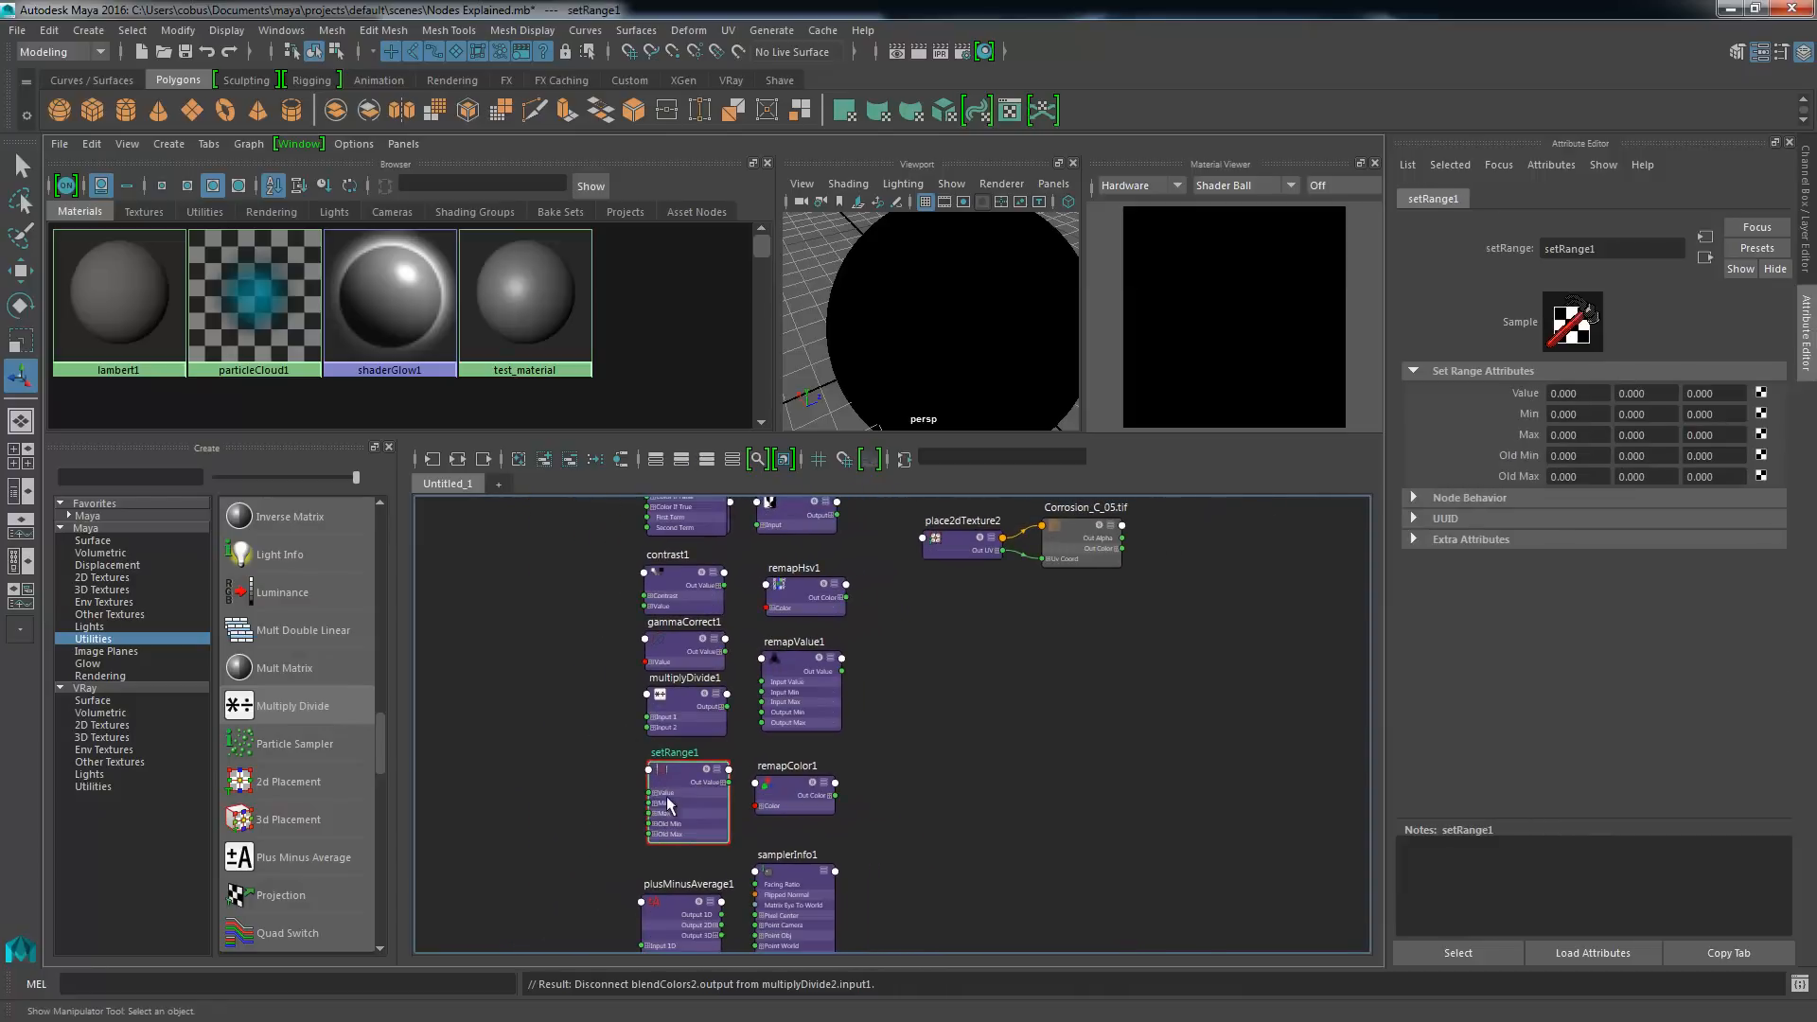
drag(667, 802, 1250, 596)
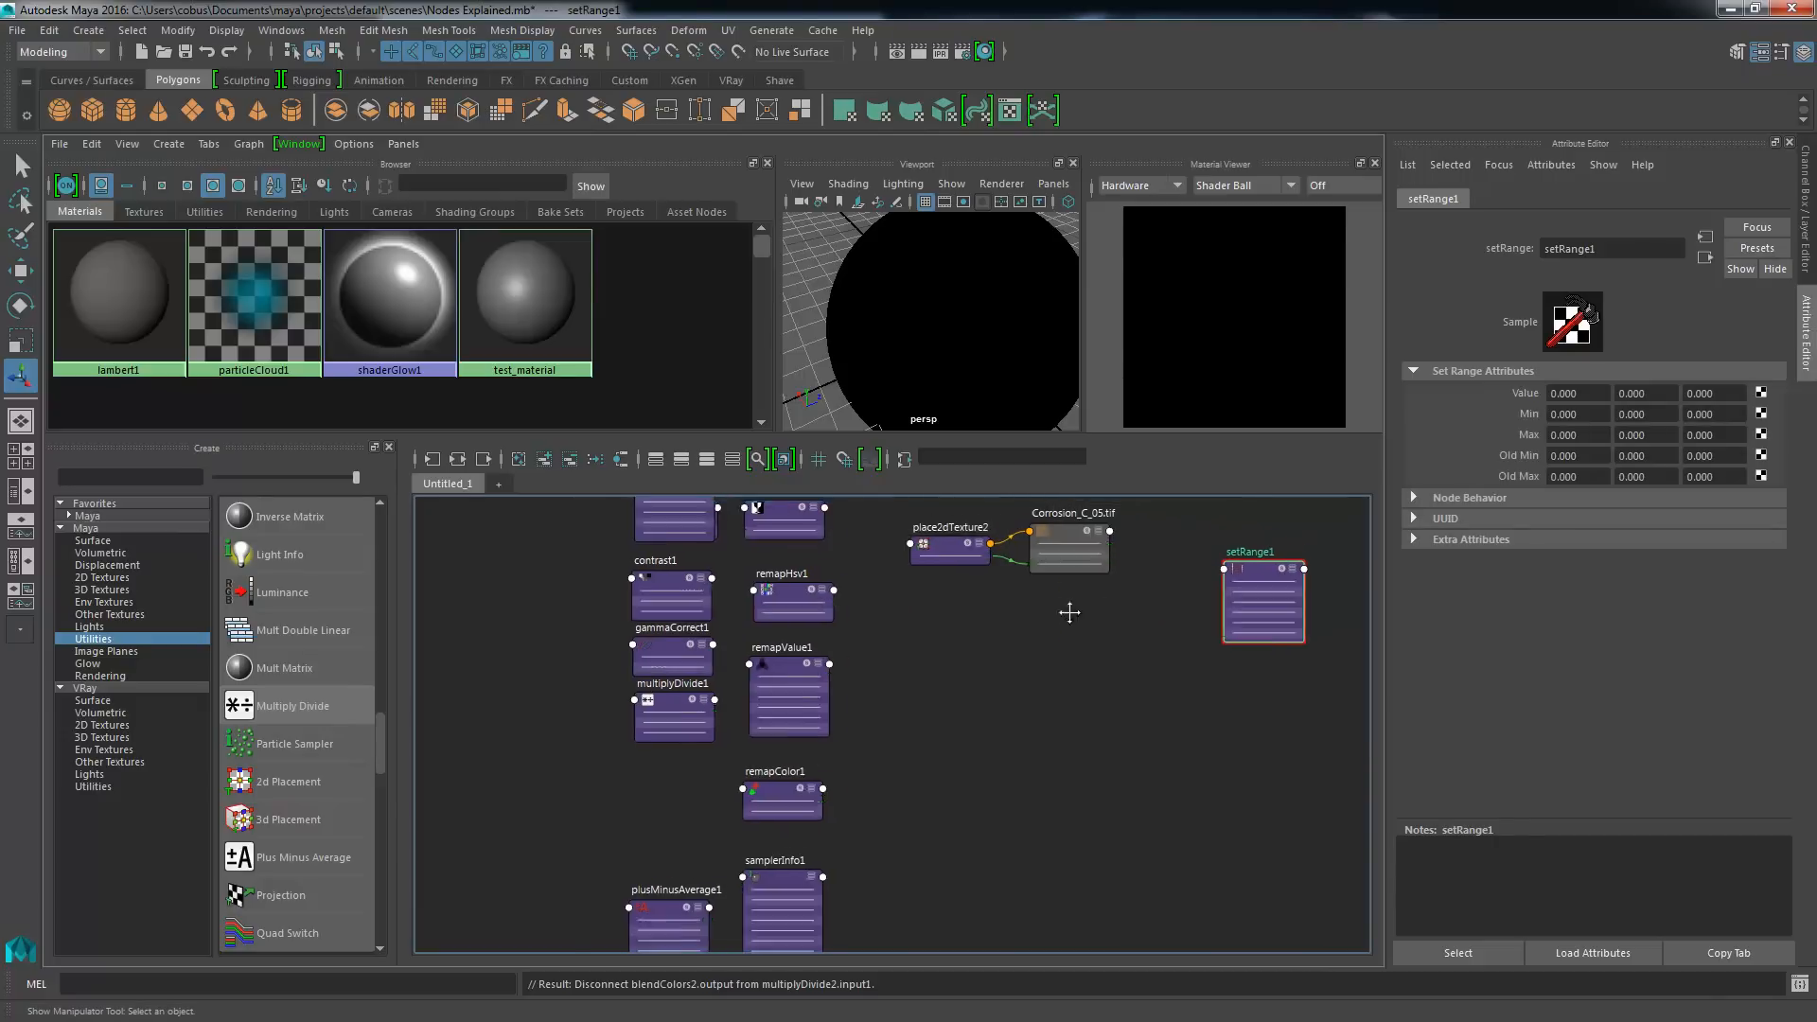
- Position setRange1 in the gap between the two file textures and test_material
alt+middle_drag(1069, 613, 755, 824)
alt+right_drag(756, 824, 908, 820)
drag(1060, 760, 1071, 634)
alt+middle_drag(939, 624, 821, 638)
alt+right_drag(822, 638, 911, 693)
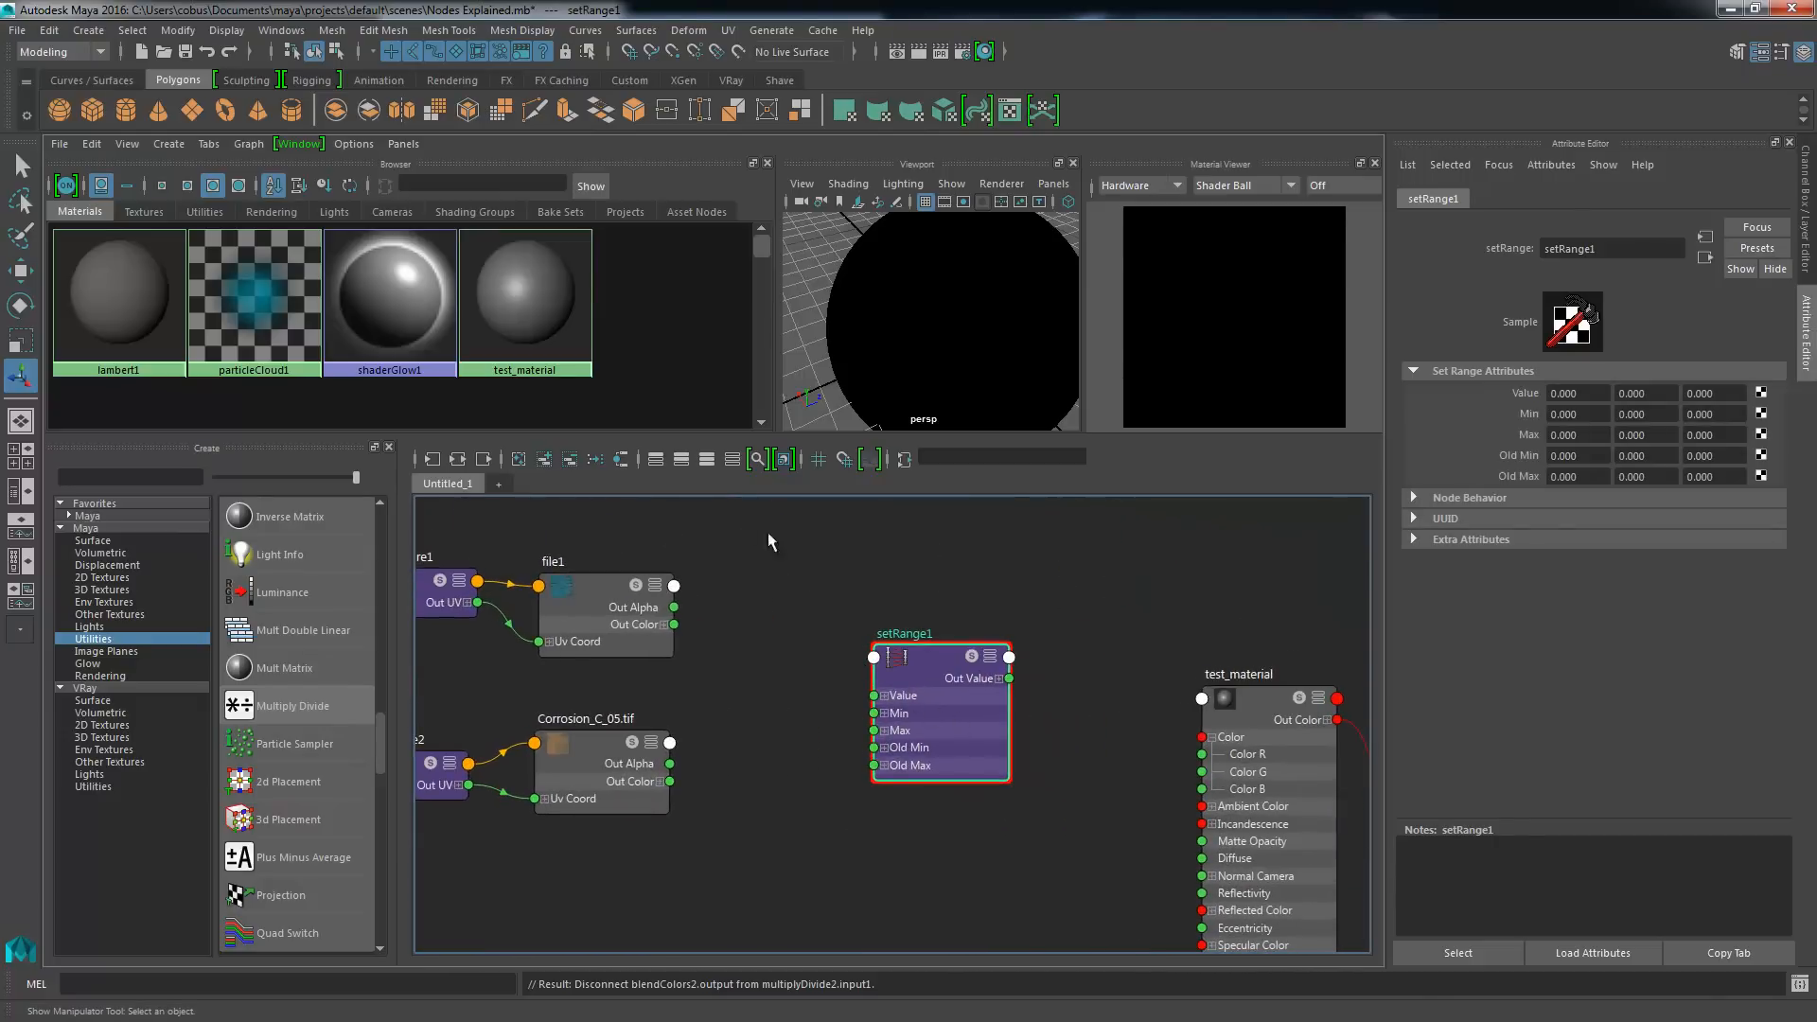
alt+middle_drag(897, 672, 850, 650)
drag(890, 660, 861, 655)
- Examine the setRange1 node's Value, Min, Max, Old Min and Old Max inputs and its Out Value output up close
alt+right_drag(736, 679, 713, 629)
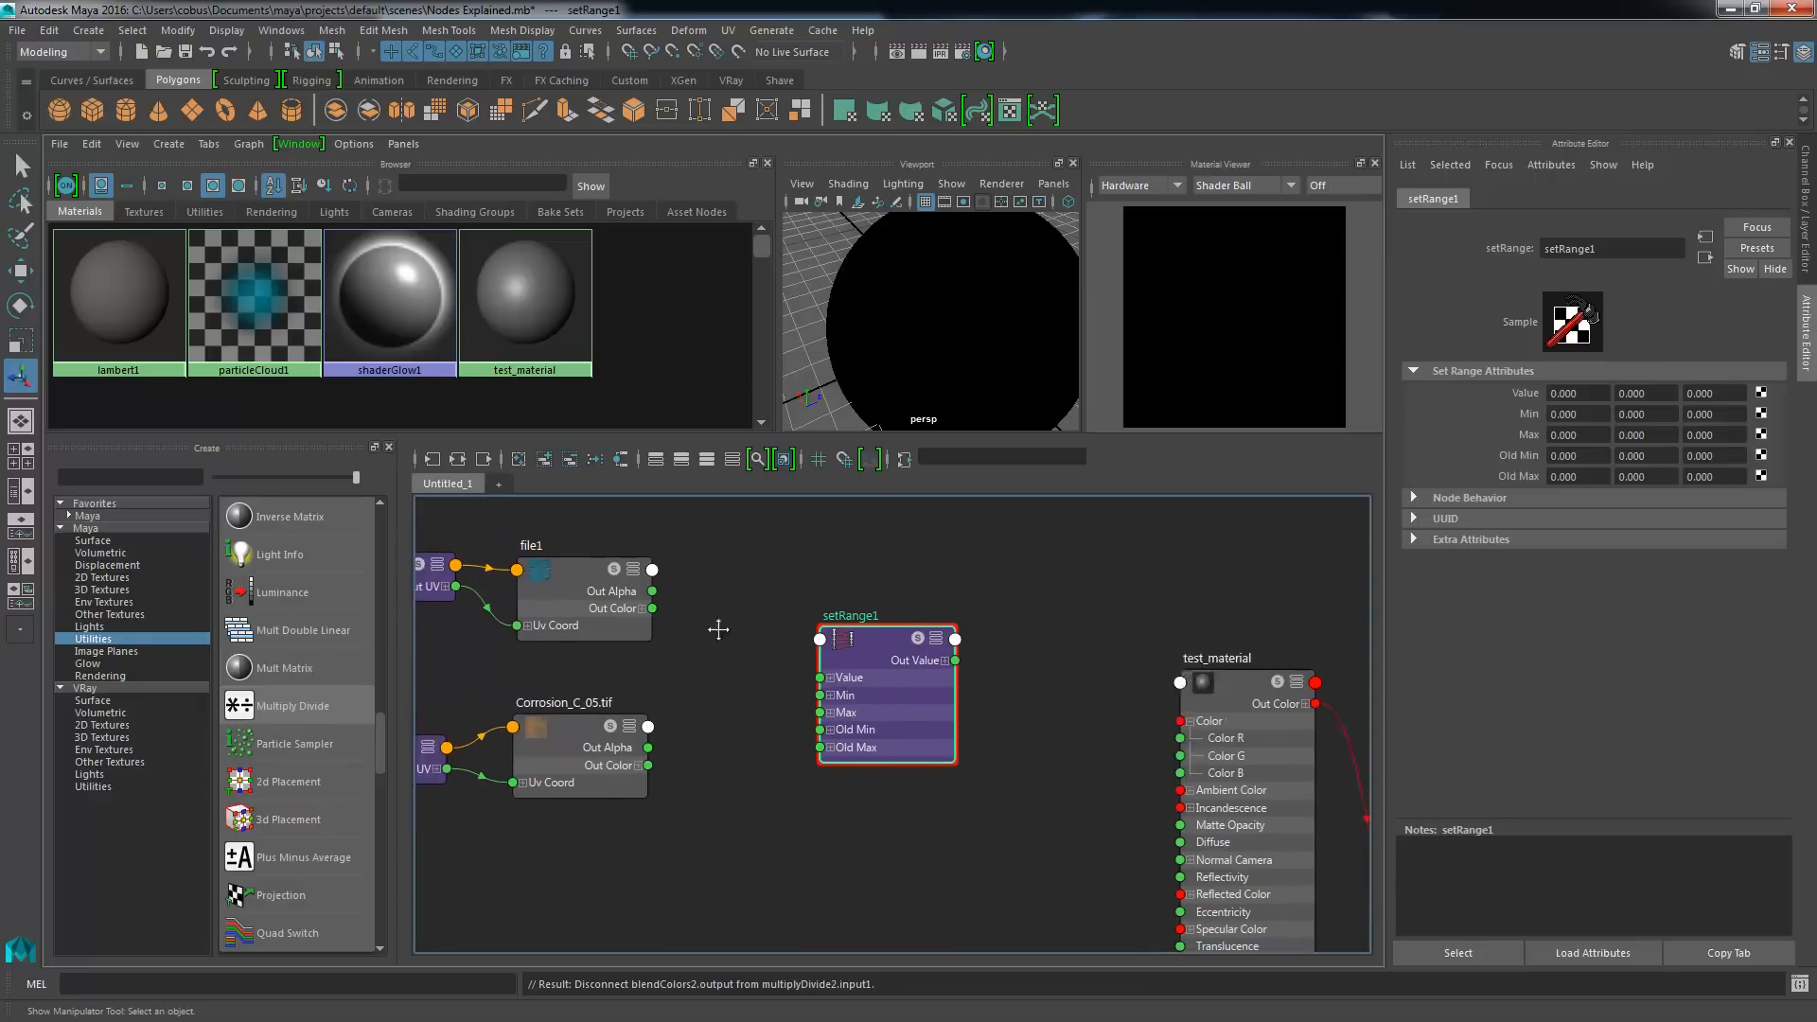
alt+middle_drag(713, 628, 811, 717)
alt+right_drag(811, 717, 1022, 747)
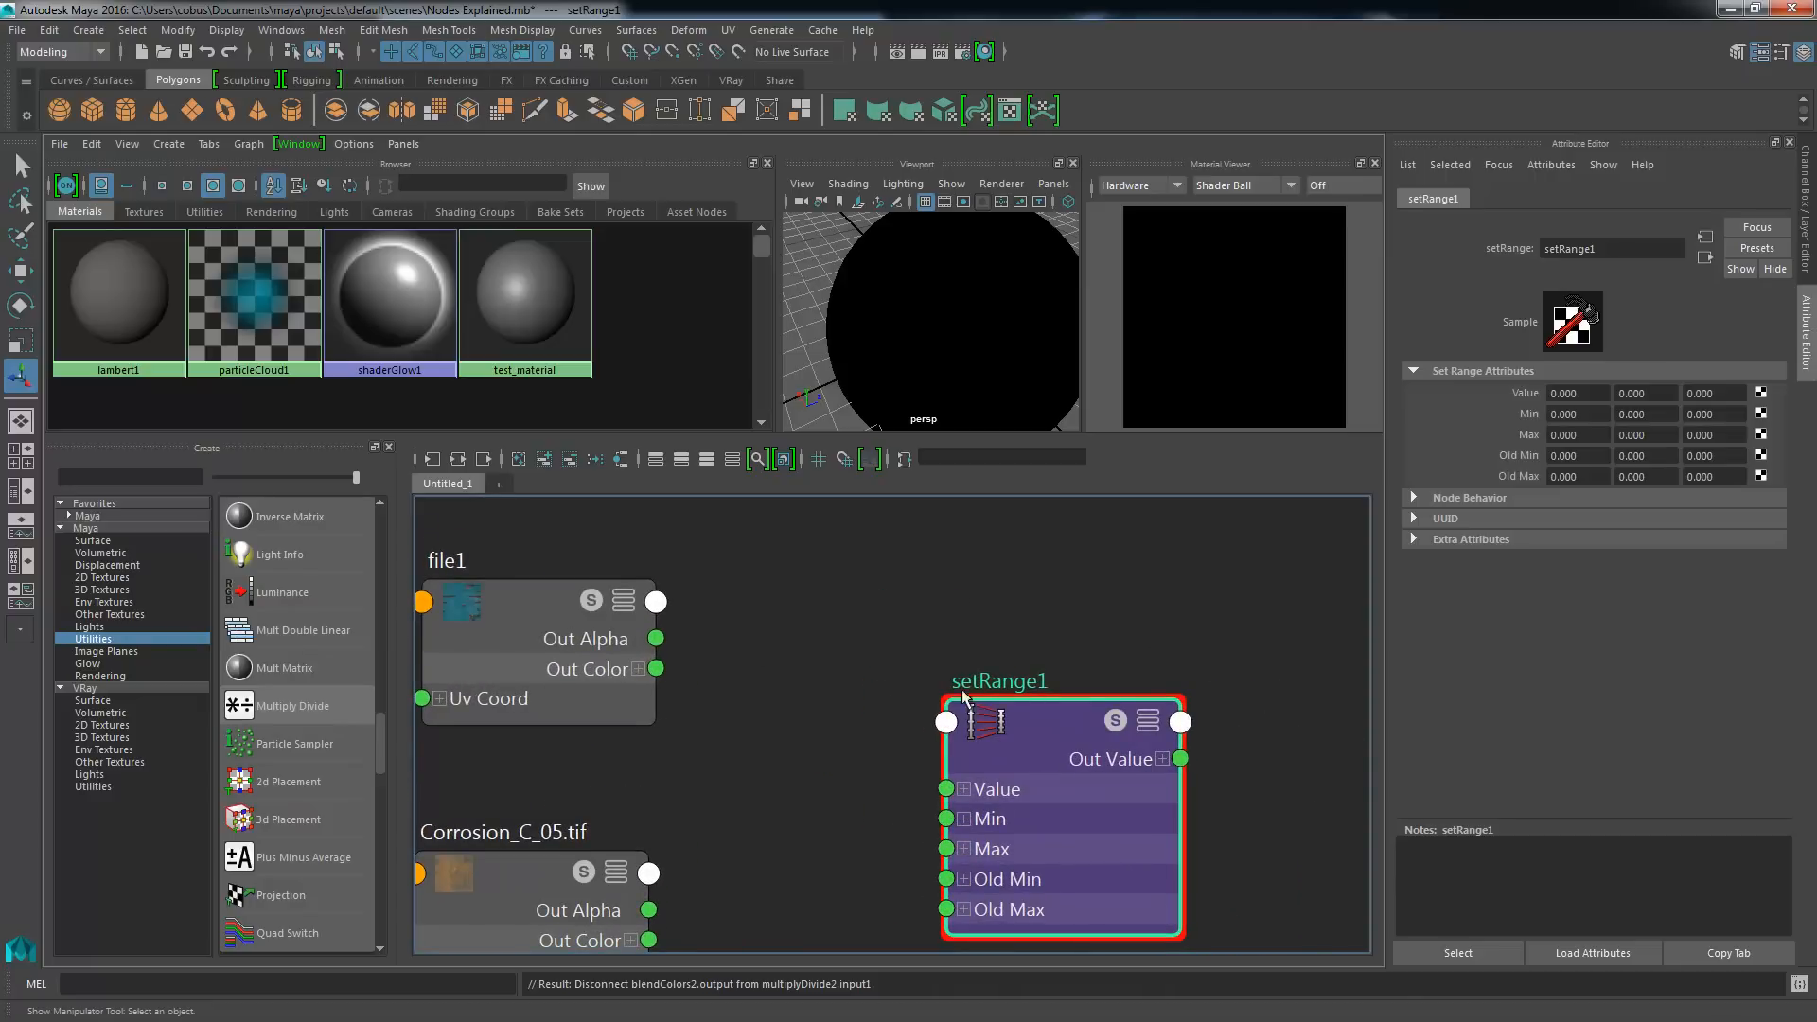
alt+middle_drag(961, 692, 760, 581)
alt+right_drag(760, 582, 861, 646)
alt+middle_drag(861, 646, 736, 647)
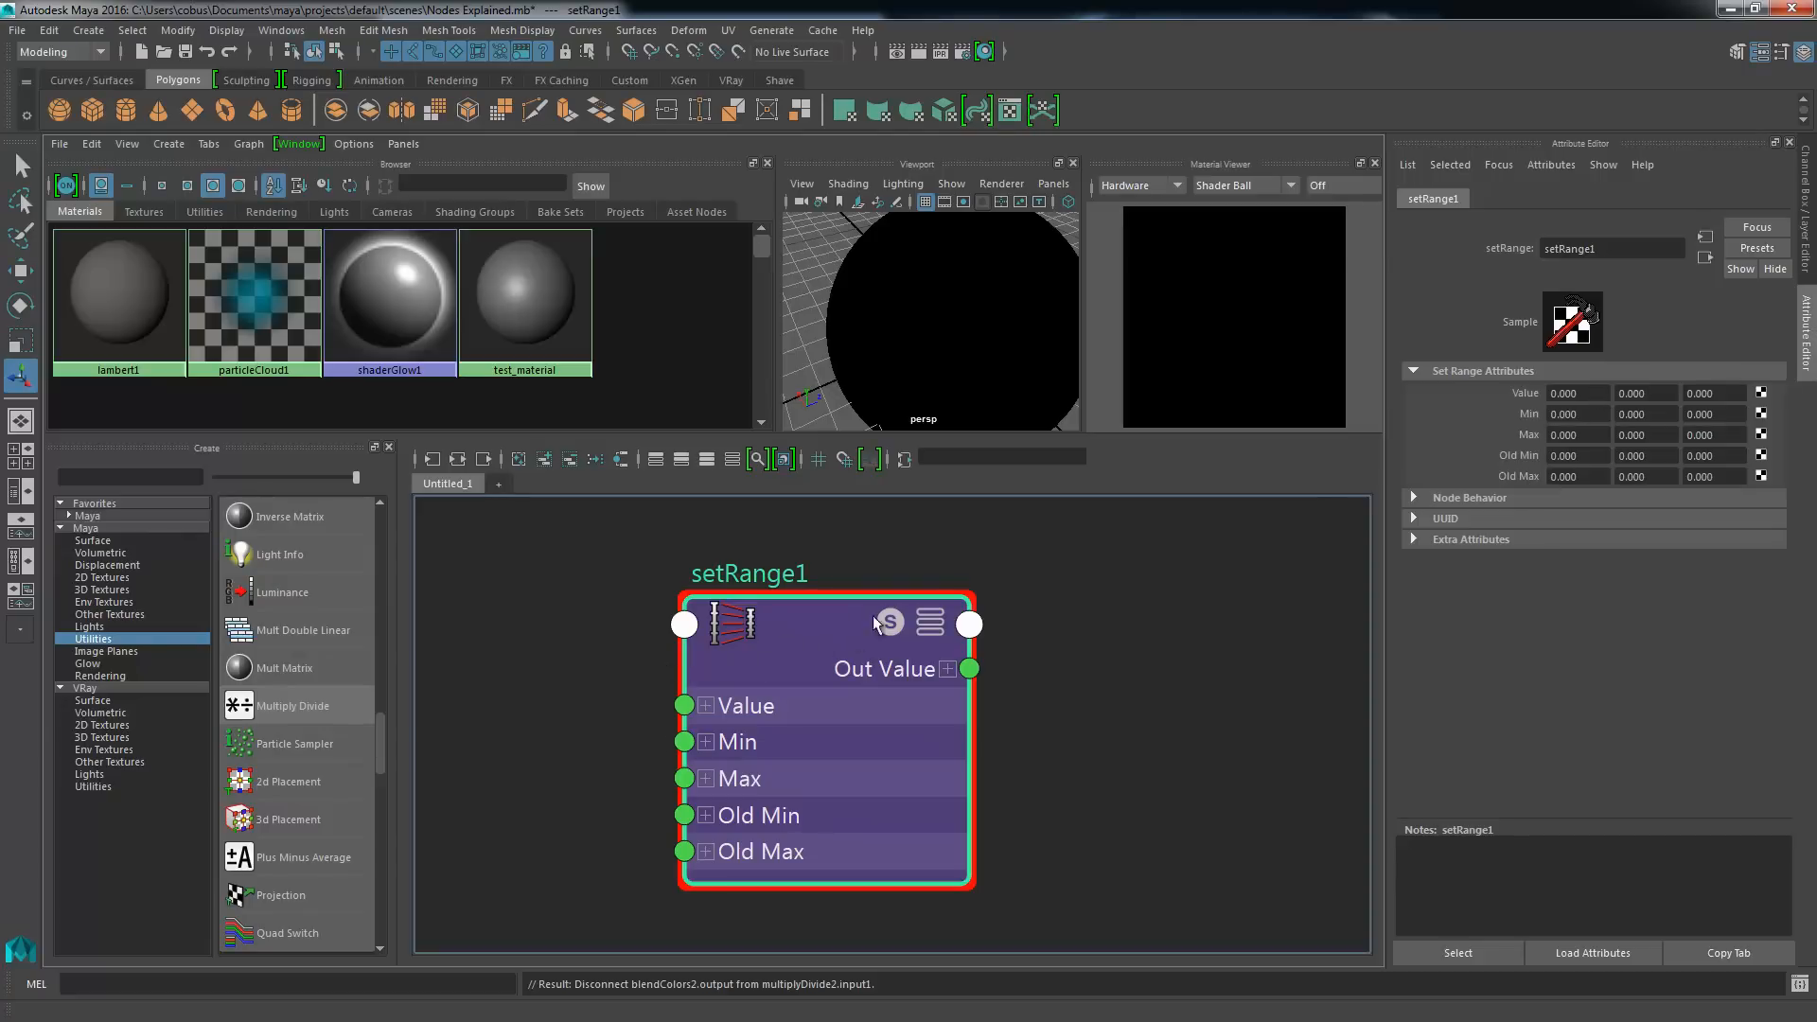
scroll(764, 645, down, 5)
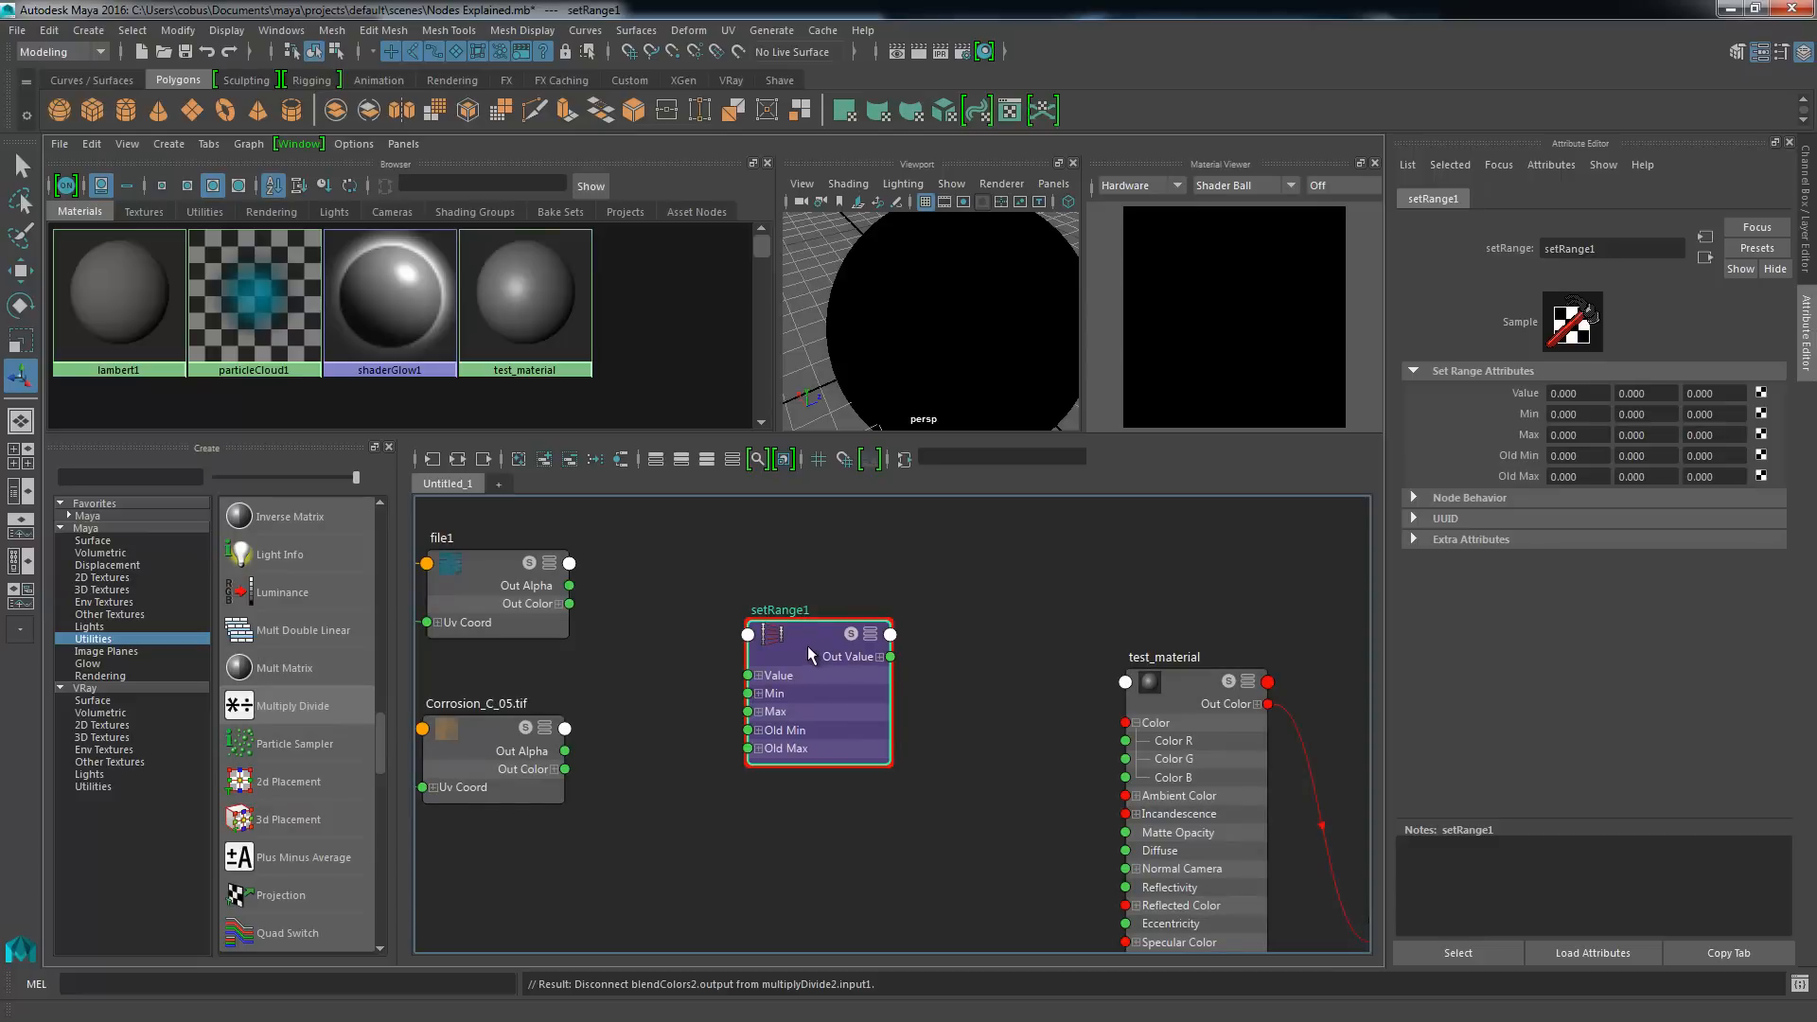
scroll(808, 646, up, 3)
scroll(898, 660, down, 3)
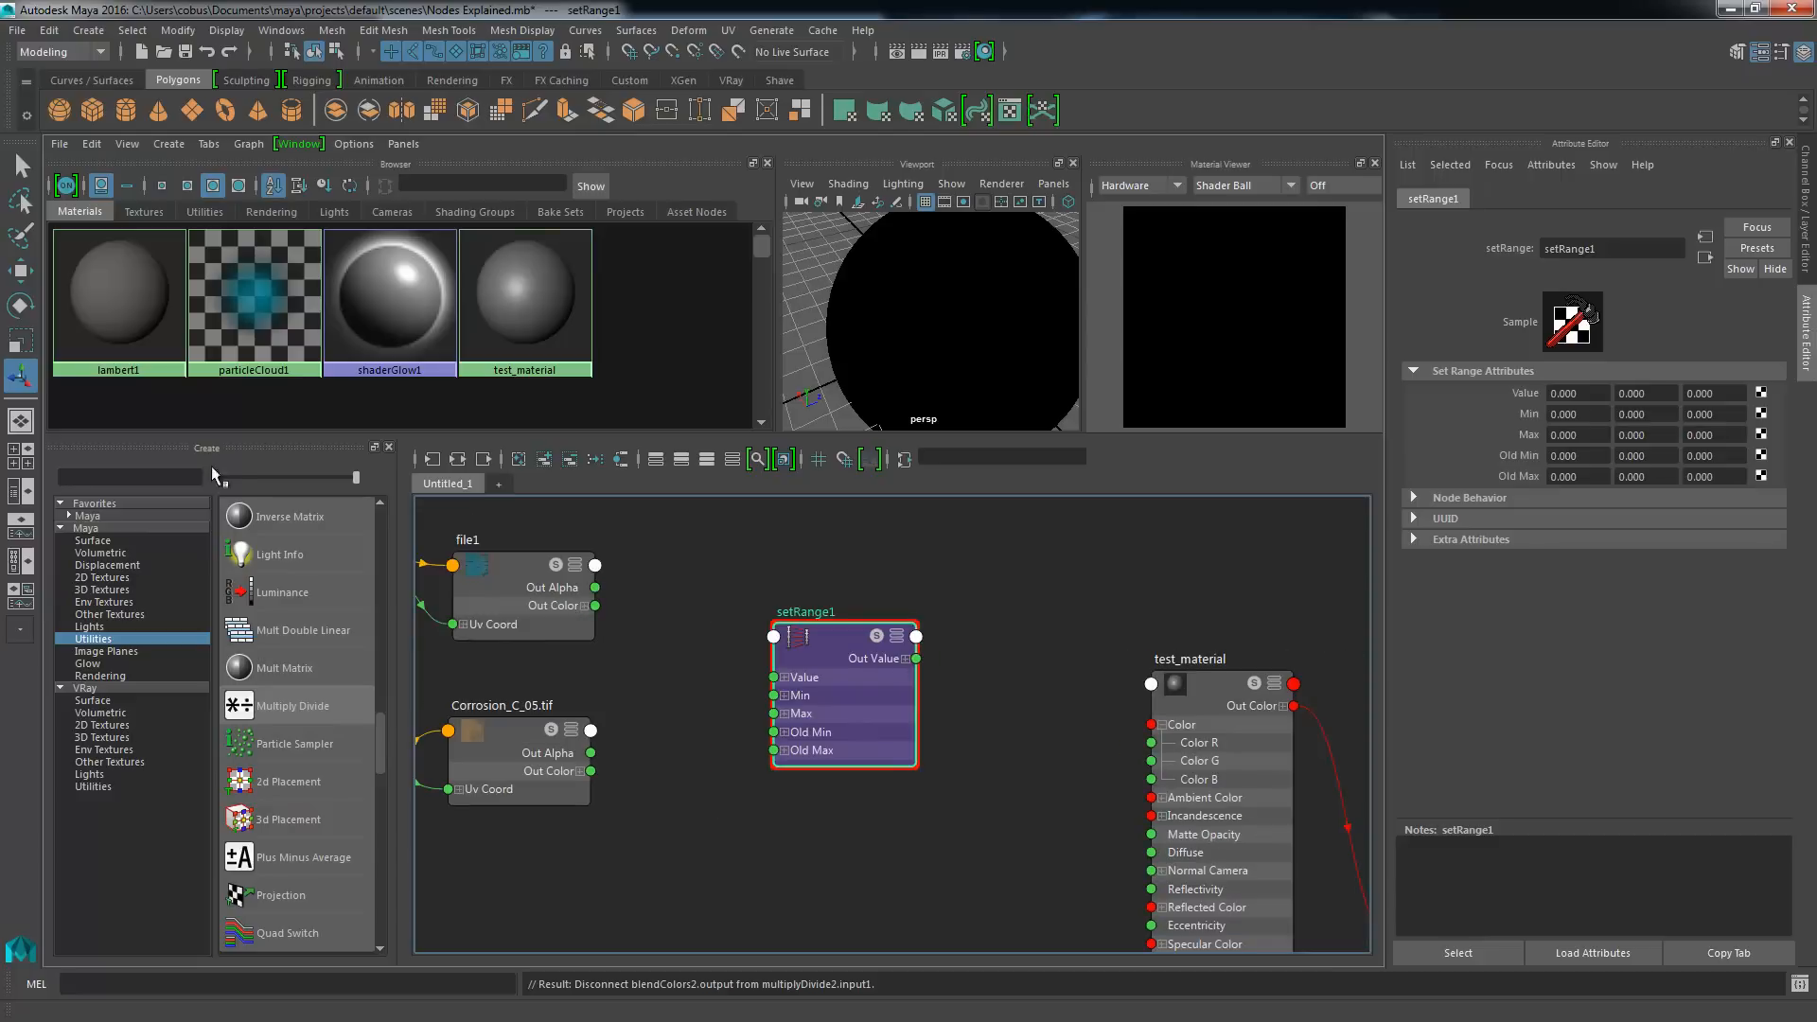
- Connect file1's Out Color to setRange1's Value, and setRange1's Out Value to test_material's Color
click(522, 570)
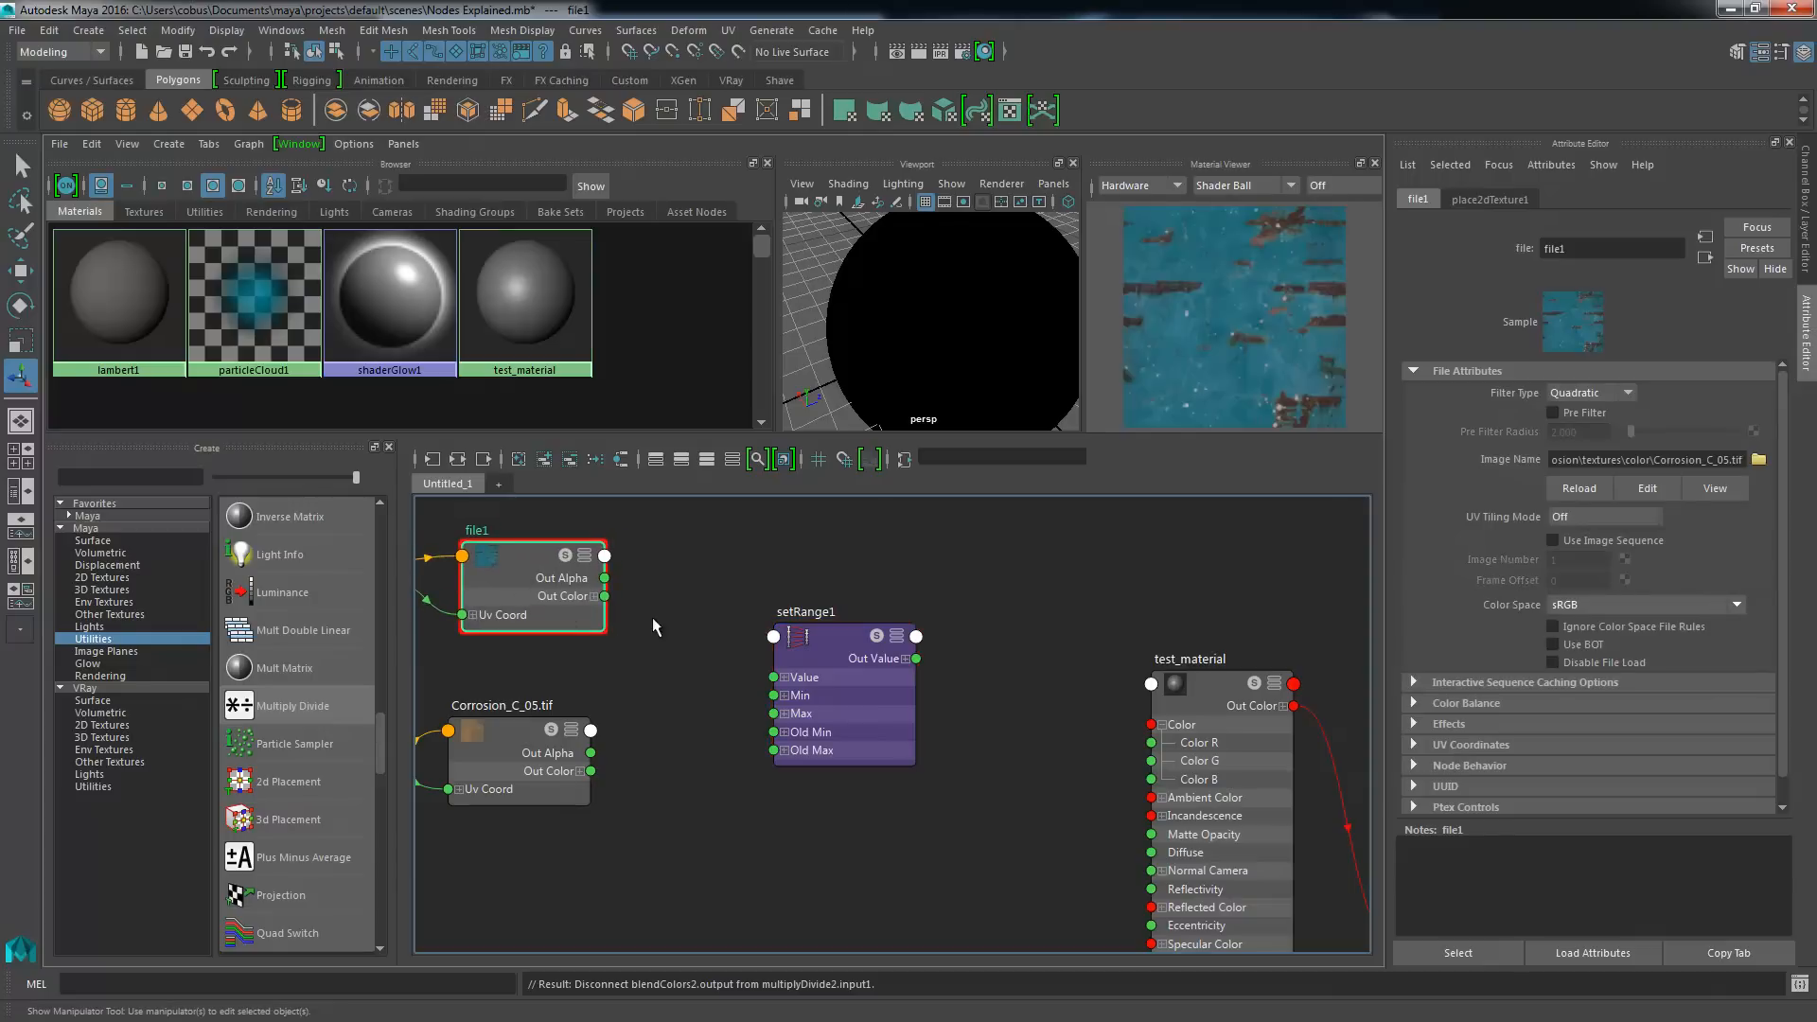
drag(605, 598, 773, 678)
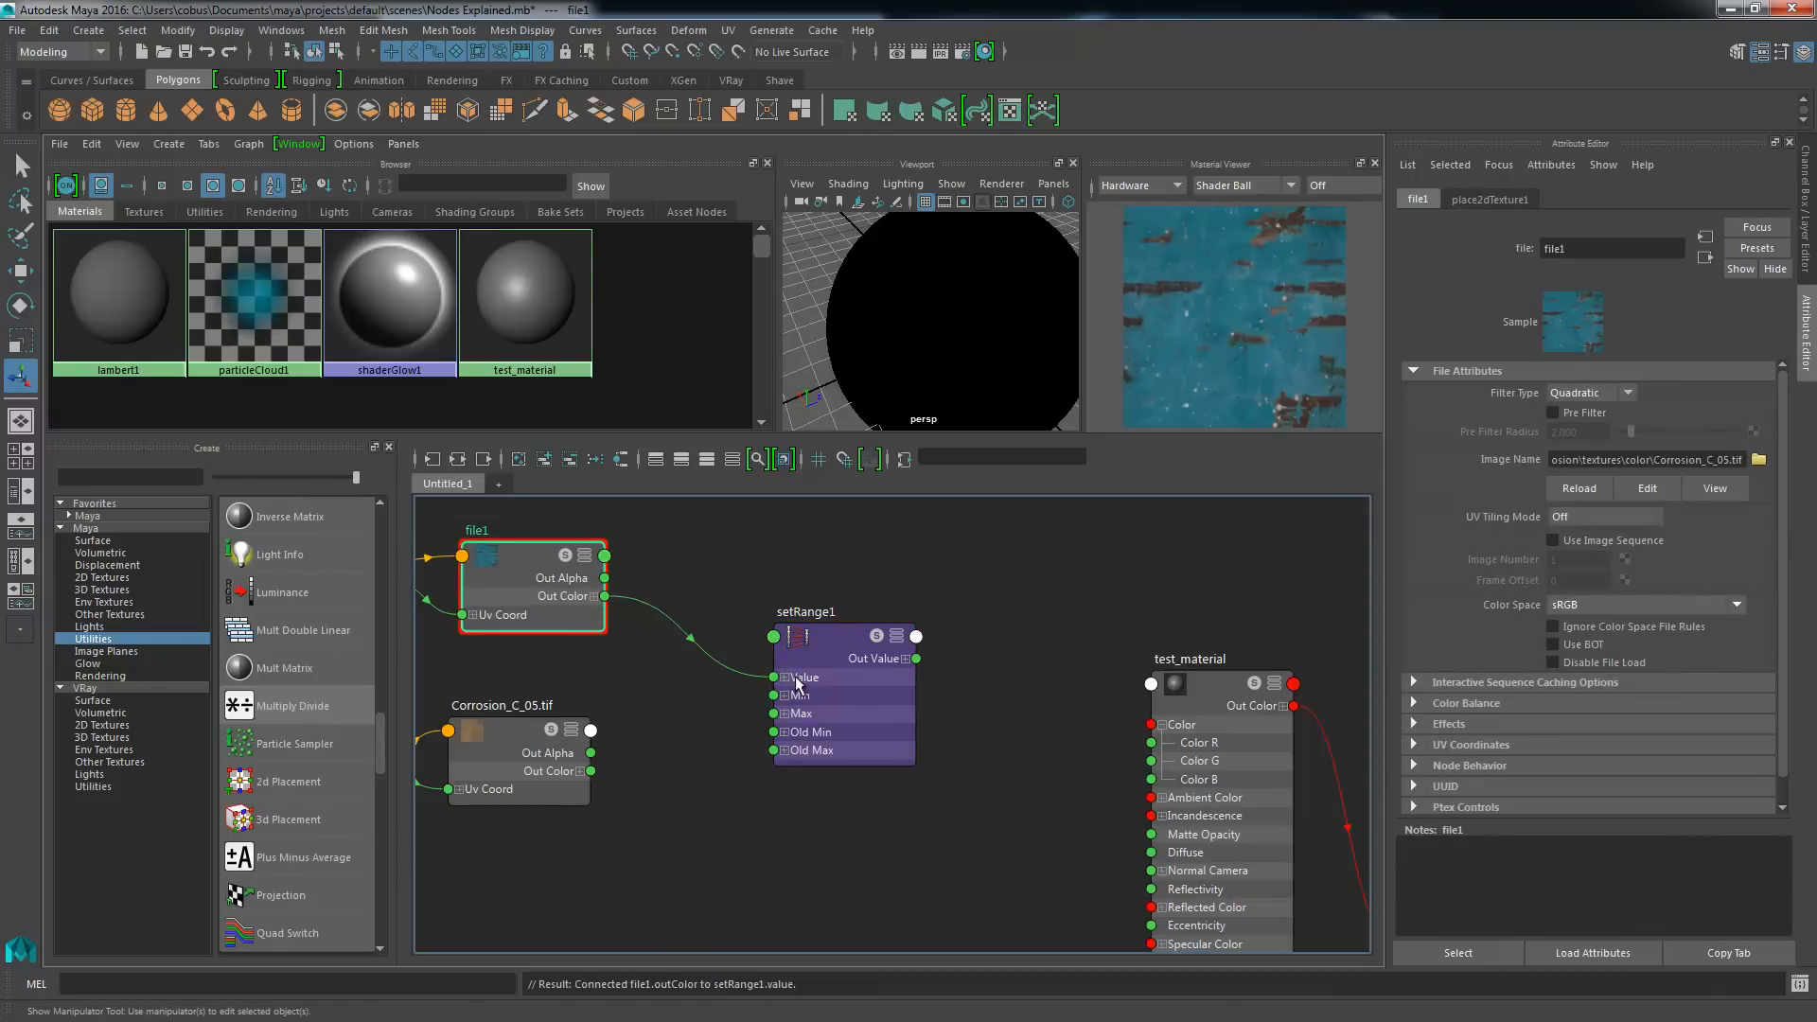
click(812, 682)
click(814, 679)
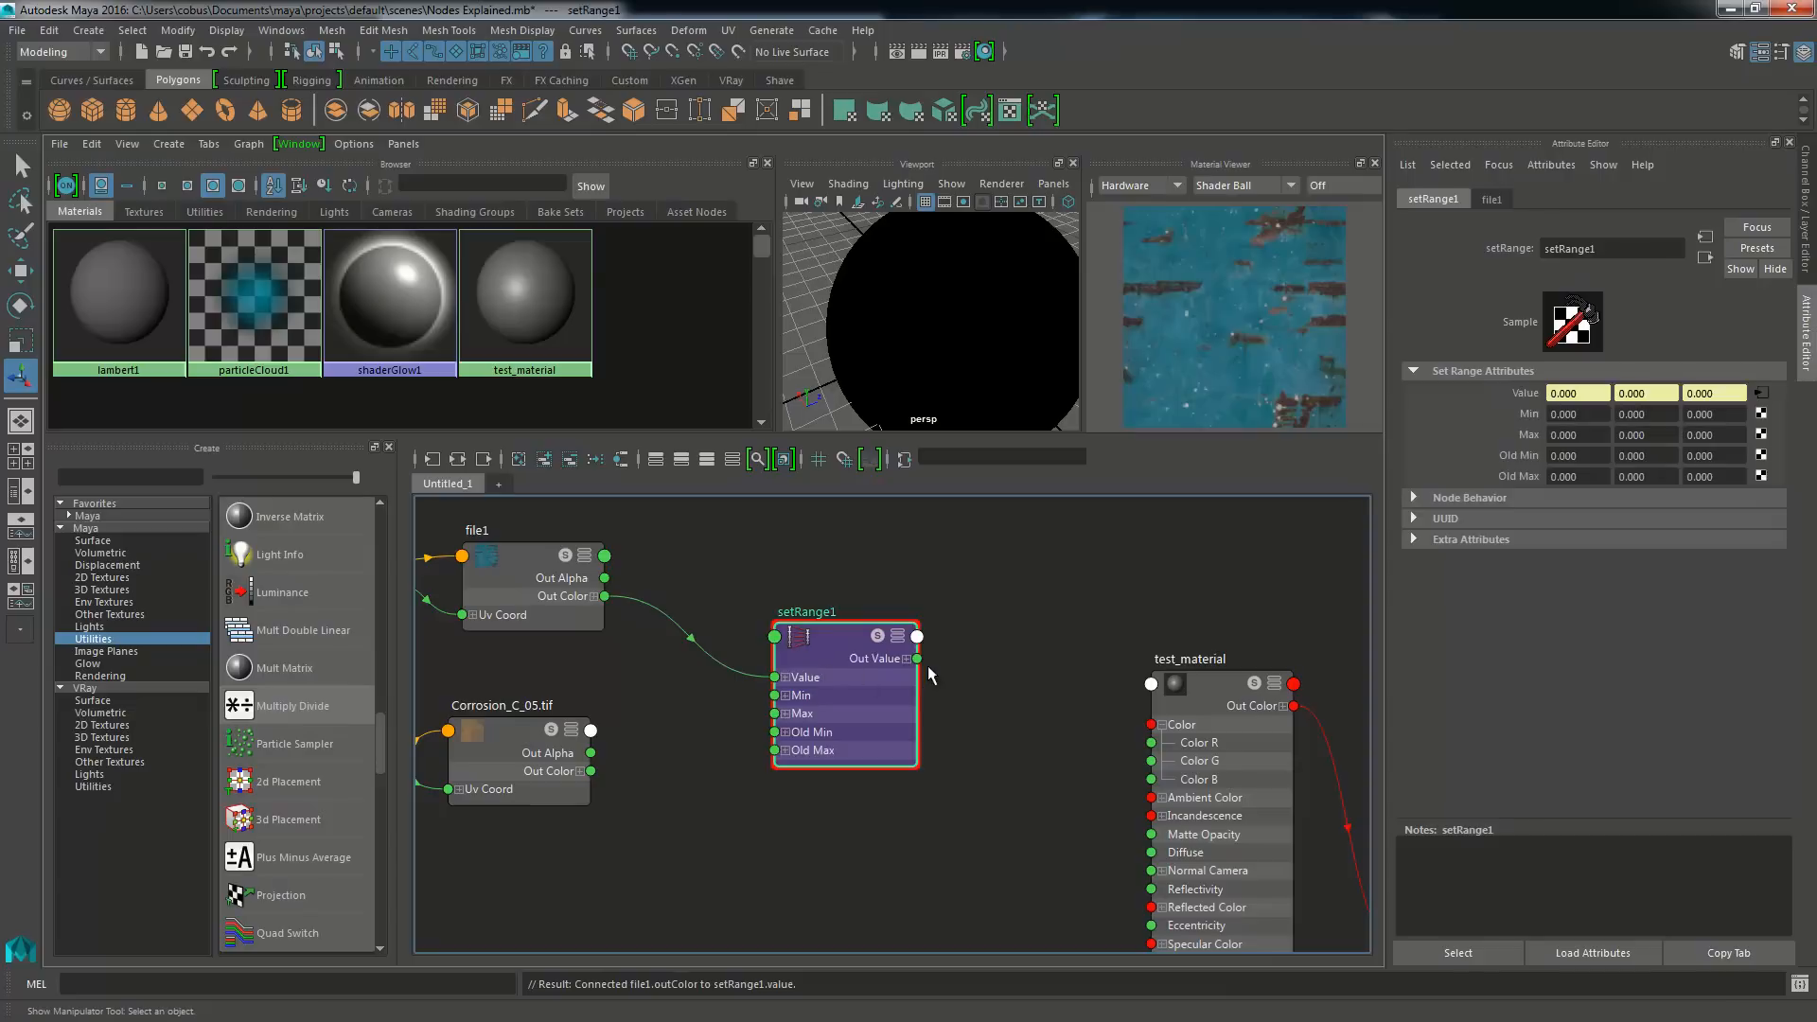
drag(918, 660, 1147, 725)
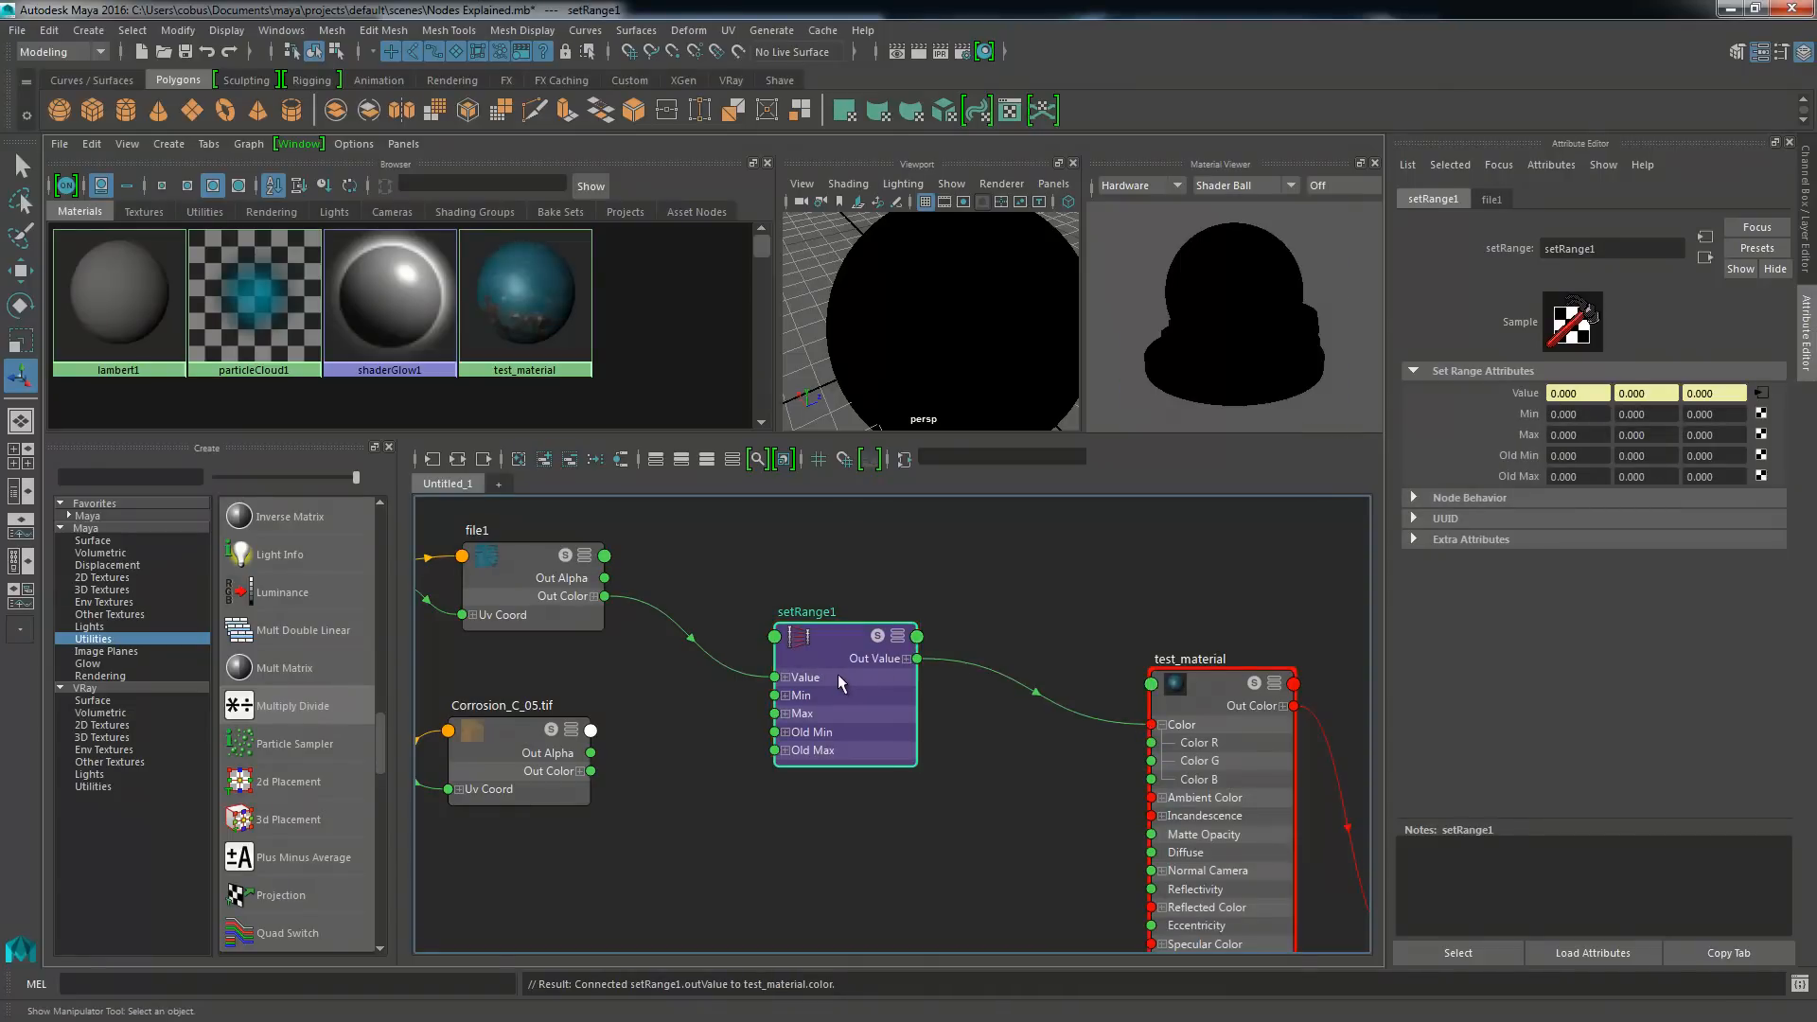
- Solo setRange1 to preview it on the sphere and reselect the node to show its attributes
click(880, 646)
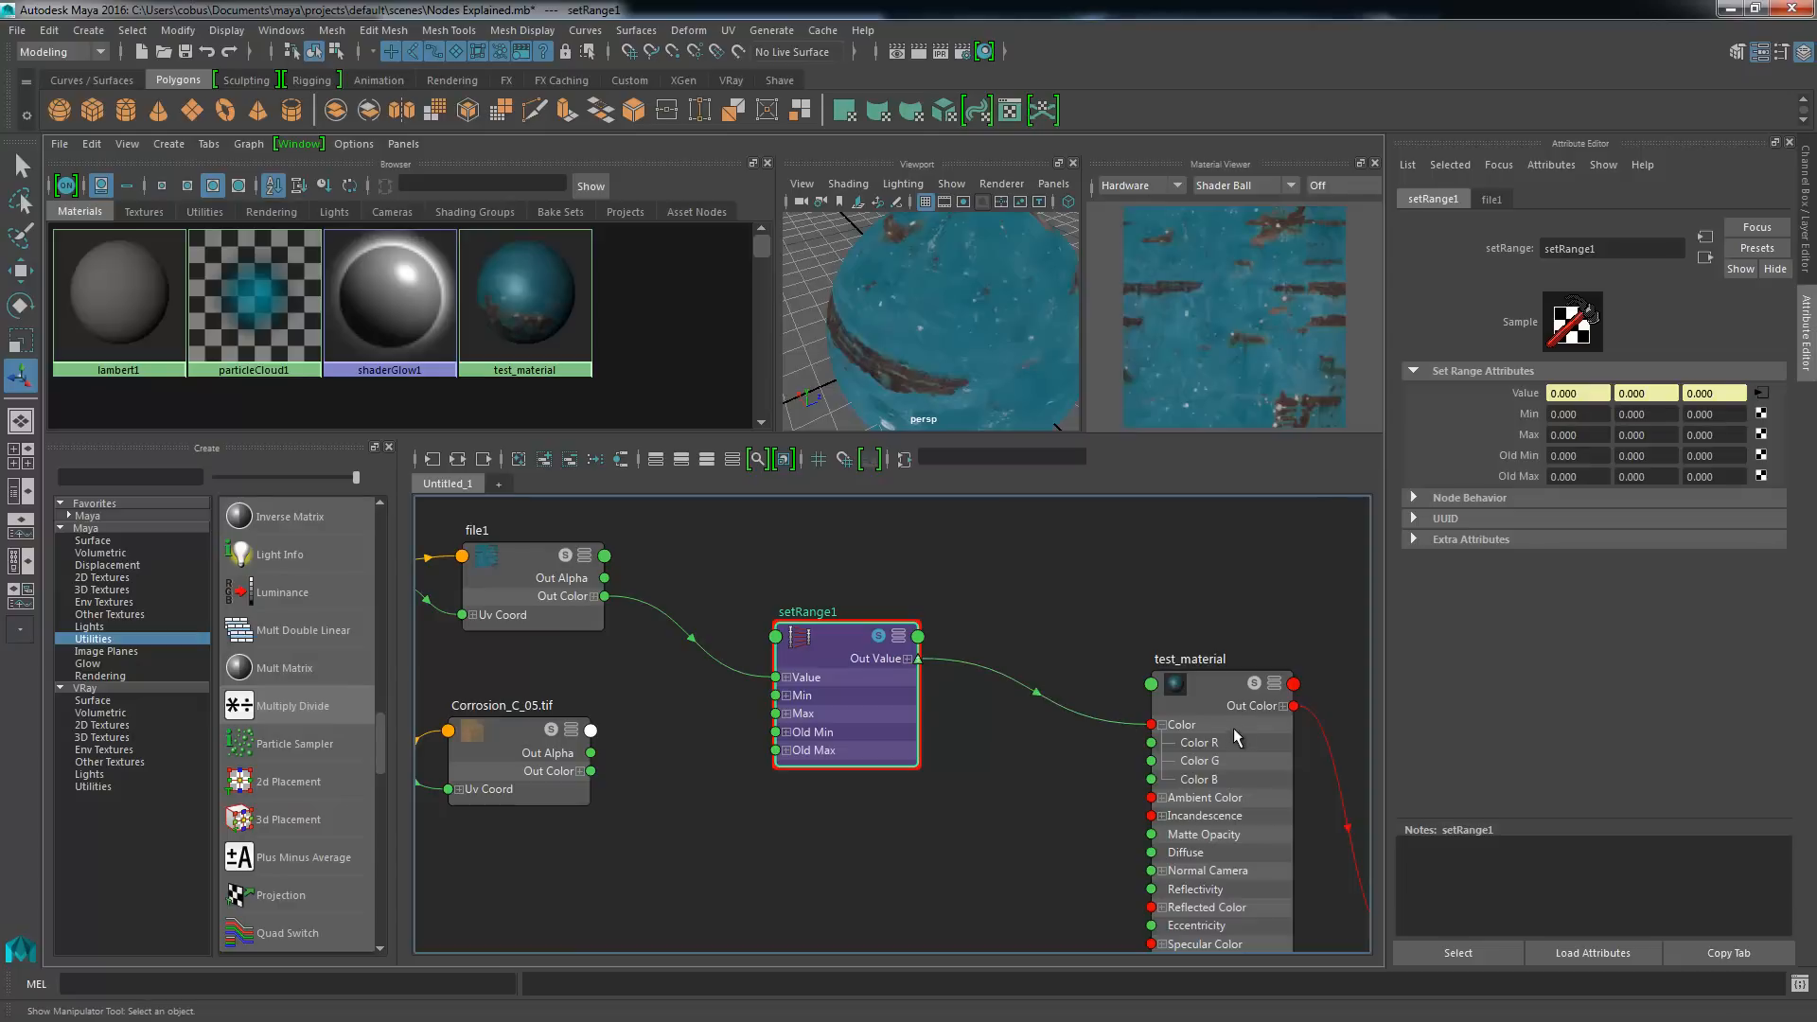
click(957, 383)
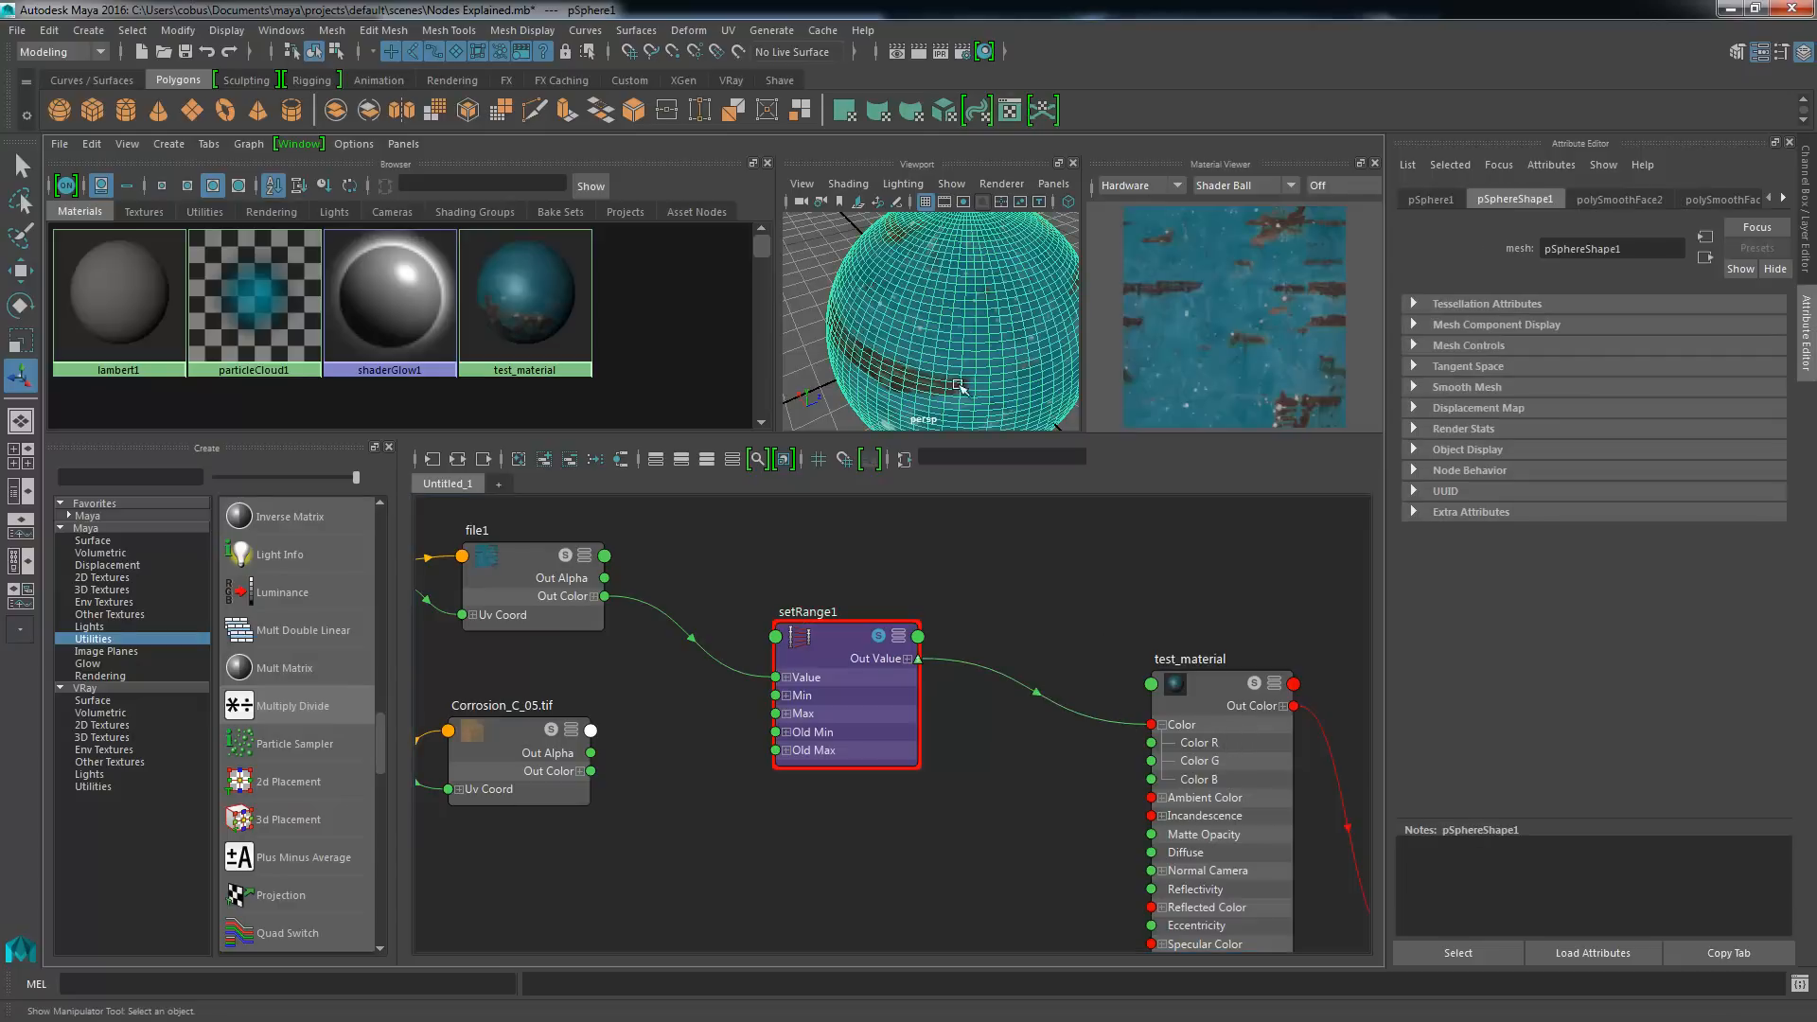
click(776, 634)
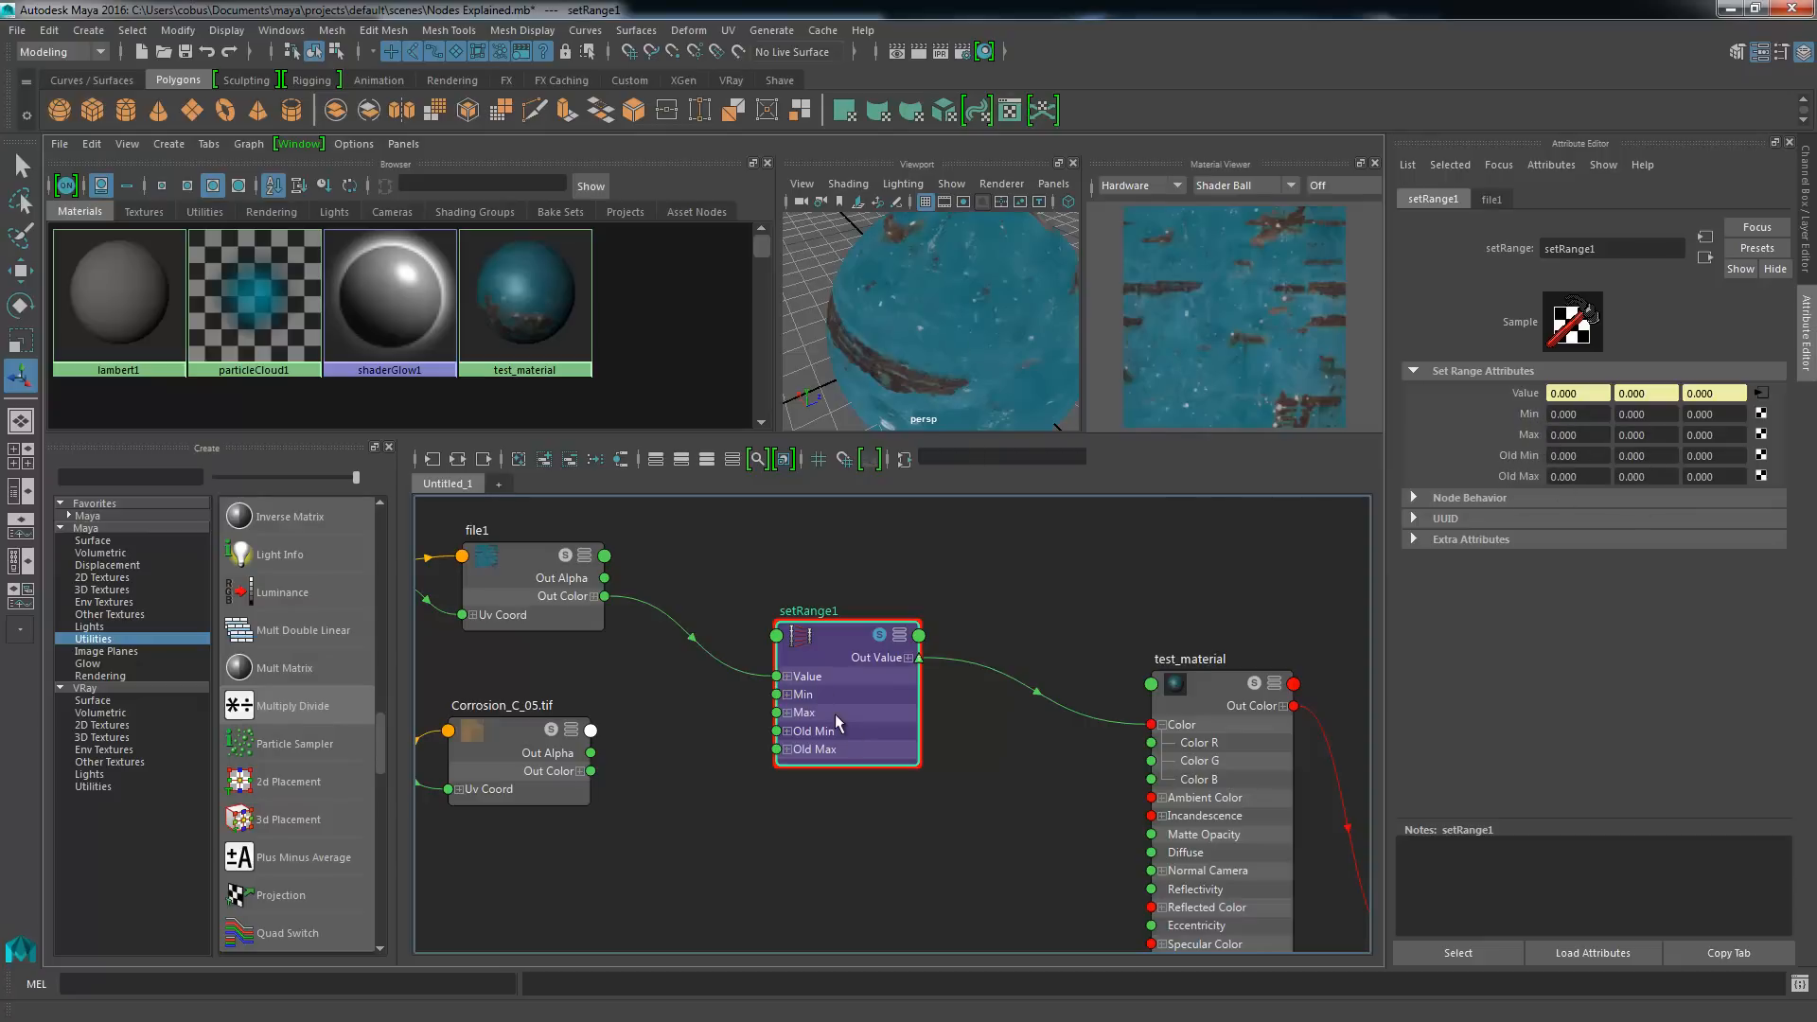
click(865, 646)
- Switch to Photoshop and delete Layer 2's layer mask without applying it
click(854, 532)
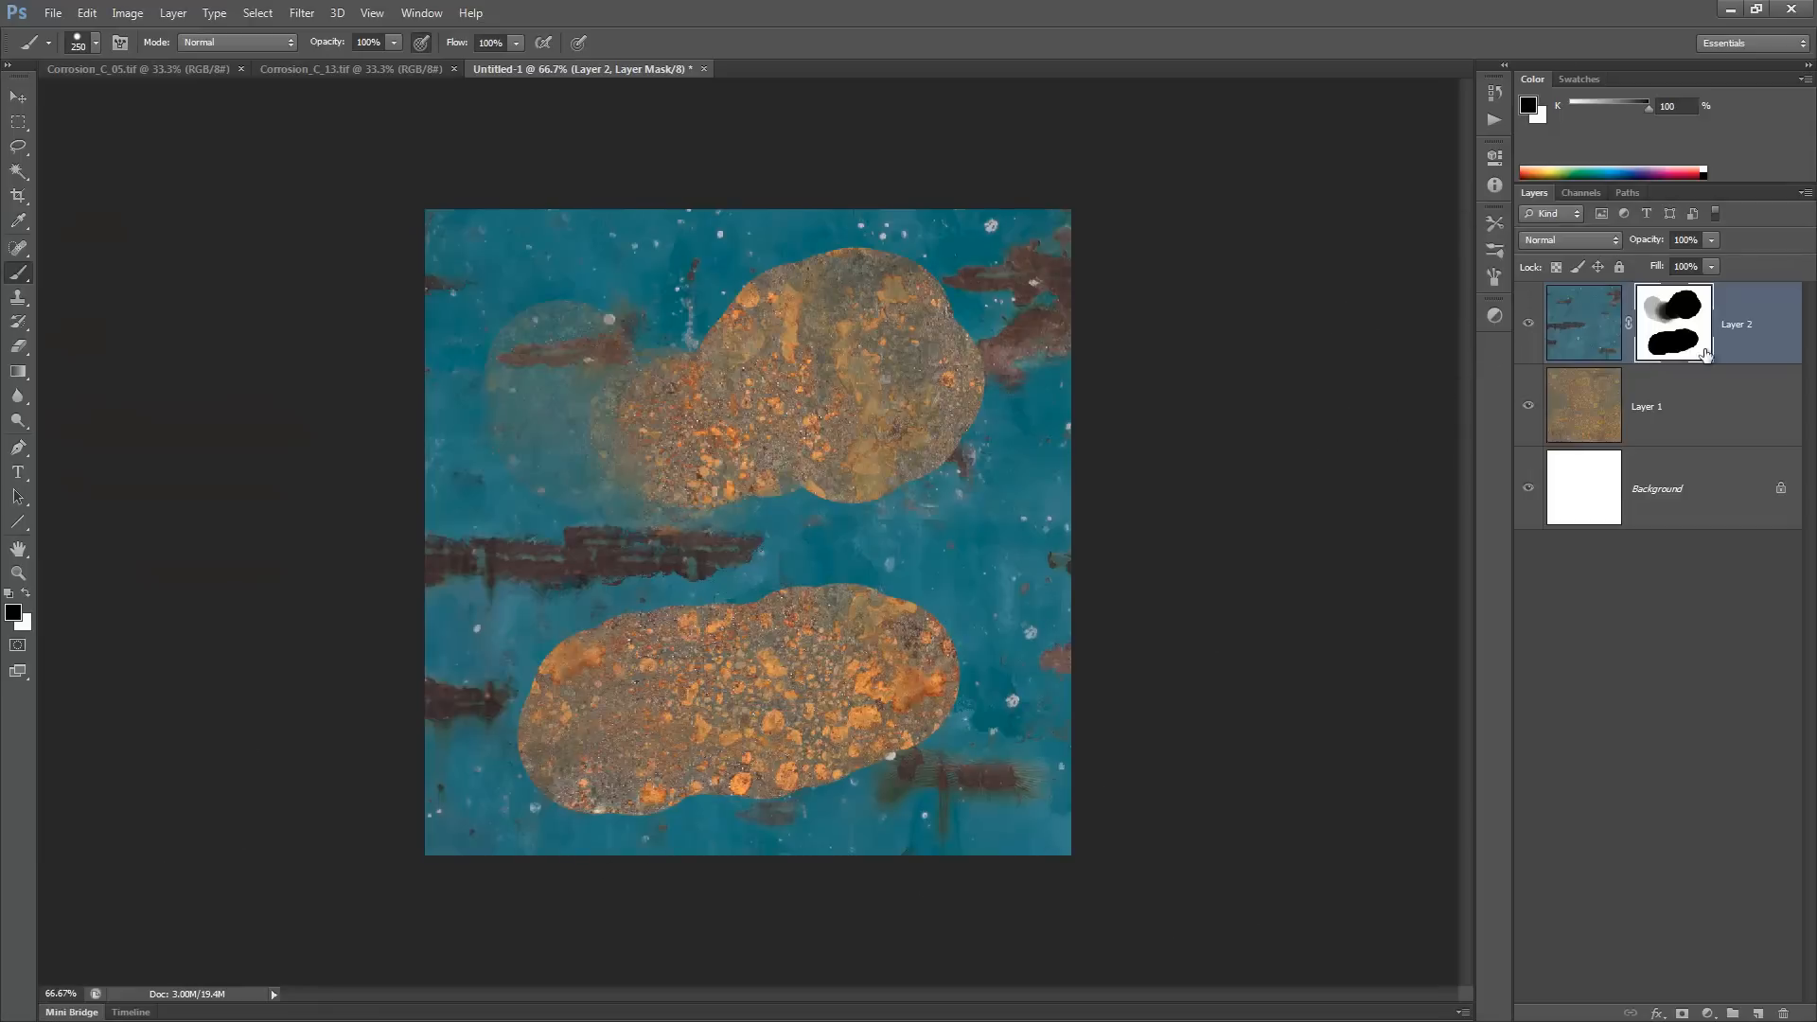
drag(1704, 353, 1784, 1012)
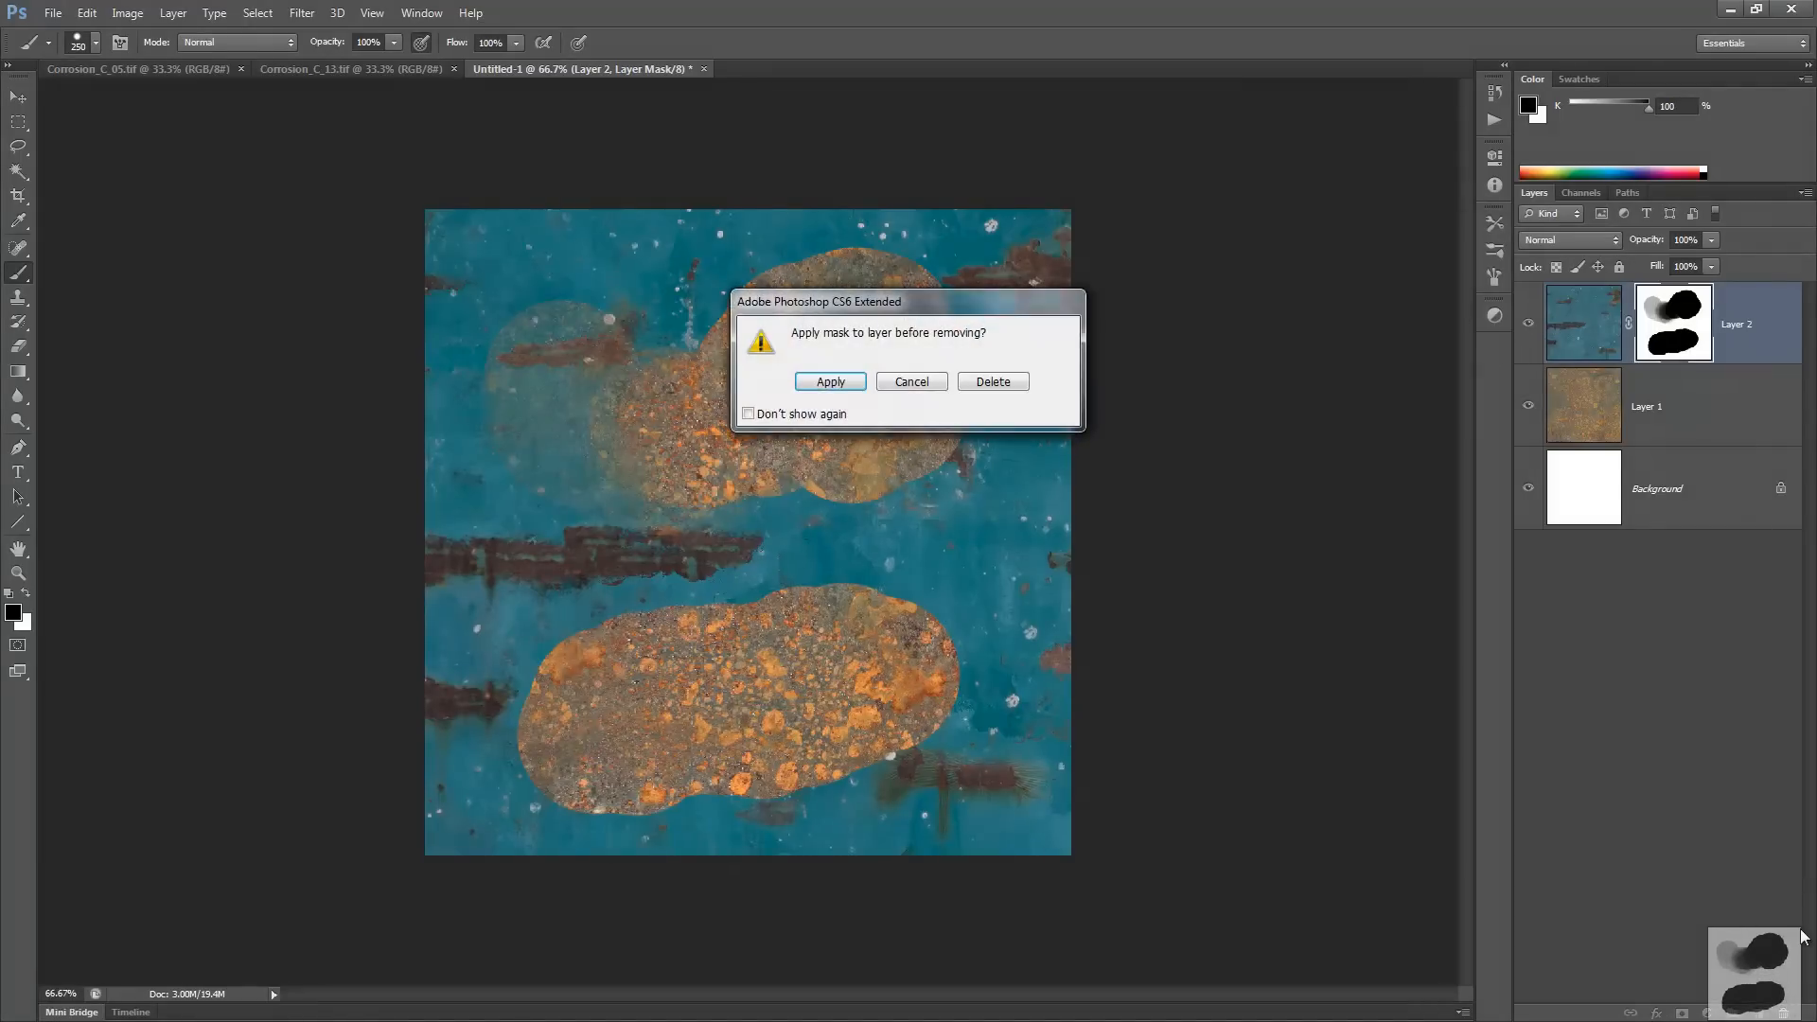
click(1009, 383)
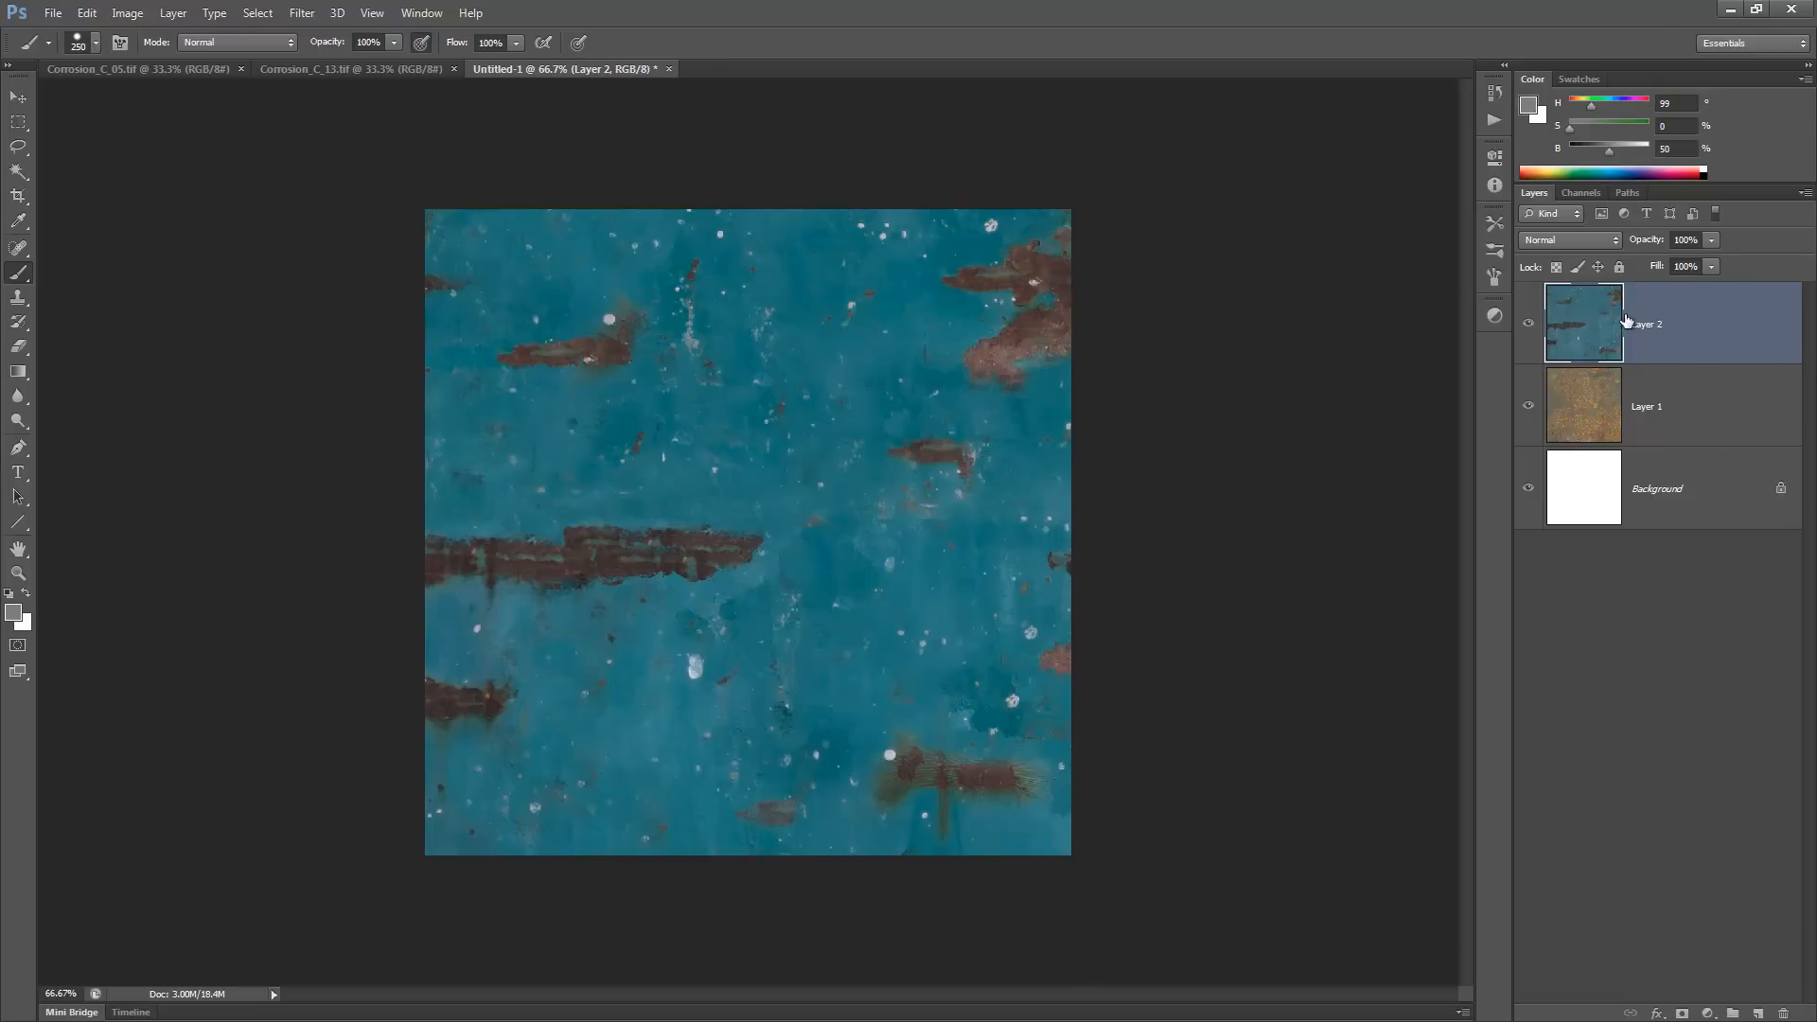
- Add a Levels adjustment layer above Layer 2 and lower its white input level to 144
click(1709, 1011)
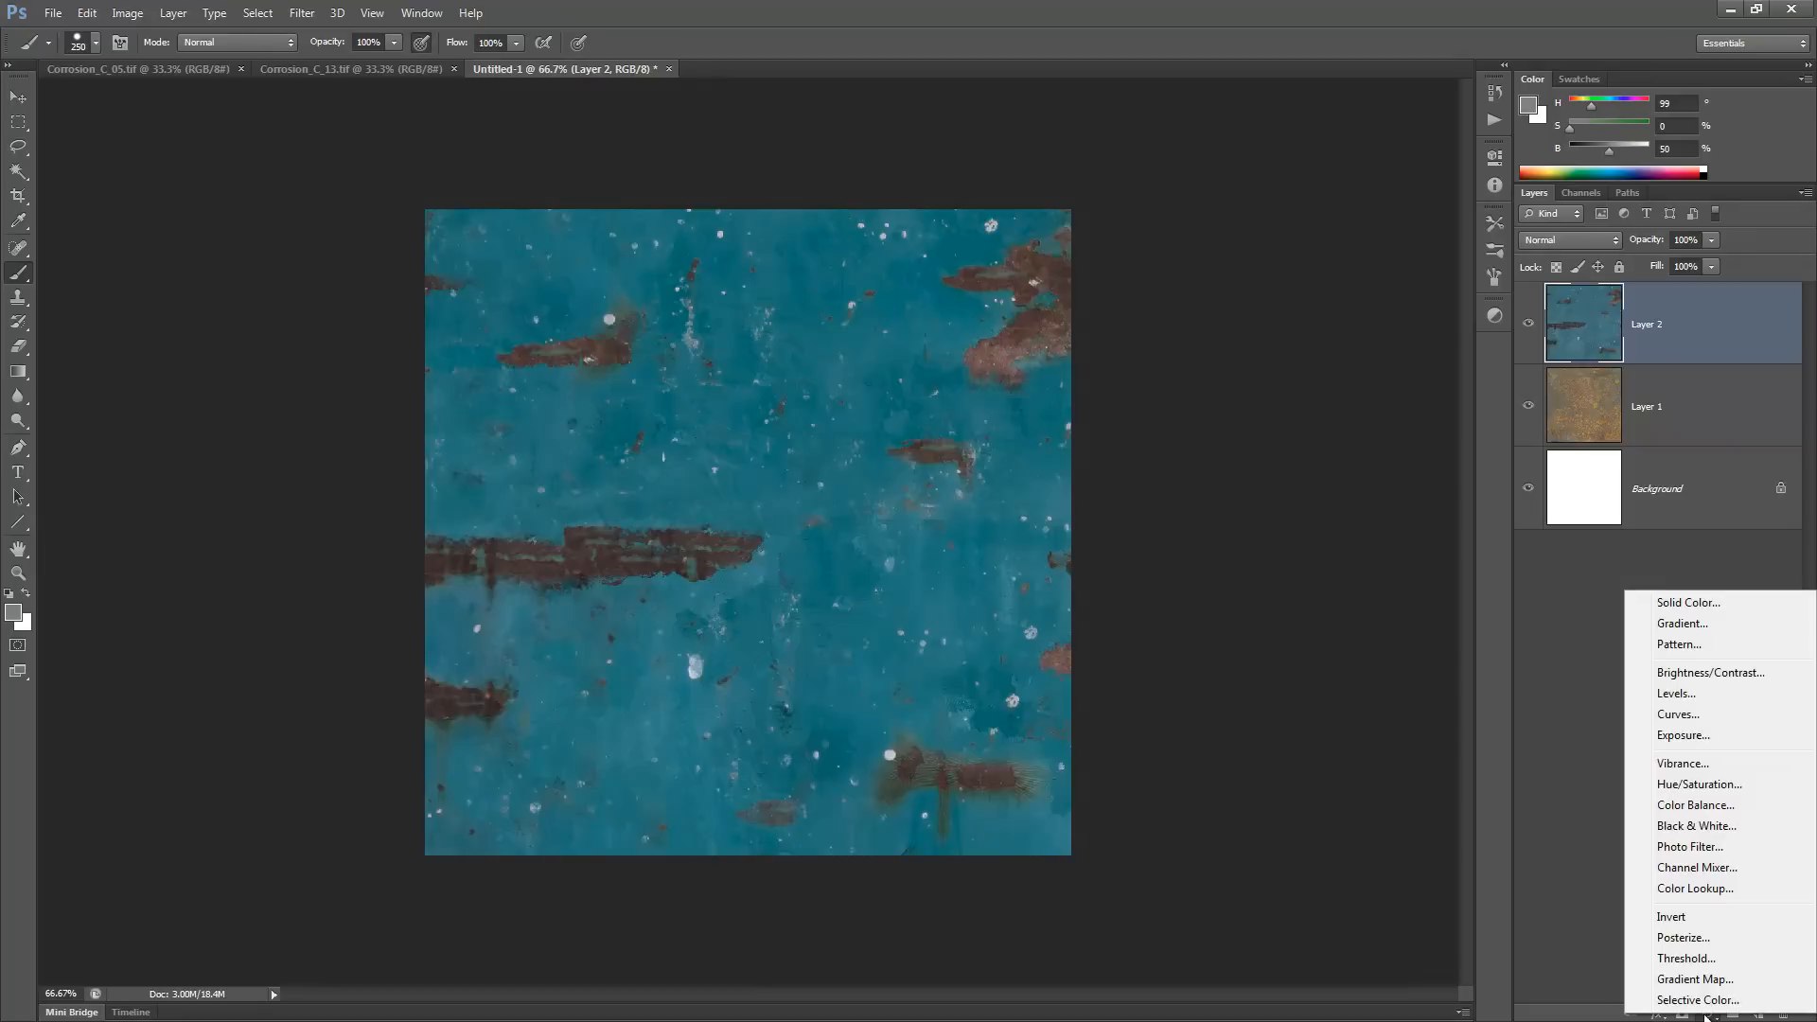
click(1681, 696)
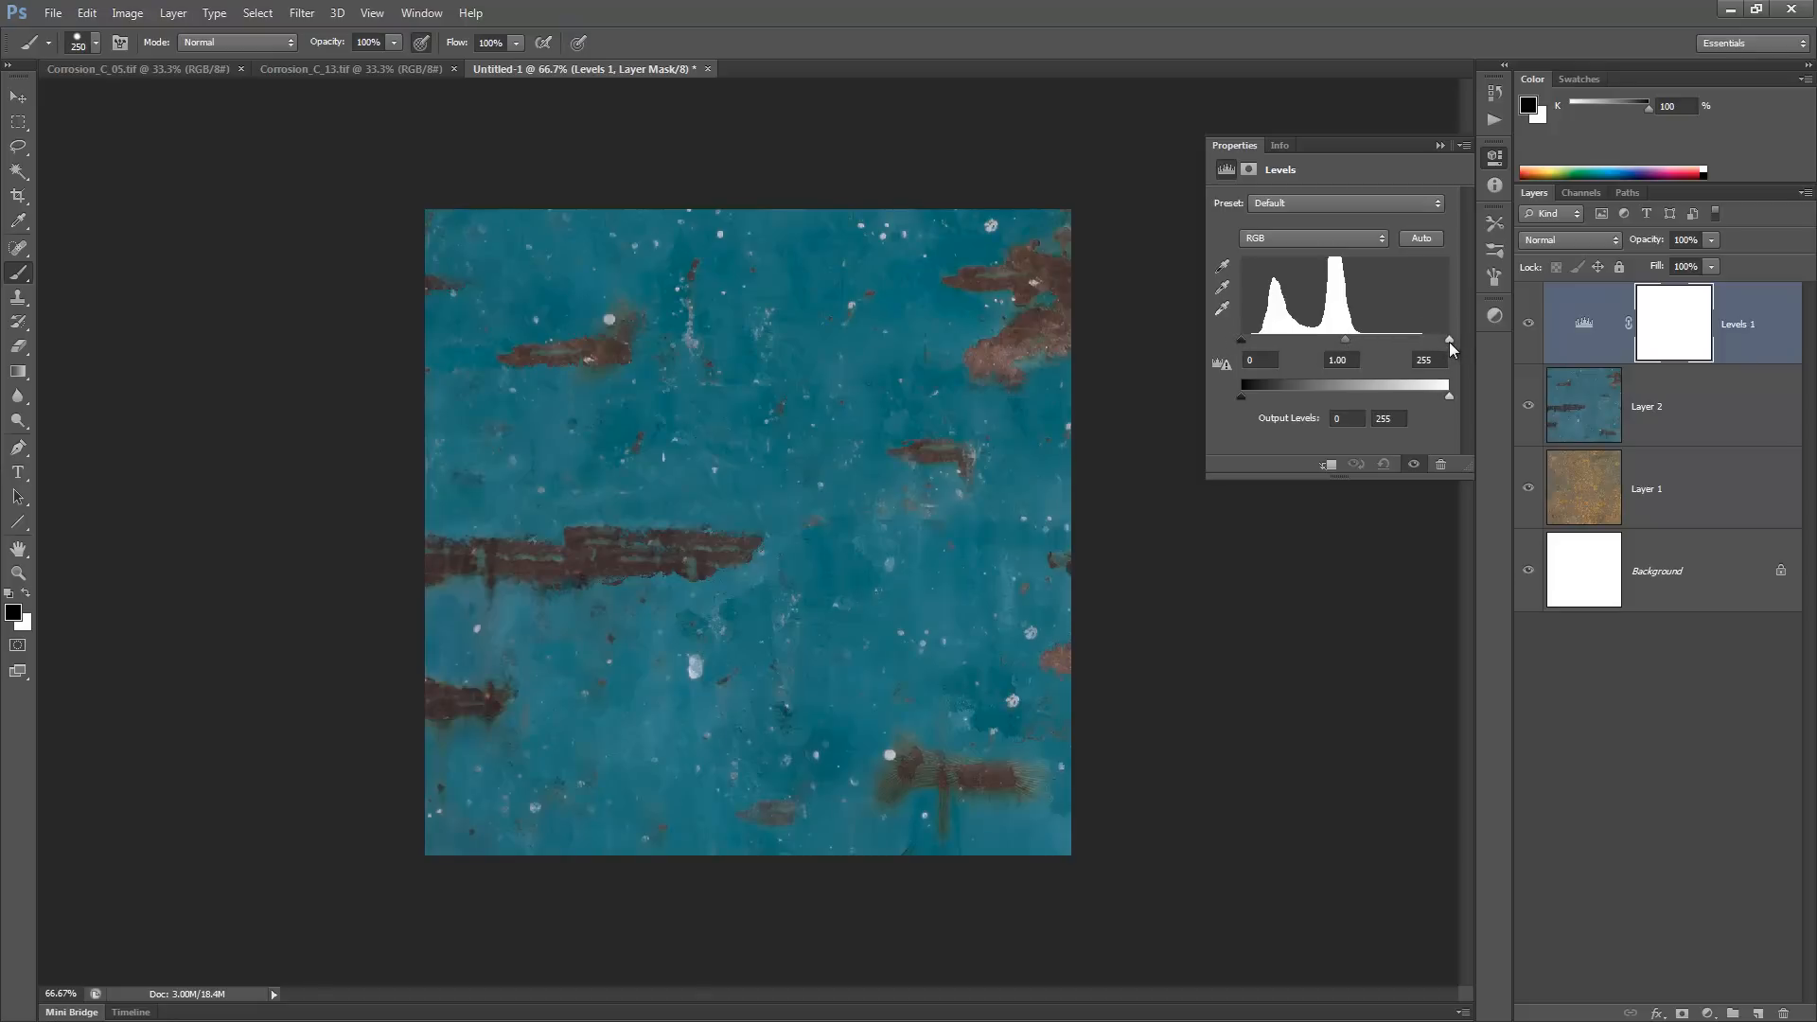
drag(1449, 343, 1360, 338)
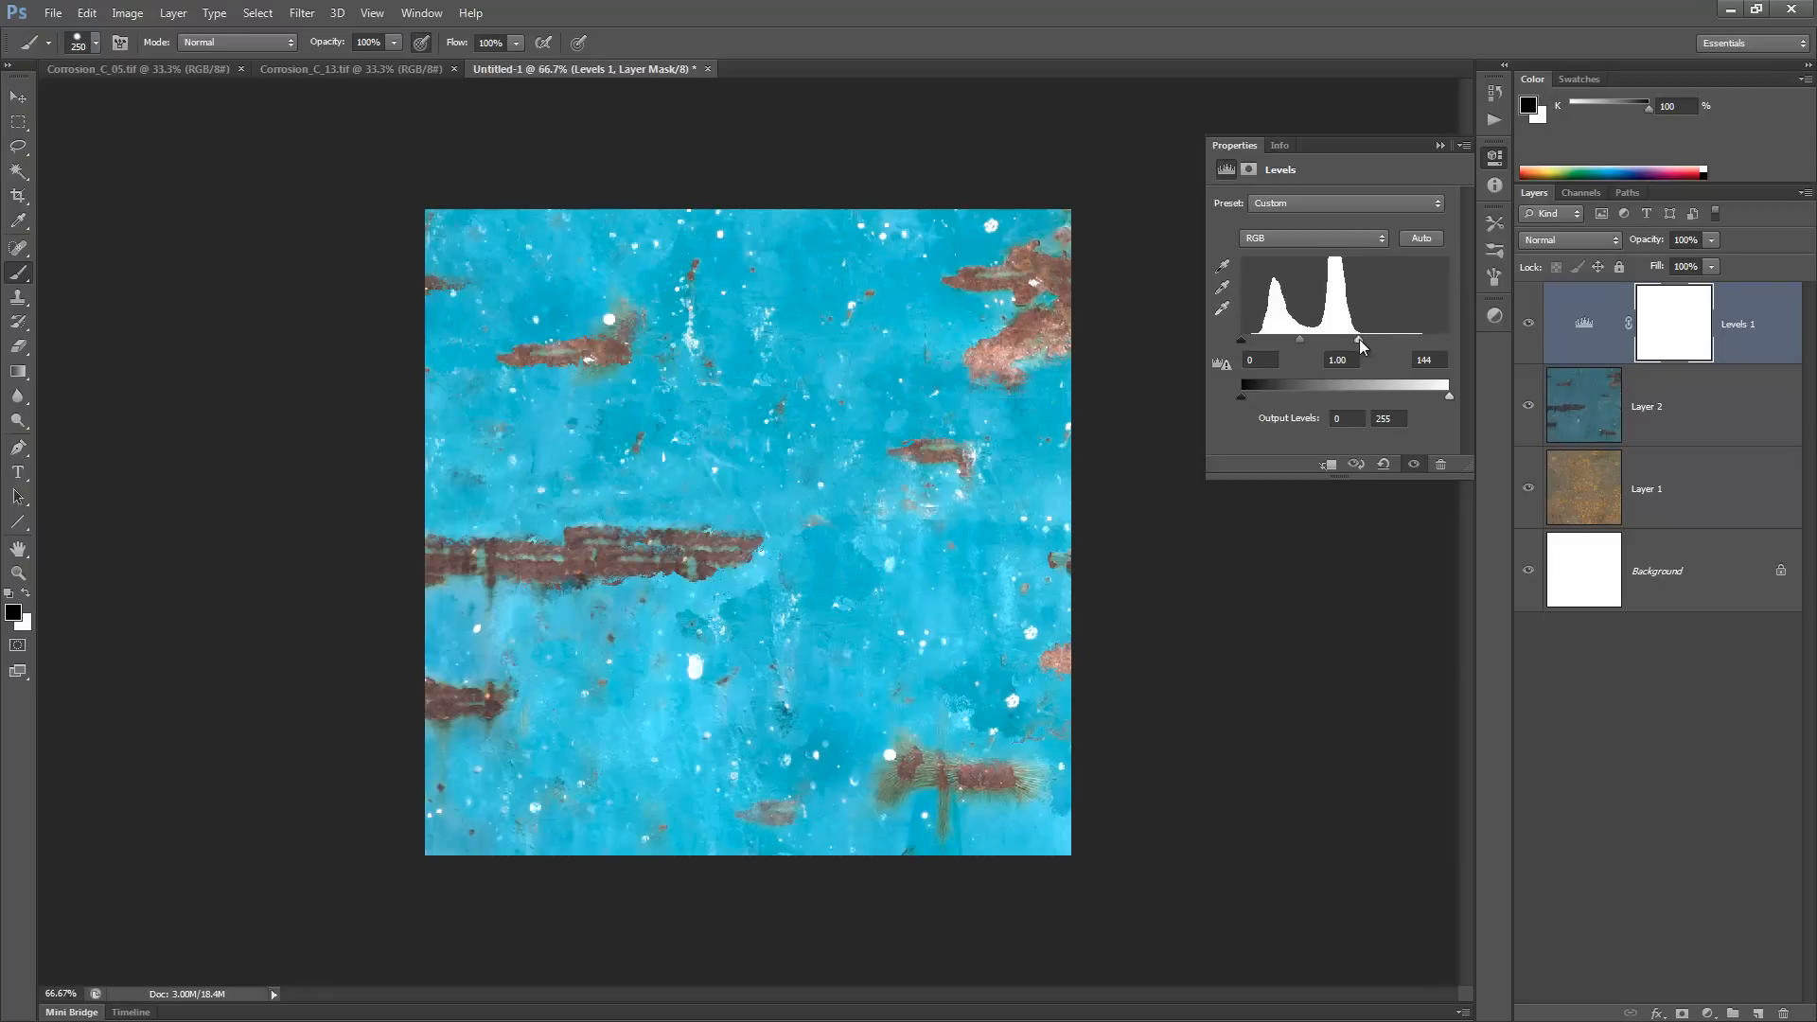
- Return the Levels white input to 255 and set the midtone input to 1.11, keeping the black input at 0
drag(1359, 339, 1451, 339)
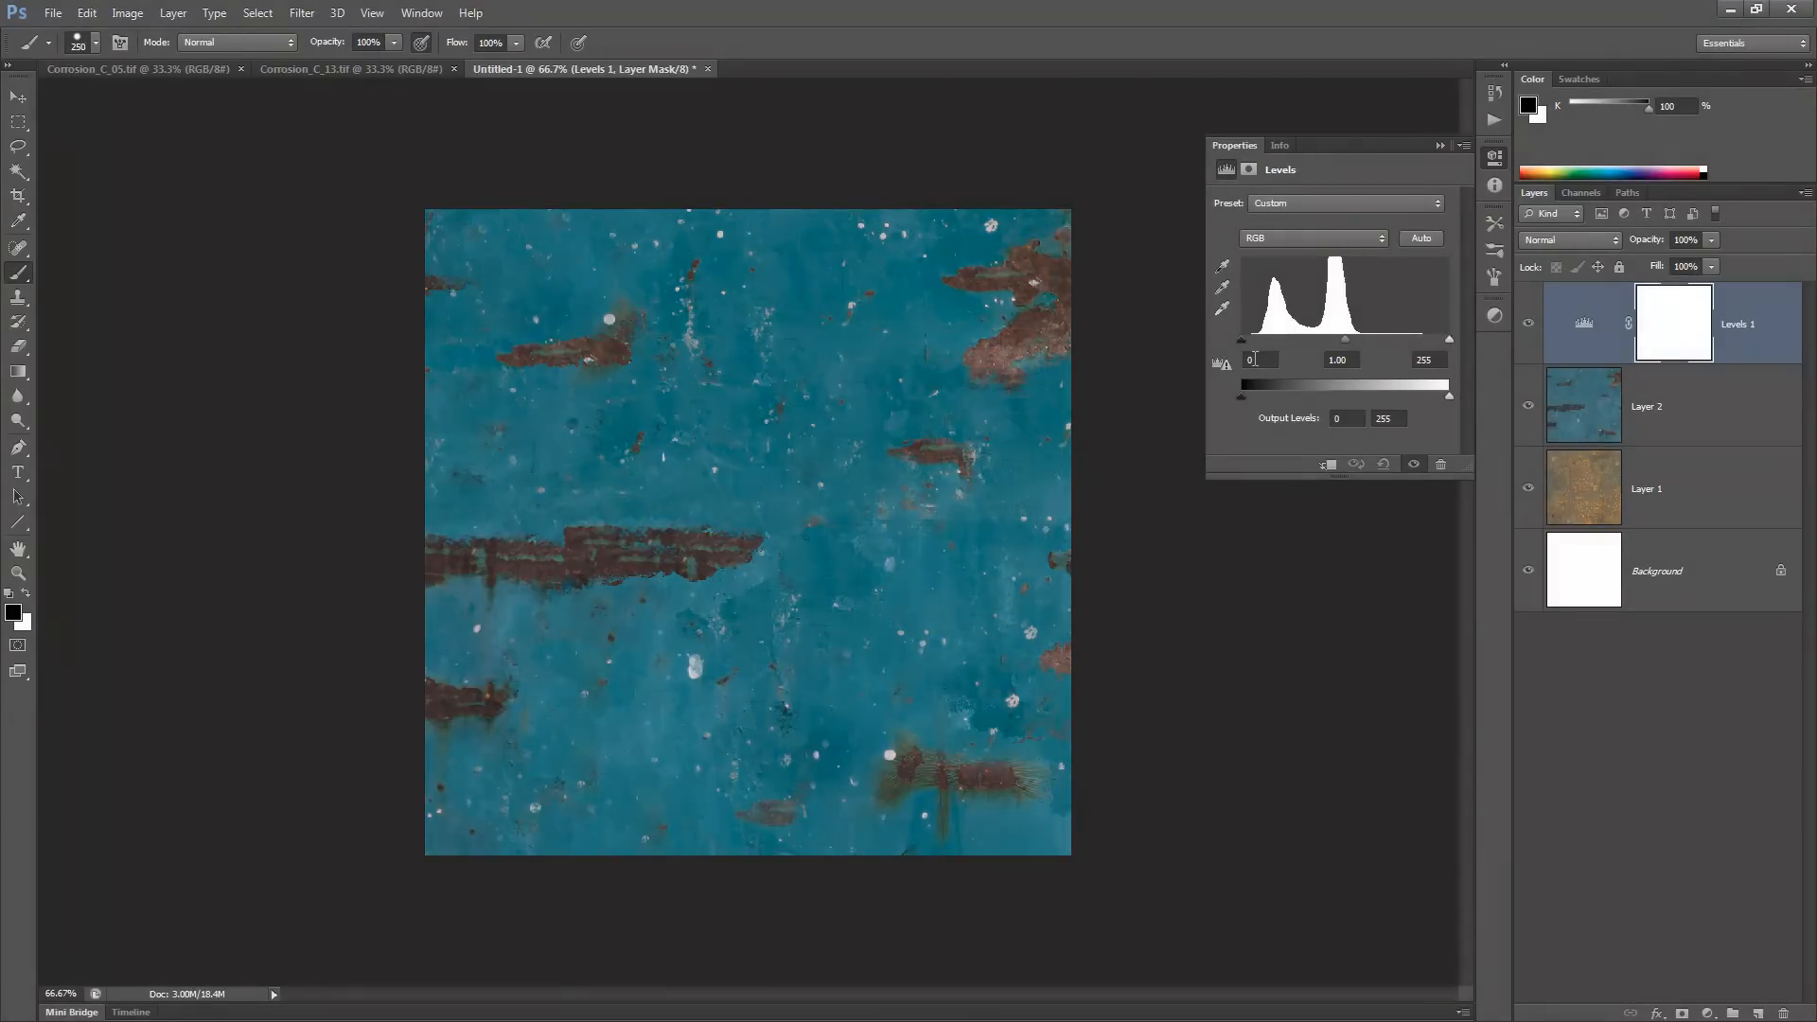
mouse_move(1241, 340)
mouse_down()
mouse_move(1325, 357)
mouse_move(1236, 352)
mouse_up()
mouse_move(1345, 339)
mouse_down()
mouse_move(1376, 342)
mouse_move(1270, 342)
mouse_move(1337, 339)
mouse_up()
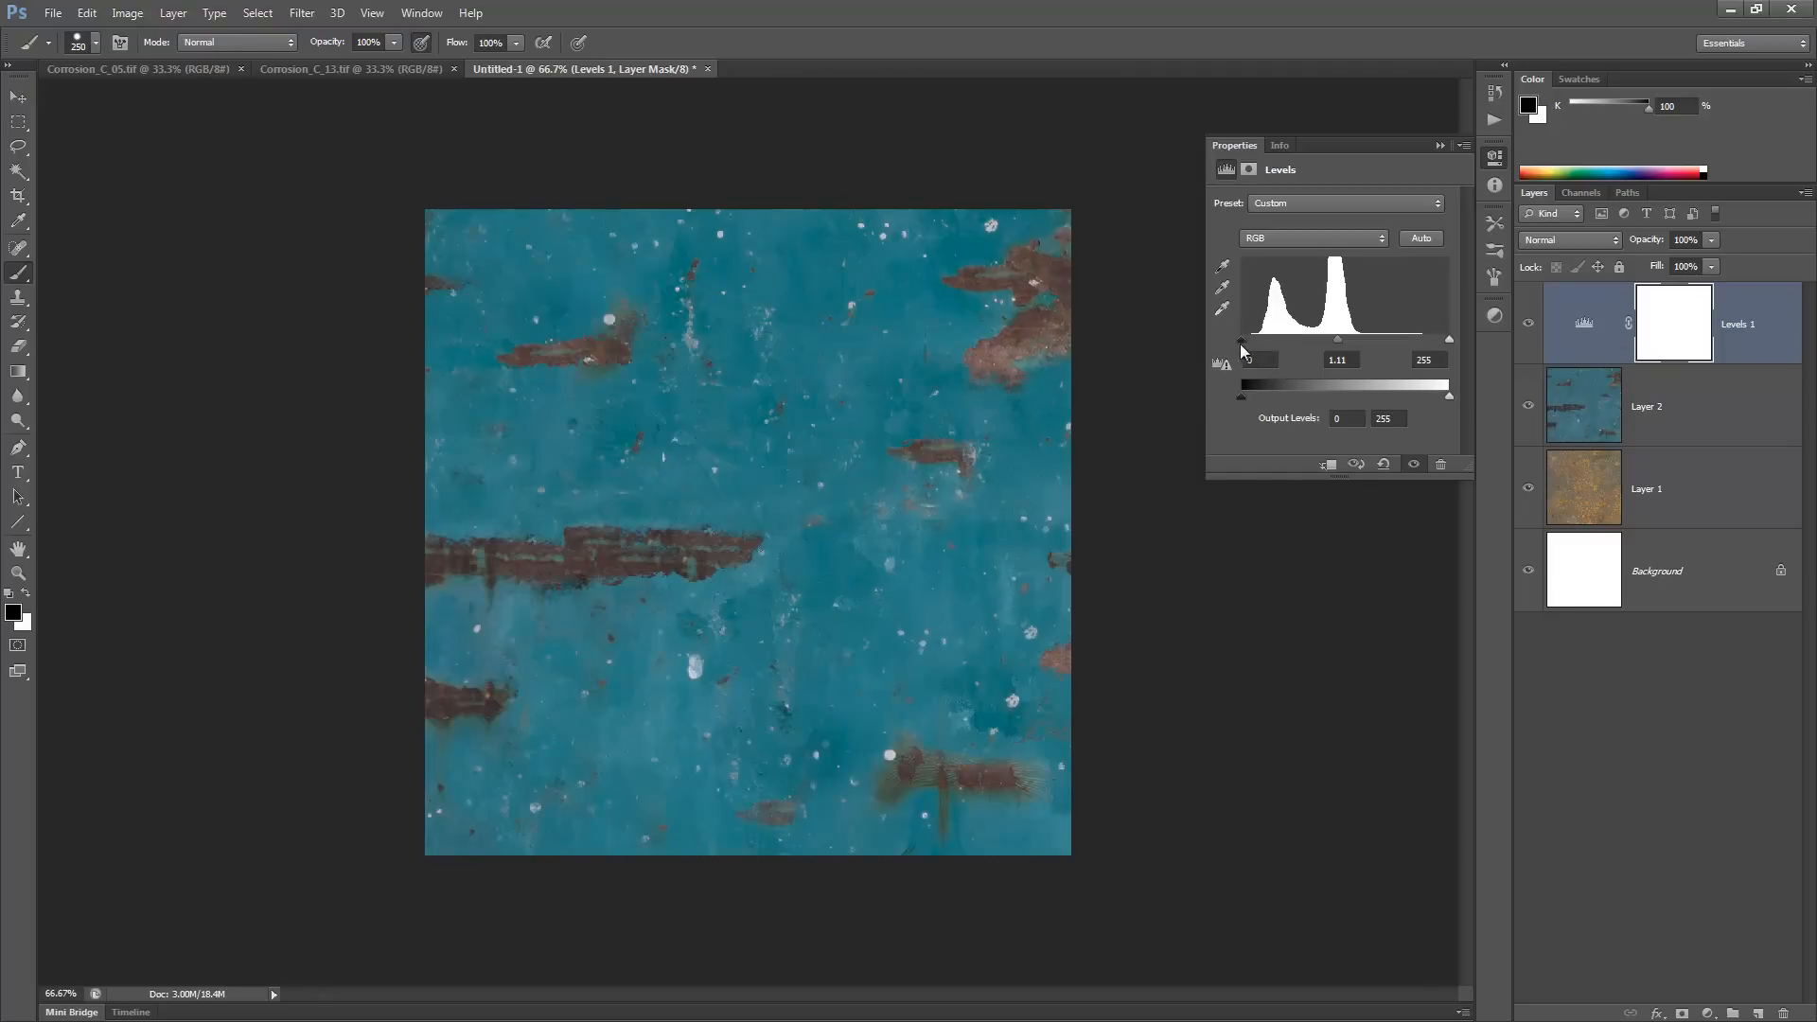
drag(1240, 345, 1242, 339)
drag(1440, 340, 1448, 340)
- Minimize Photoshop to return to Maya and select setRange1 with its Set Range attributes shown
click(1729, 11)
click(849, 692)
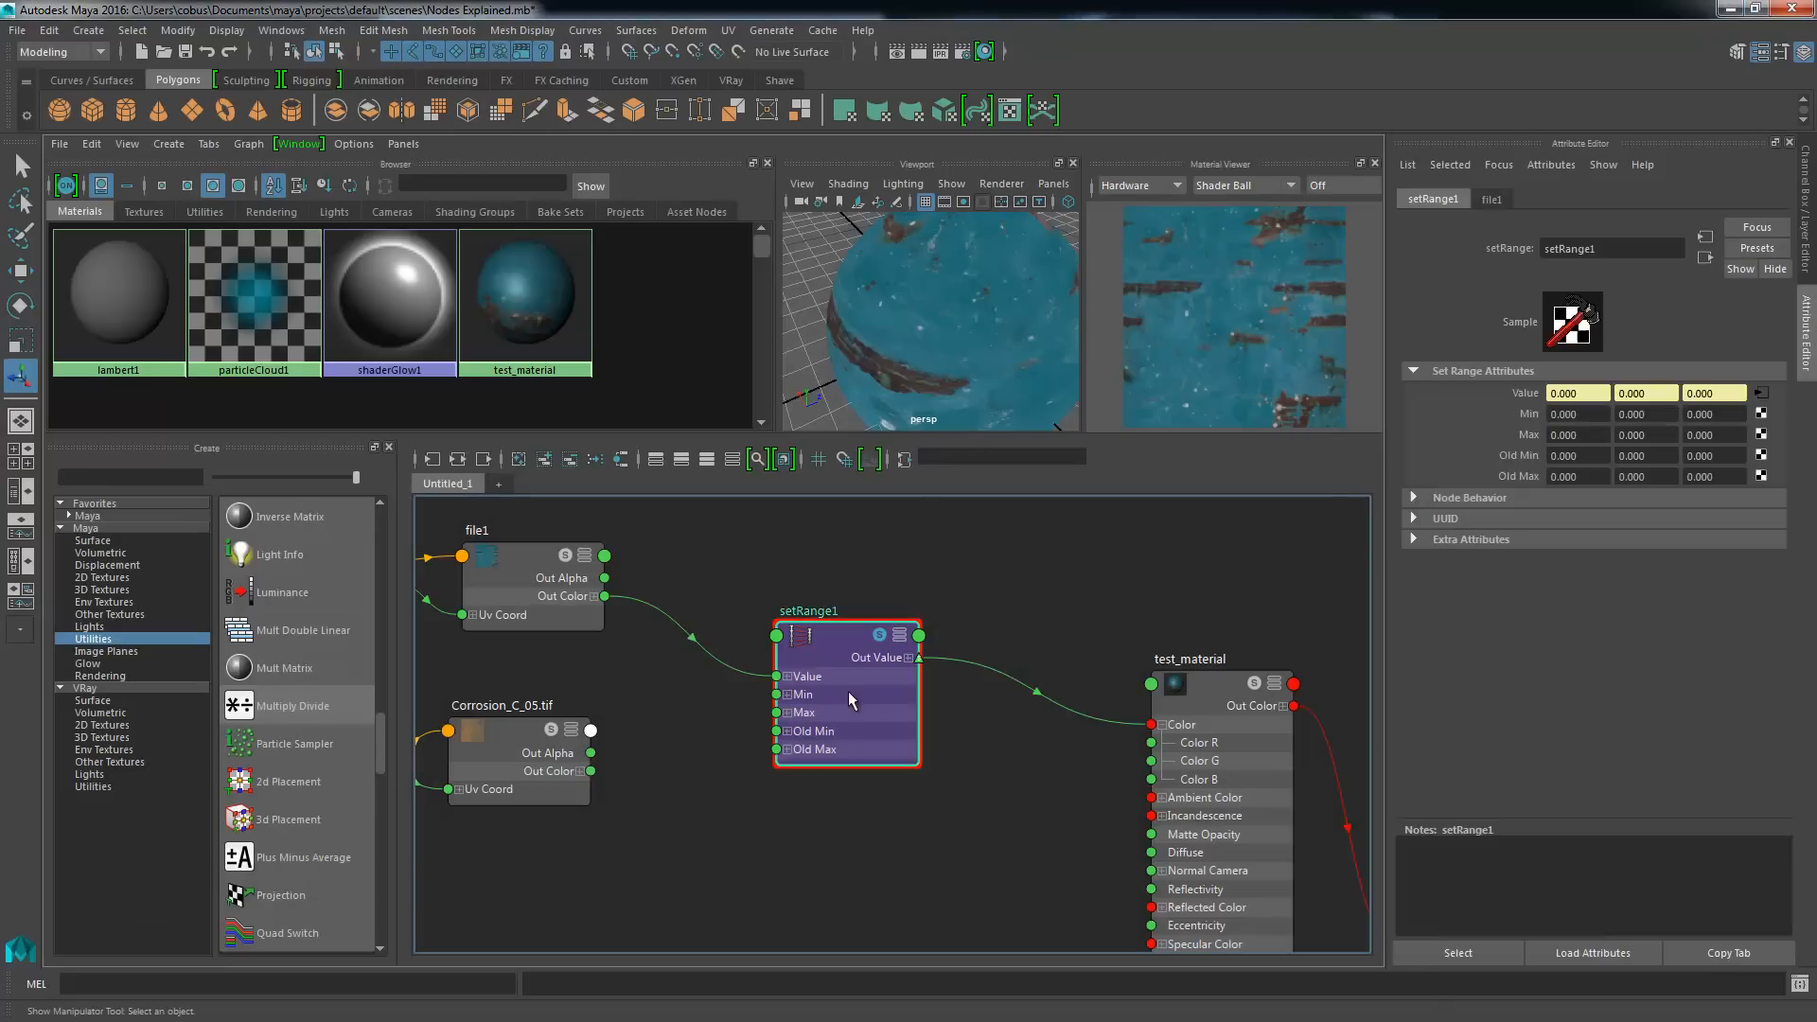
drag(829, 622, 830, 622)
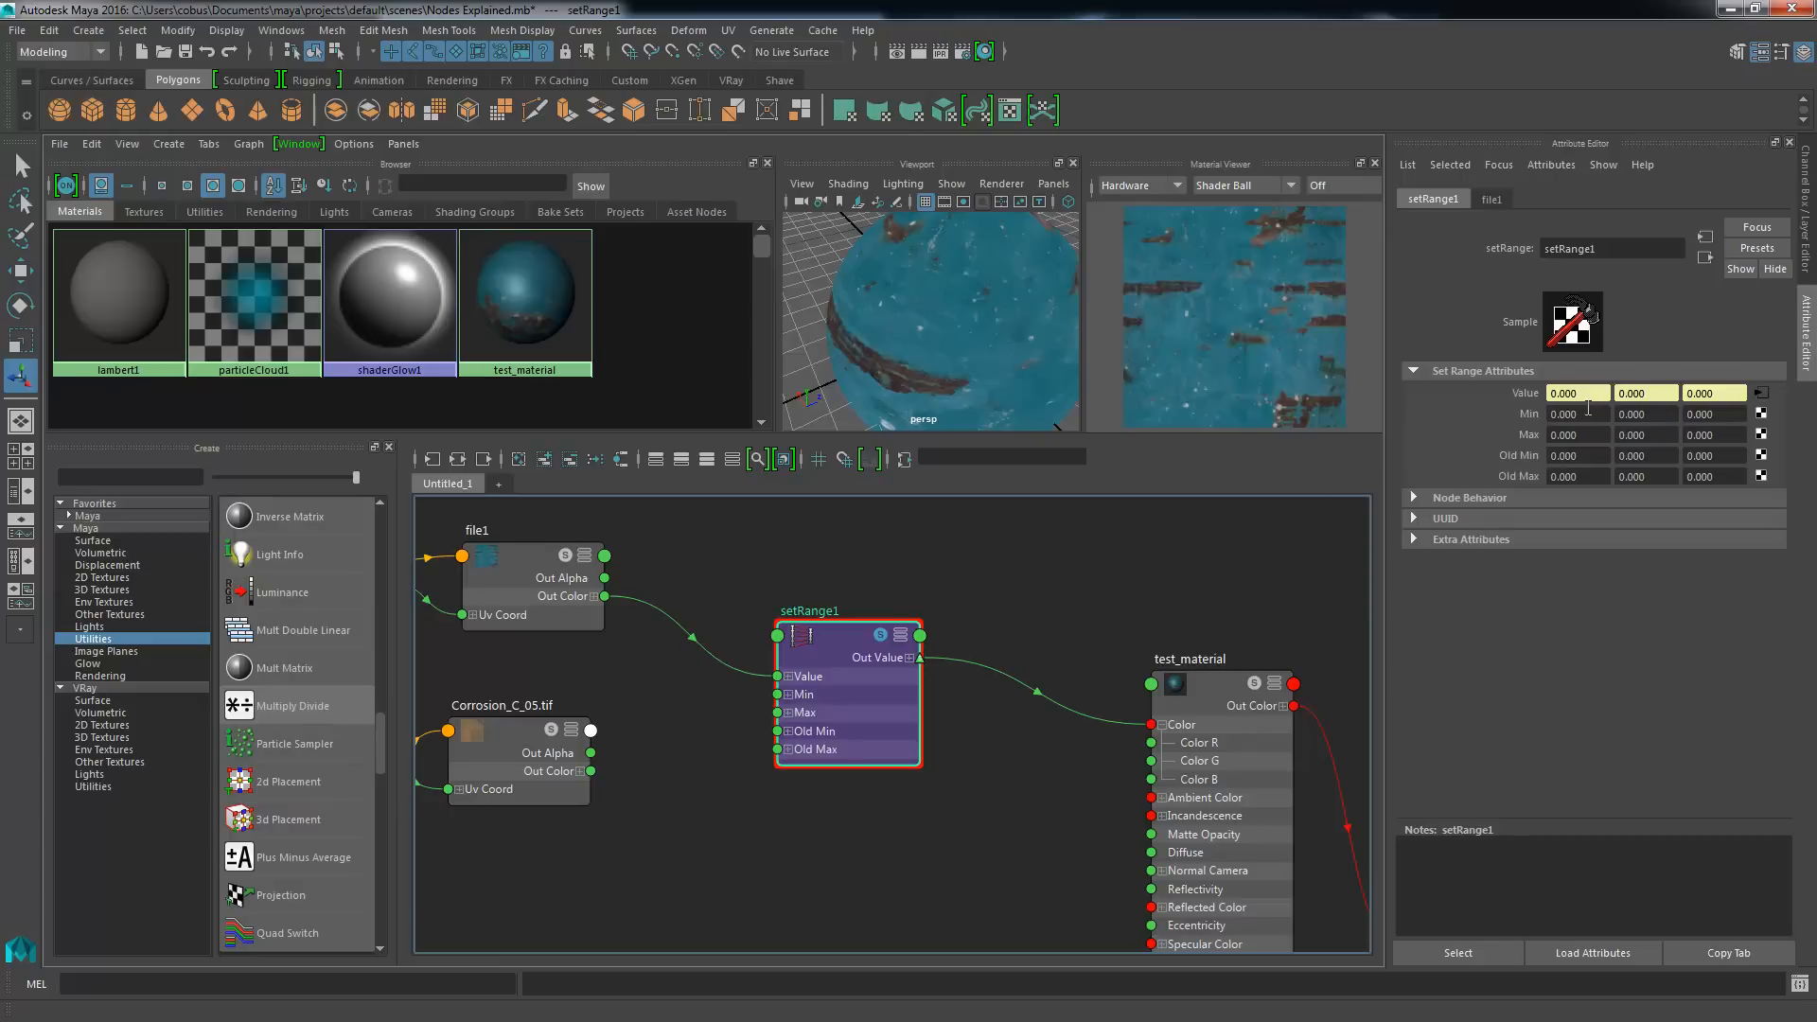
- Examine the Min and Max rows in setRange1's Set Range attributes
click(1597, 416)
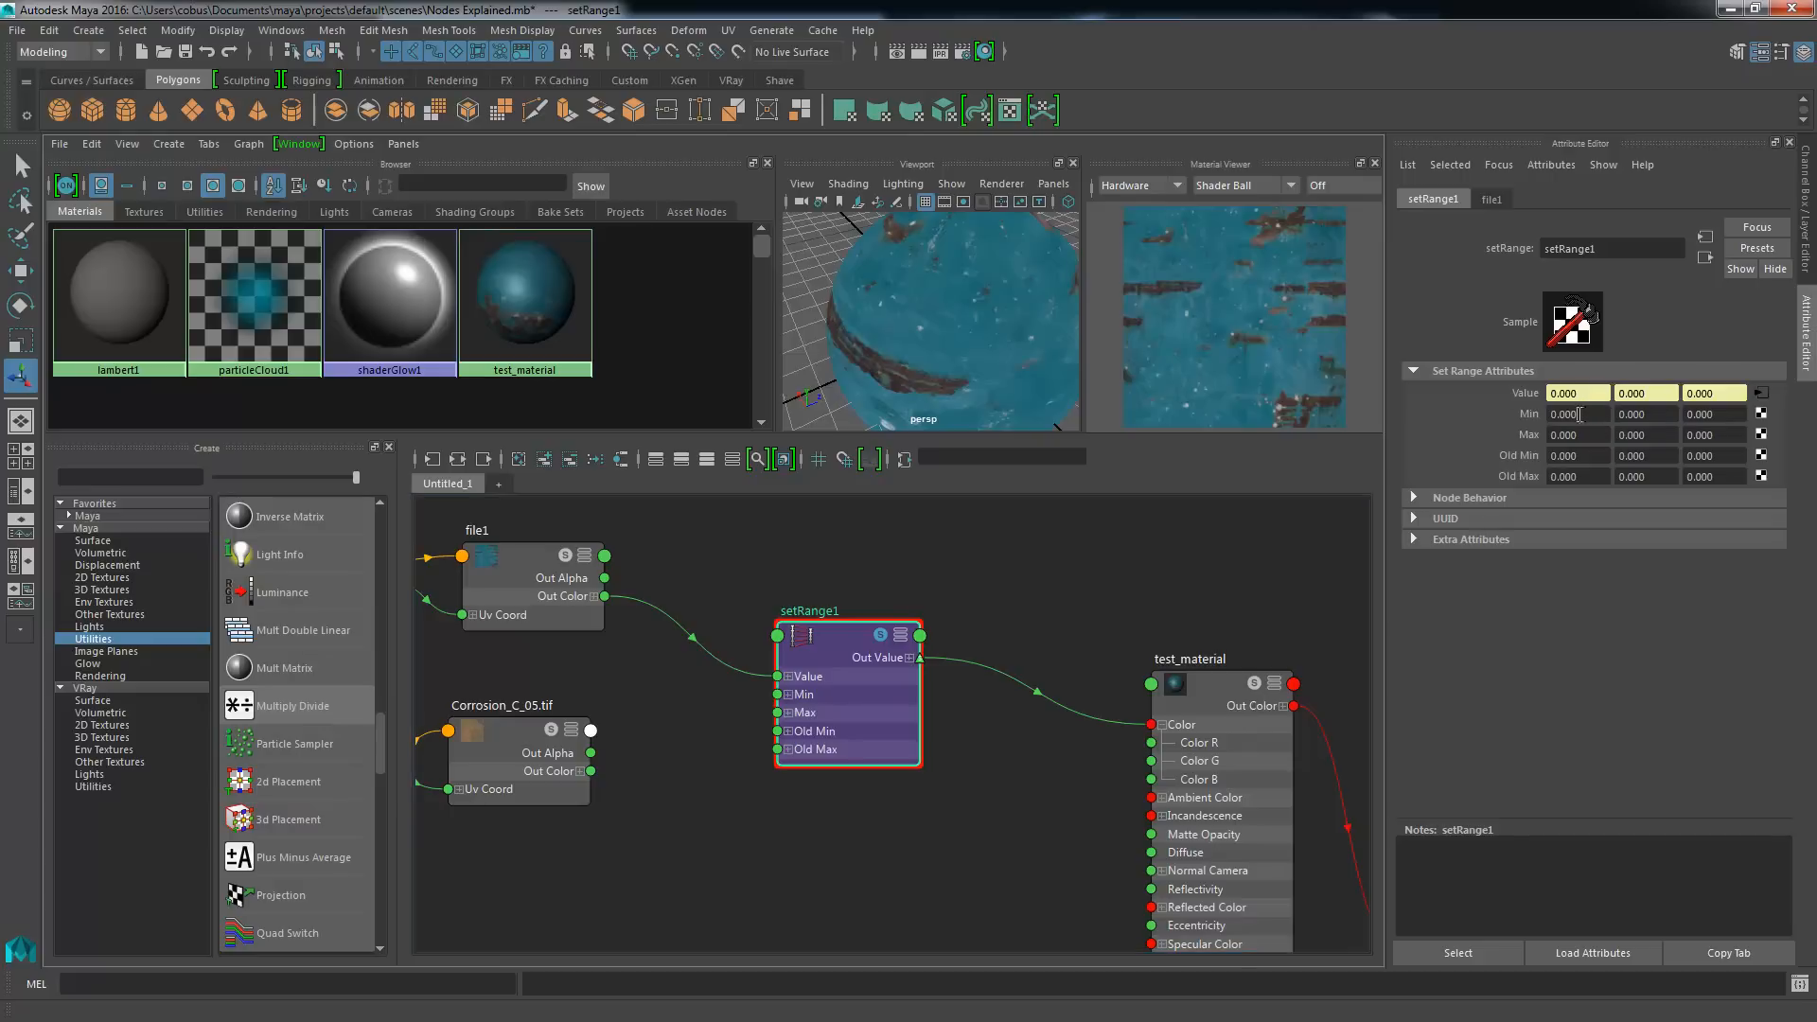
click(1594, 436)
click(1598, 415)
click(1593, 436)
key(Tab)
key(Tab)
drag(1594, 433, 1550, 455)
click(1661, 435)
click(1731, 437)
- Set all three Max values of setRange1 to 1
click(1583, 436)
text(1)
key(Tab)
text(1)
text(1)
key(Return)
key(Tab)
- Examine the three Old Min values of setRange1 and step through to the Old Max row
click(1735, 457)
click(1665, 456)
drag(1597, 454, 1479, 463)
key(Tab)
key(Tab)
key(Tab)
key(Tab)
key(Tab)
key(Tab)
- Set all three Old Max values of setRange1 to 1
drag(1603, 479, 1446, 488)
text(1)
key(Tab)
text(1)
key(Tab)
text(1)
key(Return)
- Review setRange1's Min values and compare its Old Min values with the Old Max values
drag(1601, 411, 1508, 433)
click(1563, 477)
click(1566, 456)
key(Tab)
key(Tab)
click(1595, 456)
click(1598, 477)
- Switch to Photoshop, show the Red channel in the Levels 1 adjustment, and inspect its black and white input sliders
key(alt+Tab)
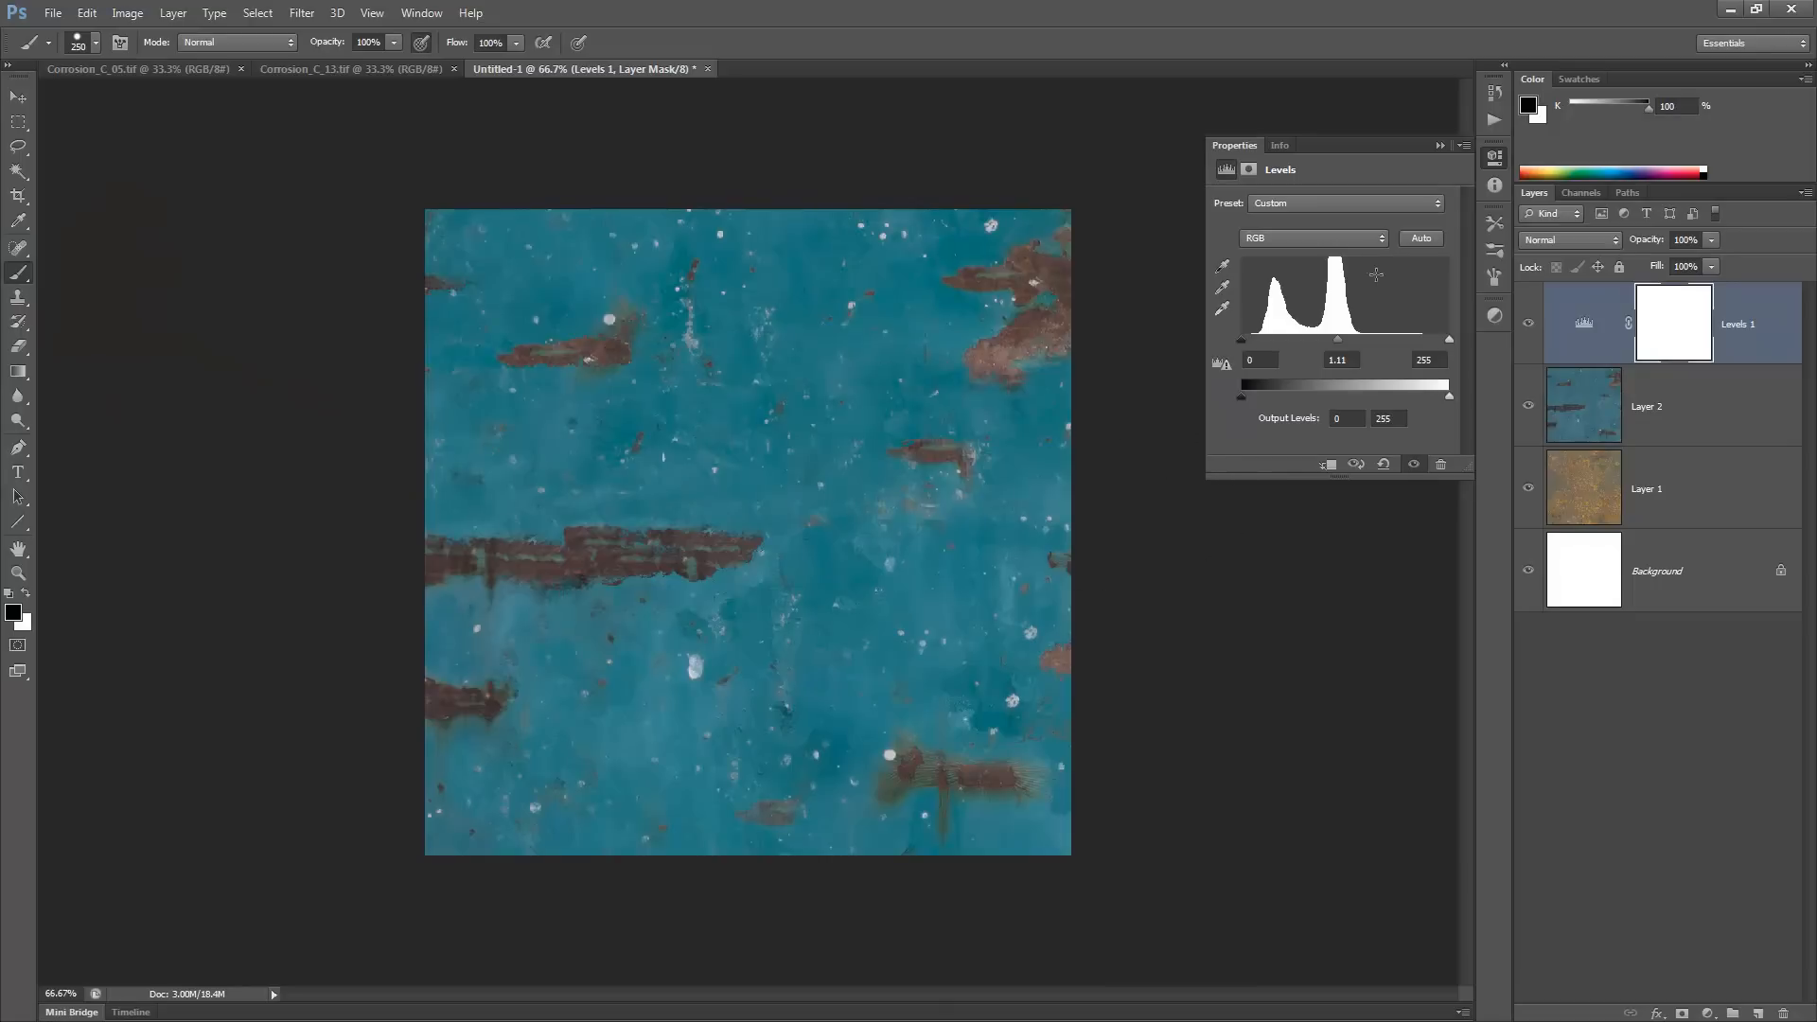
click(1300, 242)
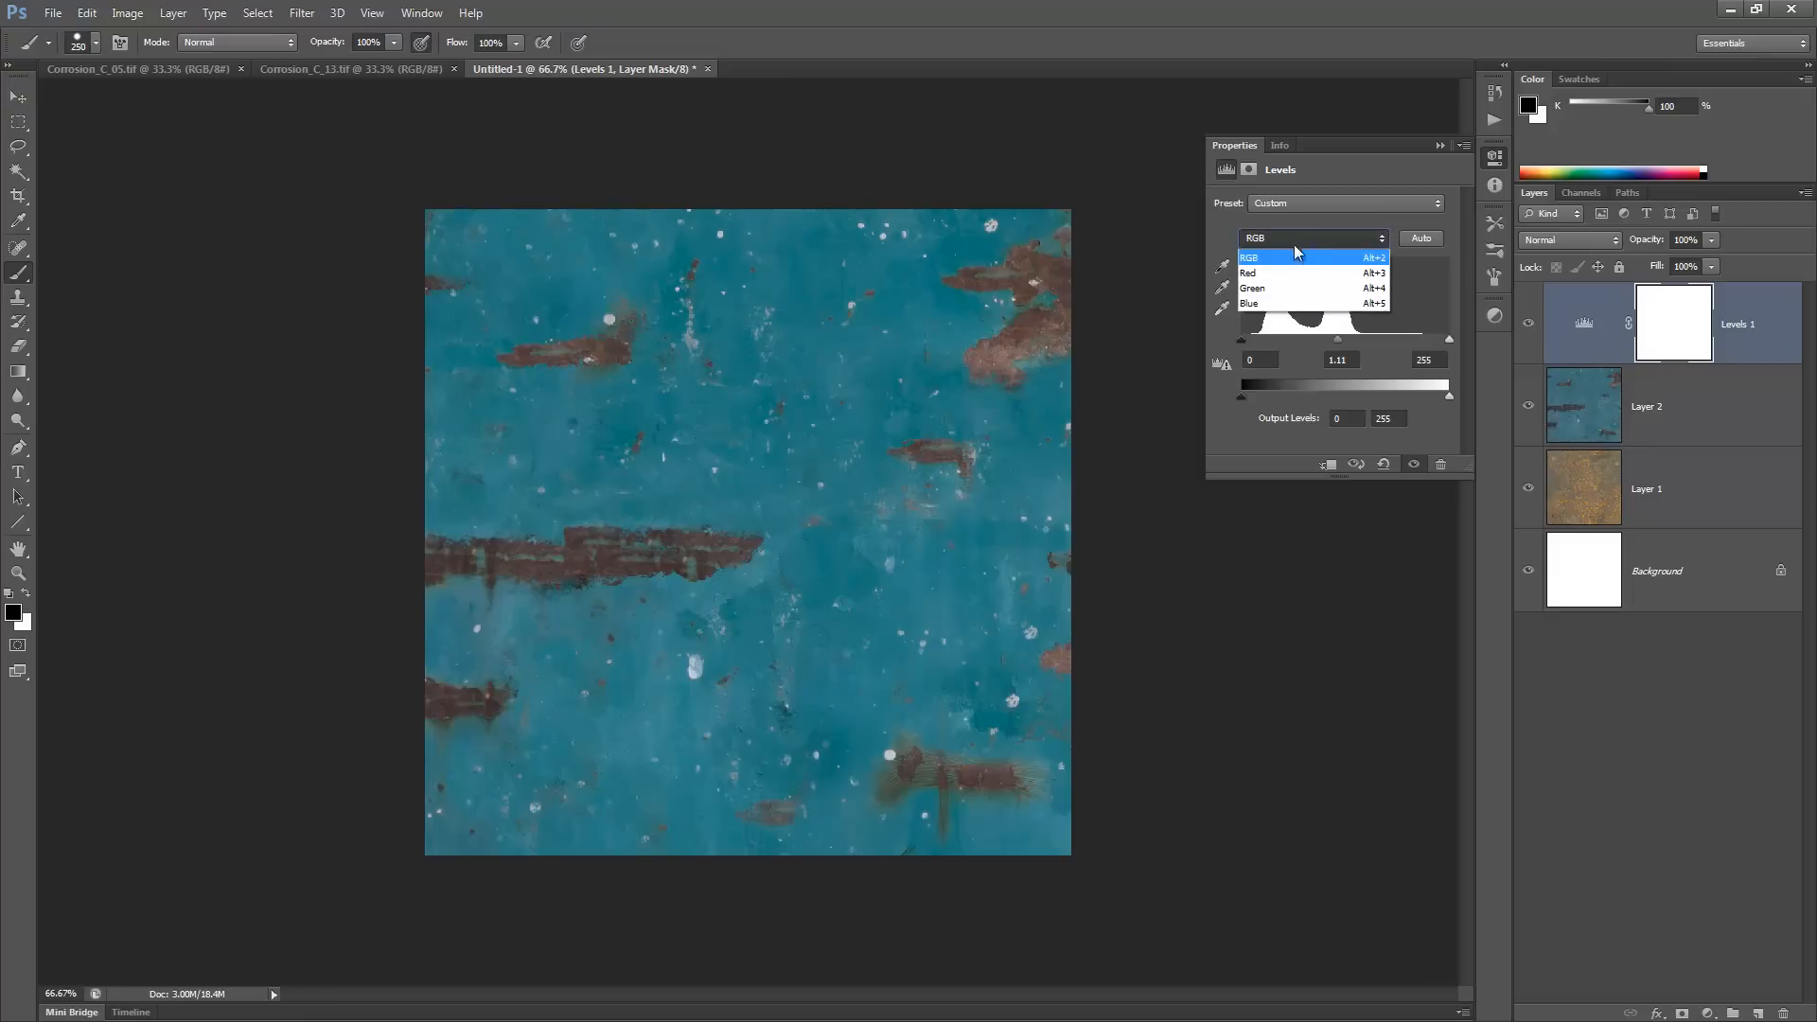
click(1251, 277)
mouse_move(1241, 340)
mouse_down()
mouse_move(1293, 344)
mouse_move(1241, 341)
mouse_up()
mouse_move(1448, 340)
mouse_down()
mouse_move(1357, 341)
mouse_move(1448, 340)
mouse_up()
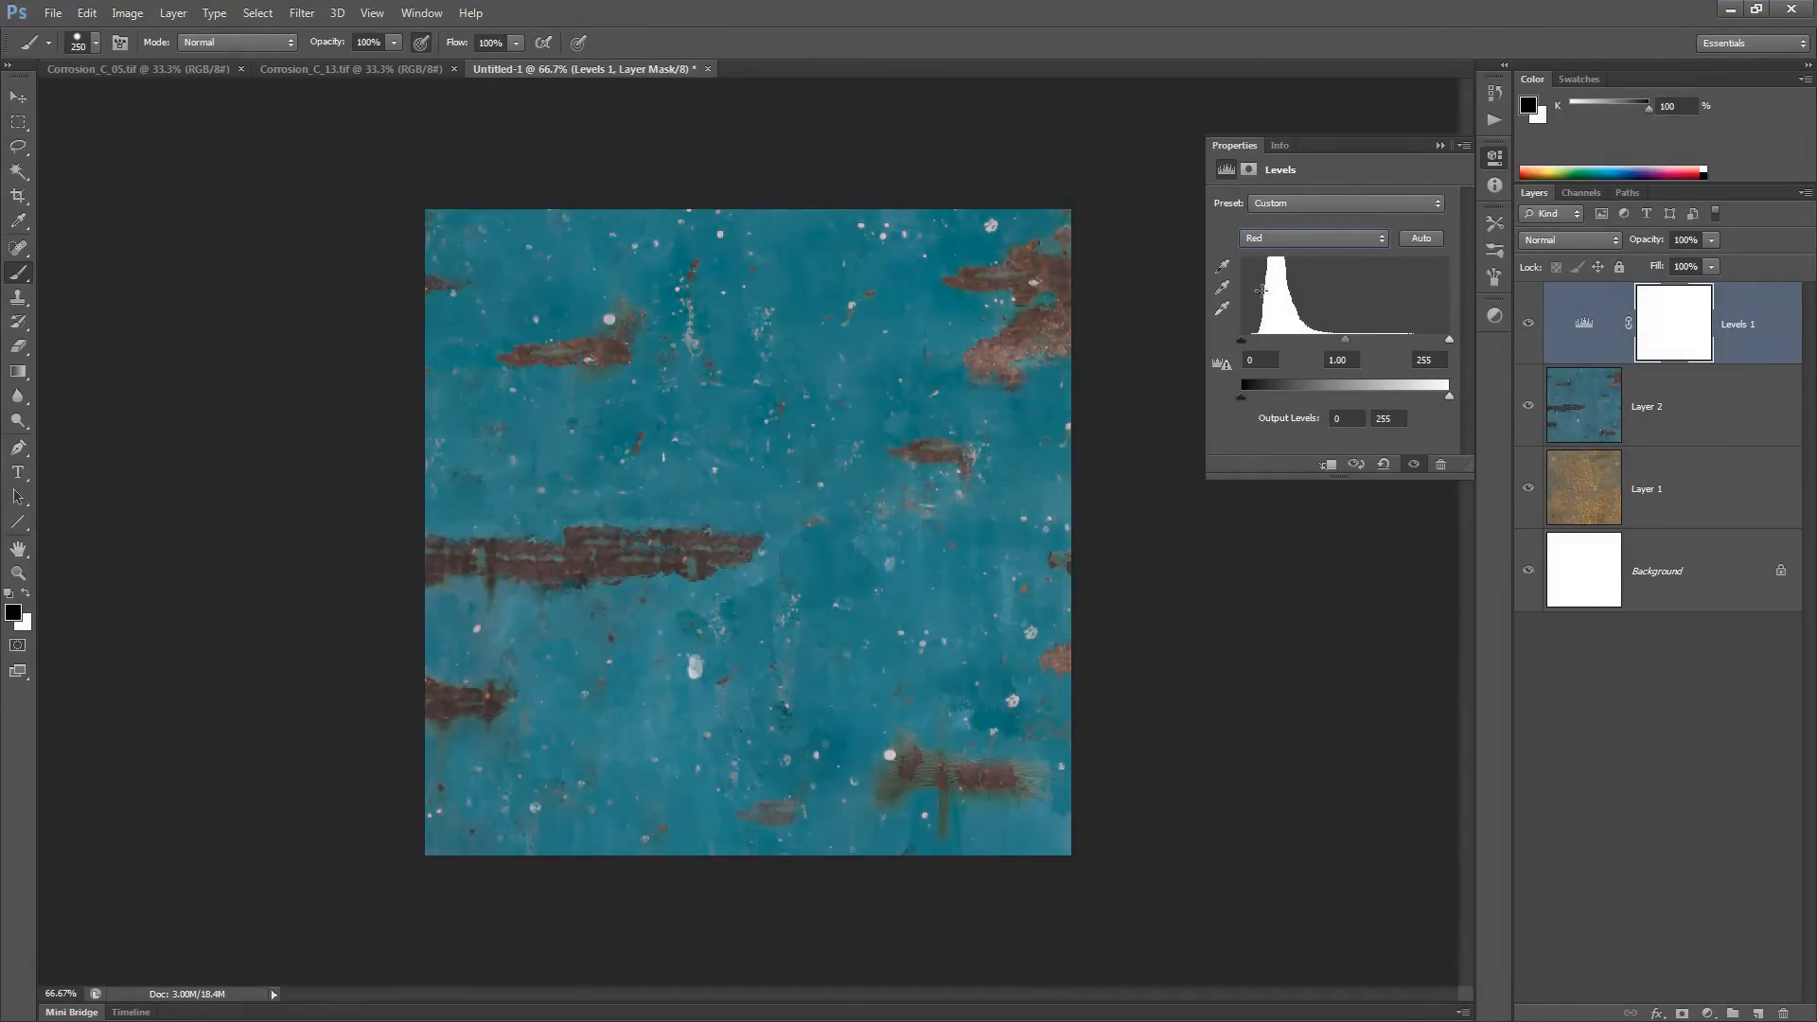
- Return the Levels 1 adjustment to the RGB channel, inspect its input sliders, and minimize Photoshop to go back to Maya
click(1250, 244)
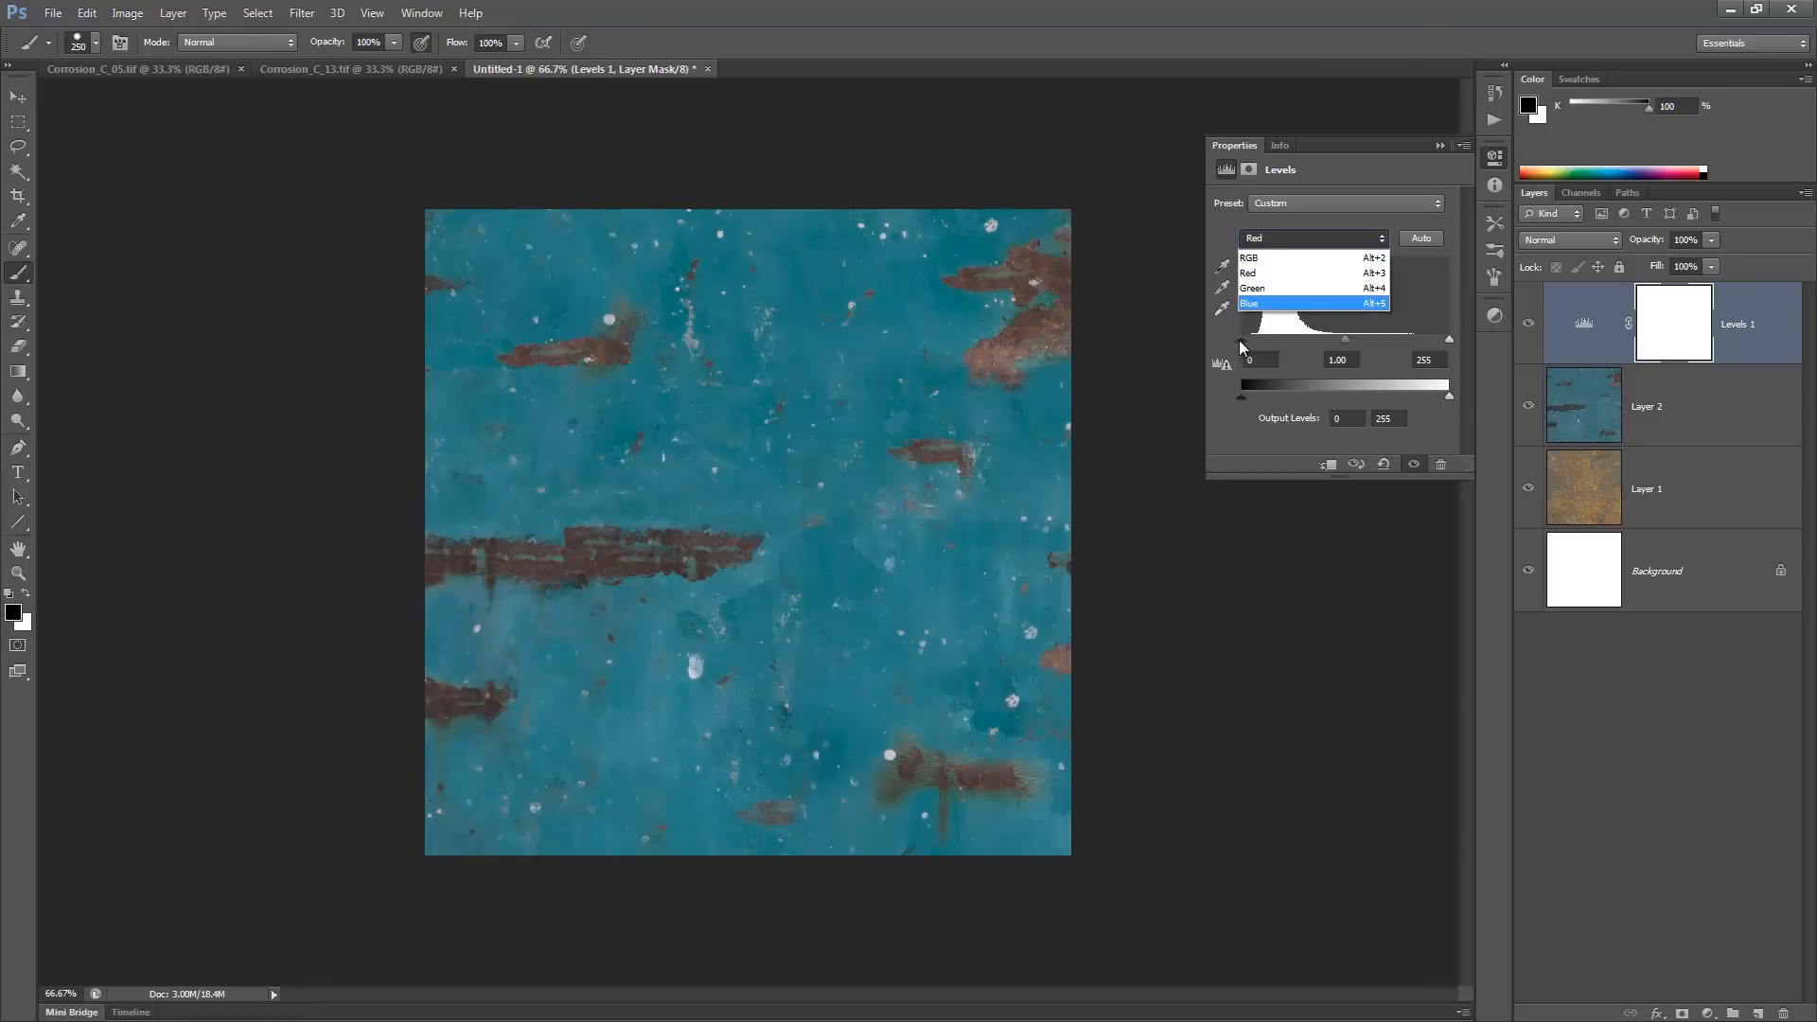
click(1261, 266)
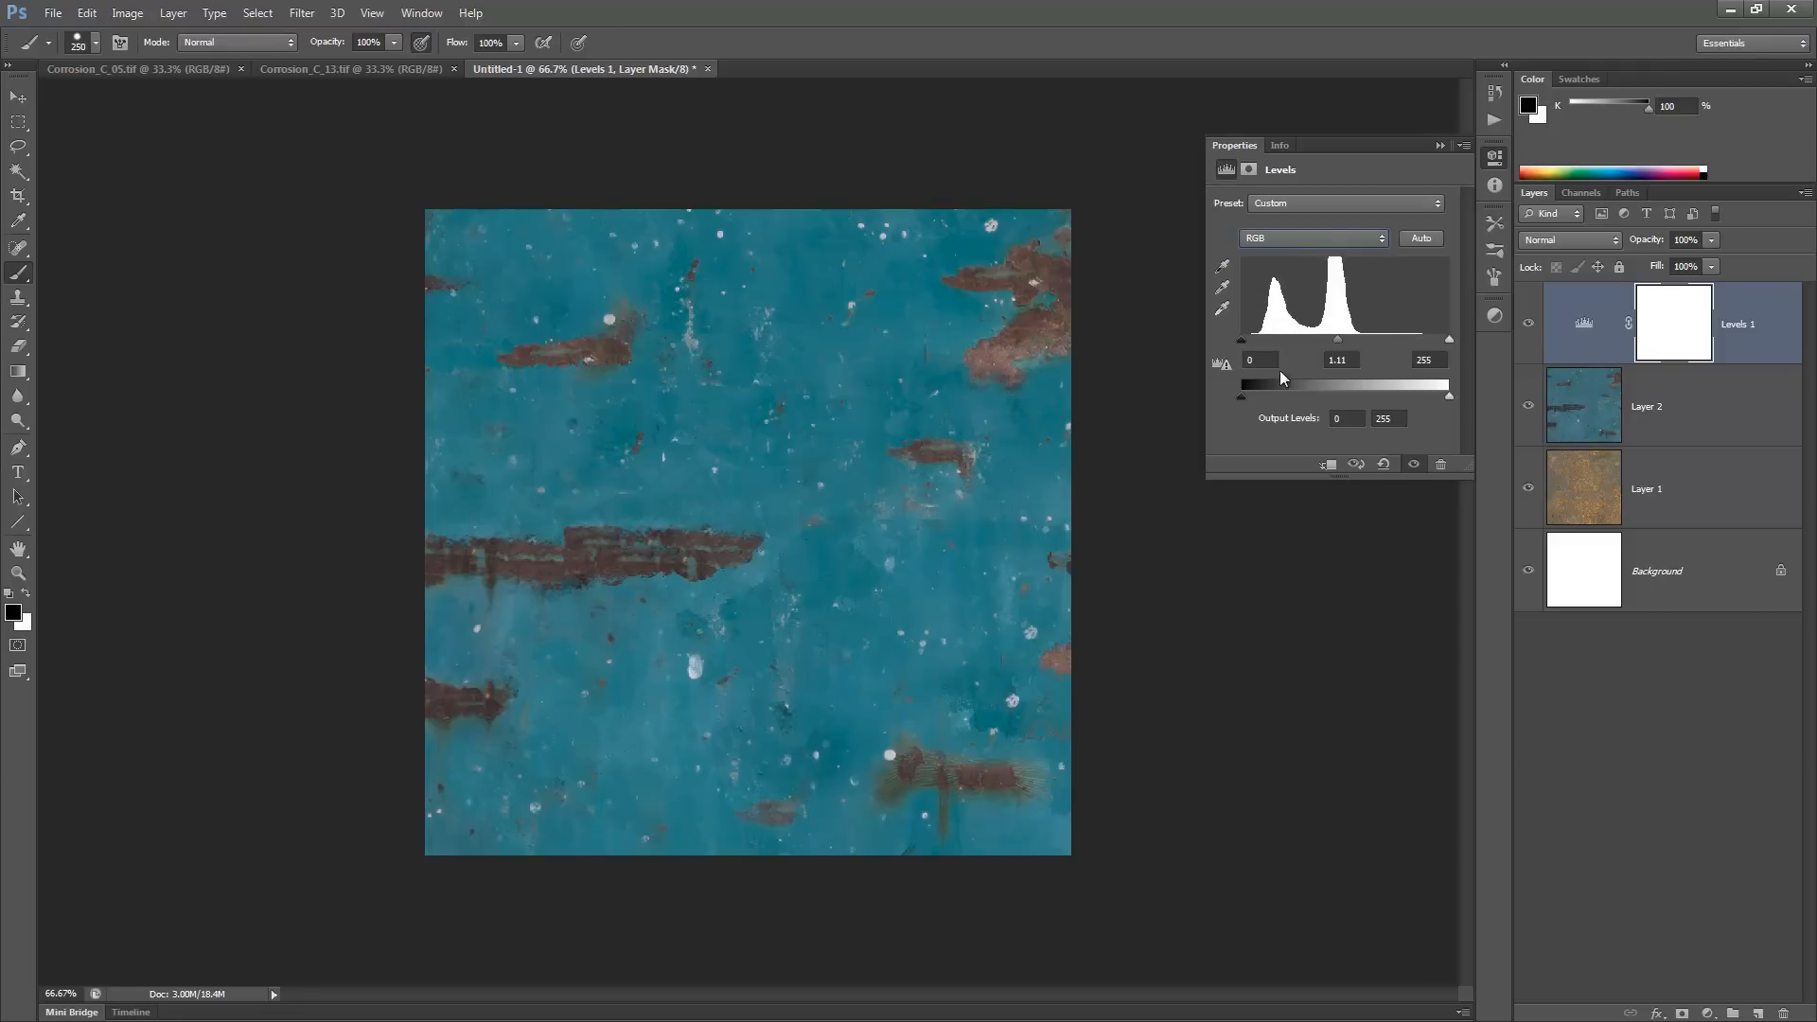
mouse_move(1242, 341)
mouse_down()
mouse_move(1283, 339)
mouse_move(1225, 340)
mouse_up()
mouse_move(1449, 341)
mouse_down()
mouse_move(1367, 340)
mouse_move(1449, 341)
mouse_up()
click(1733, 10)
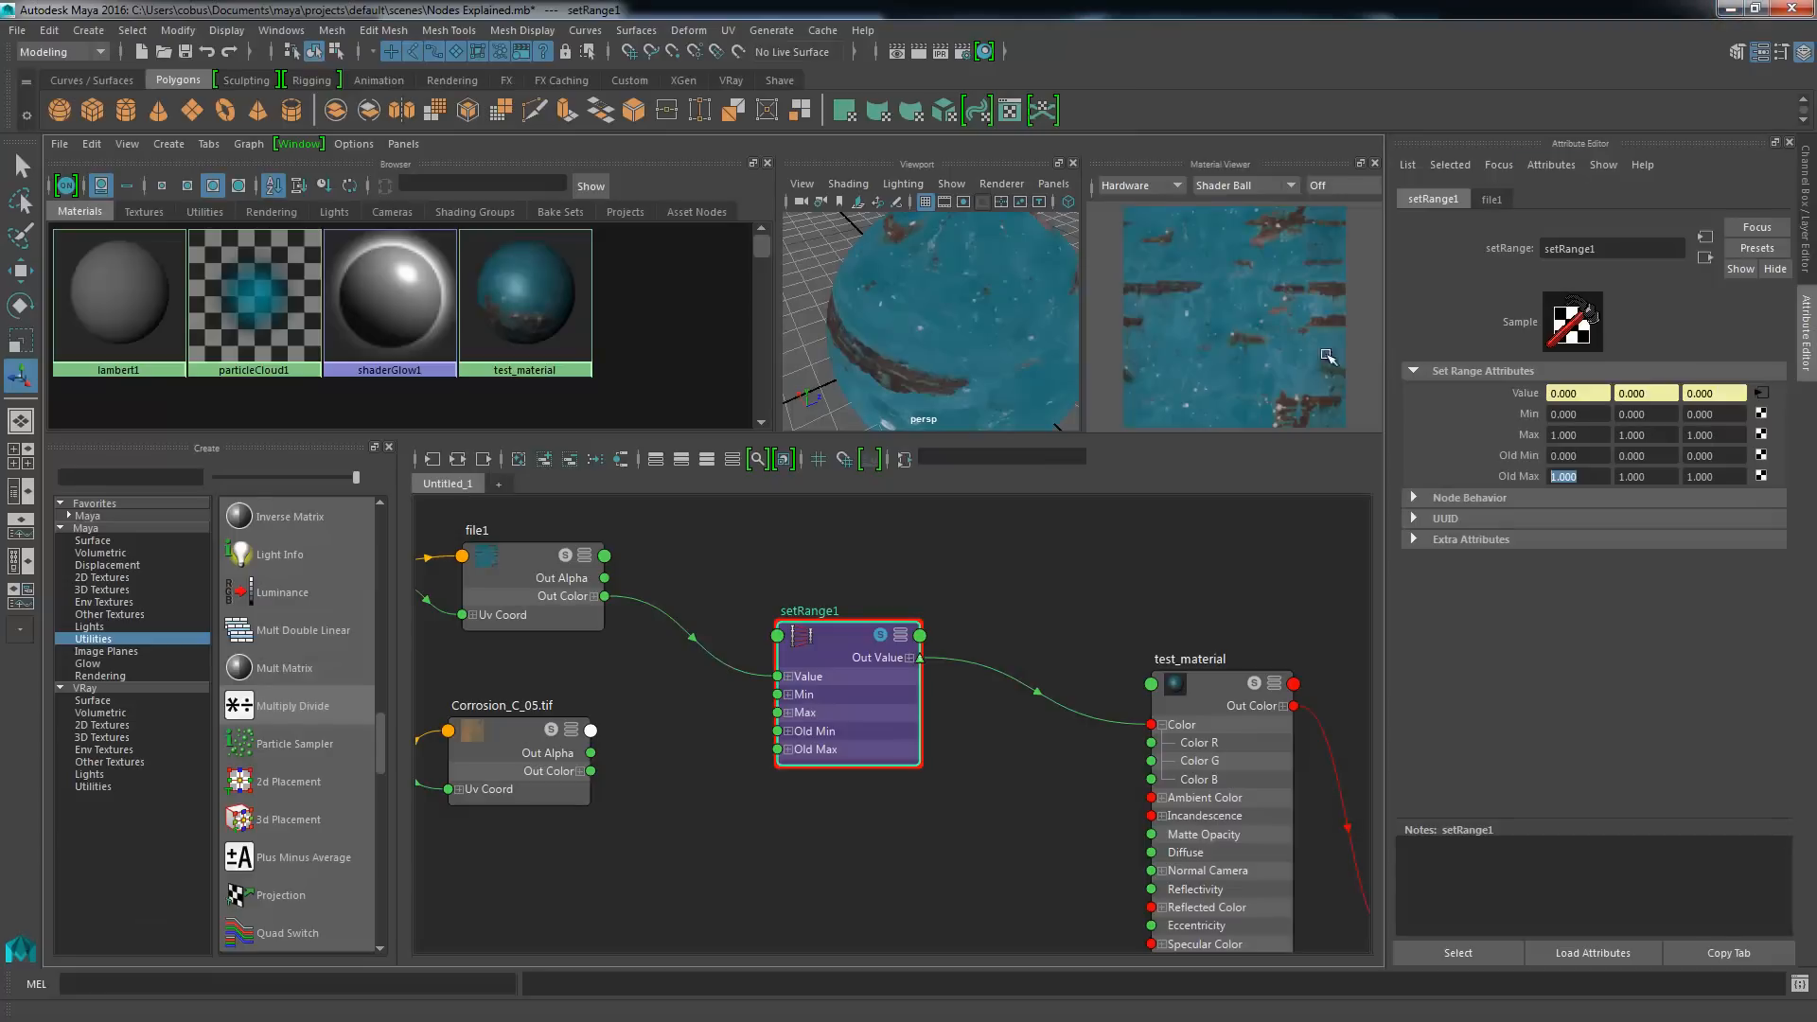
- Examine the three component values in setRange1's Max row
click(1575, 436)
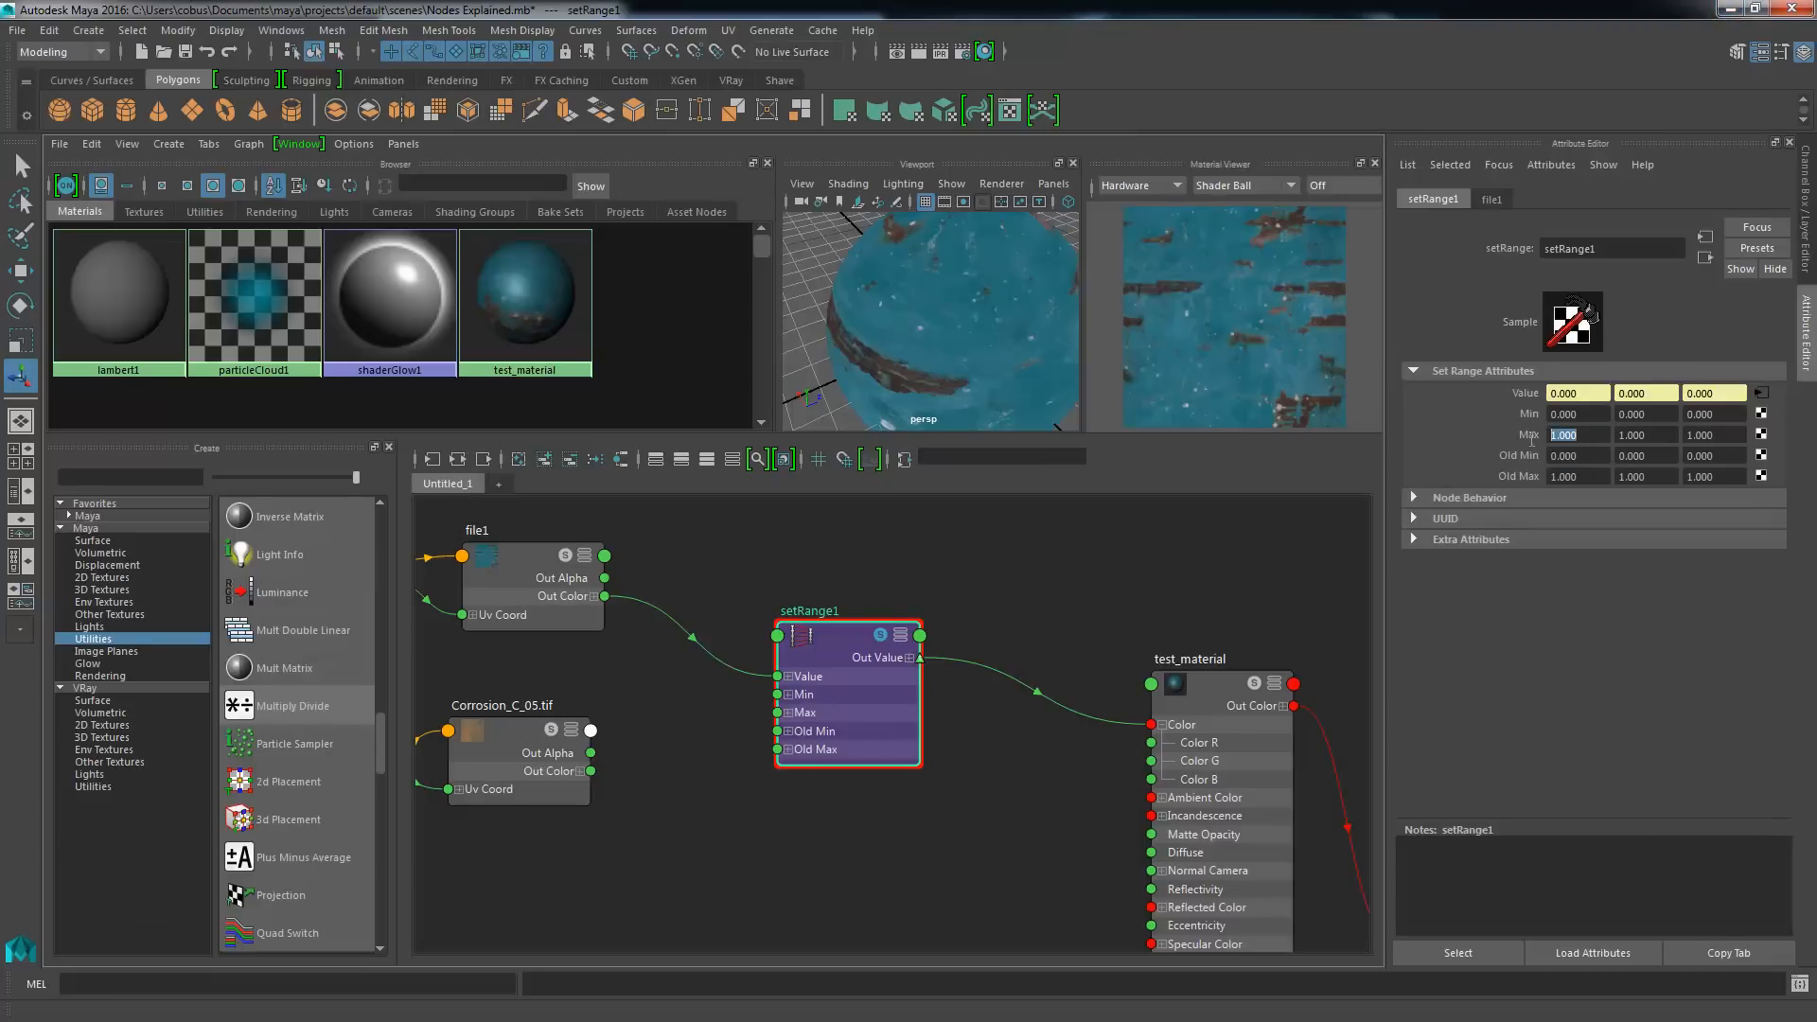
click(1627, 434)
click(1703, 435)
click(1571, 434)
click(1728, 433)
click(1573, 434)
click(1620, 437)
key(Tab)
- Set all three Old Max values of setRange1 to 0.5
click(1580, 476)
text(0.5)
key(Tab)
text(0.5)
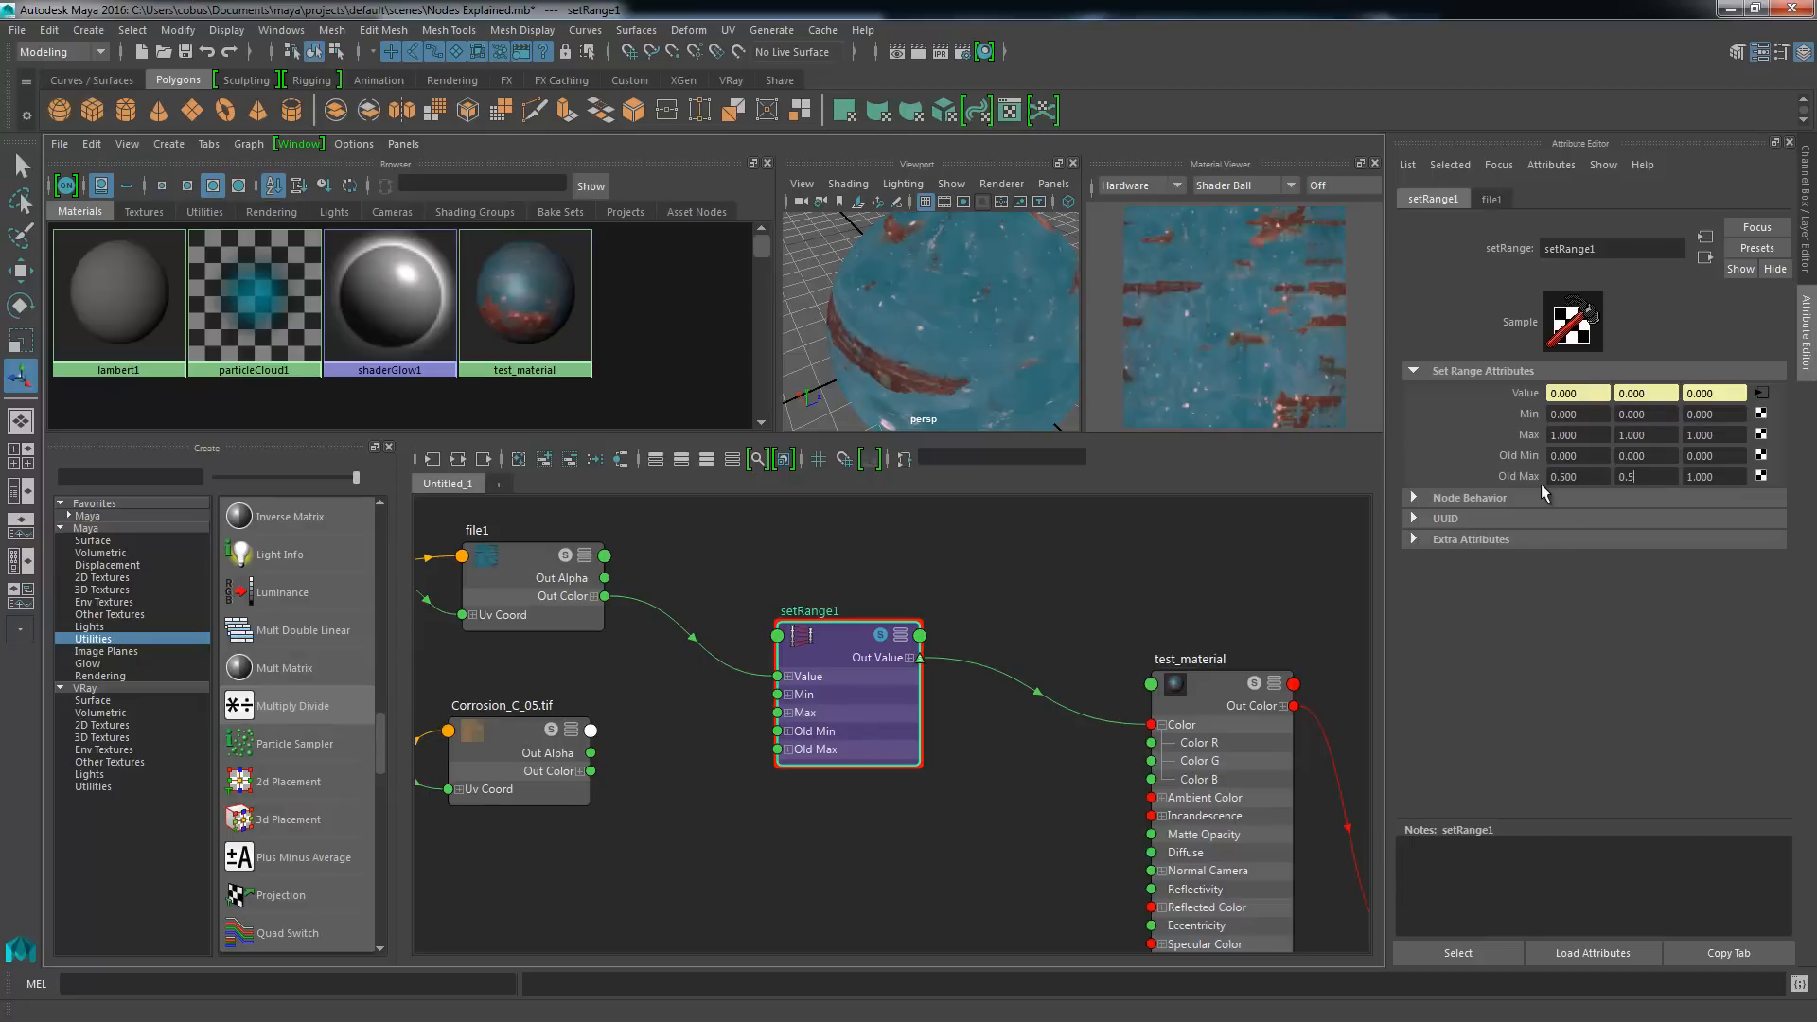
key(Tab)
text(0.5)
key(Return)
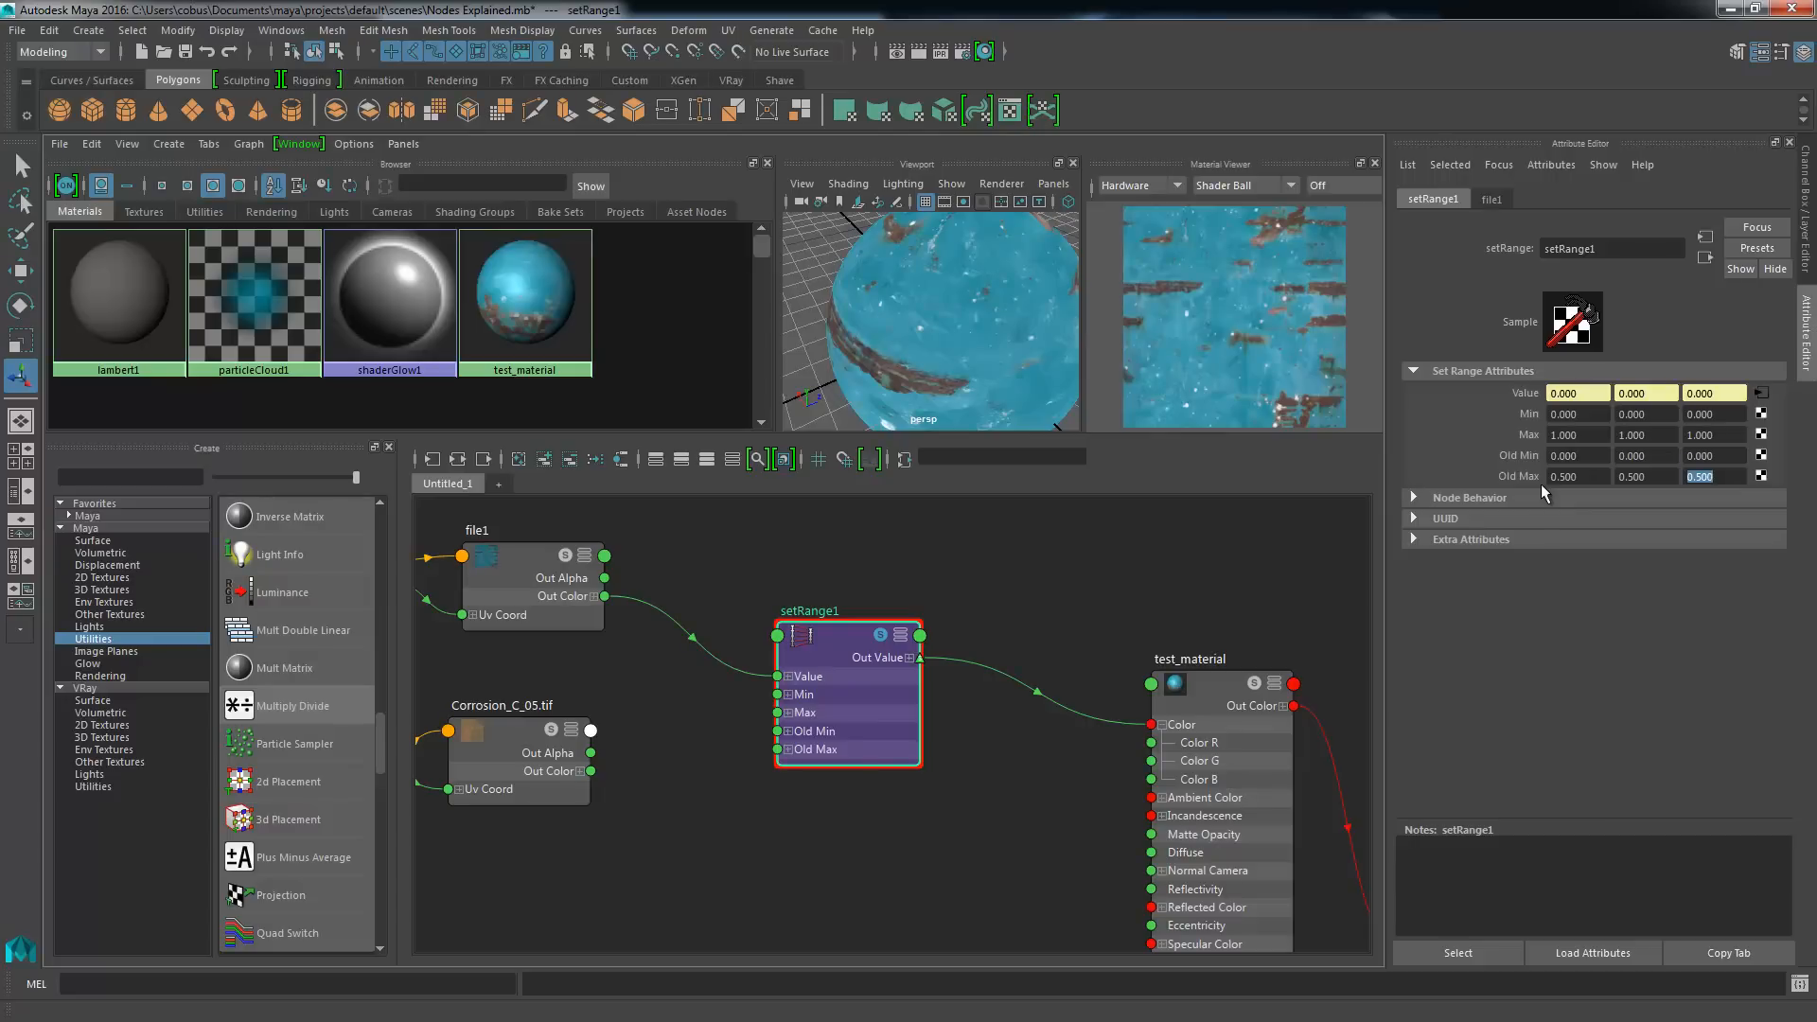
- Lower all three Old Max values of setRange1 to 0.1
click(1563, 476)
text(0.1)
key(Tab)
text(0.1)
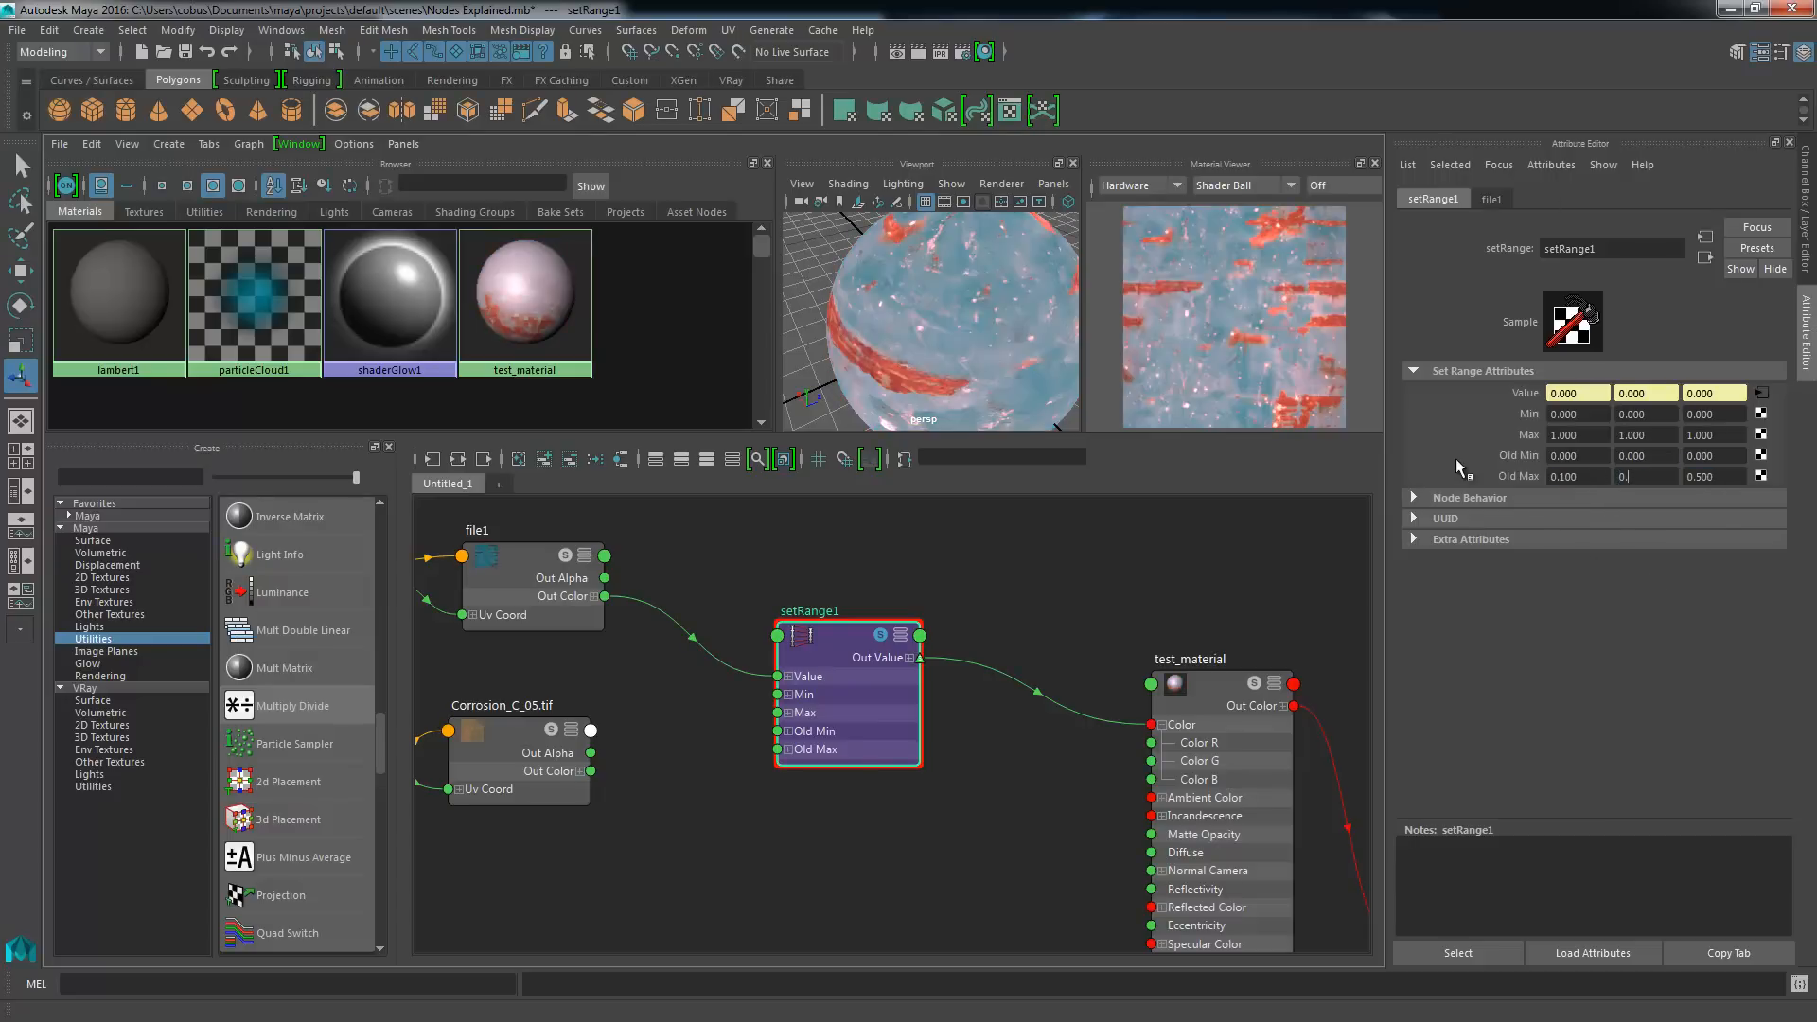
key(Tab)
text(0.1)
key(Return)
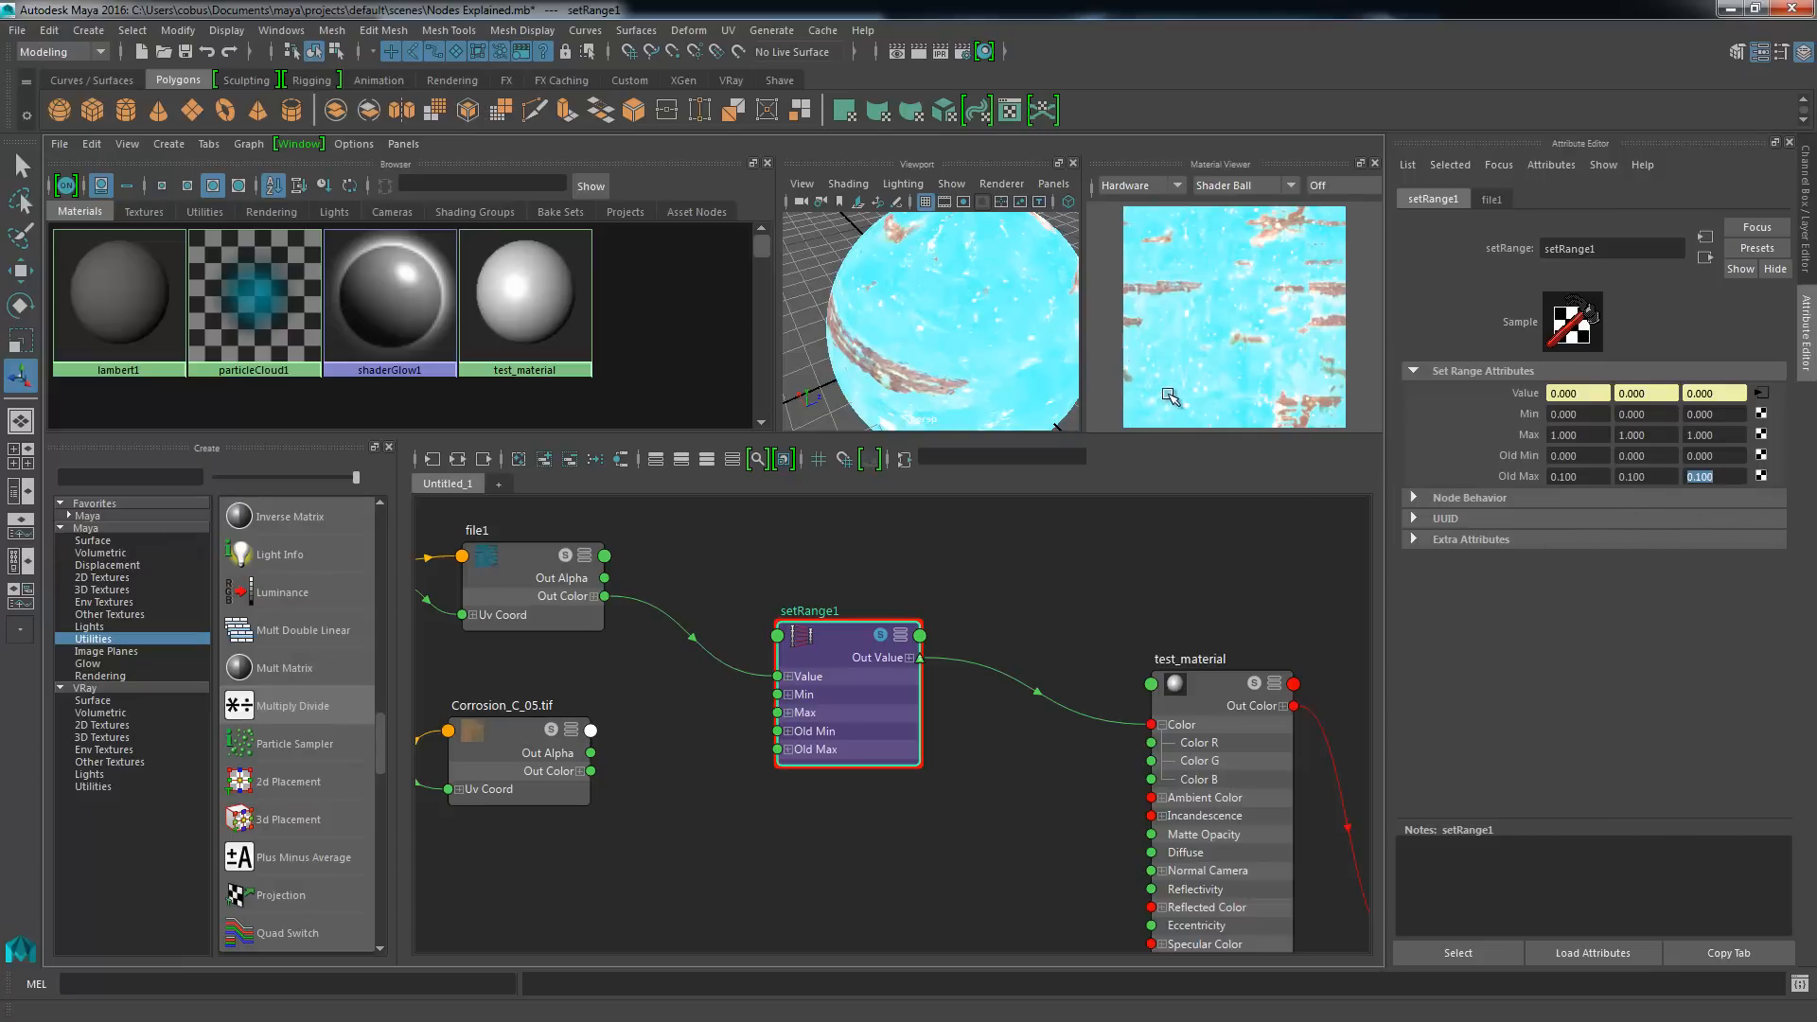
- Restore all three Old Max values of setRange1 to 1
click(1576, 476)
text(1)
key(Tab)
text(1)
key(Tab)
text(1)
key(Return)
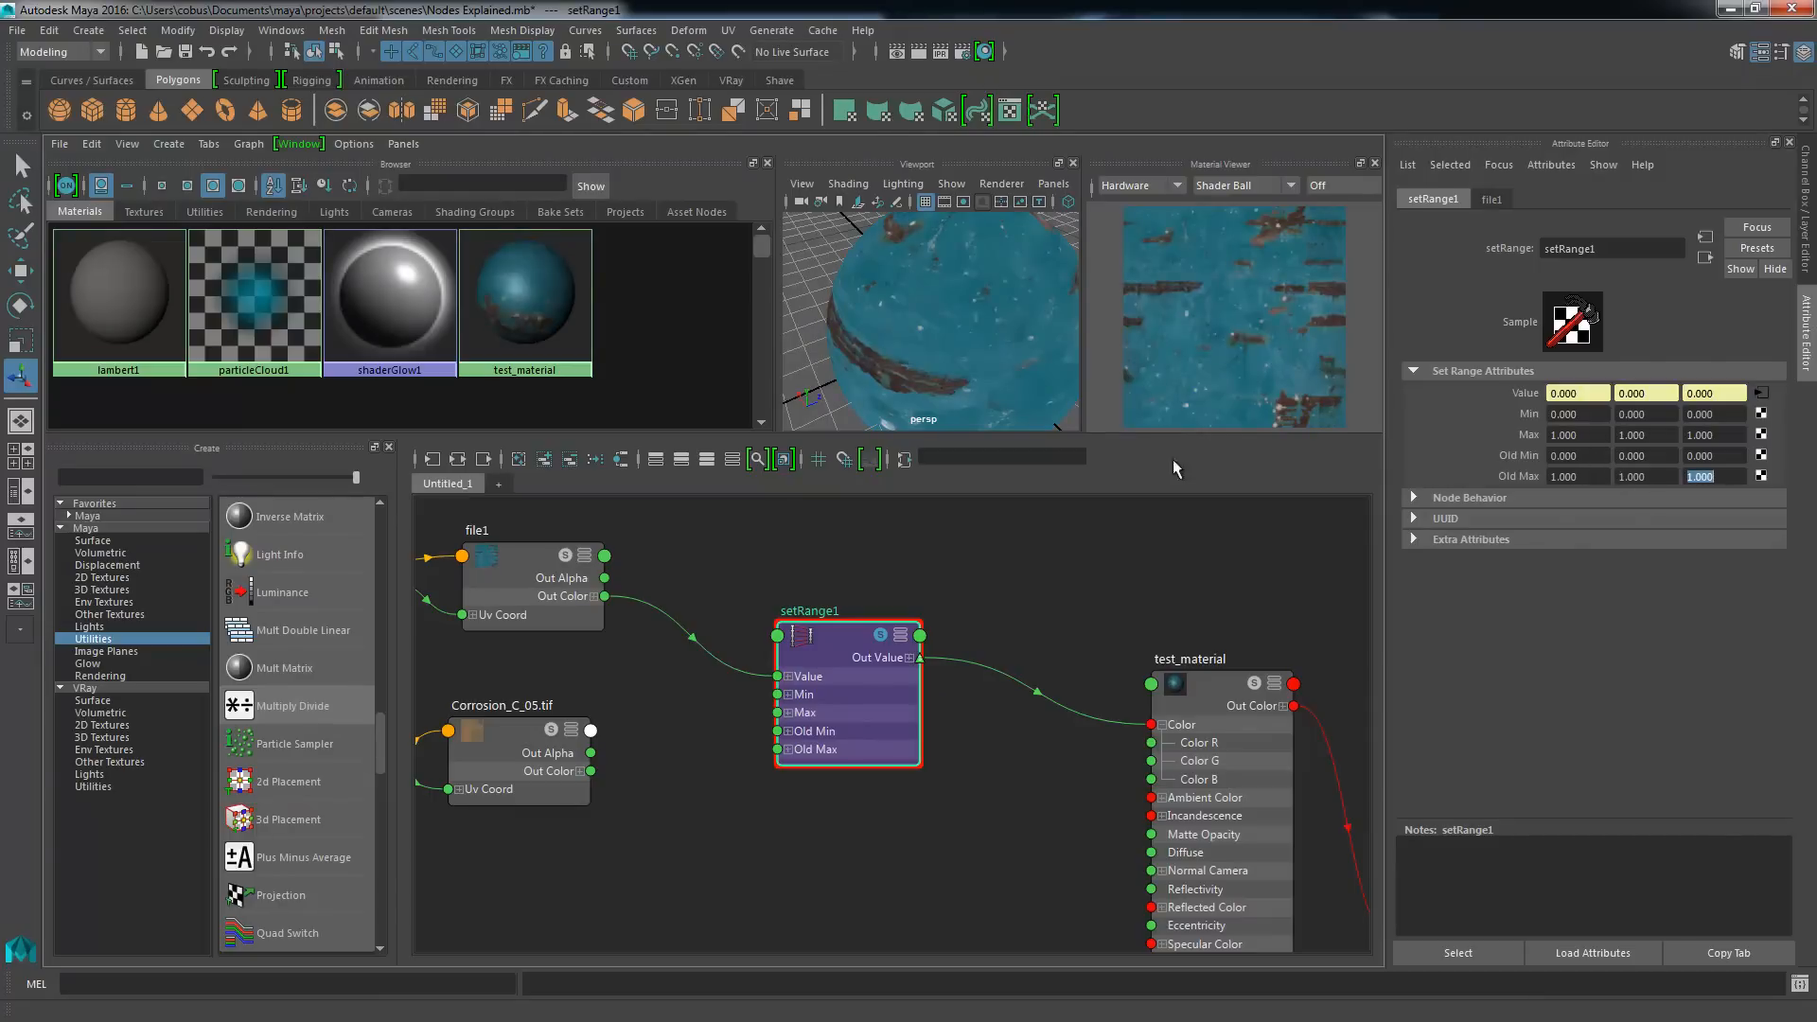
- Set all three Old Min values of setRange1 to 0.1
click(1570, 455)
text(0.1)
key(Tab)
text(0.)
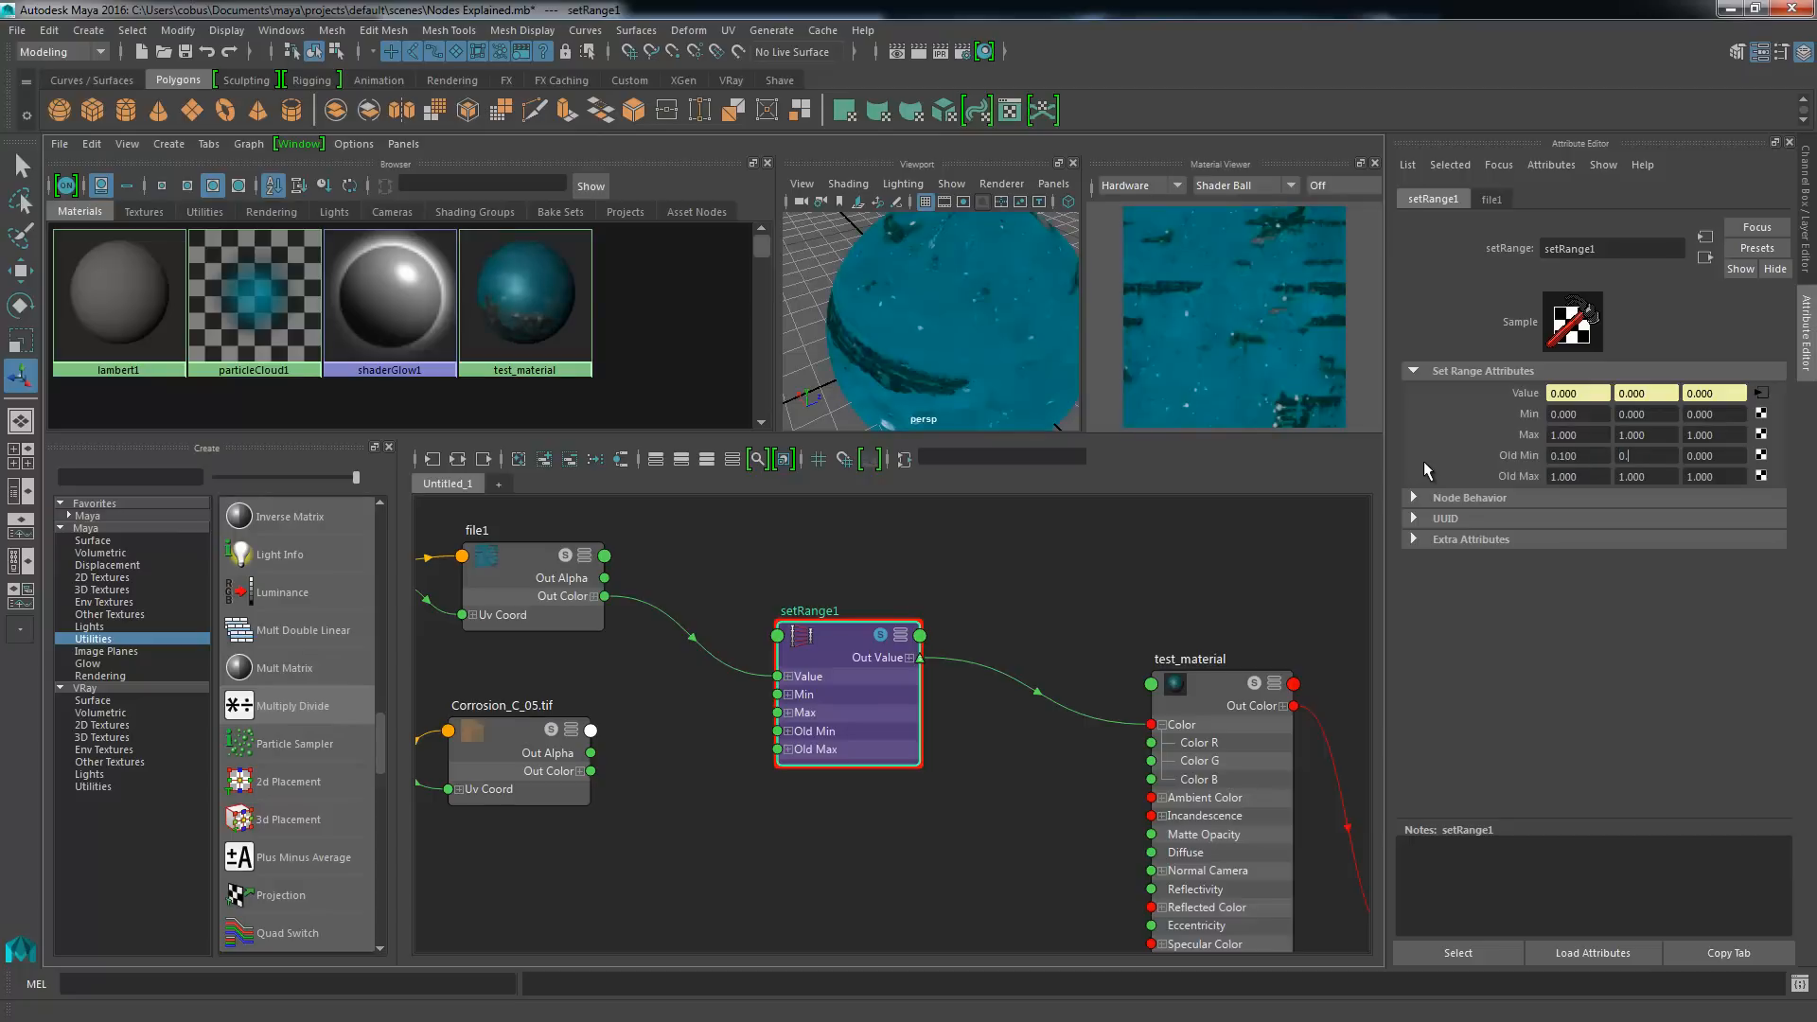
text(1)
key(Tab)
text(0.)
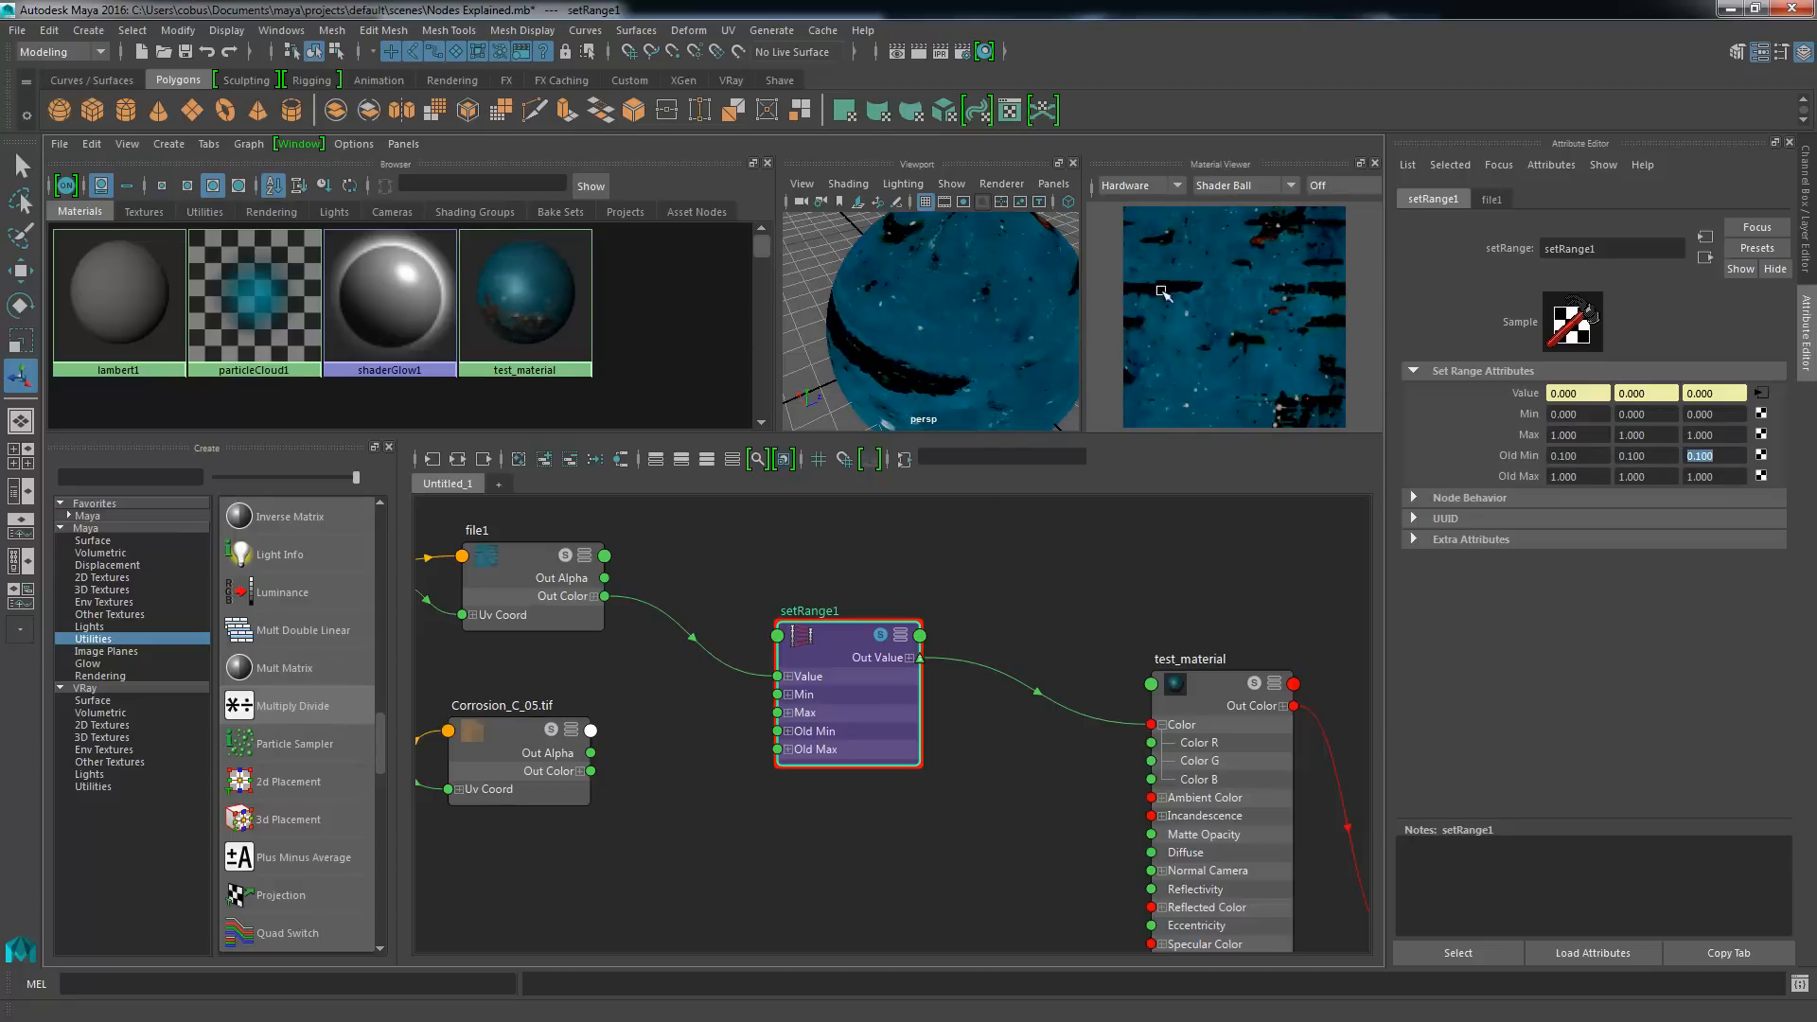
- Raise all three Old Min values of setRange1 to 0.2
click(1603, 456)
double_click(1602, 456)
text(0.2)
key(Tab)
text(0.21)
key(Tab)
text(0.2)
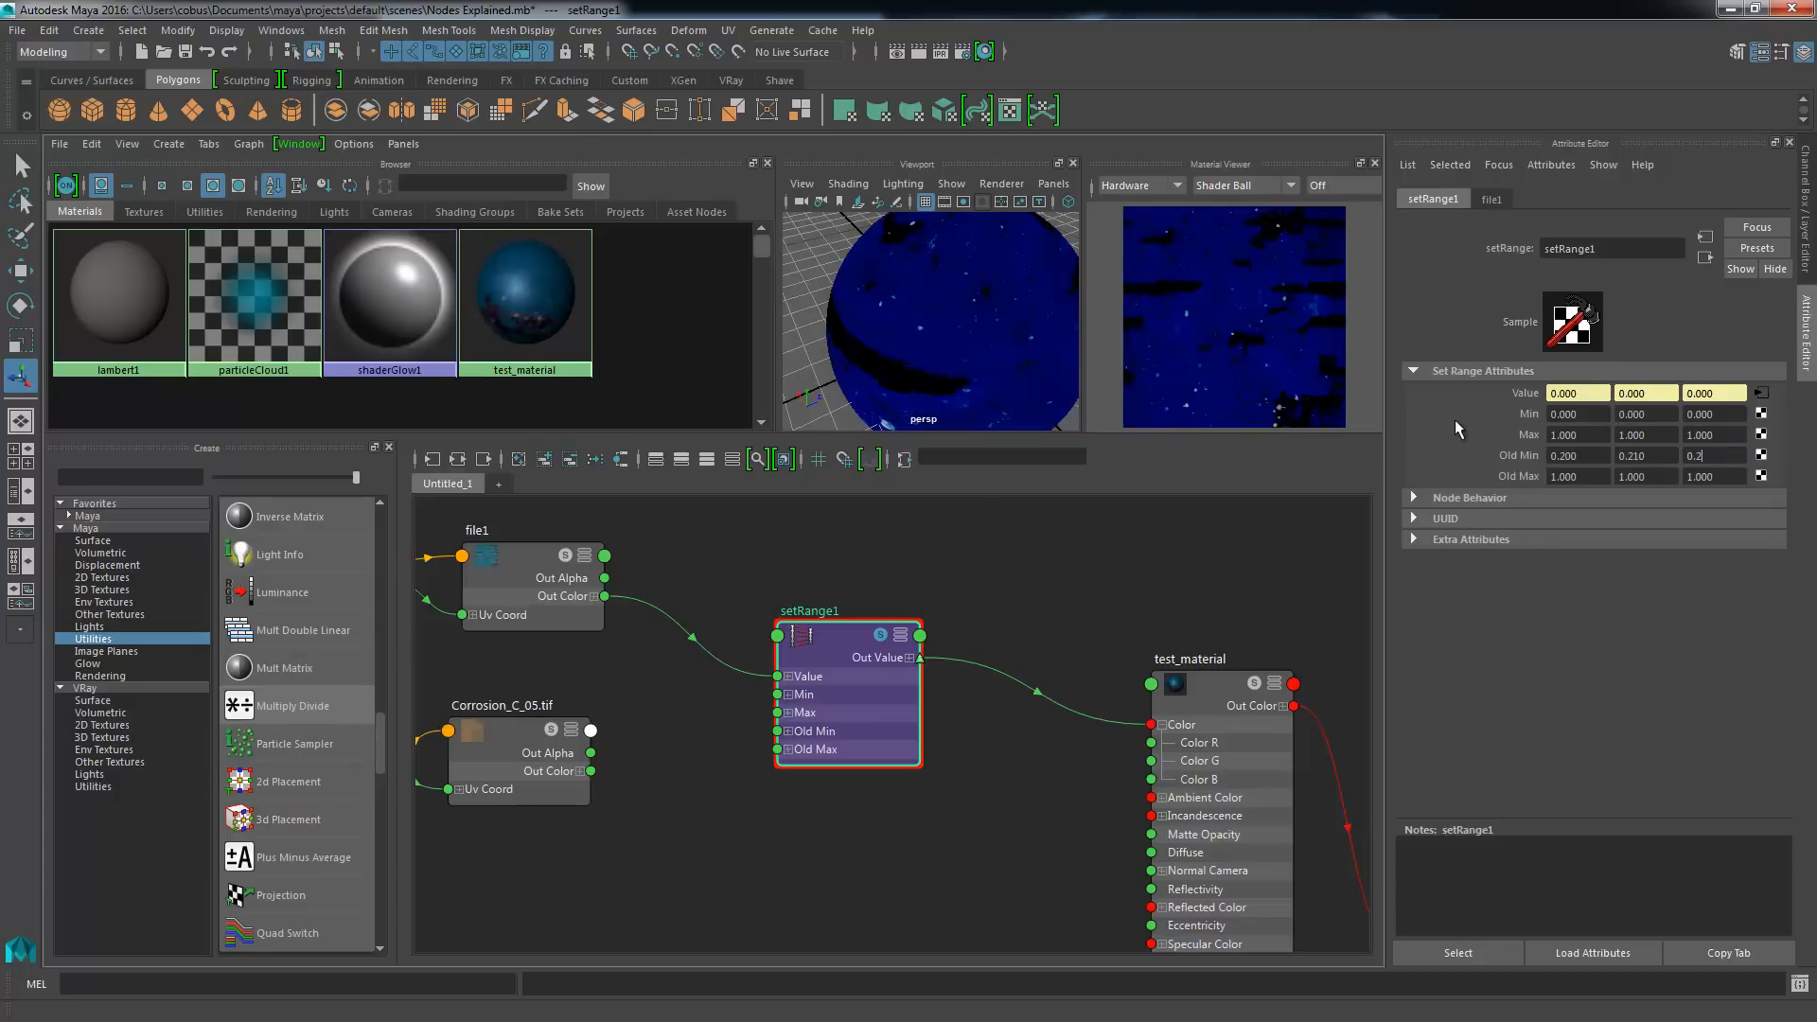
click(1662, 457)
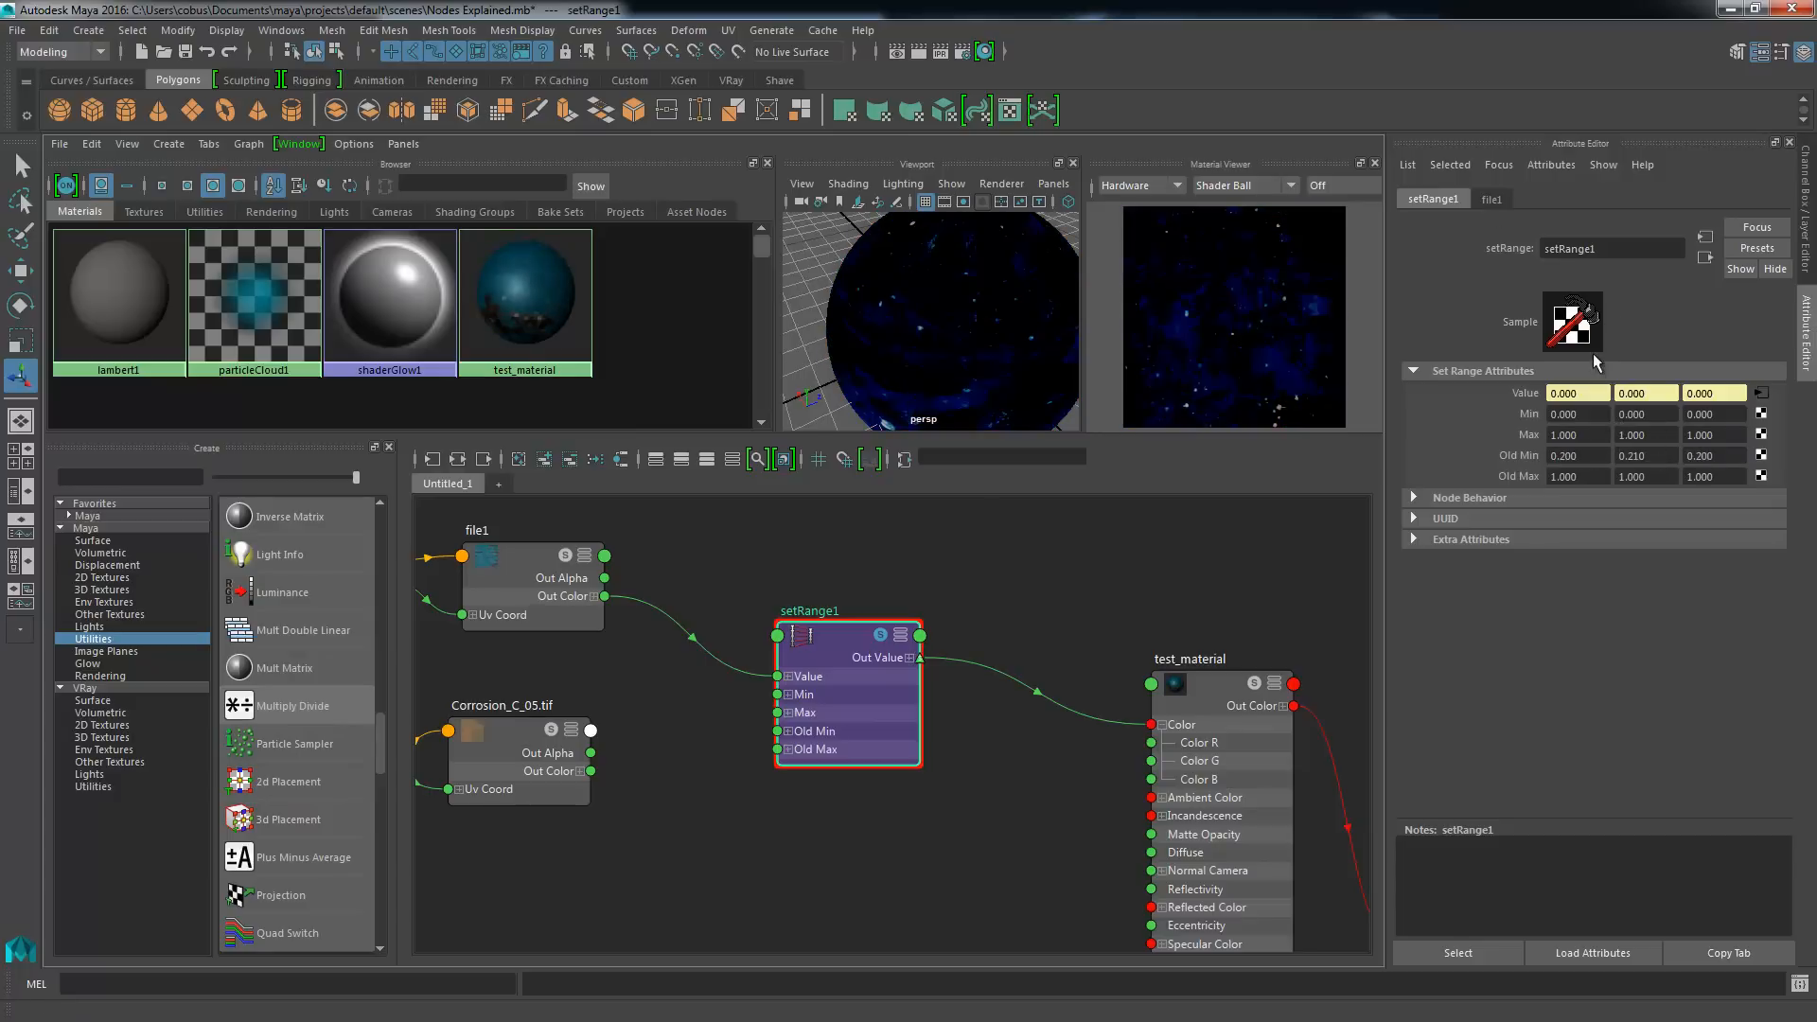
key(BackSpace)
key(BackSpace)
key(Return)
- Open the first Old Min value of setRange1 for editing
double_click(1581, 456)
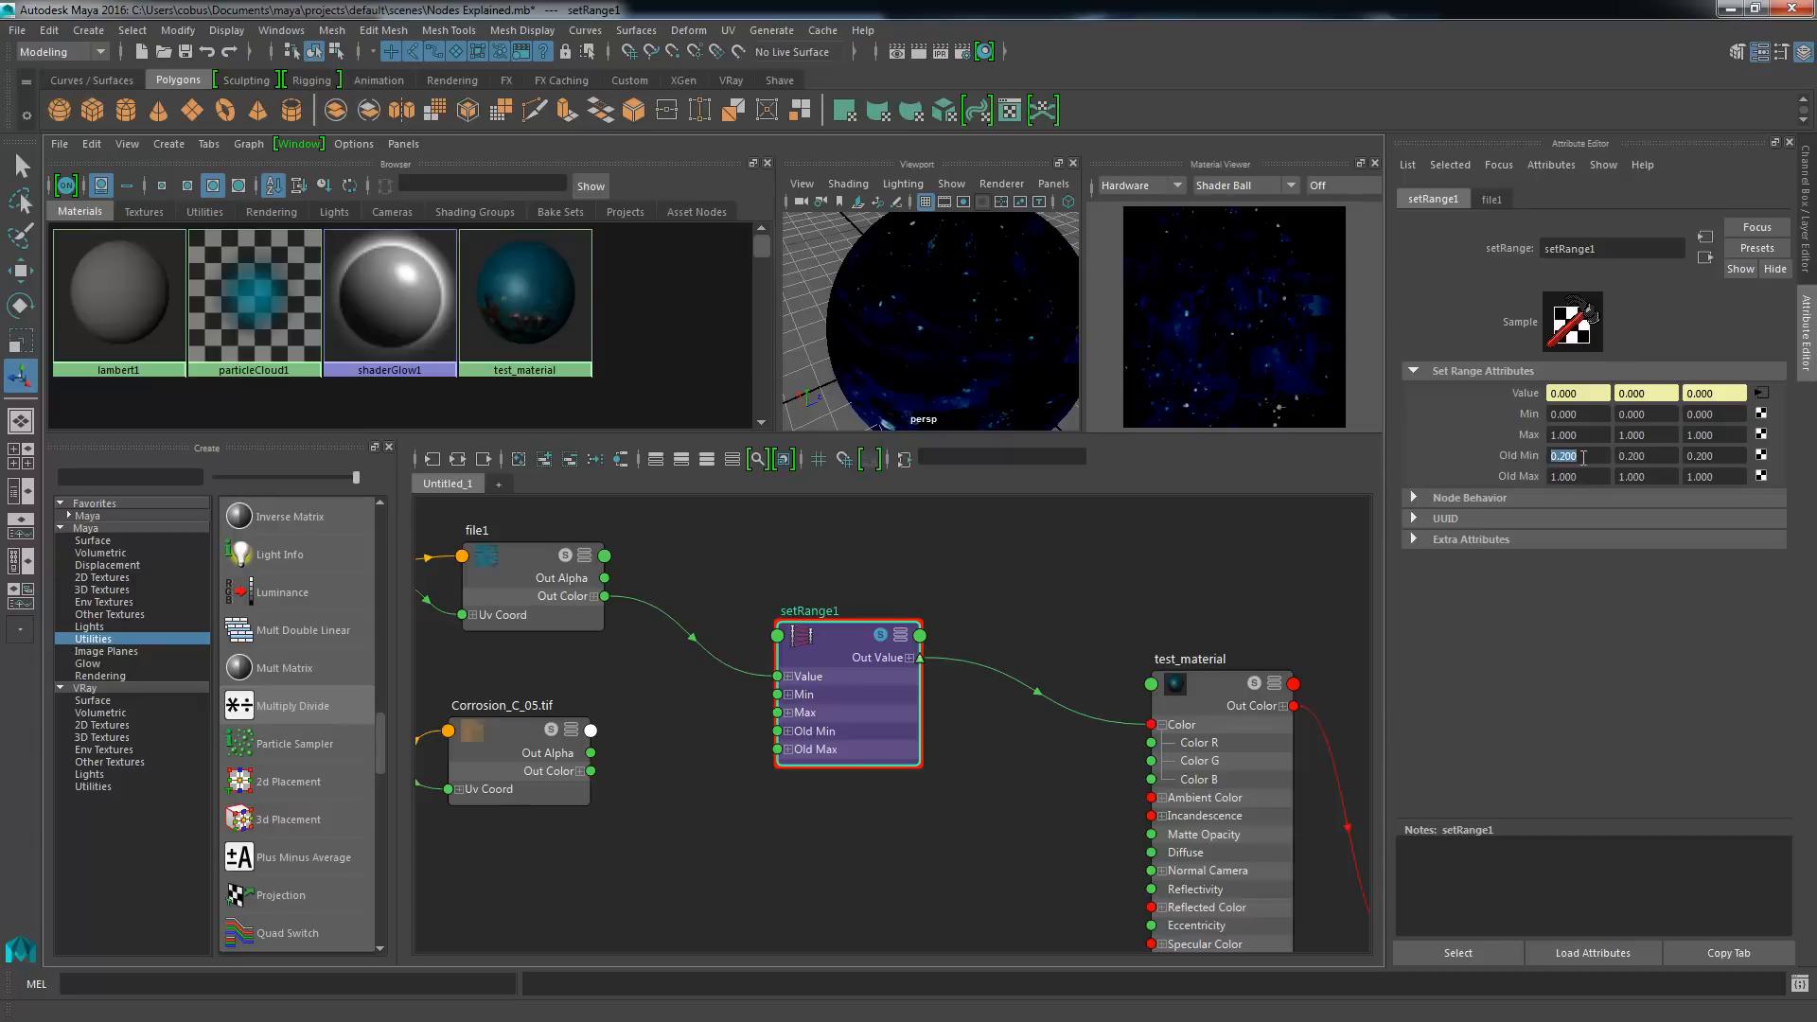